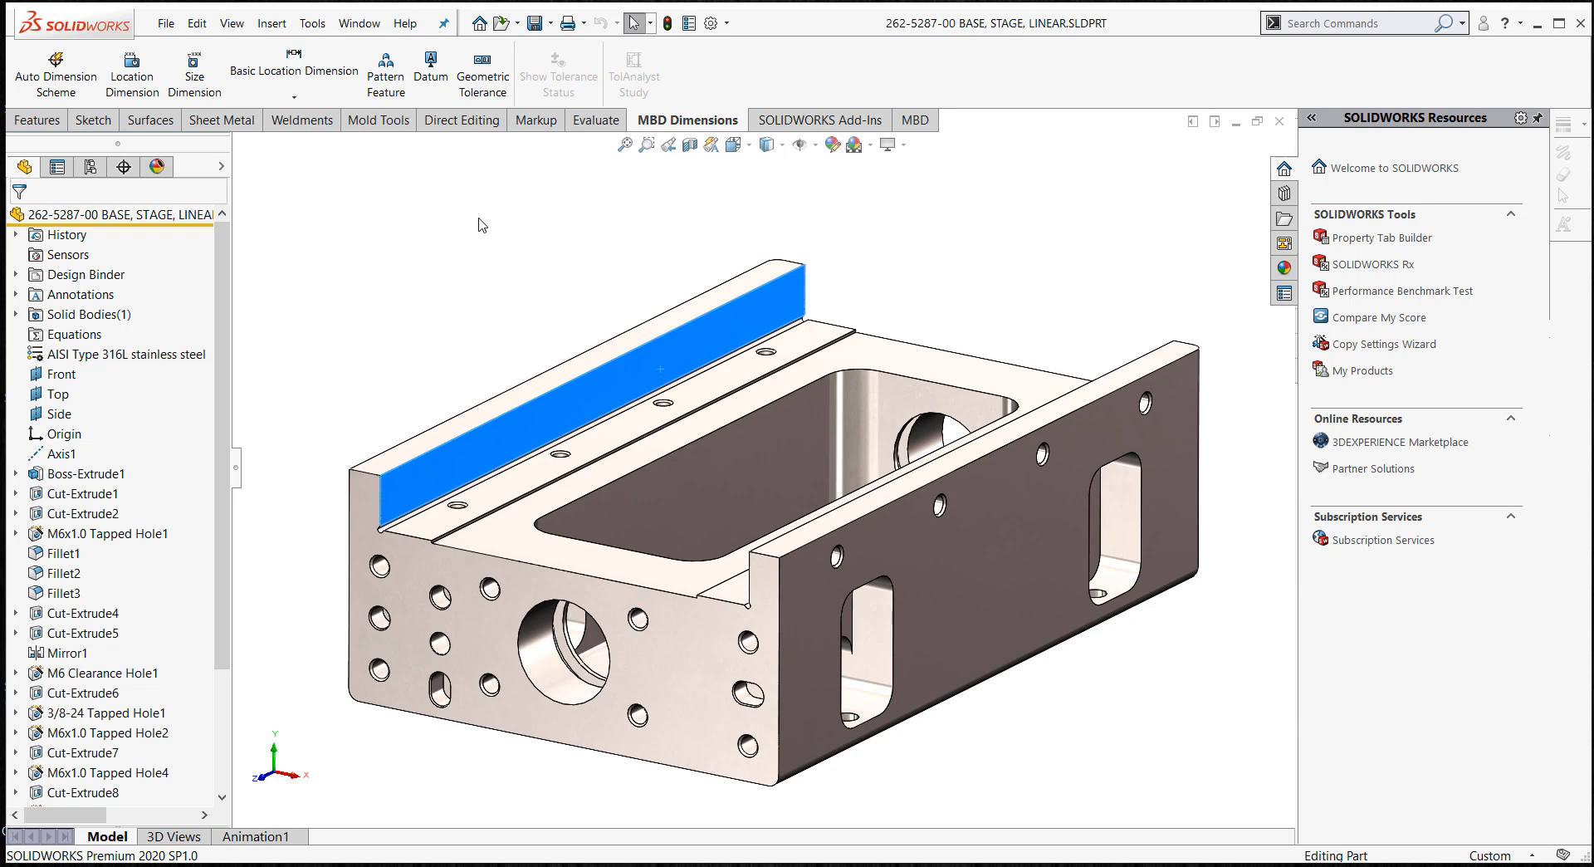
# - Open the drawing of the linear stage base from the part, showing Sheet1
pyautogui.rightClick(595, 397)
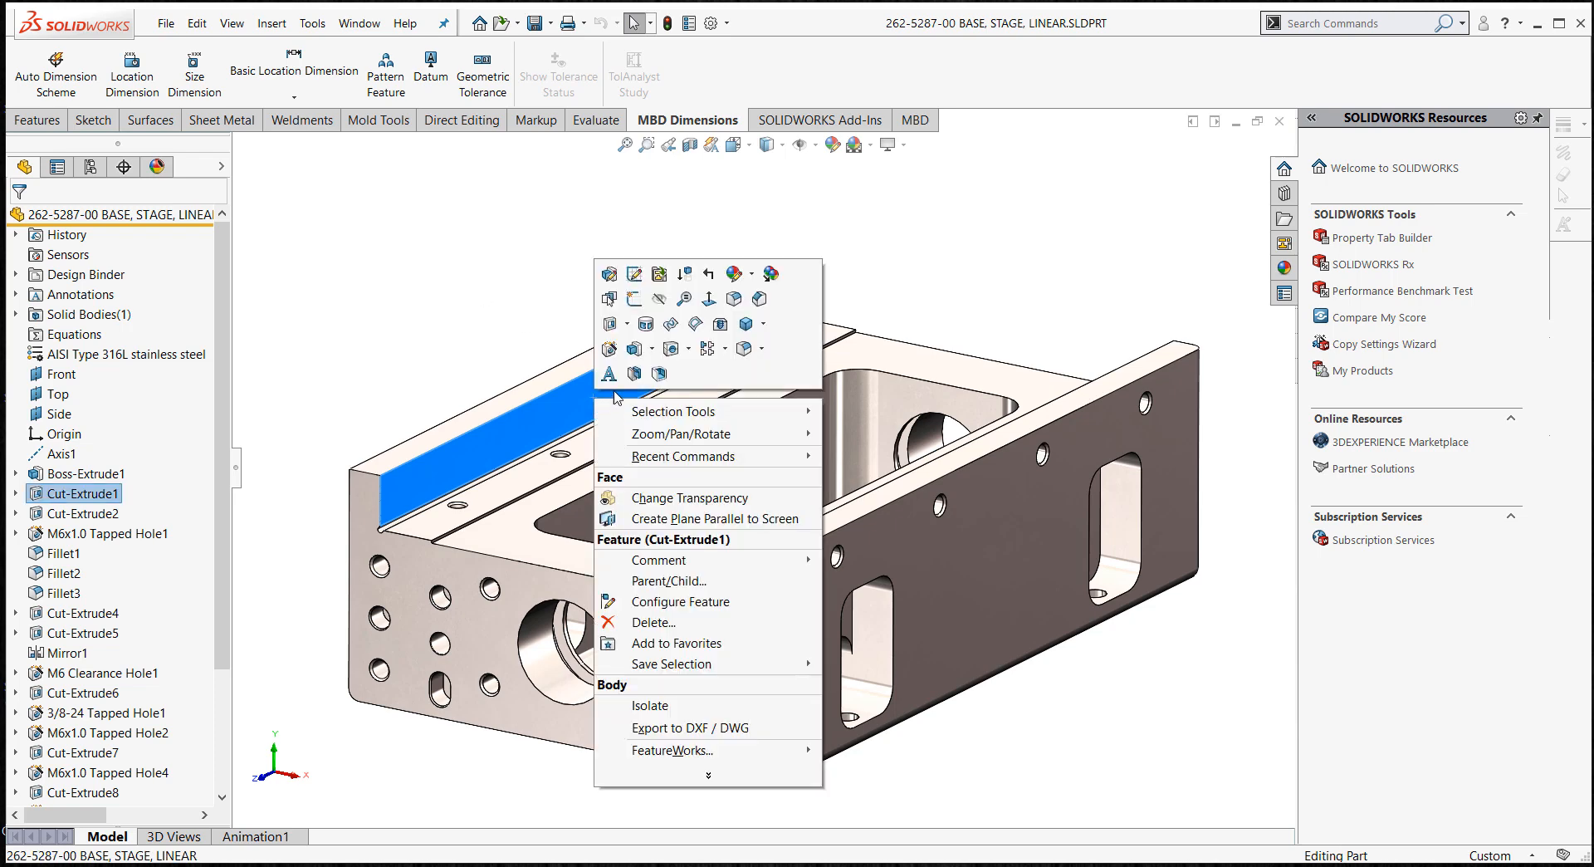
pyautogui.click(659, 274)
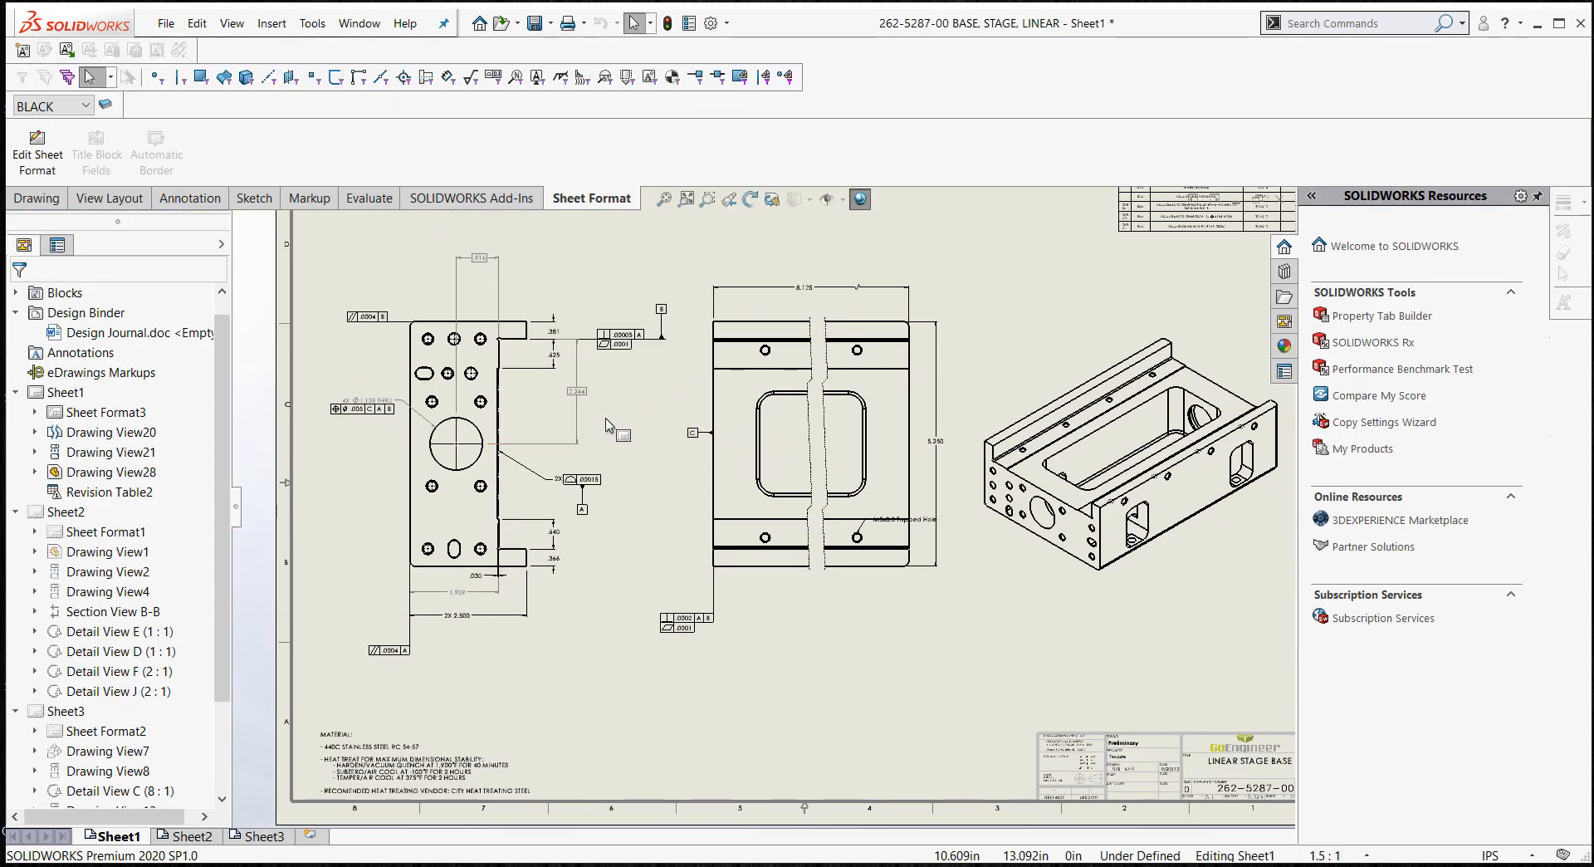
pyautogui.press('f')
pyautogui.scroll(-5, 573, 440)
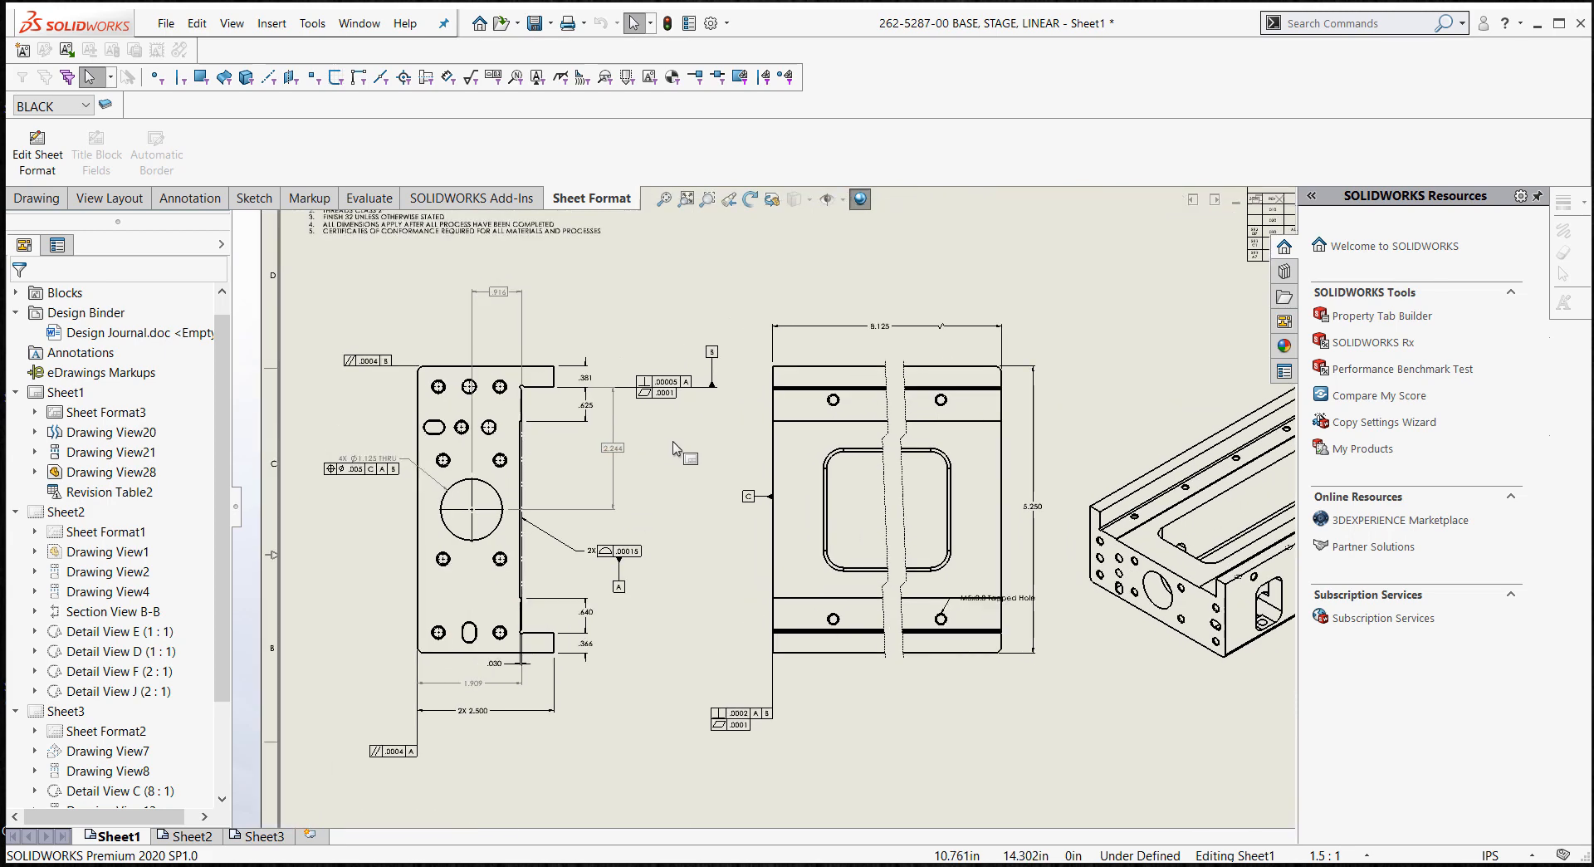
# - Examine the datums, dimensions and geometric tolerances on the end and plan views of Sheet1
pyautogui.moveTo(687, 468); pyautogui.dragTo(665, 383, button='middle')
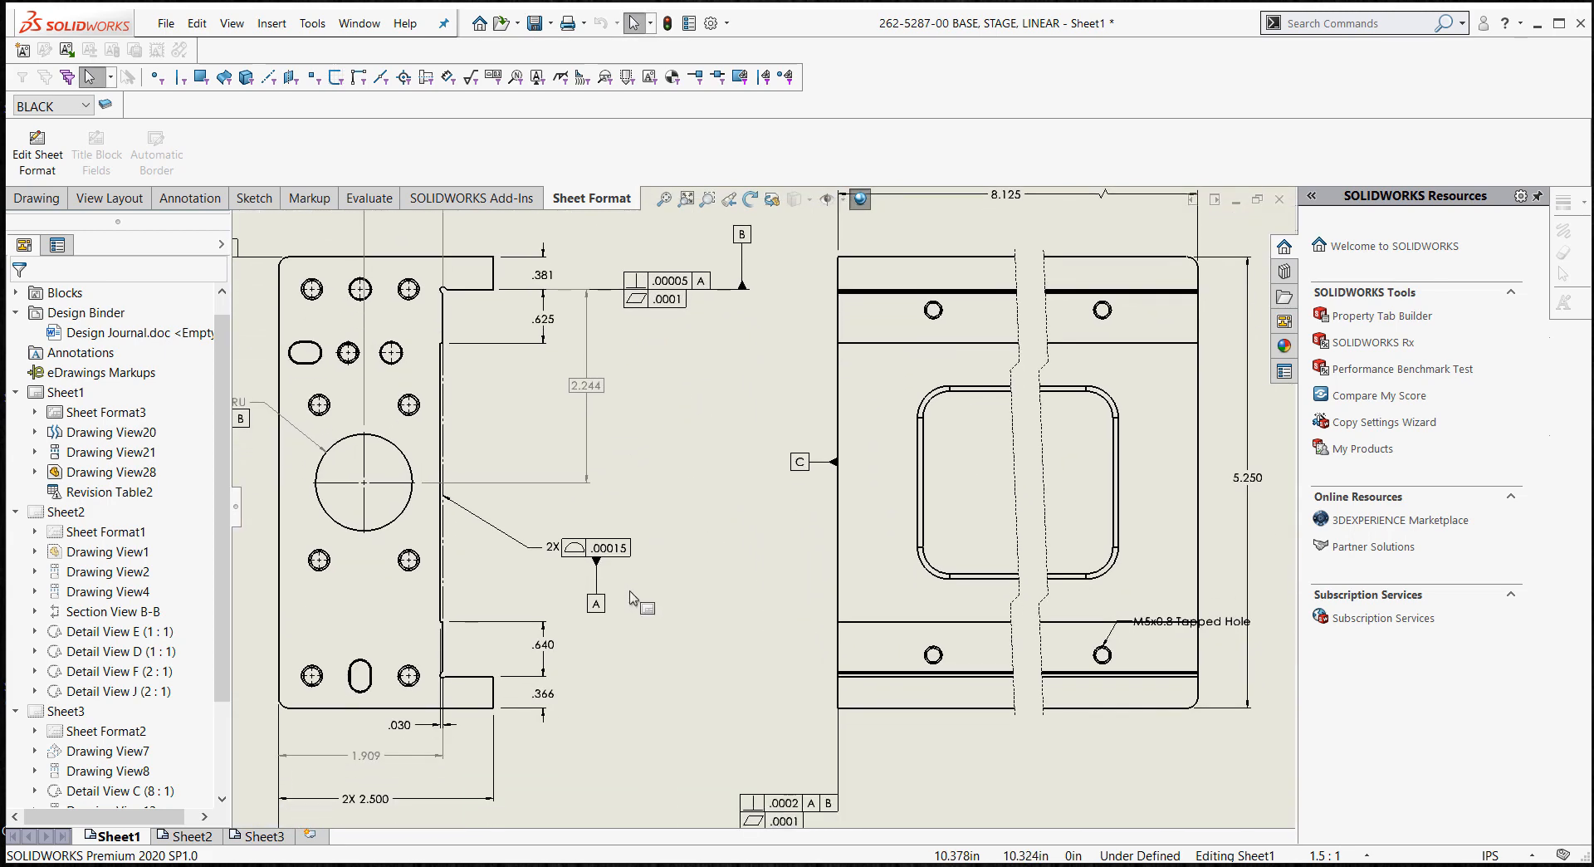
pyautogui.moveTo(701, 475); pyautogui.dragTo(674, 528, button='middle')
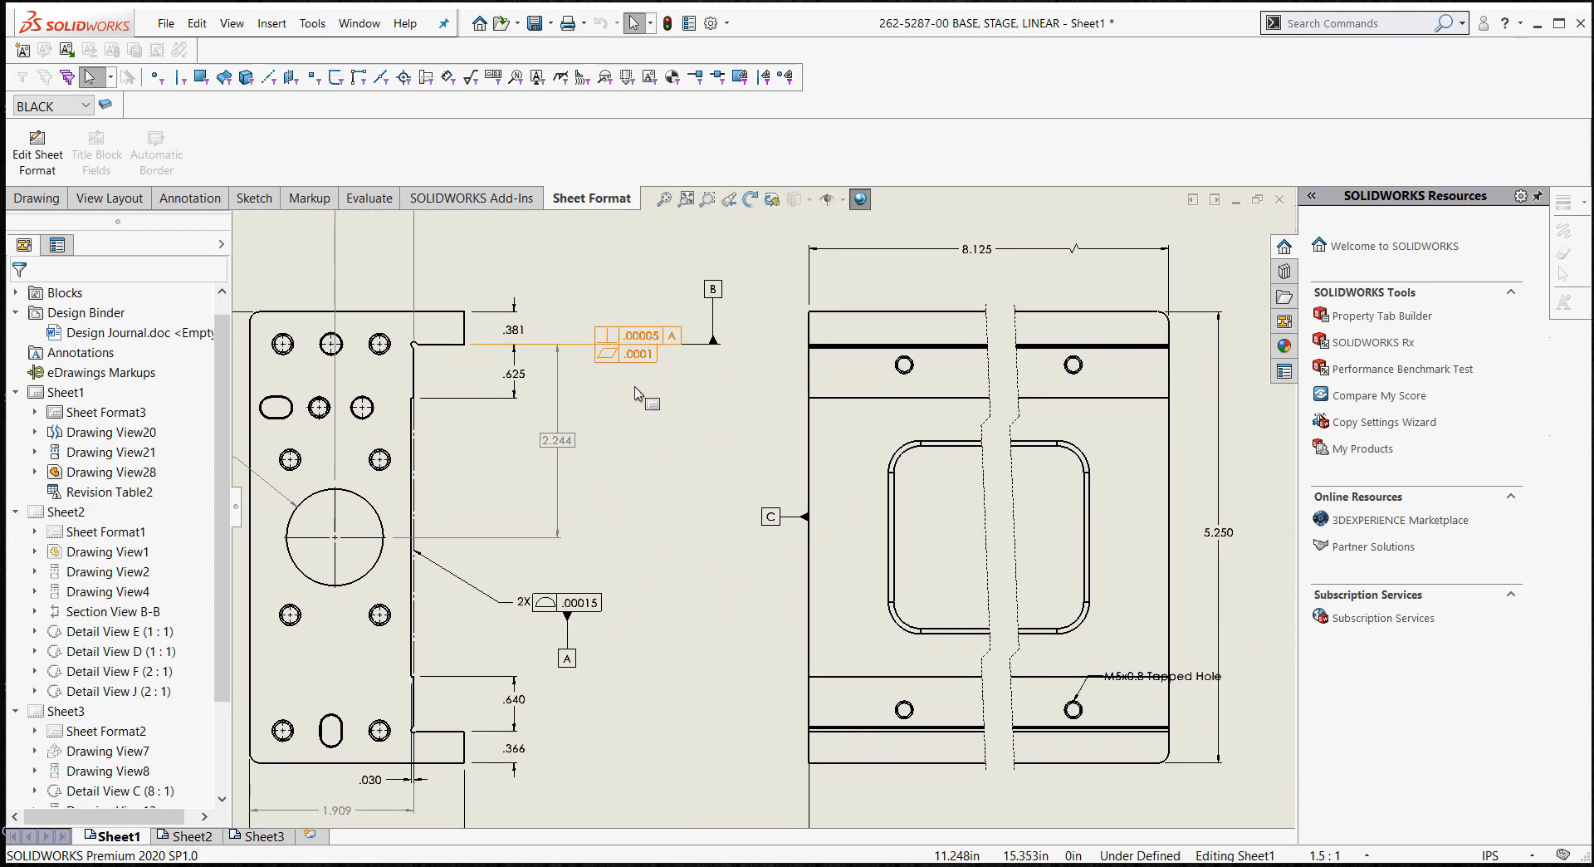
pyautogui.moveTo(661, 454)
pyautogui.mouseDown(button='middle')
pyautogui.moveTo(680, 395)
pyautogui.moveTo(738, 370)
pyautogui.mouseUp(button='middle')
pyautogui.moveTo(741, 448)
pyautogui.mouseDown(button='middle')
pyautogui.moveTo(739, 488)
pyautogui.moveTo(771, 467)
pyautogui.moveTo(747, 419)
pyautogui.moveTo(732, 517)
pyautogui.mouseUp(button='middle')
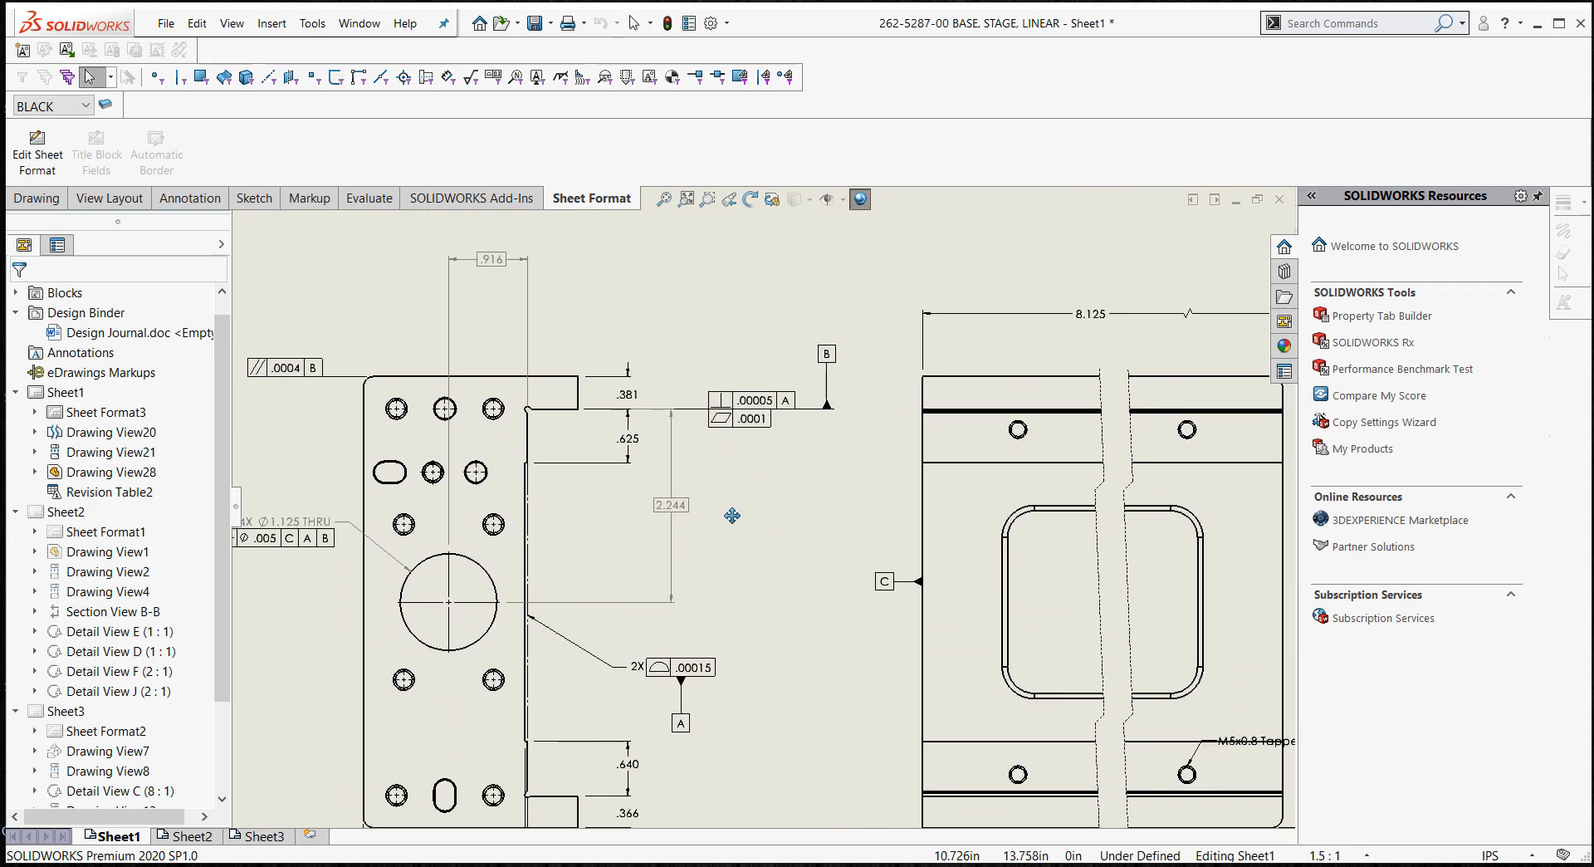
pyautogui.moveTo(893, 583); pyautogui.dragTo(891, 545, button='middle')
pyautogui.moveTo(903, 617); pyautogui.dragTo(1030, 524, button='middle')
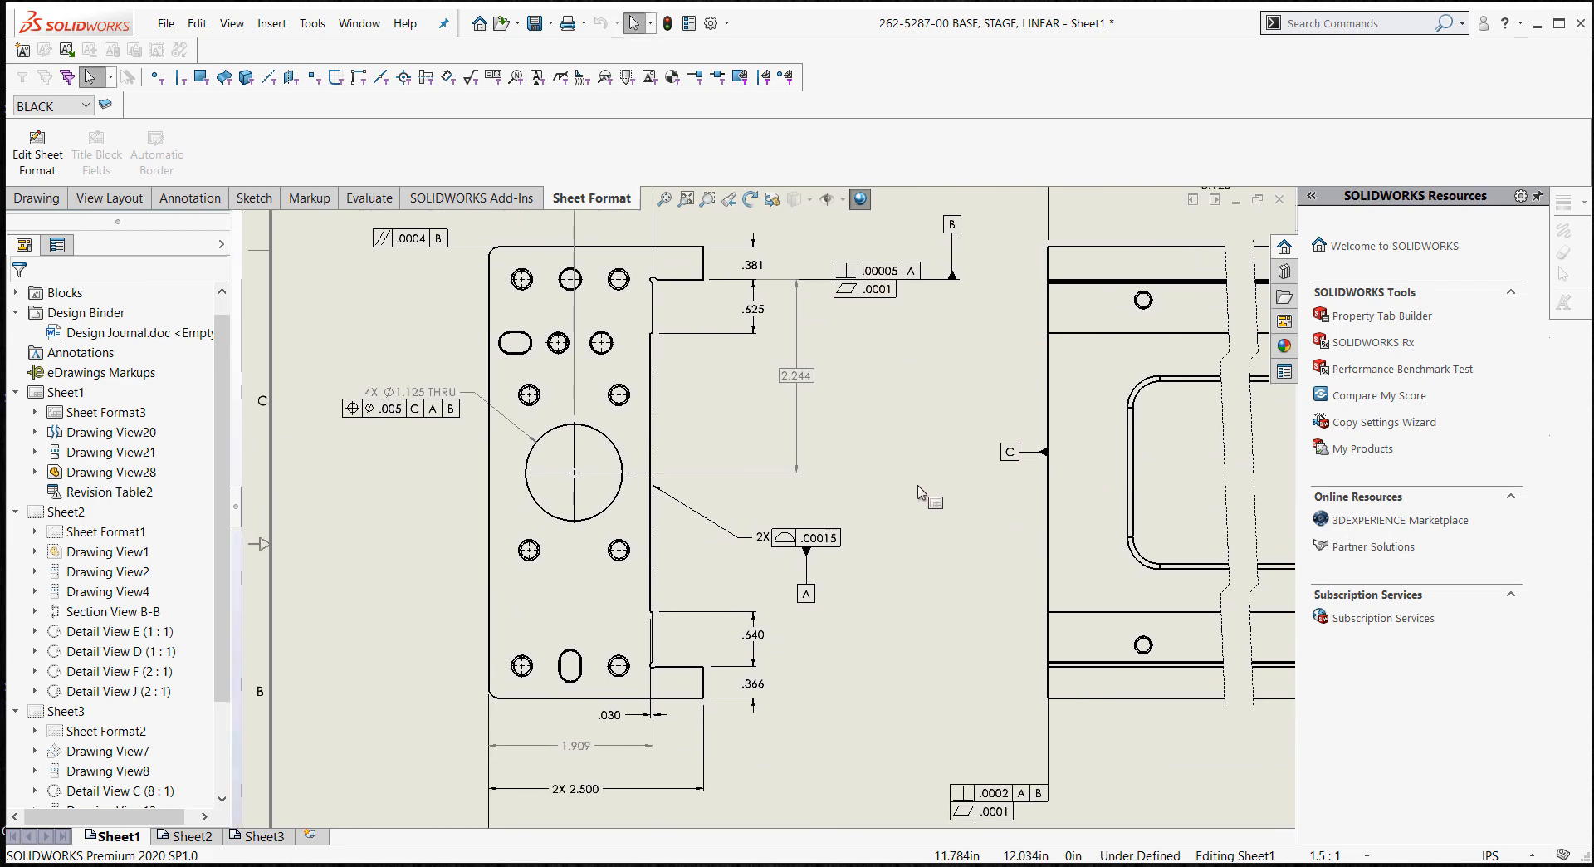
pyautogui.moveTo(917, 484)
pyautogui.mouseDown(button='middle')
pyautogui.moveTo(859, 503)
pyautogui.moveTo(858, 420)
pyautogui.mouseUp(button='middle')
pyautogui.press('Escape')
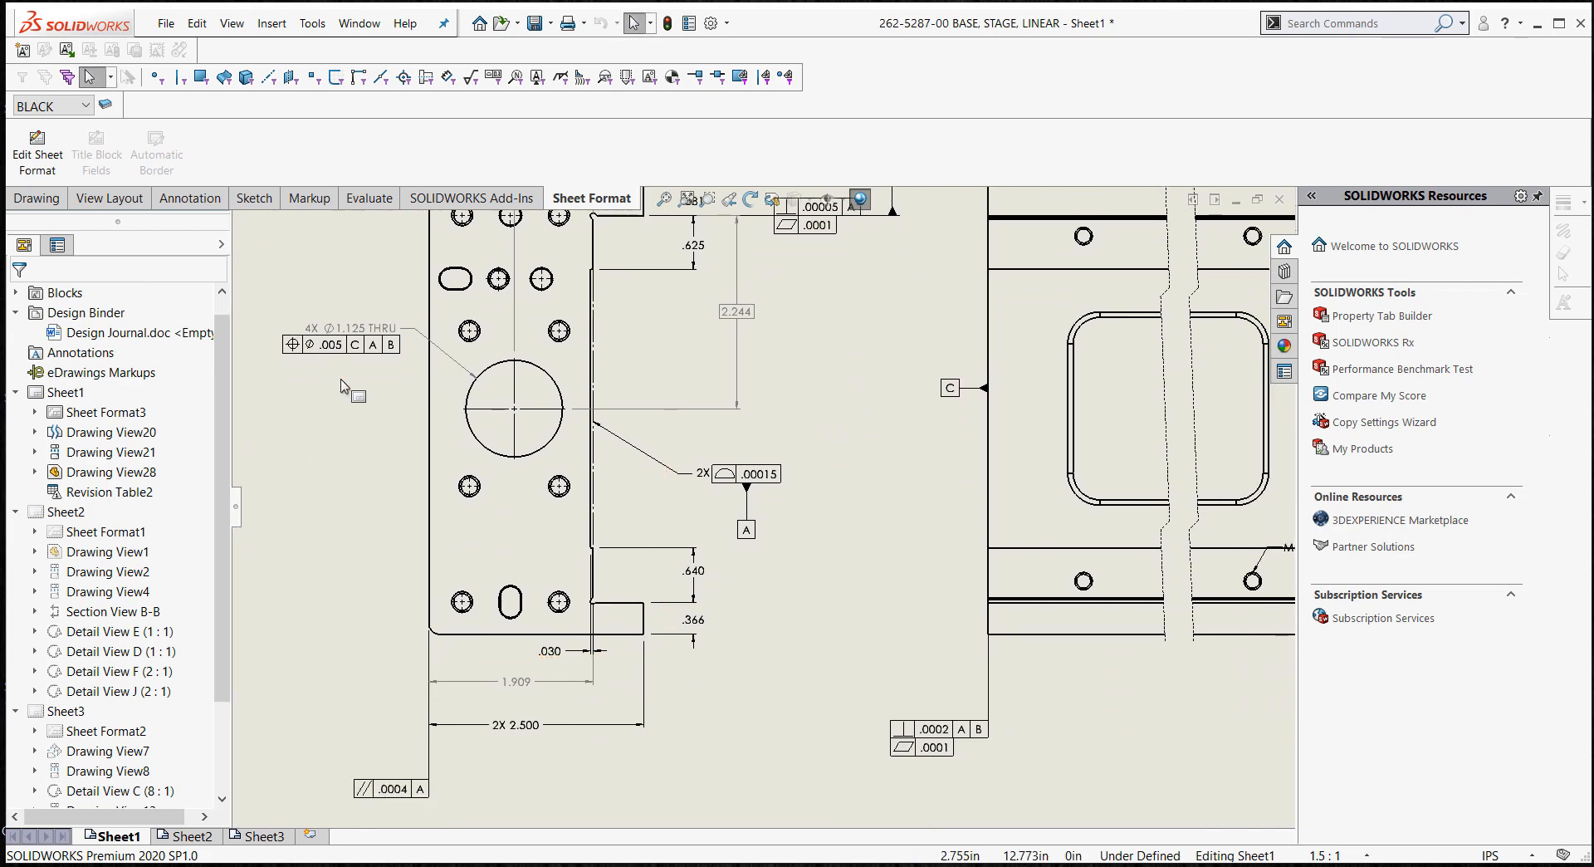
pyautogui.moveTo(850, 593)
pyautogui.mouseDown(button='middle')
pyautogui.moveTo(833, 594)
pyautogui.moveTo(806, 516)
pyautogui.mouseUp(button='middle')
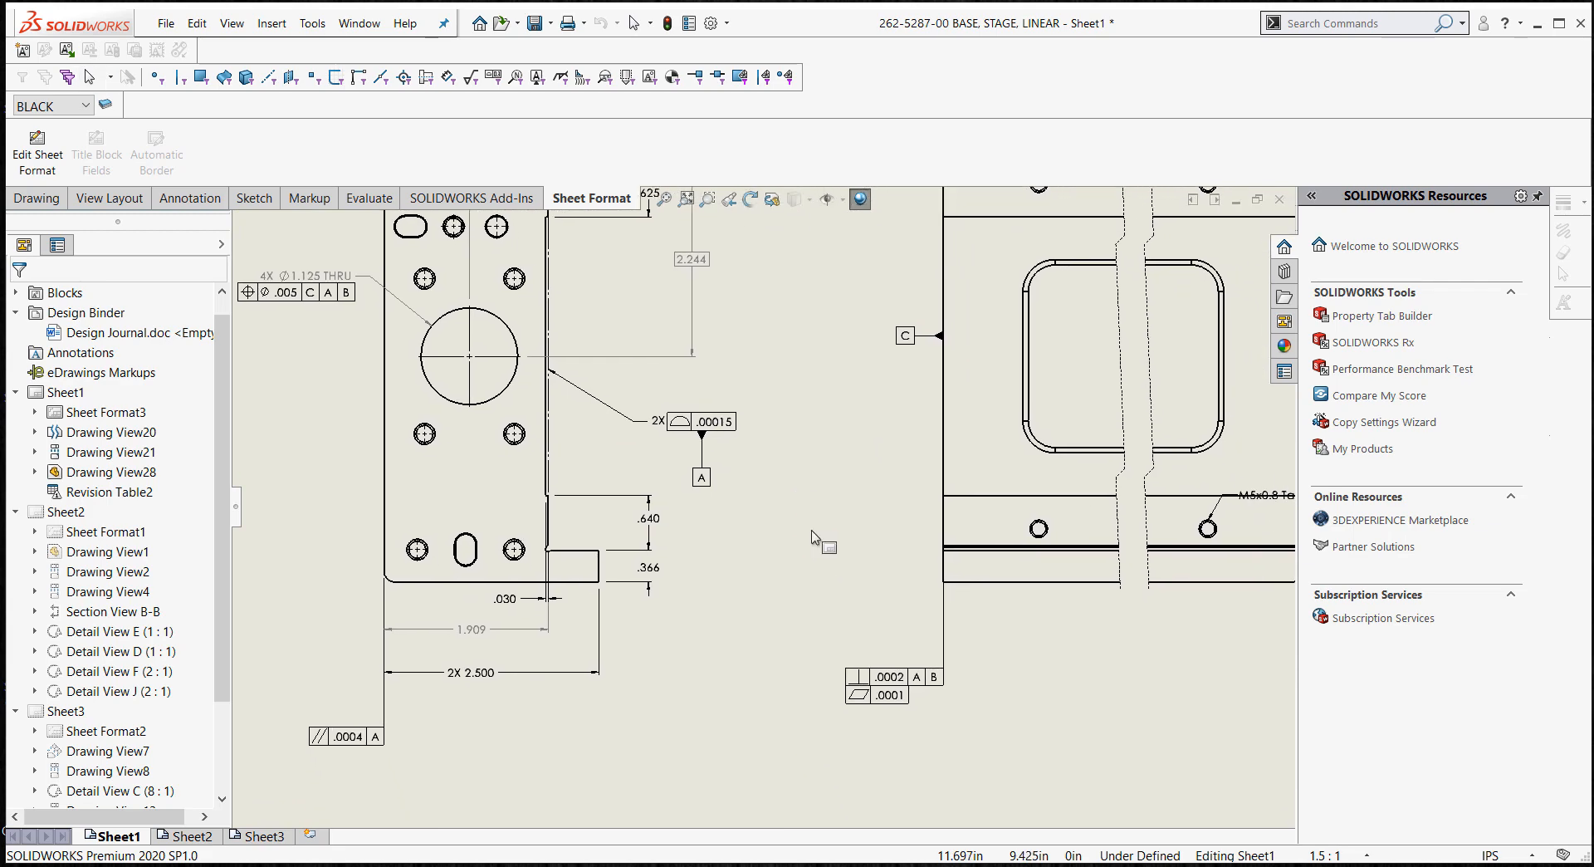
pyautogui.scroll(2, 817, 547)
pyautogui.scroll(-1, 817, 558)
pyautogui.moveTo(812, 586); pyautogui.dragTo(799, 684, button='middle')
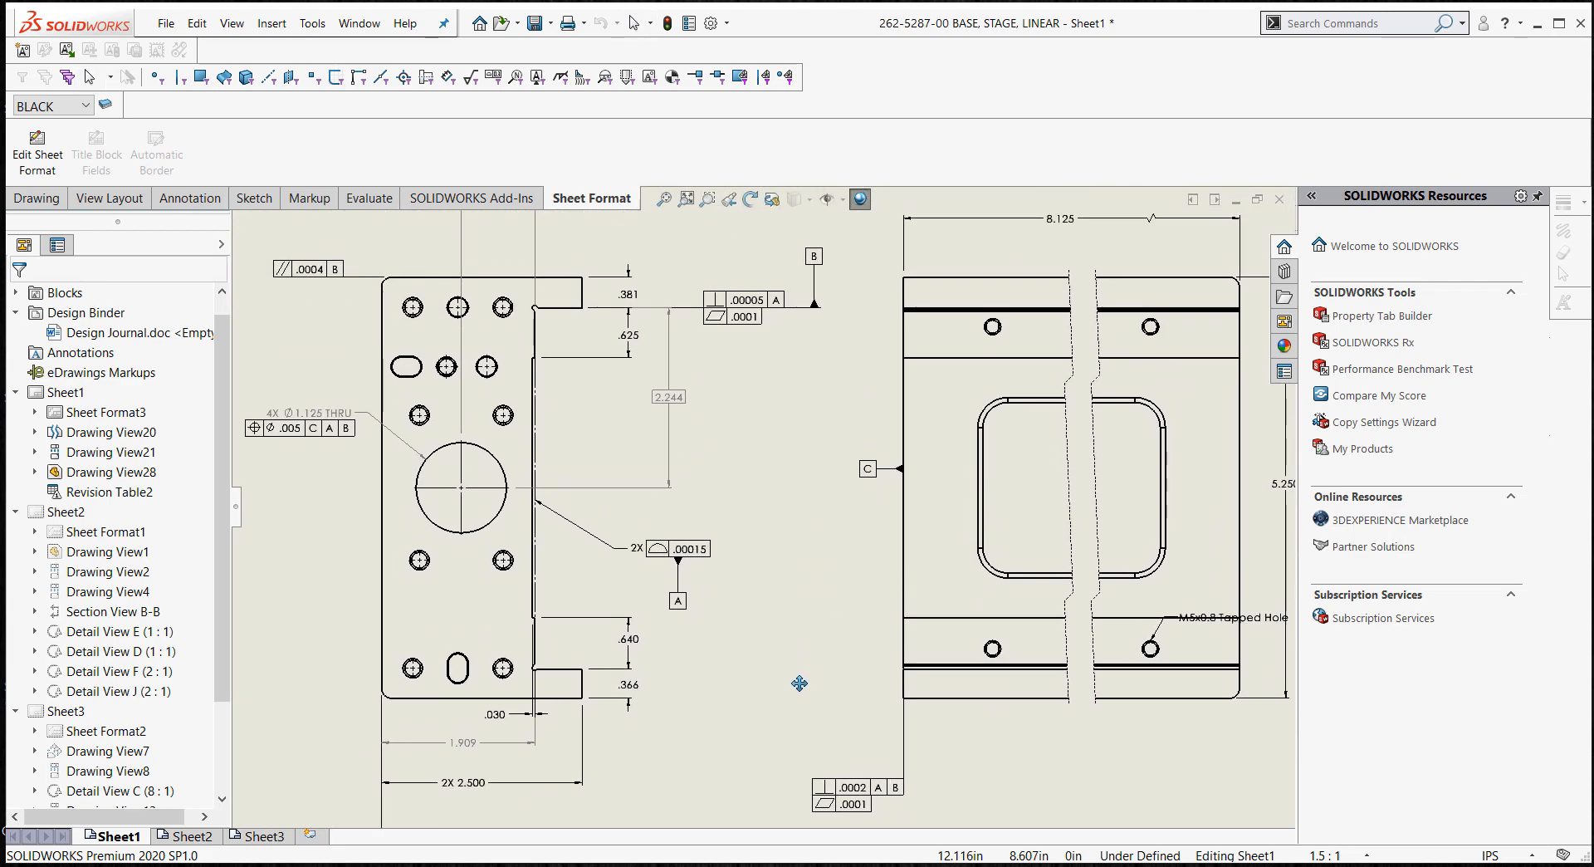
pyautogui.scroll(-1, 810, 689)
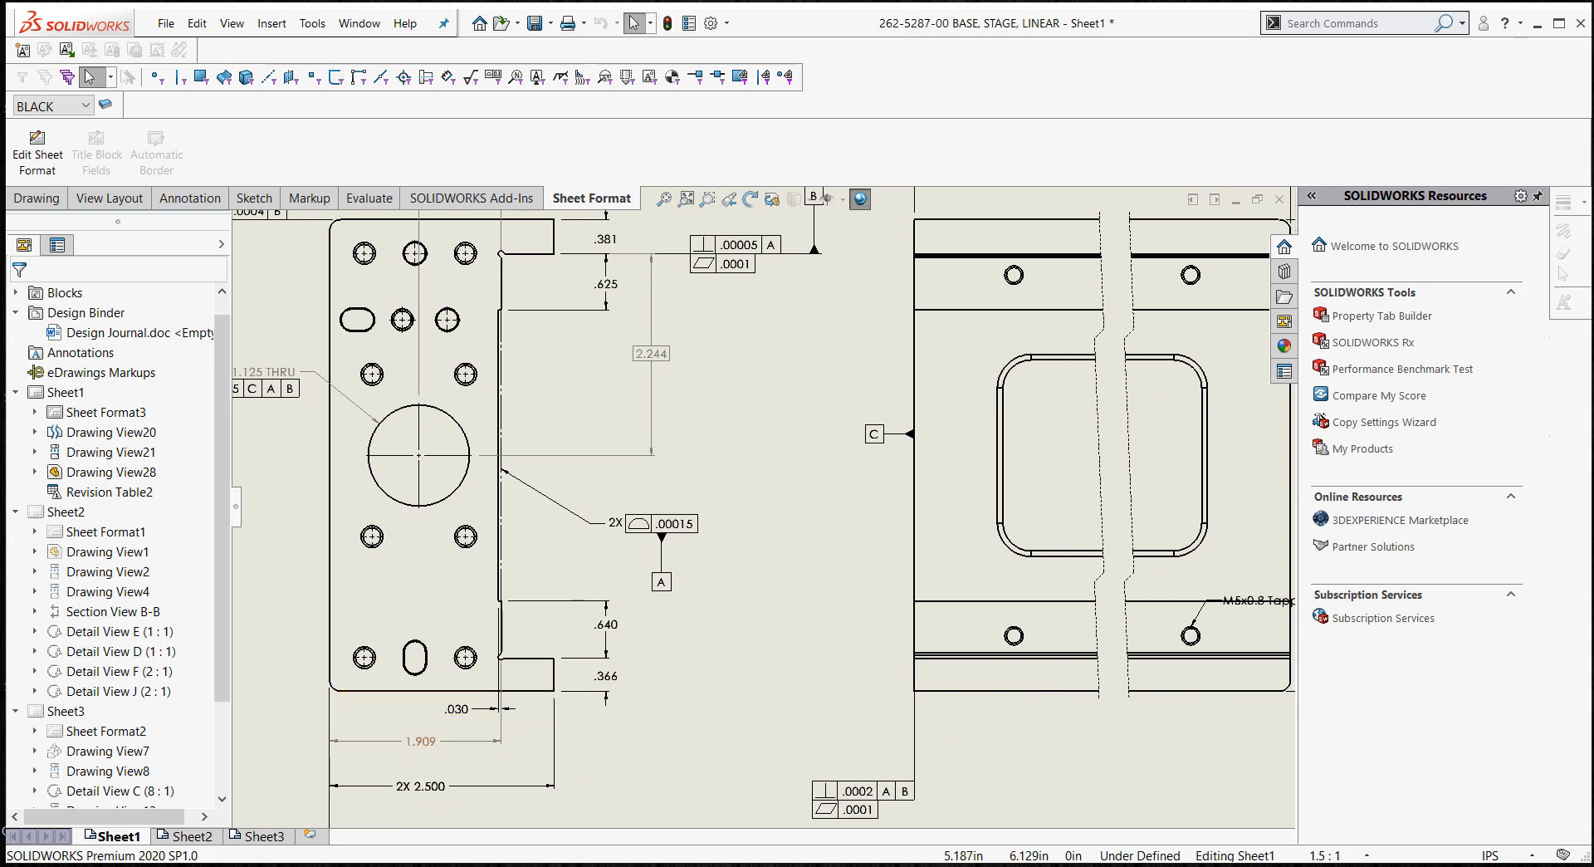
# - Switch the drawing to Sheet2 and examine its hole callouts, dimensions, section view and detail views
pyautogui.click(205, 837)
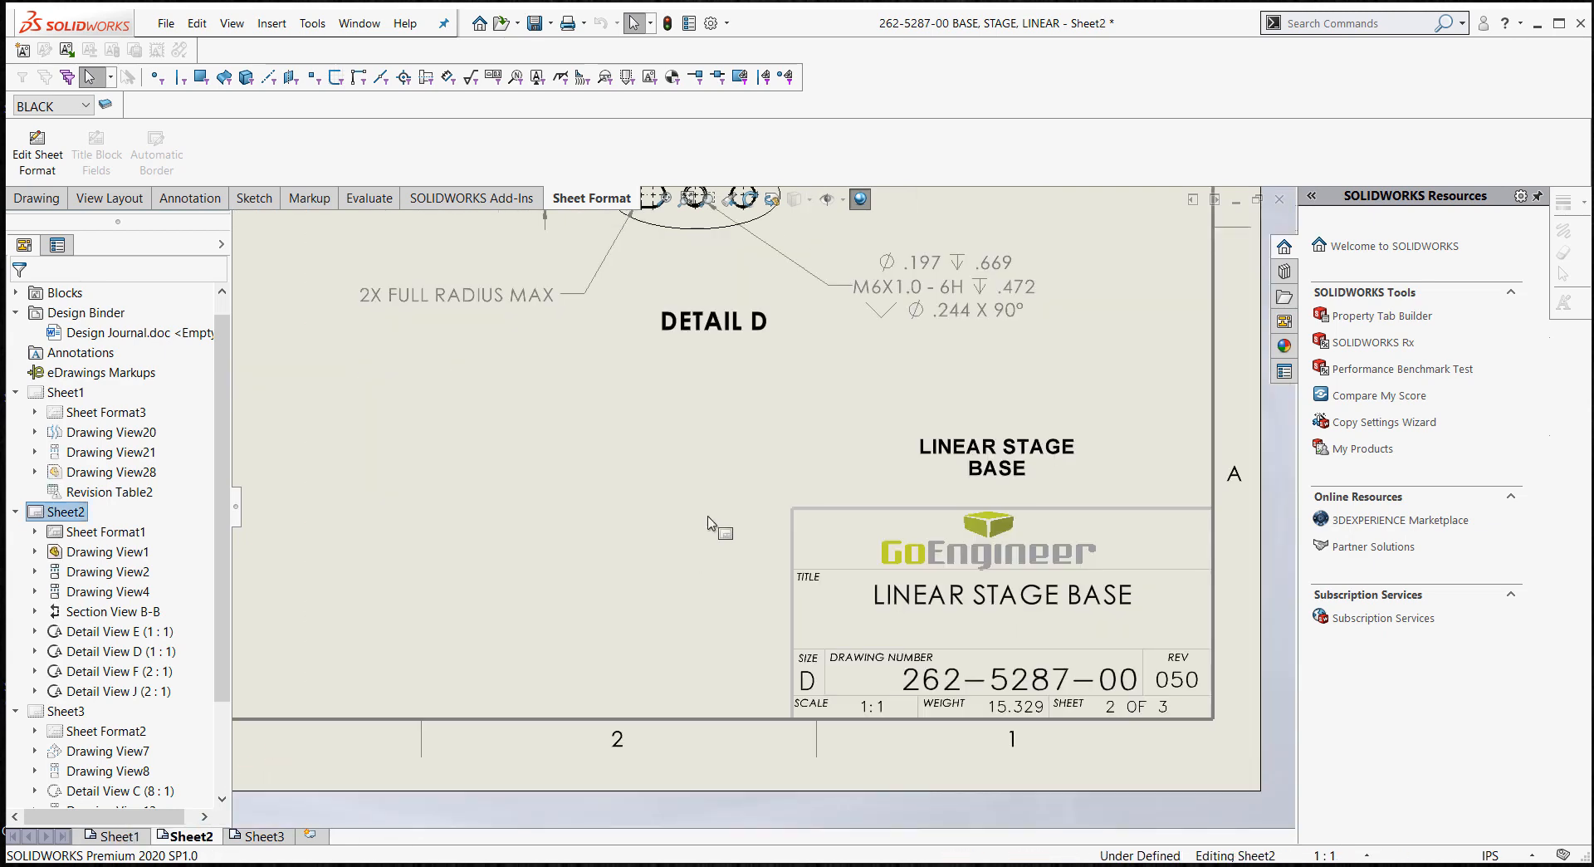
pyautogui.press('f')
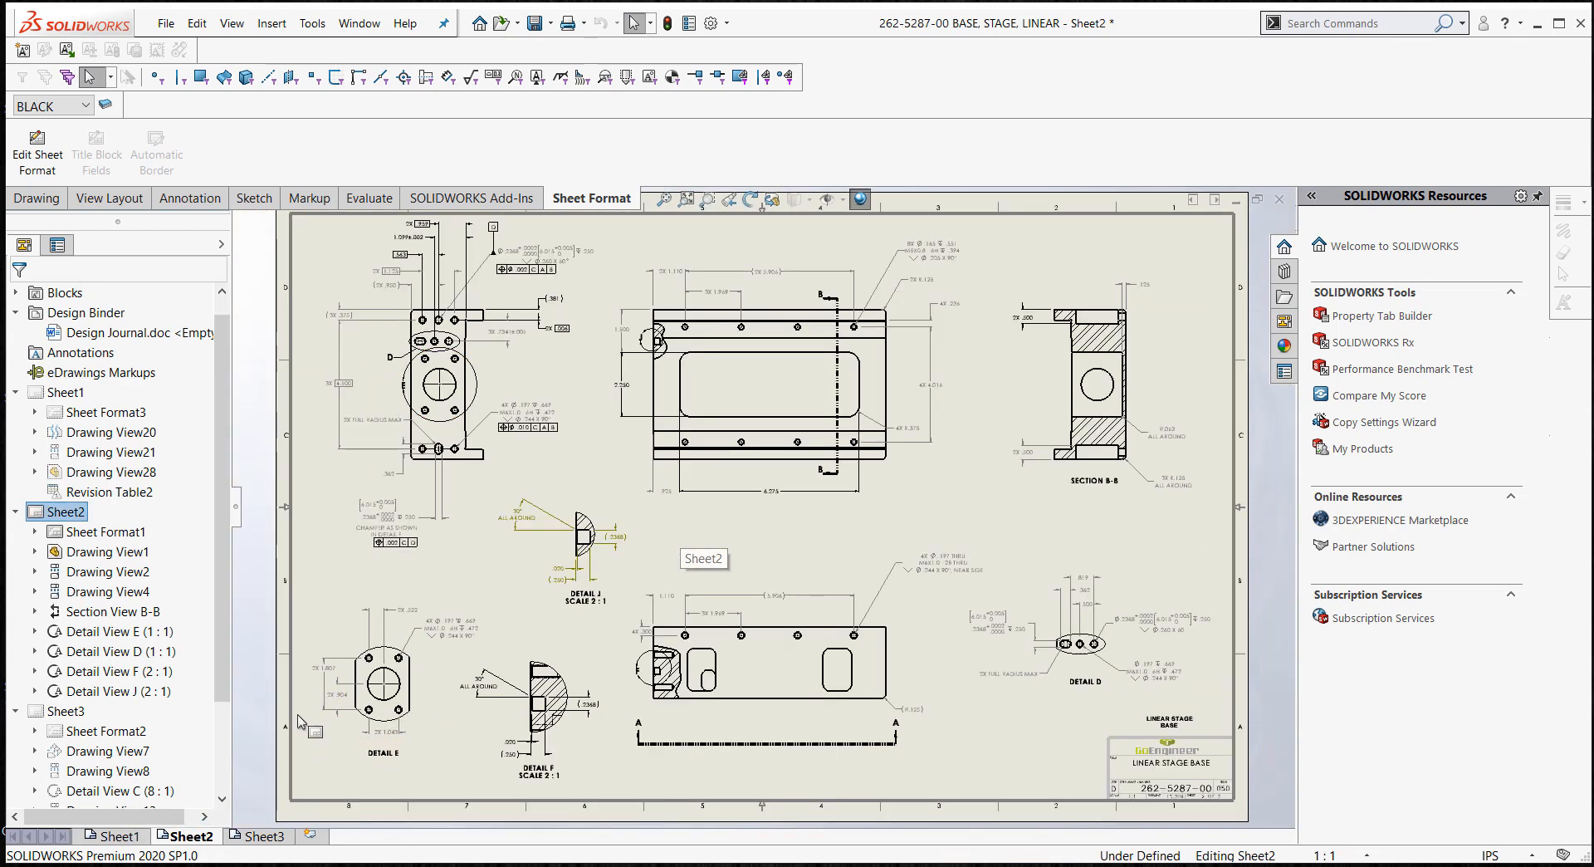
pyautogui.scroll(-3, 382, 514)
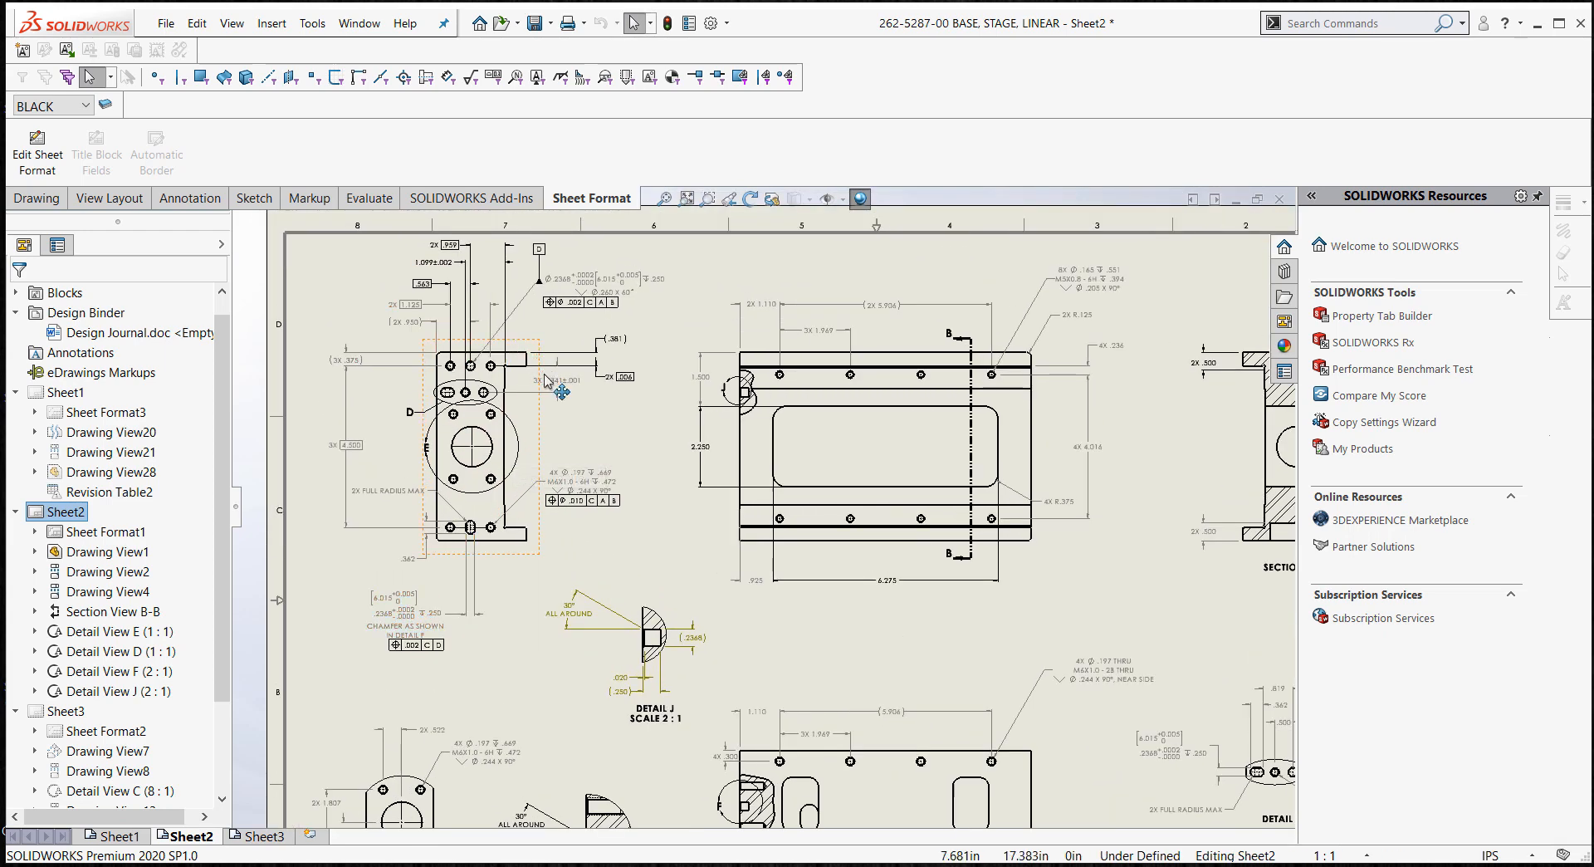
pyautogui.moveTo(717, 480); pyautogui.dragTo(581, 398, button='middle')
pyautogui.scroll(-1, 581, 404)
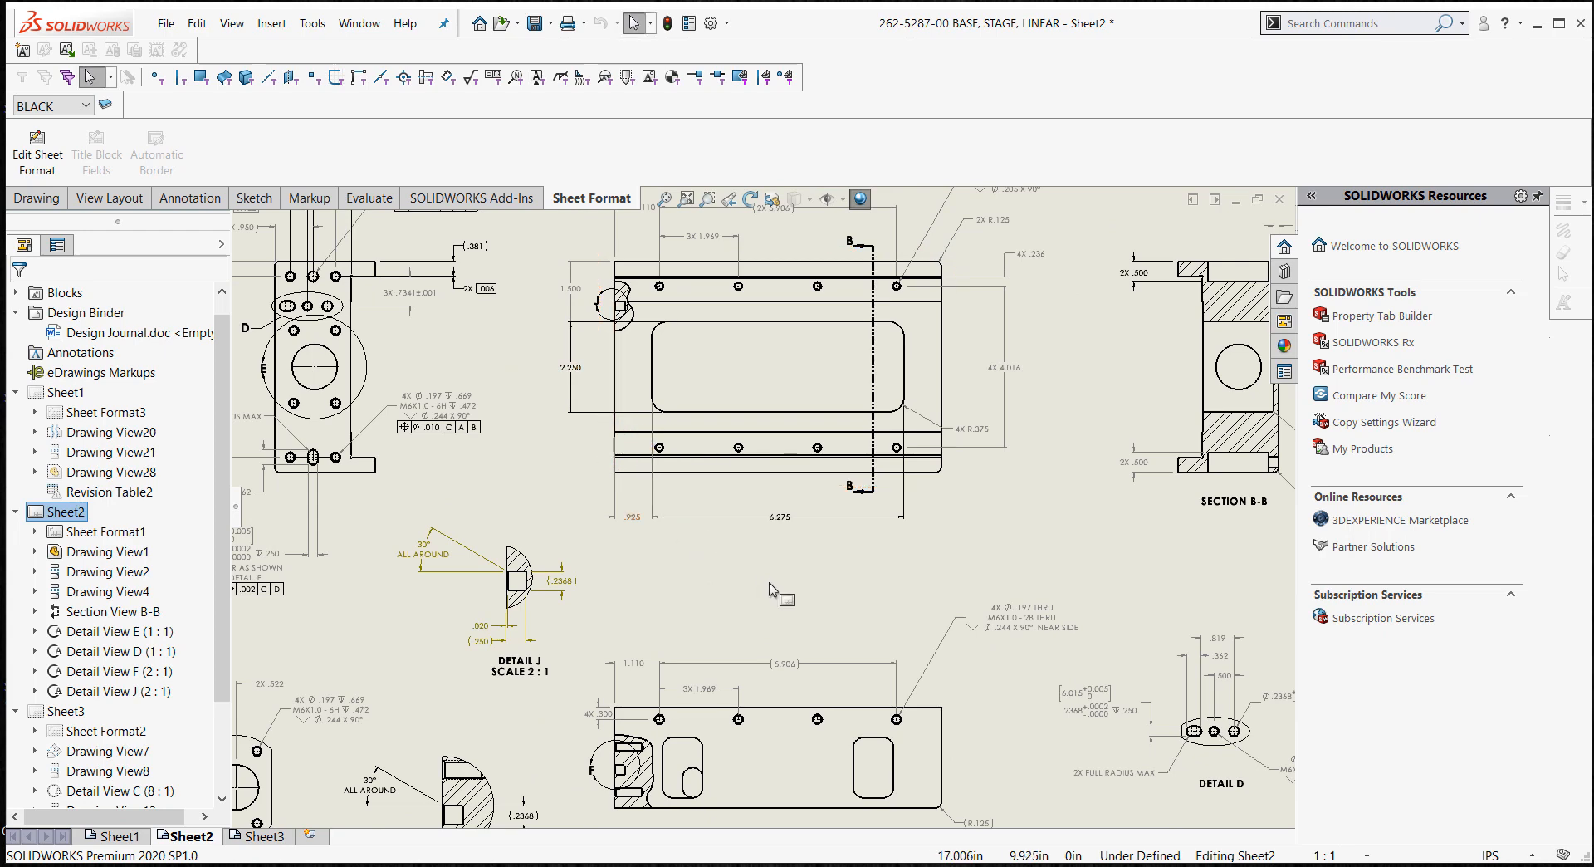
pyautogui.moveTo(779, 596); pyautogui.dragTo(782, 624, button='middle')
pyautogui.scroll(-1, 783, 624)
pyautogui.scroll(2, 708, 567)
pyautogui.moveTo(706, 567); pyautogui.dragTo(383, 309, button='middle')
pyautogui.moveTo(511, 398); pyautogui.dragTo(829, 614, button='middle')
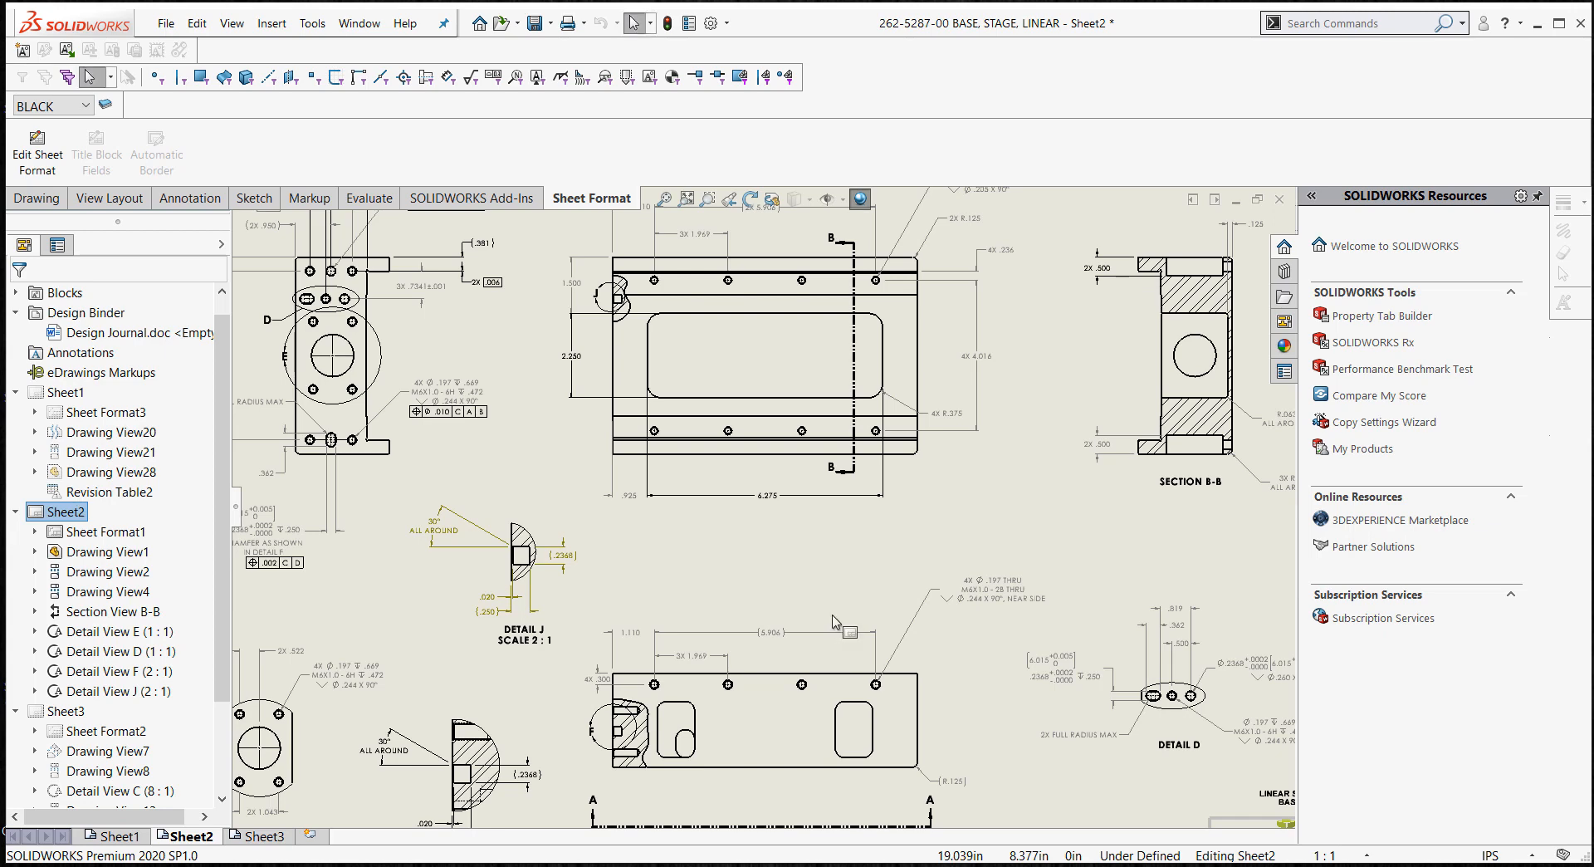
pyautogui.scroll(-3, 754, 476)
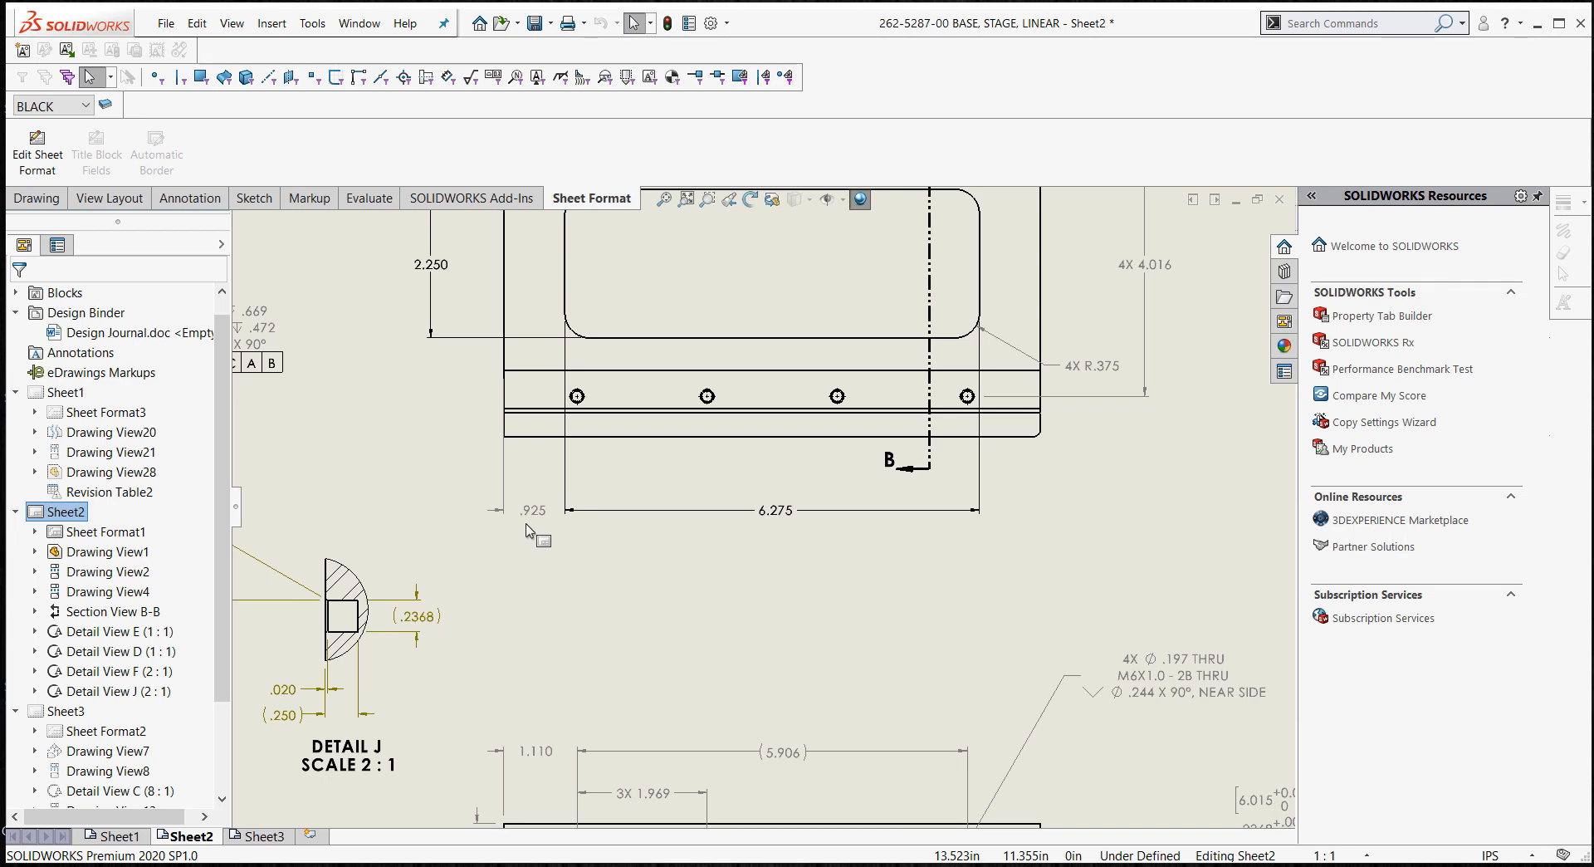
pyautogui.press('f')
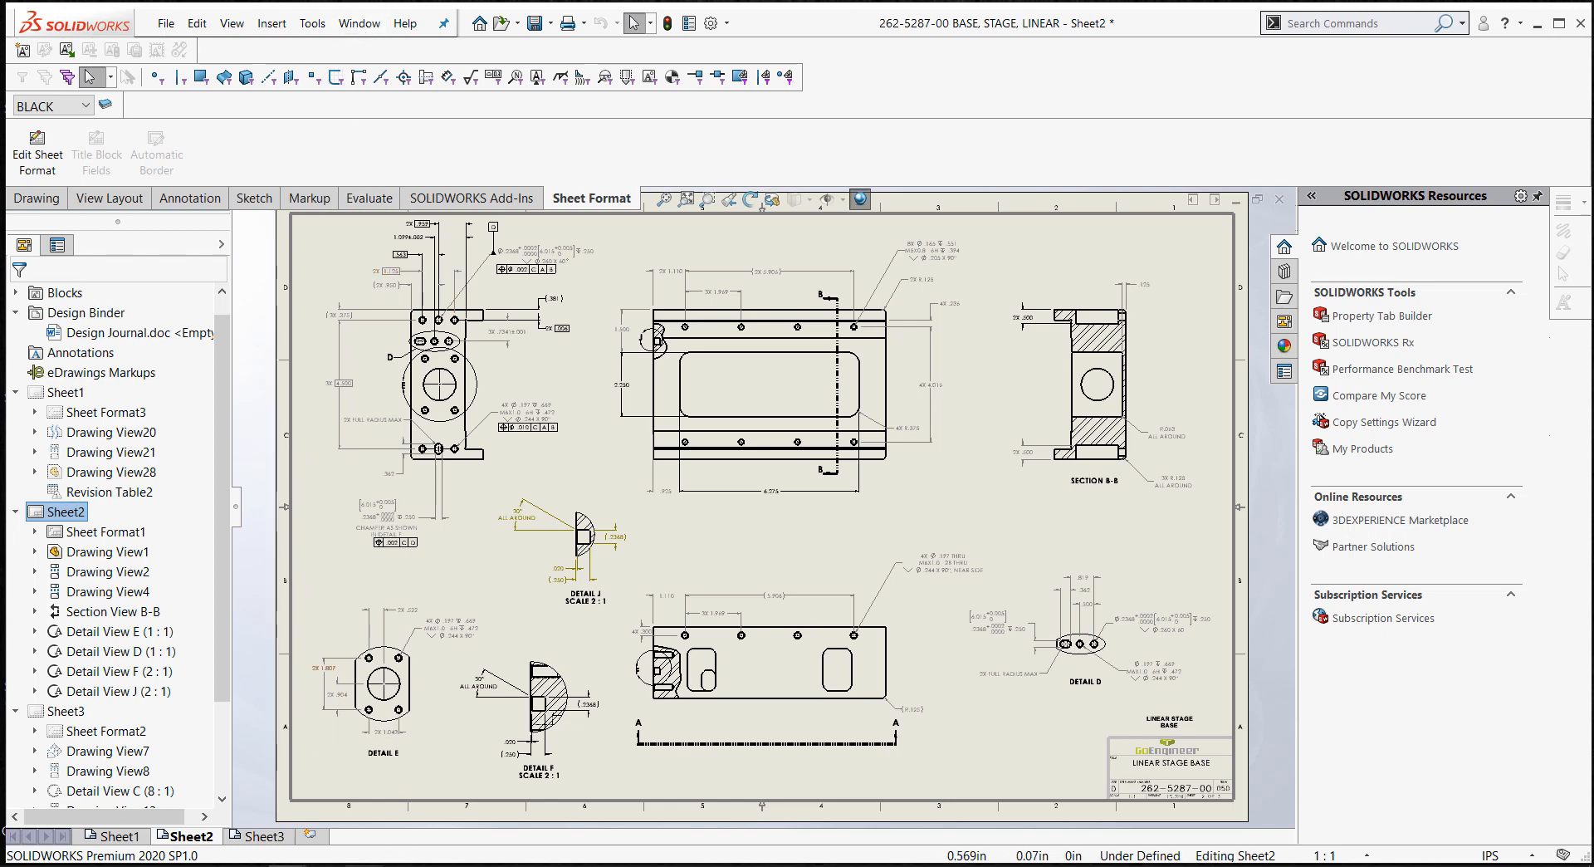
# - Switch to schneeberger.png in Photos and enlarge it to examine the parallelism tolerance chart and the bearing tolerance diagrams
pyautogui.click(363, 865)
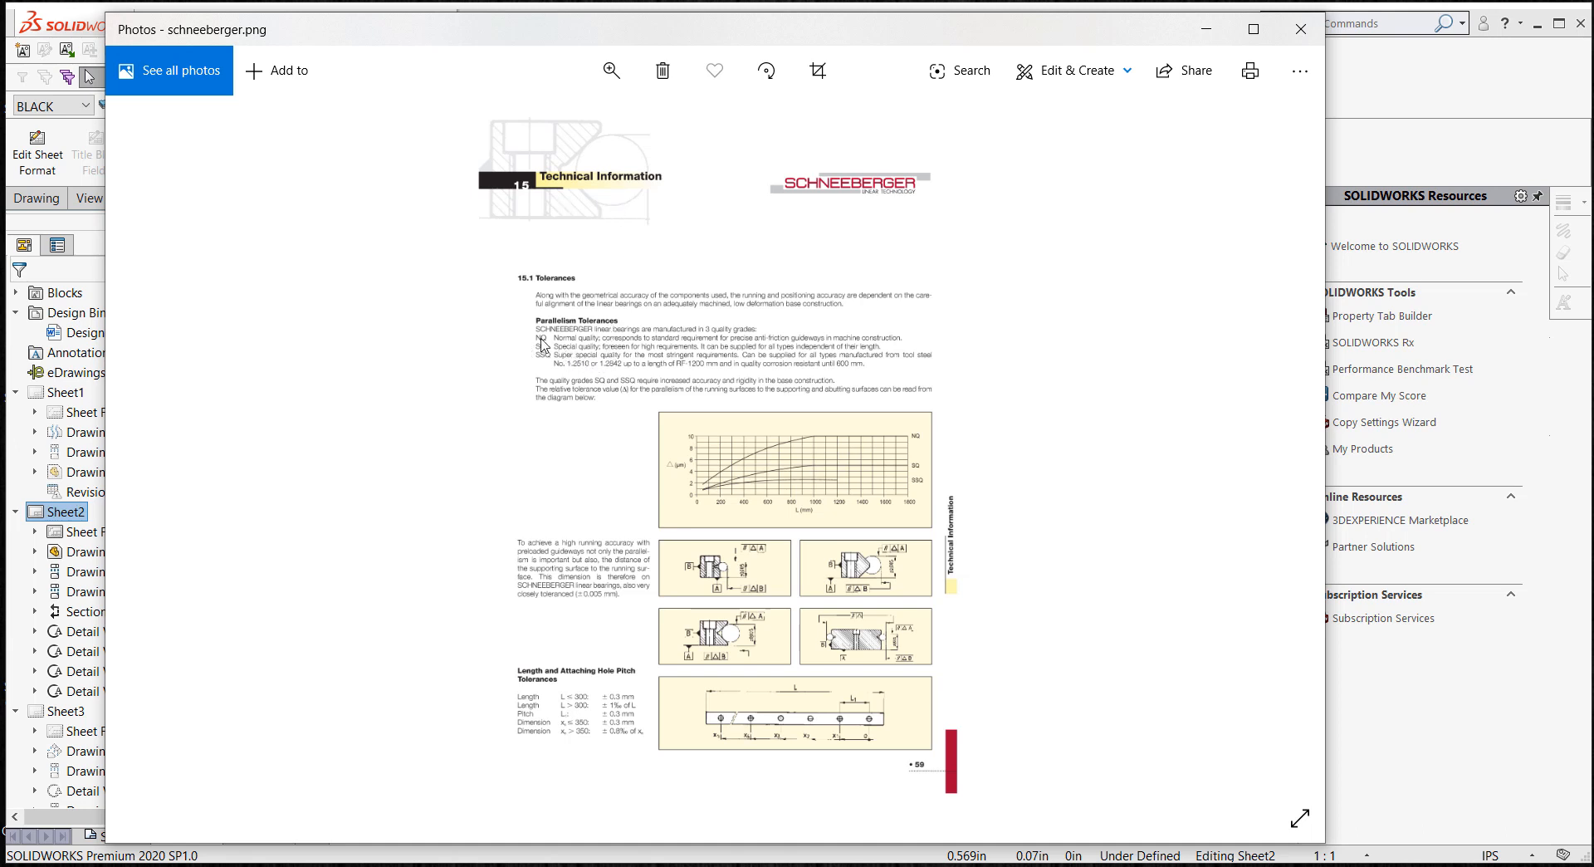
pyautogui.click(611, 71)
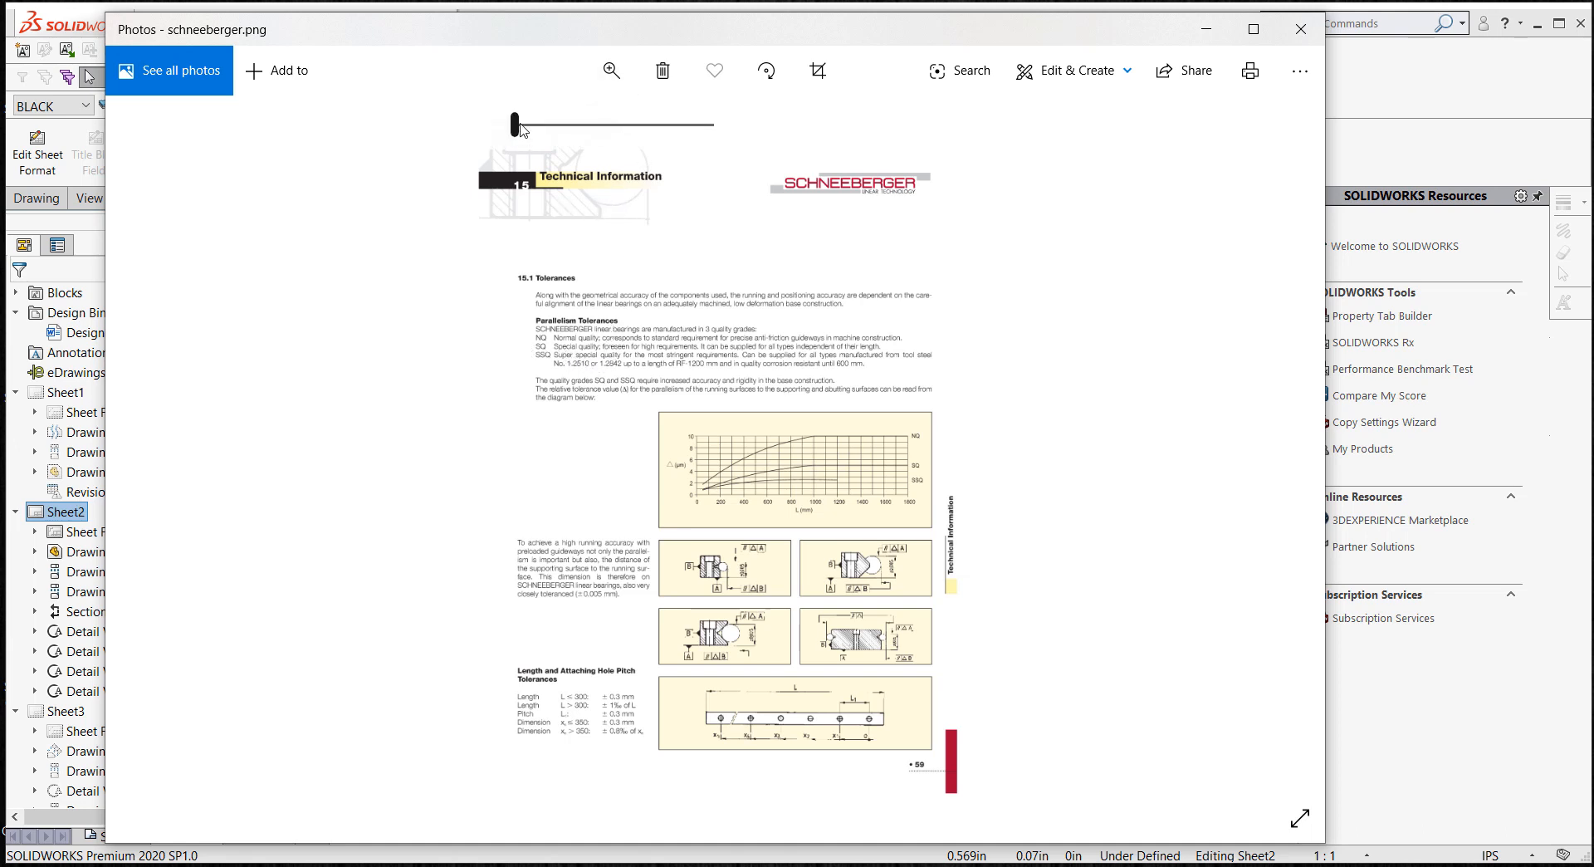
pyautogui.moveTo(515, 124); pyautogui.dragTo(576, 124)
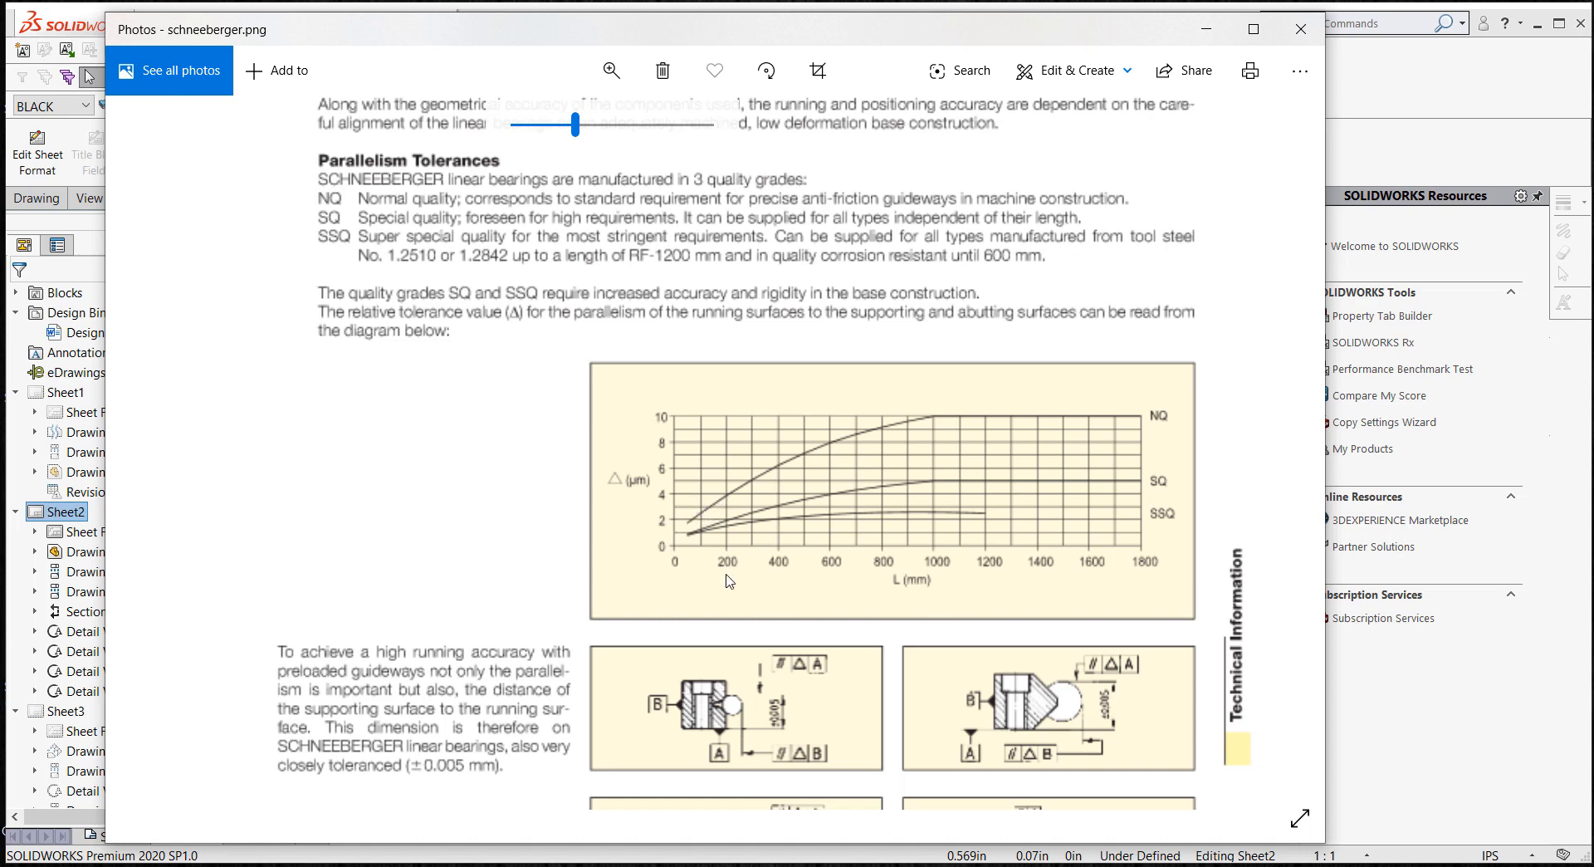
pyautogui.moveTo(729, 581); pyautogui.dragTo(755, 448)
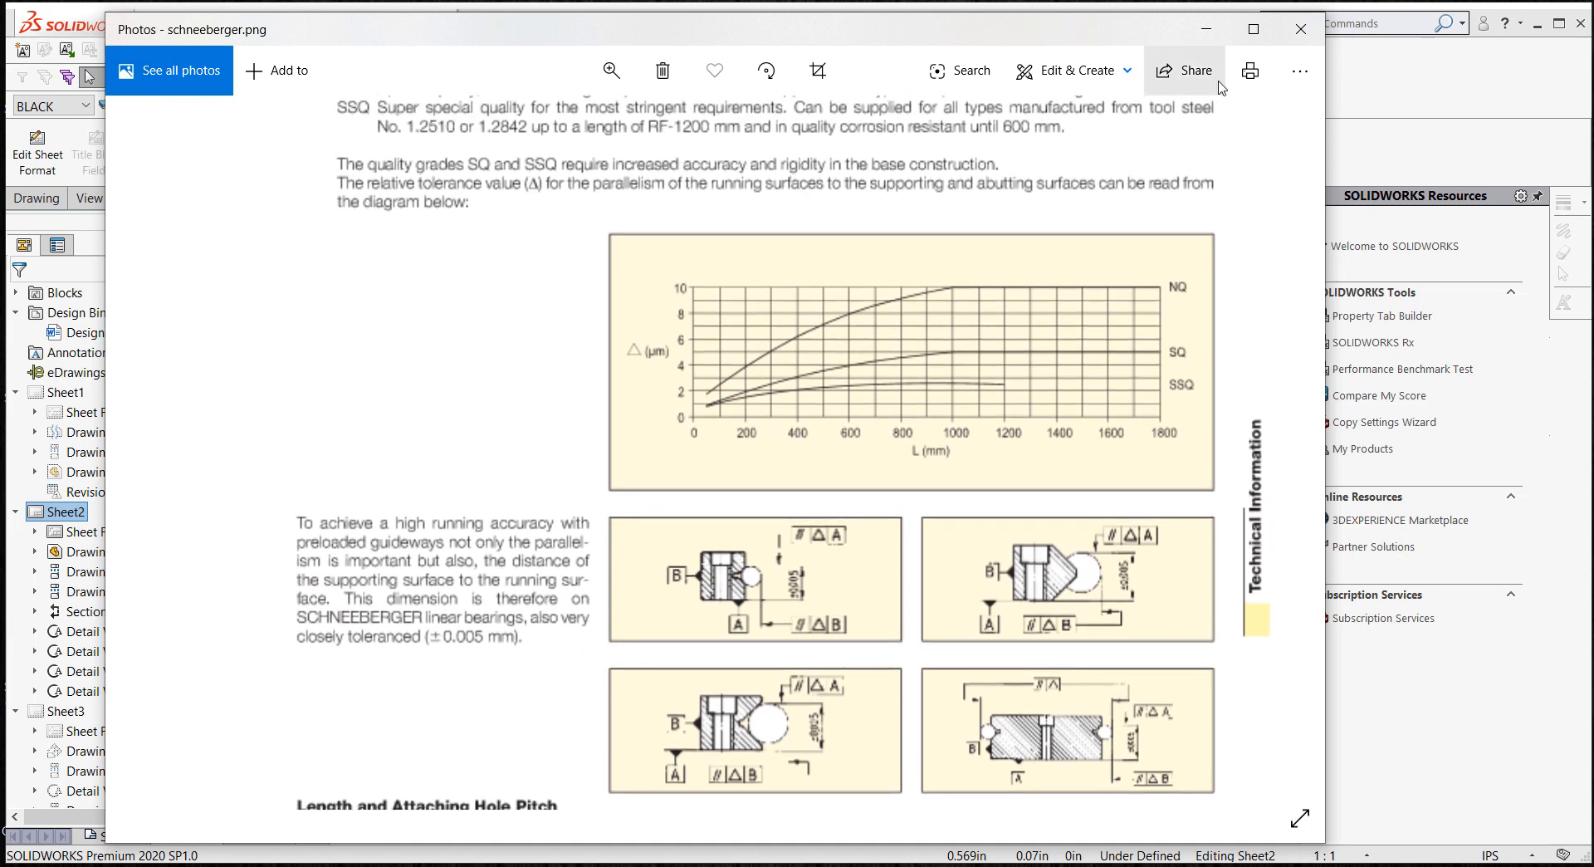
pyautogui.click(1208, 32)
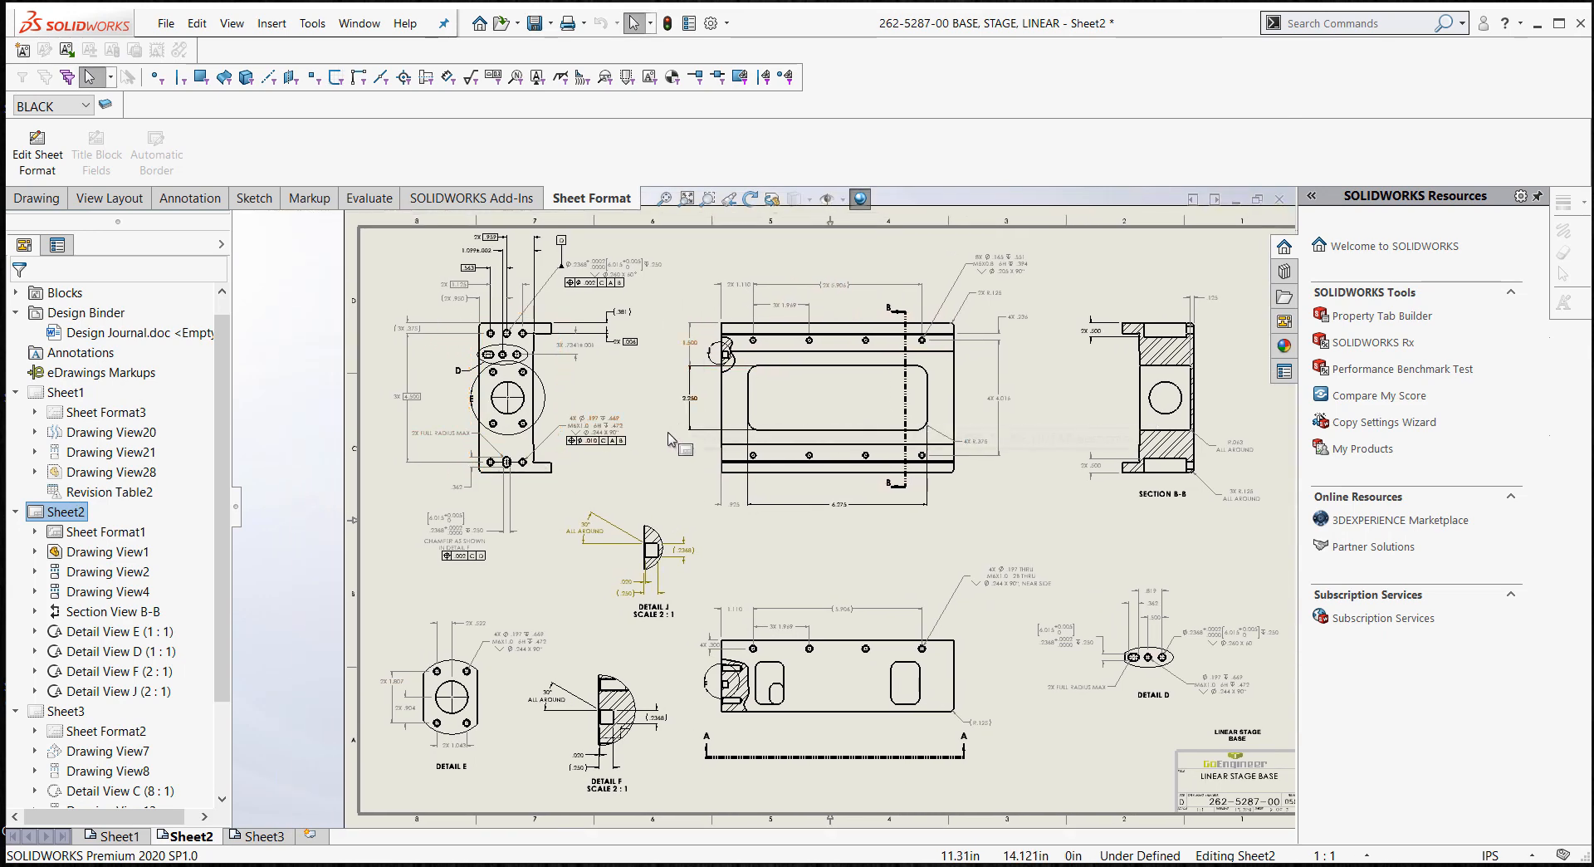
# - Return to the part 262-5287-00 BASE, STAGE, LINEAR and clear the selection of the raised wall's inner face
pyautogui.click(359, 23)
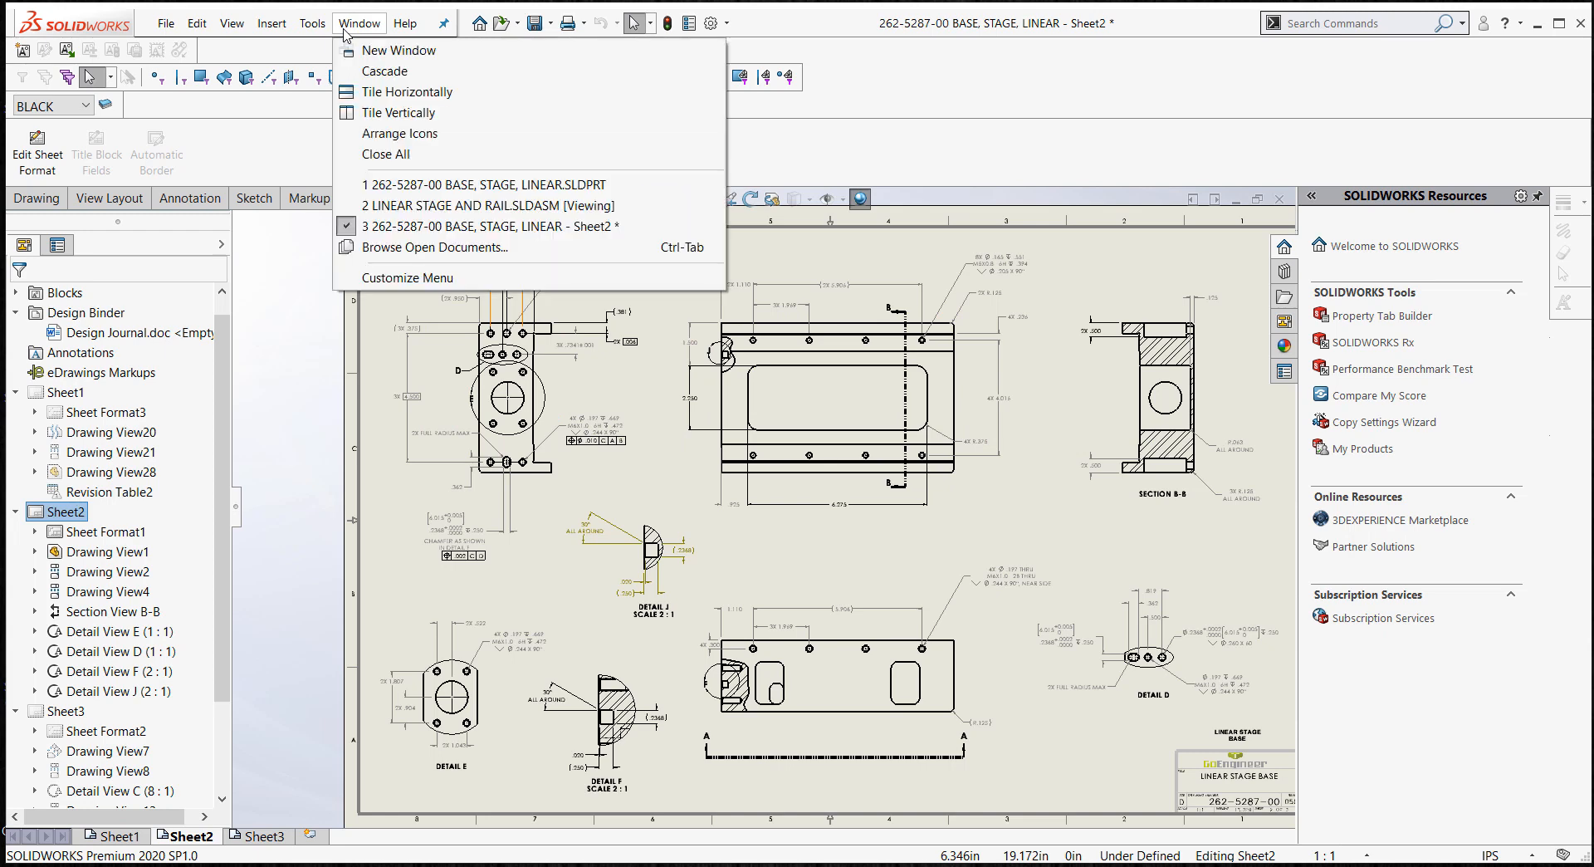
pyautogui.click(469, 186)
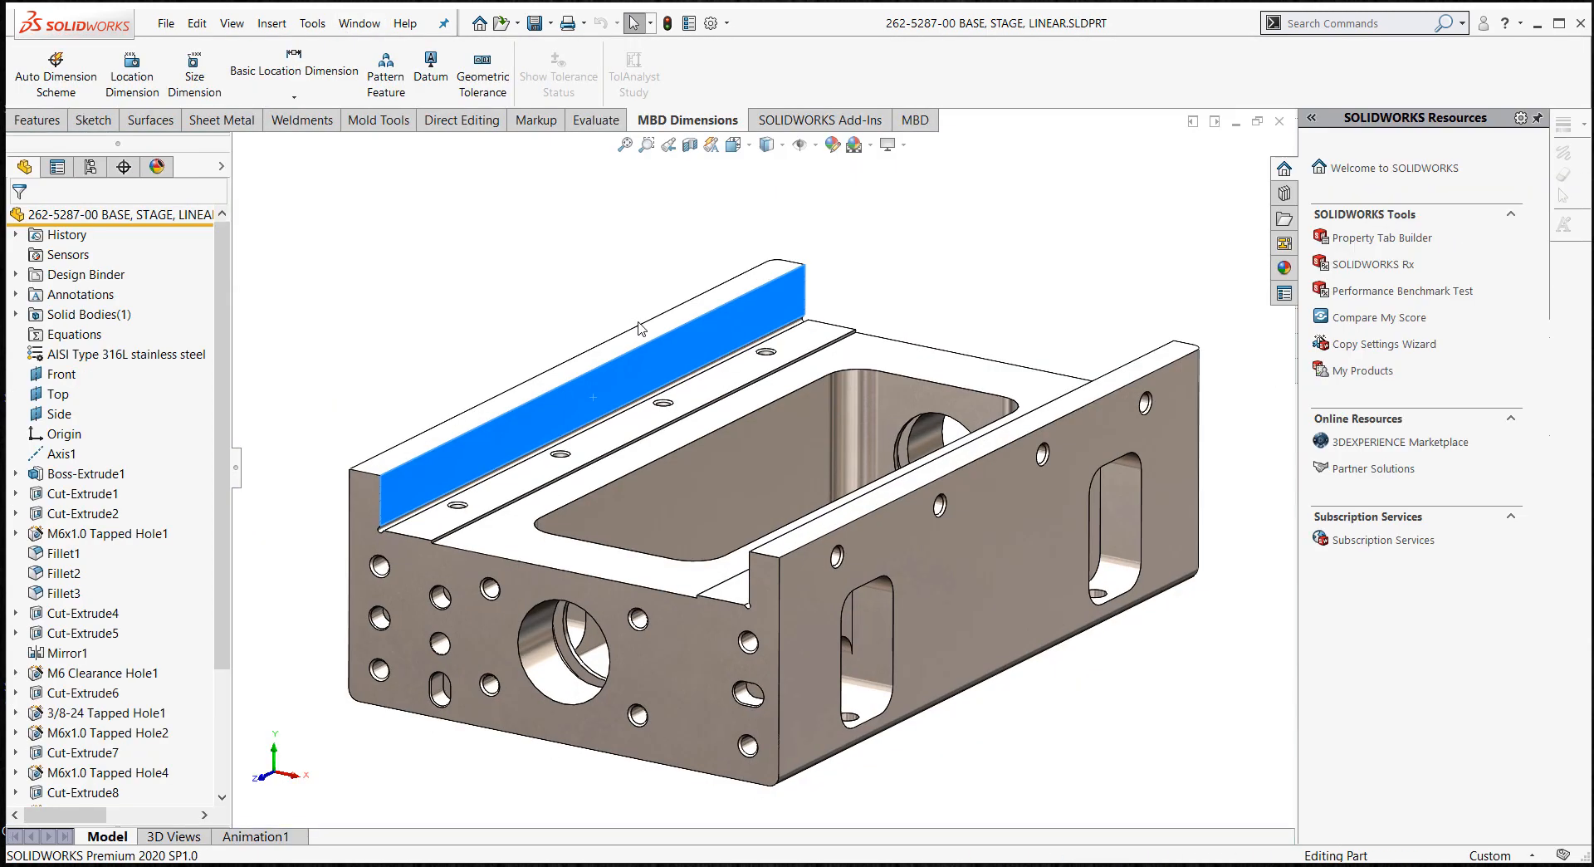
pyautogui.moveTo(642, 375); pyautogui.dragTo(612, 329, button='middle')
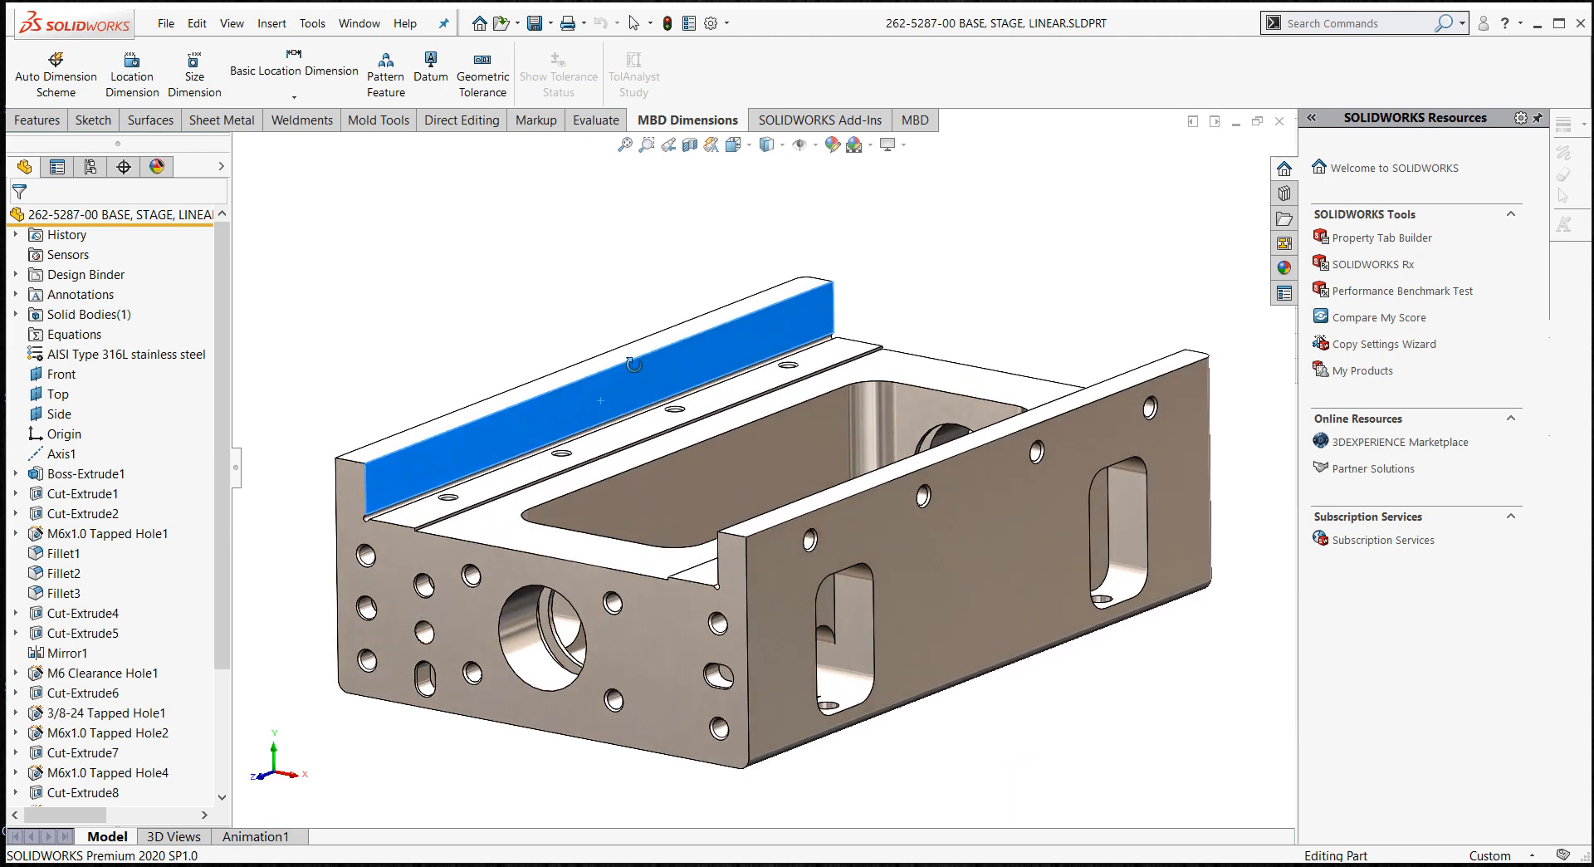
pyautogui.click(547, 297)
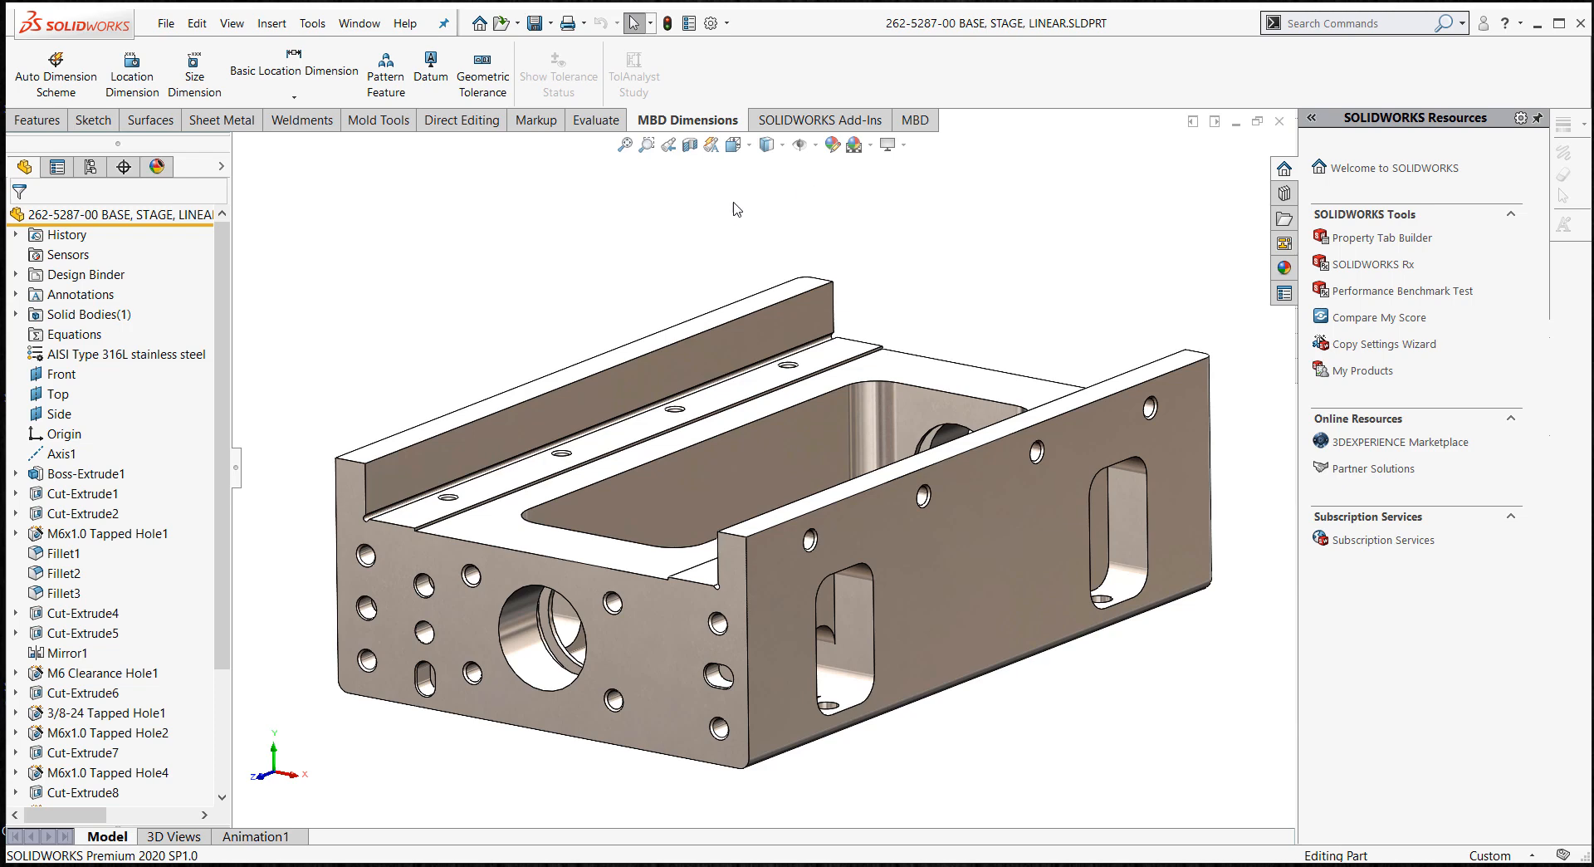
# - Turn on the display of component annotations and top-level annotations
pyautogui.scroll(2, 749, 221)
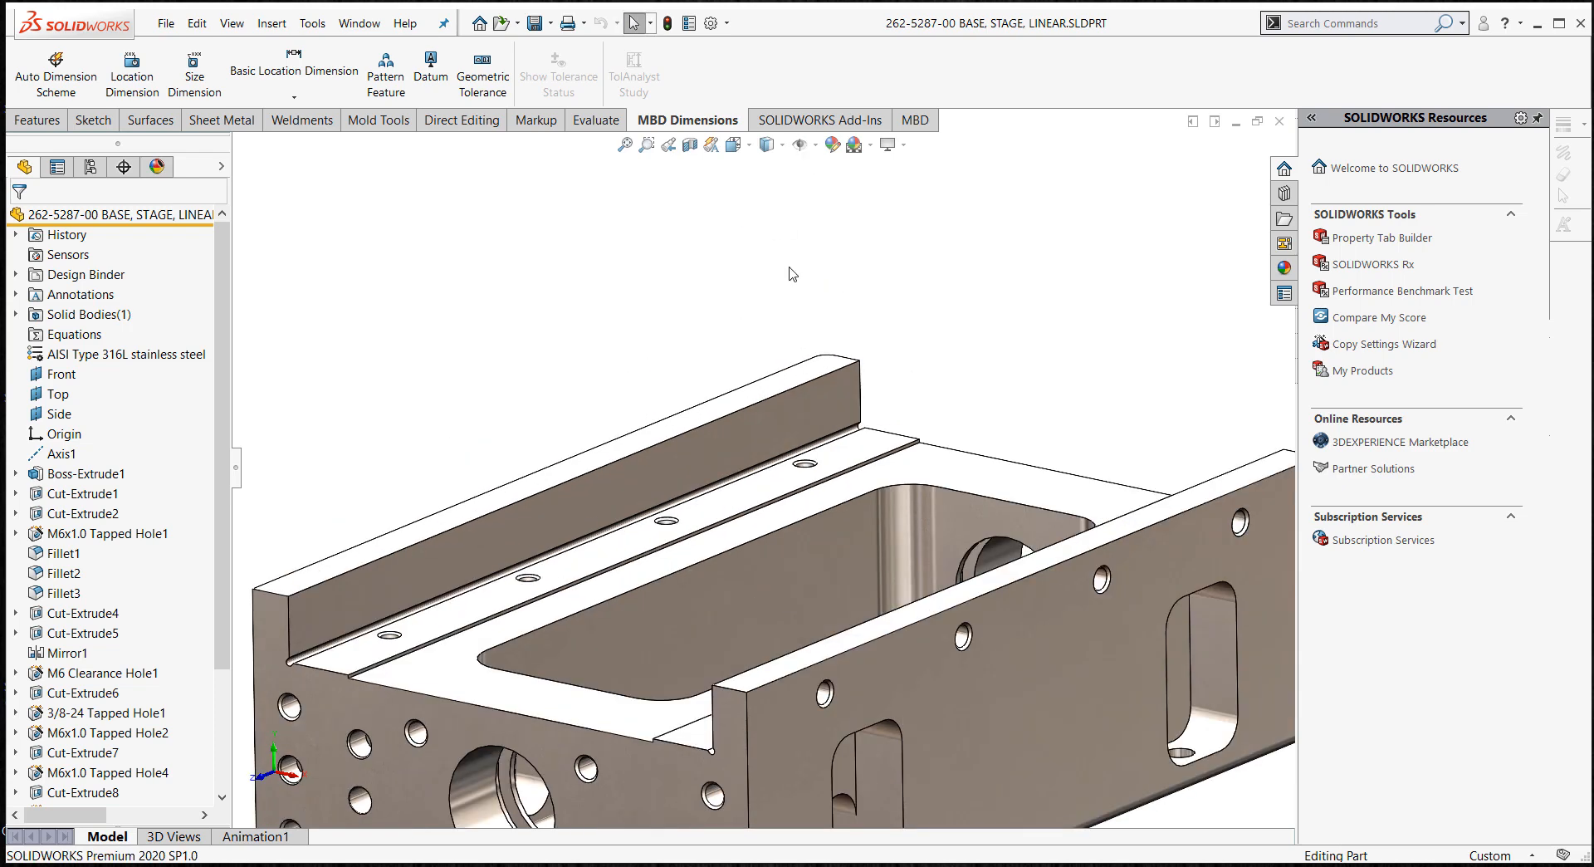
pyautogui.scroll(-2, 791, 274)
pyautogui.click(801, 145)
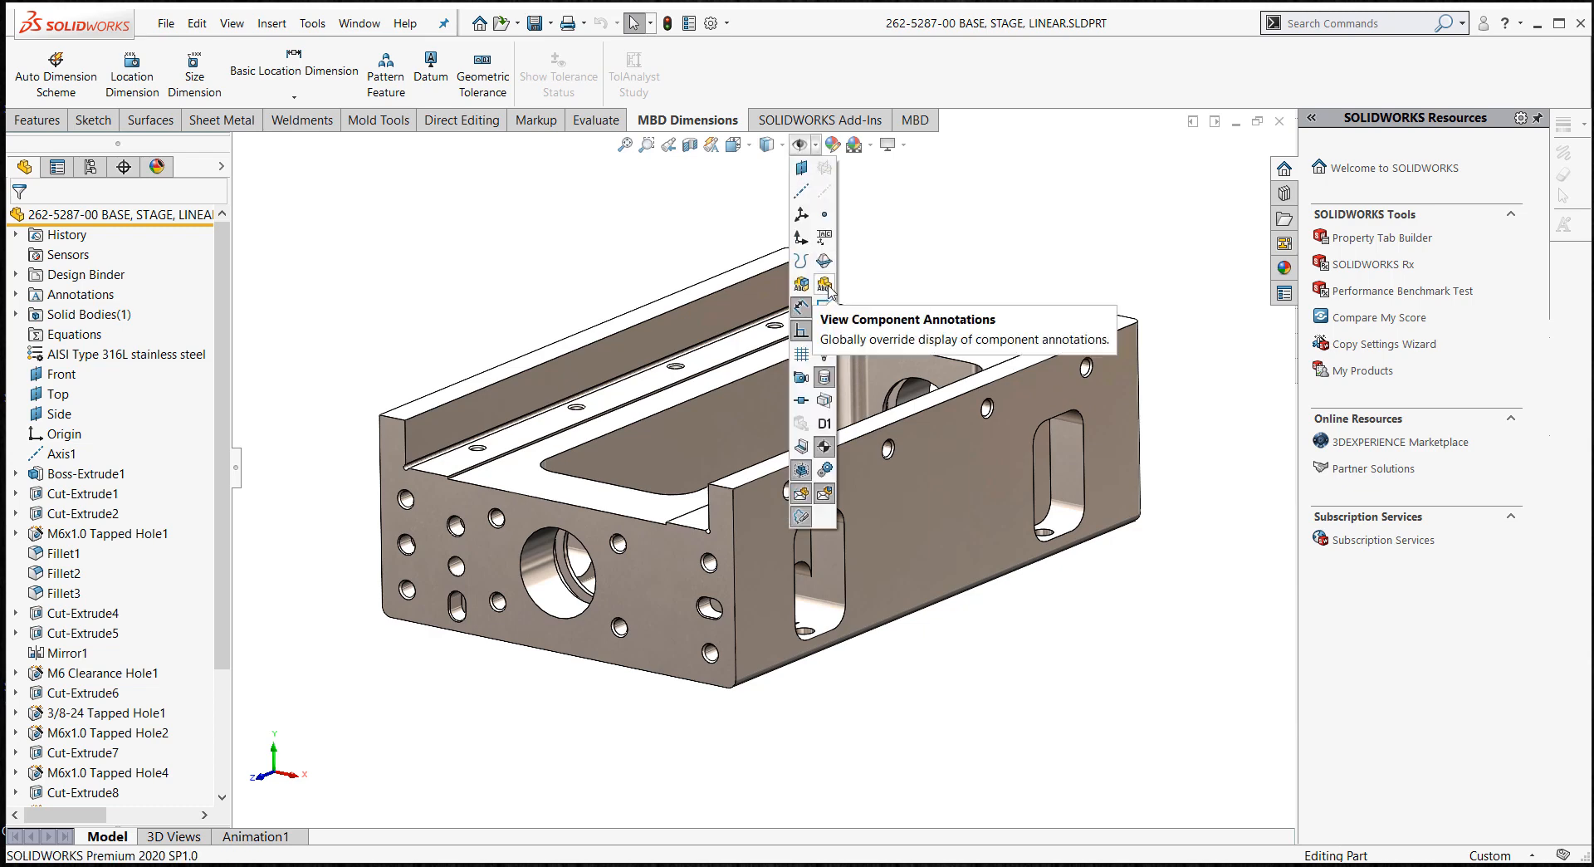
pyautogui.click(826, 286)
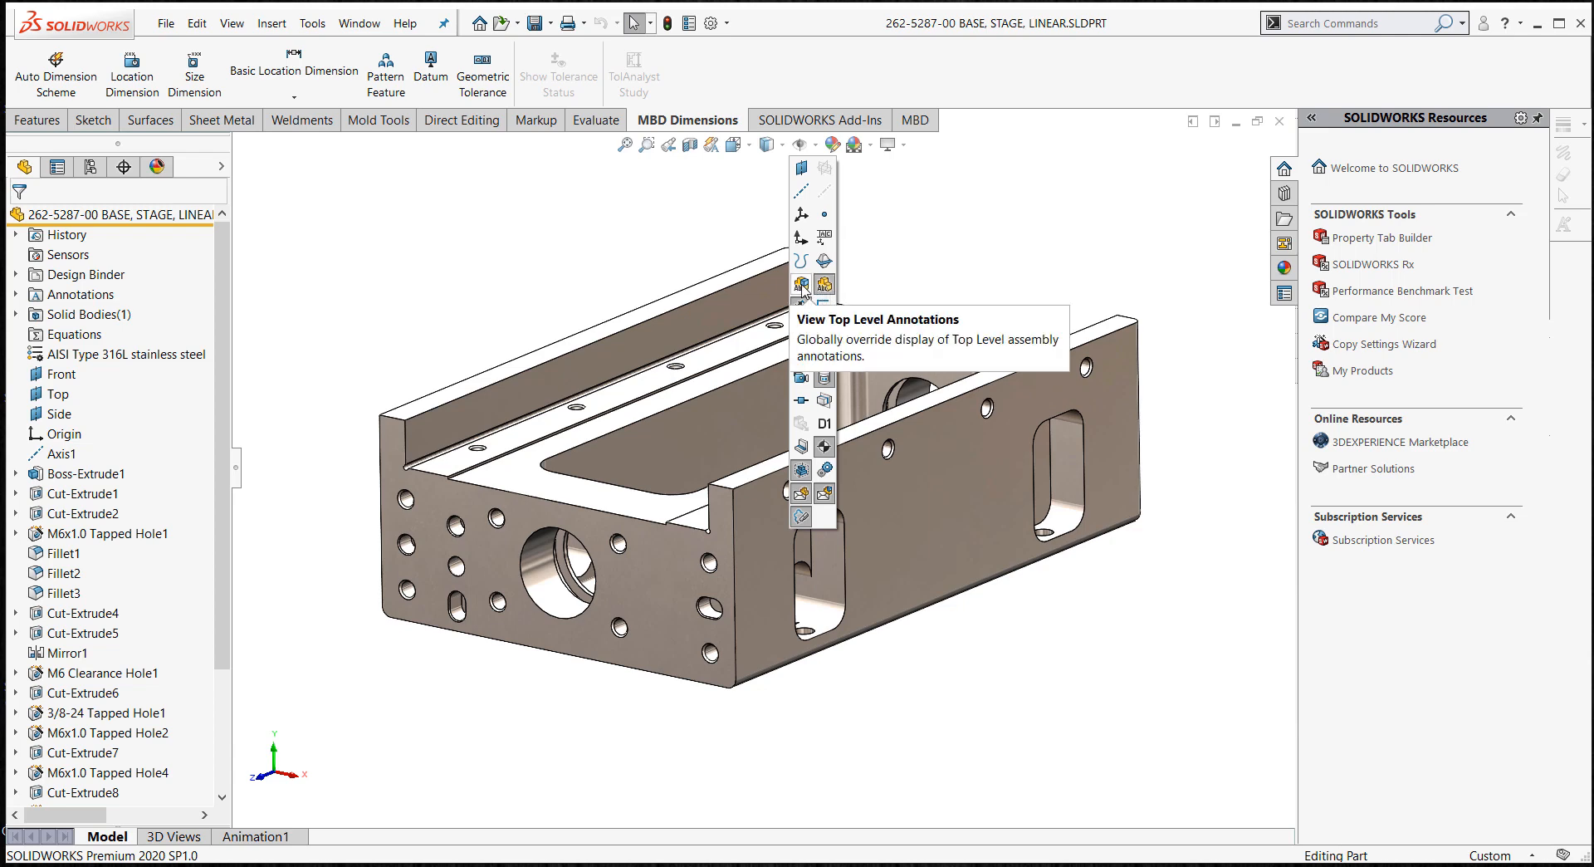
pyautogui.click(801, 285)
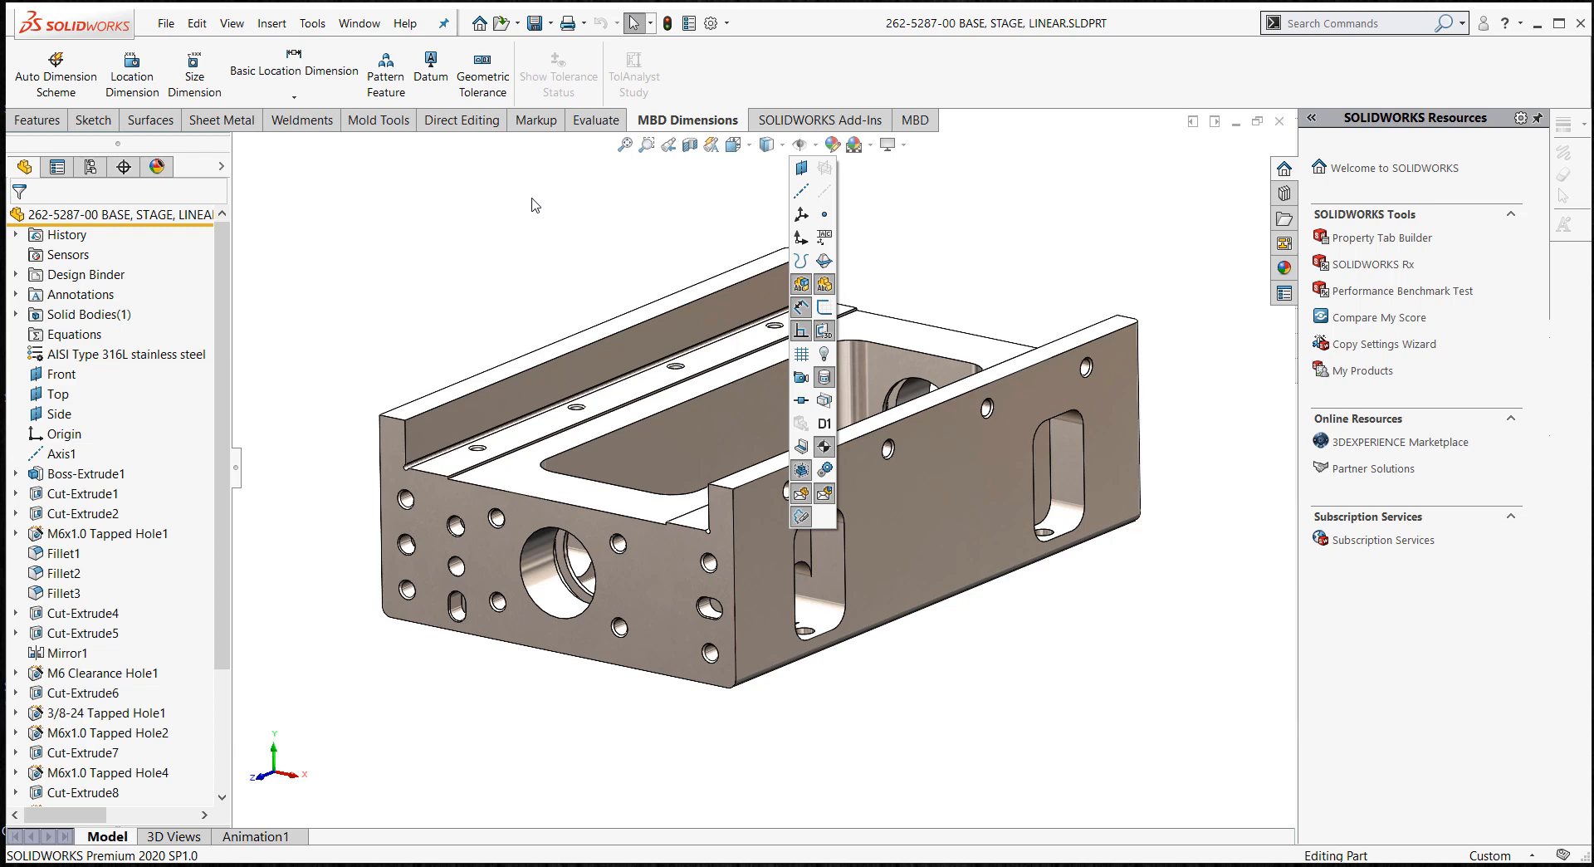
pyautogui.click(531, 225)
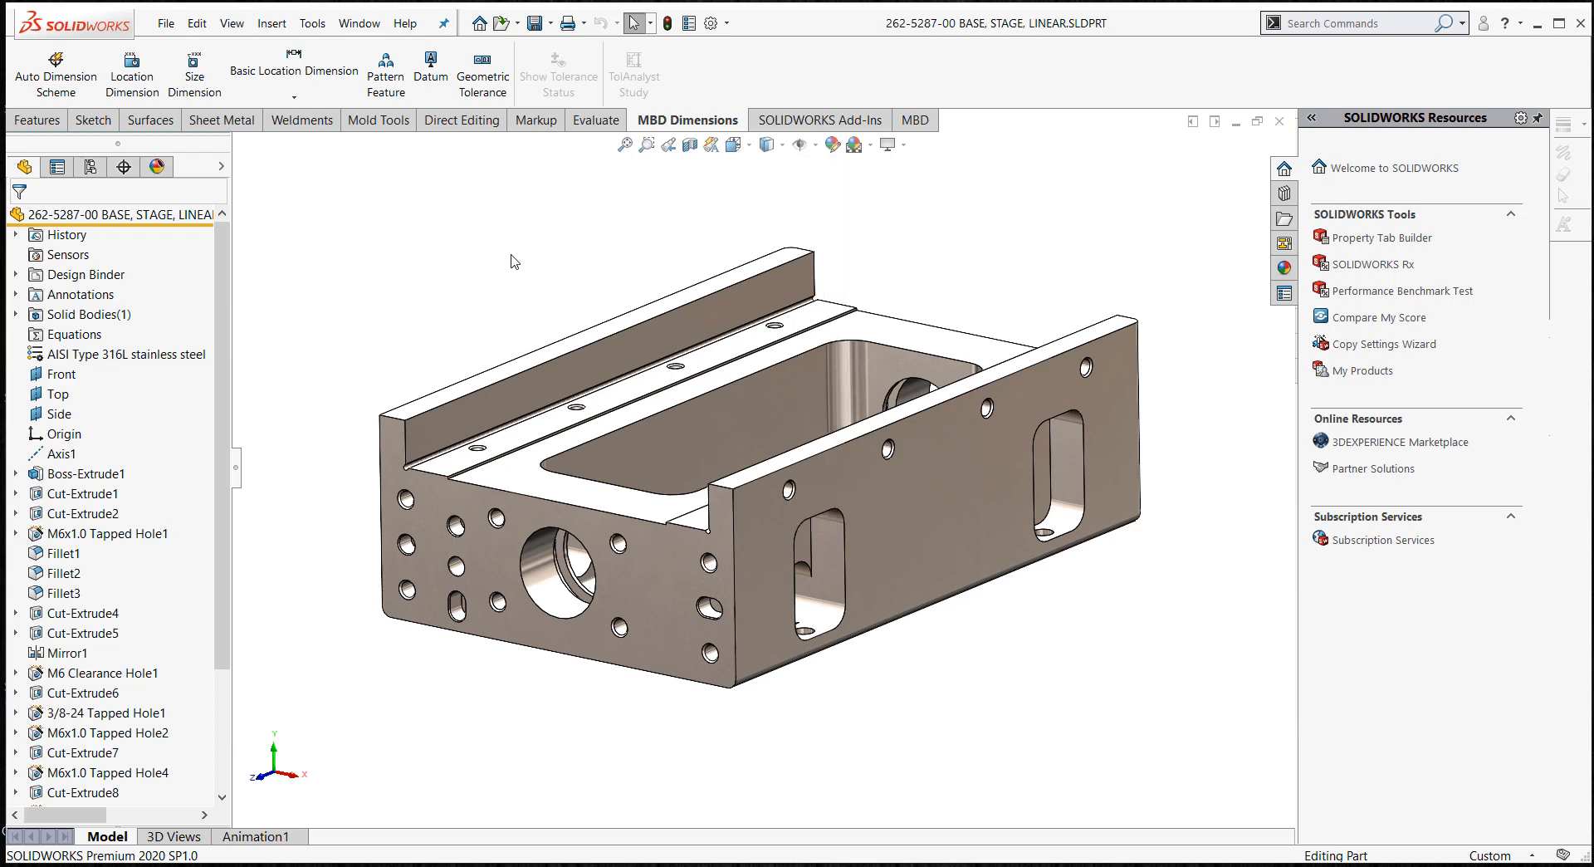
# - Inspect the row of tapped holes in the ledge beside the raised wall up close
pyautogui.scroll(-6, 511, 264)
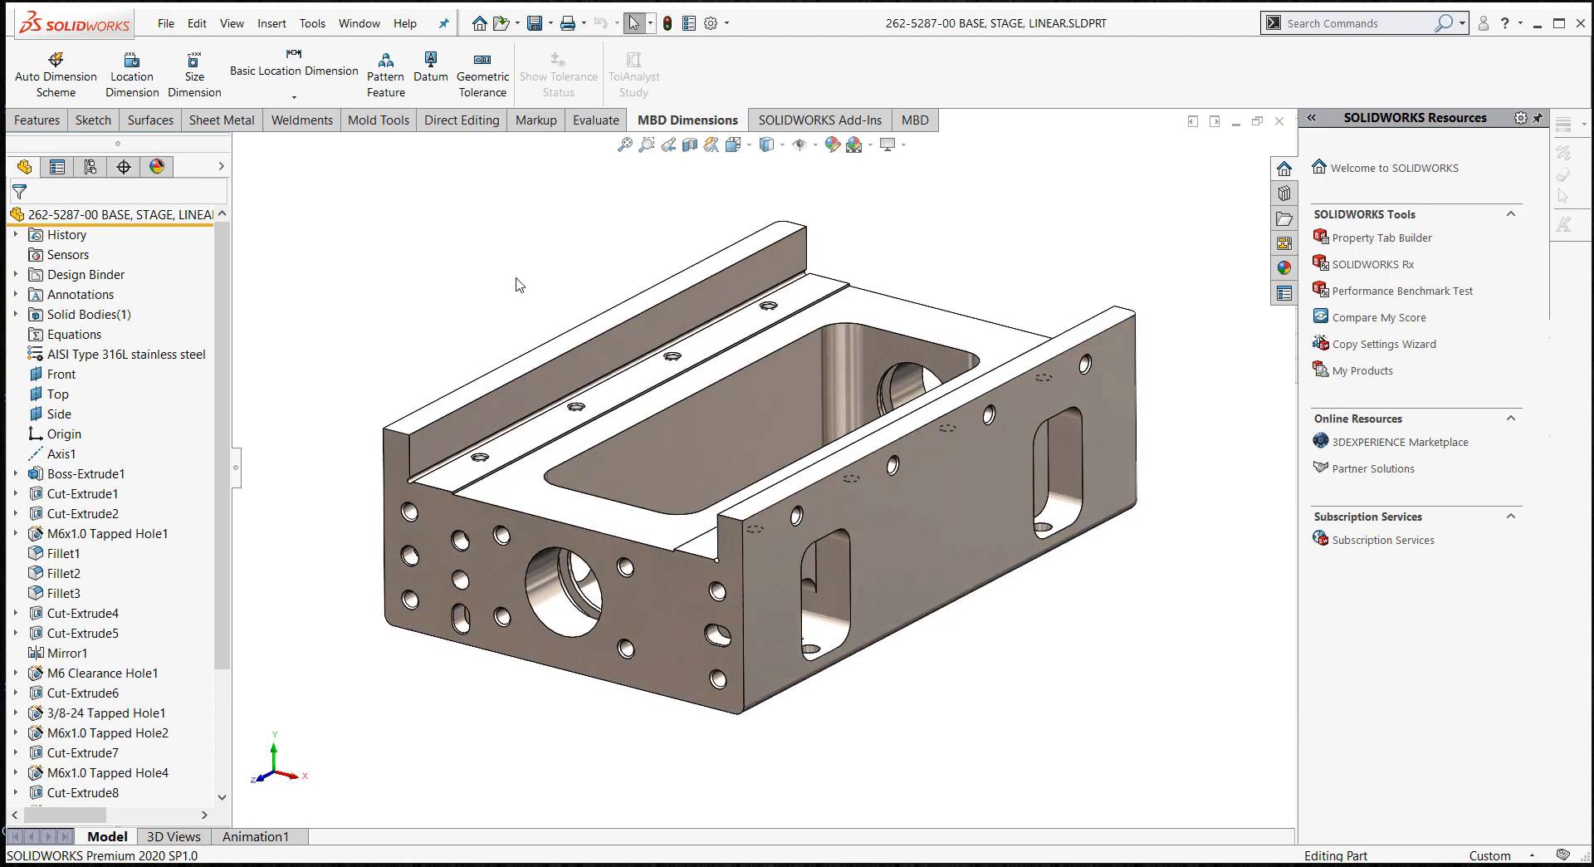
pyautogui.scroll(-2, 516, 486)
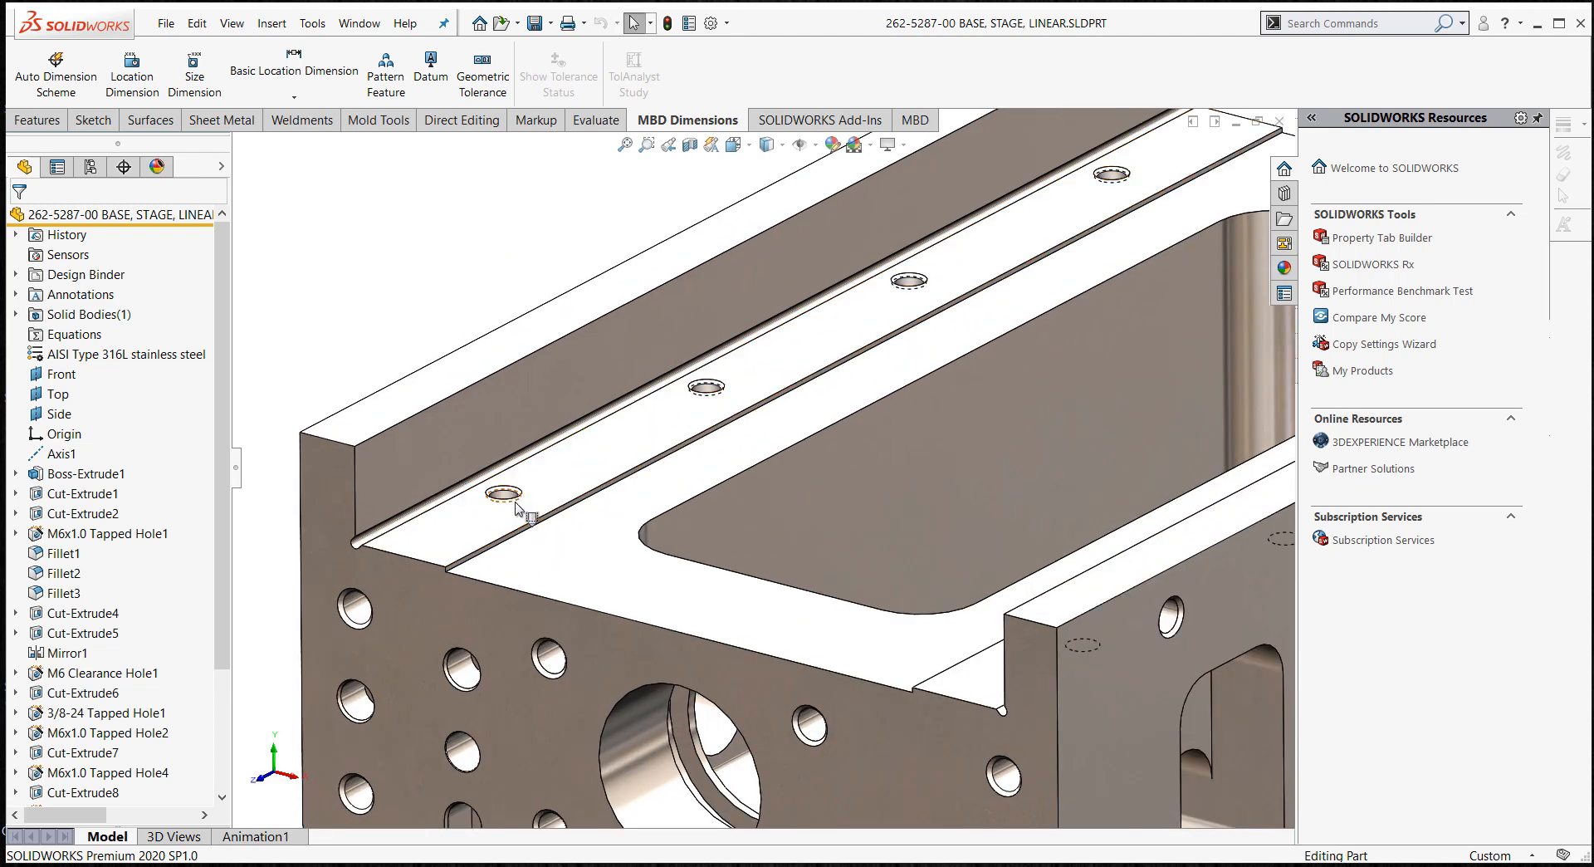
pyautogui.keyDown('ctrl'); pyautogui.moveTo(341, 228); pyautogui.dragTo(415, 274, button='middle'); pyautogui.keyUp('ctrl')
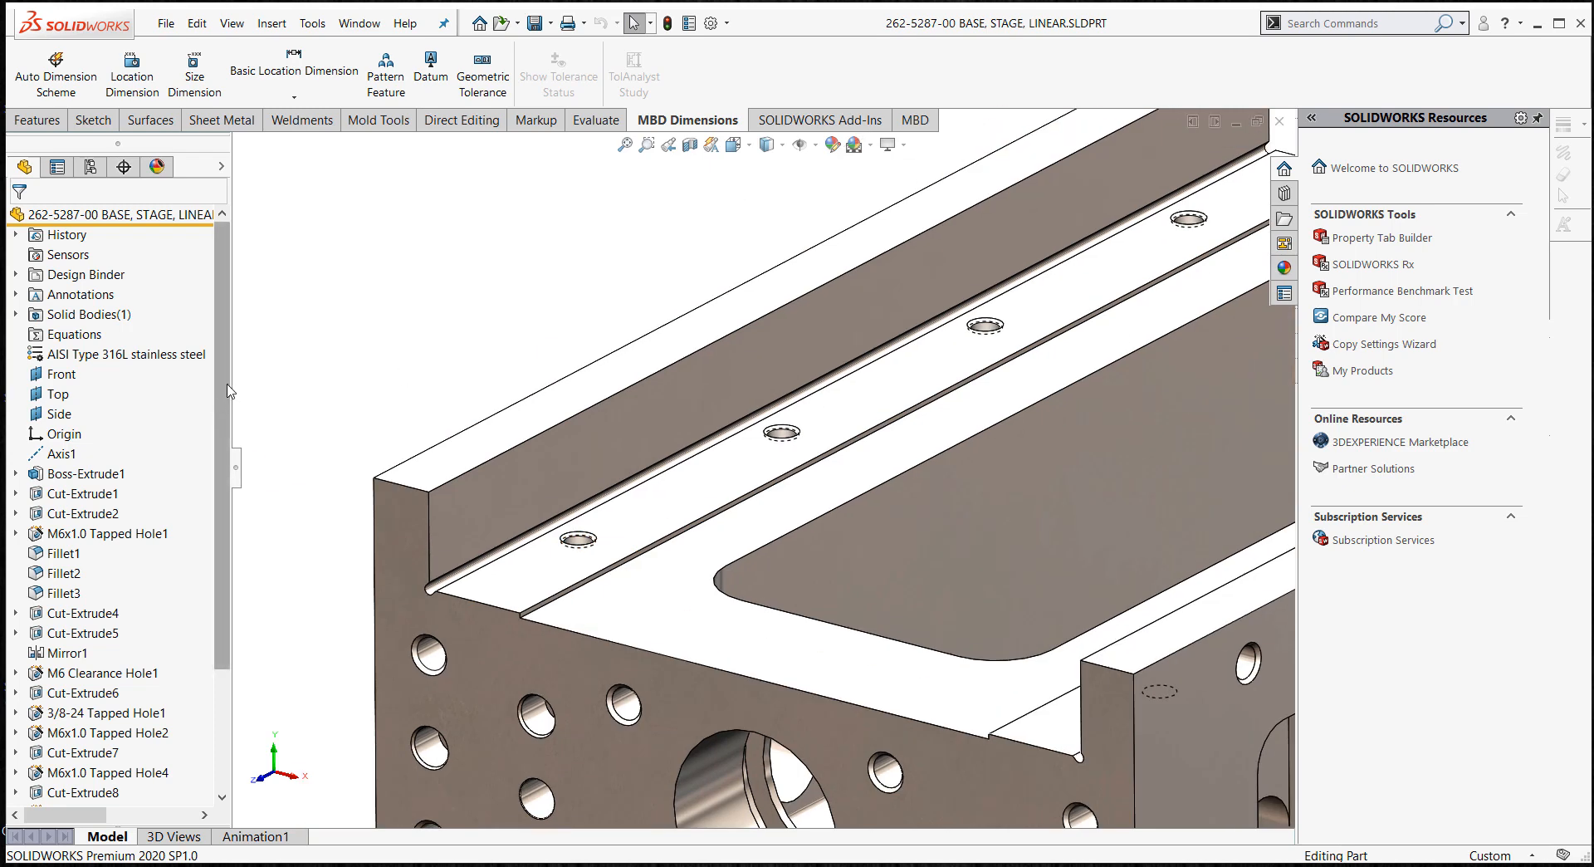
# - Hide the eight cosmetic threads, Hole Thread21 to Hole Thread28, of the M5x0.8 Tapped Hole1 feature and clear the selection
pyautogui.moveTo(228, 390); pyautogui.dragTo(224, 511)
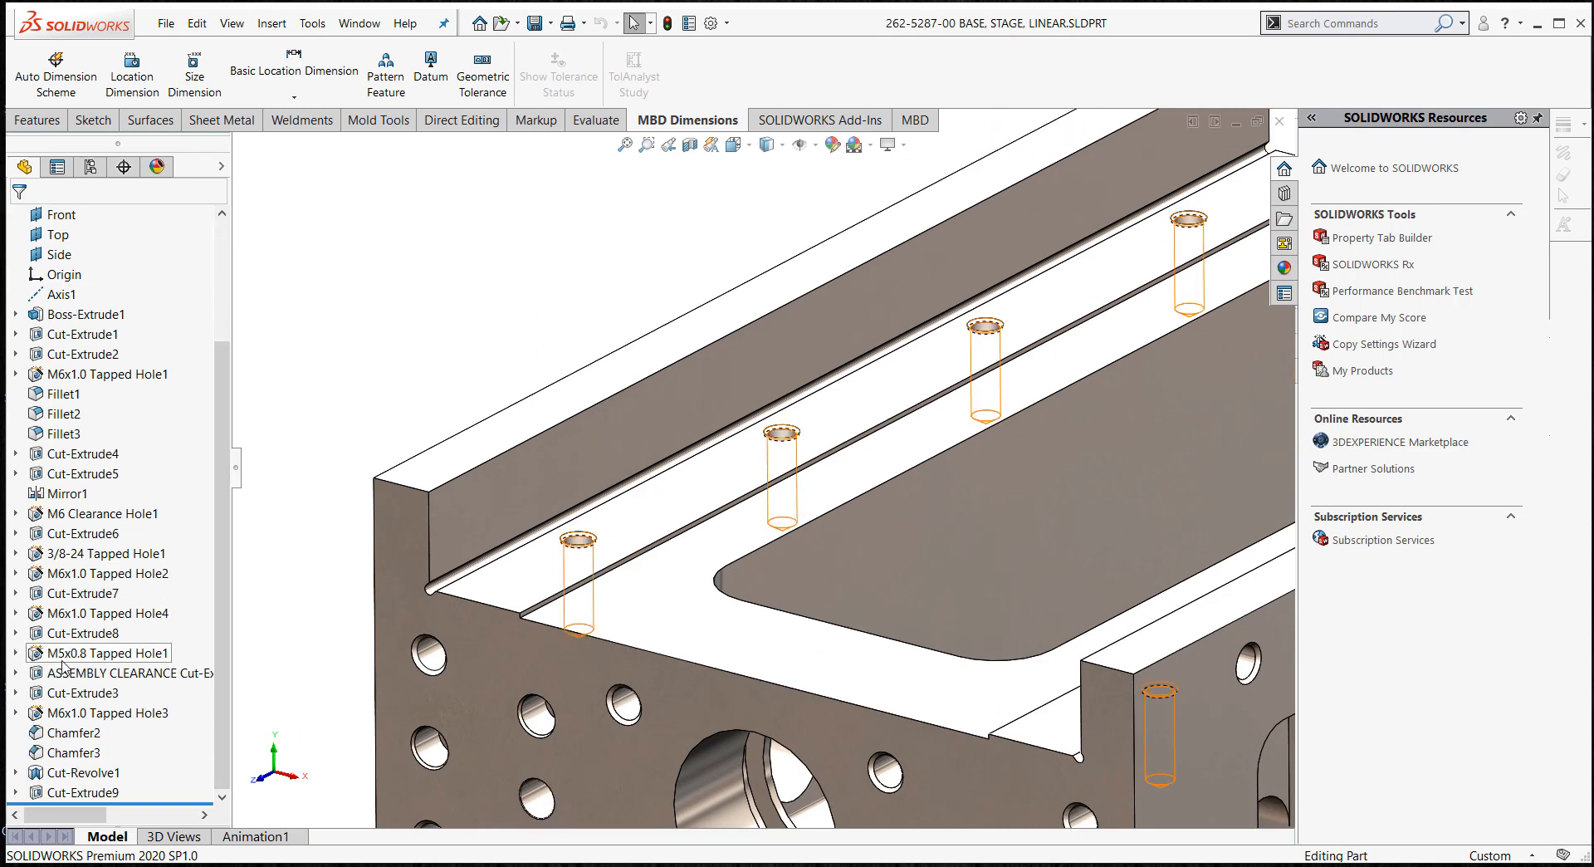
pyautogui.click(17, 652)
pyautogui.click(83, 652)
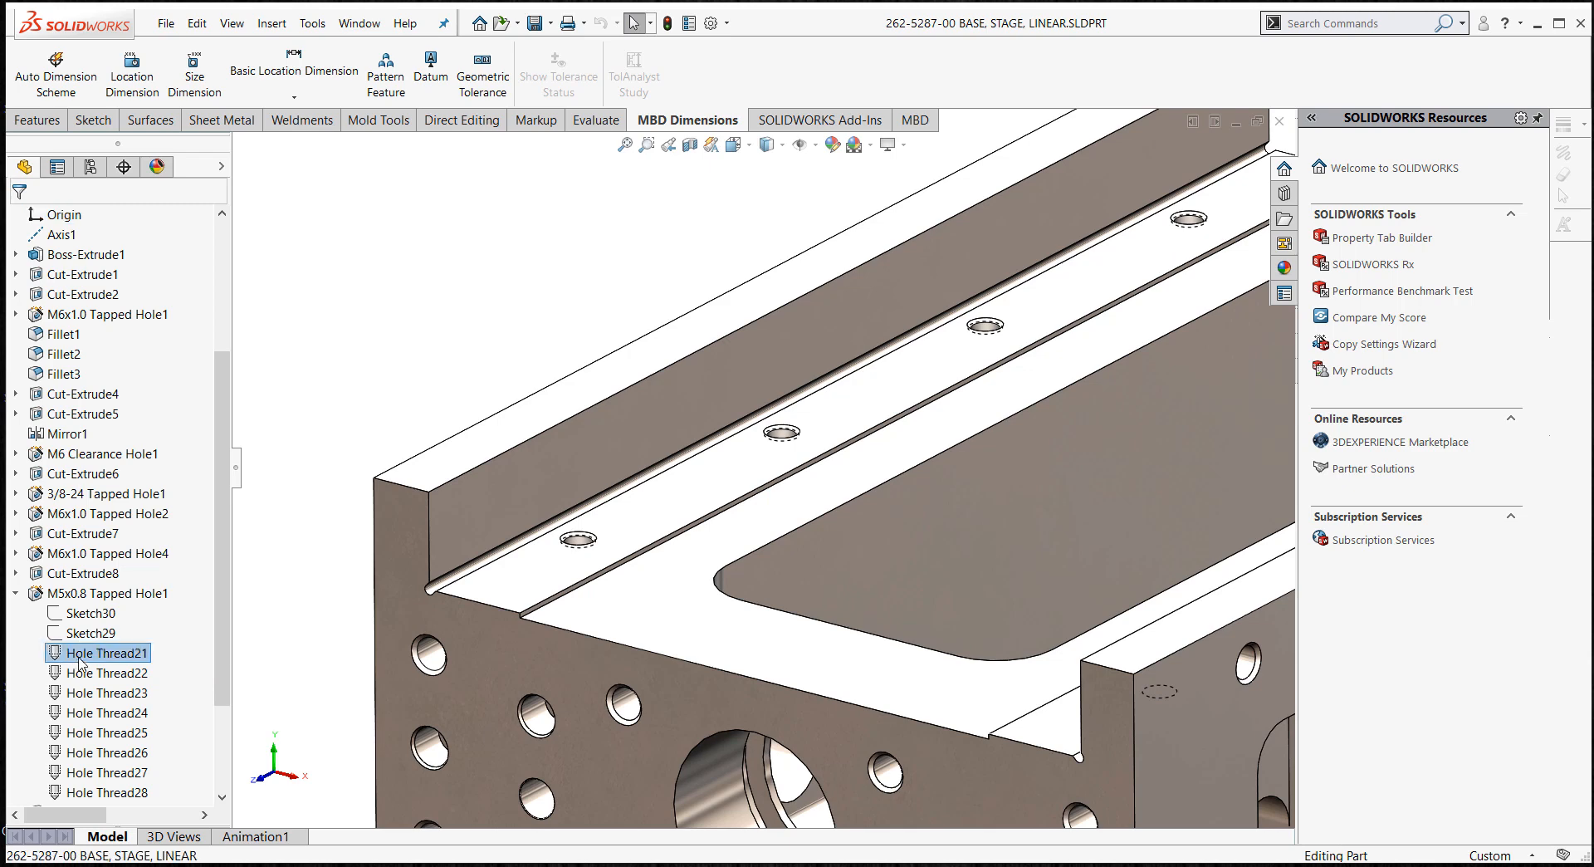
pyautogui.keyDown('shift'); pyautogui.click(91, 792); pyautogui.keyUp('shift')
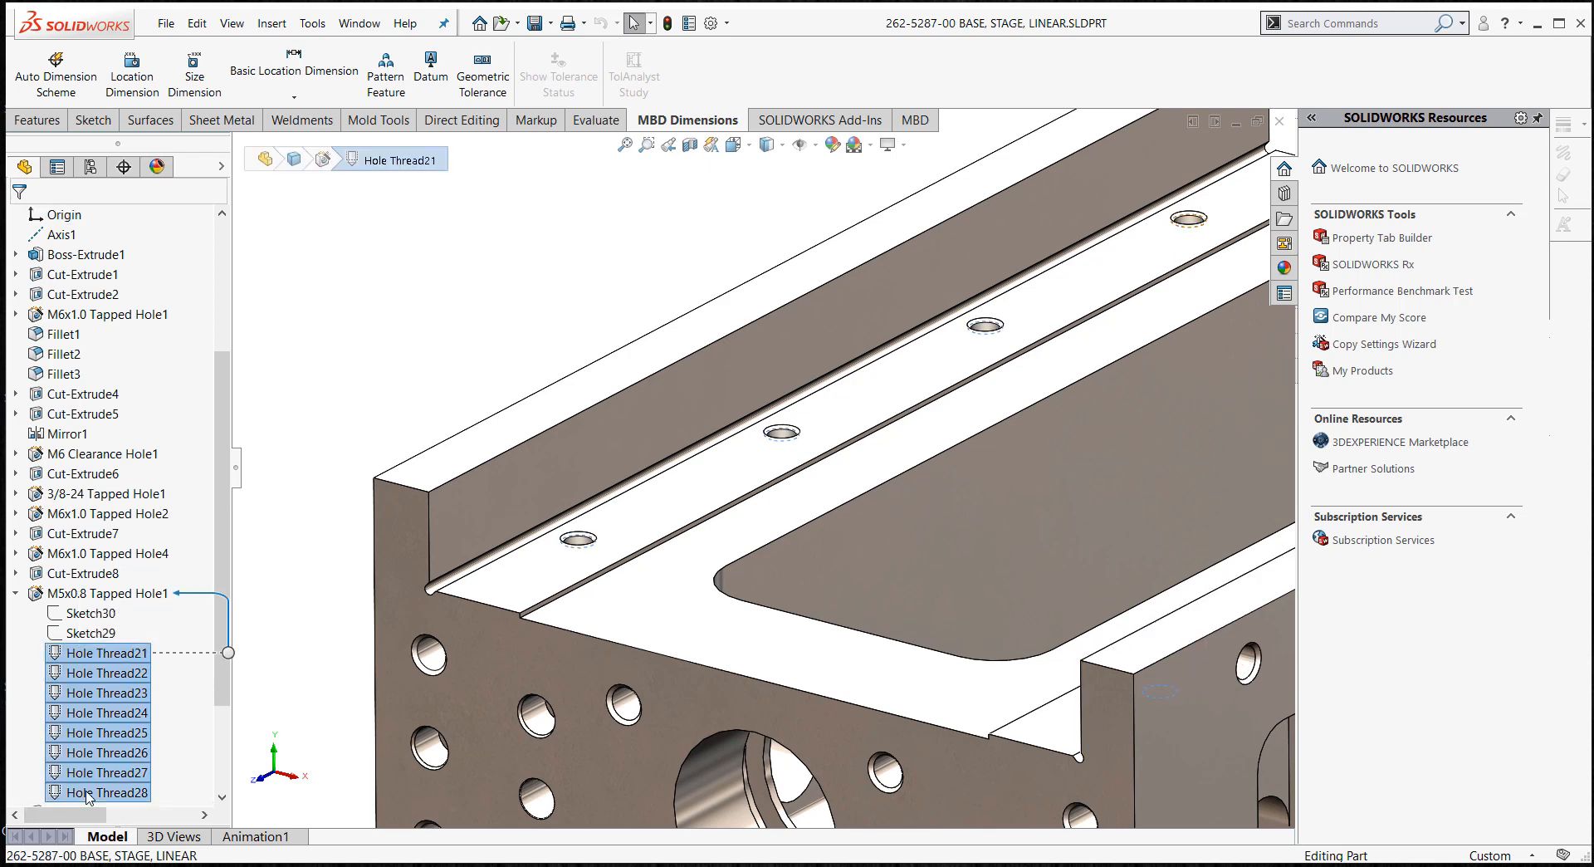
pyautogui.rightClick(90, 716)
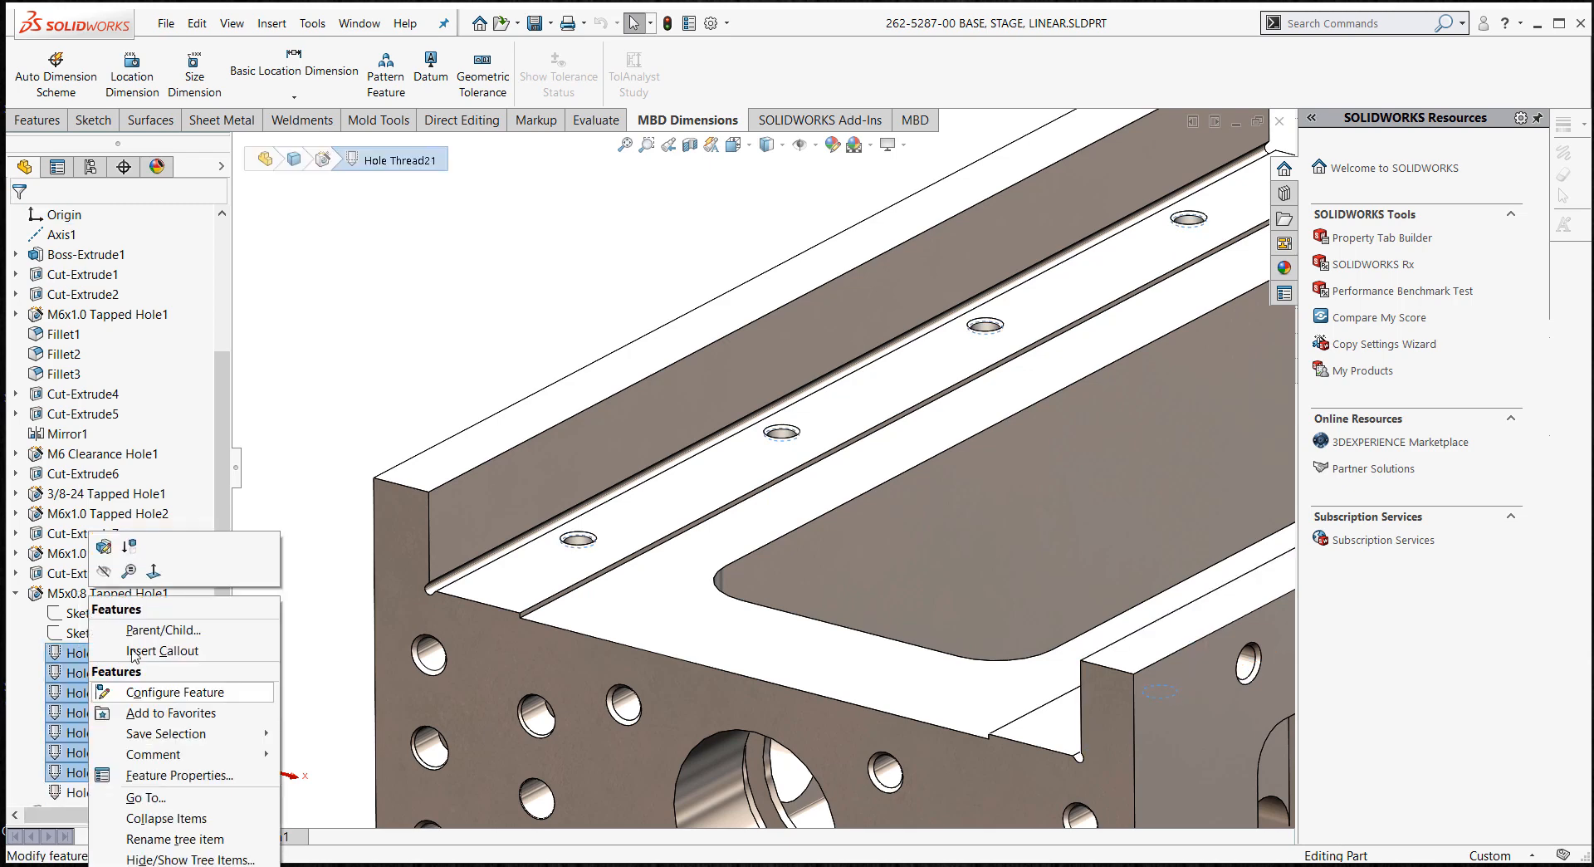
pyautogui.click(103, 571)
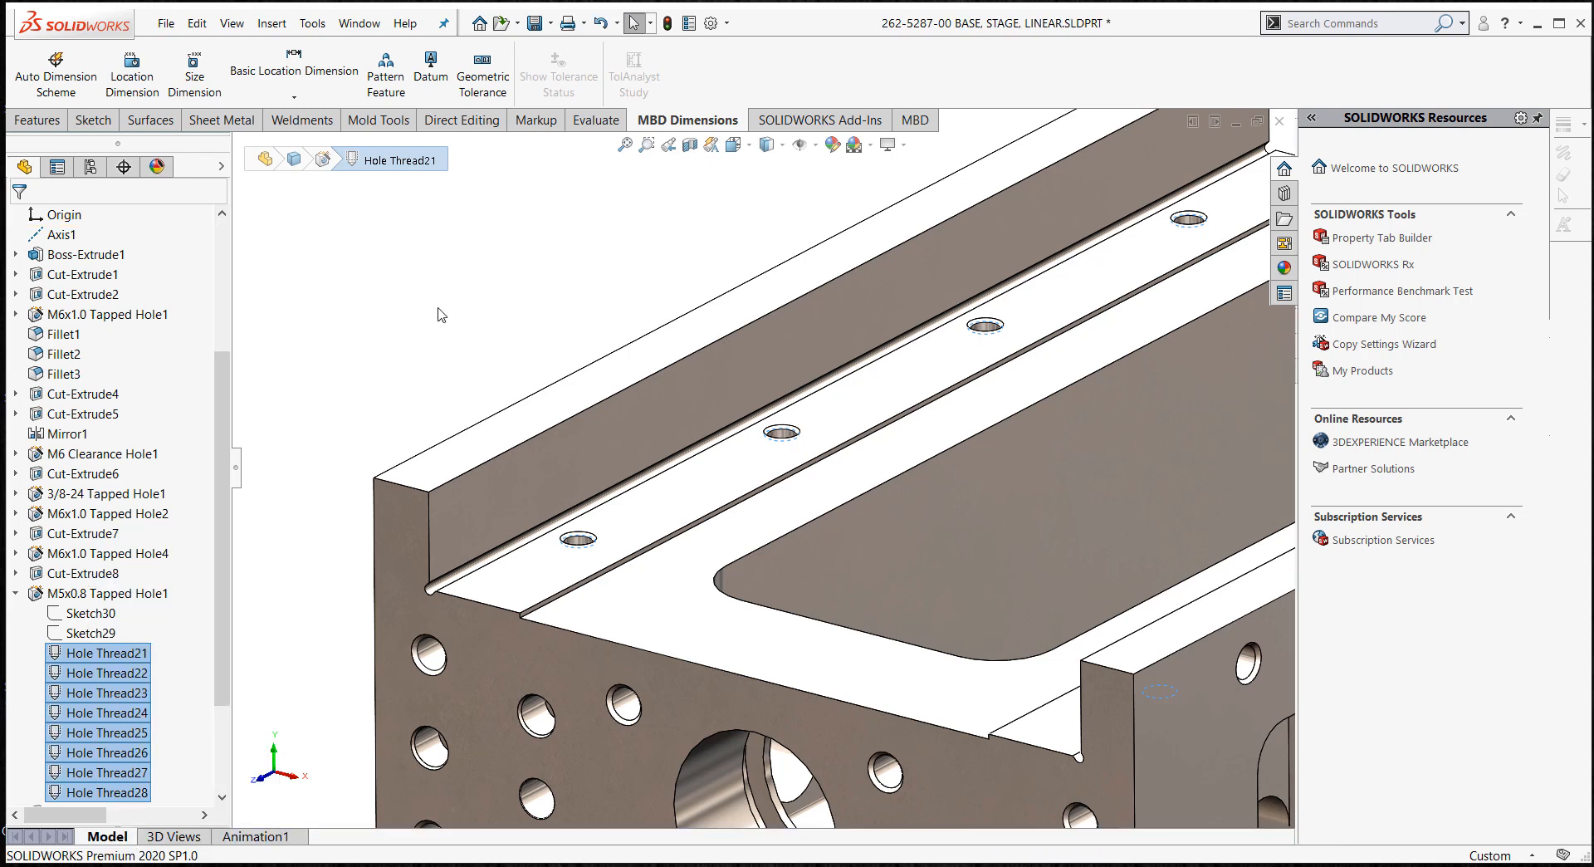
pyautogui.press('f')
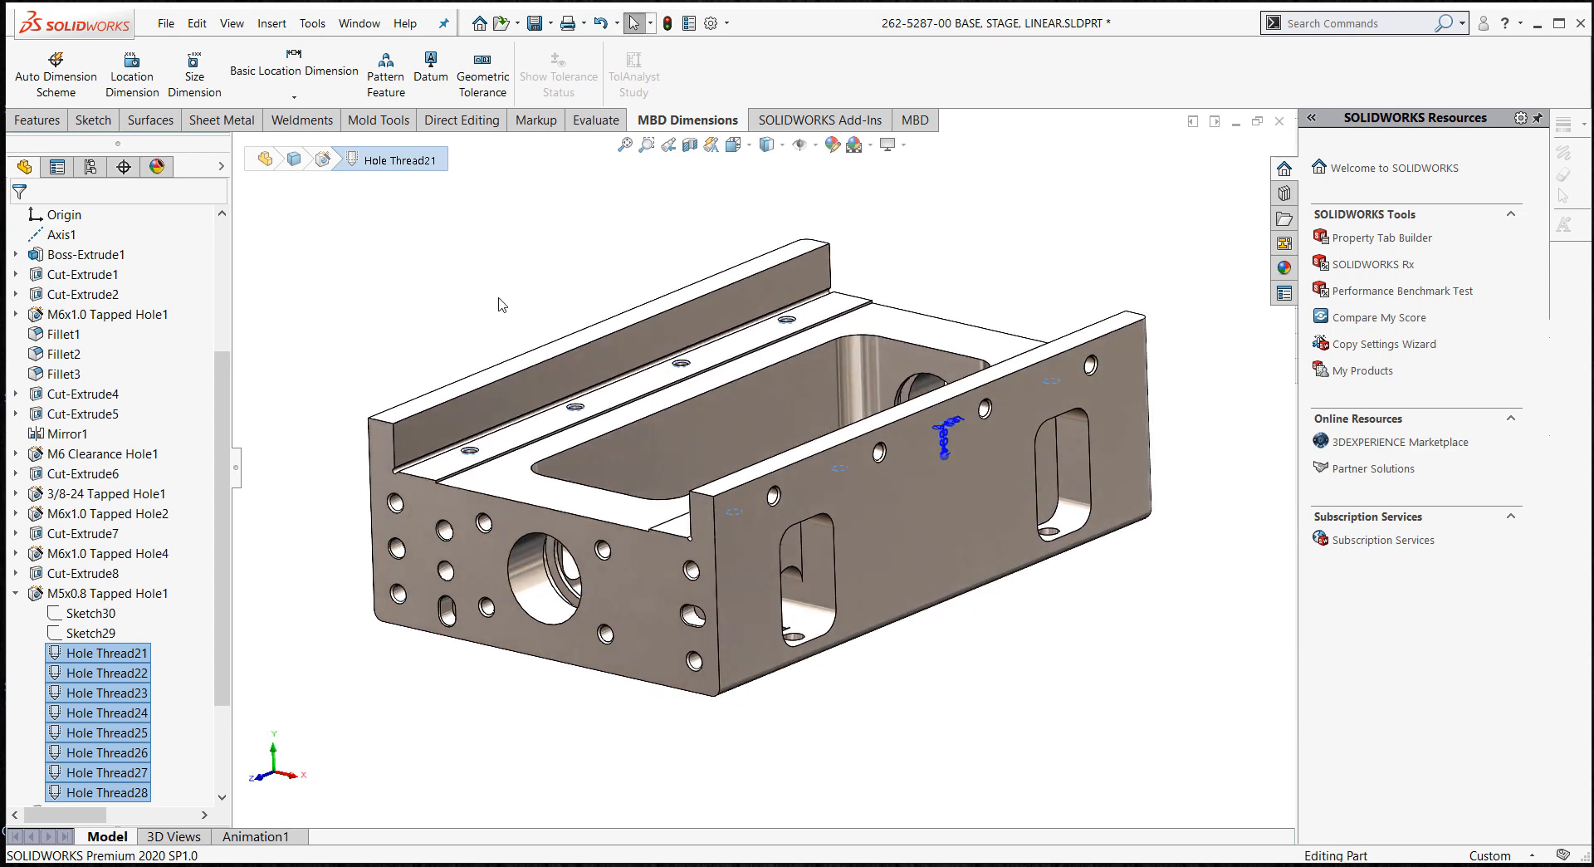
pyautogui.click(494, 276)
pyautogui.moveTo(508, 276)
pyautogui.mouseDown(button='middle')
pyautogui.moveTo(515, 307)
pyautogui.moveTo(510, 288)
pyautogui.mouseUp(button='middle')
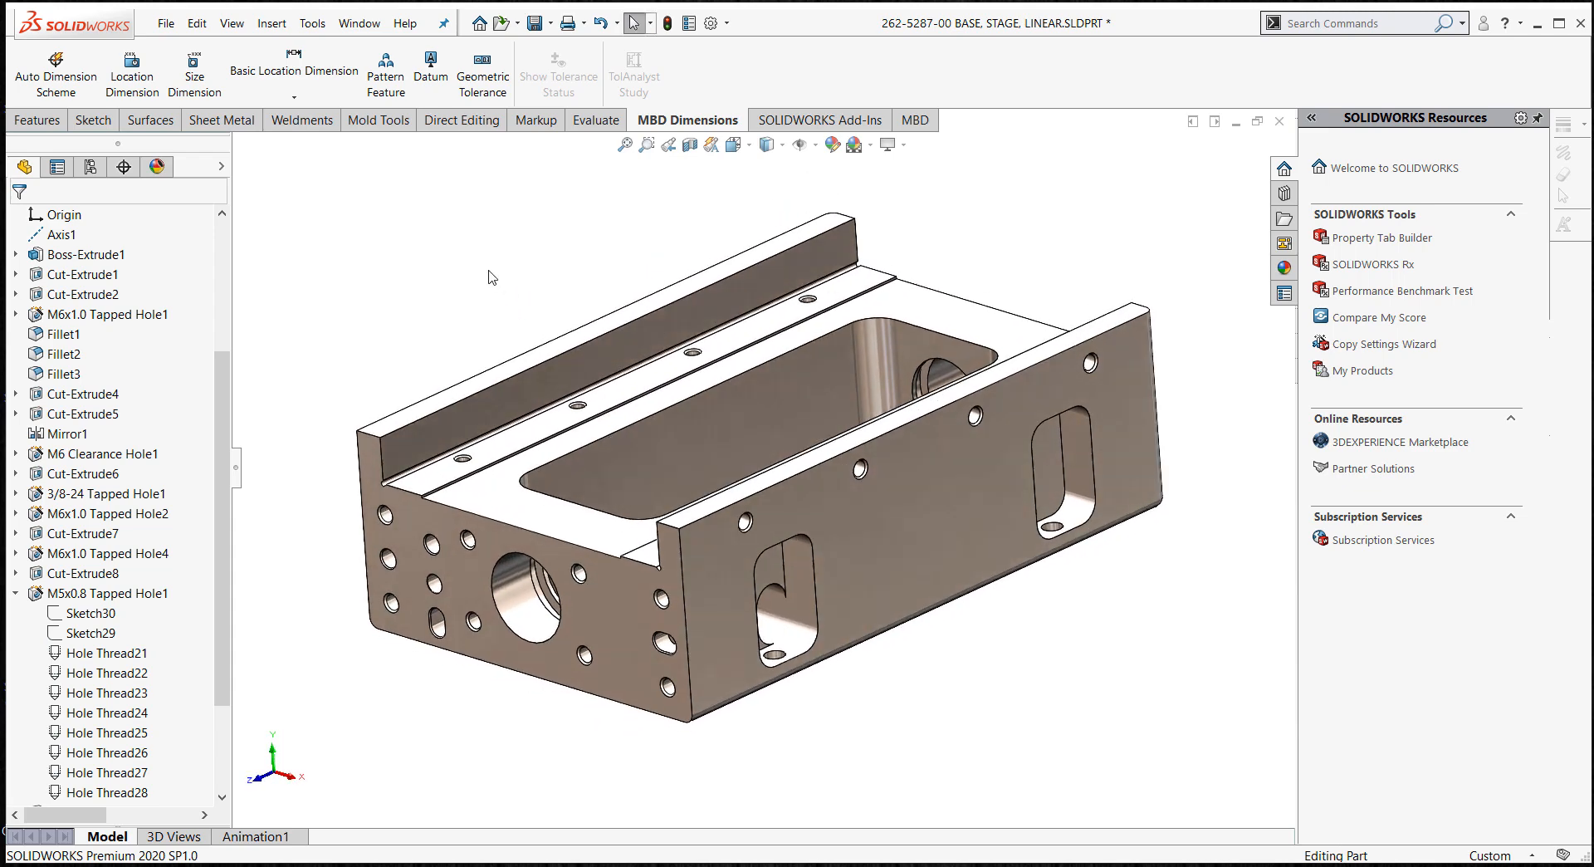
# - Display the part's DimXpert scheme and open the document's DimXpert properties to review the block tolerance settings
pyautogui.click(123, 167)
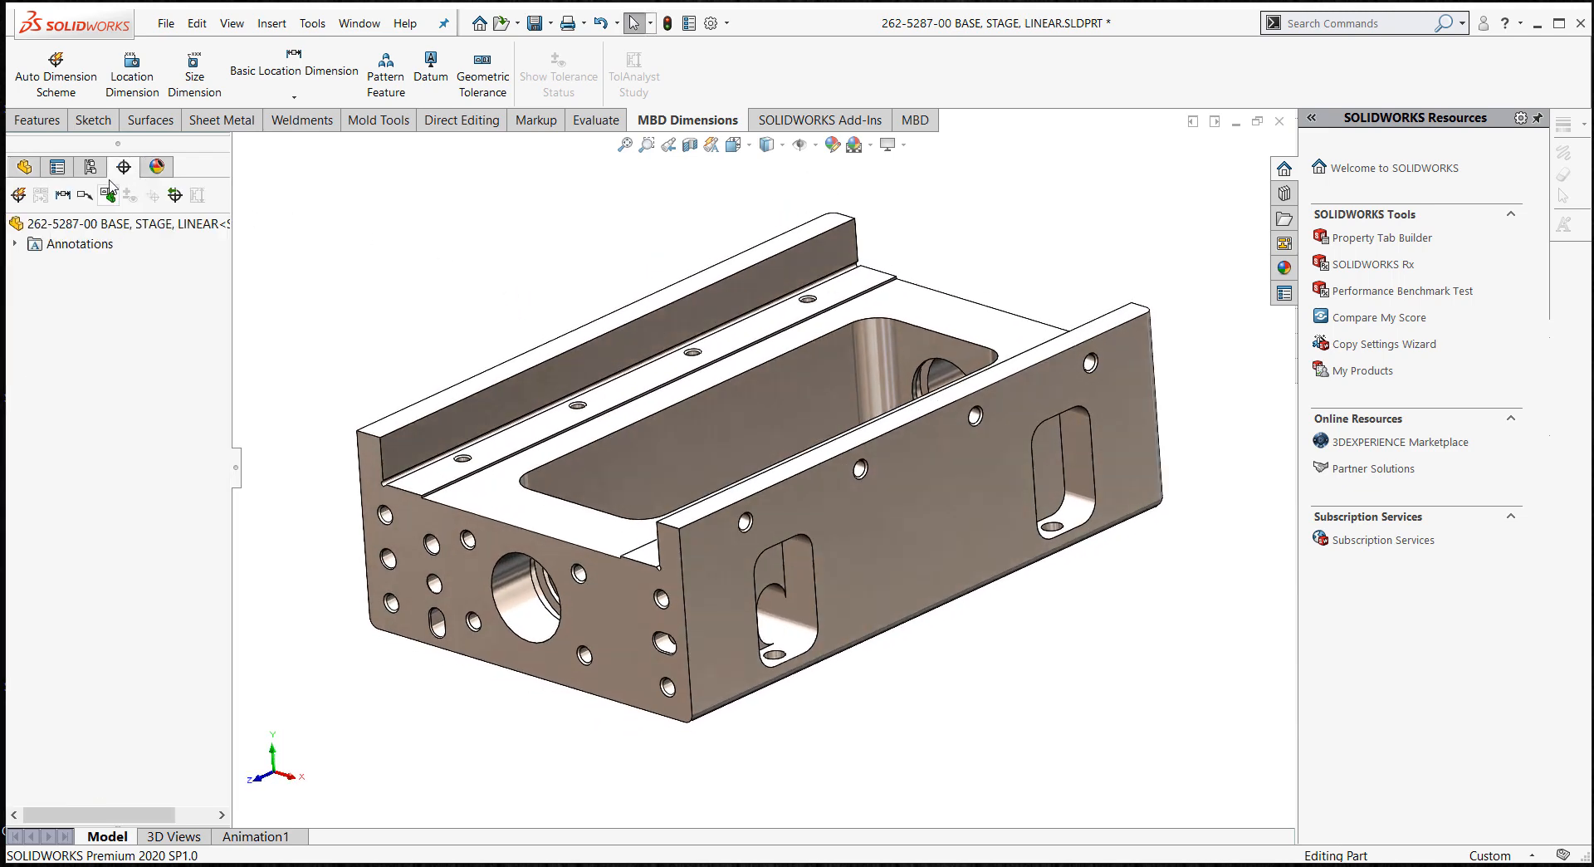
pyautogui.rightClick(98, 226)
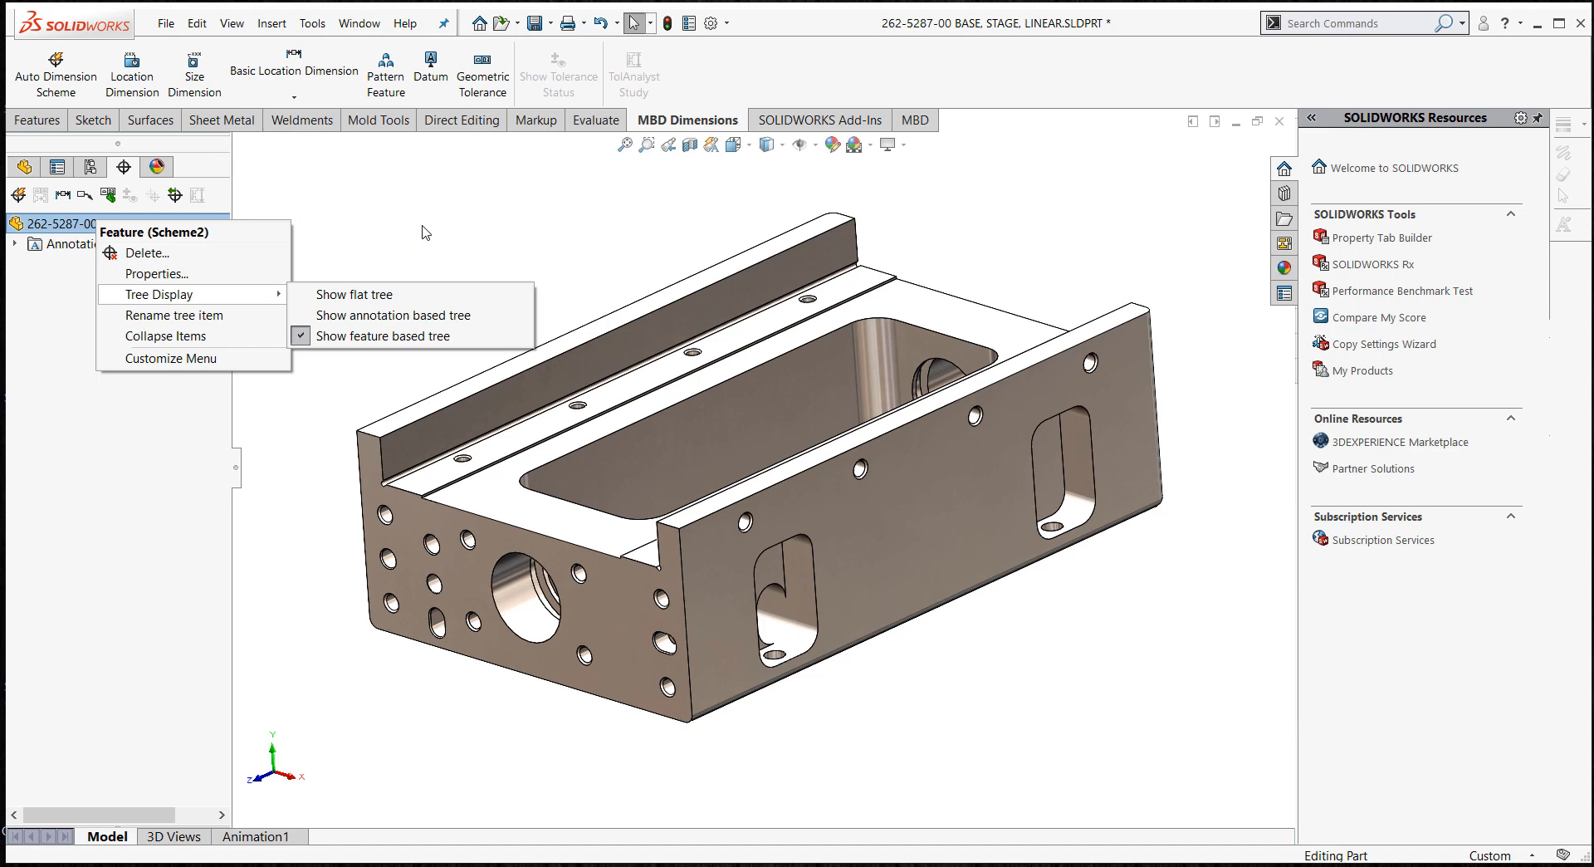
pyautogui.click(711, 25)
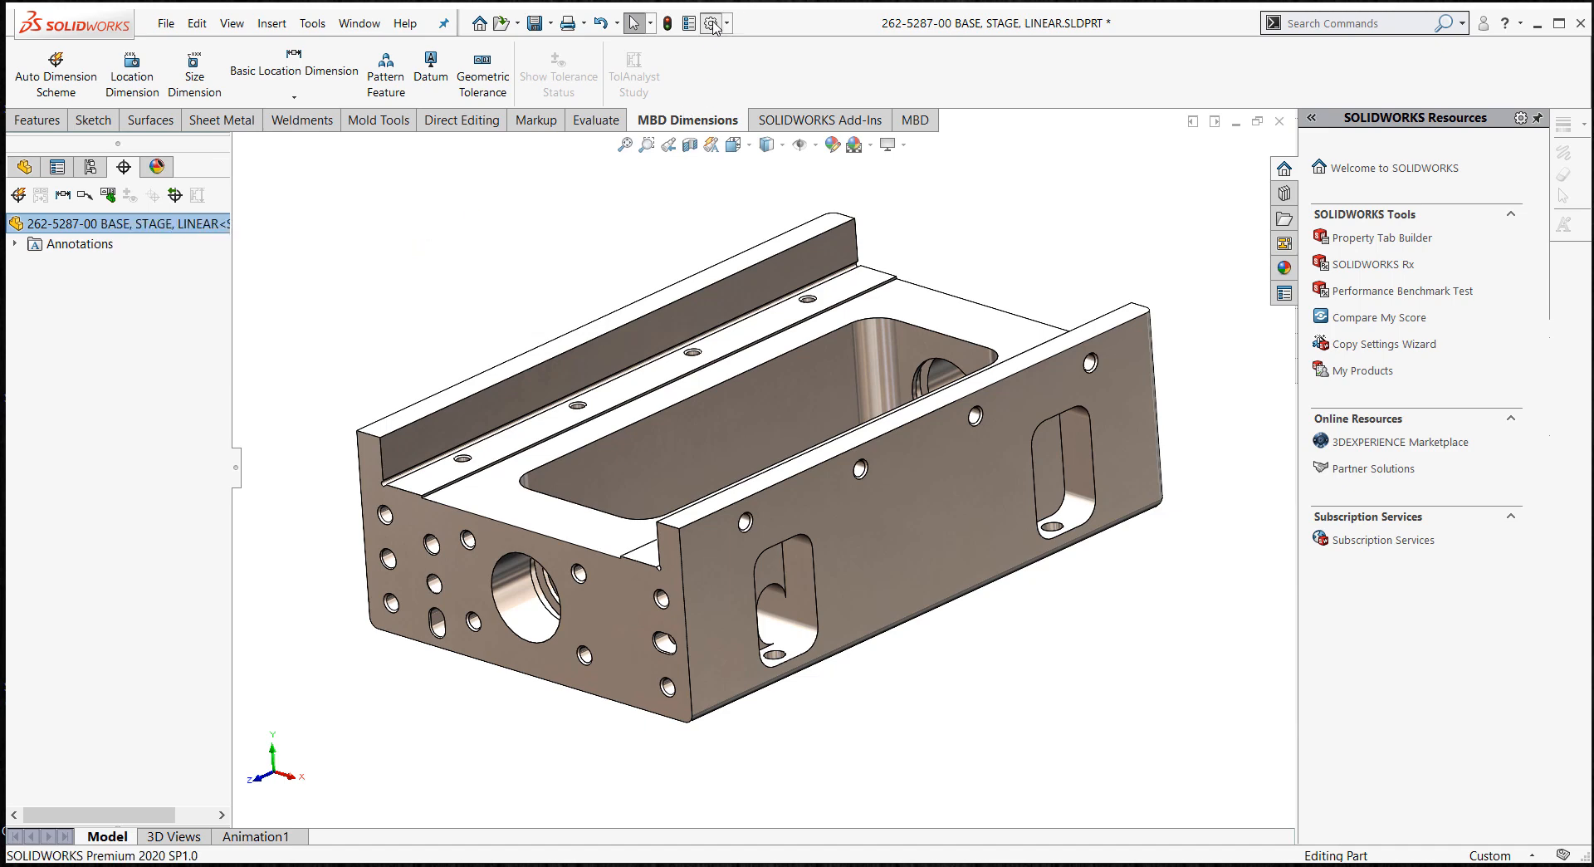
pyautogui.click(711, 25)
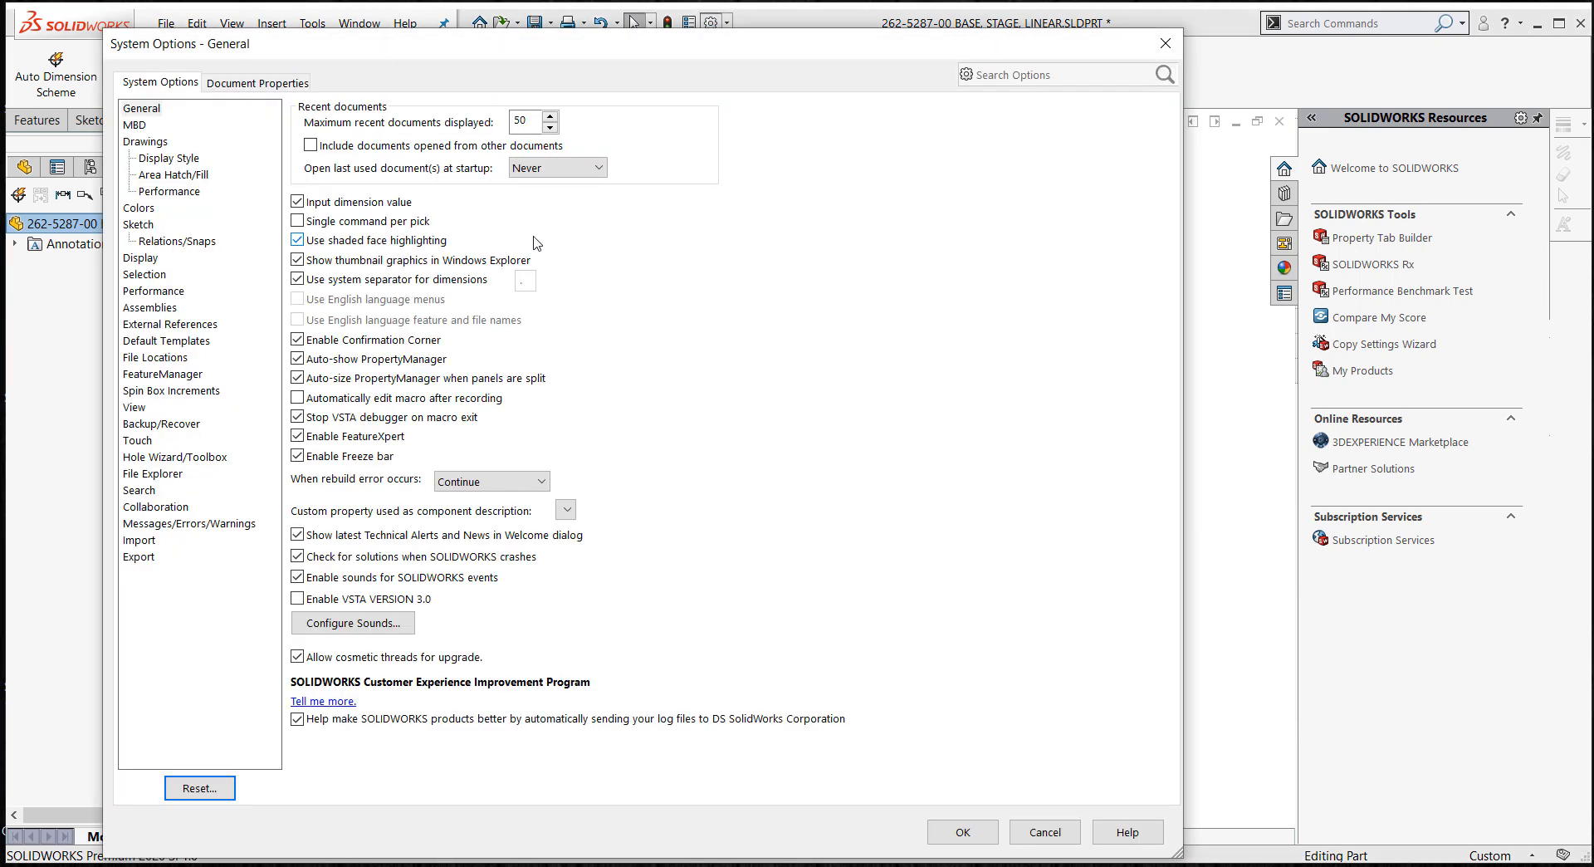
pyautogui.click(283, 84)
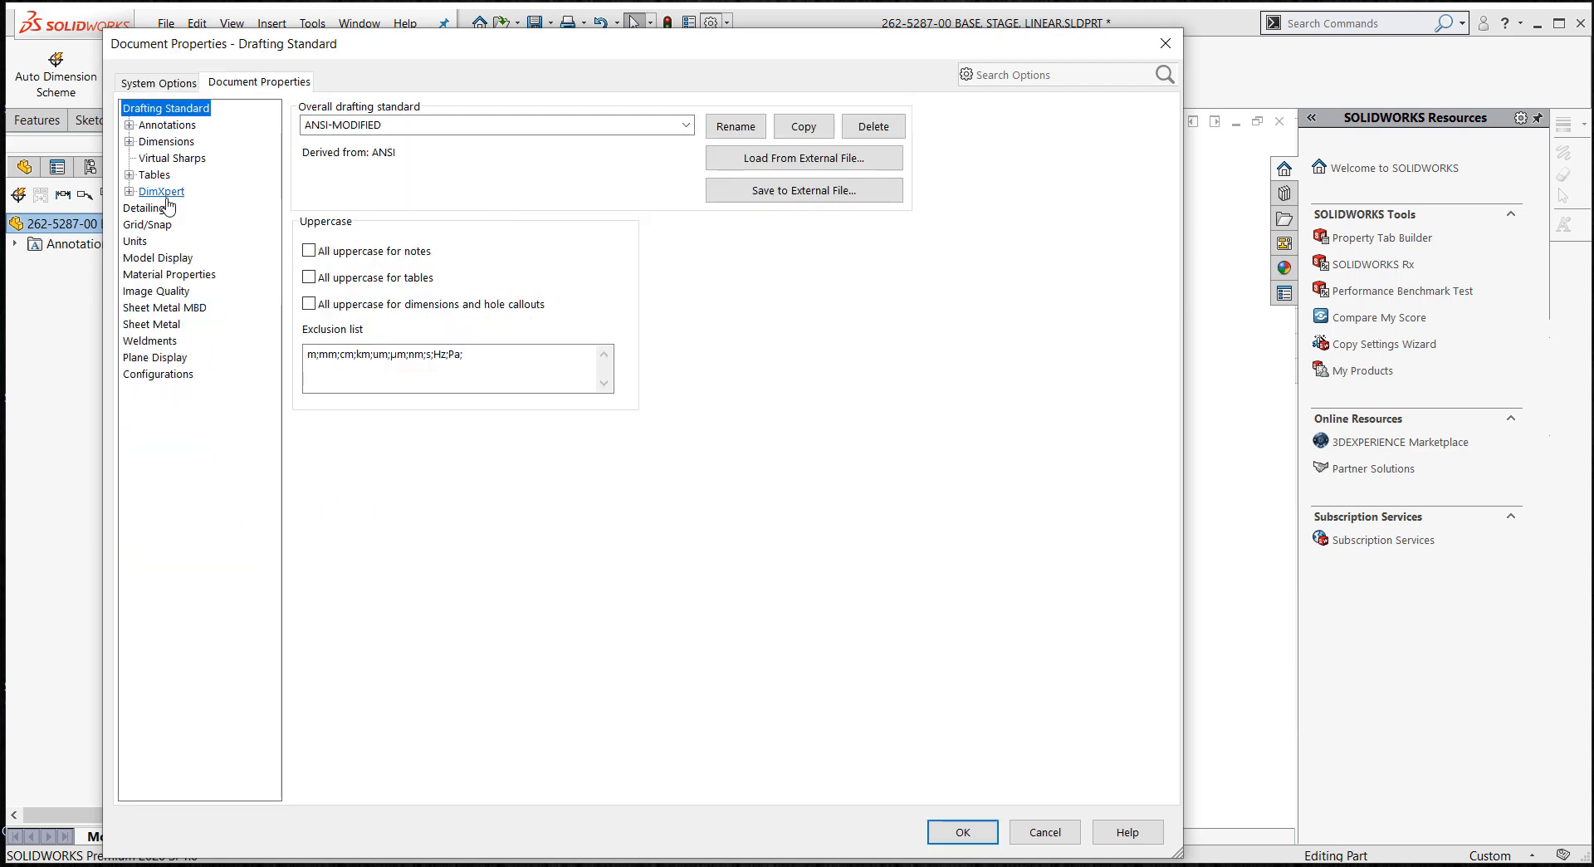
pyautogui.moveTo(393, 50); pyautogui.dragTo(560, 238)
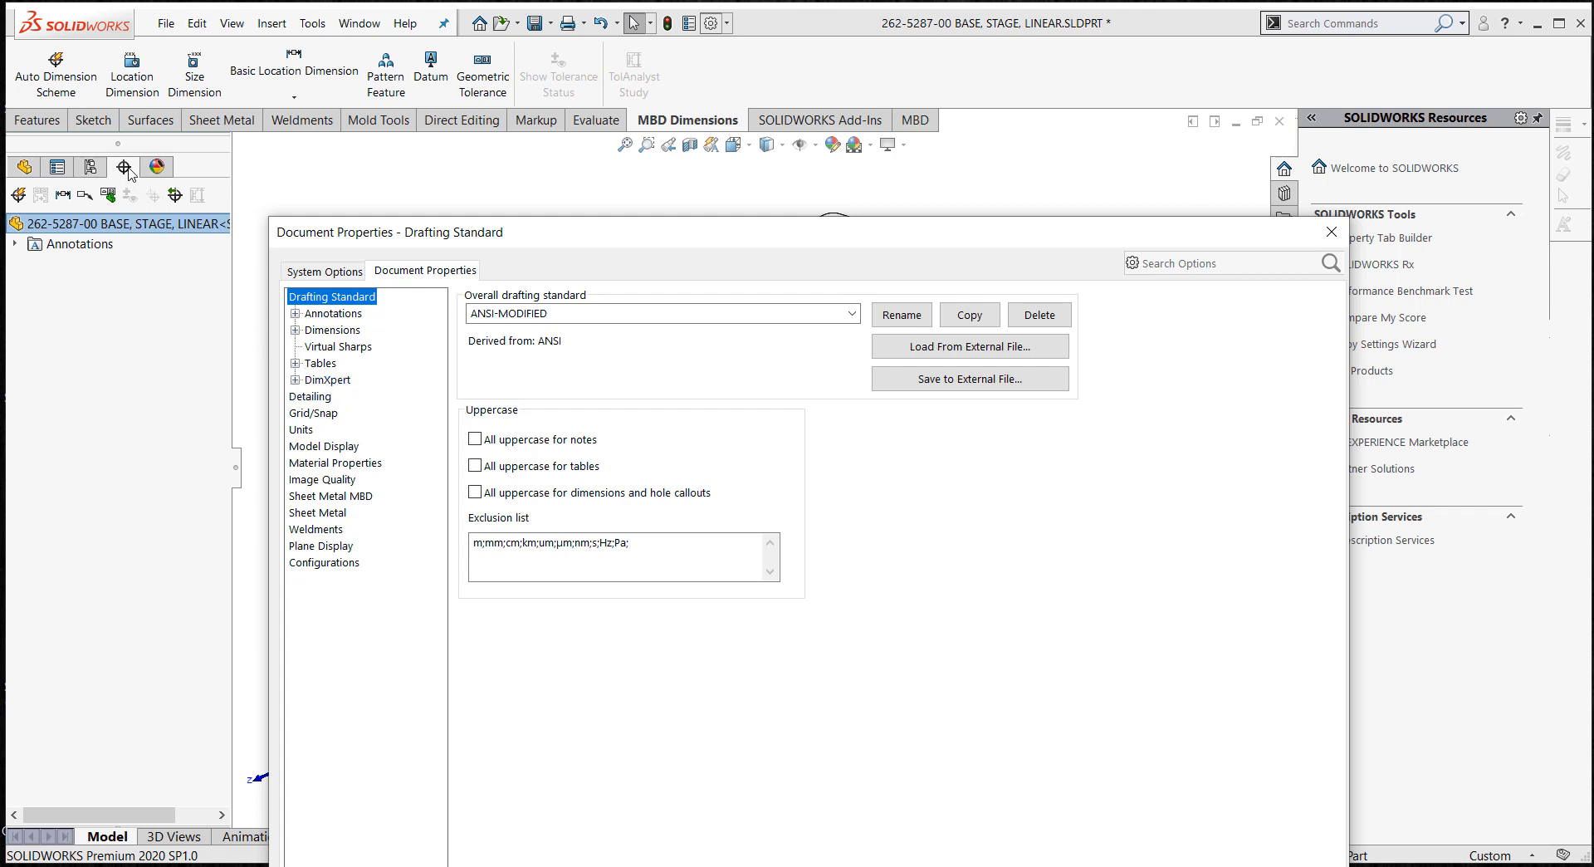
pyautogui.click(335, 384)
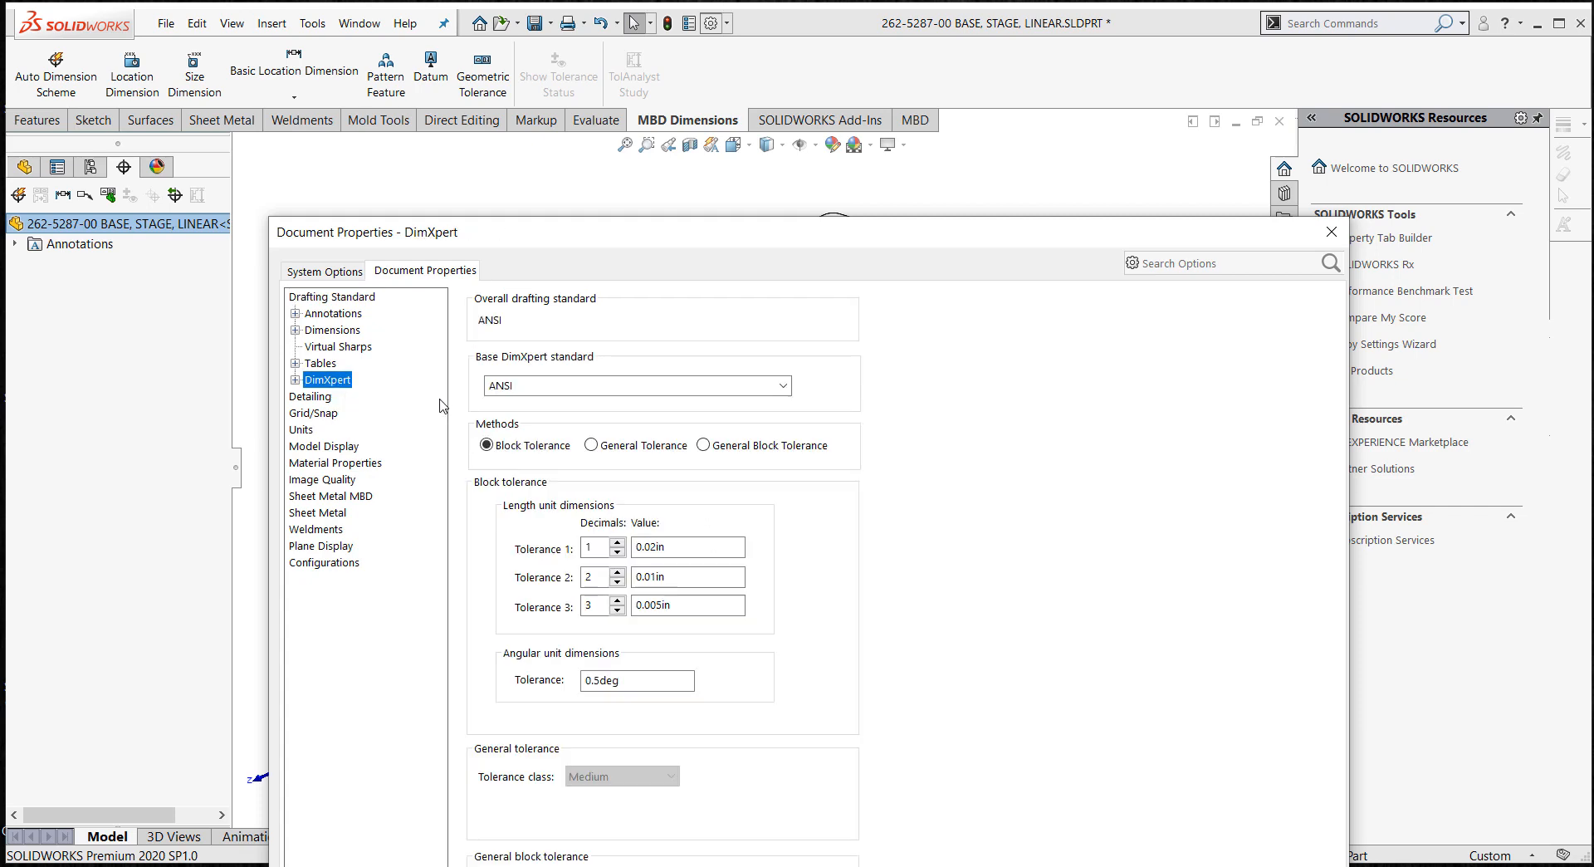
pyautogui.moveTo(697, 245); pyautogui.dragTo(672, 122)
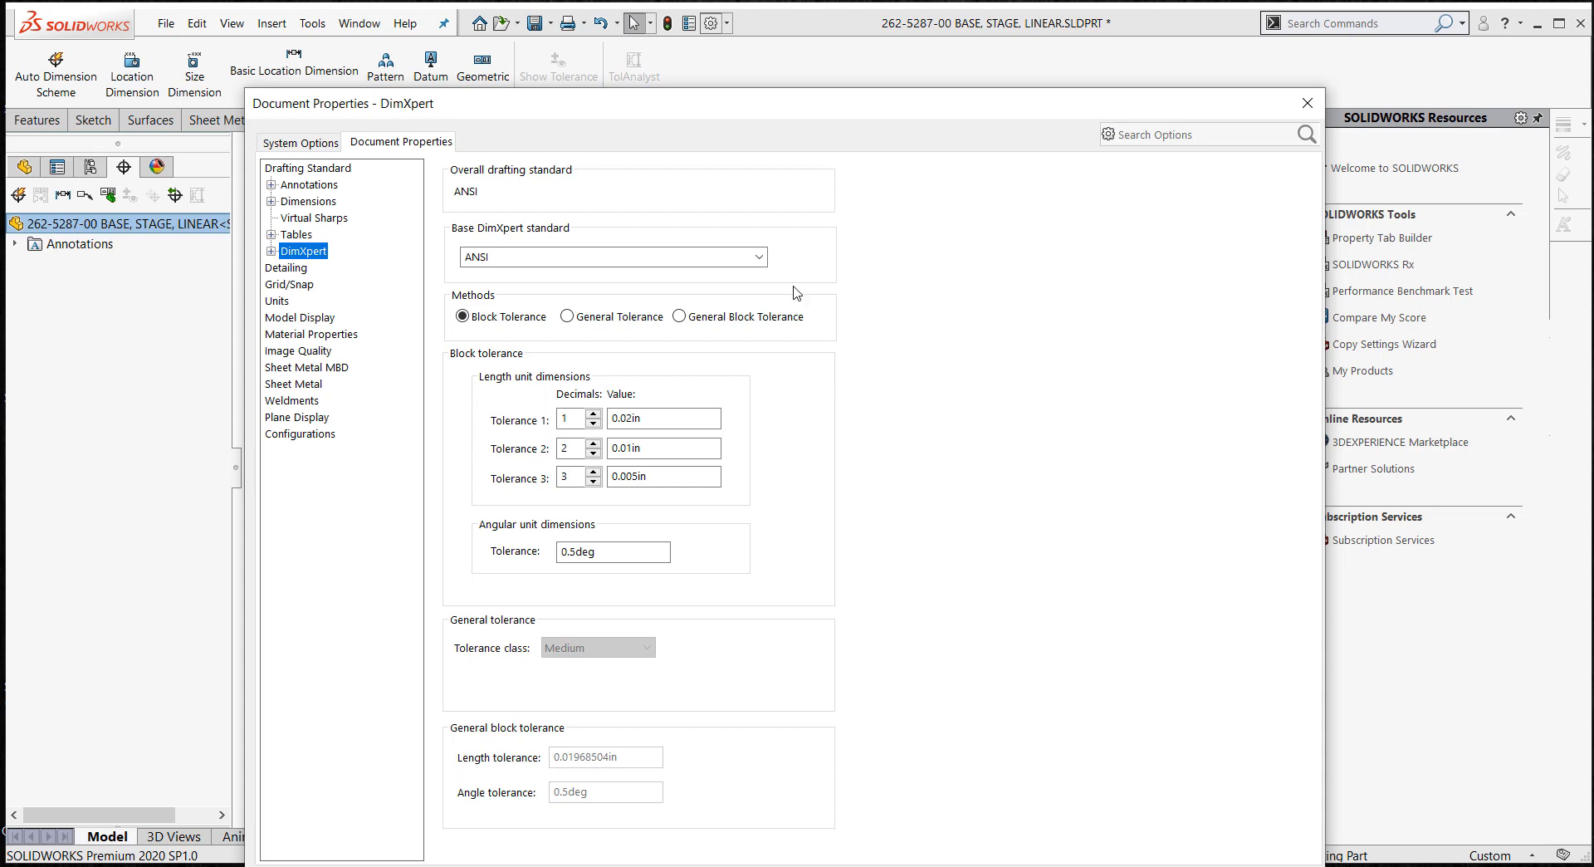
pyautogui.moveTo(768, 103); pyautogui.dragTo(720, 30)
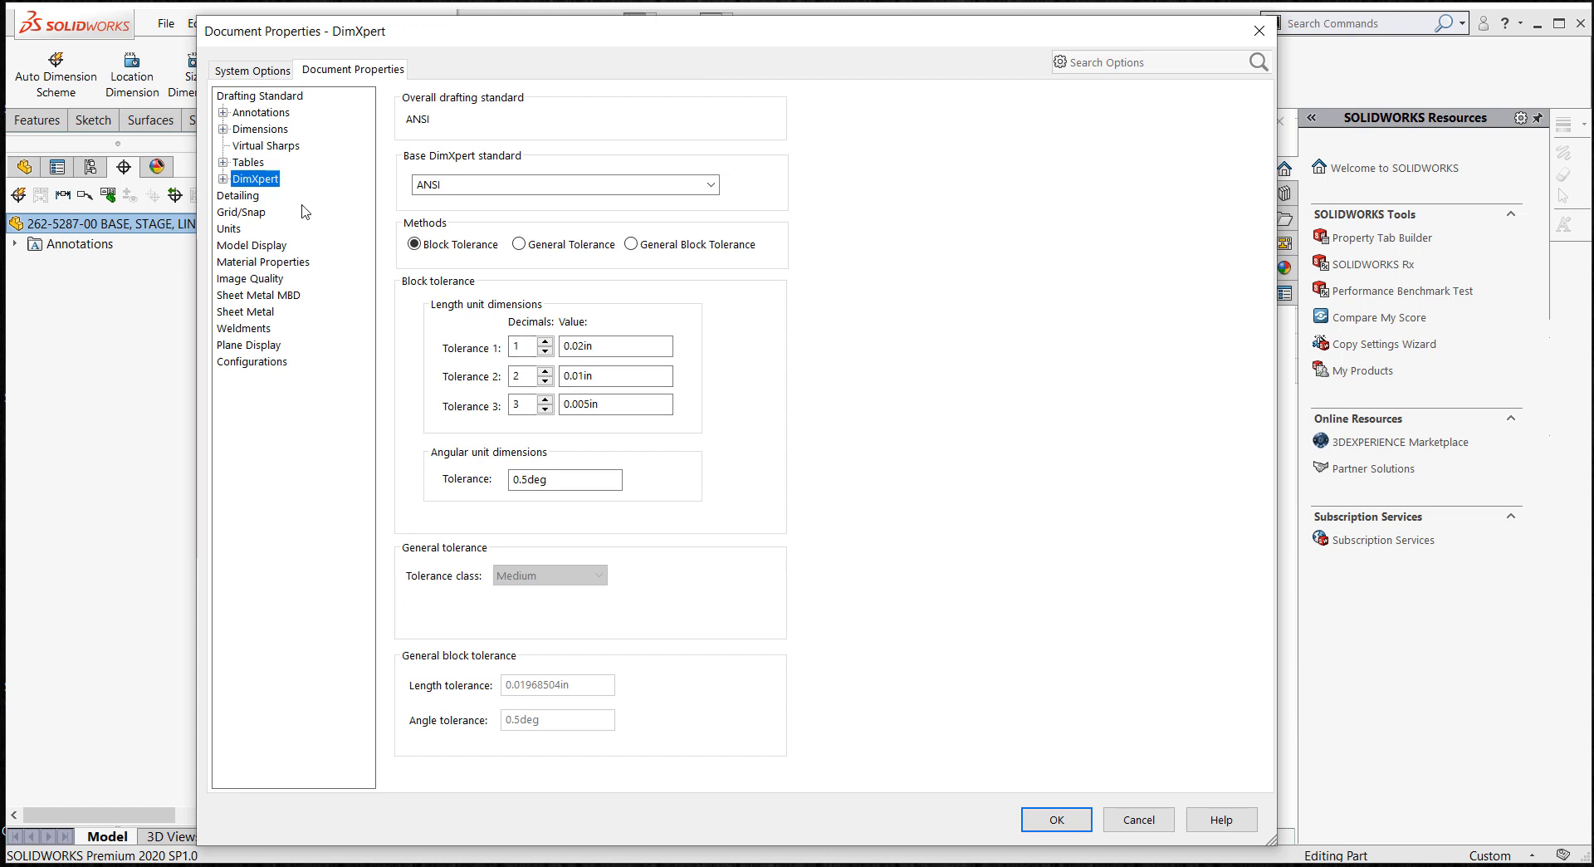
# - Set the default fillet radius tolerance to Block in the DimXpert size dimension settings and check the location dimension defaults
pyautogui.click(222, 178)
pyautogui.click(258, 197)
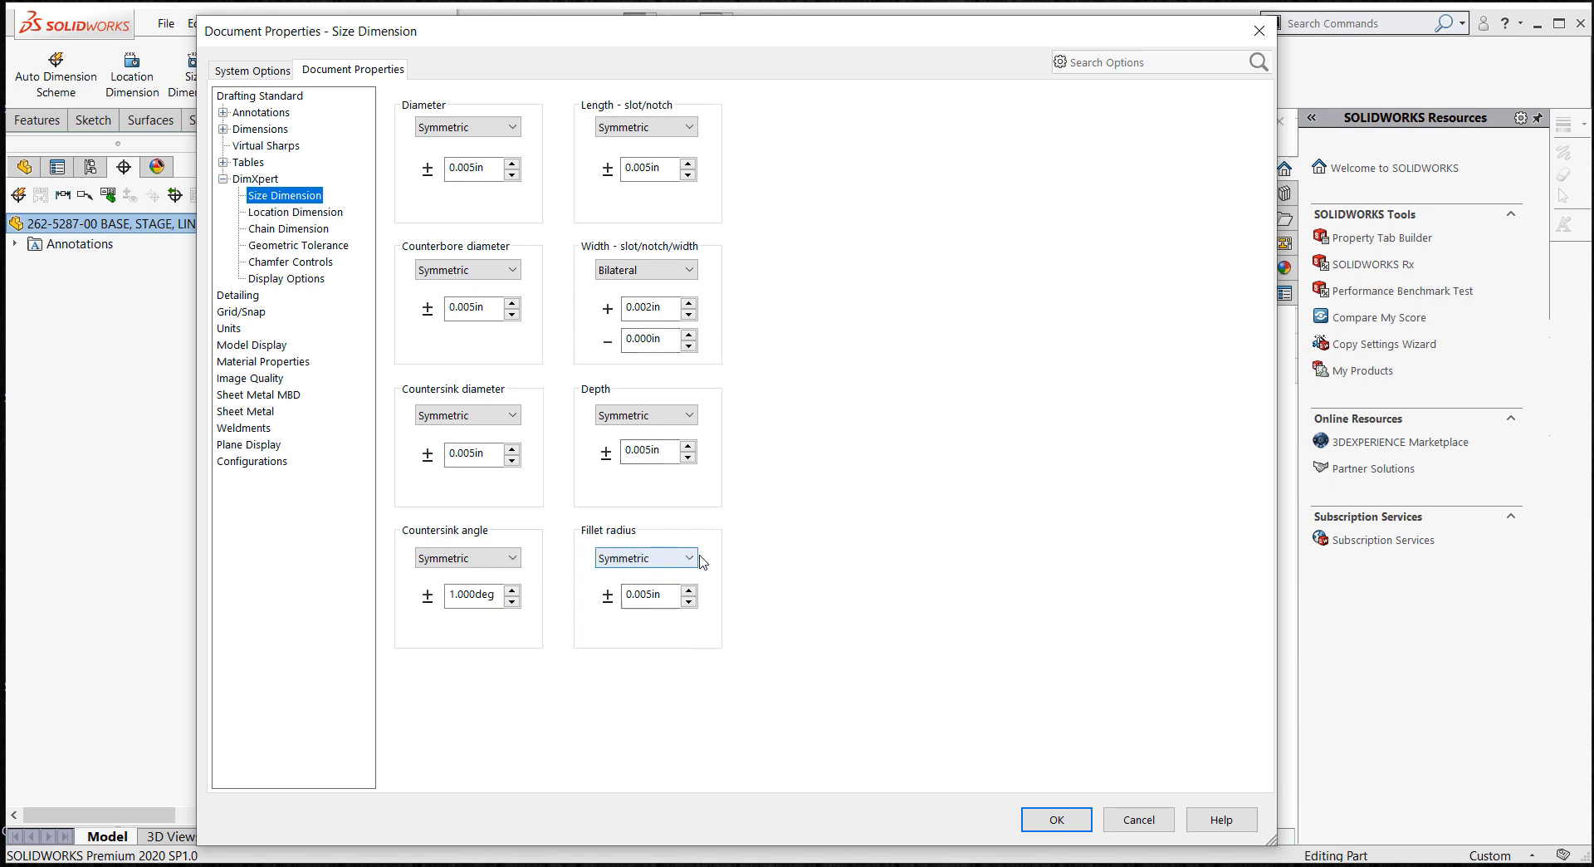
pyautogui.click(665, 564)
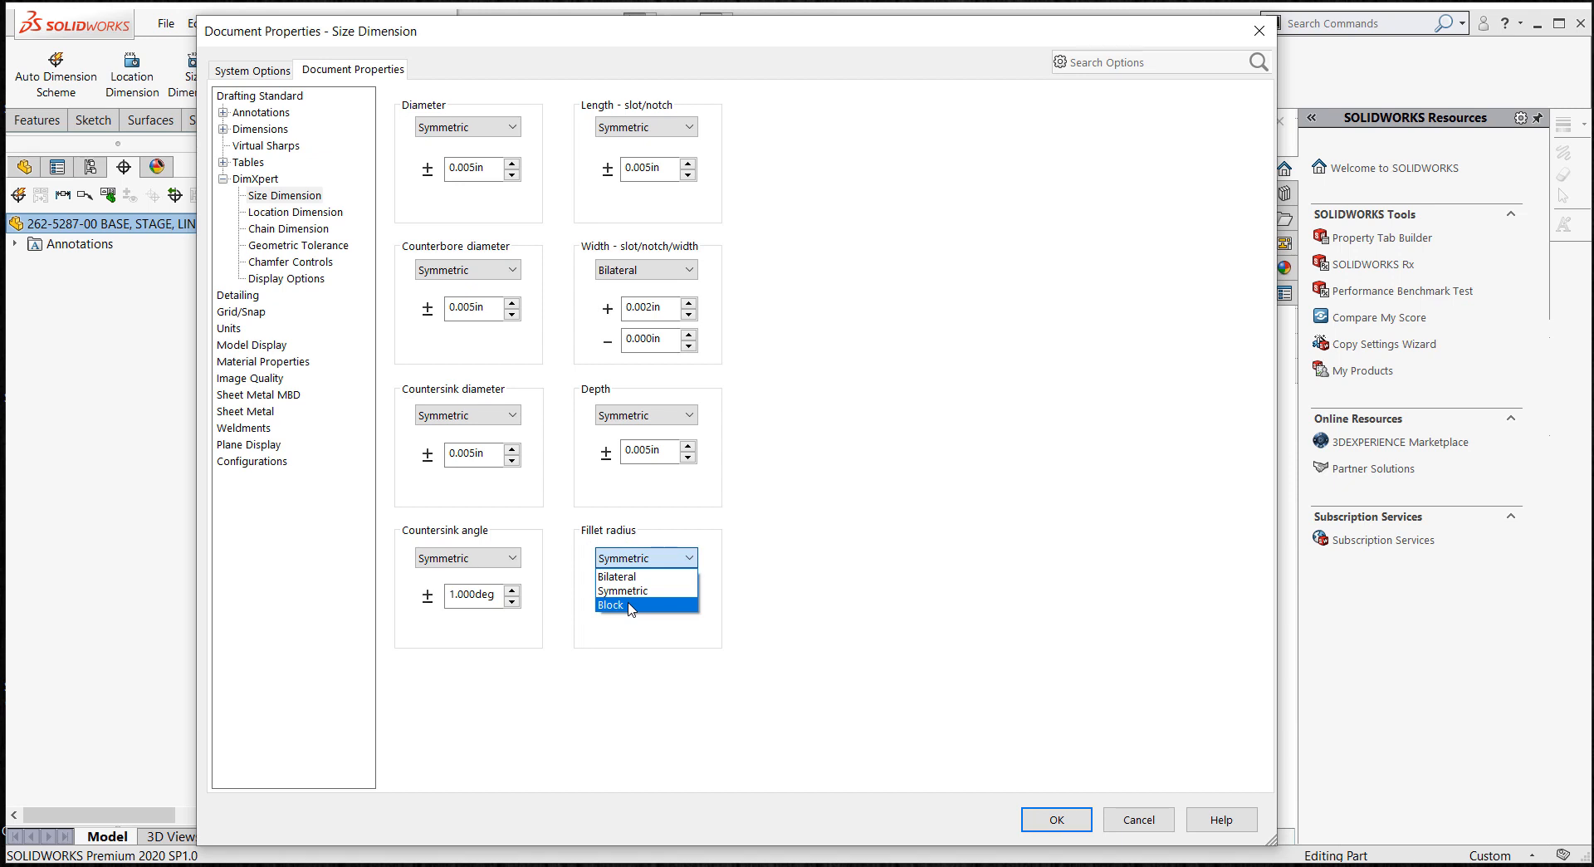
pyautogui.click(624, 608)
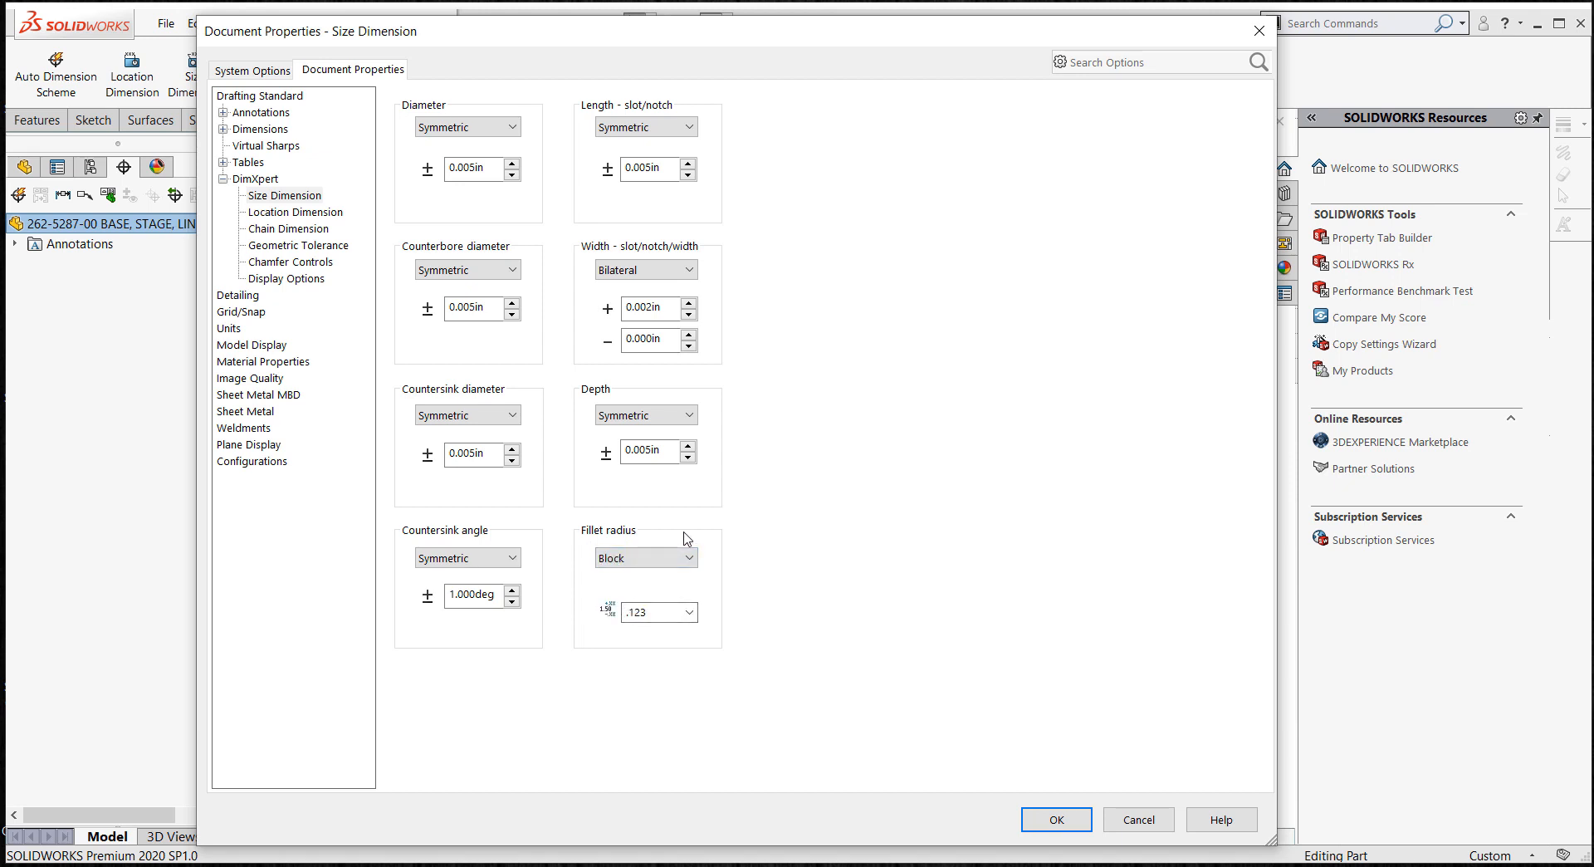
pyautogui.click(258, 179)
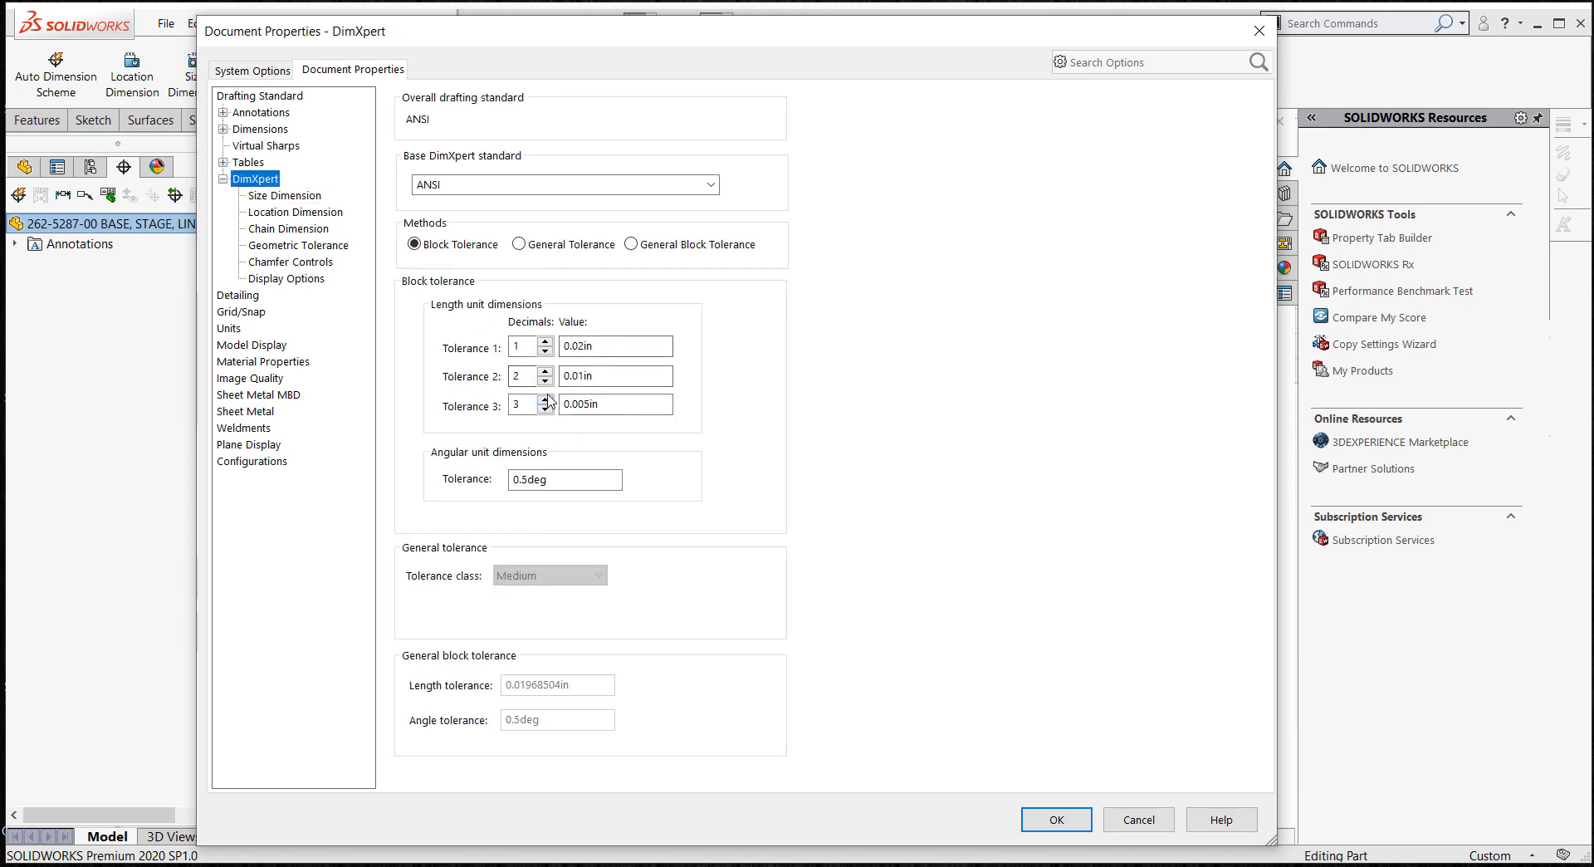
pyautogui.click(279, 213)
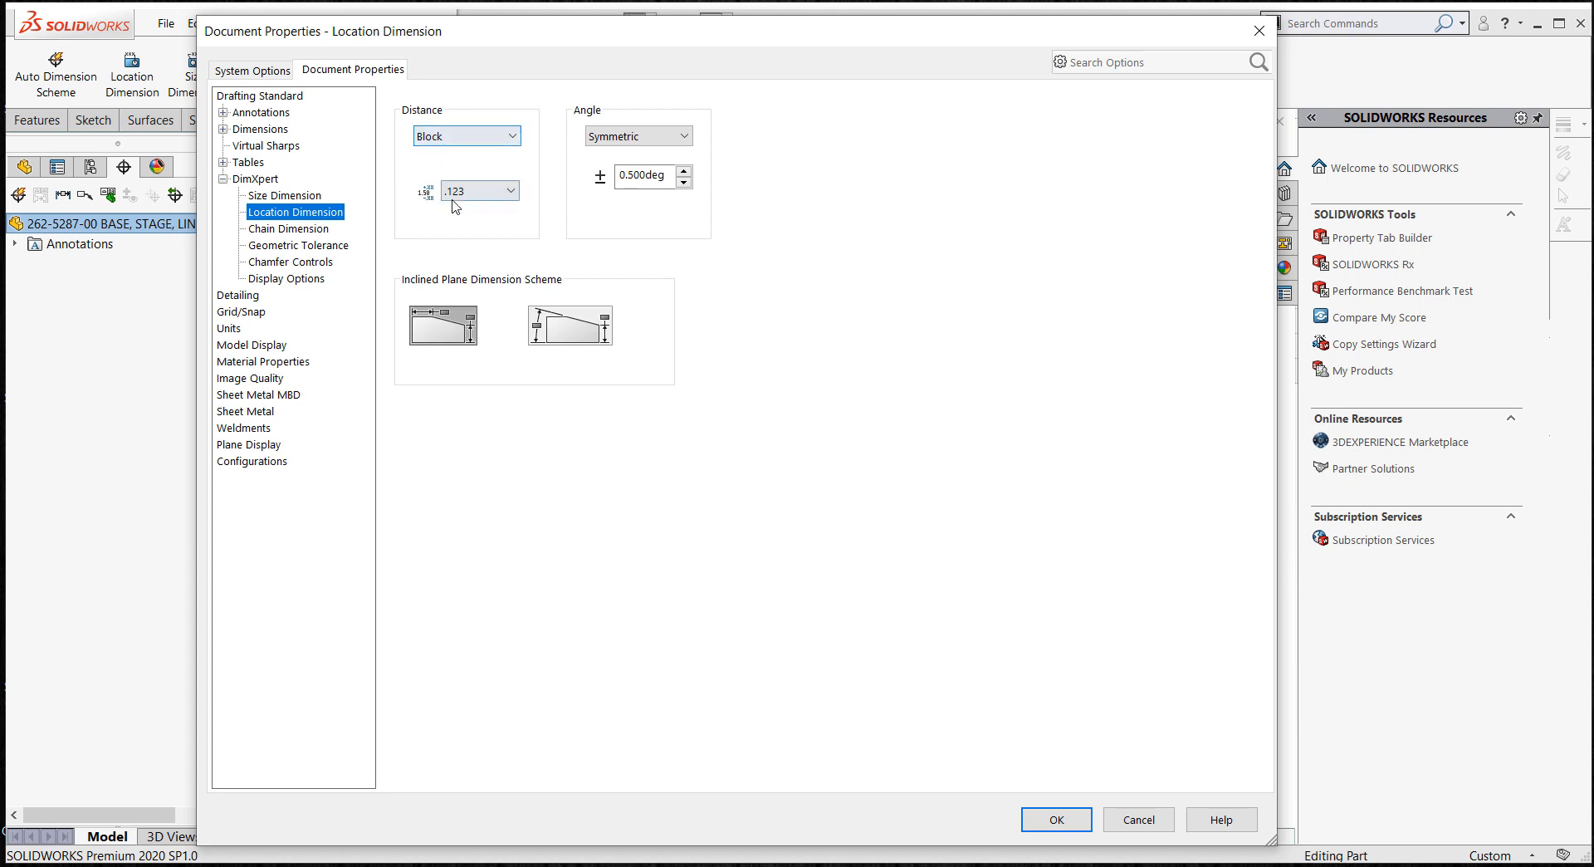
# - Turn off MMC for datum features of size and for position in the geometric tolerance defaults, and apply the document properties
pyautogui.click(328, 253)
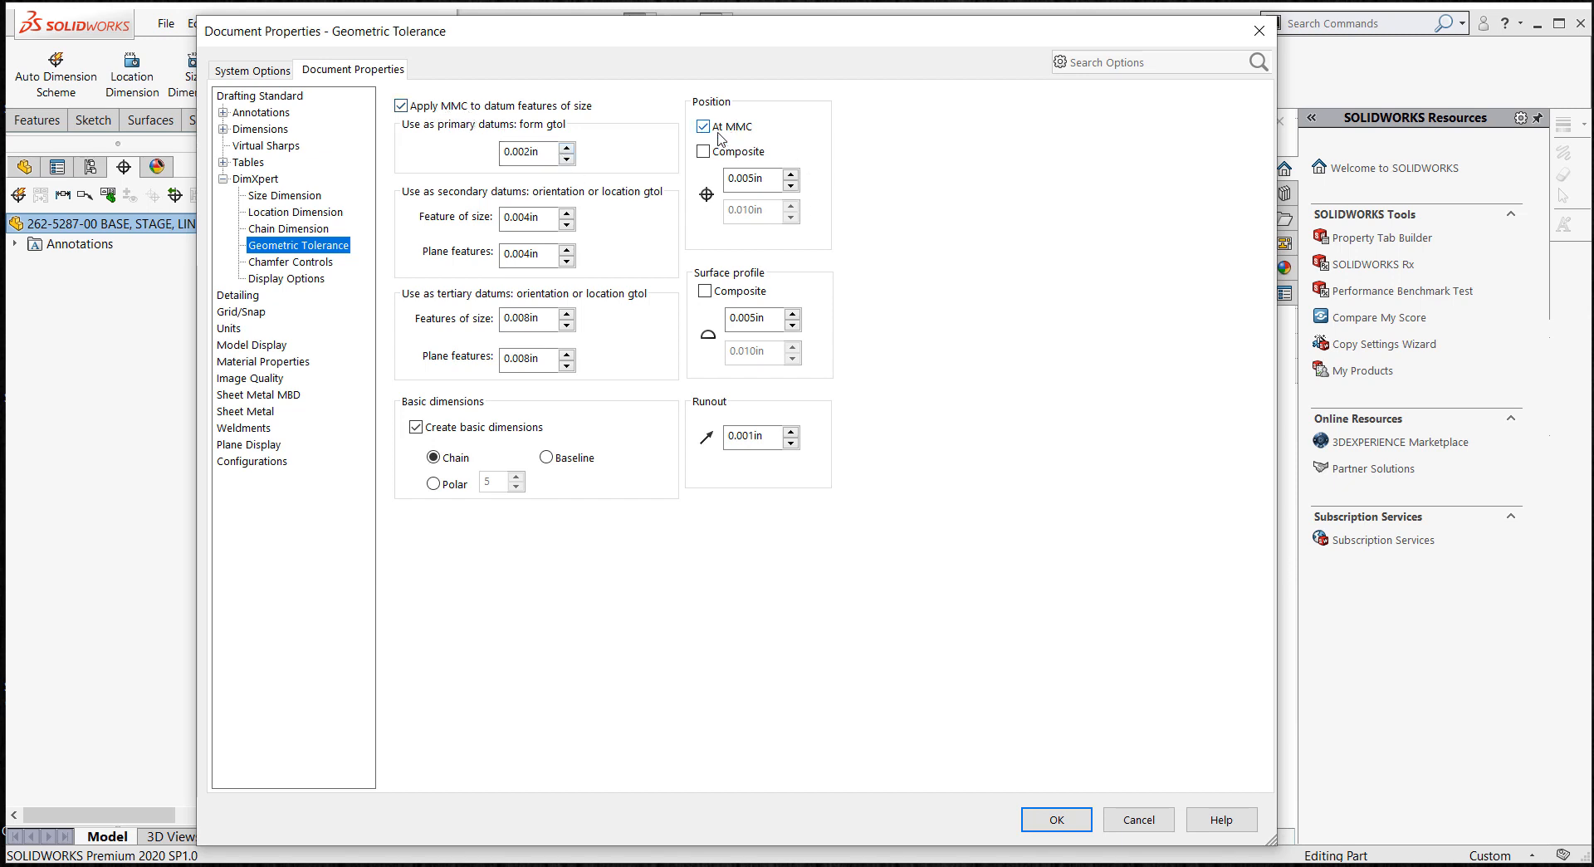
pyautogui.click(402, 106)
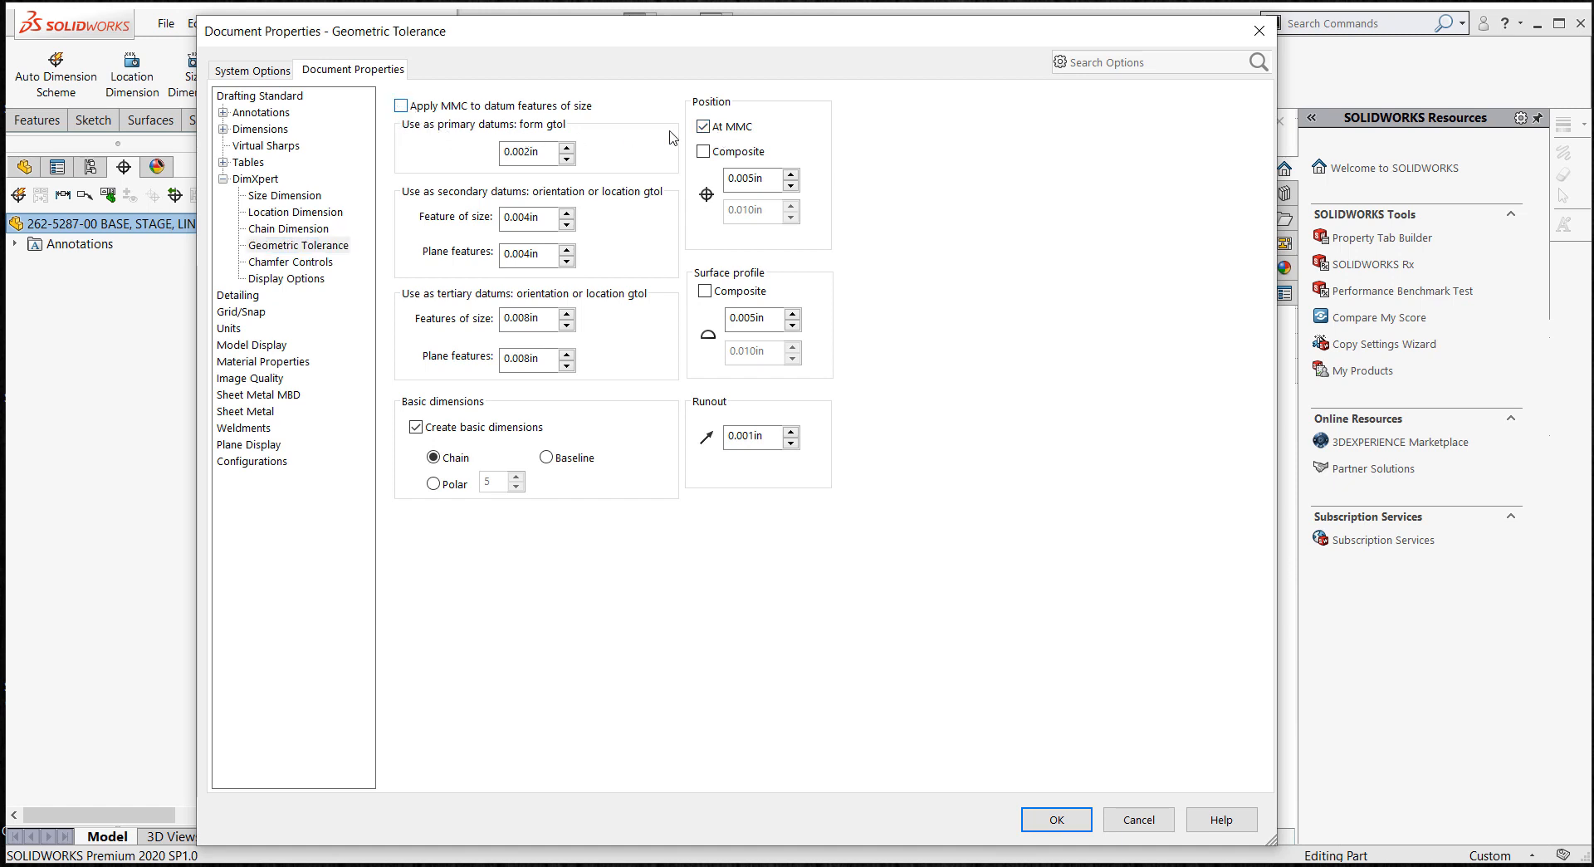
pyautogui.click(703, 127)
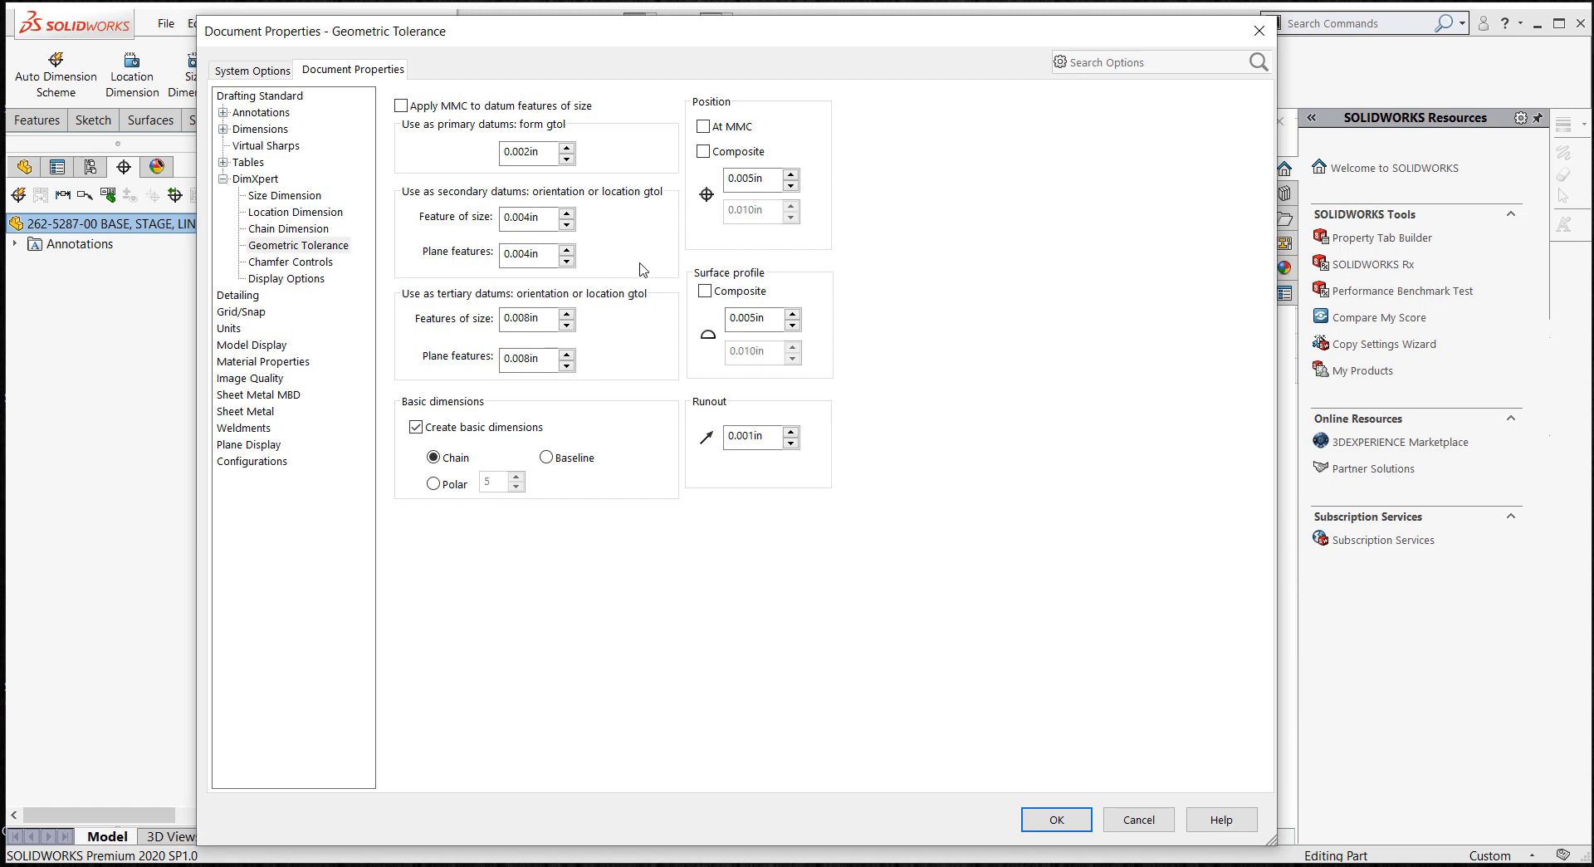
pyautogui.click(1056, 820)
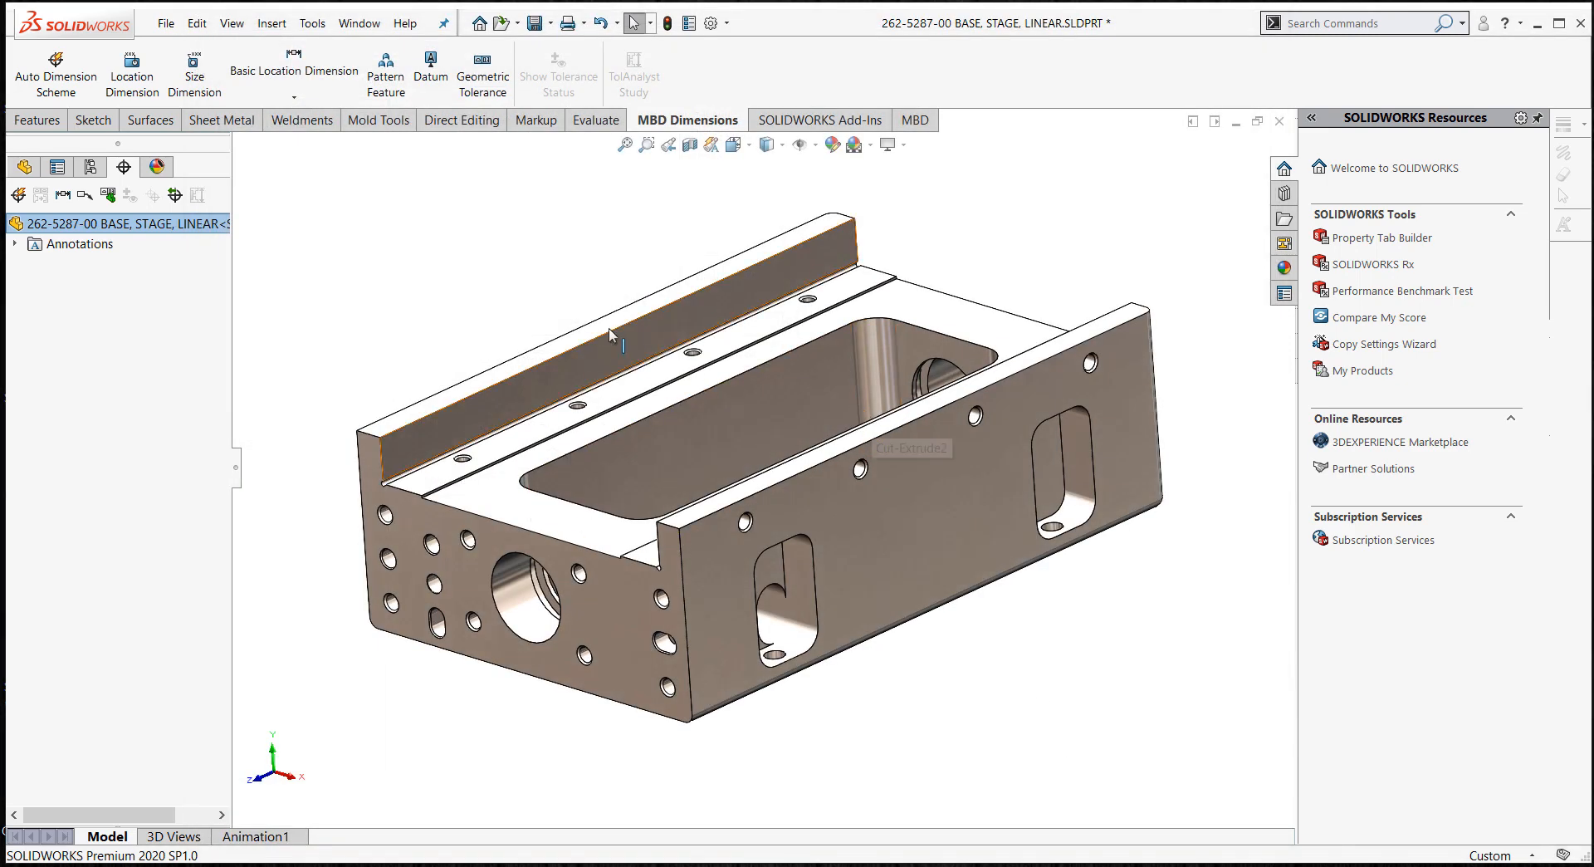
# - Examine the windows in the outer side wall, including the rounded lower corner of the far window
pyautogui.moveTo(610, 335); pyautogui.dragTo(551, 260, button='middle')
pyautogui.scroll(-2, 566, 296)
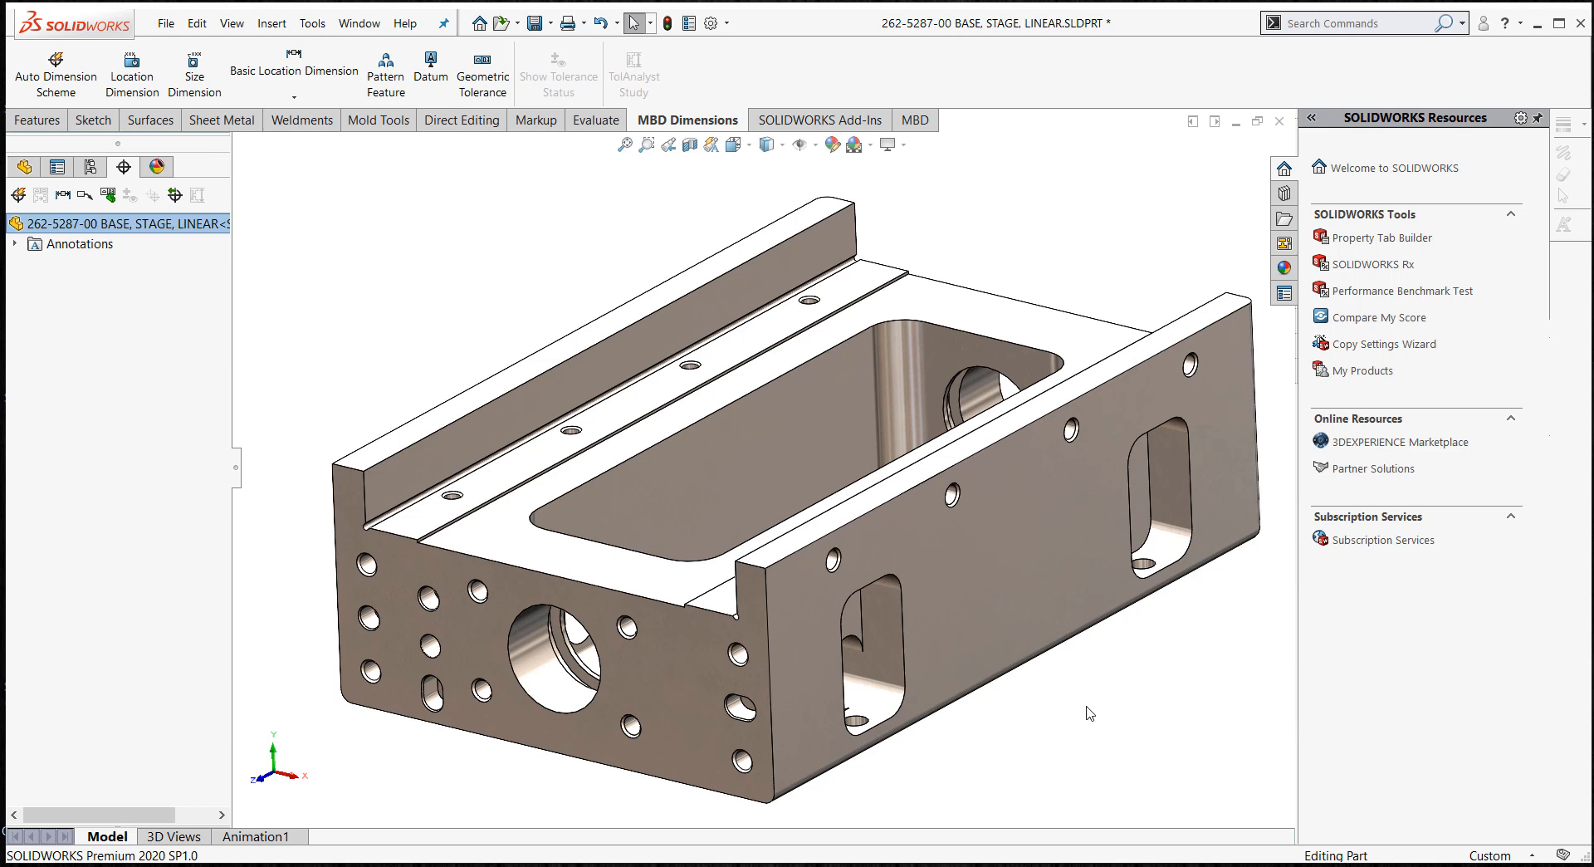
pyautogui.moveTo(1121, 700)
pyautogui.mouseDown(button='middle')
pyautogui.moveTo(1082, 712)
pyautogui.moveTo(1111, 708)
pyautogui.mouseUp(button='middle')
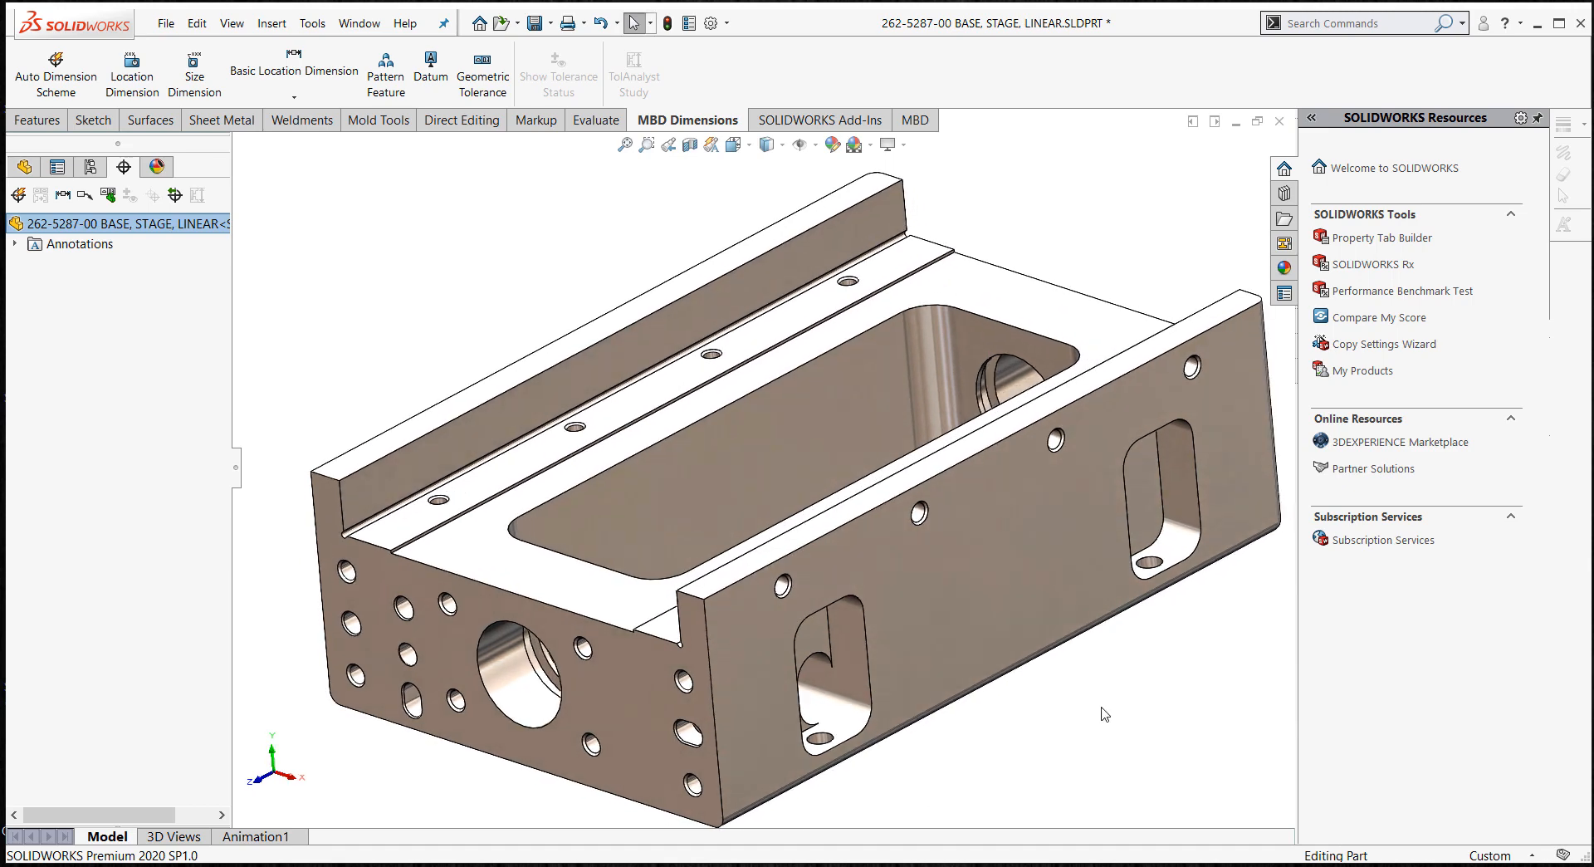
pyautogui.moveTo(1153, 686); pyautogui.dragTo(1168, 679, button='middle')
pyautogui.click(1174, 548)
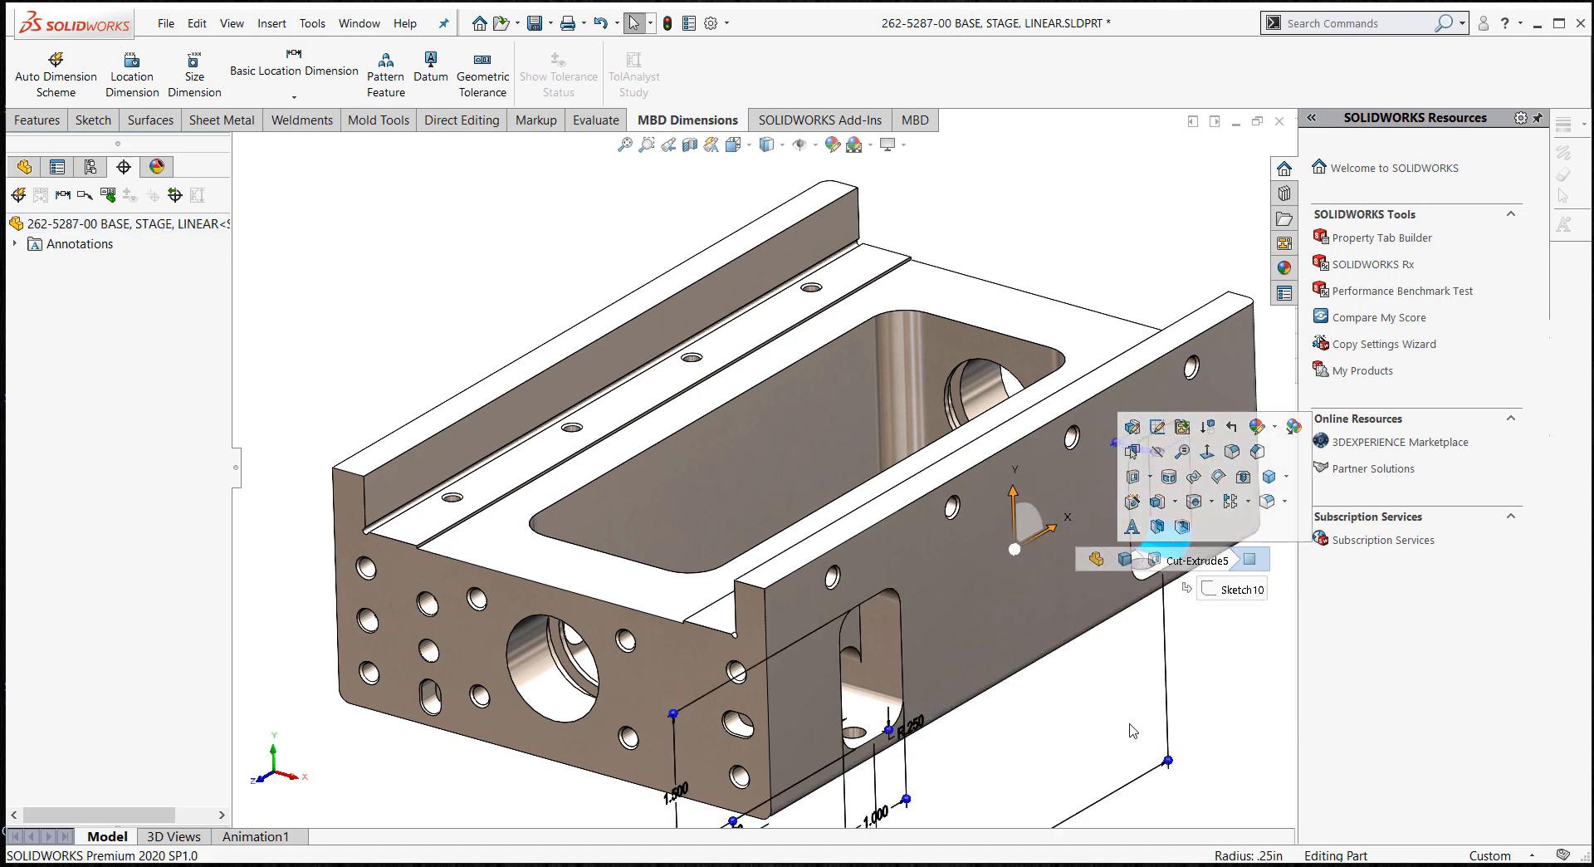
pyautogui.moveTo(1097, 719); pyautogui.dragTo(1077, 718, button='middle')
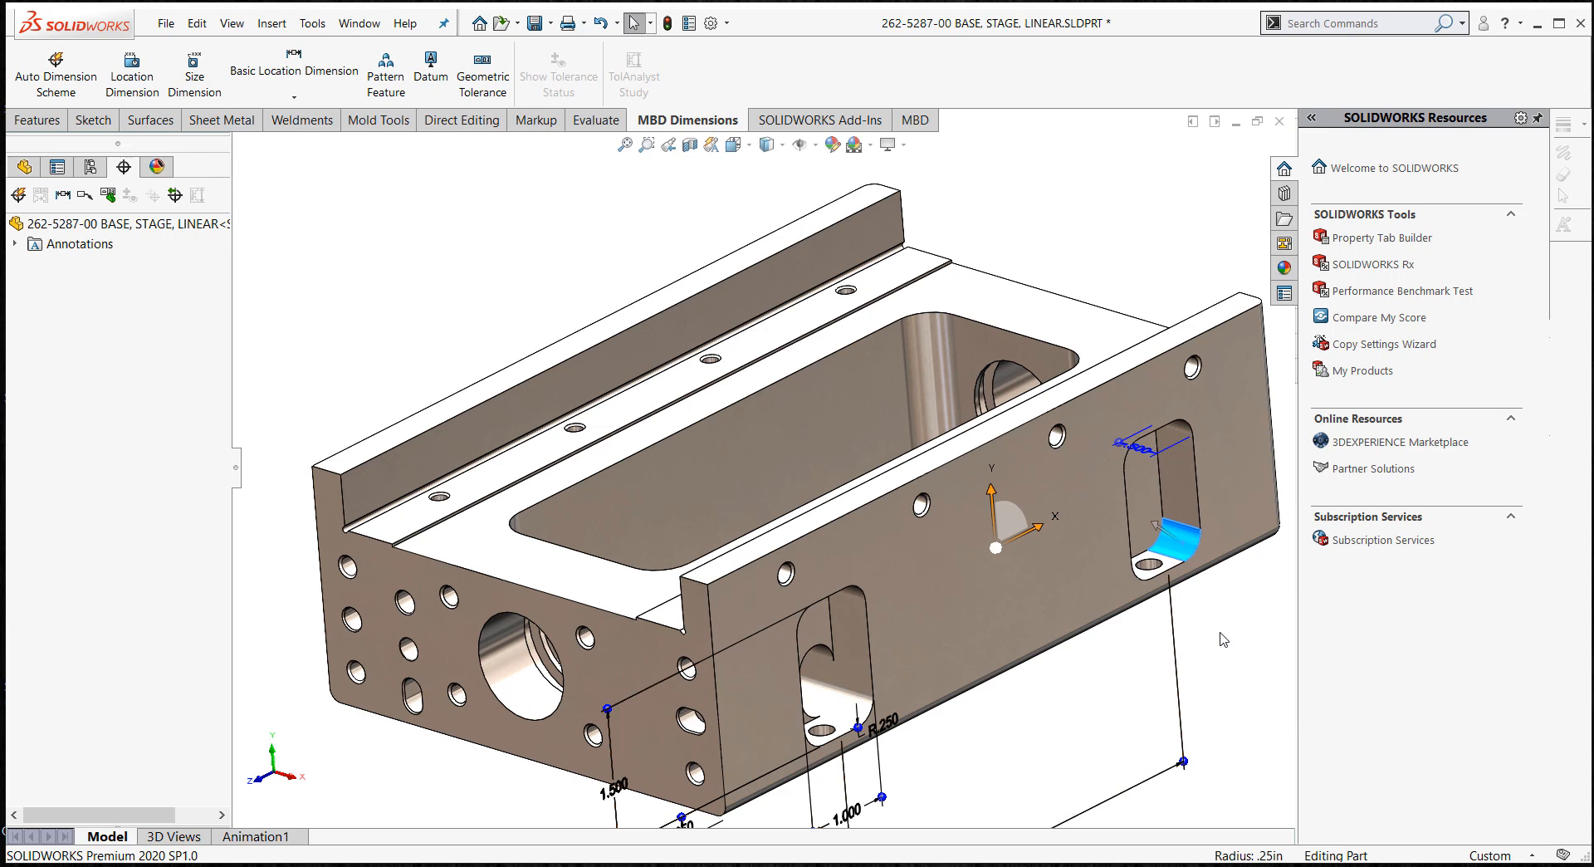
pyautogui.moveTo(1219, 632); pyautogui.dragTo(1222, 596, button='middle')
pyautogui.scroll(-1, 1222, 596)
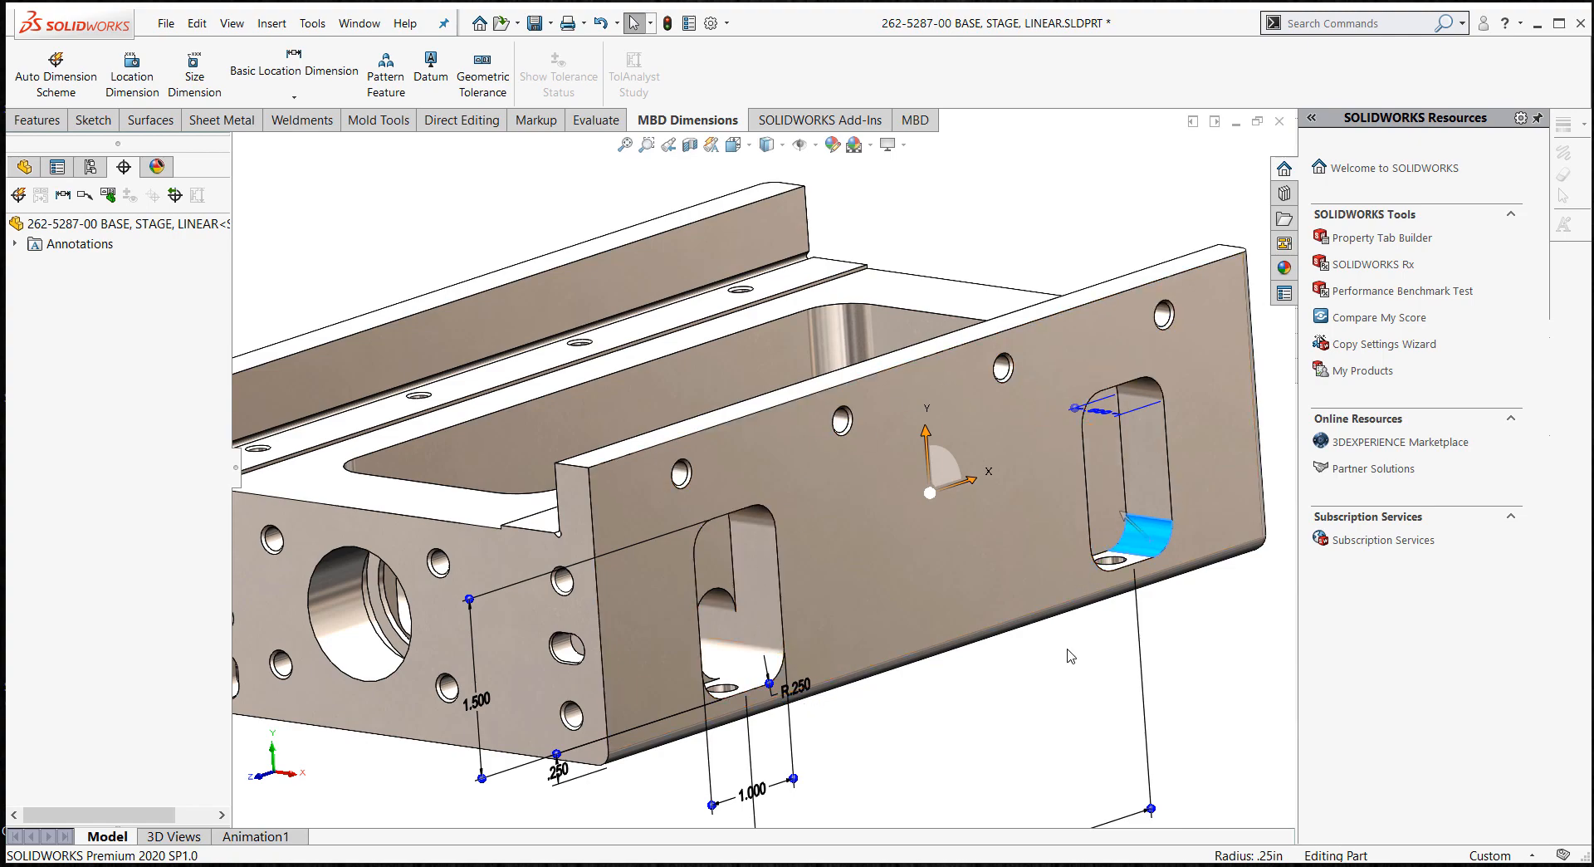
pyautogui.moveTo(1057, 686); pyautogui.dragTo(911, 640, button='middle')
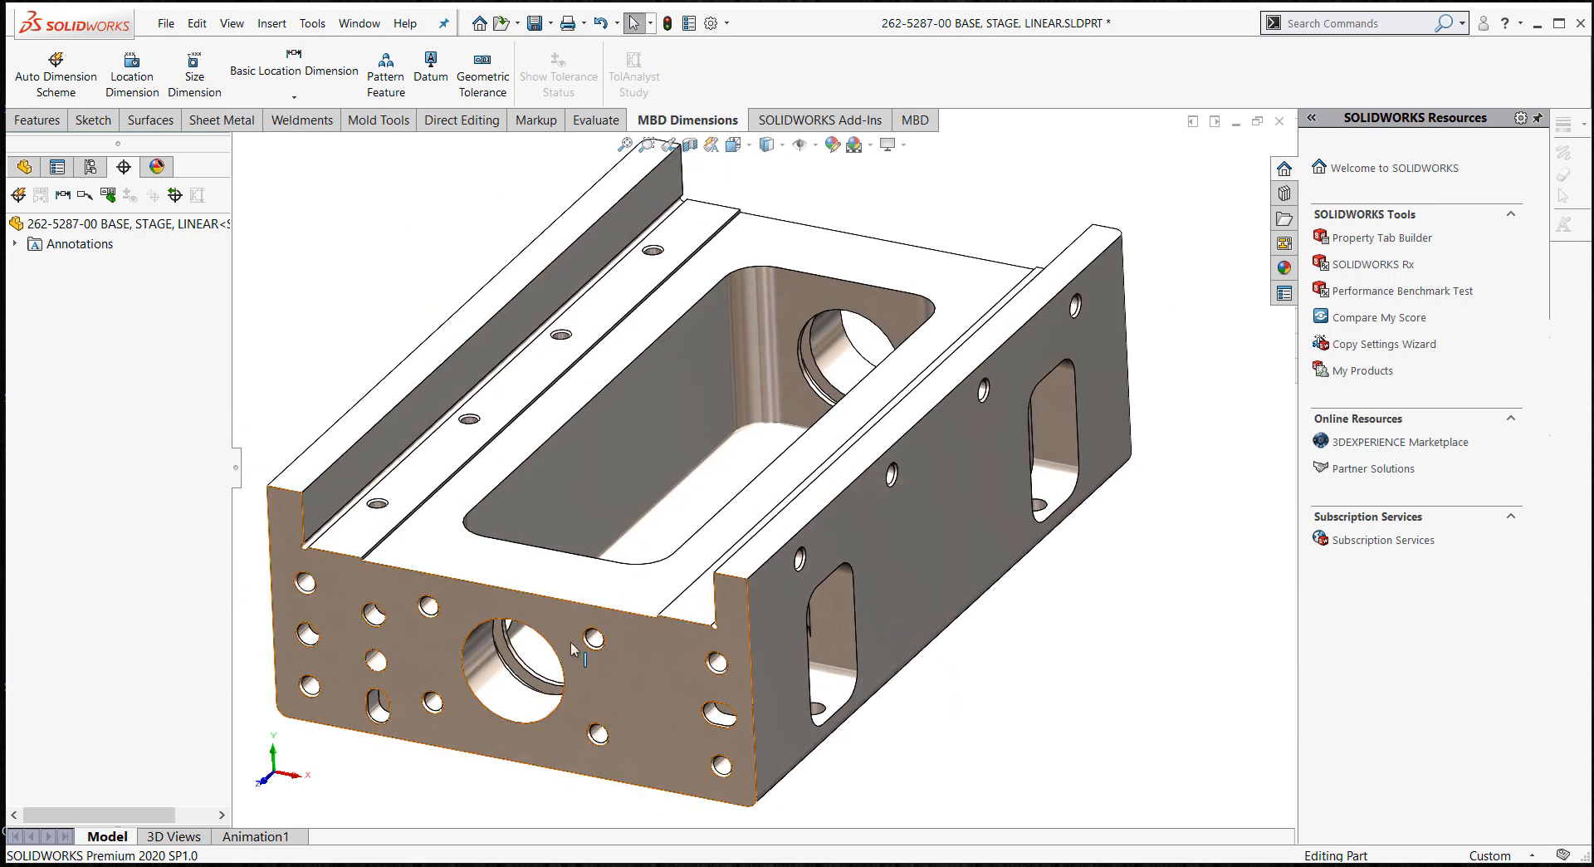
# - Inspect the large bore in the end face, its inner stepped surface, and the matching bore in the opposite end wall
pyautogui.click(508, 691)
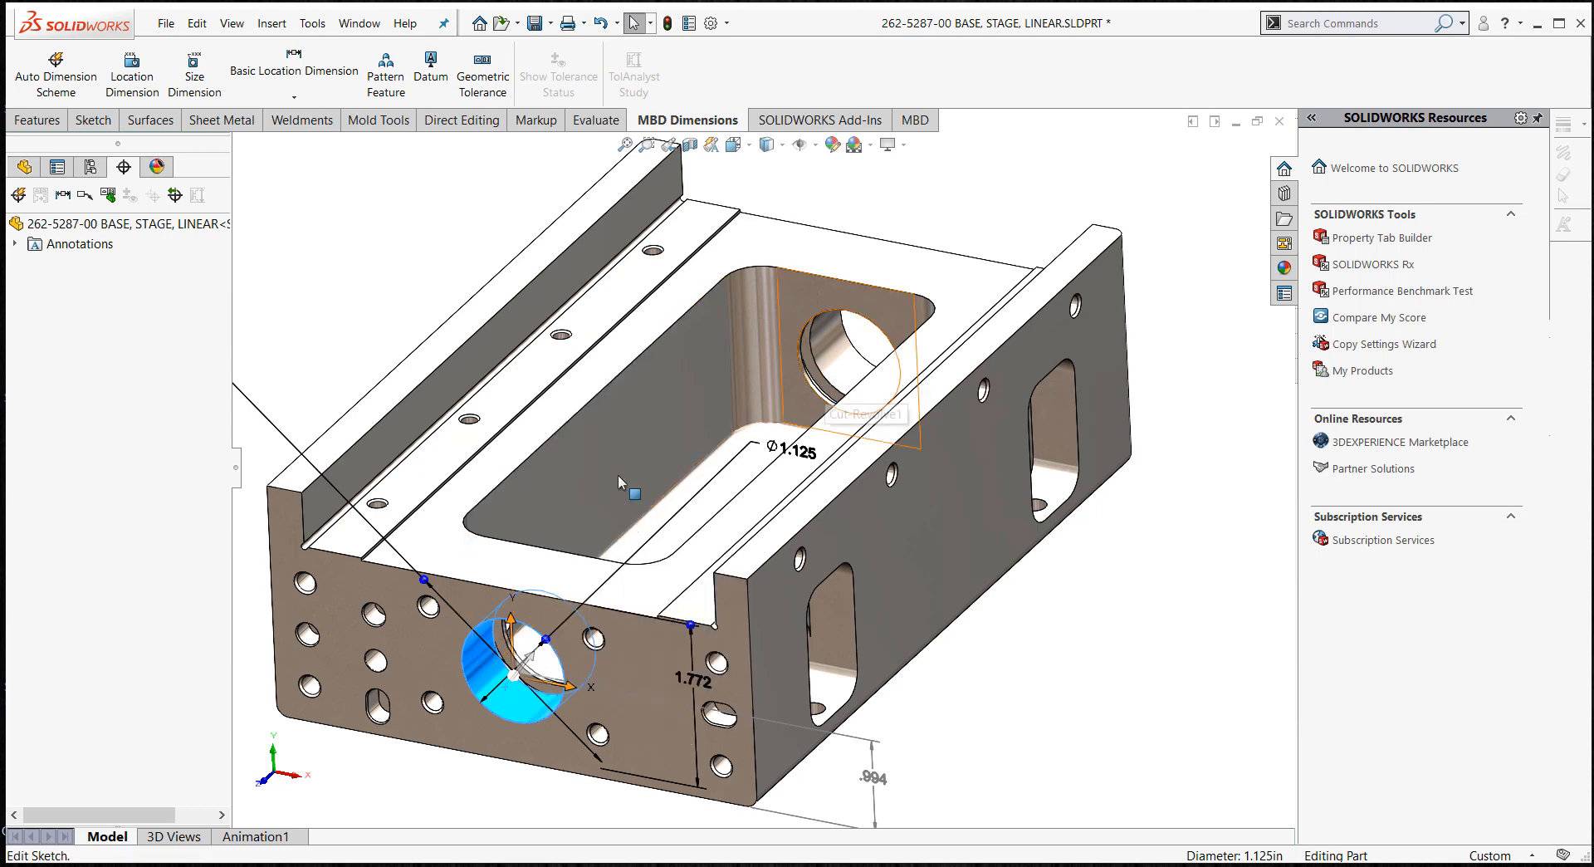
pyautogui.scroll(-5, 498, 712)
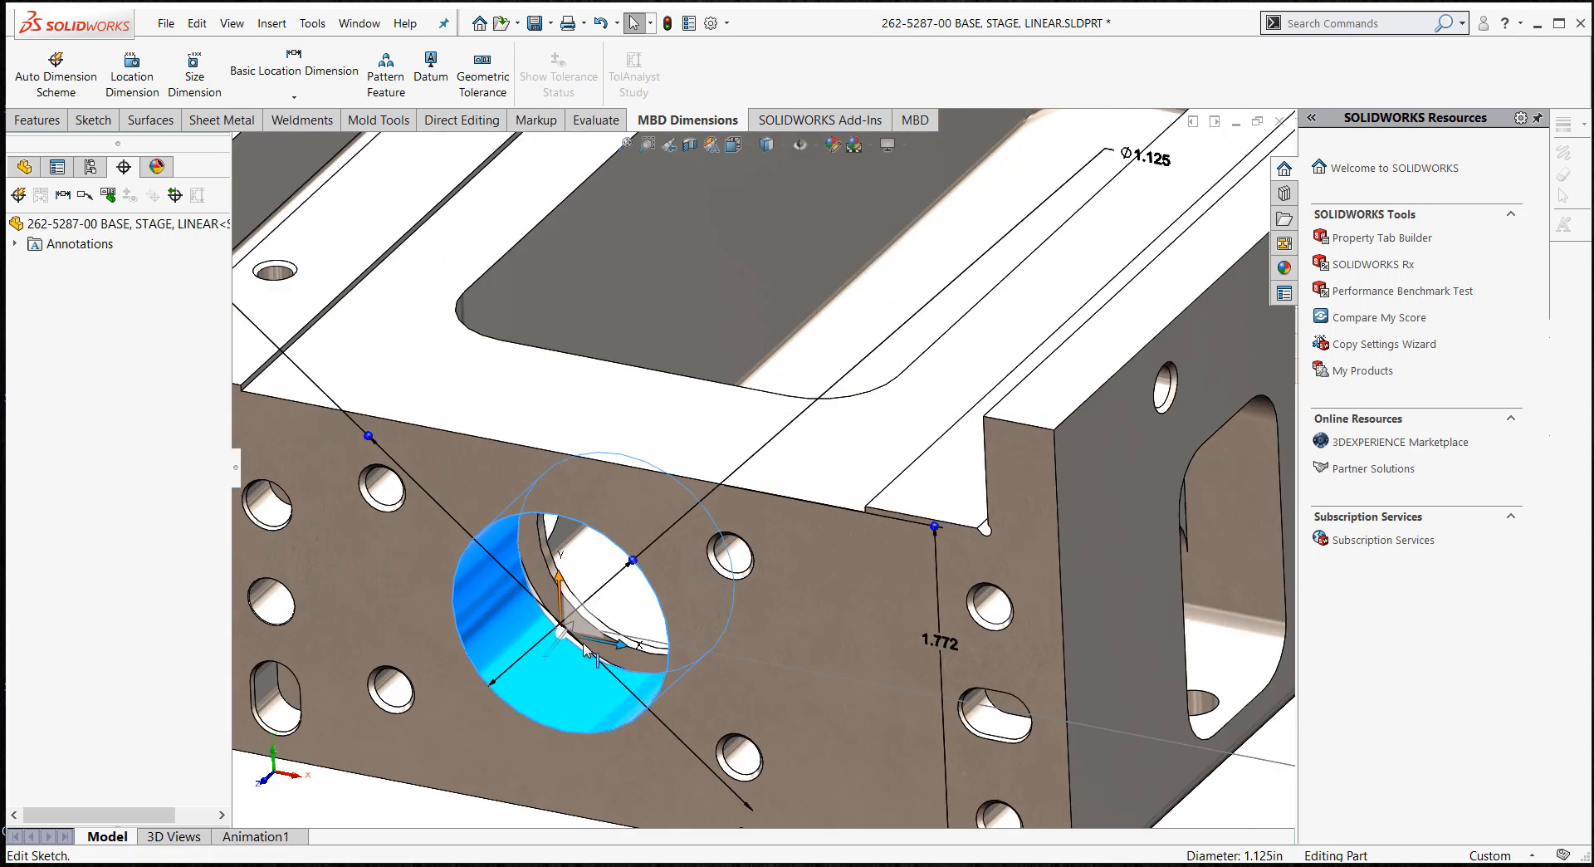
pyautogui.click(563, 559)
pyautogui.scroll(3, 563, 560)
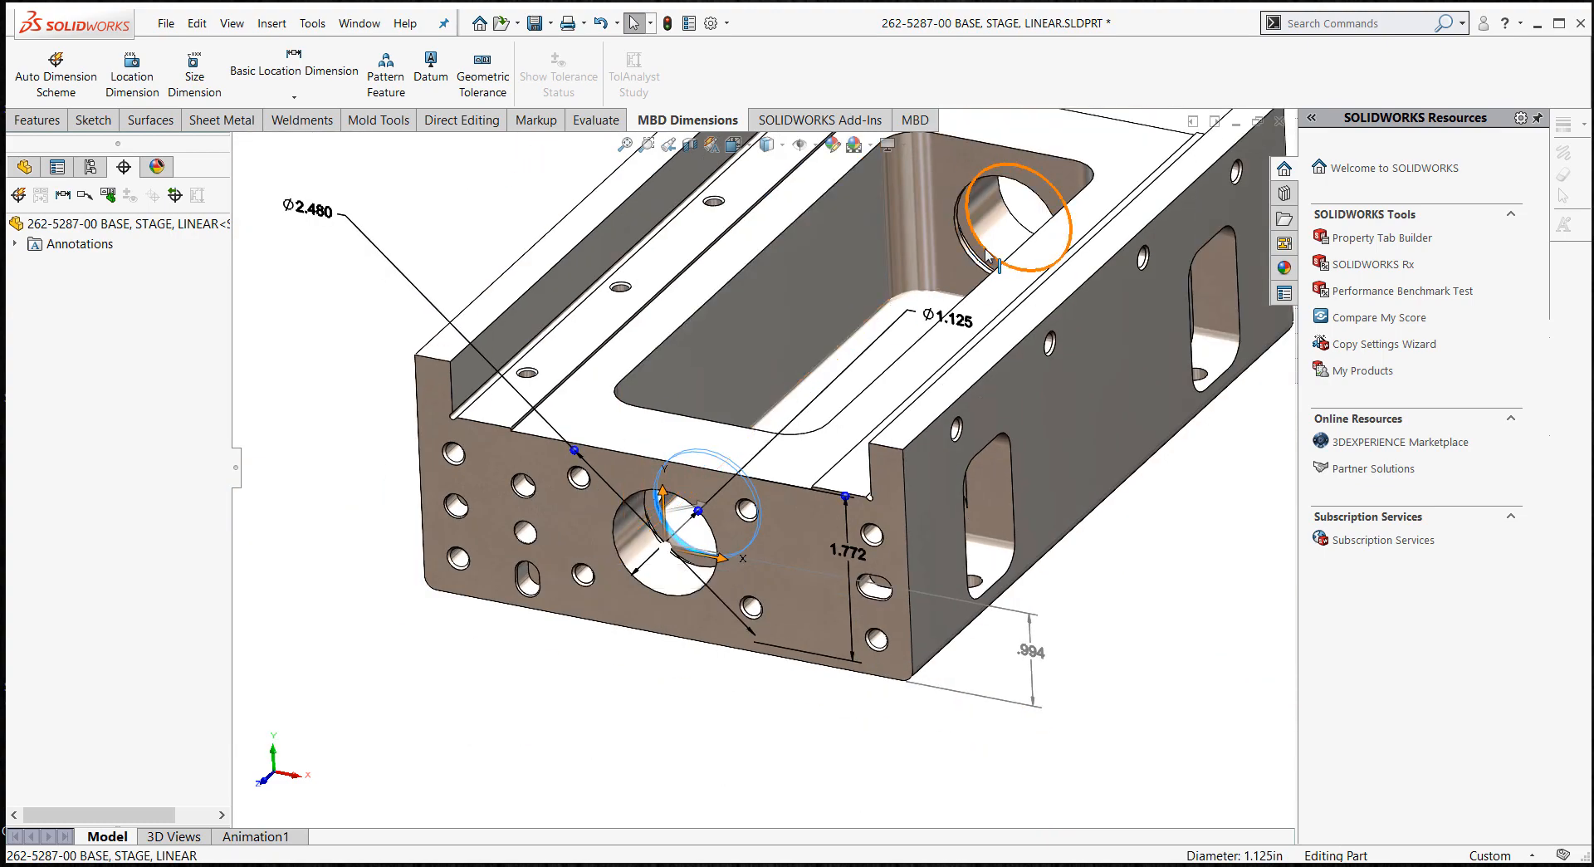
pyautogui.scroll(-2, 982, 249)
pyautogui.moveTo(893, 340)
pyautogui.mouseDown(button='middle')
pyautogui.moveTo(833, 366)
pyautogui.moveTo(890, 344)
pyautogui.mouseUp(button='middle')
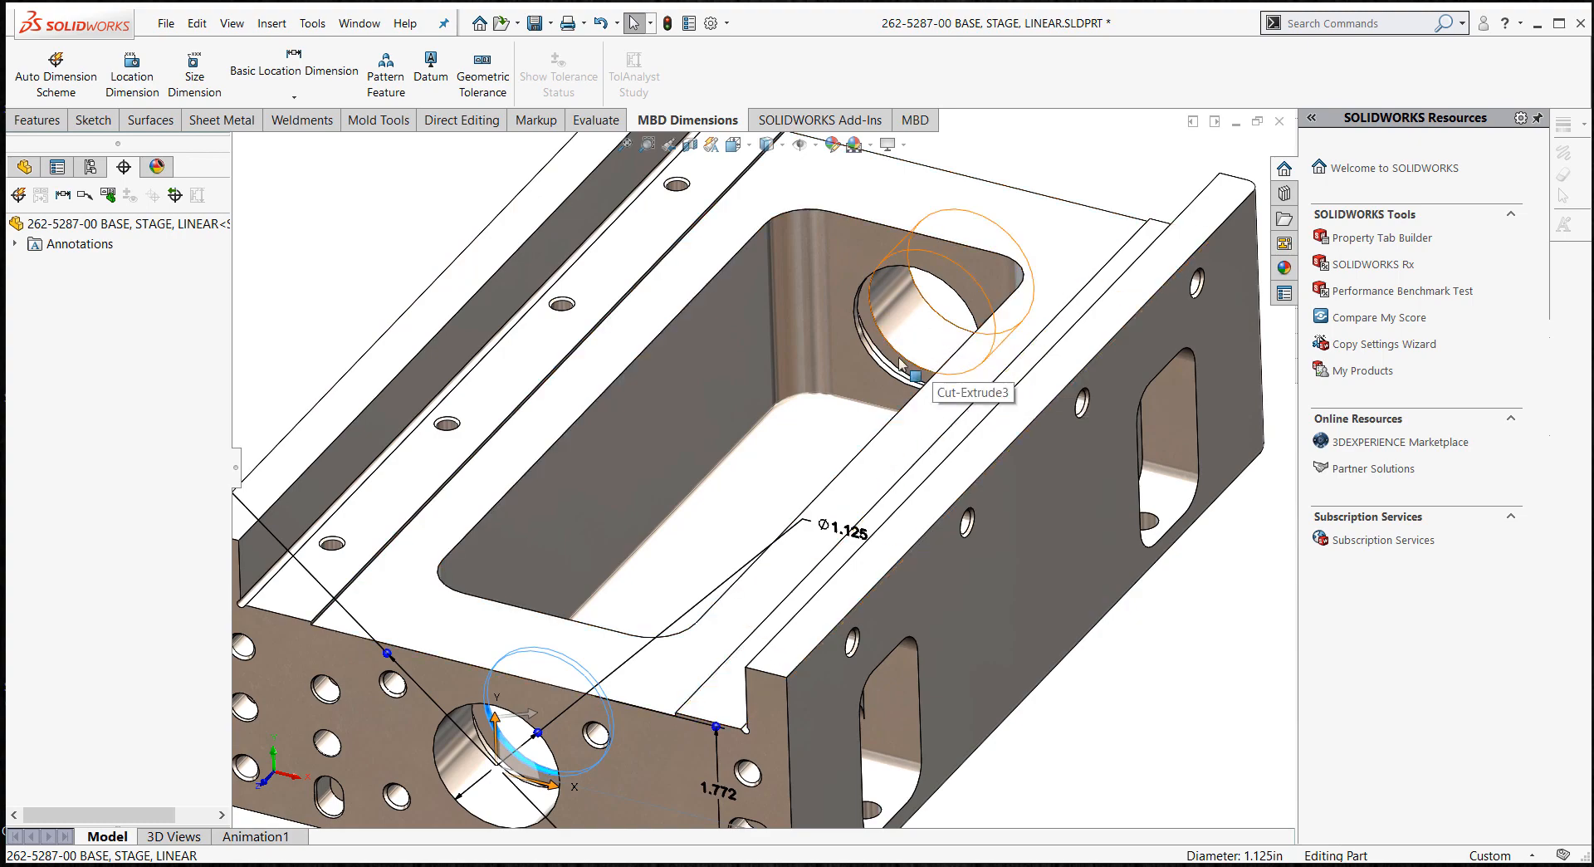
# - Start a manual pattern and add both stepped cylindrical faces of the large bore in the far end wall
pyautogui.moveTo(886, 365); pyautogui.dragTo(551, 242, button='middle')
pyautogui.press('Escape')
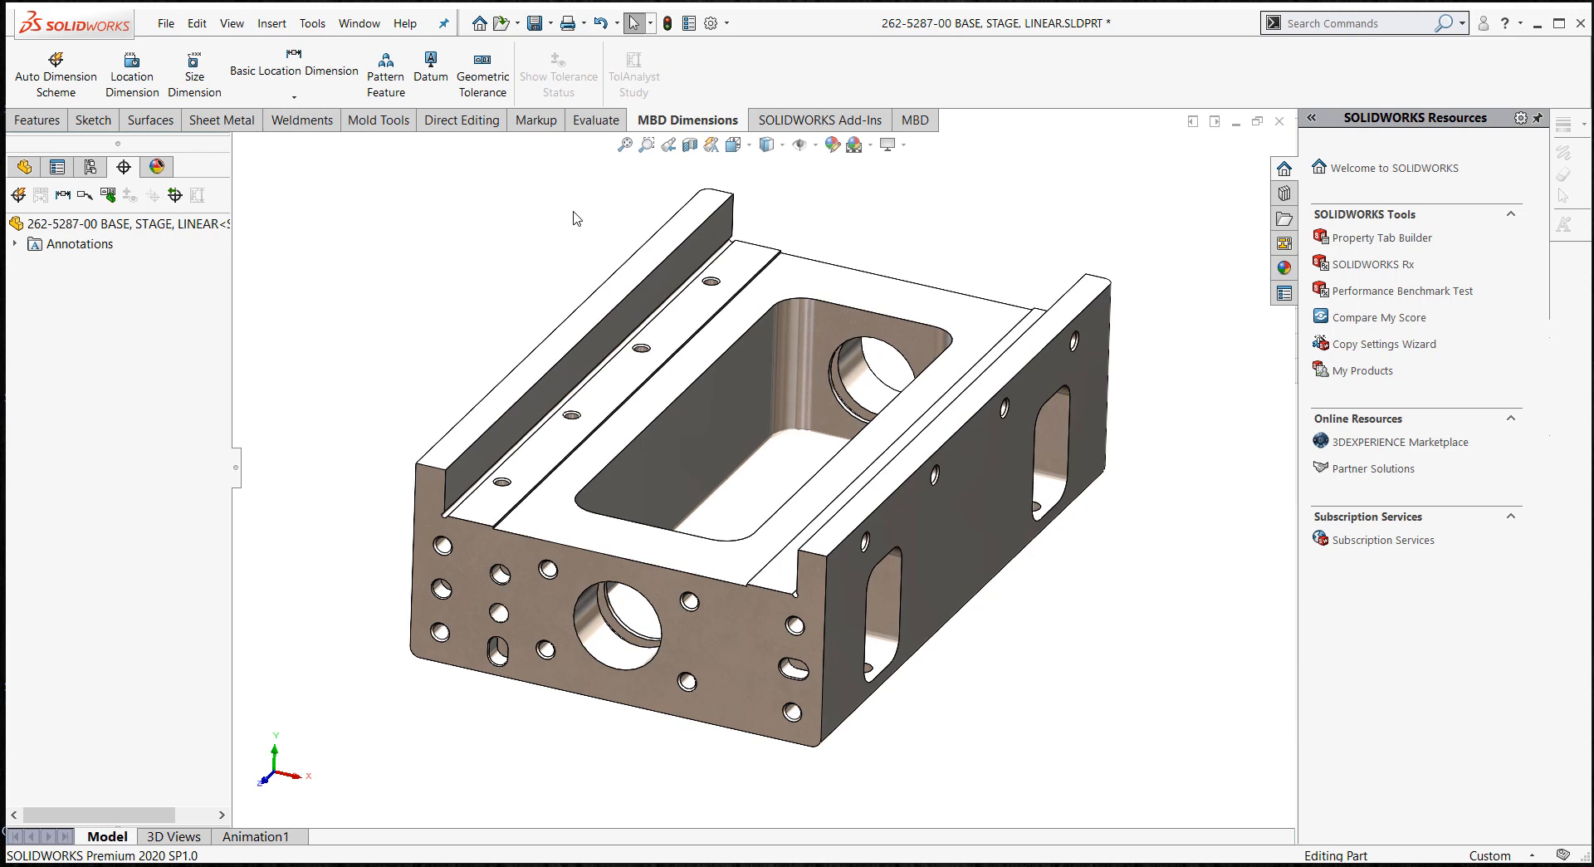
pyautogui.click(393, 85)
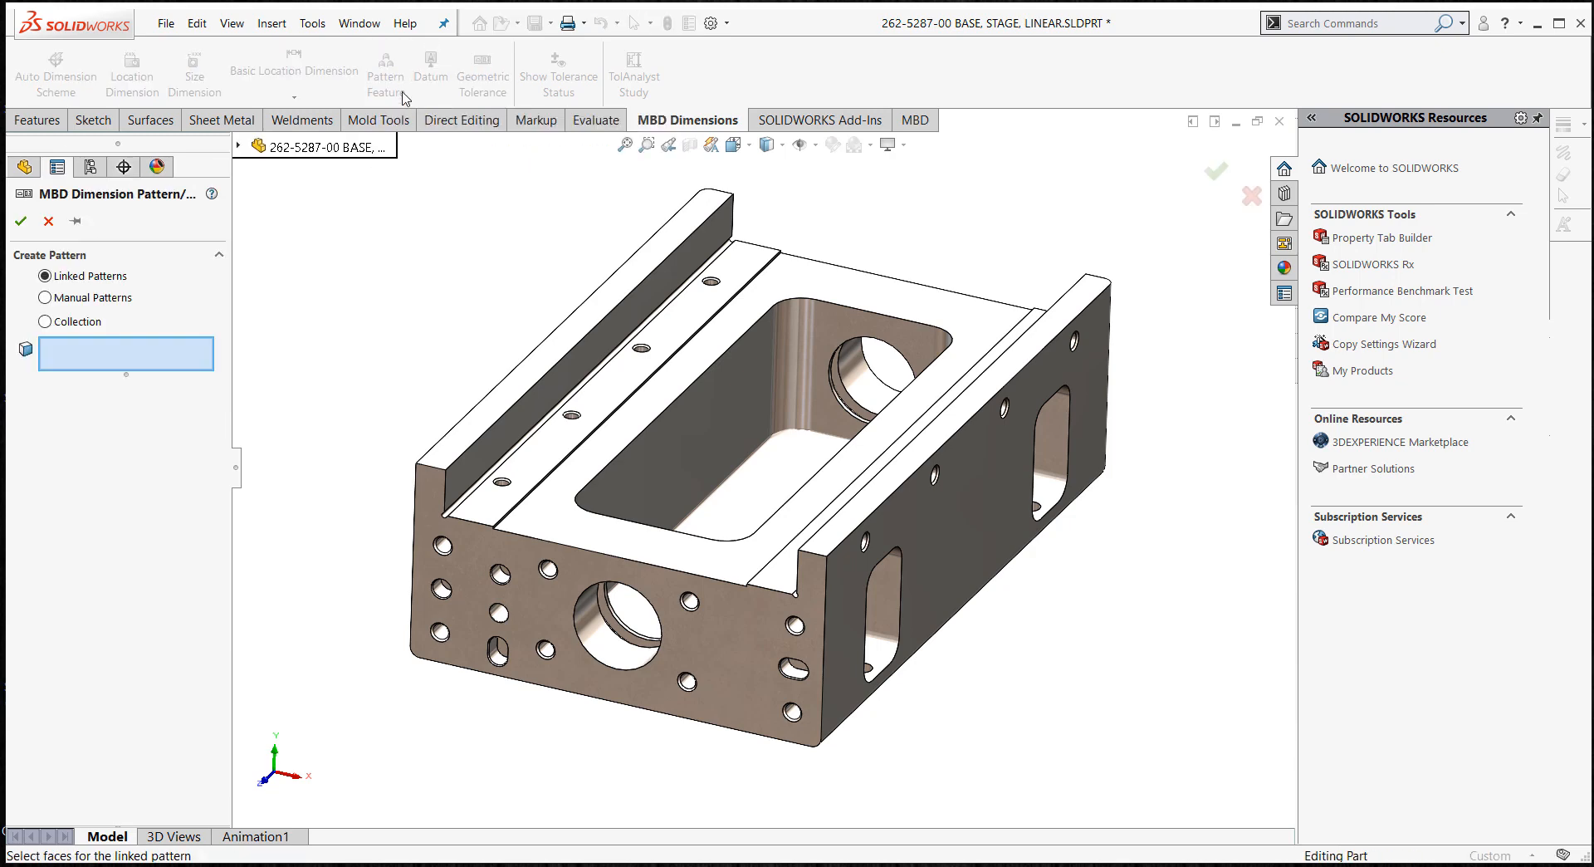
pyautogui.click(46, 298)
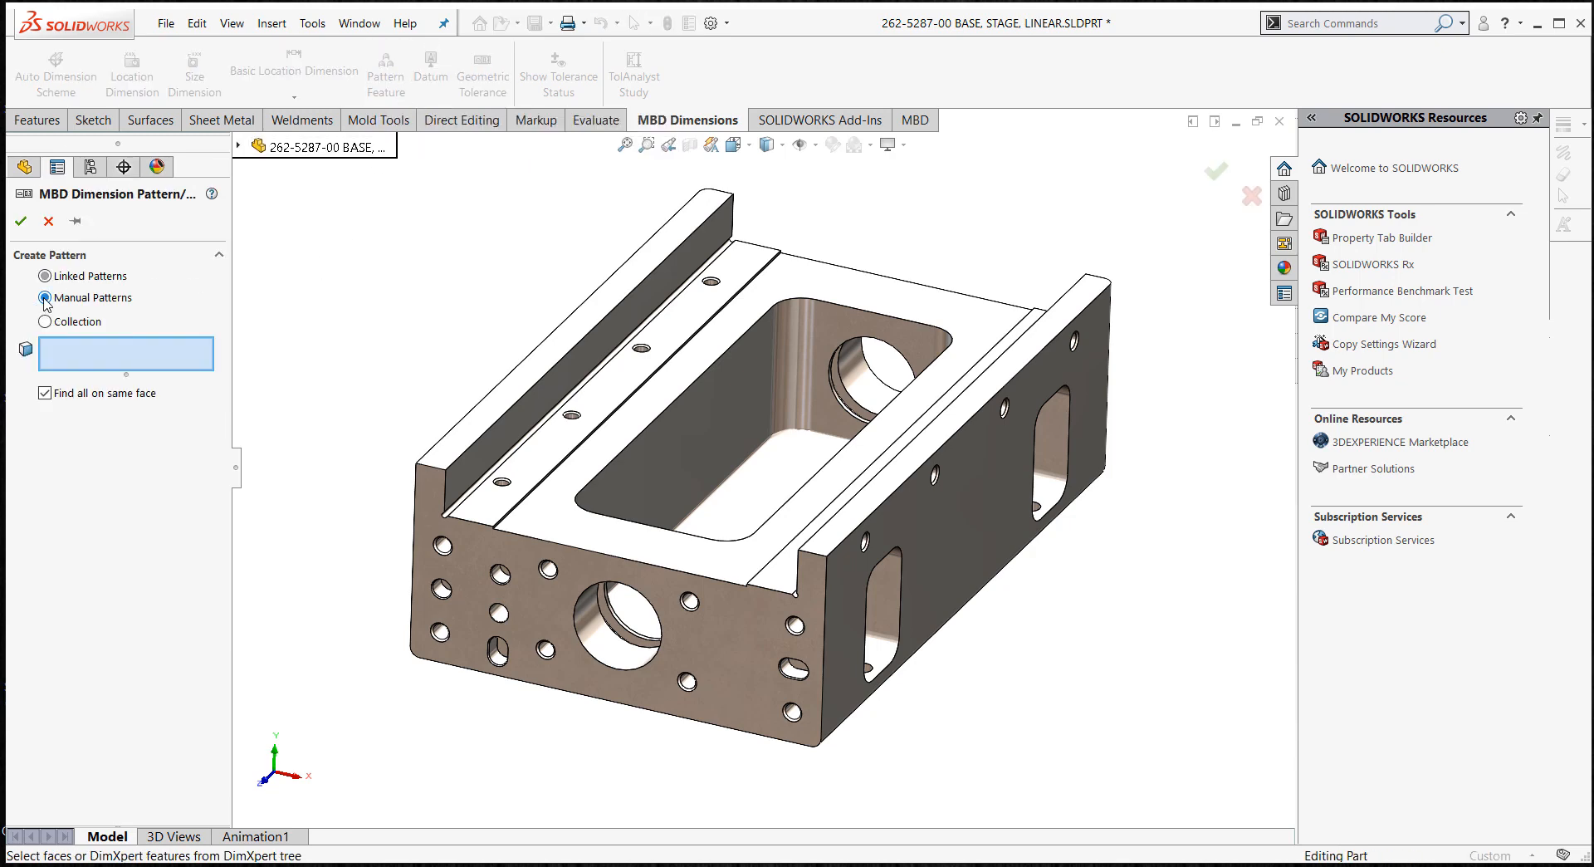
pyautogui.scroll(-5, 668, 489)
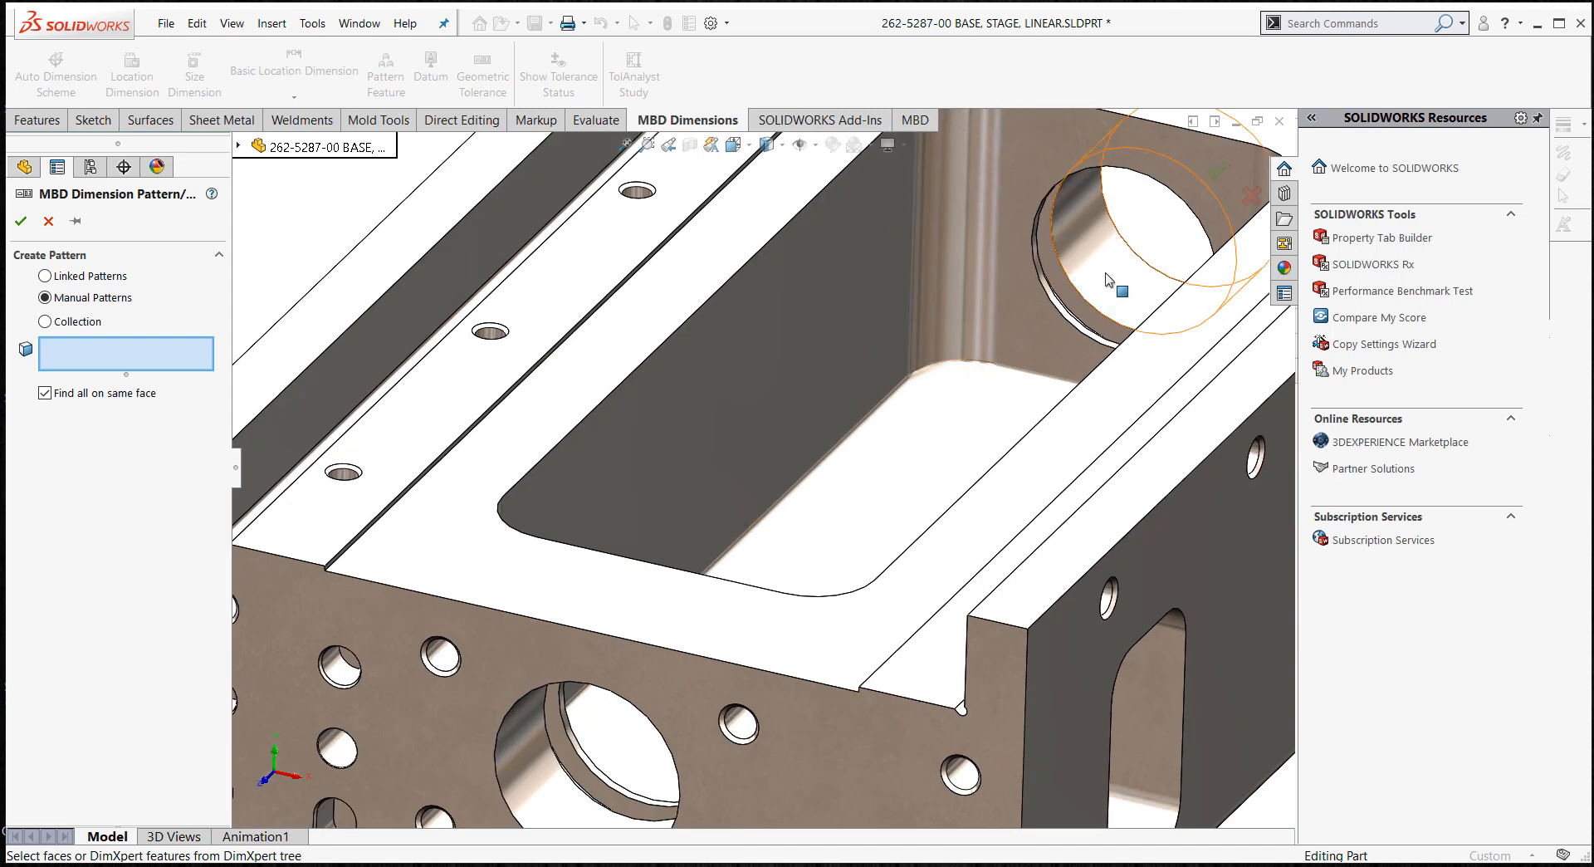
pyautogui.click(1092, 296)
pyautogui.scroll(-4, 1079, 311)
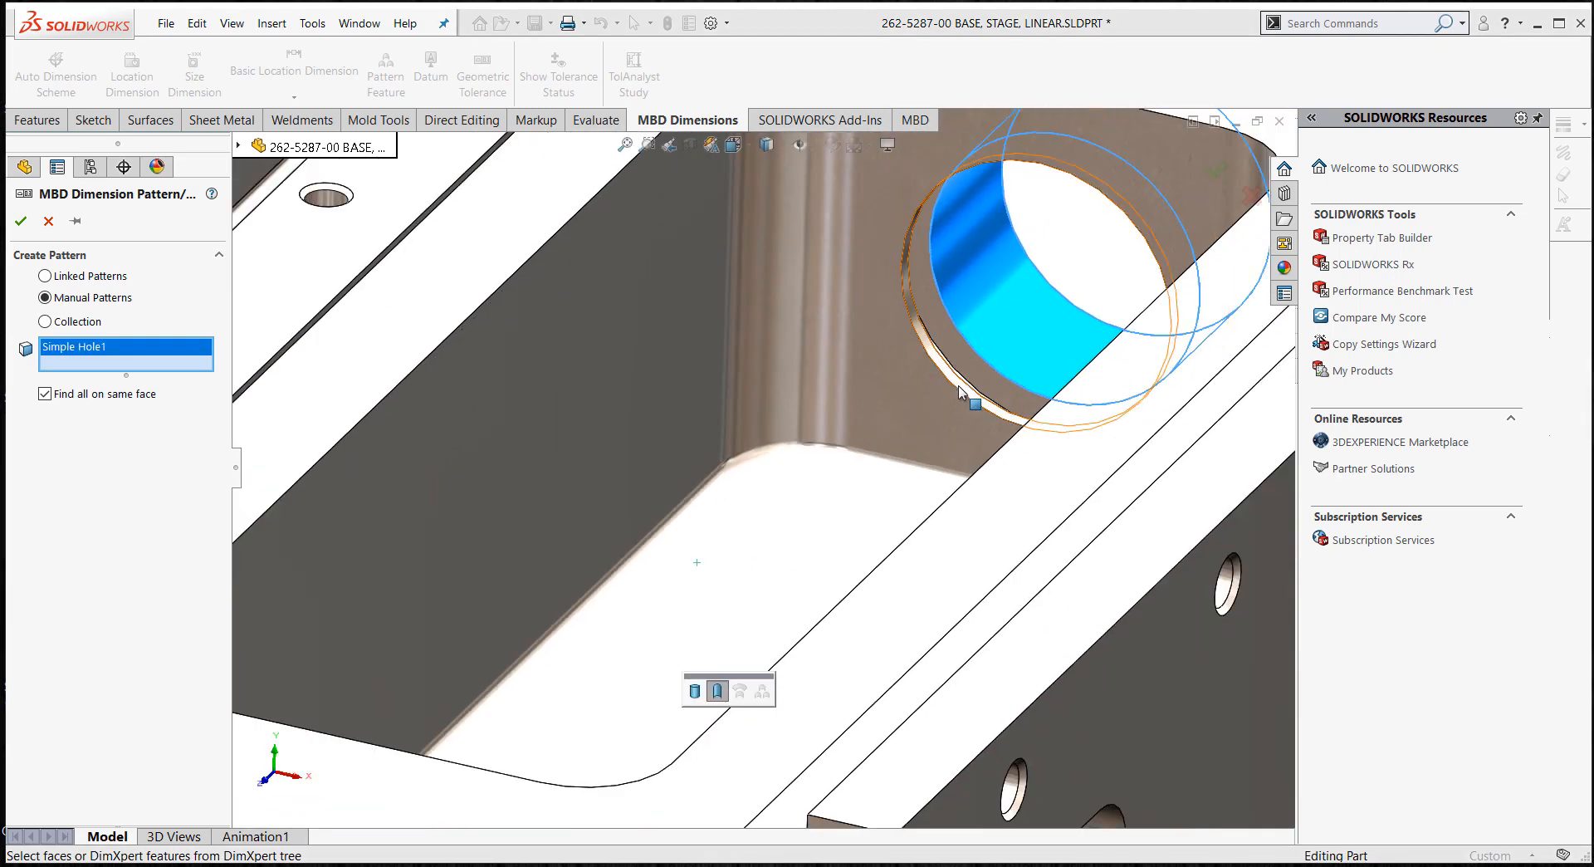
pyautogui.click(961, 392)
pyautogui.scroll(6, 747, 507)
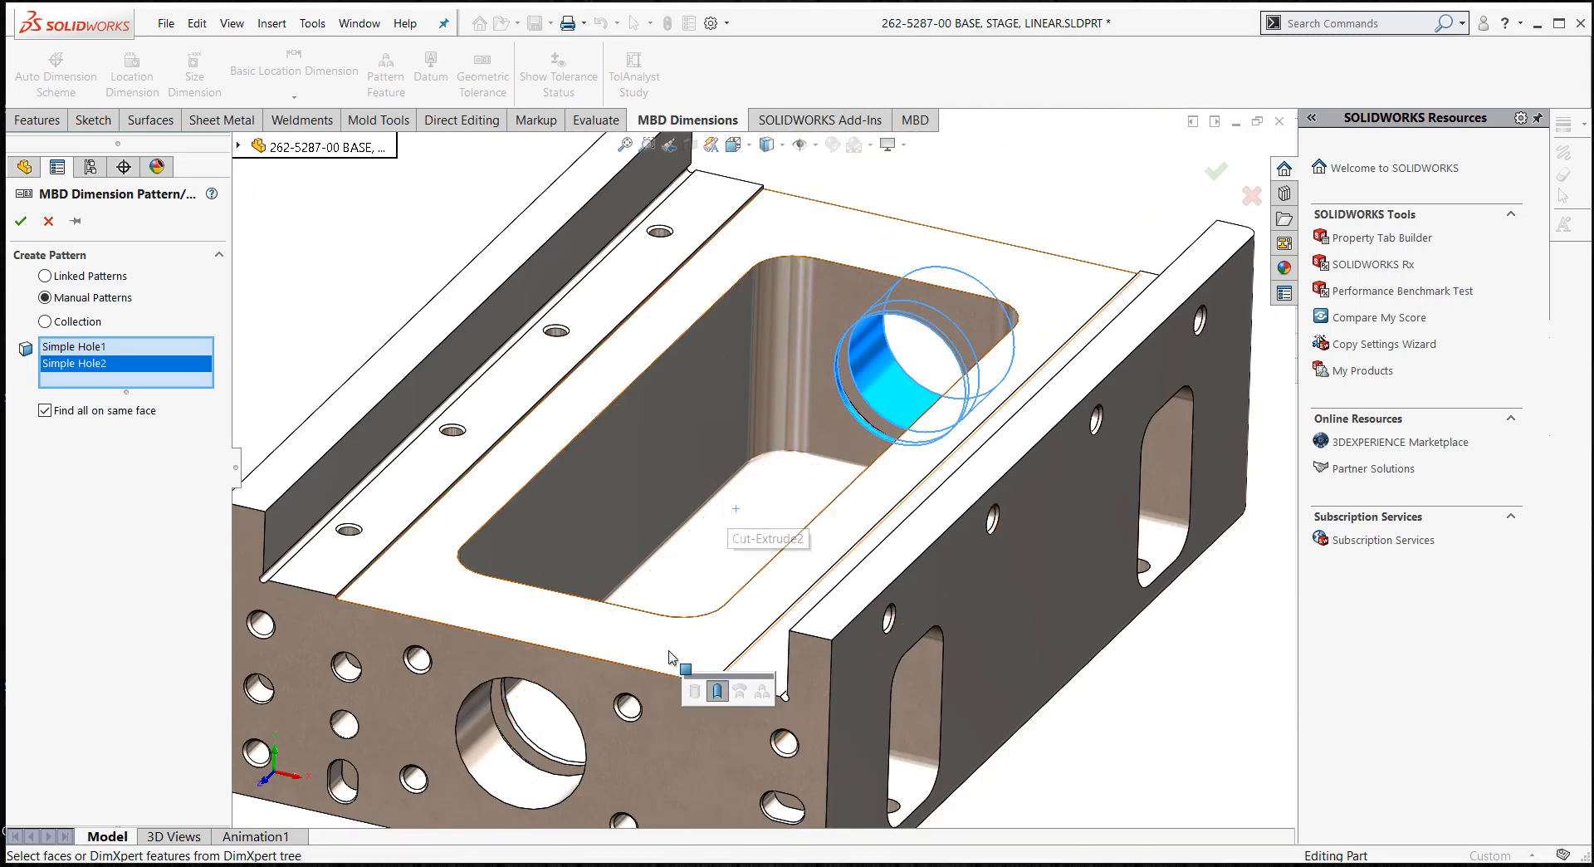
# - Add both stepped cylindrical faces of the large bore in the near end wall and create the hole pattern
pyautogui.scroll(-5, 519, 749)
pyautogui.scroll(-2, 631, 688)
pyautogui.scroll(-2, 641, 677)
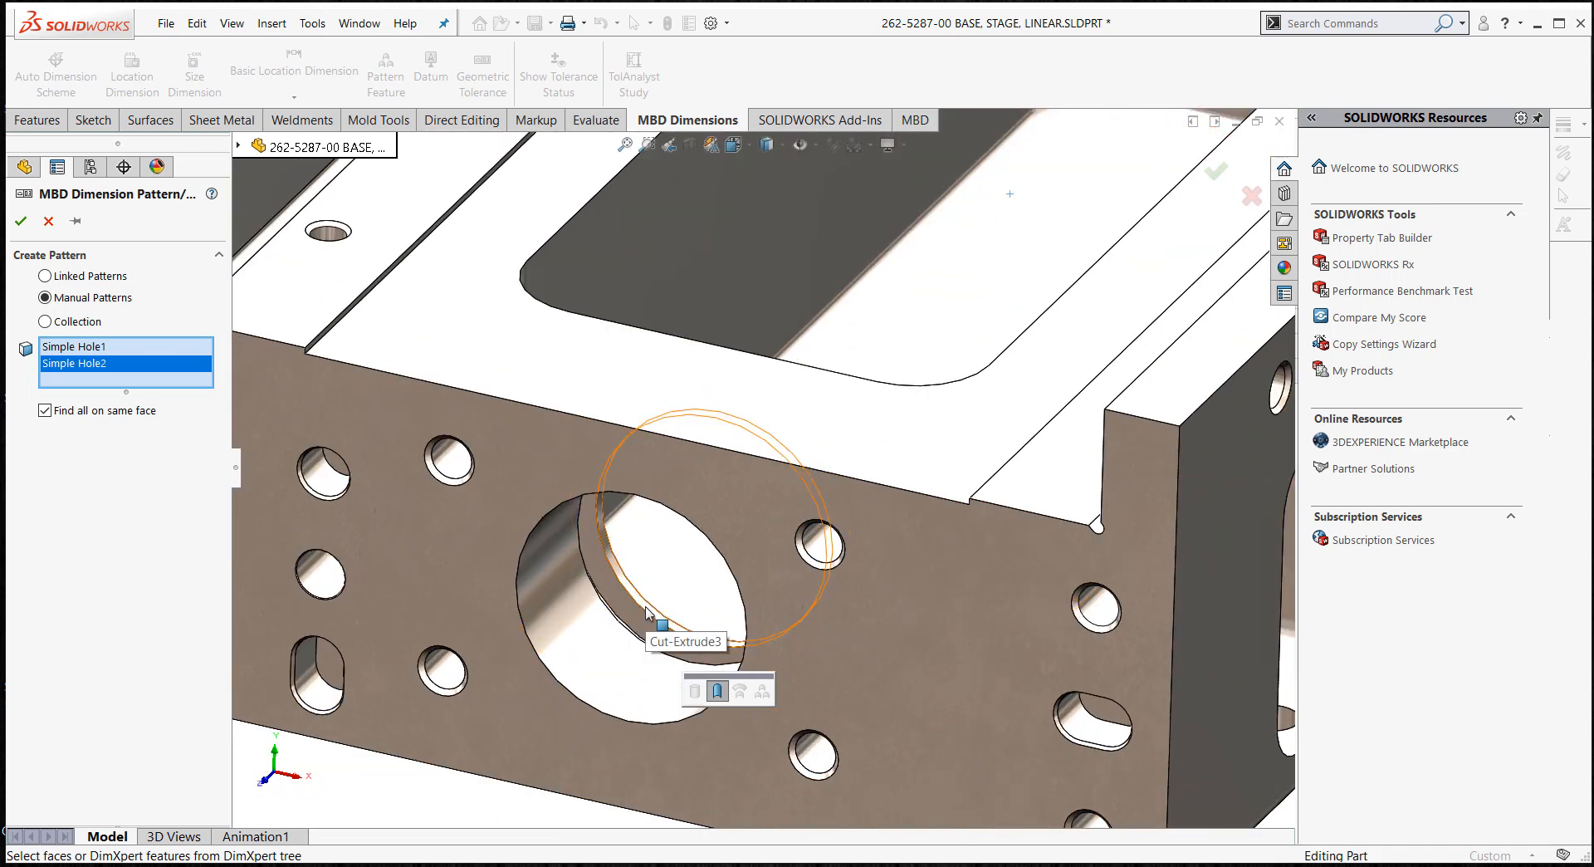
pyautogui.click(646, 613)
pyautogui.click(605, 672)
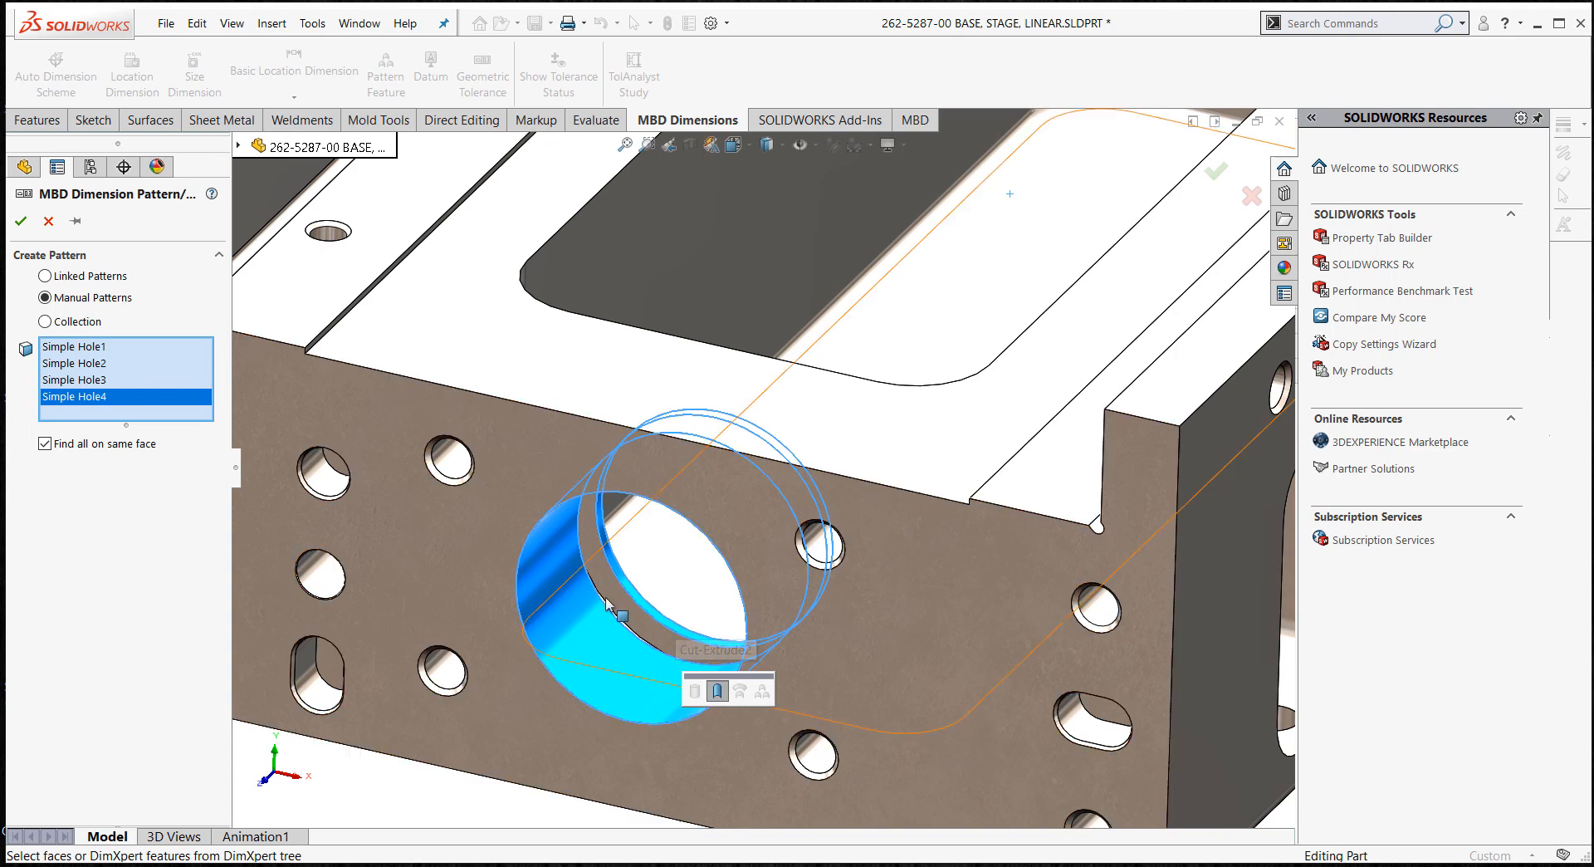
pyautogui.click(22, 221)
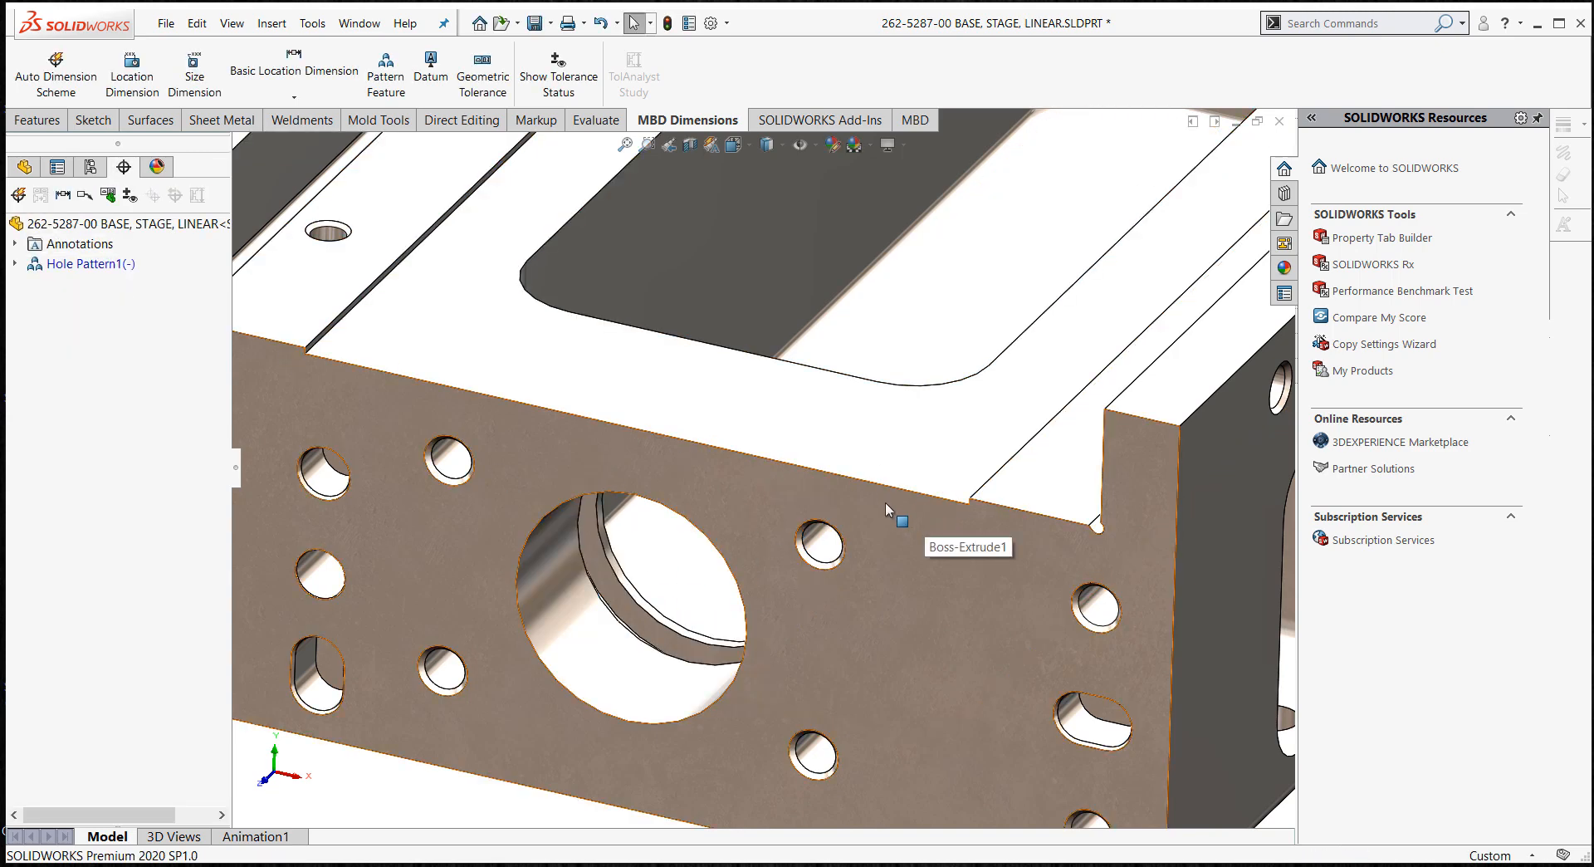
pyautogui.press('f')
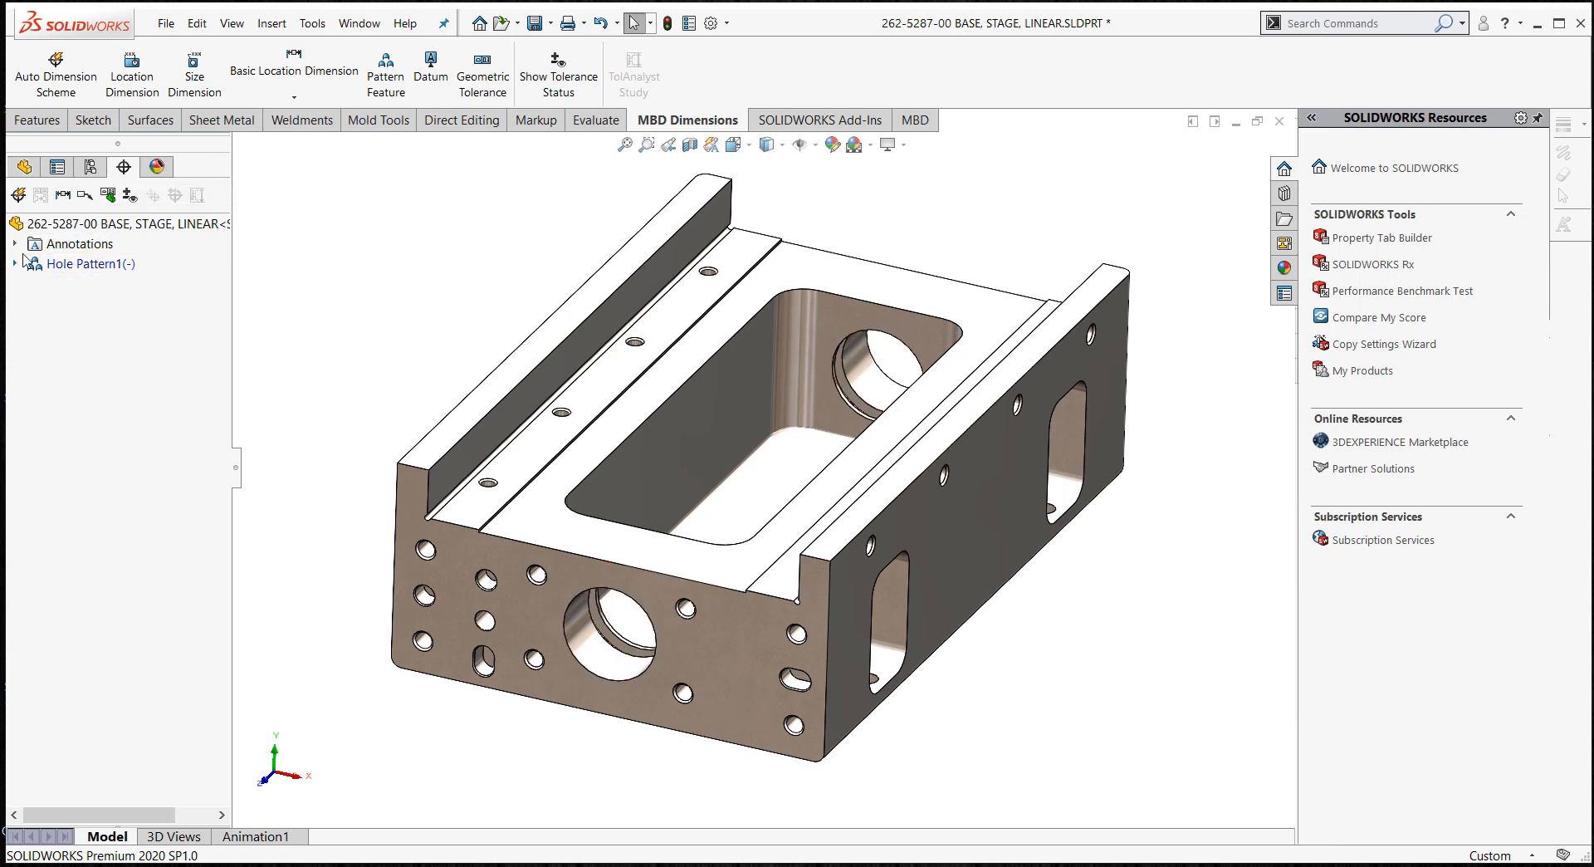
# - Check the DimXpert tree display options, the holes grouped in the hole pattern and the commands available for it
pyautogui.rightClick(48, 224)
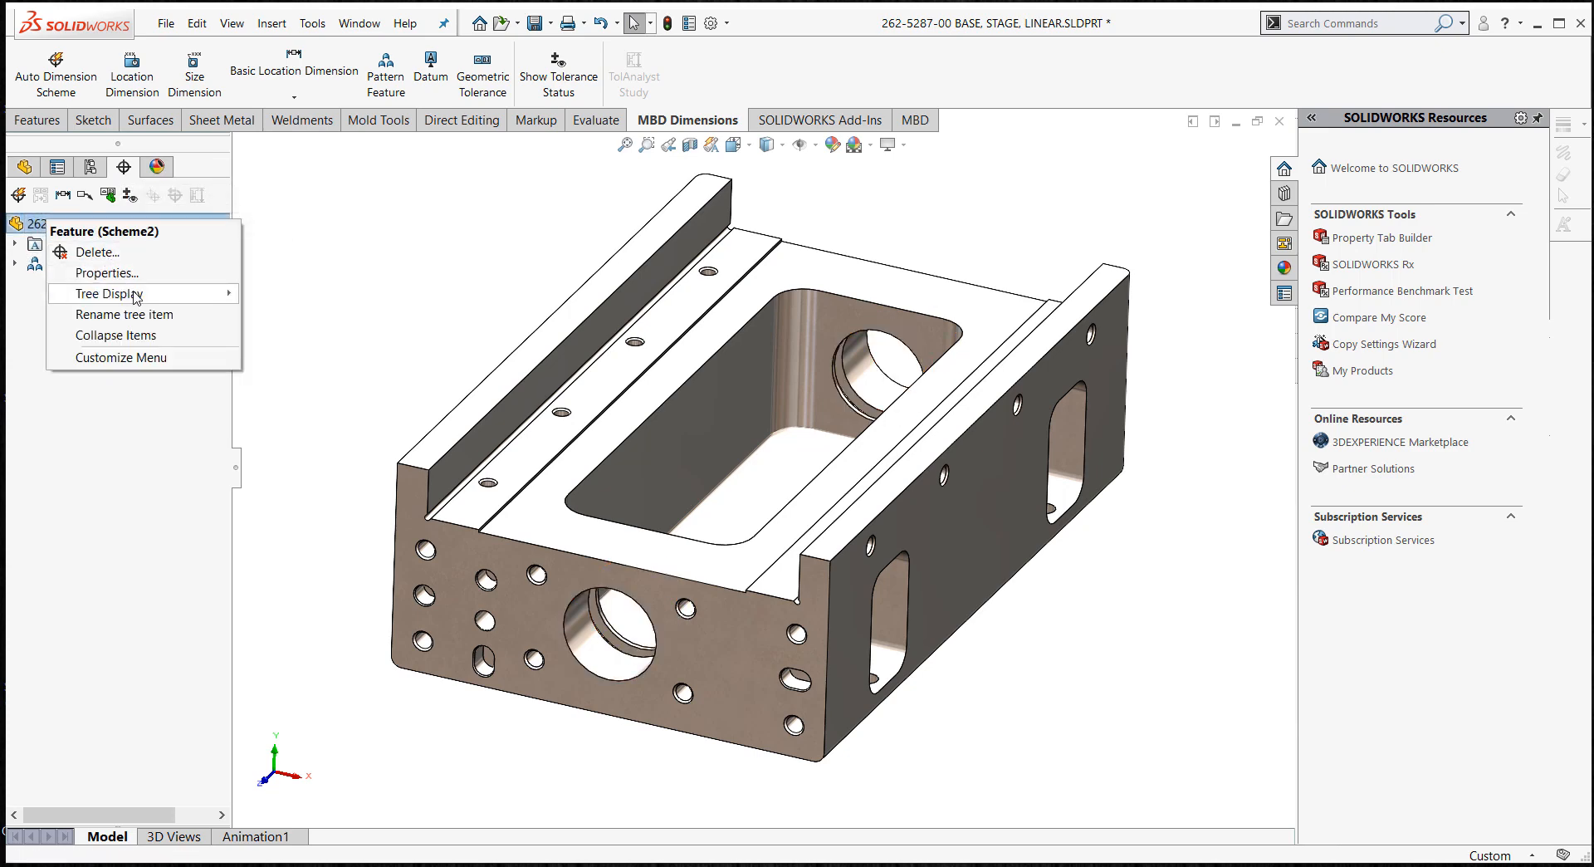
pyautogui.moveTo(134, 296)
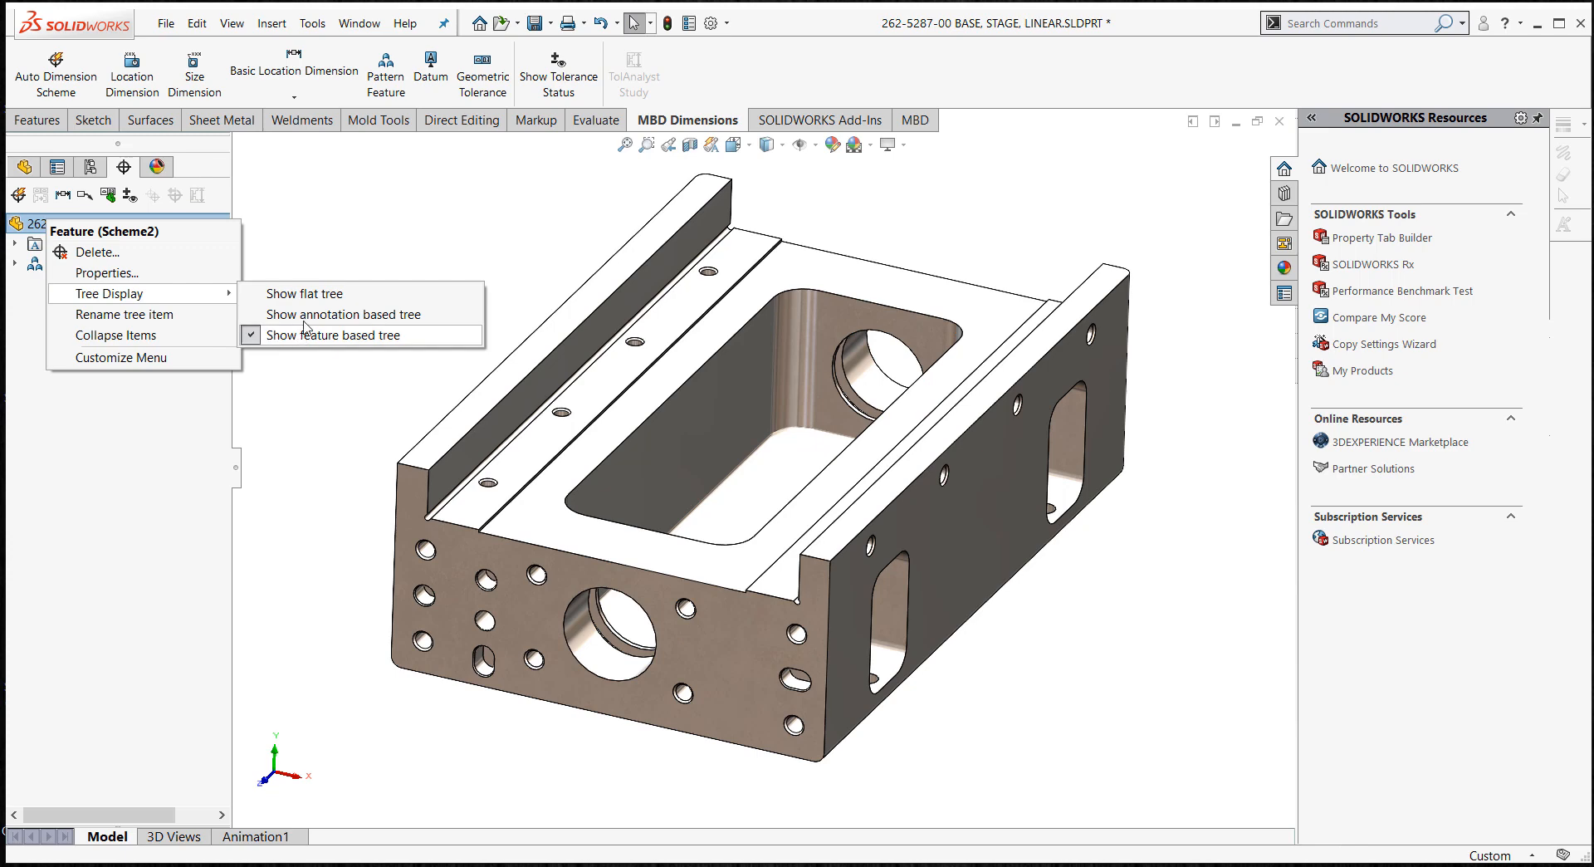
pyautogui.click(325, 208)
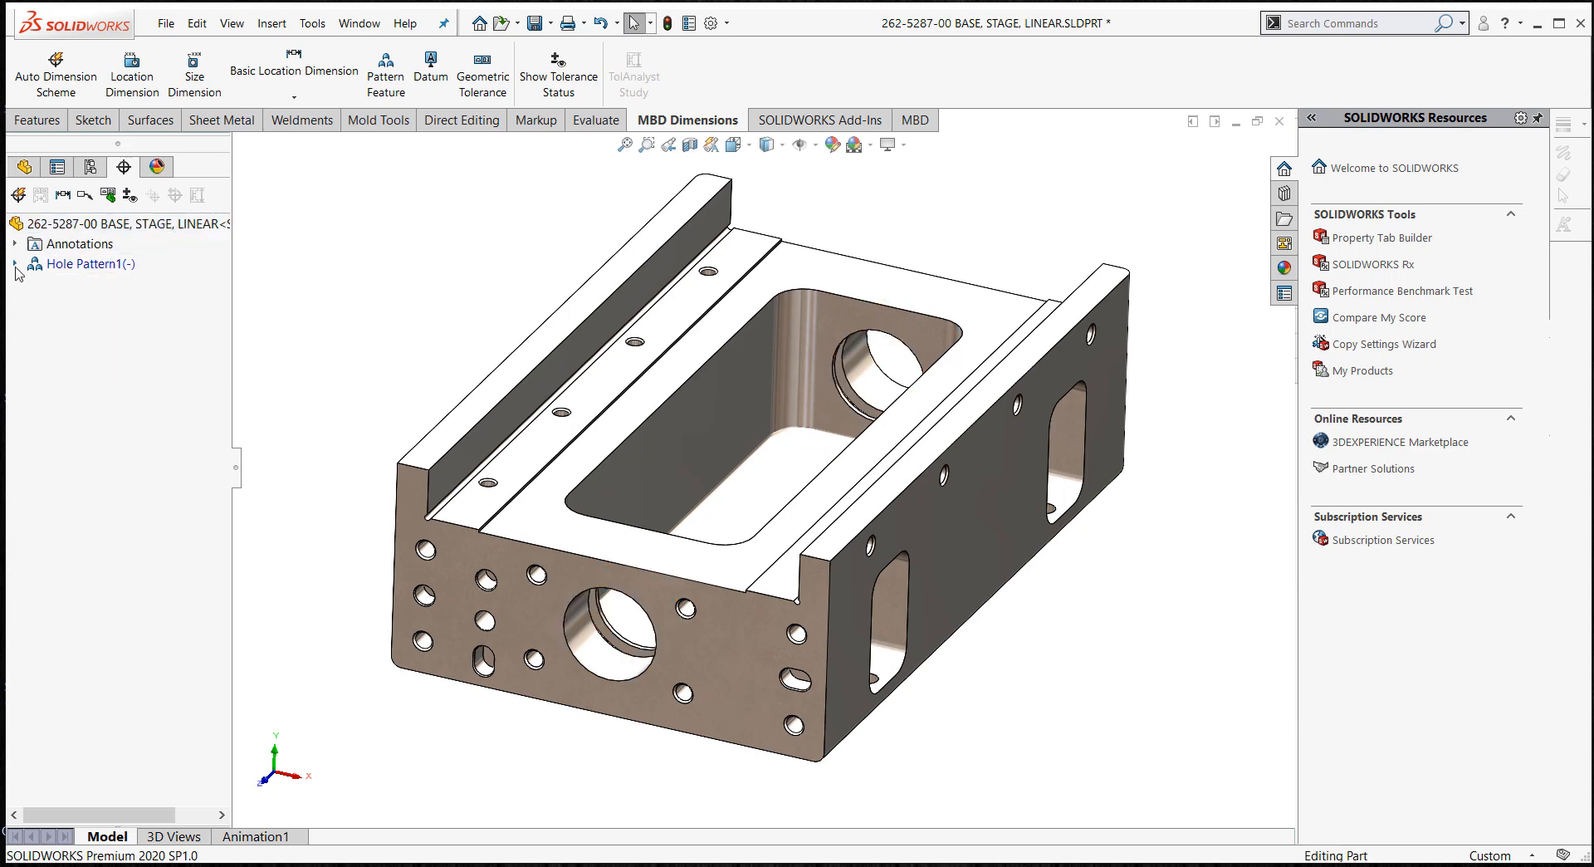
pyautogui.click(15, 264)
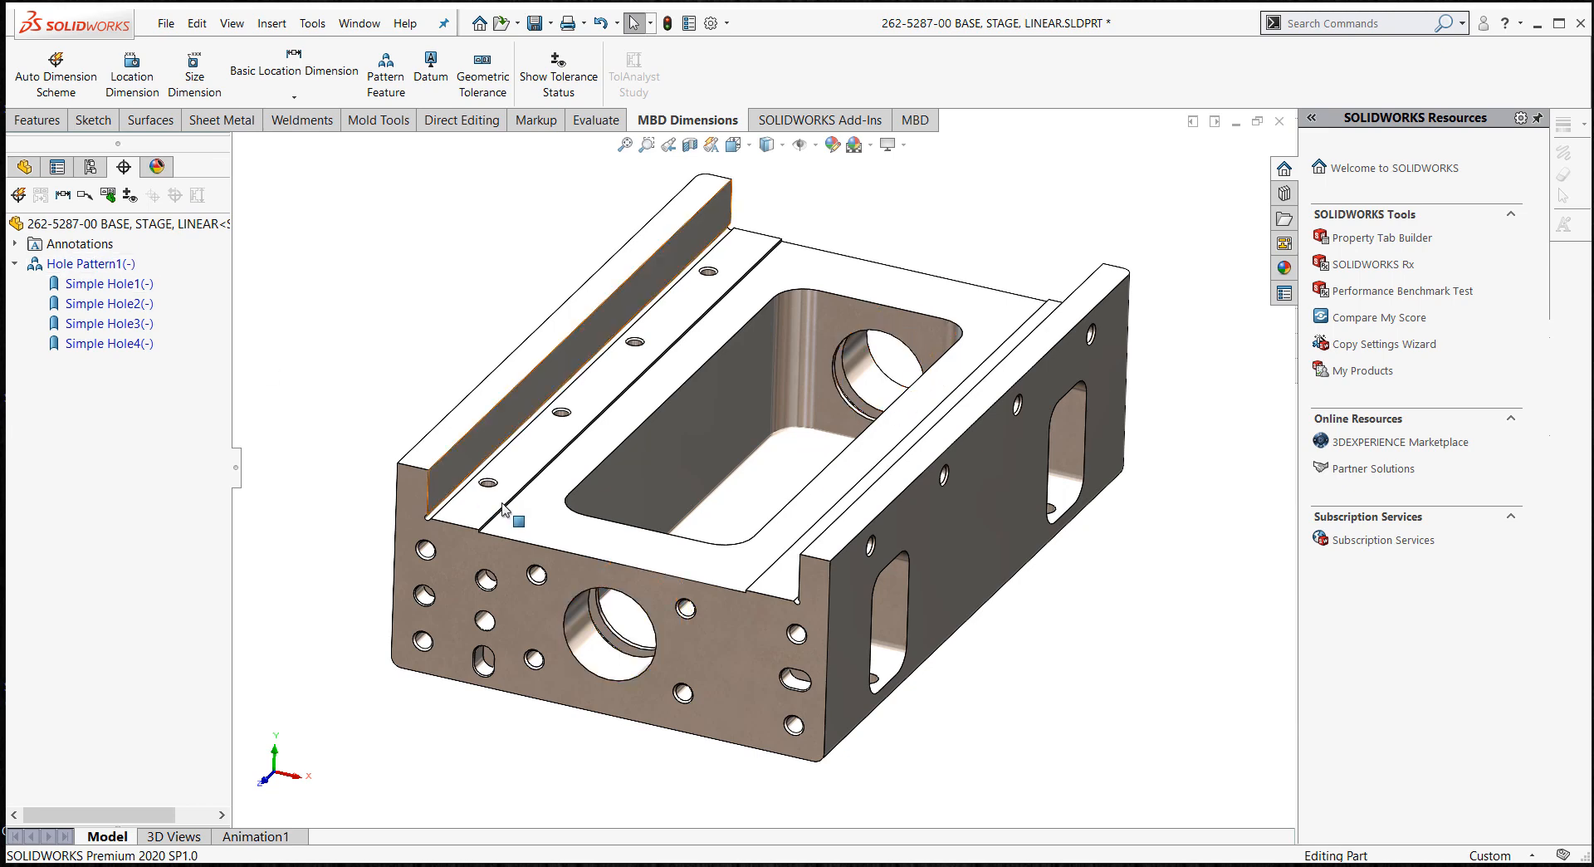
pyautogui.rightClick(95, 272)
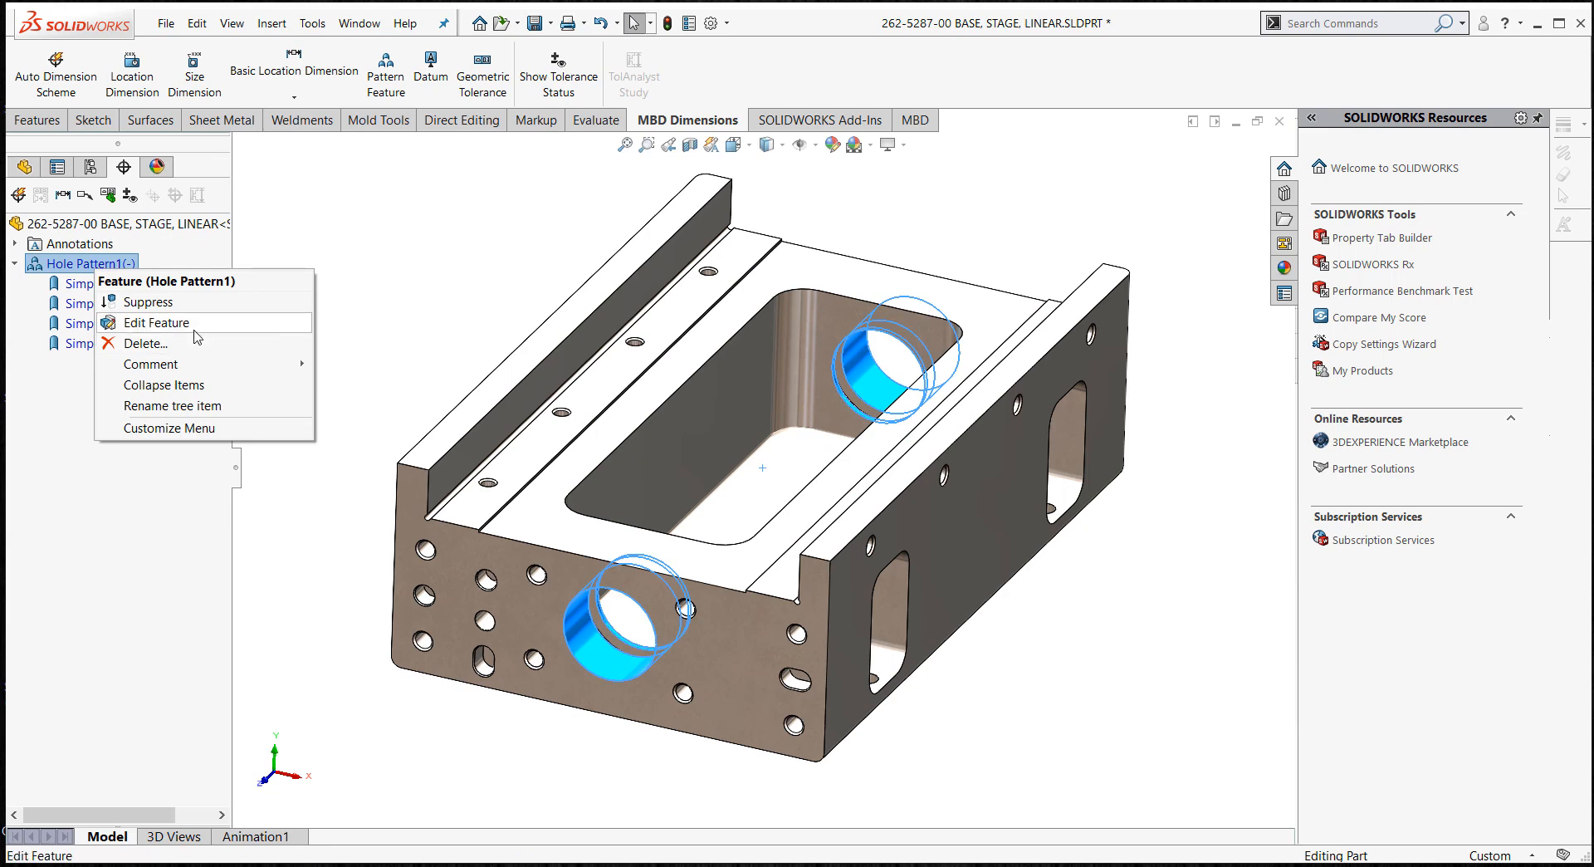
pyautogui.click(402, 211)
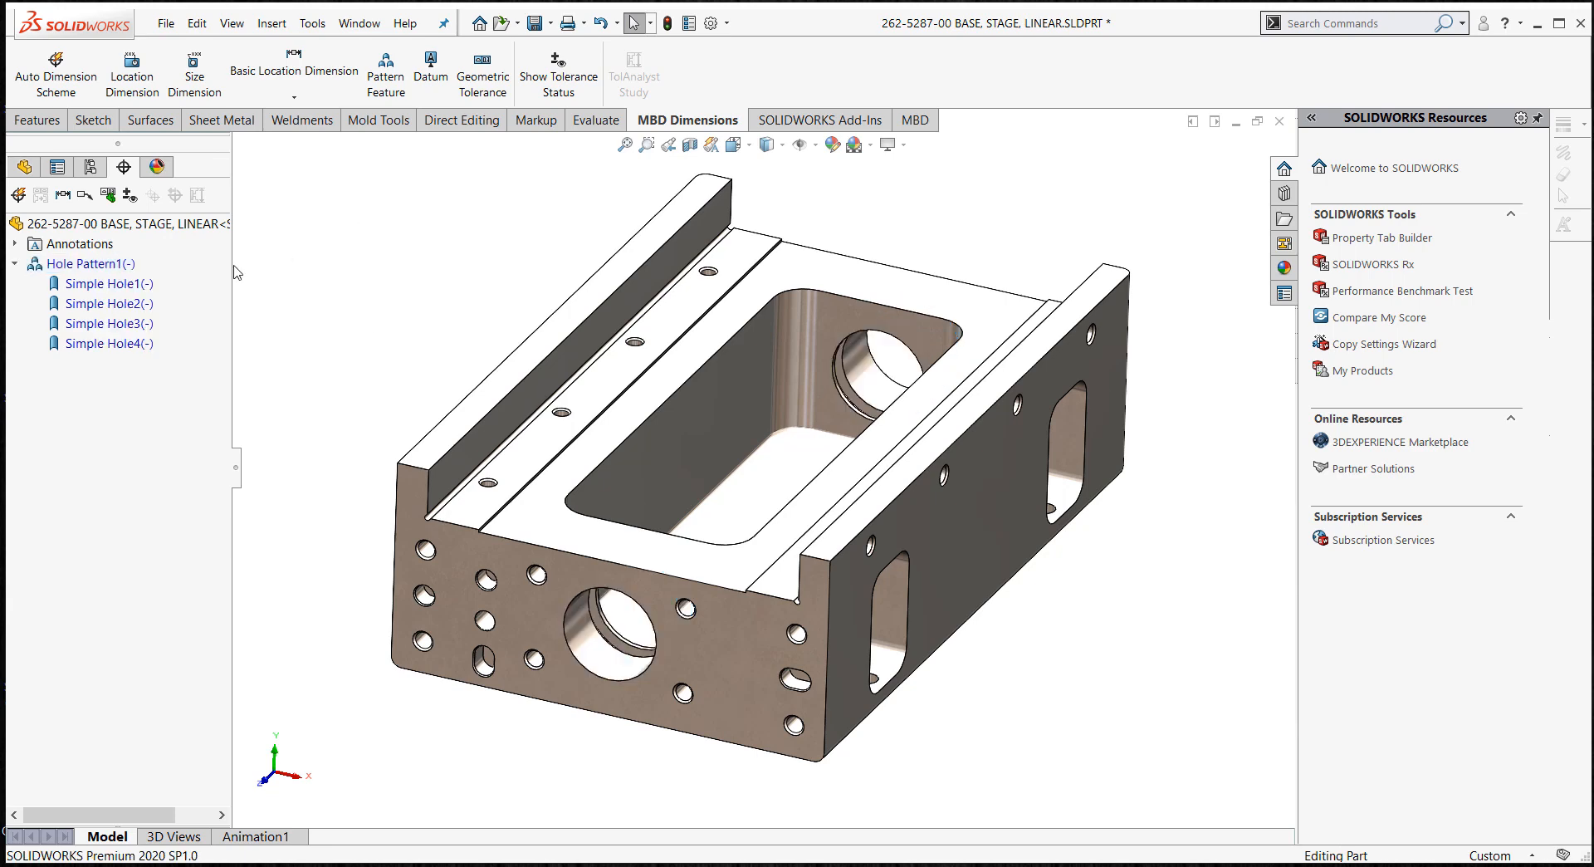
pyautogui.click(15, 264)
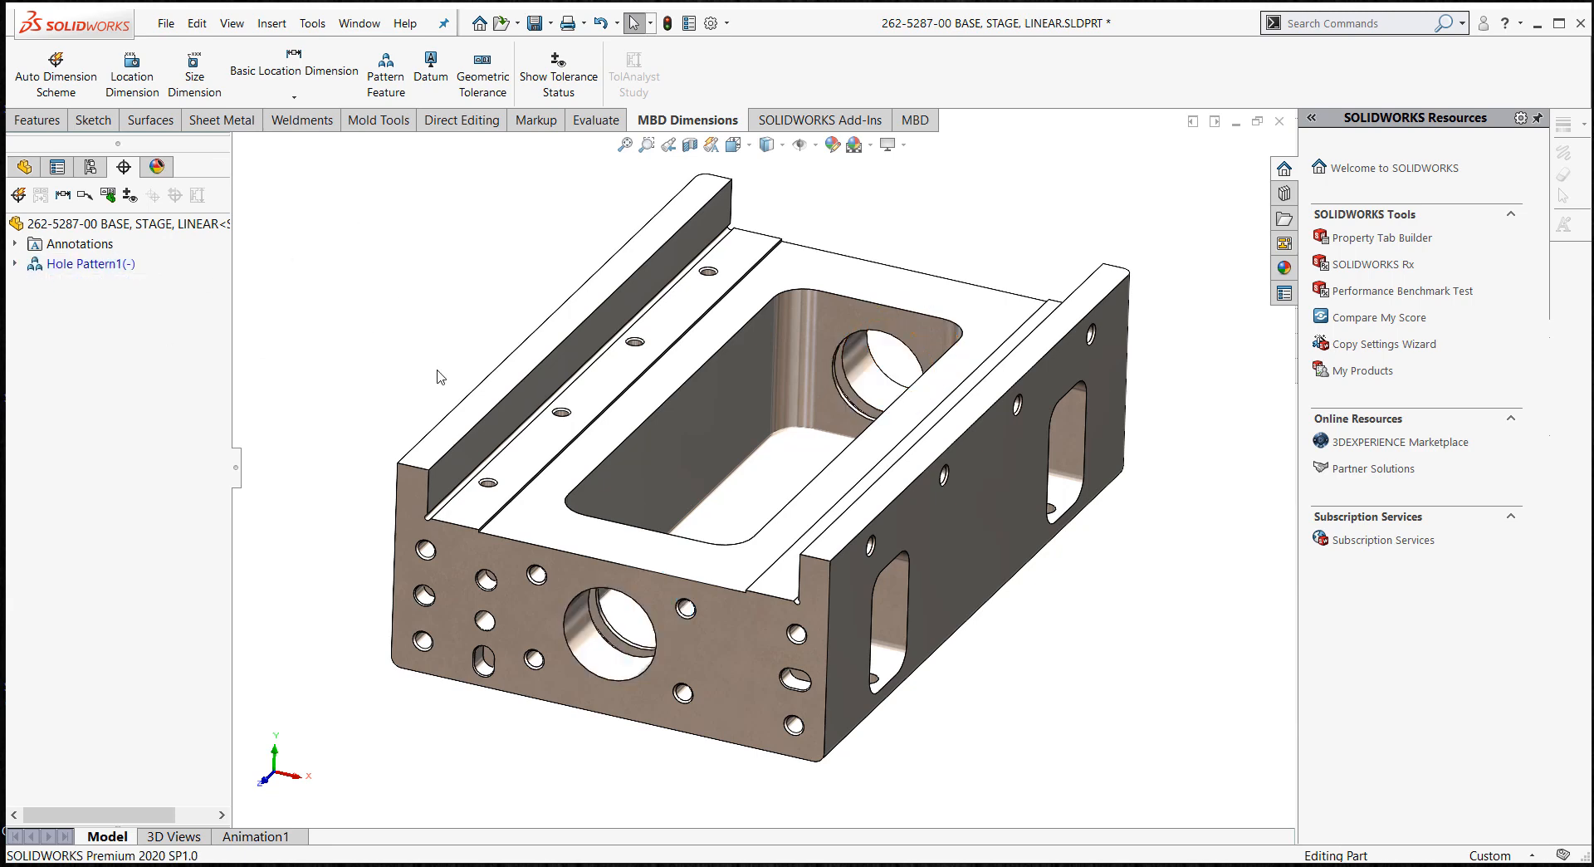
pyautogui.moveTo(442, 377); pyautogui.dragTo(523, 348, button='middle')
pyautogui.moveTo(784, 412); pyautogui.dragTo(719, 423, button='middle')
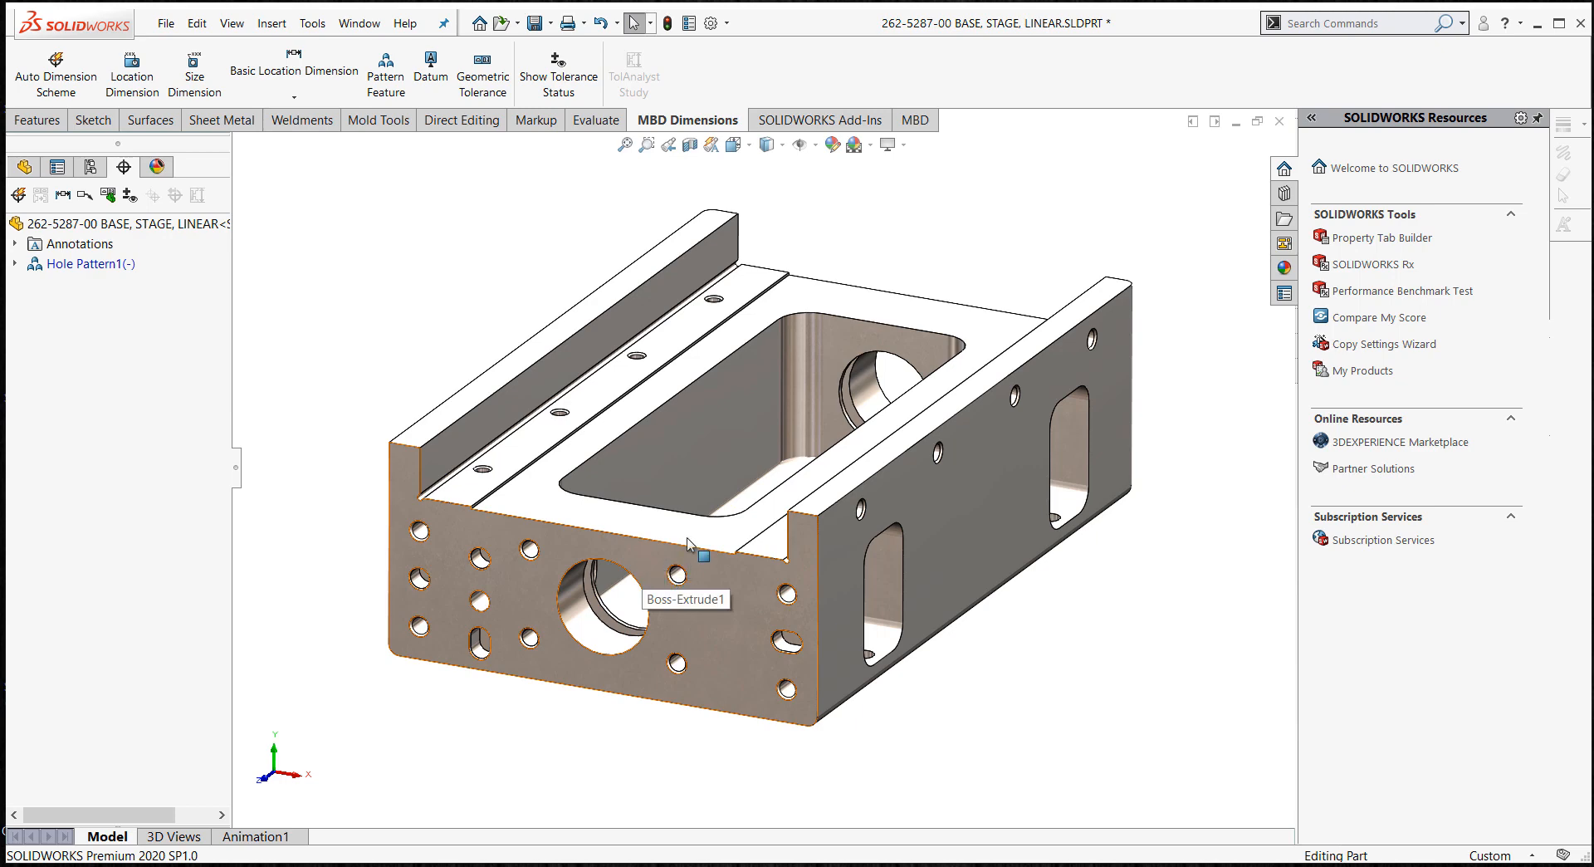
pyautogui.moveTo(695, 546)
pyautogui.mouseDown(button='middle')
pyautogui.moveTo(687, 464)
pyautogui.moveTo(682, 535)
pyautogui.mouseUp(button='middle')
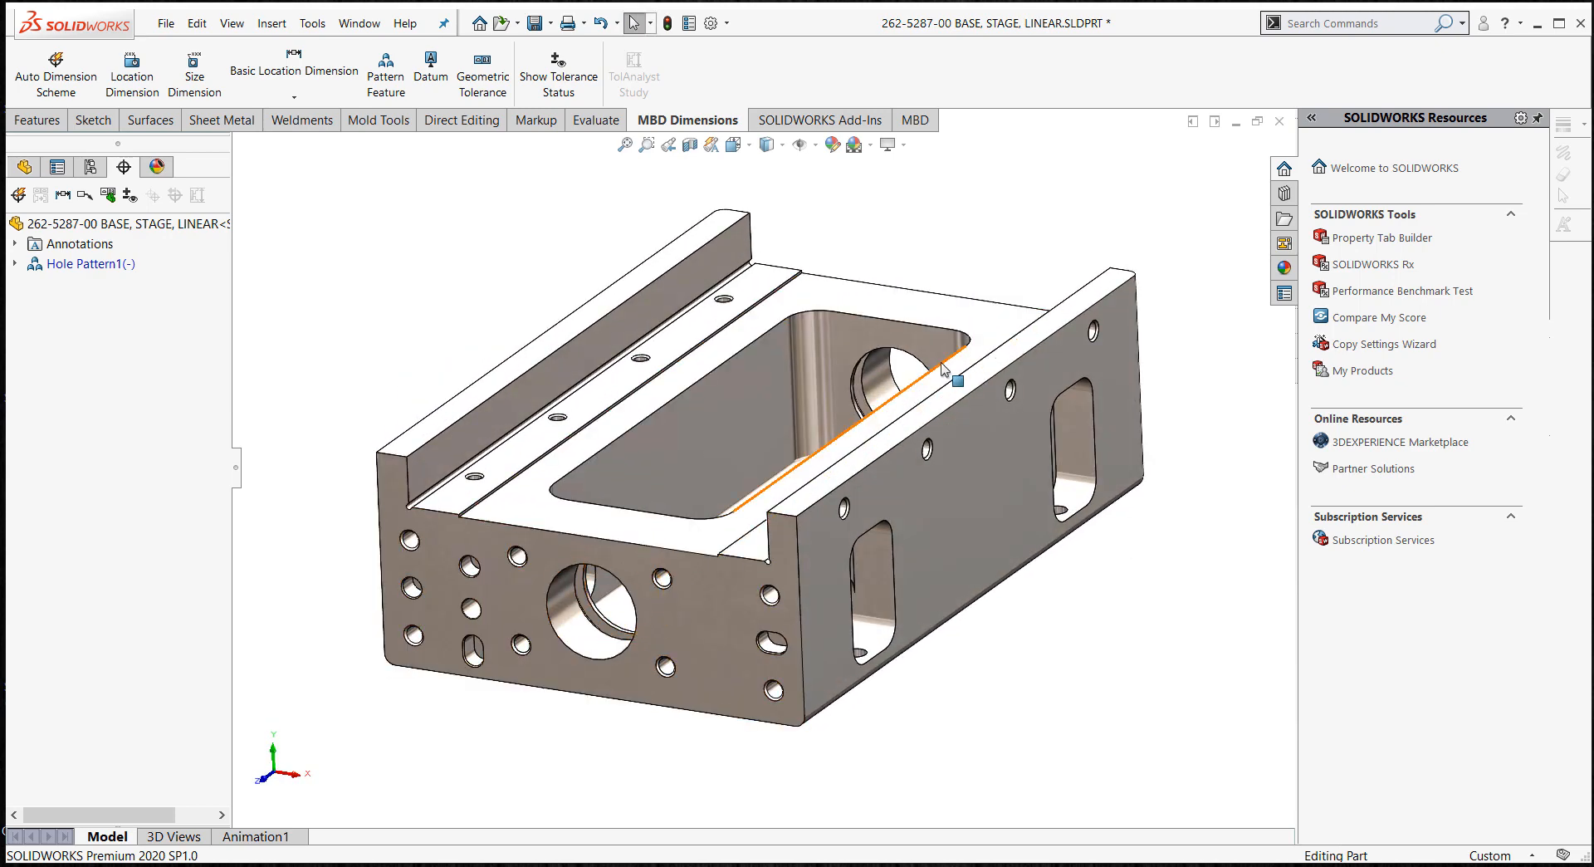
pyautogui.moveTo(475, 333)
pyautogui.mouseDown(button='middle')
pyautogui.moveTo(504, 310)
pyautogui.moveTo(483, 342)
pyautogui.mouseUp(button='middle')
pyautogui.moveTo(813, 447); pyautogui.dragTo(811, 420, button='middle')
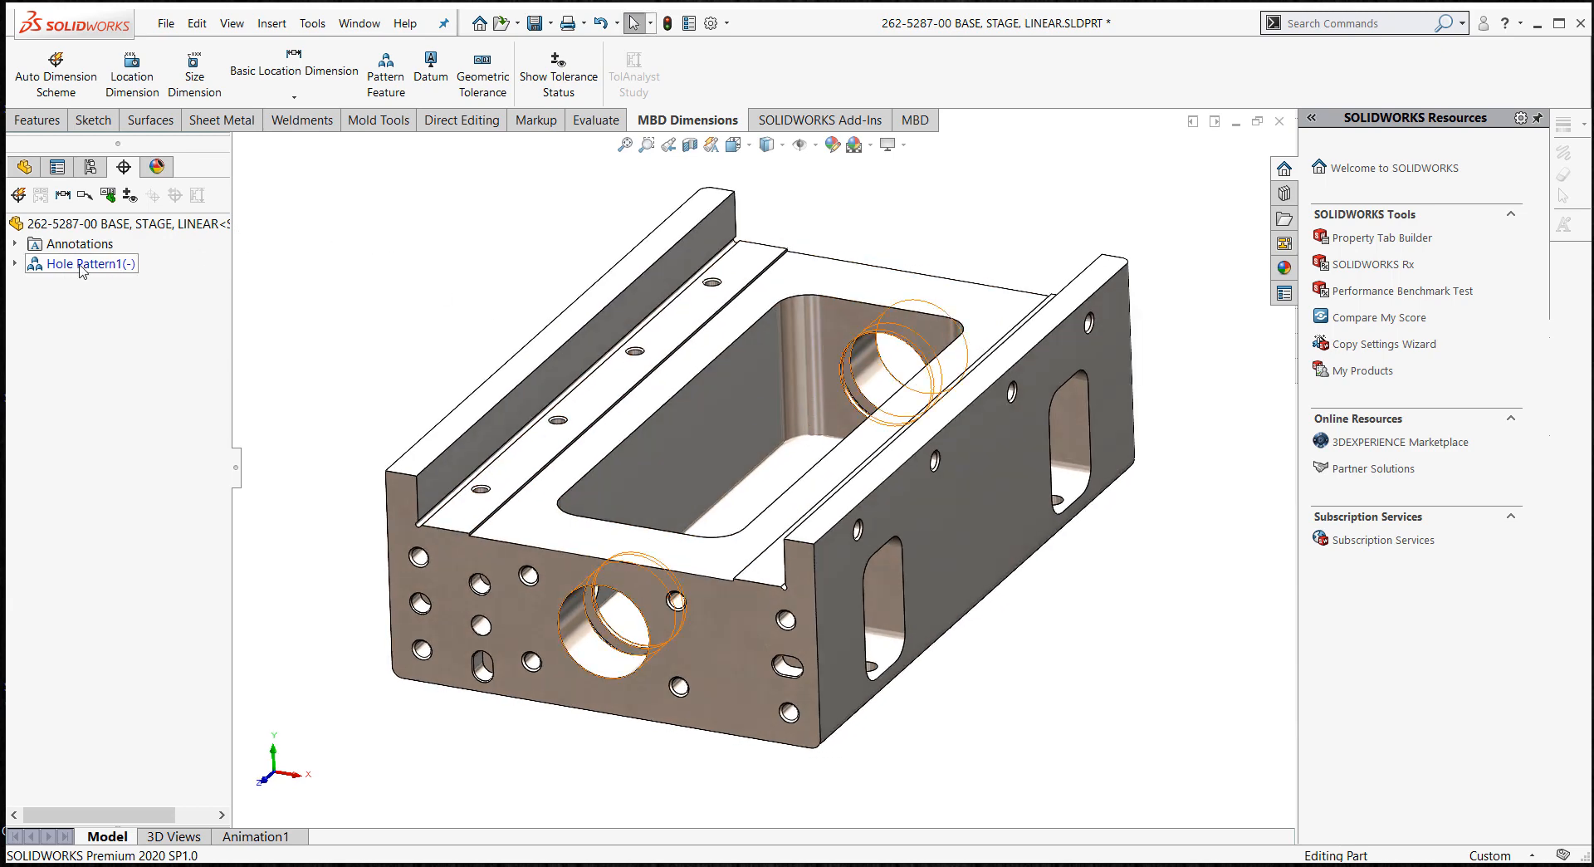
# - Start an Auto Dimension Scheme and set its tolerance type to Geometric
pyautogui.click(17, 196)
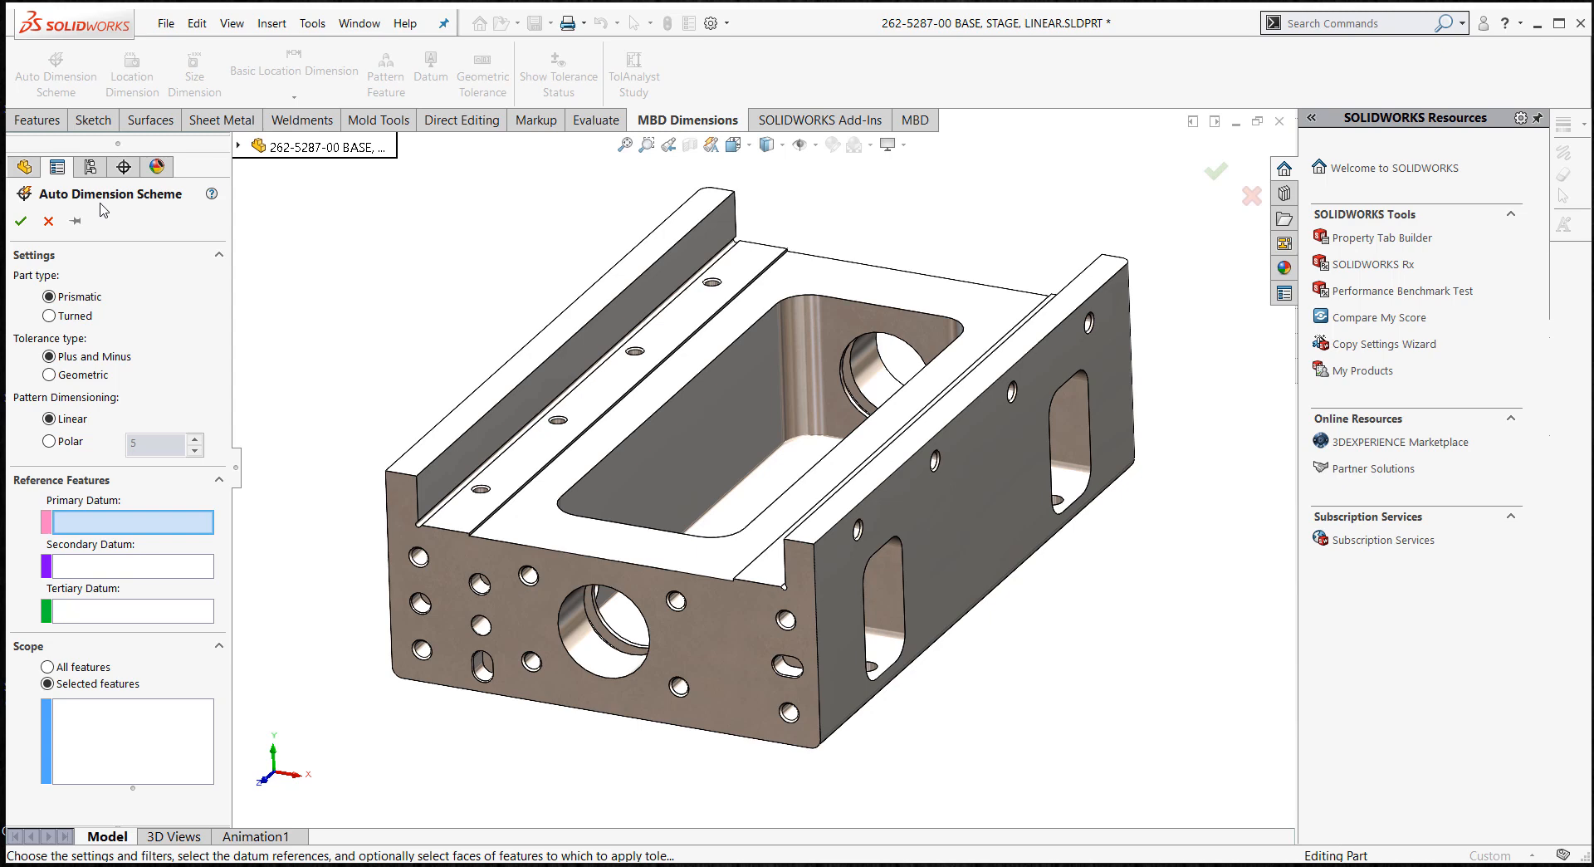
pyautogui.moveTo(551, 377); pyautogui.dragTo(544, 358, button='middle')
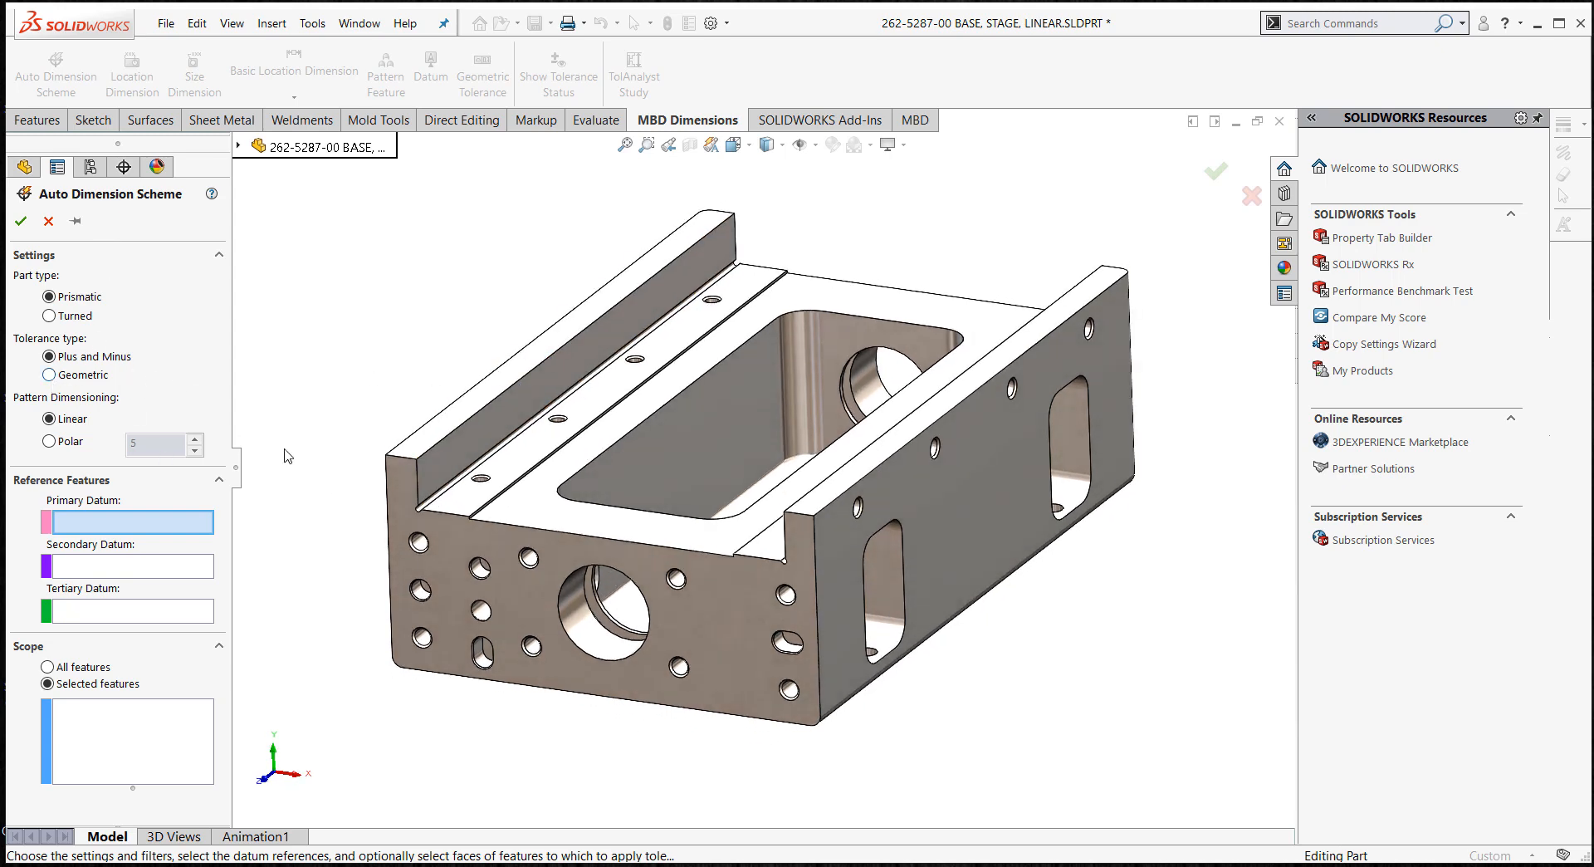
pyautogui.click(49, 375)
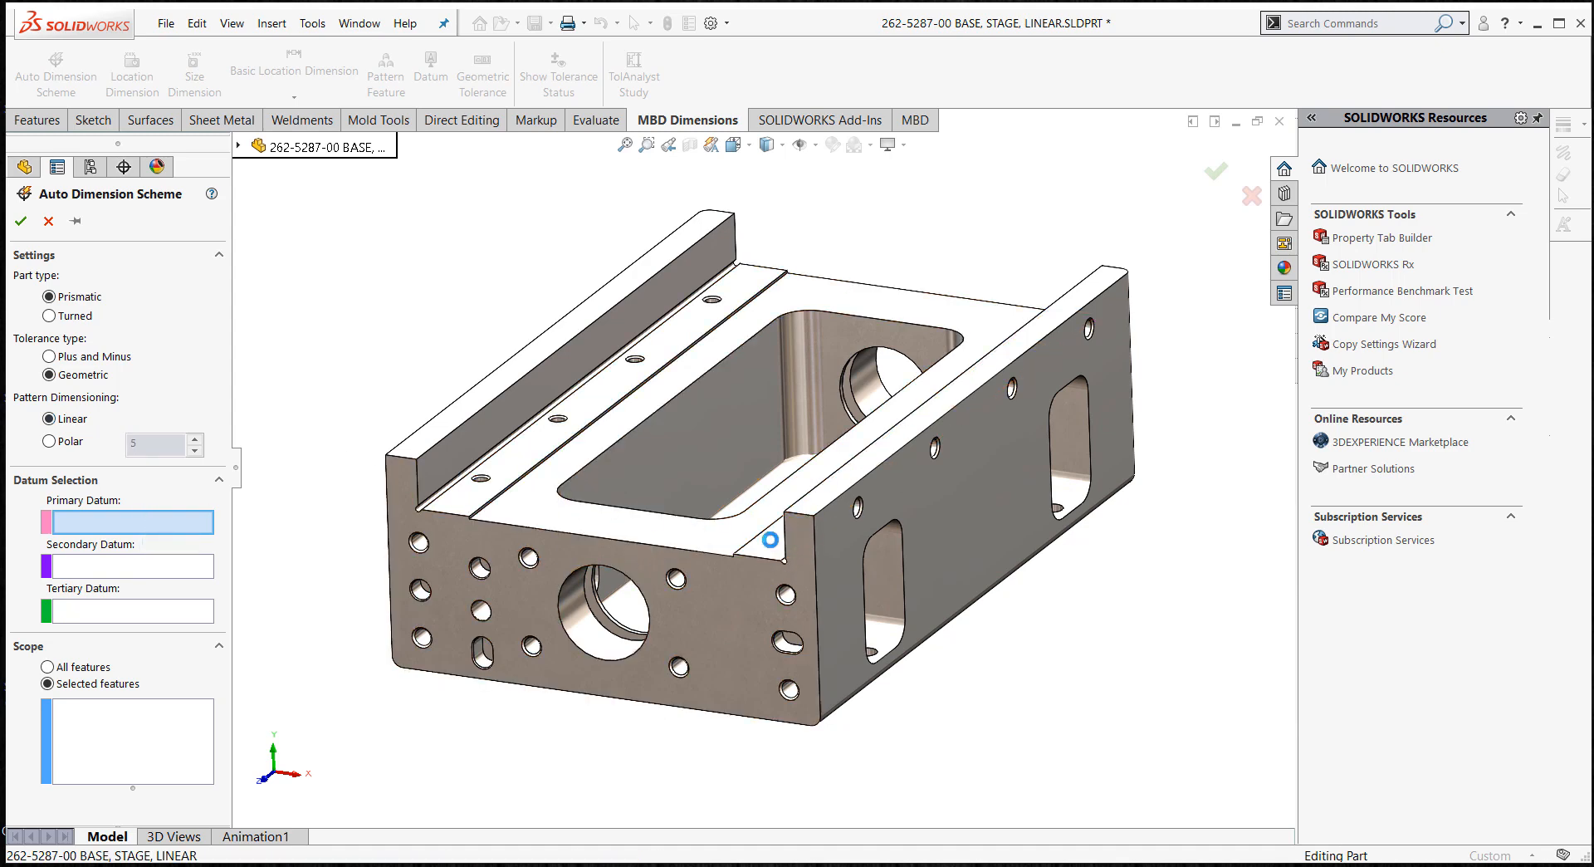
# - Define the primary datum as a compound plane of the two strips with holes beside the rails, and accept it
pyautogui.click(771, 547)
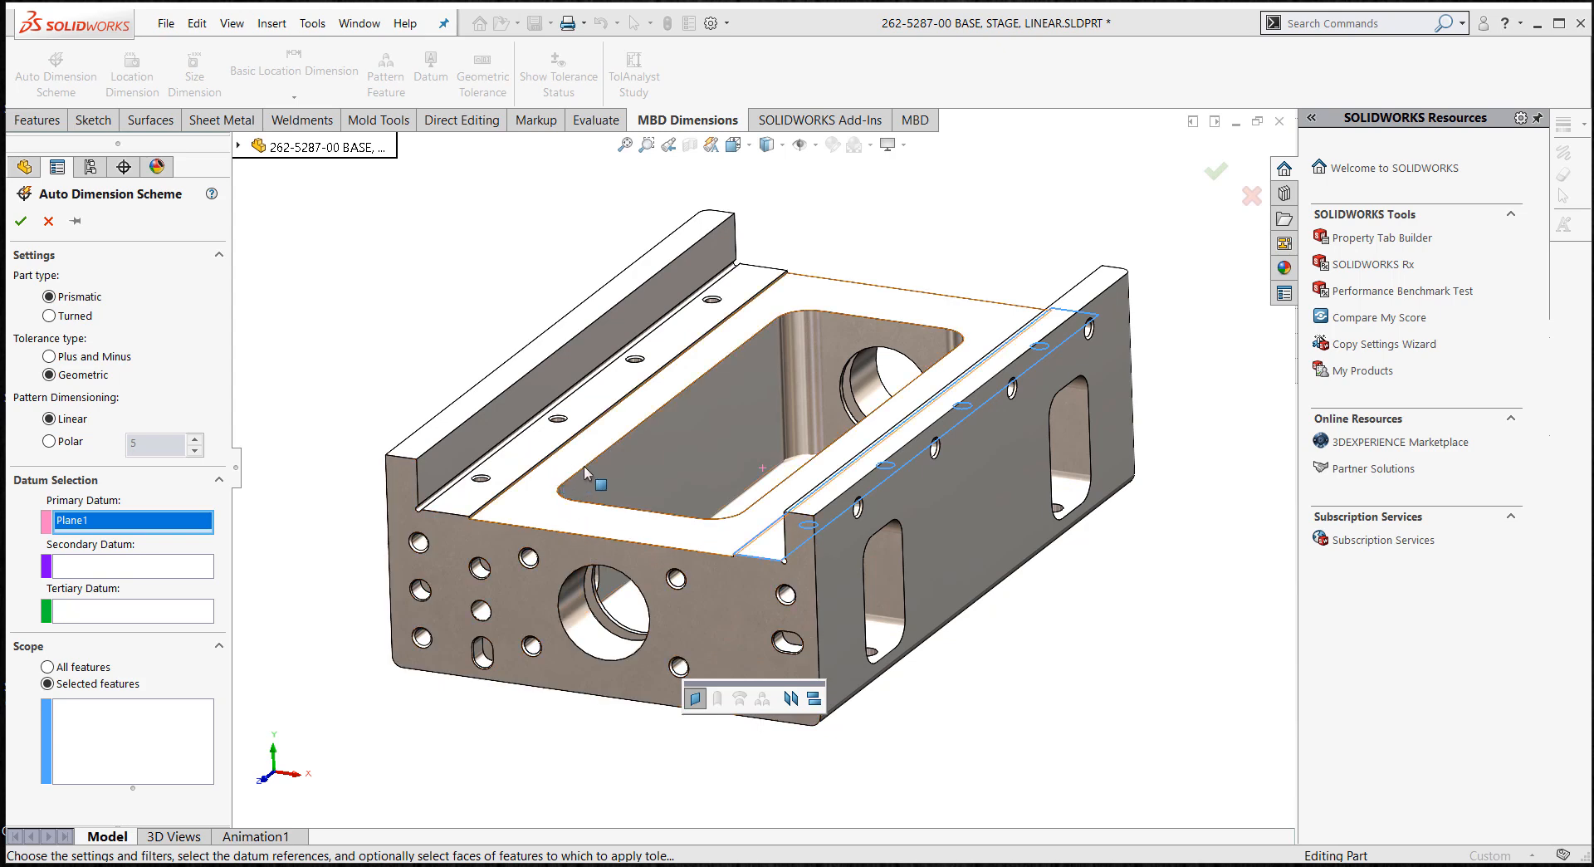
pyautogui.moveTo(605, 462)
pyautogui.mouseDown(button='middle')
pyautogui.moveTo(635, 459)
pyautogui.moveTo(619, 466)
pyautogui.mouseUp(button='middle')
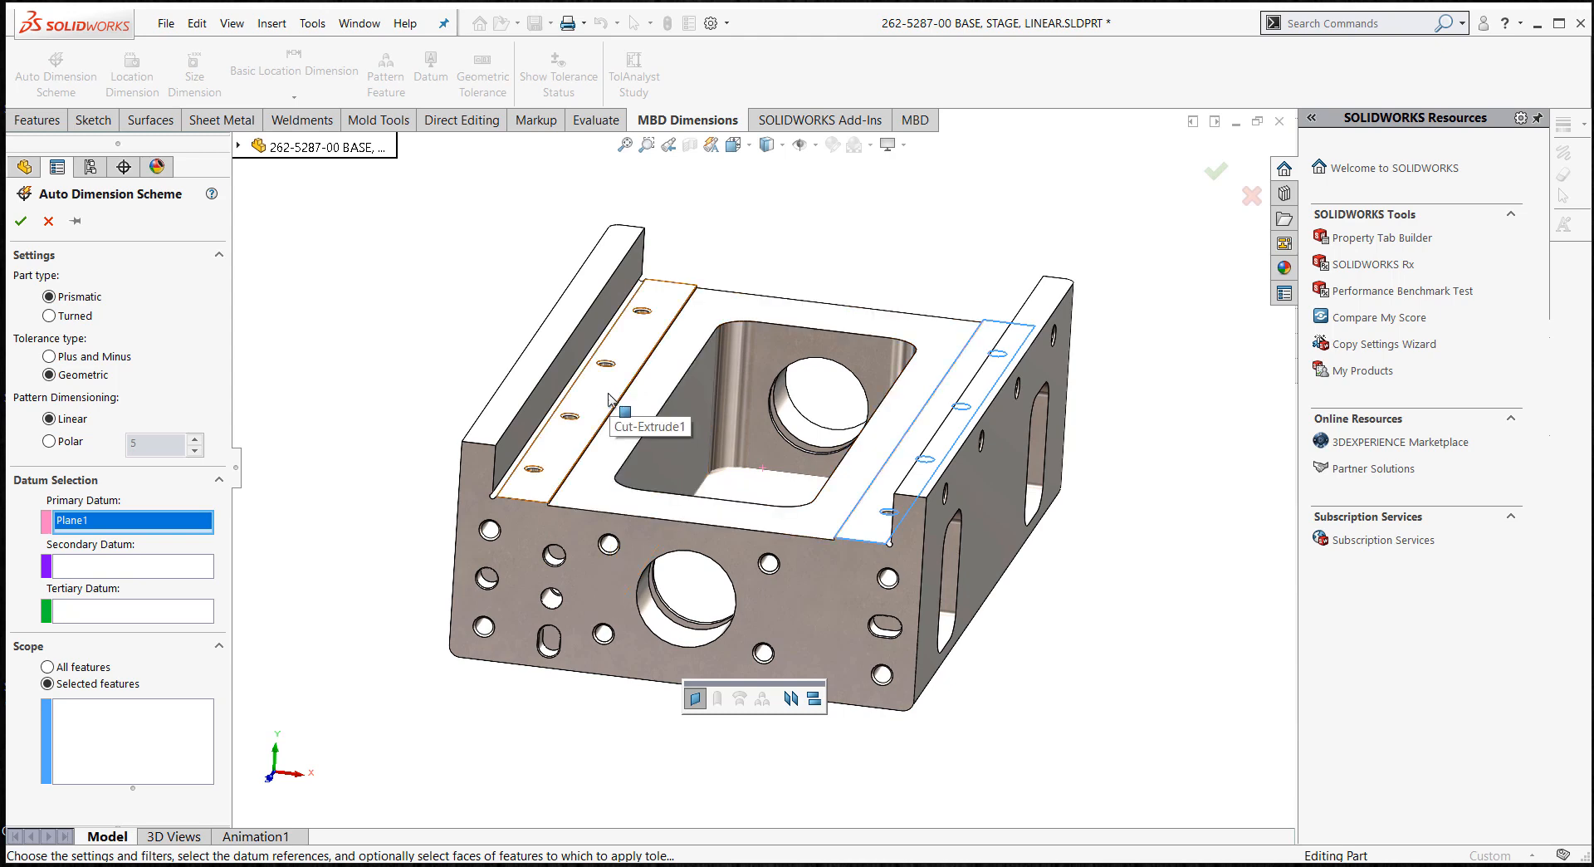
pyautogui.click(814, 700)
pyautogui.click(603, 403)
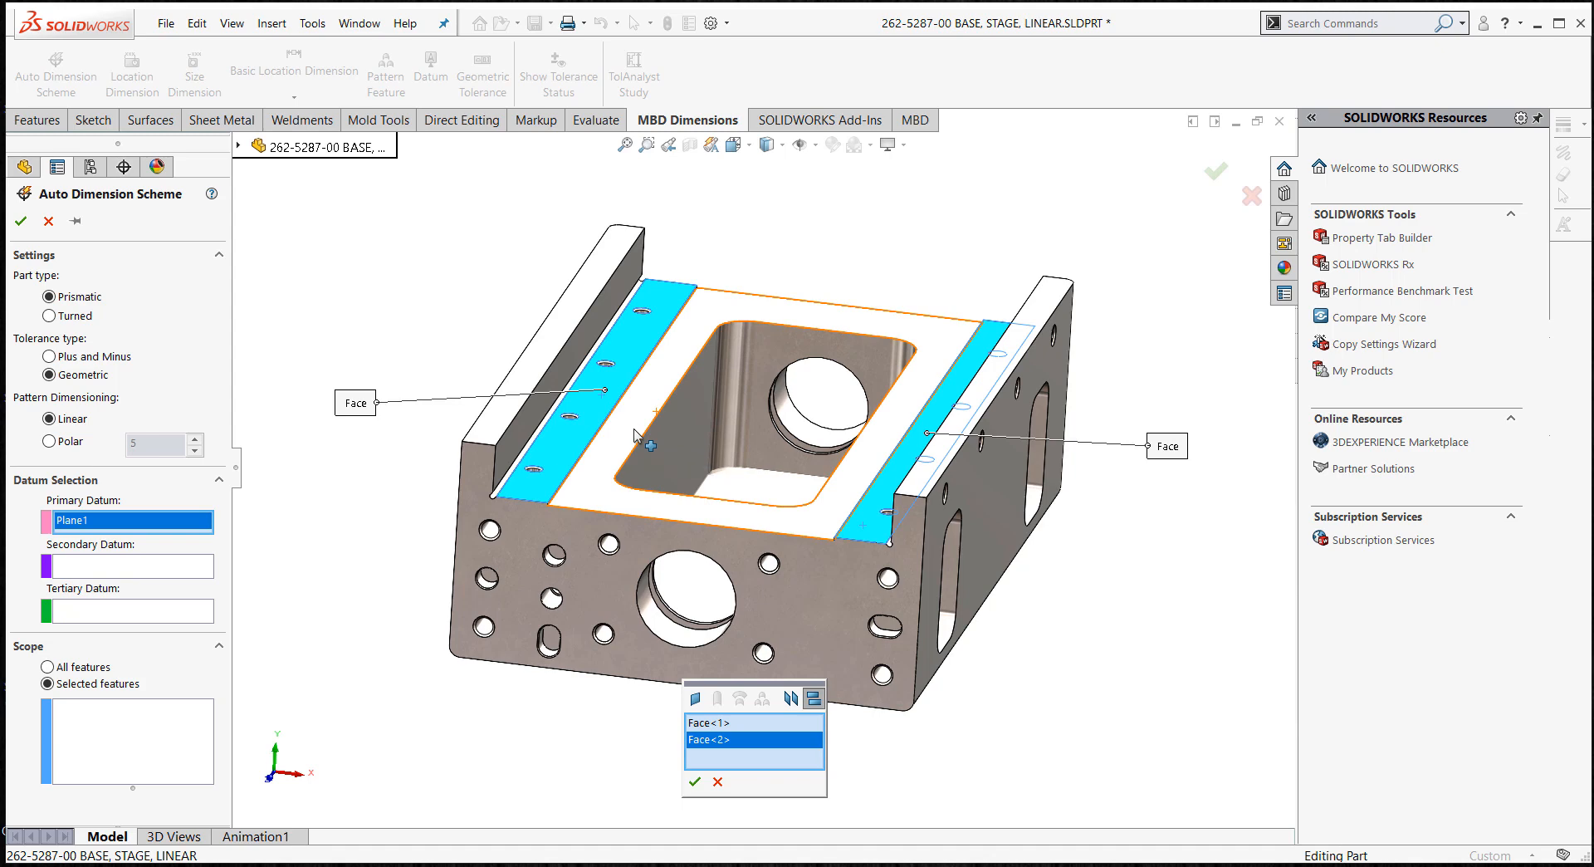
pyautogui.click(695, 783)
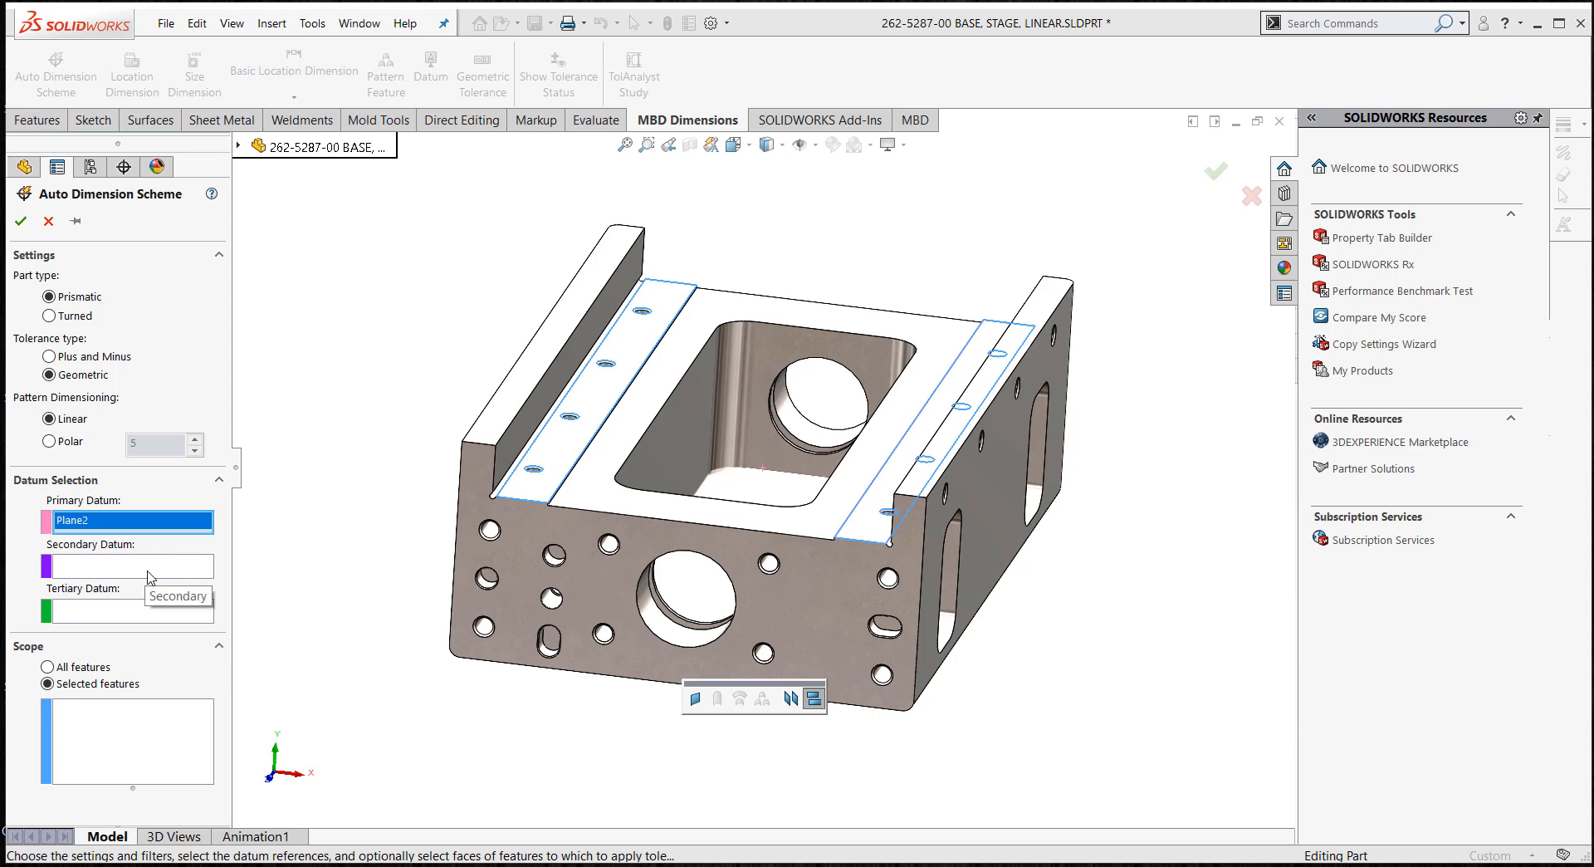
pyautogui.rightClick(444, 368)
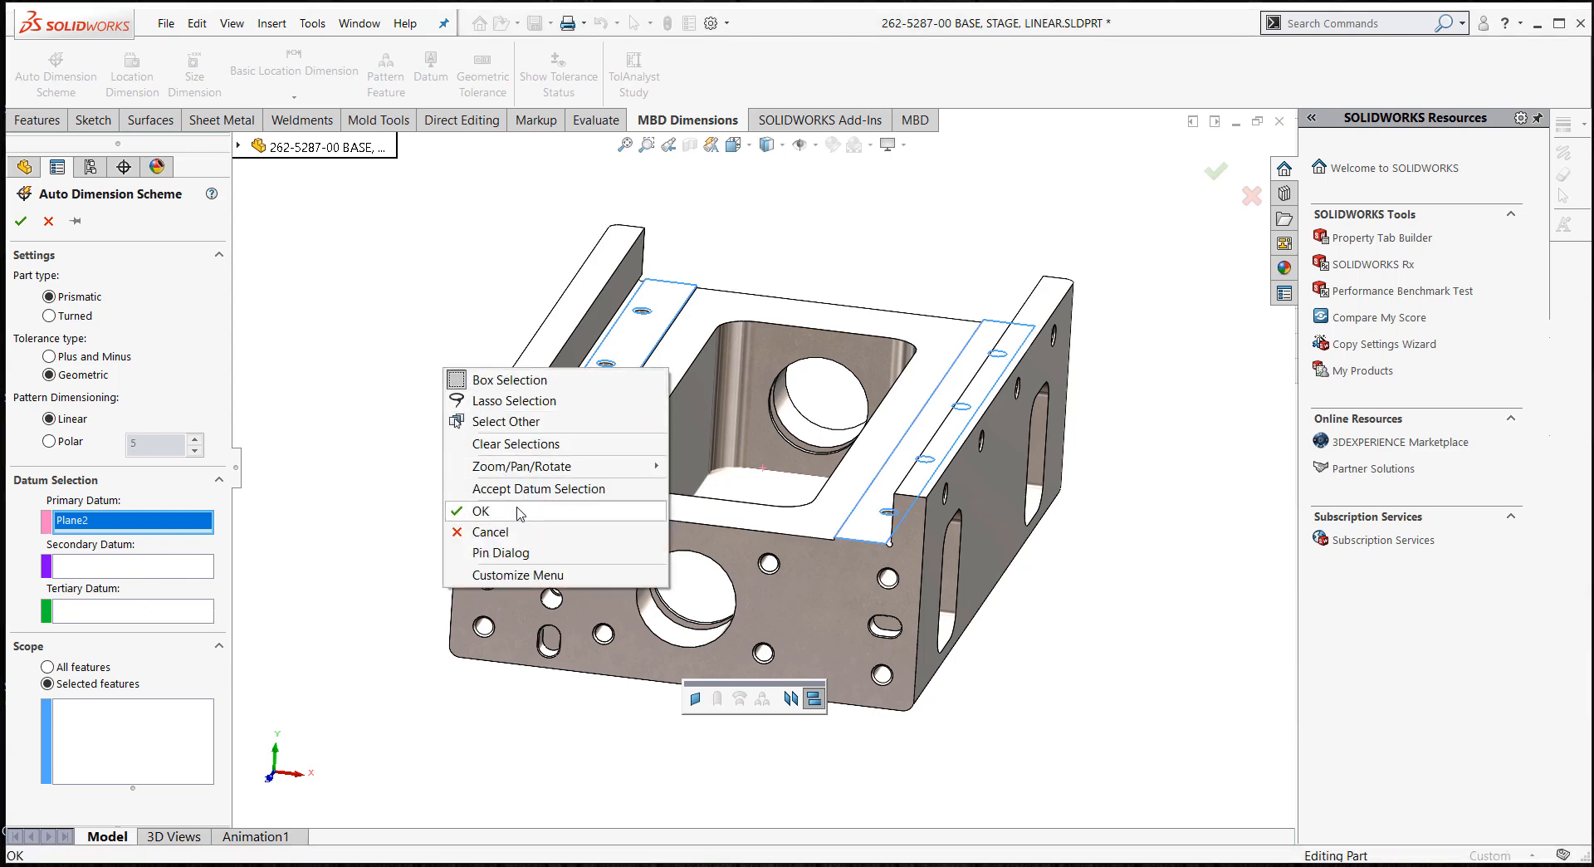
pyautogui.click(537, 490)
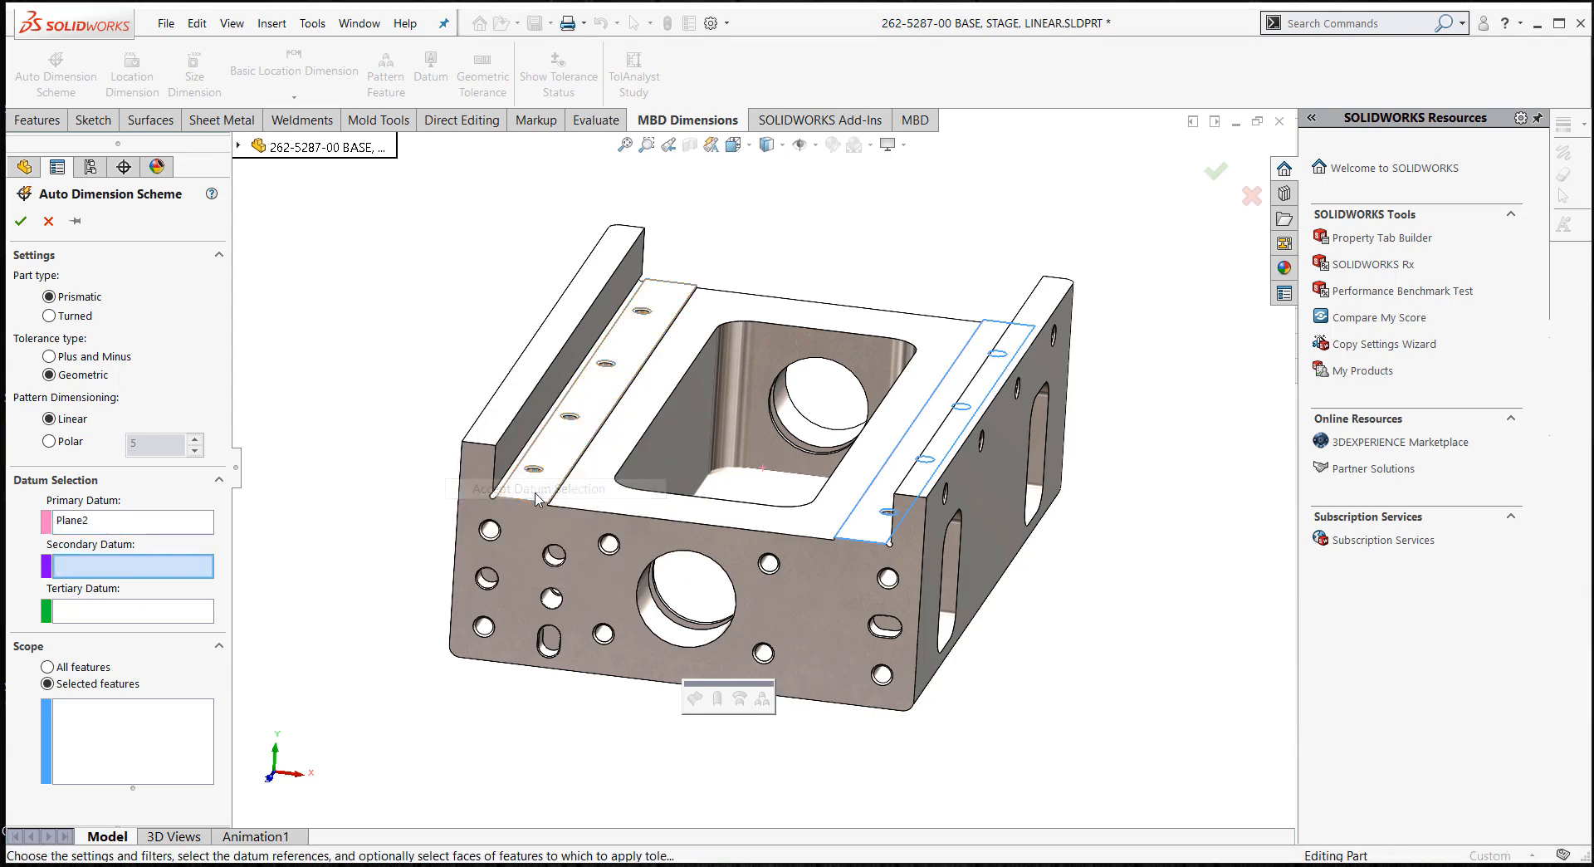
# - Set the inner face of the rail opposite the windowed wall as secondary datum and the near end face as tertiary datum, accepting both
pyautogui.moveTo(551, 456); pyautogui.dragTo(527, 429, button='middle')
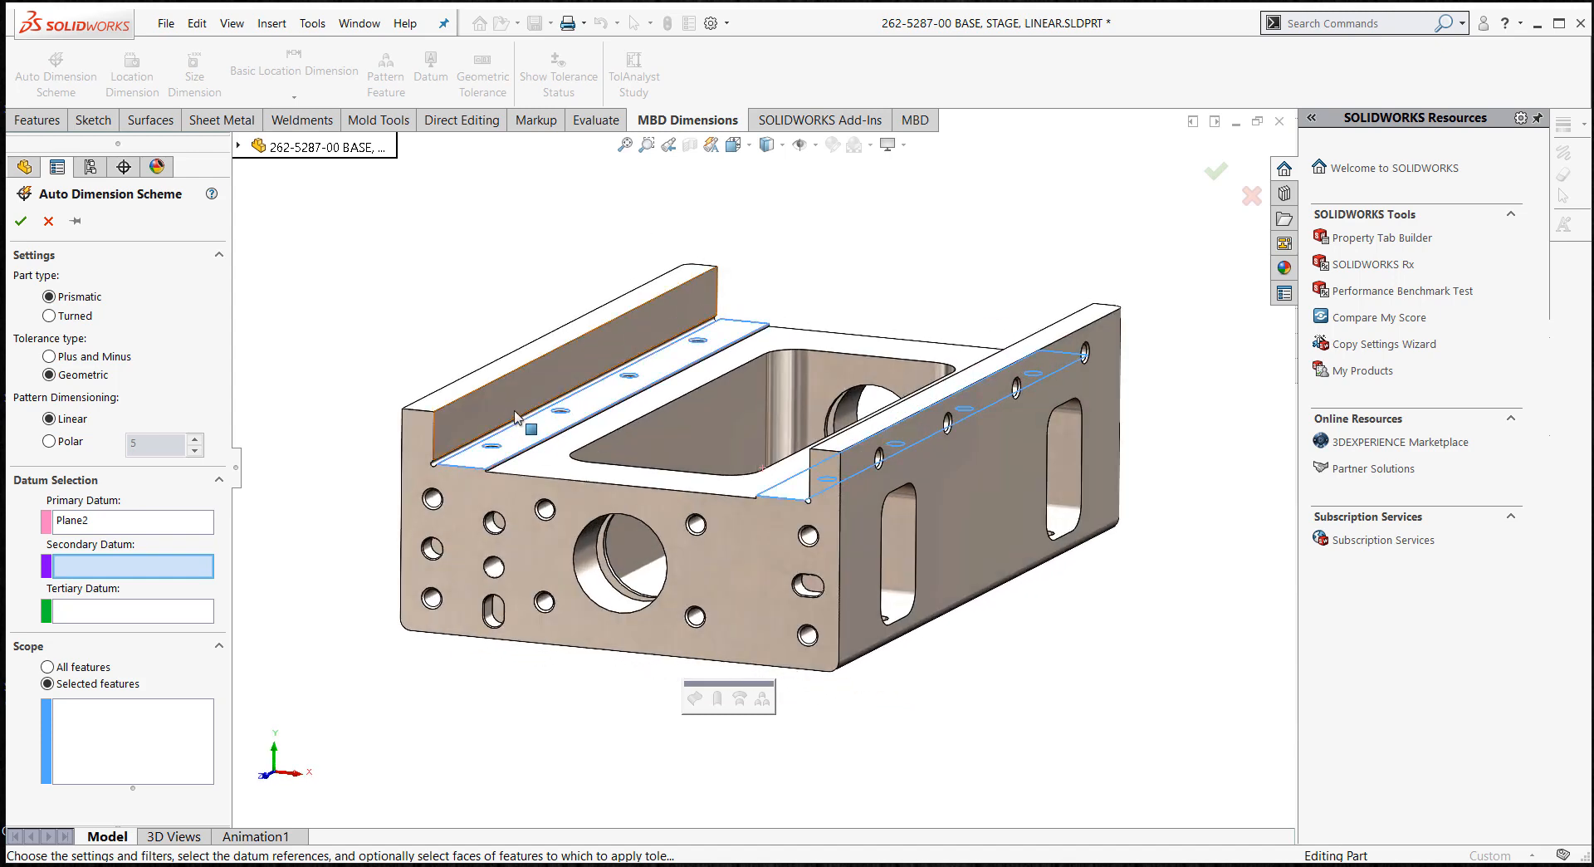
pyautogui.click(508, 395)
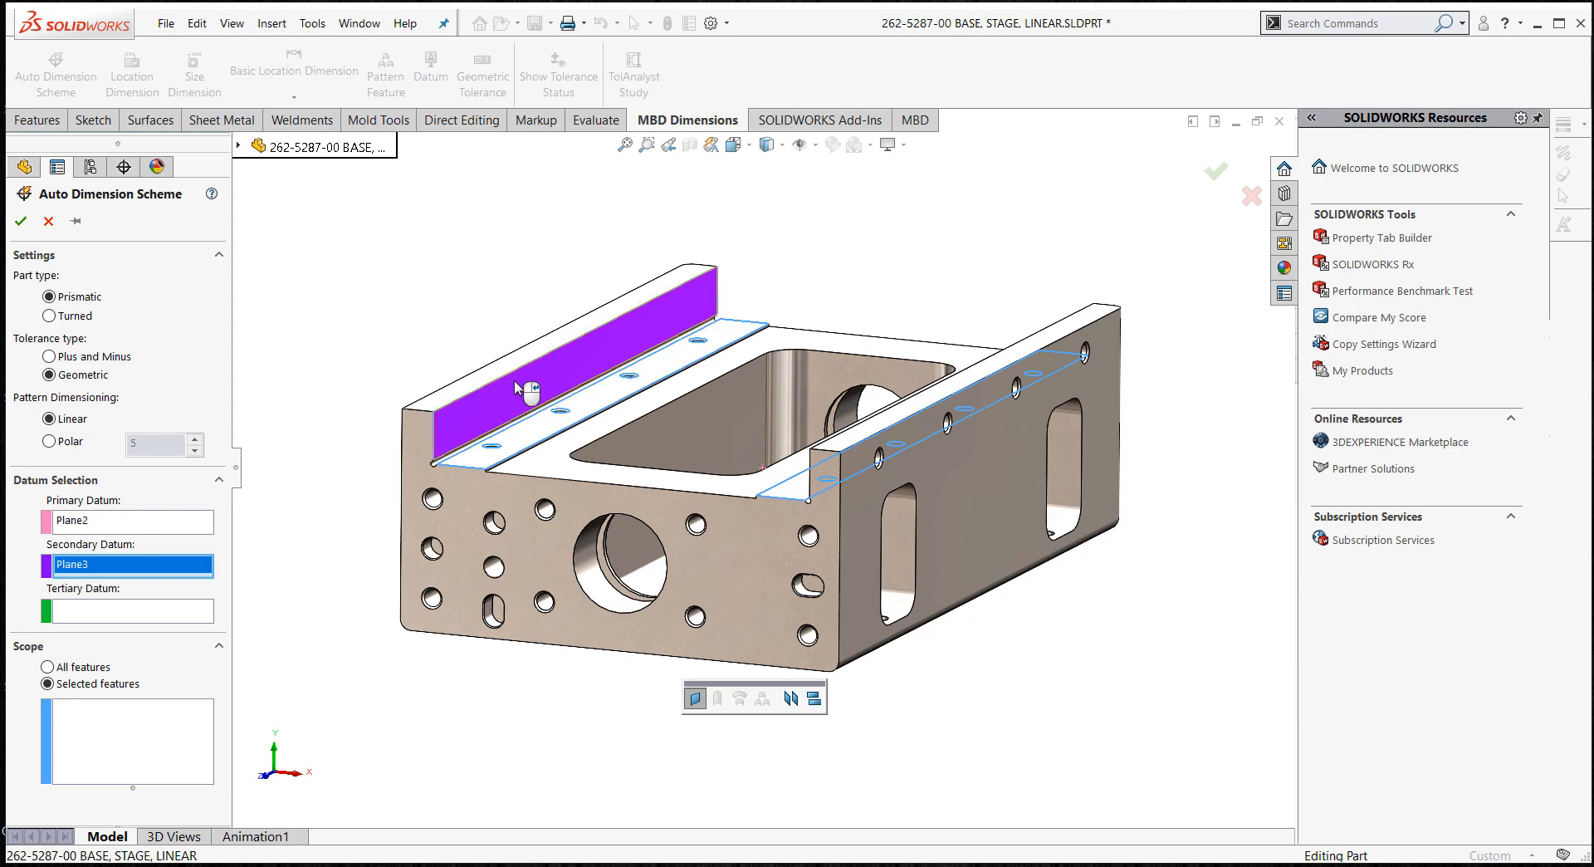
pyautogui.rightClick(526, 296)
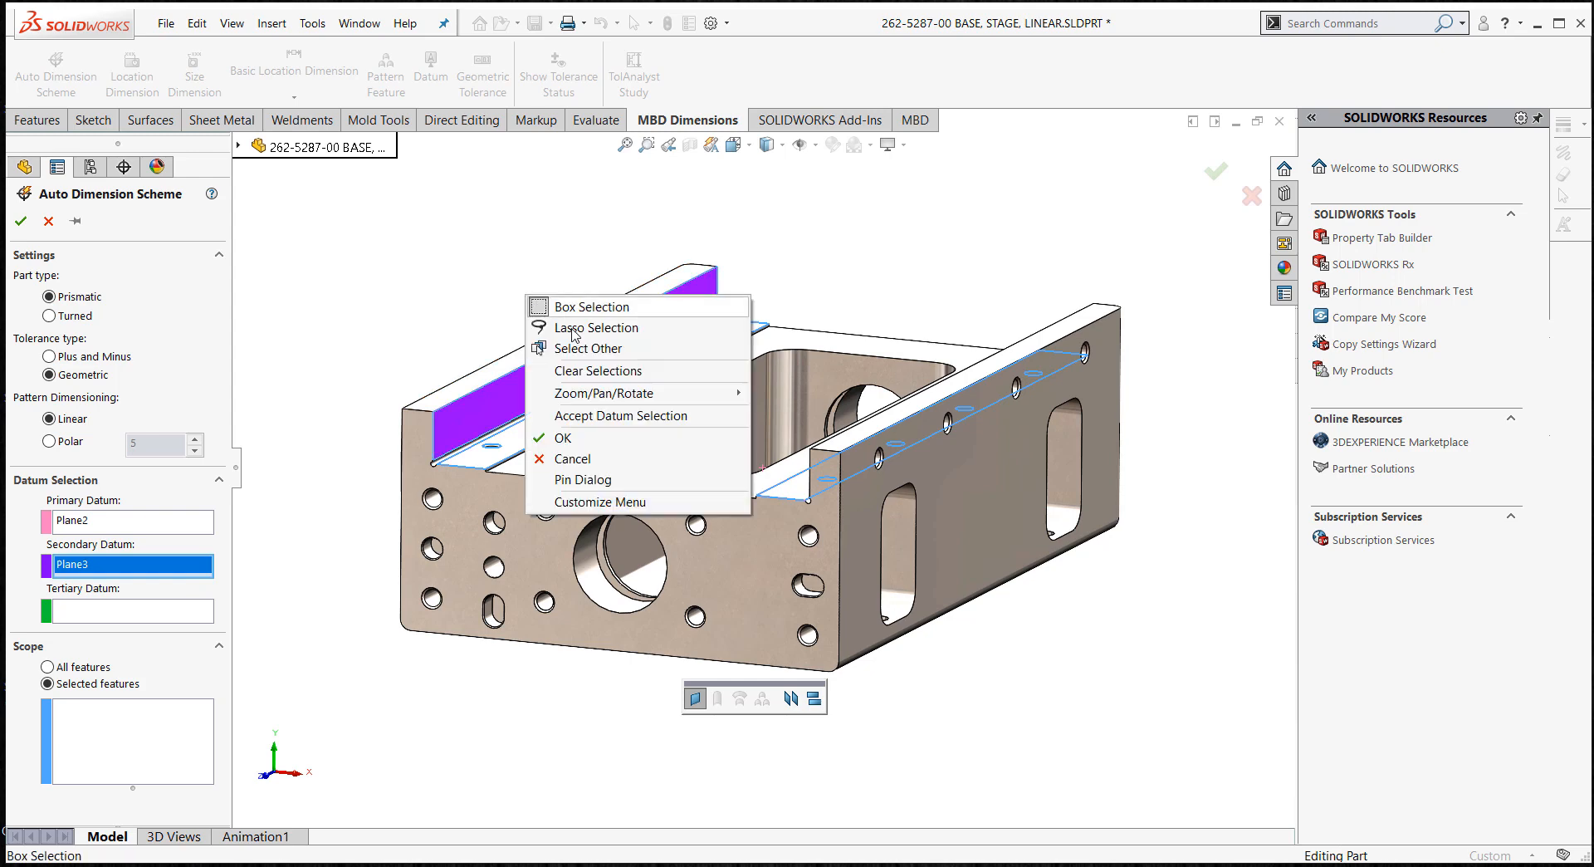
pyautogui.click(635, 416)
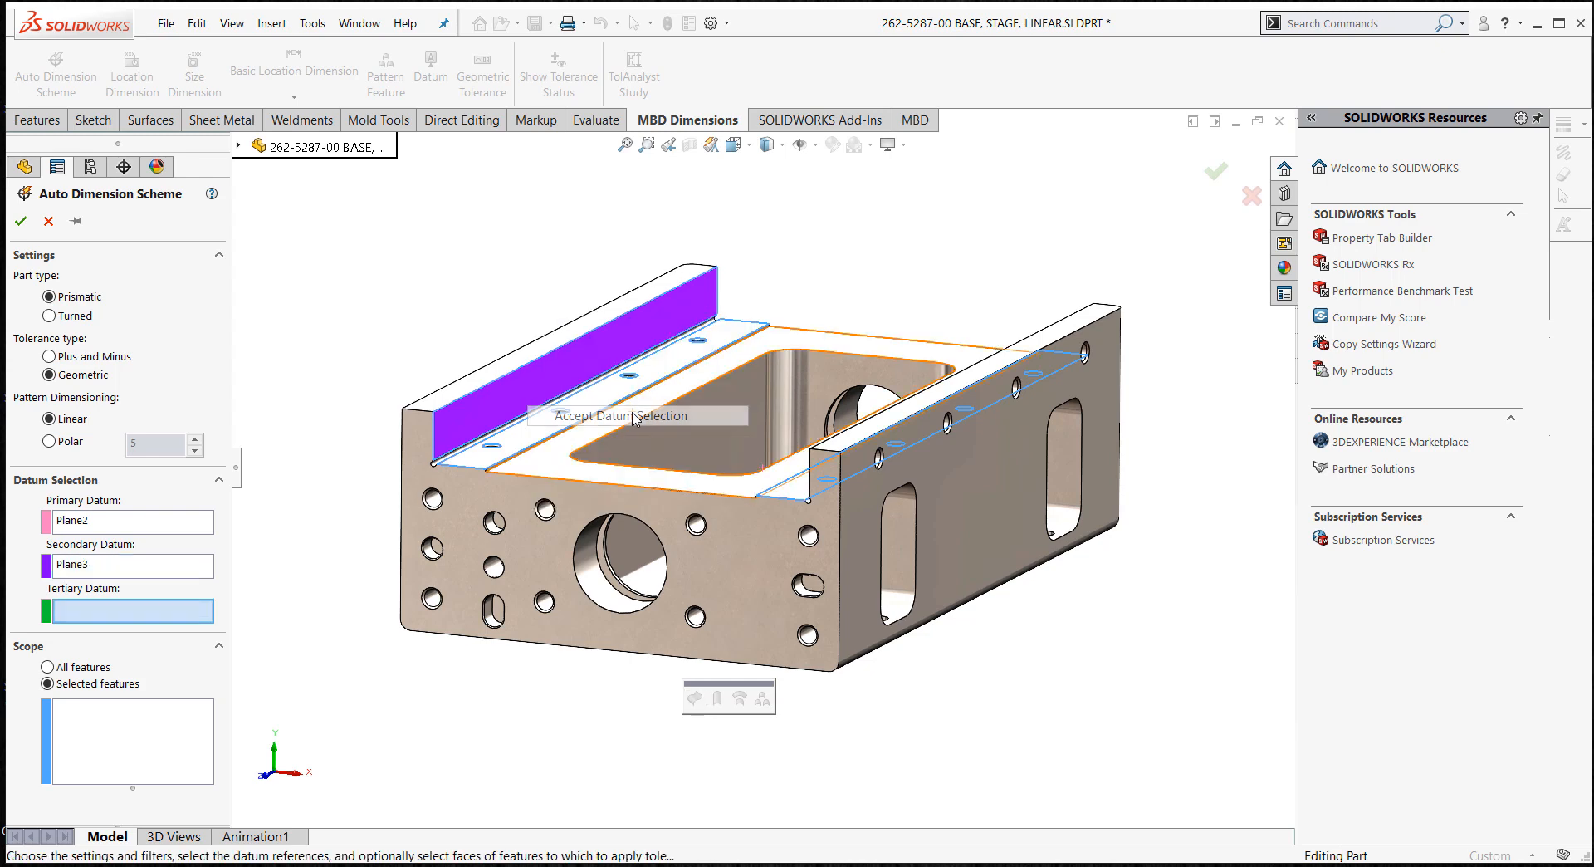
pyautogui.click(721, 560)
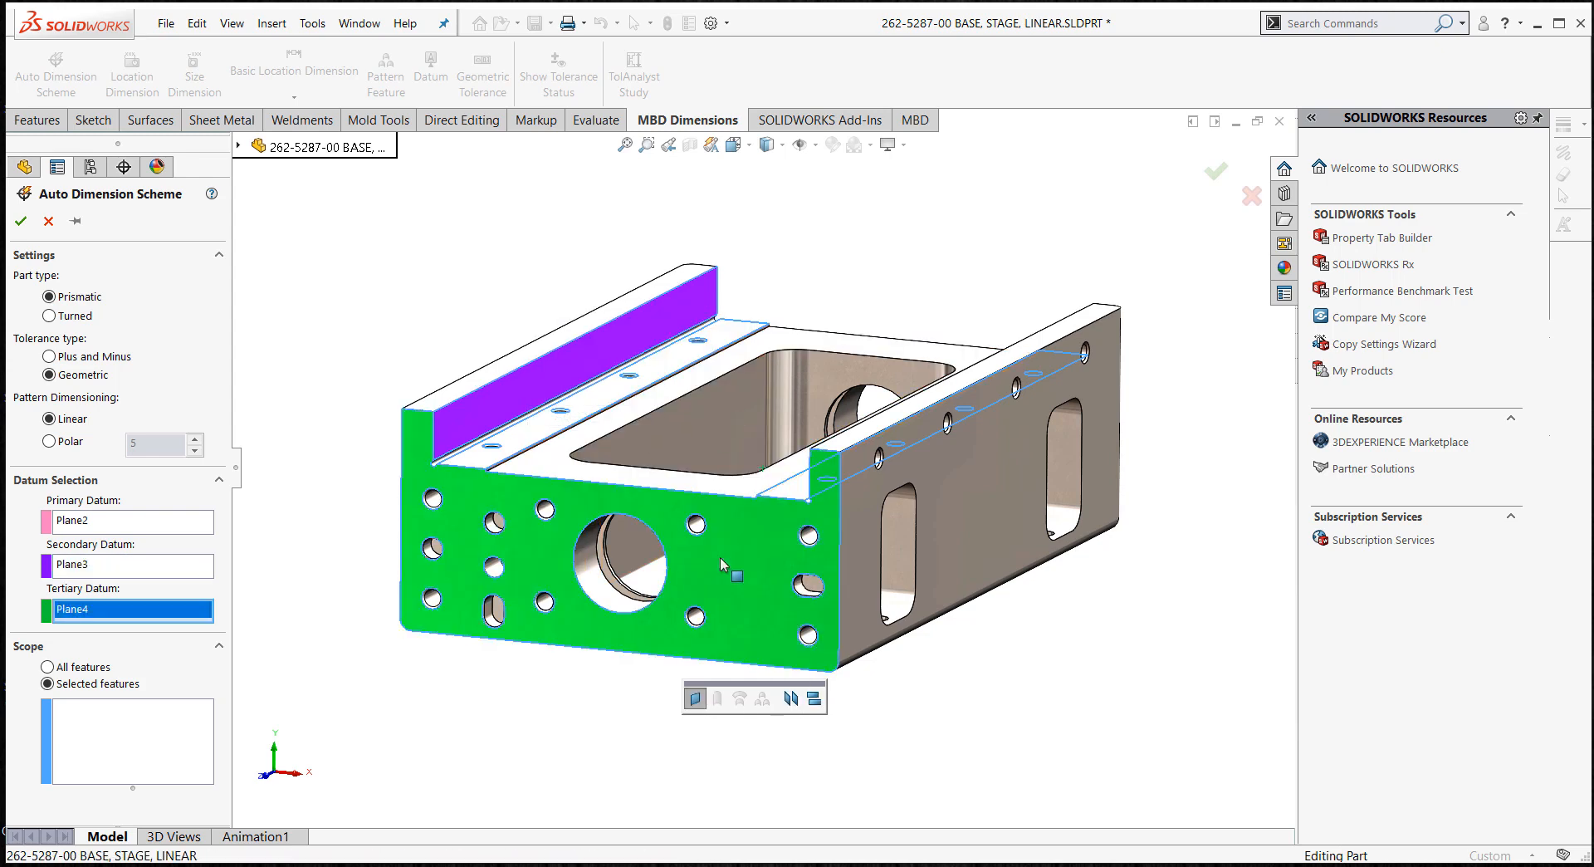
pyautogui.rightClick(720, 560)
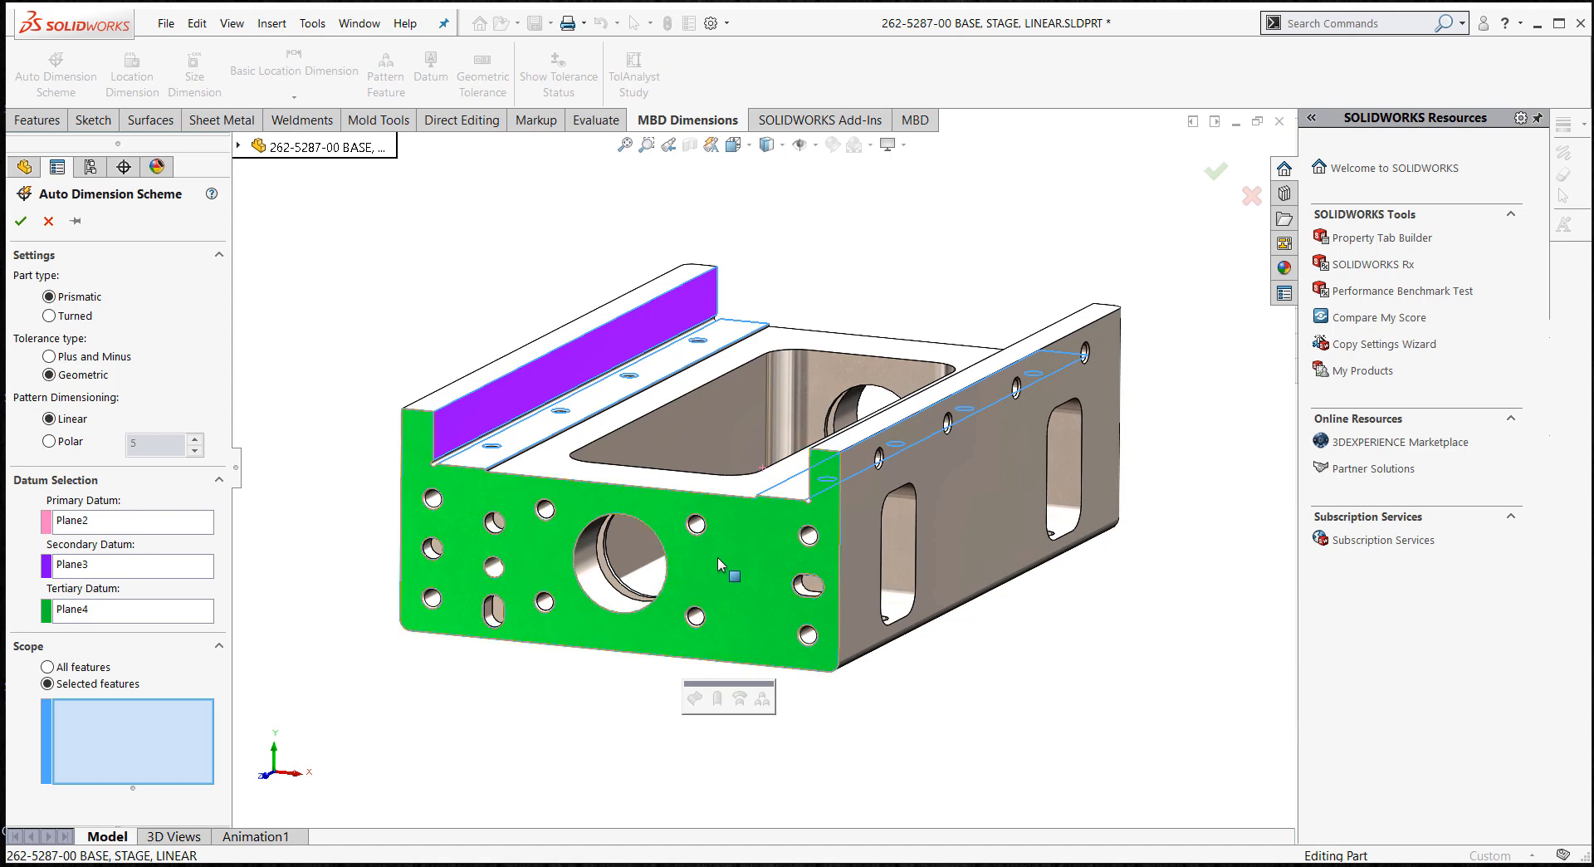
# - Limit the scheme's scope to the hole pattern of large bores and generate the auto dimension scheme
pyautogui.moveTo(717, 556); pyautogui.dragTo(701, 581, button='middle')
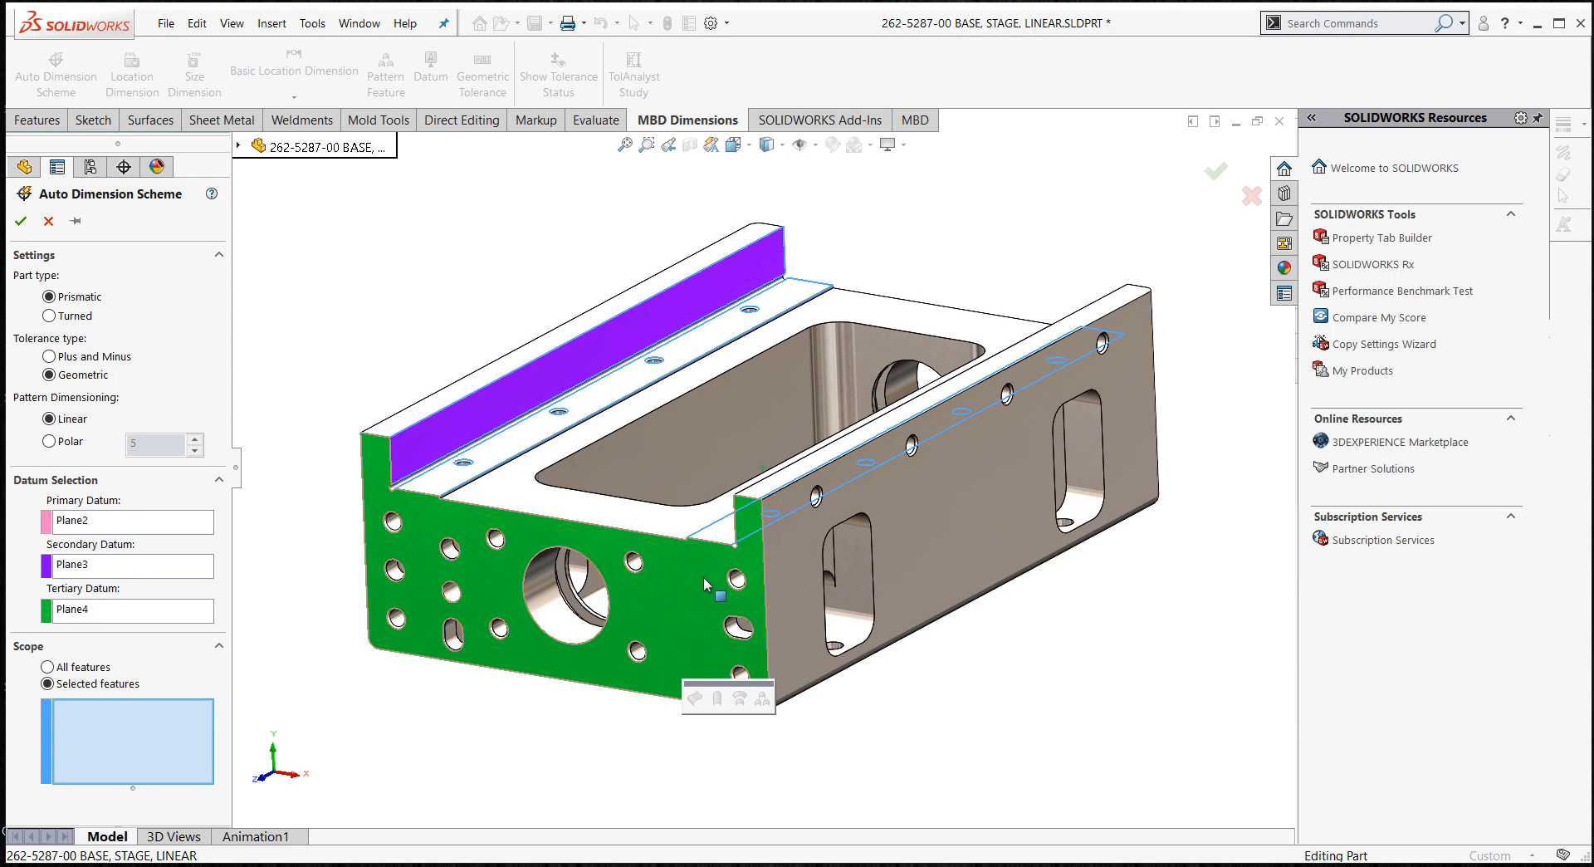
pyautogui.click(559, 615)
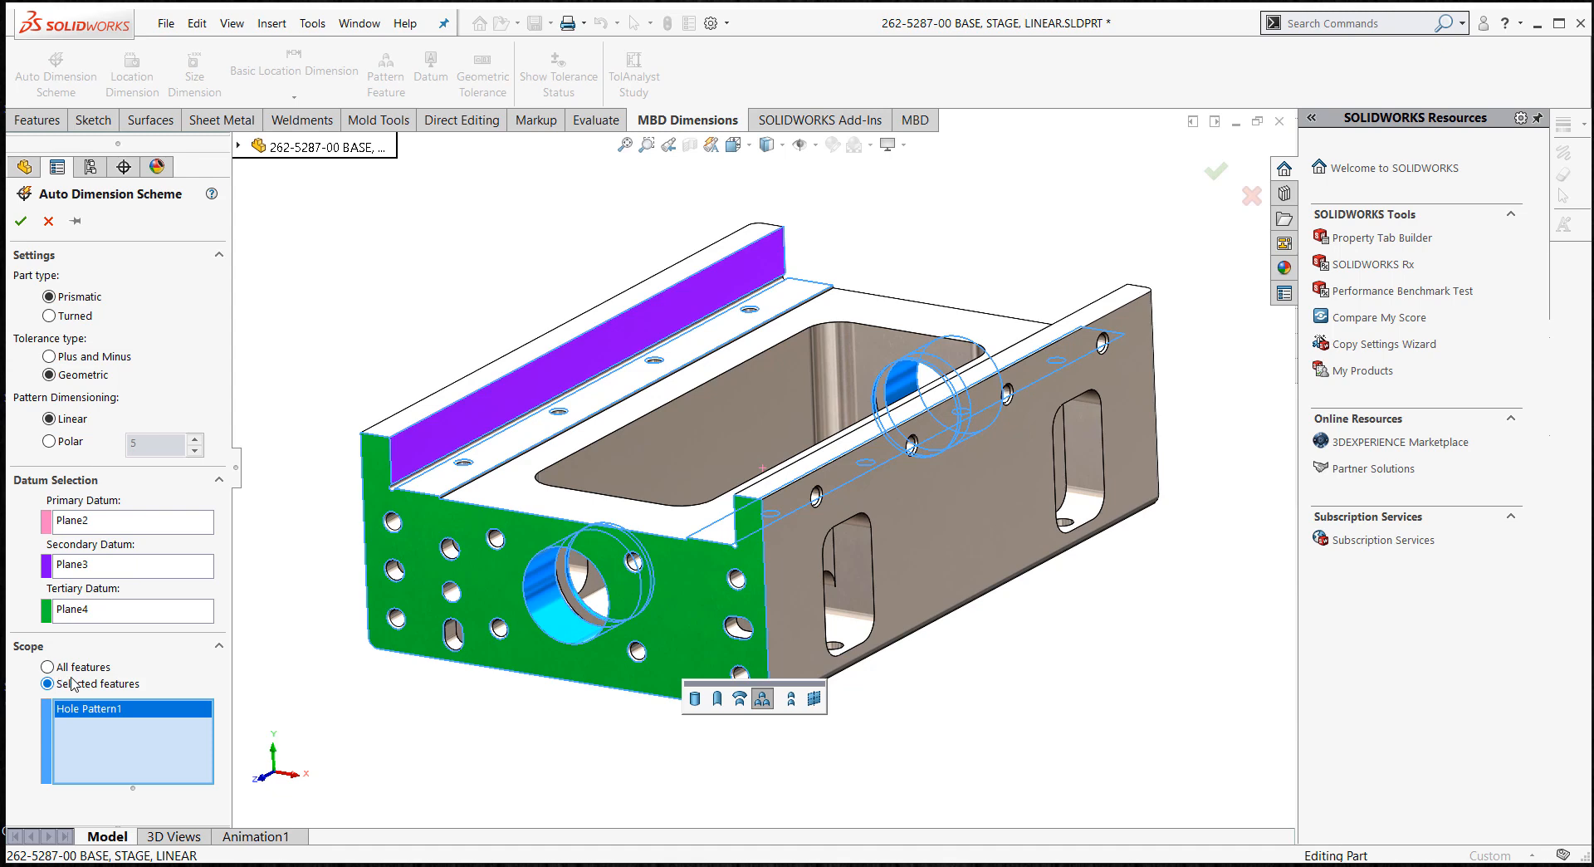
pyautogui.moveTo(429, 291); pyautogui.dragTo(525, 279, button='right')
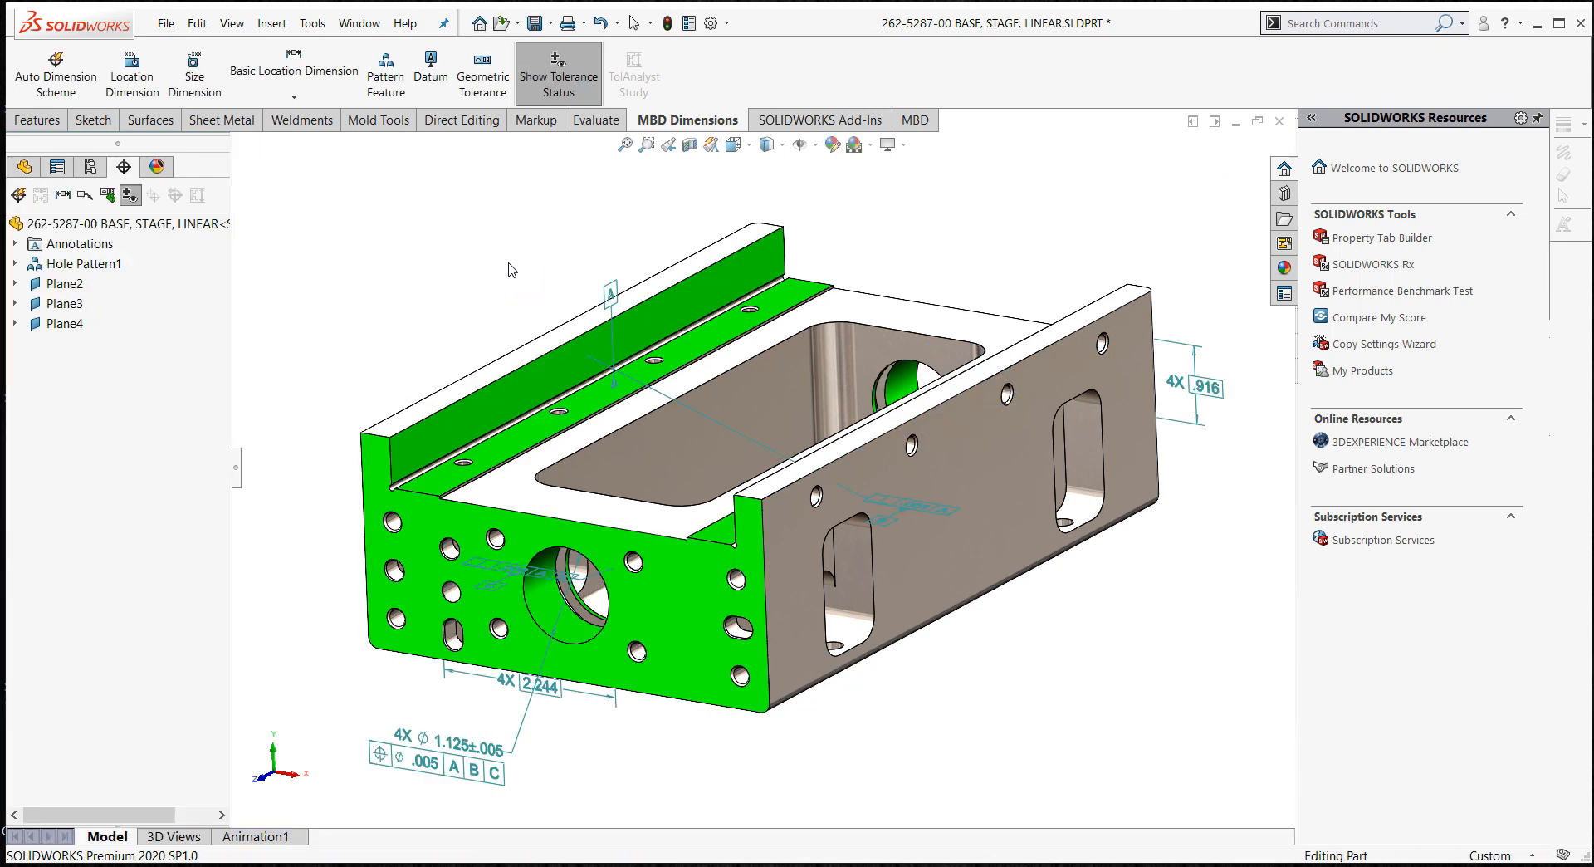
pyautogui.moveTo(515, 272)
pyautogui.mouseDown(button='middle')
pyautogui.moveTo(515, 249)
pyautogui.moveTo(581, 266)
pyautogui.moveTo(526, 269)
pyautogui.mouseUp(button='middle')
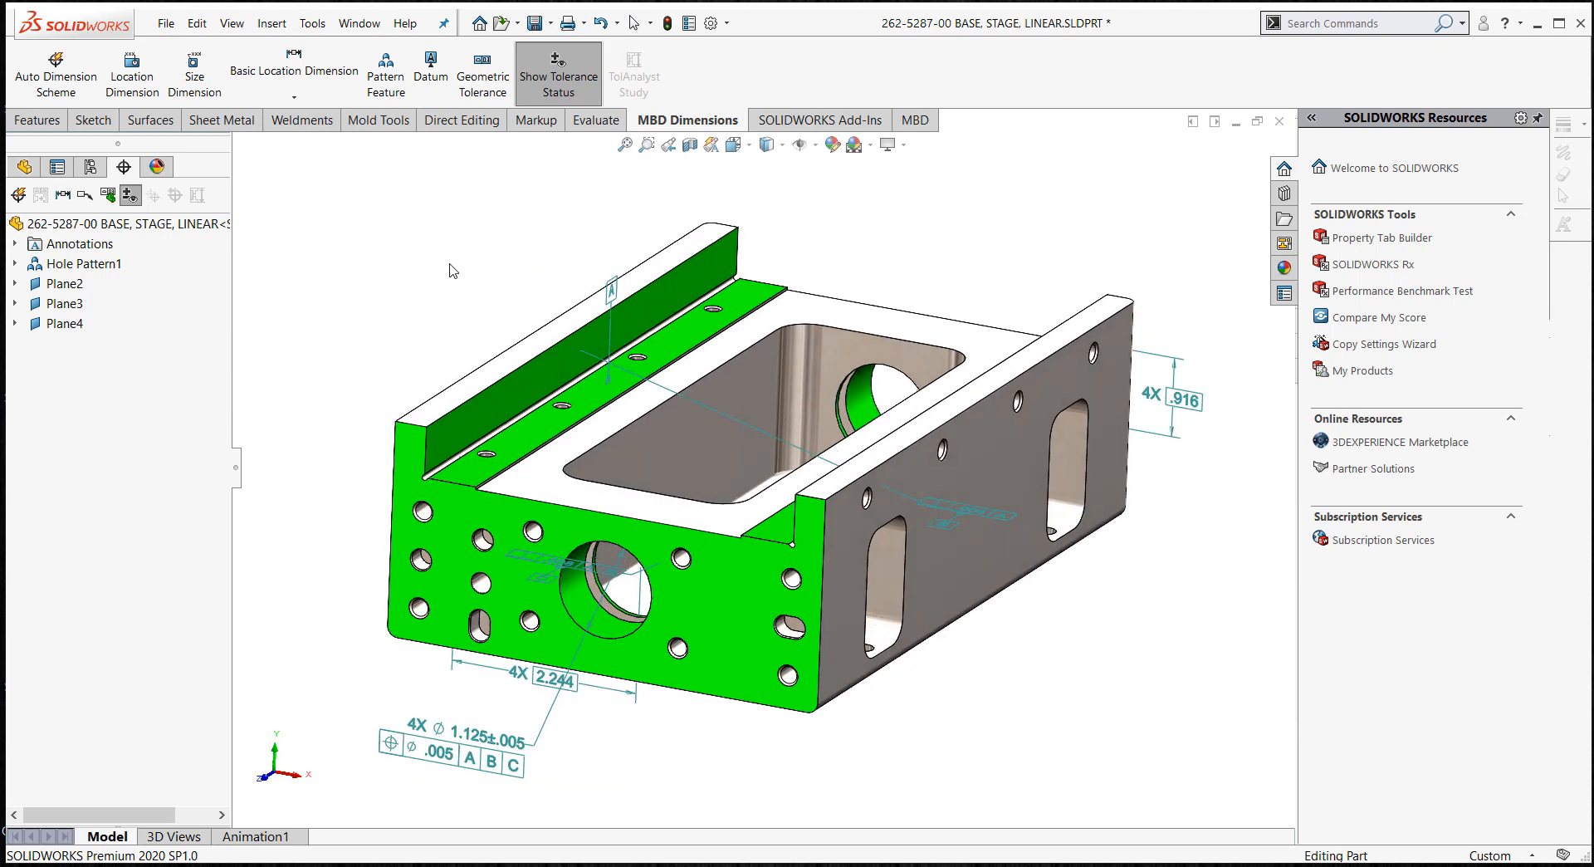
# - Expand the annotation views and move datum B's geometric tolerance frame inward over the central pocket, accepting it
pyautogui.click(14, 243)
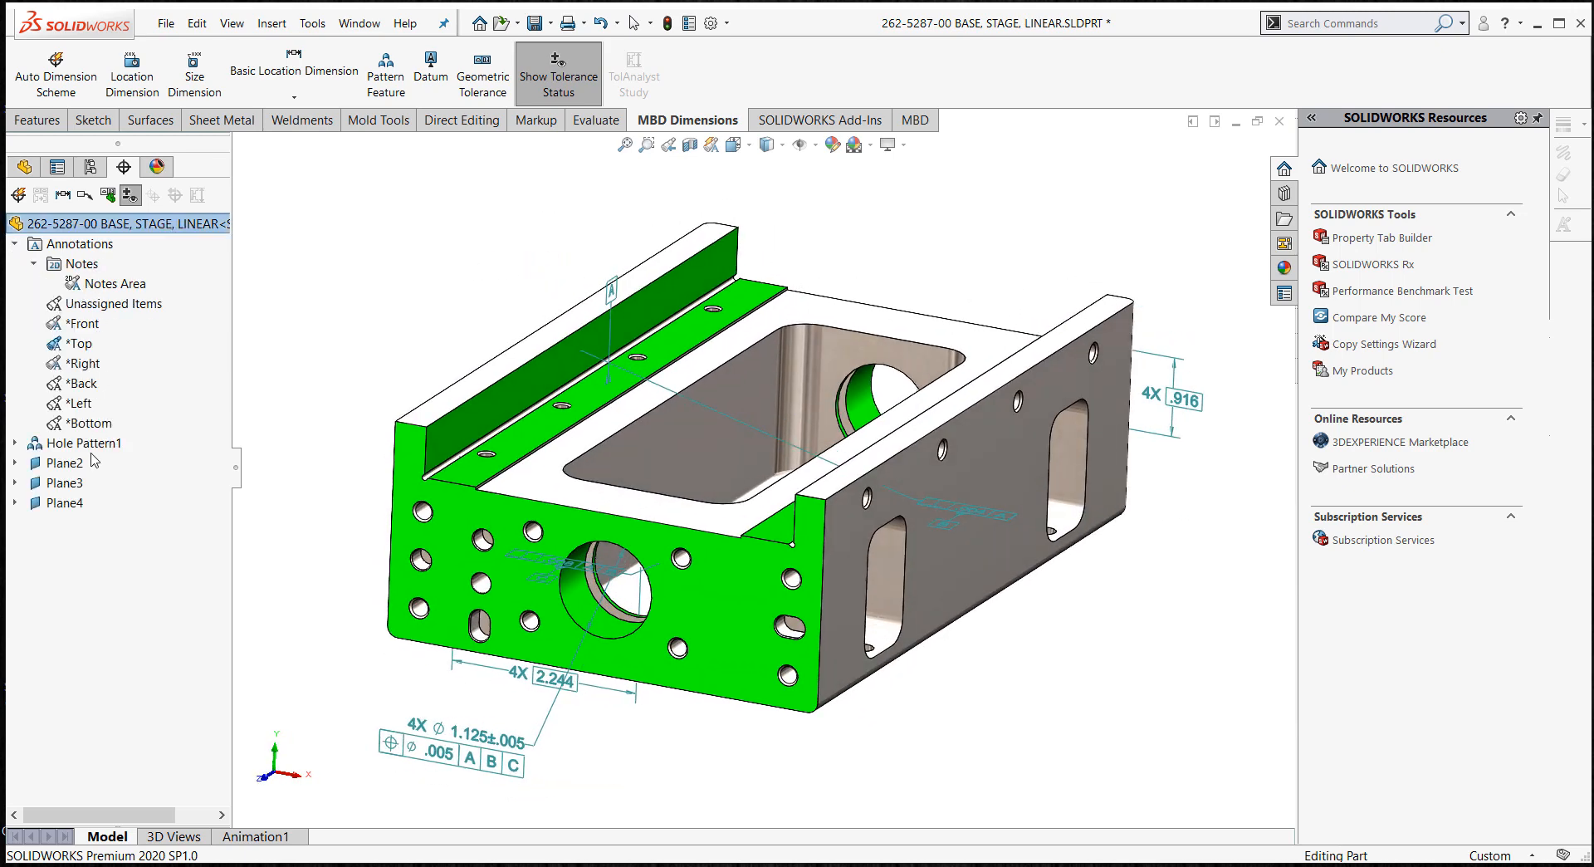
pyautogui.moveTo(337, 457); pyautogui.dragTo(352, 512, button='middle')
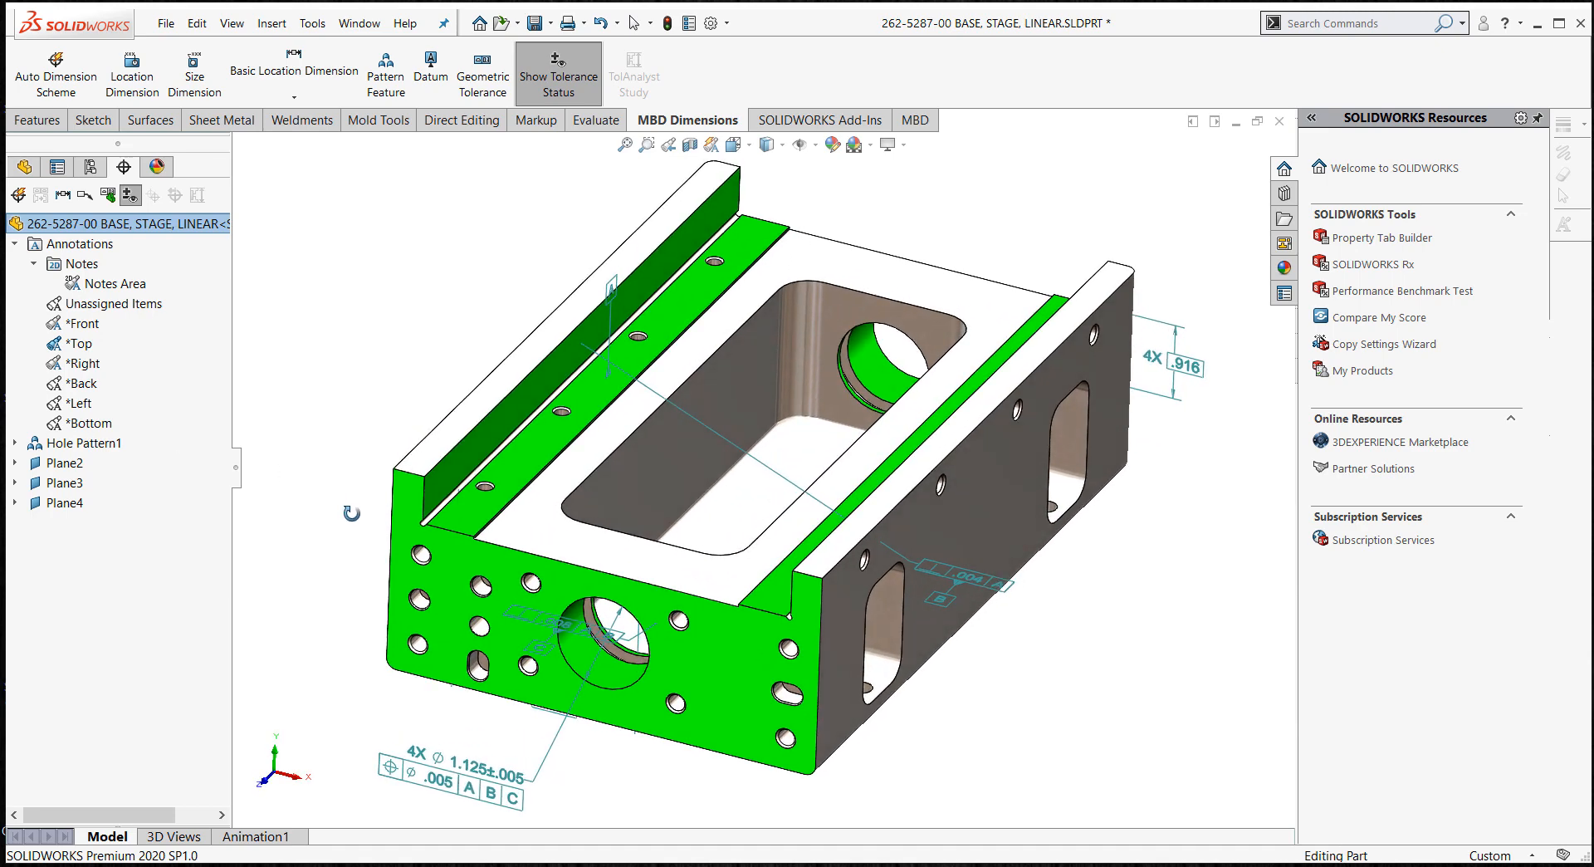
pyautogui.moveTo(938, 578); pyautogui.dragTo(686, 395)
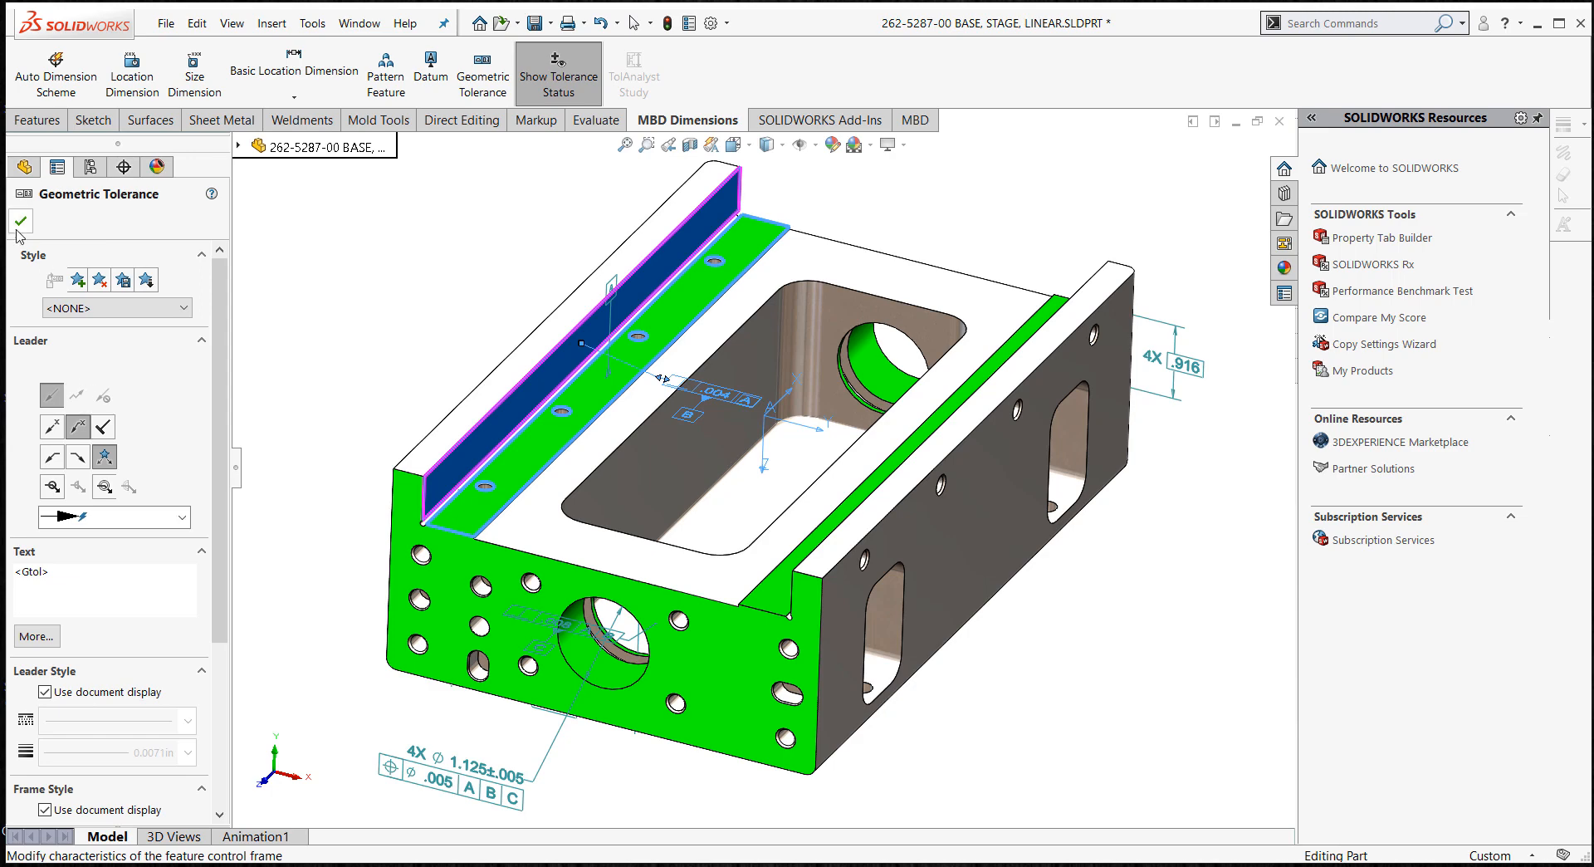
pyautogui.click(17, 224)
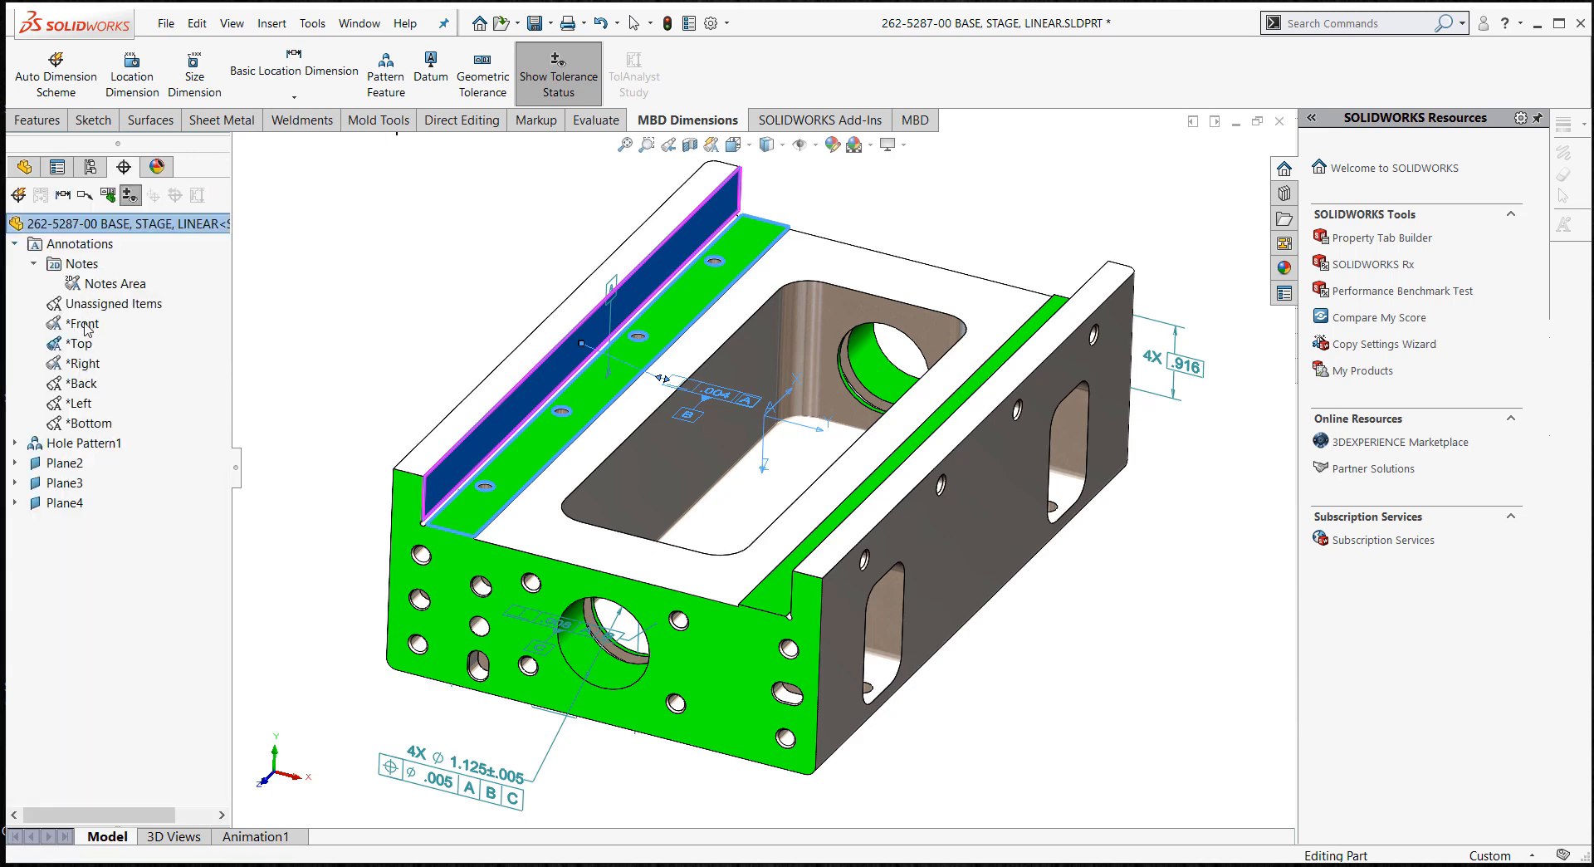
# - Activate the Front annotation view and reorient the model to it
pyautogui.moveTo(305, 474); pyautogui.dragTo(331, 408, button='middle')
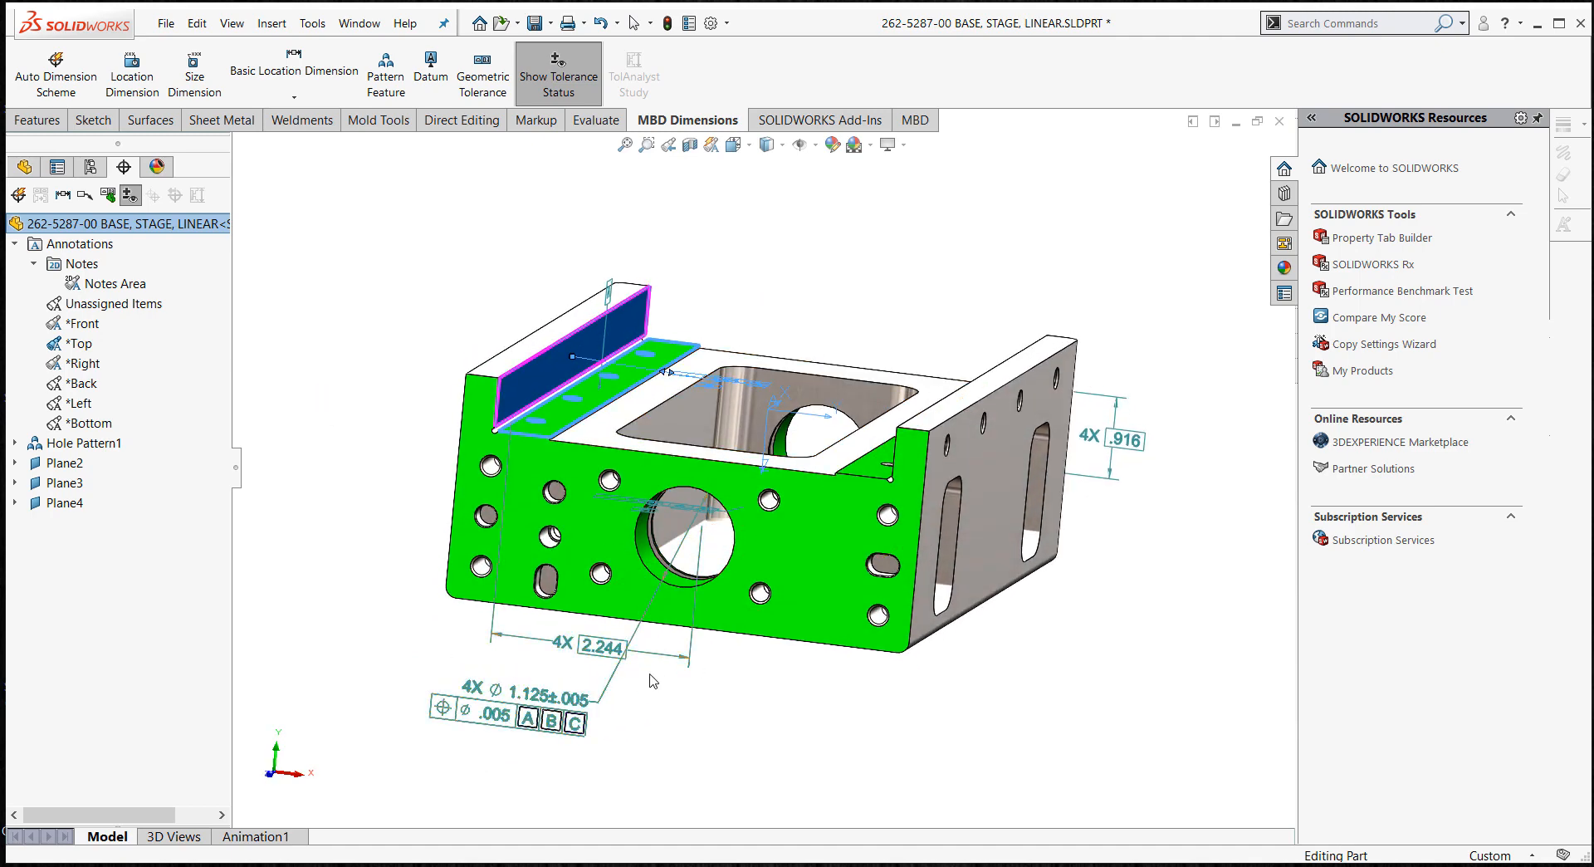
pyautogui.moveTo(717, 708)
pyautogui.mouseDown(button='middle')
pyautogui.moveTo(764, 707)
pyautogui.moveTo(719, 720)
pyautogui.mouseUp(button='middle')
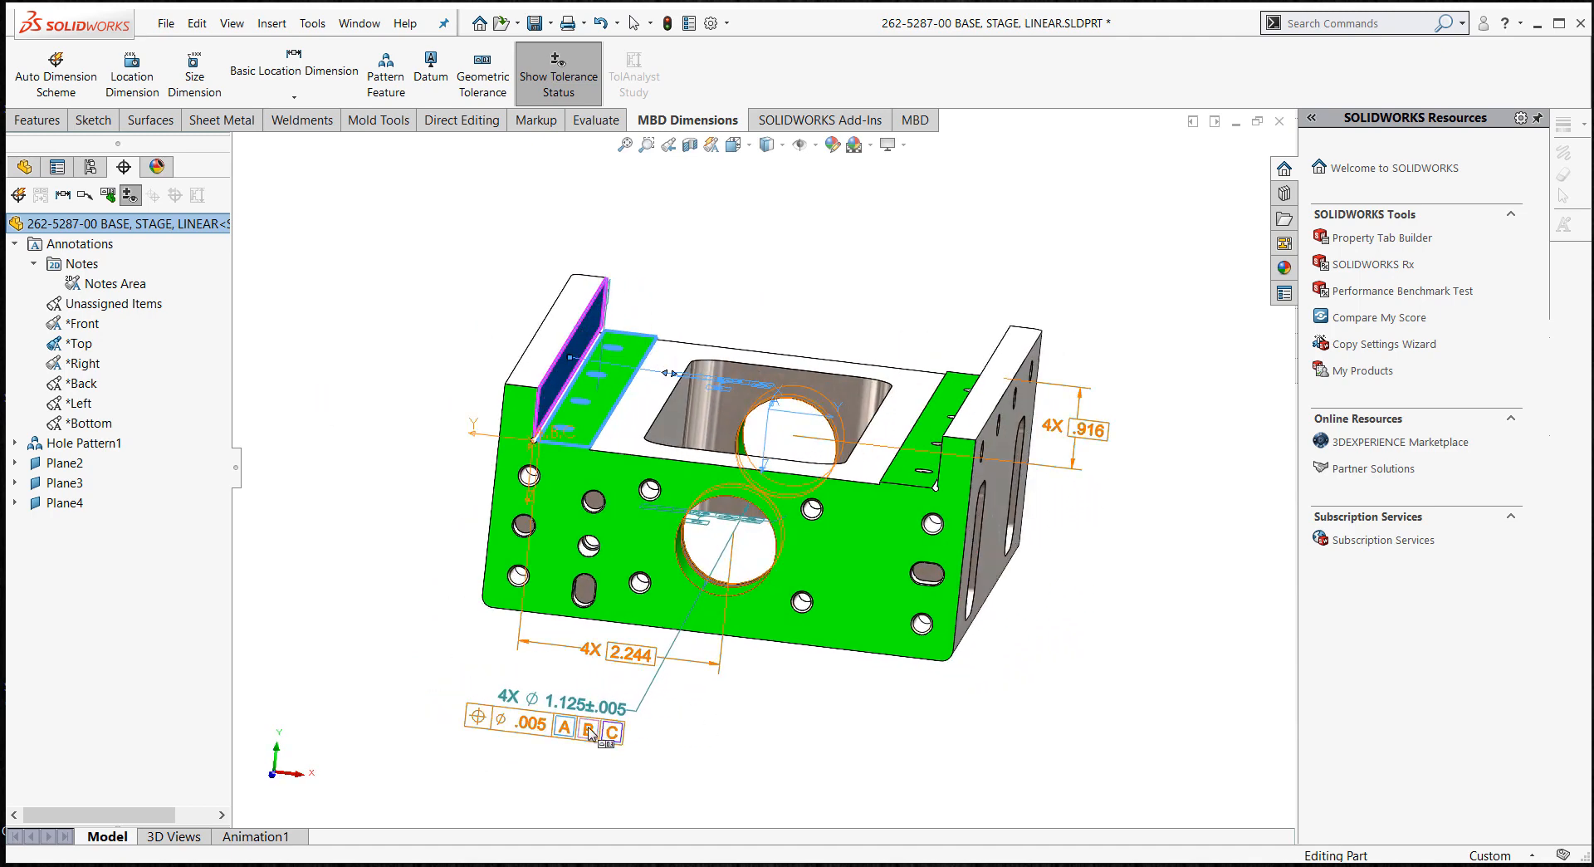
pyautogui.moveTo(749, 572)
pyautogui.mouseDown(button='middle')
pyautogui.moveTo(751, 536)
pyautogui.moveTo(731, 572)
pyautogui.mouseUp(button='middle')
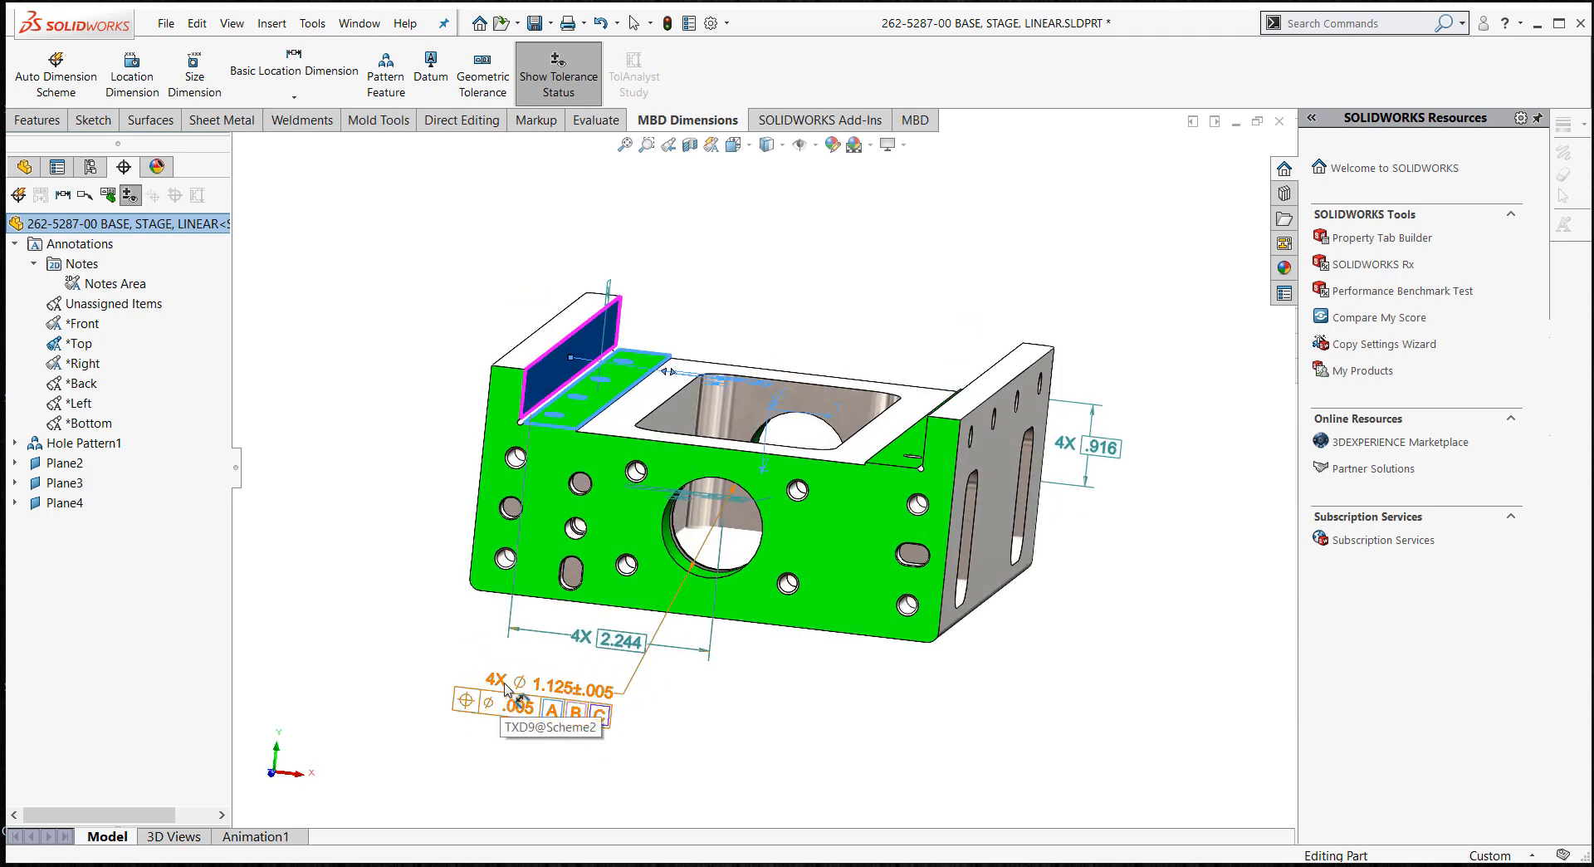
pyautogui.moveTo(762, 712); pyautogui.dragTo(739, 684, button='middle')
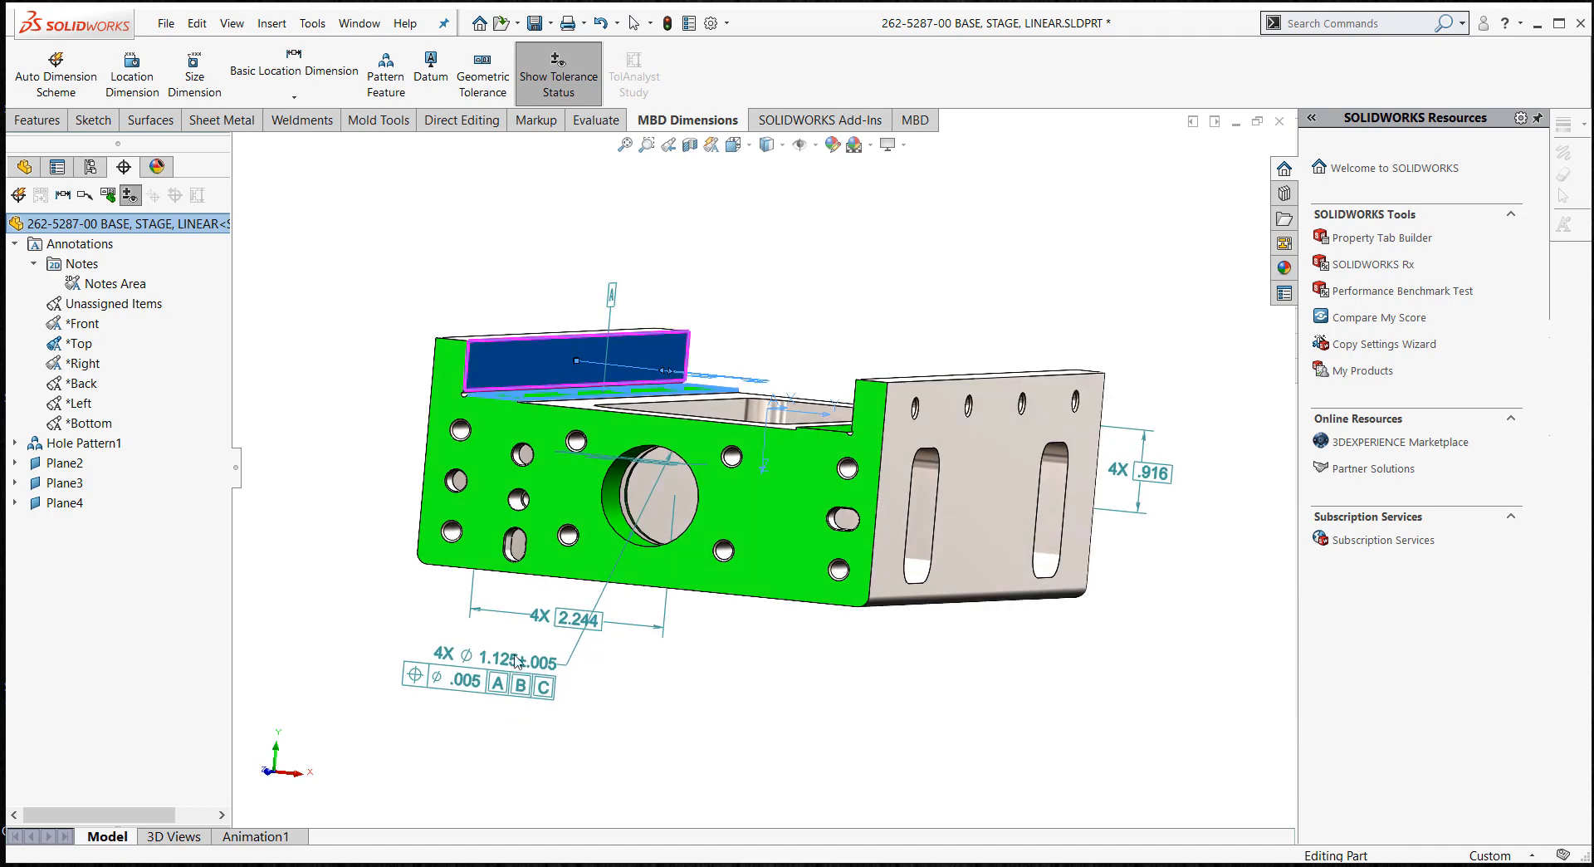
pyautogui.moveTo(605, 599); pyautogui.dragTo(613, 639, button='middle')
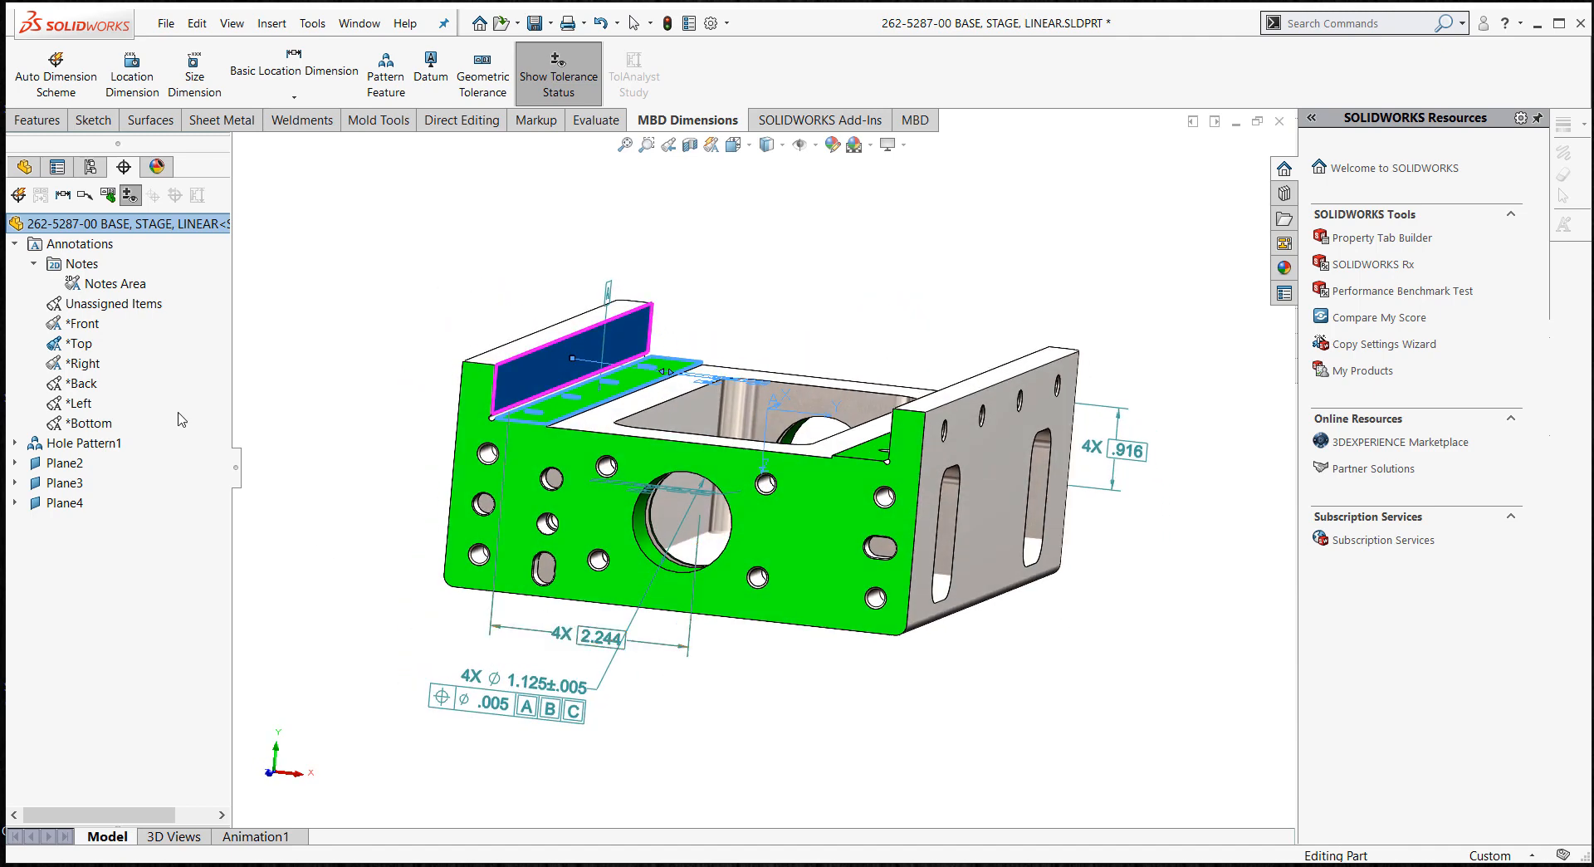
pyautogui.rightClick(97, 328)
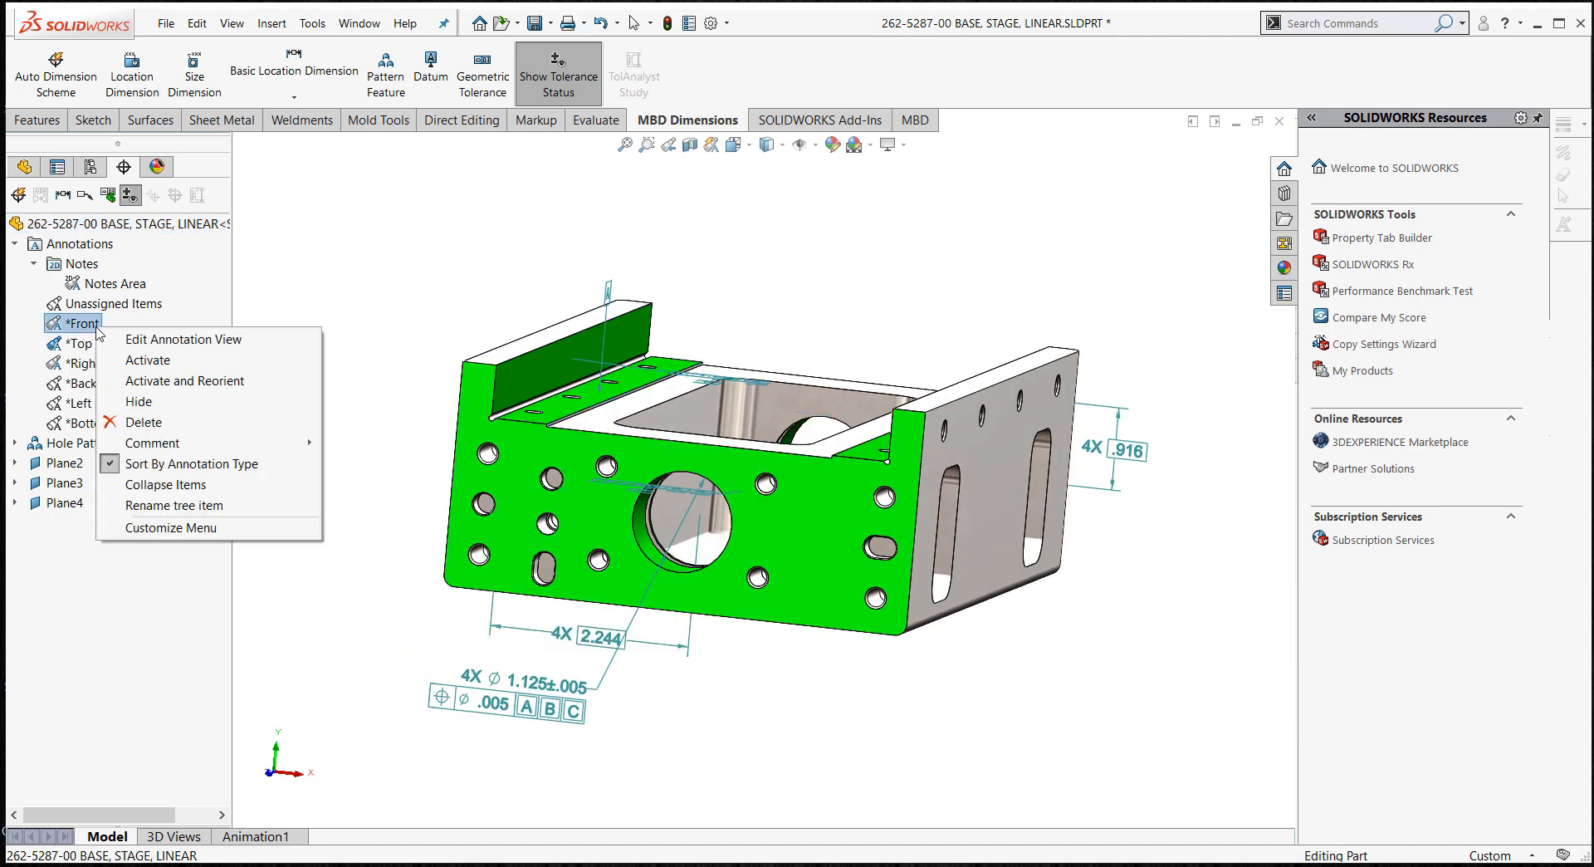
pyautogui.click(173, 384)
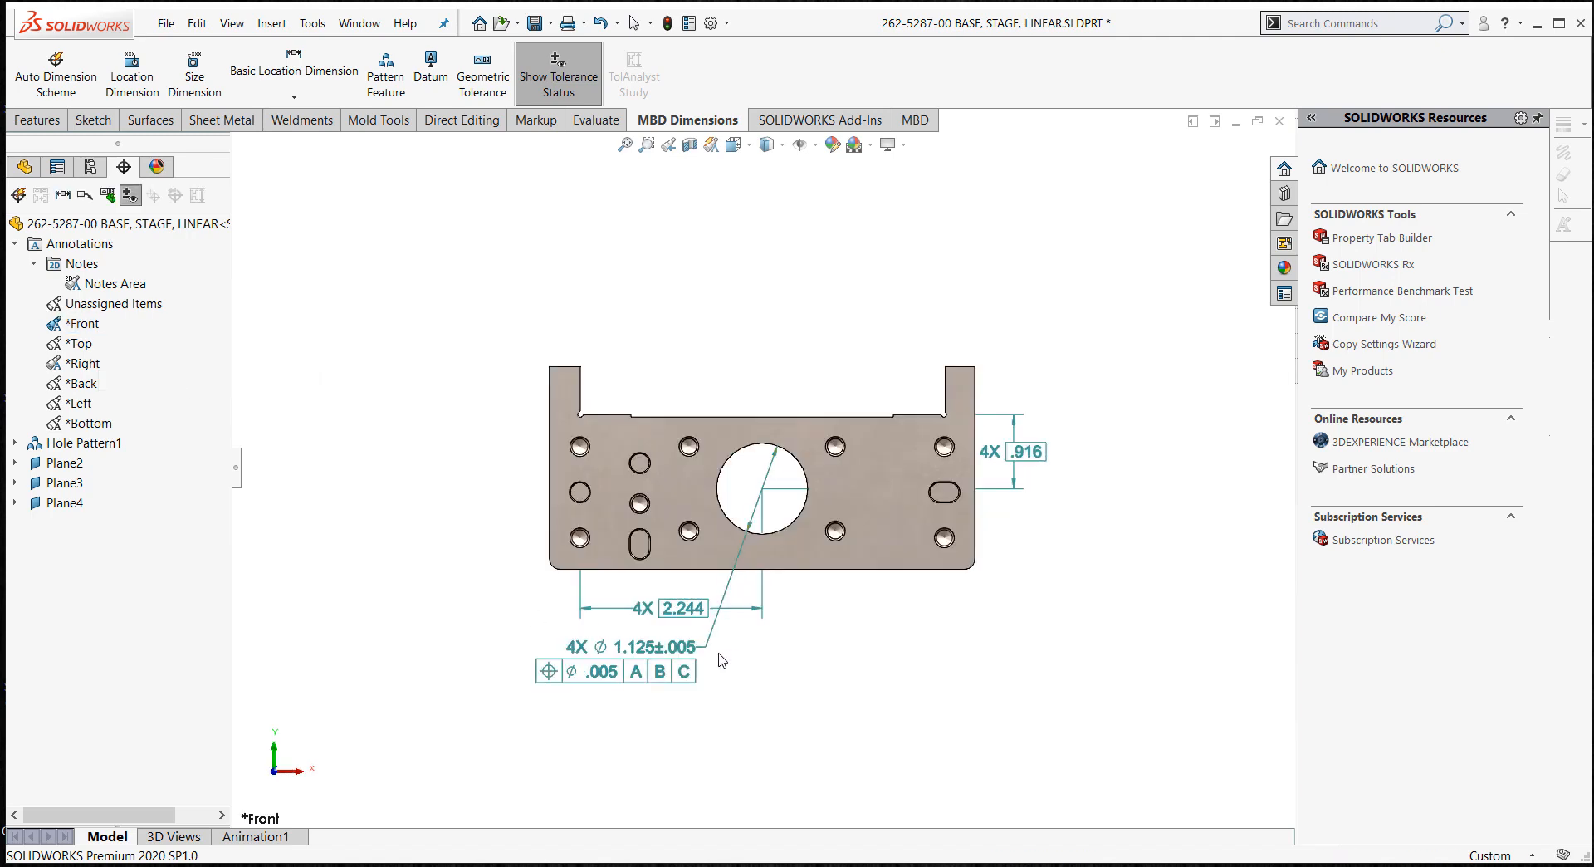
# - Place the bore diameter callout above the part and move the .916 height dimension farther out from the side wall
pyautogui.moveTo(635, 669); pyautogui.dragTo(936, 261)
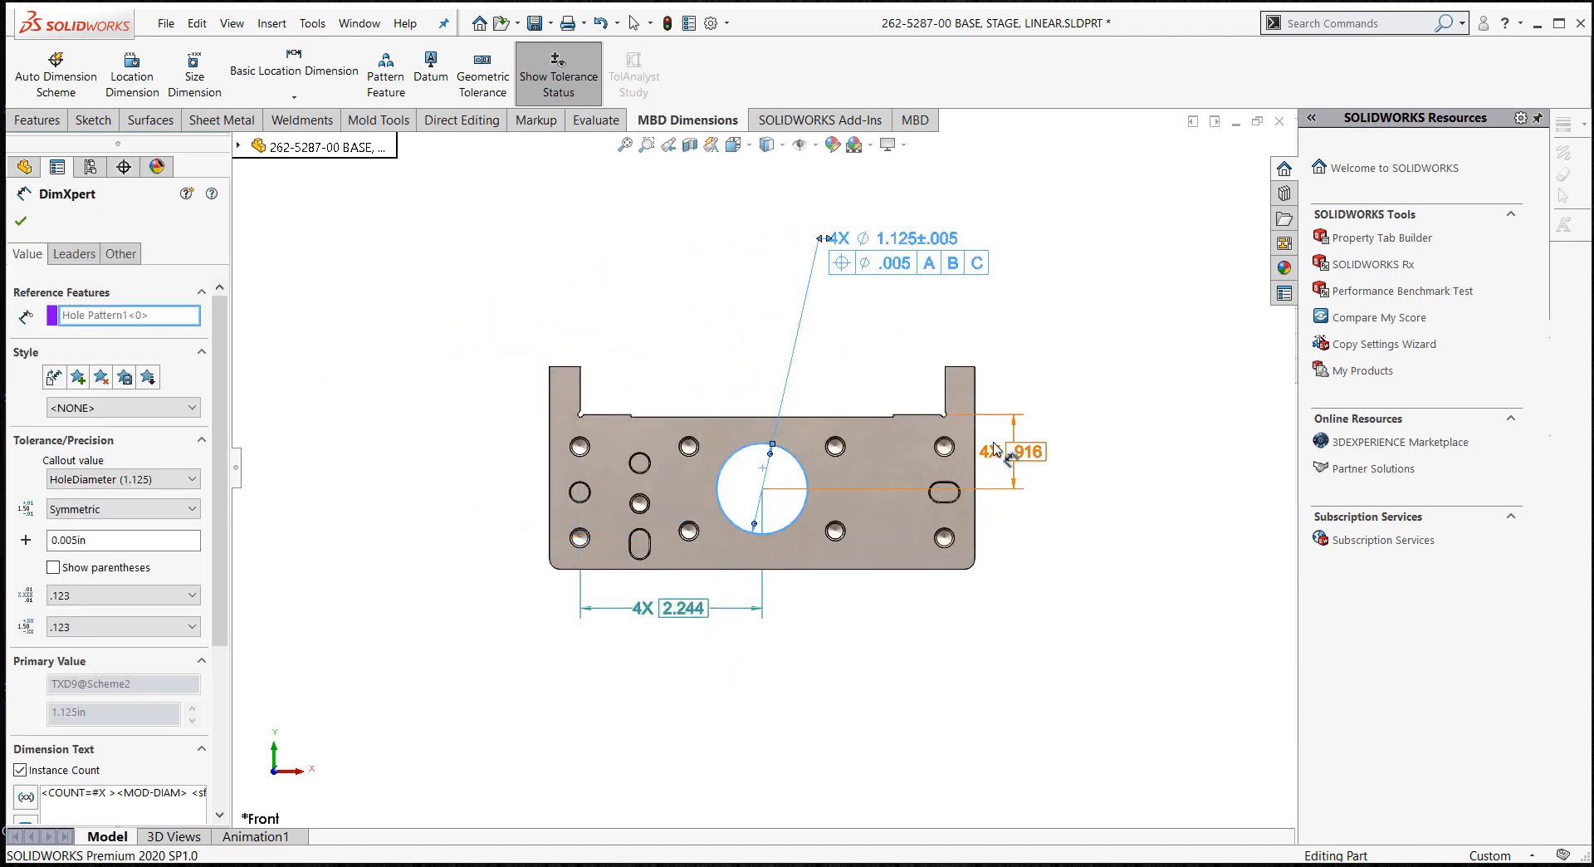
pyautogui.moveTo(1062, 452); pyautogui.dragTo(1076, 452)
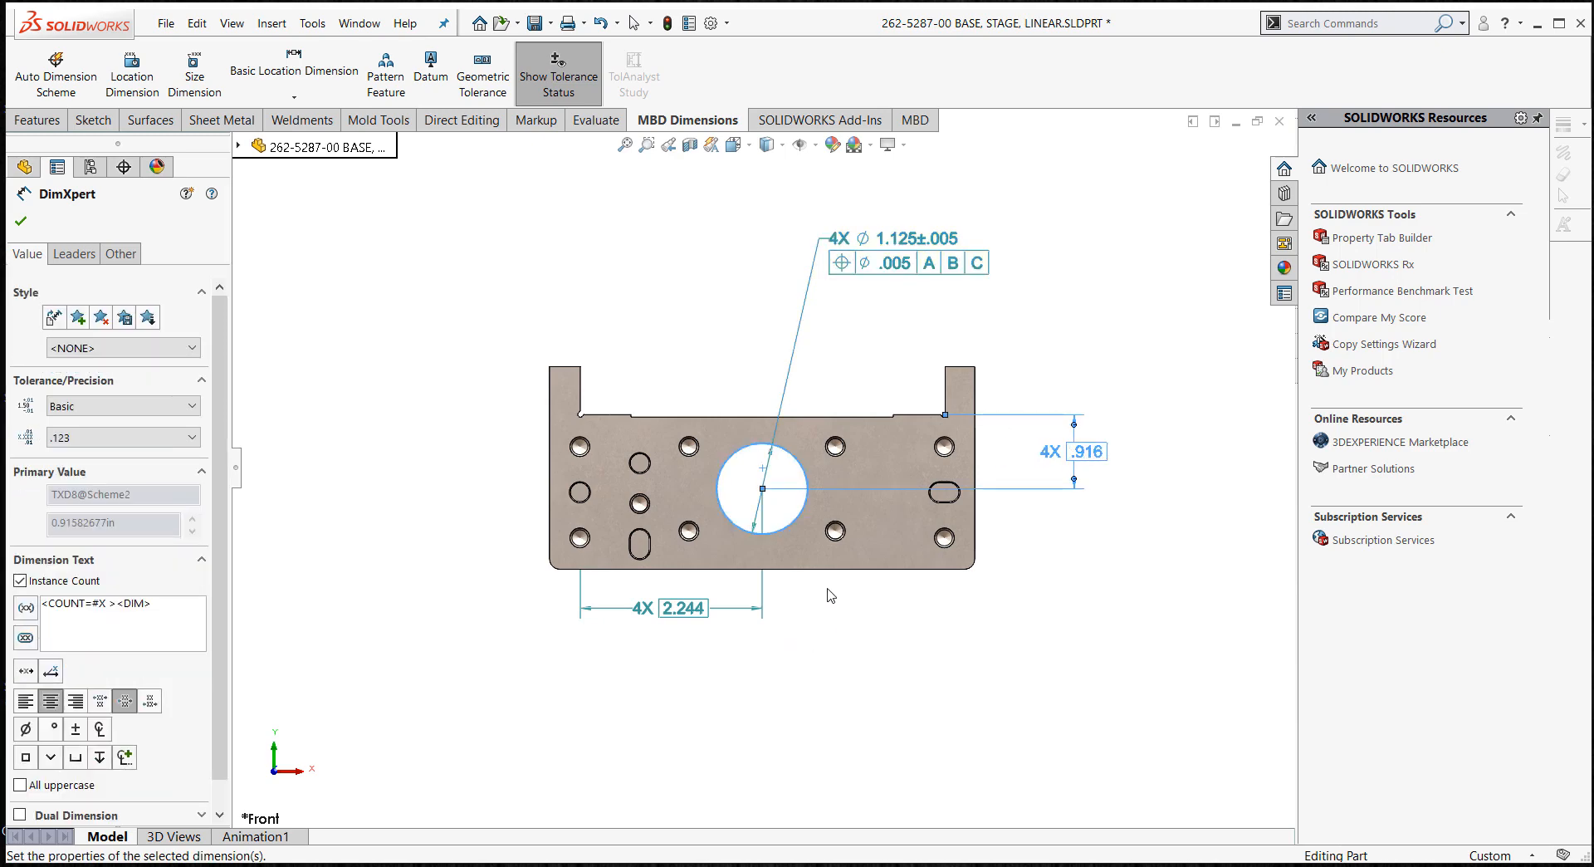
pyautogui.moveTo(419, 329); pyautogui.dragTo(389, 372, button='middle')
pyautogui.click(21, 222)
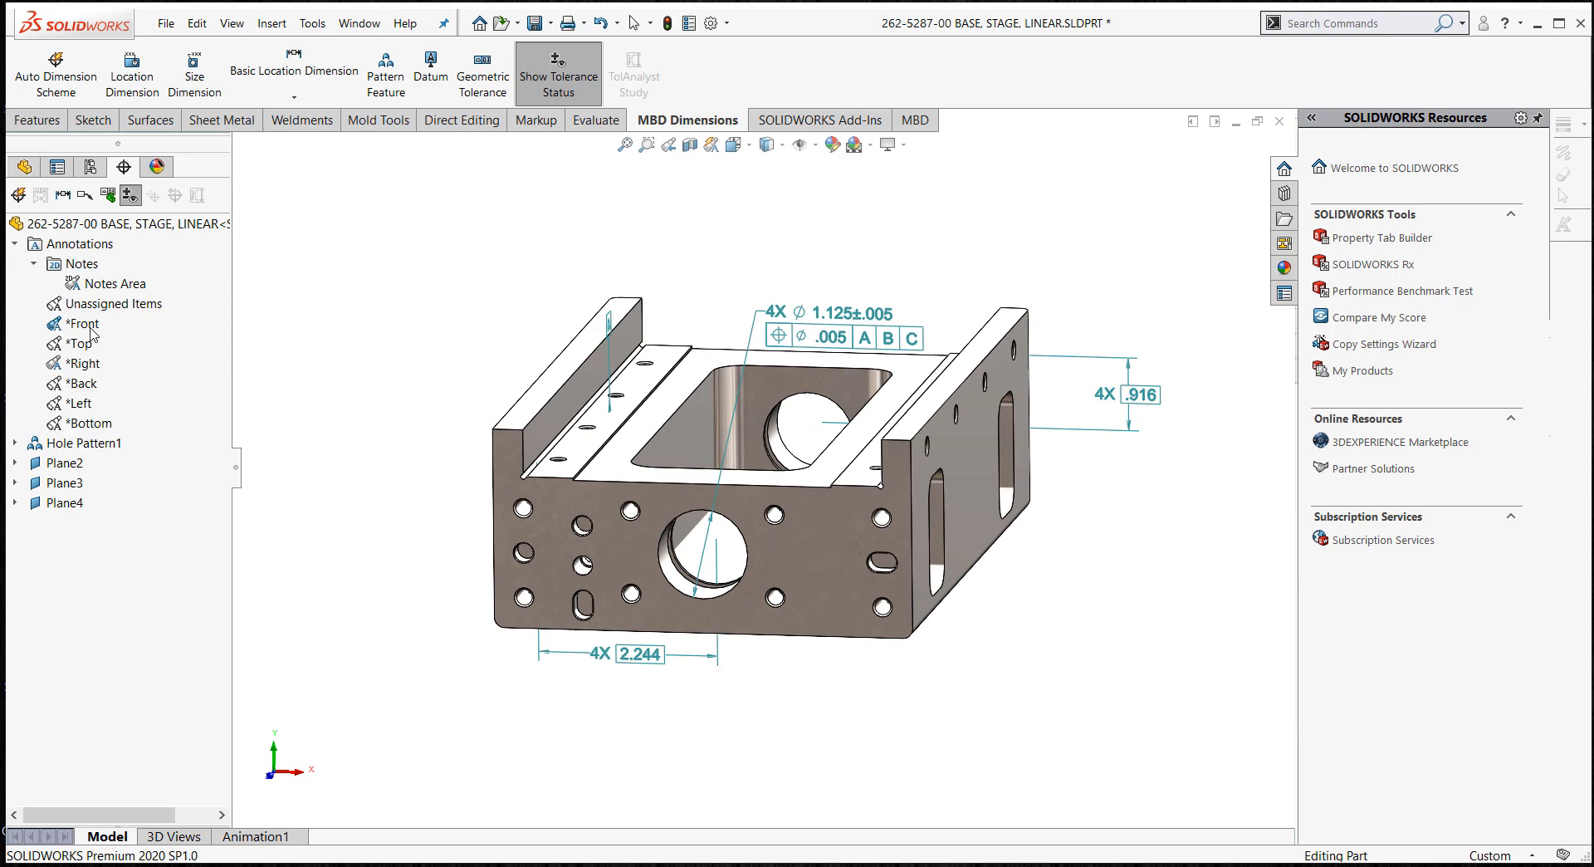
# - Capture a new 3D view of the part in a tilted orientation showing the near end face and windowed wall
pyautogui.moveTo(371, 426); pyautogui.dragTo(364, 405, button='middle')
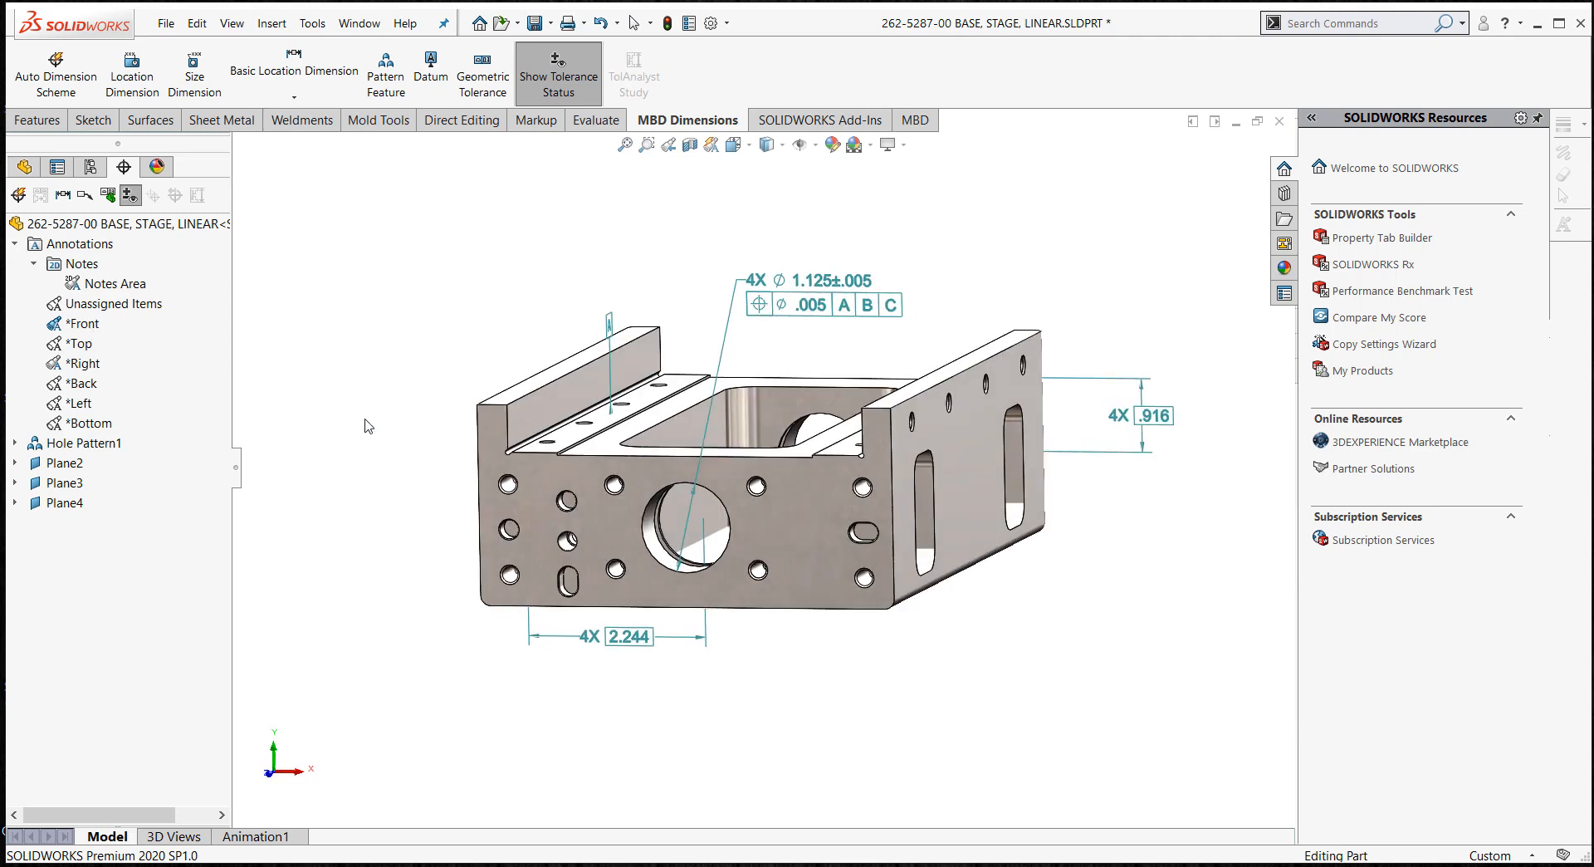
pyautogui.moveTo(320, 481); pyautogui.dragTo(338, 466, button='middle')
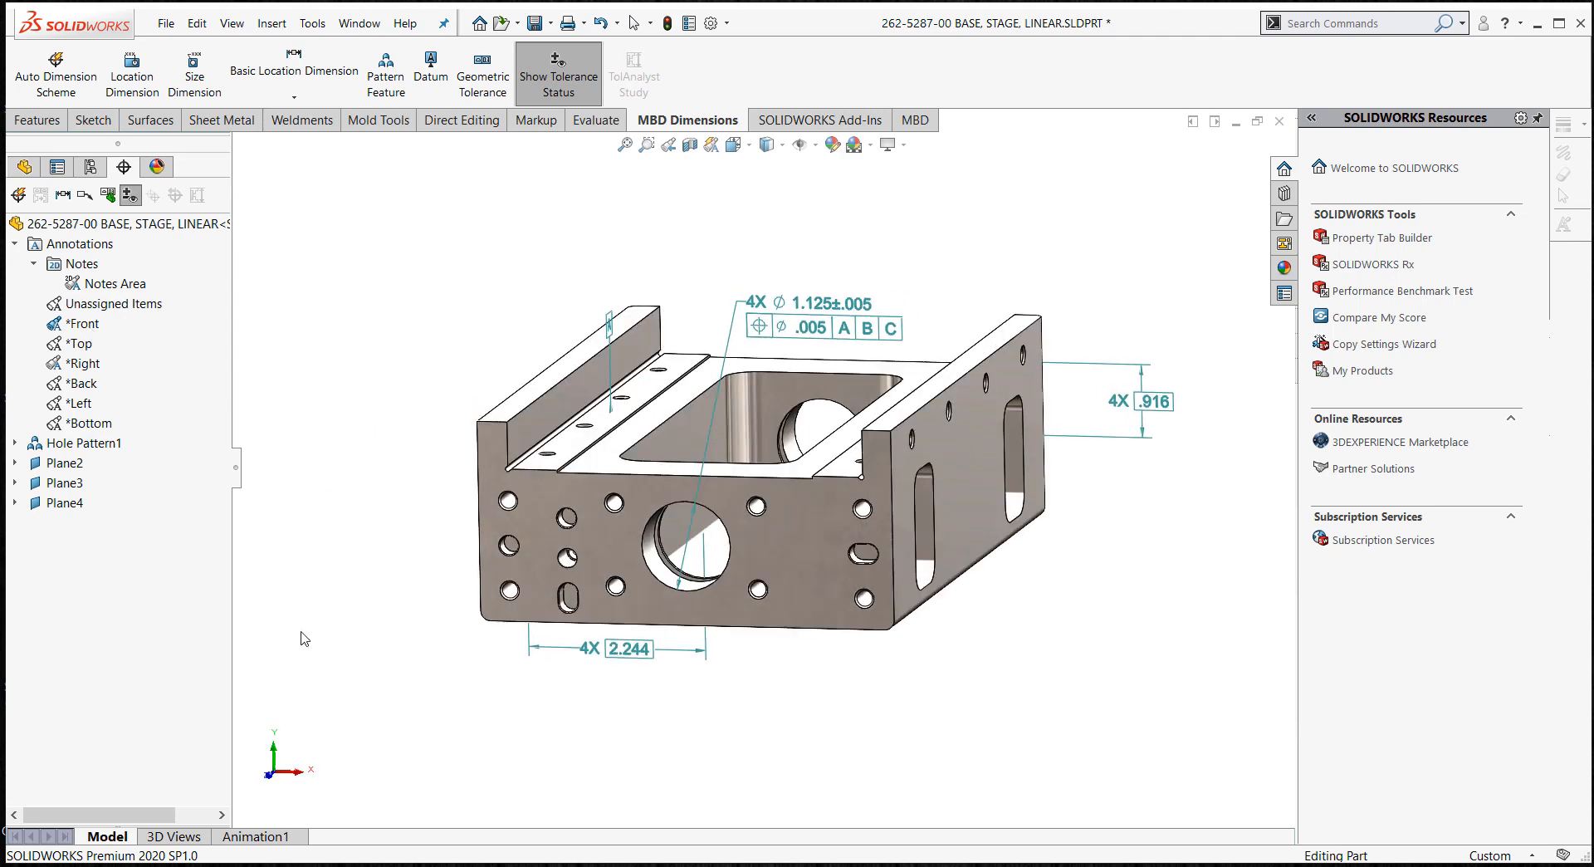
pyautogui.click(173, 836)
pyautogui.moveTo(374, 342); pyautogui.dragTo(292, 554, button='middle')
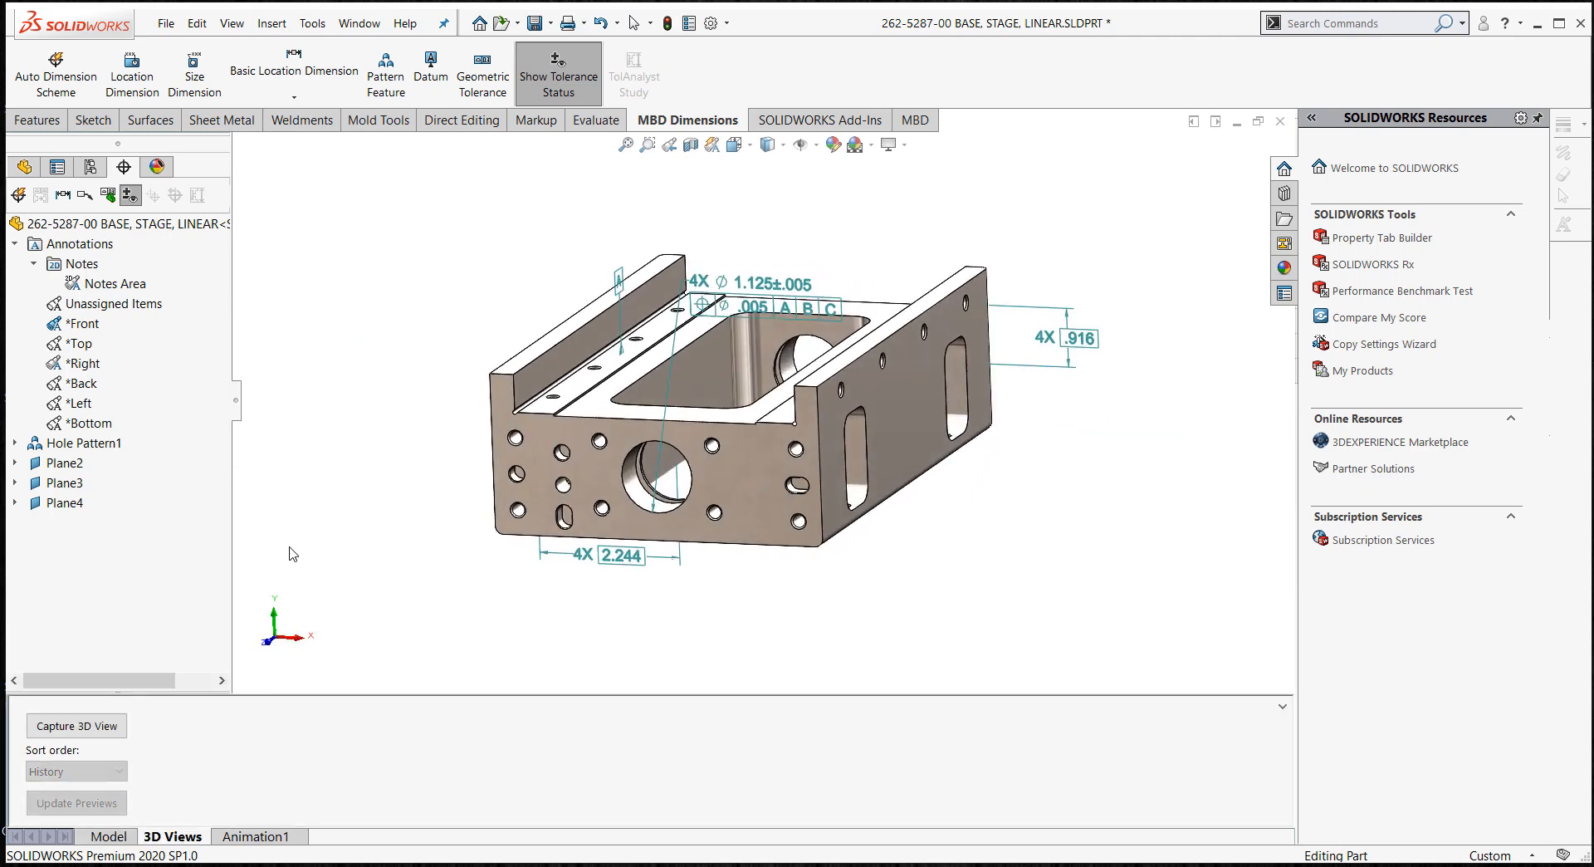
pyautogui.click(105, 727)
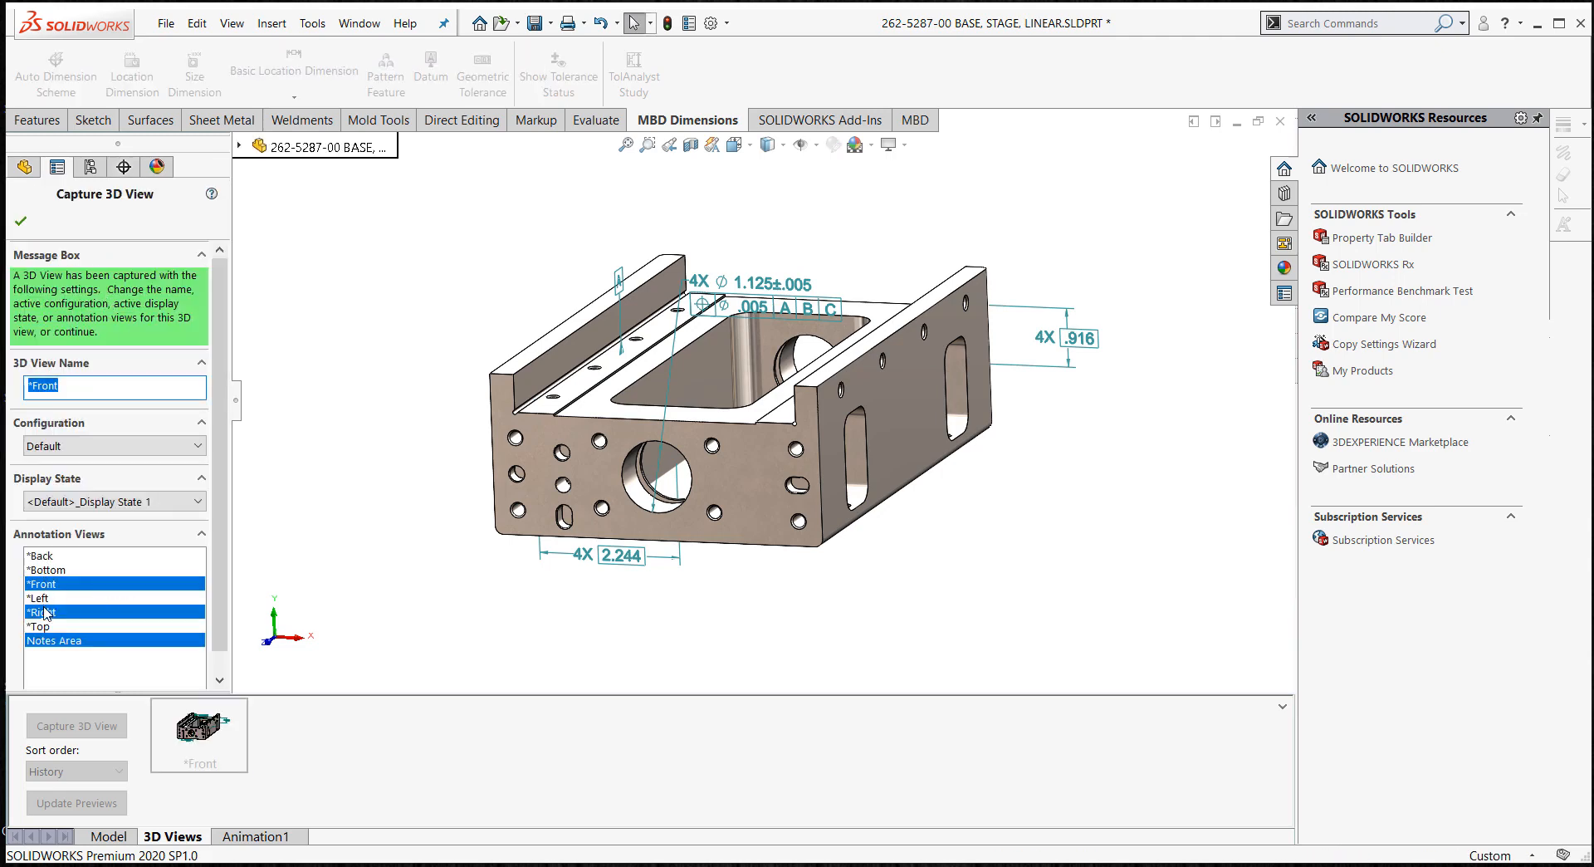
# - Include the Back, Bottom, Front, Left, Right and Top annotation views in the captured view and exclude the Notes Area
pyautogui.click(46, 612)
pyautogui.click(54, 642)
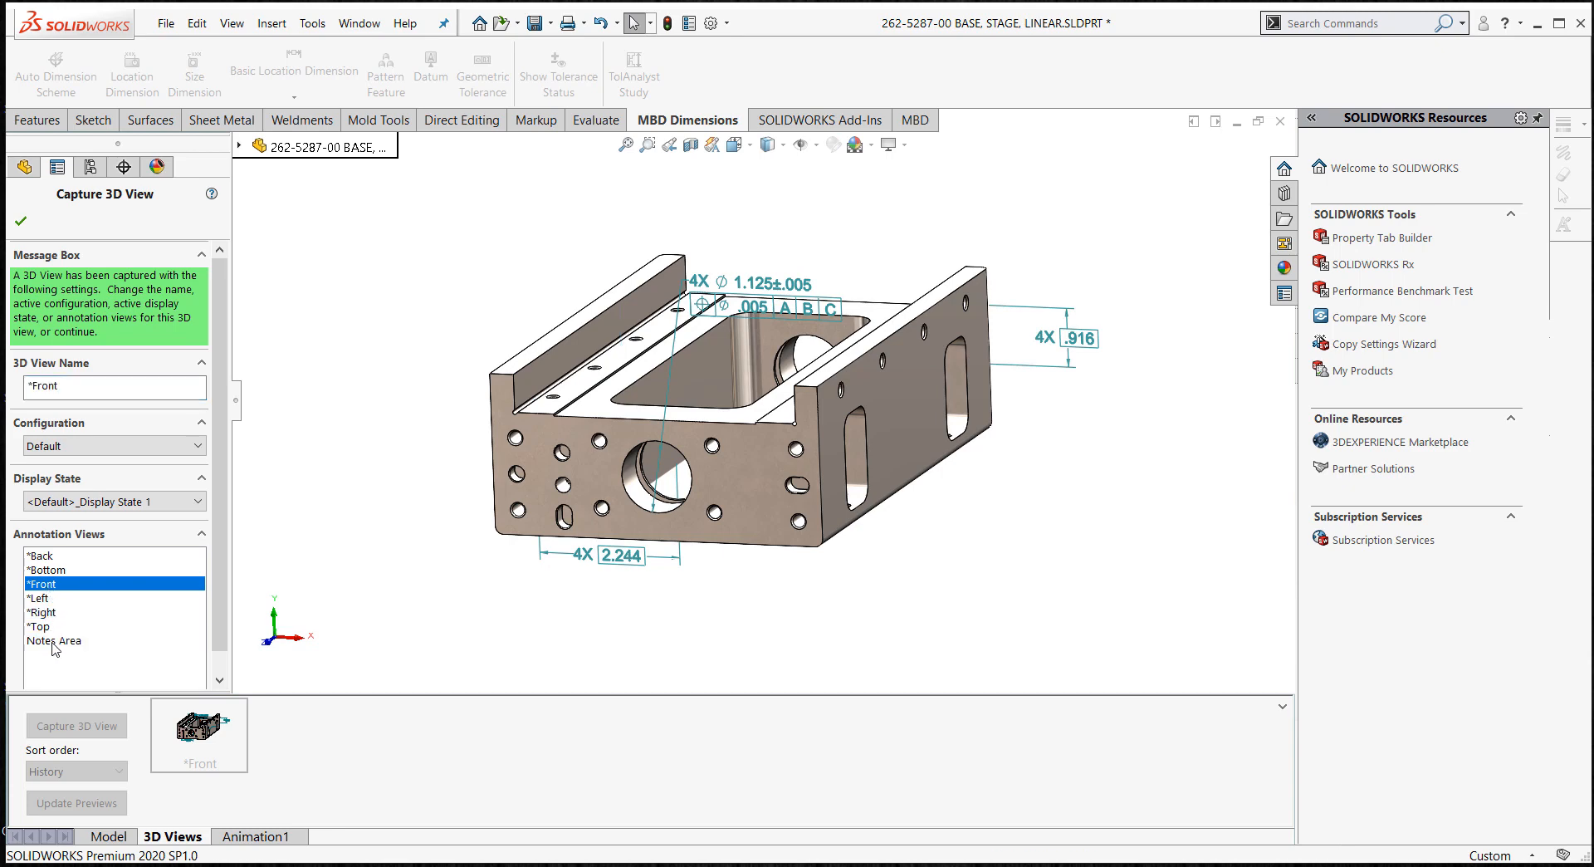
pyautogui.click(47, 556)
pyautogui.click(48, 570)
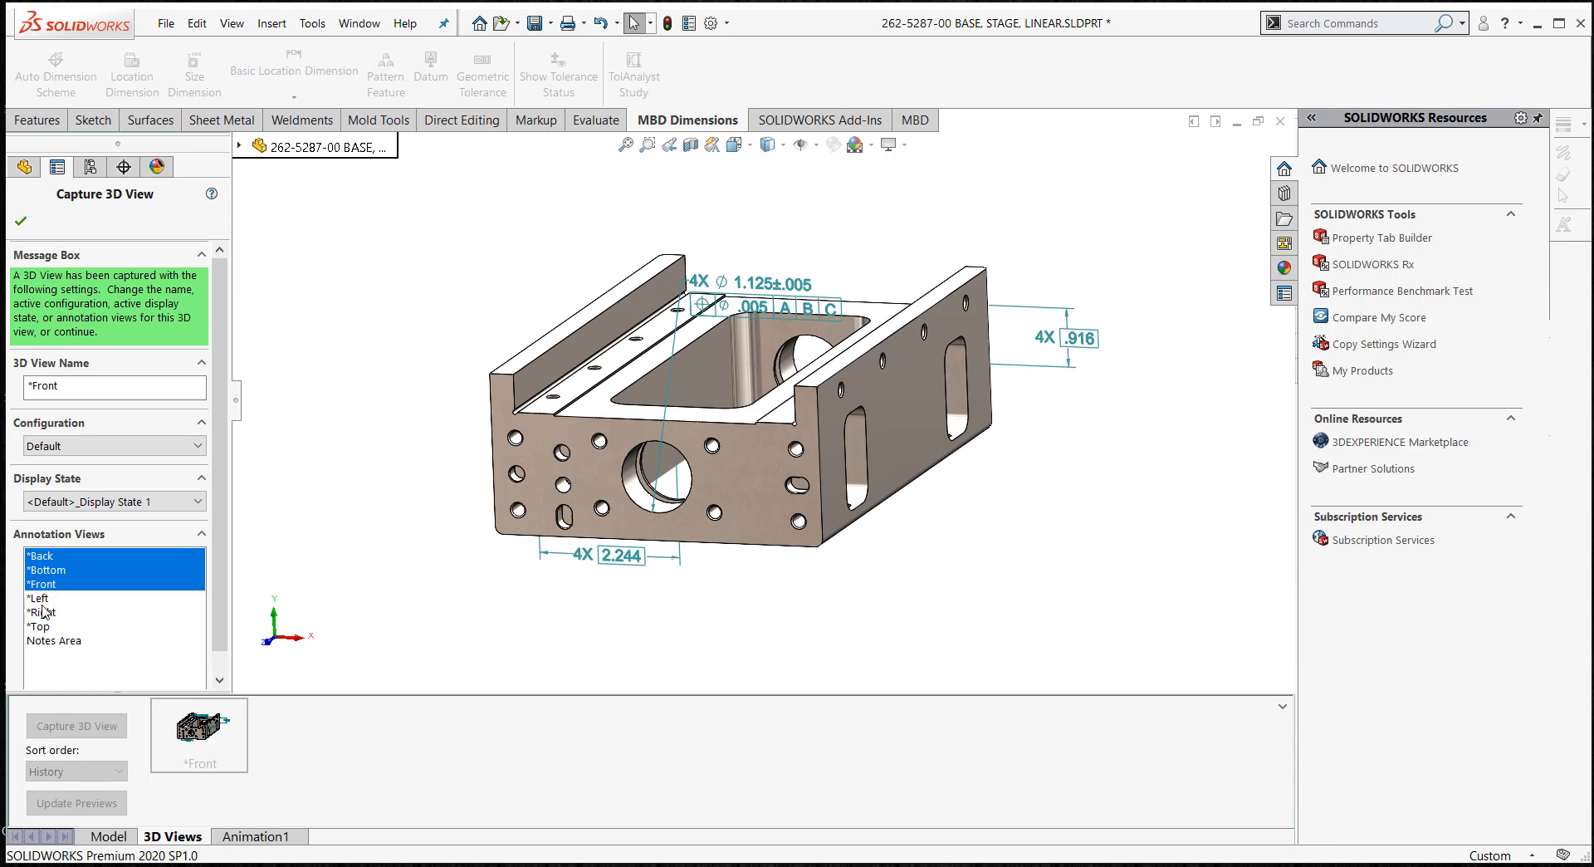
pyautogui.click(41, 599)
pyautogui.click(42, 604)
pyautogui.click(42, 625)
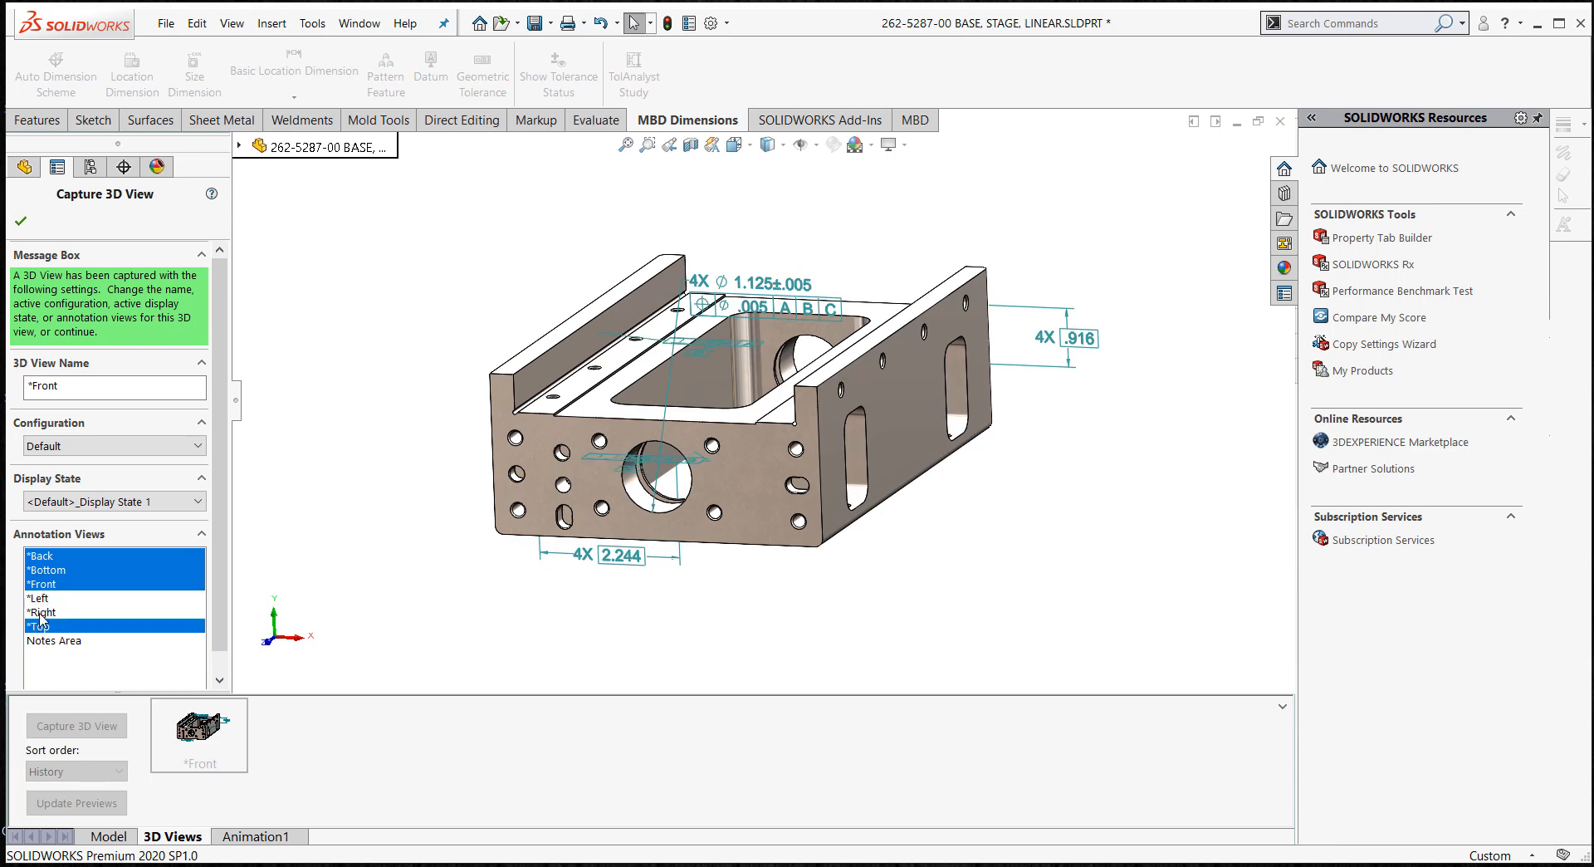
pyautogui.click(41, 613)
pyautogui.click(41, 599)
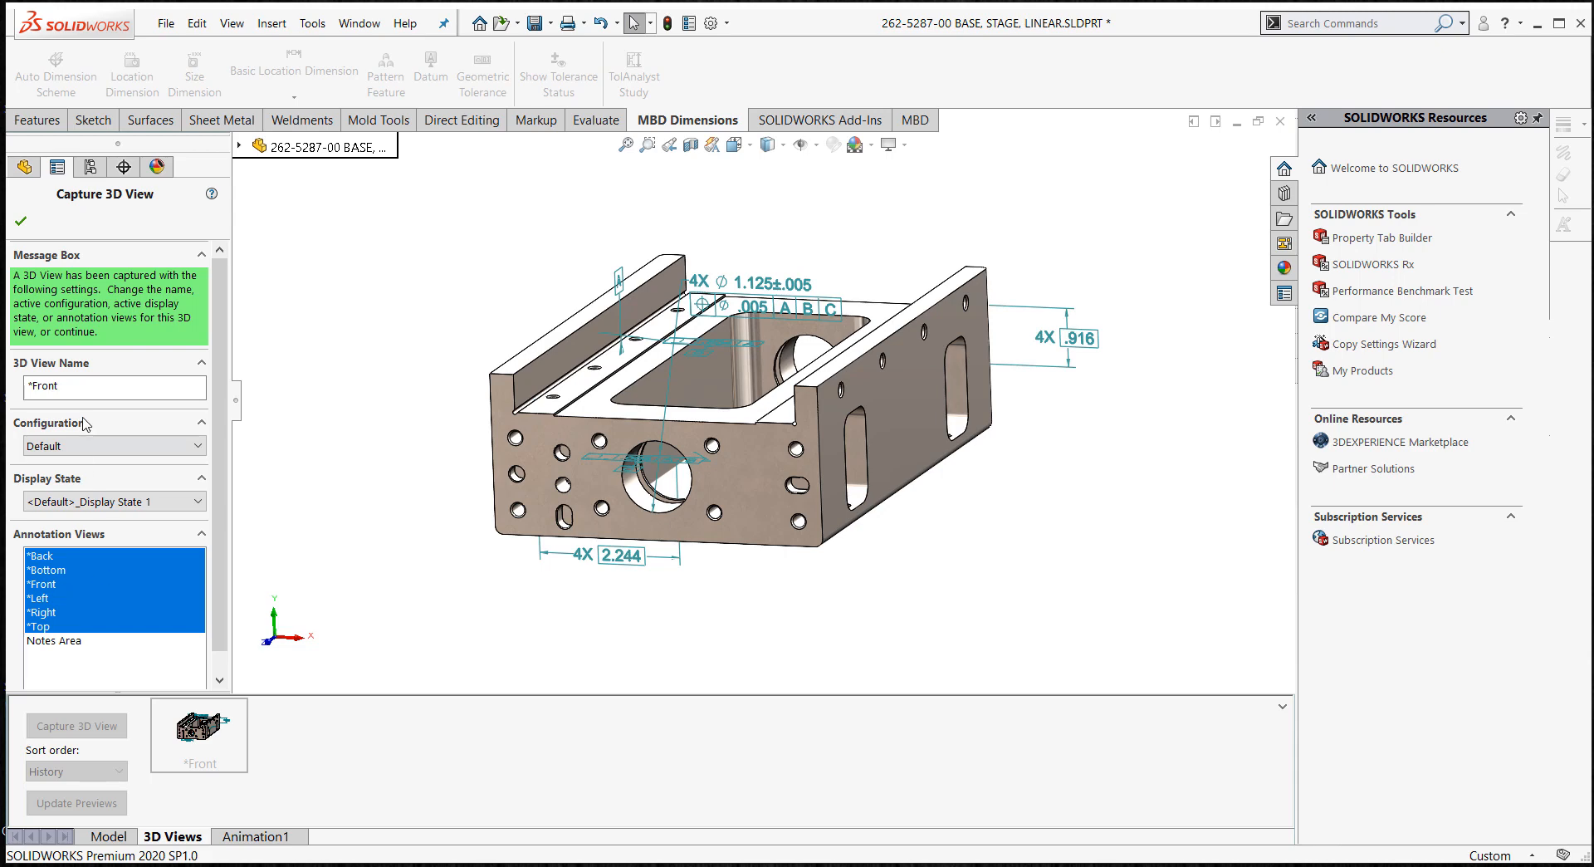
# - Name the captured 3D view "All 3D DIM" and accept it
pyautogui.moveTo(81, 387); pyautogui.dragTo(10, 392)
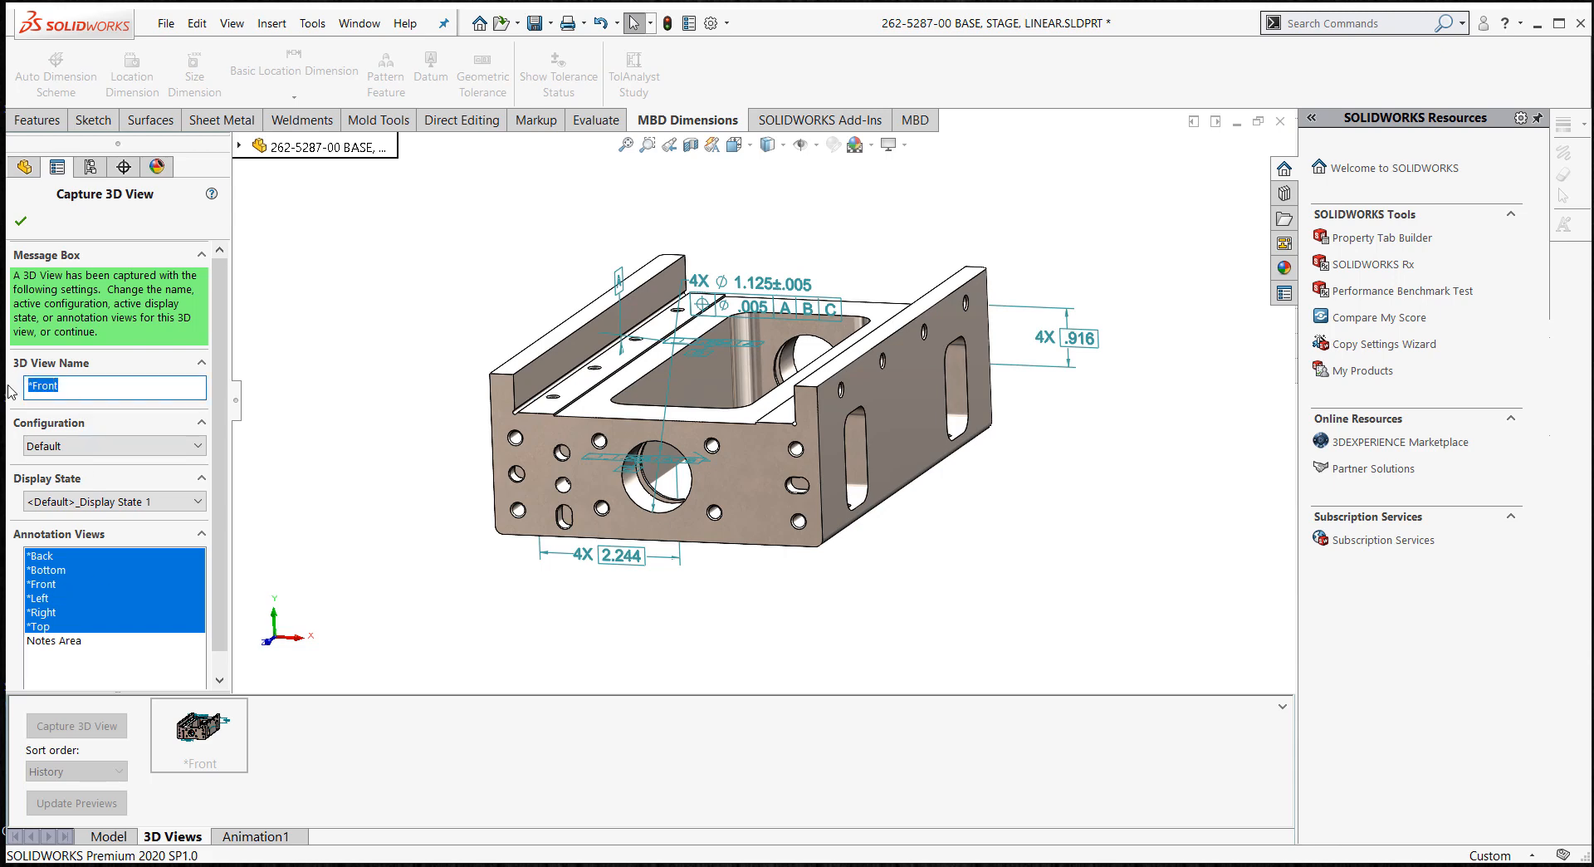
pyautogui.write('All 3D DIM')
pyautogui.click(21, 220)
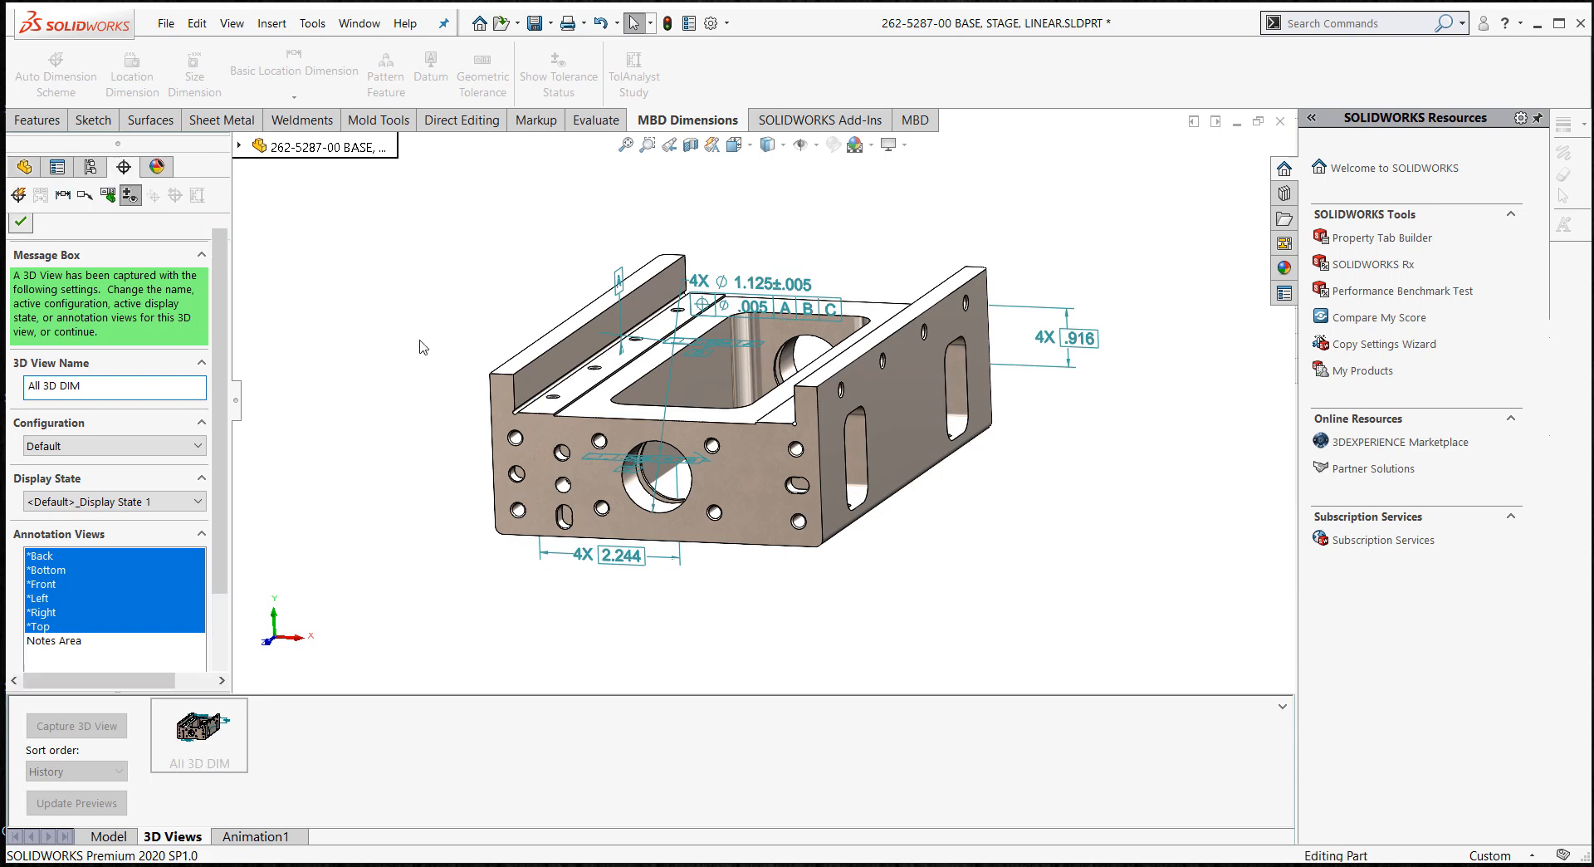
# - Move the bore diameter callout off the pocket to below the near end of the windowed wall
pyautogui.moveTo(772, 382); pyautogui.dragTo(739, 414, button='middle')
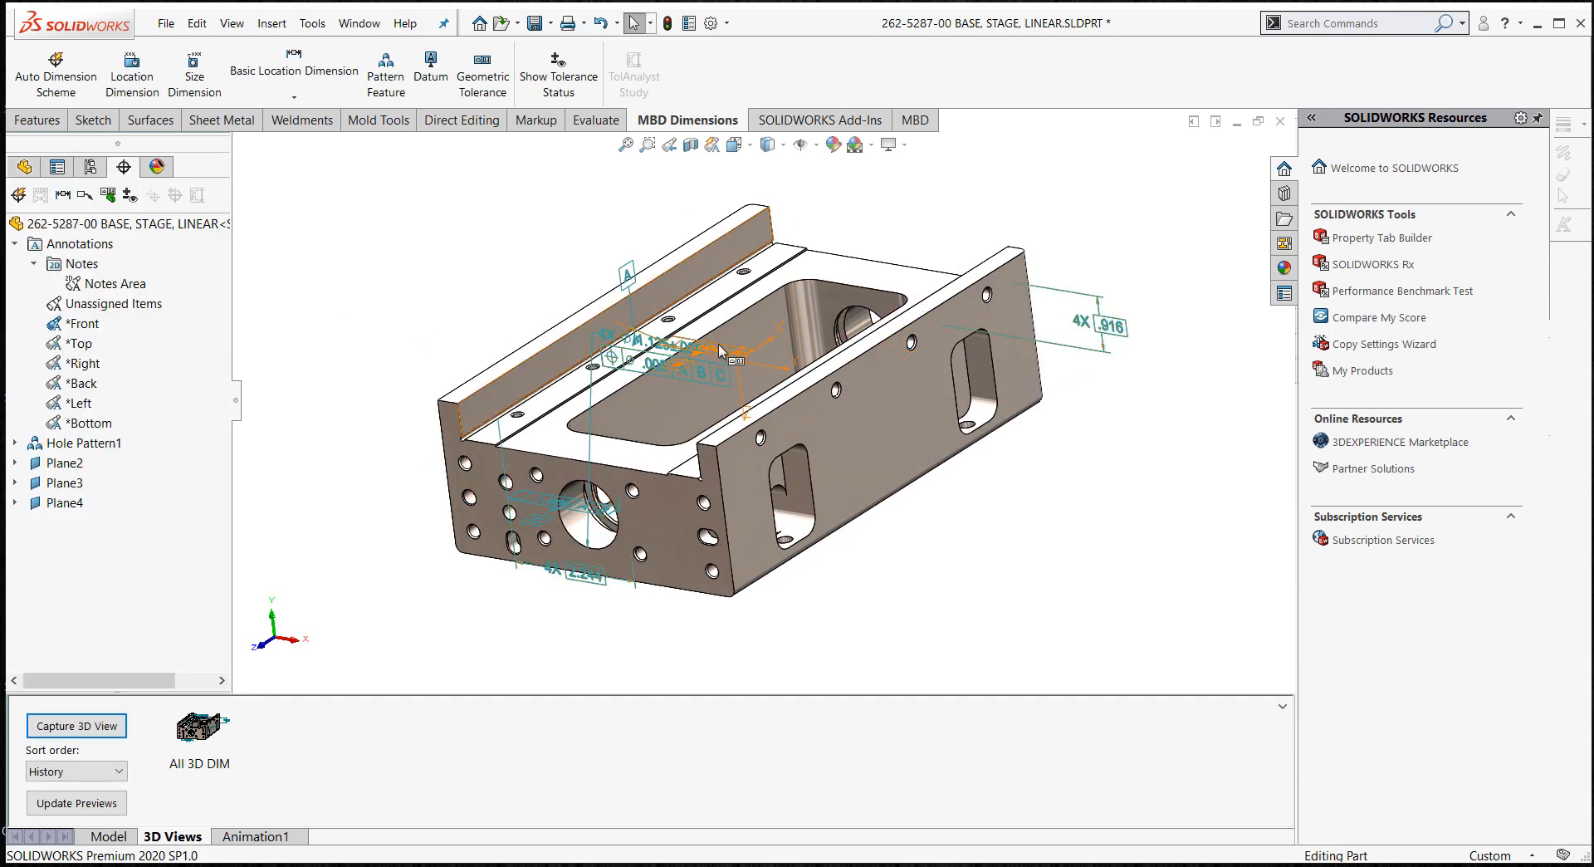
pyautogui.moveTo(583, 291)
pyautogui.mouseDown(button='middle')
pyautogui.moveTo(597, 275)
pyautogui.moveTo(577, 303)
pyautogui.mouseUp(button='middle')
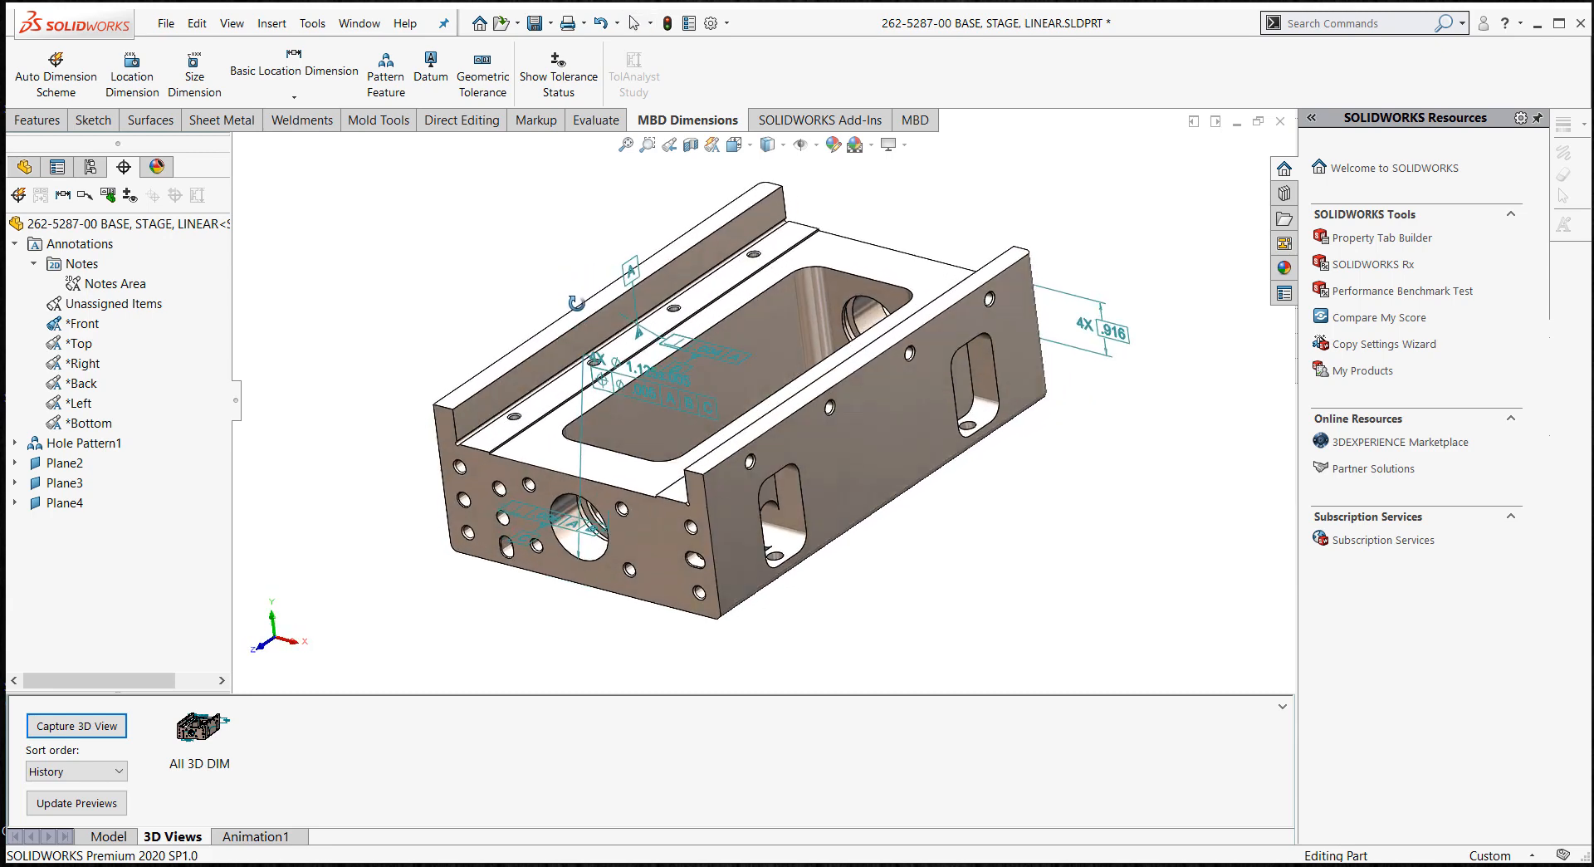
pyautogui.moveTo(688, 352); pyautogui.dragTo(853, 573)
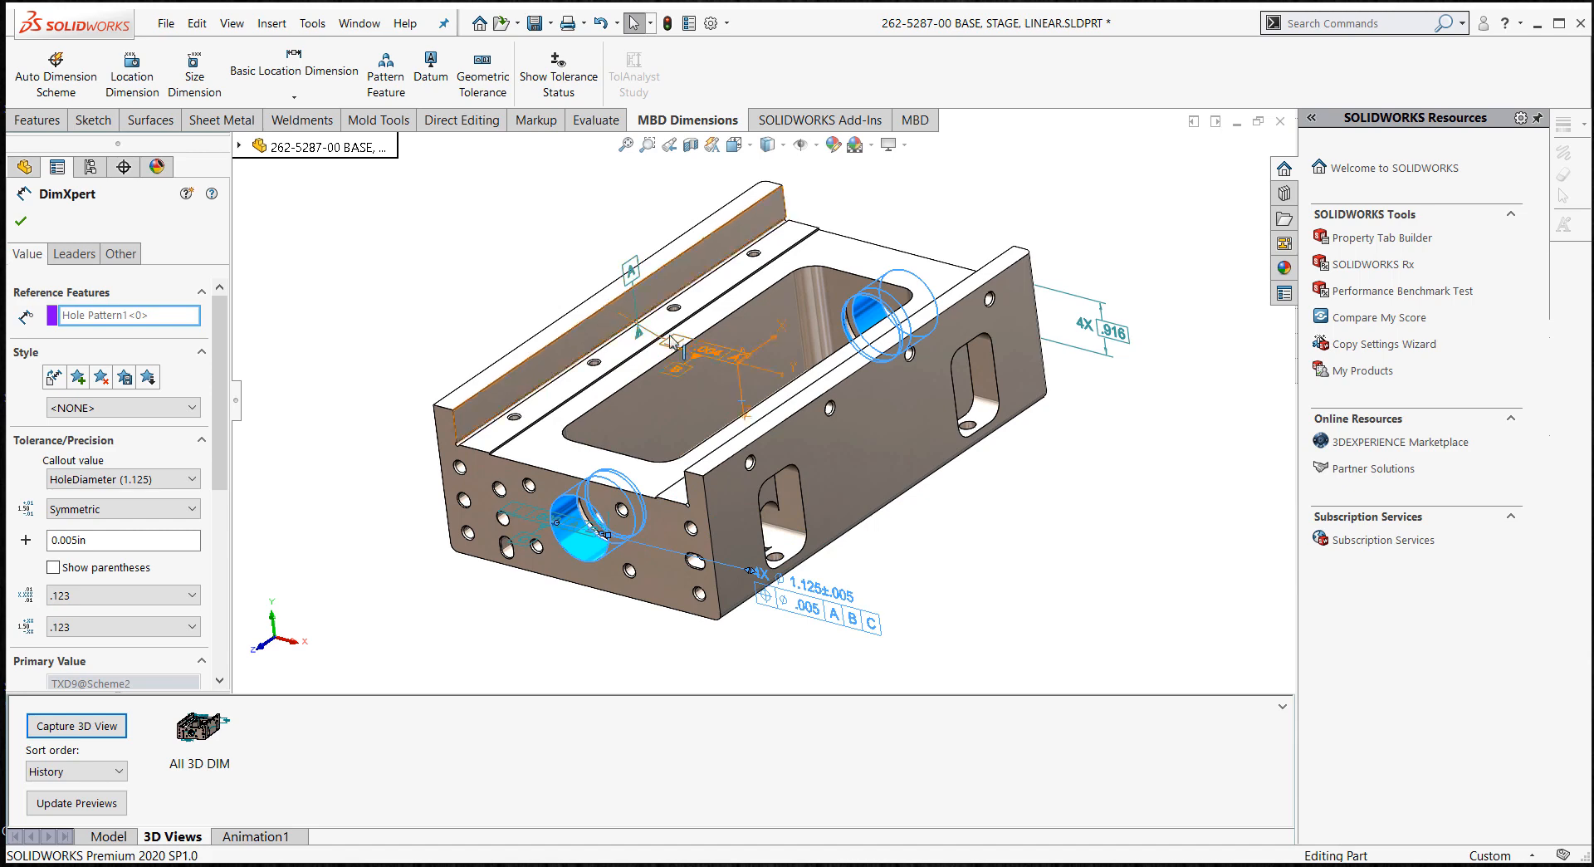
# - Move datum B's tolerance frame outside the far rail and datum C's tolerance frame below the near end face
pyautogui.click(650, 289)
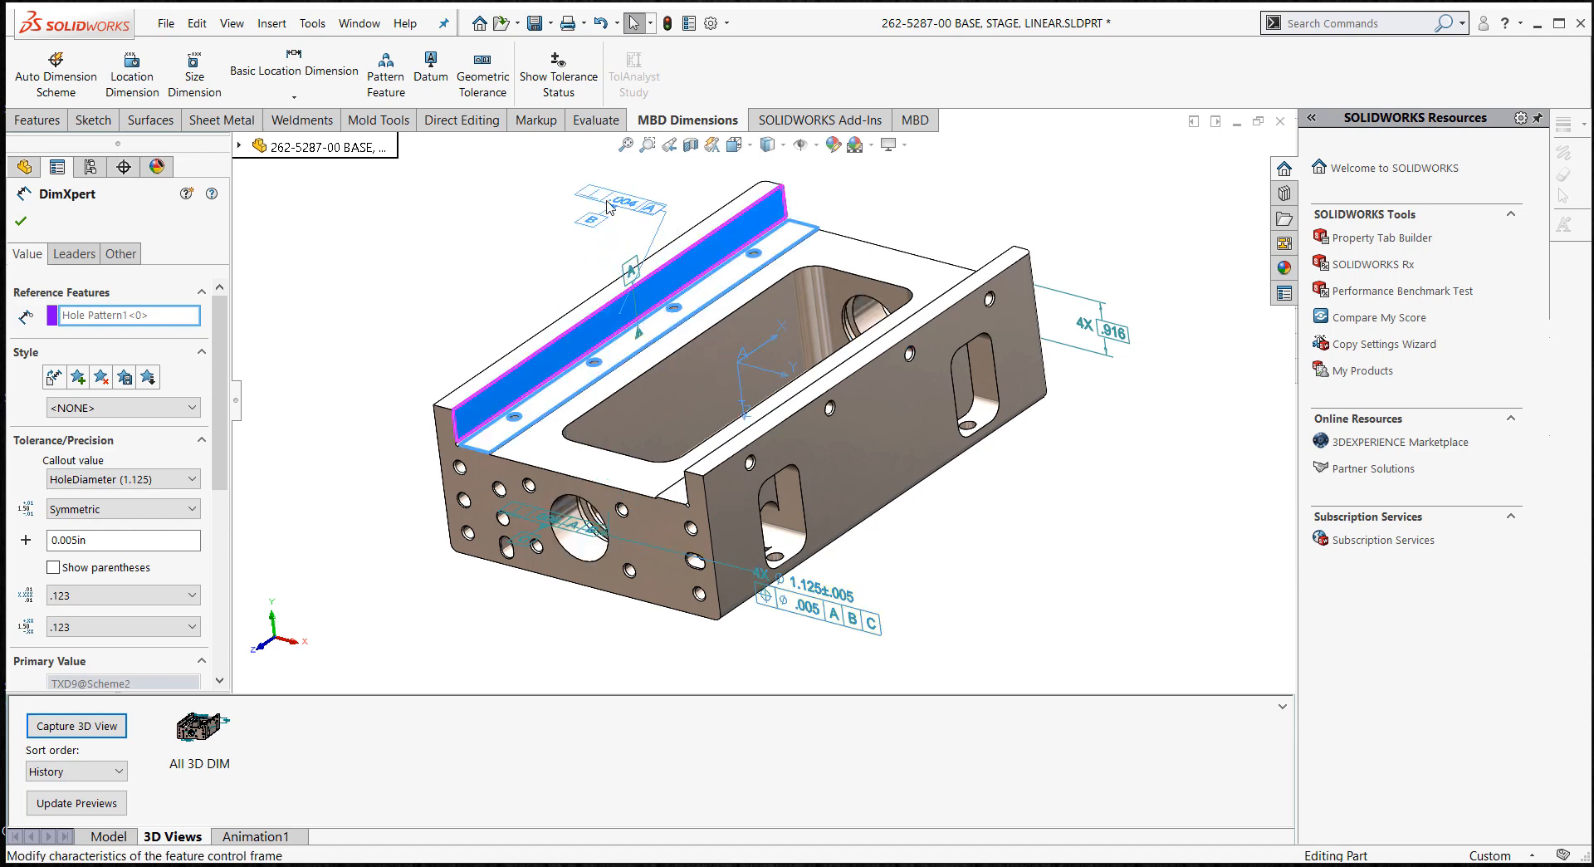
pyautogui.click(604, 218)
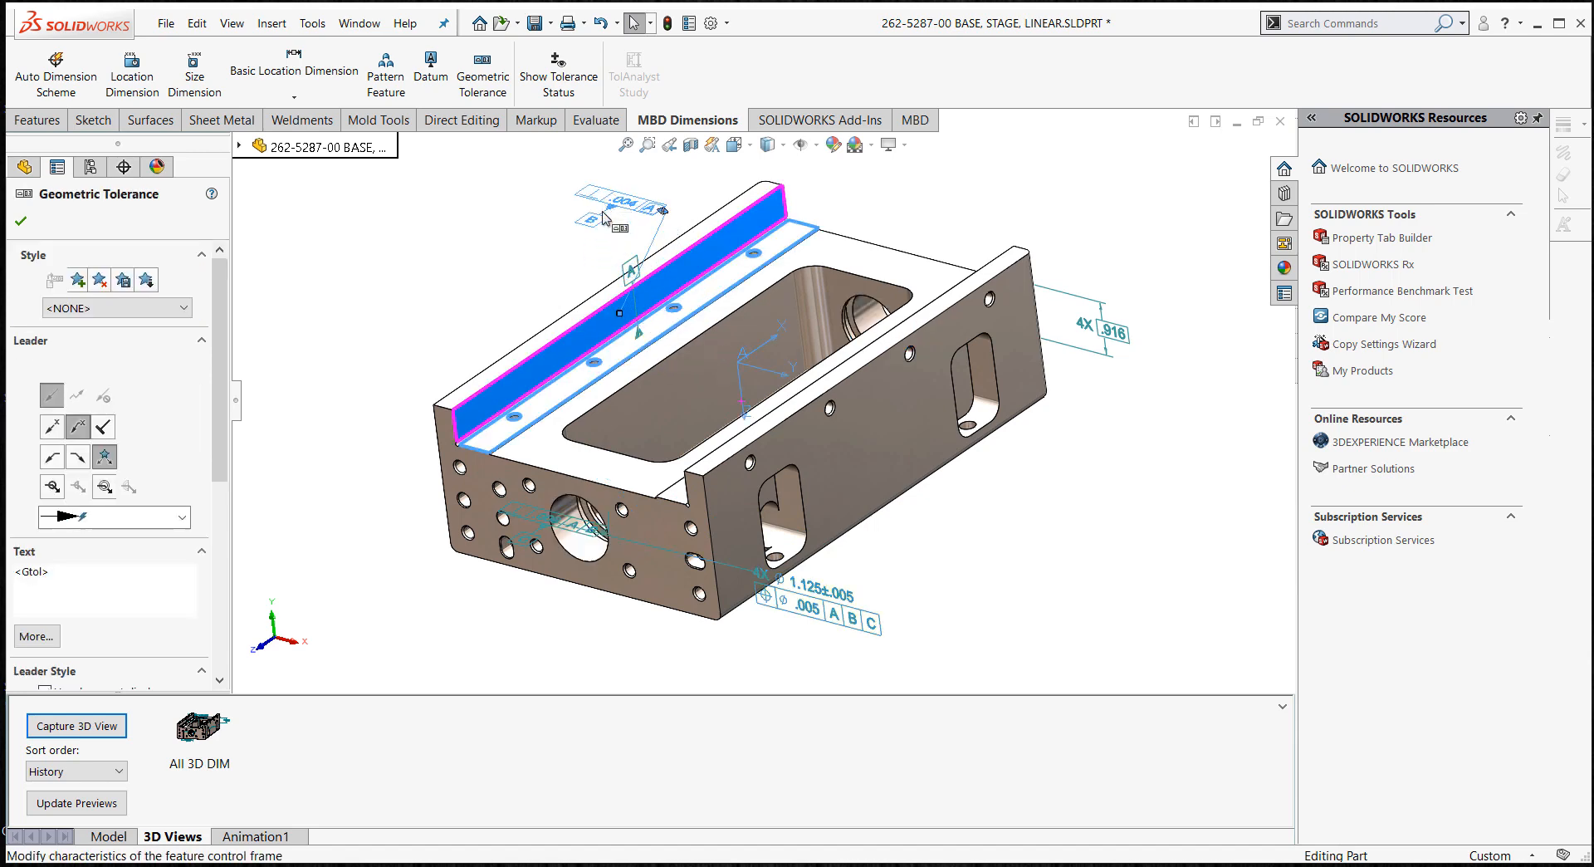
pyautogui.click(581, 538)
pyautogui.click(457, 616)
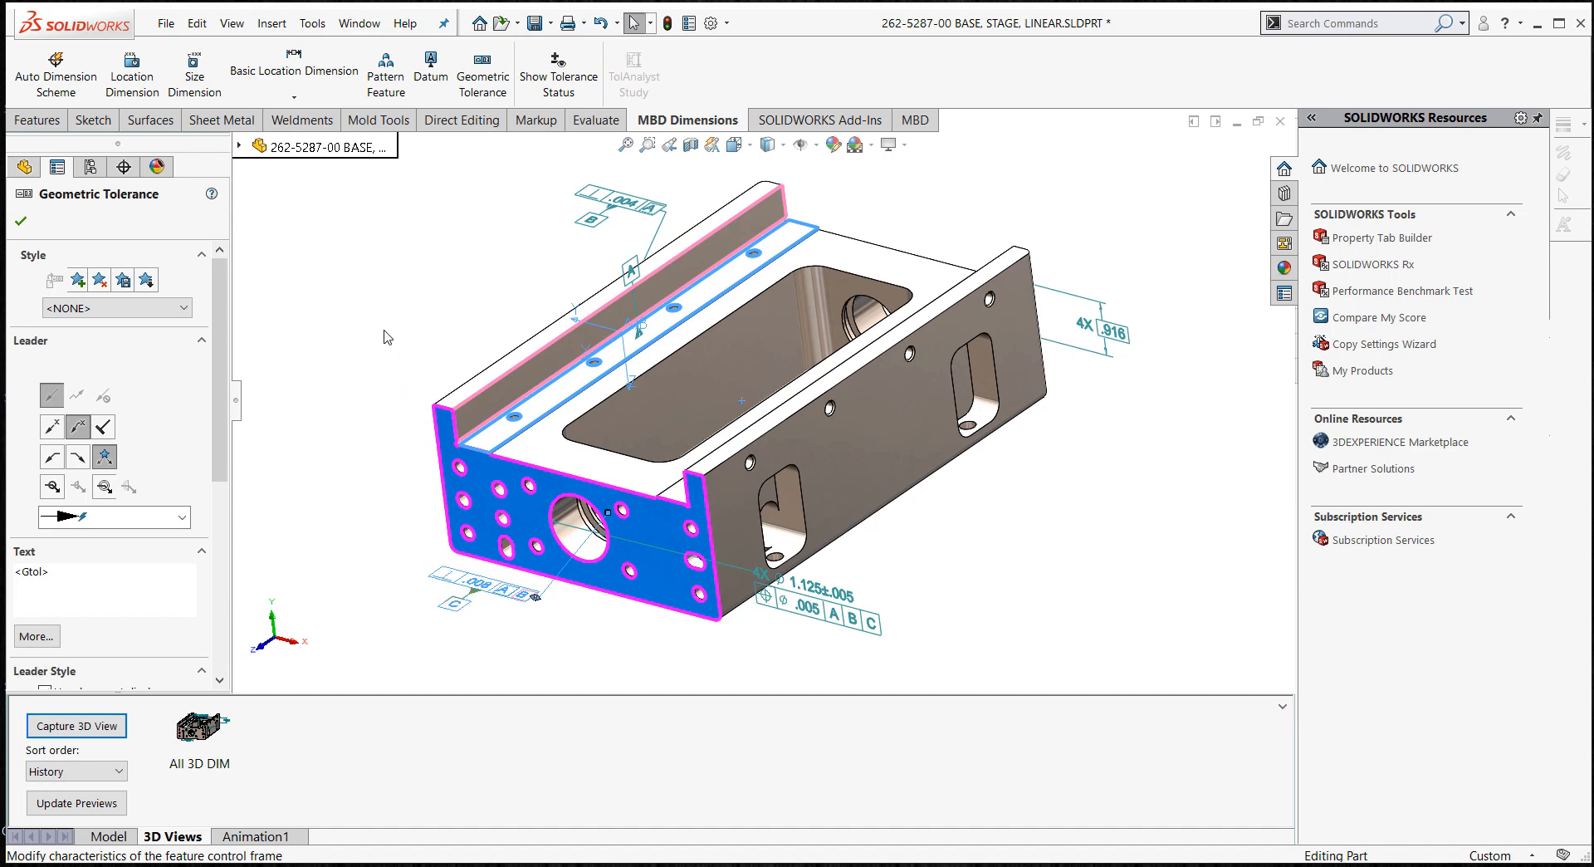
pyautogui.press('Escape')
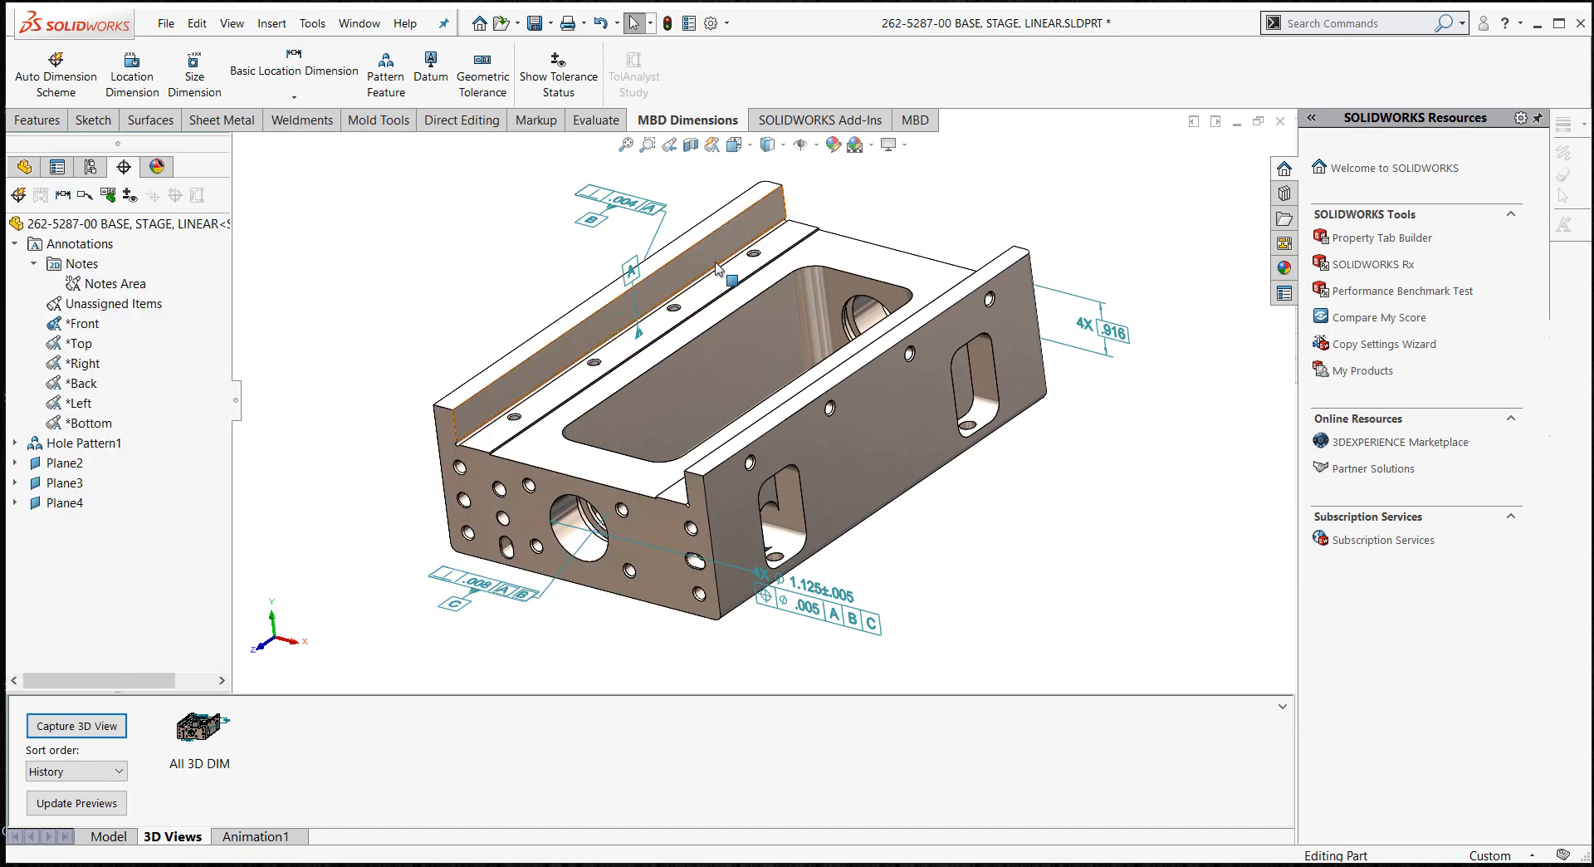
# - Reassign the perpendicularity frame carrying datum B to the *Front annotation view
pyautogui.moveTo(717, 268)
pyautogui.mouseDown(button='middle')
pyautogui.moveTo(752, 268)
pyautogui.moveTo(631, 279)
pyautogui.mouseUp(button='middle')
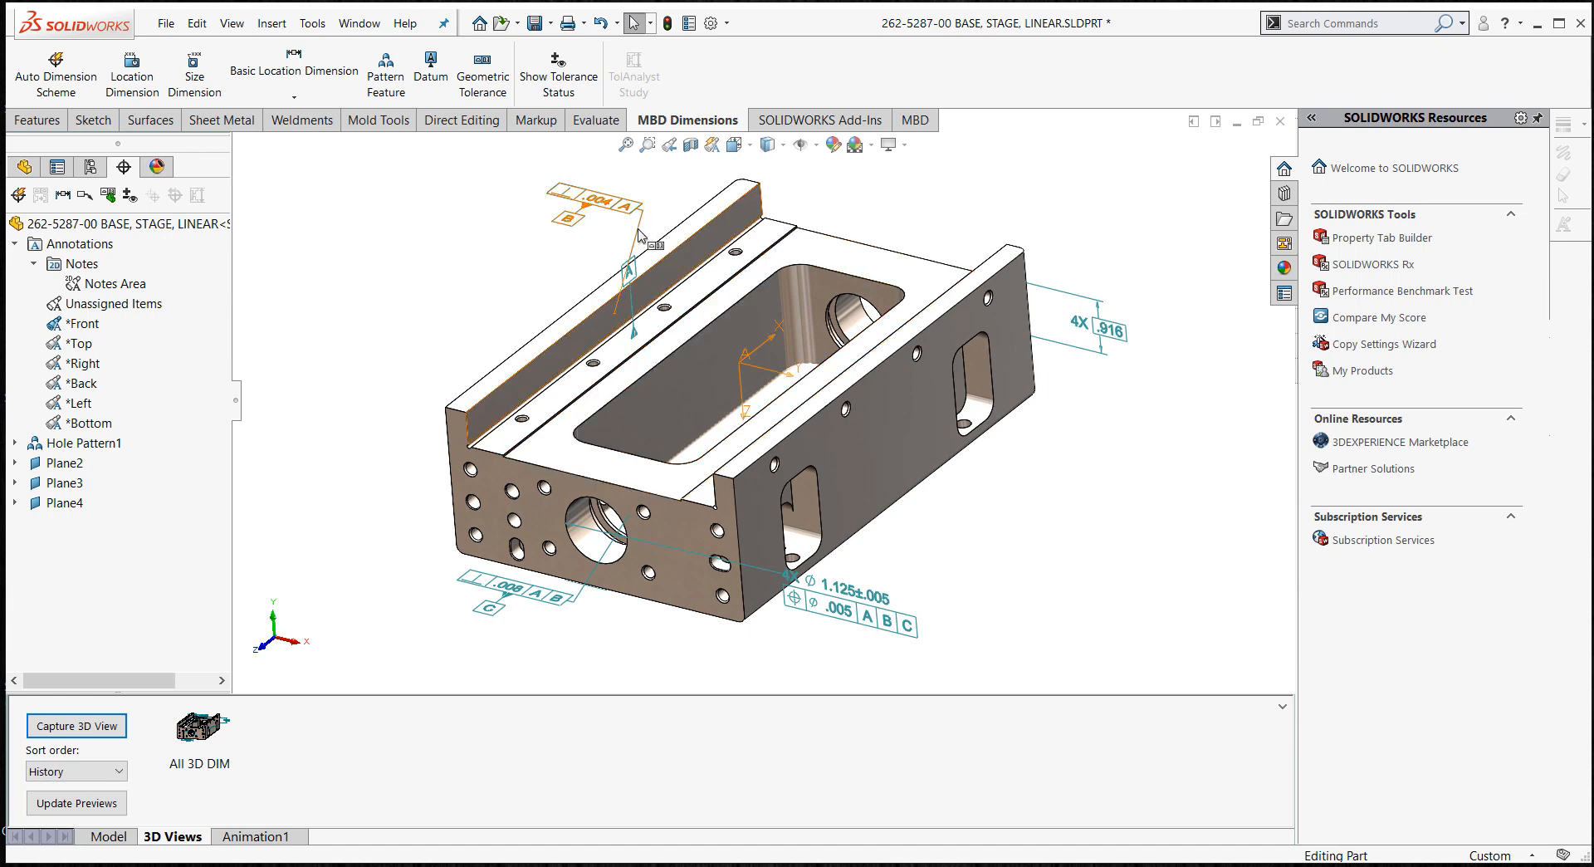
pyautogui.click(639, 235)
pyautogui.rightClick(639, 233)
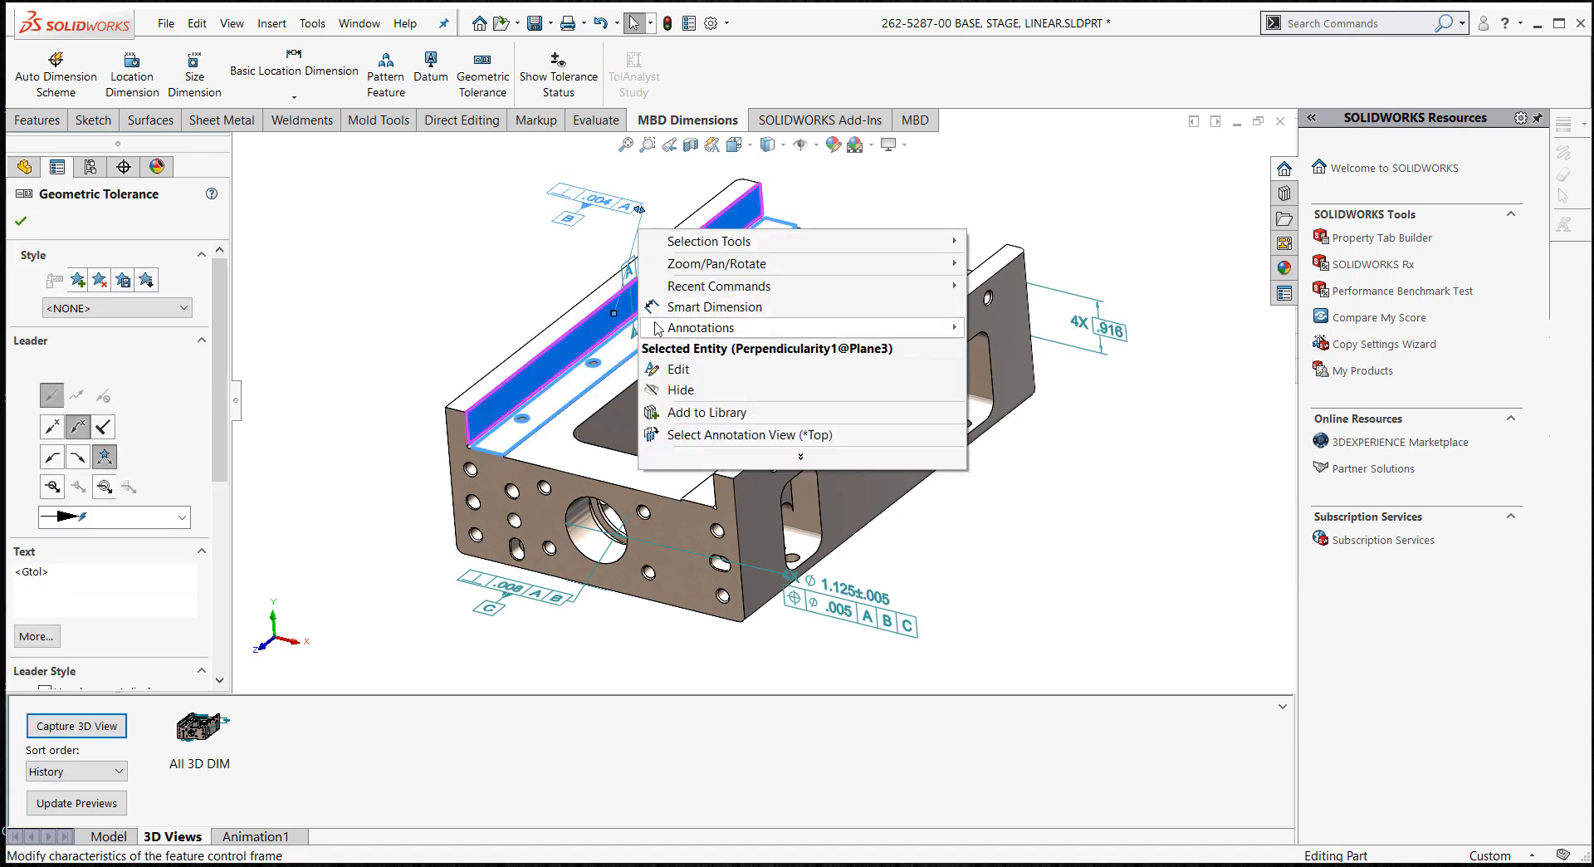
pyautogui.click(743, 435)
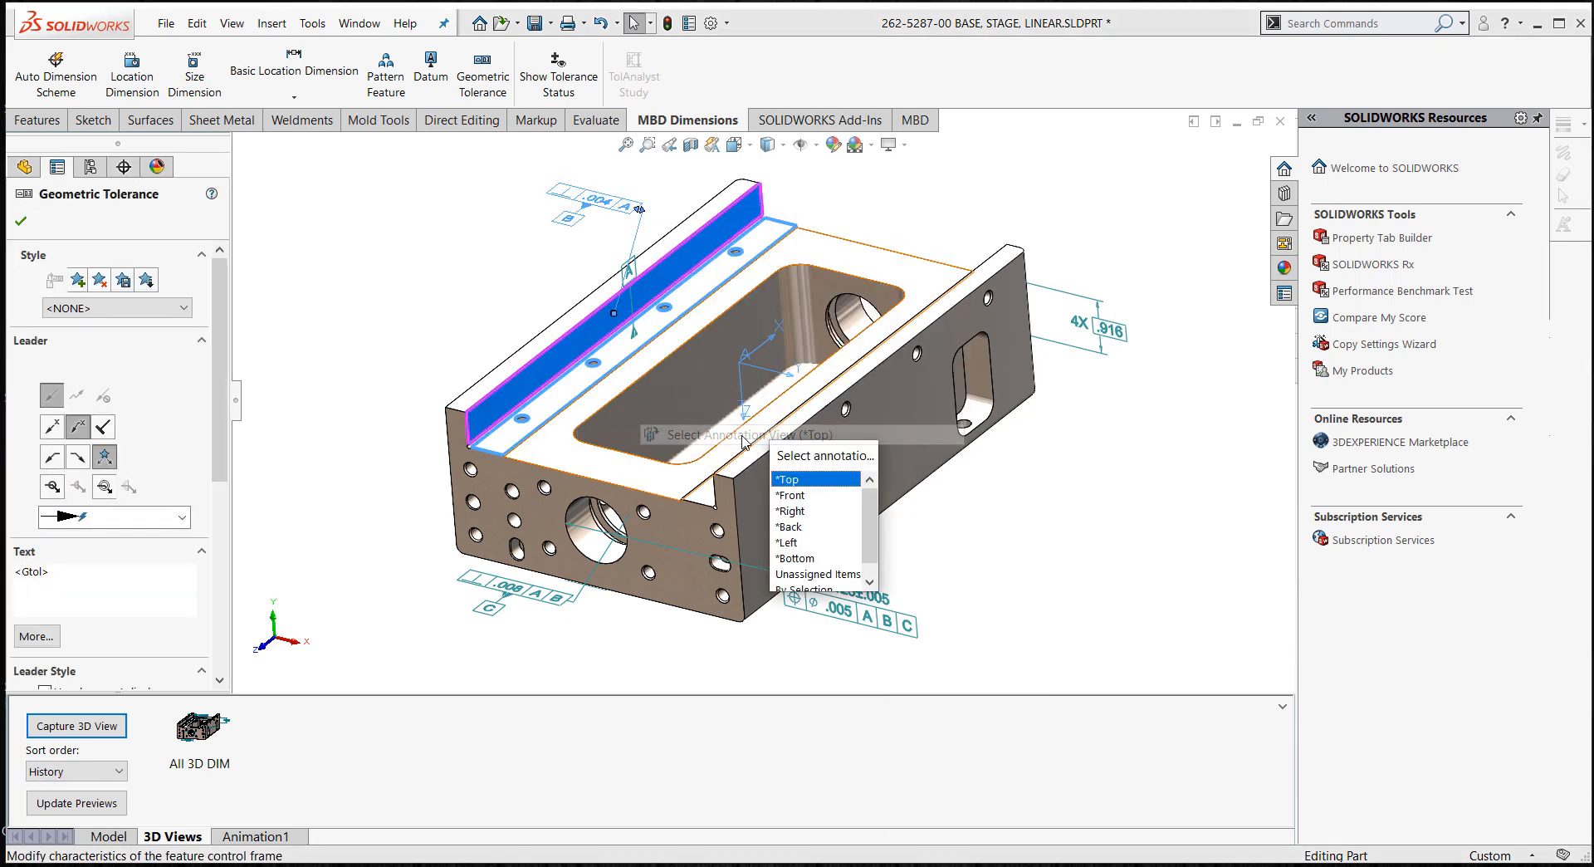
pyautogui.click(826, 498)
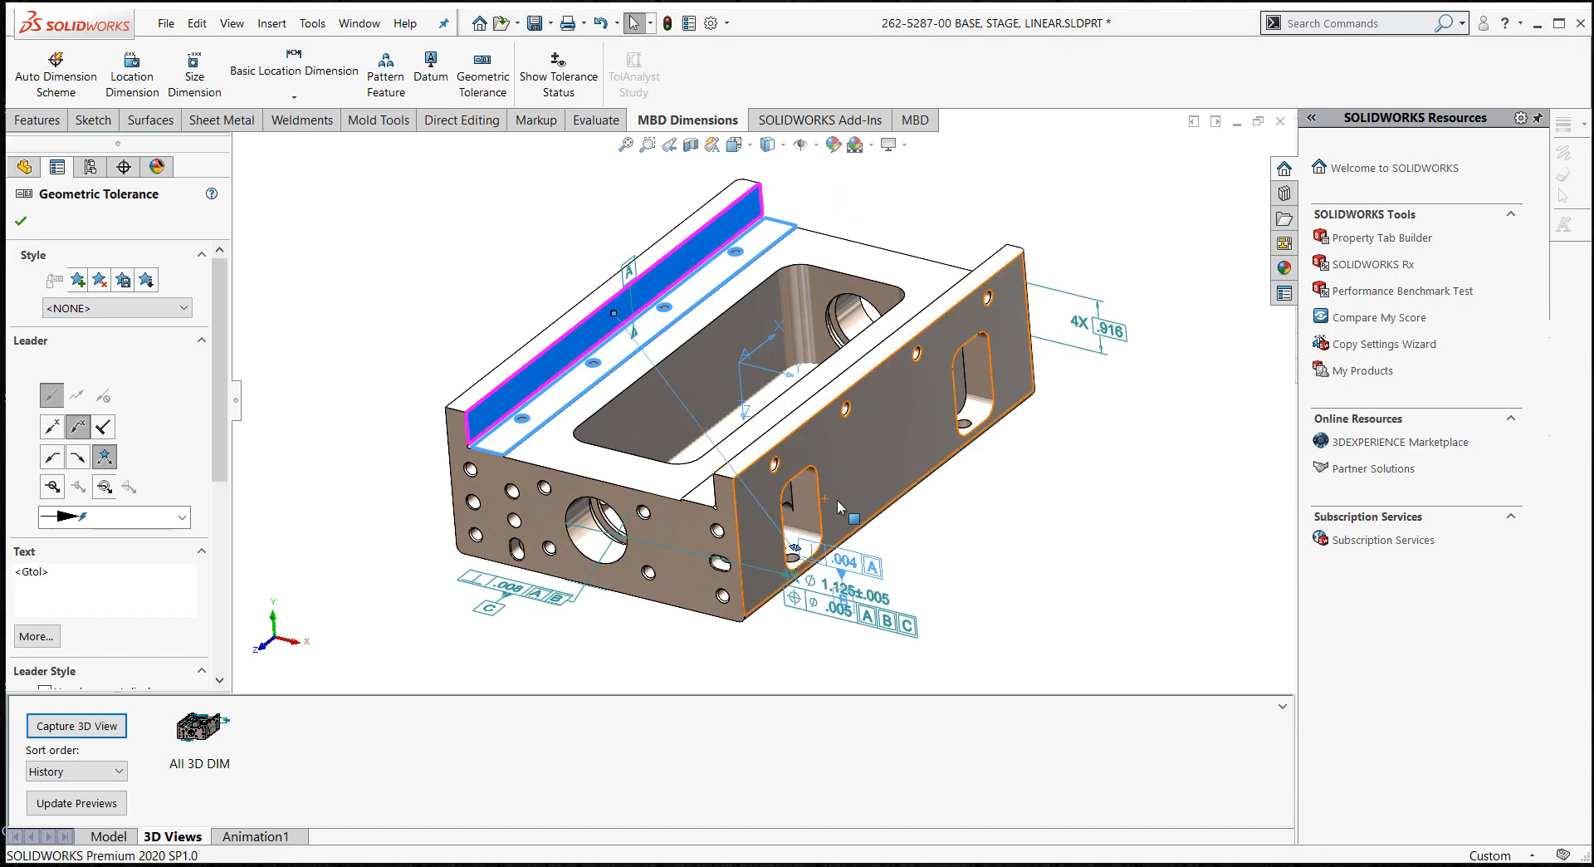
pyautogui.click(1039, 515)
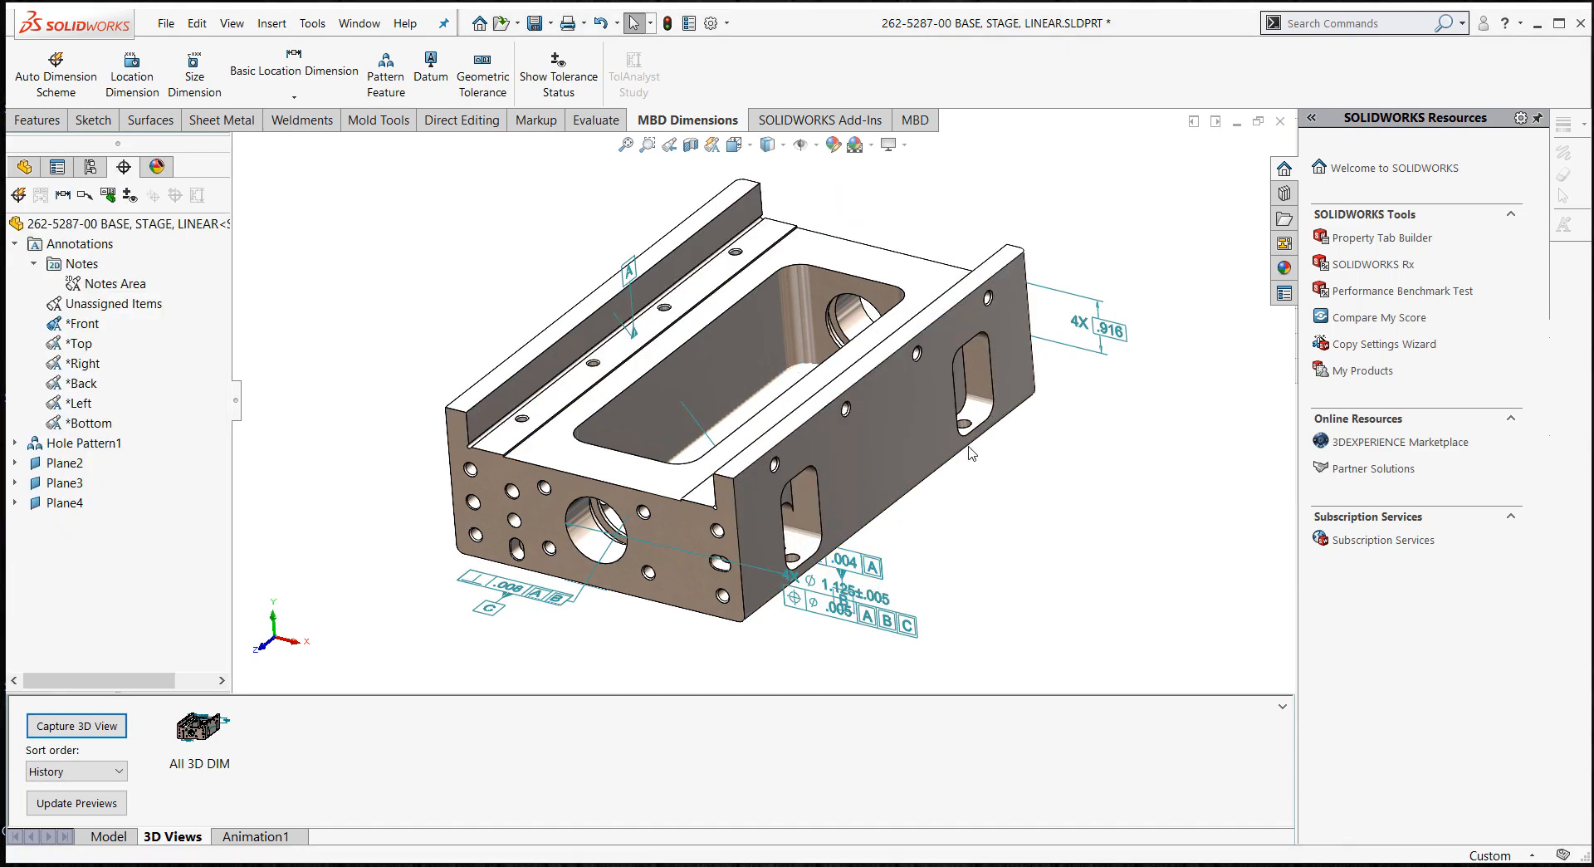
# - Reassign the datum A symbol on the narrow top face to the *Front annotation view
pyautogui.rightClick(637, 308)
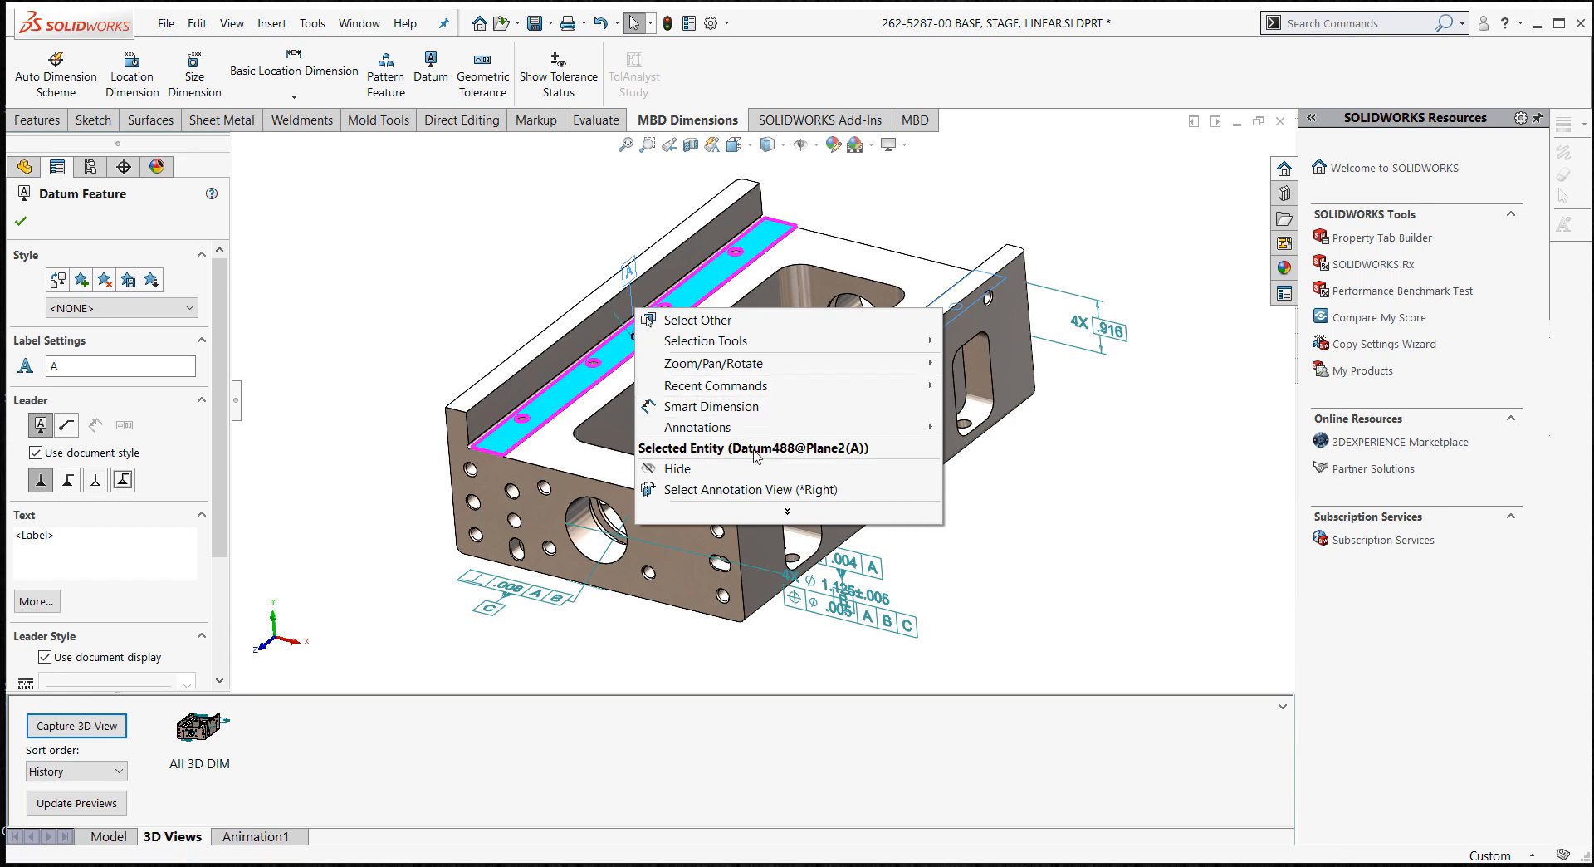
pyautogui.click(757, 490)
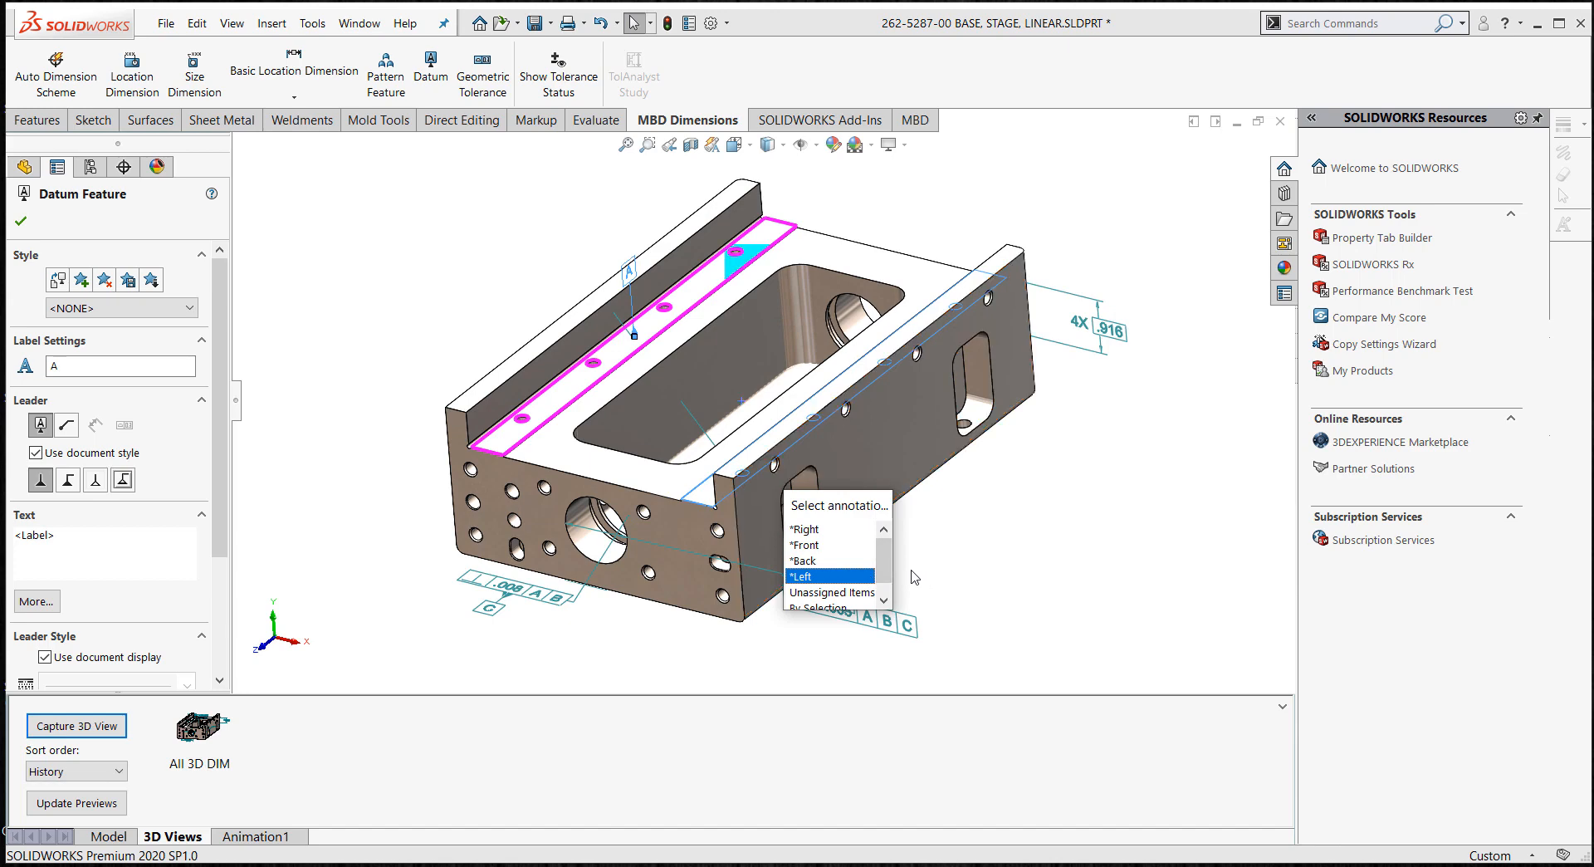
pyautogui.click(806, 545)
pyautogui.click(324, 338)
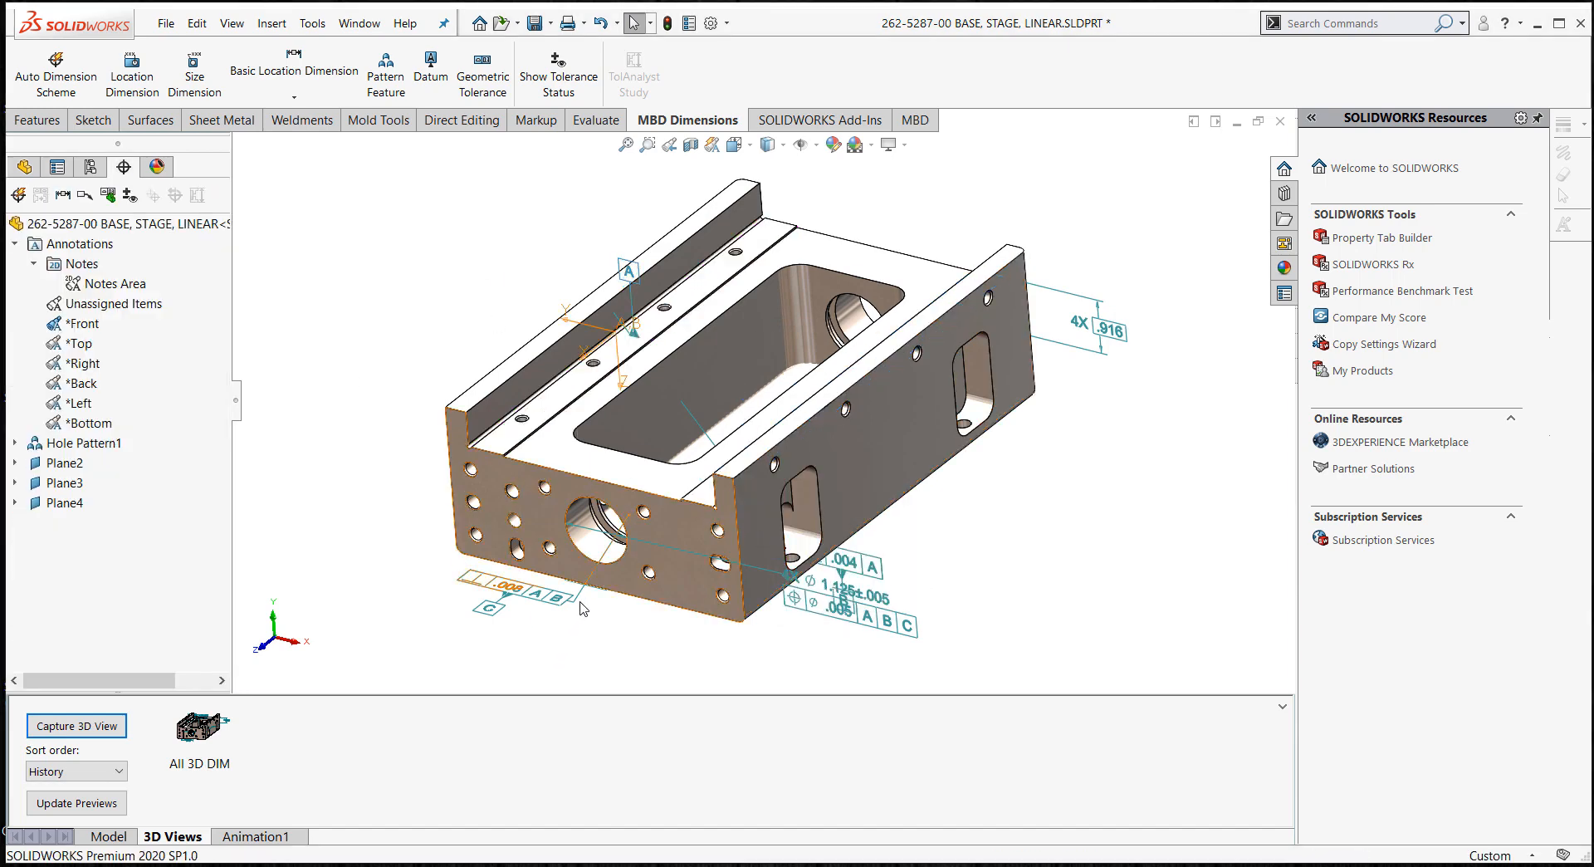
# - Try assigning the perpendicularity frame carrying datum C to the *Front annotation view
pyautogui.moveTo(575, 609); pyautogui.dragTo(535, 639, button='middle')
pyautogui.click(536, 639)
pyautogui.rightClick(535, 639)
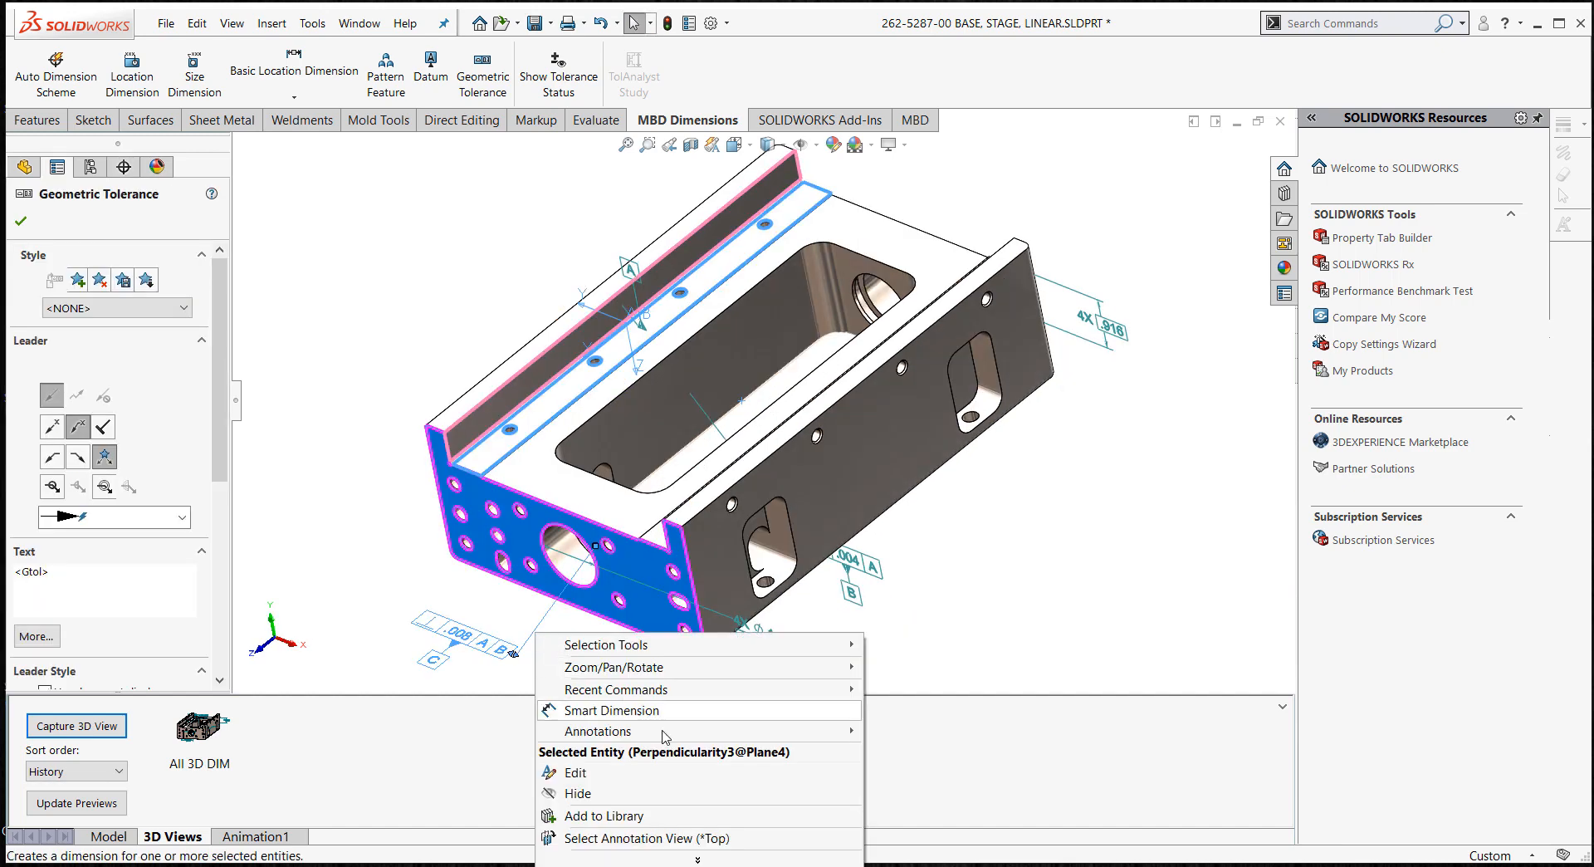
pyautogui.click(639, 837)
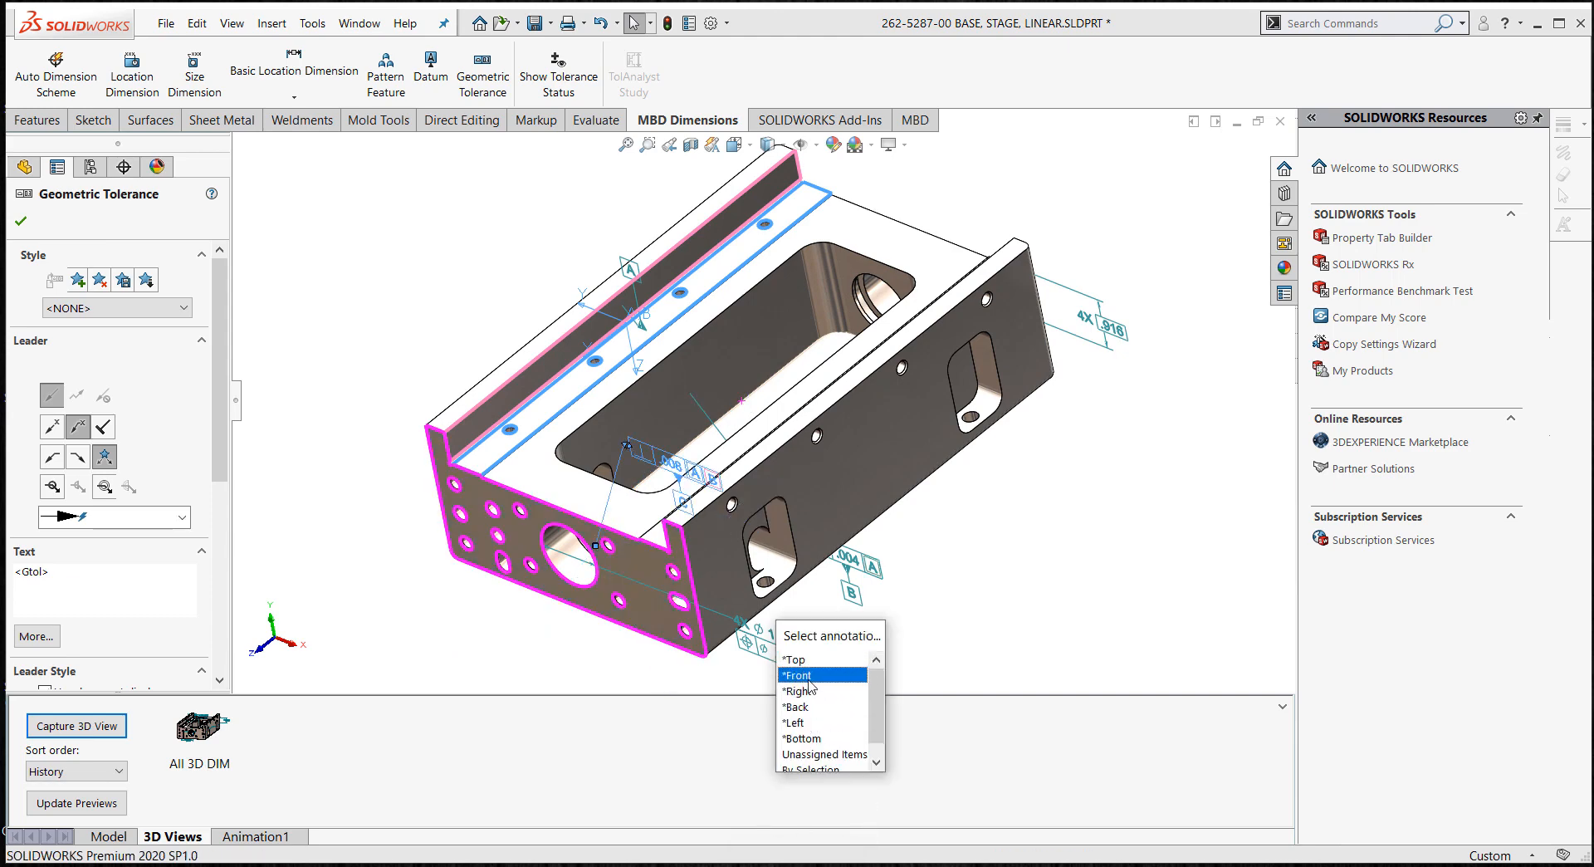
pyautogui.click(802, 677)
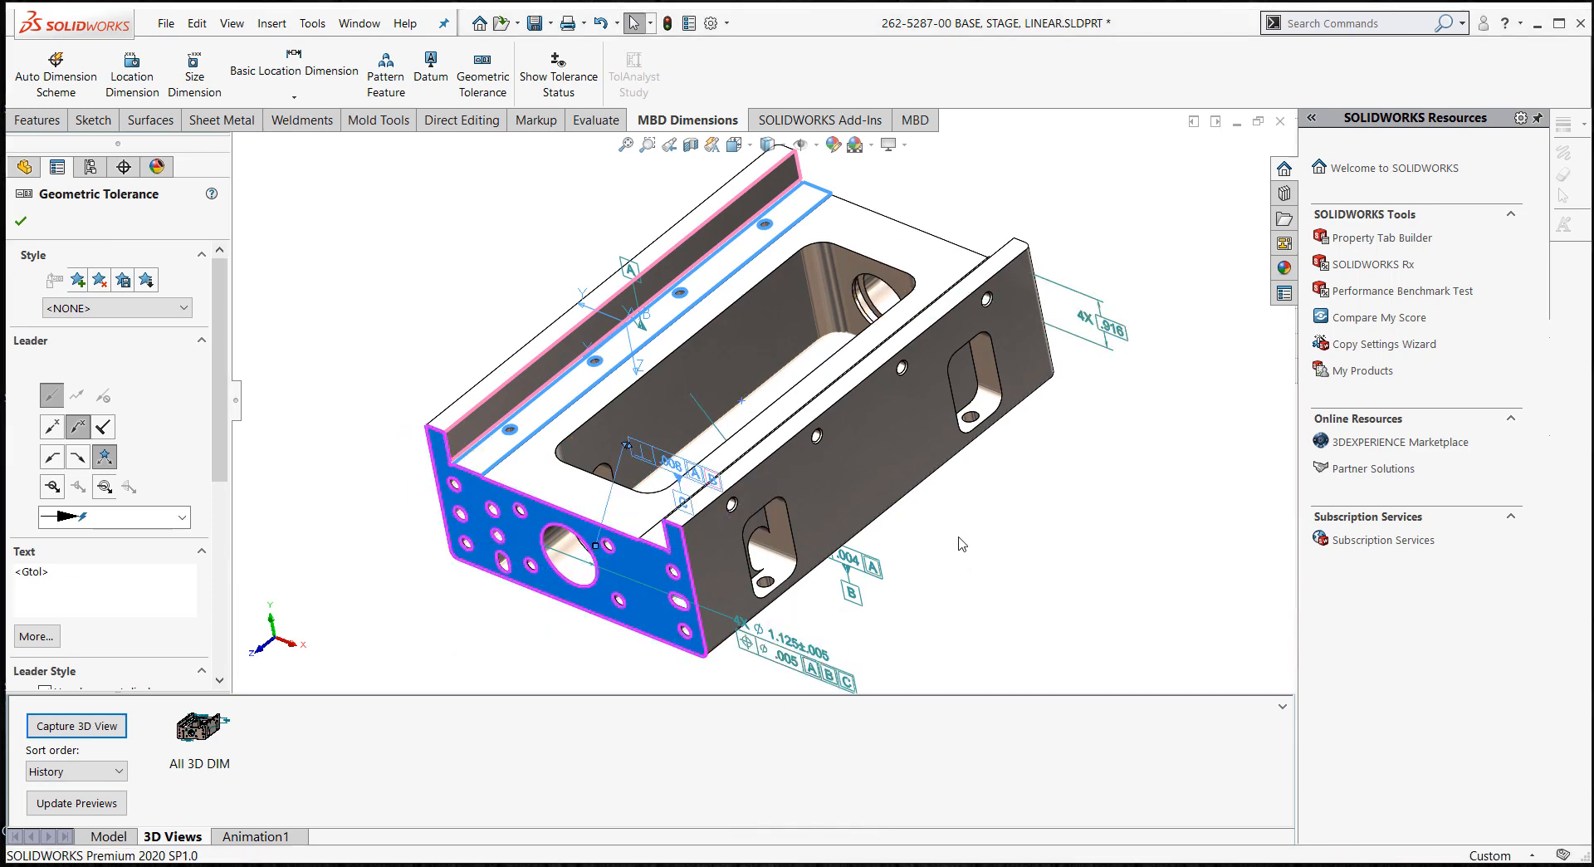
pyautogui.moveTo(1004, 537); pyautogui.dragTo(907, 516, button='middle')
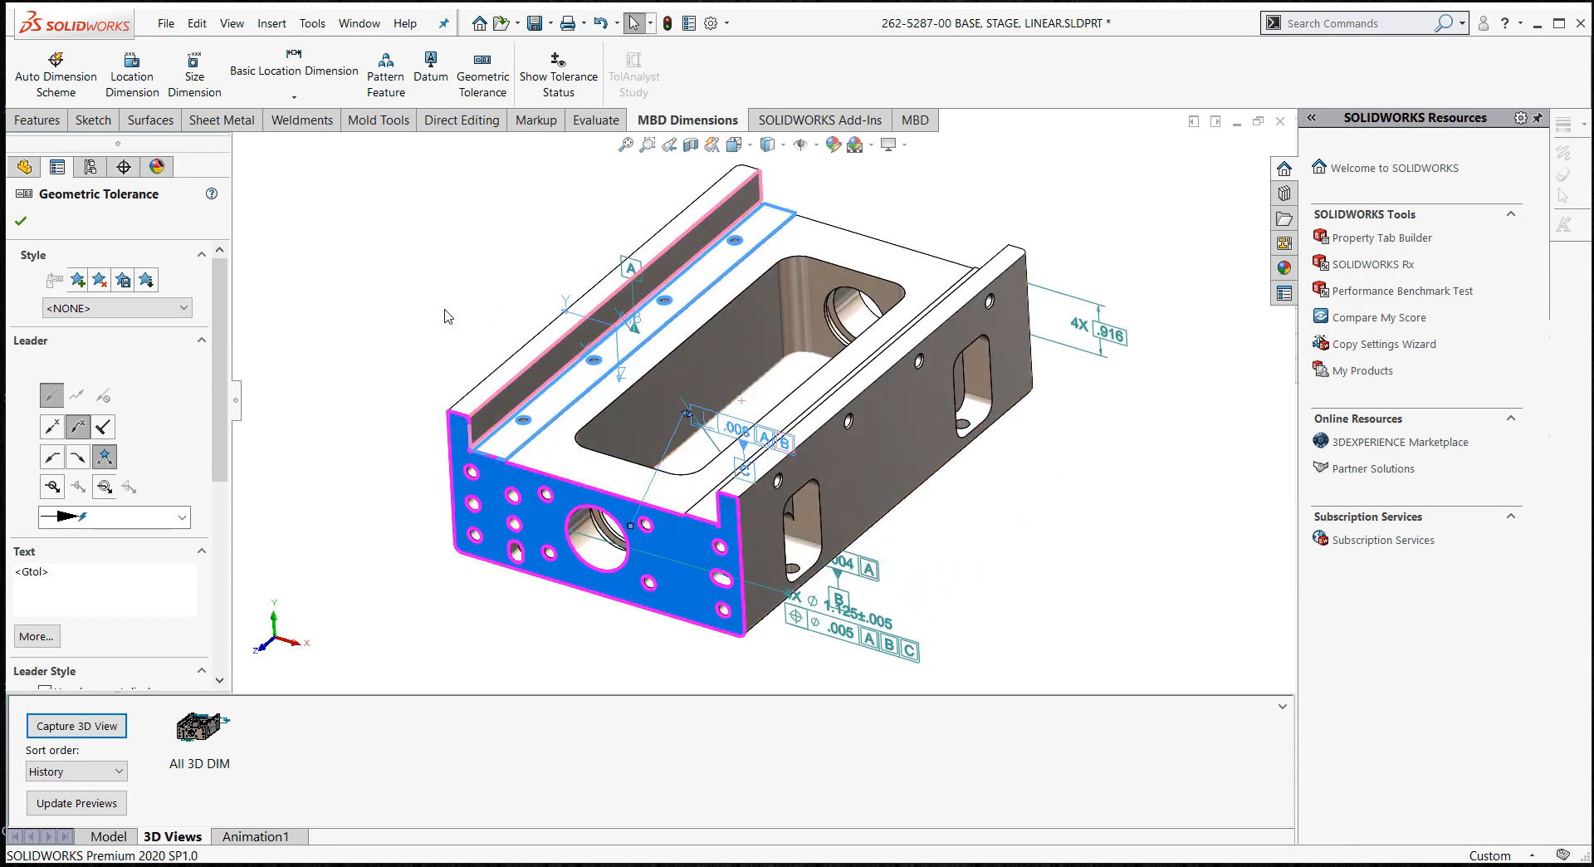
pyautogui.press('Escape')
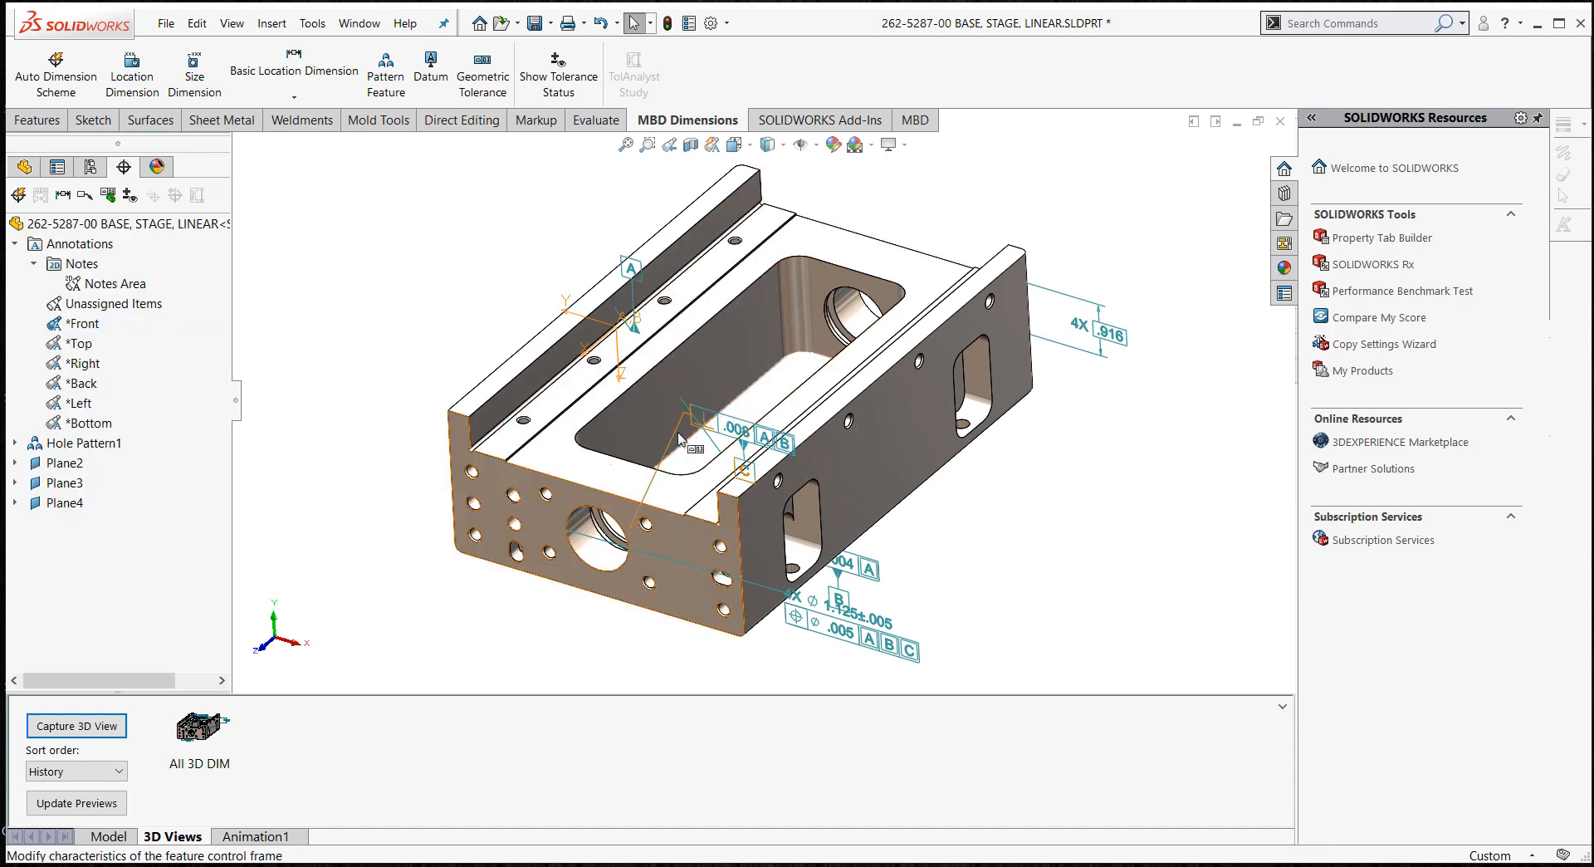
# - Return the perpendicularity frame carrying datum C to the *Top annotation view
pyautogui.rightClick(682, 433)
pyautogui.click(822, 659)
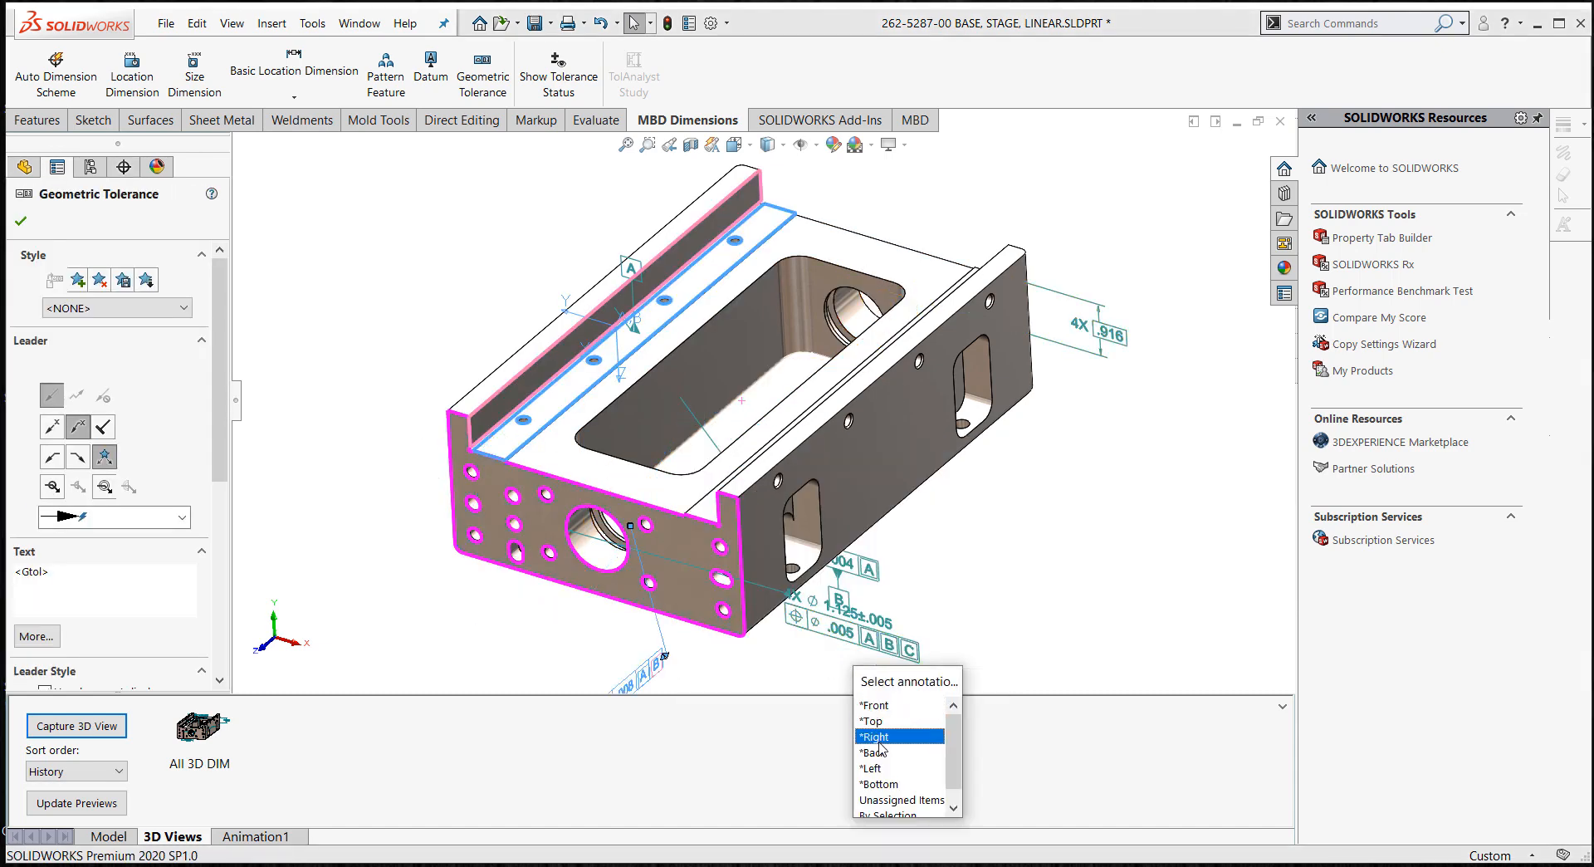
pyautogui.press('Escape')
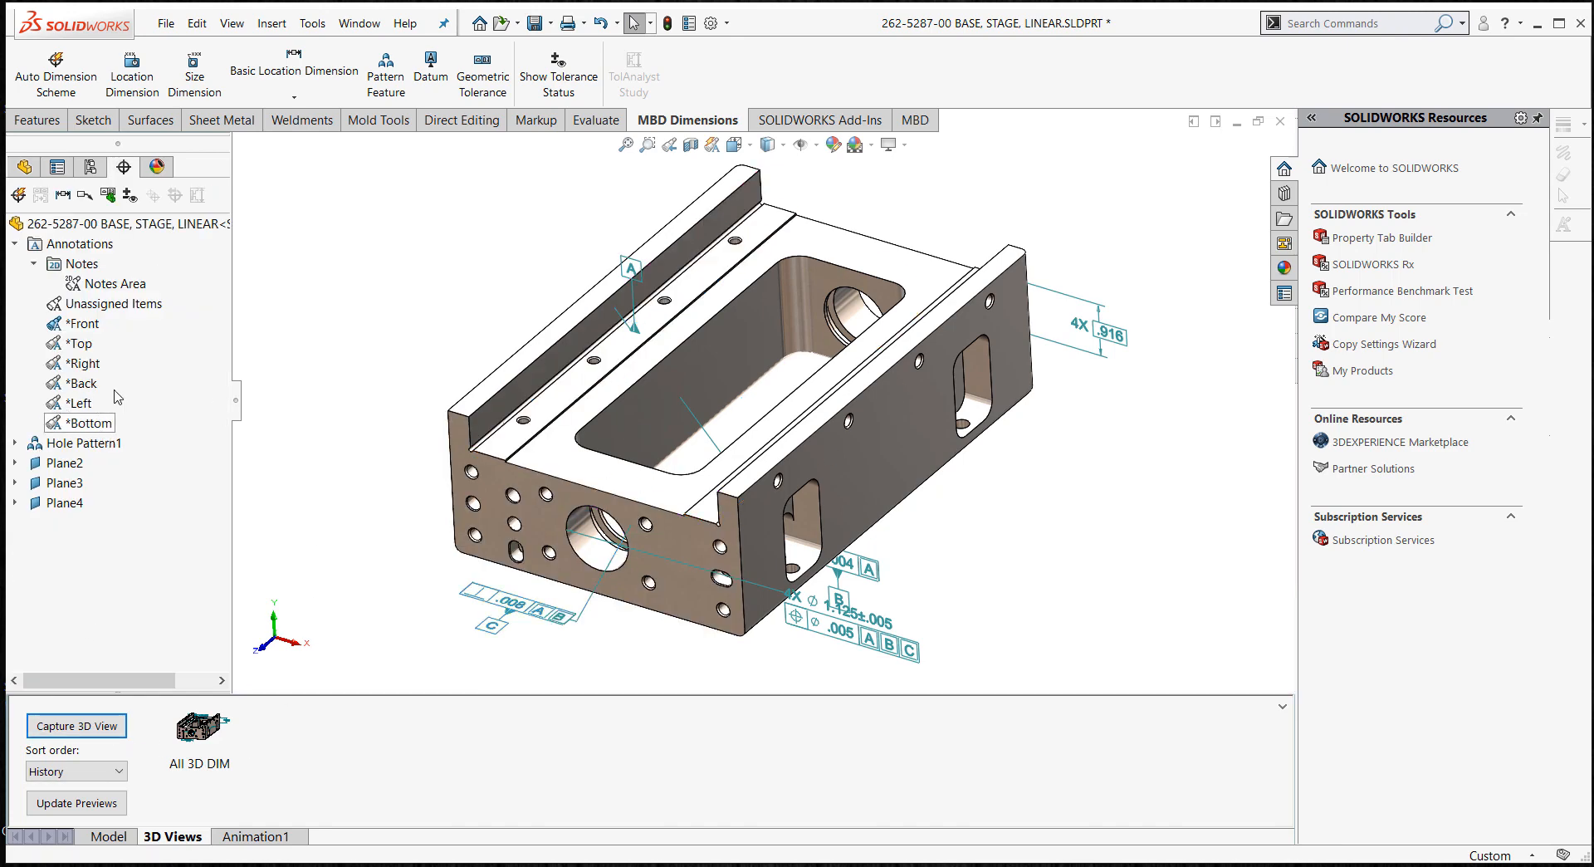
# - Orient to the *Front annotation view, place datum B's frame above the part with a perpendicular leader, and move the bore callout below the part
pyautogui.rightClick(89, 325)
pyautogui.click(138, 358)
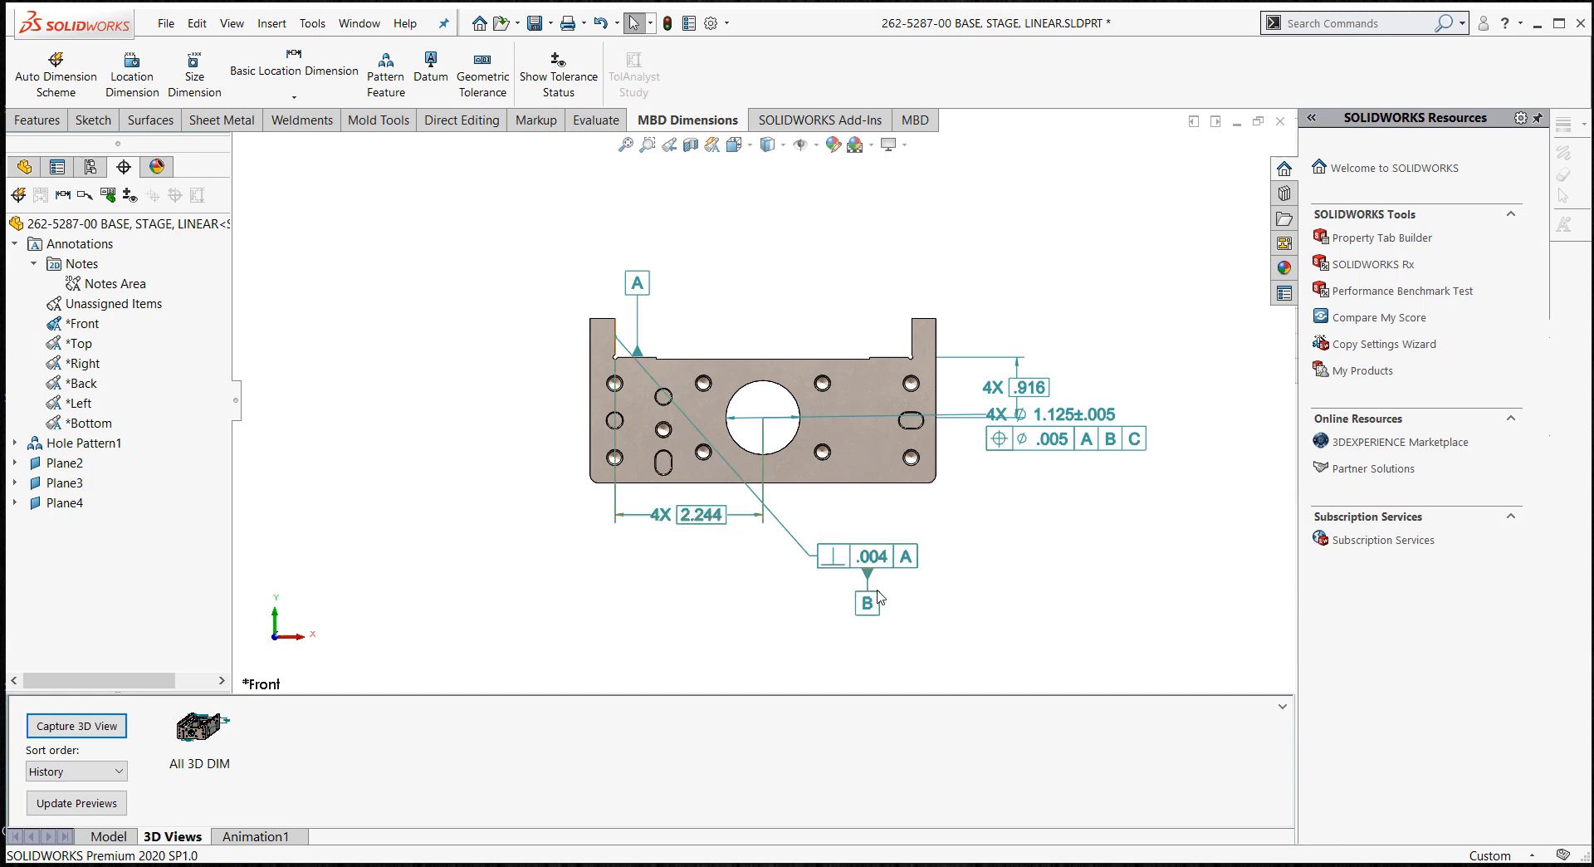
pyautogui.moveTo(868, 558); pyautogui.dragTo(461, 147)
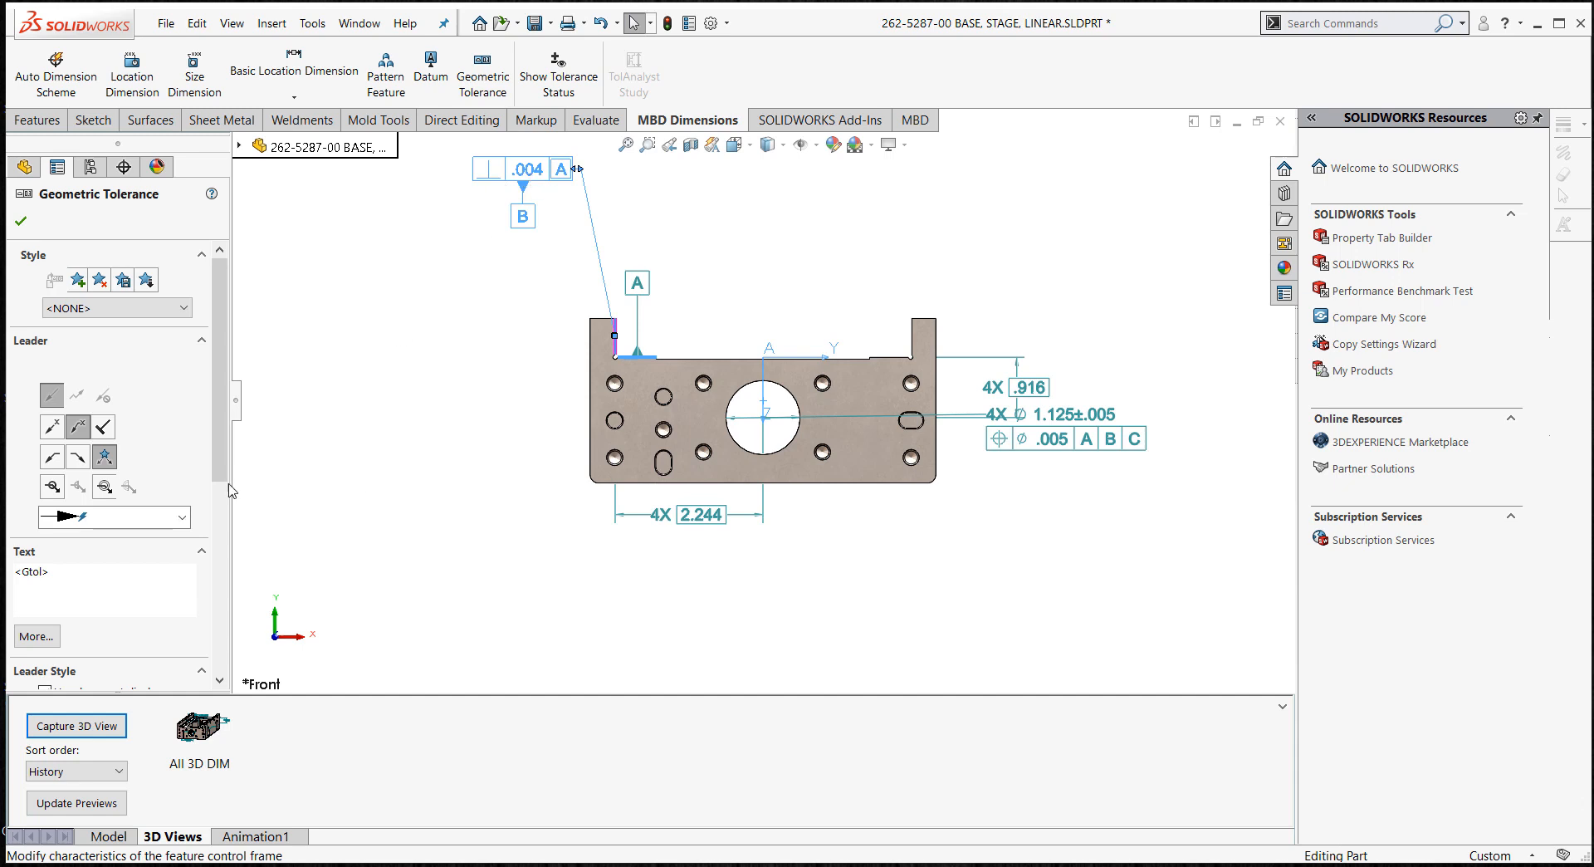
pyautogui.click(103, 432)
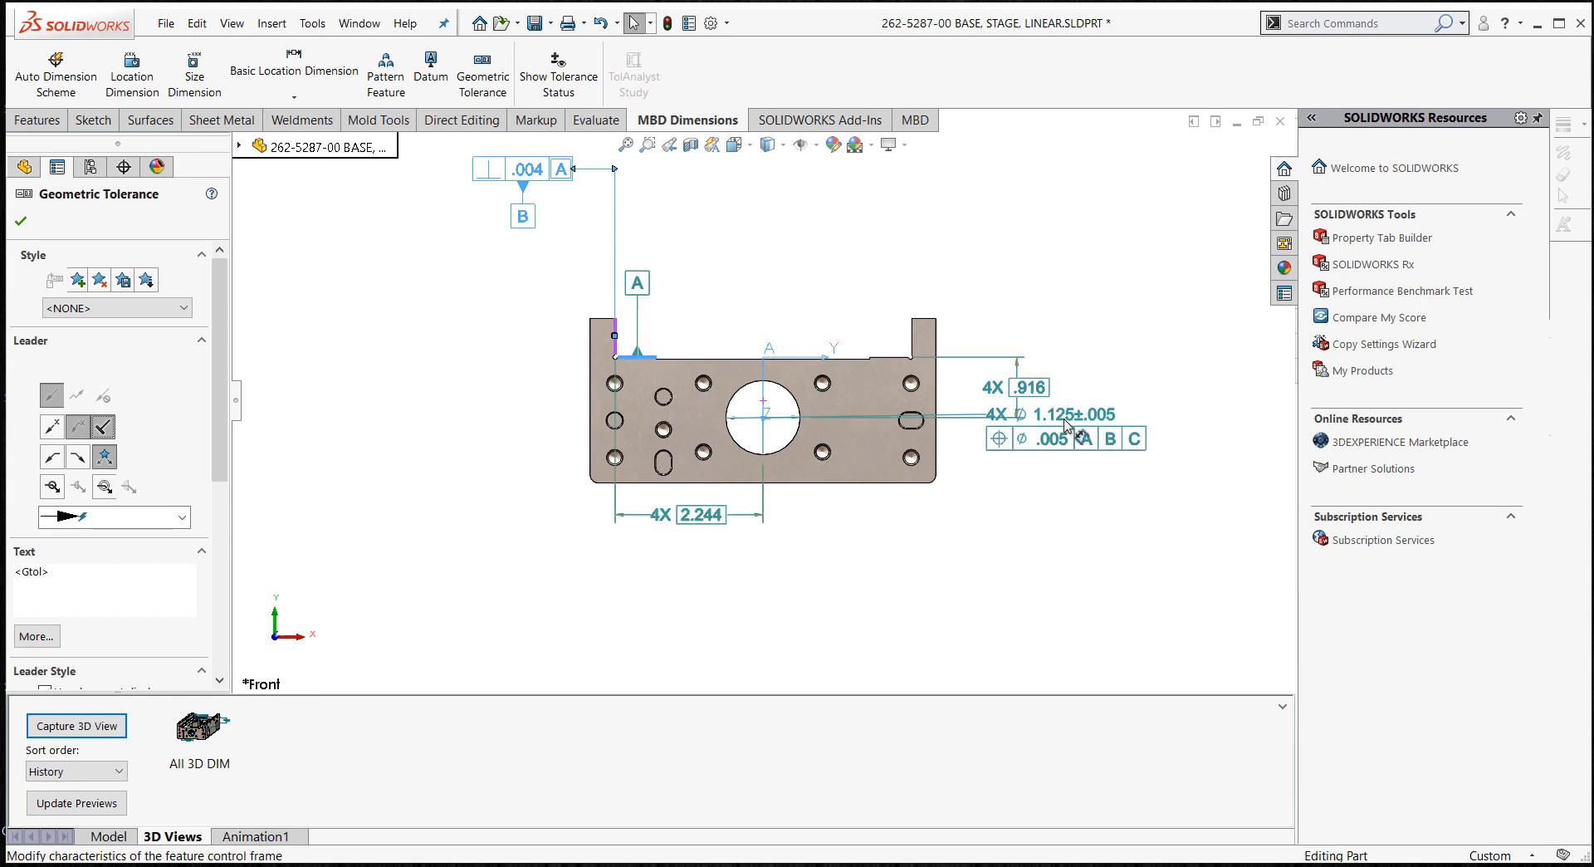
pyautogui.moveTo(1066, 429); pyautogui.dragTo(1025, 595)
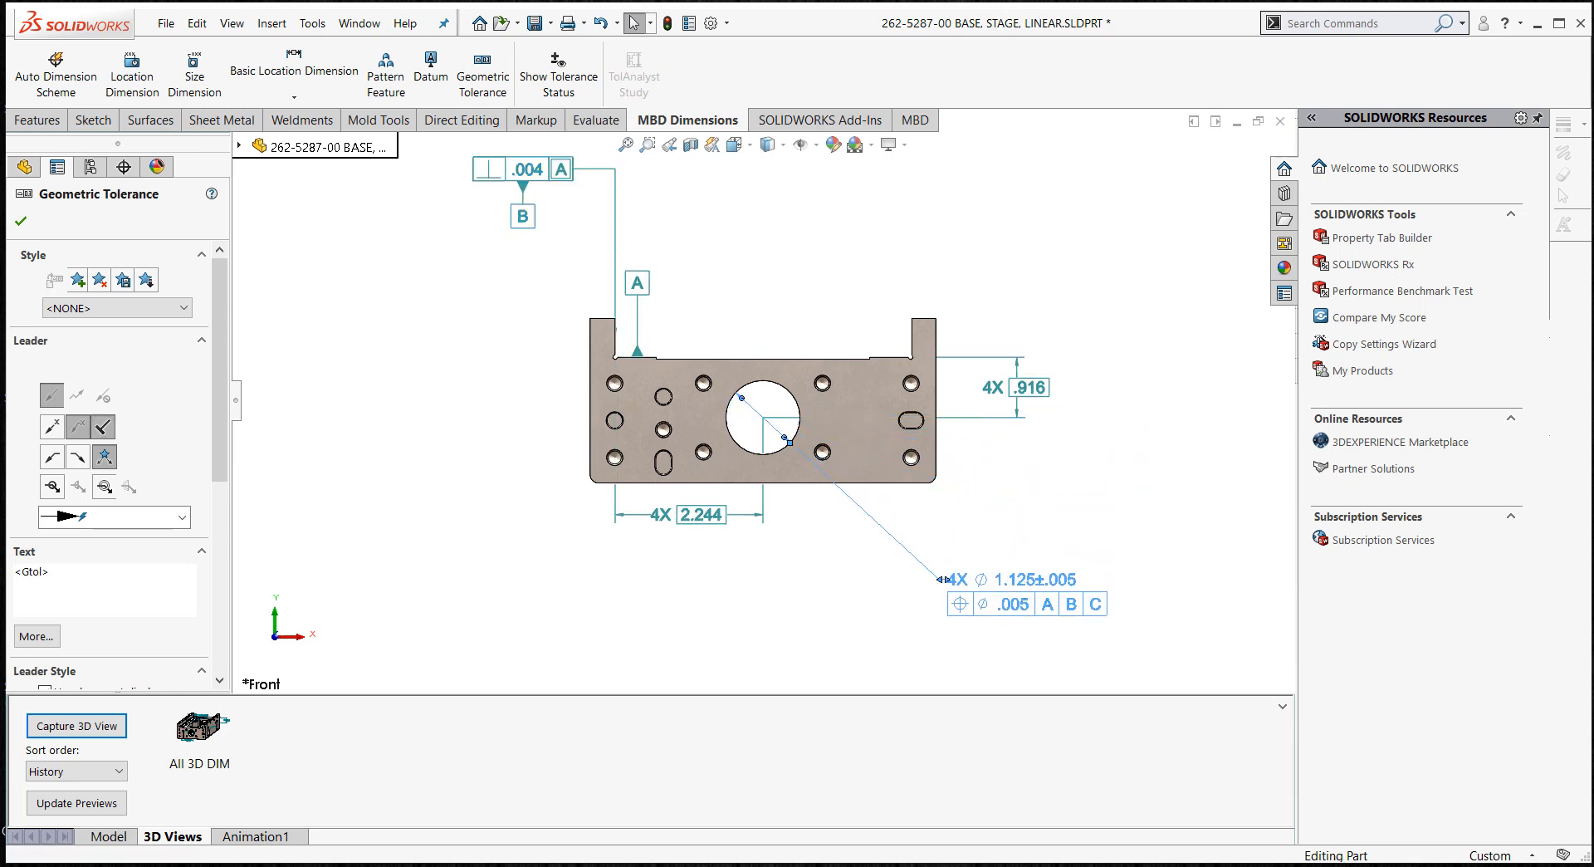
# - Set the perpendicularity tolerance in datum B's frame to .00005
pyautogui.doubleClick(529, 171)
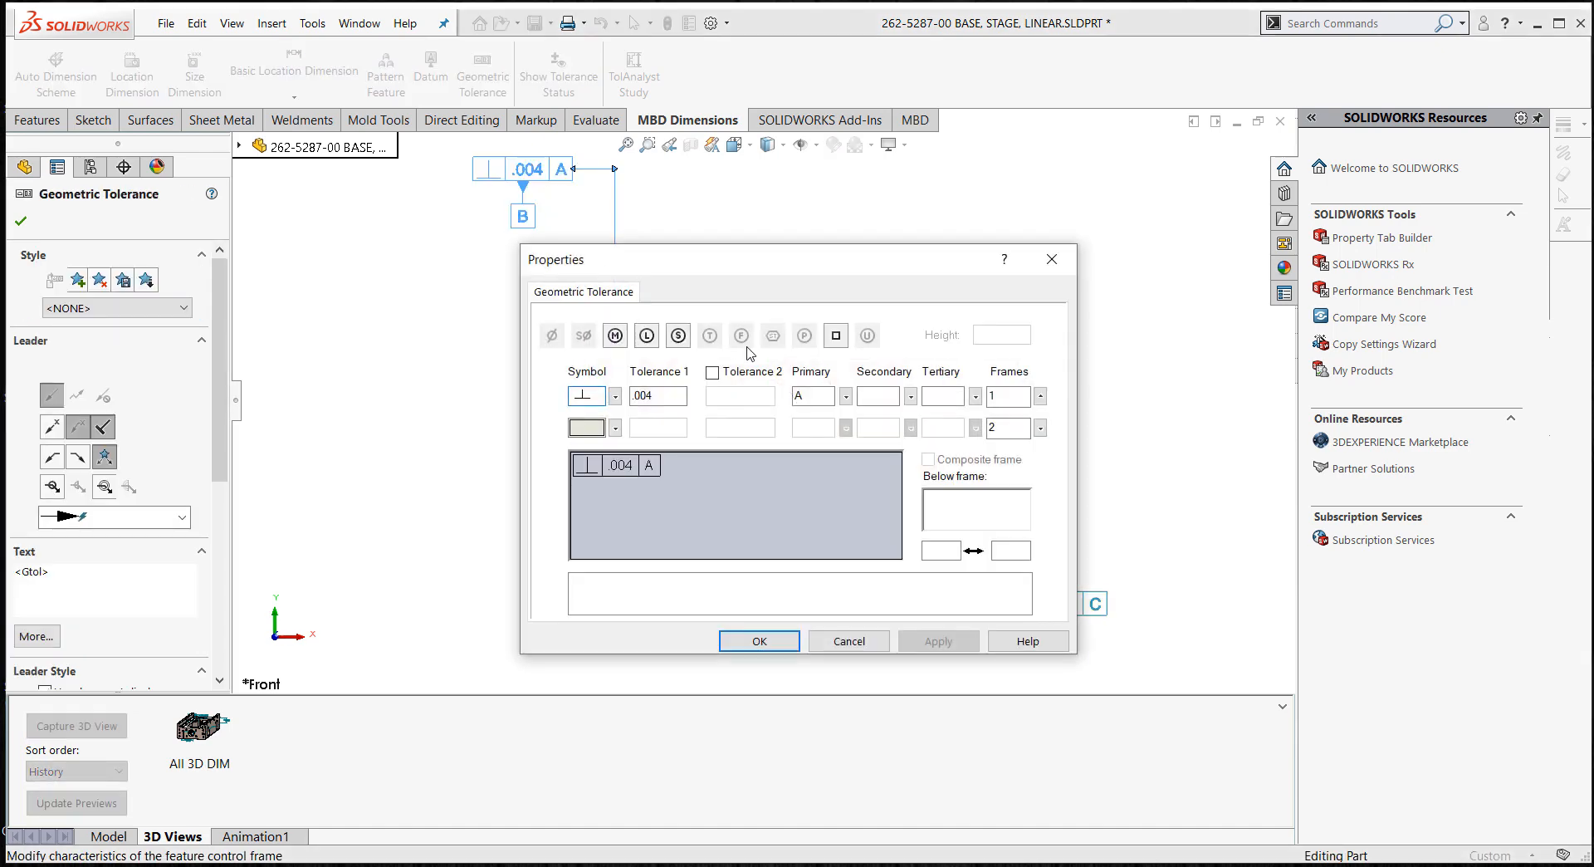
pyautogui.doubleClick(646, 396)
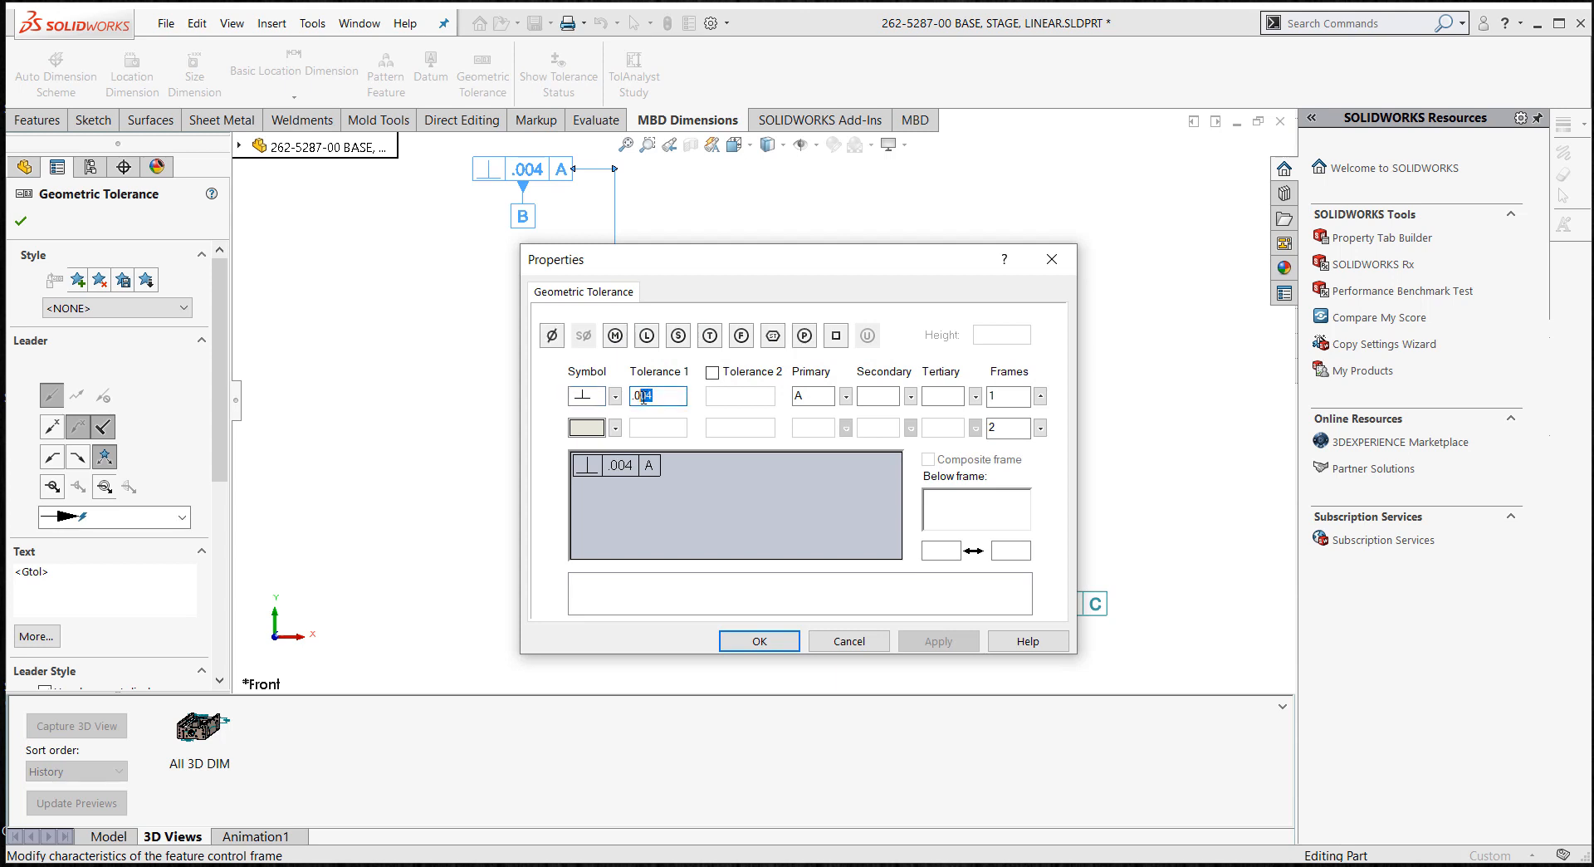
pyautogui.write('.')
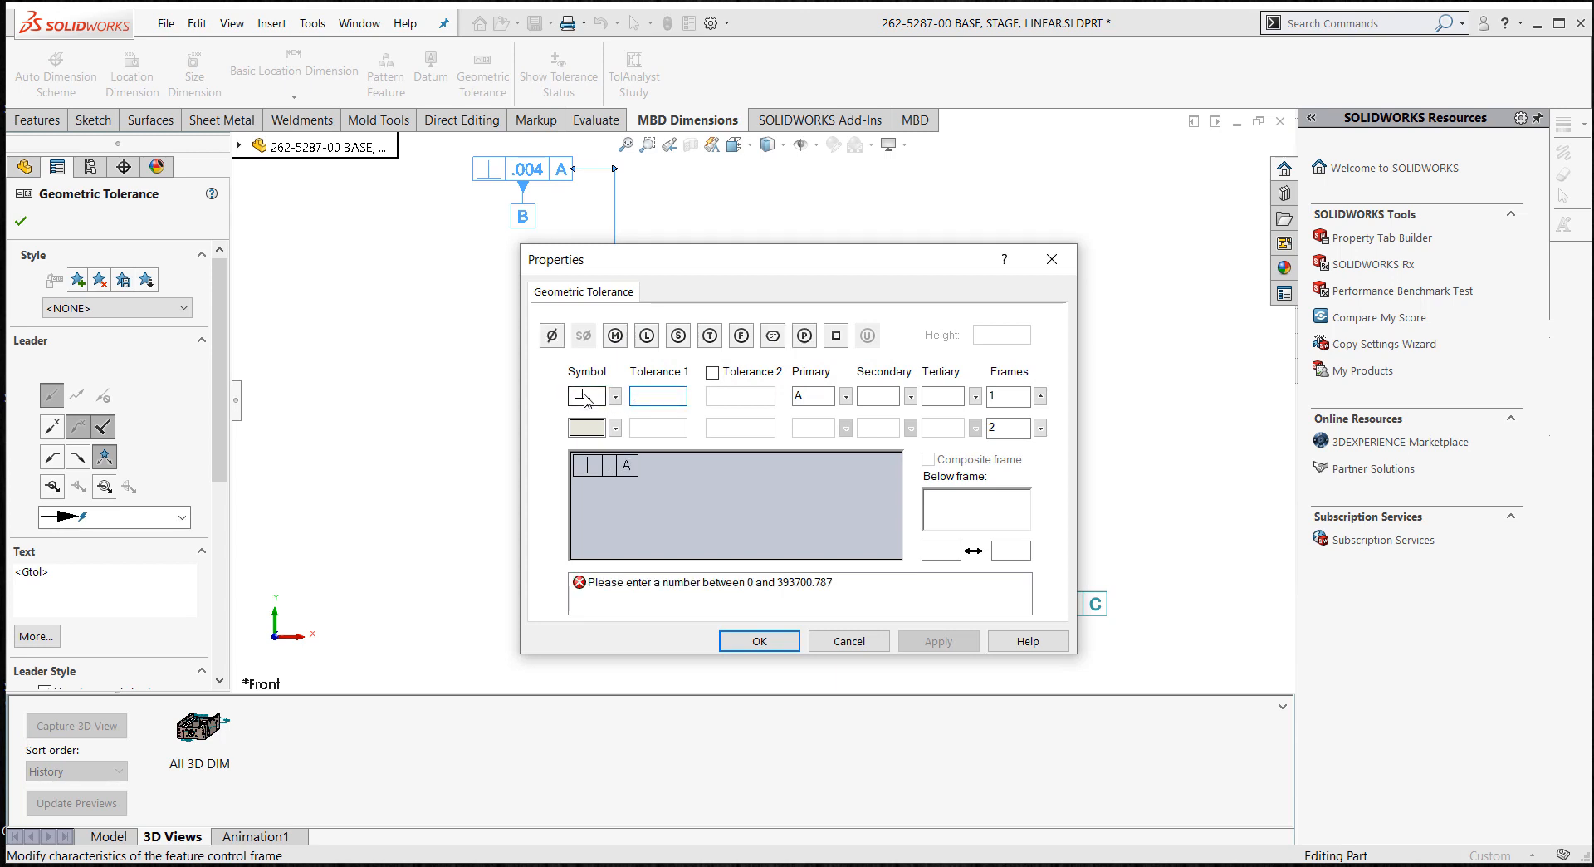
pyautogui.write('000')
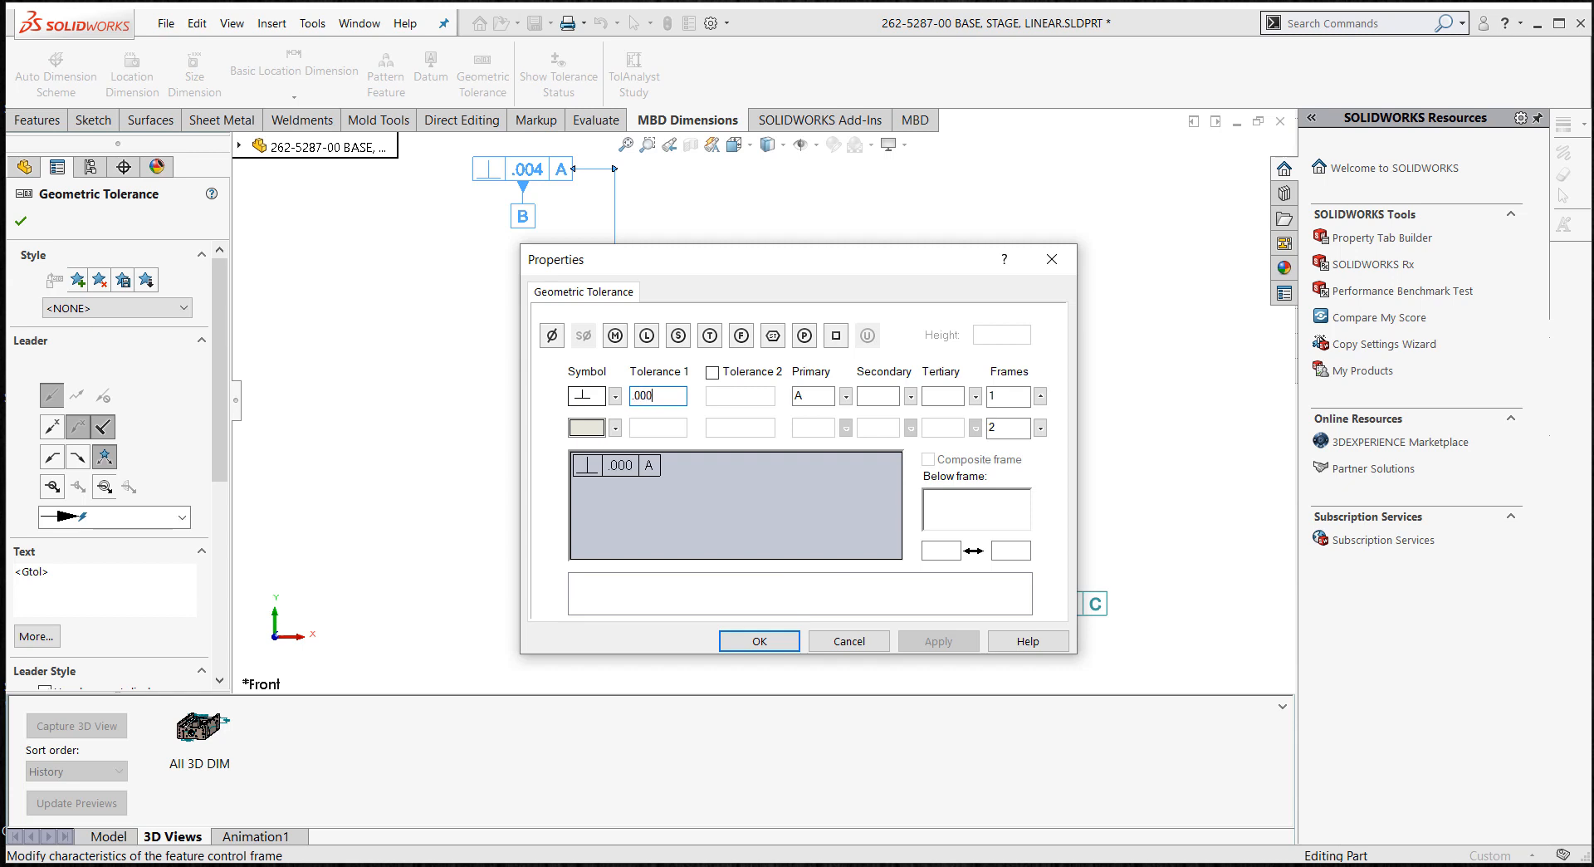
pyautogui.write('05')
pyautogui.press('Return')
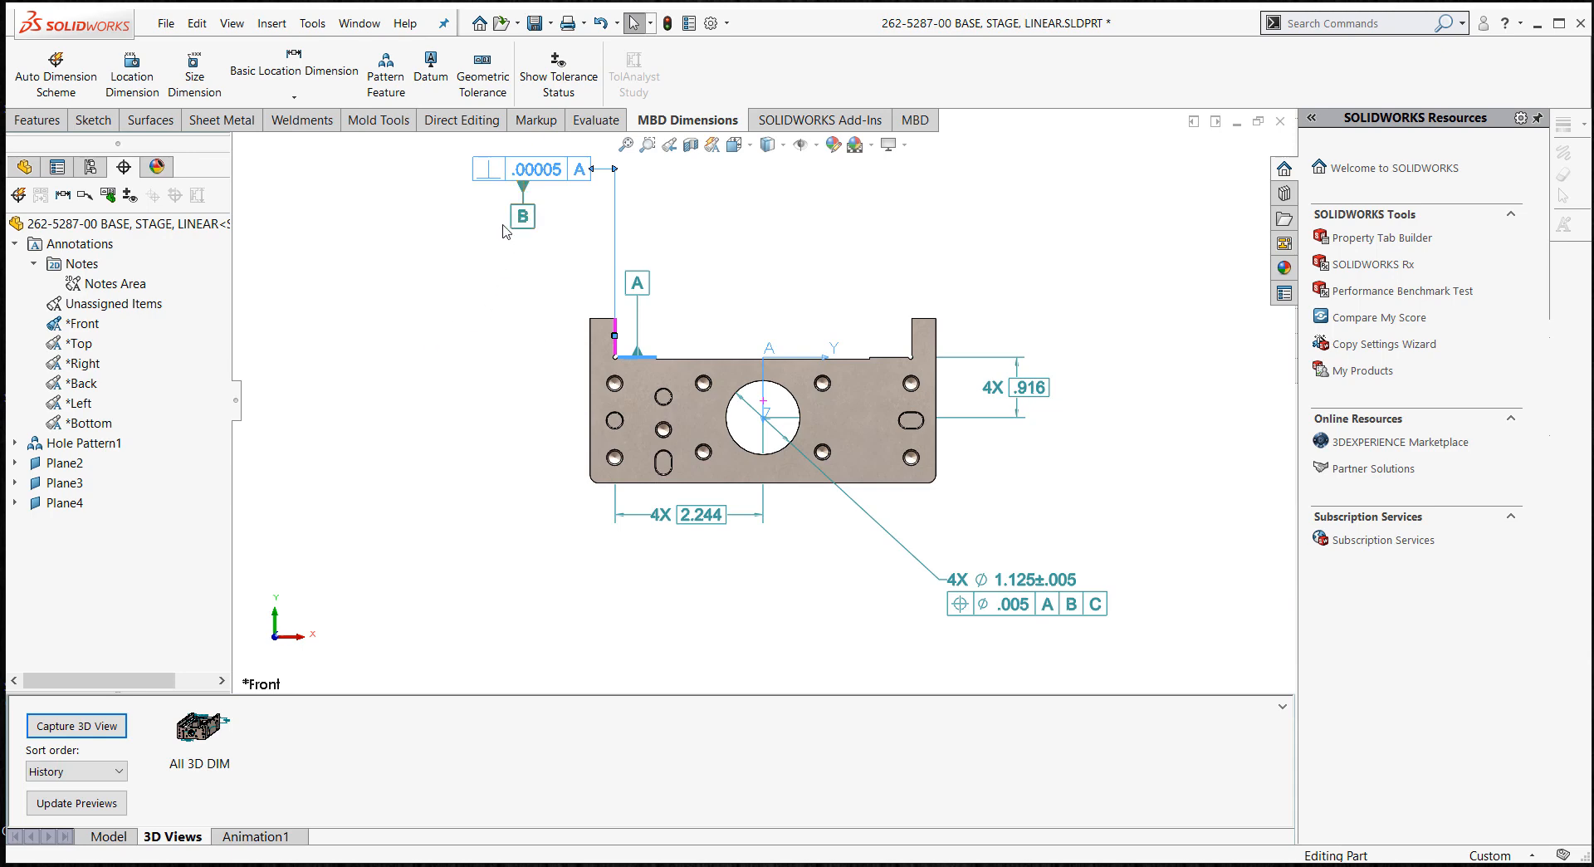
# - Add a second frame with a flatness tolerance of .0001 beneath datum B's perpendicularity tolerance
pyautogui.click(513, 184)
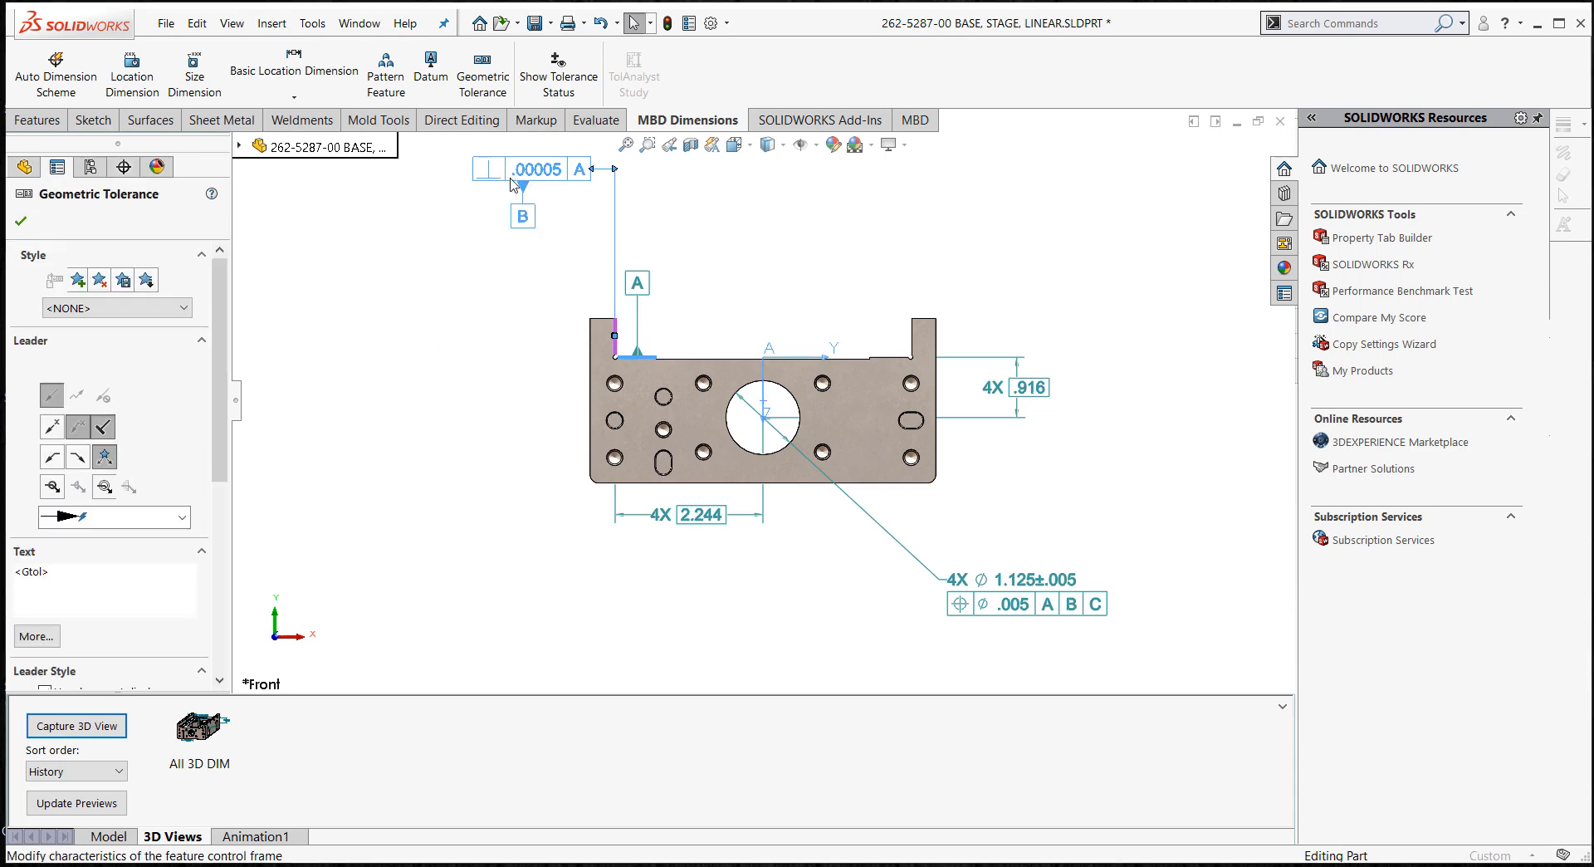
pyautogui.click(615, 428)
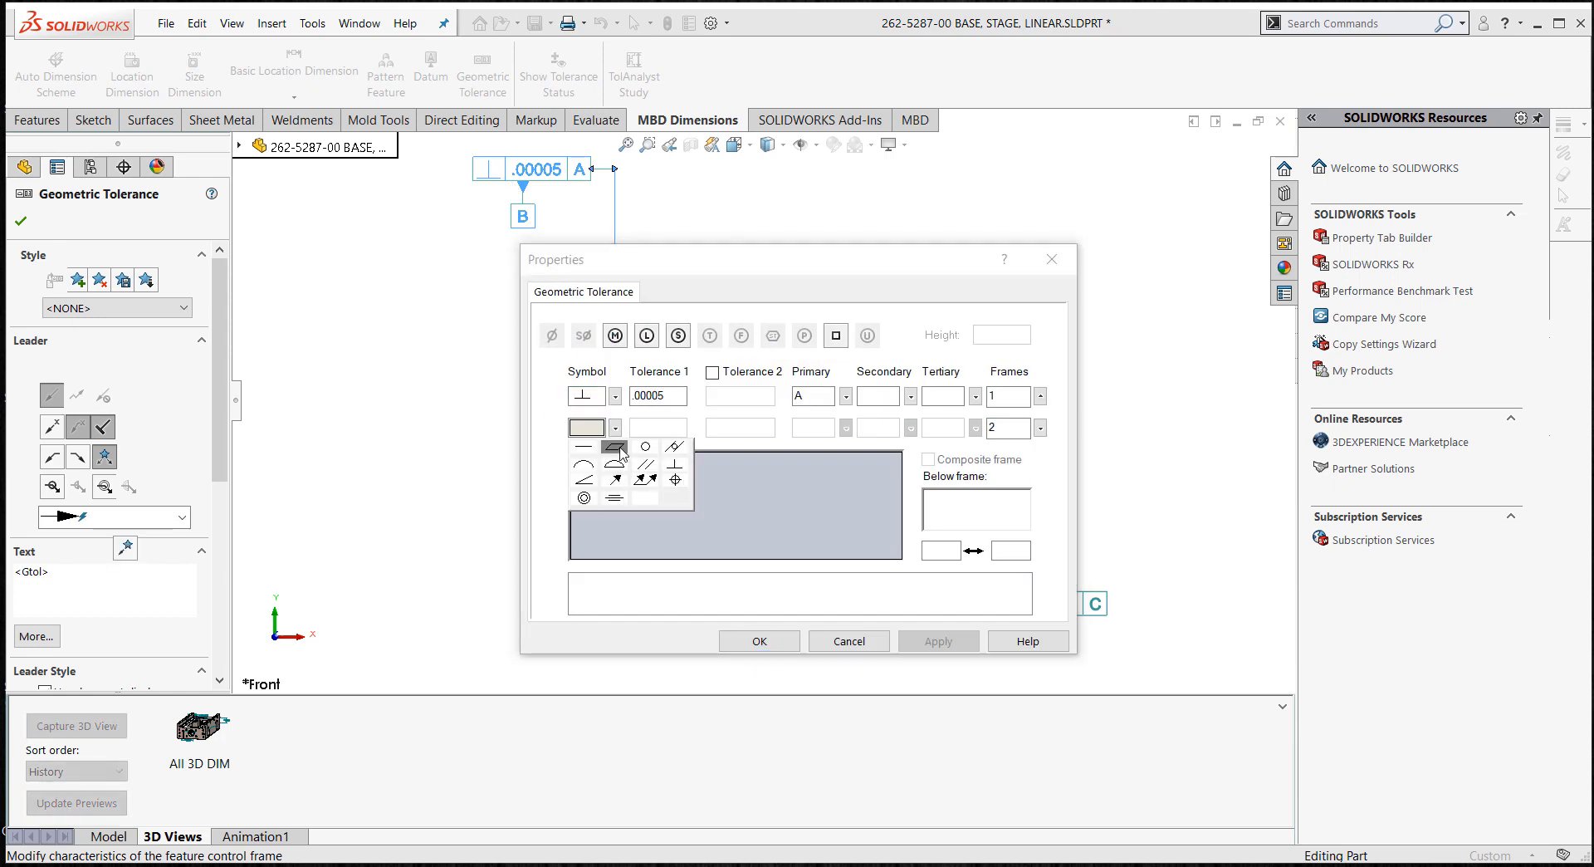
pyautogui.click(615, 449)
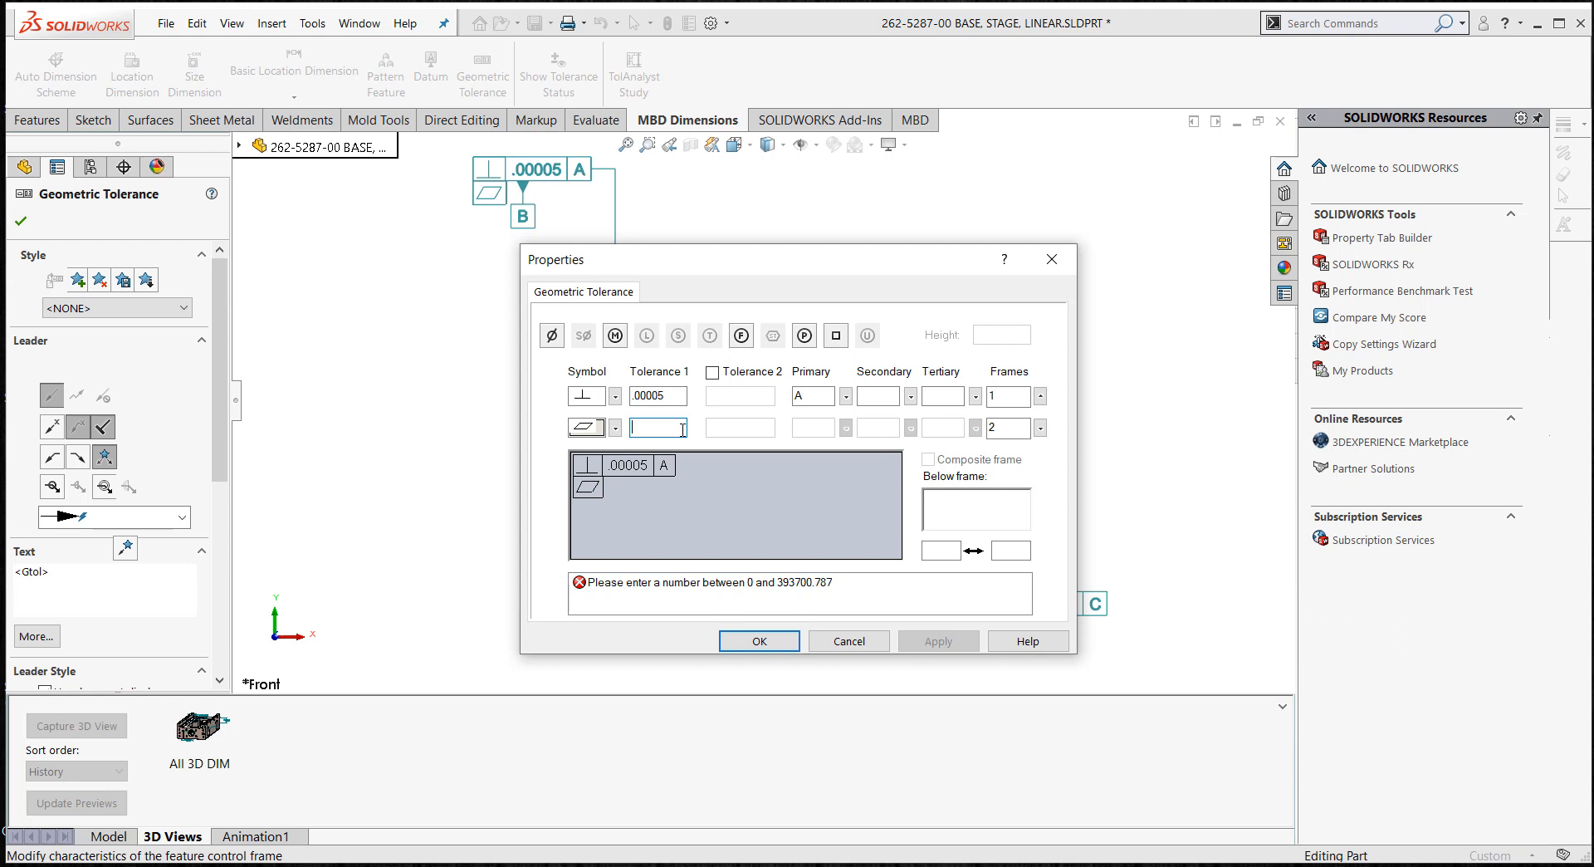
pyautogui.write('.000')
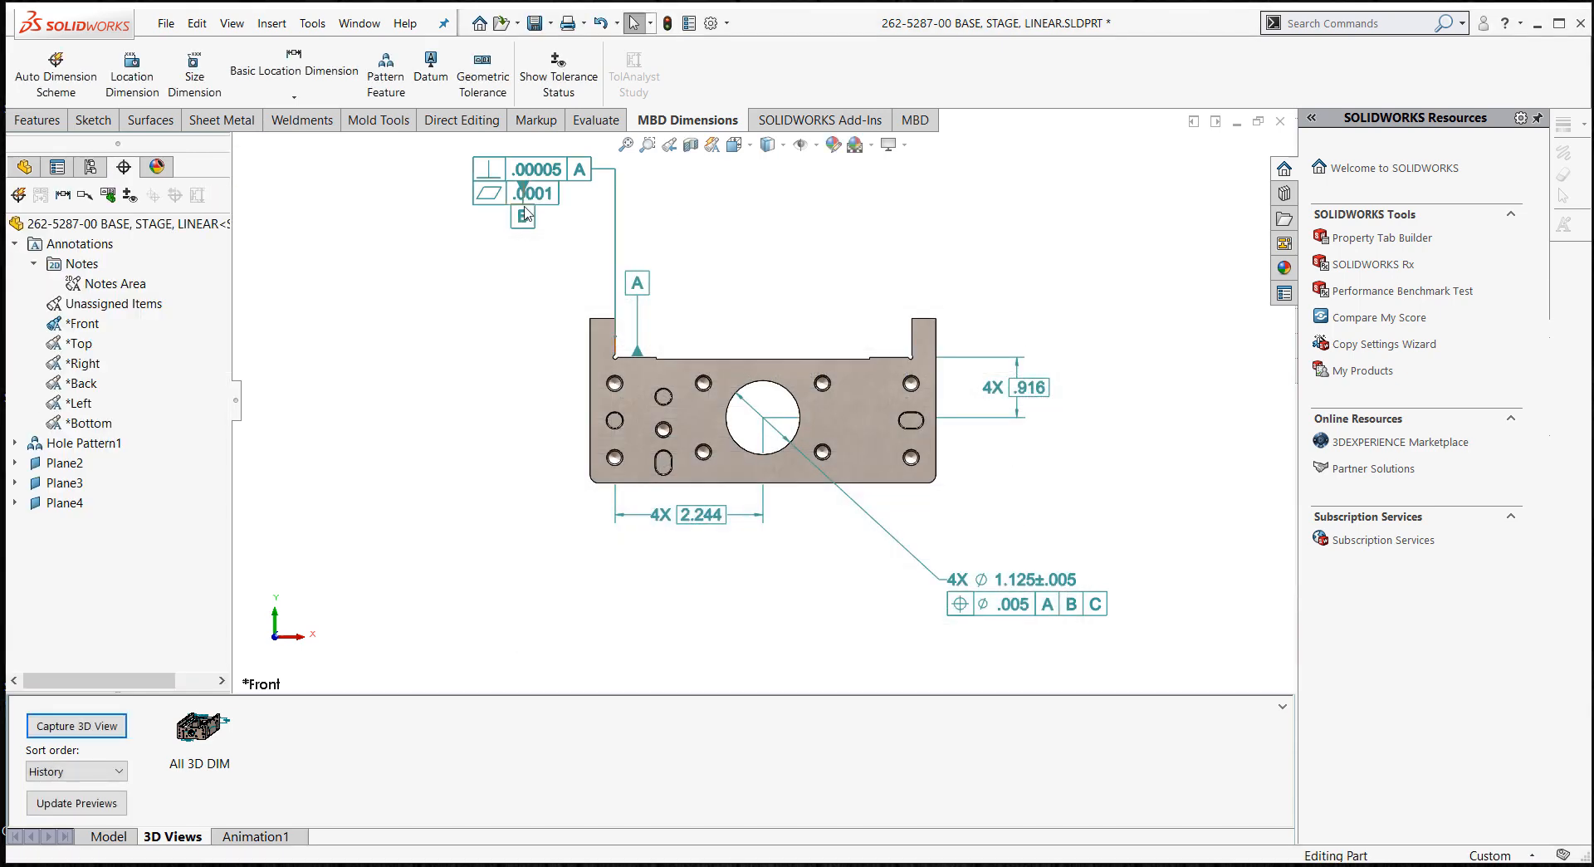
# - Move the datum B label clear below the stacked tolerance frames and reposition the frames beside the part's upper corner
pyautogui.moveTo(524, 197)
pyautogui.mouseDown()
pyautogui.moveTo(501, 242)
pyautogui.moveTo(508, 296)
pyautogui.mouseUp()
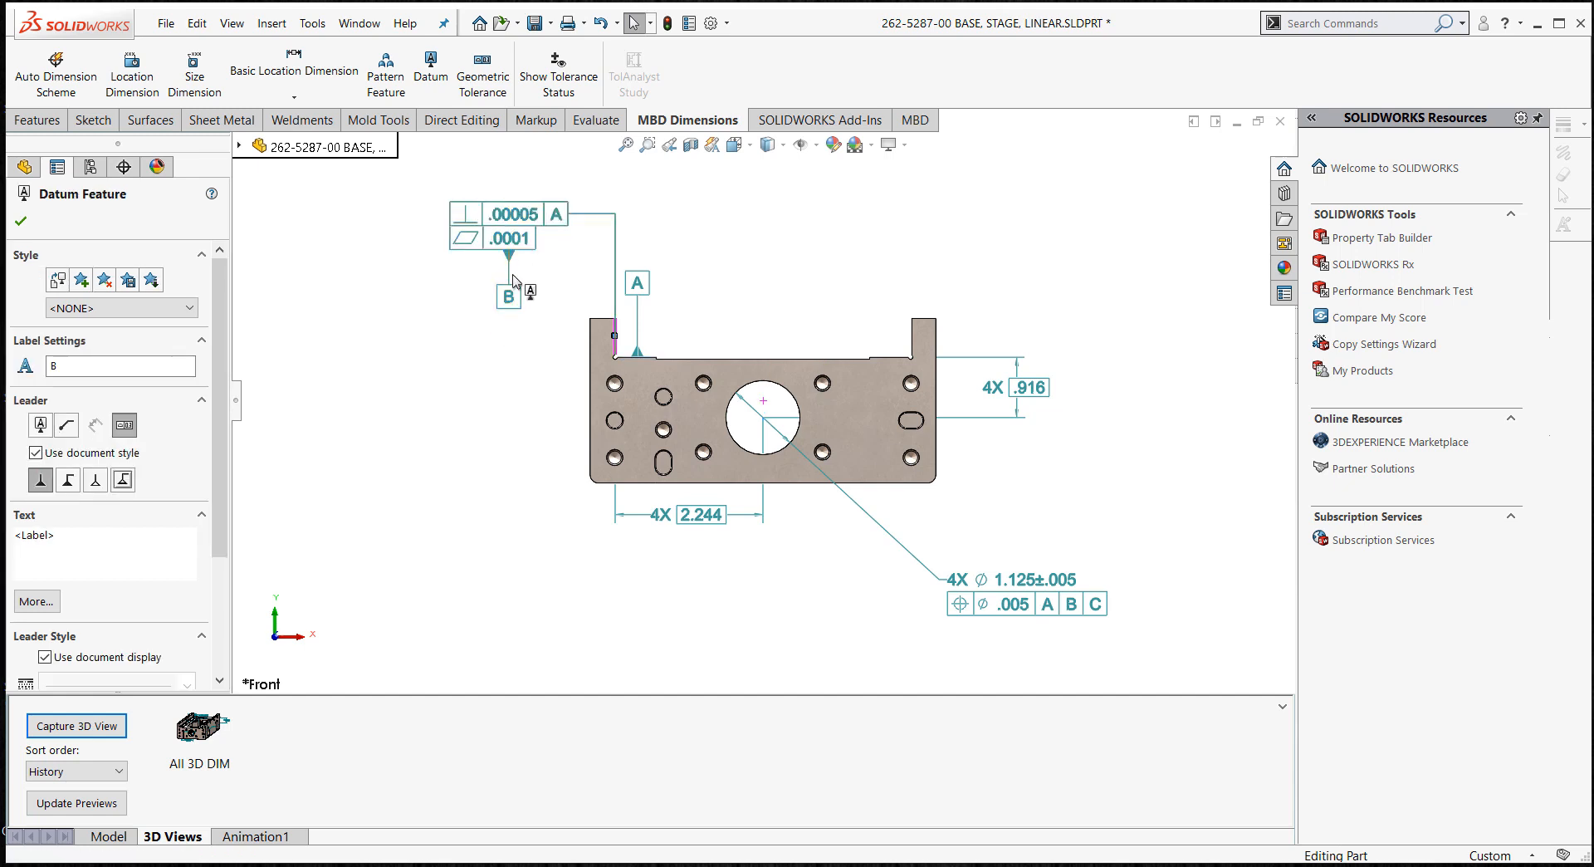
pyautogui.moveTo(523, 217); pyautogui.dragTo(521, 192)
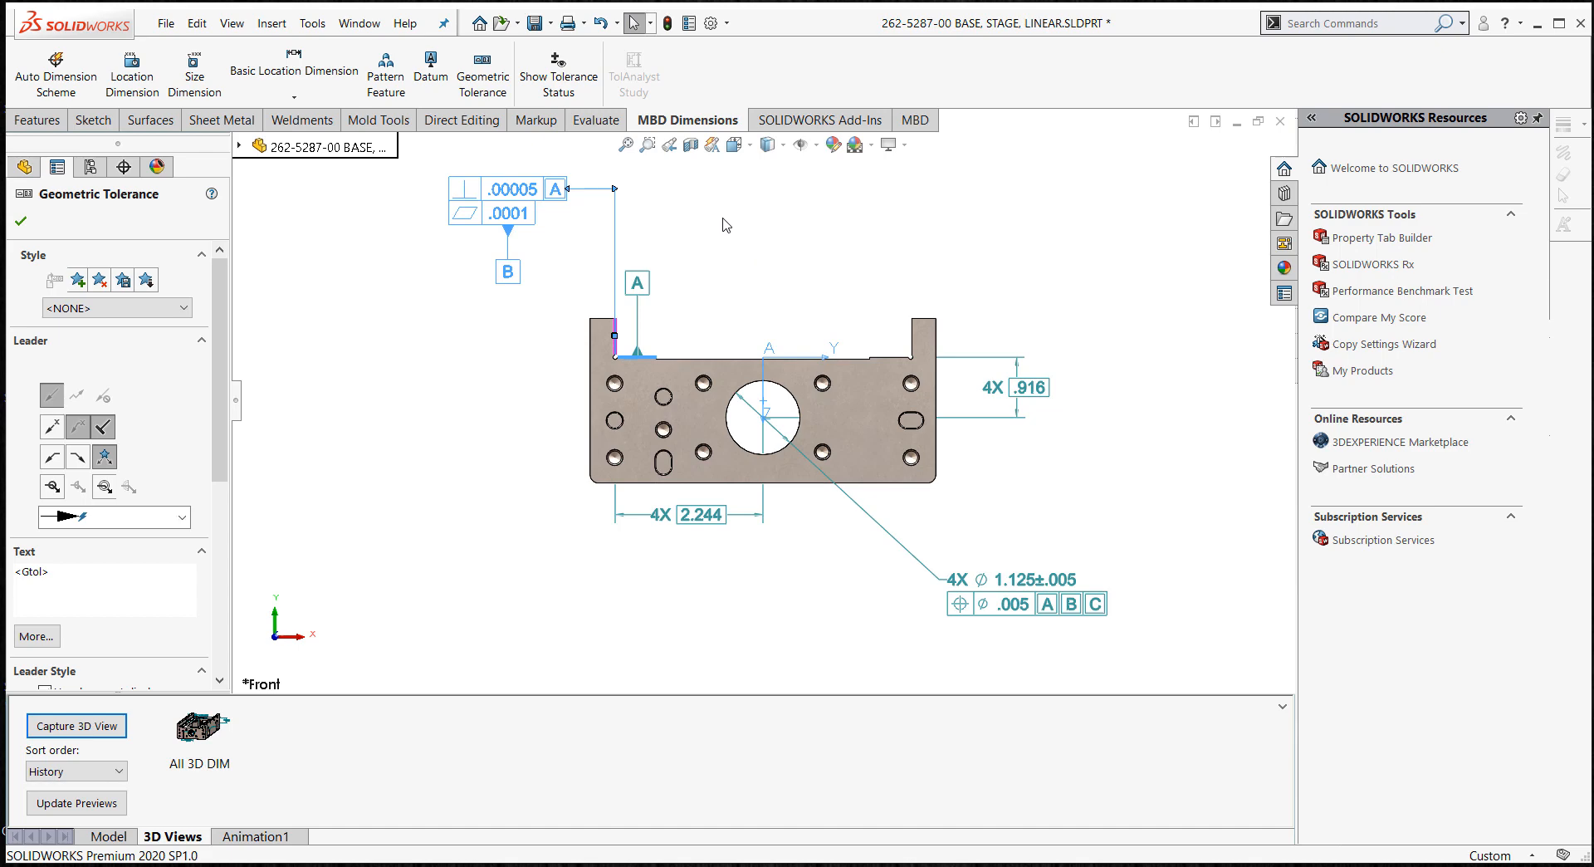
pyautogui.click(786, 229)
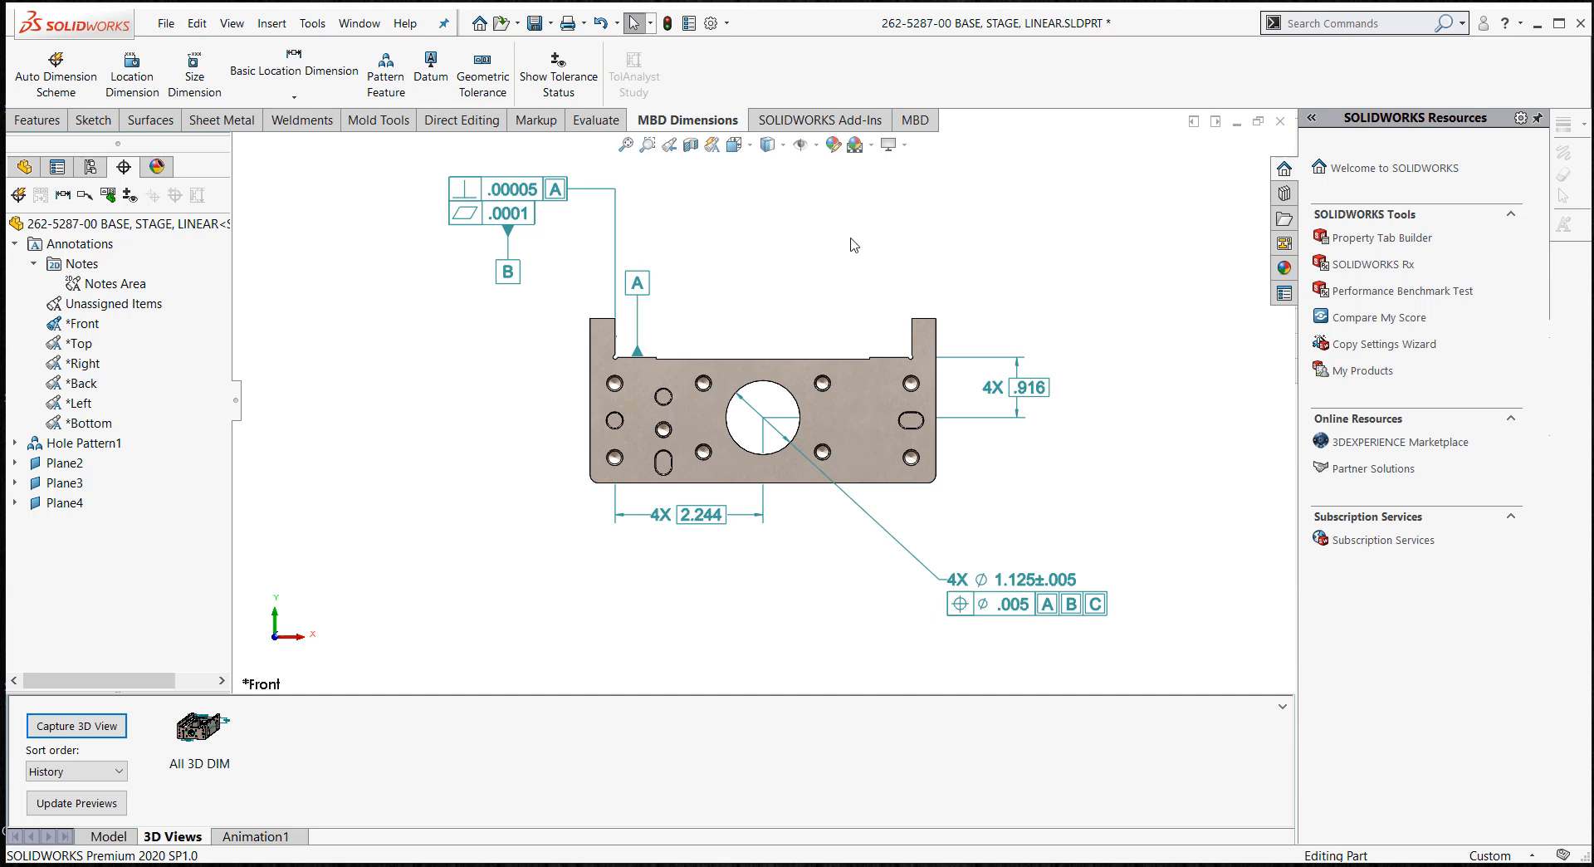
# - Add a profile of a surface tolerance of .00015 to the raised rail-seat face, placing its frame above the part
pyautogui.moveTo(703, 250); pyautogui.dragTo(671, 284, button='middle')
pyautogui.click(479, 83)
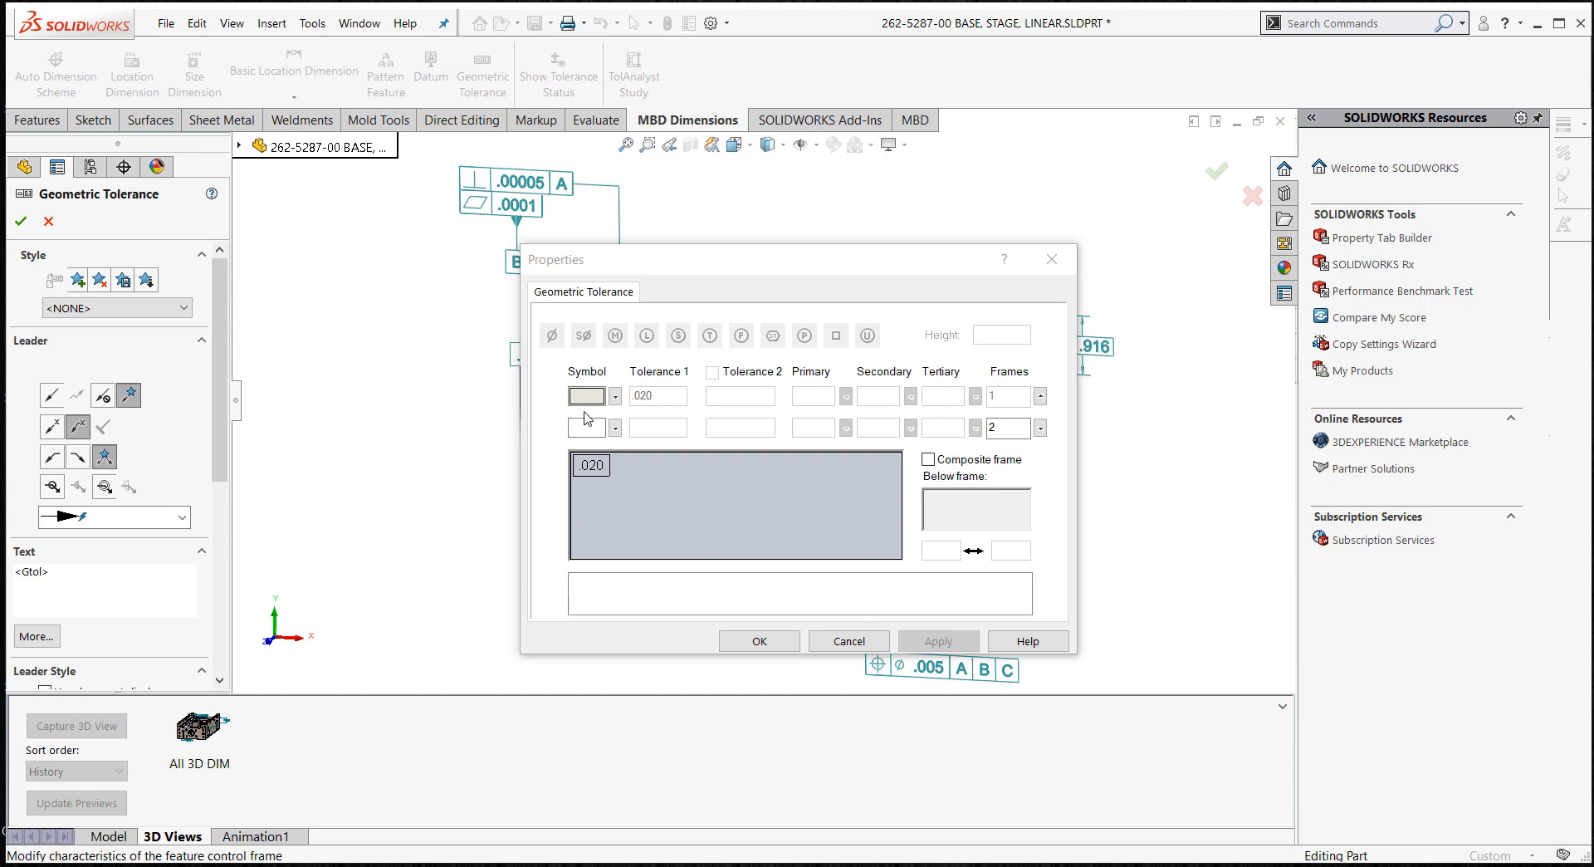
pyautogui.click(615, 396)
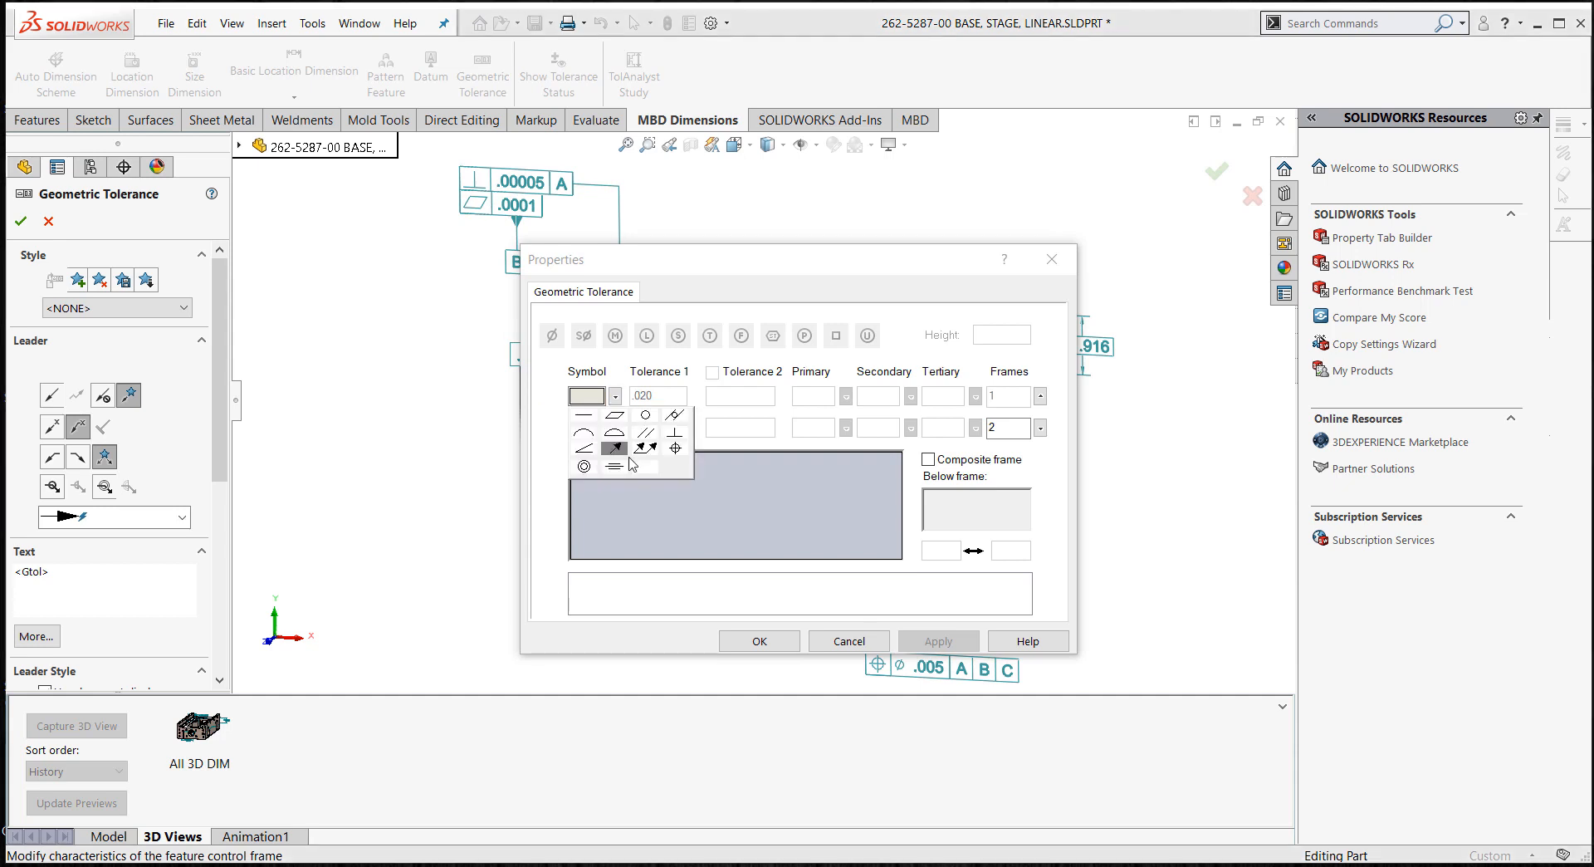
pyautogui.click(616, 433)
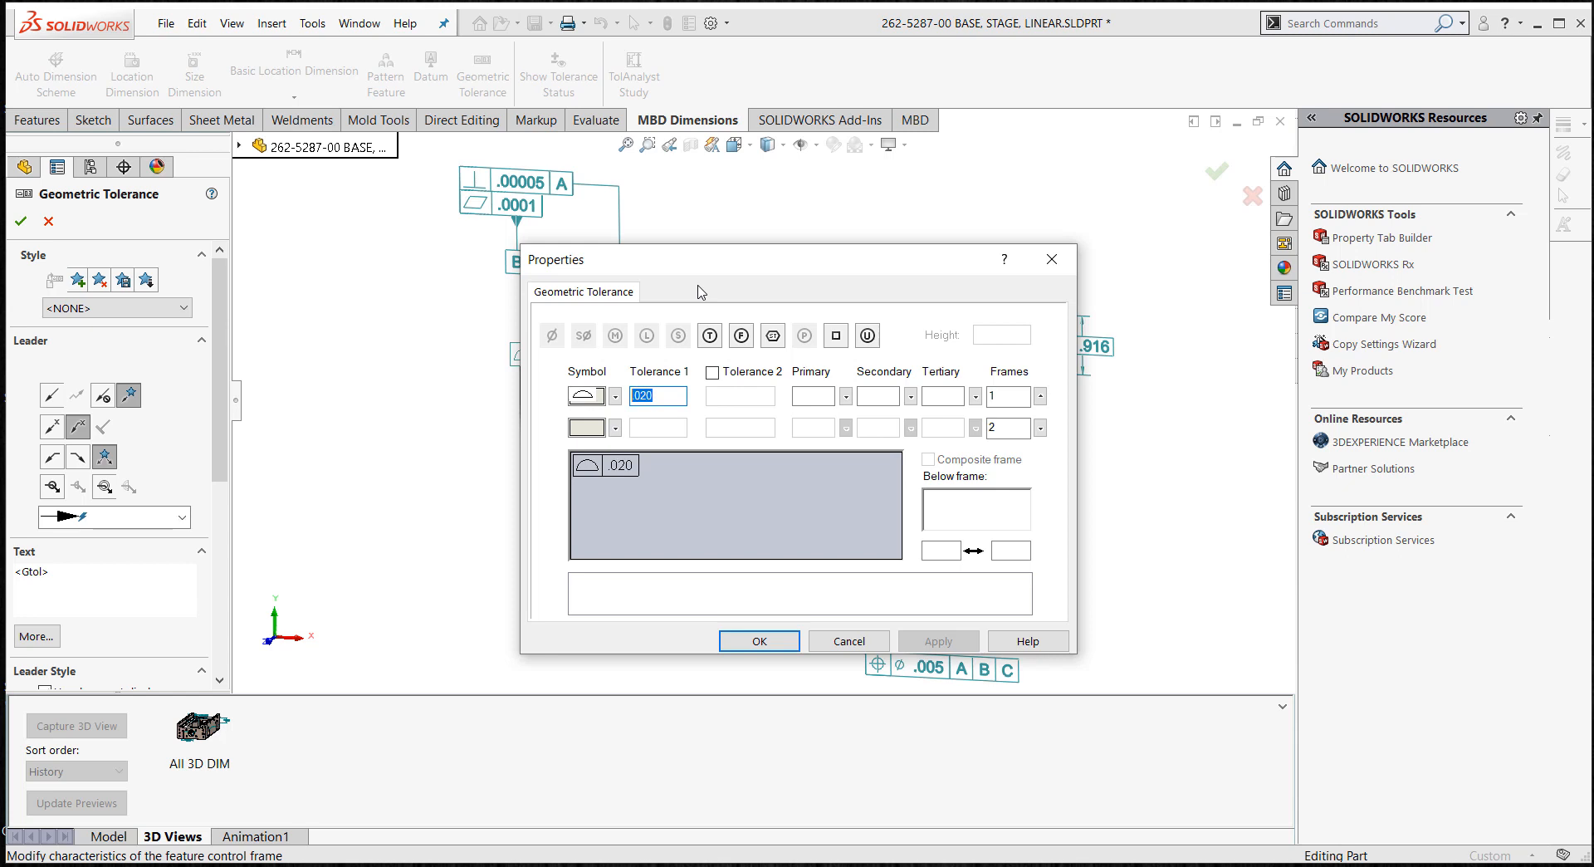
pyautogui.write('.00015')
pyautogui.moveTo(803, 276); pyautogui.dragTo(365, 300)
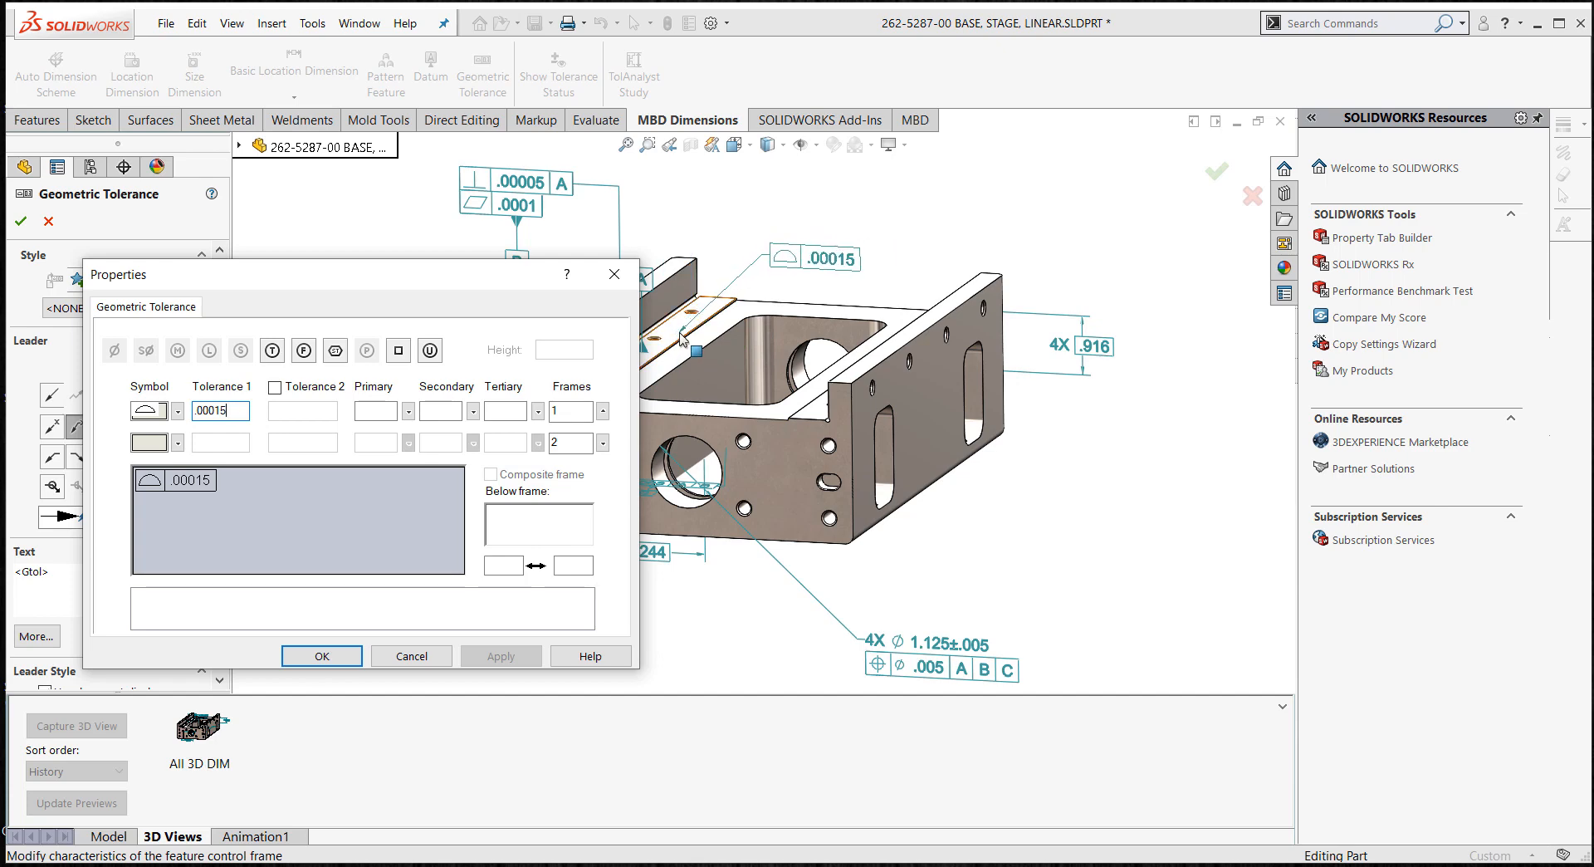
pyautogui.click(679, 332)
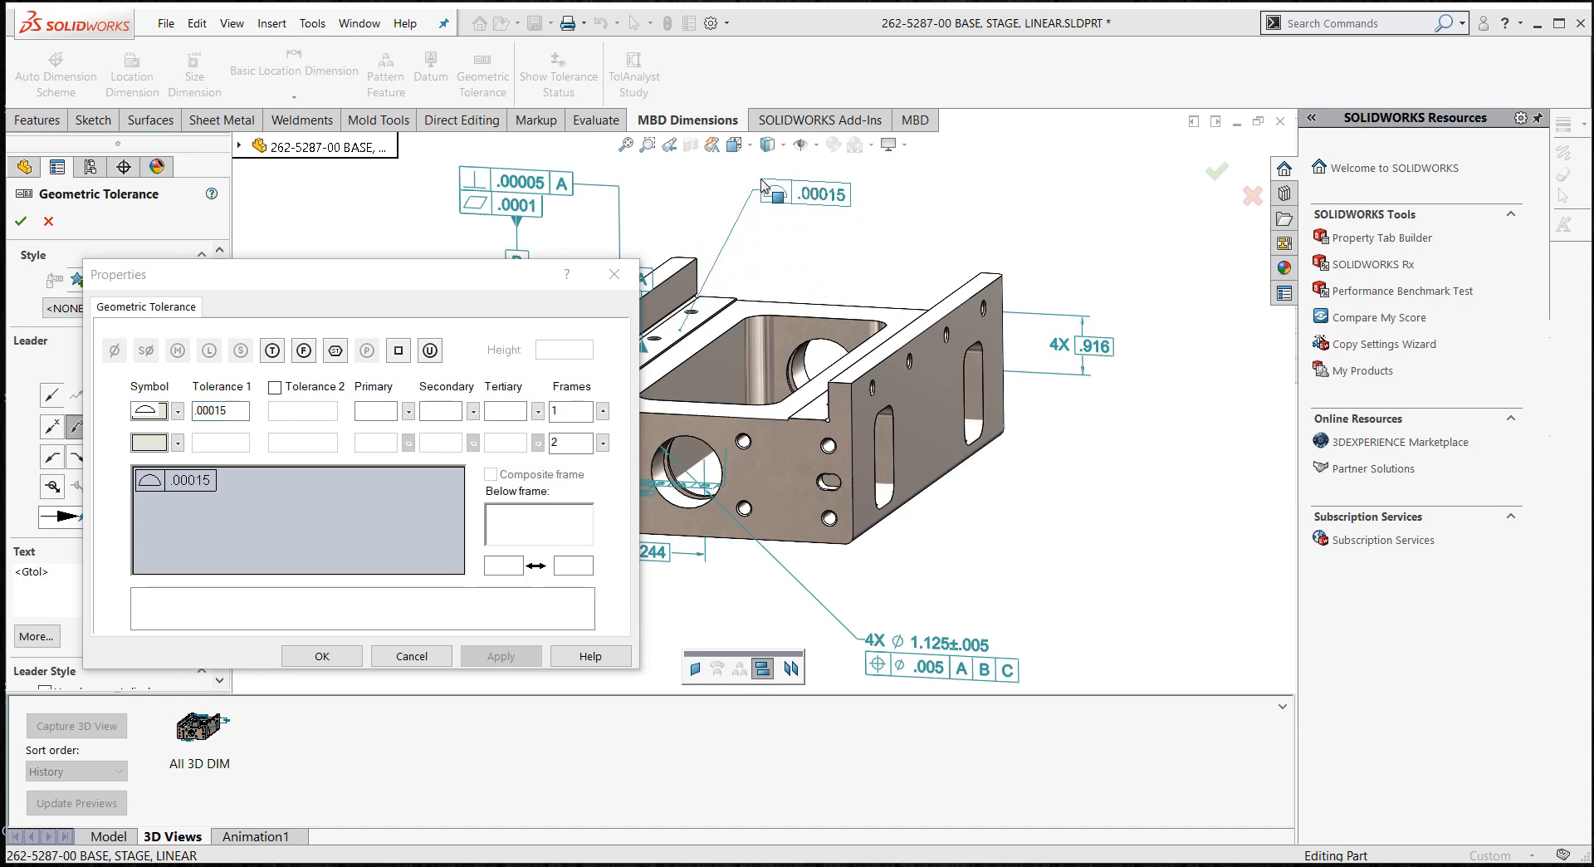
pyautogui.click(764, 187)
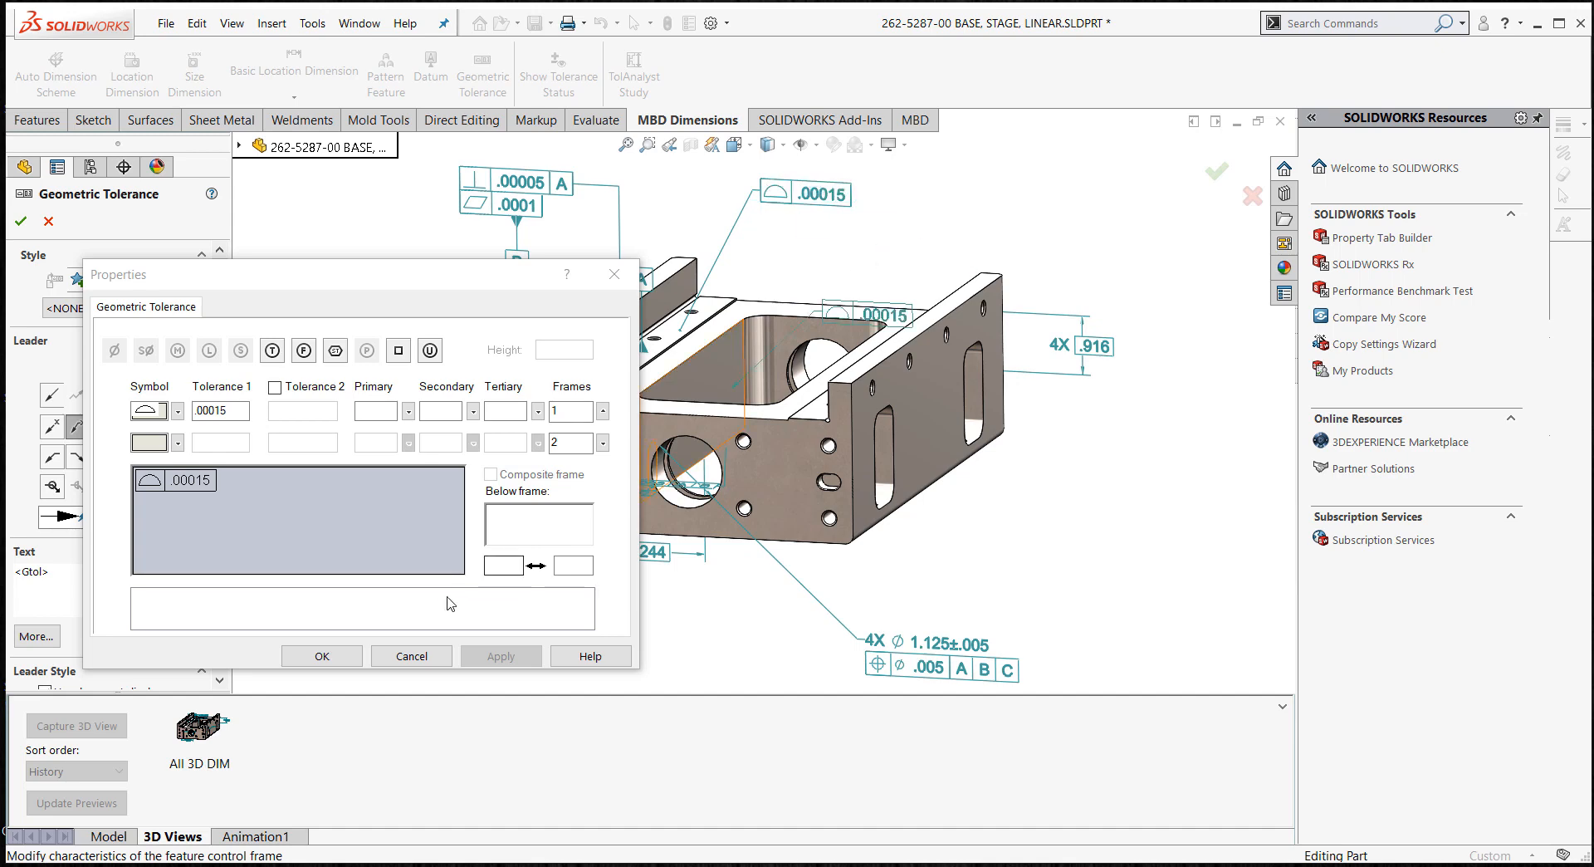
pyautogui.click(326, 656)
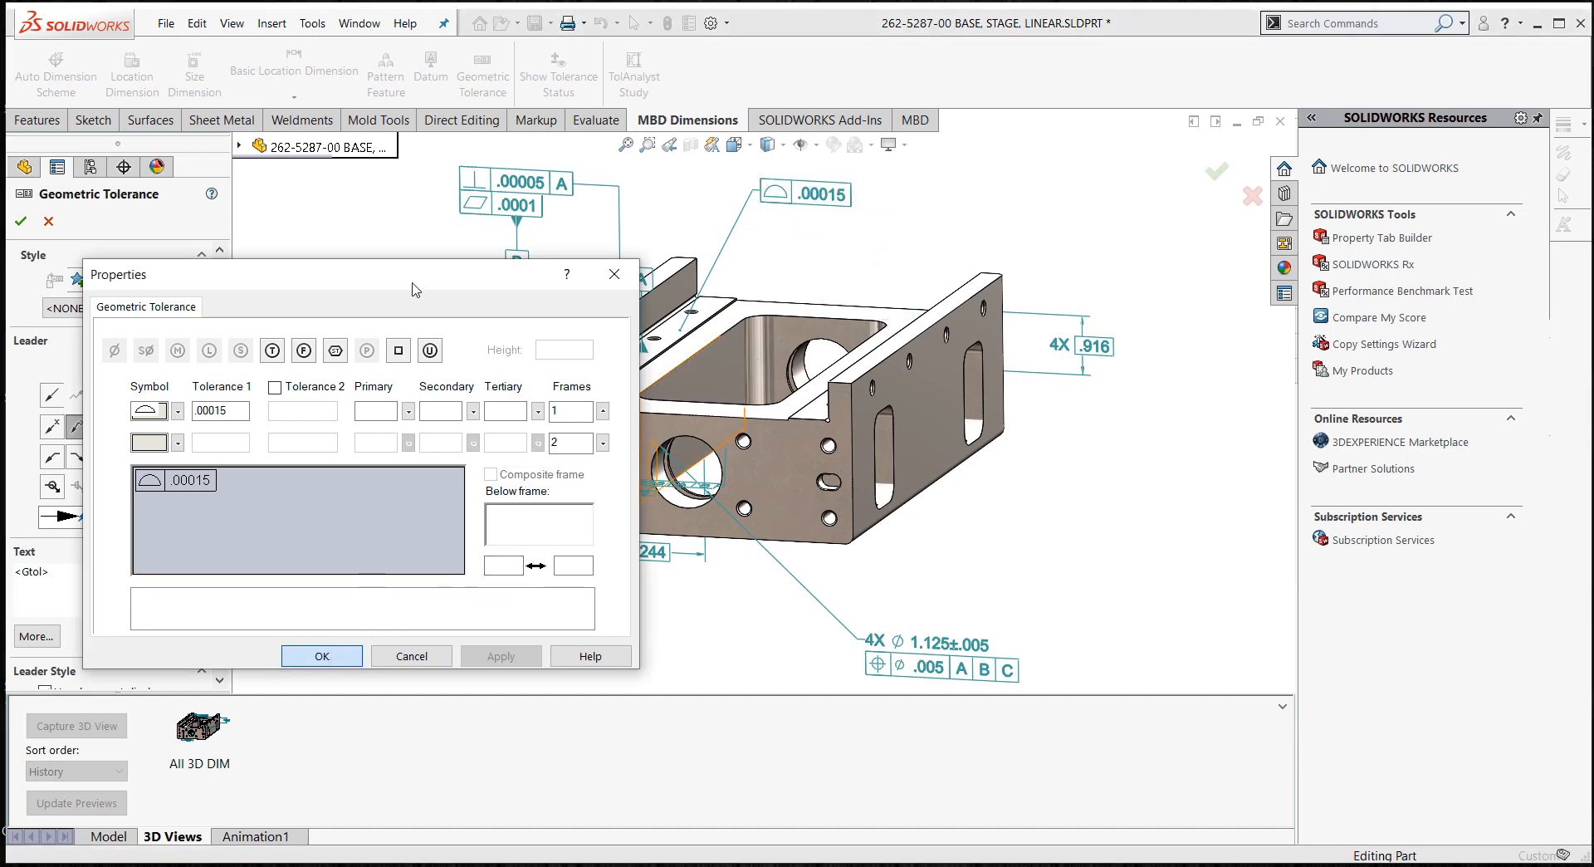
# - Attach the datum A label beneath the .00015 profile frame using the geometric tolerance leader style
pyautogui.moveTo(800, 277); pyautogui.dragTo(804, 256, button='middle')
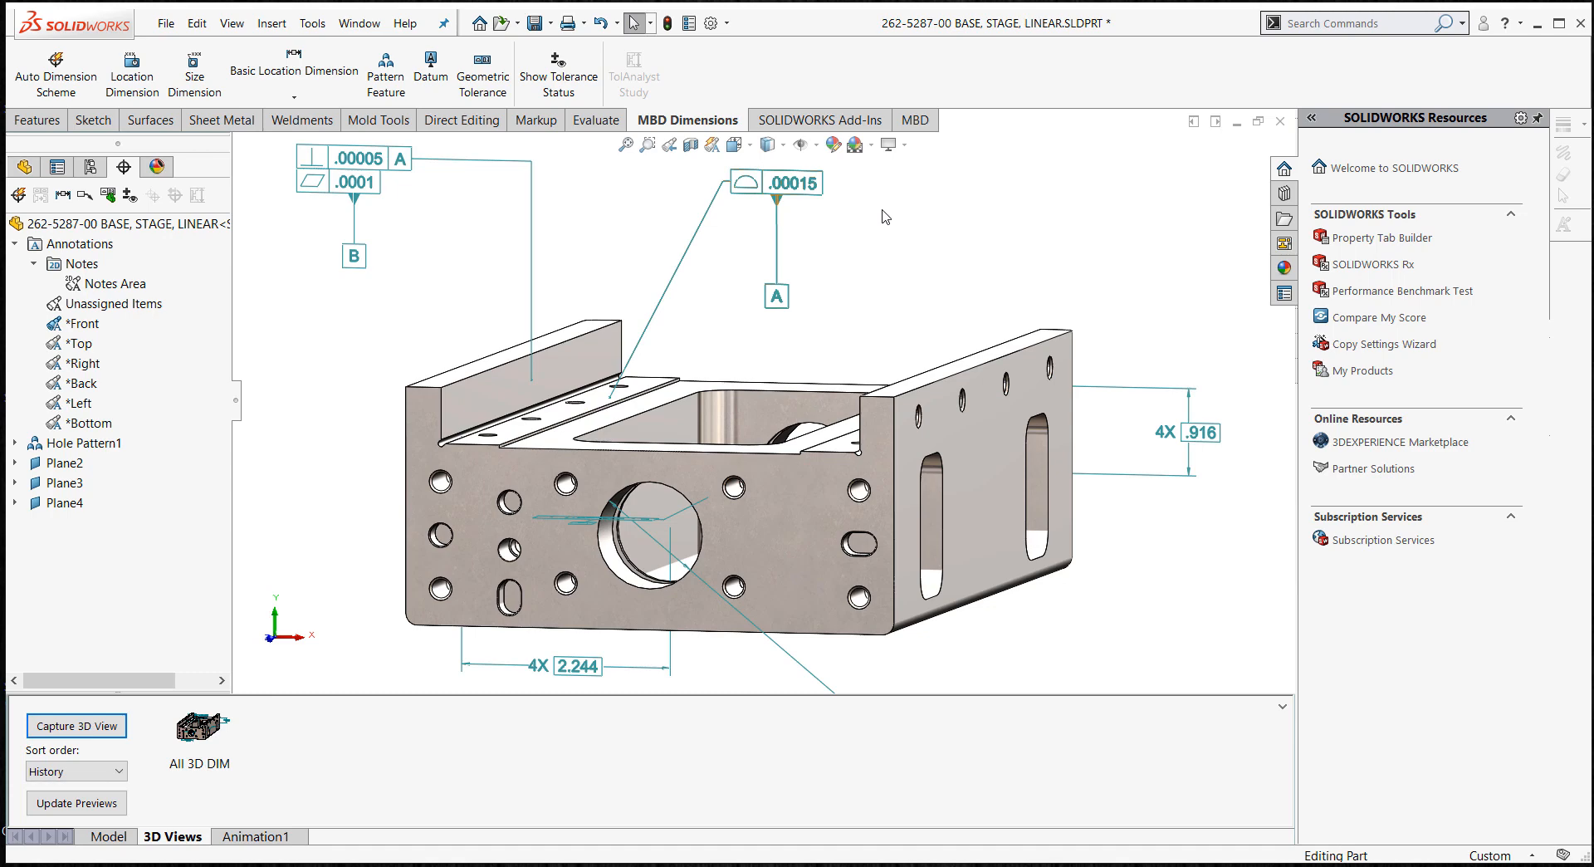
pyautogui.click(777, 295)
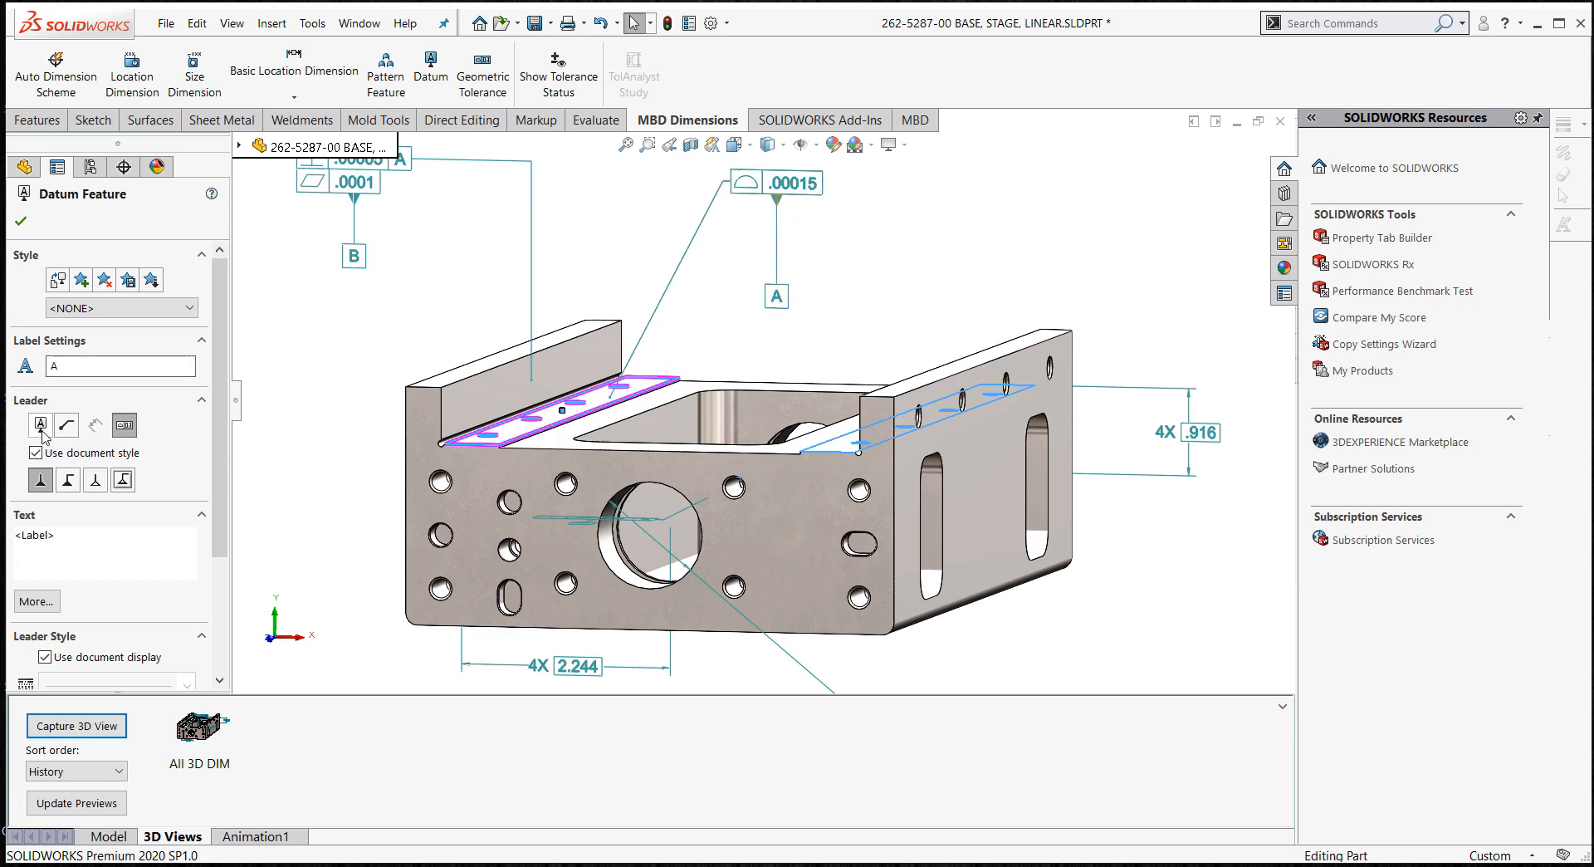
pyautogui.click(39, 428)
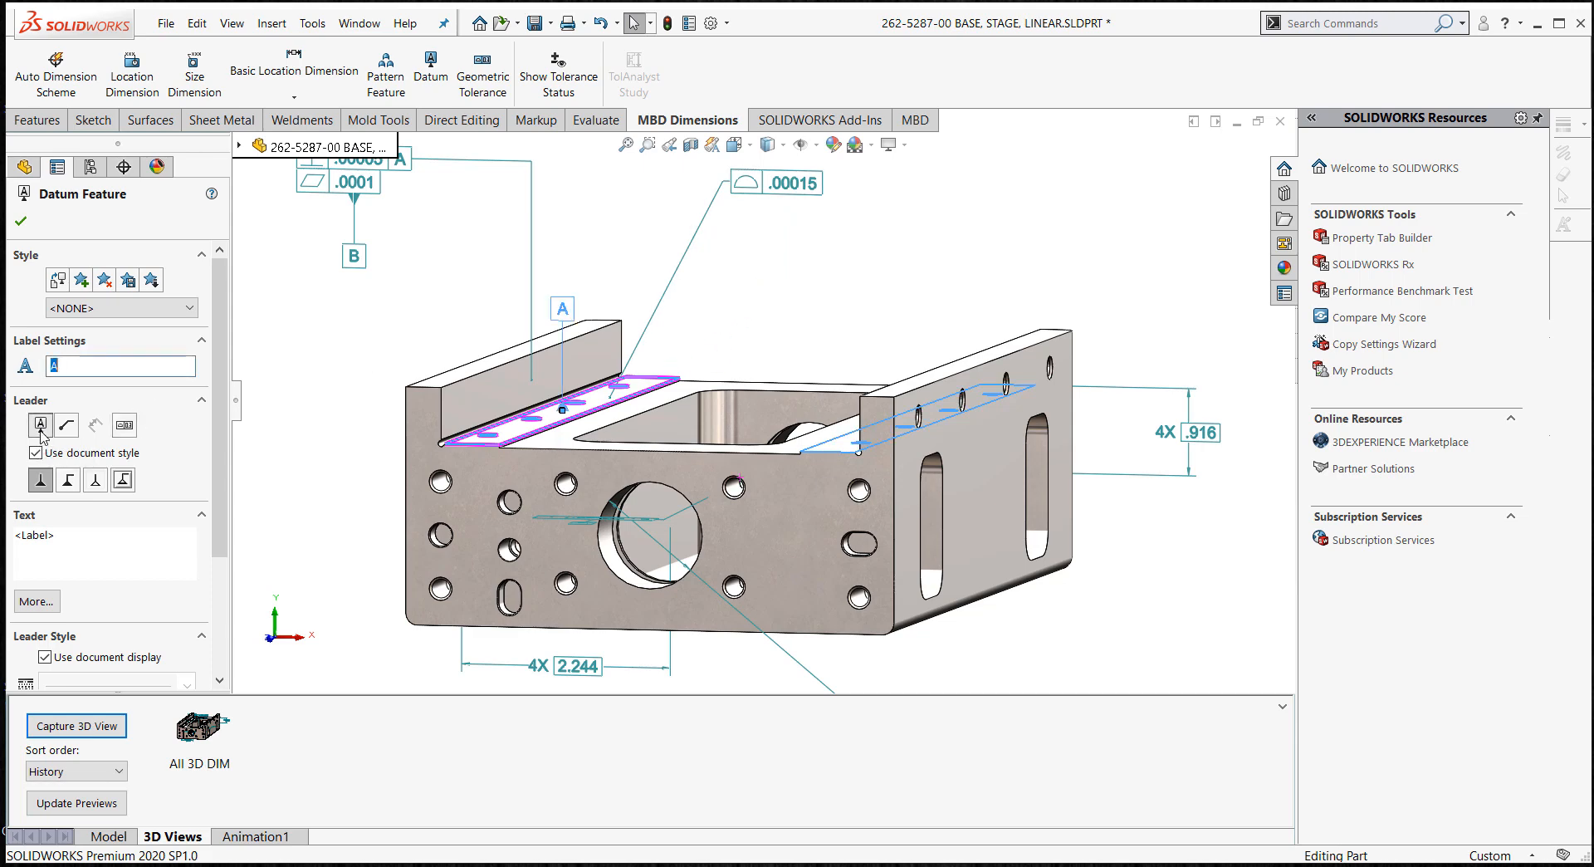
pyautogui.click(126, 428)
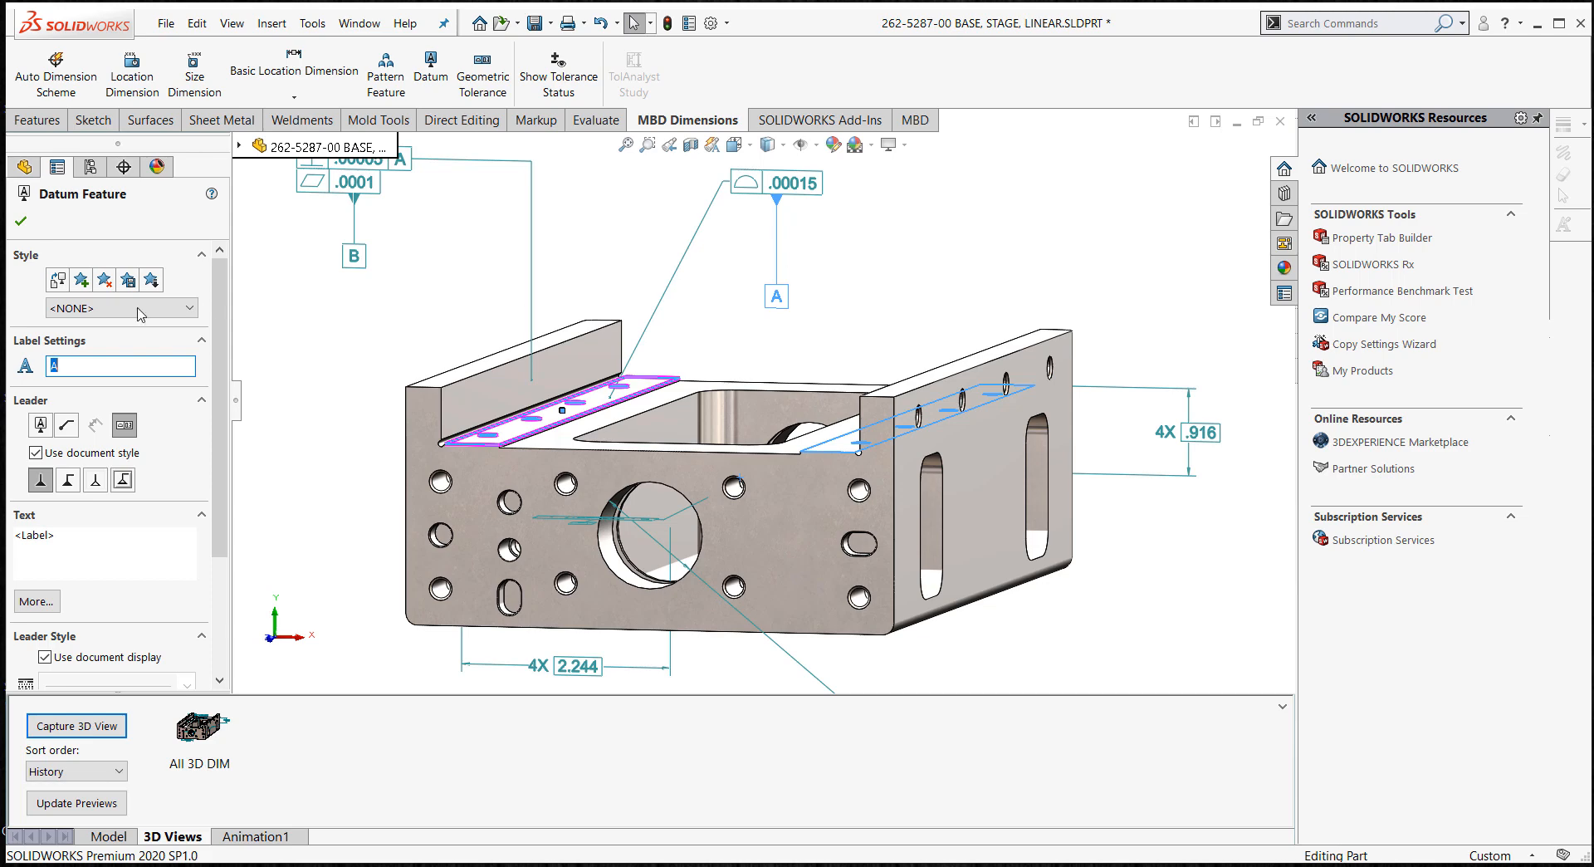
pyautogui.click(21, 221)
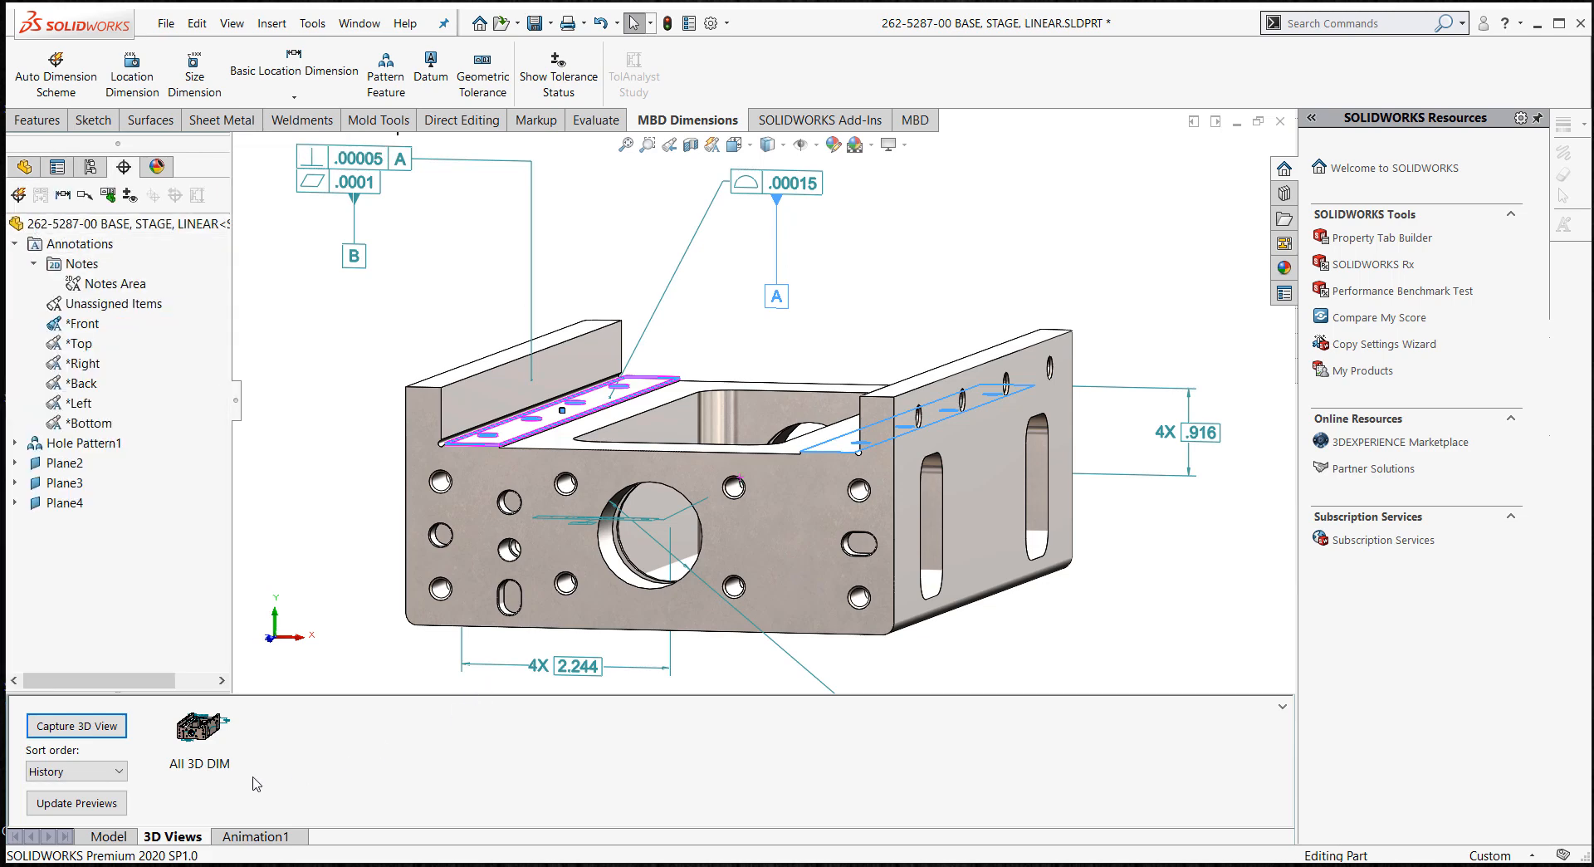
# - Orient to the *Front annotation view and capture a 3D view named *Front that includes only the *Front annotation view
pyautogui.rightClick(87, 324)
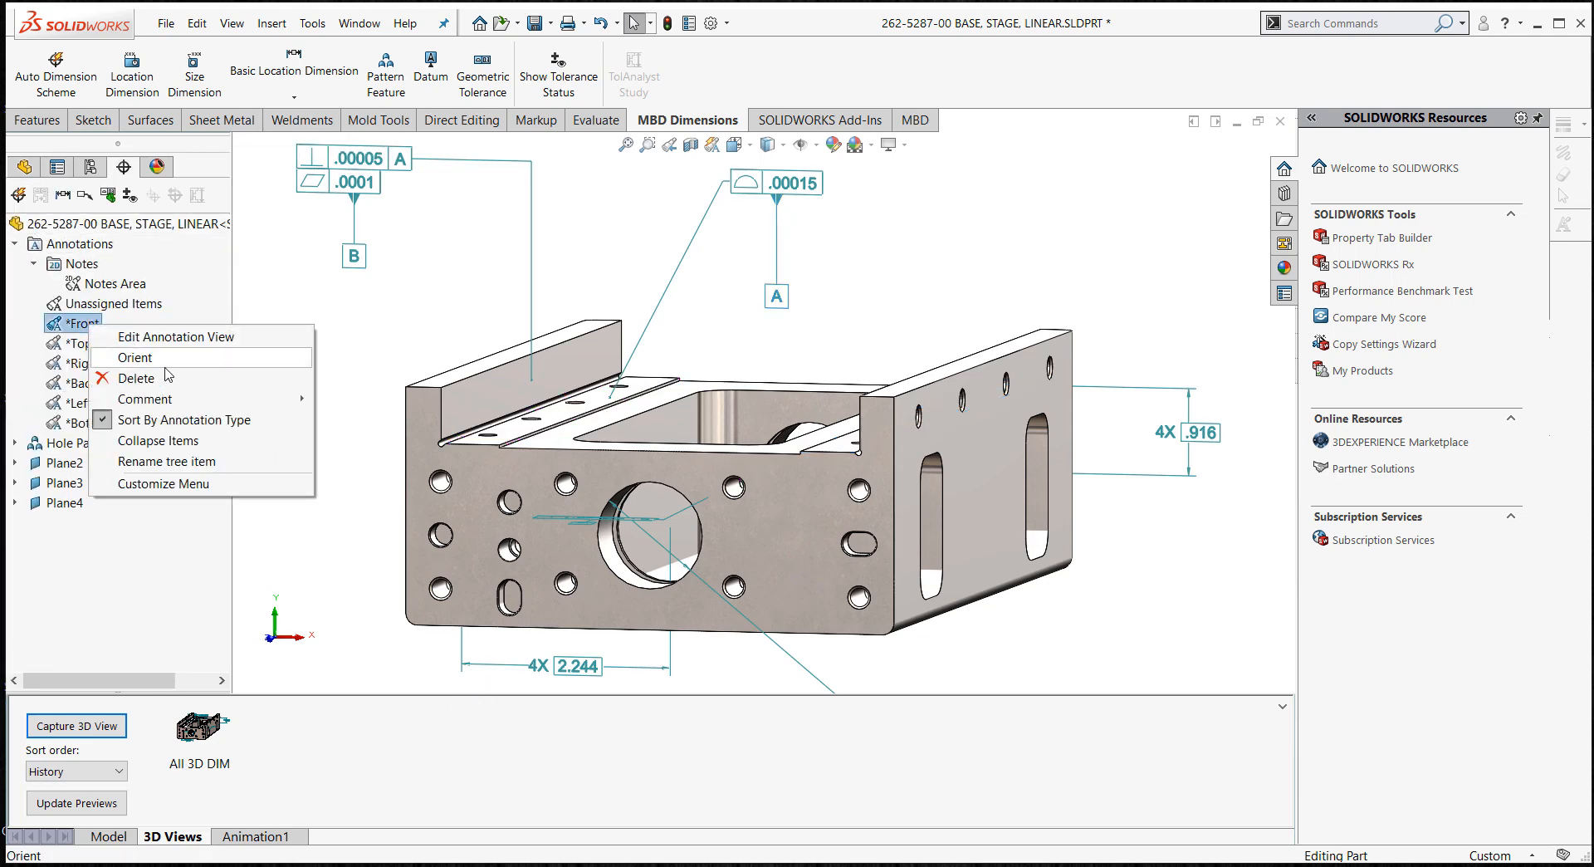
pyautogui.click(164, 359)
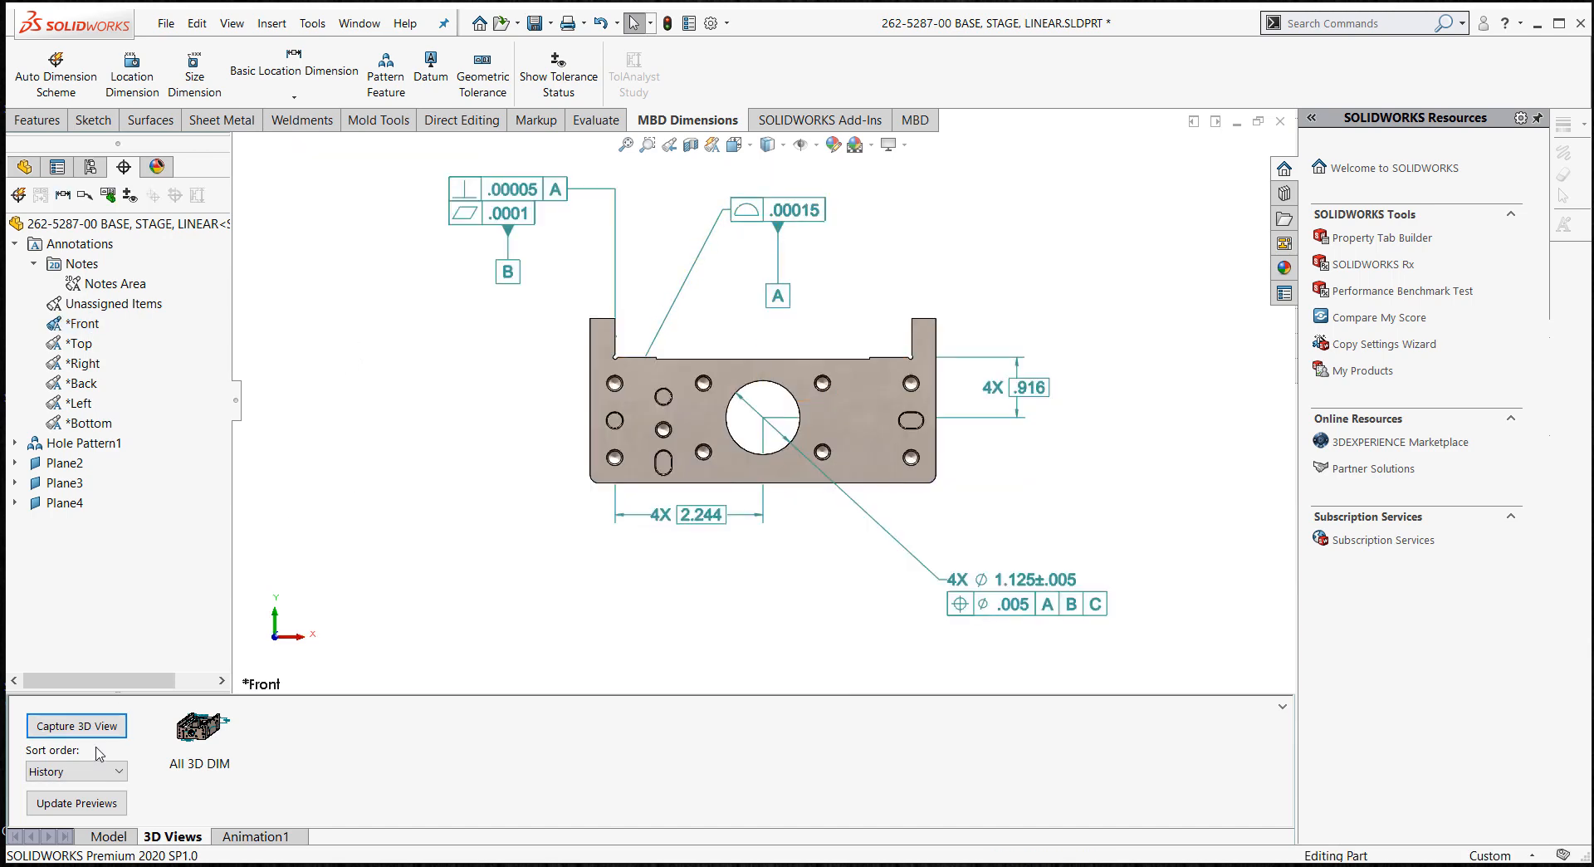
pyautogui.click(76, 725)
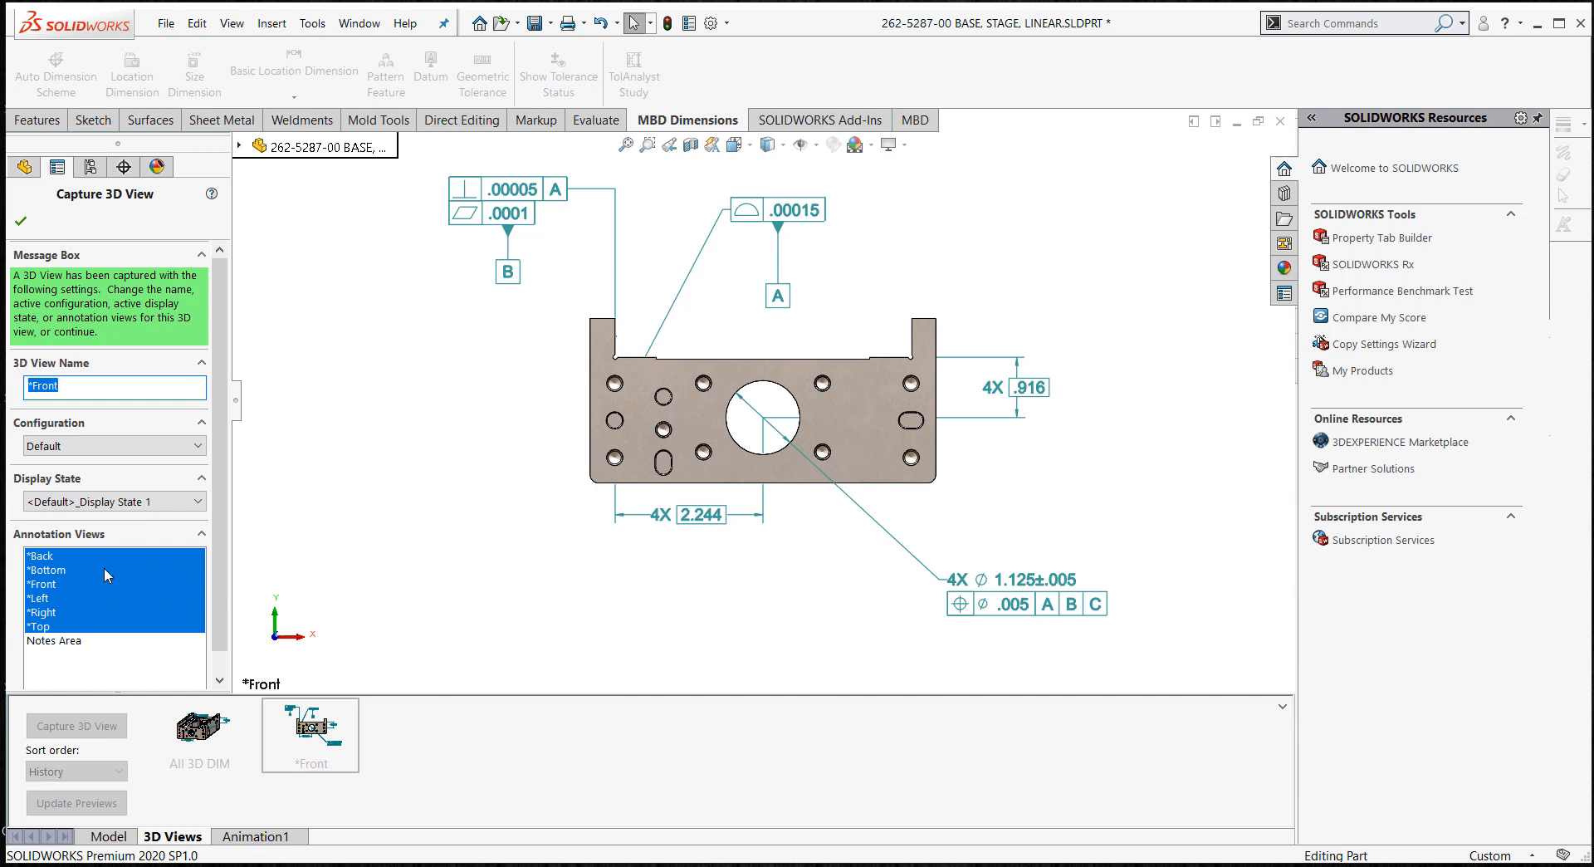
pyautogui.keyDown('ctrl'); pyautogui.click(52, 558); pyautogui.keyUp('ctrl')
pyautogui.keyDown('ctrl'); pyautogui.click(54, 570); pyautogui.keyUp('ctrl')
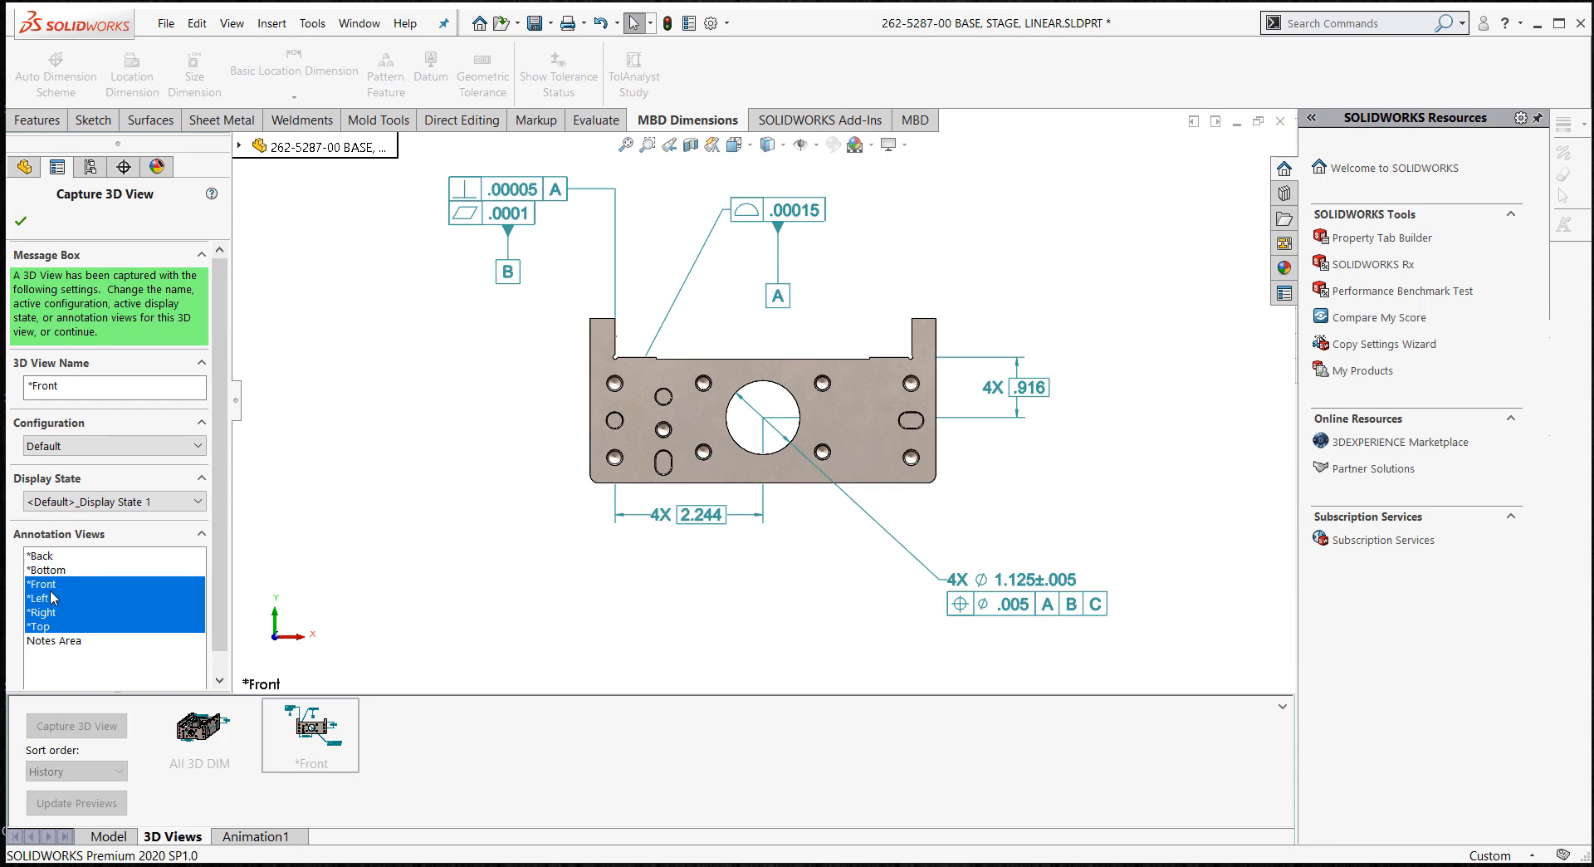
pyautogui.keyDown('ctrl'); pyautogui.click(42, 599); pyautogui.keyUp('ctrl')
pyautogui.keyDown('ctrl'); pyautogui.click(41, 613); pyautogui.keyUp('ctrl')
pyautogui.keyDown('ctrl'); pyautogui.click(47, 627); pyautogui.keyUp('ctrl')
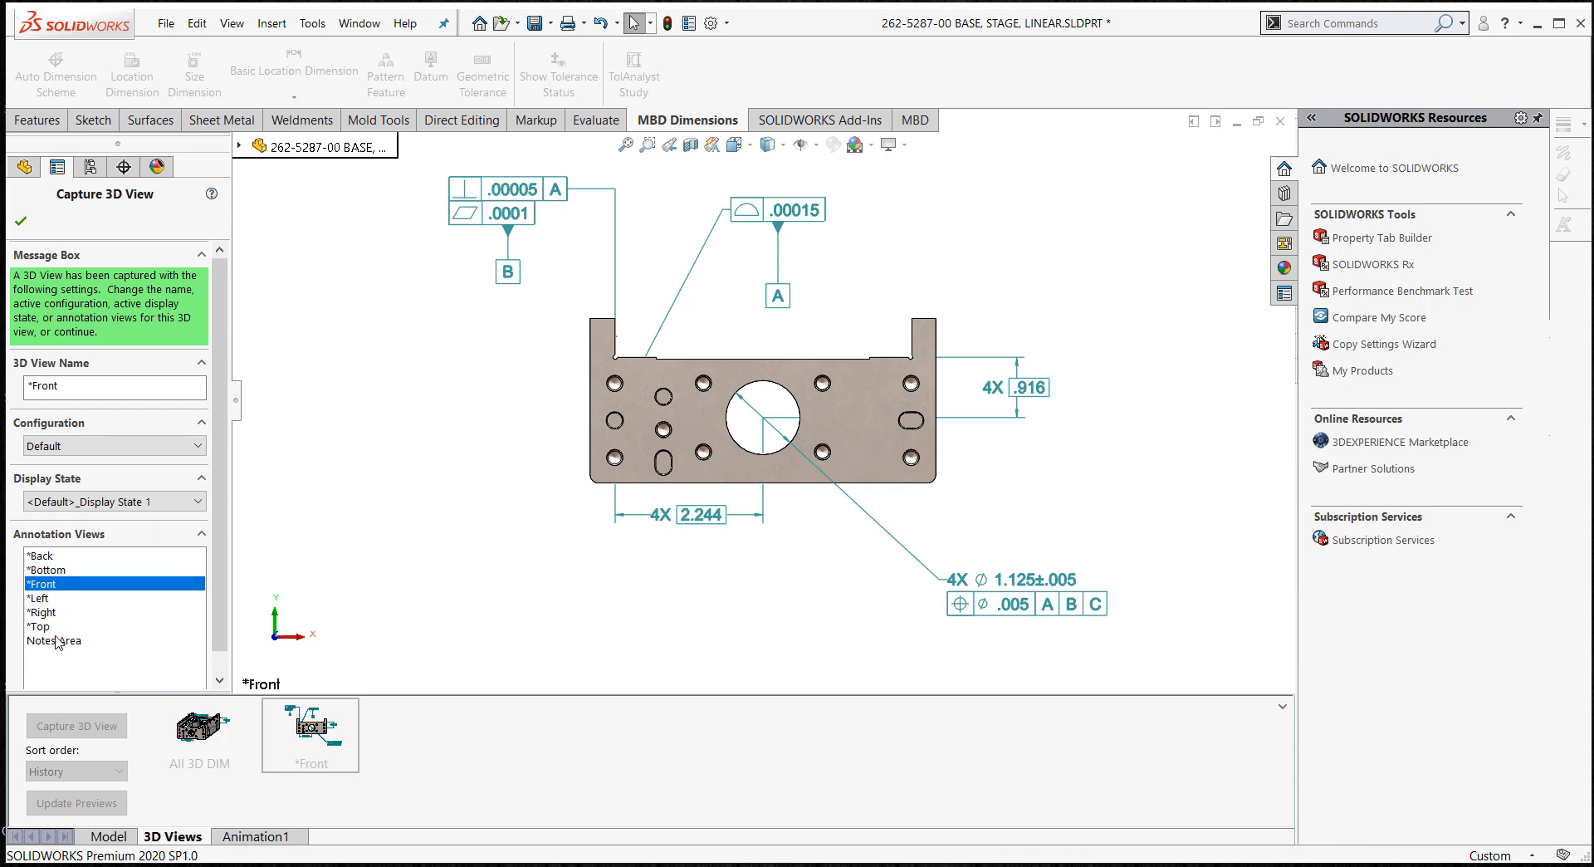
pyautogui.moveTo(206, 750)
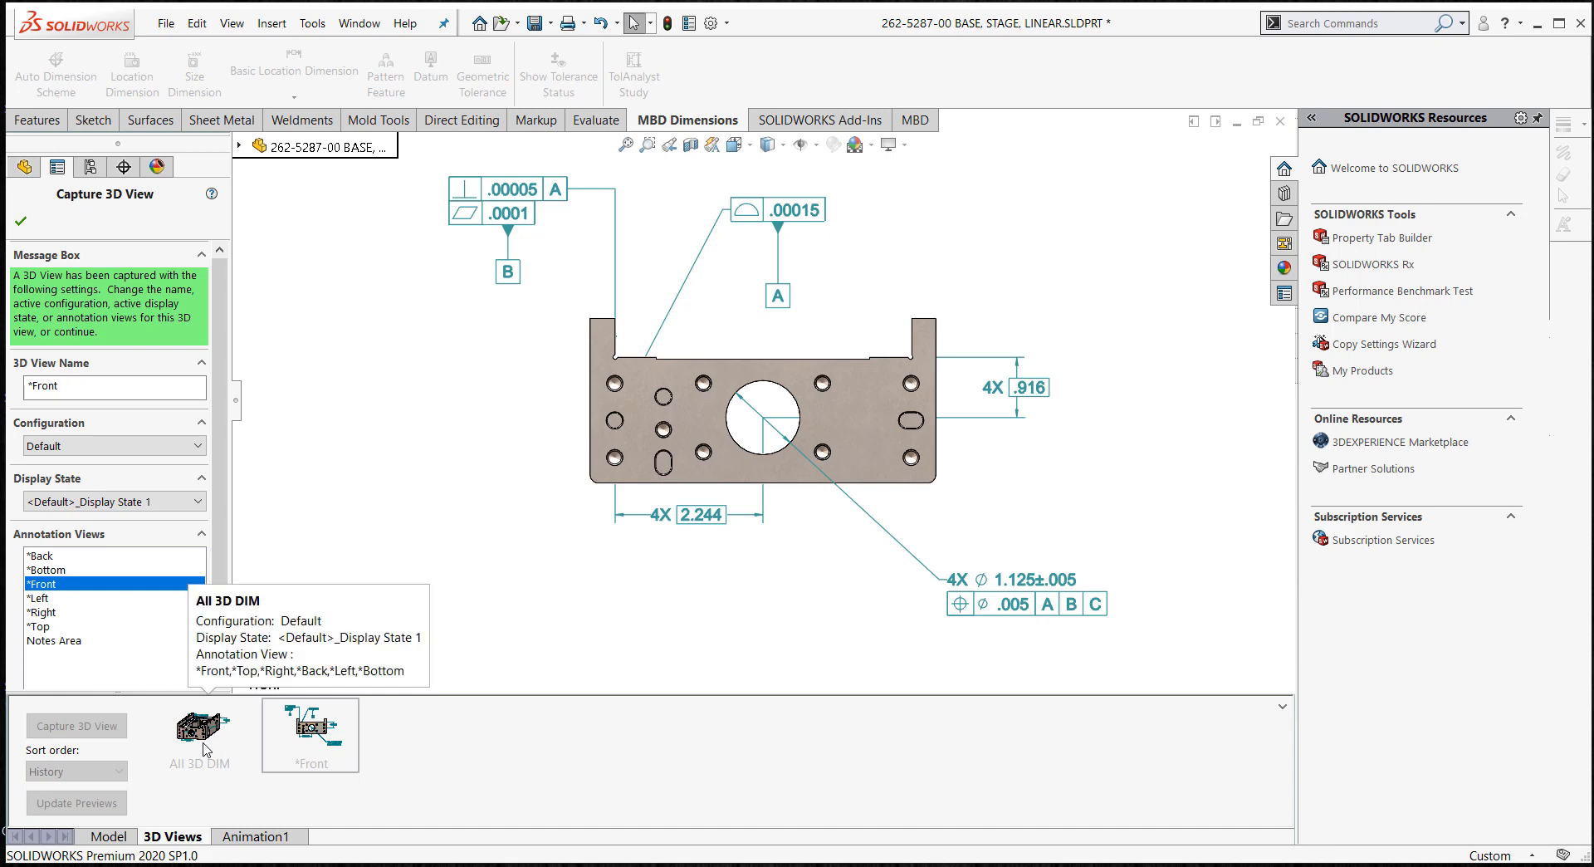
pyautogui.click(20, 220)
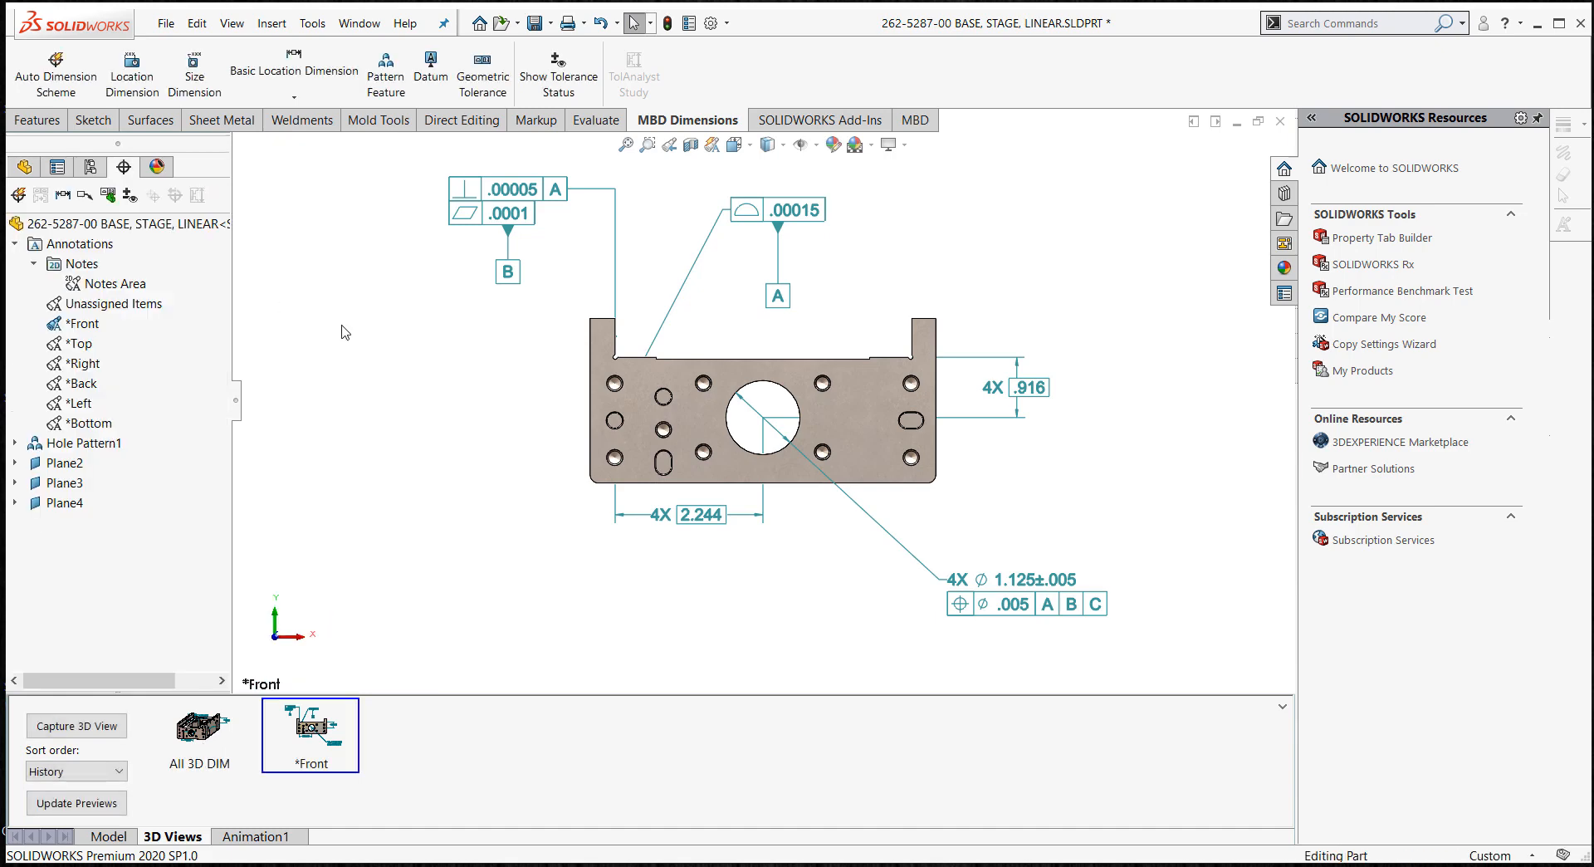
# - Add a location dimension between the outer face and the datum B inner face of the upright wall, placing it above the wall
pyautogui.moveTo(417, 358); pyautogui.dragTo(385, 378, button='middle')
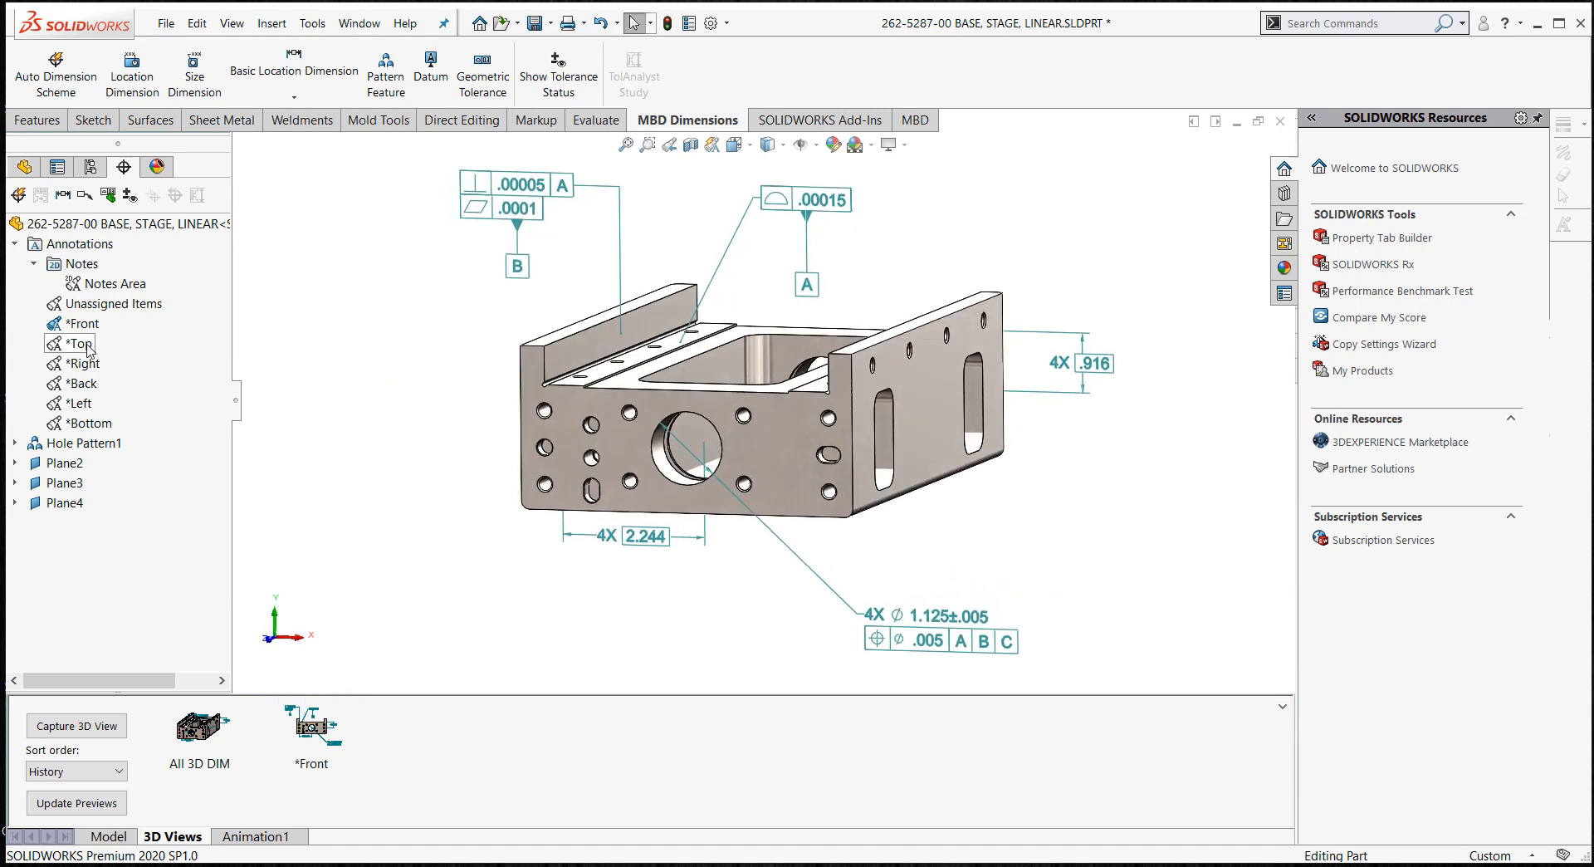
pyautogui.moveTo(345, 388); pyautogui.dragTo(387, 390, button='middle')
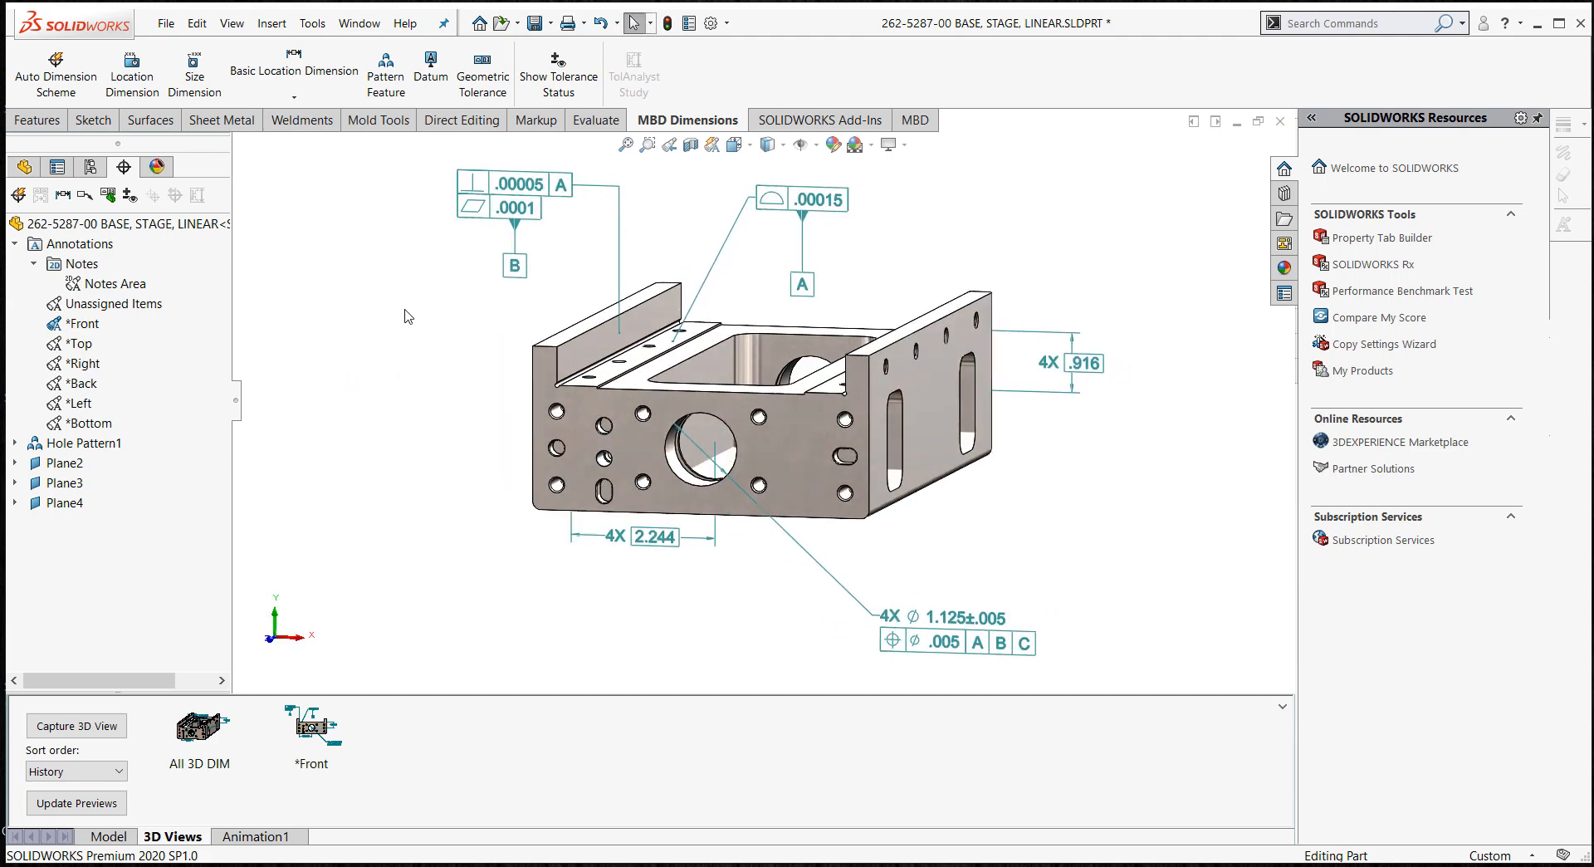
pyautogui.click(140, 76)
pyautogui.moveTo(516, 347)
pyautogui.mouseDown(button='middle')
pyautogui.moveTo(508, 315)
pyautogui.moveTo(537, 332)
pyautogui.mouseUp(button='middle')
pyautogui.scroll(-1, 537, 332)
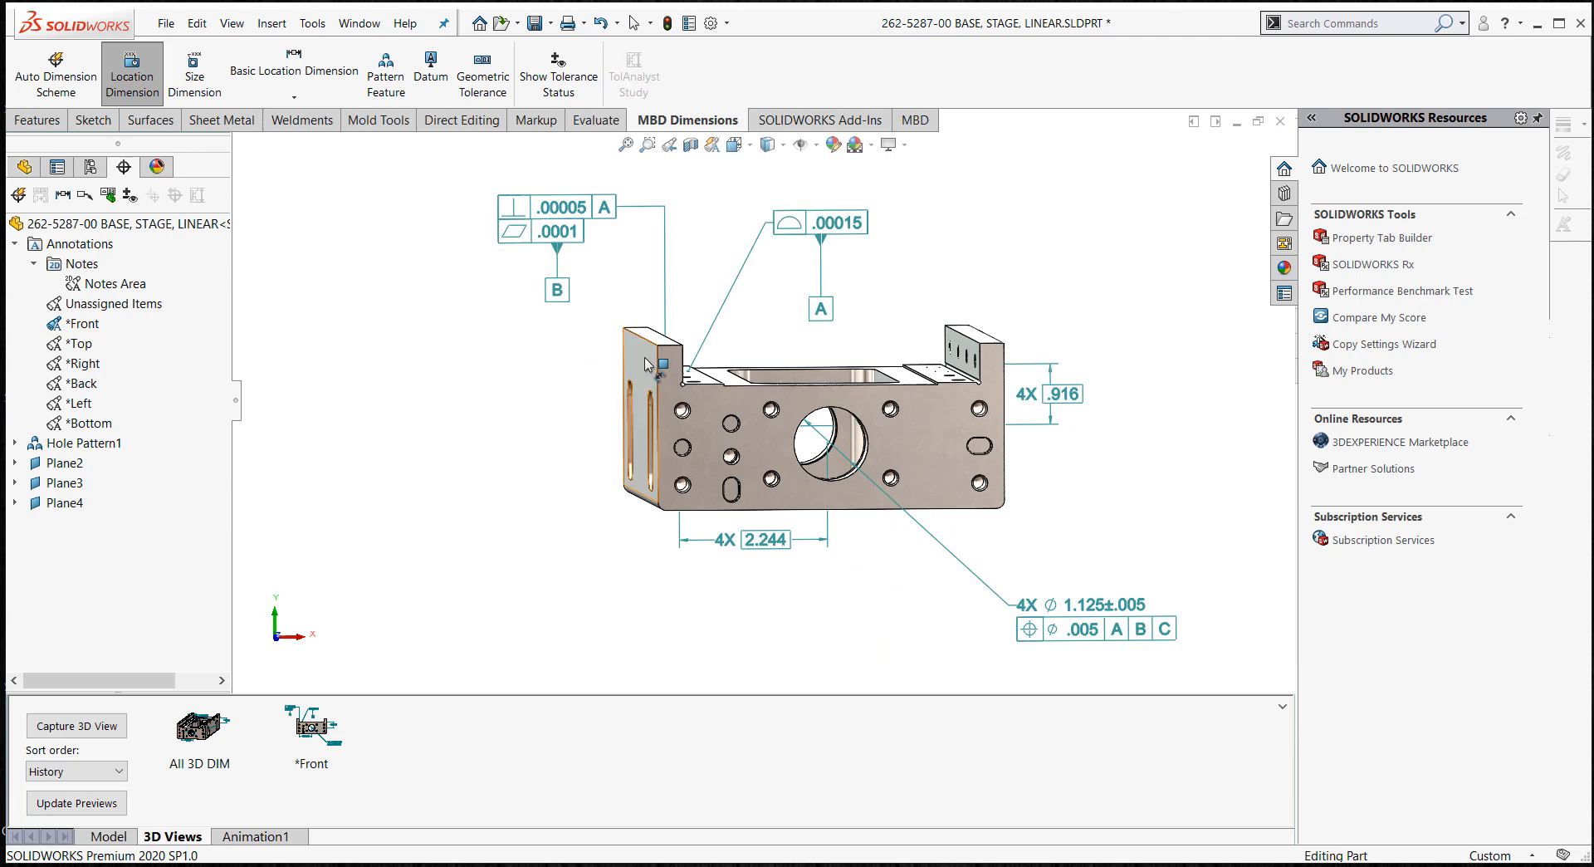
pyautogui.click(644, 356)
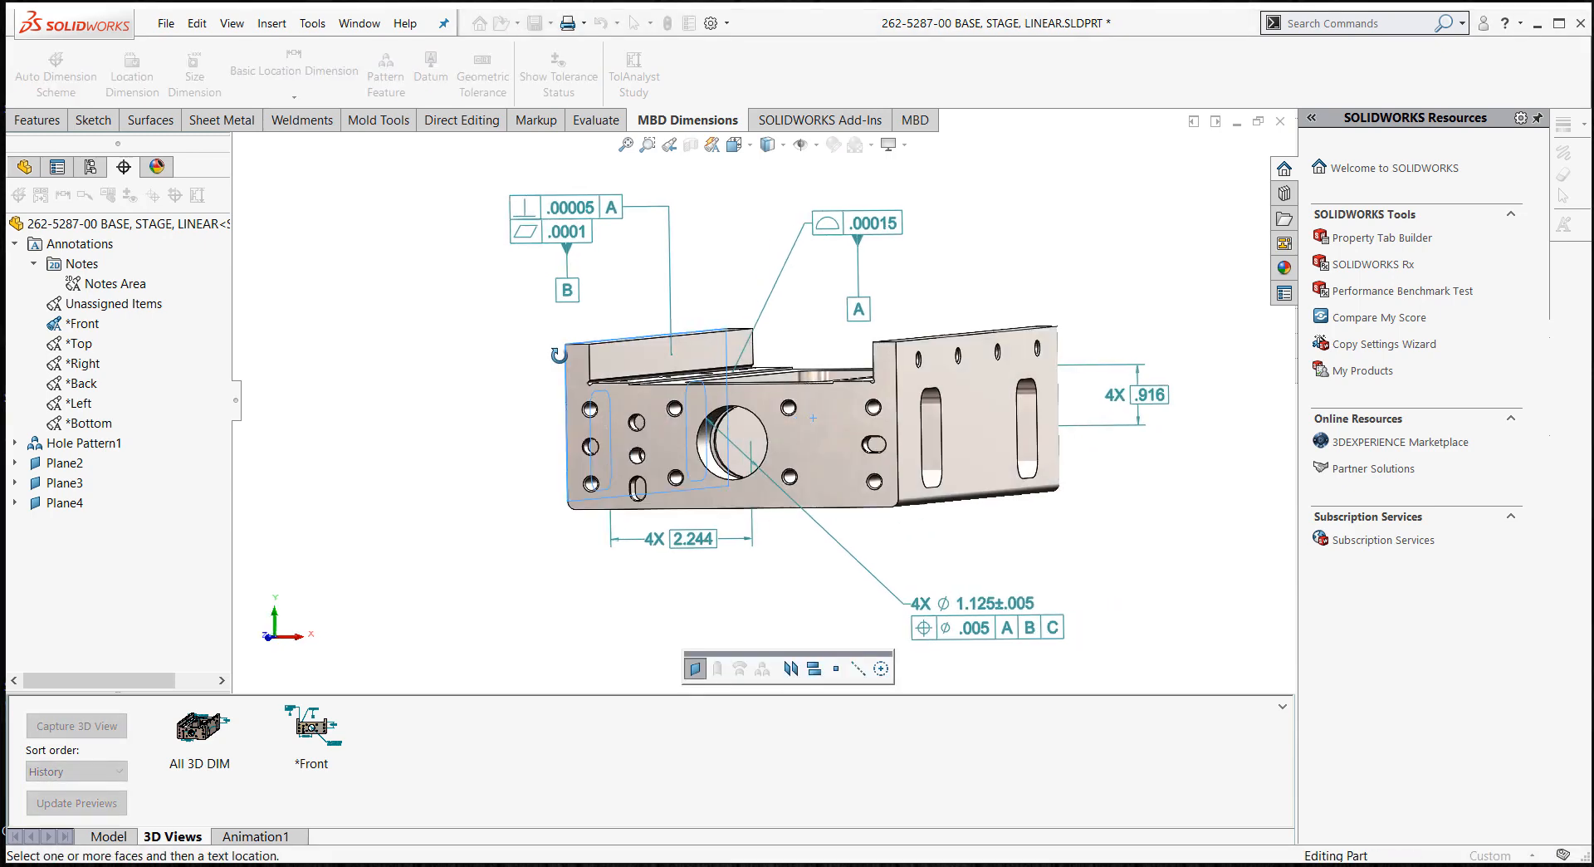
pyautogui.click(695, 668)
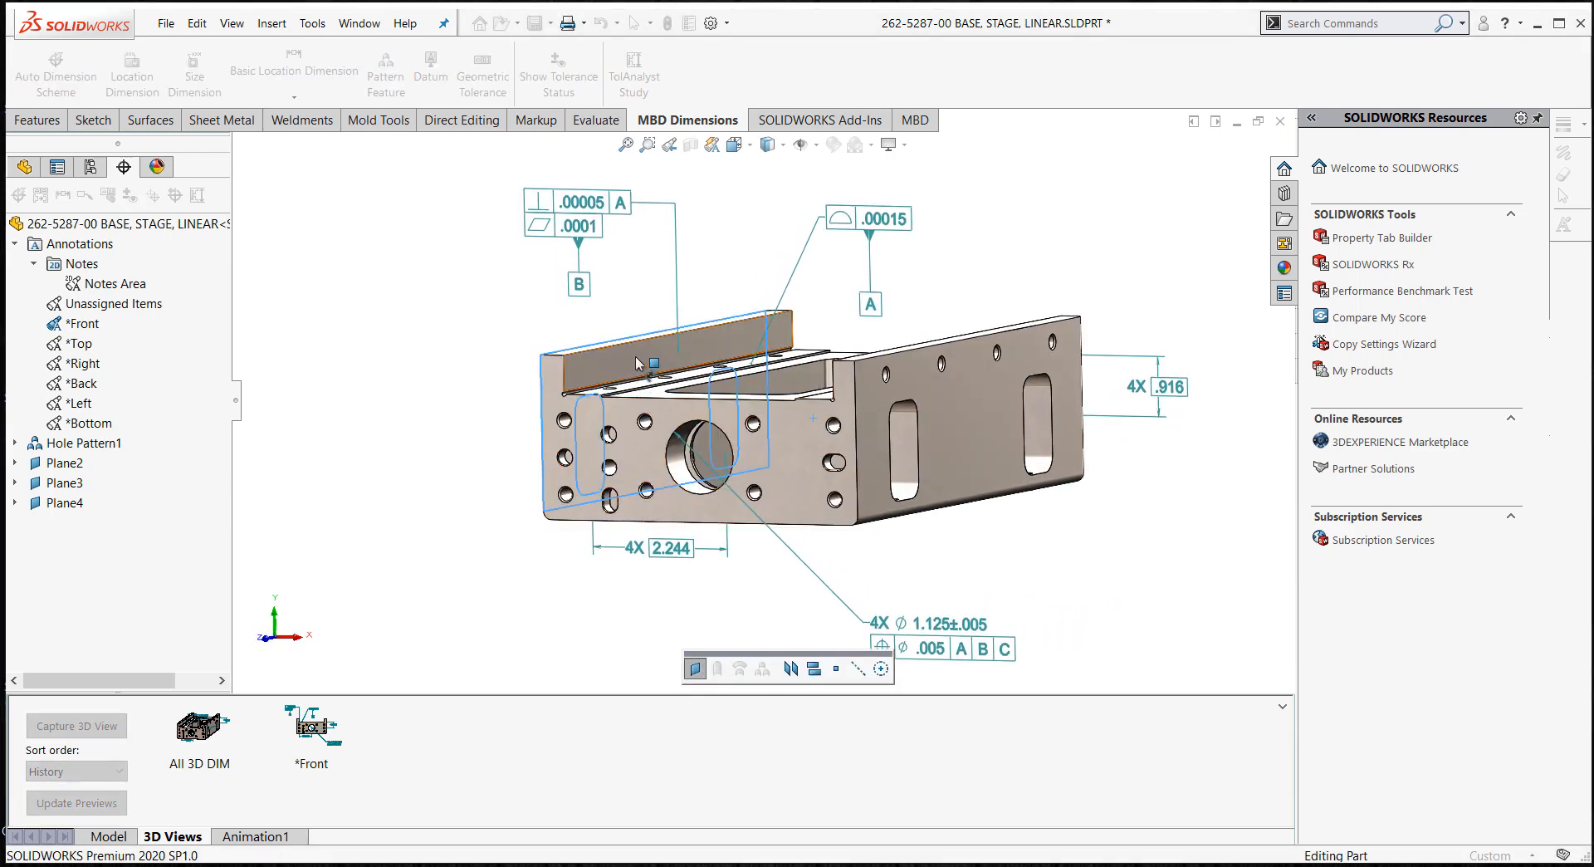
pyautogui.click(647, 365)
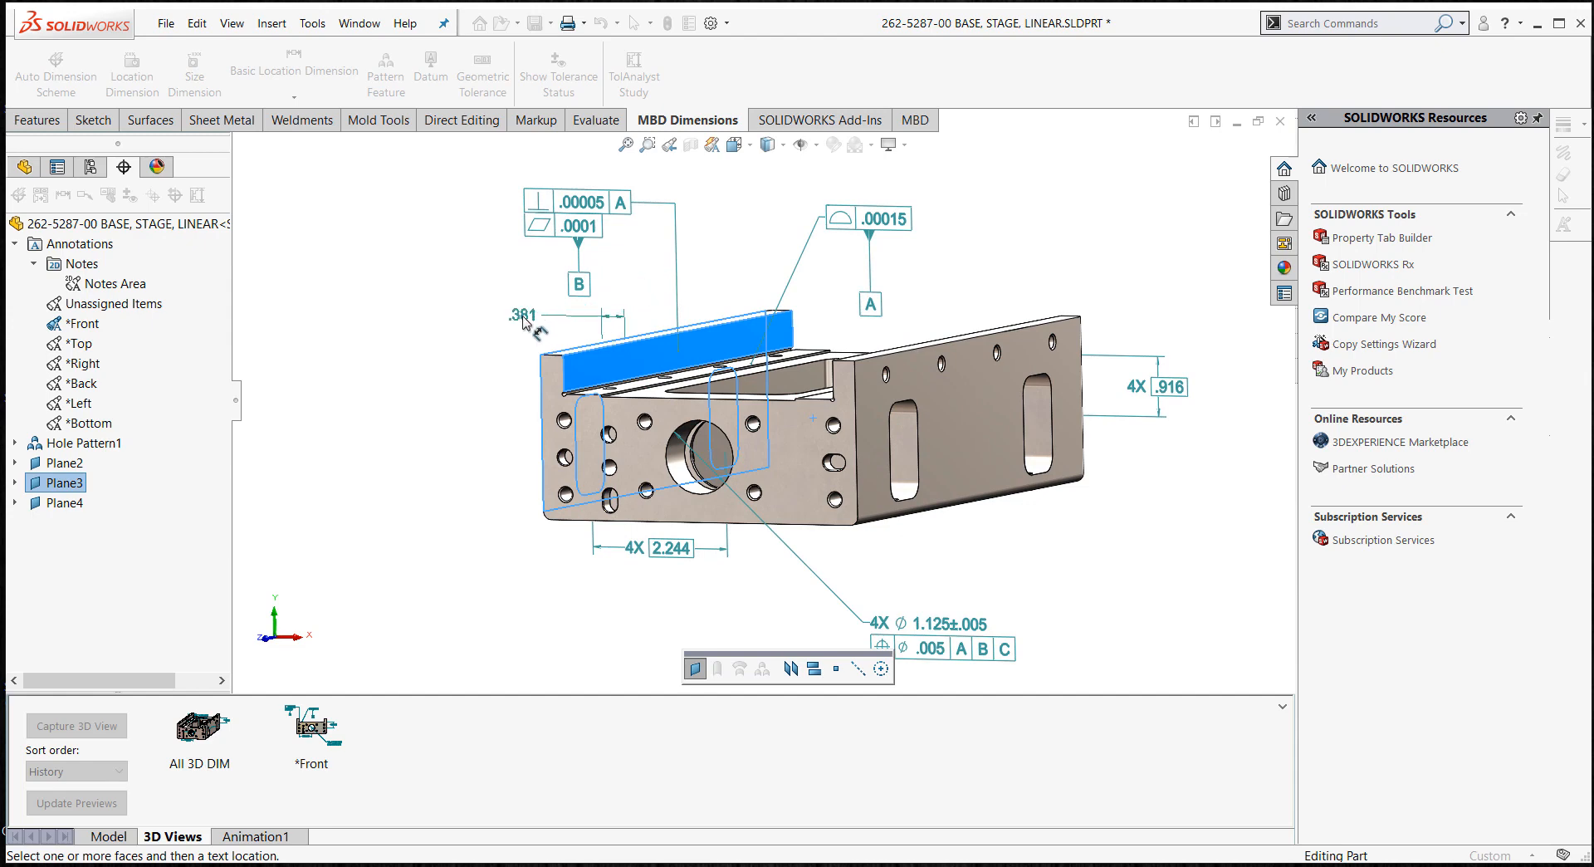
pyautogui.click(531, 321)
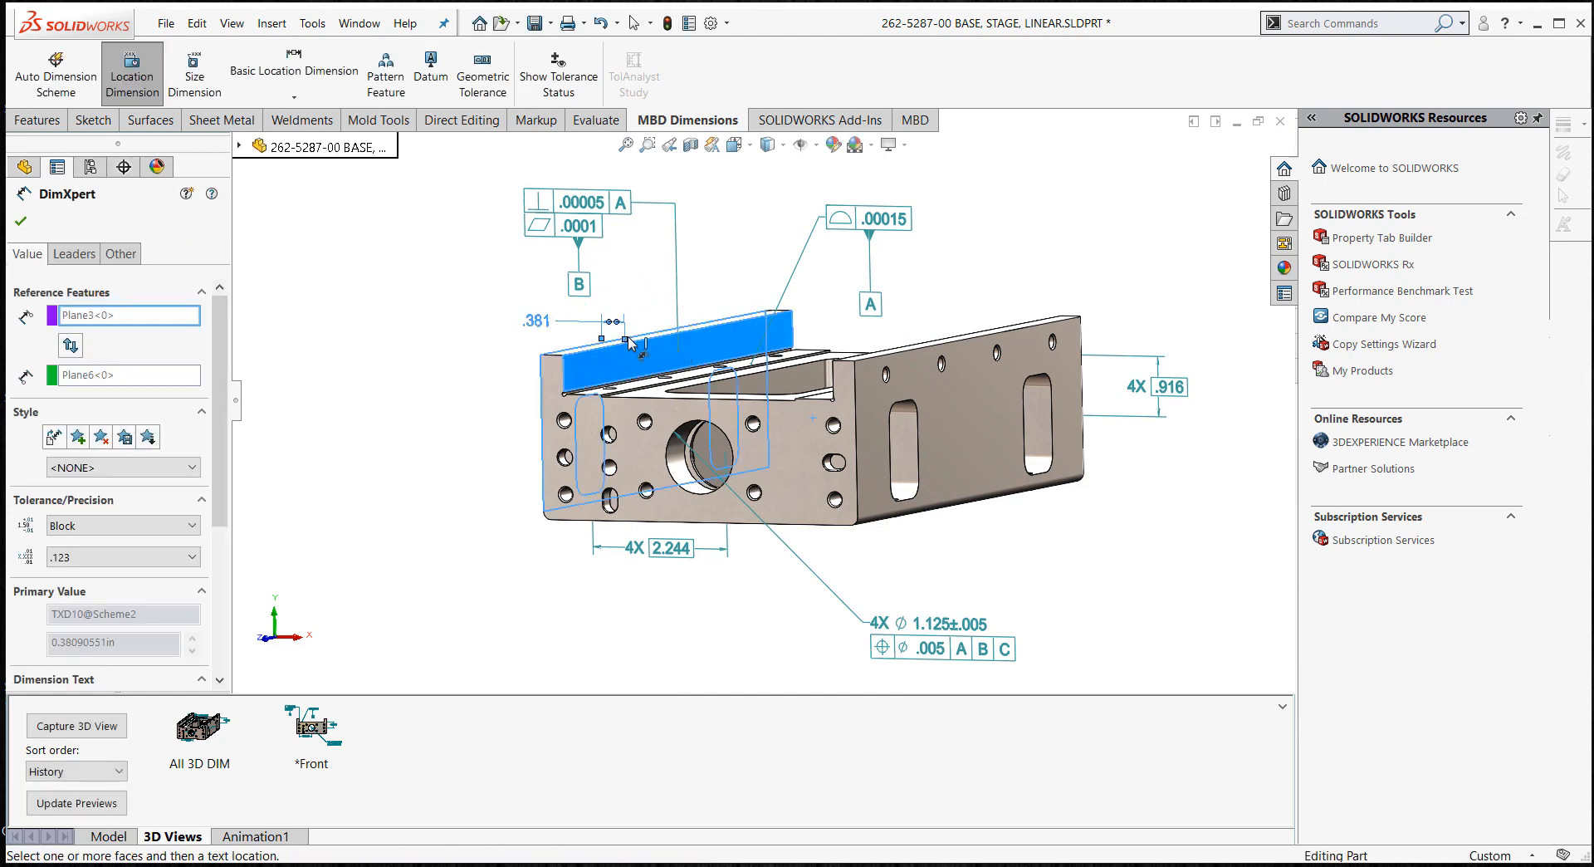
# - Add a location dimension from the datum B wall face to the narrow step face beside the rail seat, placing it above the wall
pyautogui.scroll(-5, 676, 342)
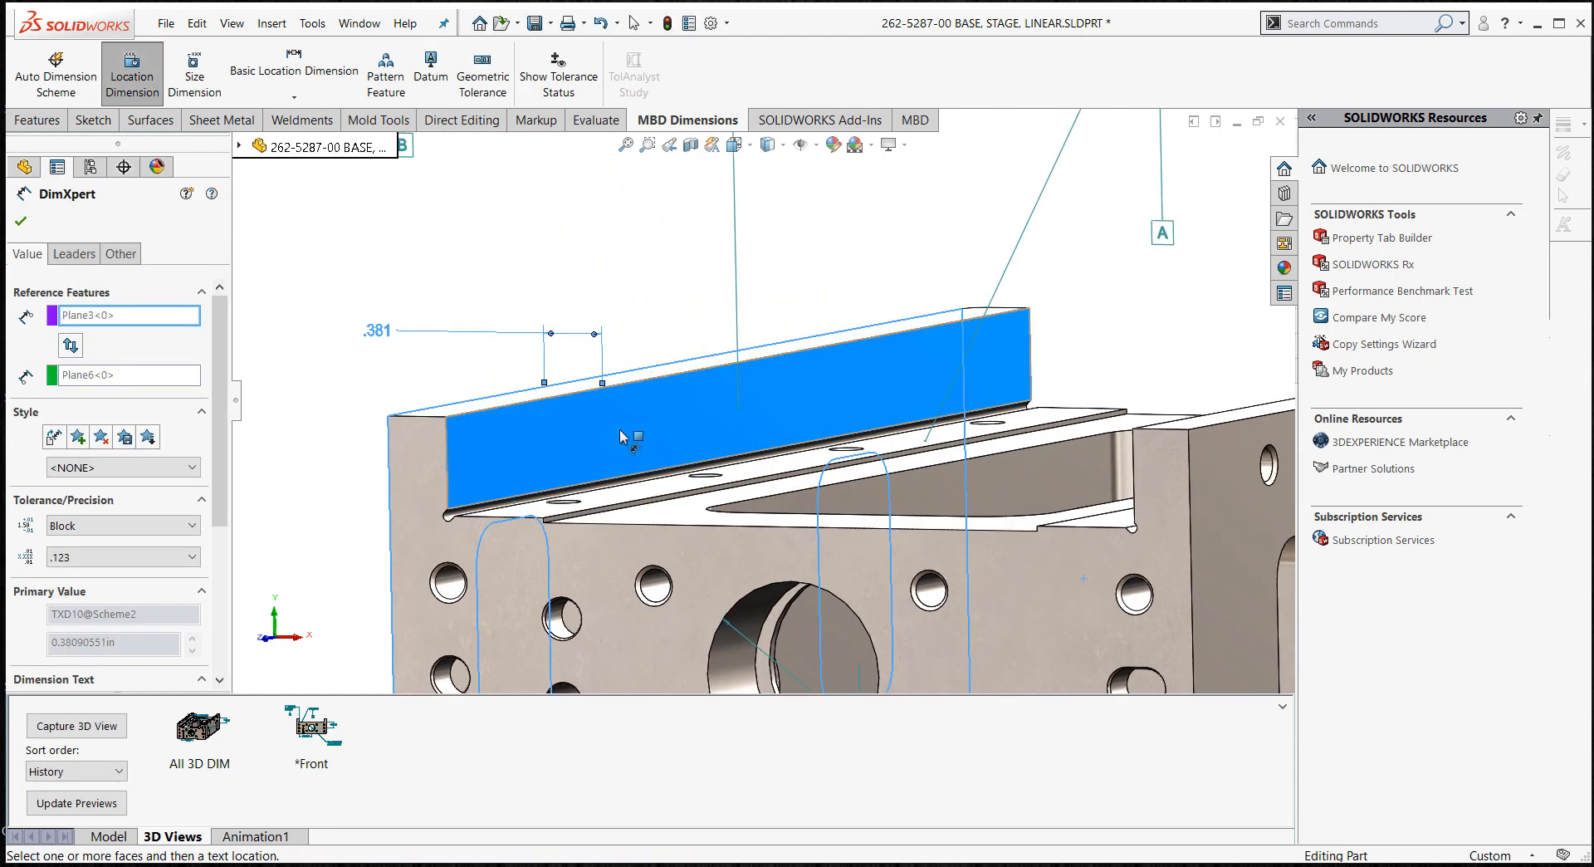
pyautogui.scroll(-4, 704, 479)
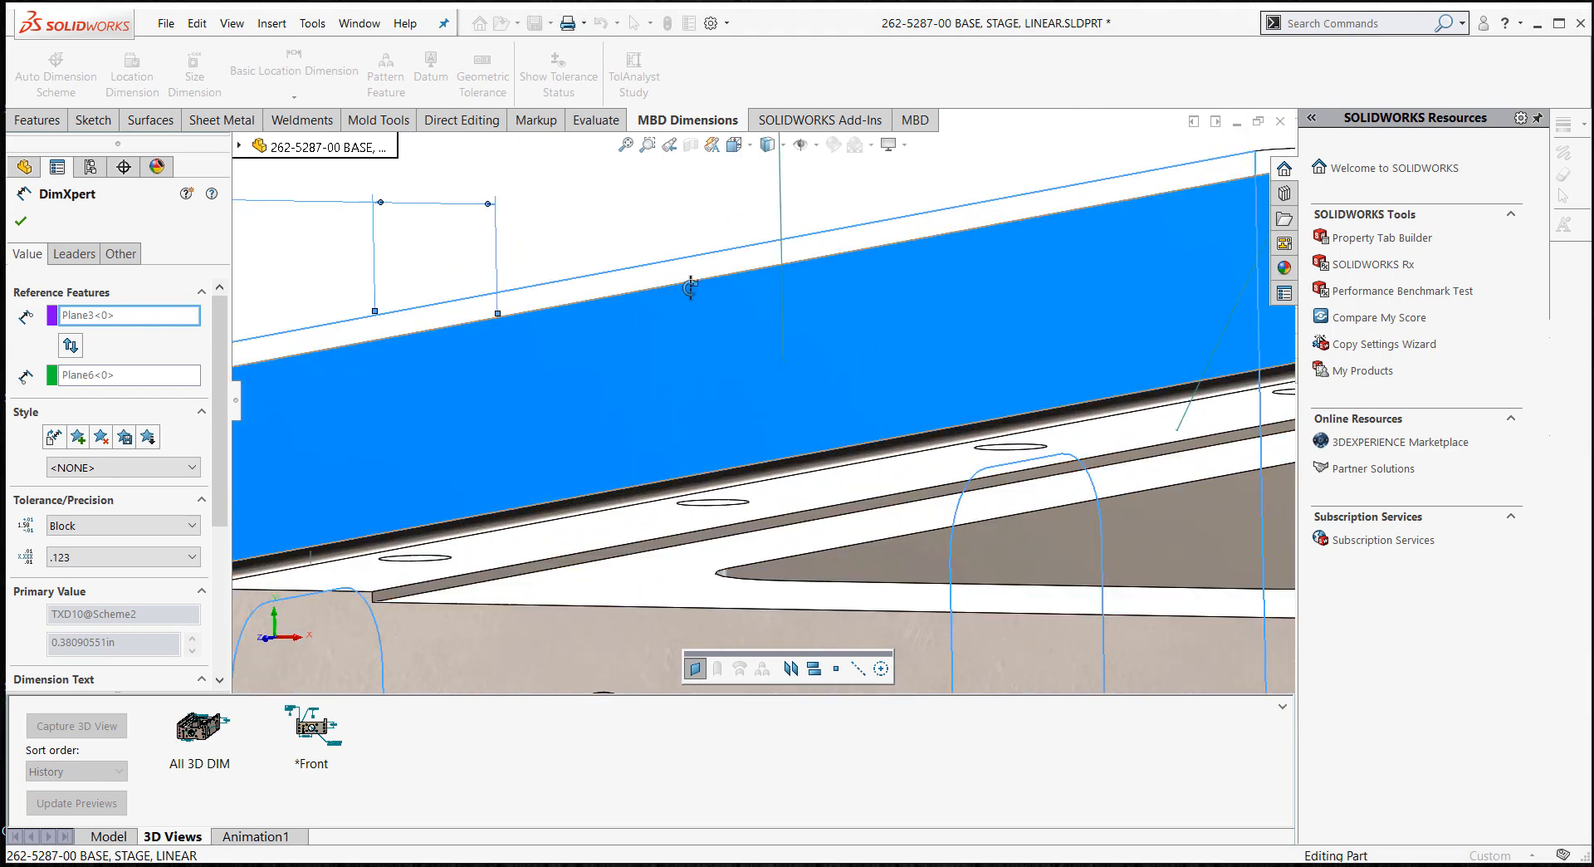
pyautogui.moveTo(681, 541); pyautogui.dragTo(832, 561, button='middle')
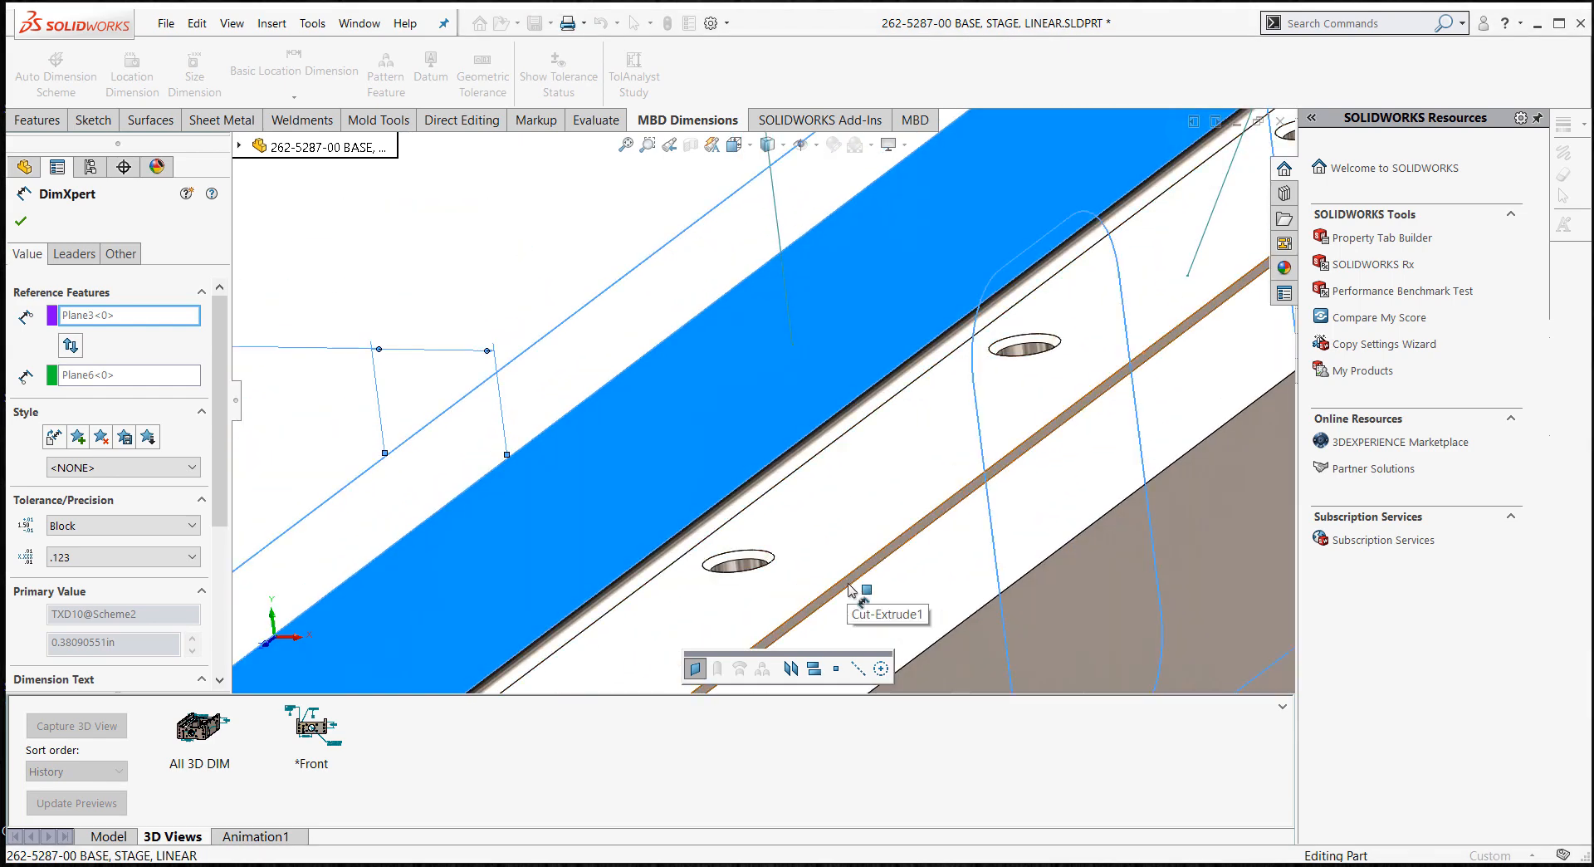
pyautogui.click(847, 583)
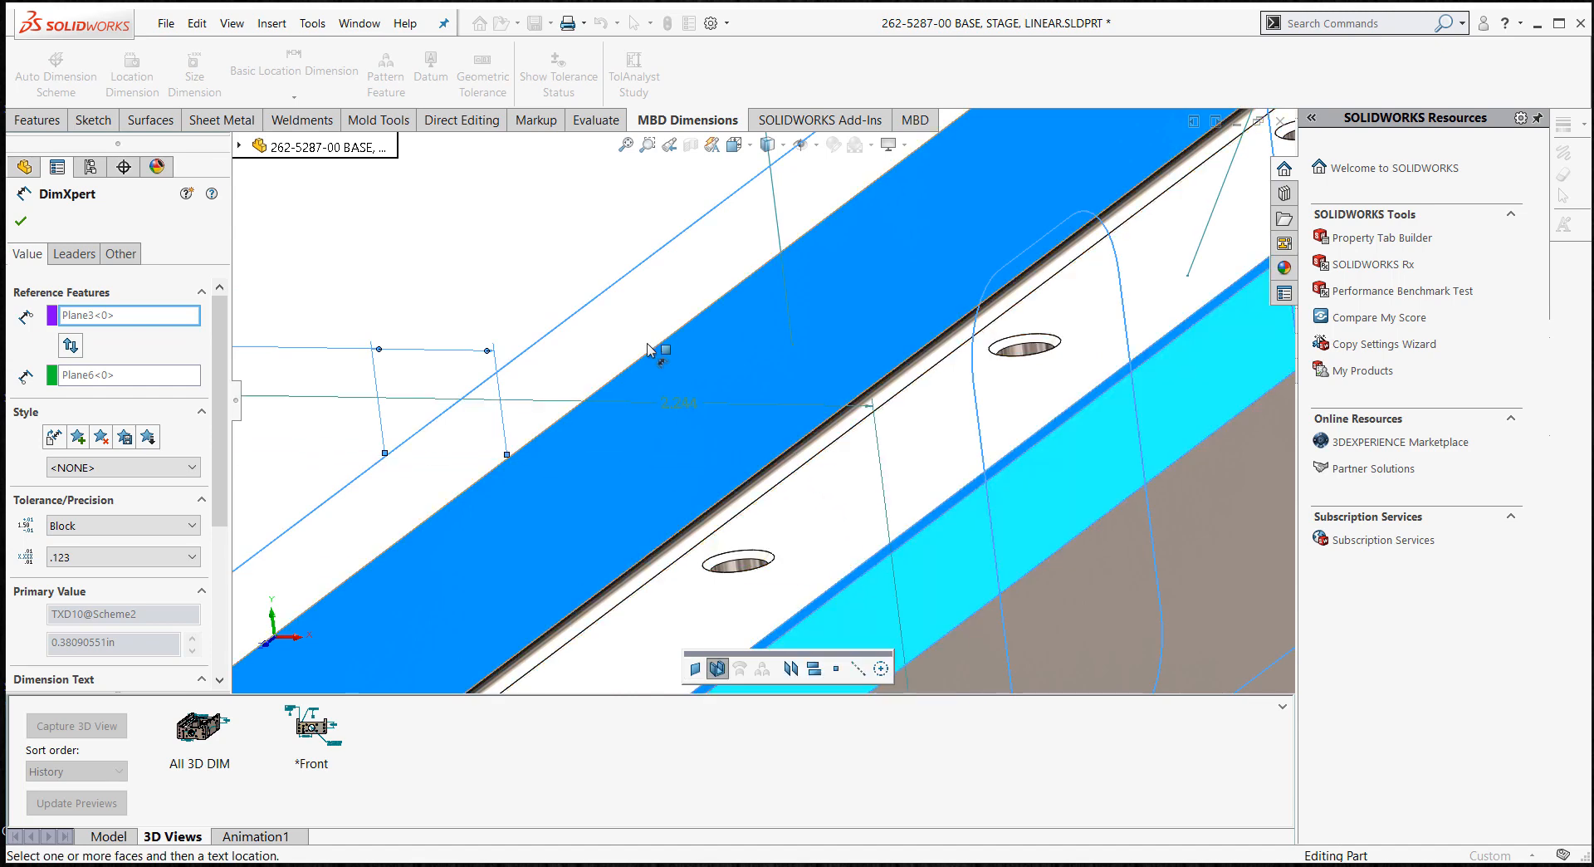
pyautogui.scroll(3, 656, 325)
pyautogui.scroll(5, 656, 329)
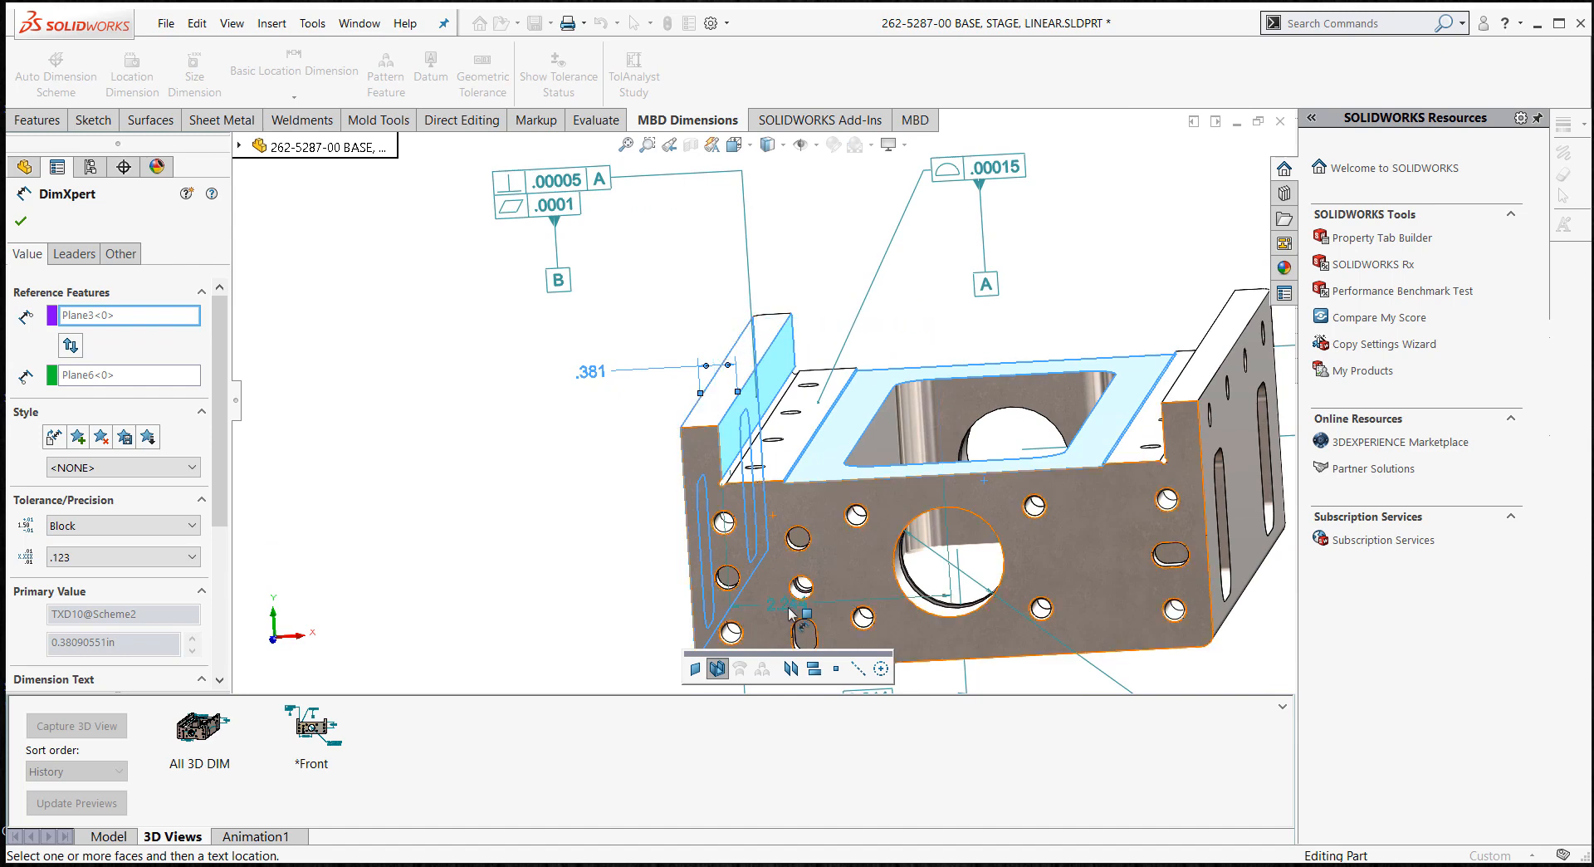
pyautogui.click(717, 668)
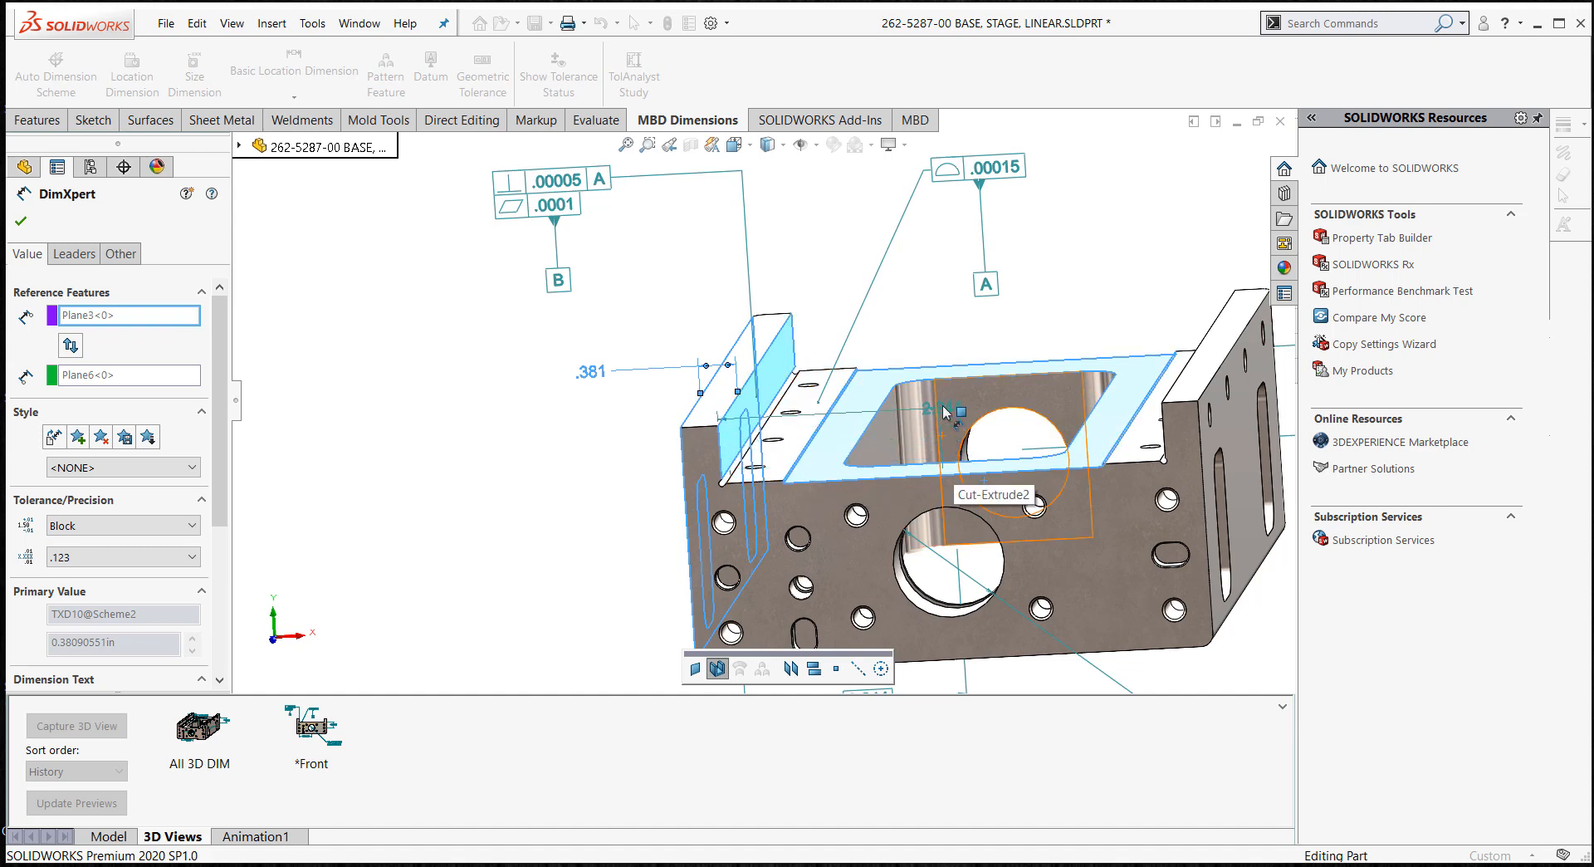
pyautogui.click(696, 668)
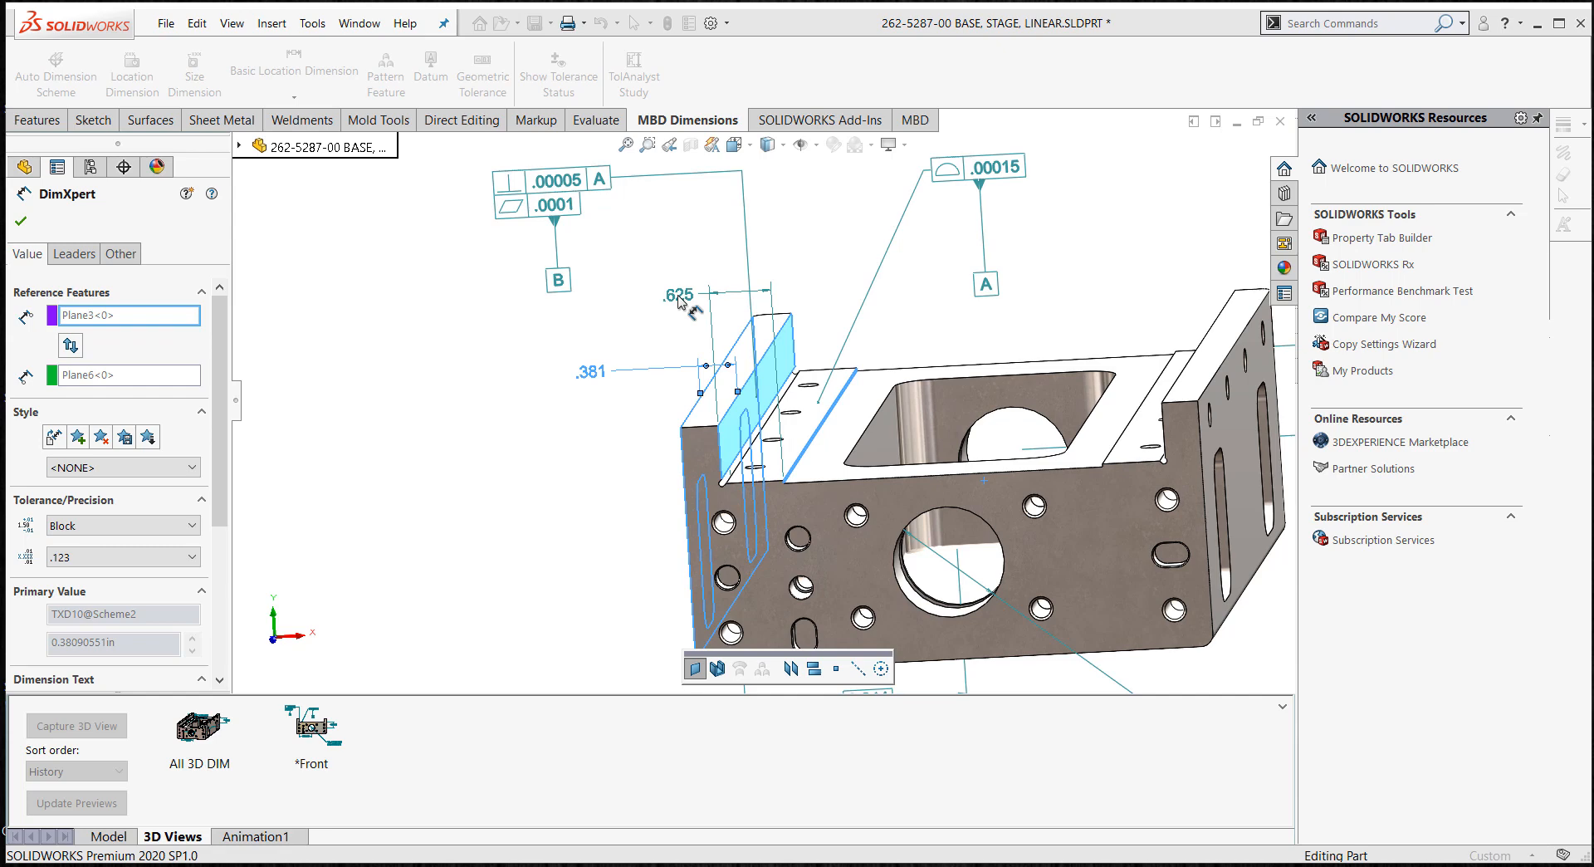
pyautogui.click(679, 300)
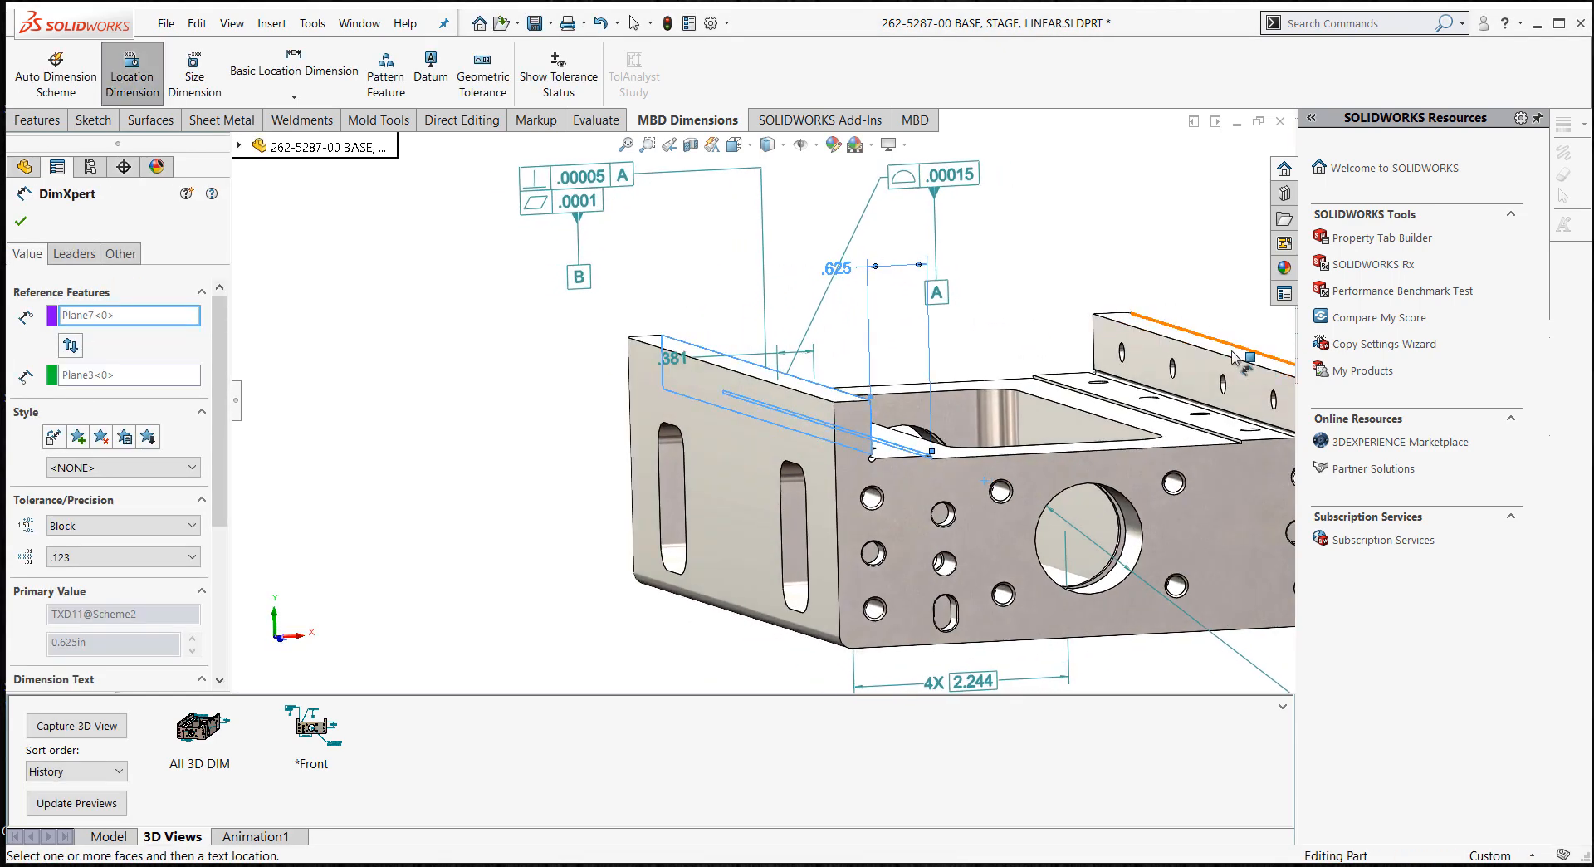
pyautogui.scroll(-3, 1241, 365)
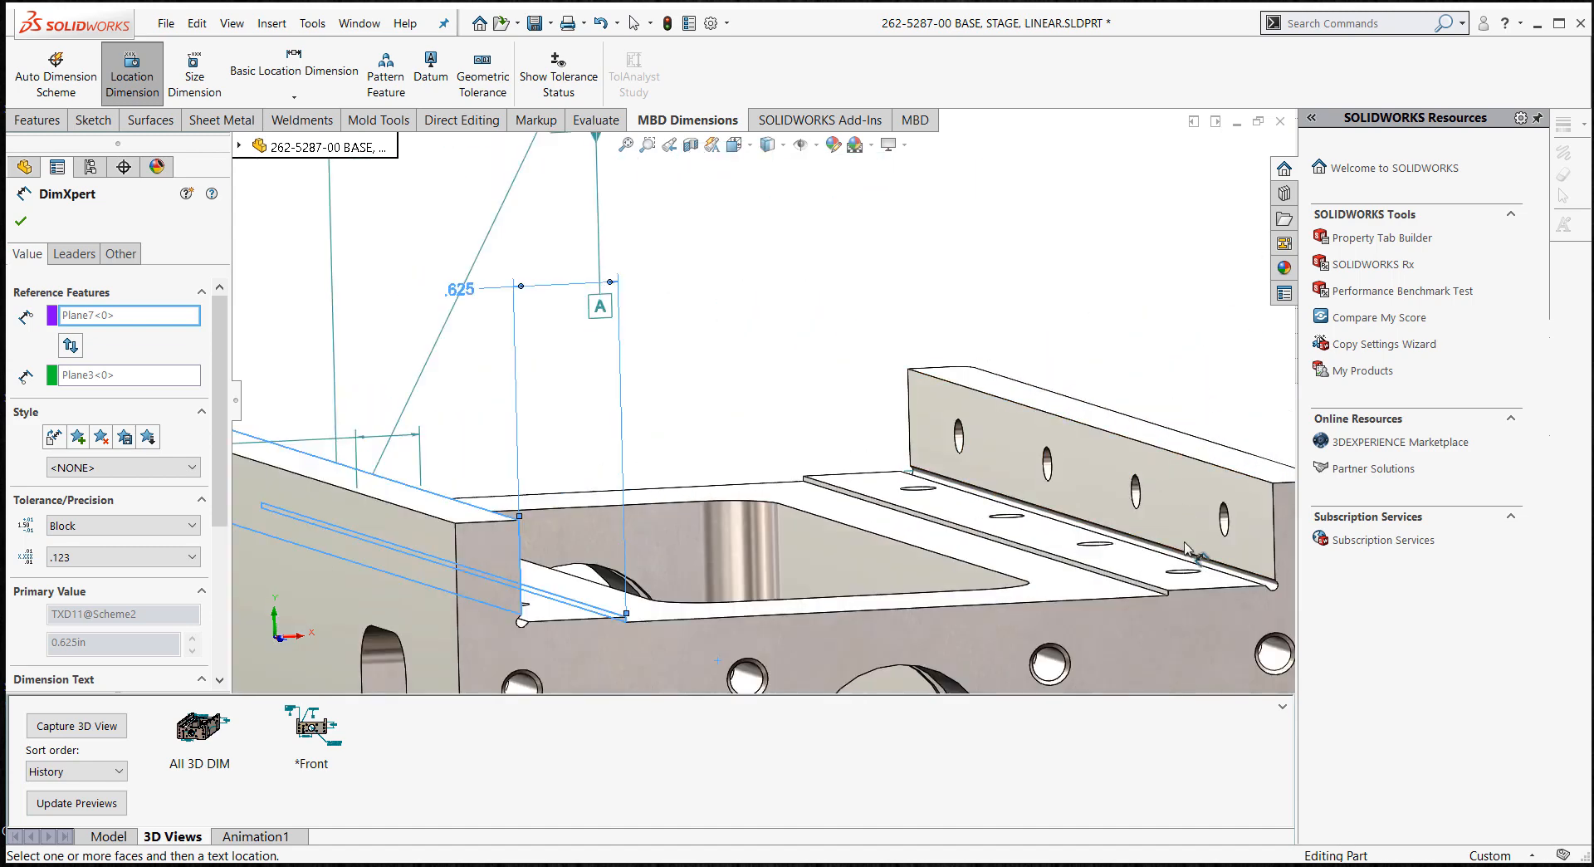
# - Add a location dimension between the far upright wall's inner face and the adjacent narrow step face, placing it above the wall
pyautogui.click(1199, 501)
pyautogui.scroll(-3, 1167, 585)
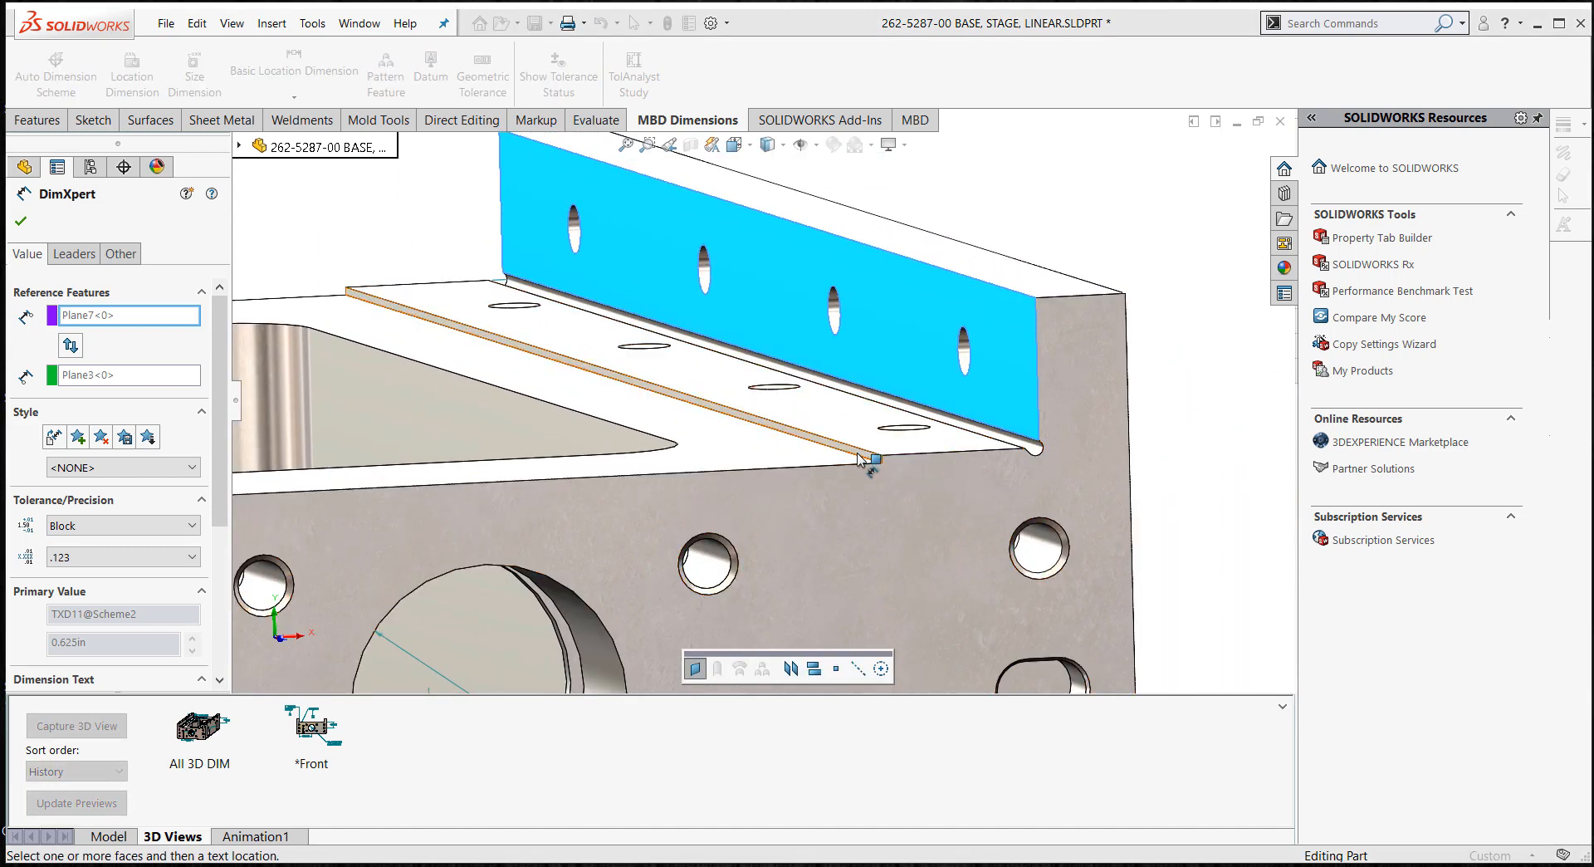
pyautogui.click(863, 457)
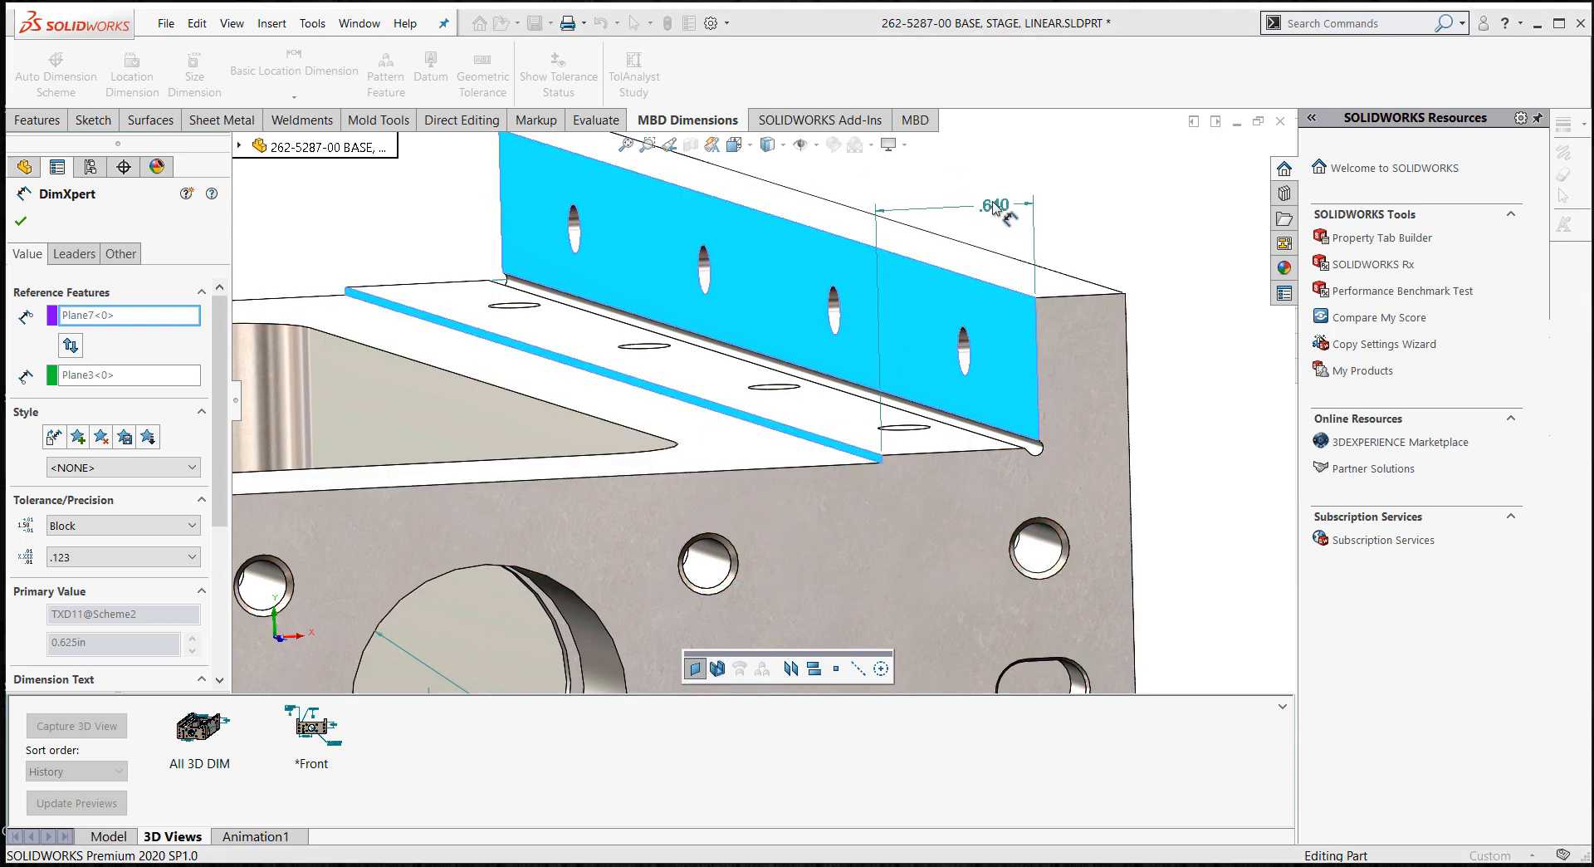
pyautogui.click(950, 180)
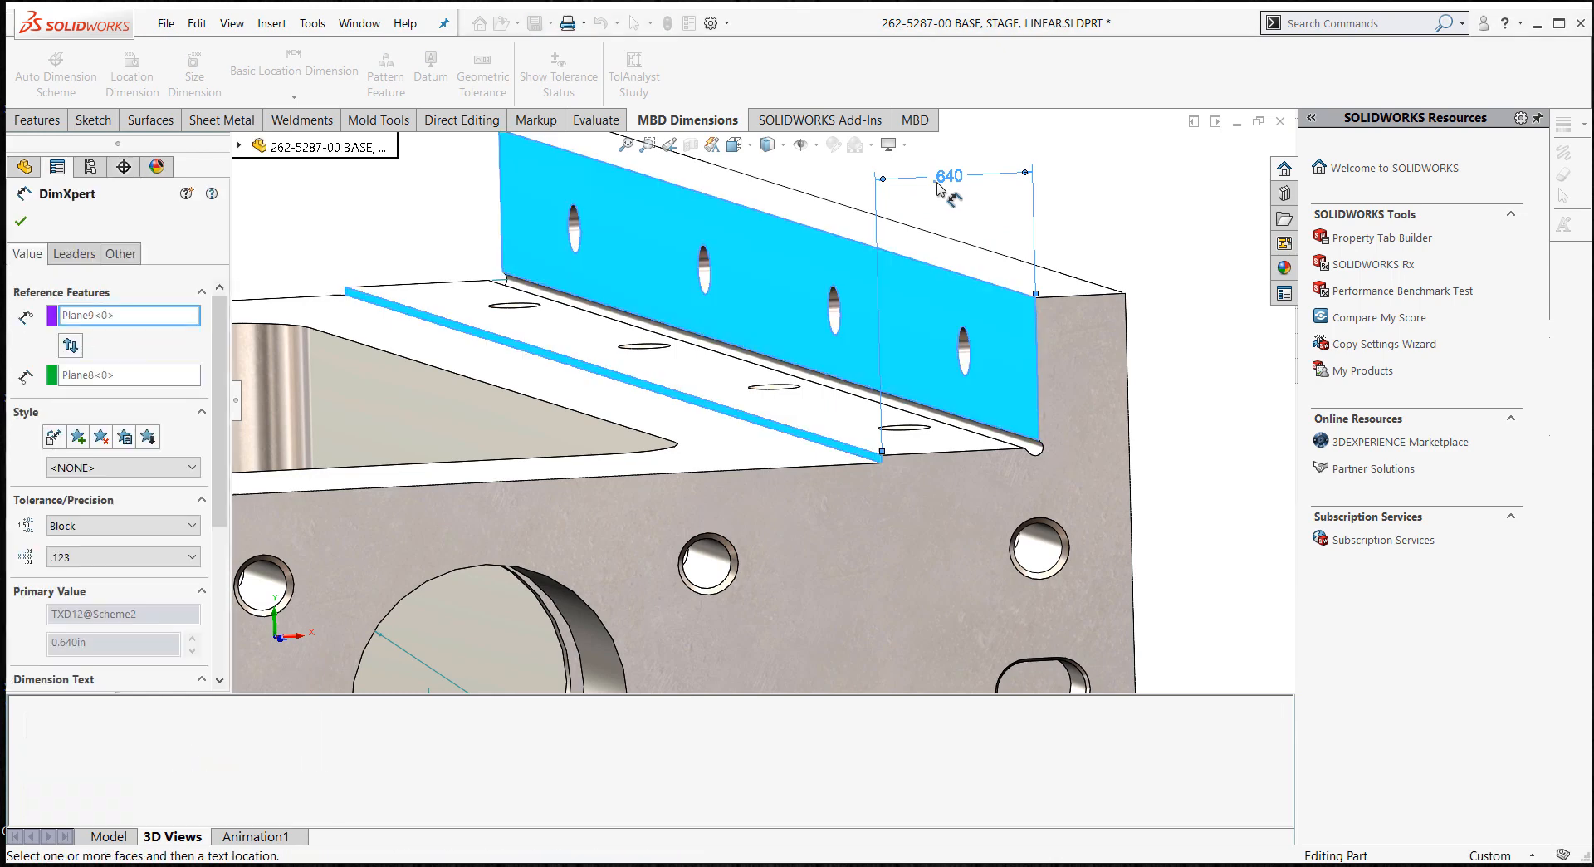
# - Add a location dimension for the datum B wall's height, from the base's bottom face to the wall's top face
pyautogui.press('f')
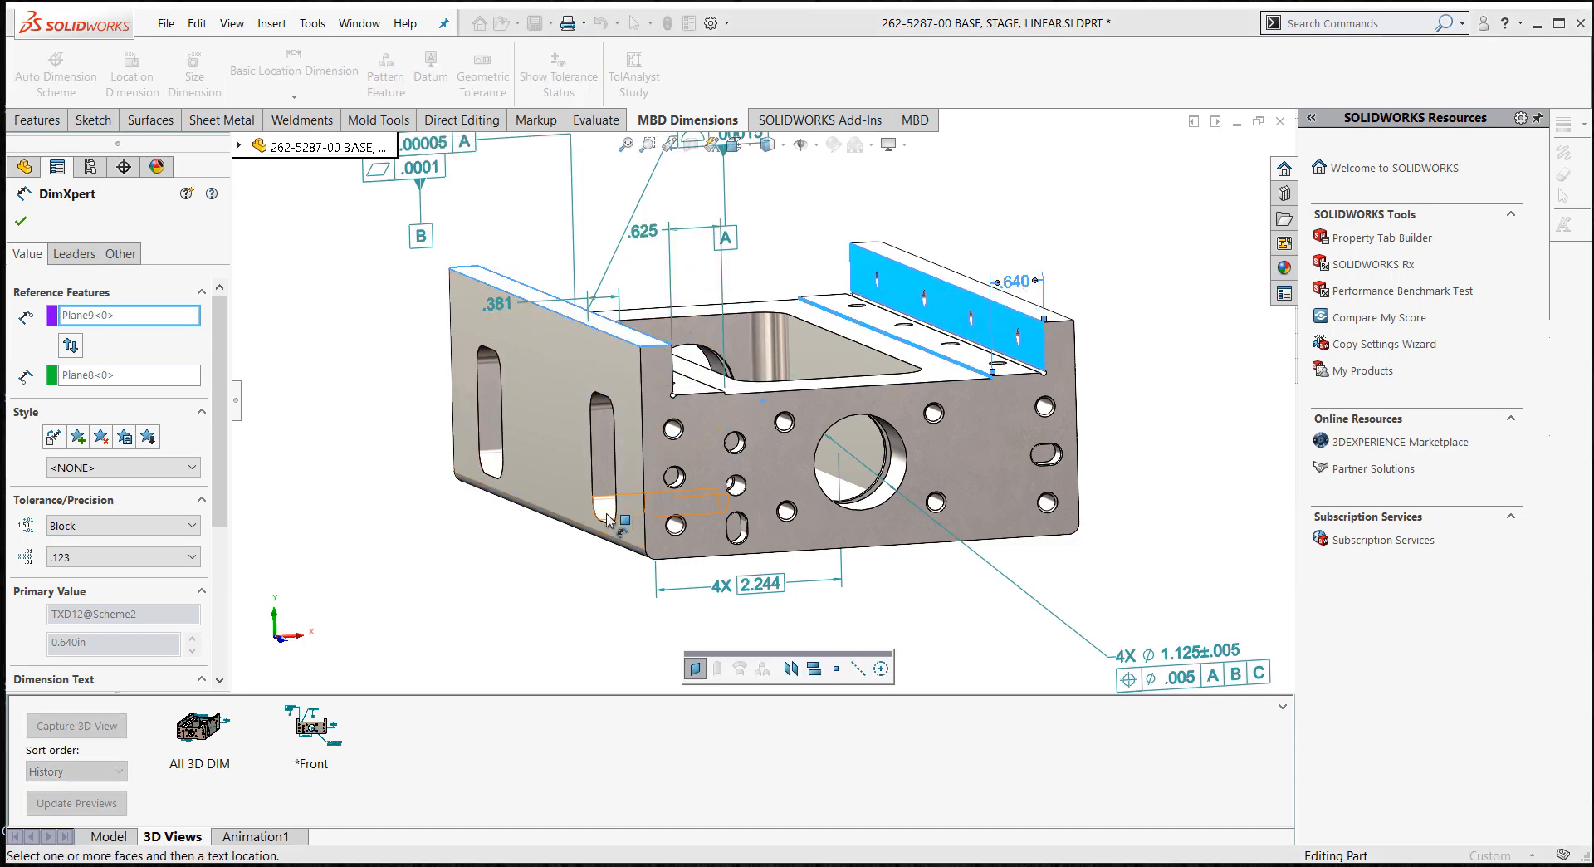
pyautogui.moveTo(646, 348); pyautogui.dragTo(581, 381, button='middle')
pyautogui.click(709, 441)
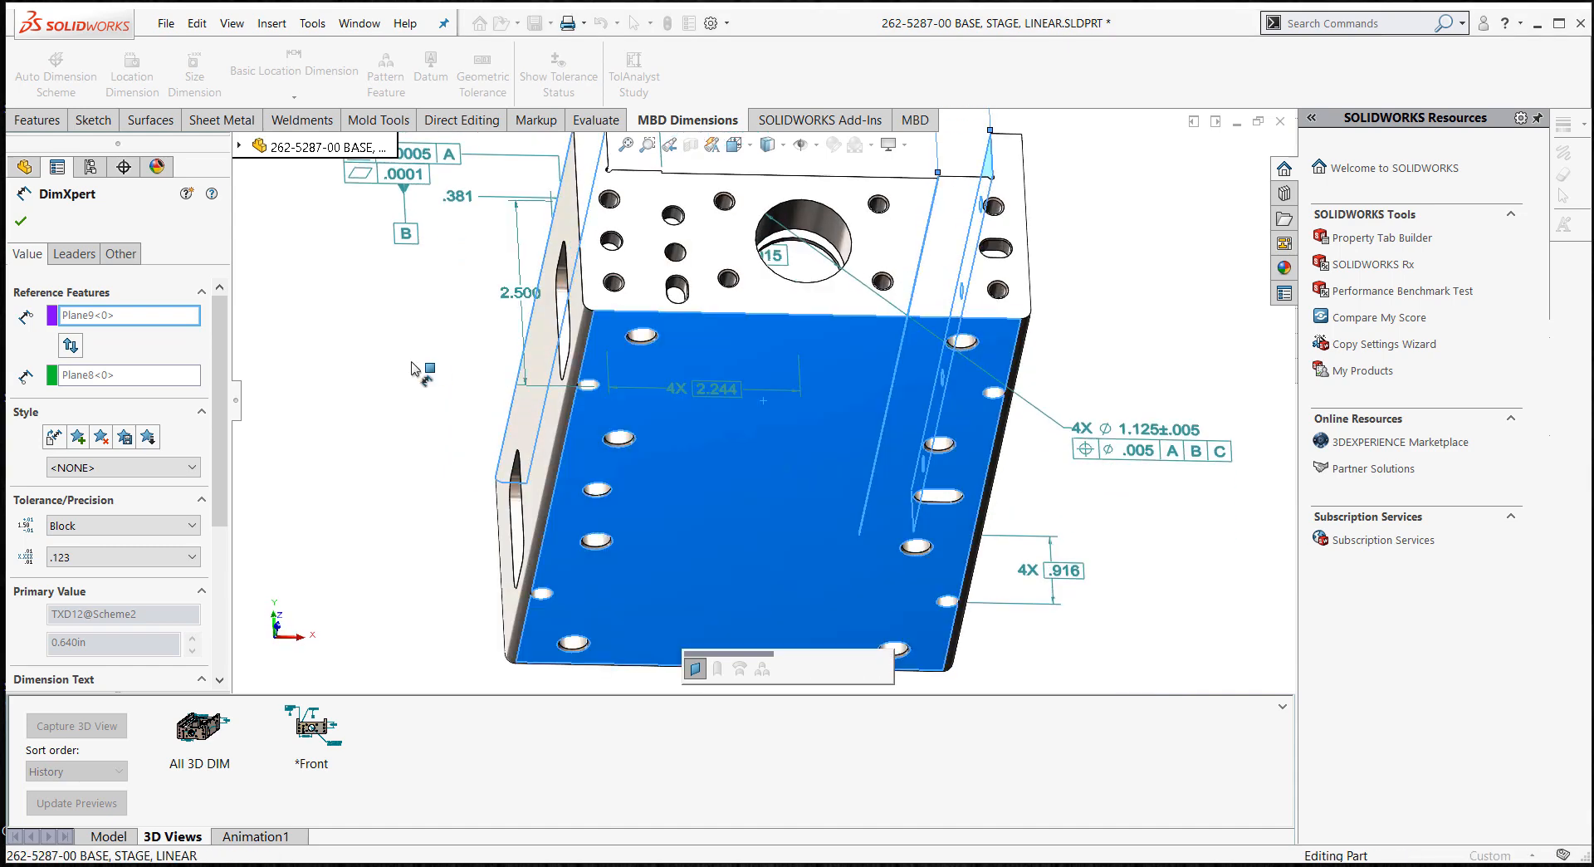
pyautogui.click(393, 331)
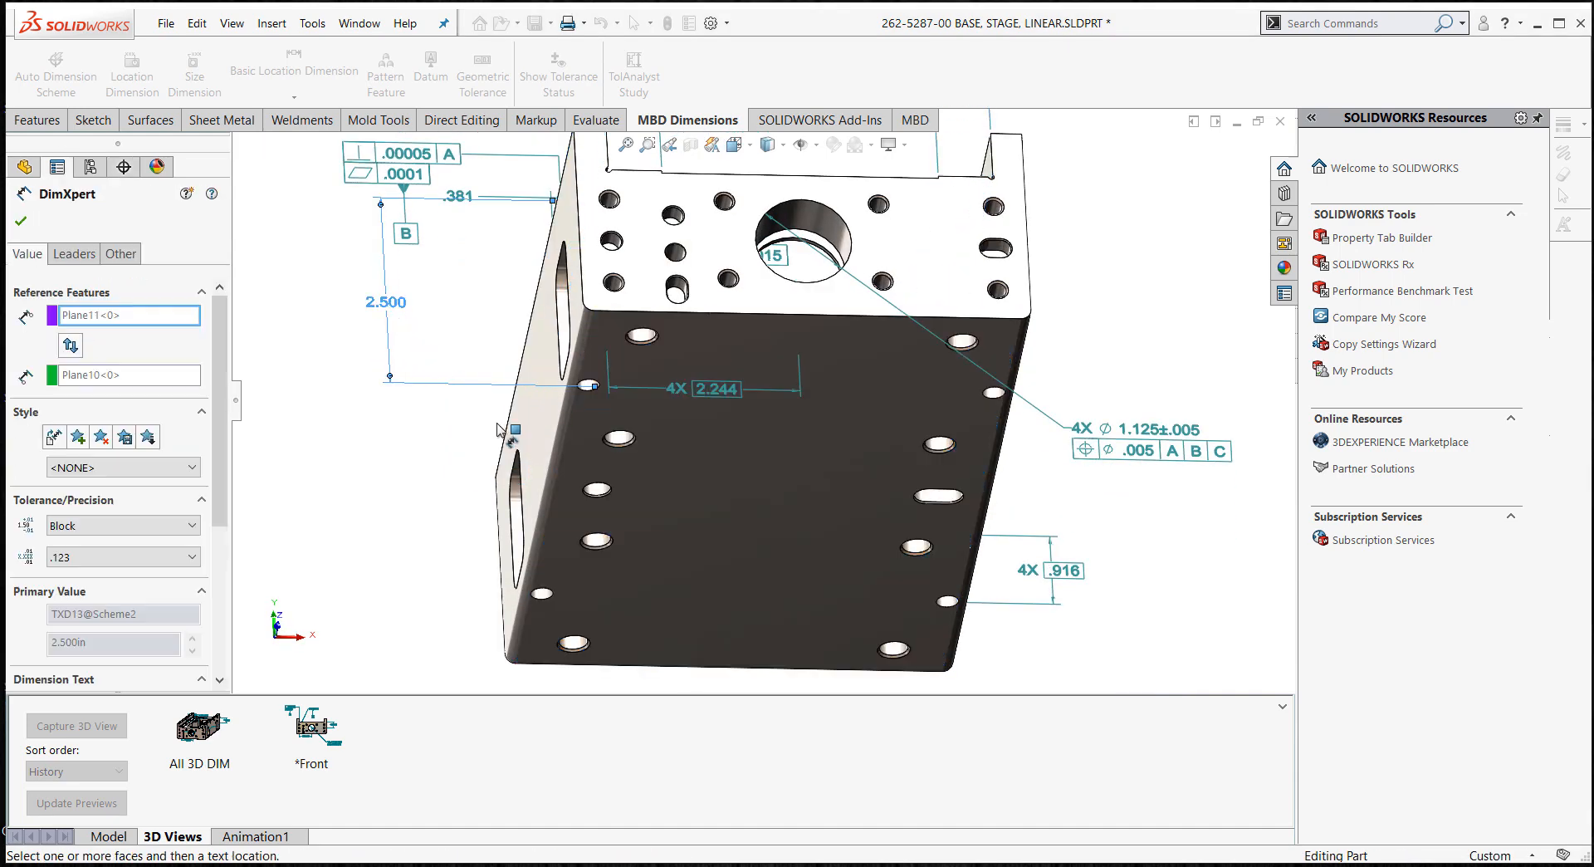
pyautogui.press('Escape')
# - Add a matching height dimension from the bottom face to the opposite wall's top face, placing it beside that wall
pyautogui.moveTo(509, 435); pyautogui.dragTo(720, 507, button='middle')
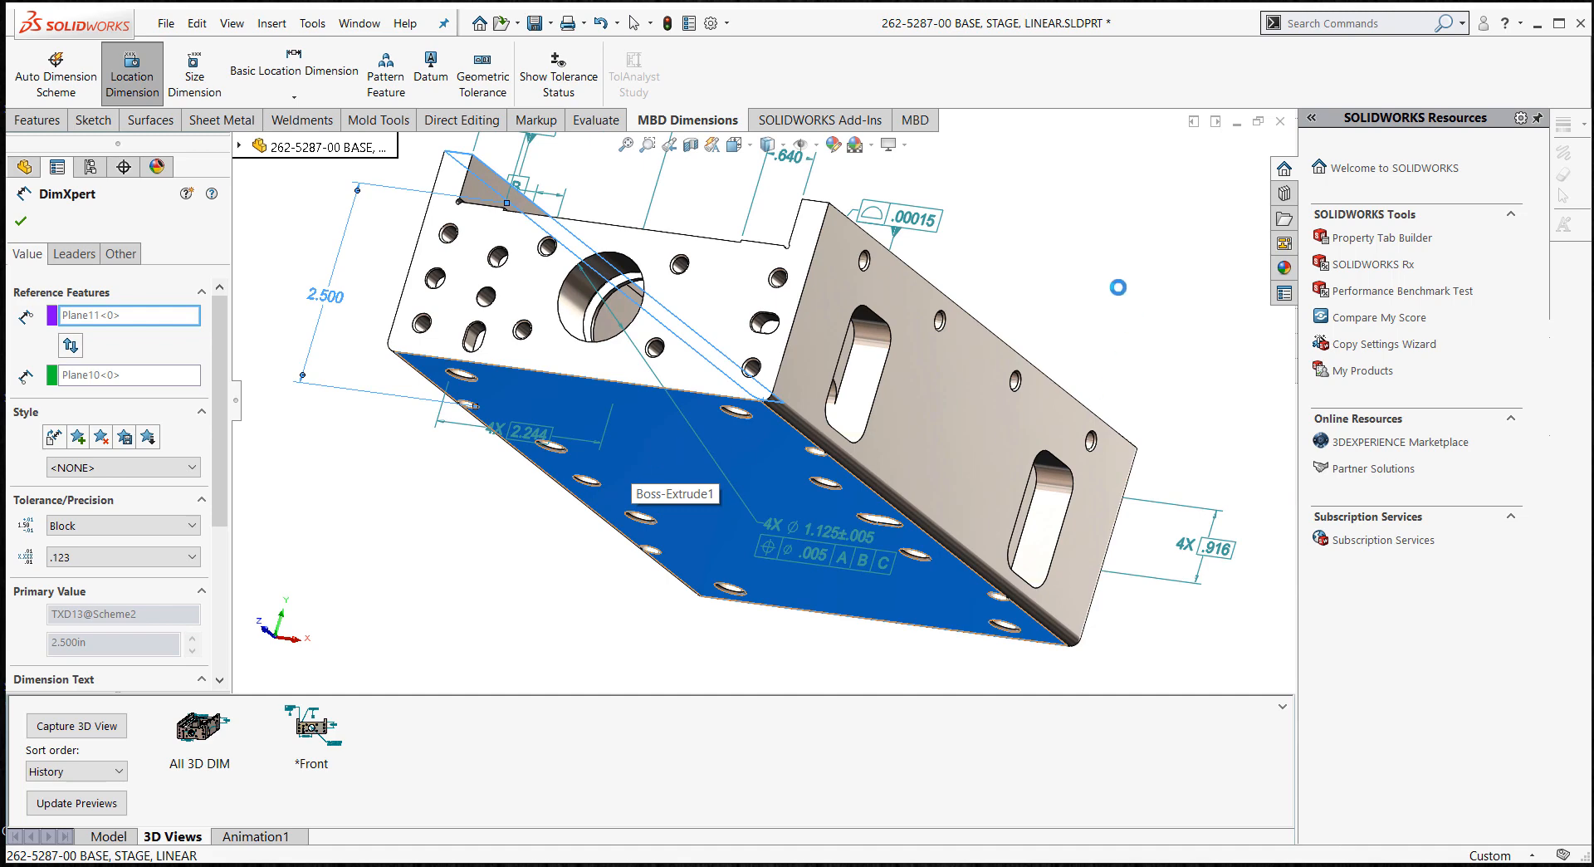
pyautogui.moveTo(1113, 301); pyautogui.dragTo(951, 448, button='middle')
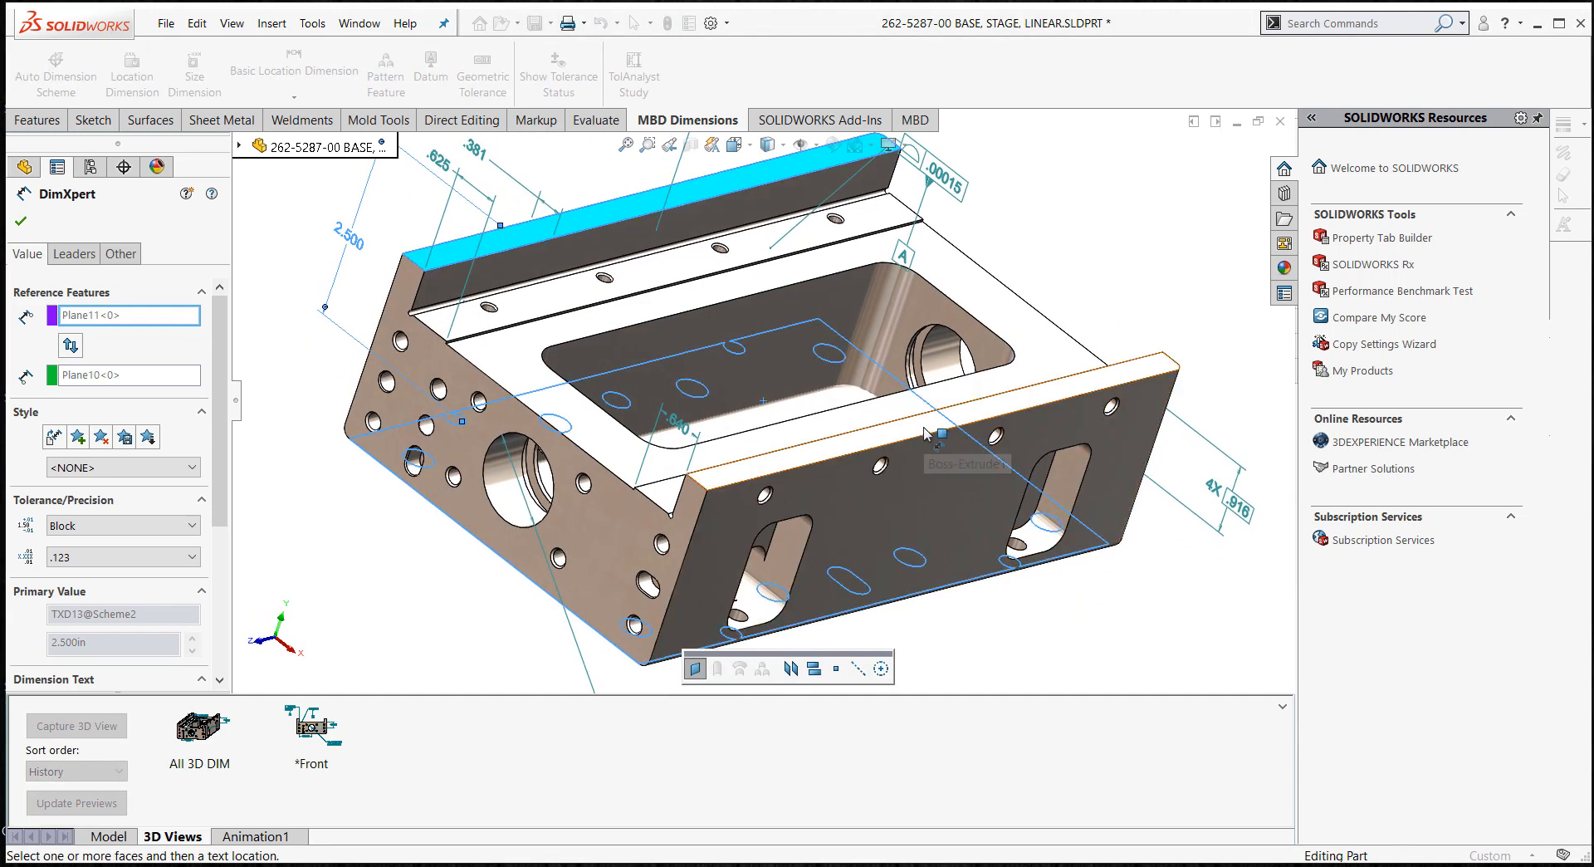
pyautogui.click(926, 432)
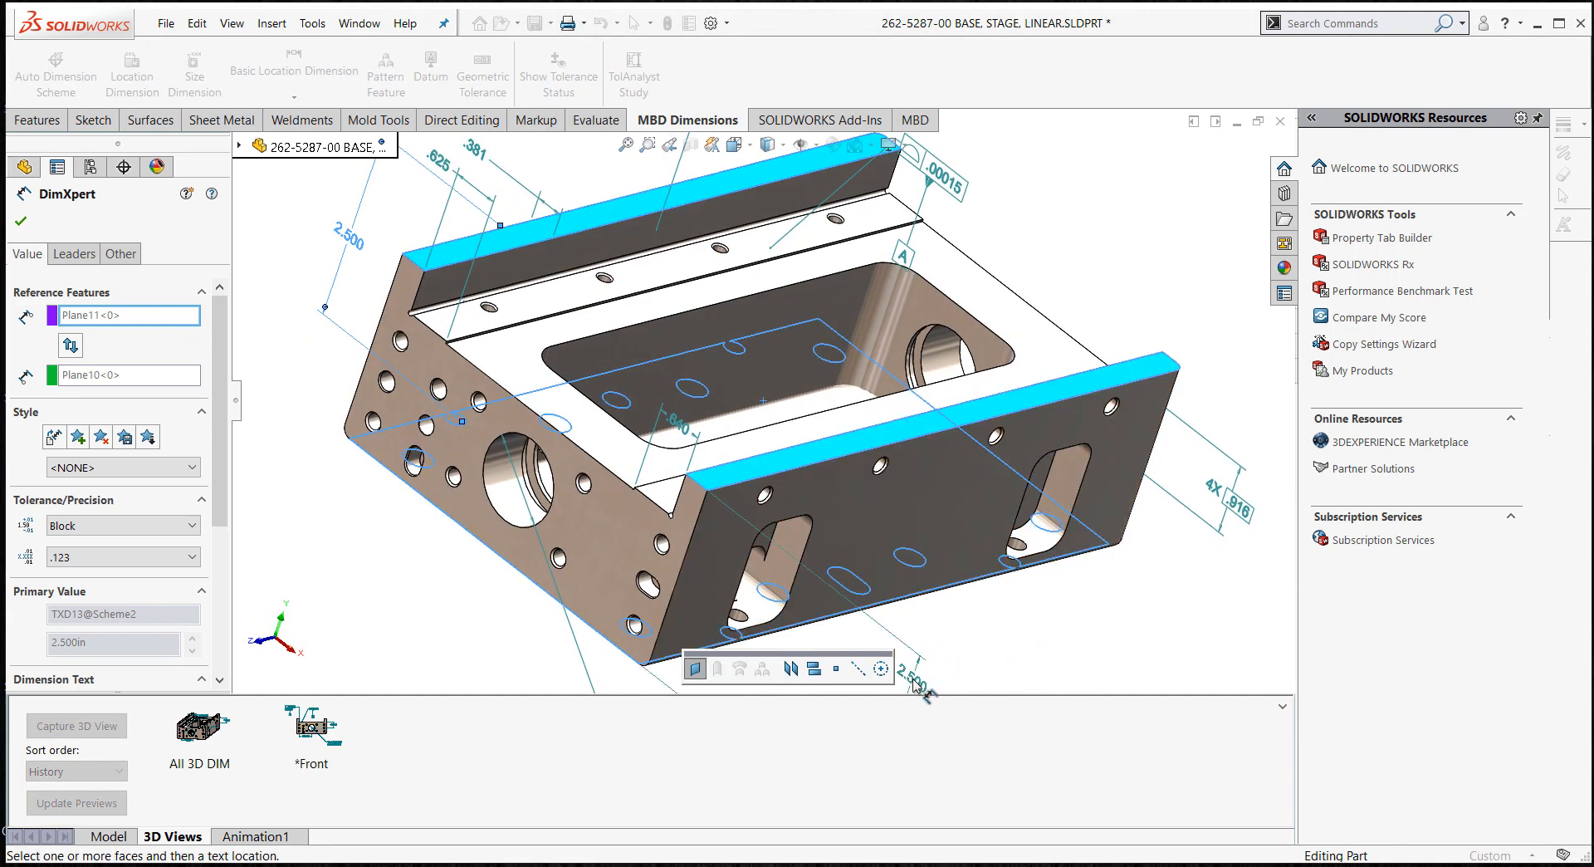
pyautogui.click(917, 683)
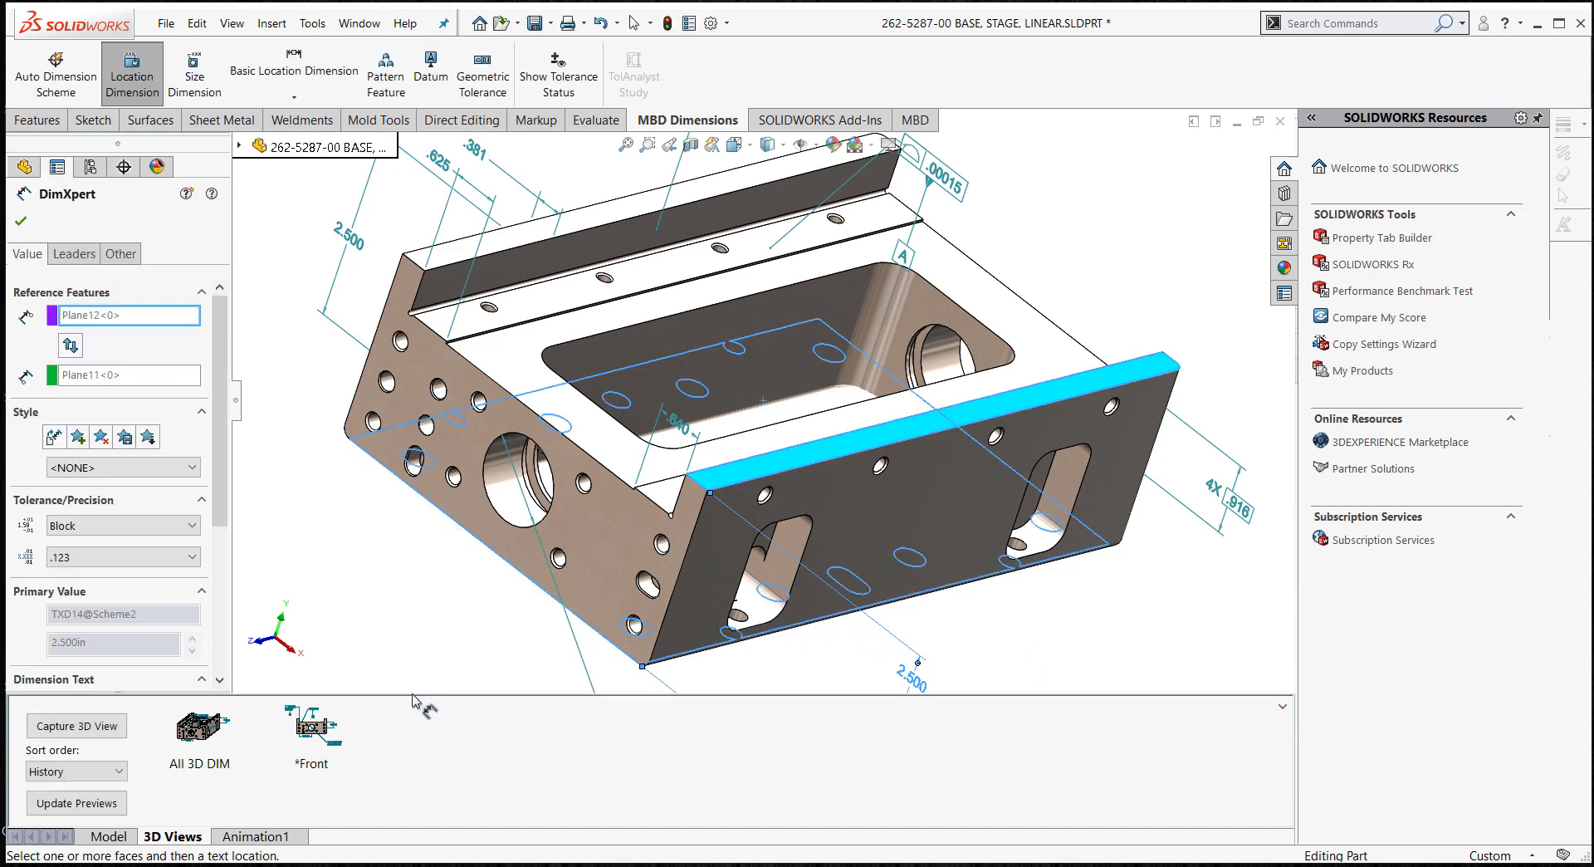
# - Restore the *Front 3D view and move the .640 dimension text outside its extension lines
pyautogui.doubleClick(334, 742)
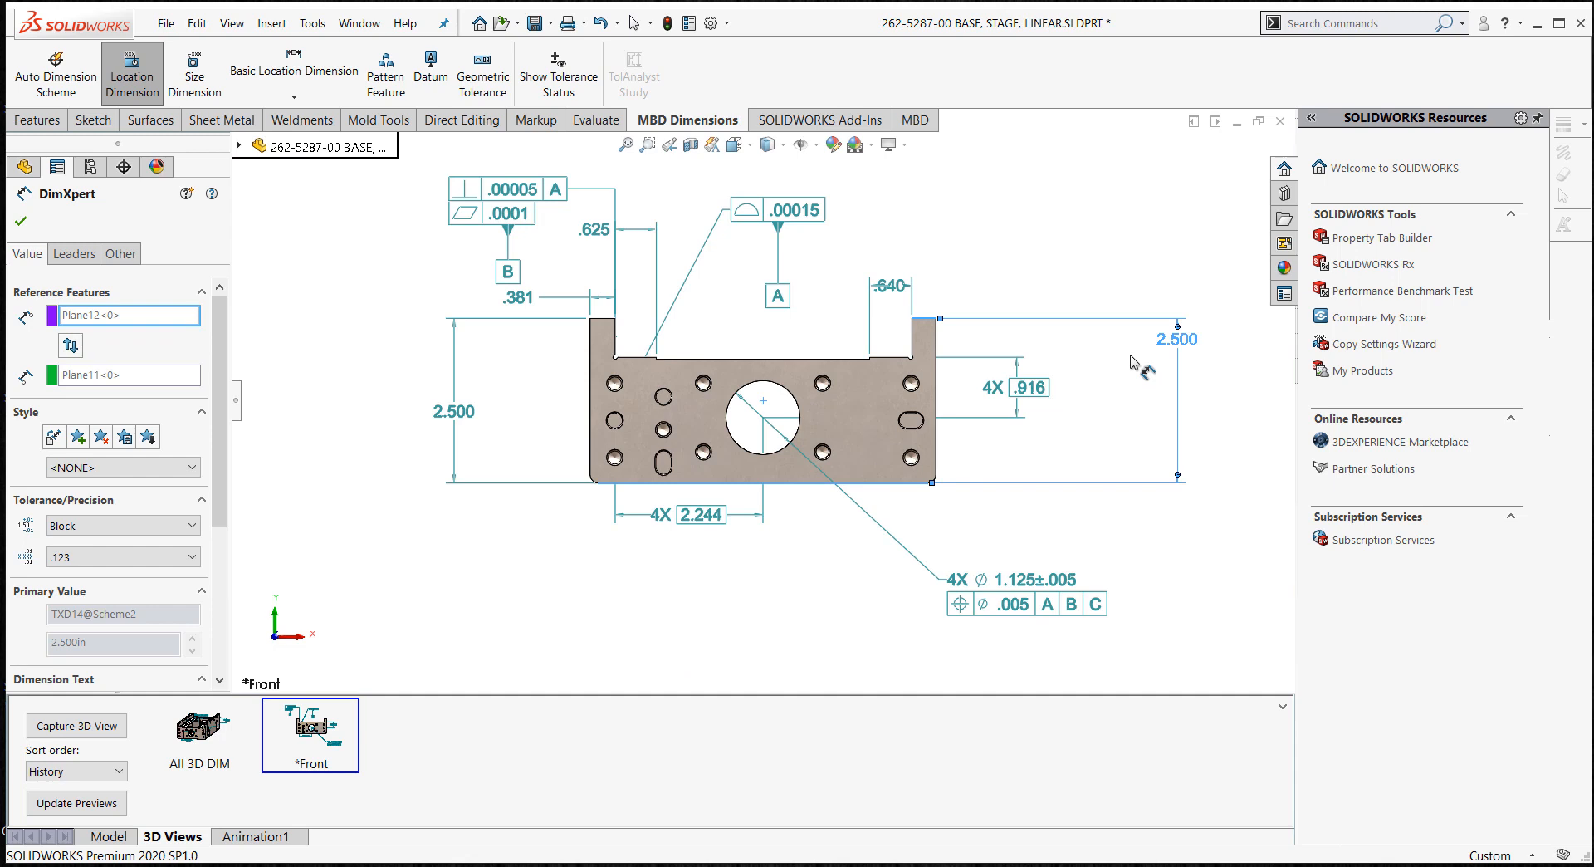
pyautogui.moveTo(913, 286); pyautogui.dragTo(986, 293)
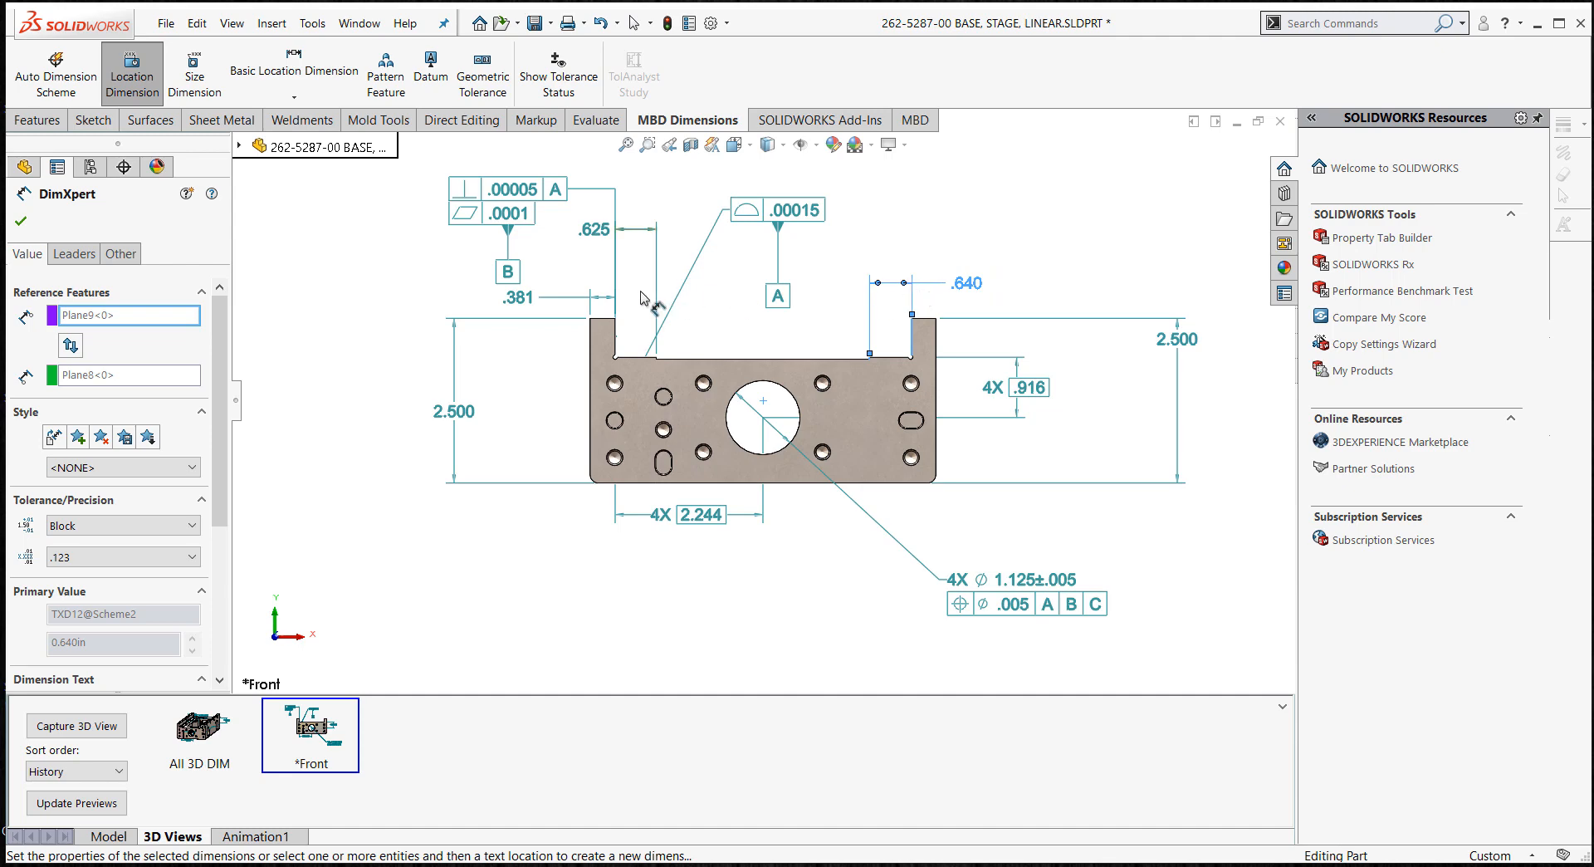
pyautogui.click(577, 304)
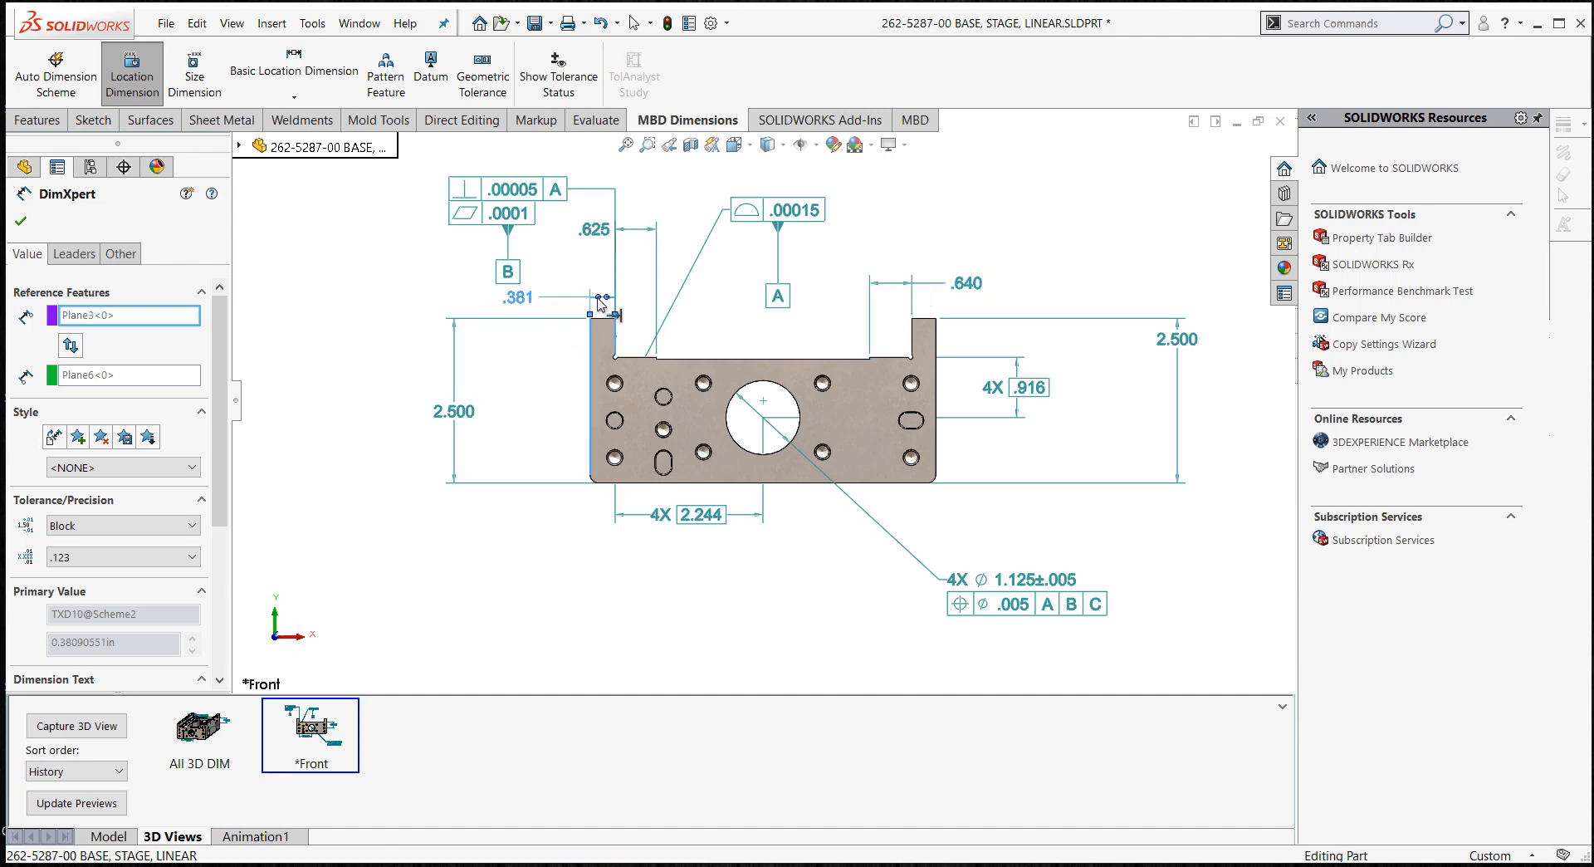
pyautogui.scroll(-3, 601, 305)
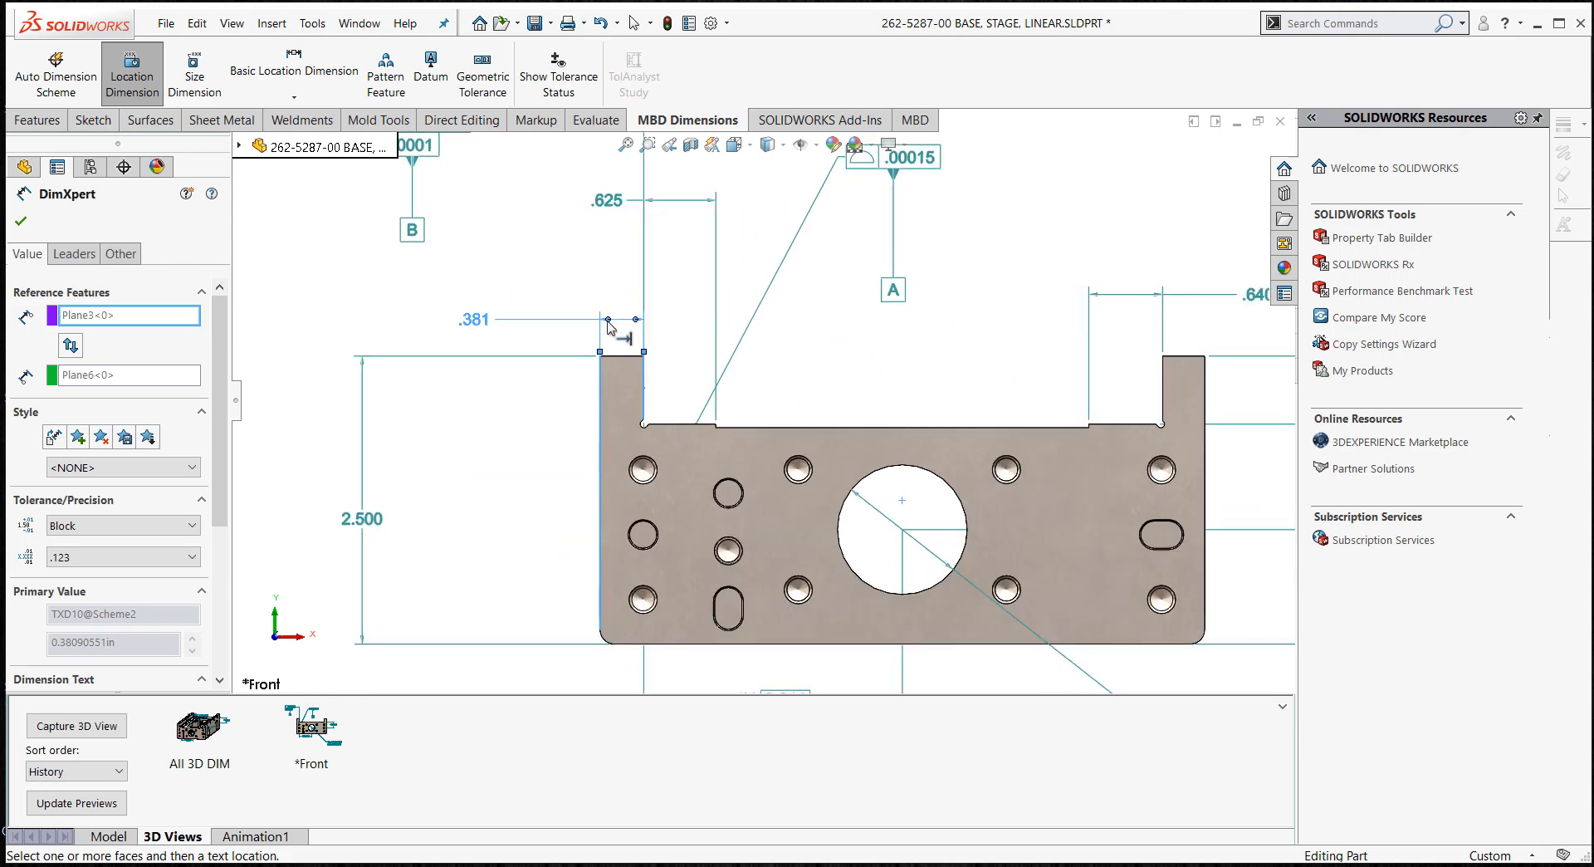
pyautogui.press('Escape')
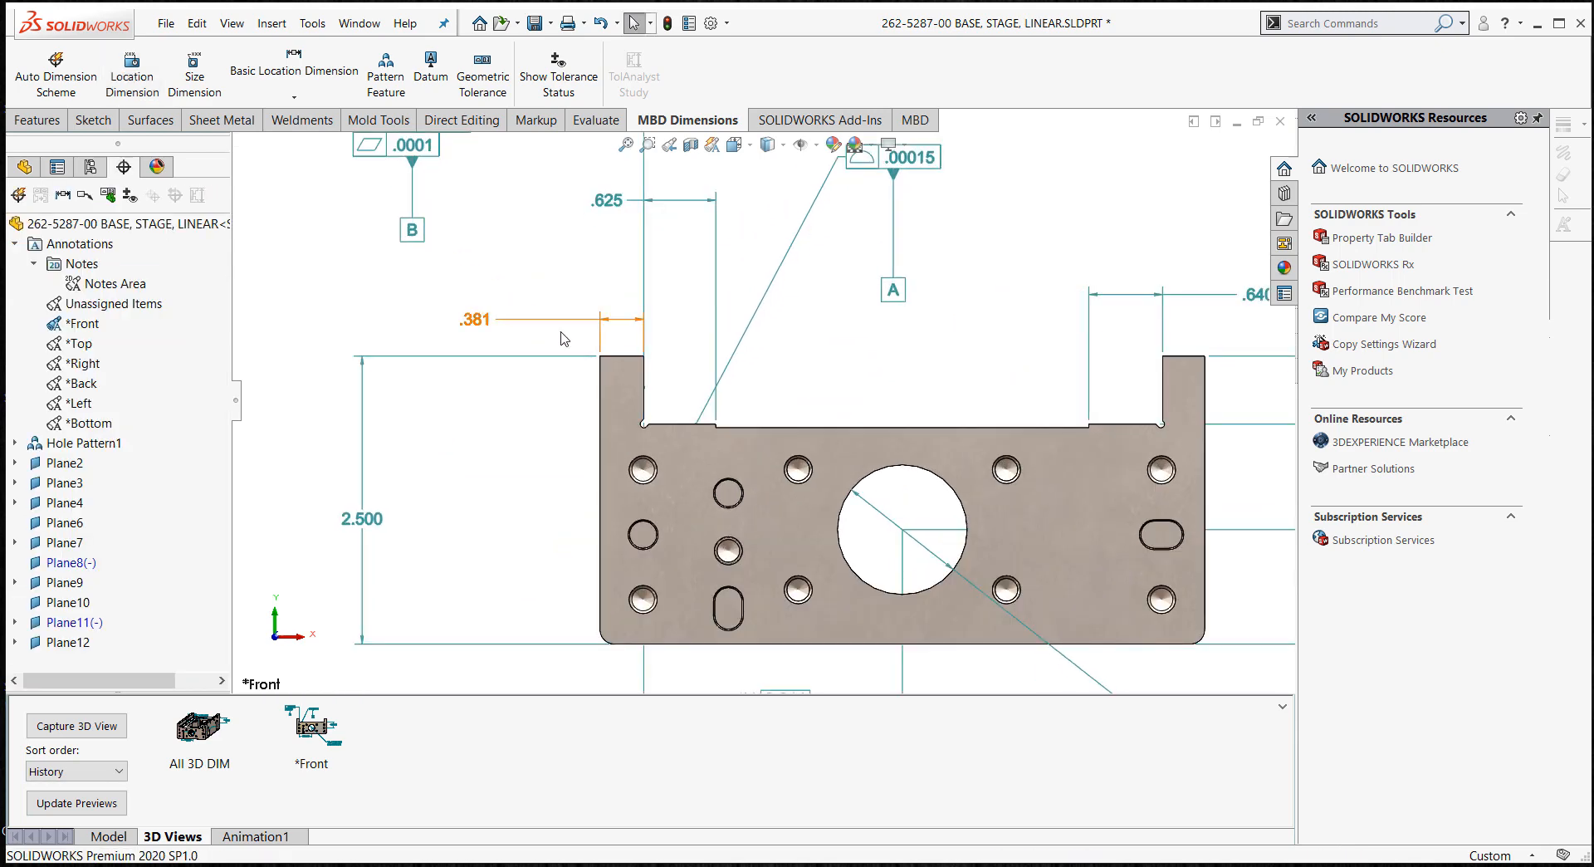
pyautogui.click(611, 322)
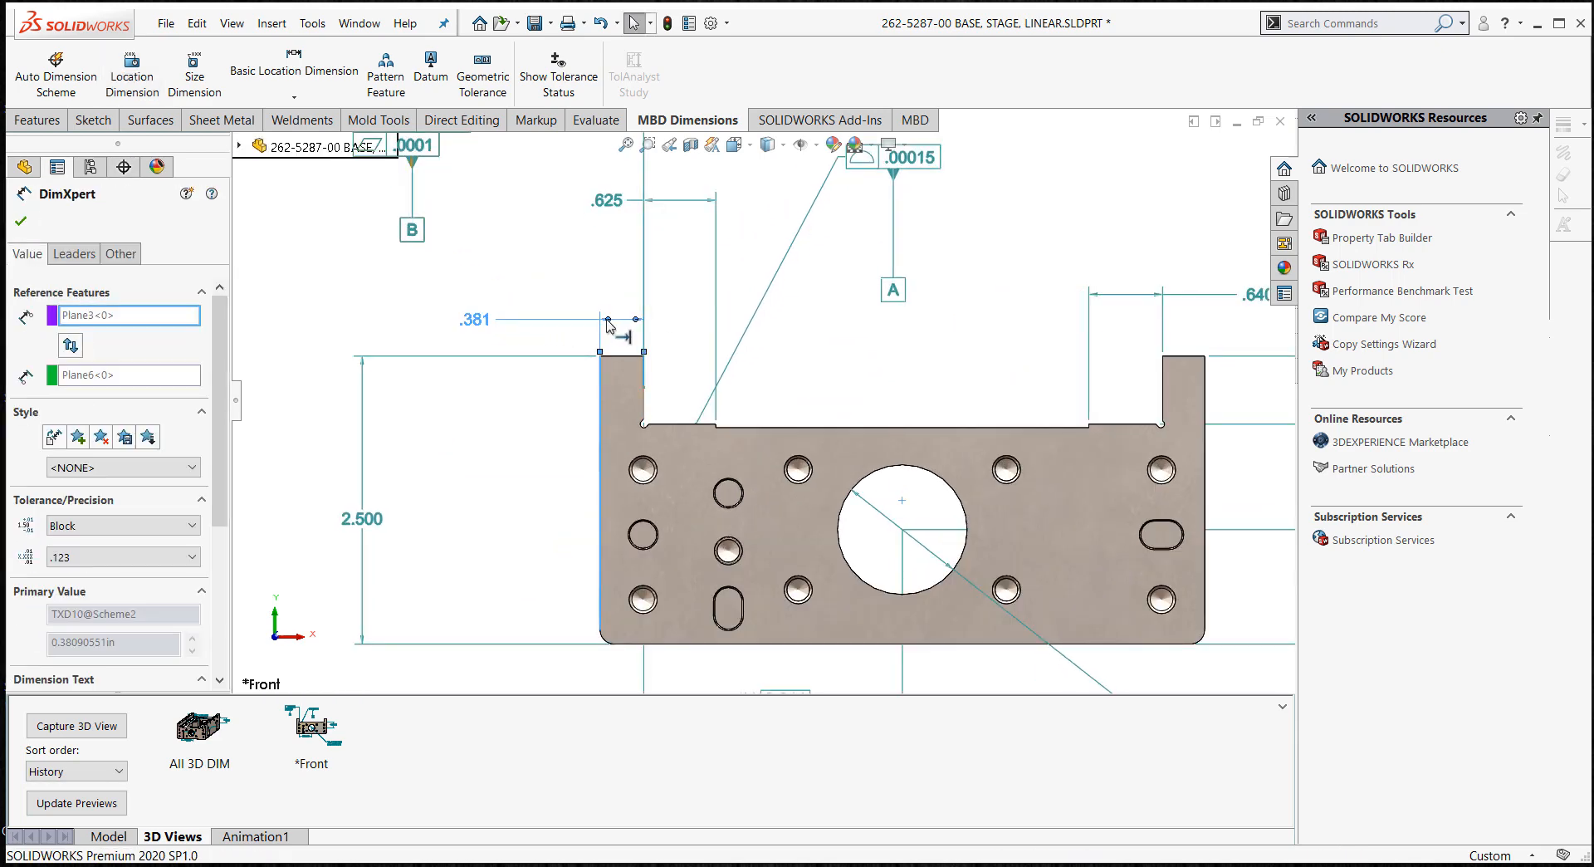
pyautogui.click(910, 355)
# - Combine the two 2.500 wall height dimensions into a single dimension
pyautogui.press('f')
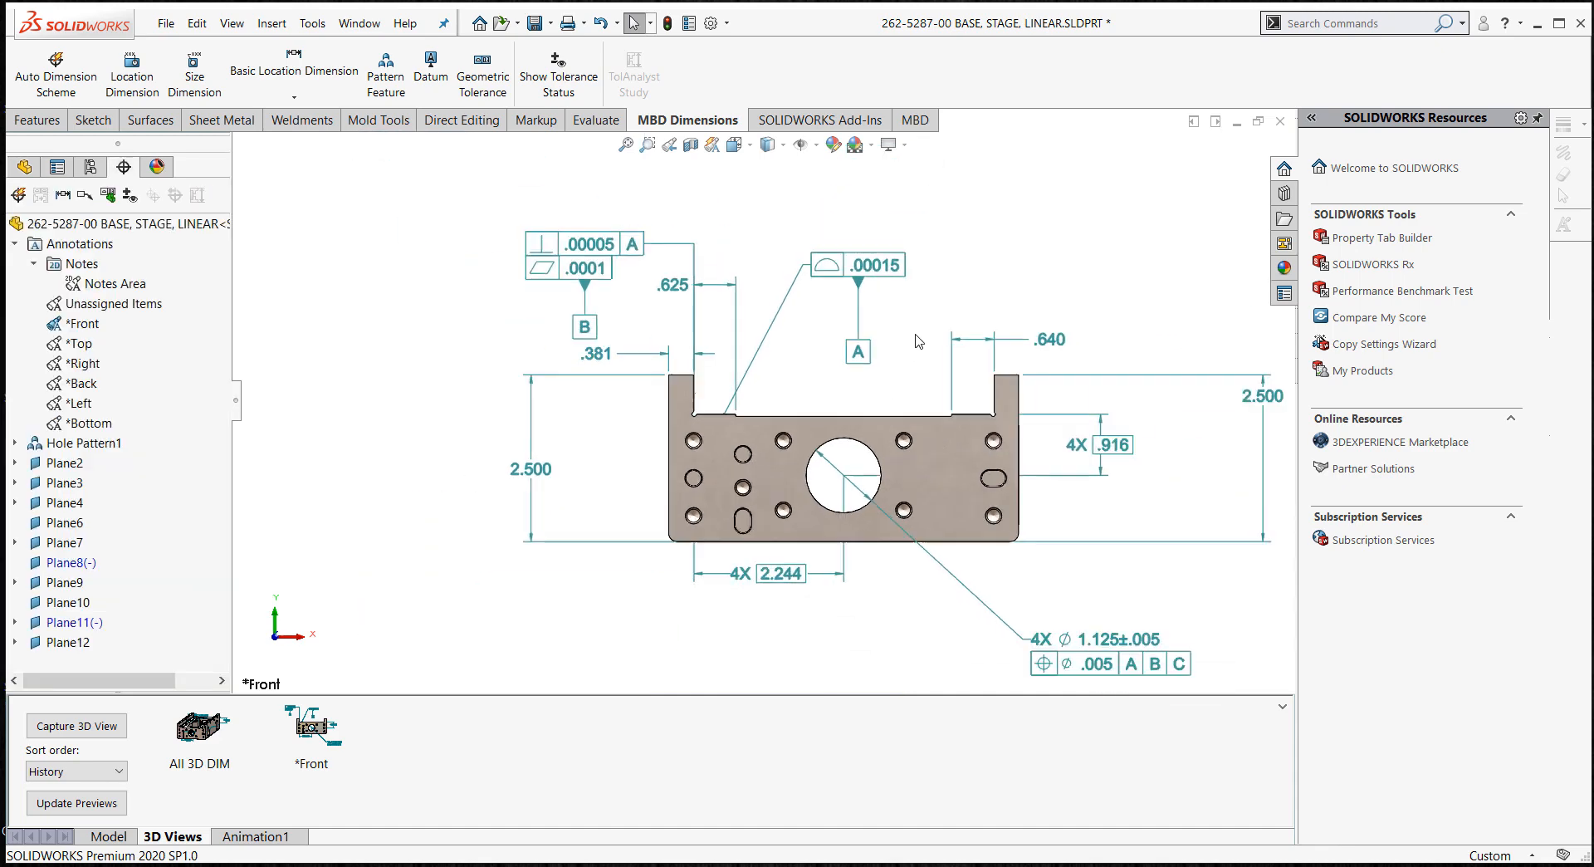
pyautogui.moveTo(910, 366); pyautogui.dragTo(1175, 444, button='middle')
pyautogui.click(1174, 419)
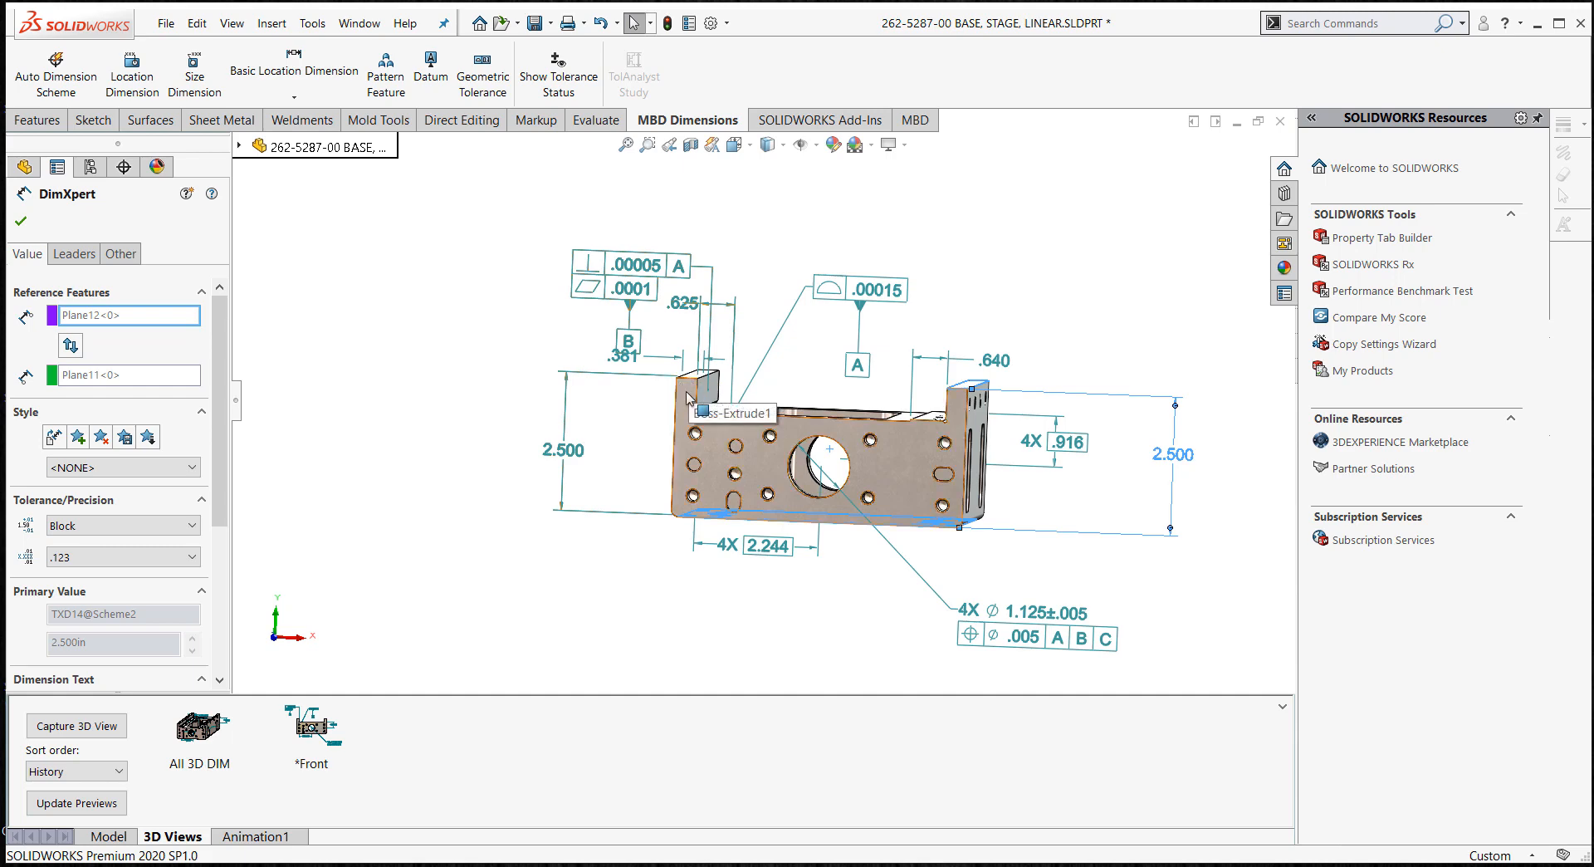
pyautogui.click(1177, 300)
pyautogui.click(1178, 438)
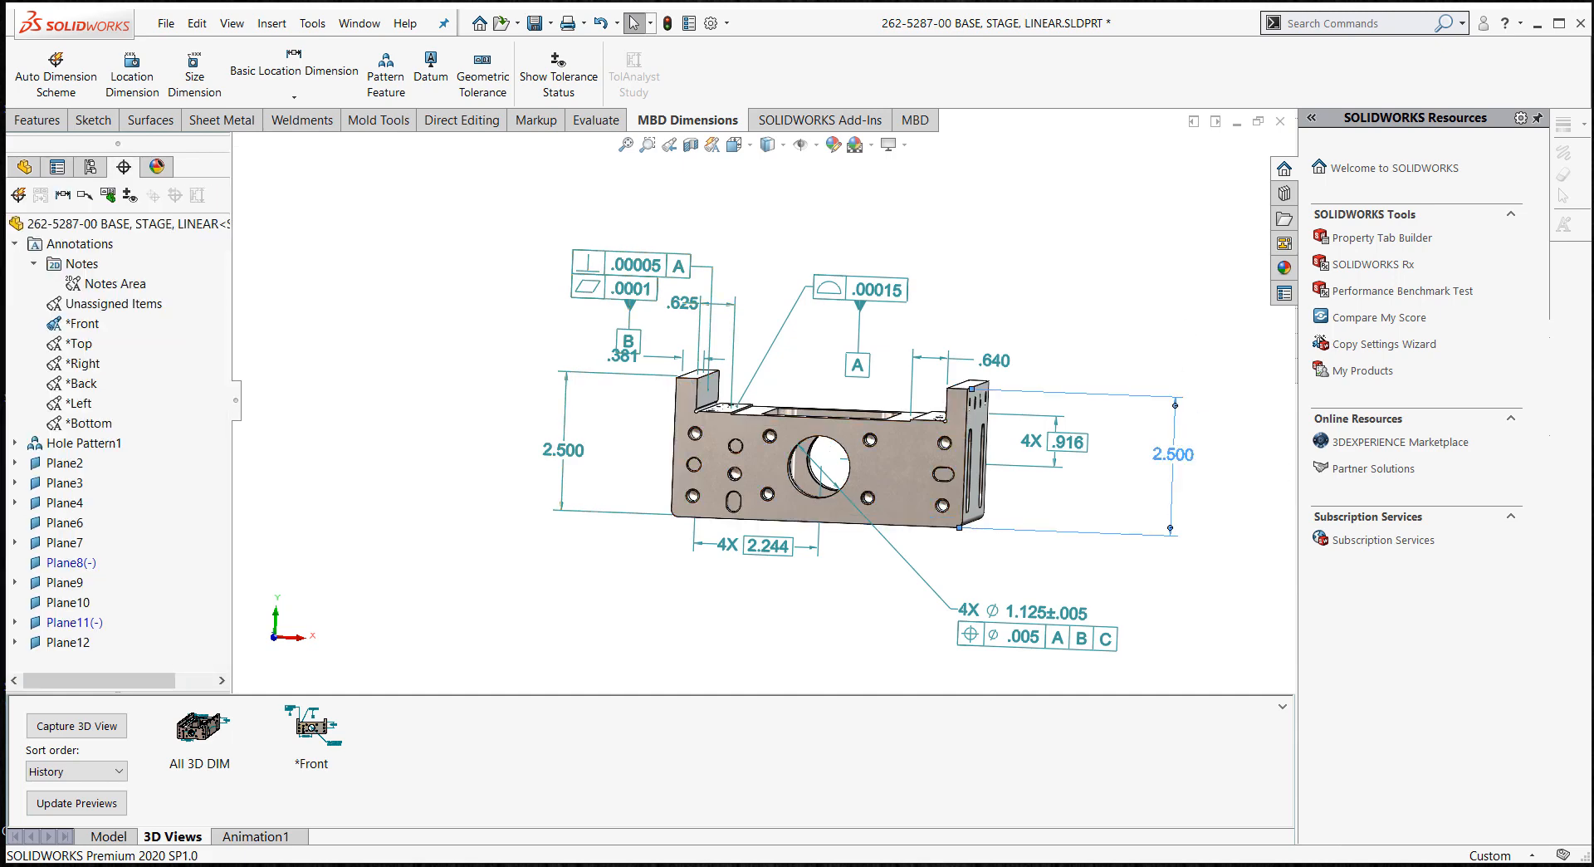
pyautogui.rightClick(565, 411)
pyautogui.keyDown('ctrl'); pyautogui.rightClick(1180, 436); pyautogui.keyUp('ctrl')
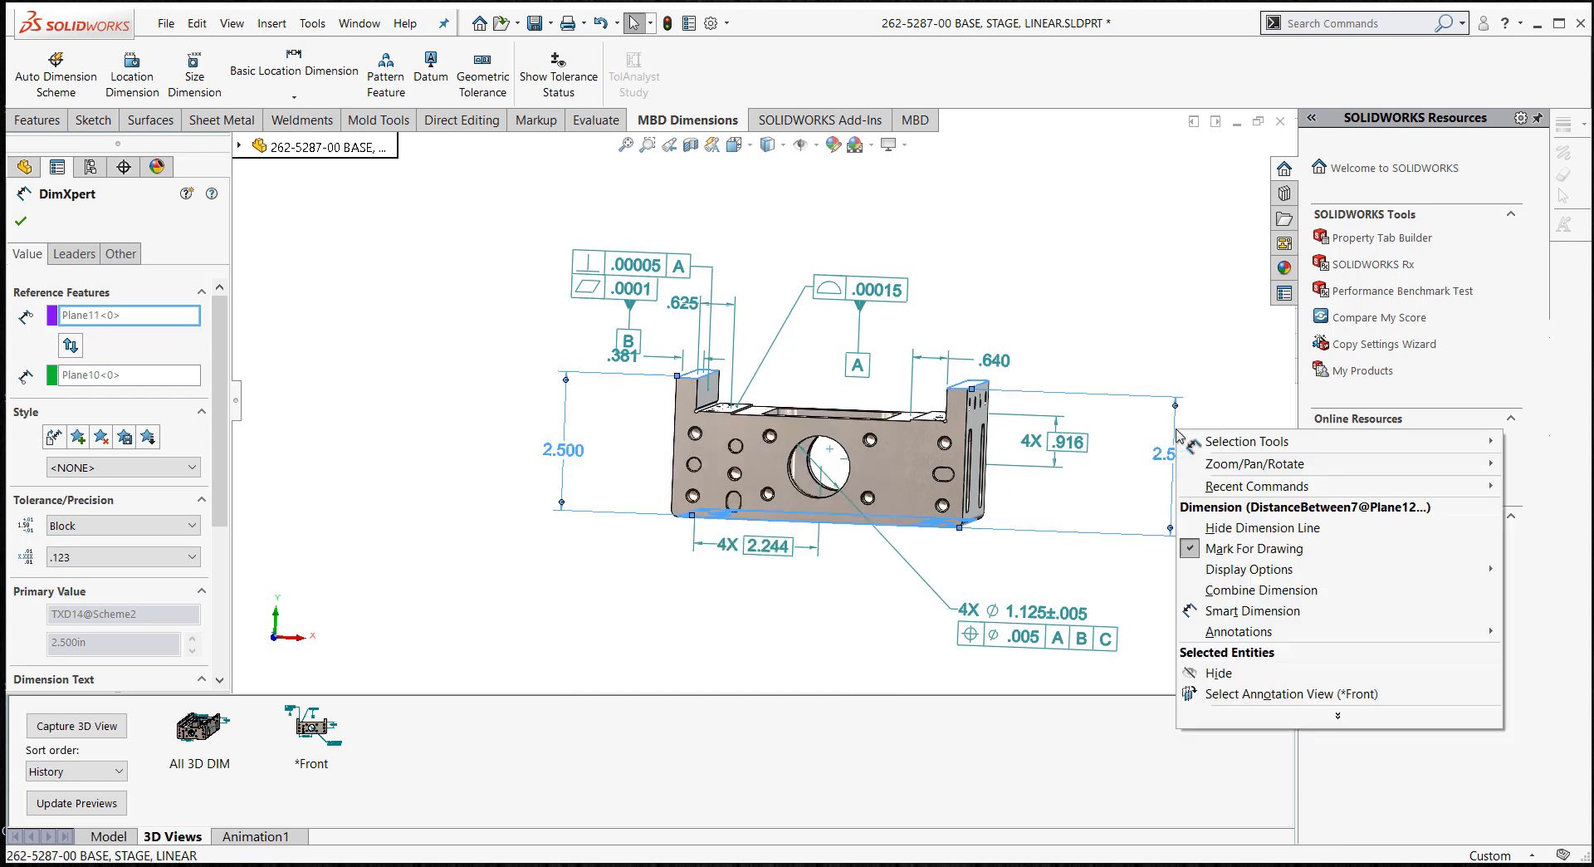
pyautogui.click(1278, 590)
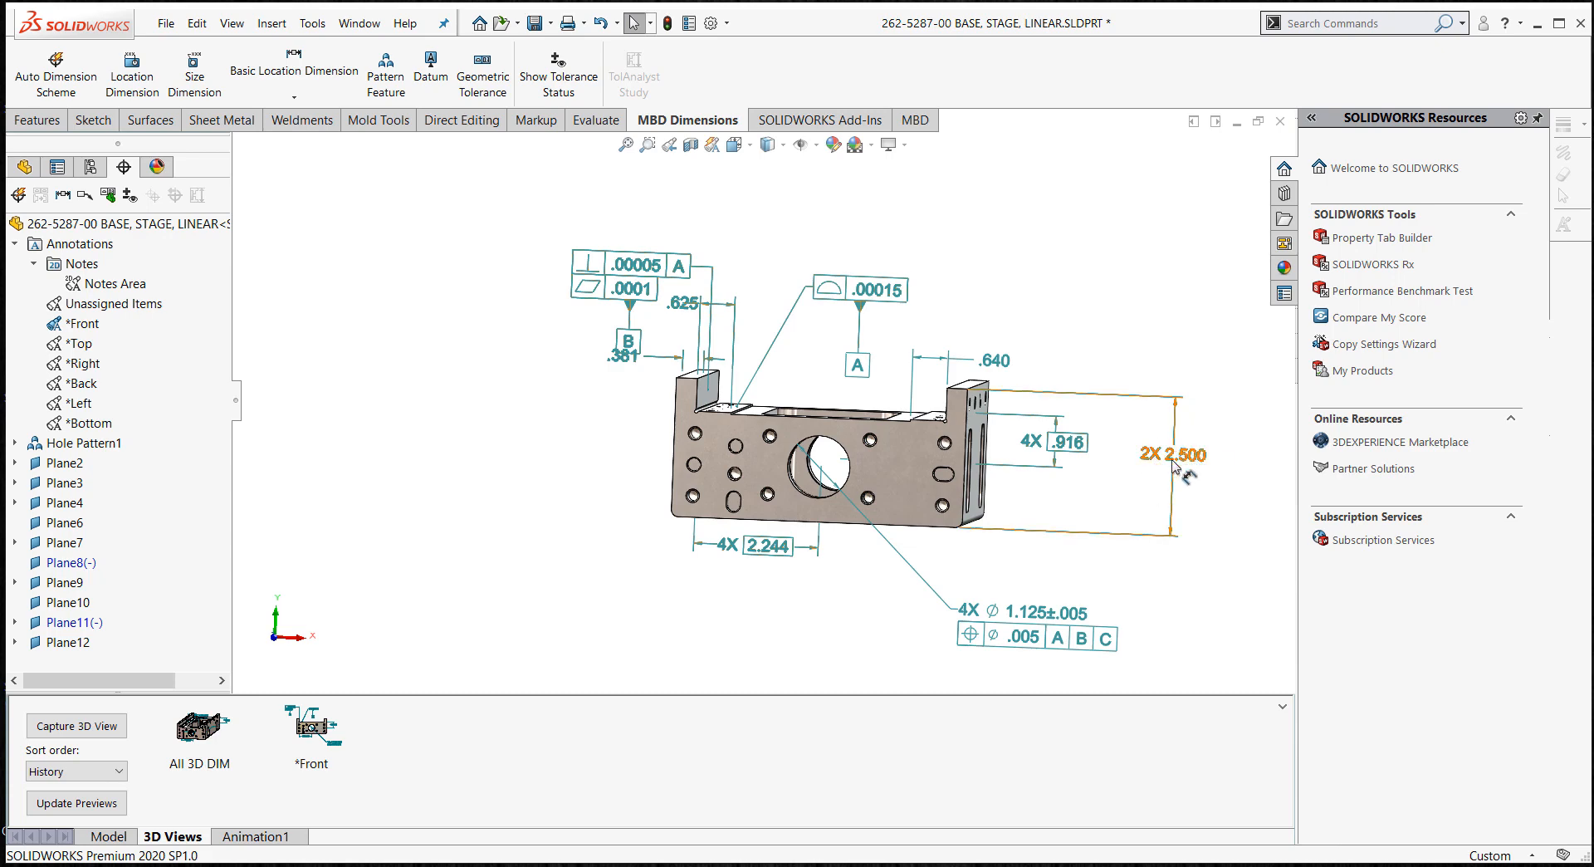
# - Restore the *Front 3D view and move the 4X Ø1.125 hole callout with its position frame closer to the part
pyautogui.moveTo(1067, 330); pyautogui.dragTo(1067, 351, button='middle')
pyautogui.click(314, 731)
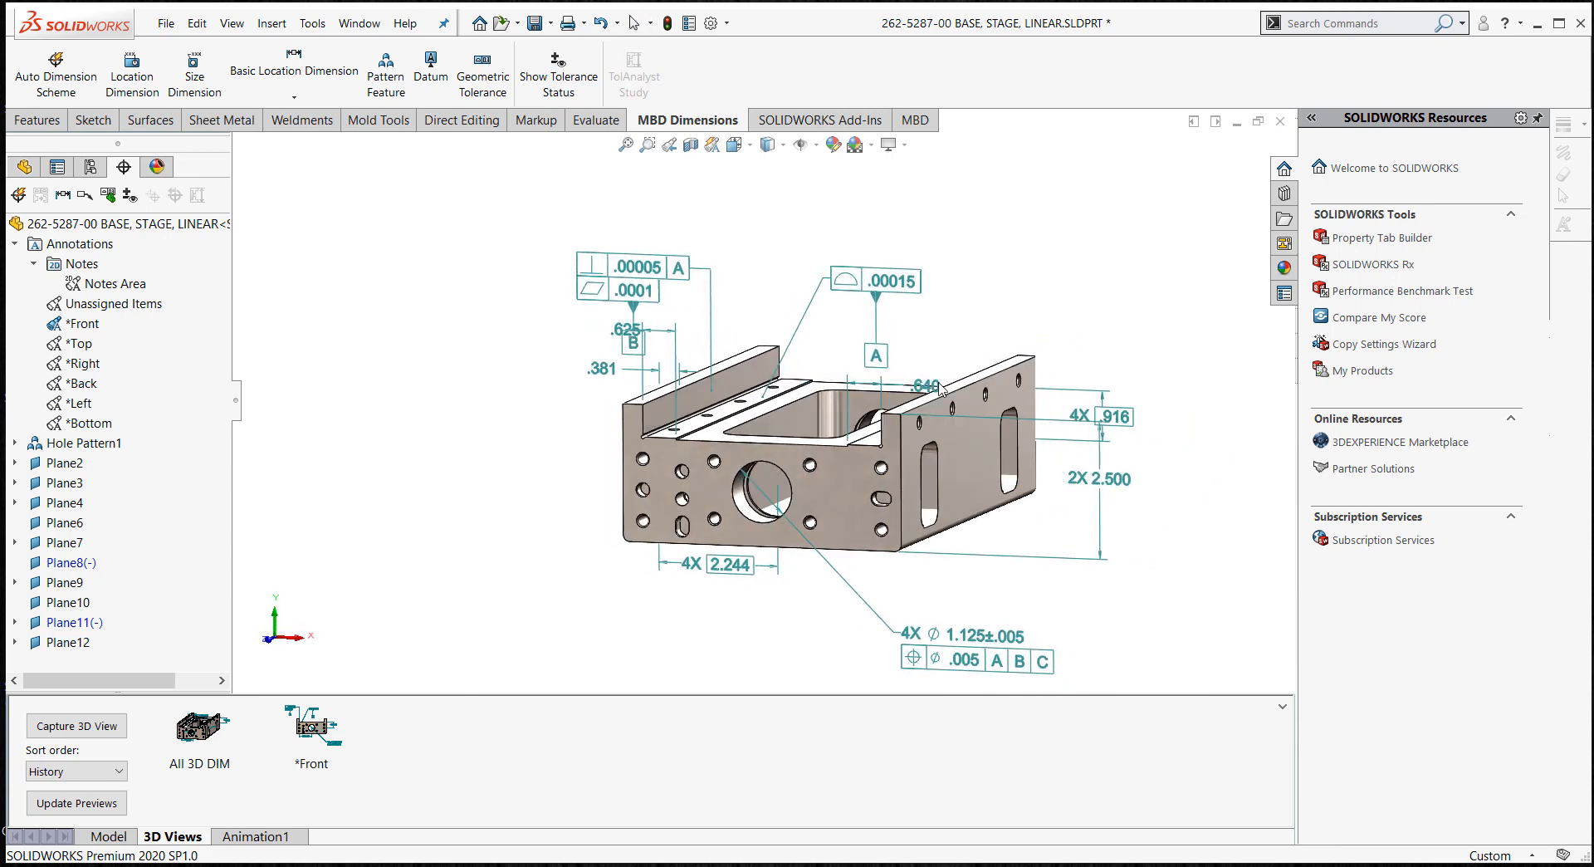
pyautogui.click(314, 730)
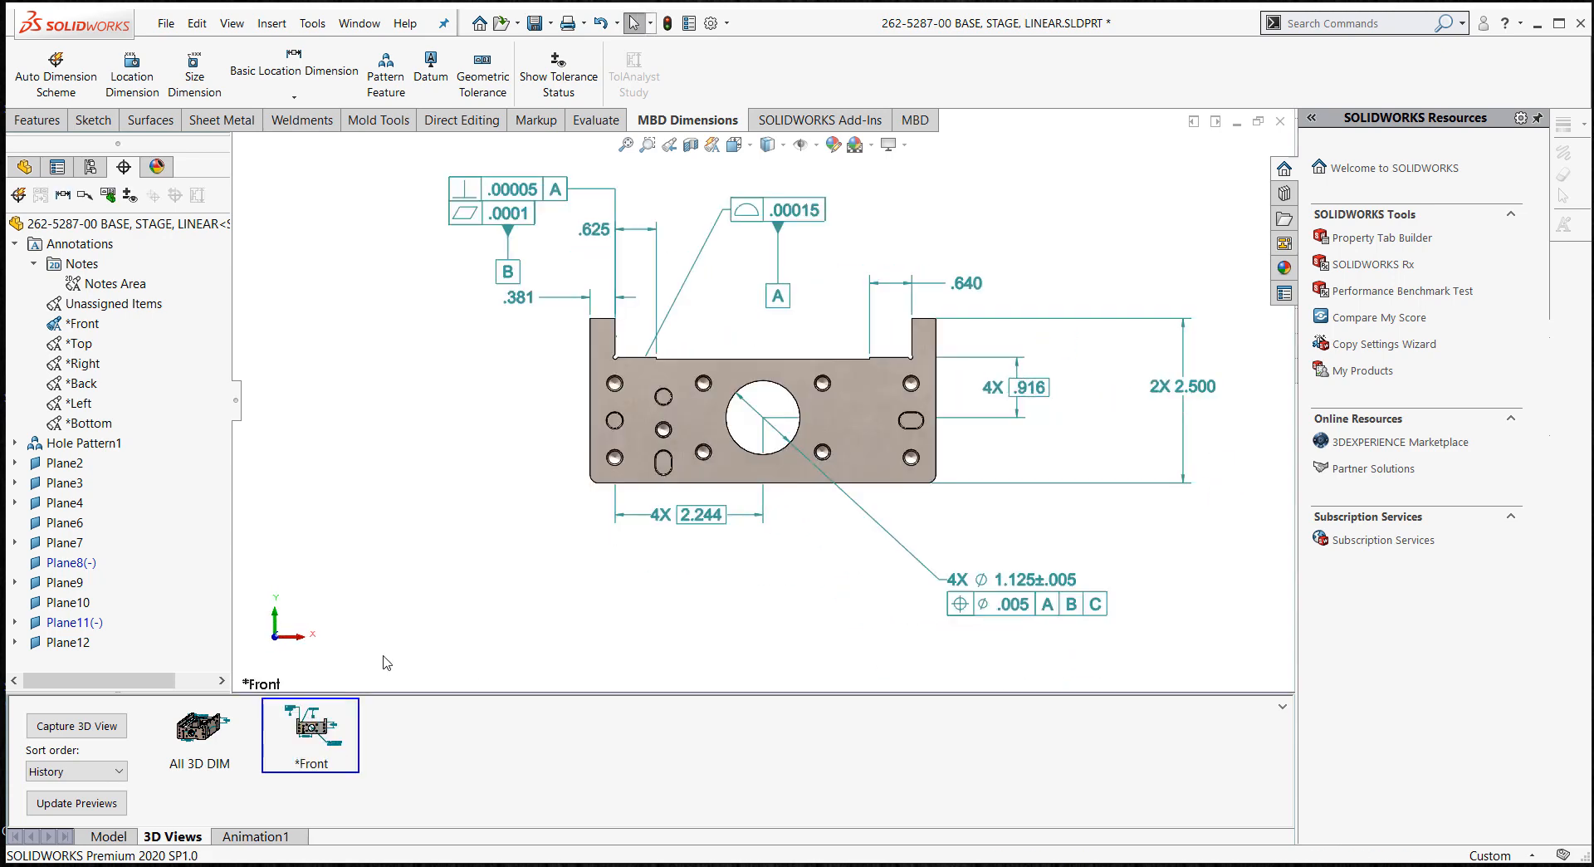
pyautogui.scroll(1, 781, 228)
pyautogui.scroll(-1, 781, 228)
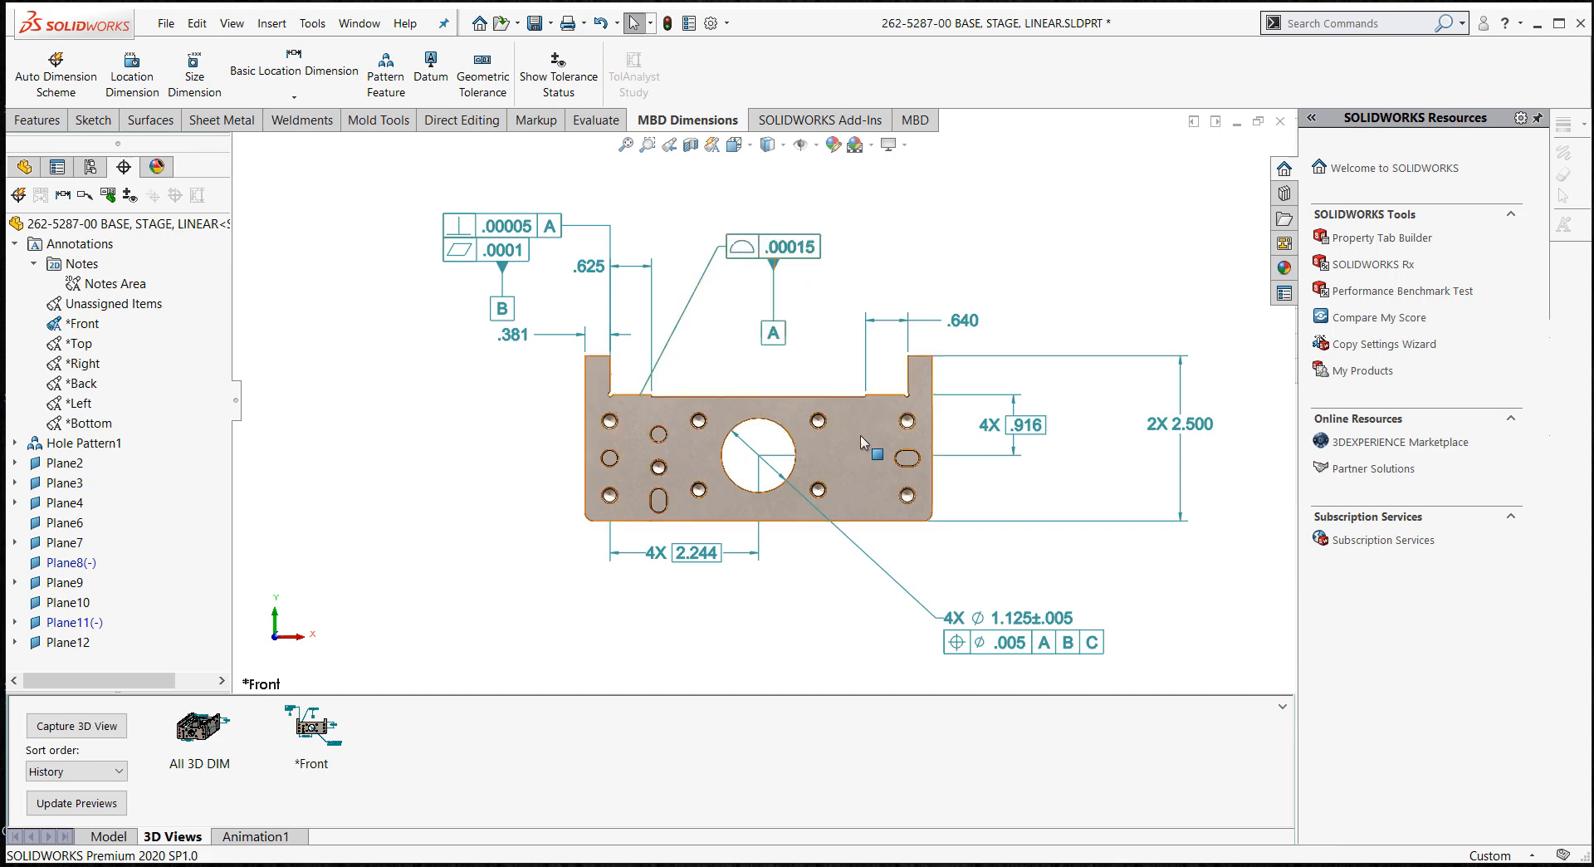
pyautogui.moveTo(1019, 619); pyautogui.dragTo(996, 587)
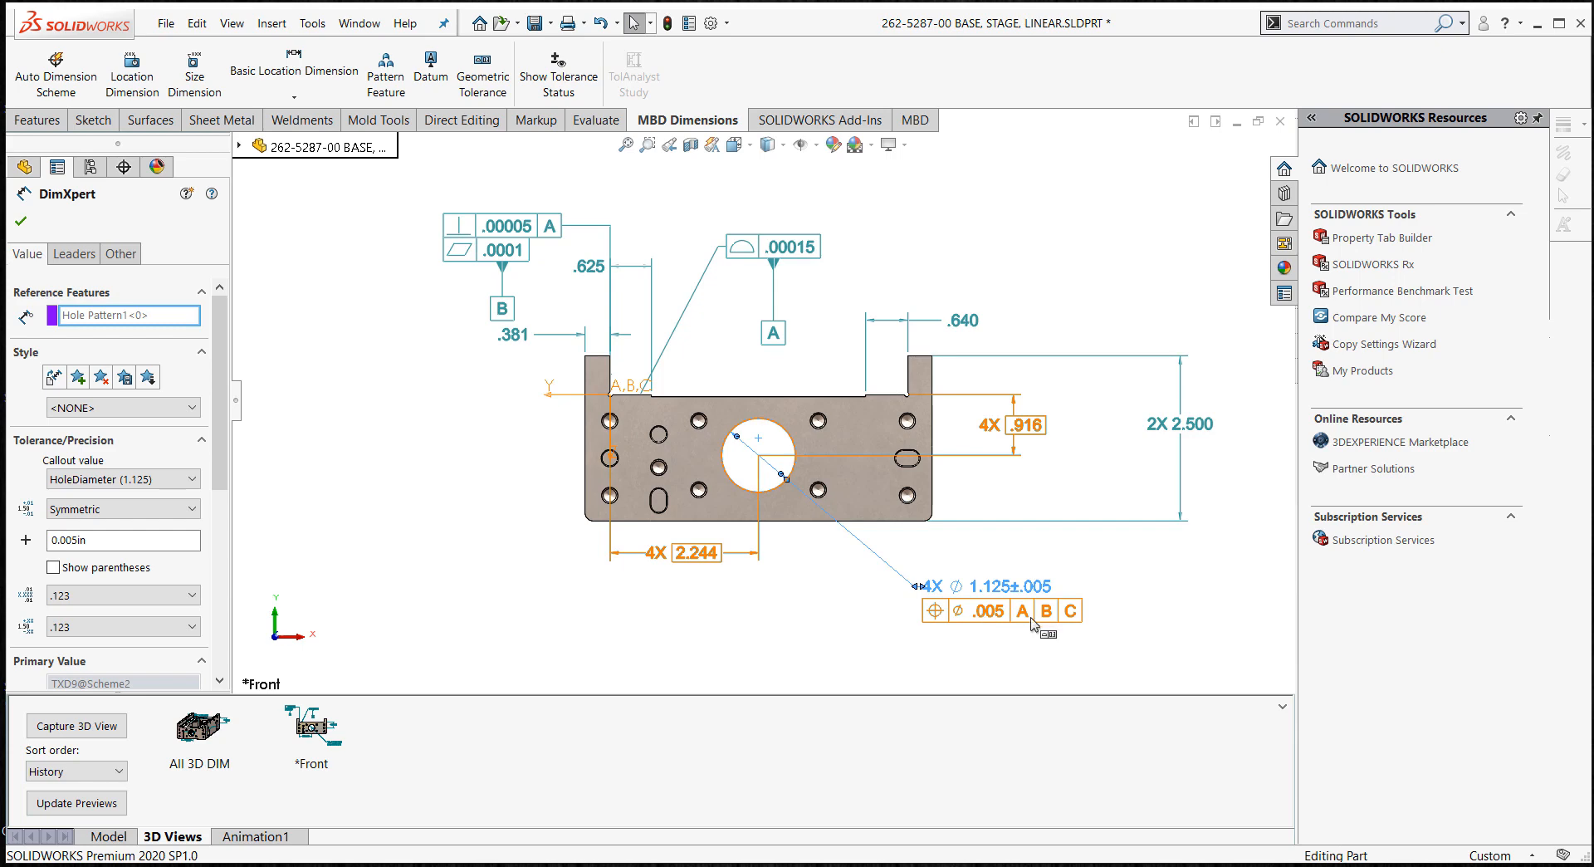
# - Change the datum references of the hole pattern's .005 position tolerance to C primary, A secondary and B tertiary
pyautogui.doubleClick(1006, 606)
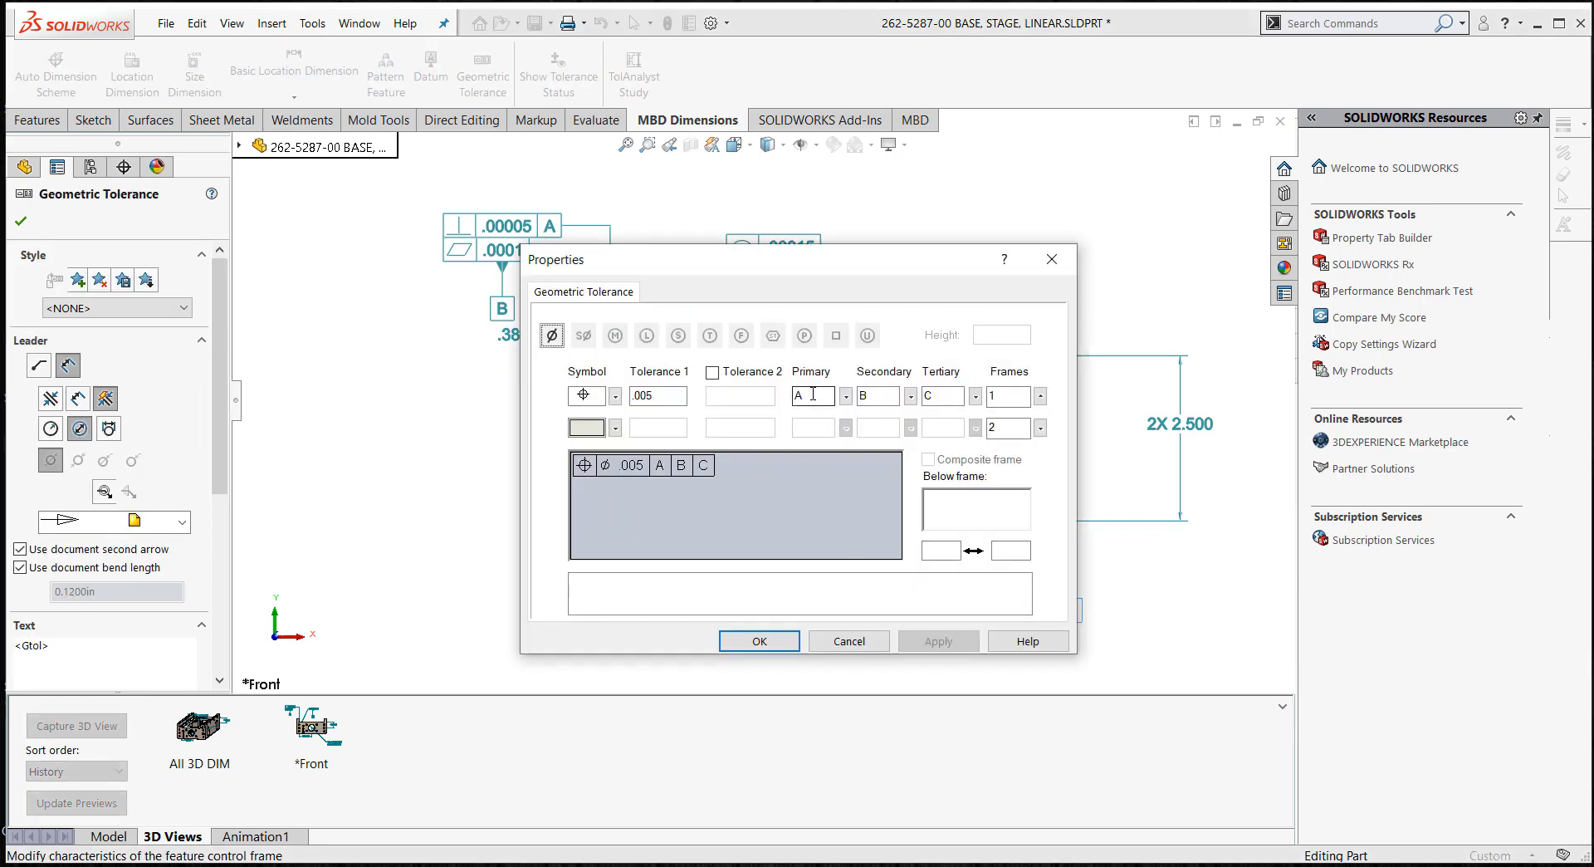
pyautogui.doubleClick(813, 394)
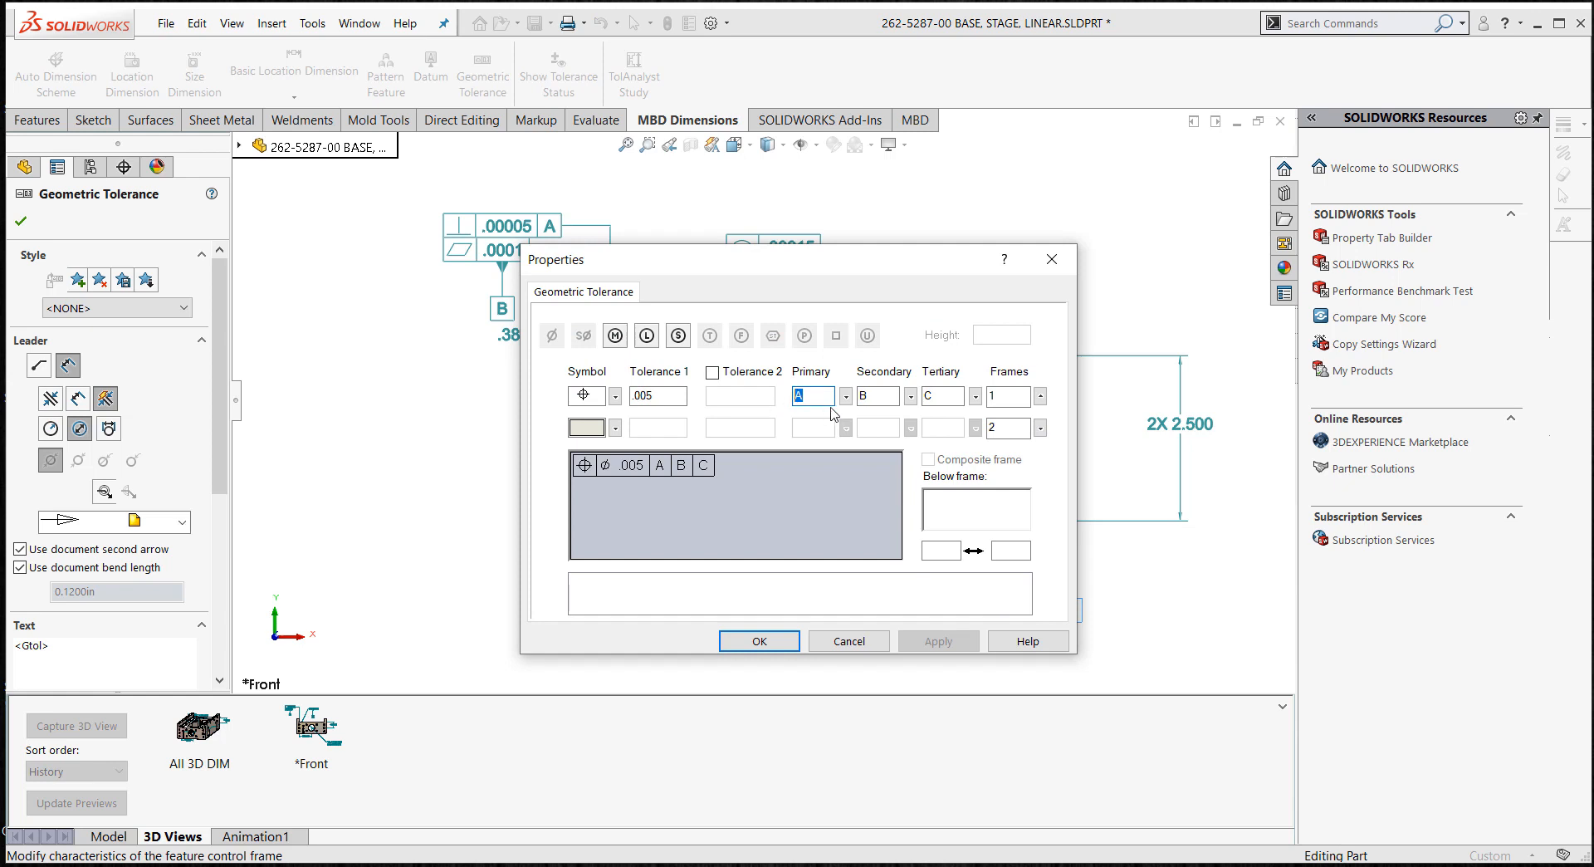
pyautogui.write('C')
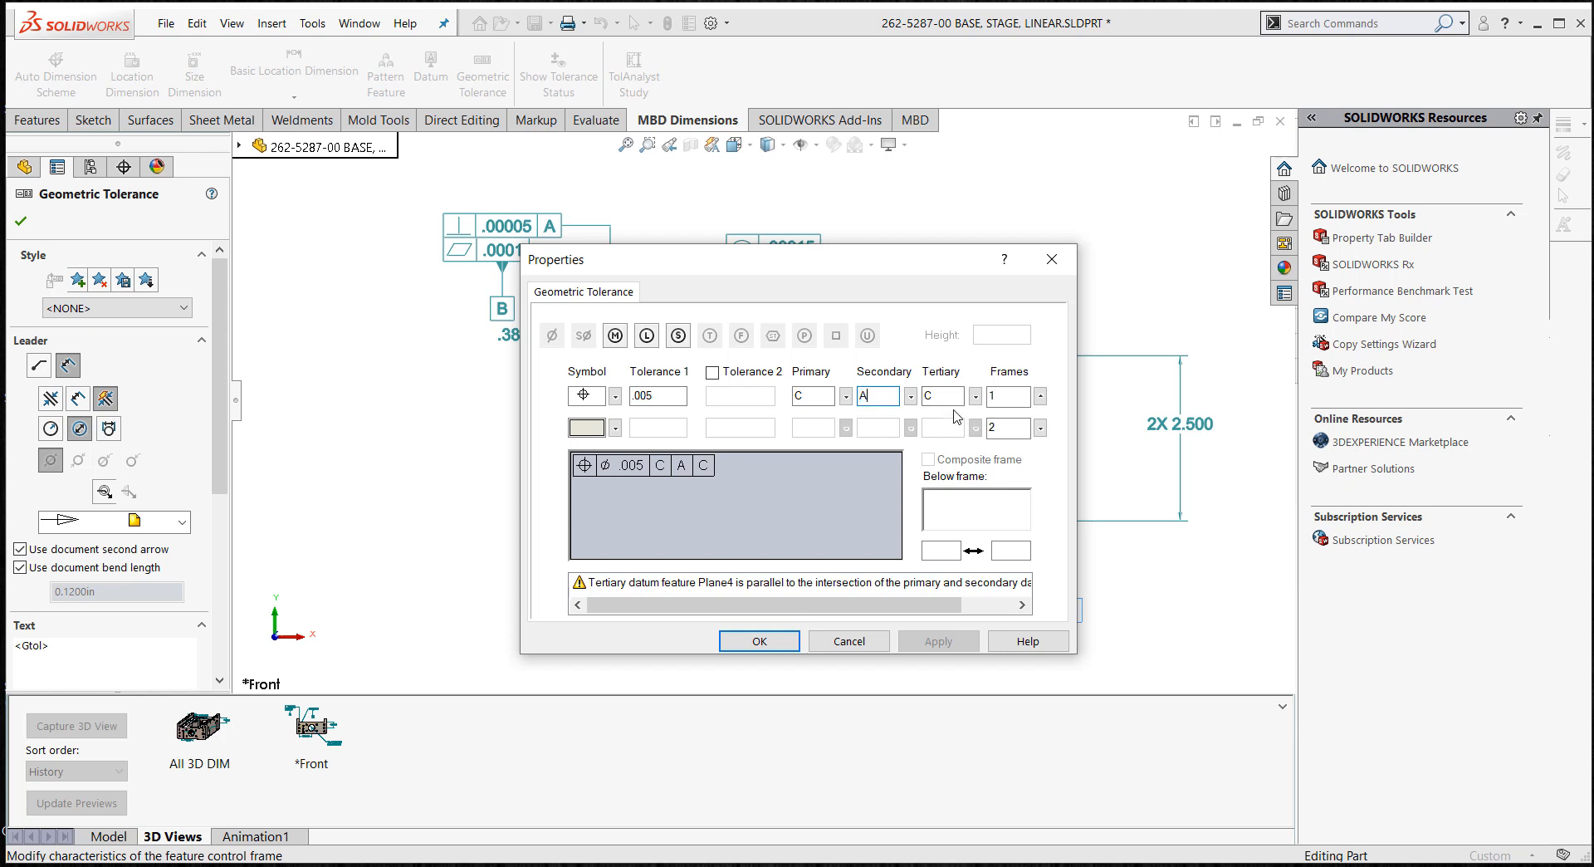
pyautogui.moveTo(950, 398); pyautogui.dragTo(920, 403)
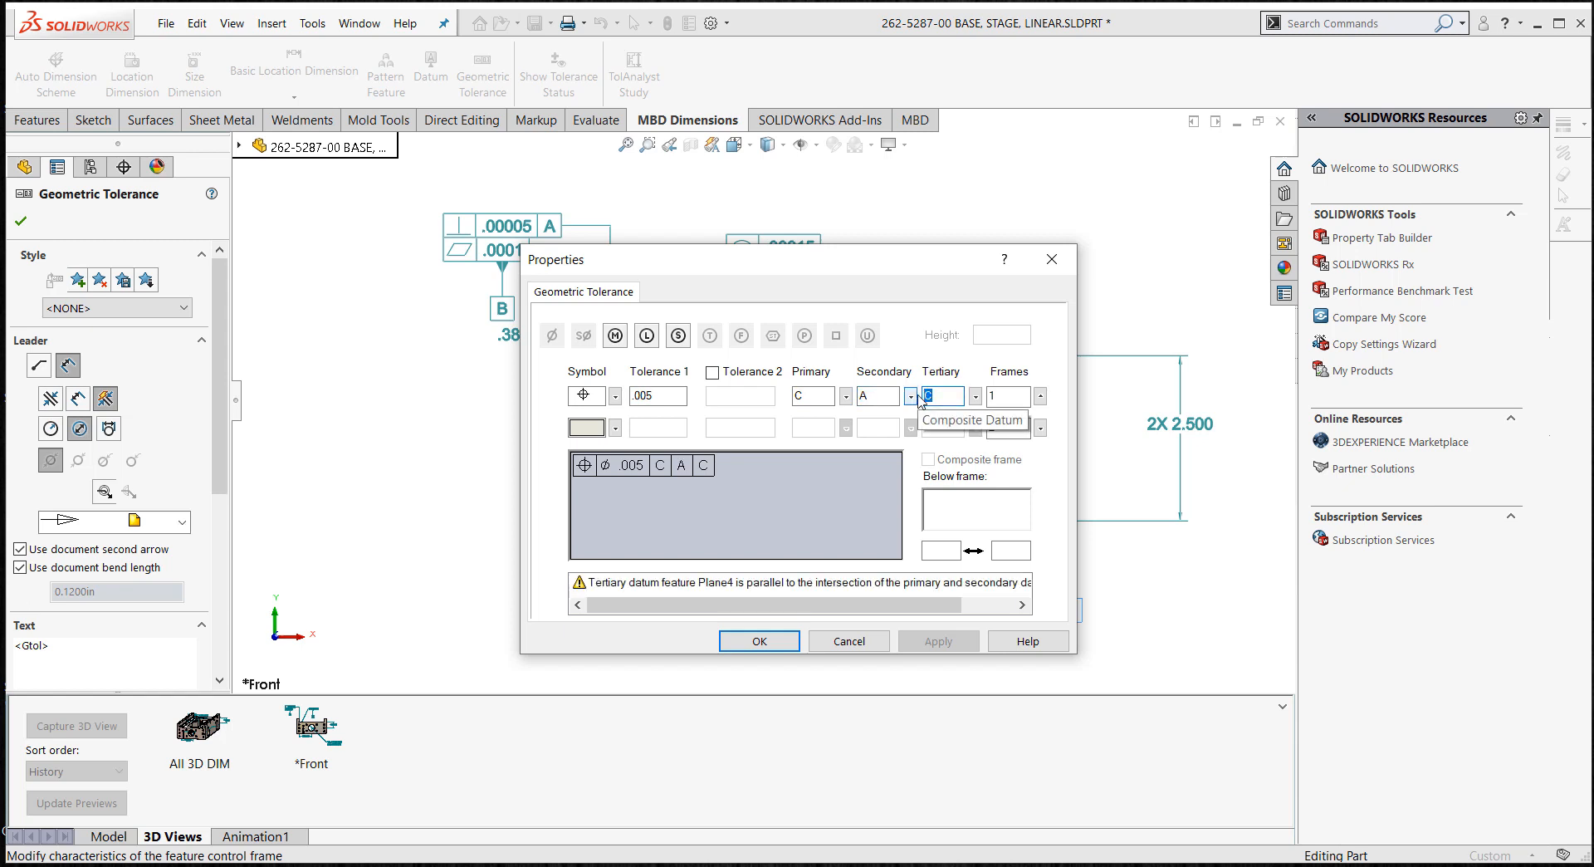
pyautogui.write('B')
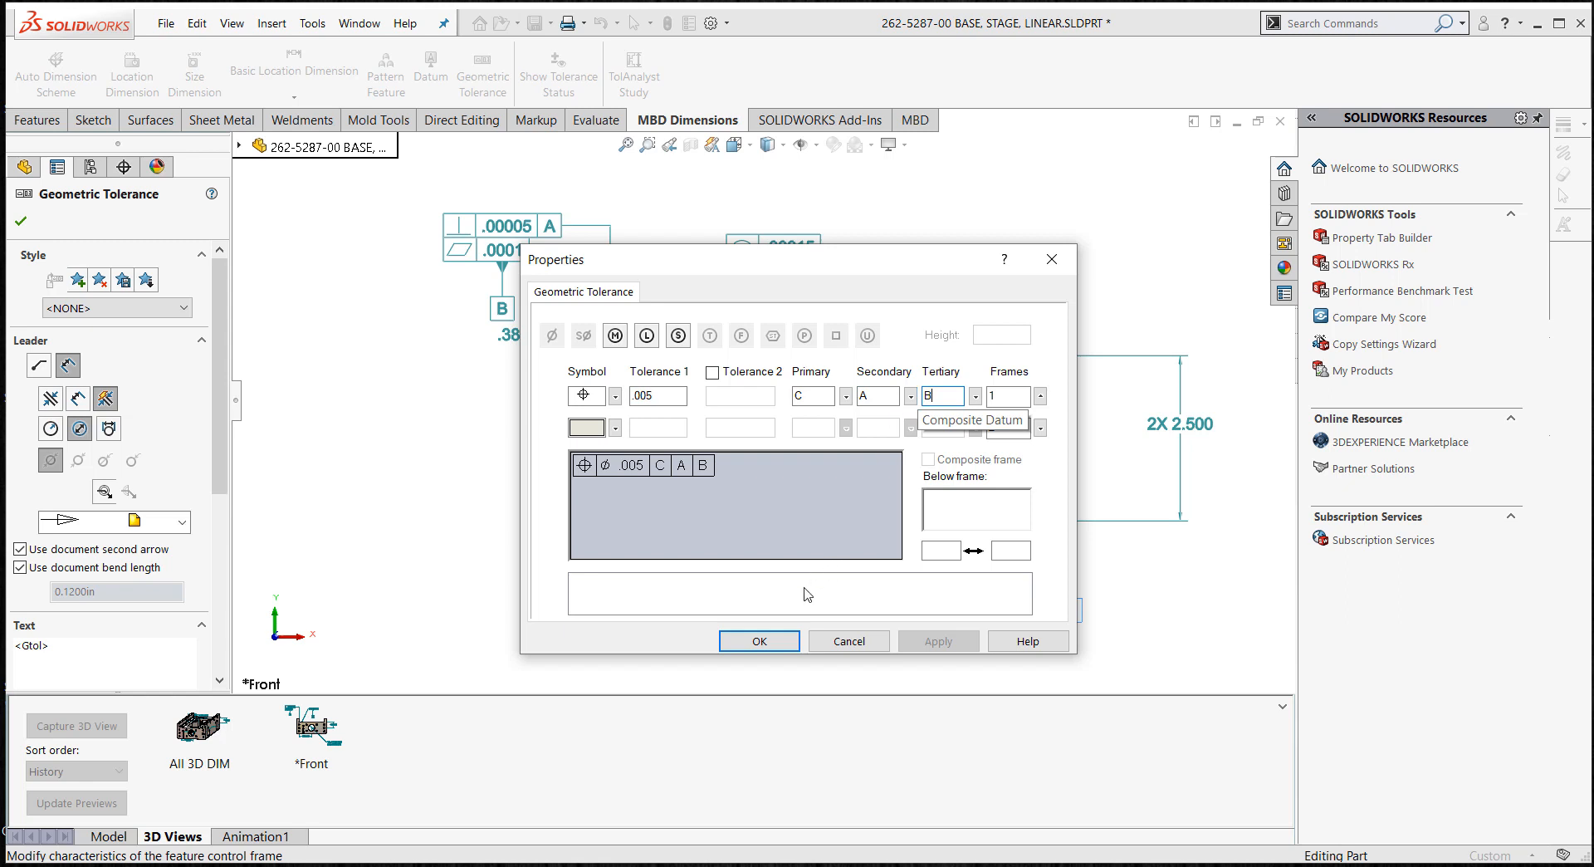
pyautogui.moveTo(729, 268); pyautogui.dragTo(718, 232)
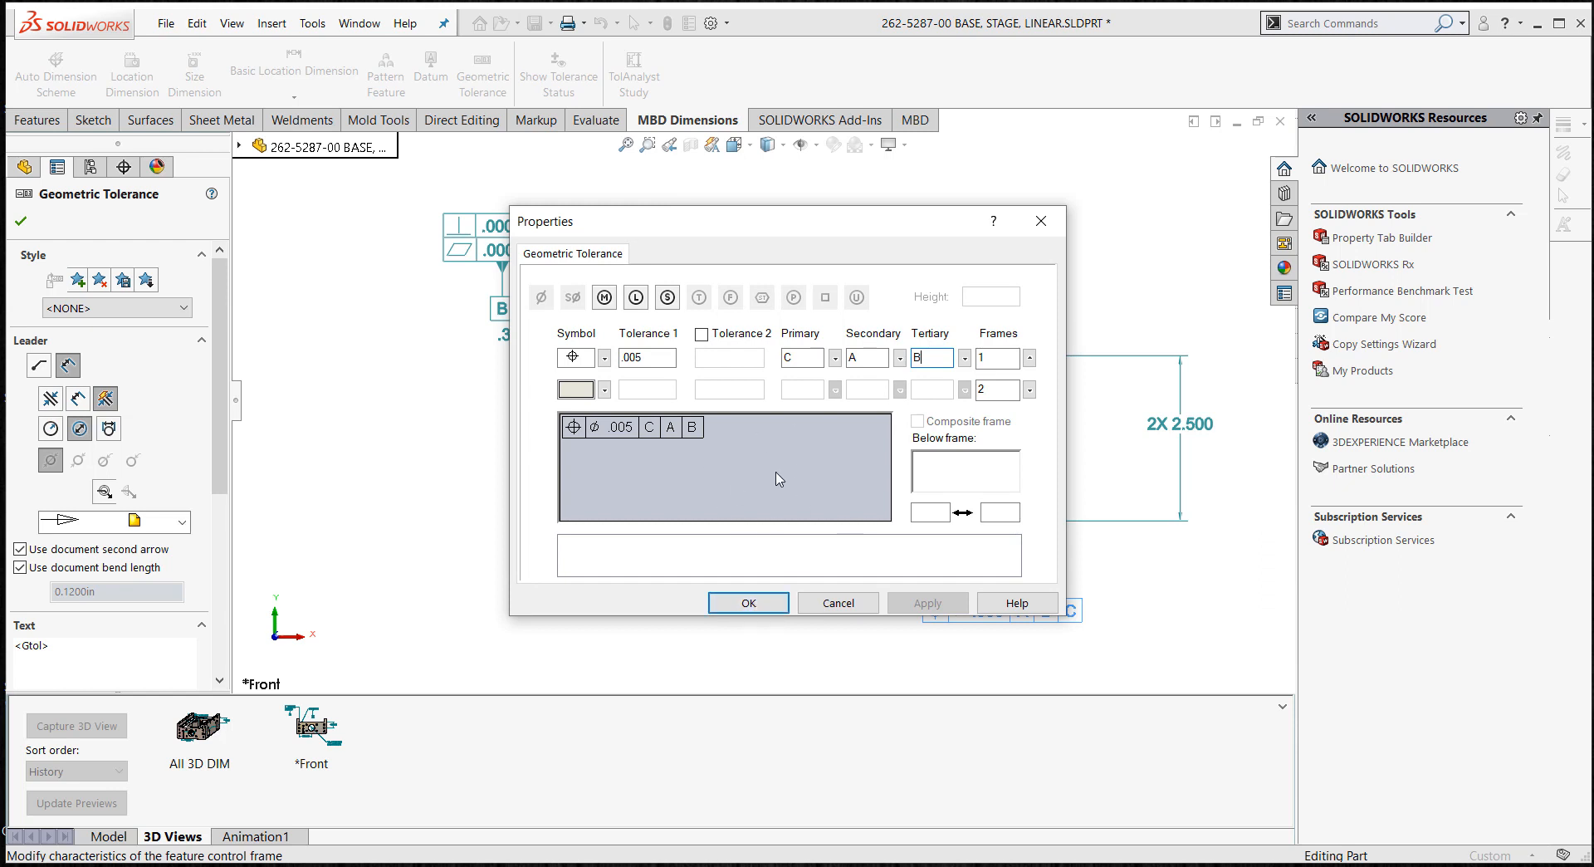
pyautogui.click(747, 605)
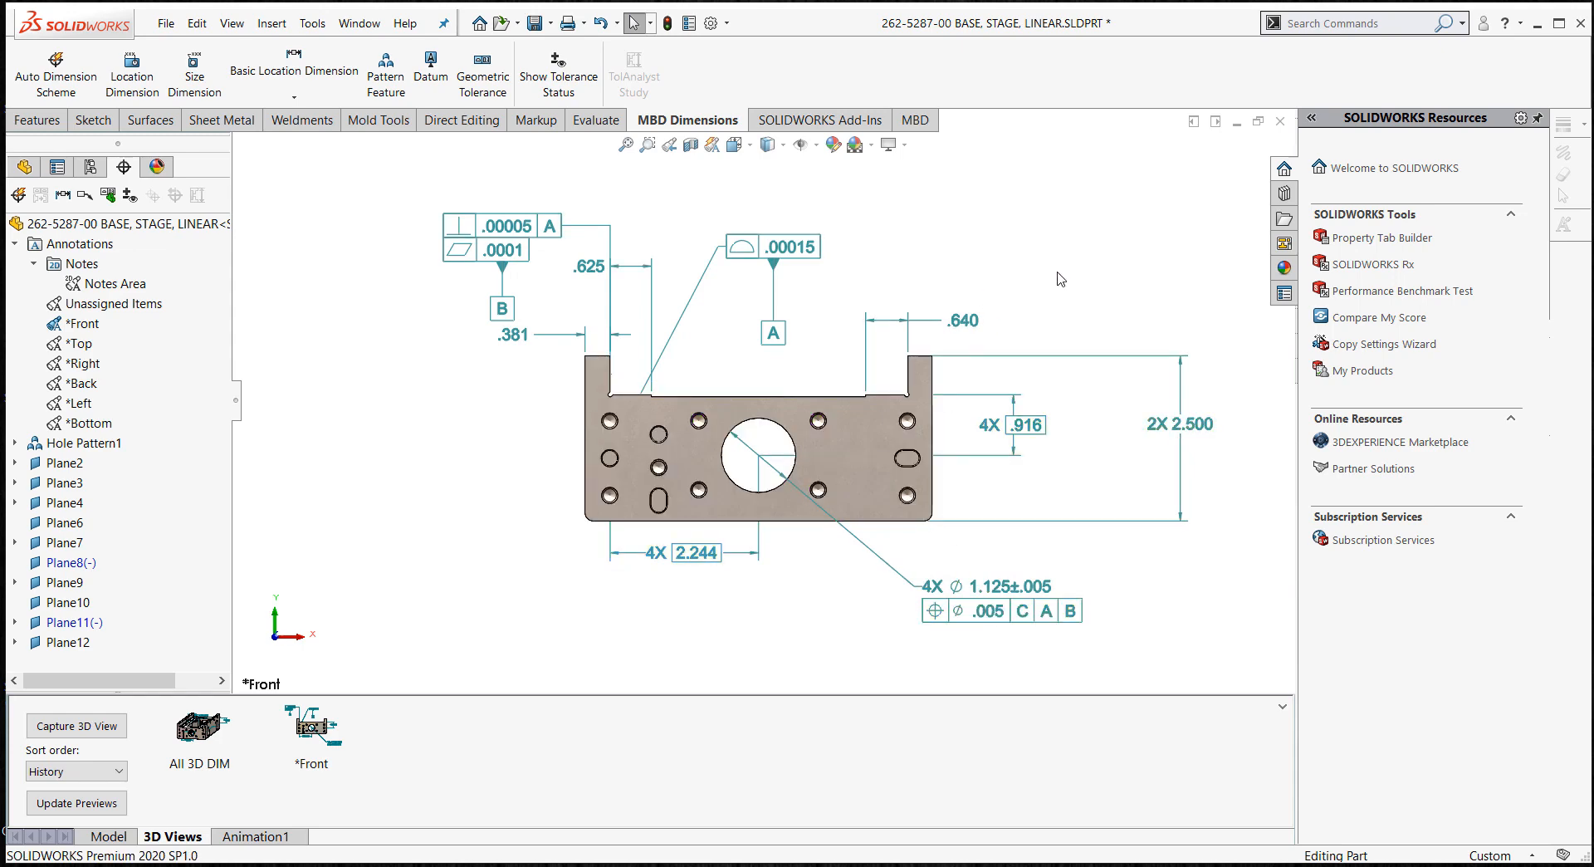
# - Orient to the *Top annotation view, move the .008 perpendicularity frame beyond the part's lower right corner, and select its datum C label
pyautogui.rightClick(75, 348)
pyautogui.click(125, 395)
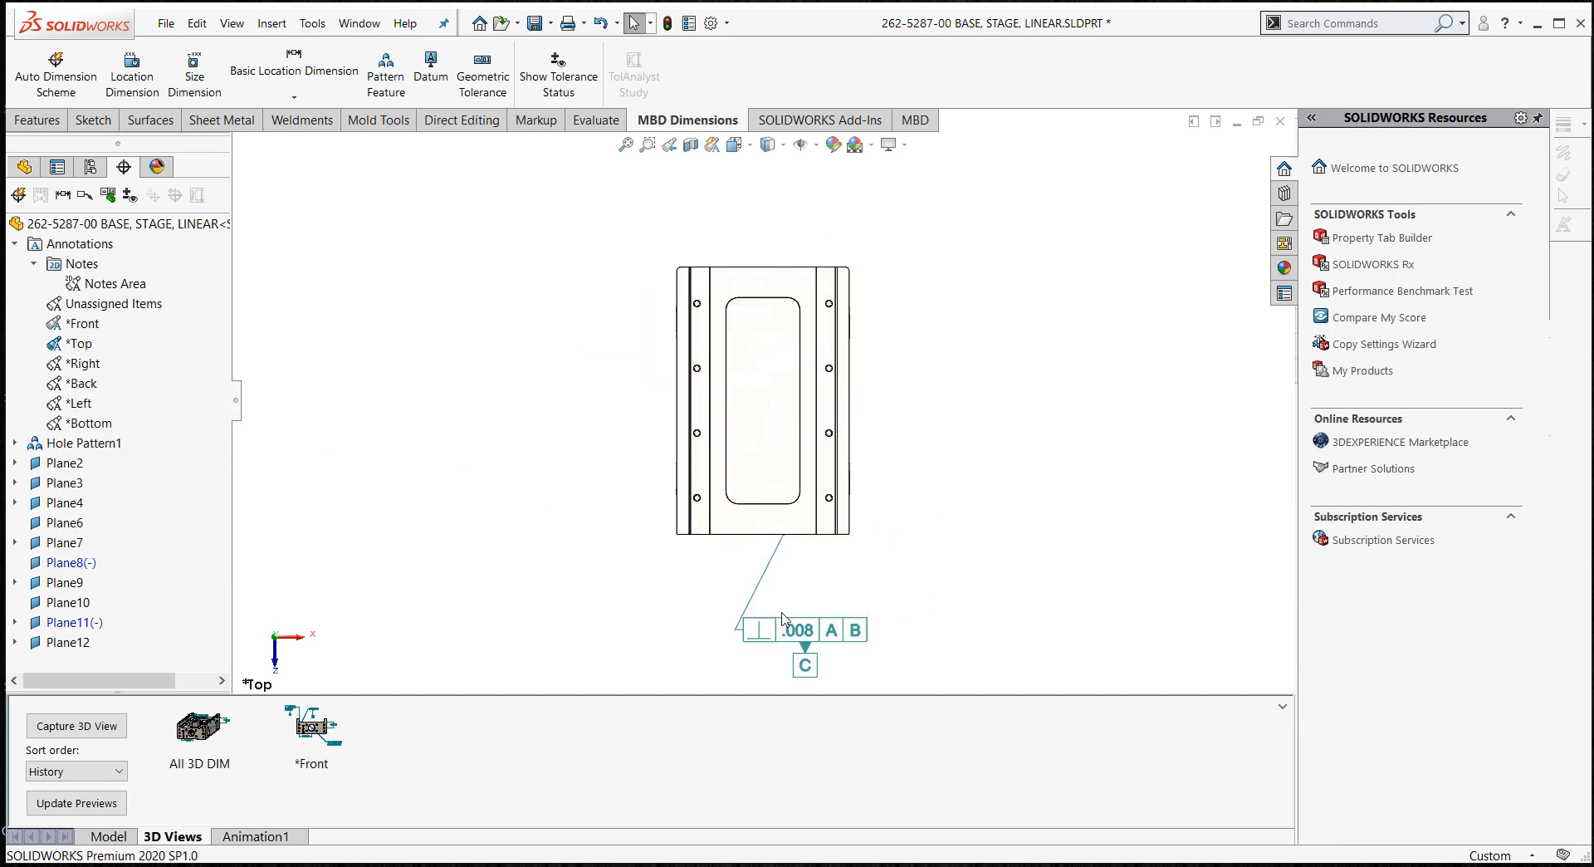
pyautogui.moveTo(783, 619); pyautogui.dragTo(969, 584)
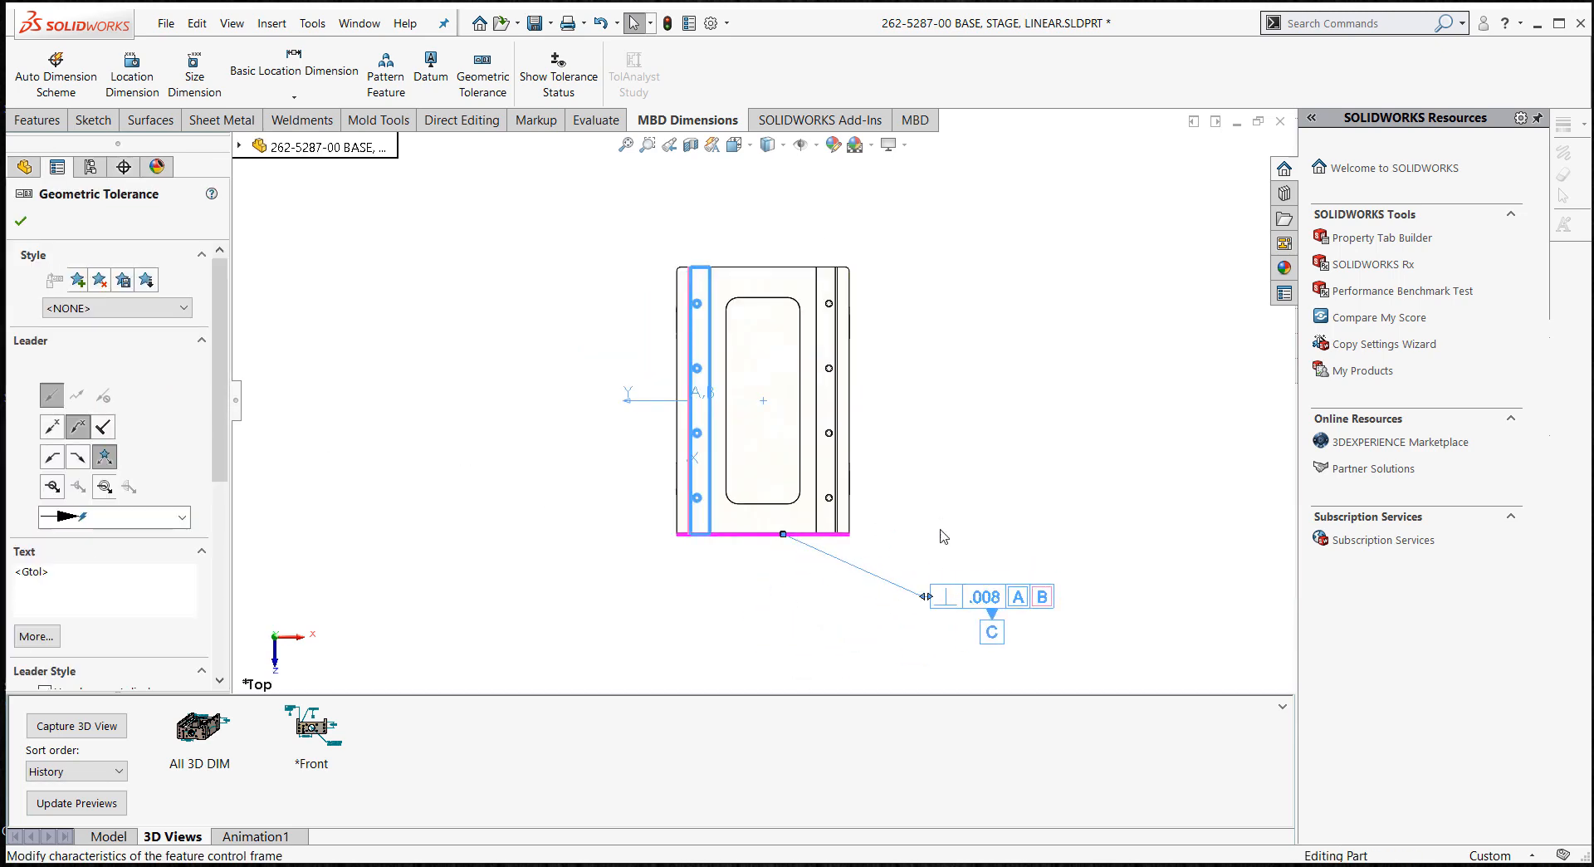
pyautogui.click(990, 631)
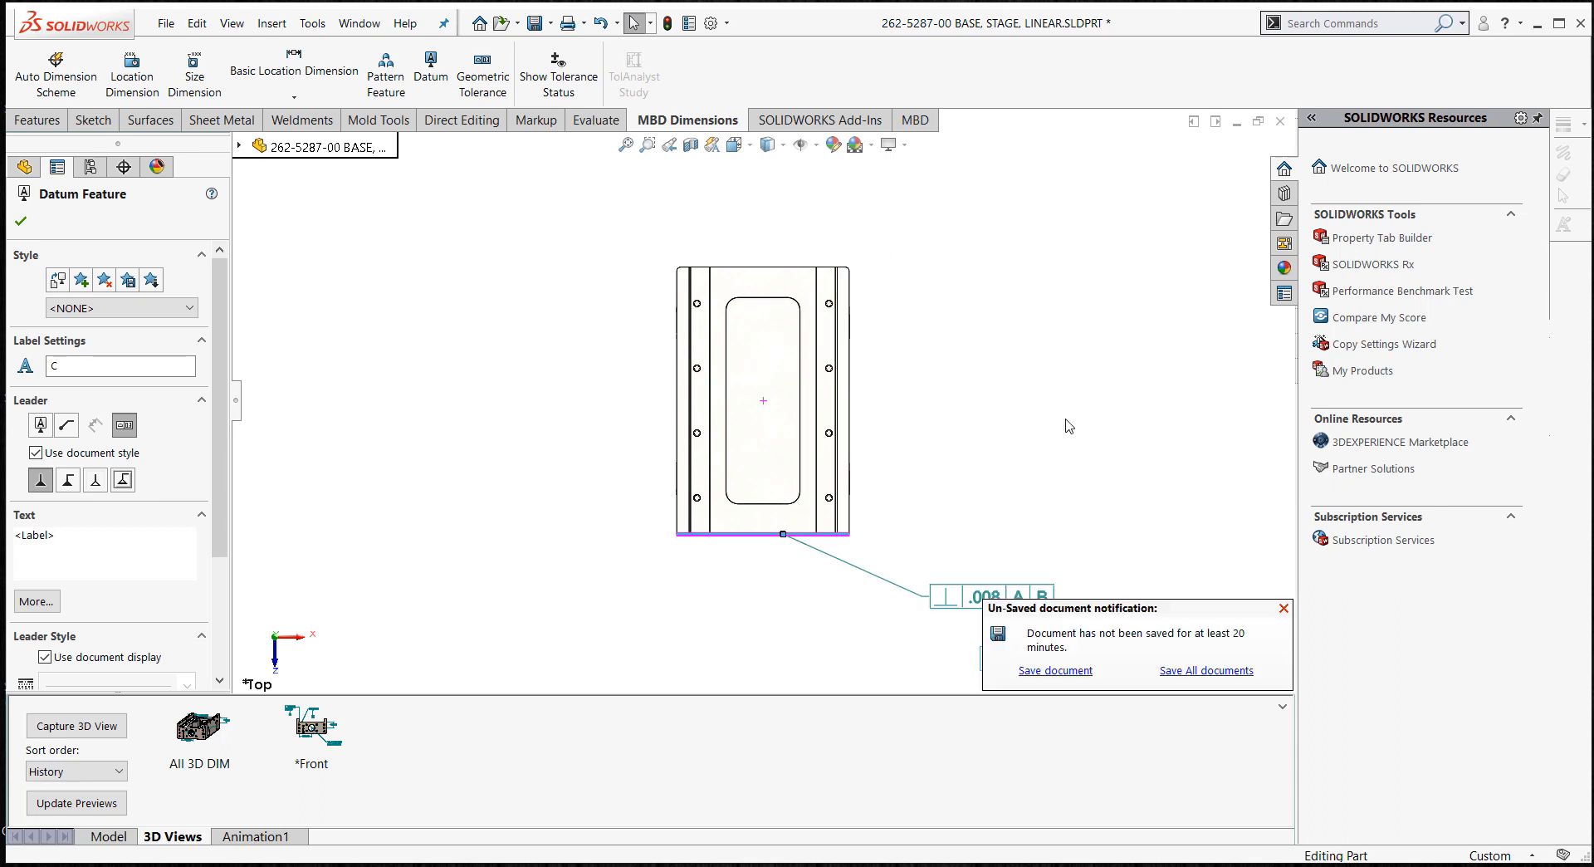
# - Close the datum C settings, examine the end face with its annotations in 3D, and reorient to the *Top annotation view
pyautogui.moveTo(1046, 420); pyautogui.dragTo(1002, 319, button='middle')
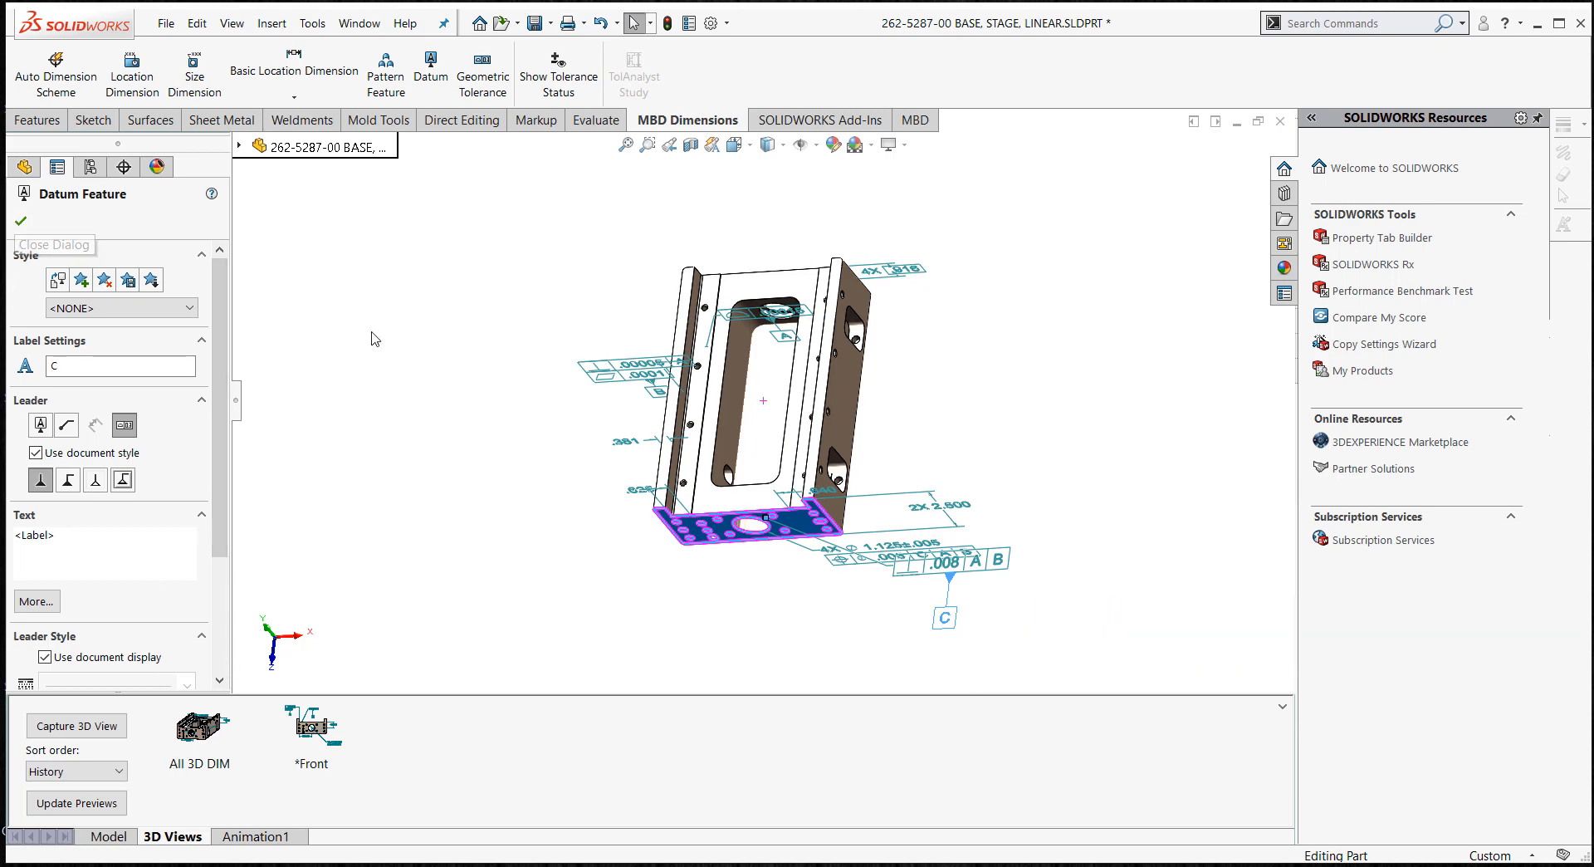
pyautogui.moveTo(374, 337); pyautogui.dragTo(393, 249, button='middle')
pyautogui.click(20, 221)
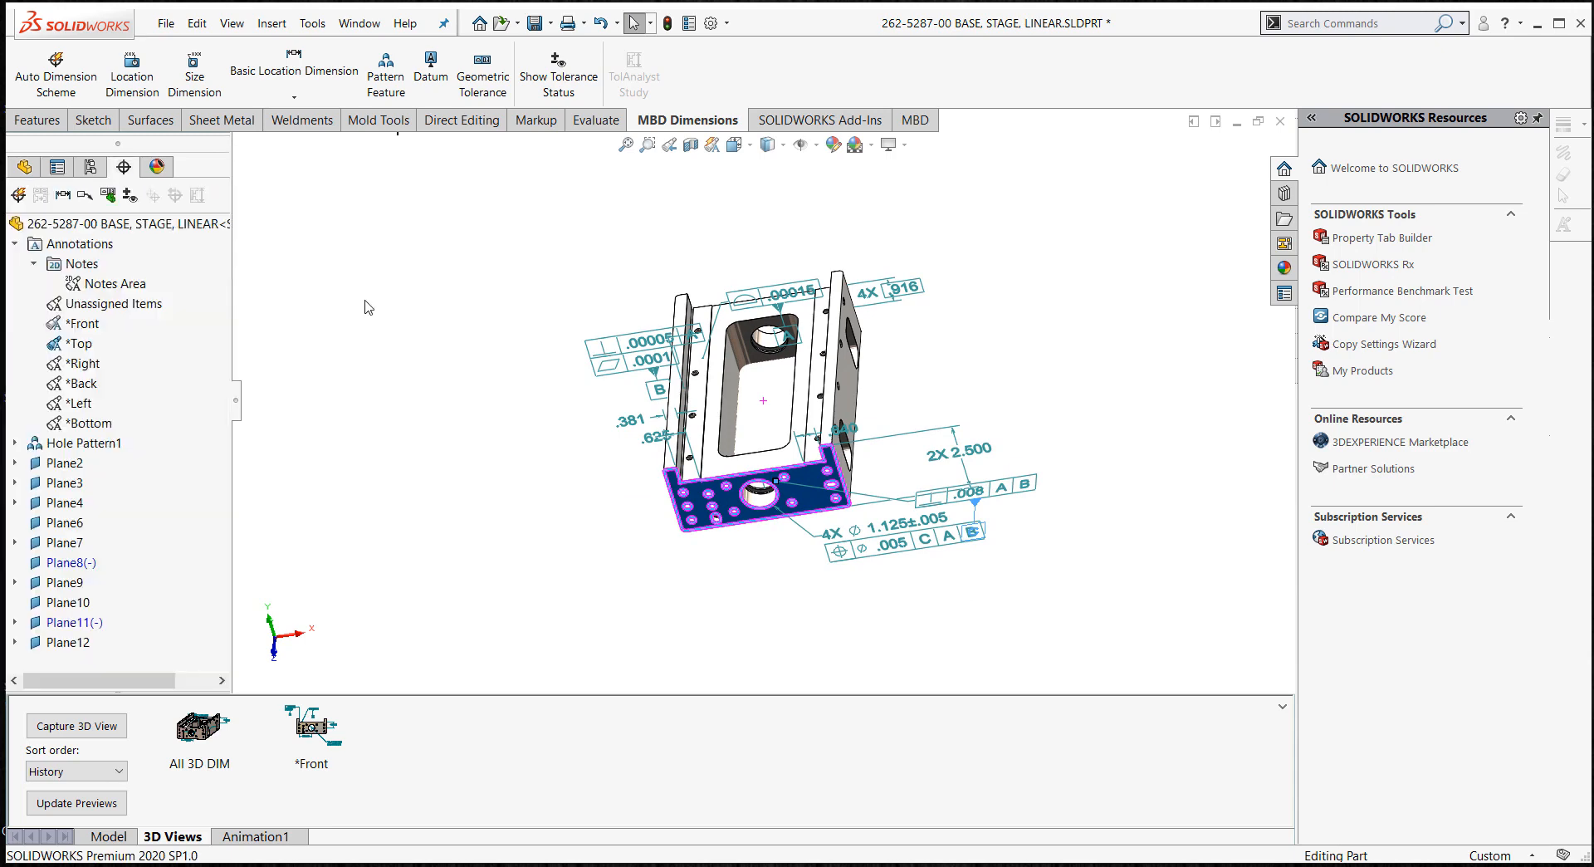
pyautogui.moveTo(459, 370)
pyautogui.mouseDown(button='middle')
pyautogui.moveTo(477, 395)
pyautogui.moveTo(452, 395)
pyautogui.mouseUp(button='middle')
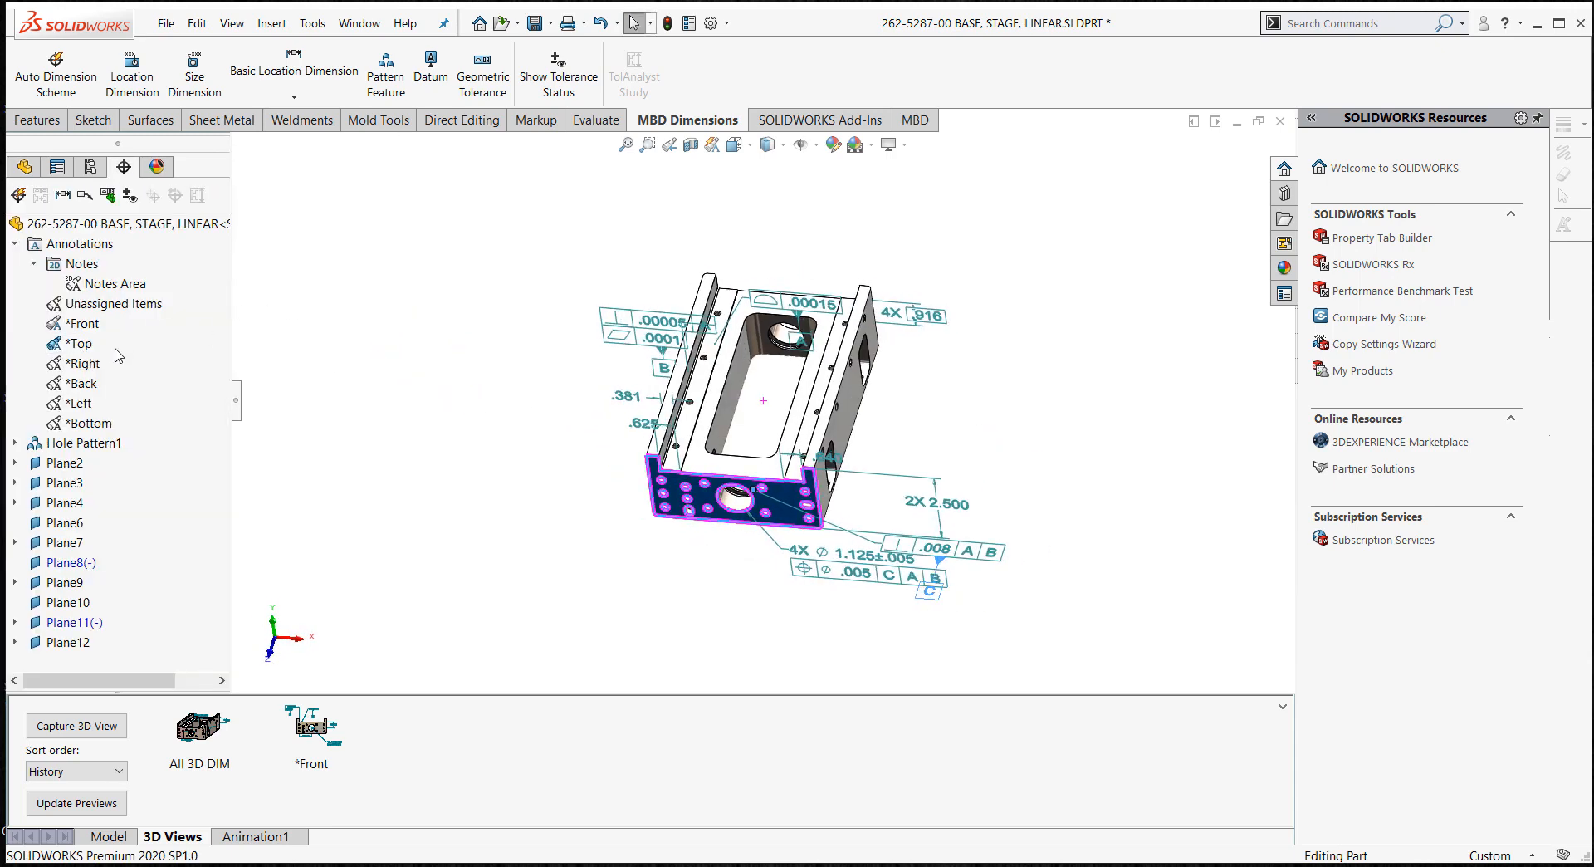
pyautogui.moveTo(461, 621); pyautogui.dragTo(452, 599, button='middle')
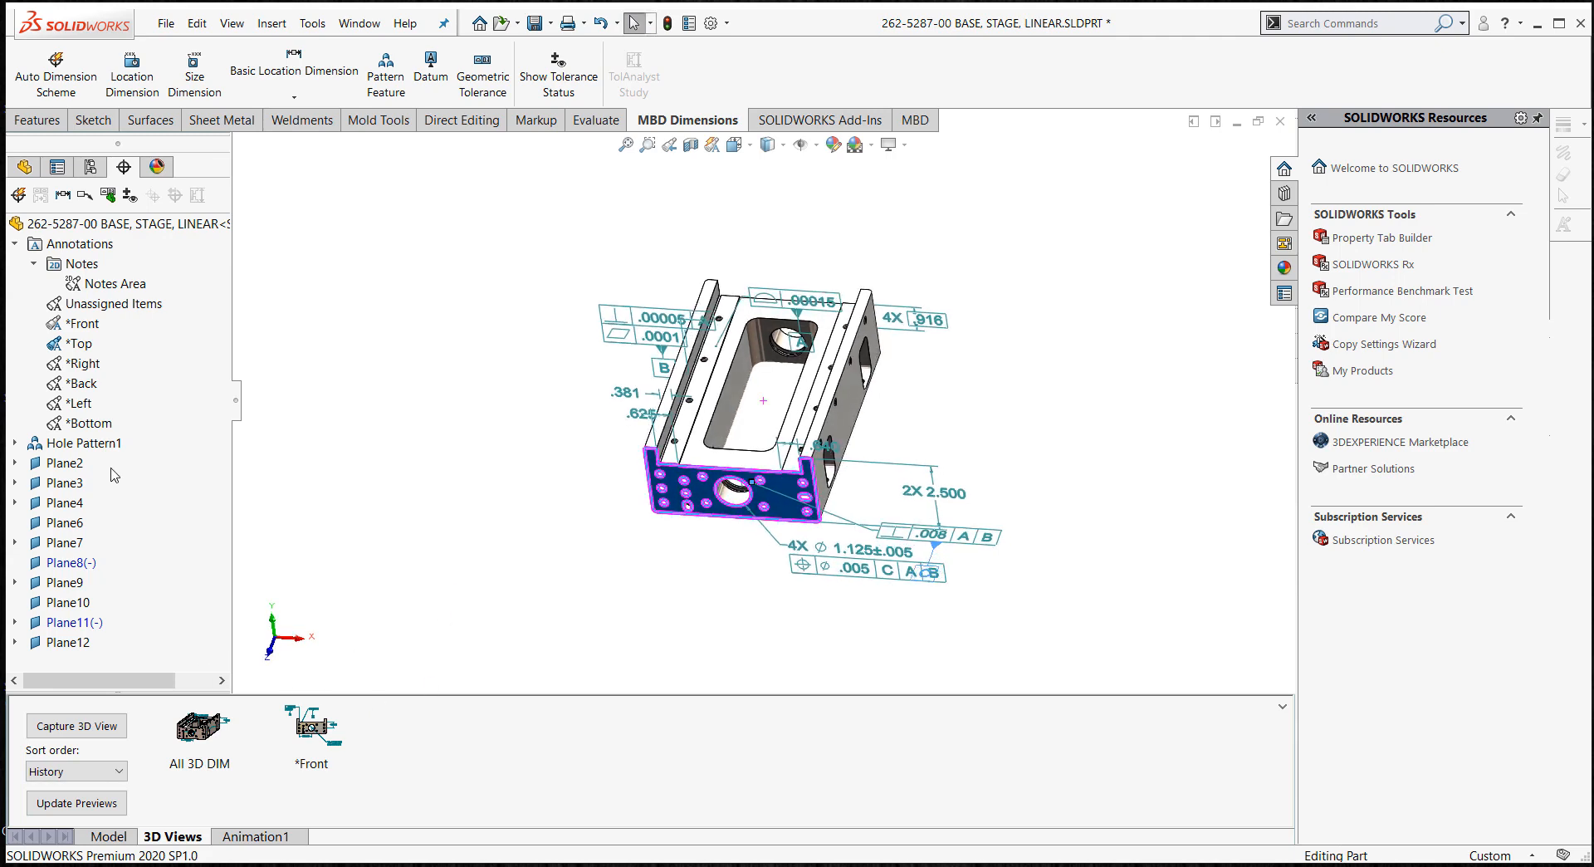
pyautogui.rightClick(83, 345)
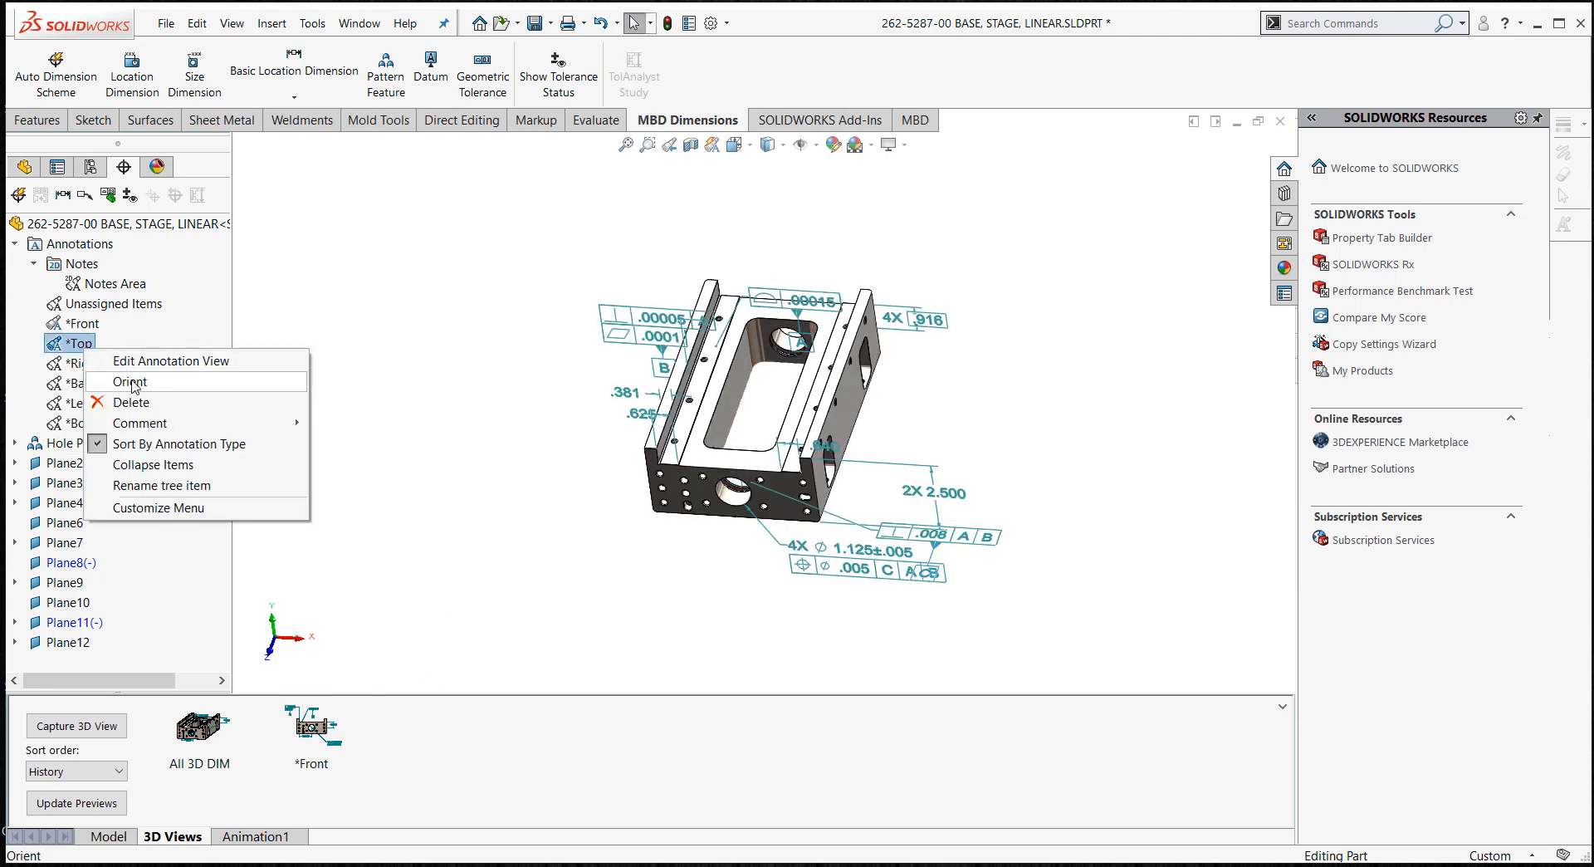
pyautogui.click(130, 382)
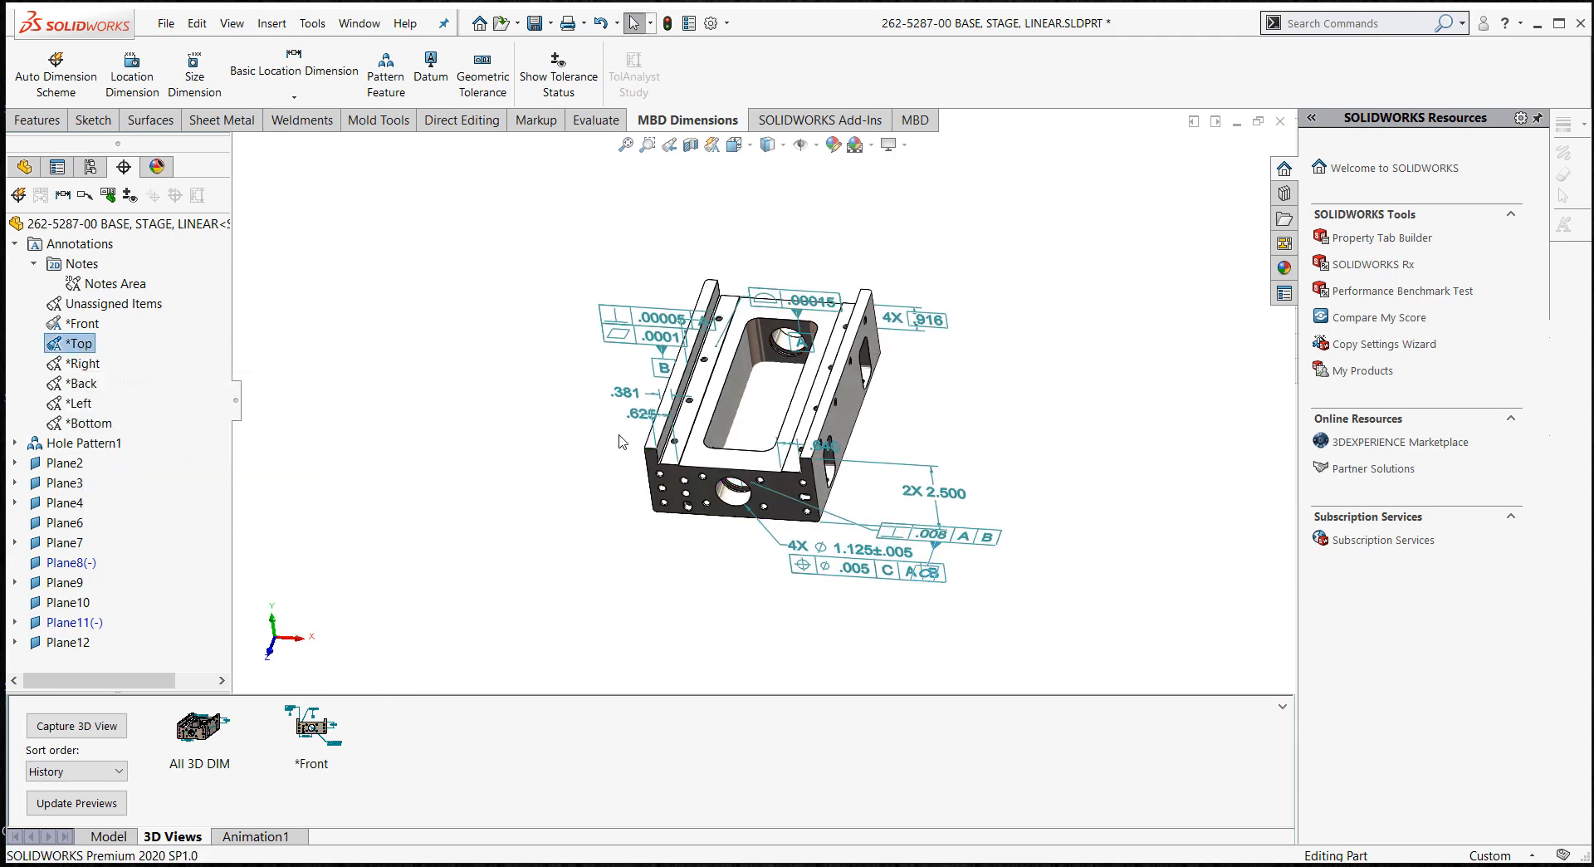
# - Move the .008 perpendicularity frame level with the part's lower edge and give it a perpendicular leader
pyautogui.moveTo(968, 594); pyautogui.dragTo(999, 533)
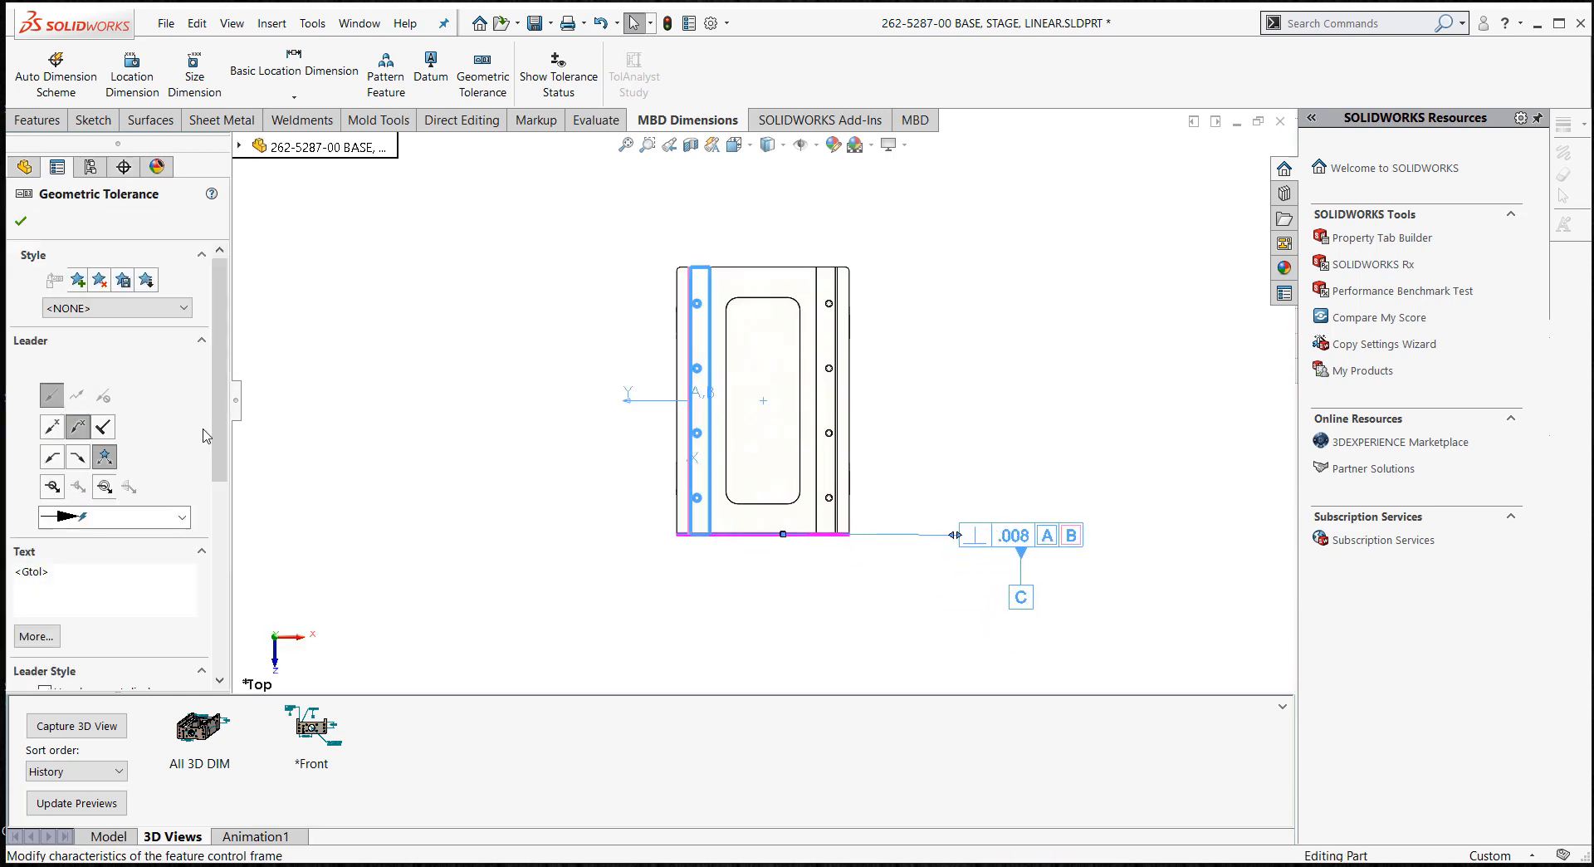
pyautogui.click(103, 429)
pyautogui.click(1209, 649)
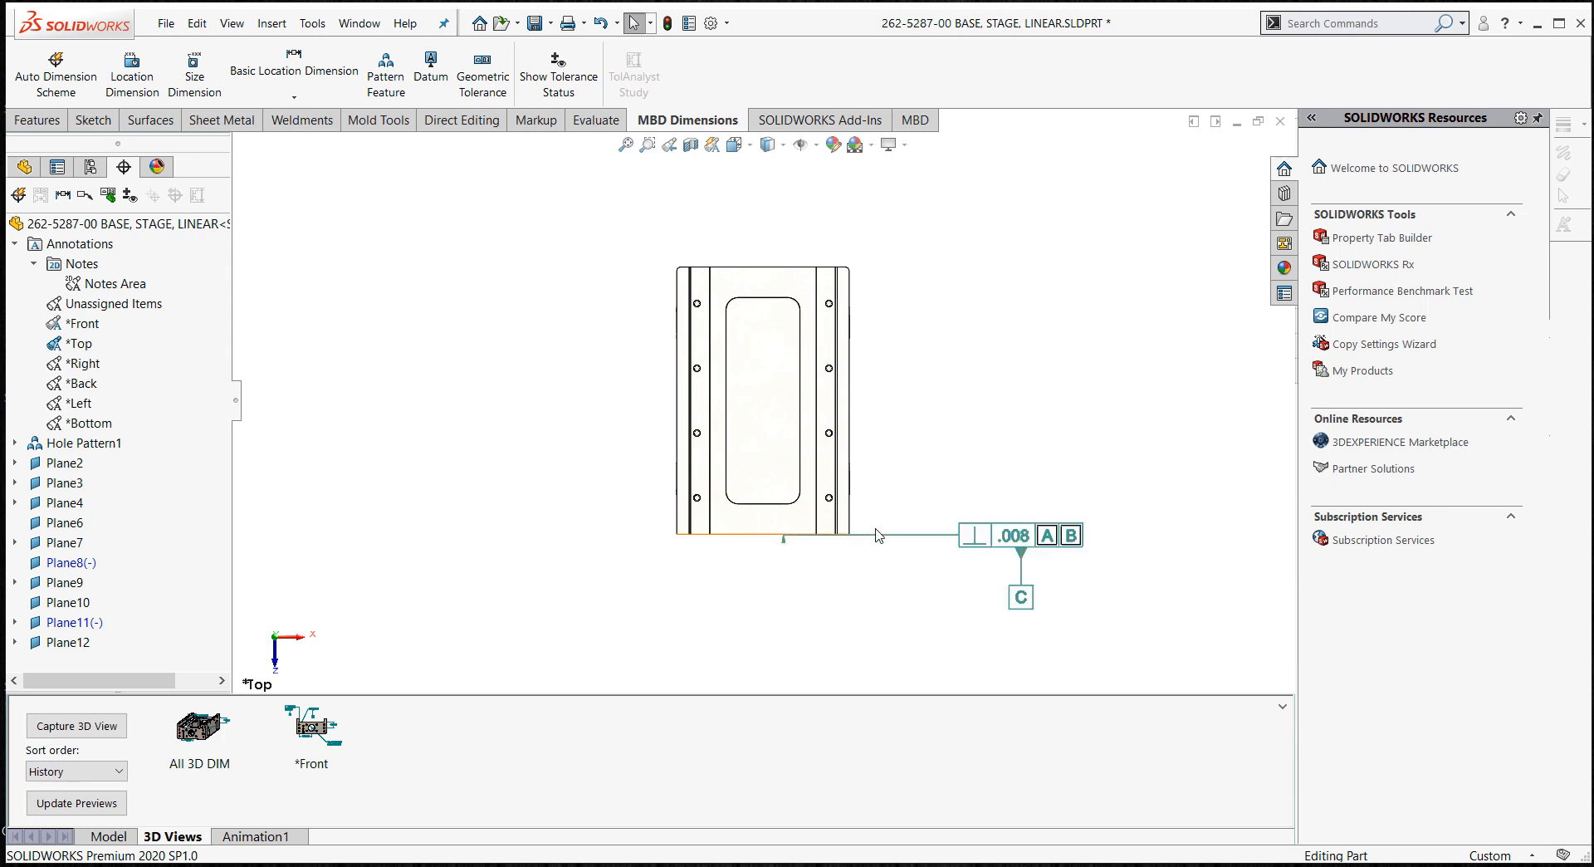
# - Detach datum C from the .008 perpendicularity frame and attach its label directly to the part's lower edge
pyautogui.moveTo(991, 540)
pyautogui.mouseDown()
pyautogui.moveTo(977, 583)
pyautogui.moveTo(995, 544)
pyautogui.moveTo(996, 592)
pyautogui.moveTo(1008, 529)
pyautogui.mouseUp()
pyautogui.click(1029, 612)
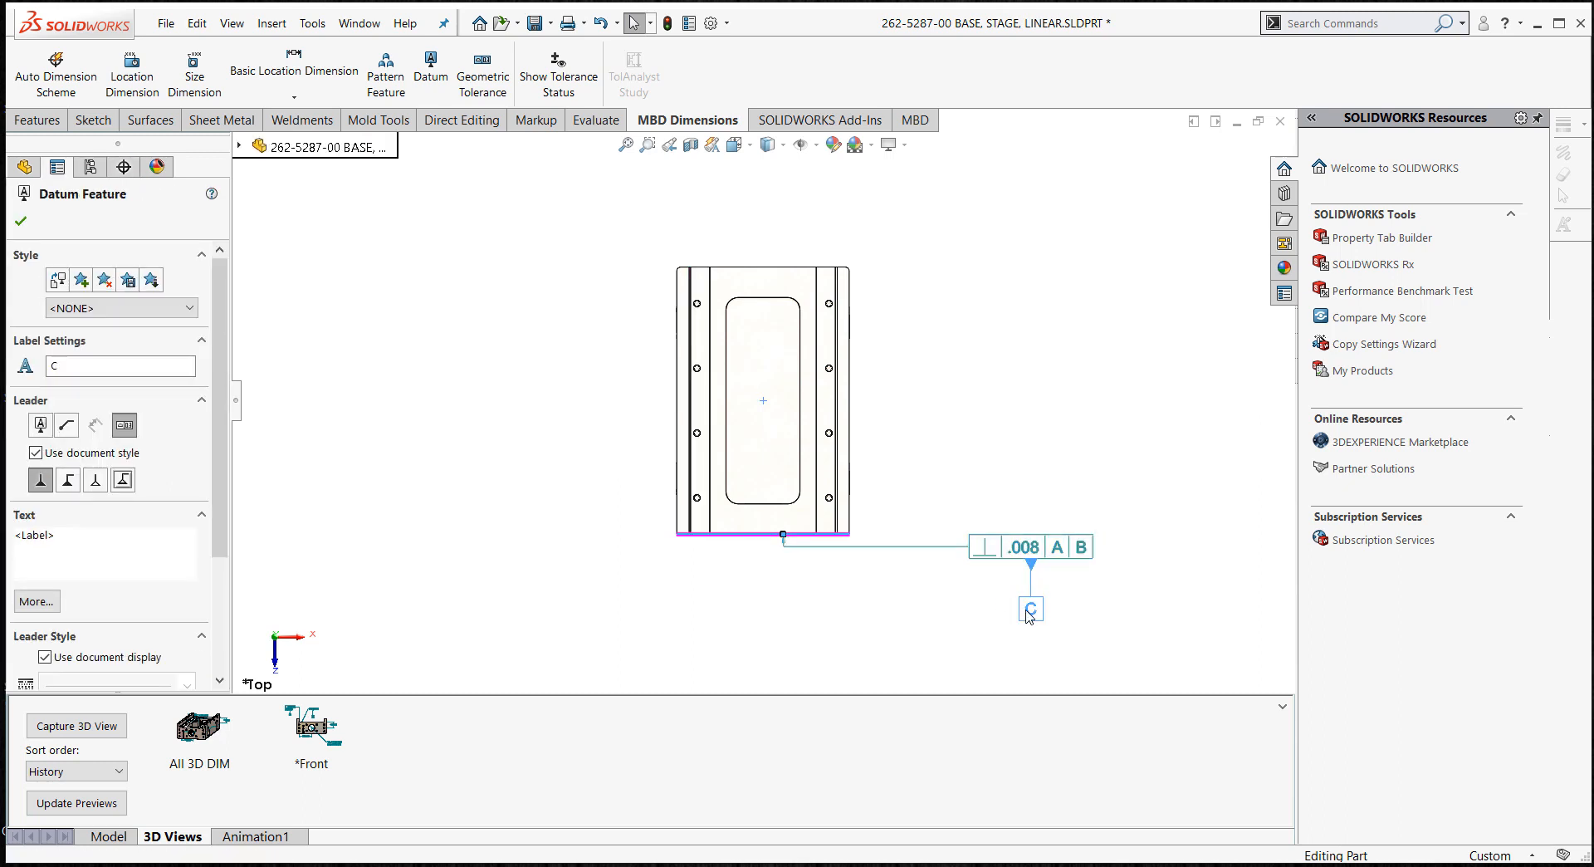
pyautogui.click(41, 425)
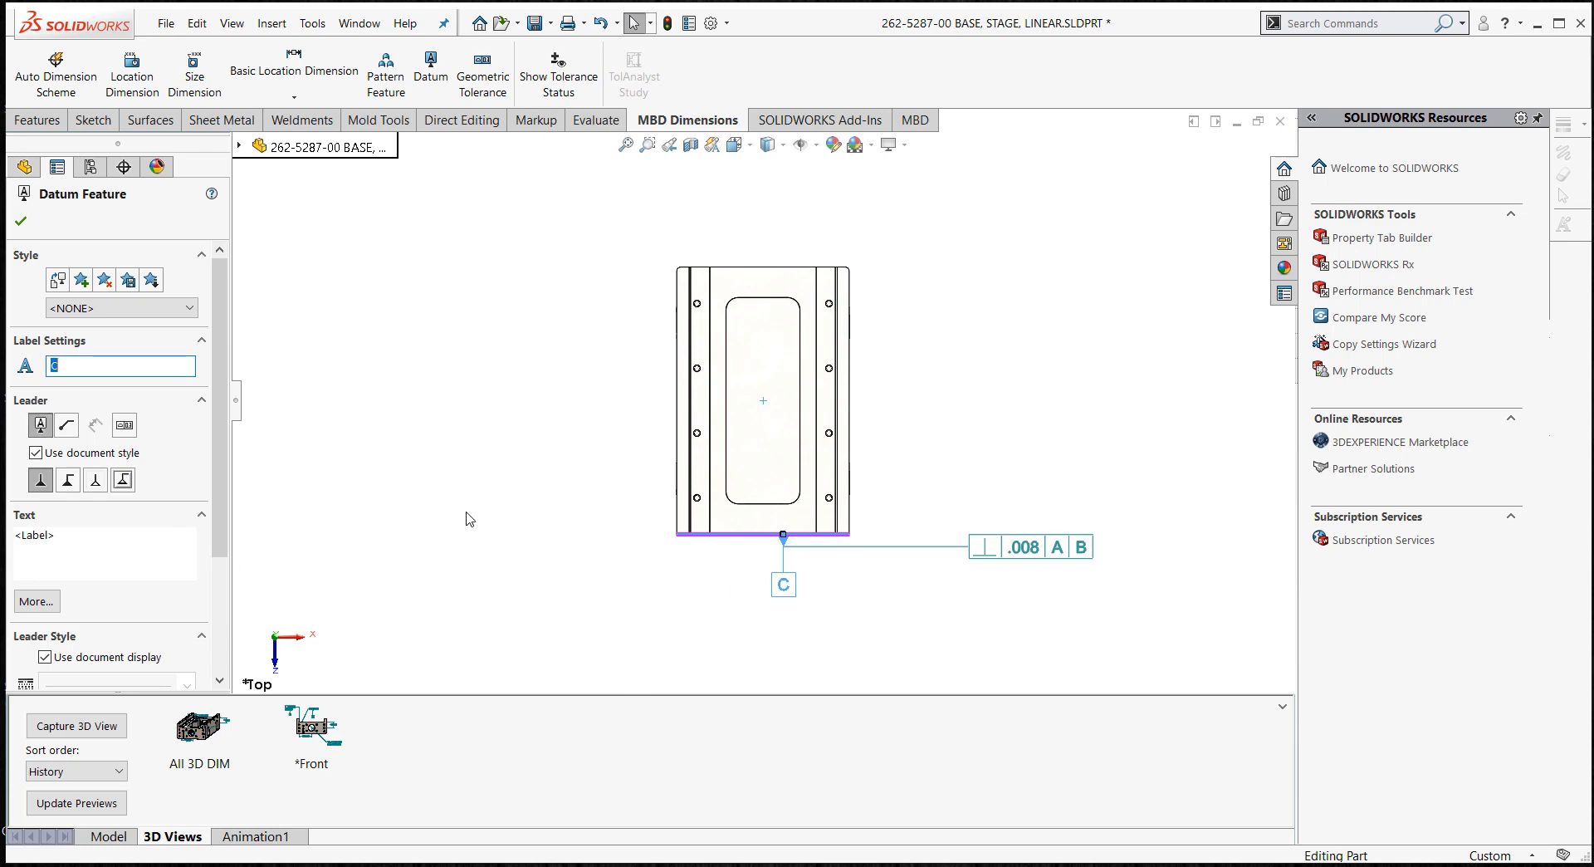
pyautogui.click(21, 220)
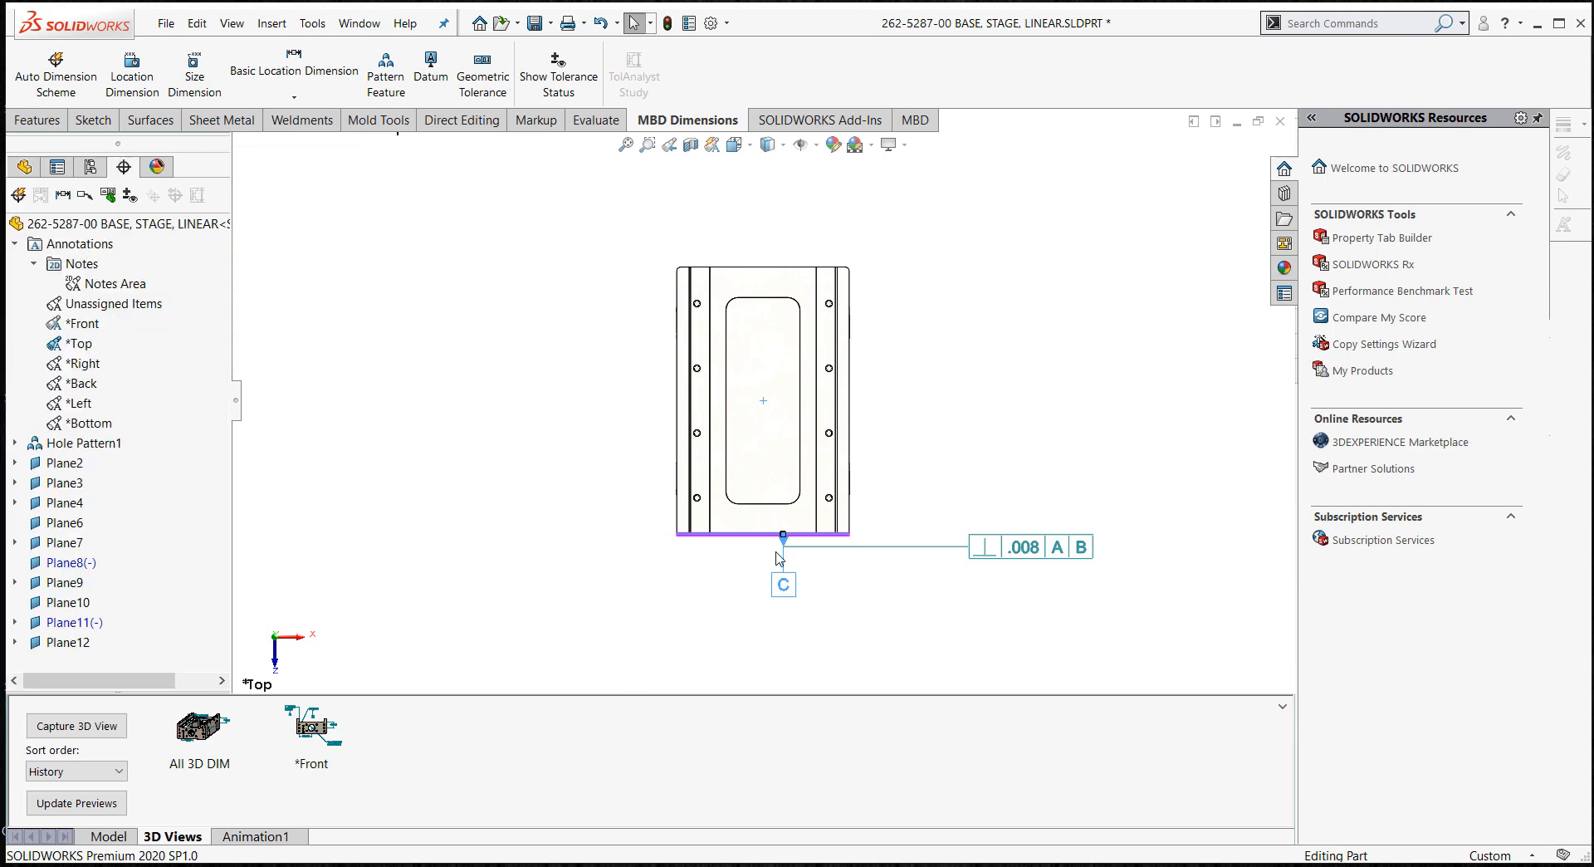
# - Realign the .008 perpendicularity frame with the part's lower edge so that its leader runs straight
pyautogui.click(780, 581)
pyautogui.moveTo(1009, 549); pyautogui.dragTo(1010, 537)
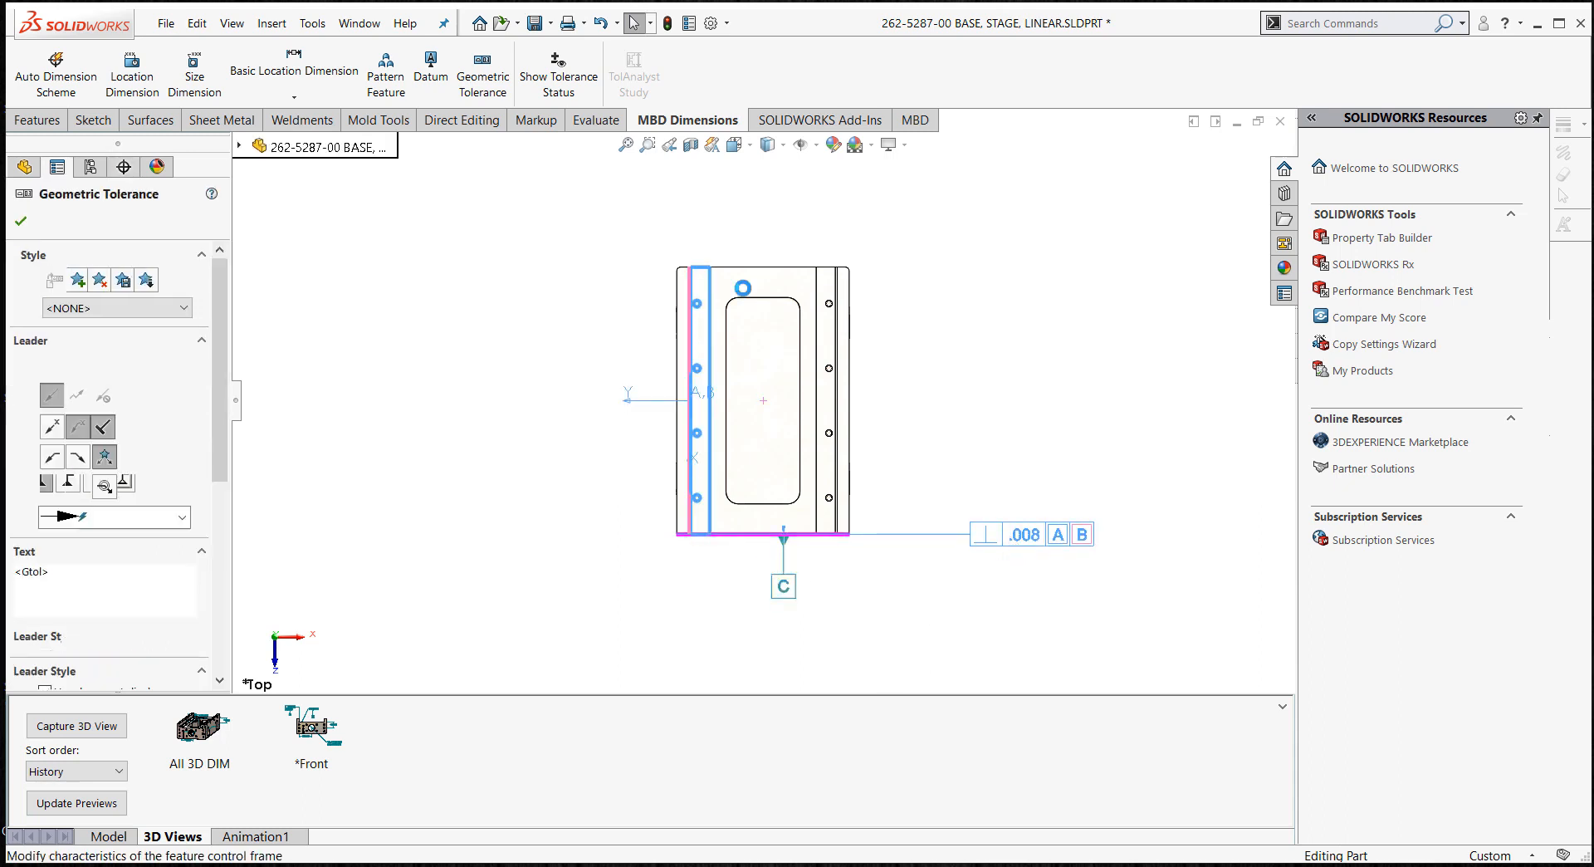
pyautogui.click(883, 365)
# - Capture a 3D view named *Top that includes only the *Top annotation view, leaving out *Front
pyautogui.scroll(-3, 883, 370)
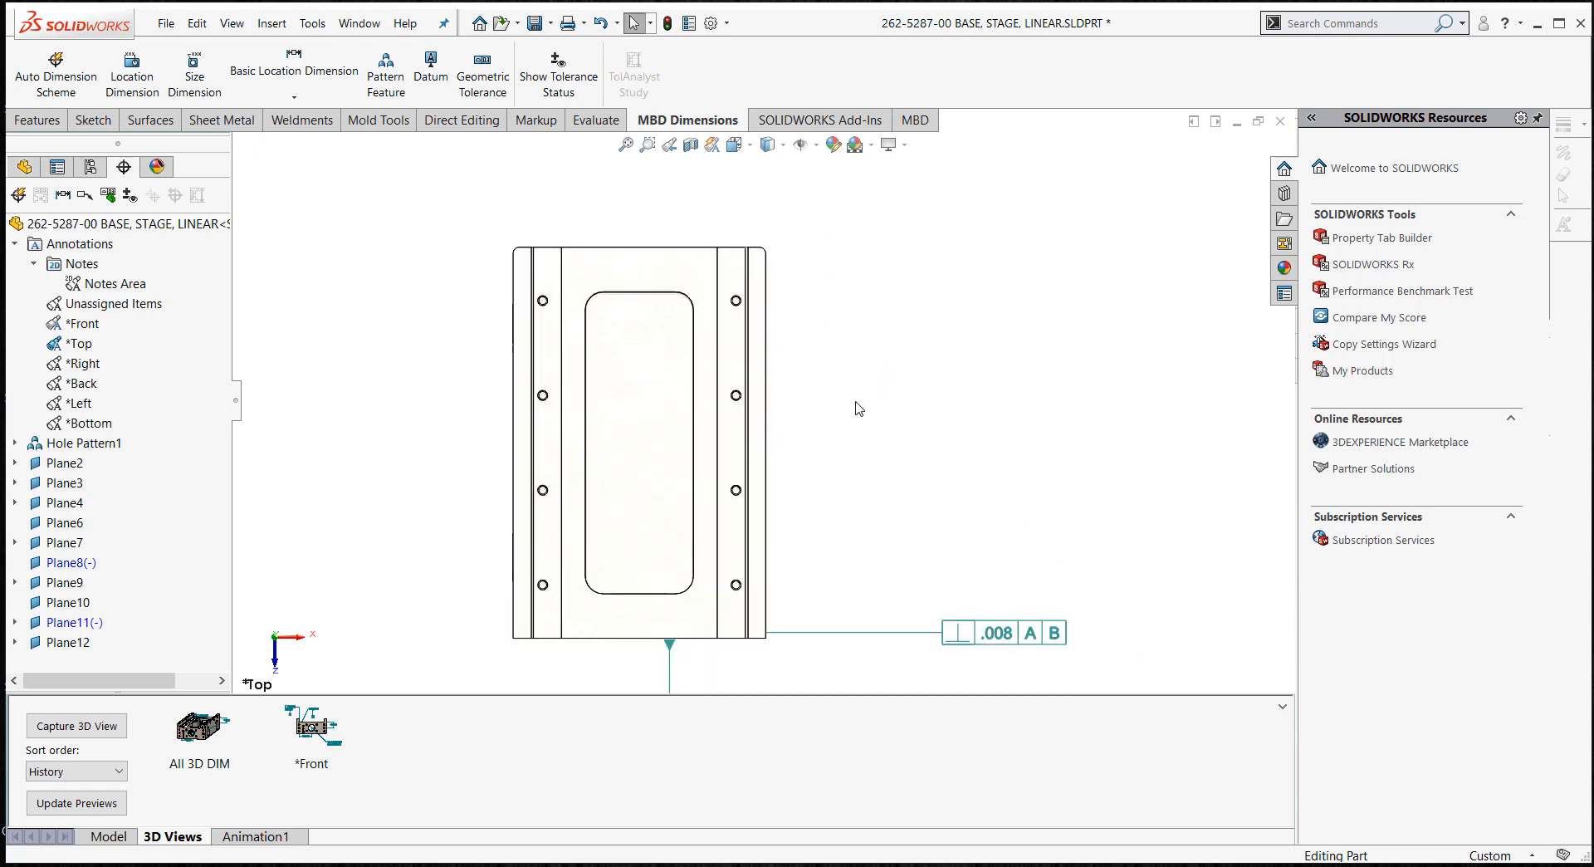
pyautogui.scroll(-2, 849, 403)
pyautogui.scroll(4, 905, 444)
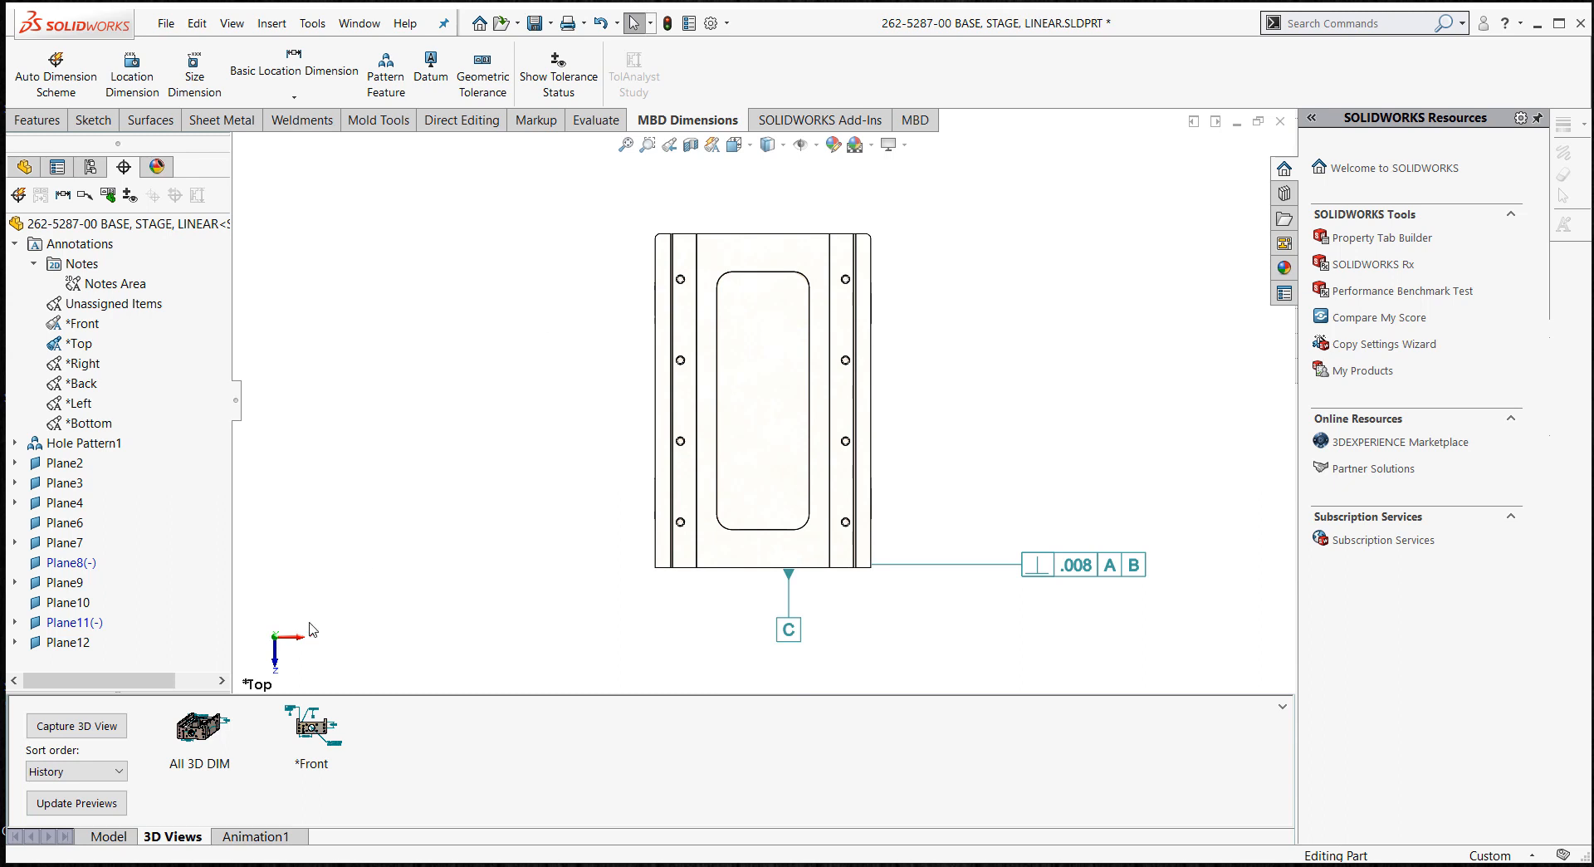
pyautogui.click(108, 726)
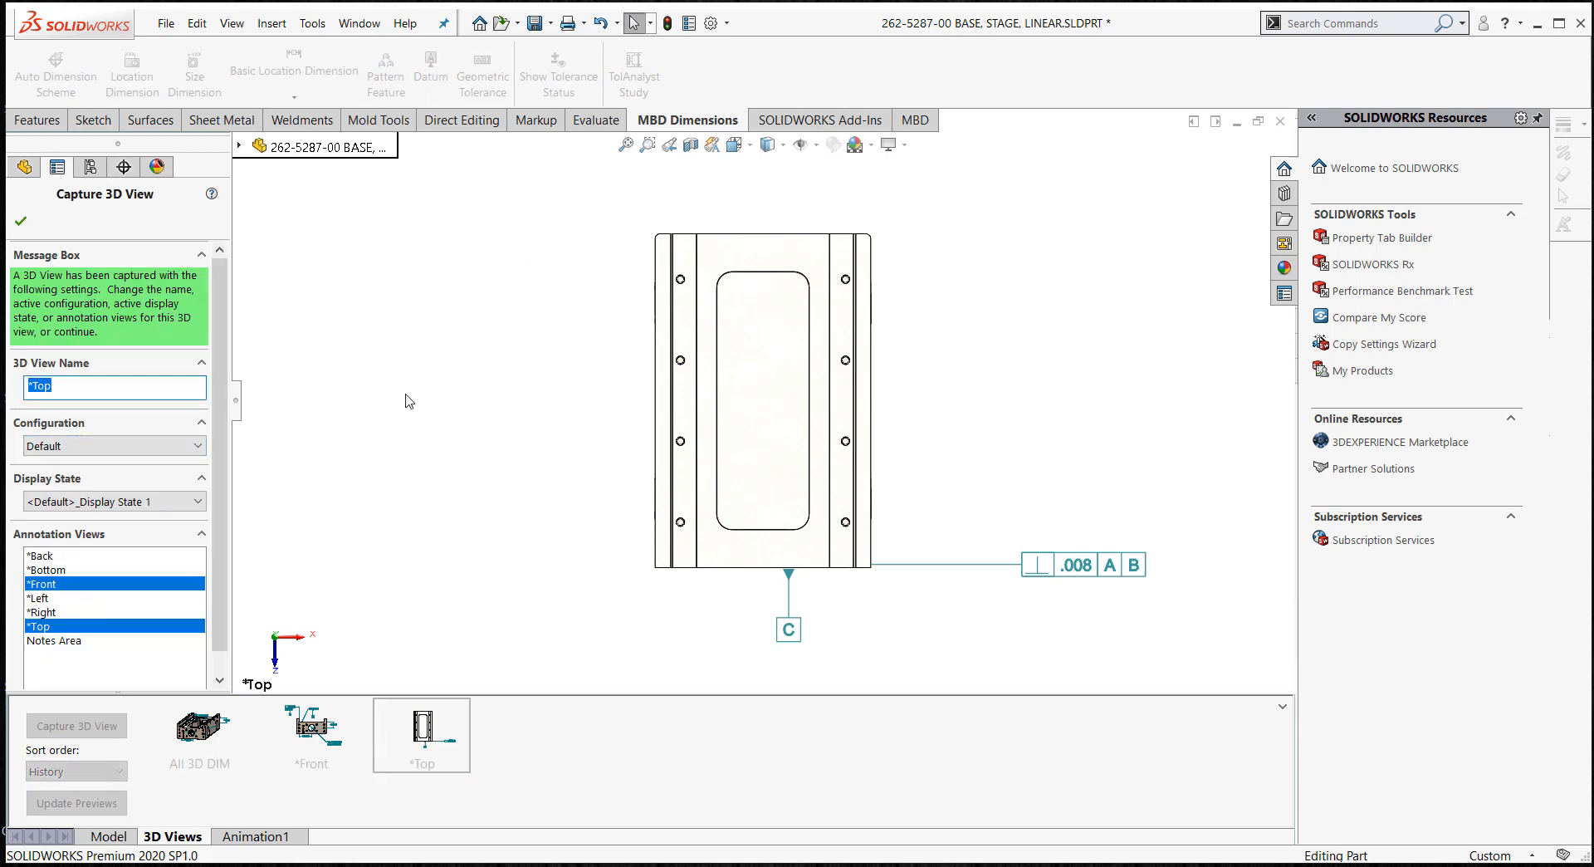
pyautogui.click(65, 585)
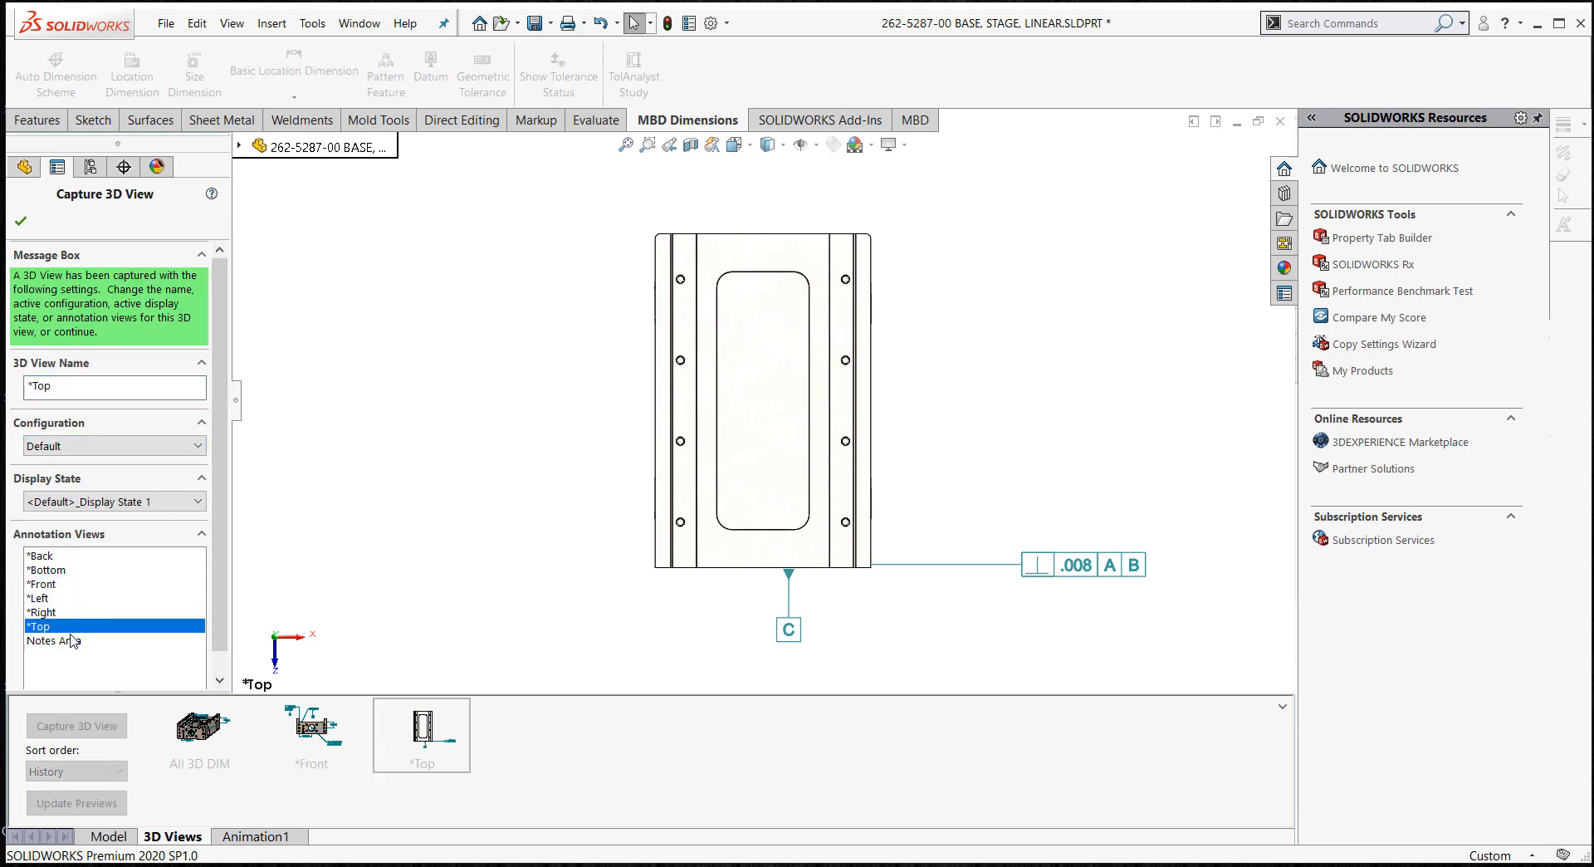
pyautogui.click(20, 221)
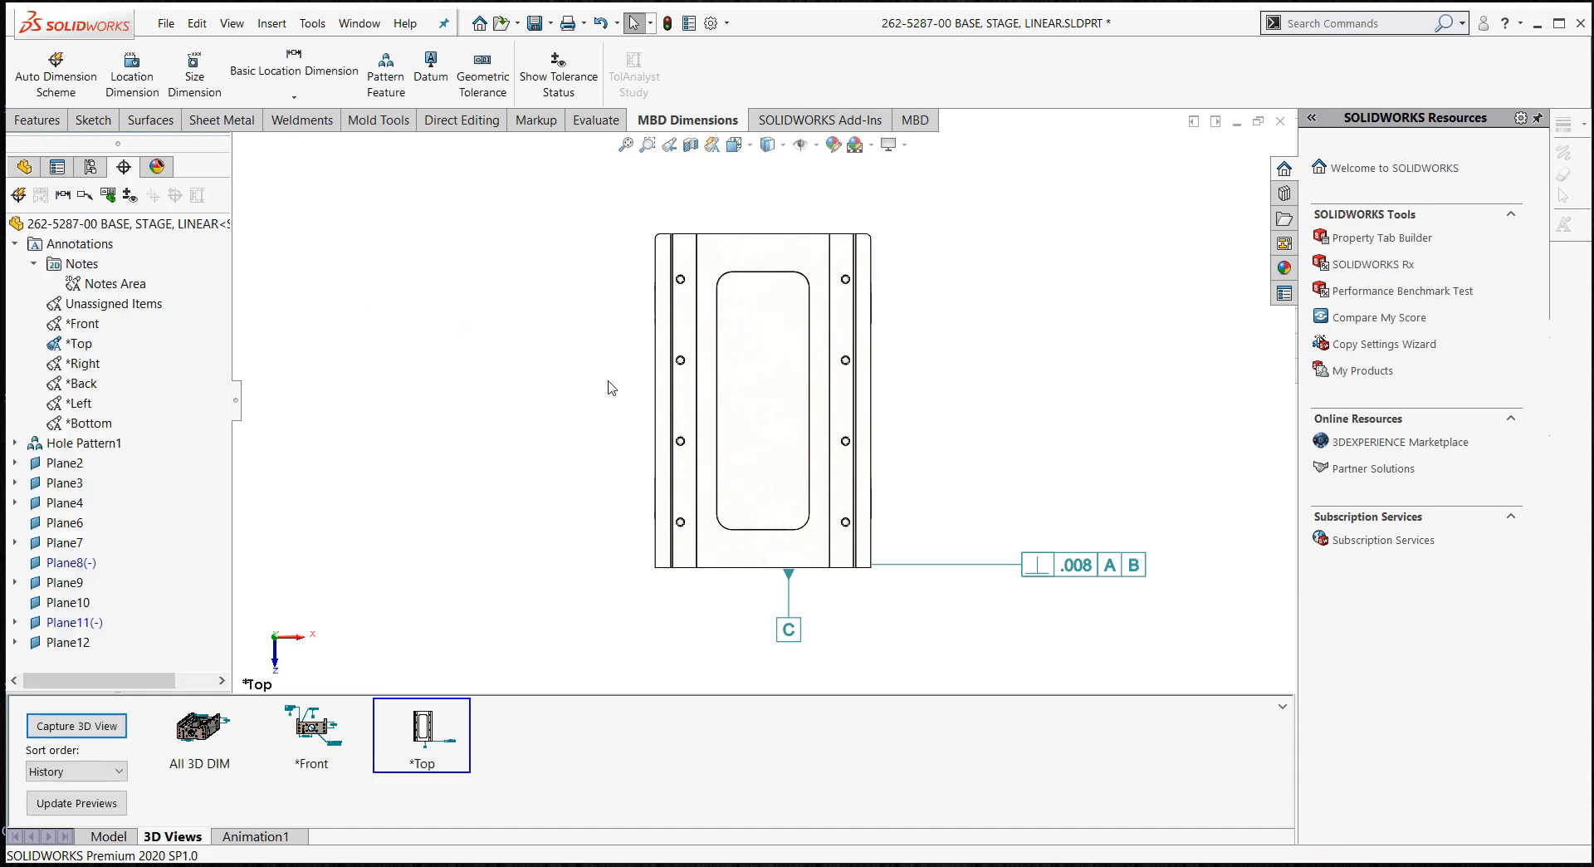
# - Add a location dimension for the overall length between the part's two end faces and place it beside the long side
pyautogui.moveTo(617, 401); pyautogui.dragTo(631, 284, button='middle')
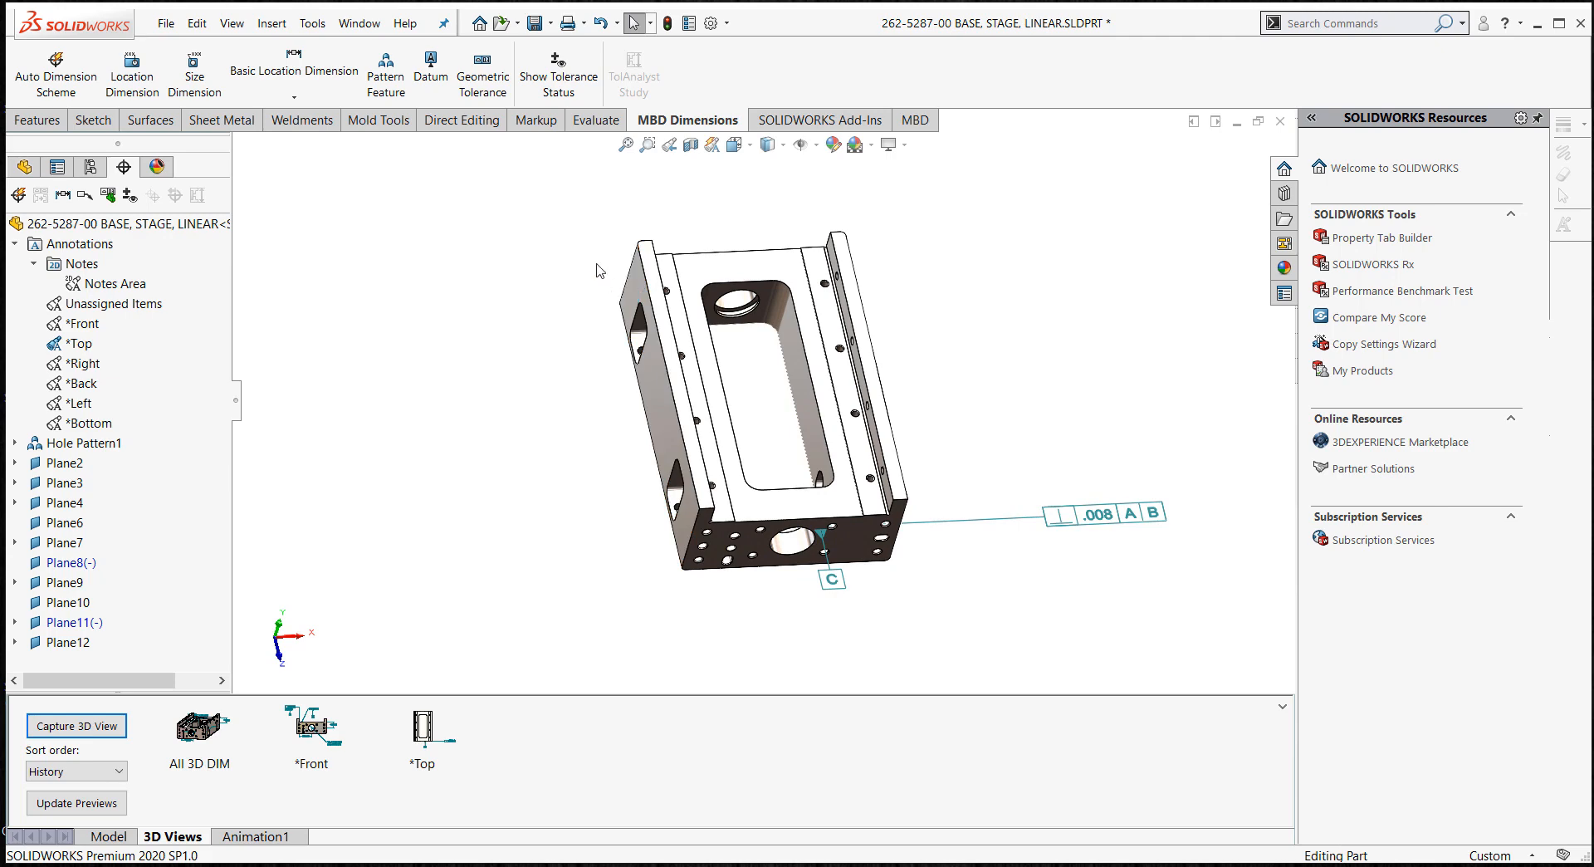
pyautogui.click(132, 77)
pyautogui.click(752, 550)
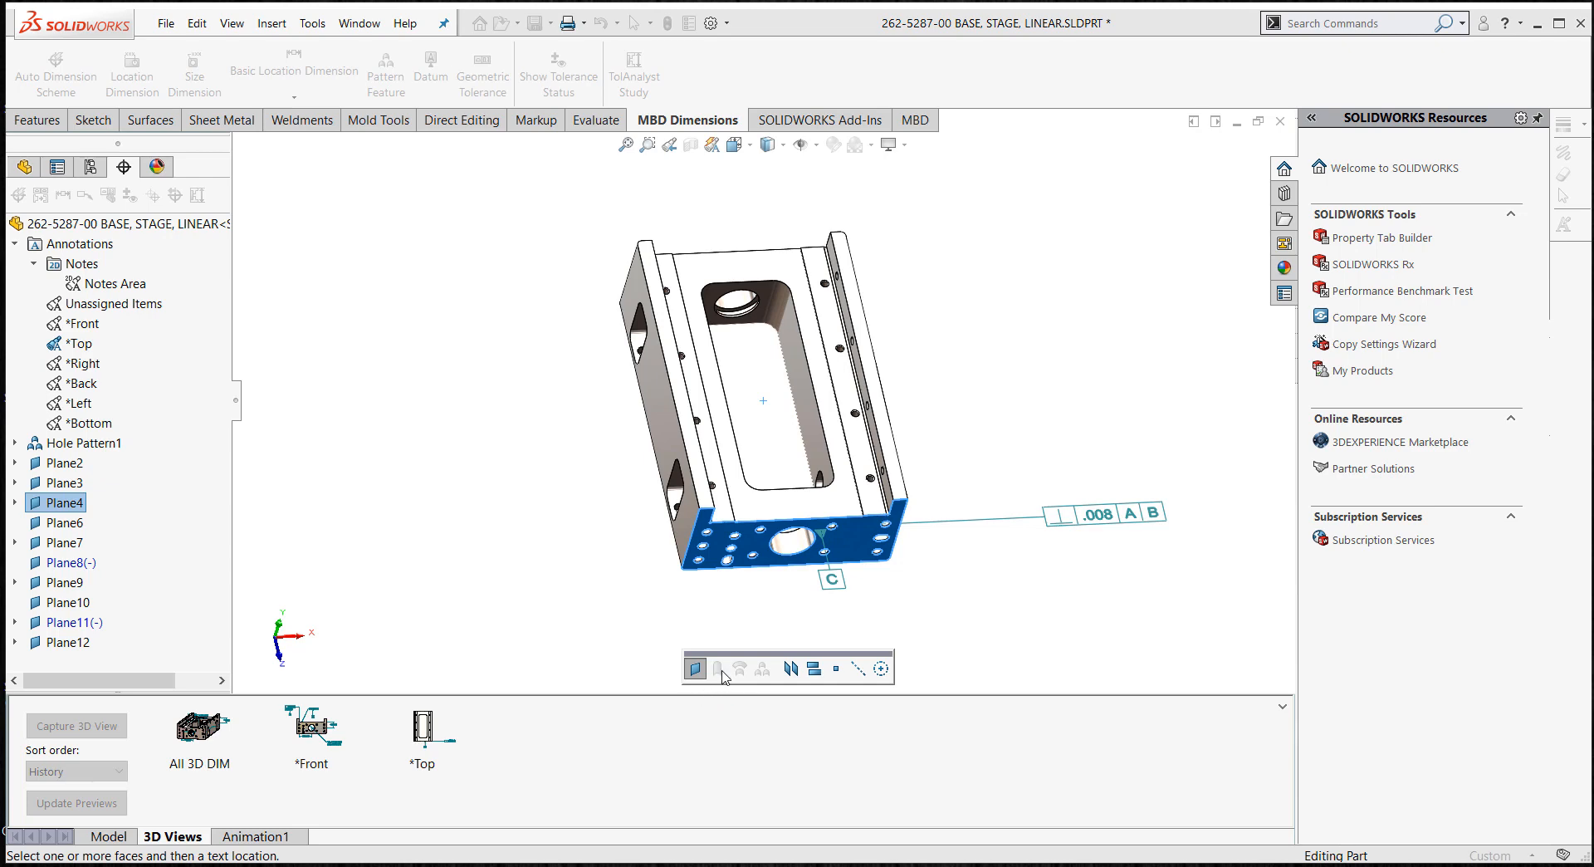
pyautogui.rightClick(584, 488)
pyautogui.moveTo(570, 427); pyautogui.dragTo(545, 603, button='middle')
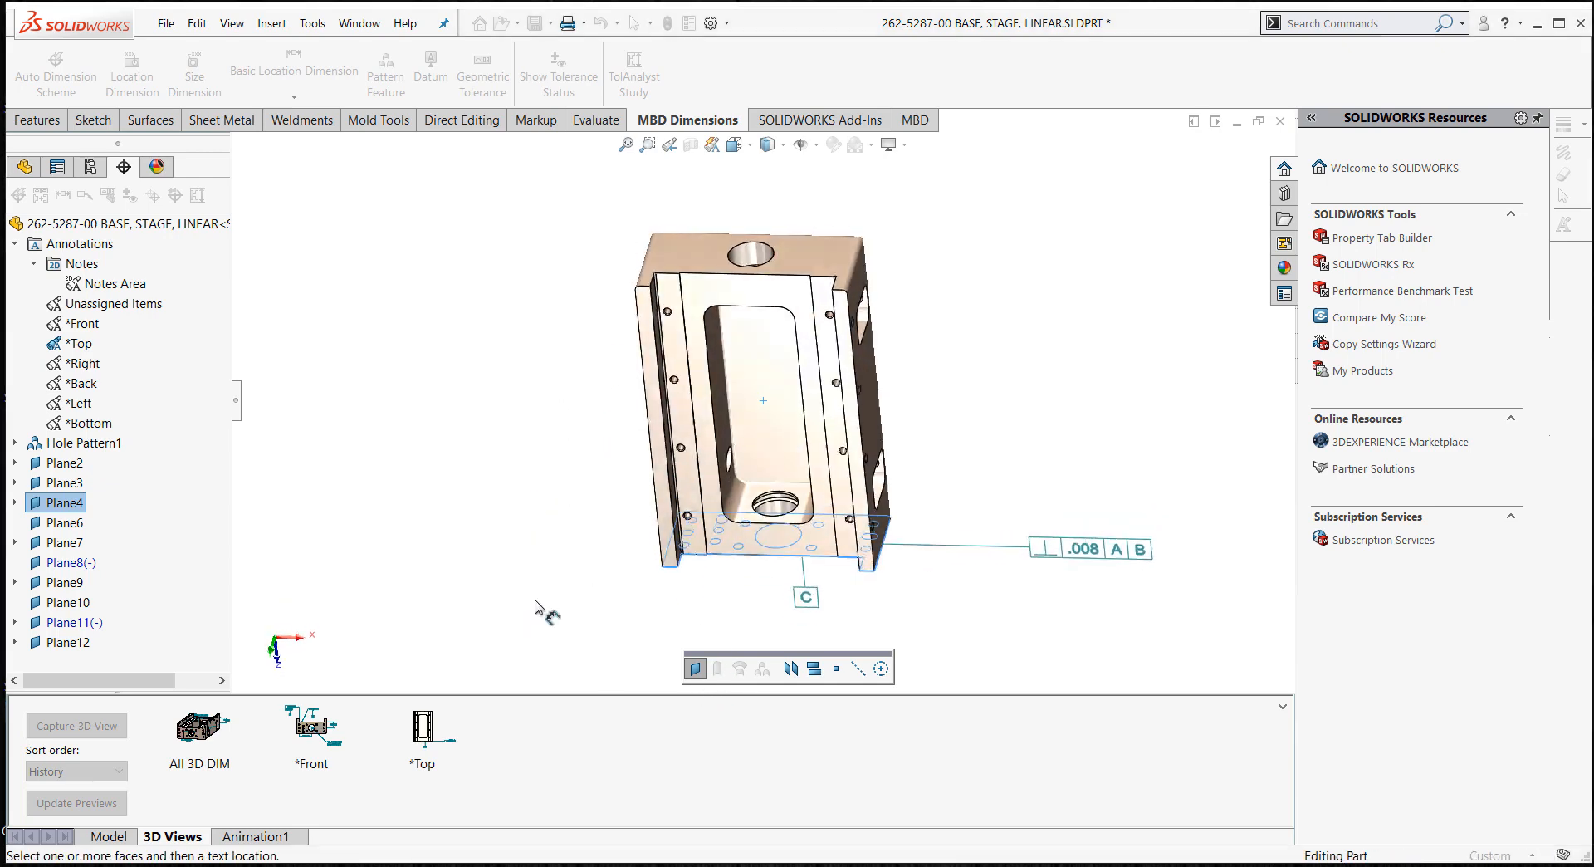
pyautogui.click(702, 248)
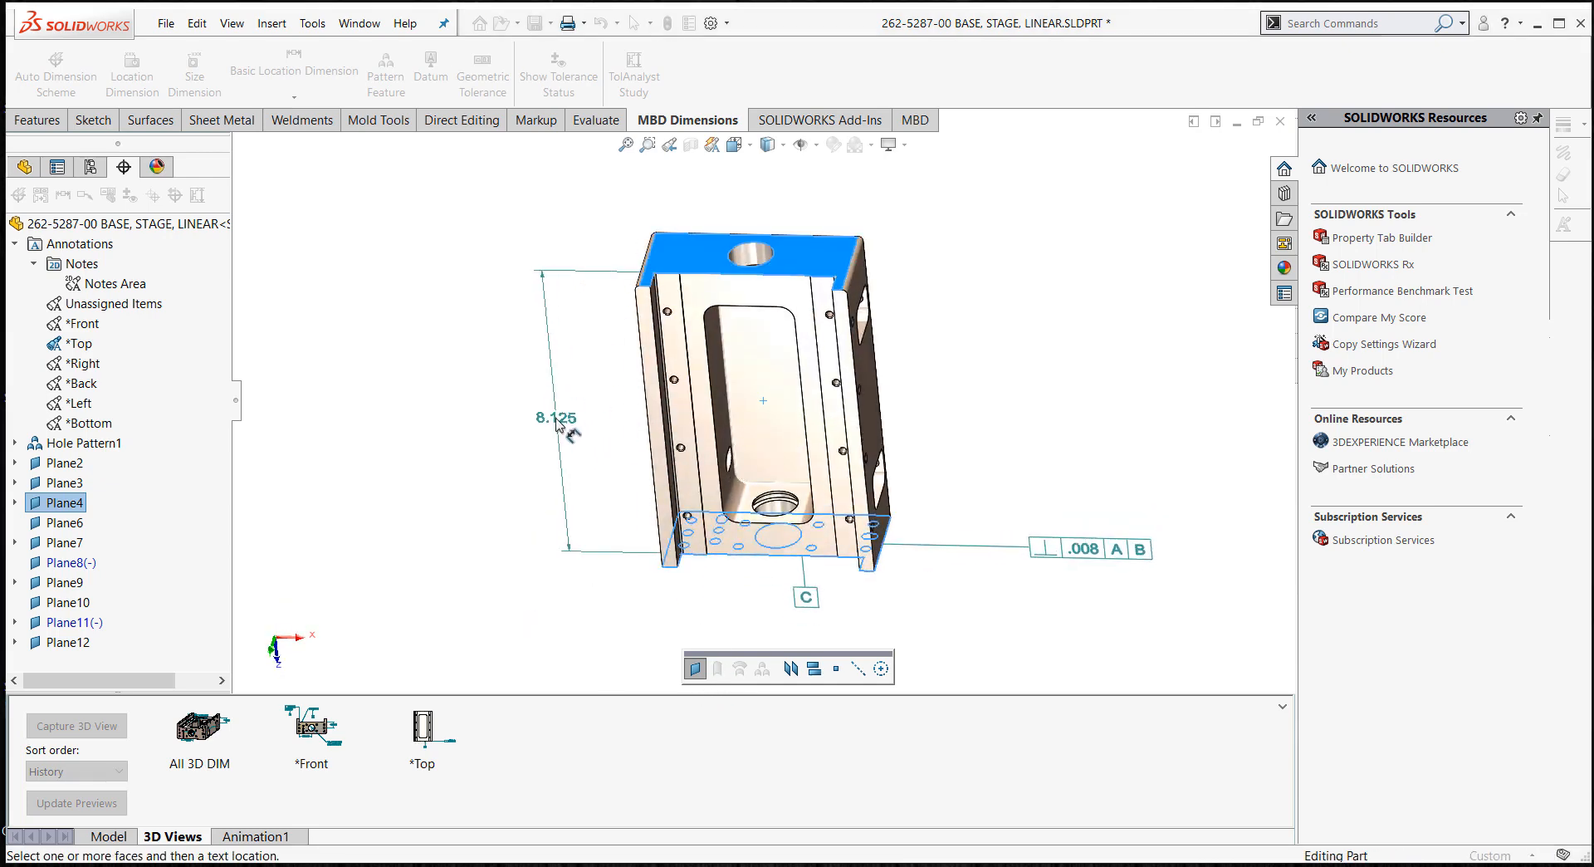
pyautogui.click(570, 421)
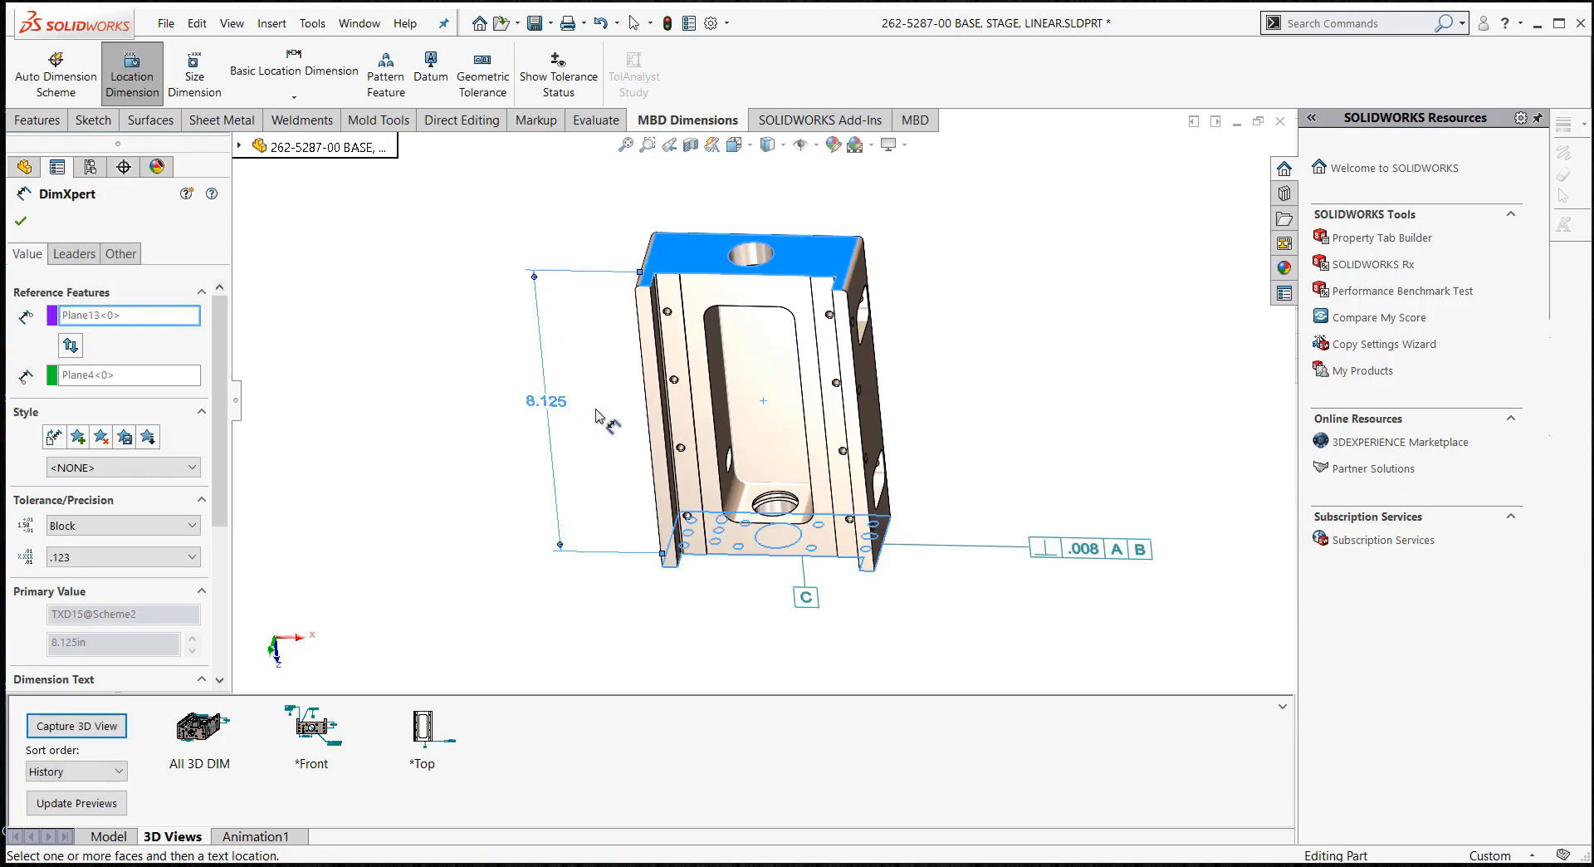
# - Add a basic location dimension for the overall width between the two outer side faces and place it above the part
pyautogui.click(294, 96)
pyautogui.click(330, 139)
pyautogui.moveTo(462, 313); pyautogui.dragTo(498, 309, button='middle')
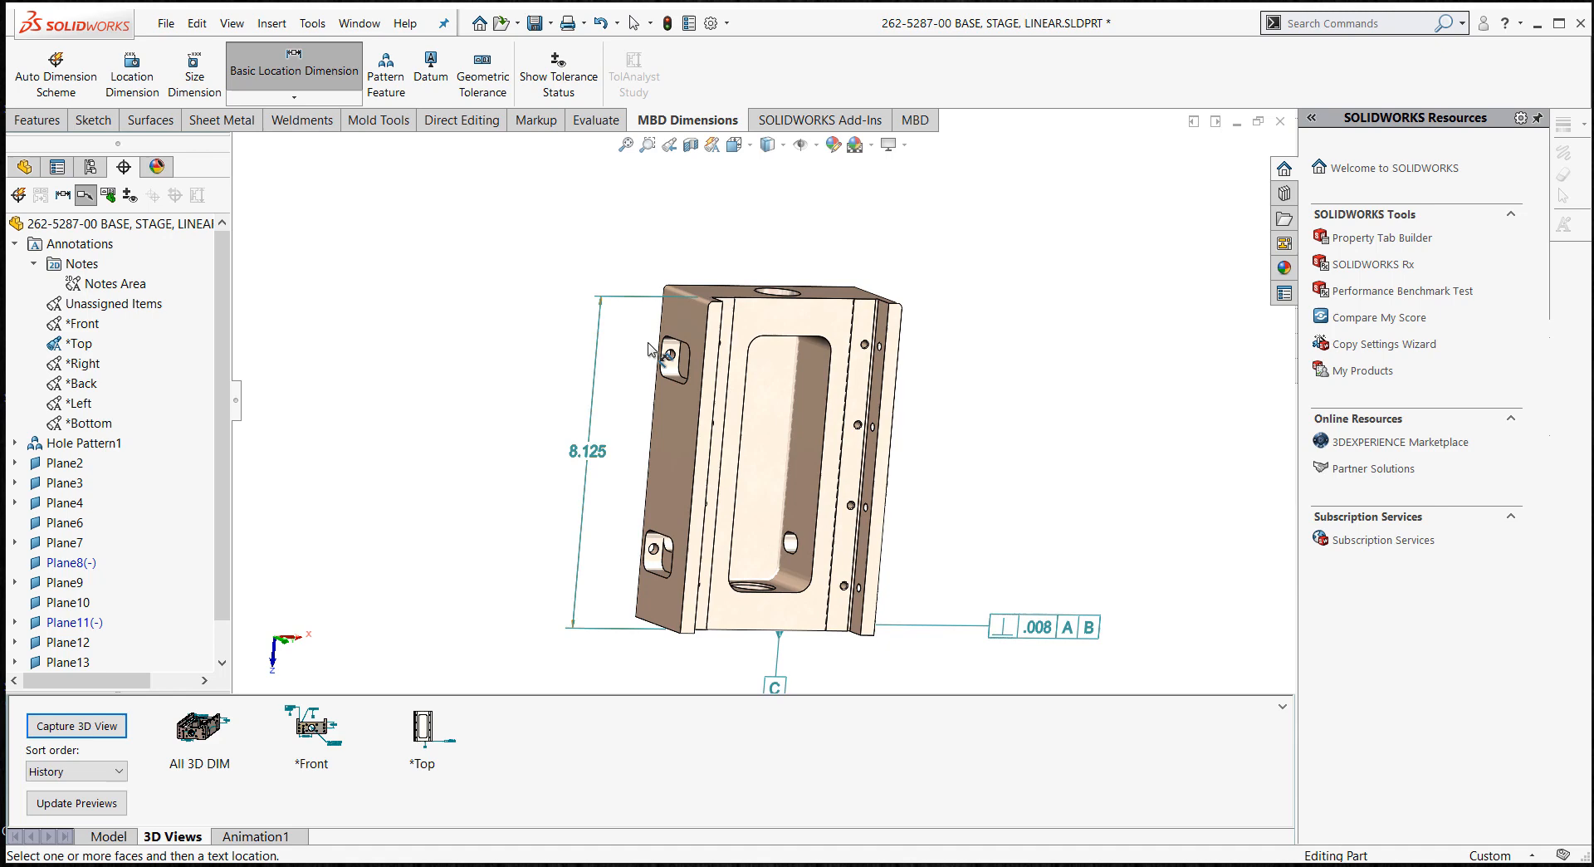
pyautogui.click(689, 316)
pyautogui.moveTo(999, 348); pyautogui.dragTo(925, 349, button='middle')
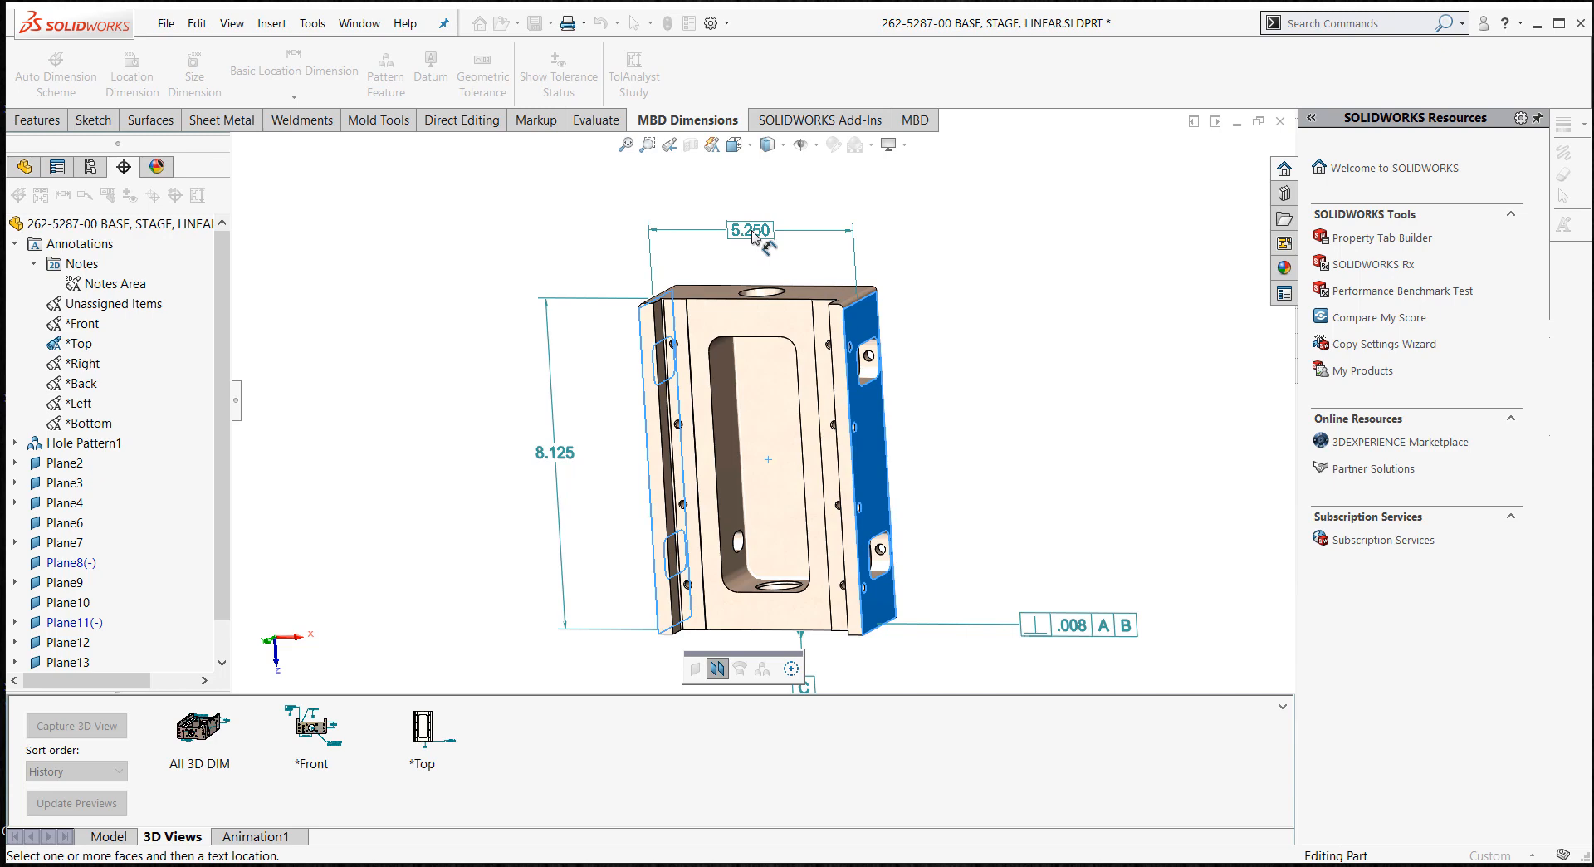
pyautogui.click(753, 236)
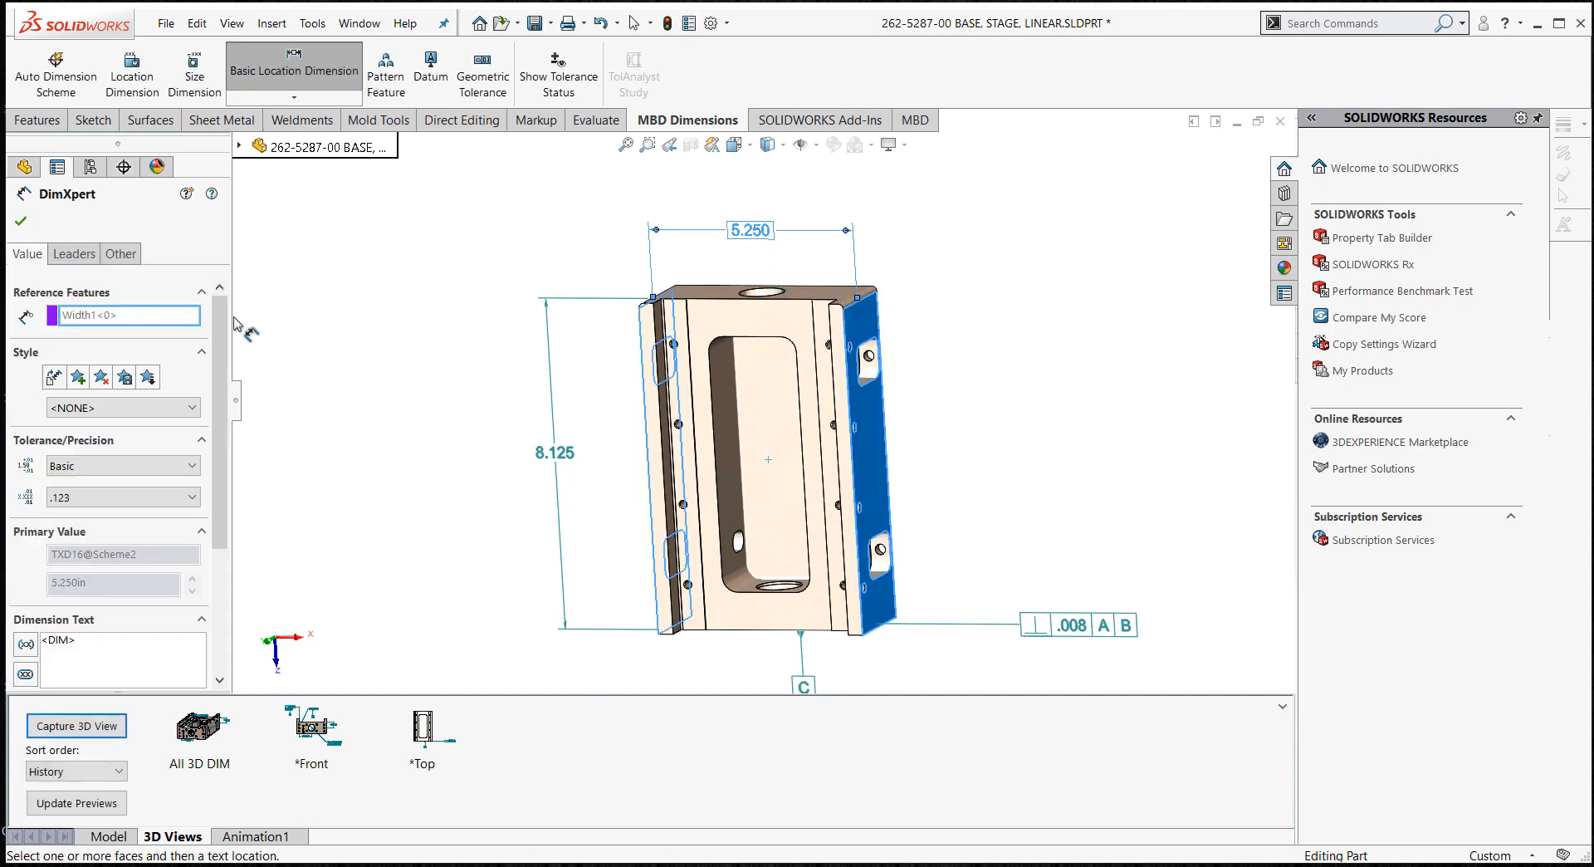
pyautogui.click(22, 222)
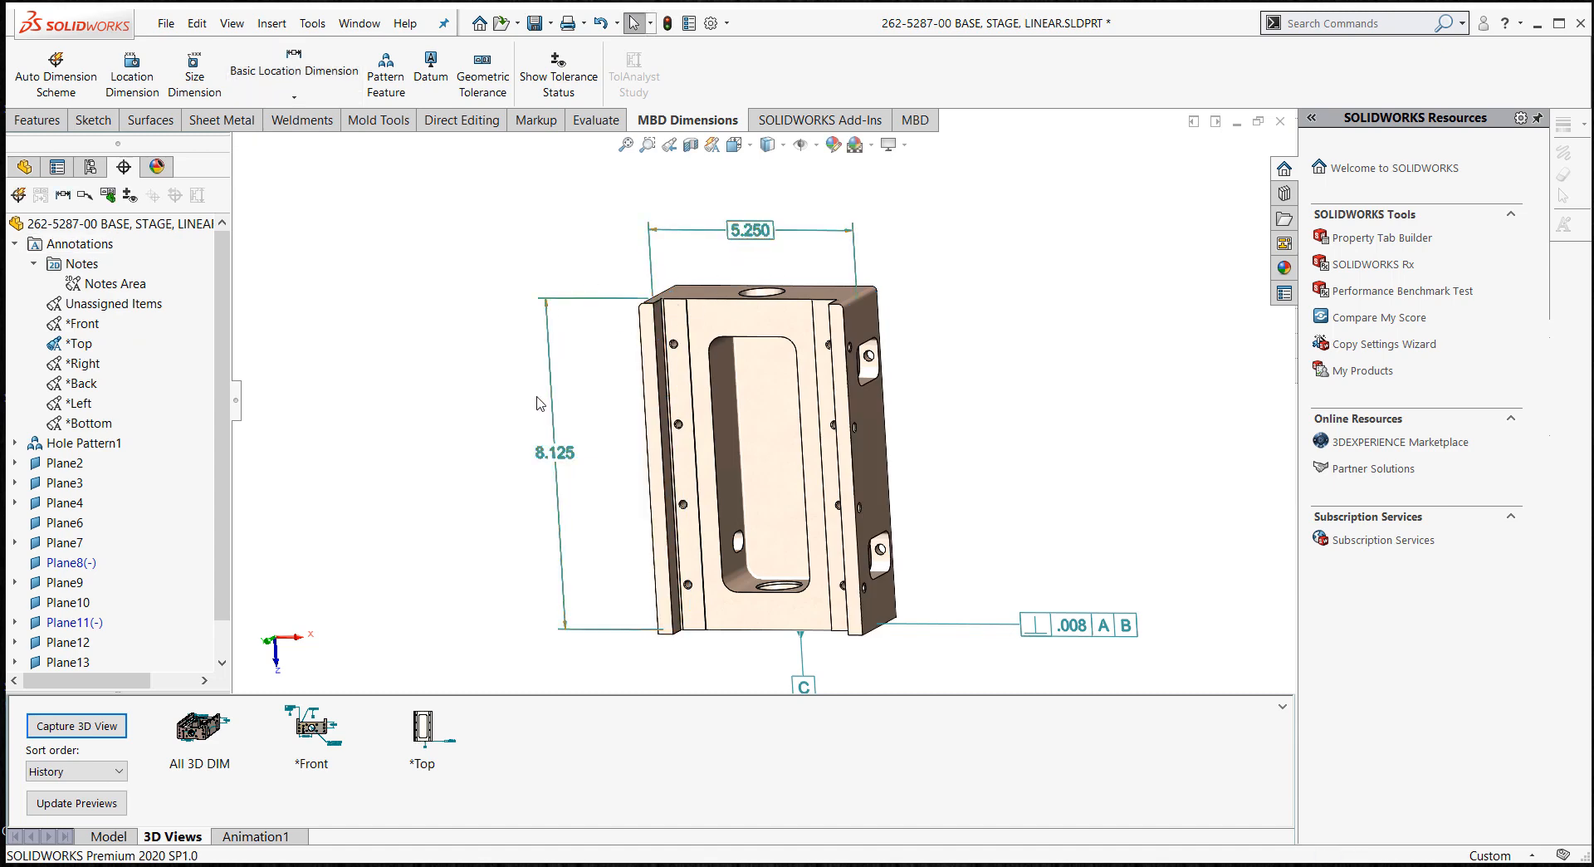
# - Restore the *Top 3D view and add a size dimension callout for the M5x0.8 tapped hole pattern beside the part
pyautogui.click(426, 731)
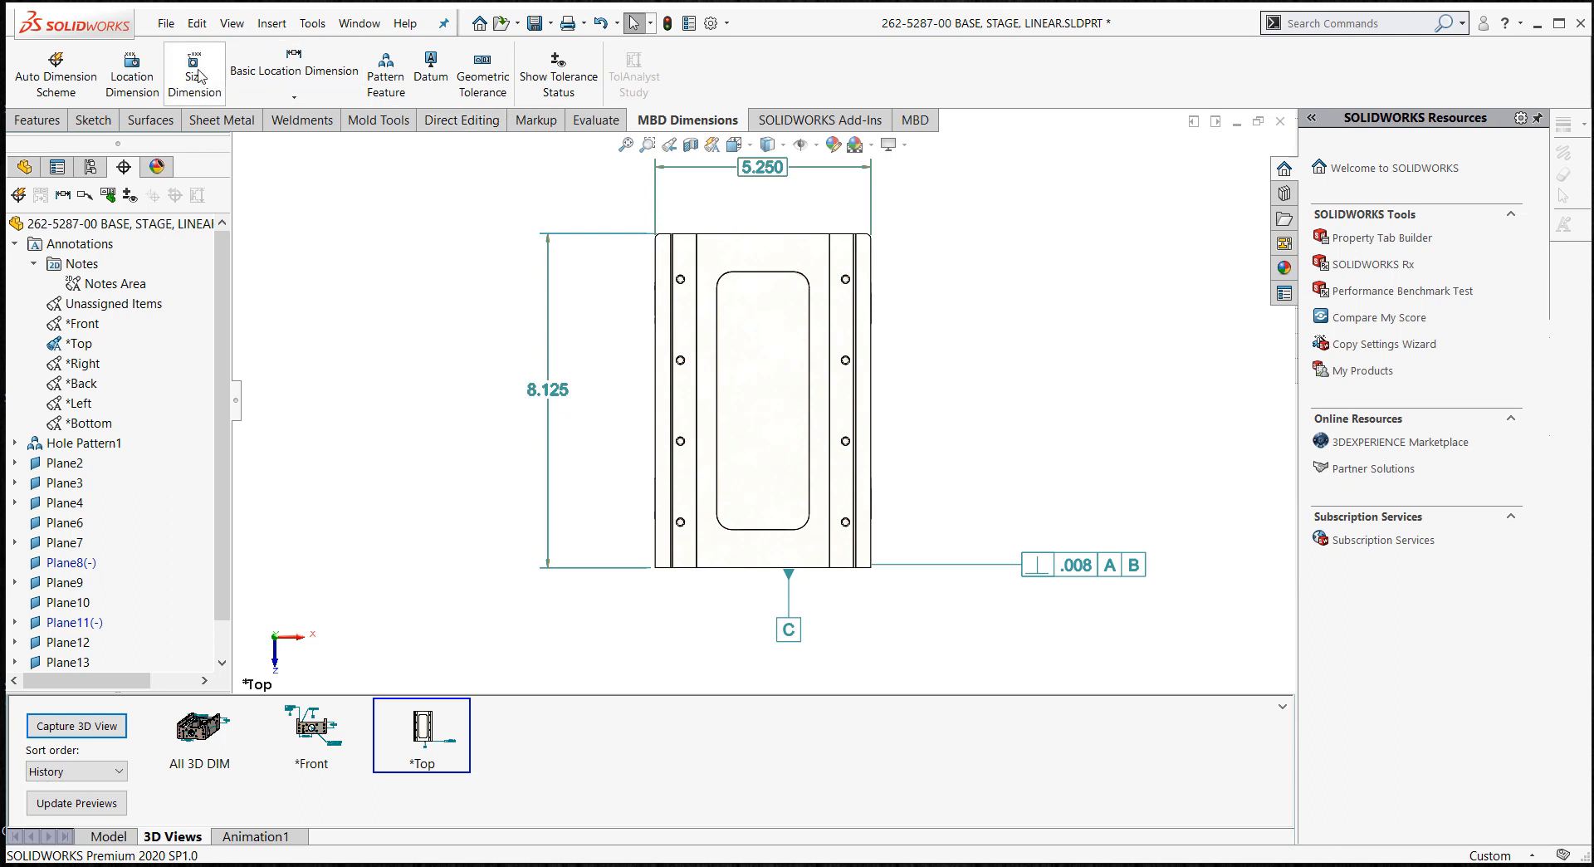
pyautogui.click(198, 77)
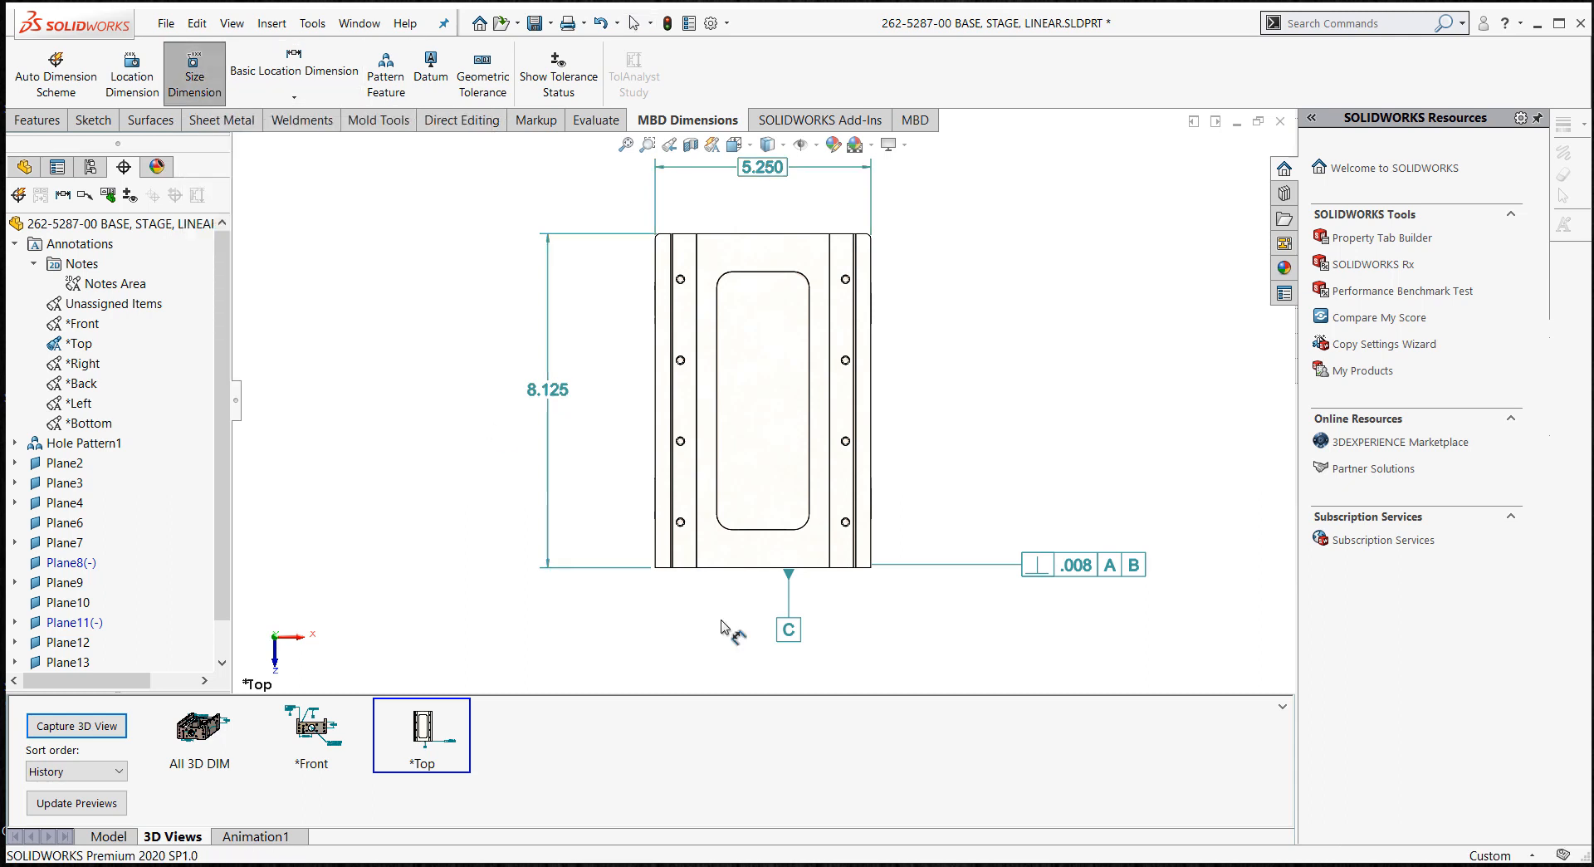
pyautogui.click(849, 529)
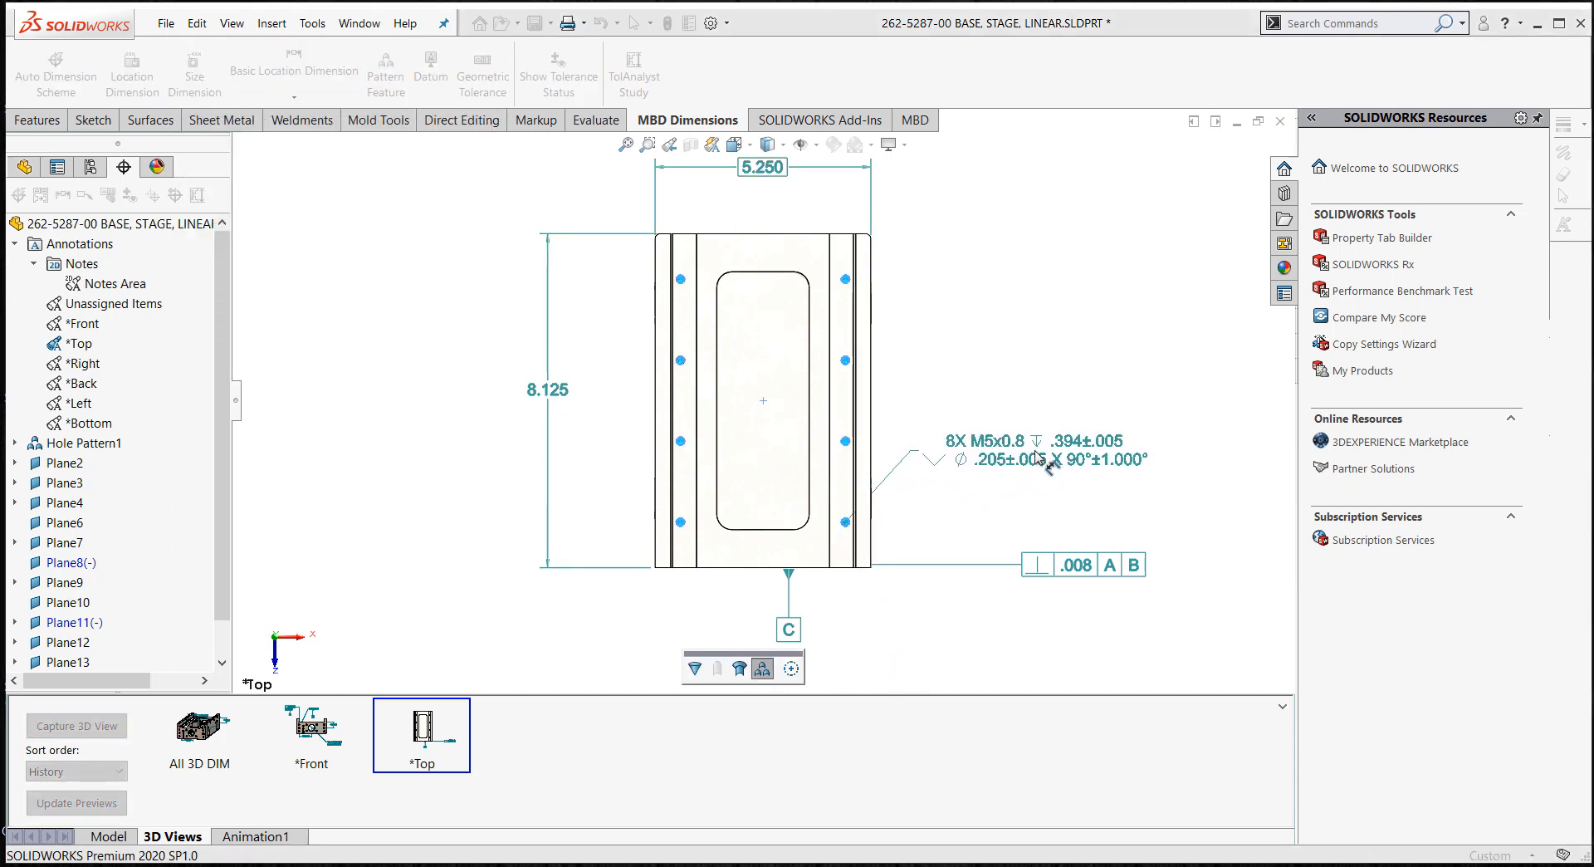
pyautogui.click(1038, 456)
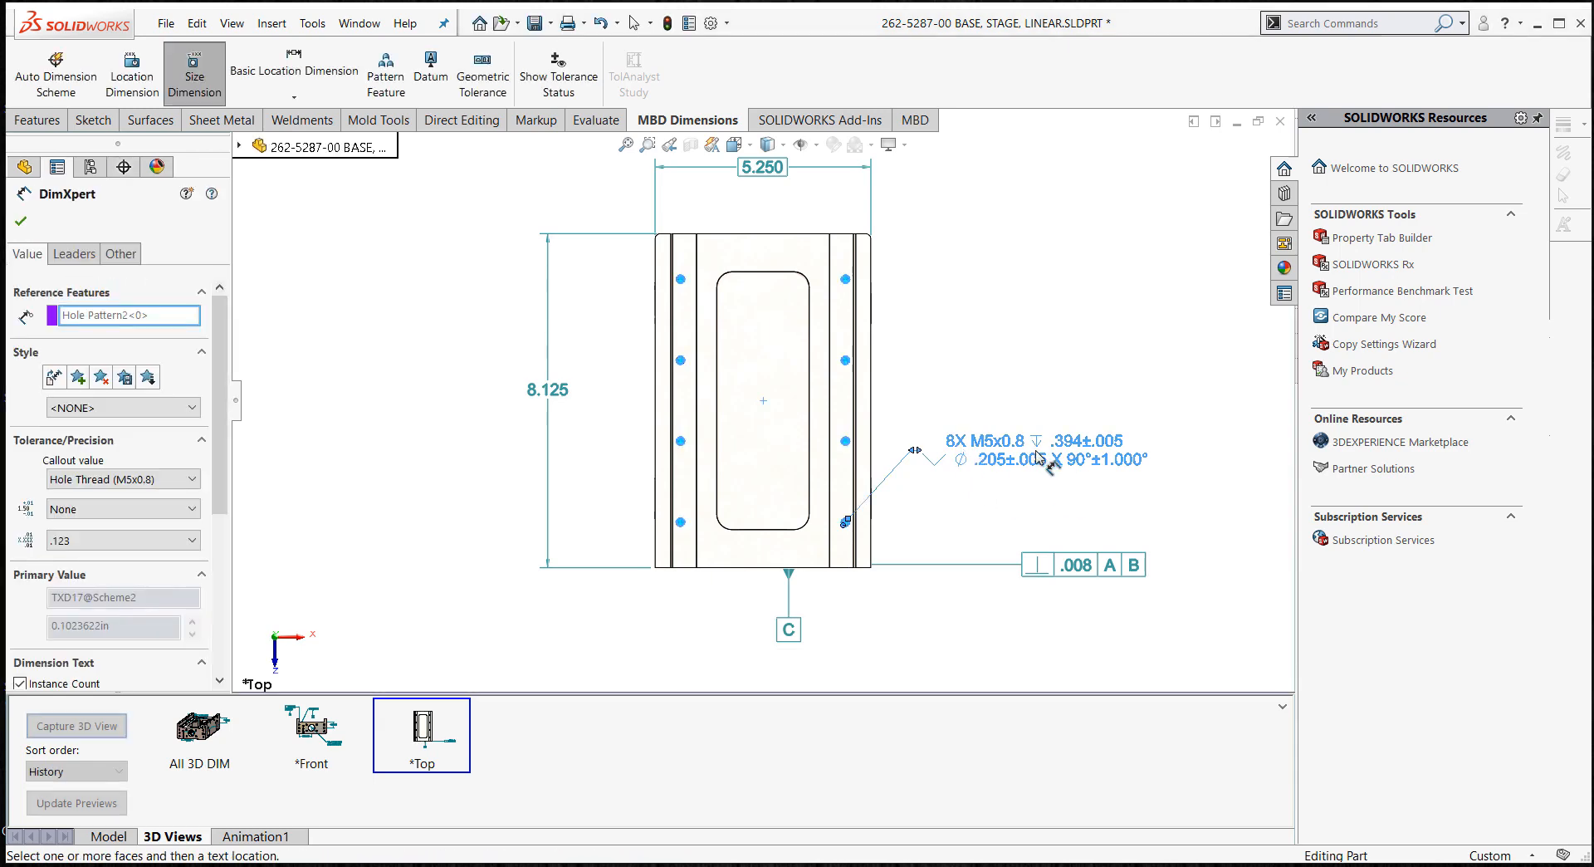
pyautogui.click(21, 221)
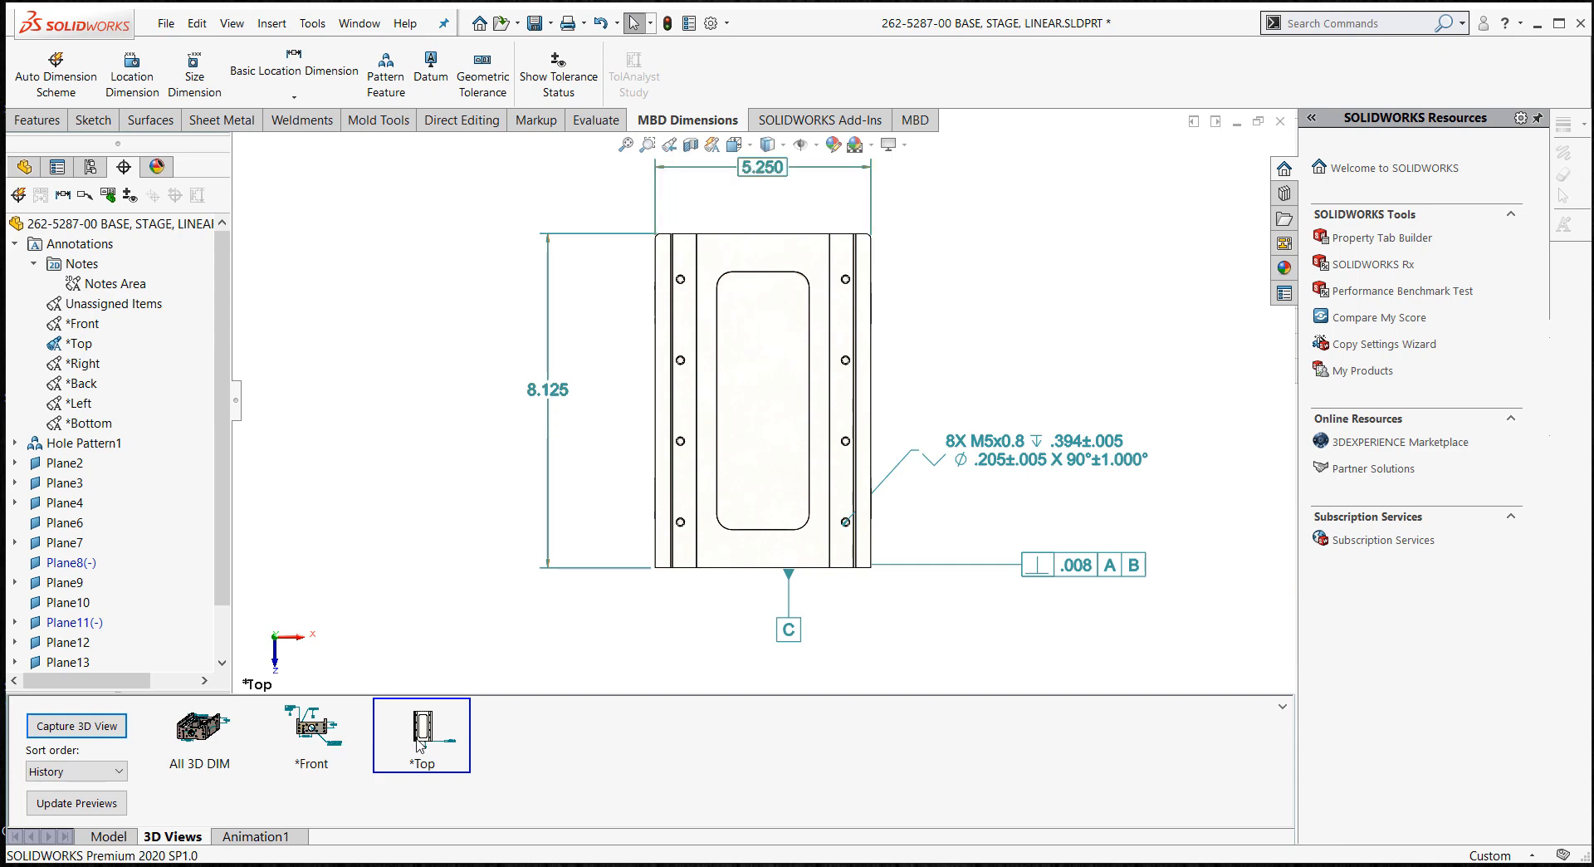
# - Review the annotations in the captured *Front 3D view and return to the *Top 3D view
pyautogui.doubleClick(306, 733)
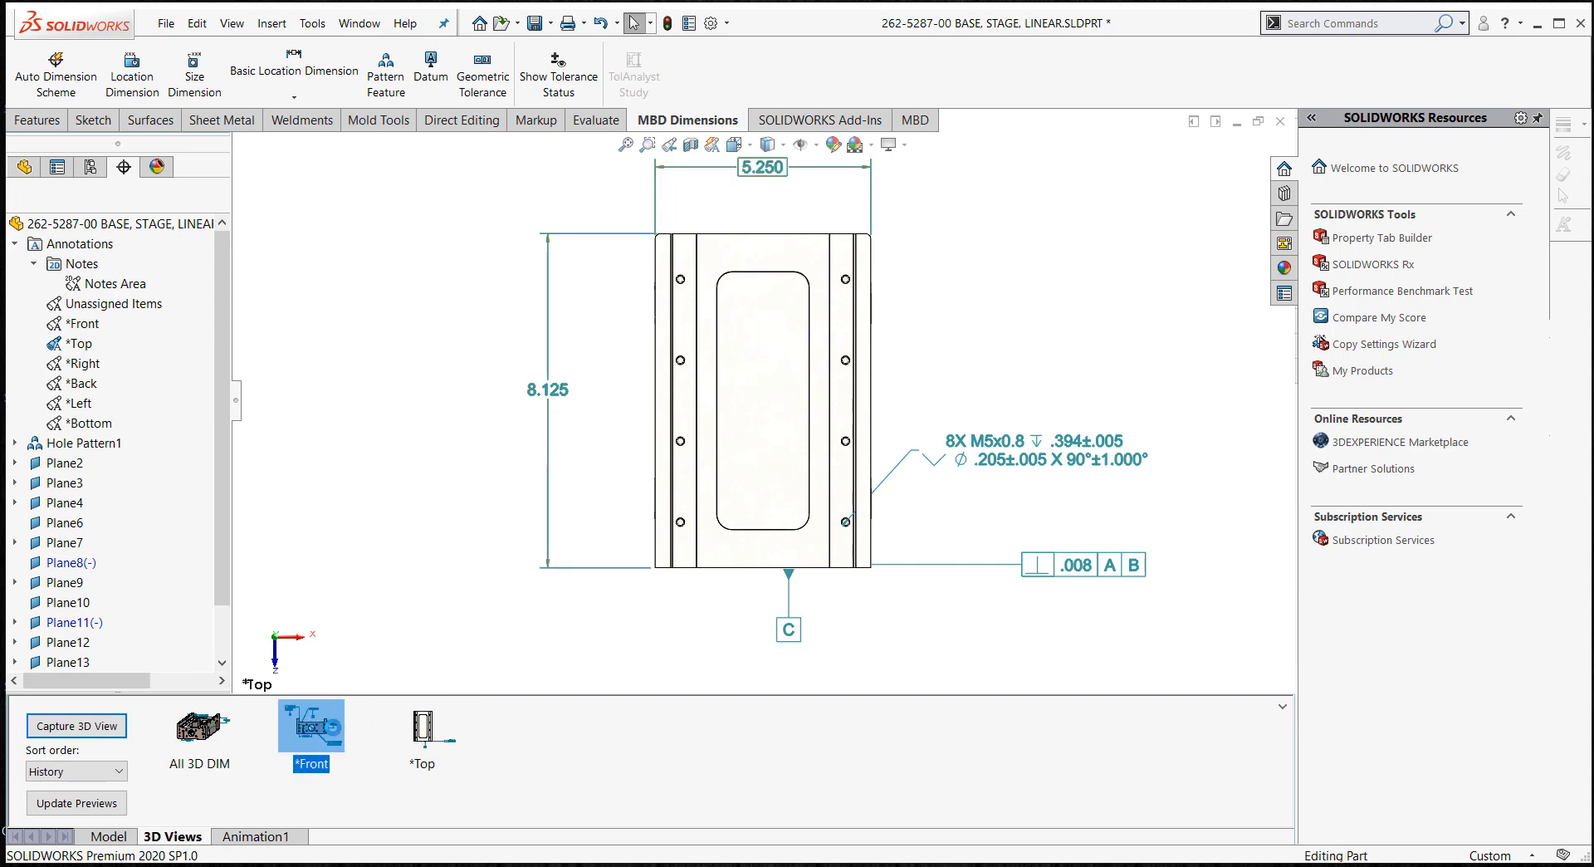
pyautogui.click(425, 731)
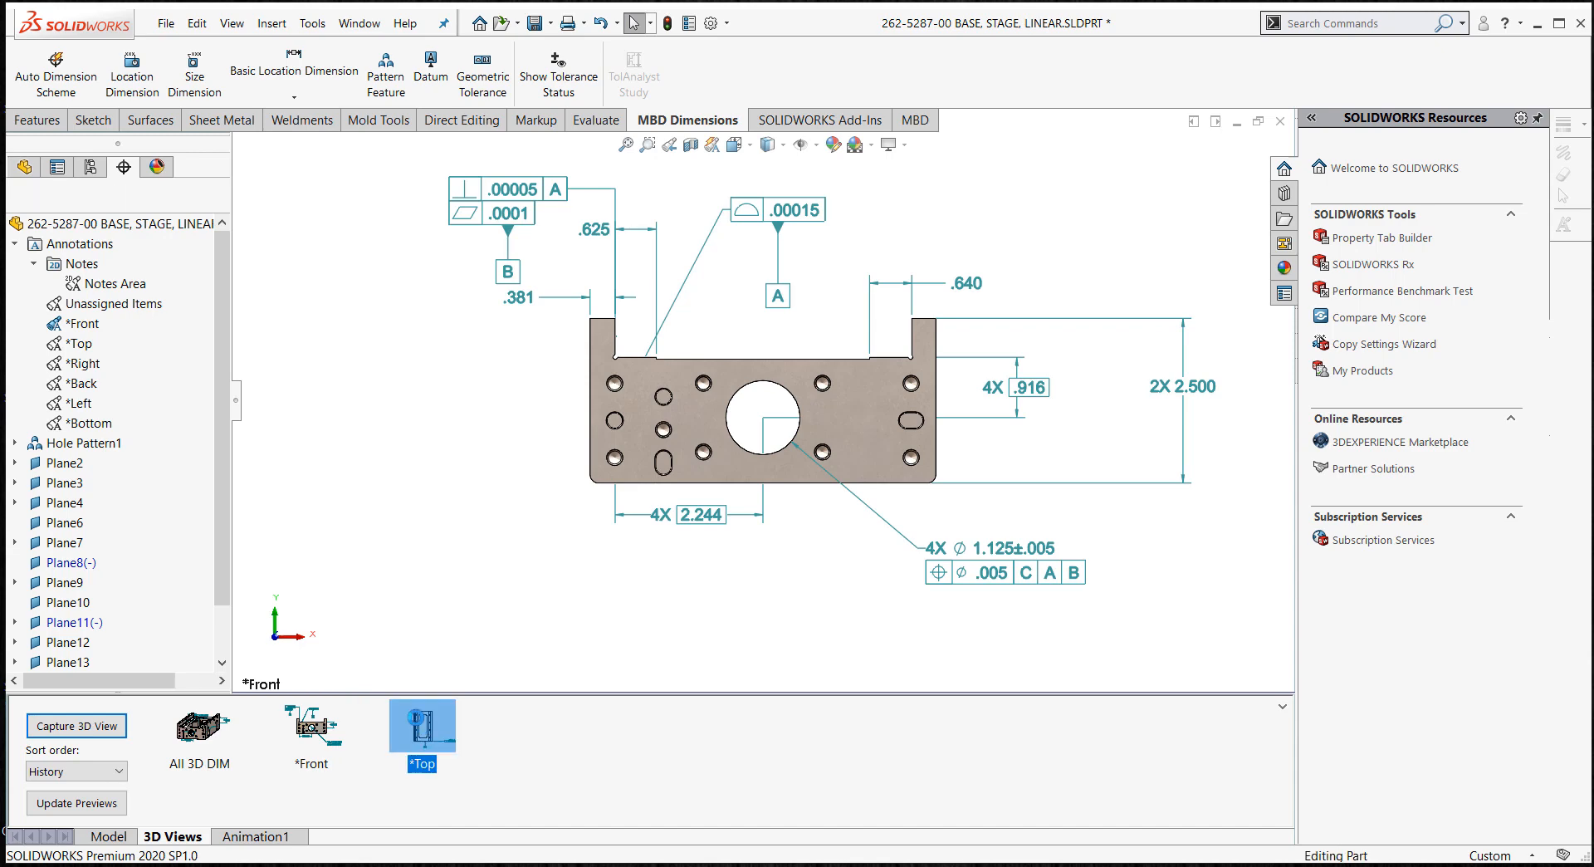
pyautogui.doubleClick(421, 721)
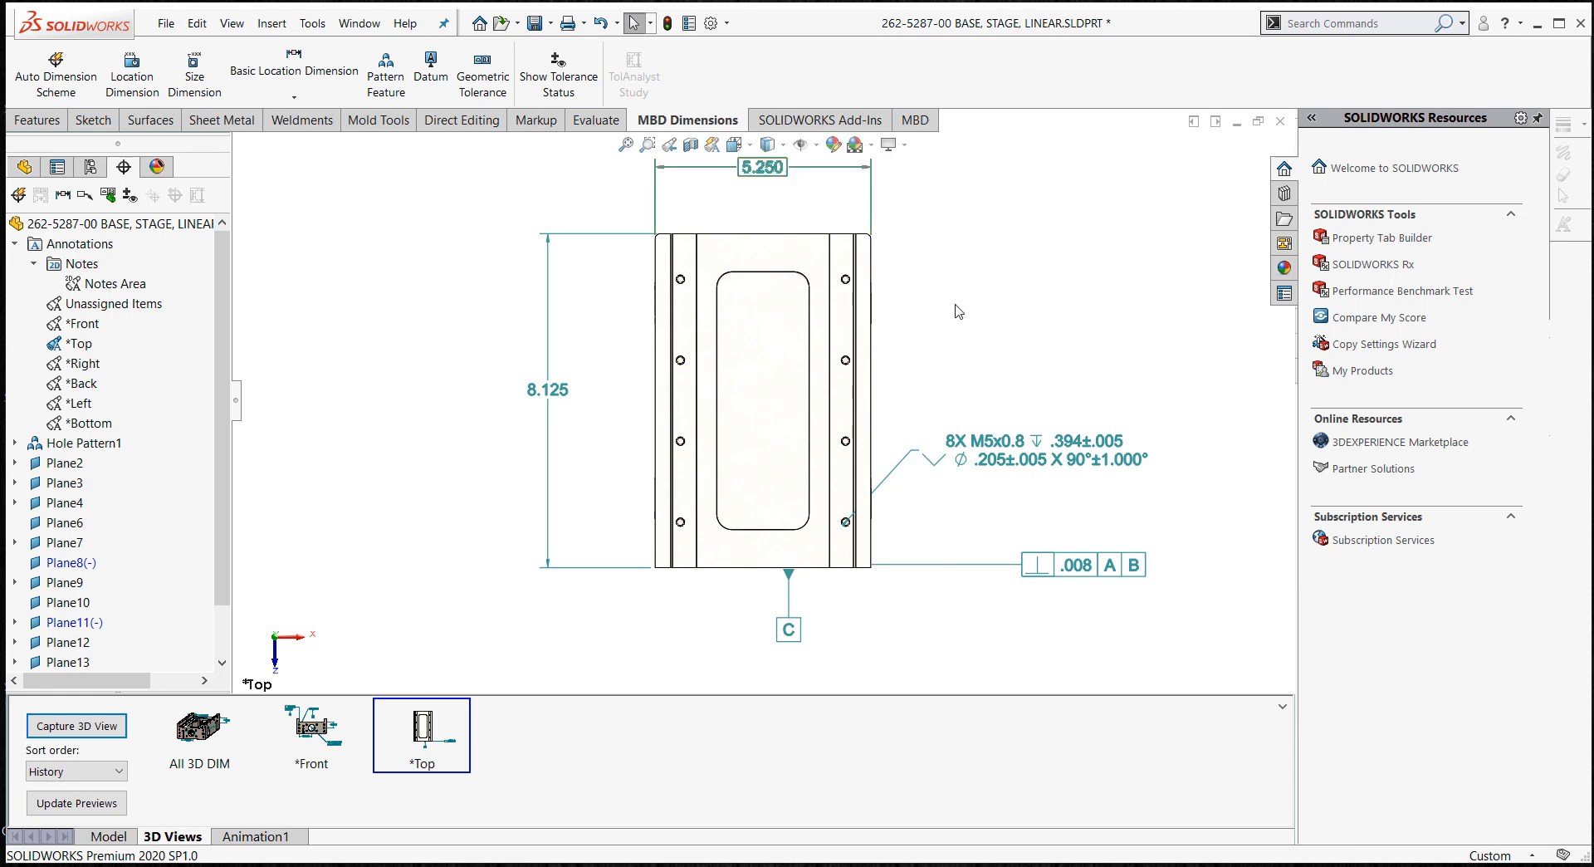
pyautogui.moveTo(956, 311)
pyautogui.keyDown('ctrl'); pyautogui.mouseDown(button='middle')
pyautogui.moveTo(872, 359)
pyautogui.moveTo(867, 323)
pyautogui.mouseUp(button='middle'); pyautogui.keyUp('ctrl')
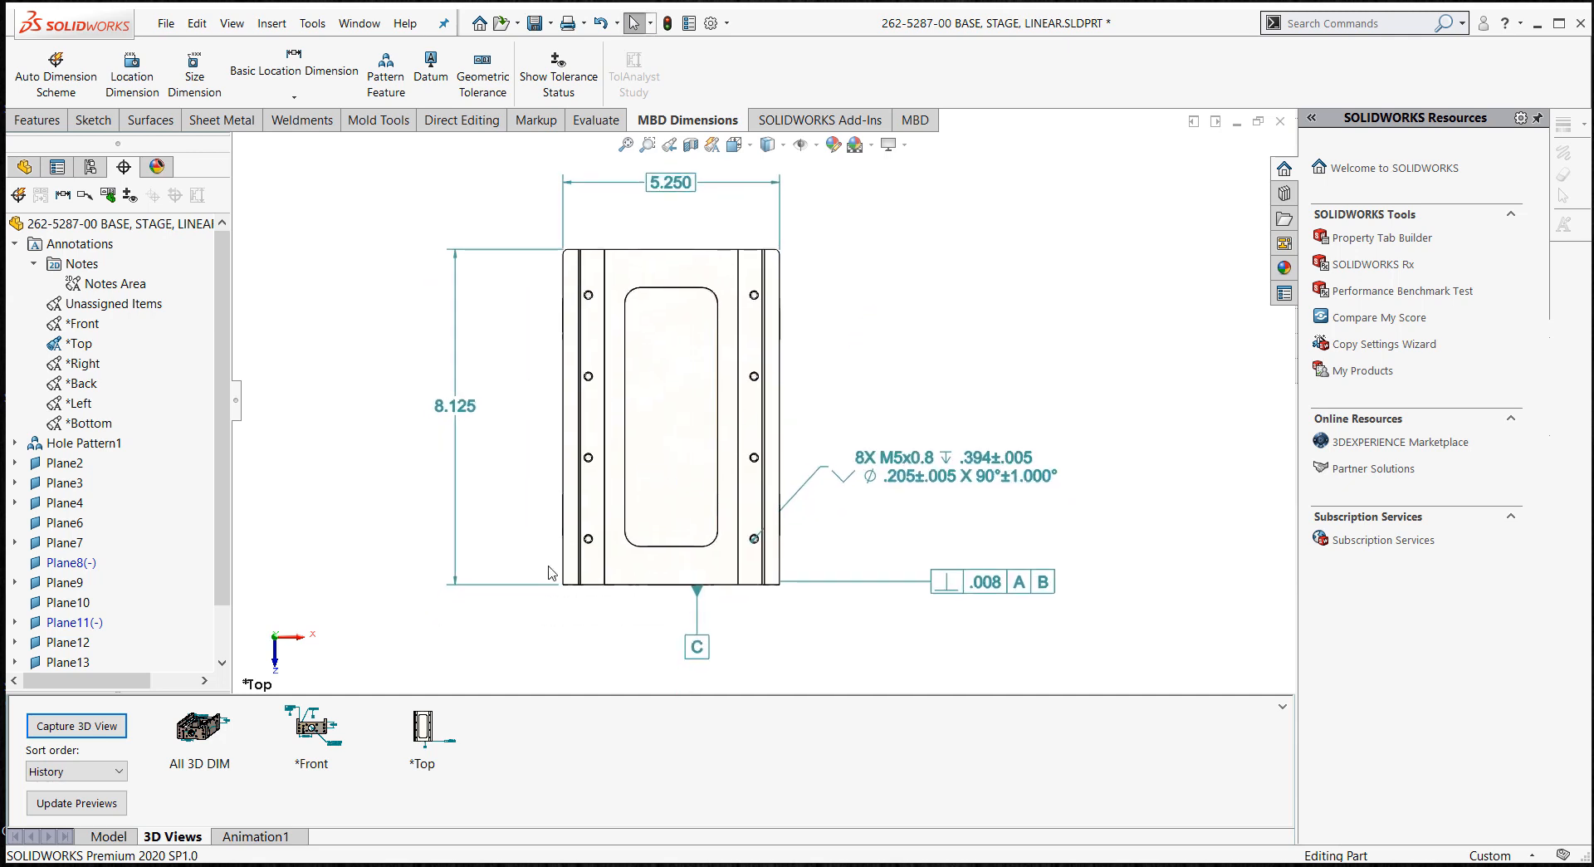
# - Recapture the *Top 3D view with its current annotations, keeping its name and the *Top annotation view
pyautogui.rightClick(414, 733)
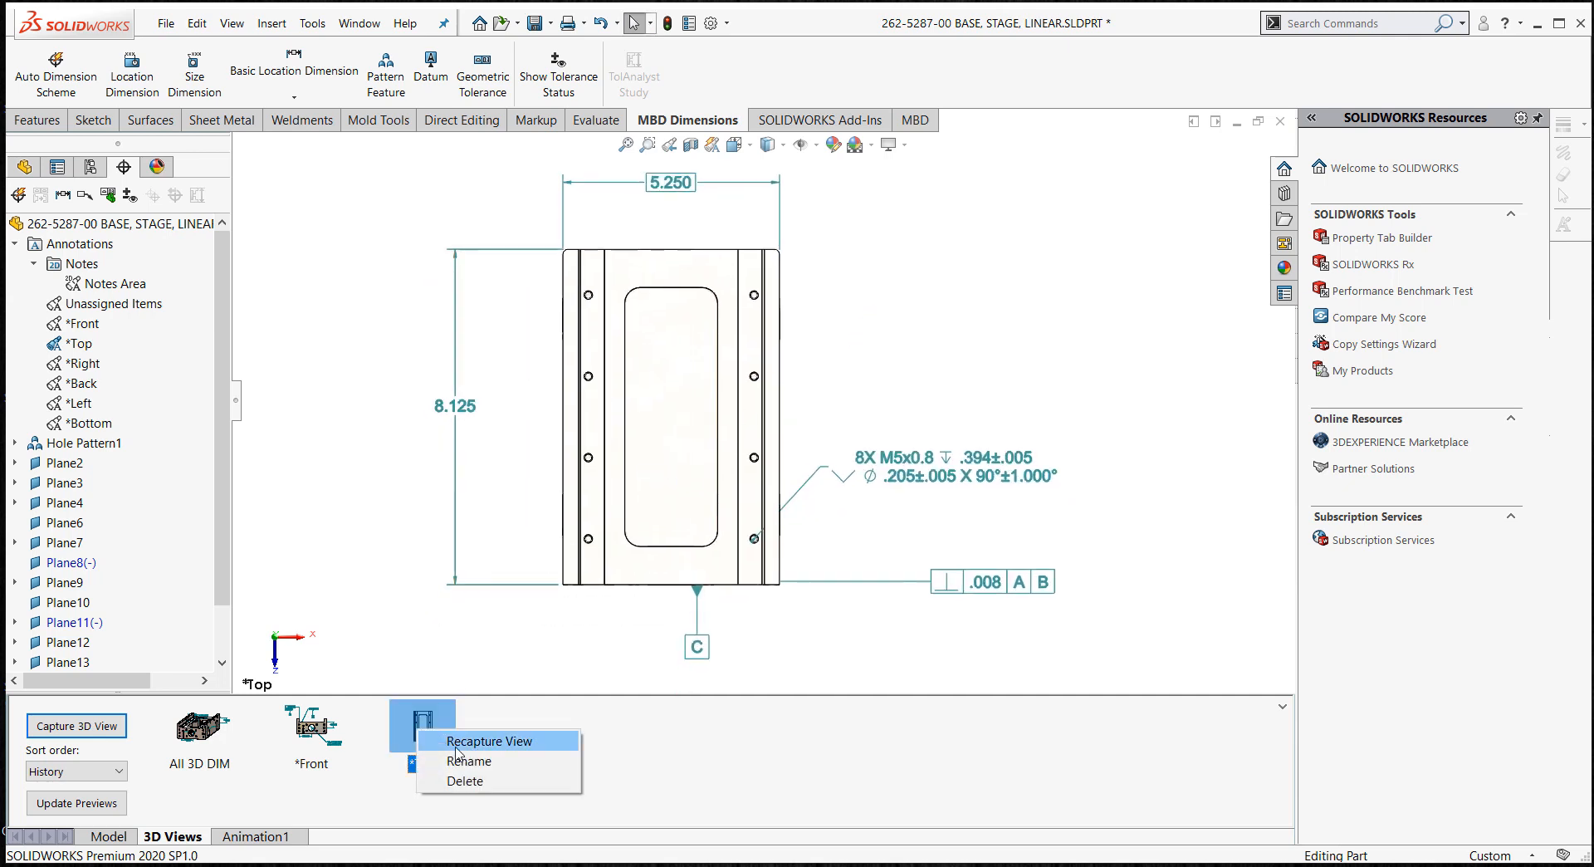
pyautogui.click(487, 741)
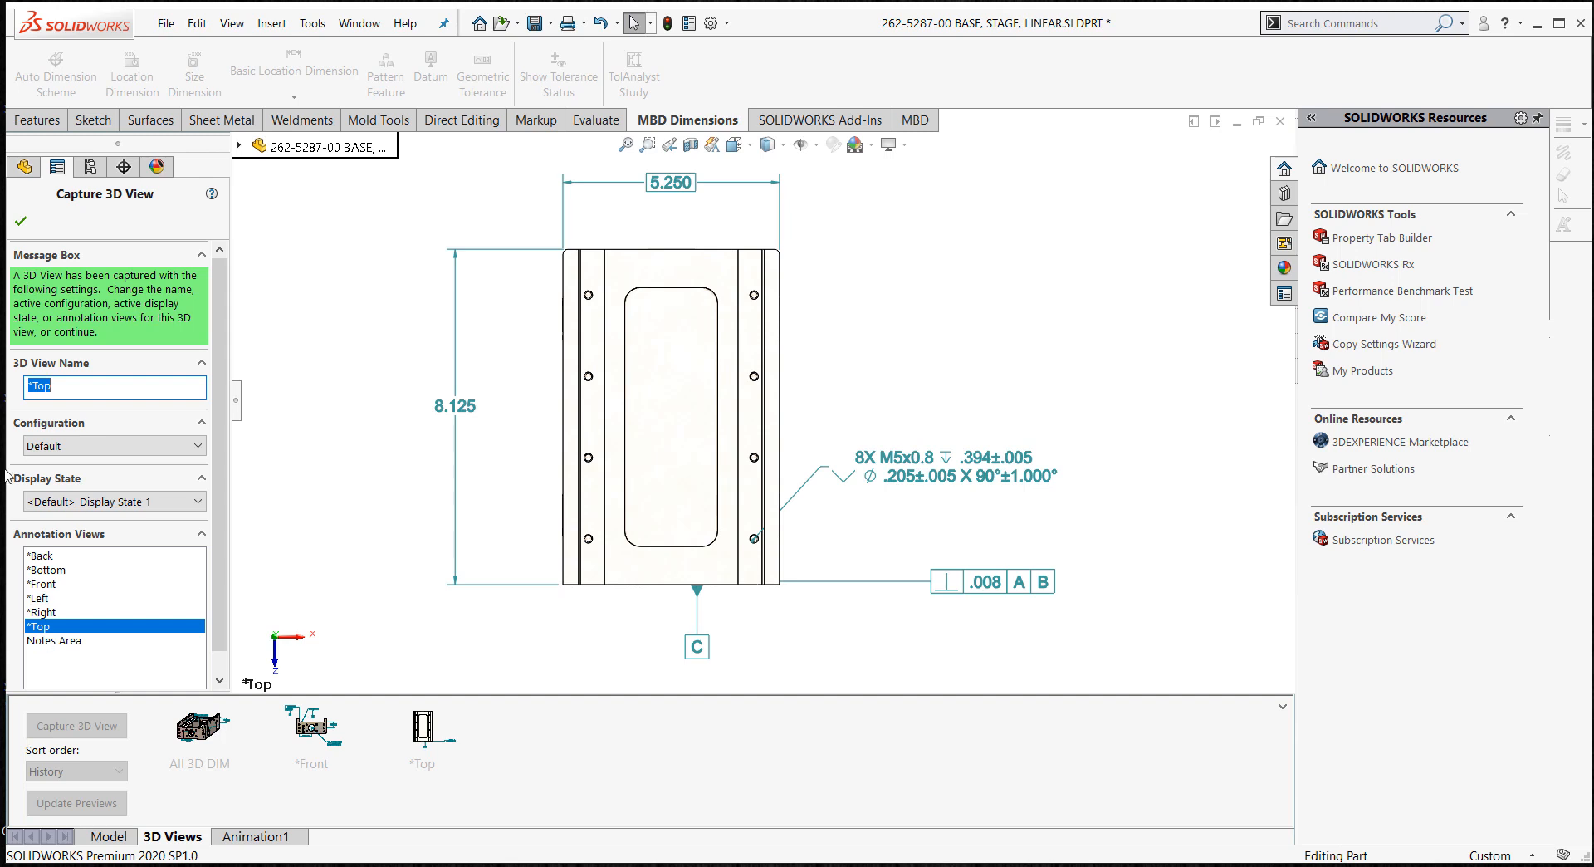
pyautogui.click(21, 221)
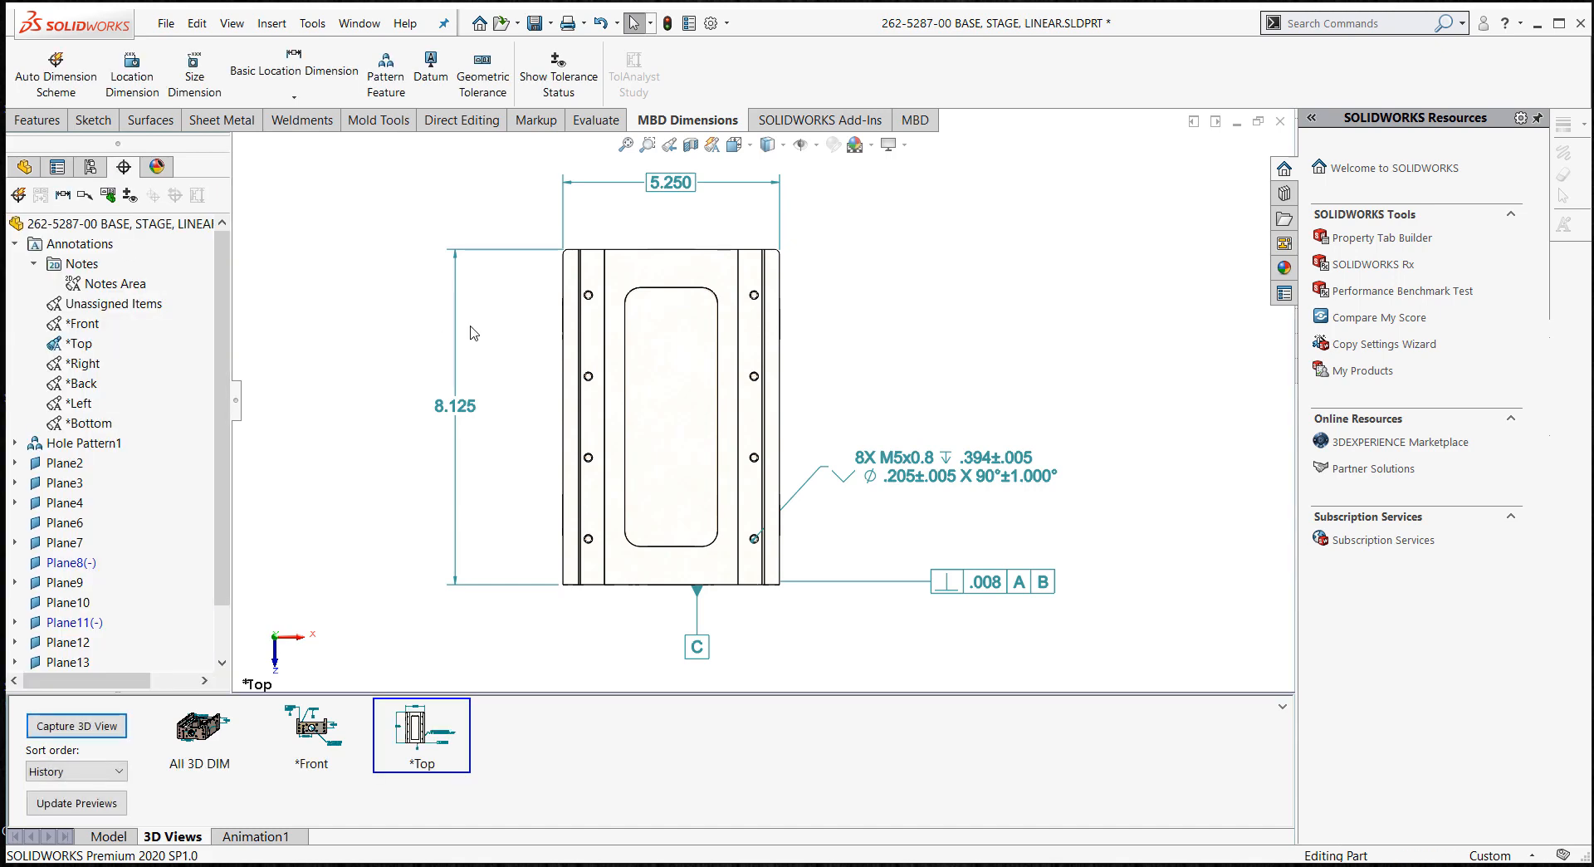
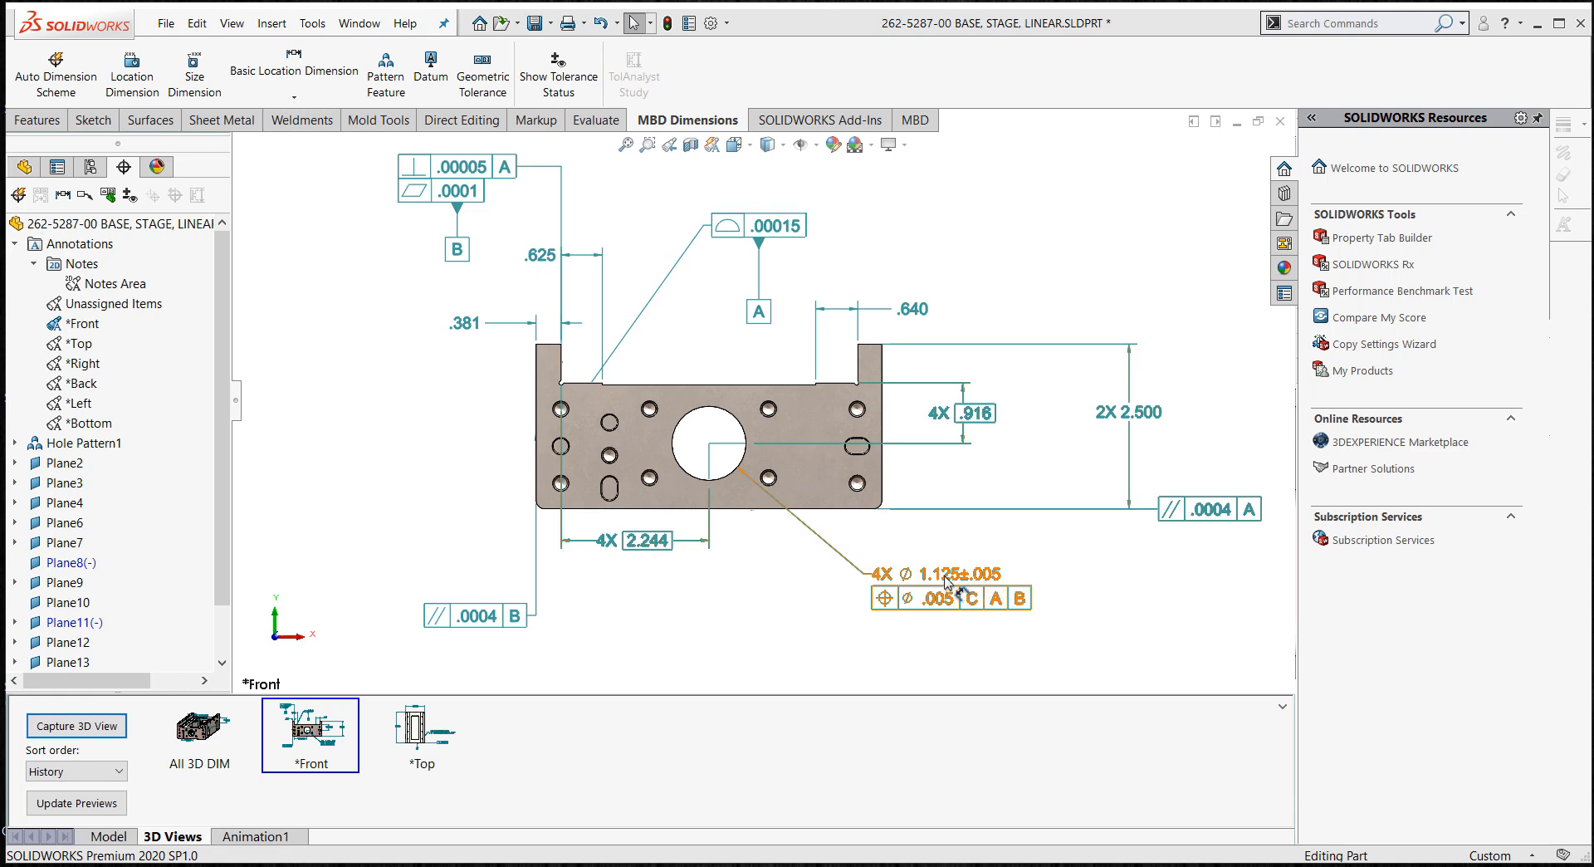
# - Set the hole diameter tolerance of the 4X Ø 1.125 callout in the *Front view to Block
pyautogui.click(946, 581)
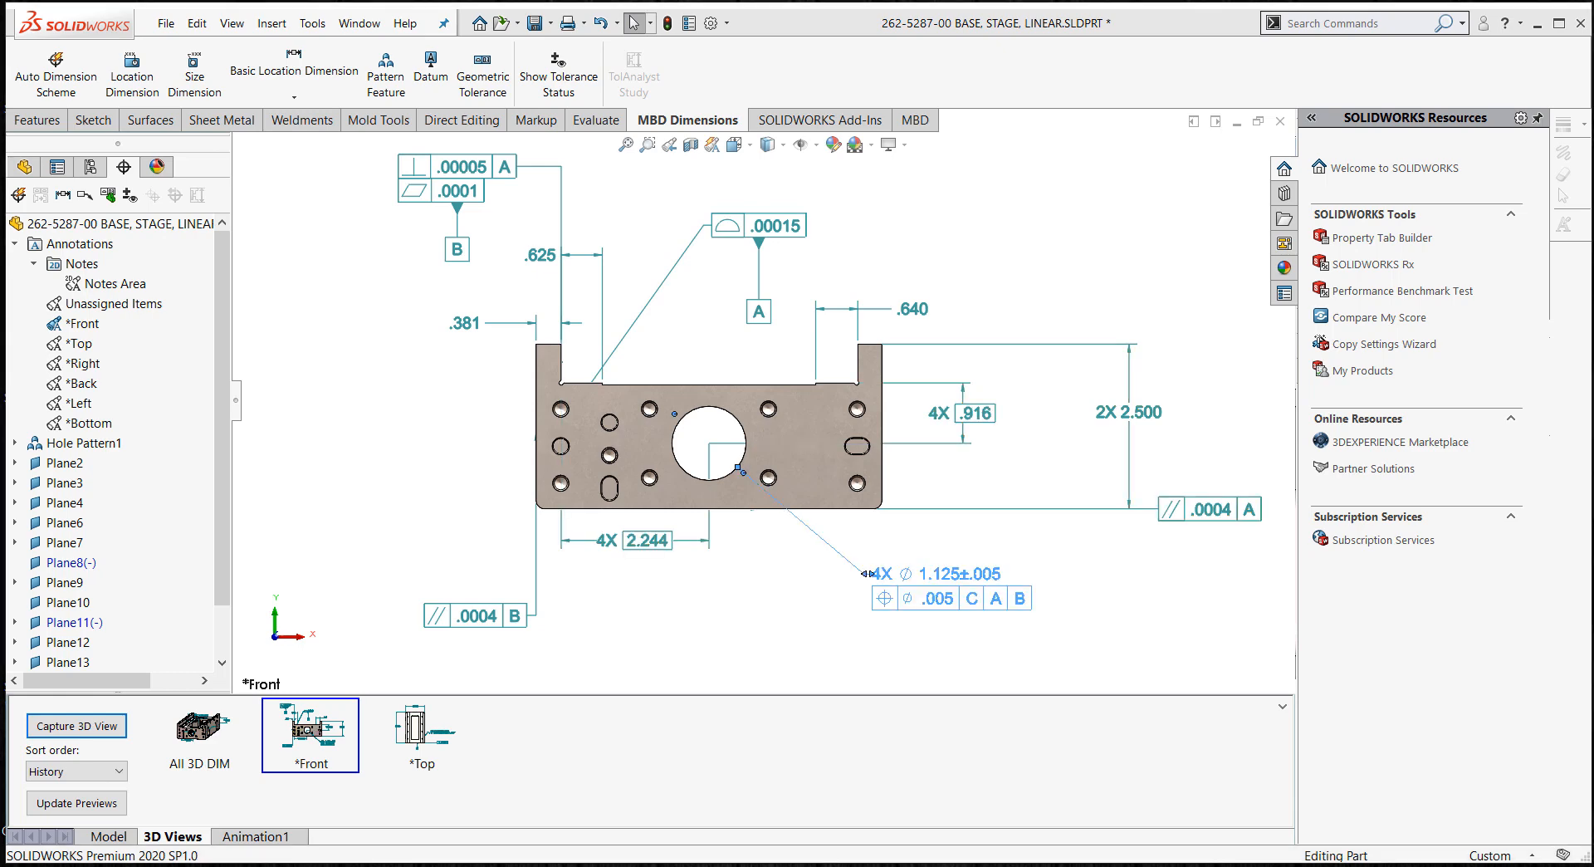
pyautogui.click(131, 508)
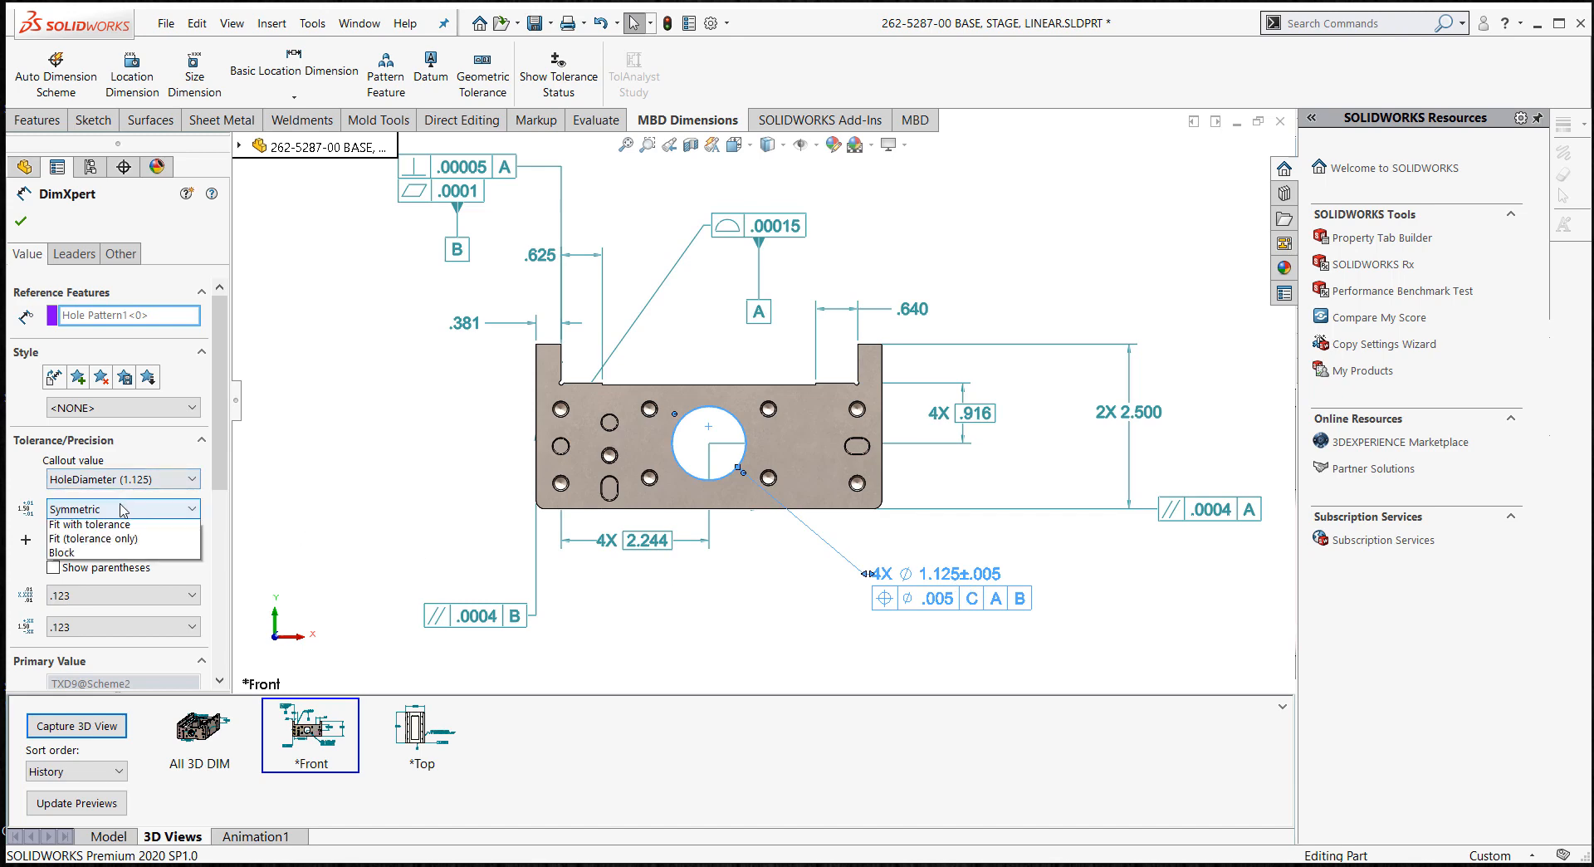
pyautogui.click(21, 221)
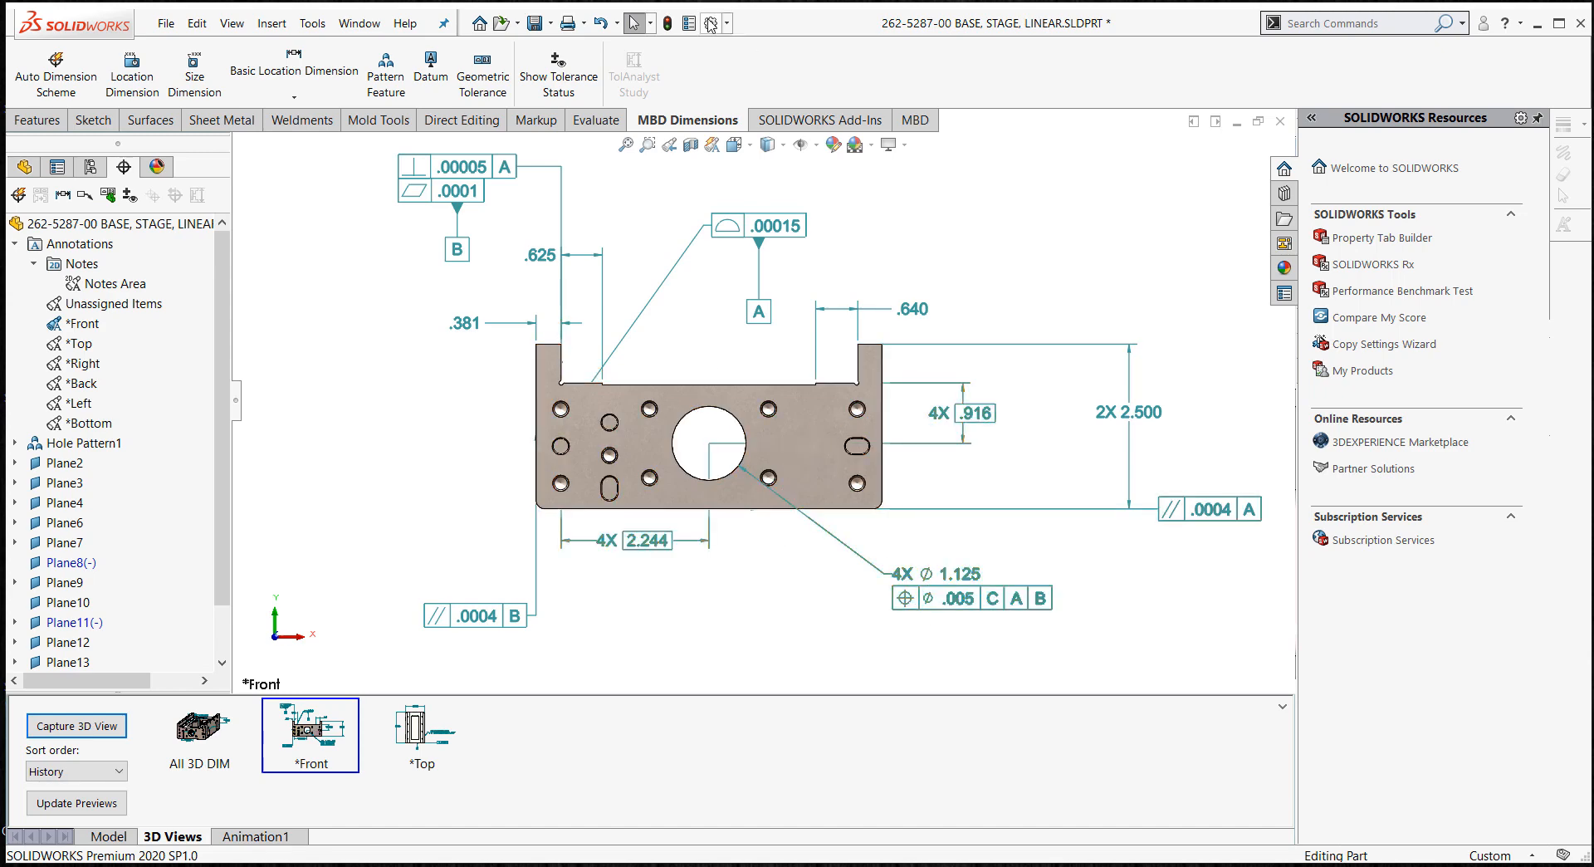
# - Set the document's default DimXpert size dimension tolerance for diameters to Block
pyautogui.click(711, 25)
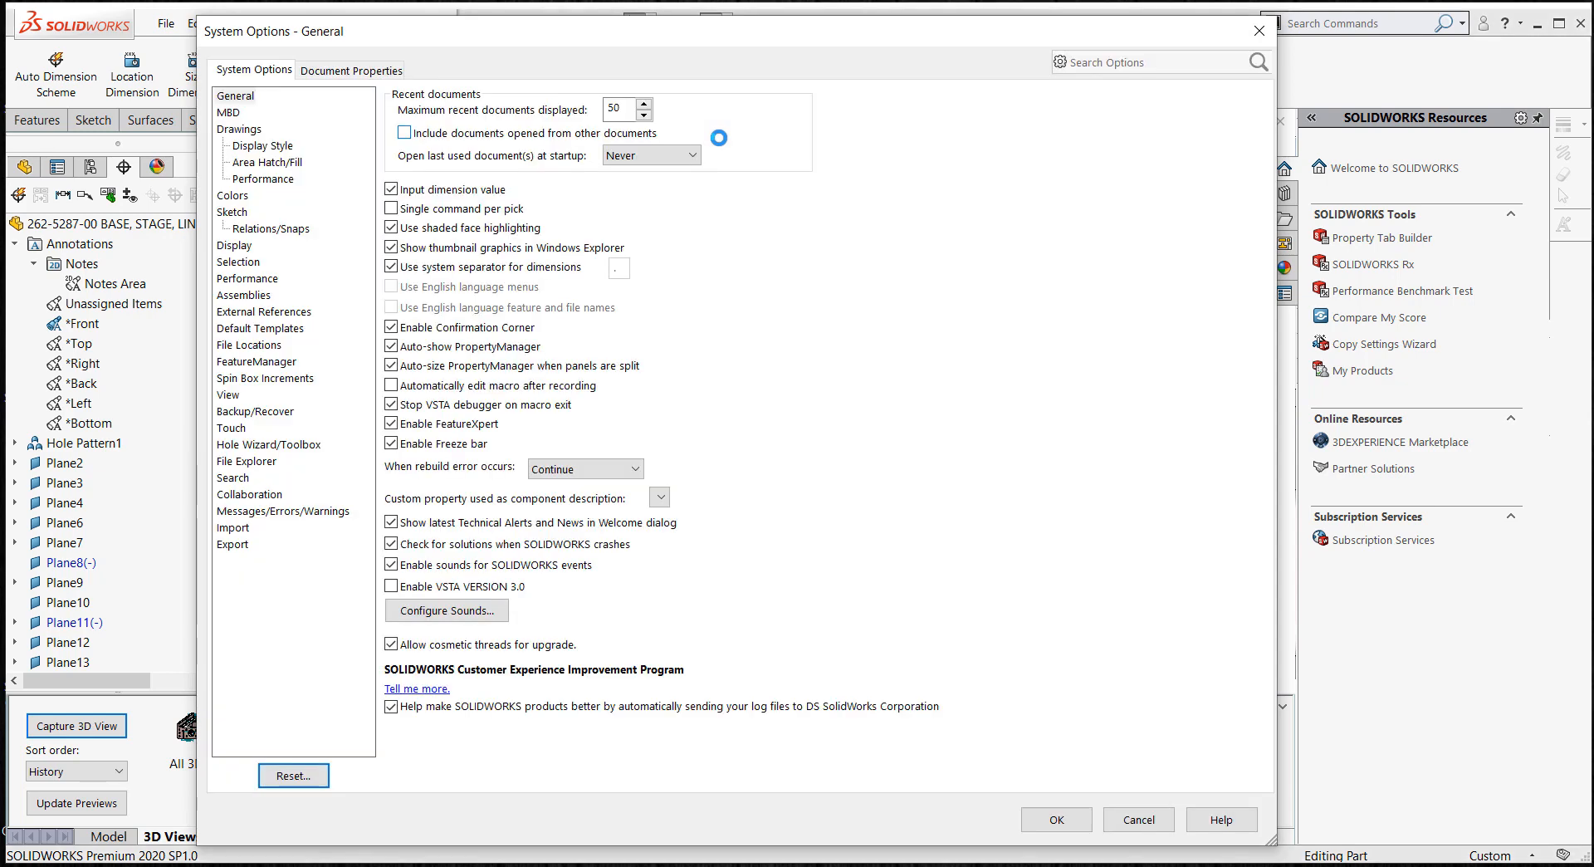
pyautogui.click(353, 70)
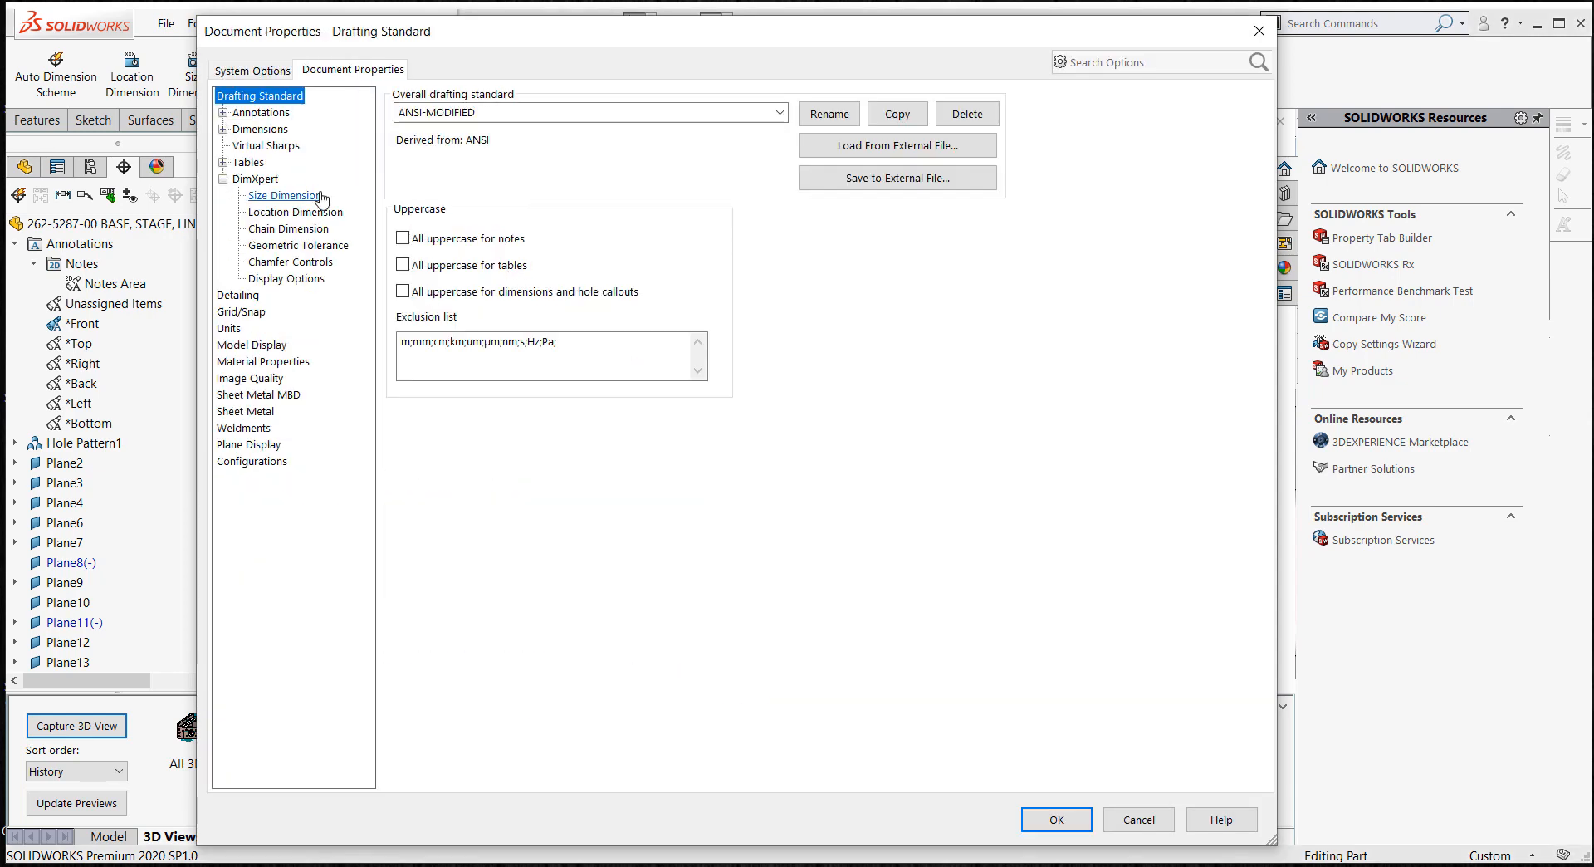
pyautogui.click(266, 181)
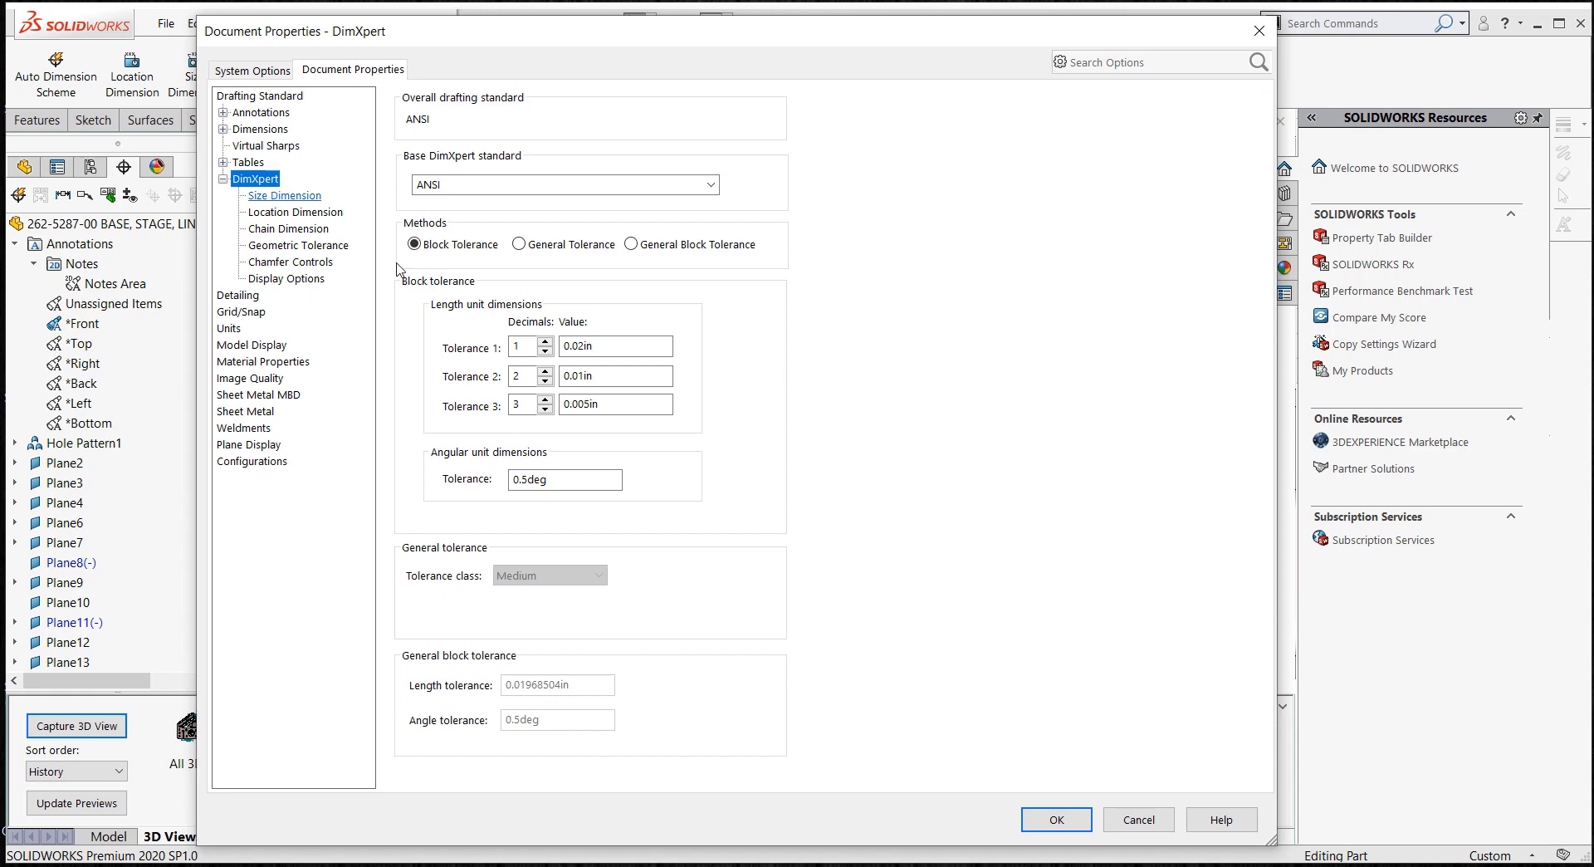
pyautogui.click(304, 196)
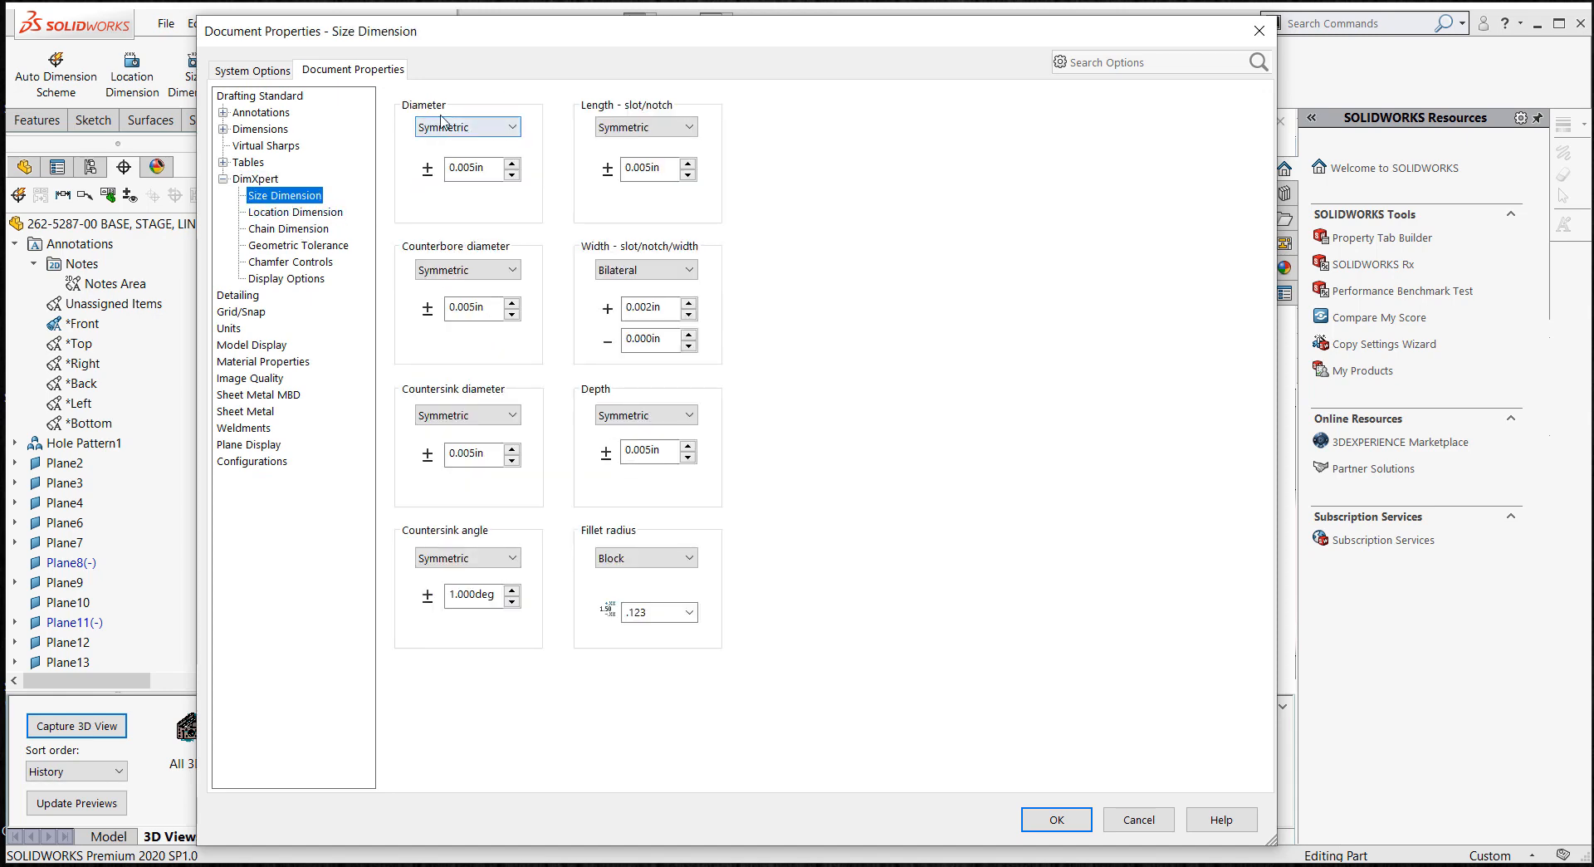
pyautogui.click(477, 127)
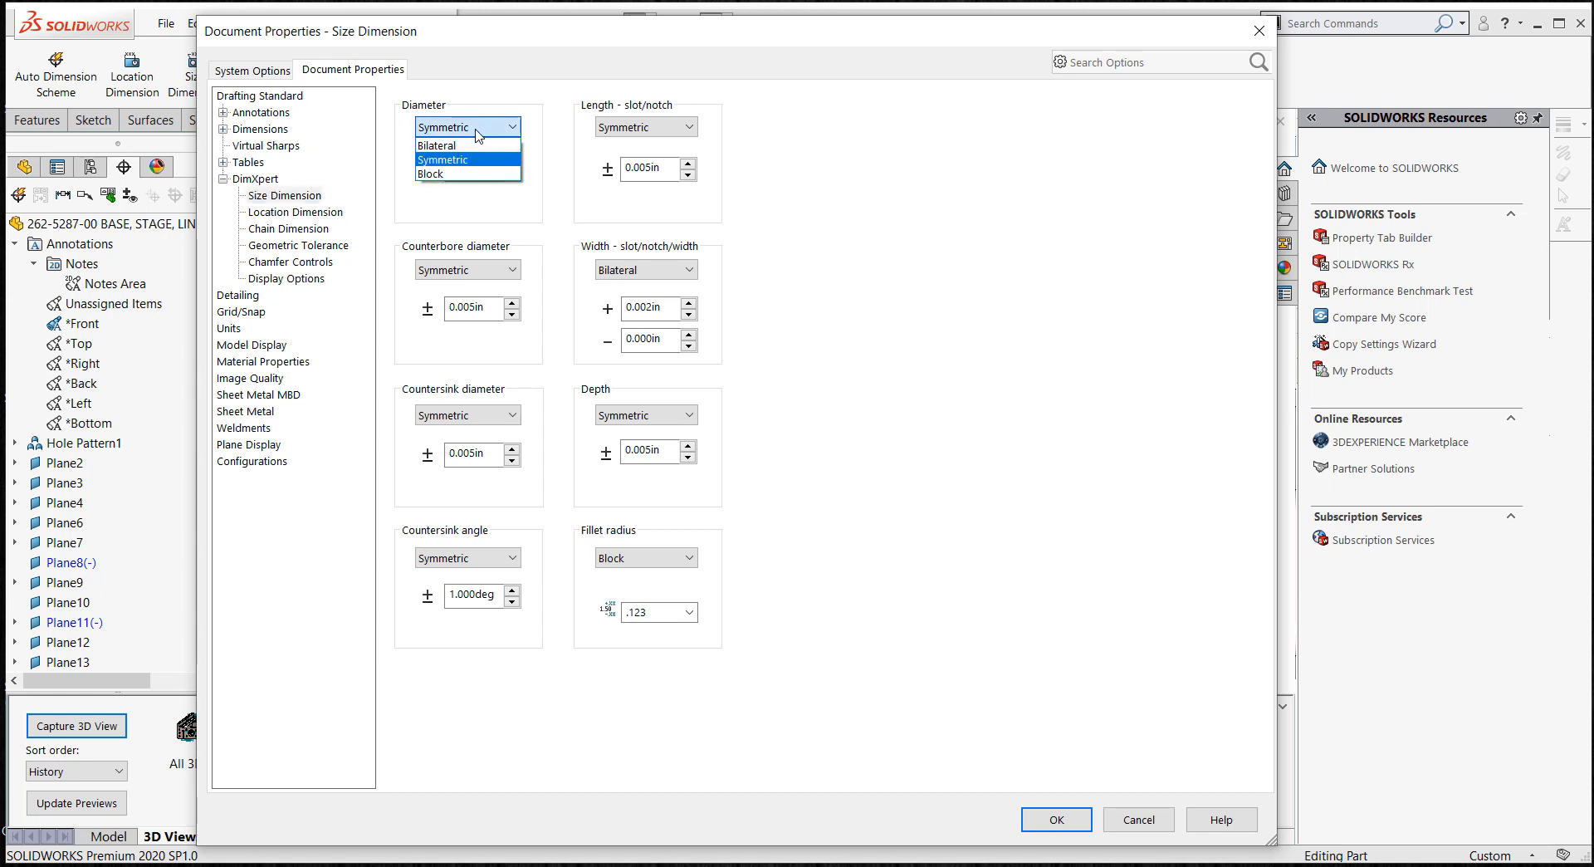
pyautogui.click(432, 174)
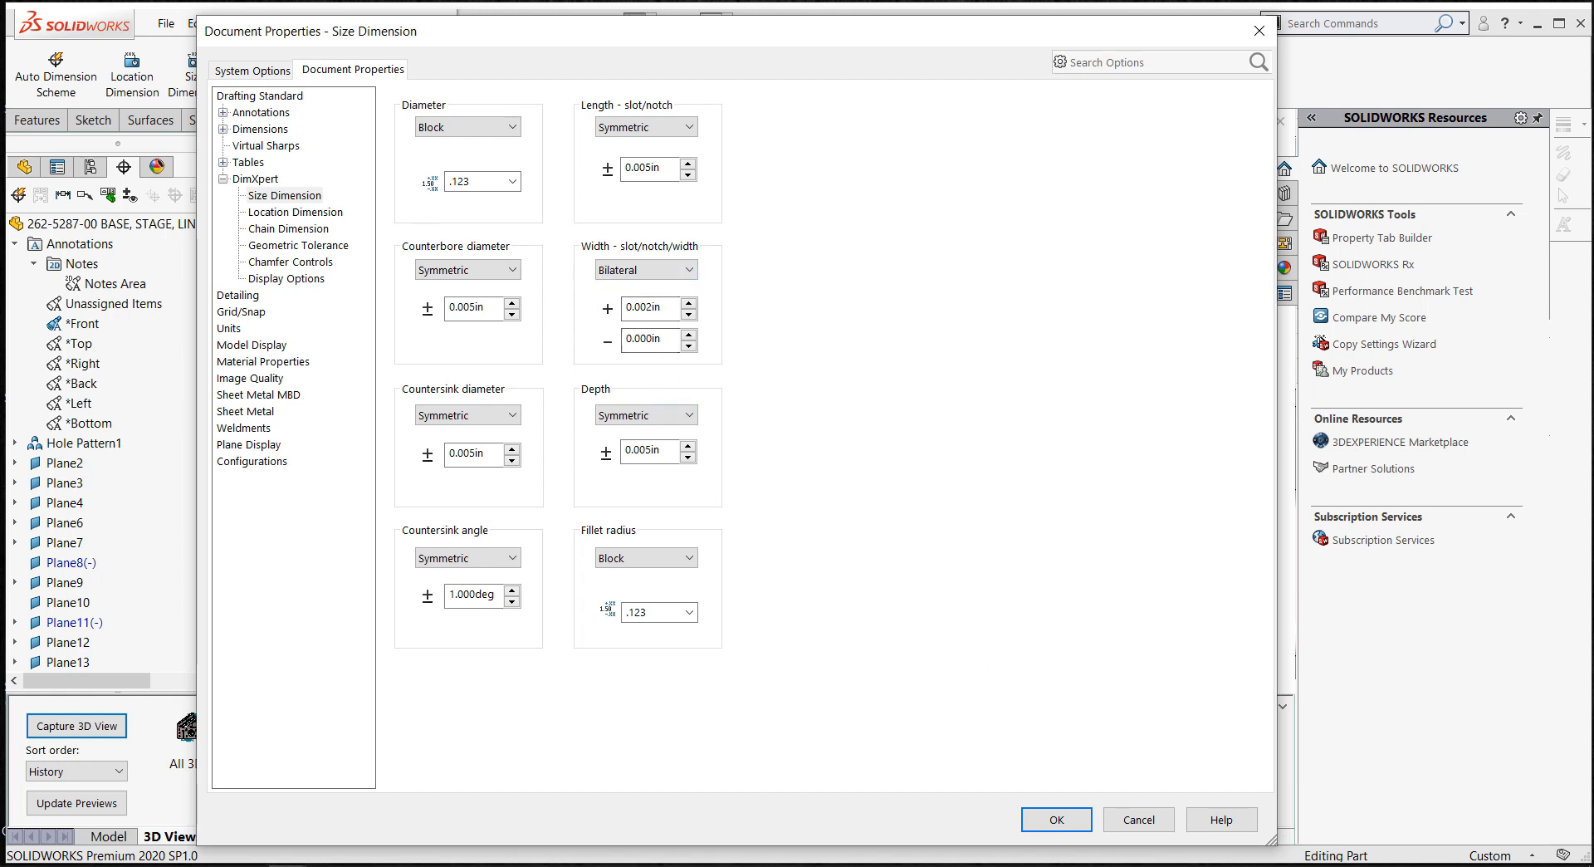
pyautogui.click(1056, 819)
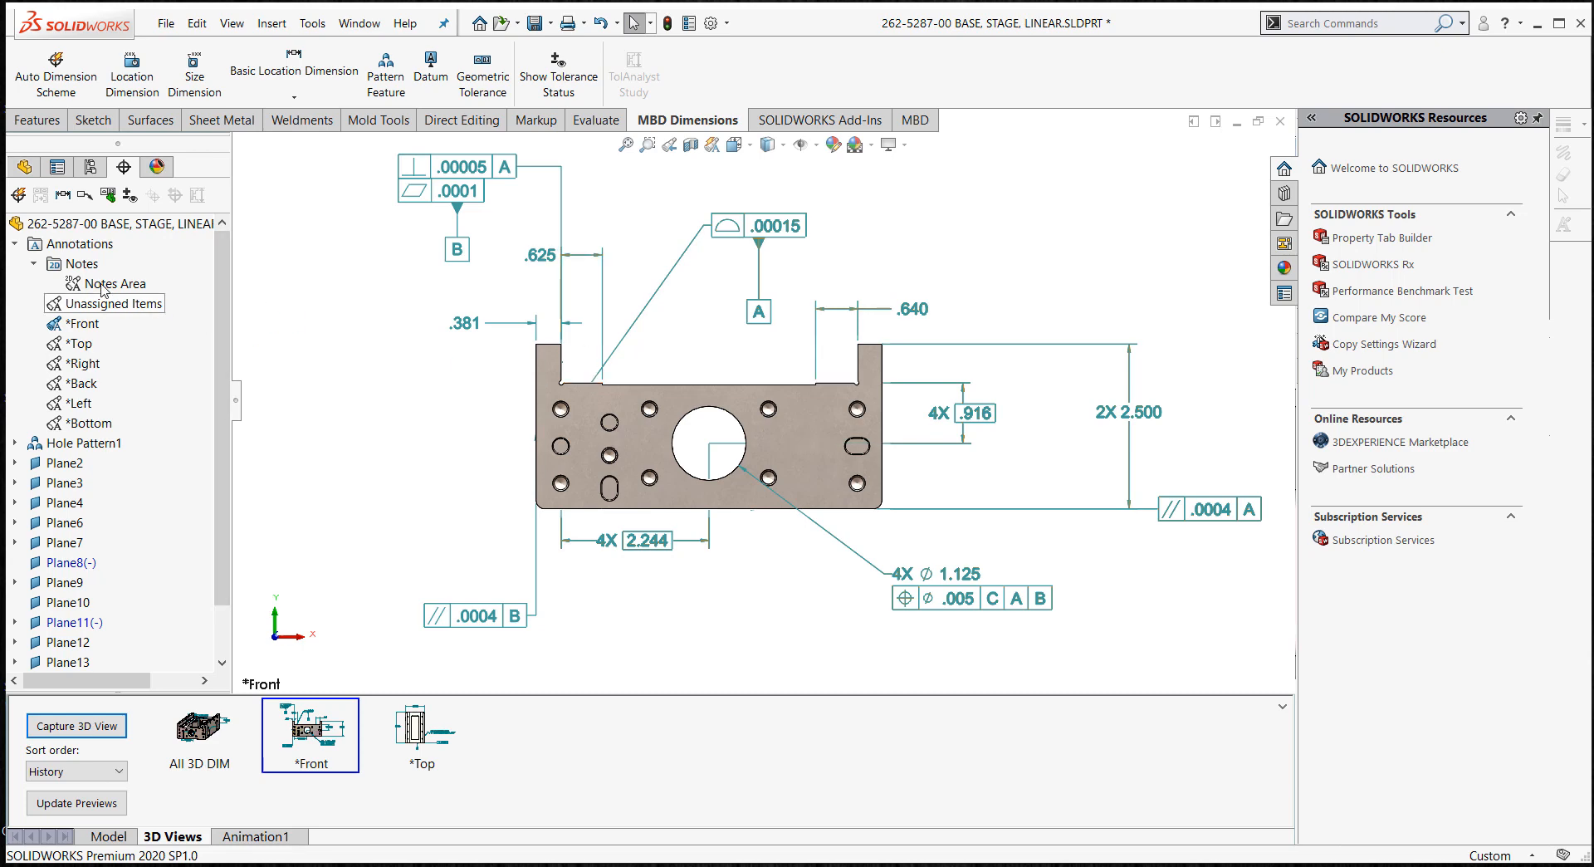
# - Insert a new annotation view with the *Front view orientation and move no annotations into it
pyautogui.rightClick(71, 244)
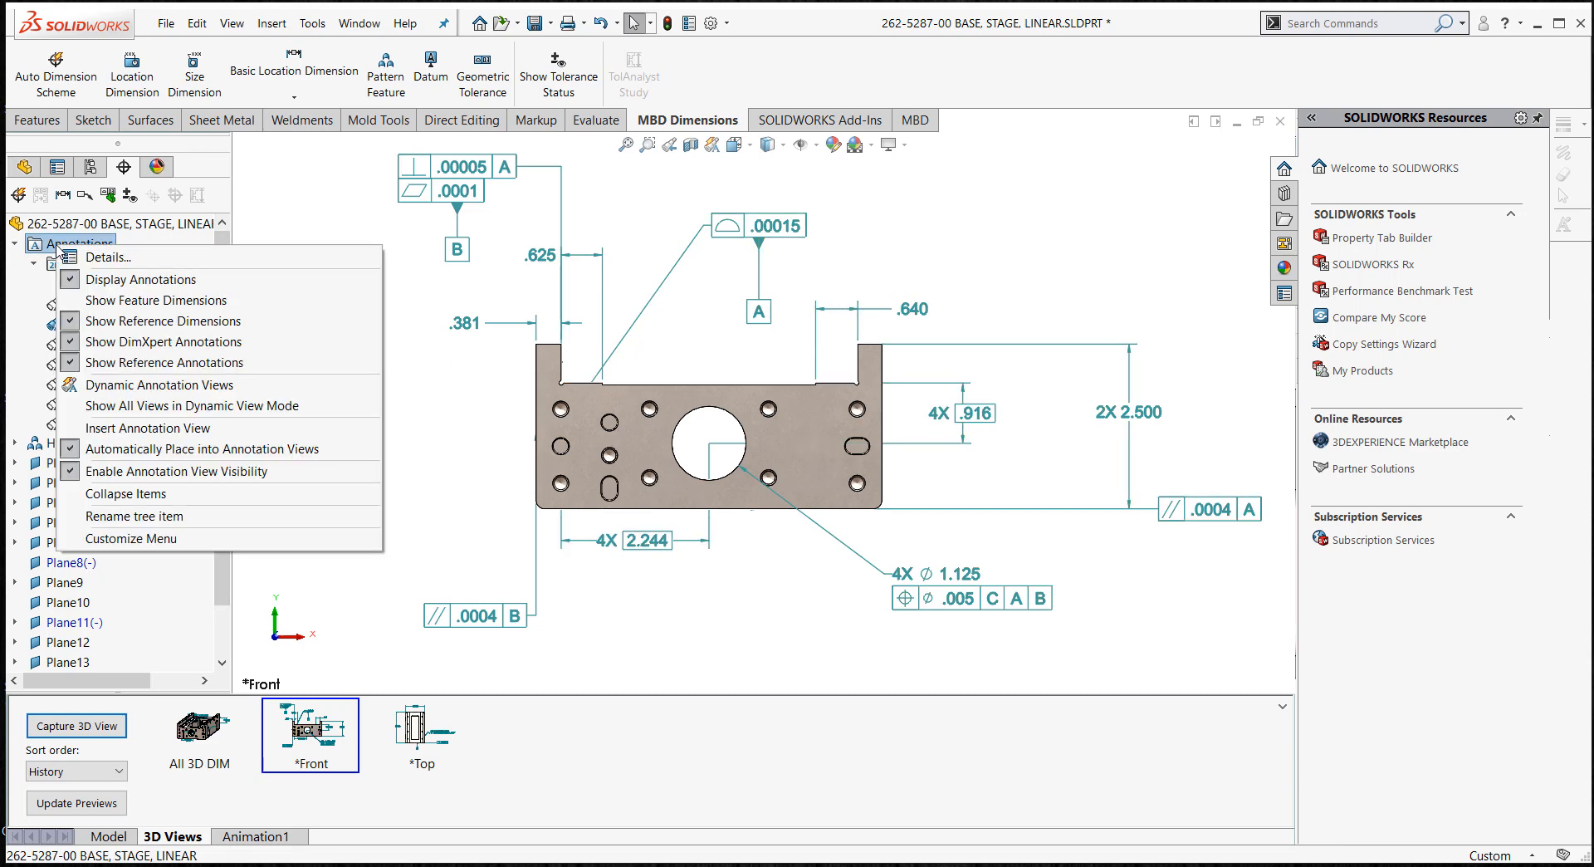
pyautogui.click(147, 428)
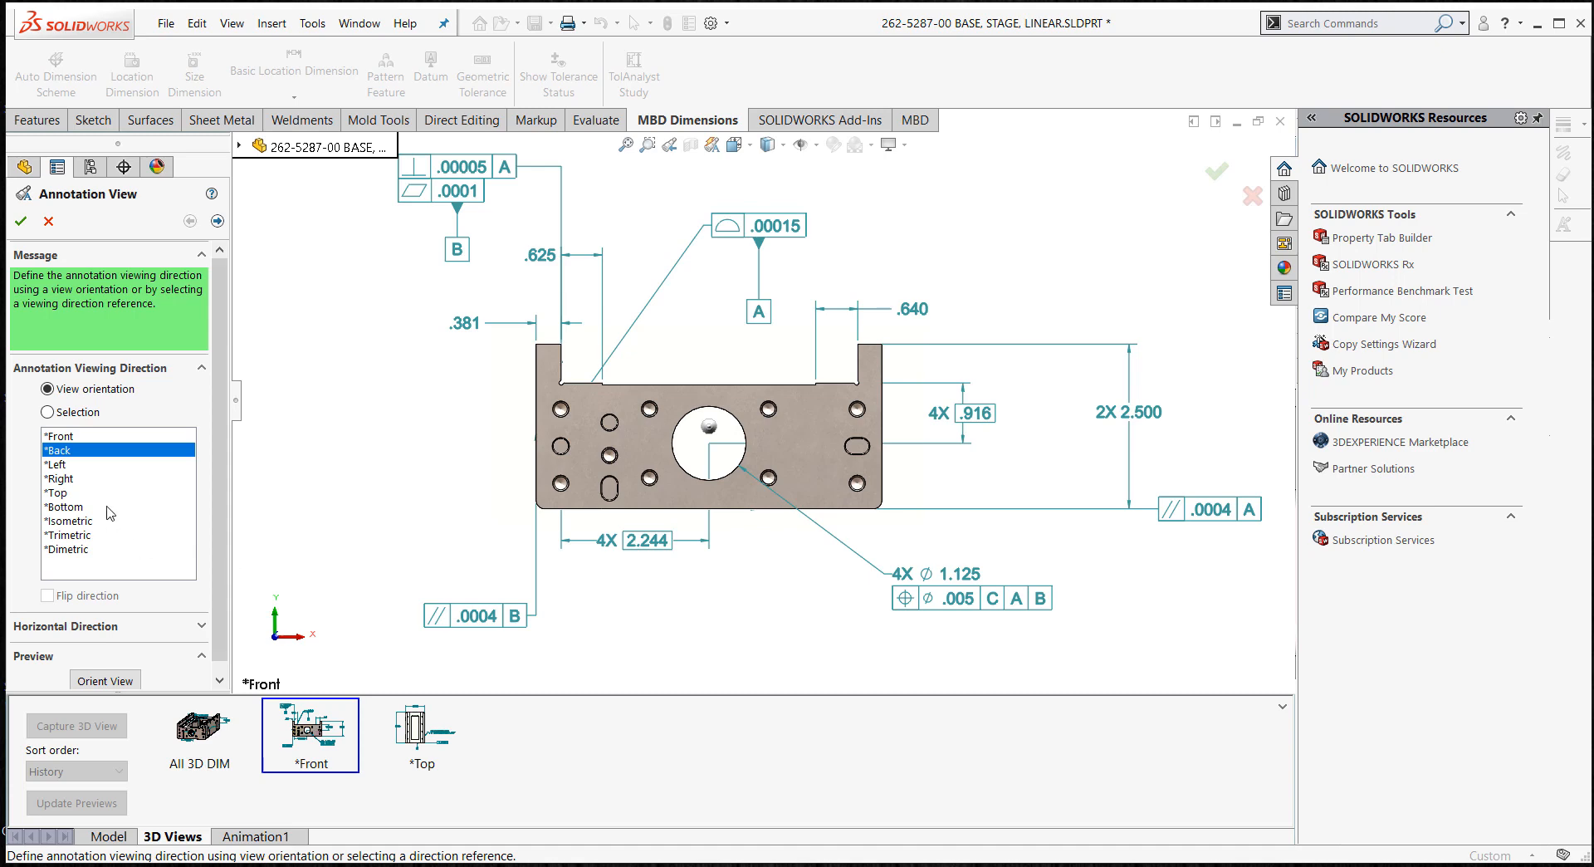
pyautogui.click(65, 437)
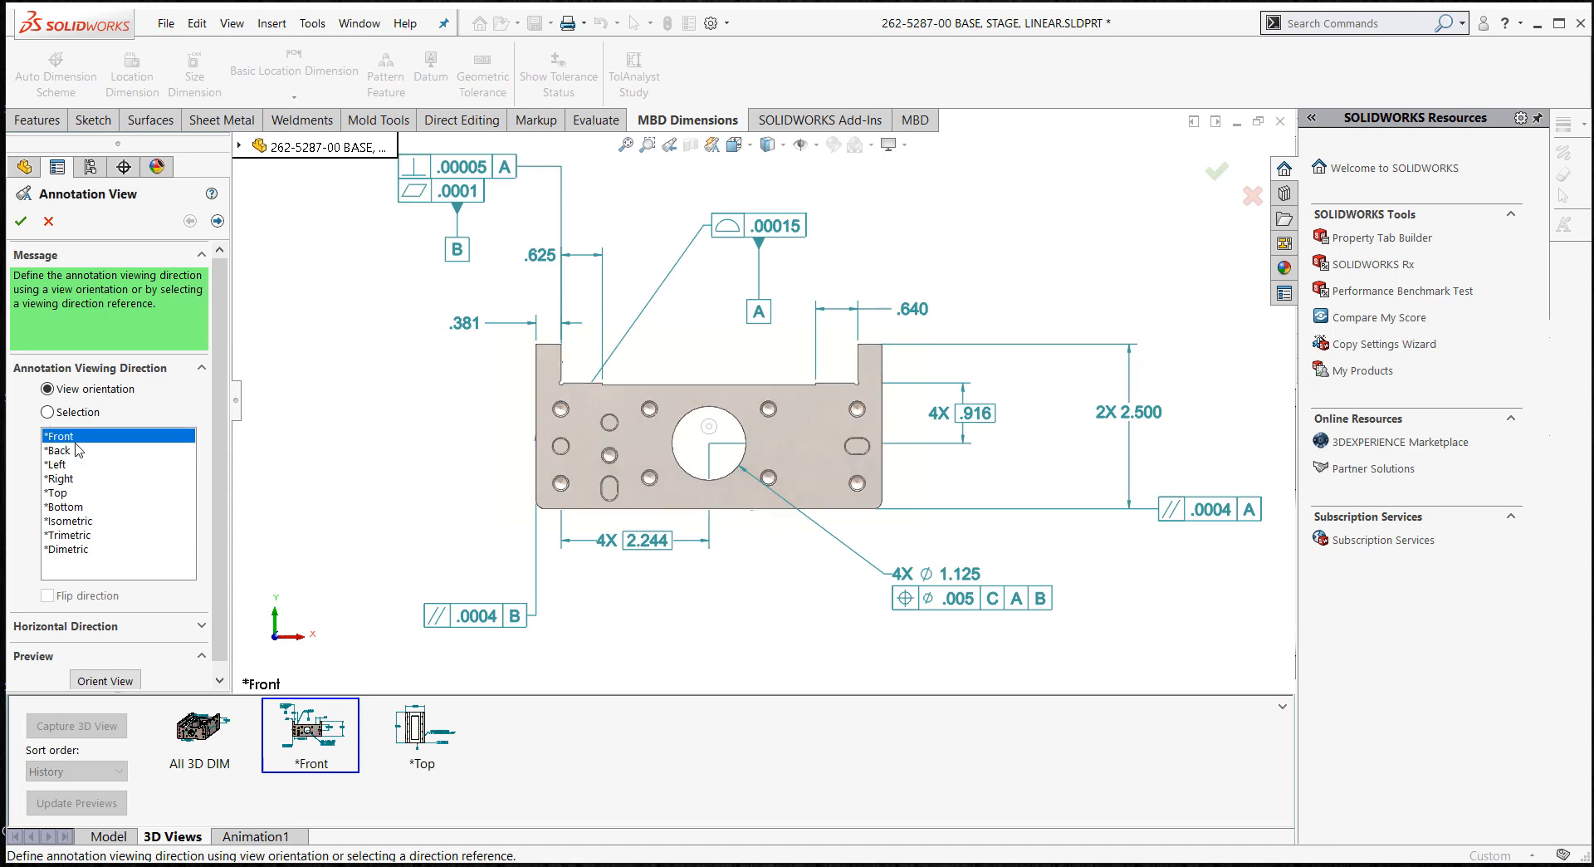
pyautogui.click(218, 221)
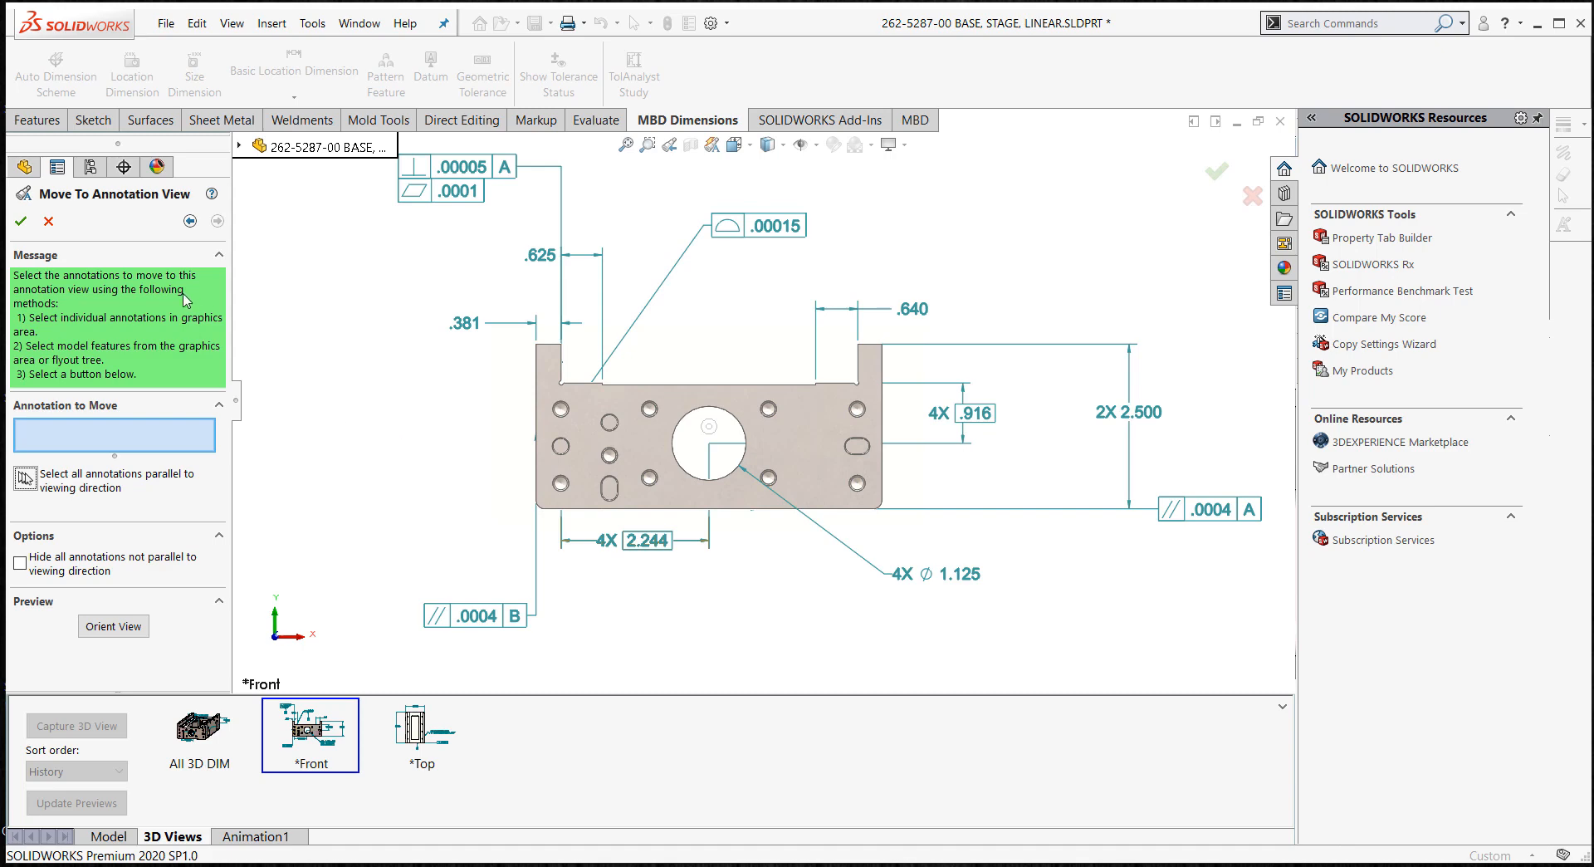
pyautogui.click(23, 220)
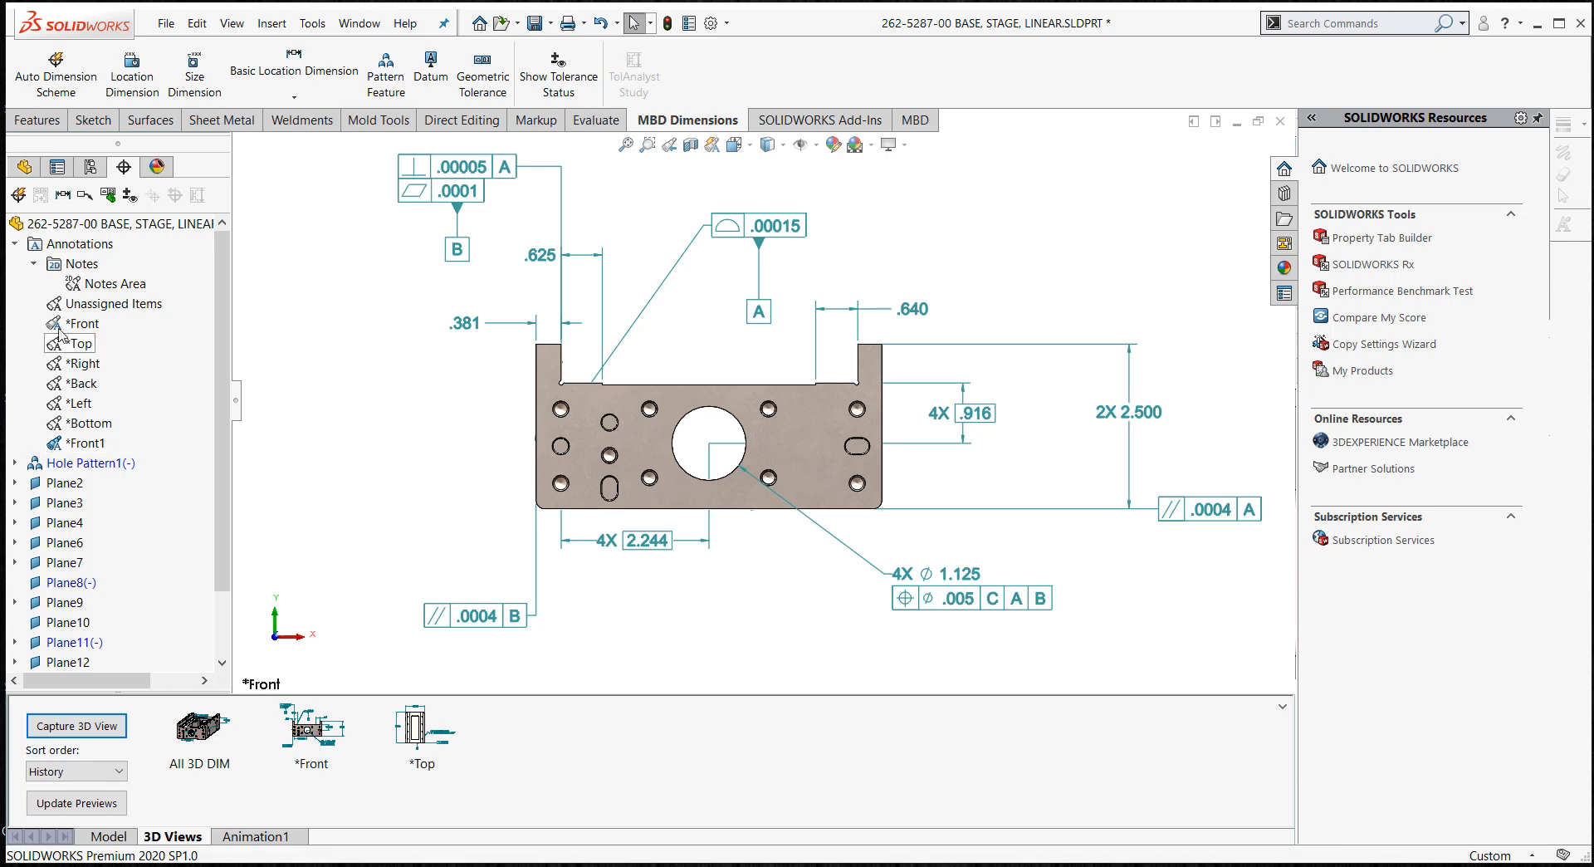
# - Rename the new front annotation view as Front sheet 2
pyautogui.rightClick(101, 447)
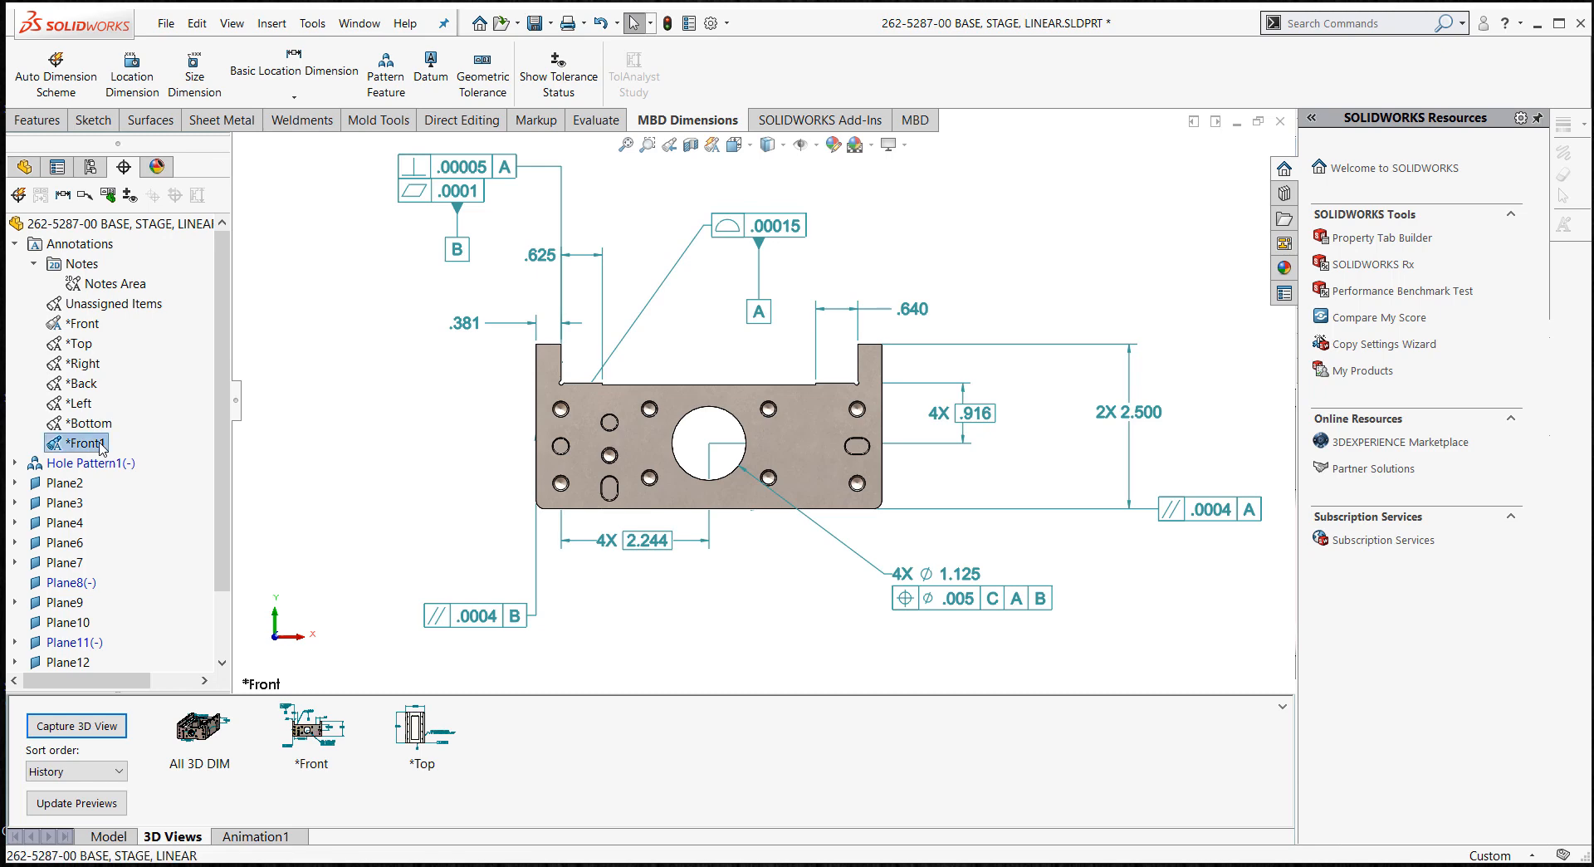
pyautogui.click(186, 579)
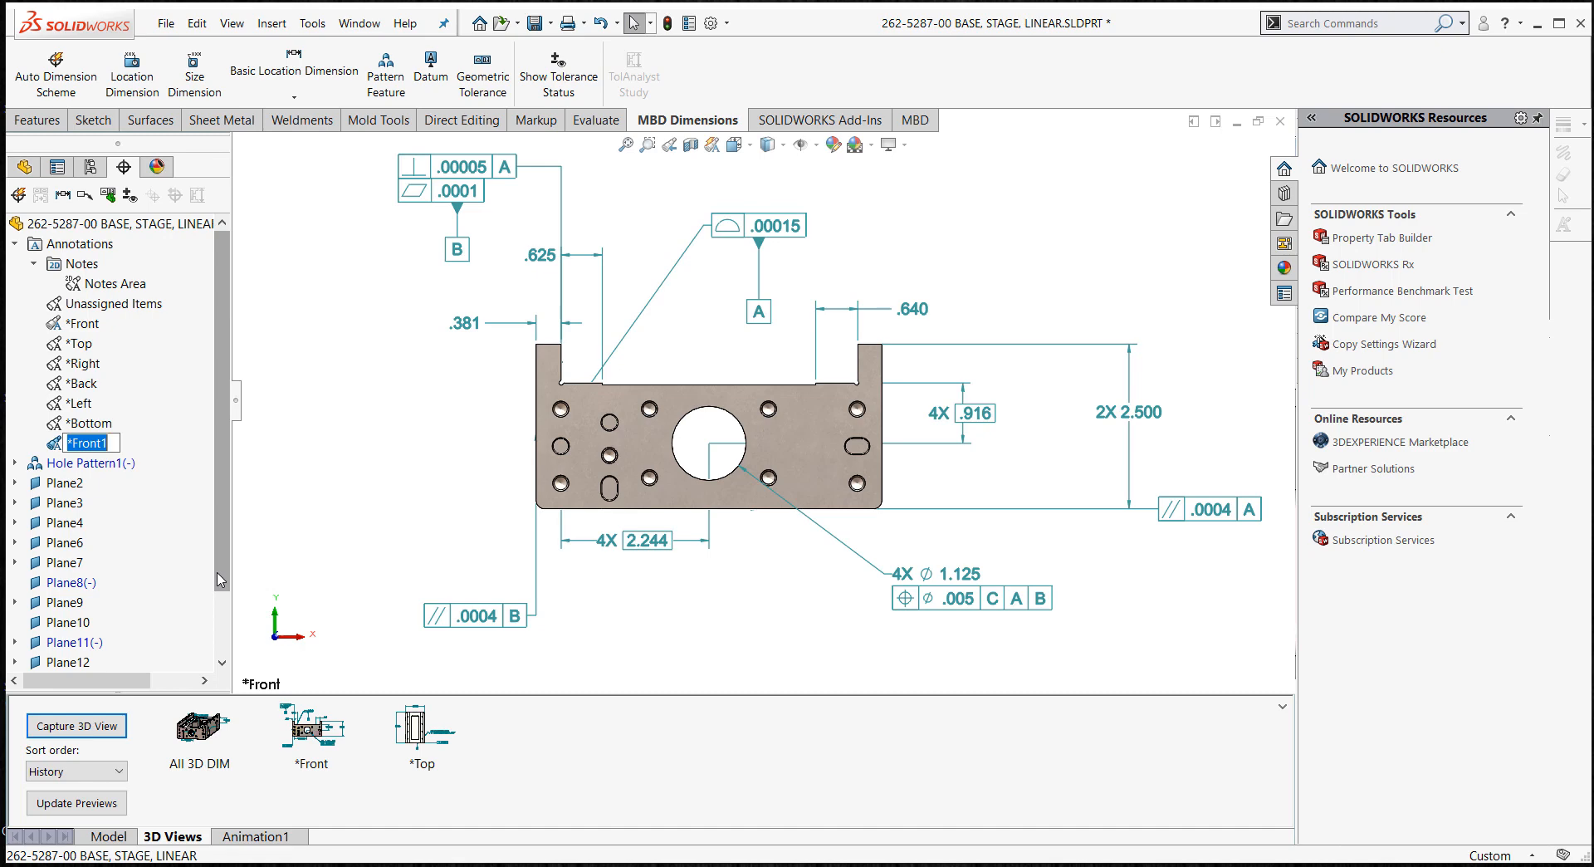
pyautogui.write('Font')
pyautogui.write('ront')
pyautogui.write(' shee')
pyautogui.write('t 2')
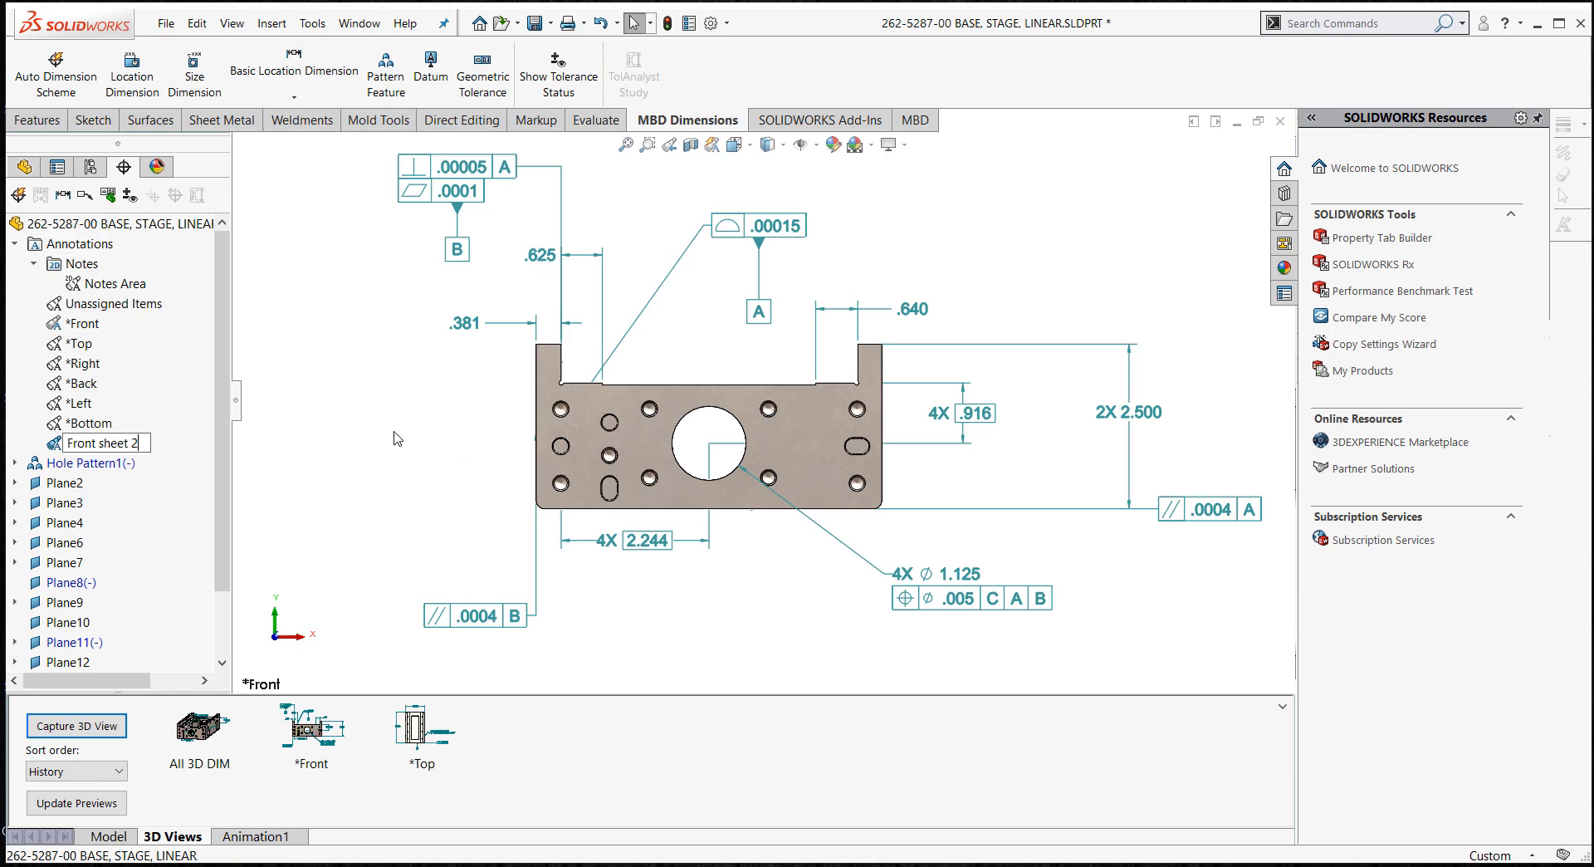
pyautogui.click(126, 451)
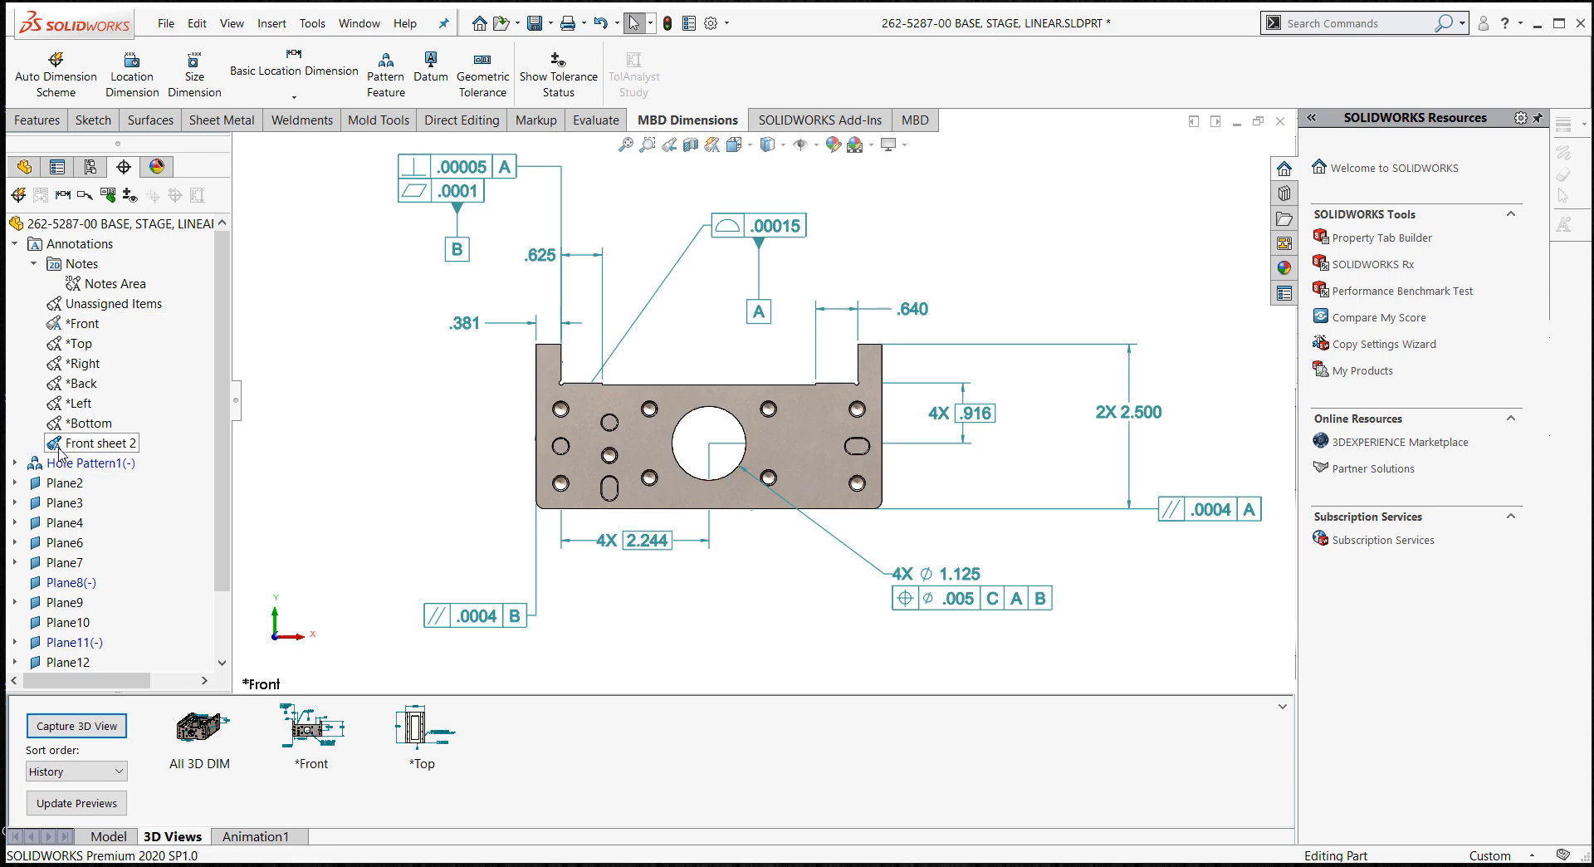
# - Activate the *Front annotation view and reorient the model to it
pyautogui.rightClick(68, 345)
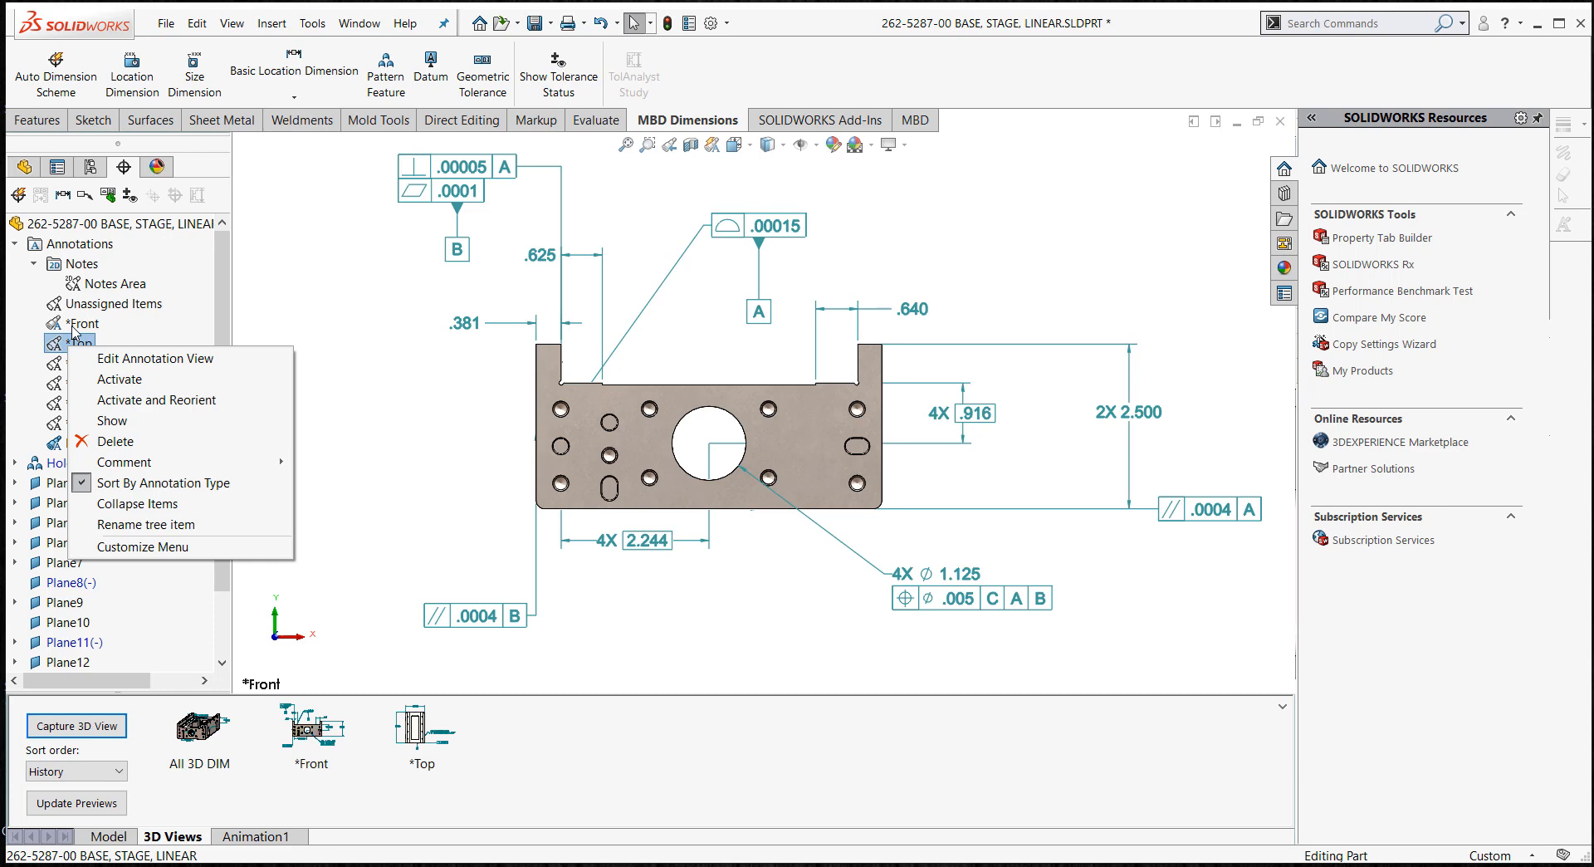
pyautogui.rightClick(72, 326)
pyautogui.rightClick(72, 325)
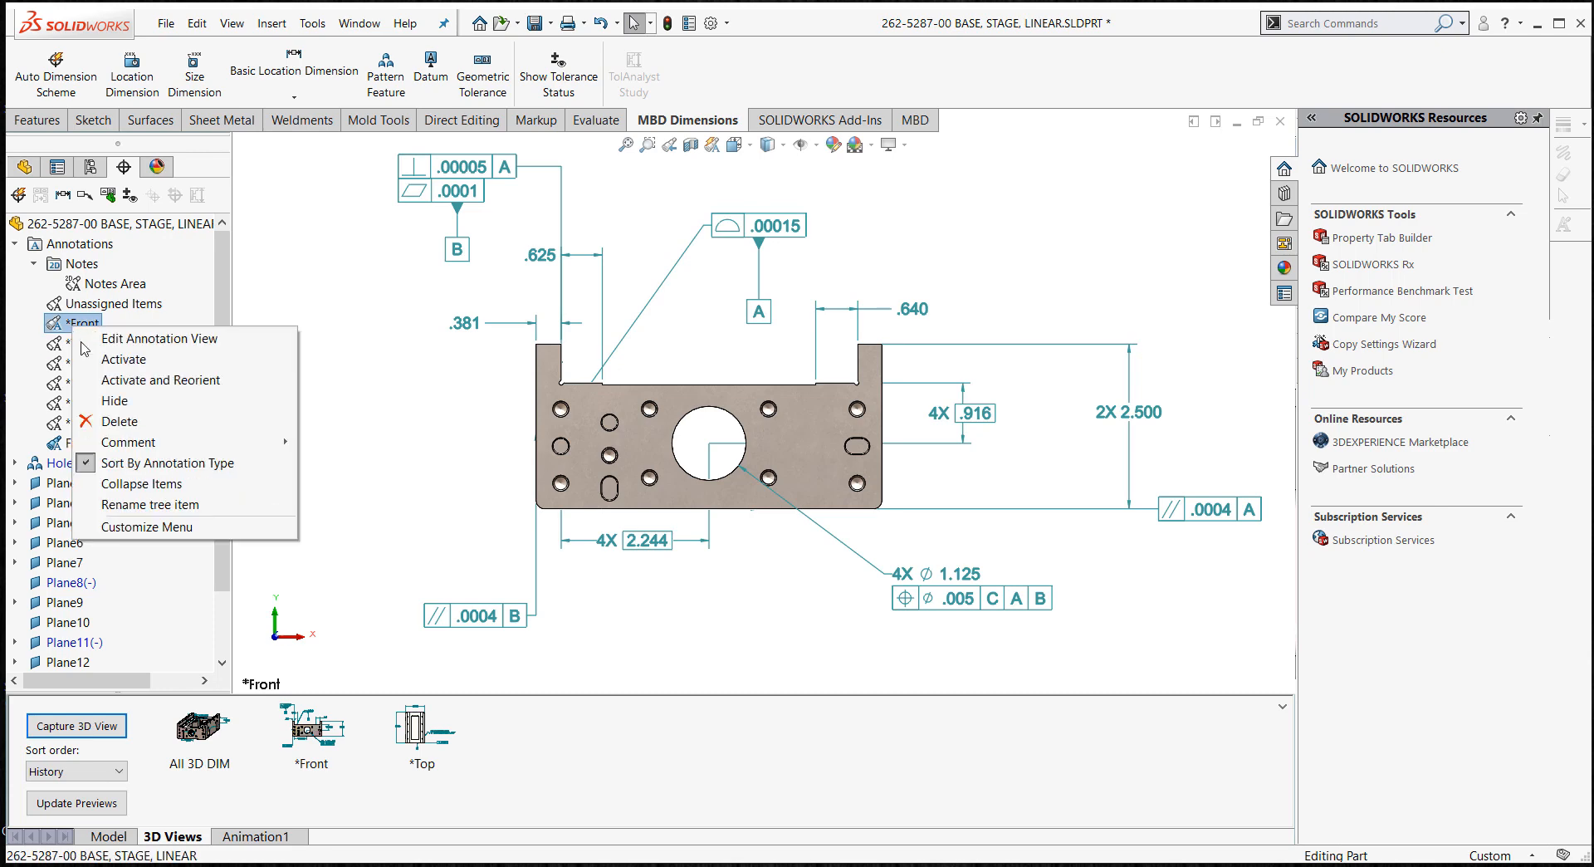
pyautogui.click(152, 381)
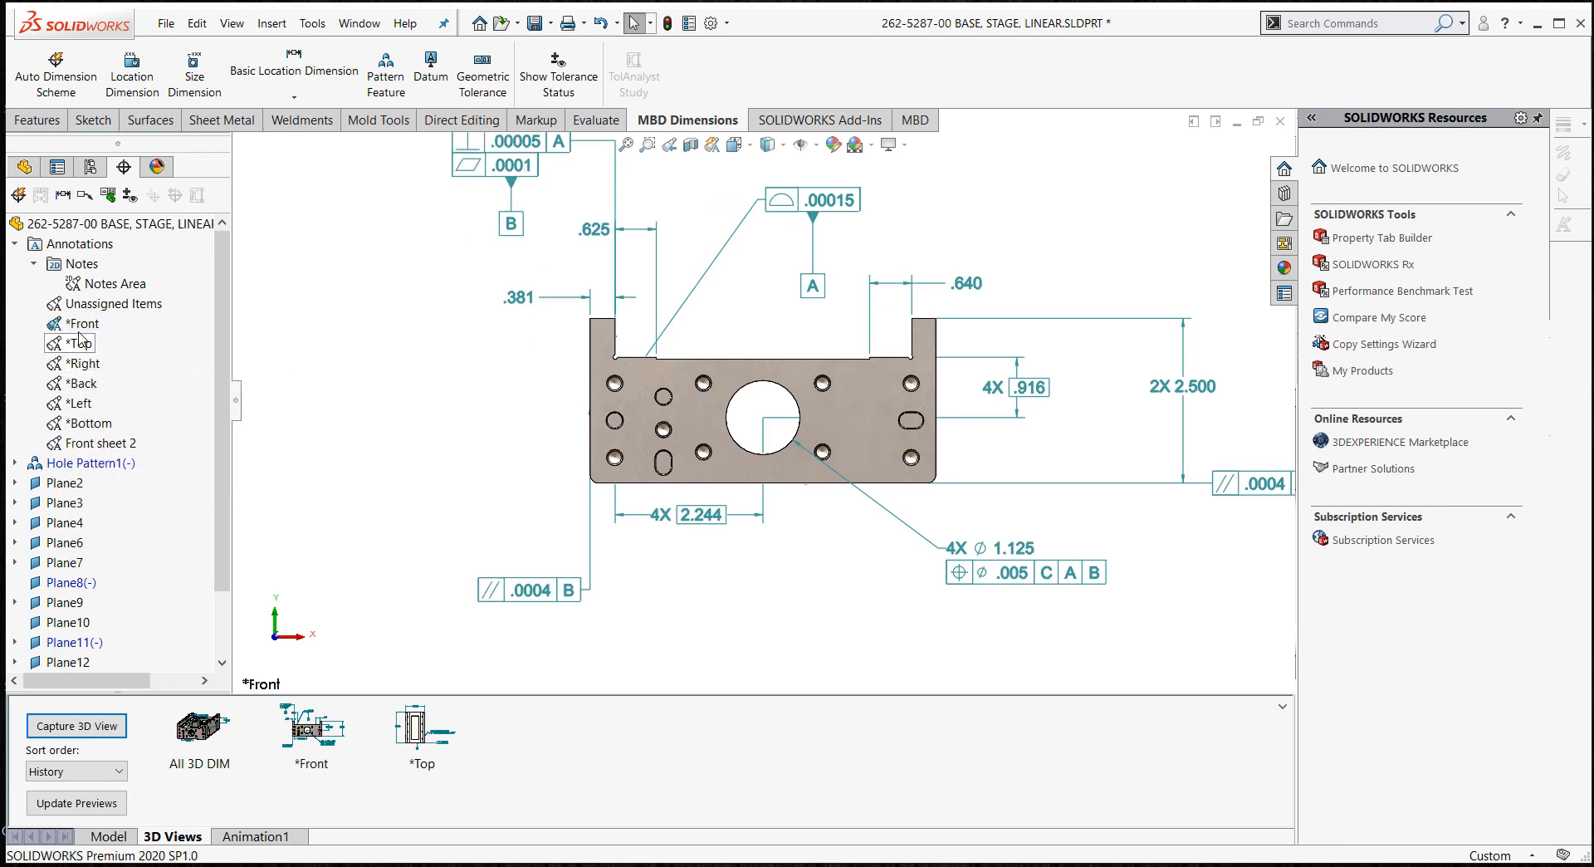
# - Activate the Front sheet 2 annotation view and orient the model to it
pyautogui.rightClick(87, 448)
pyautogui.click(155, 498)
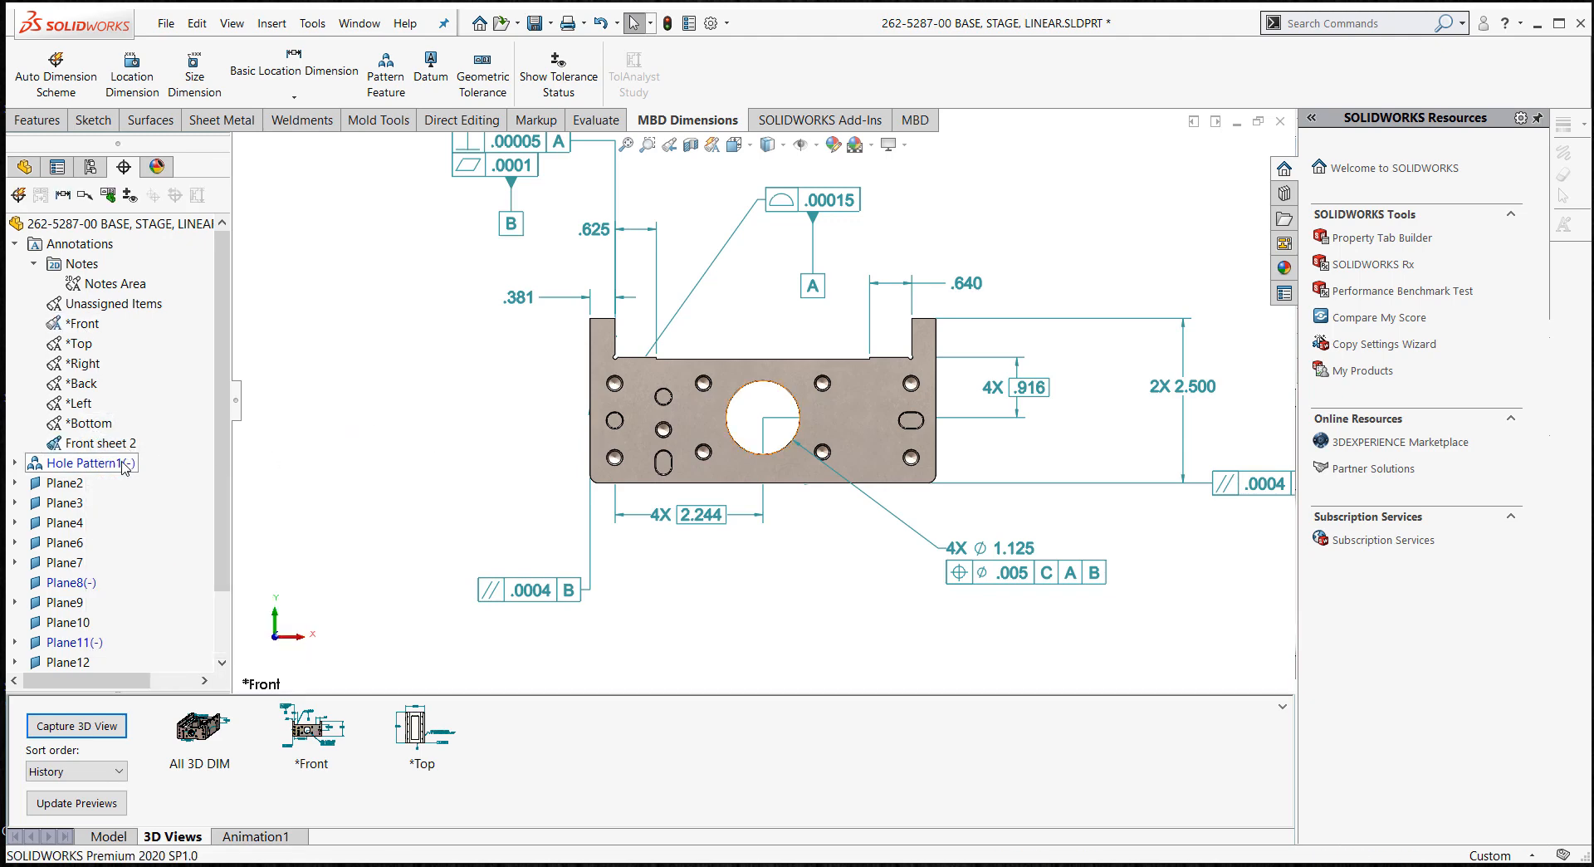
pyautogui.moveTo(871, 256); pyautogui.dragTo(842, 269, button='middle')
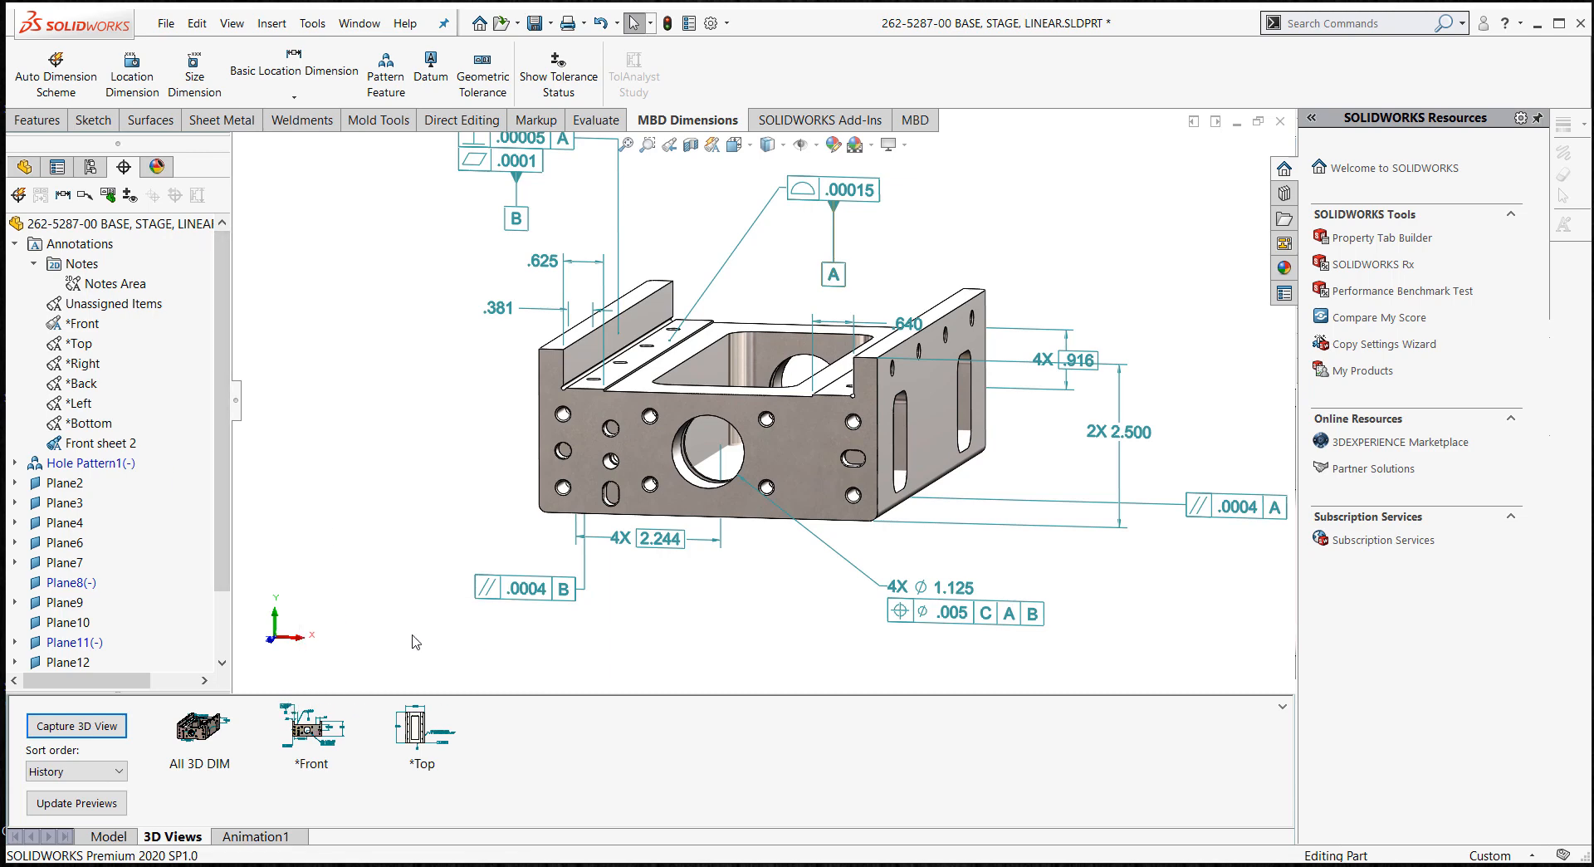
pyautogui.rightClick(89, 444)
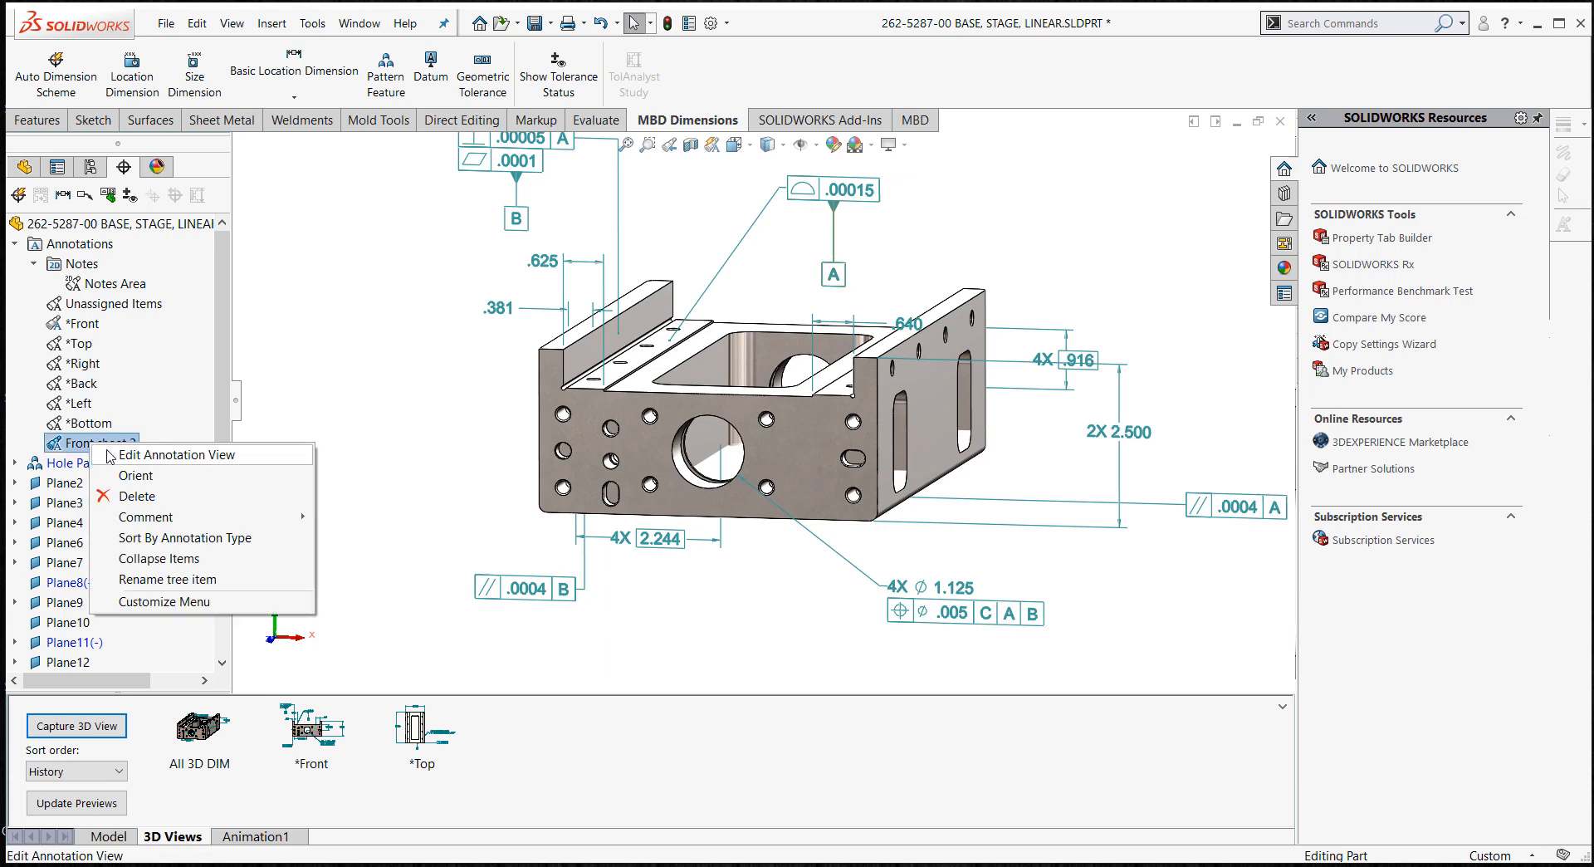
pyautogui.click(160, 481)
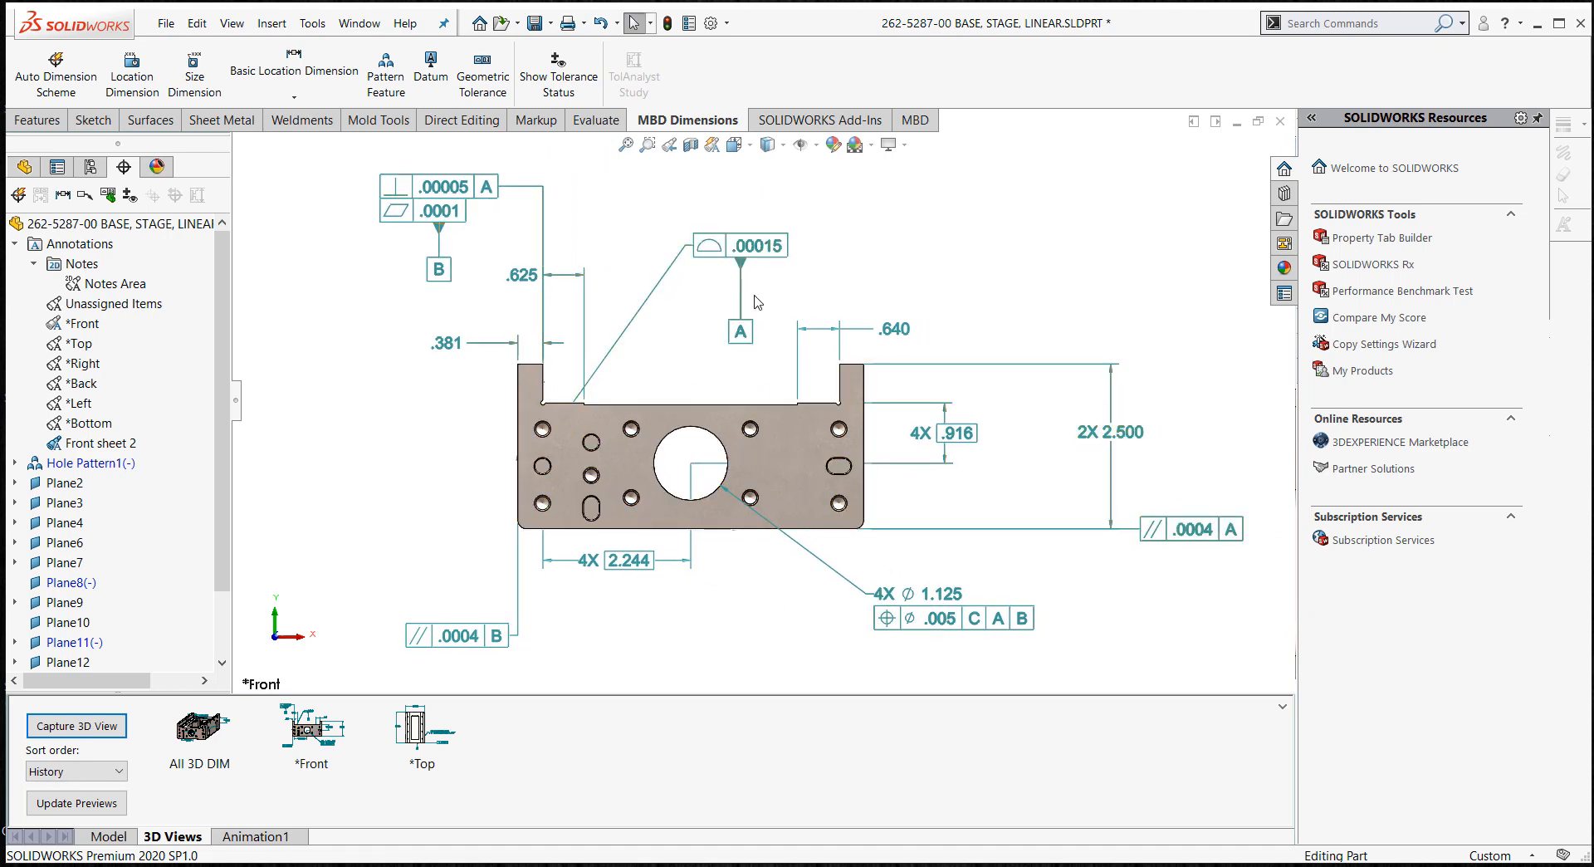
# - Capture a 3D view named Front sheet 2 that includes only the Front sheet 2 annotation view, leaving out *Front
pyautogui.click(95, 727)
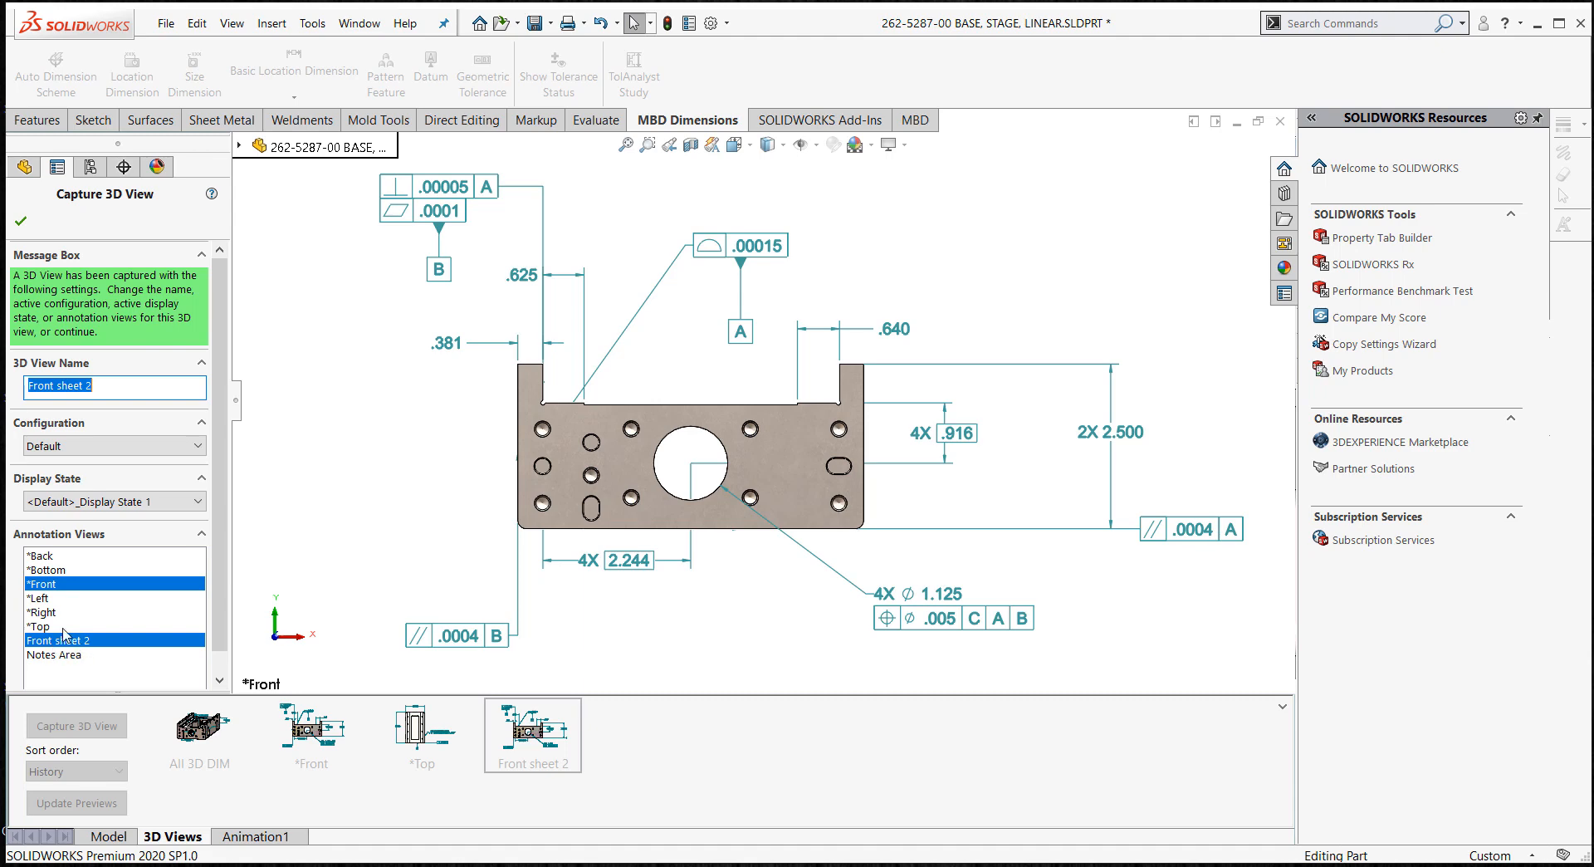
pyautogui.keyDown('ctrl'); pyautogui.click(59, 585); pyautogui.keyUp('ctrl')
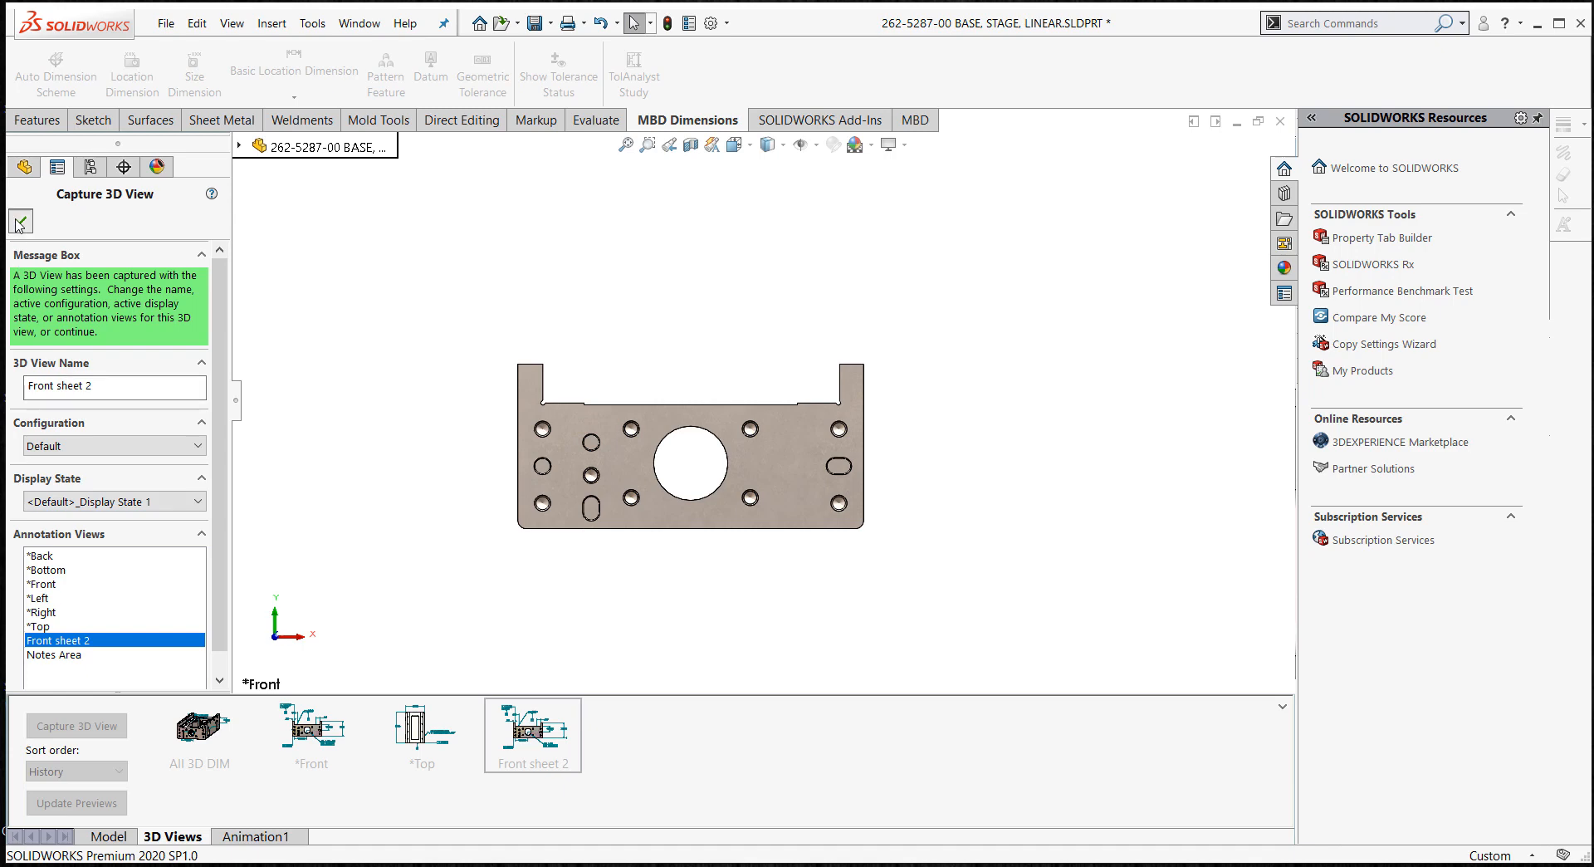
pyautogui.press('Return')
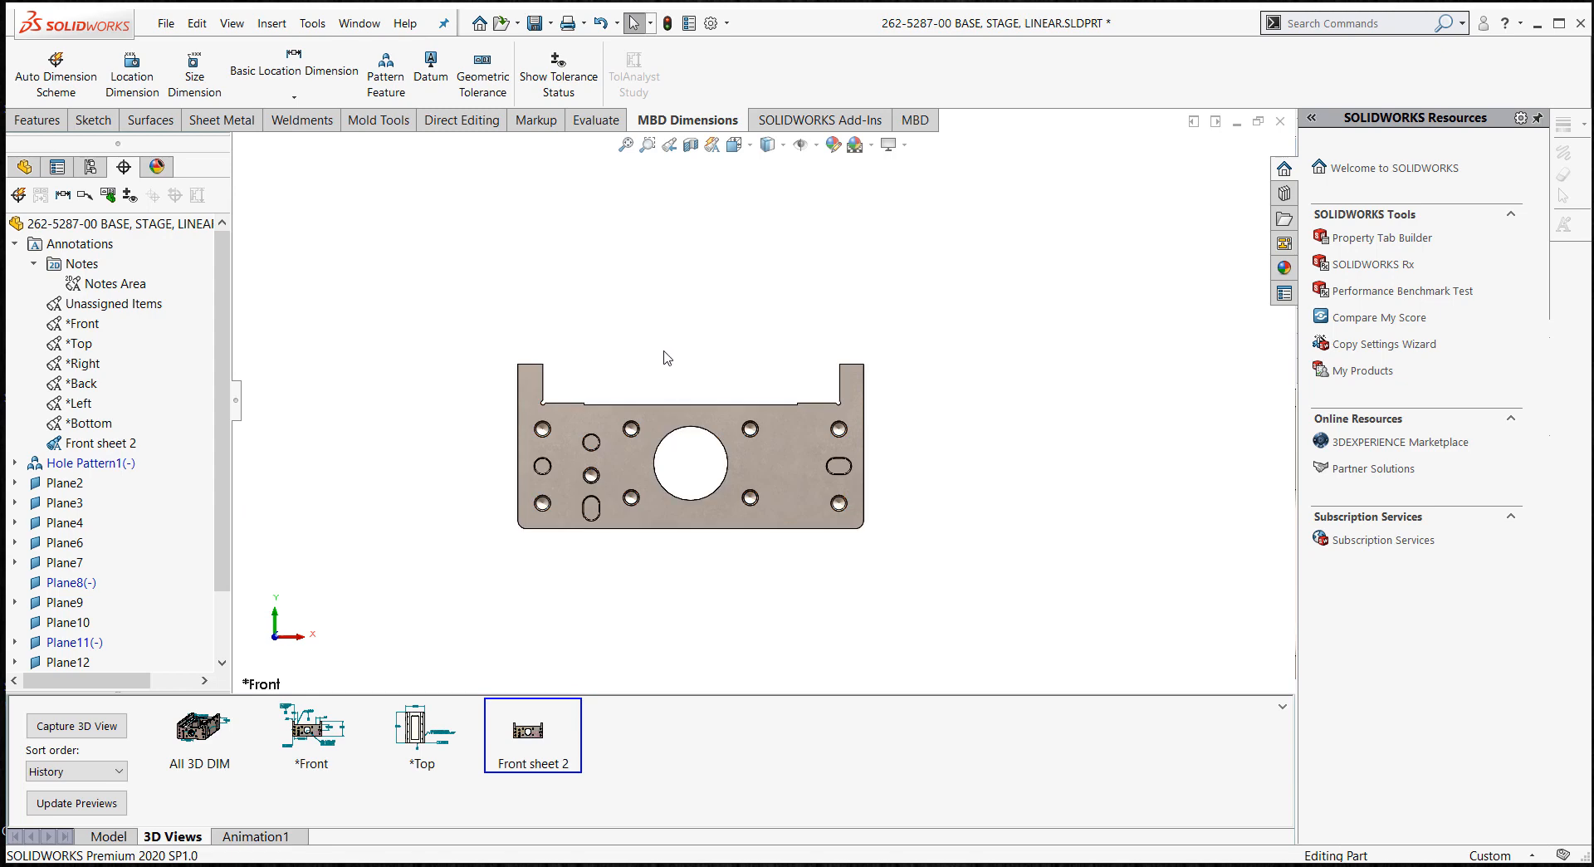
pyautogui.moveTo(664, 357); pyautogui.dragTo(432, 572, button='middle')
pyautogui.scroll(-2, 448, 366)
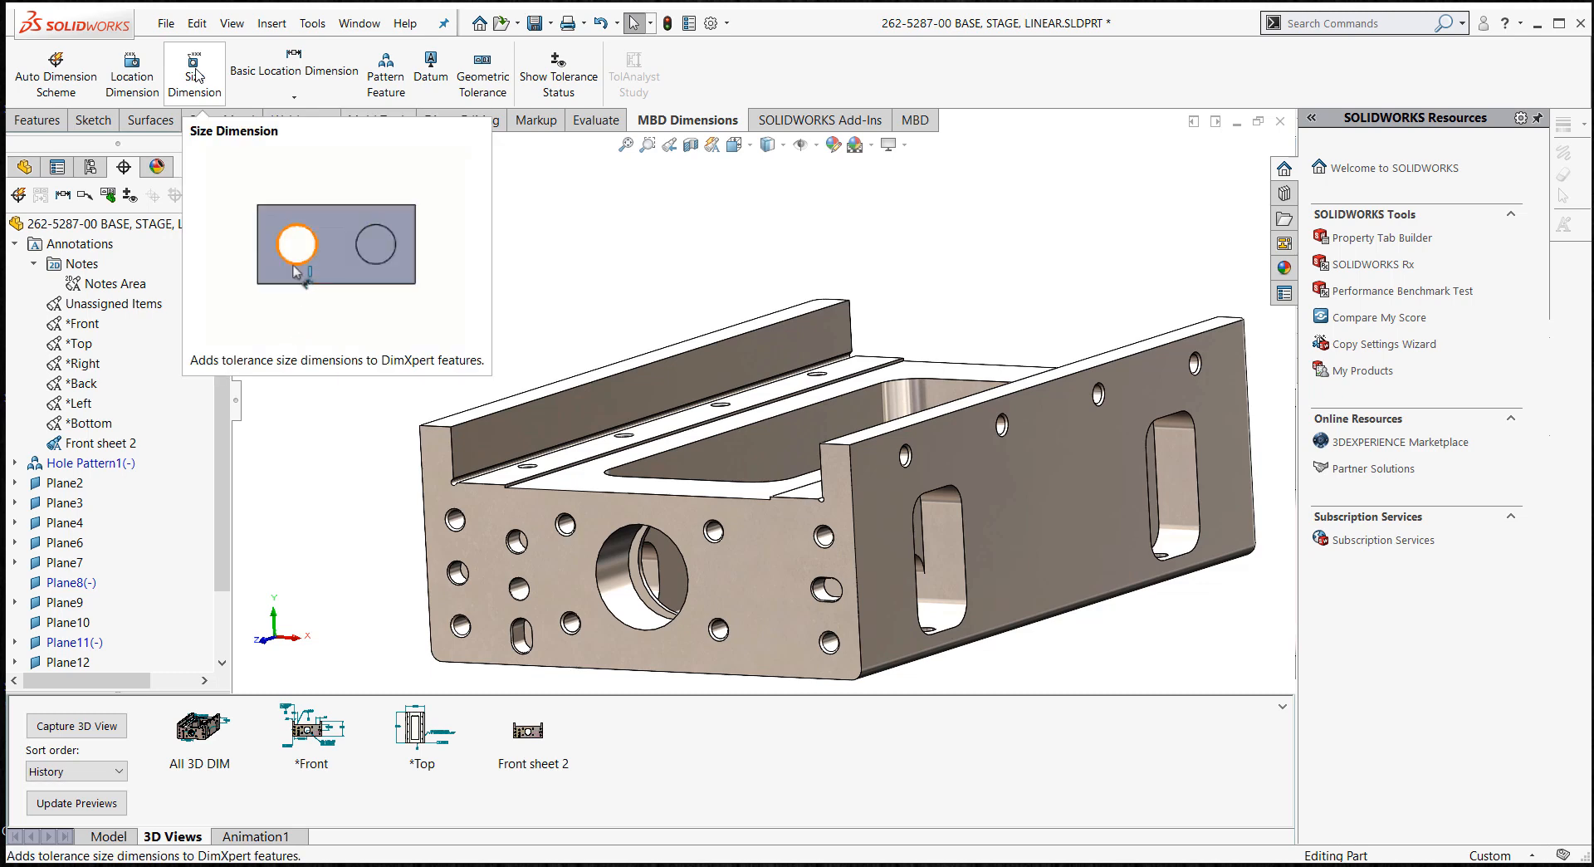
pyautogui.click(195, 76)
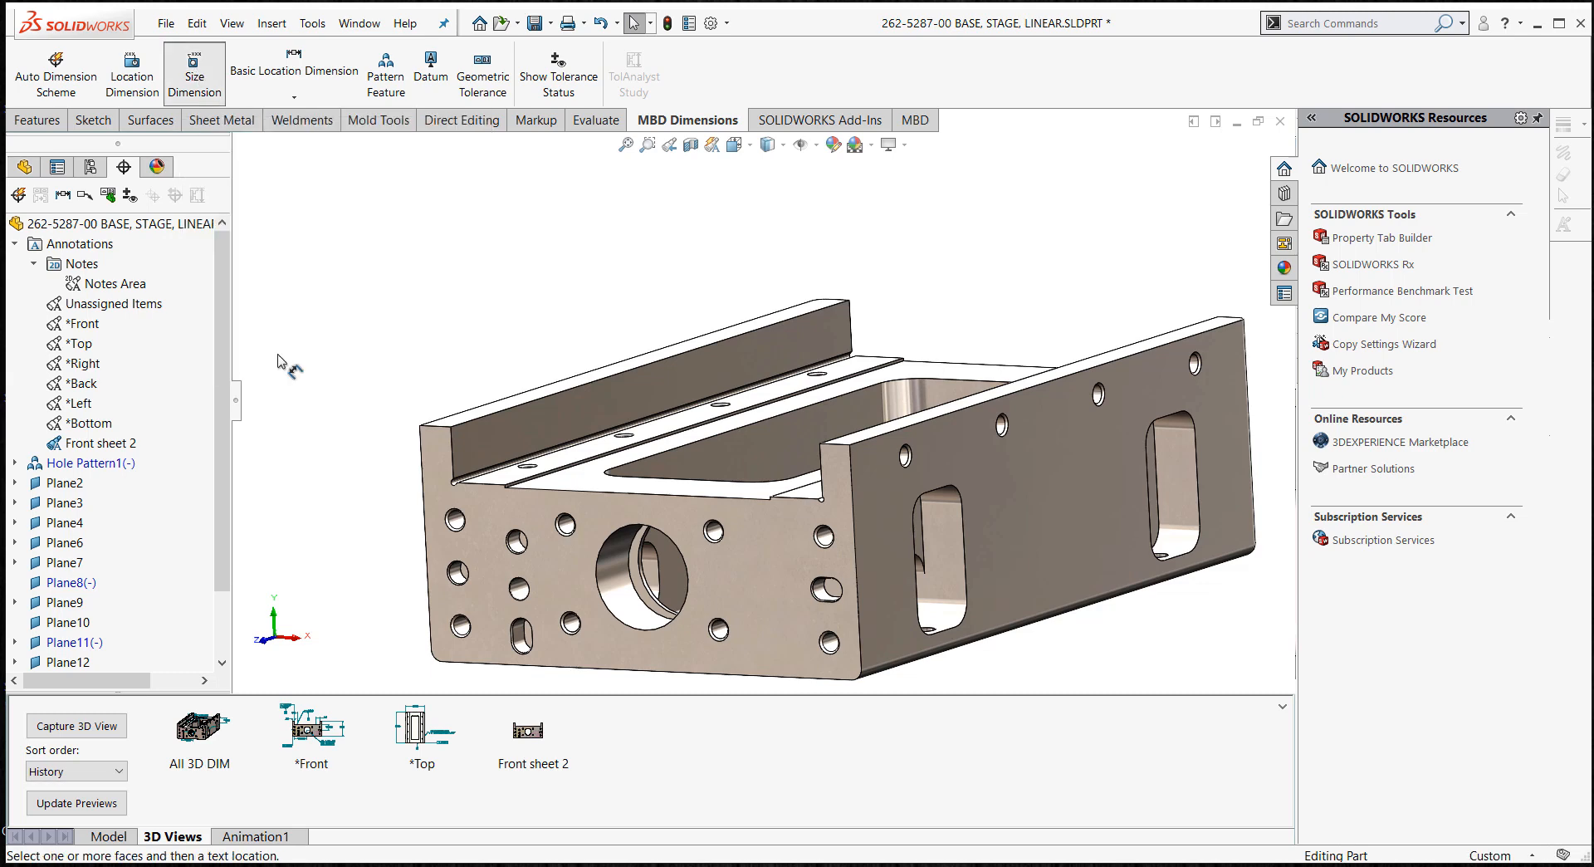
pyautogui.click(457, 574)
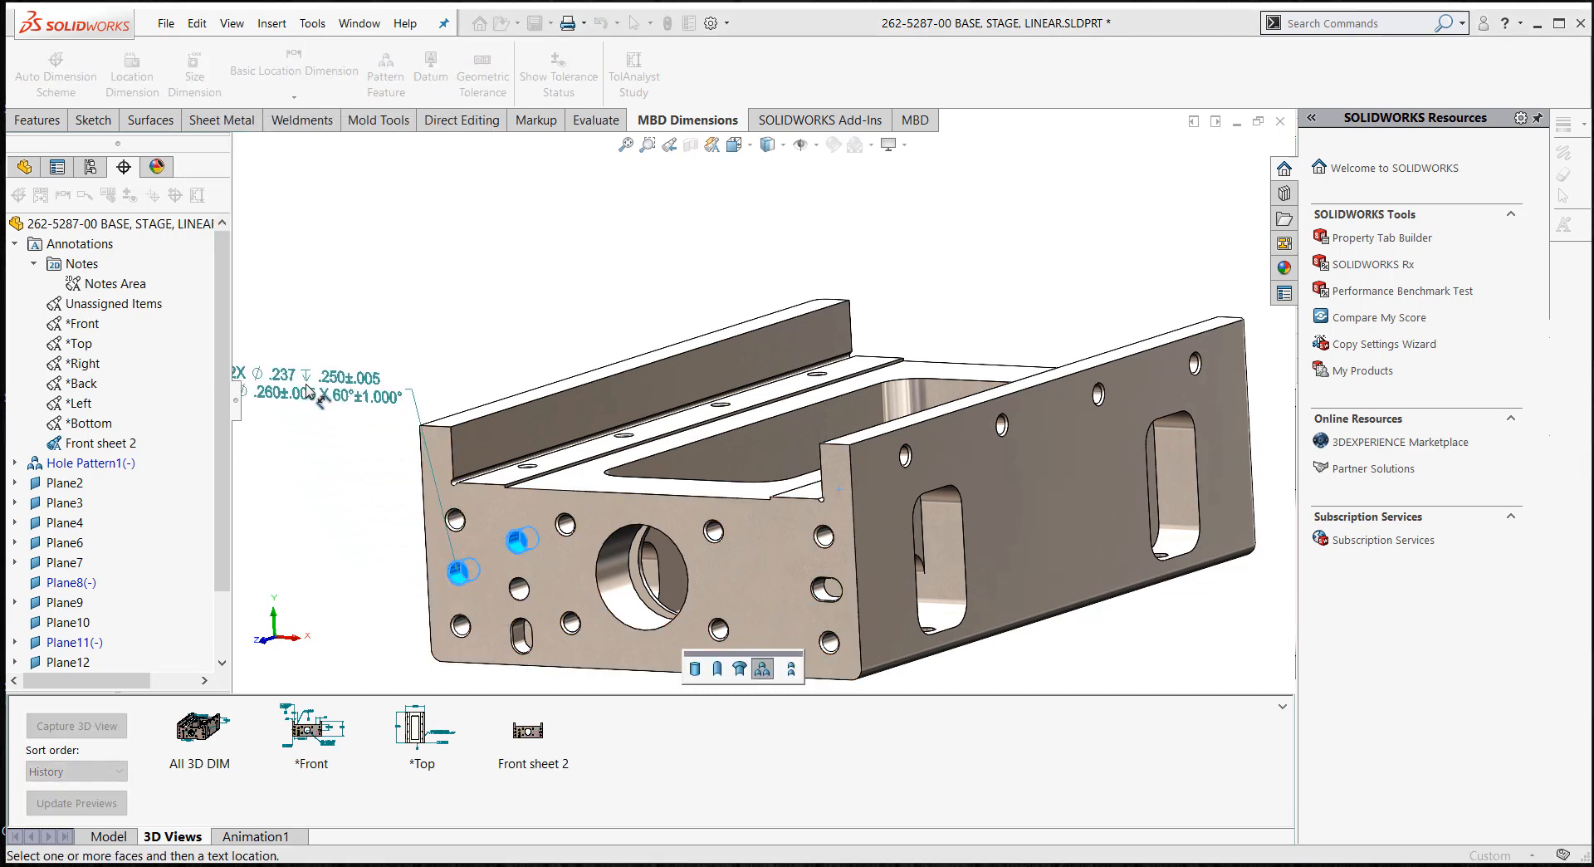
pyautogui.press('Escape')
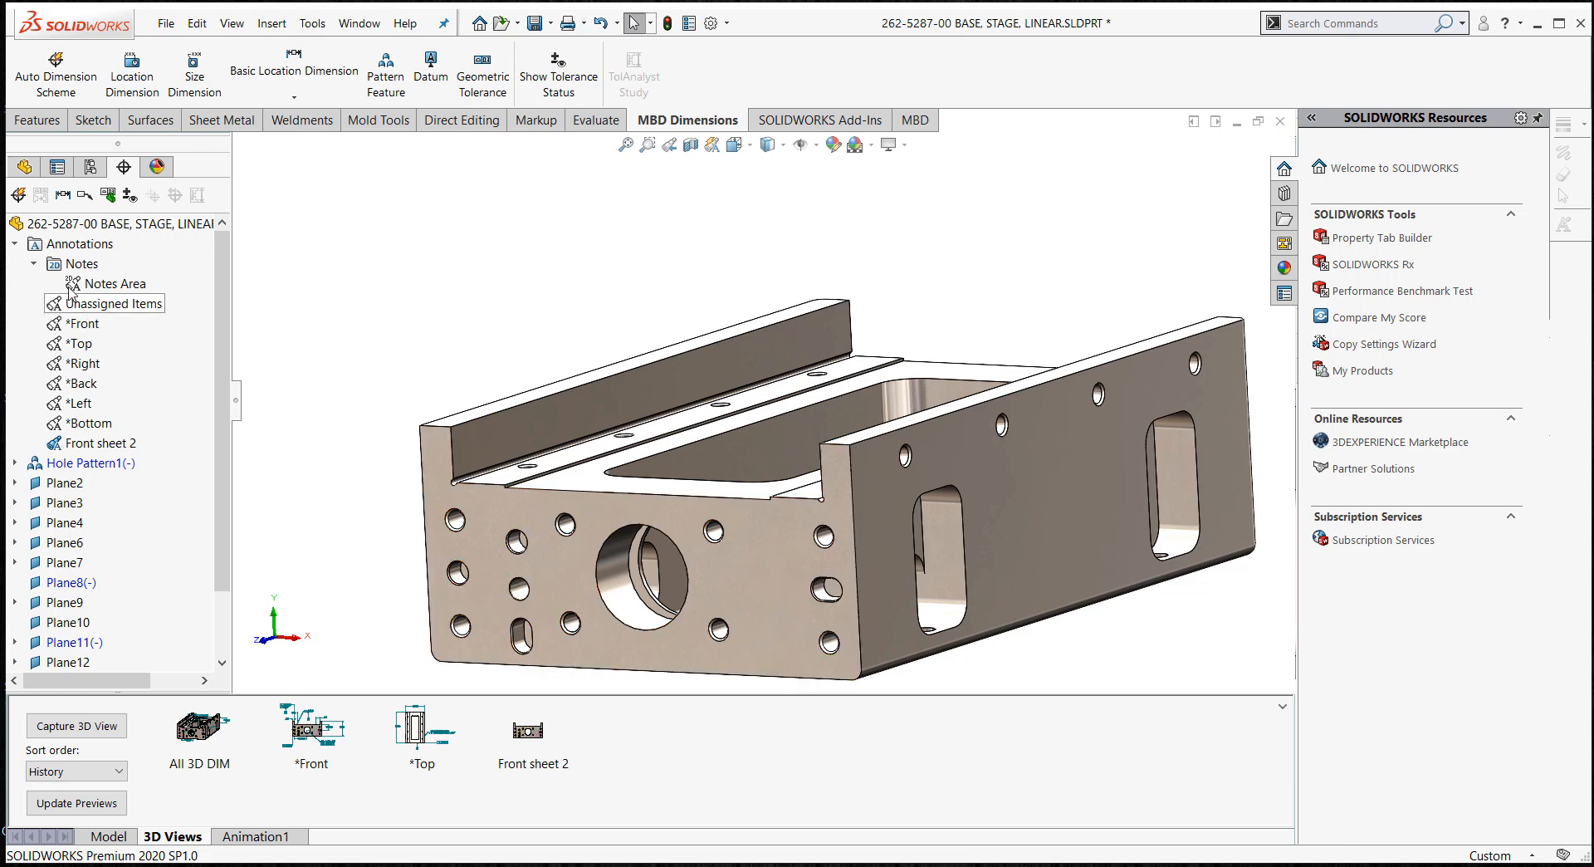
# - Start a prismatic, geometric Auto Dimension Scheme with front face C as primary datum, rail faces A as secondary and inner wall B as tertiary
pyautogui.click(20, 196)
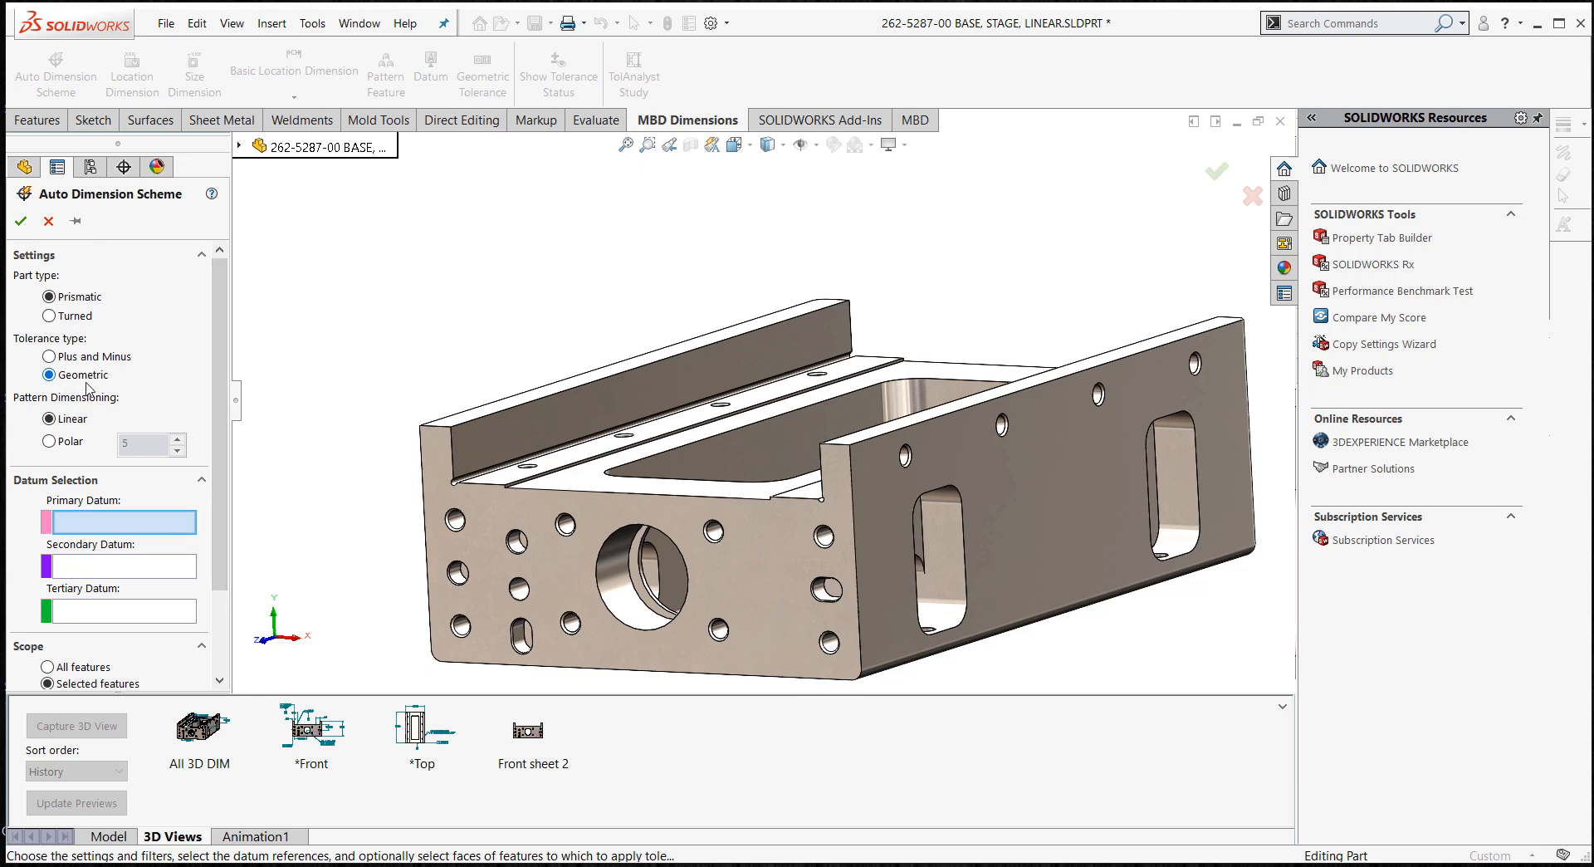
pyautogui.click(756, 550)
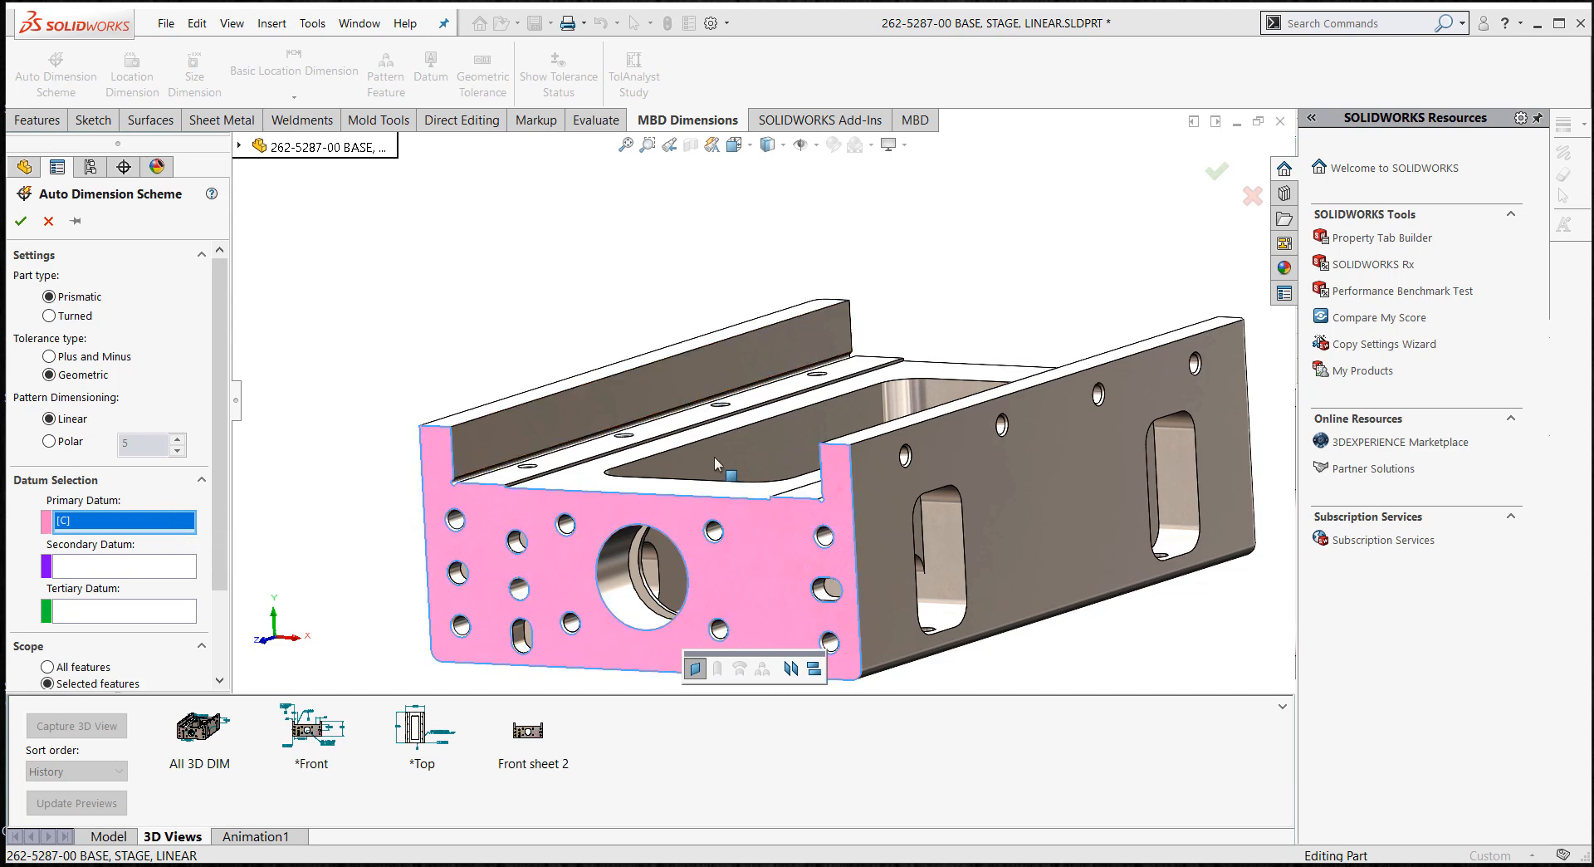
pyautogui.rightClick(528, 331)
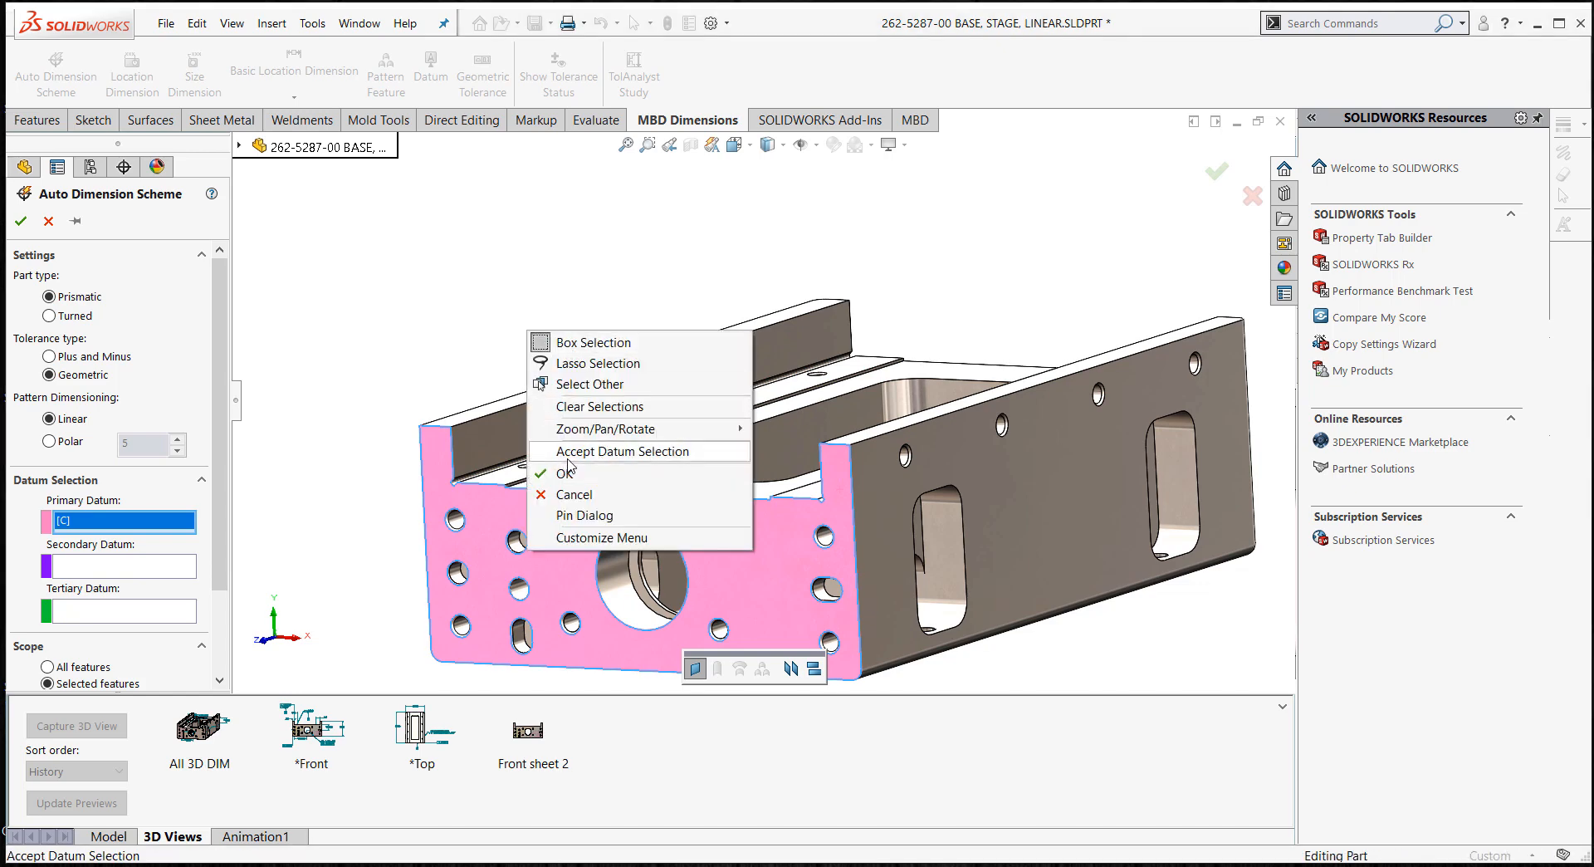
pyautogui.click(567, 453)
pyautogui.click(565, 453)
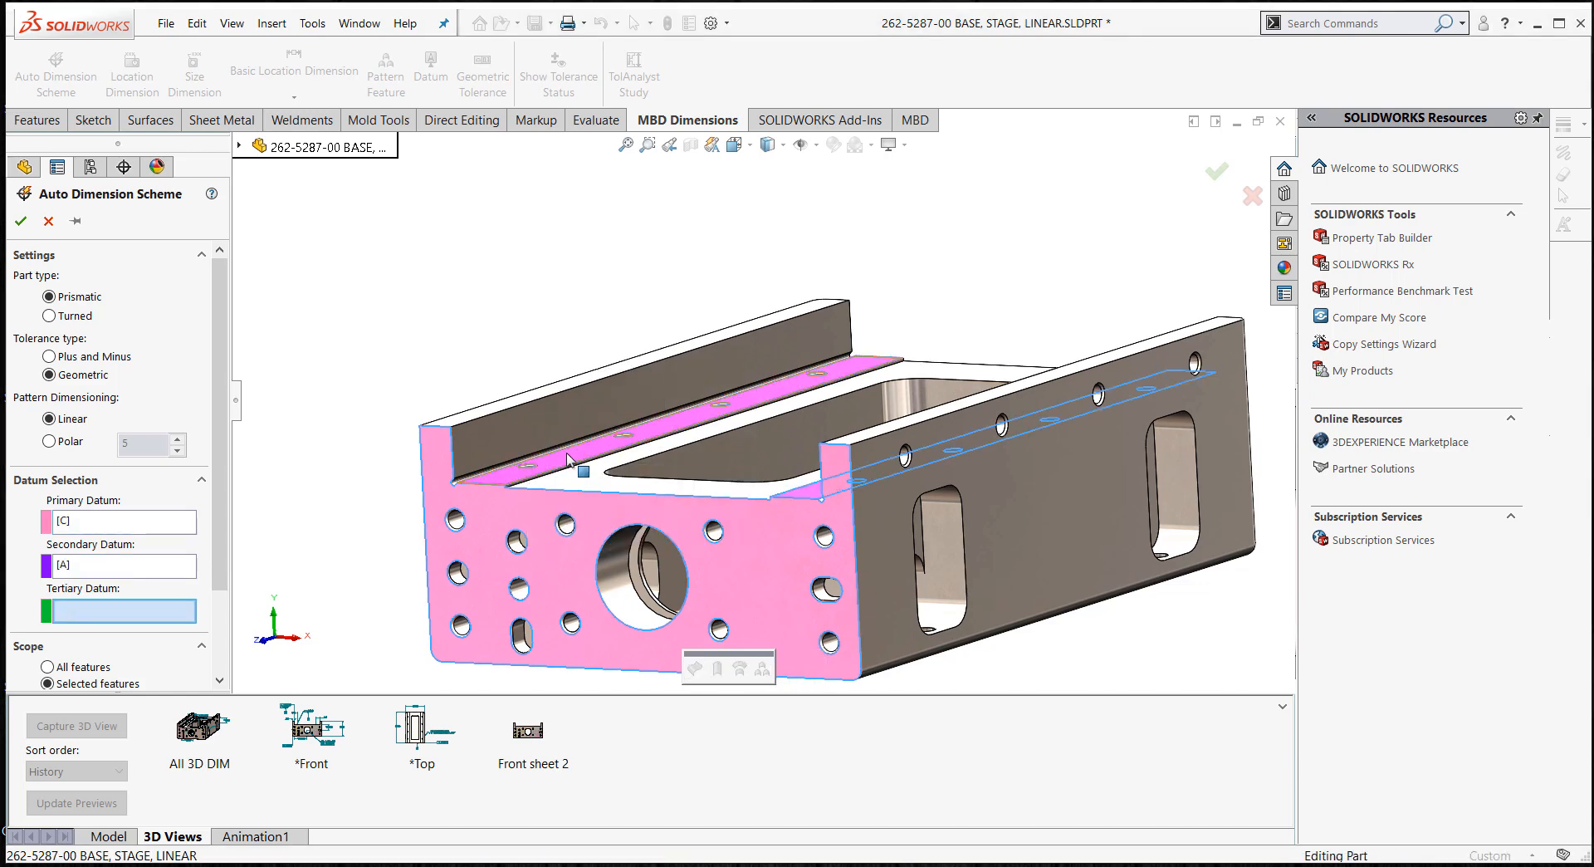
pyautogui.click(566, 412)
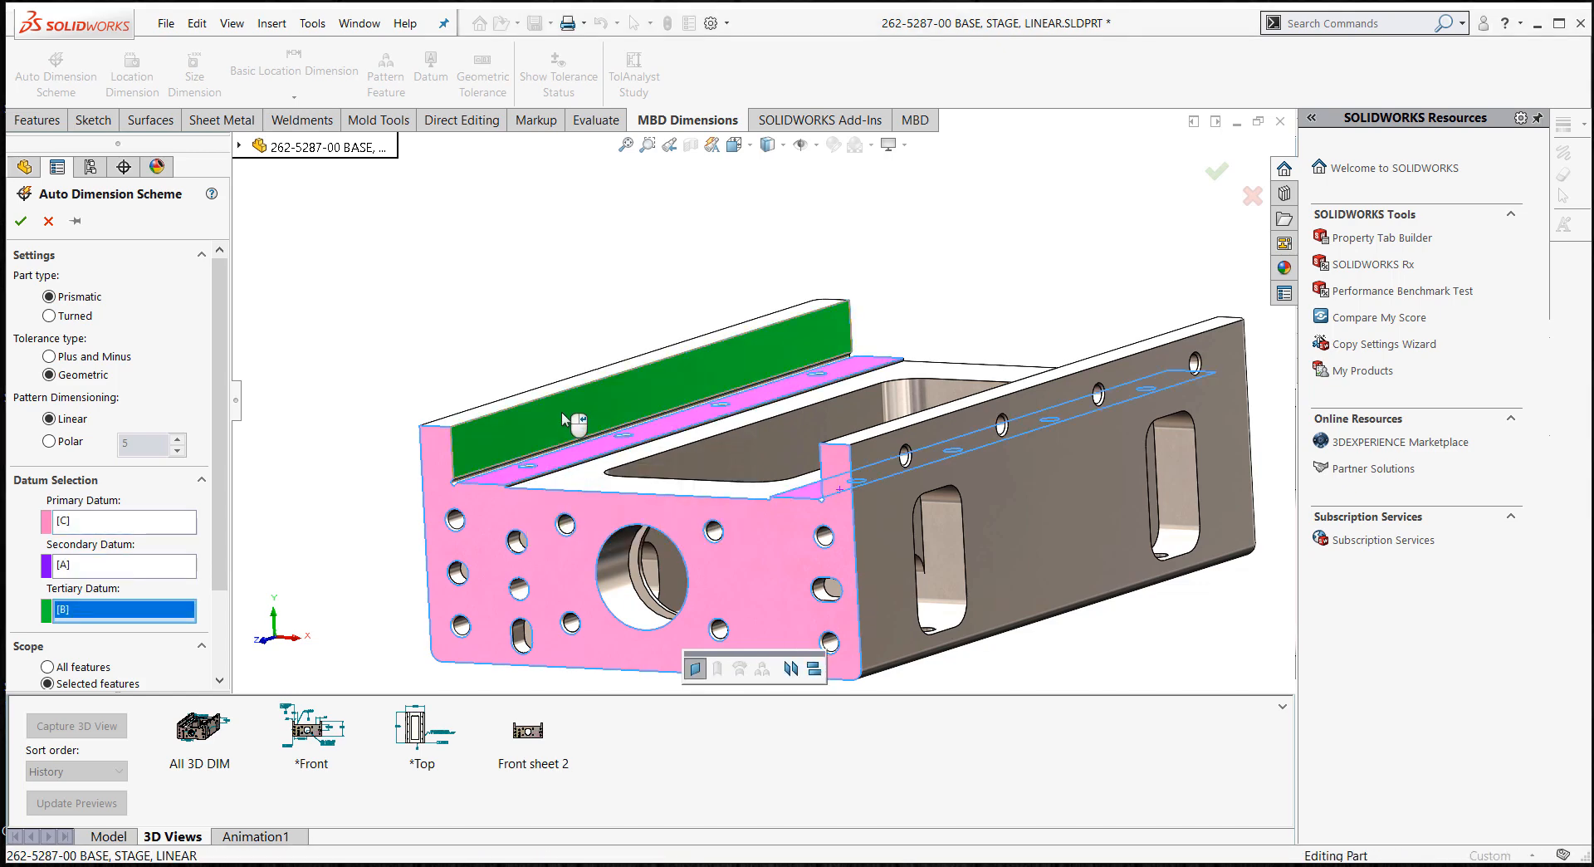
pyautogui.rightClick(562, 412)
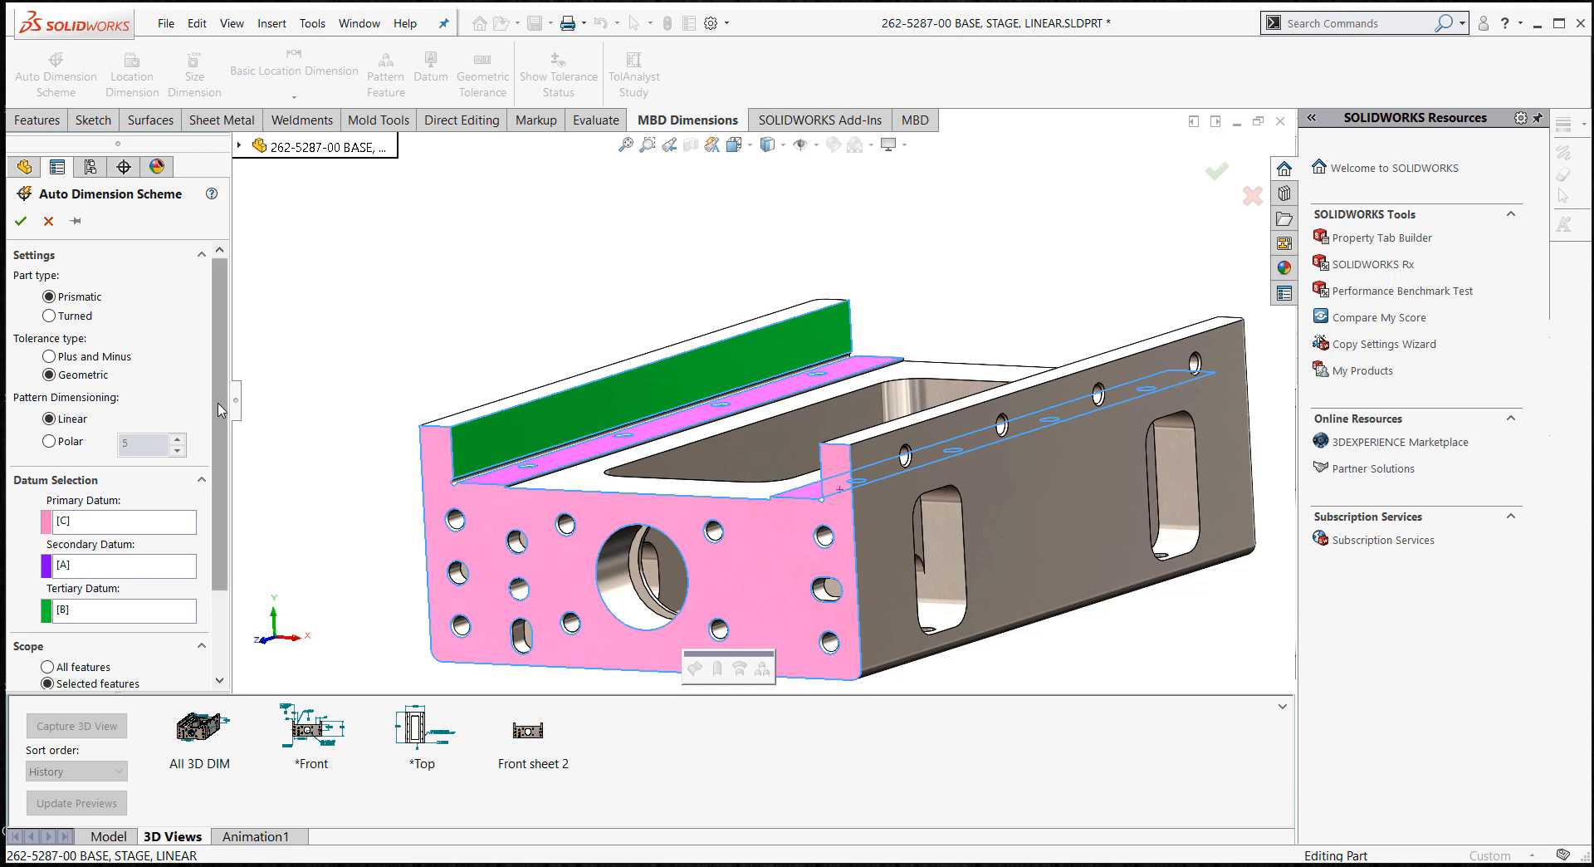
# - Add the front face's two-hole dowel pattern and four-hole corner pattern to the scheme's selected features
pyautogui.scroll(-3, 221, 411)
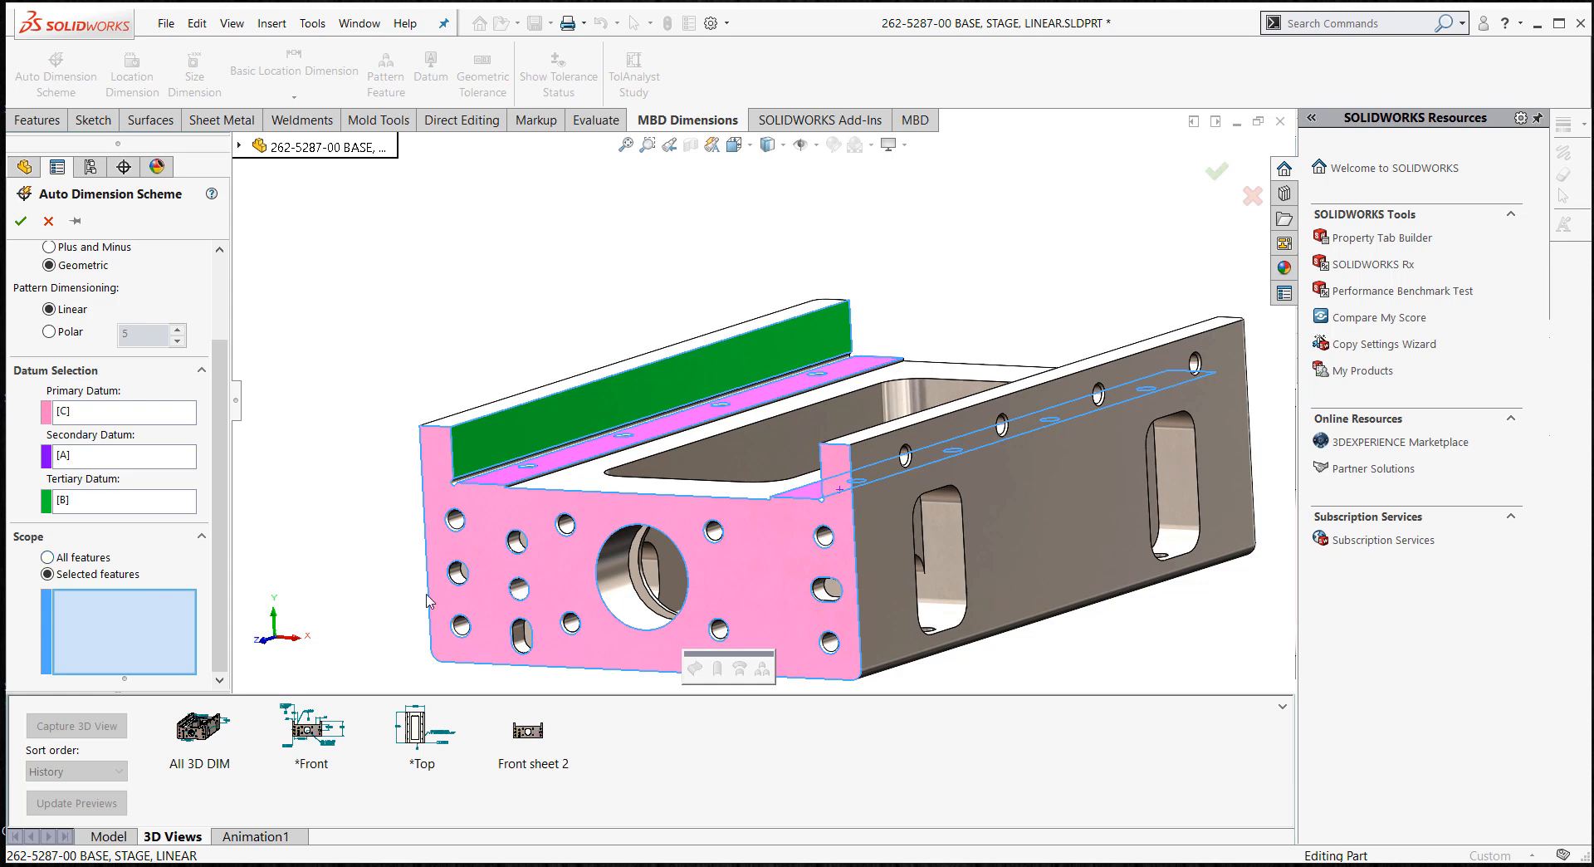
pyautogui.click(455, 571)
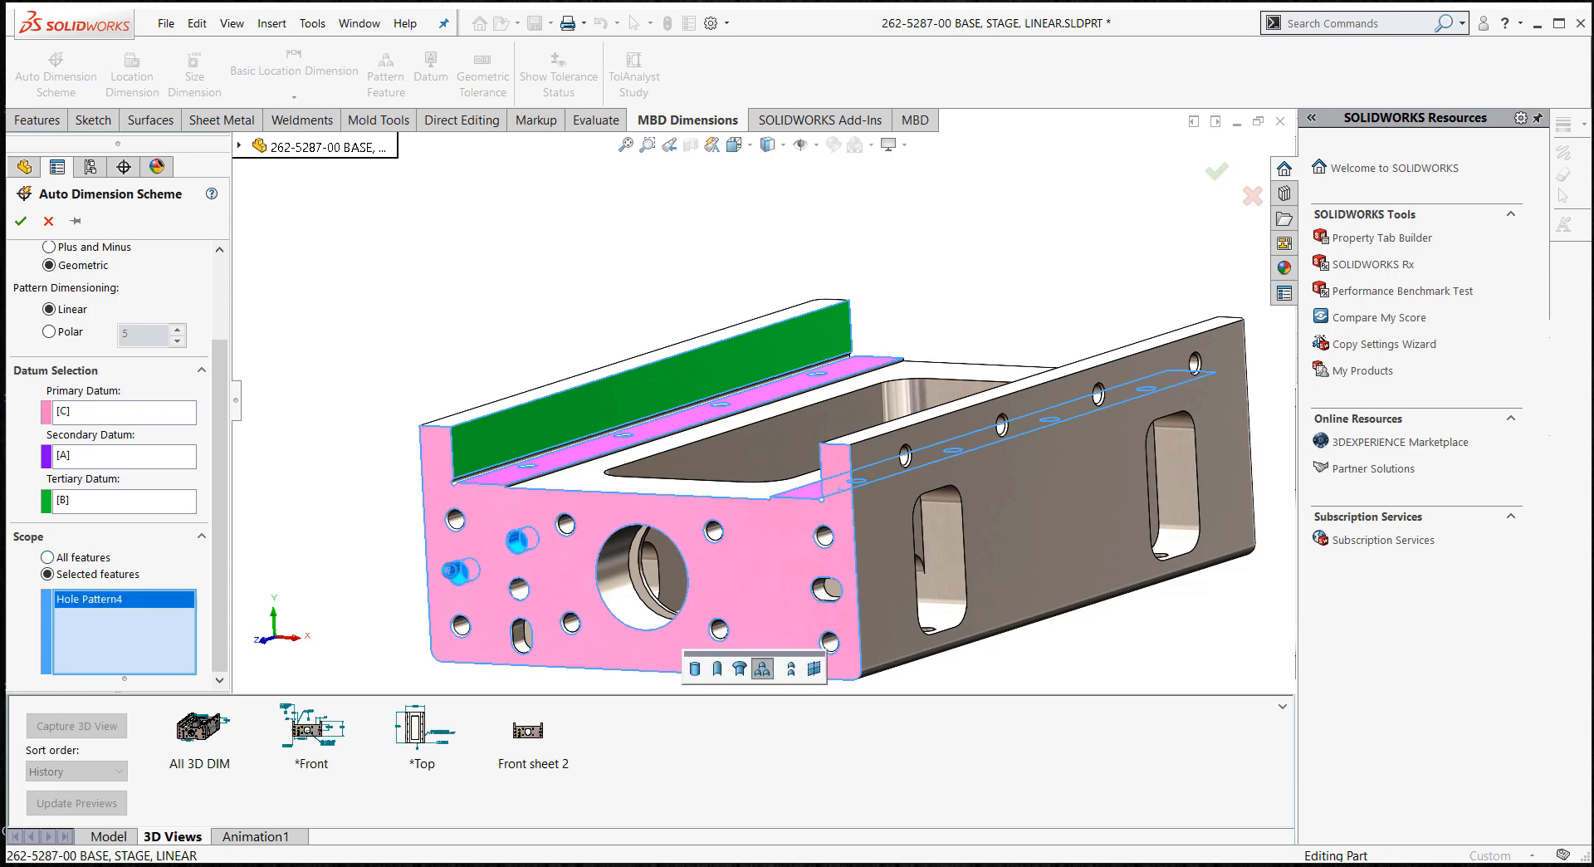
pyautogui.click(824, 537)
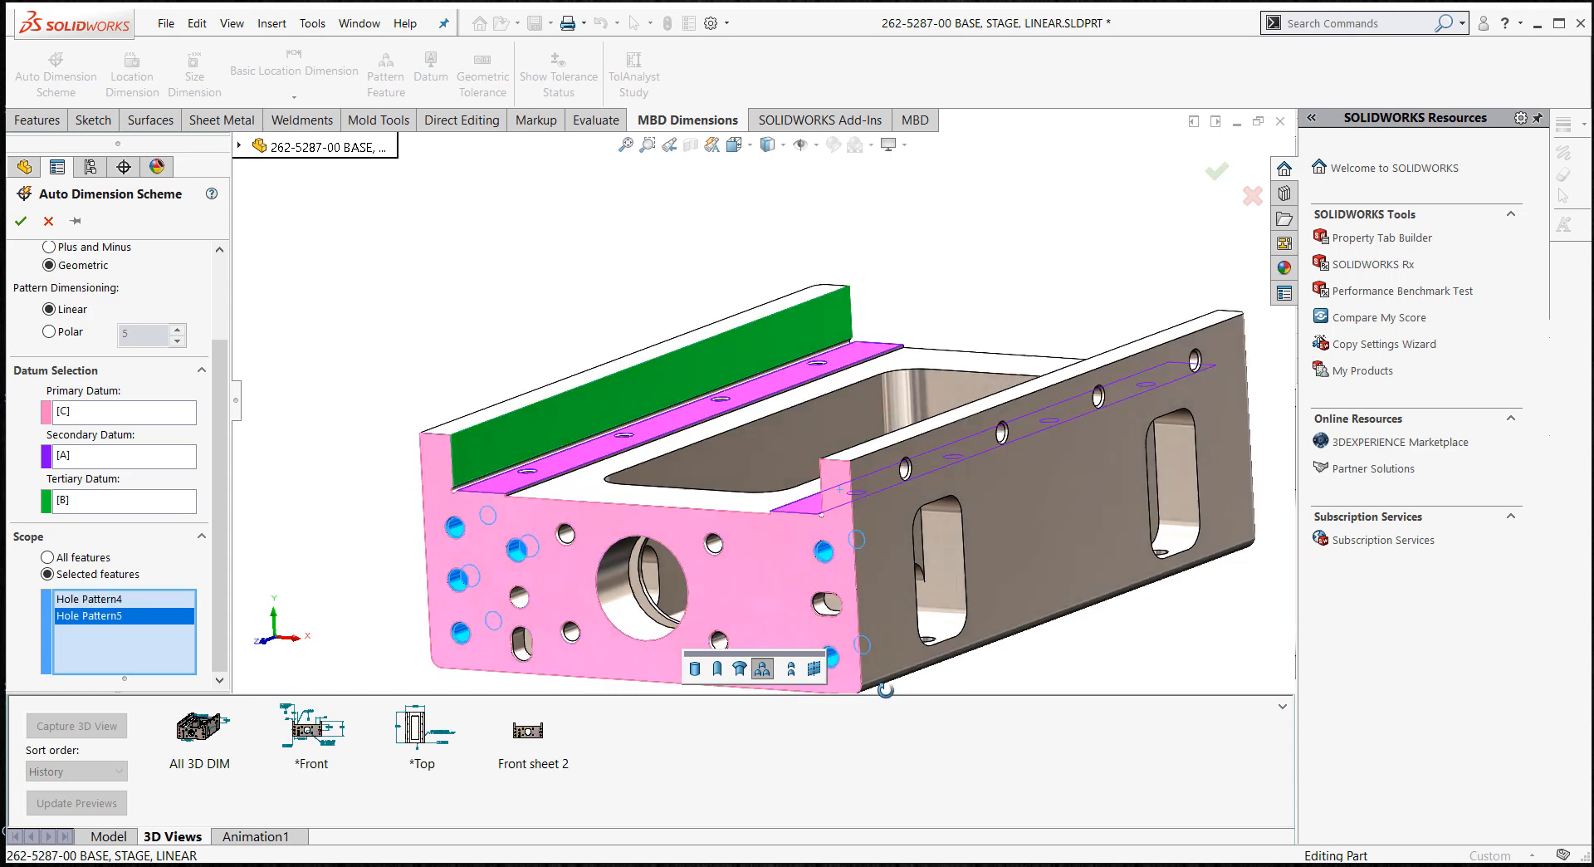
pyautogui.scroll(-5, 888, 685)
pyautogui.scroll(4, 888, 623)
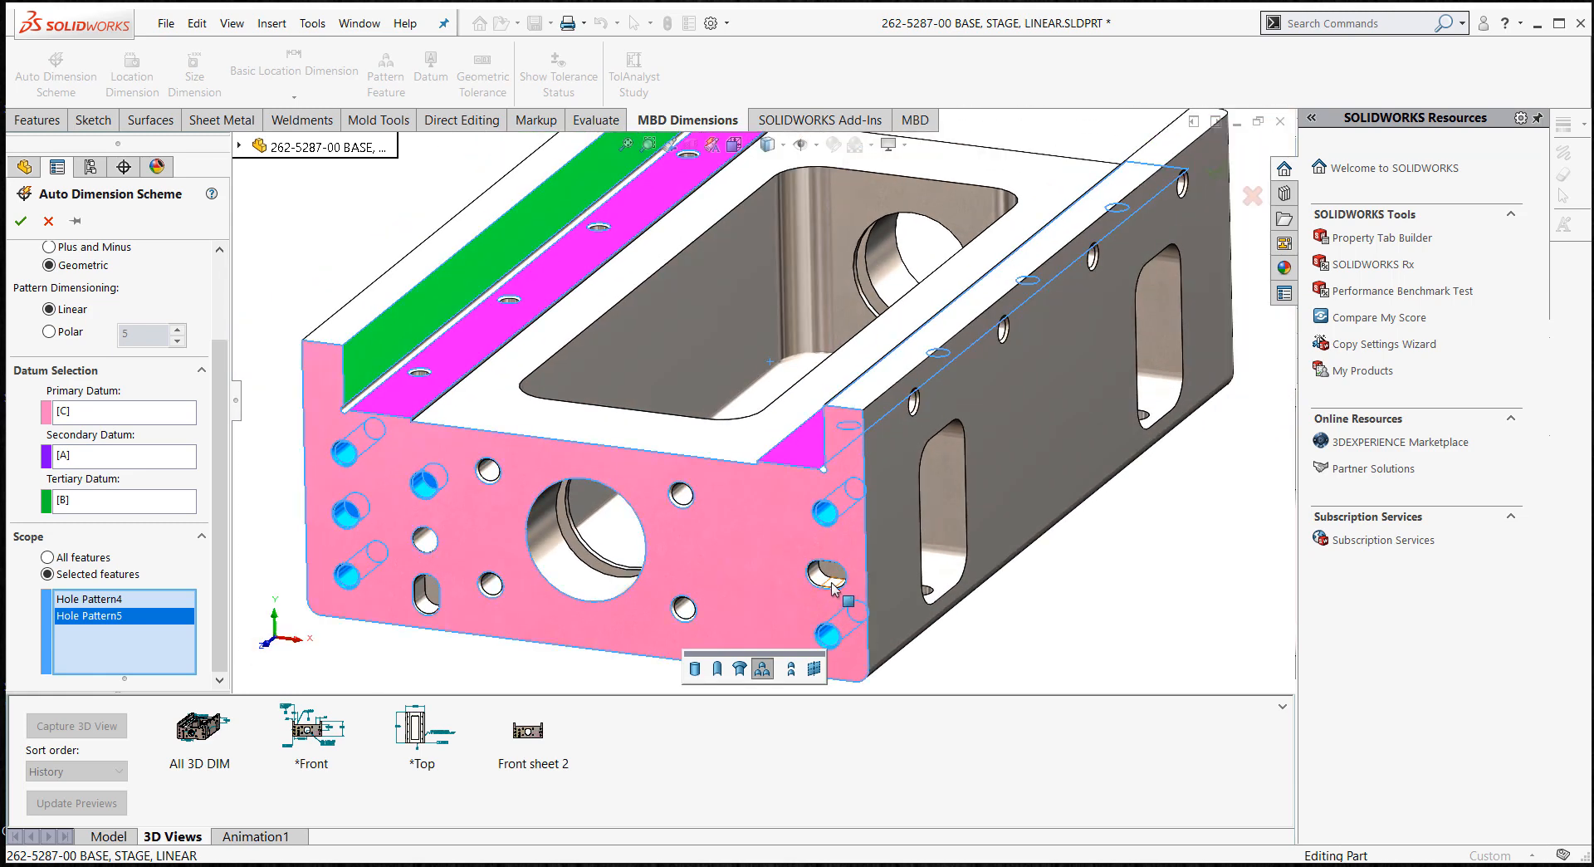
# - Add the front face's horizontal slot as a width feature between its lower and upper flat faces, and generate the dimension scheme
pyautogui.click(833, 588)
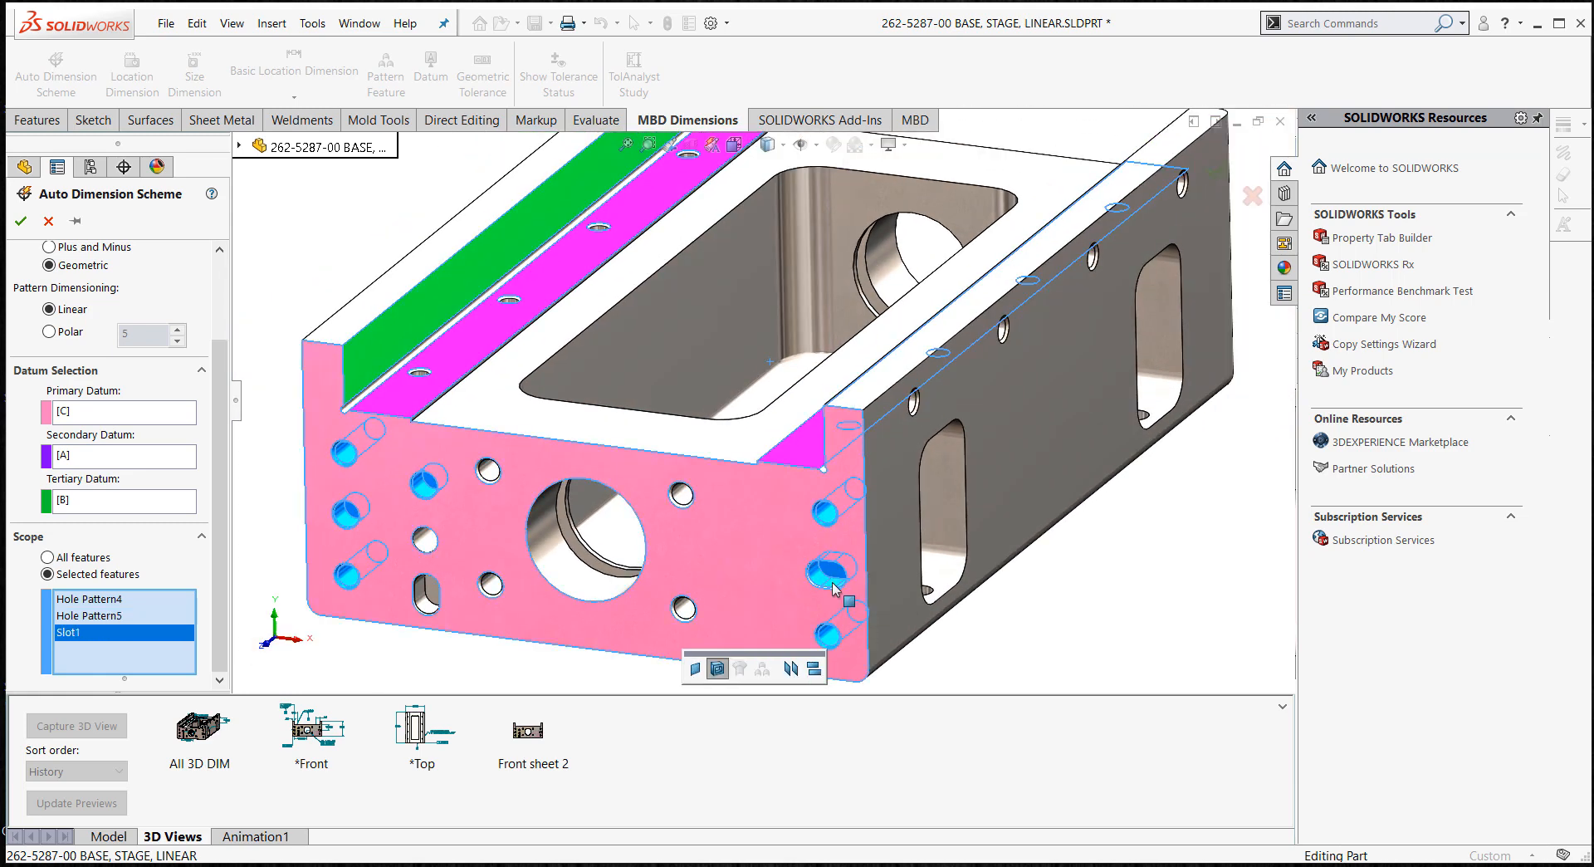
pyautogui.click(791, 669)
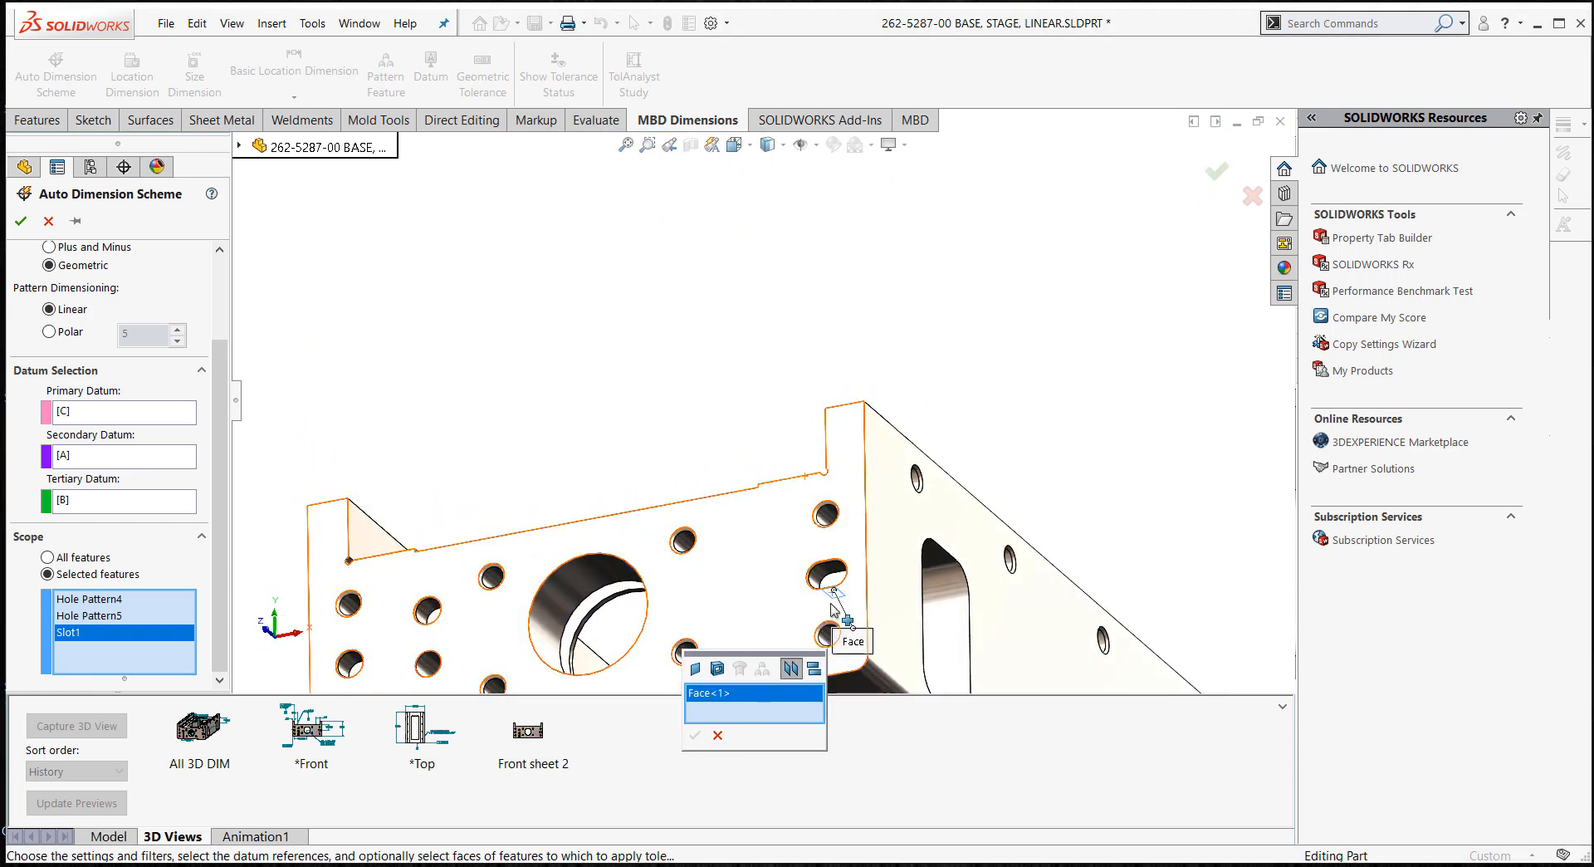
pyautogui.click(834, 571)
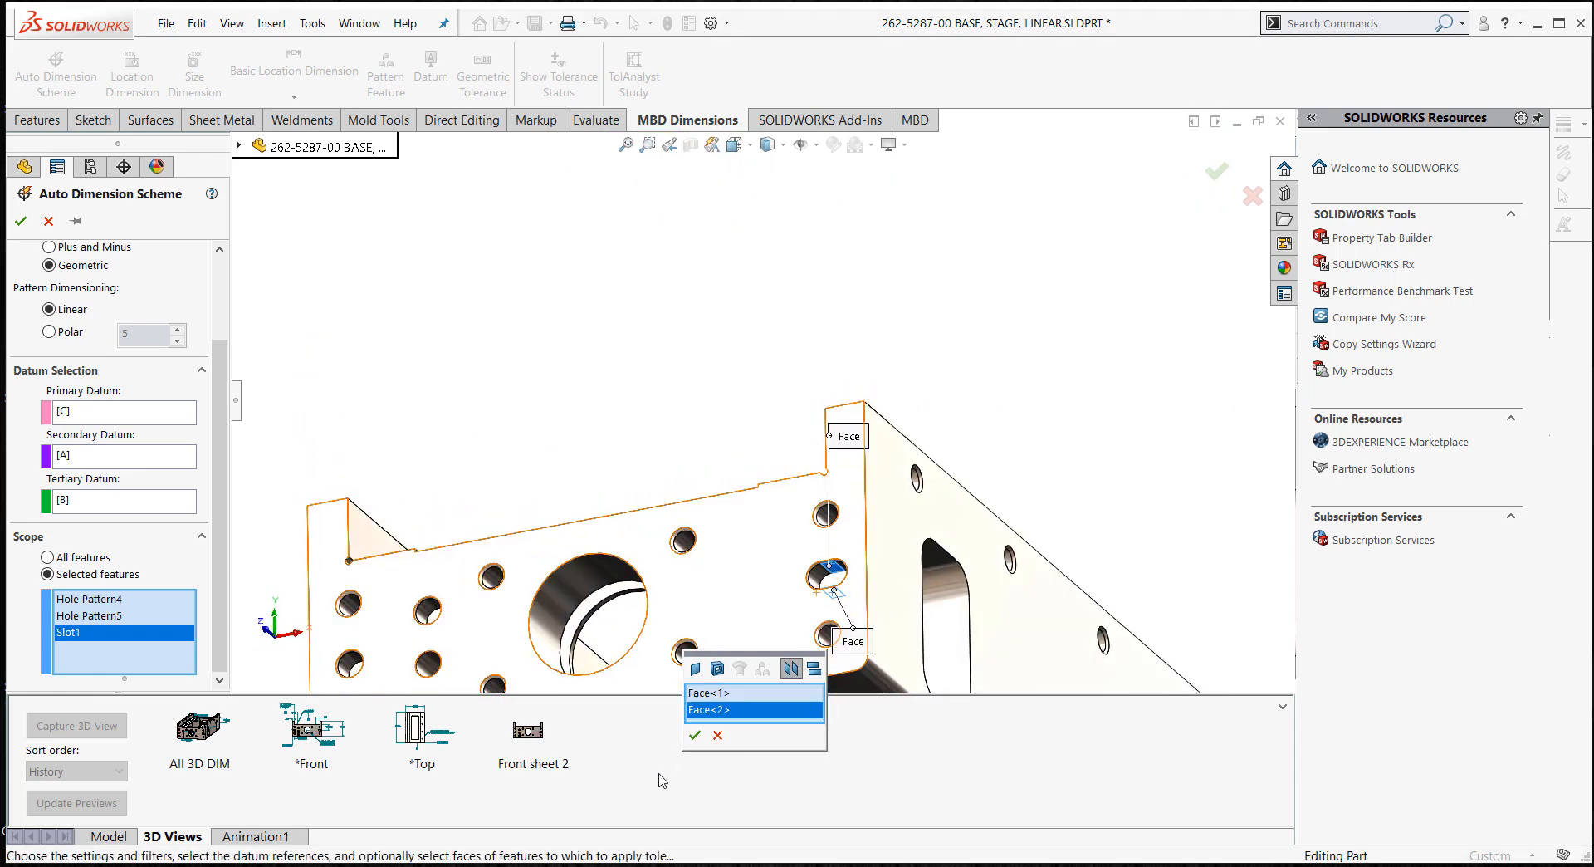
pyautogui.click(694, 735)
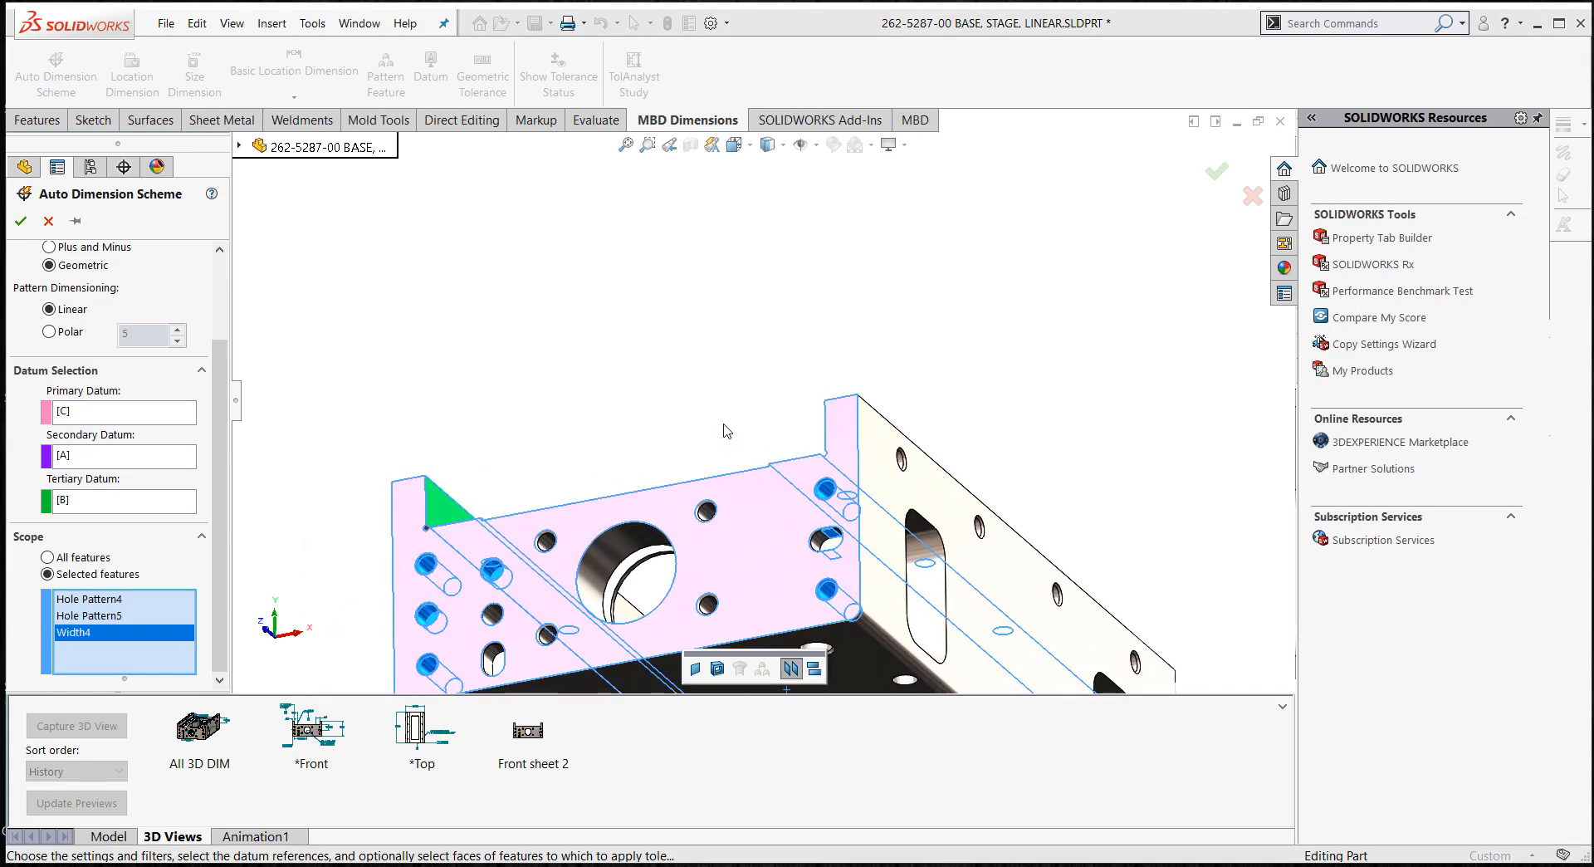
pyautogui.moveTo(726, 431); pyautogui.dragTo(739, 544, button='middle')
pyautogui.scroll(1, 704, 514)
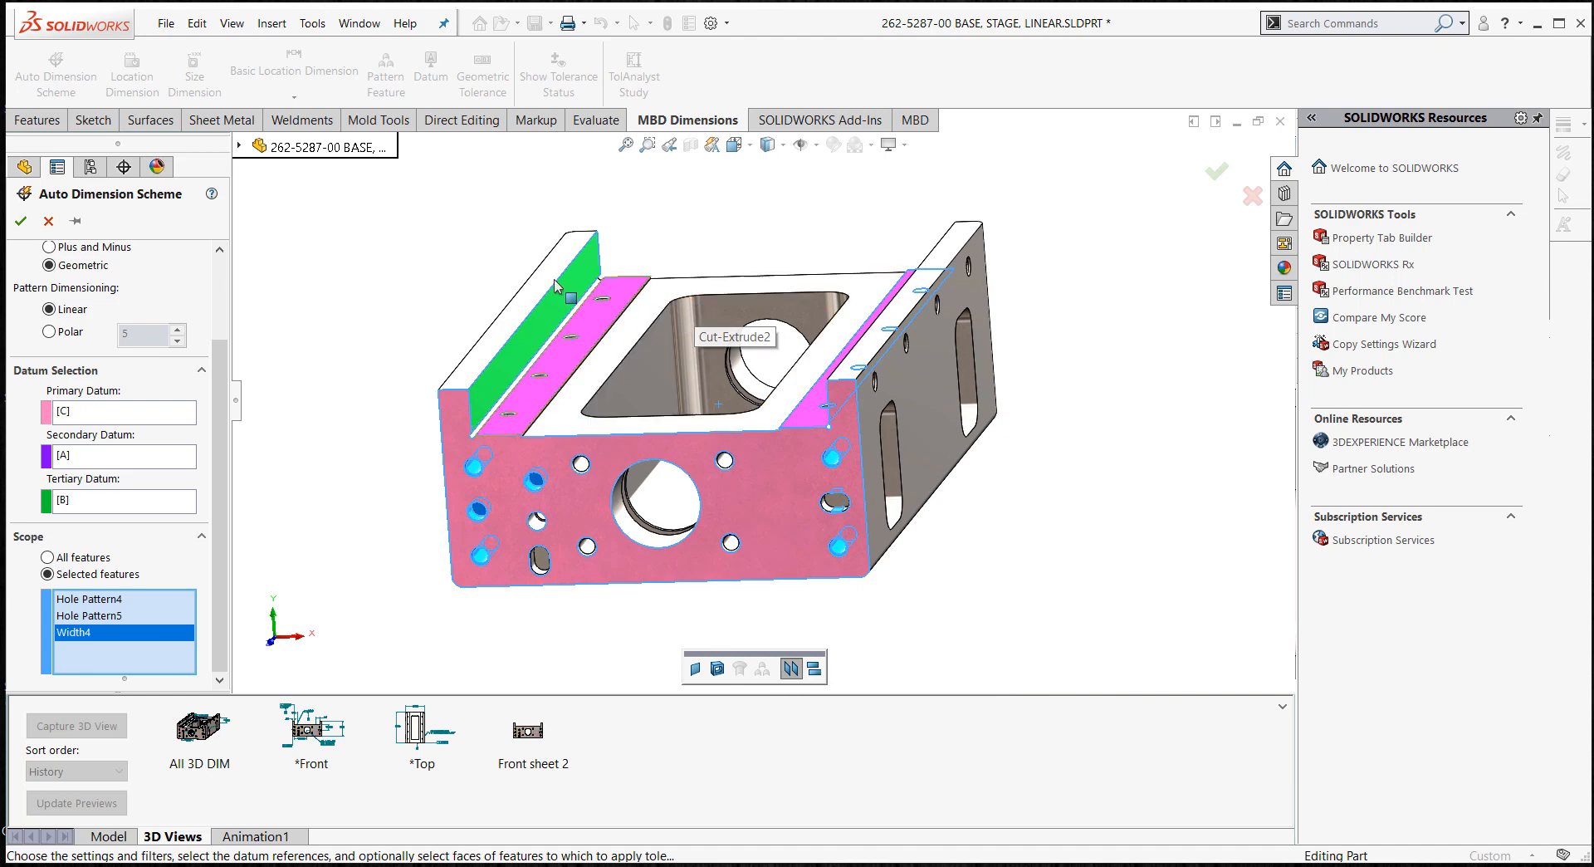
pyautogui.moveTo(402, 285); pyautogui.dragTo(471, 274, button='right')
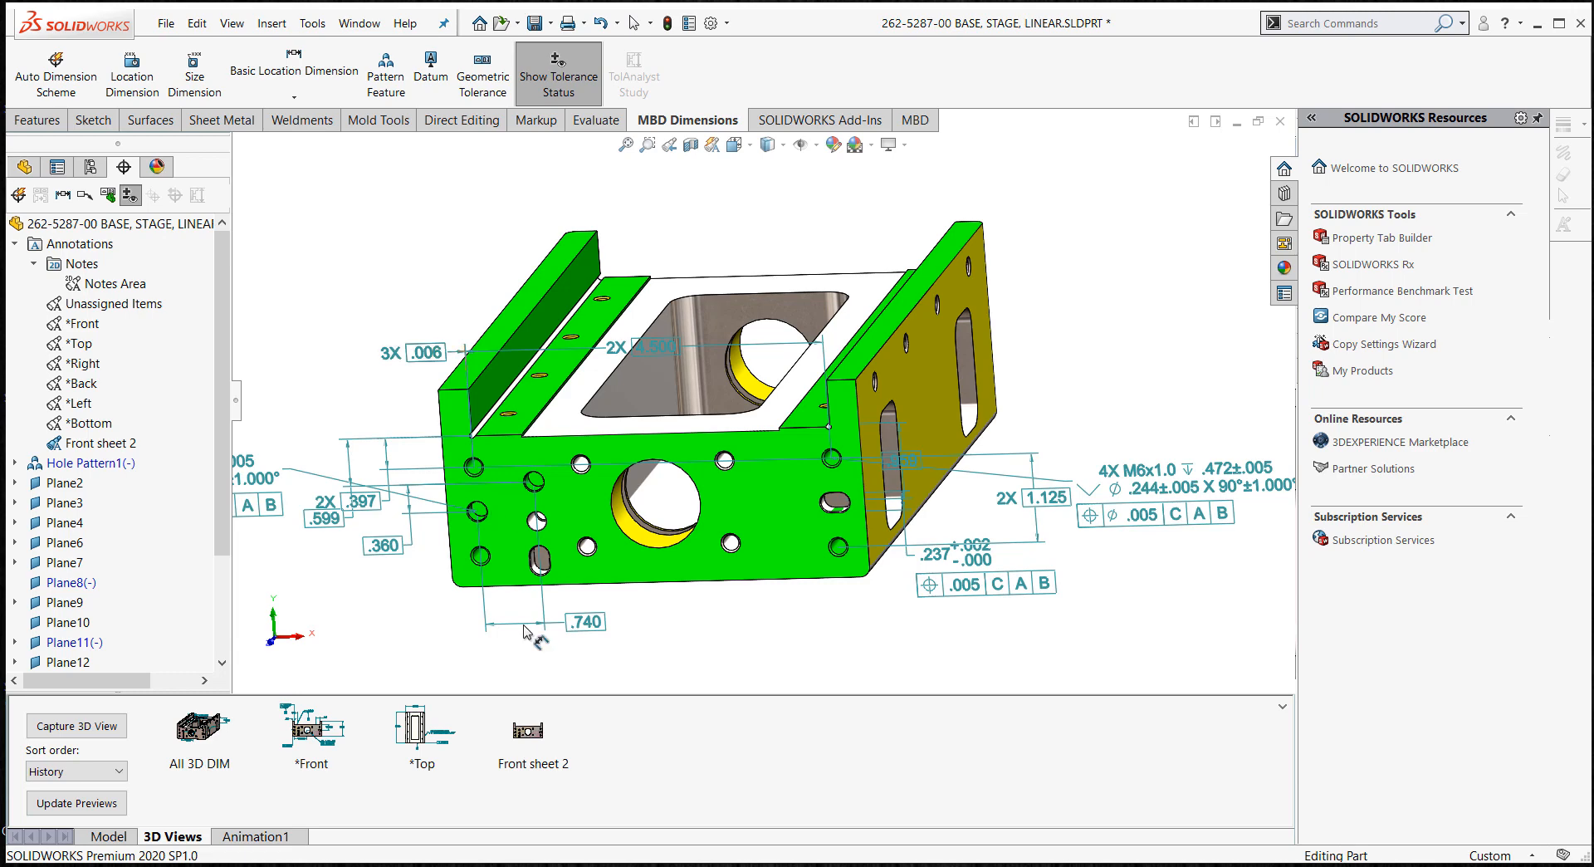
# - In the Front sheet 2 view, move the 4.500 dimension below the part, the dowel-hole callout above left and the .006 text inward
pyautogui.doubleClick(532, 739)
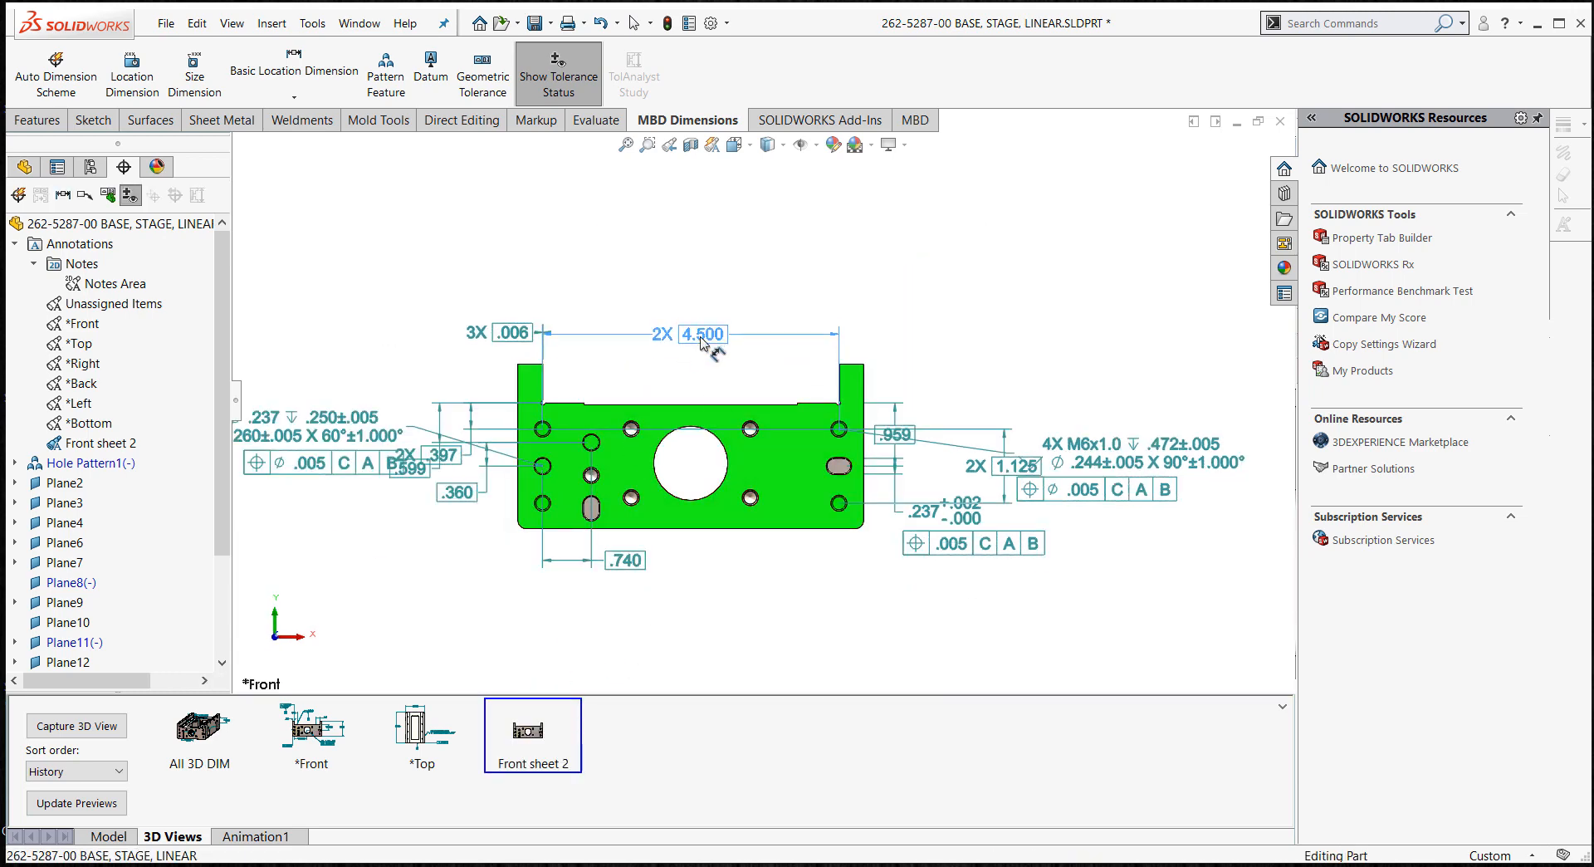
pyautogui.moveTo(713, 333); pyautogui.dragTo(710, 646)
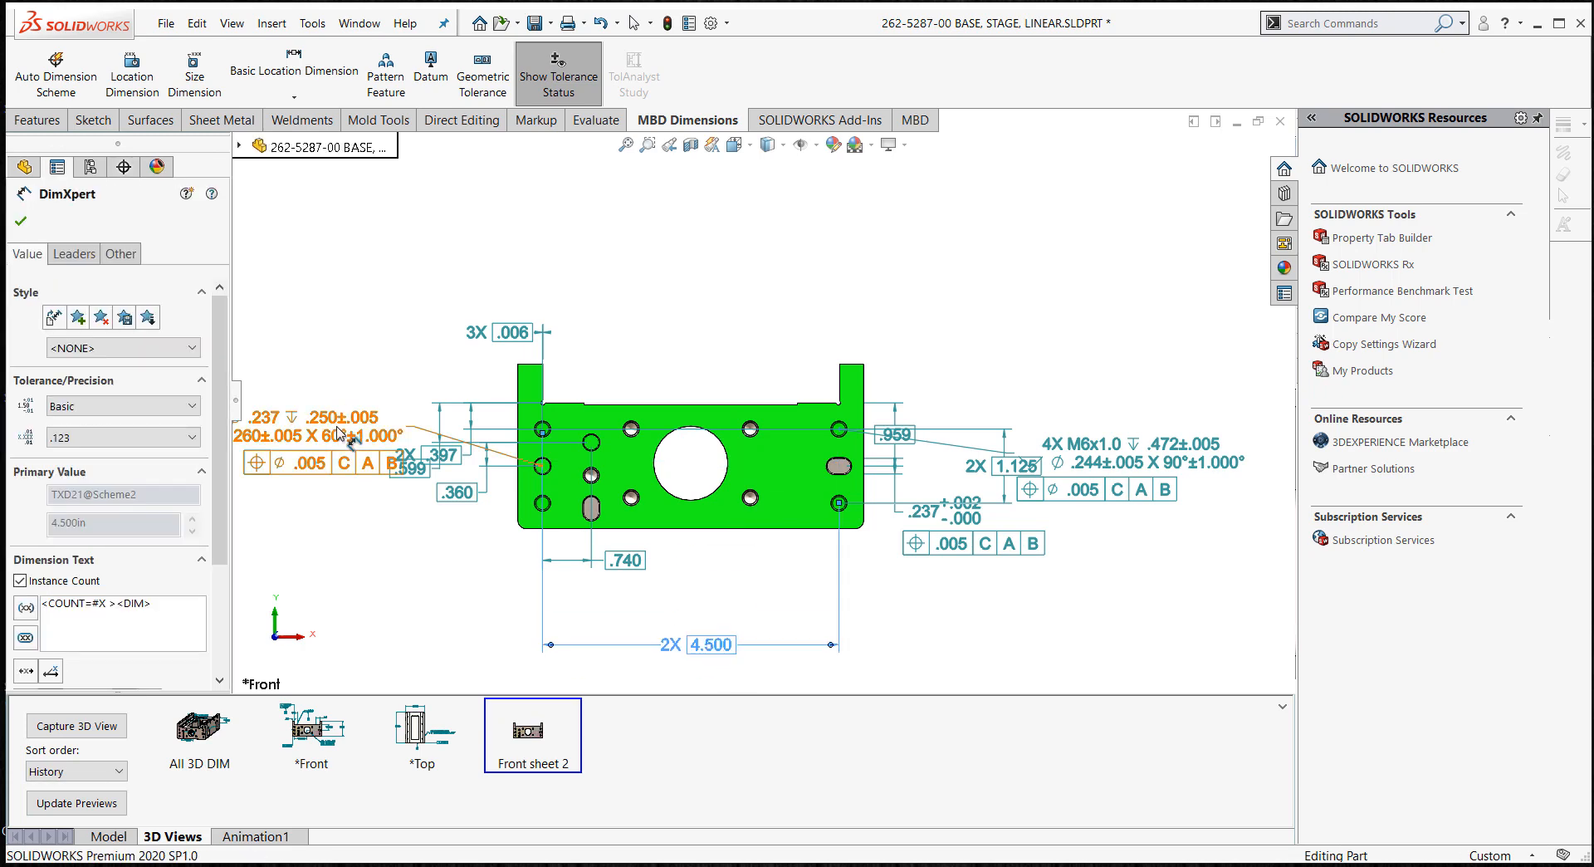
pyautogui.moveTo(343, 433); pyautogui.dragTo(332, 277)
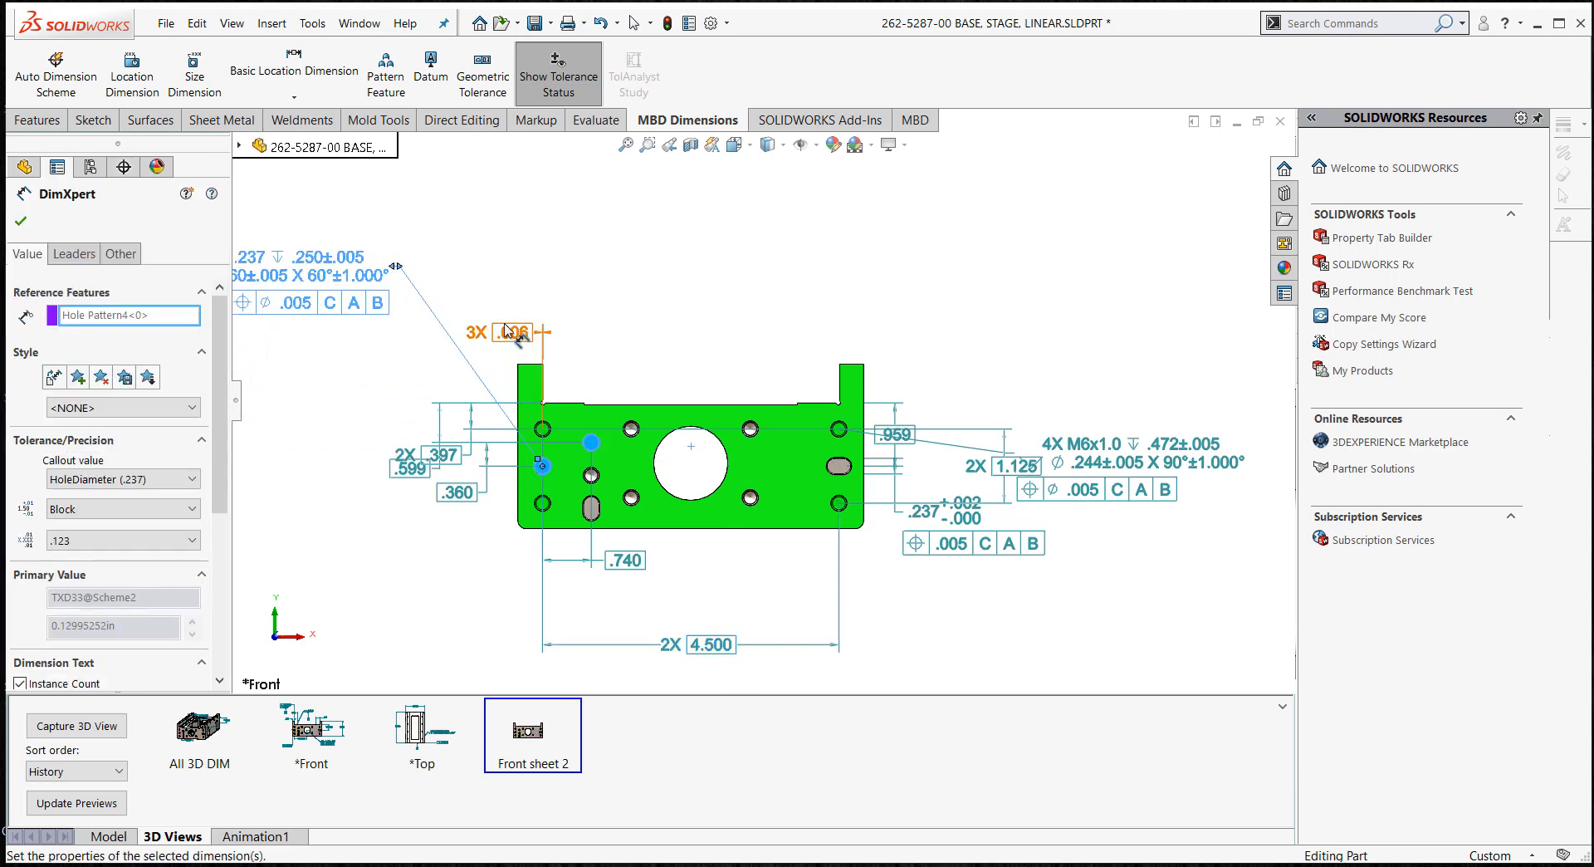
pyautogui.moveTo(505, 332); pyautogui.dragTo(615, 327)
pyautogui.scroll(-1, 558, 354)
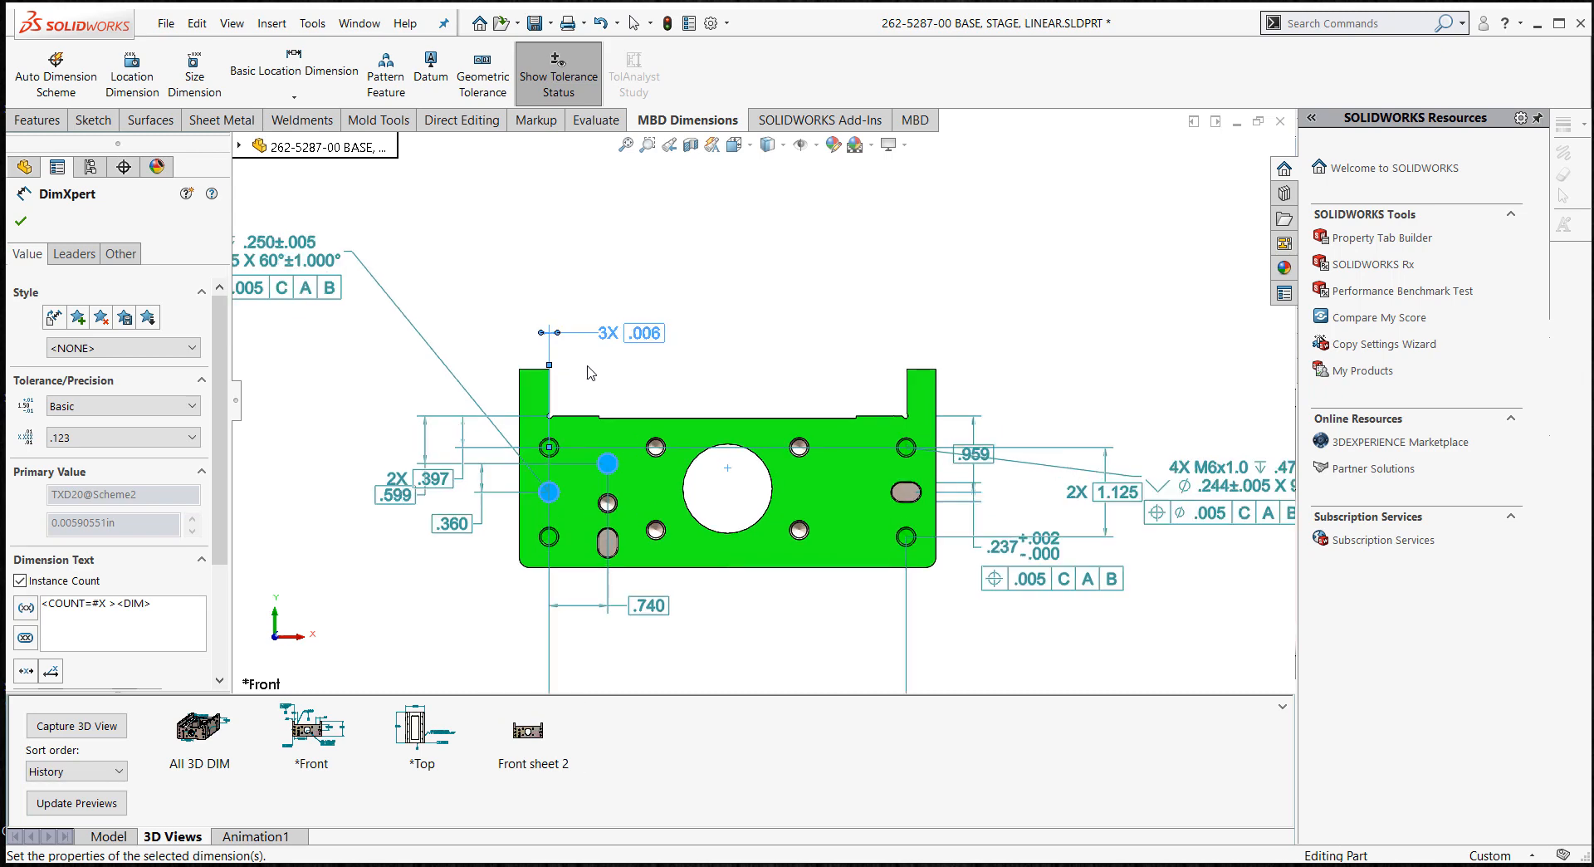
pyautogui.click(586, 364)
pyautogui.click(555, 334)
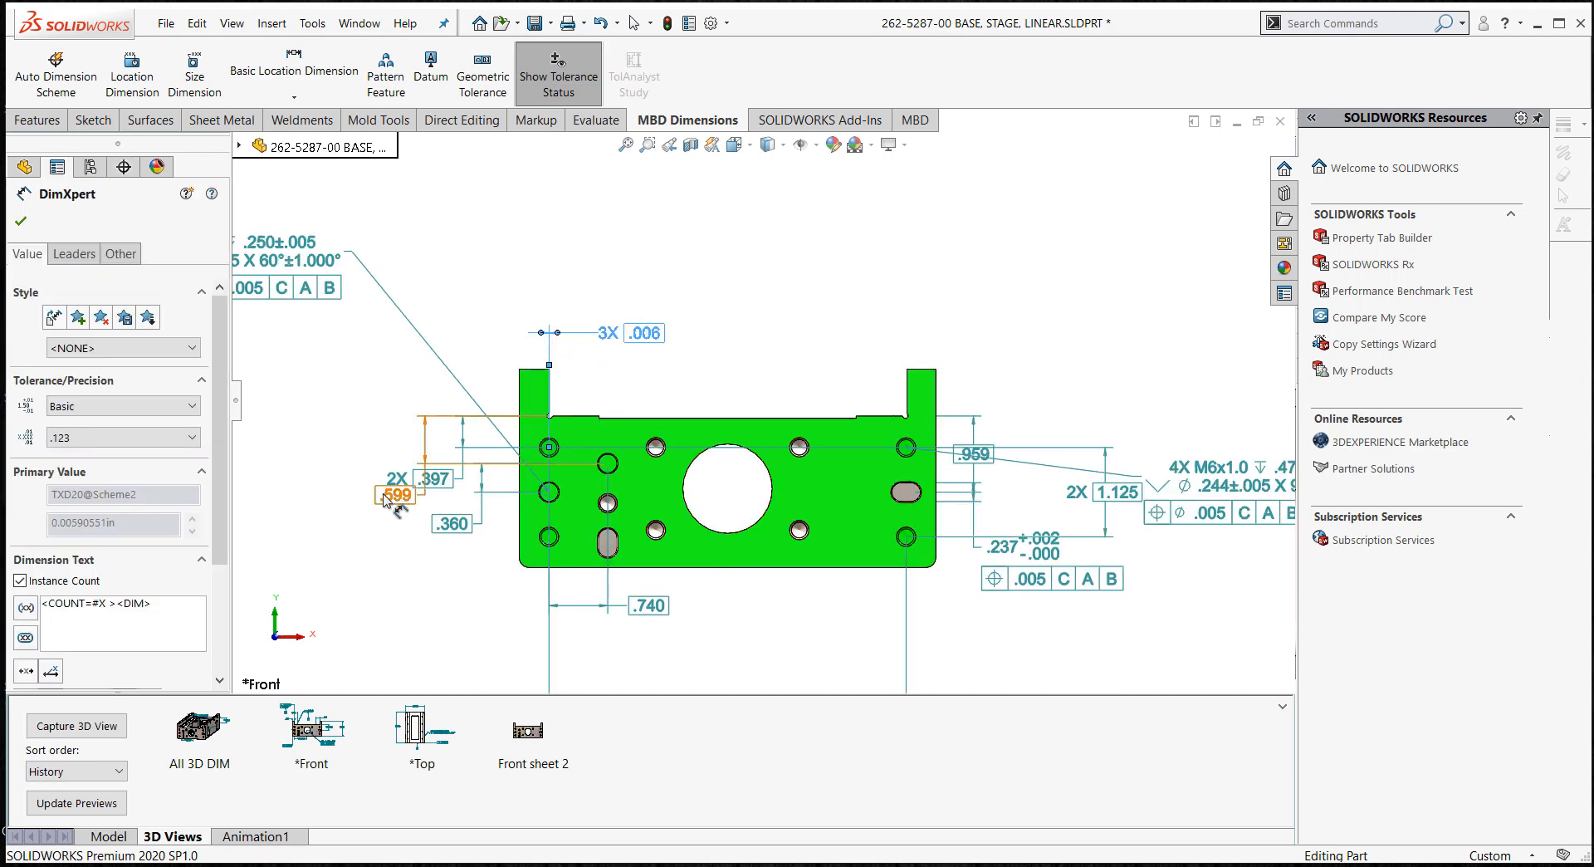
# - Space out the .599, .360 and .397 dimensions beside the part's left edge and move the M6x1.0 callout above its right side
pyautogui.moveTo(395, 495); pyautogui.dragTo(352, 440)
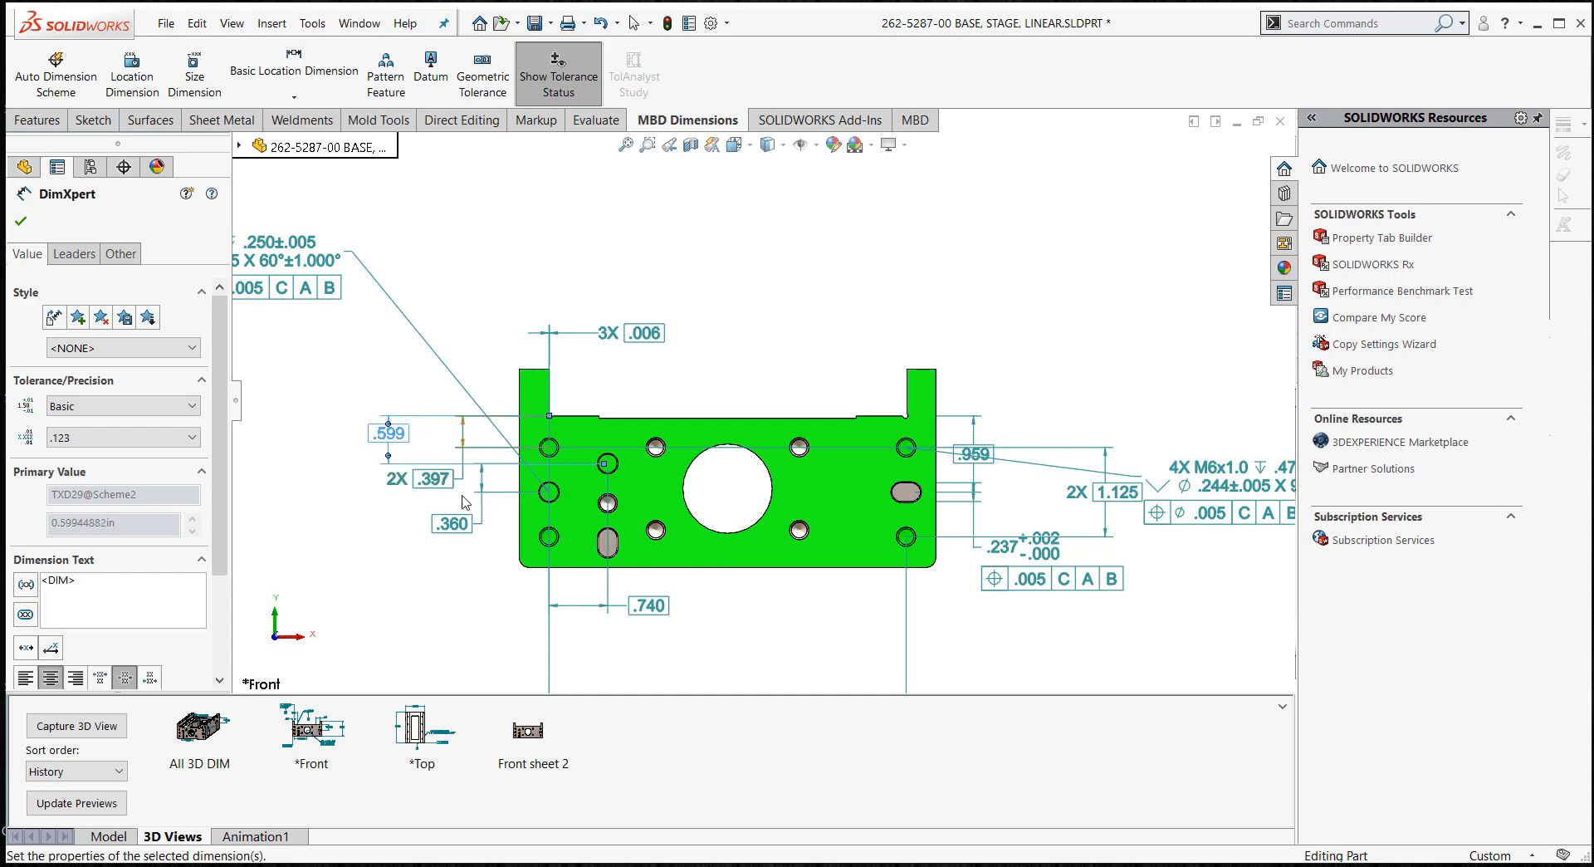
pyautogui.moveTo(449, 554); pyautogui.dragTo(462, 533)
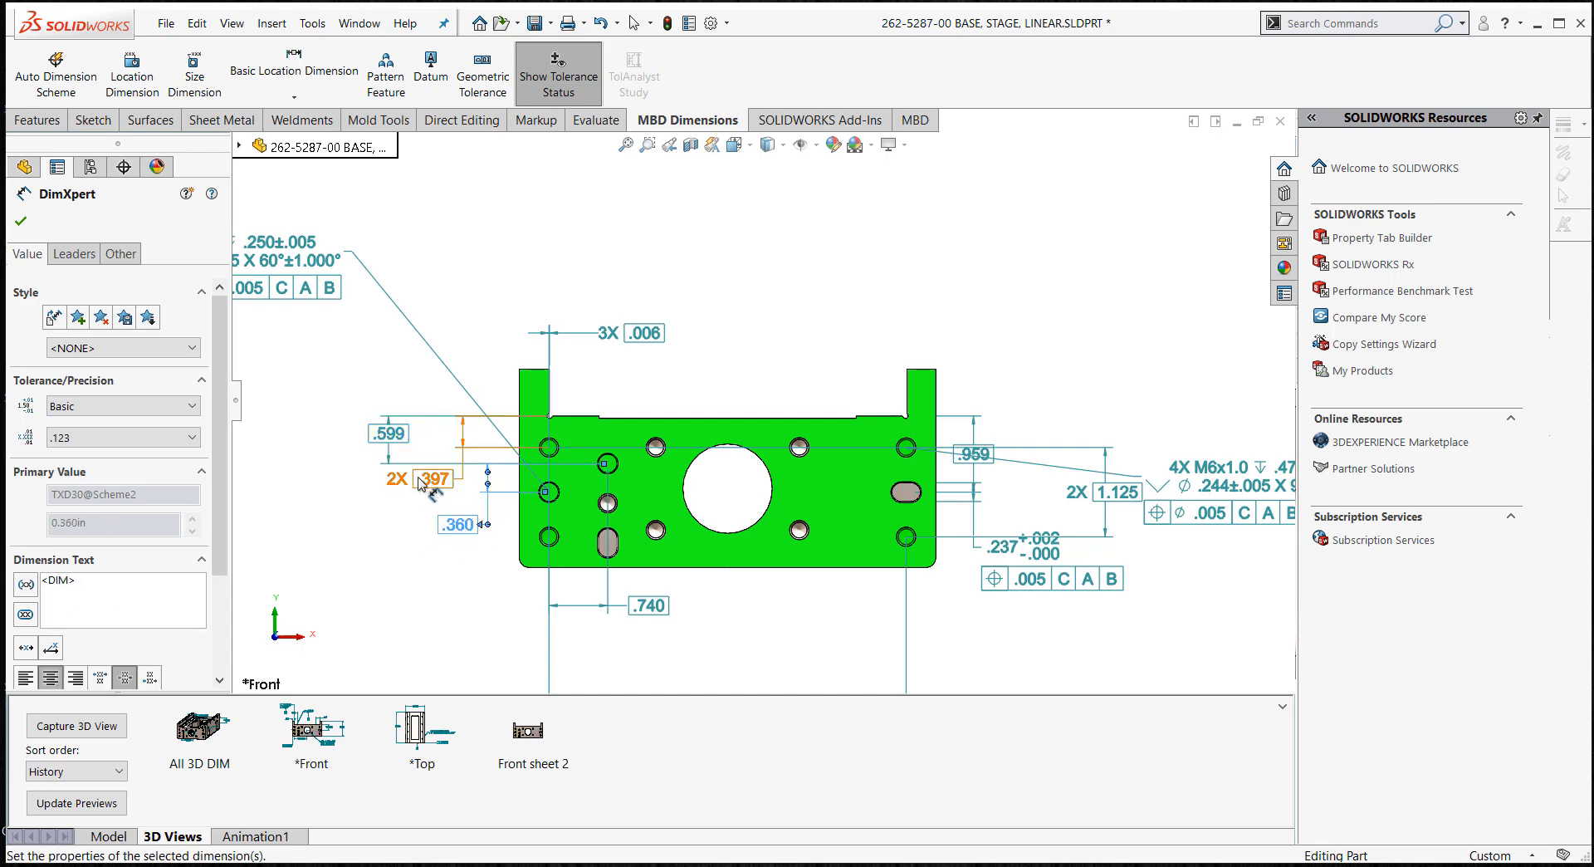
pyautogui.click(421, 495)
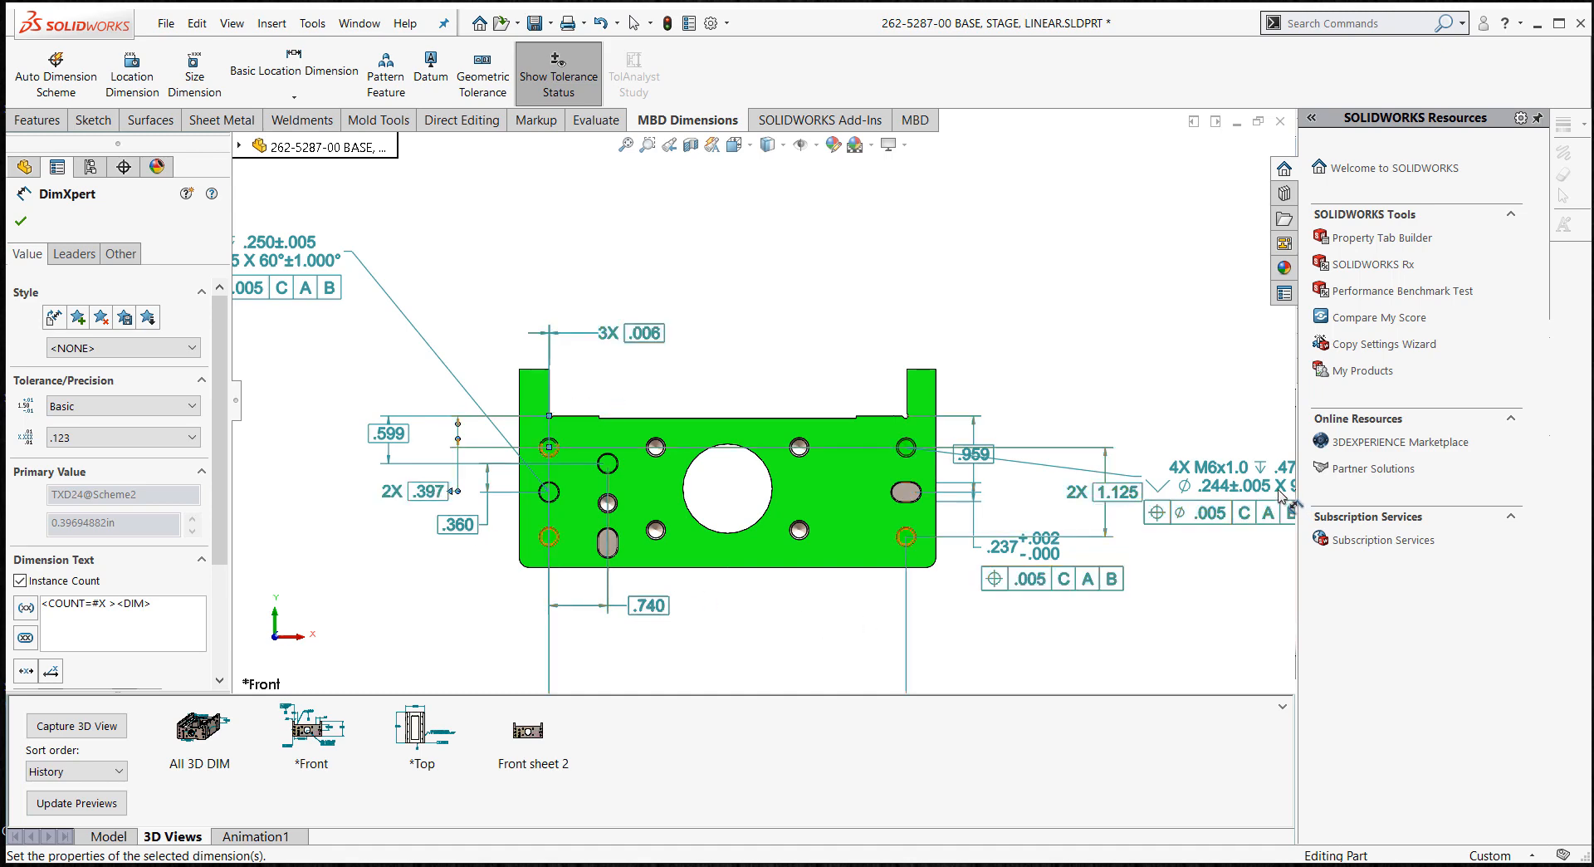
pyautogui.moveTo(1232, 490); pyautogui.dragTo(1175, 283)
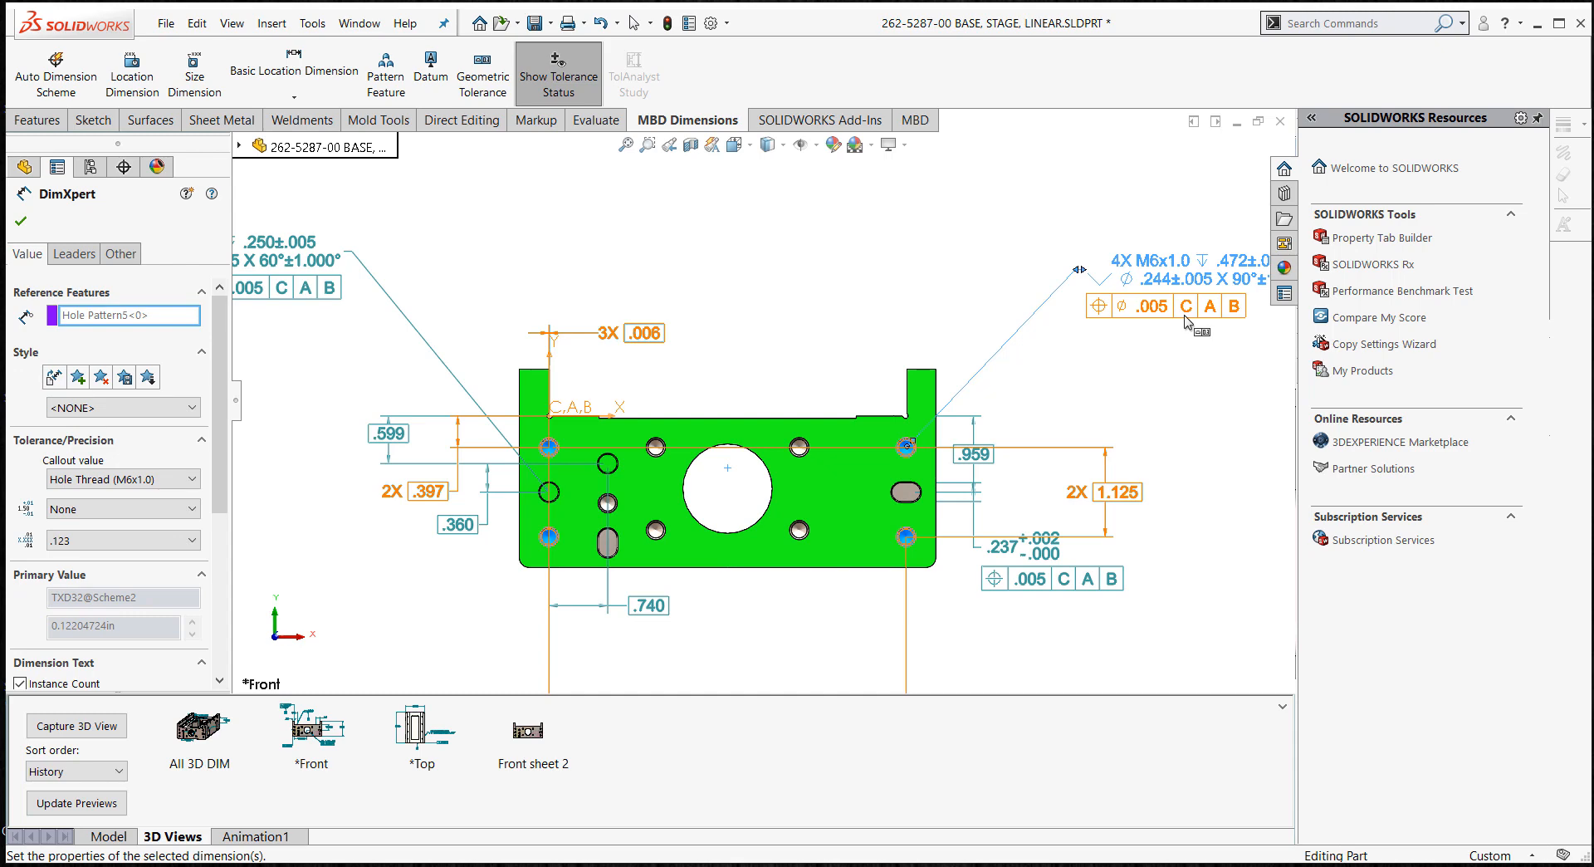
# - Move the horizontal slot's width dimension and its position tolerance frame farther from the part's right side
pyautogui.moveTo(1185, 324)
pyautogui.mouseDown(button='middle')
pyautogui.moveTo(1108, 373)
pyautogui.moveTo(1017, 494)
pyautogui.mouseUp(button='middle')
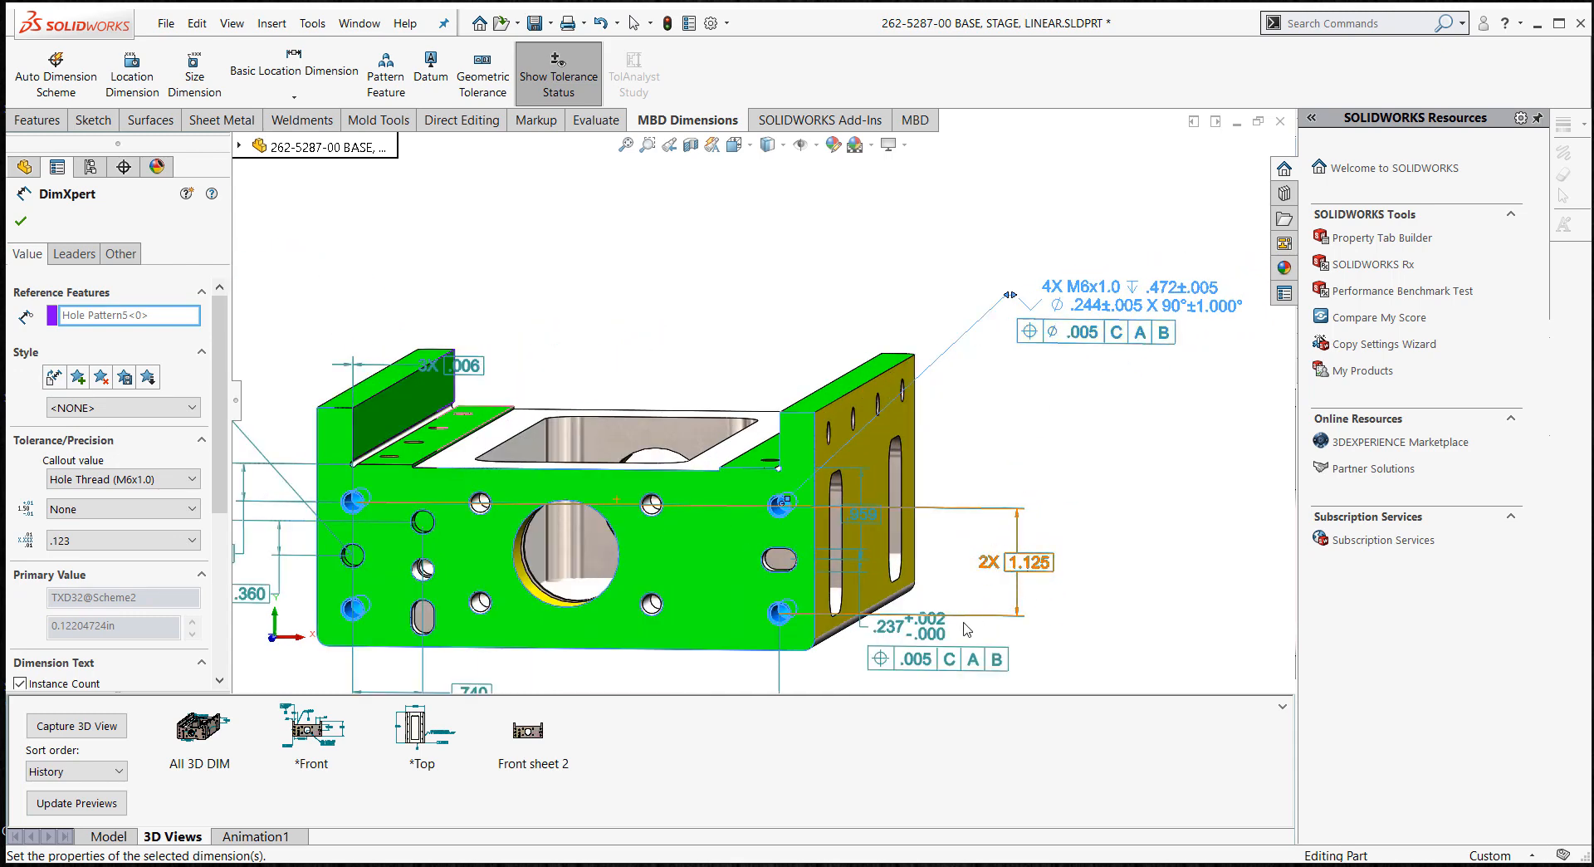
pyautogui.click(922, 627)
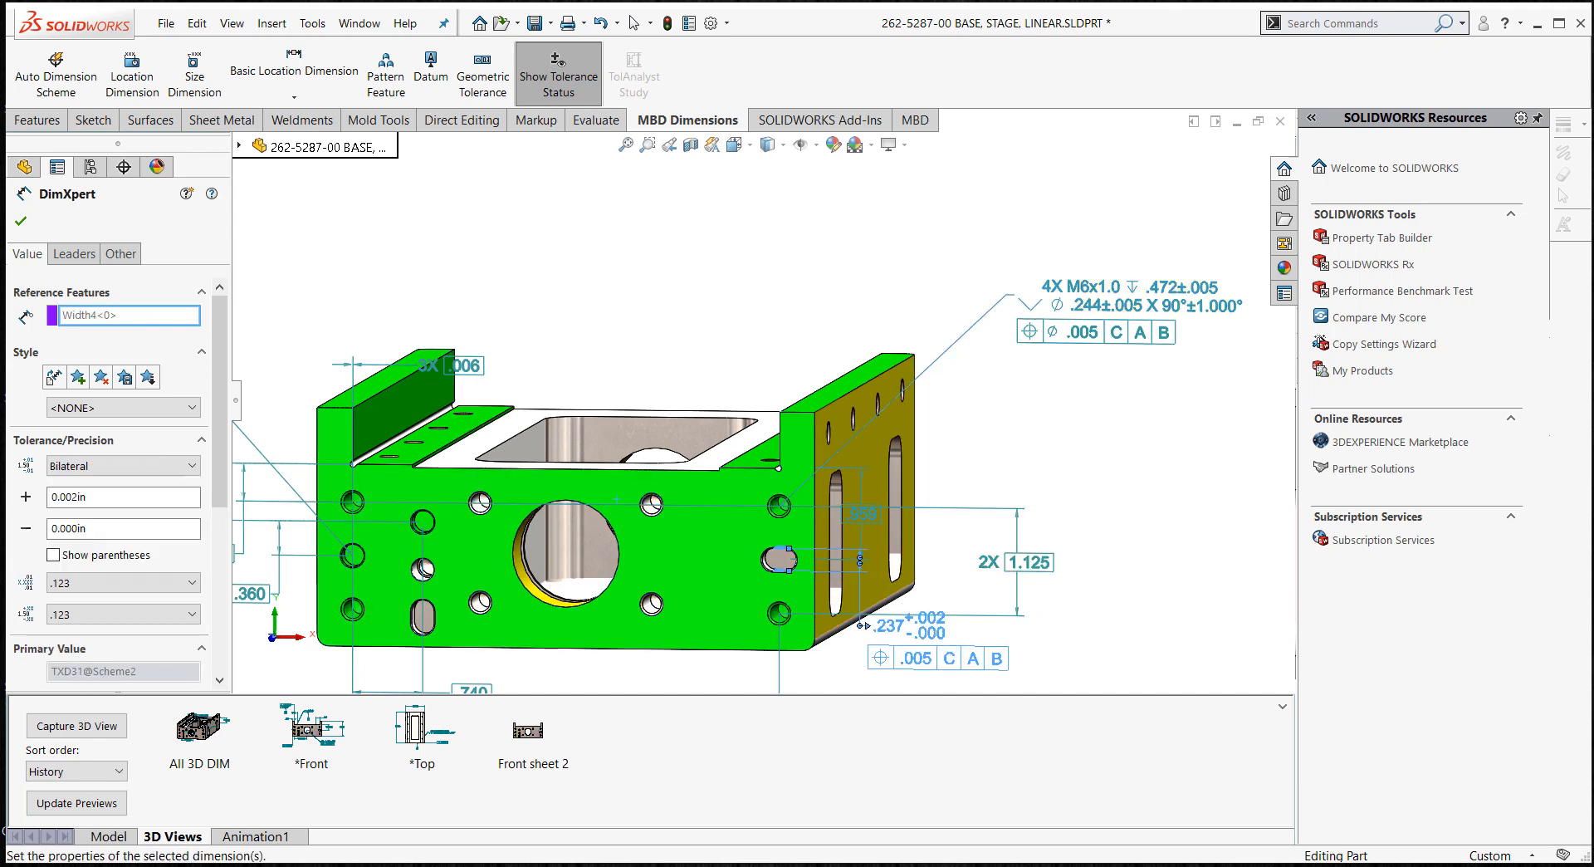
pyautogui.moveTo(906, 632); pyautogui.dragTo(1003, 645)
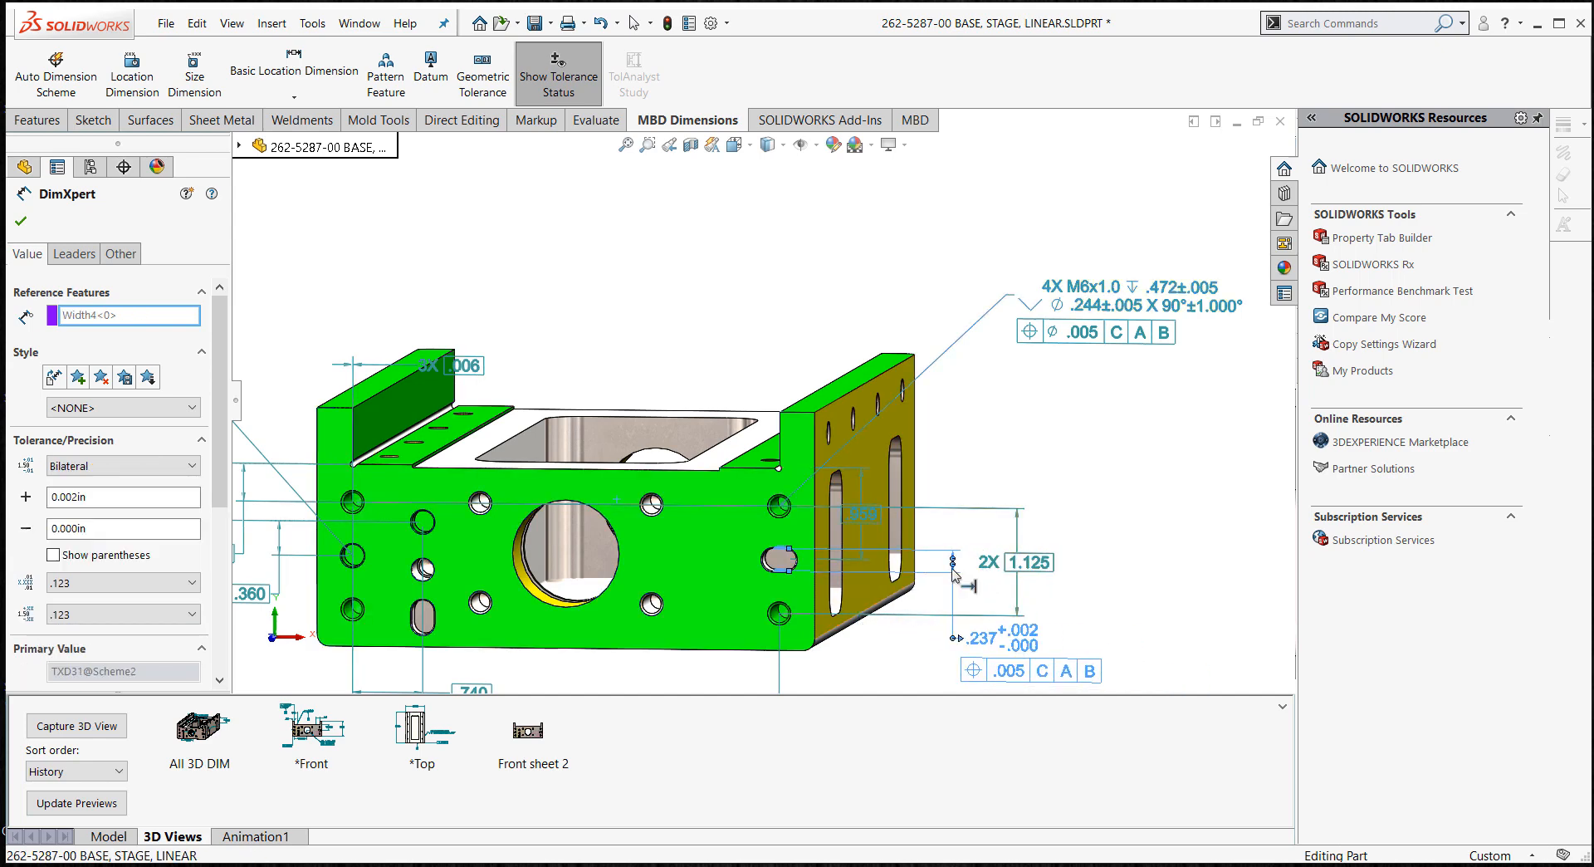
pyautogui.click(1117, 604)
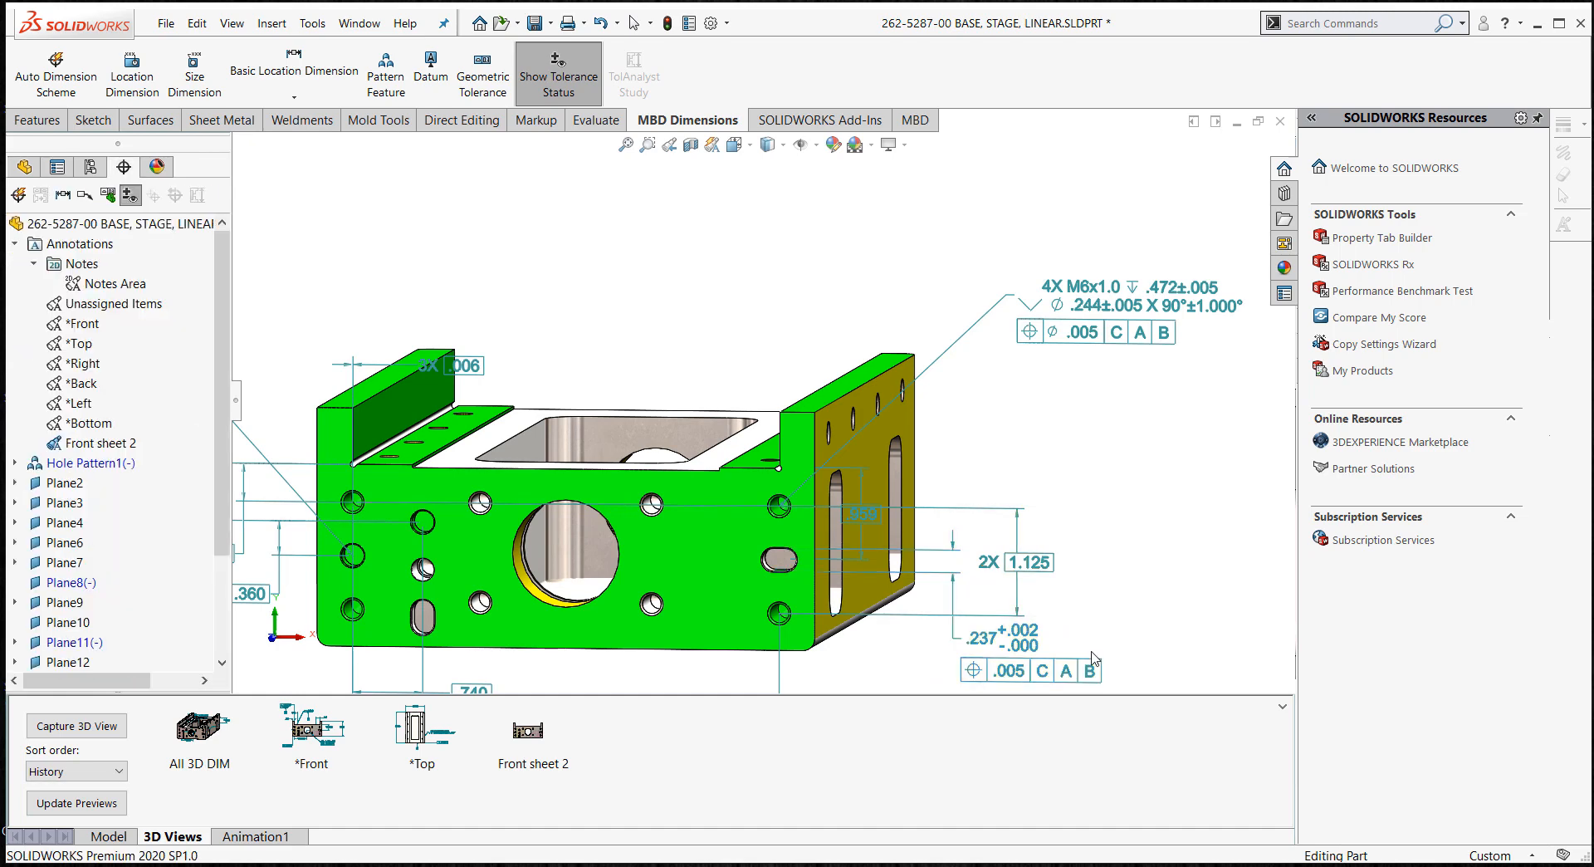
# - Set the horizontal slot's width dimension and its tolerance to four decimal places (.1234)
pyautogui.click(1011, 642)
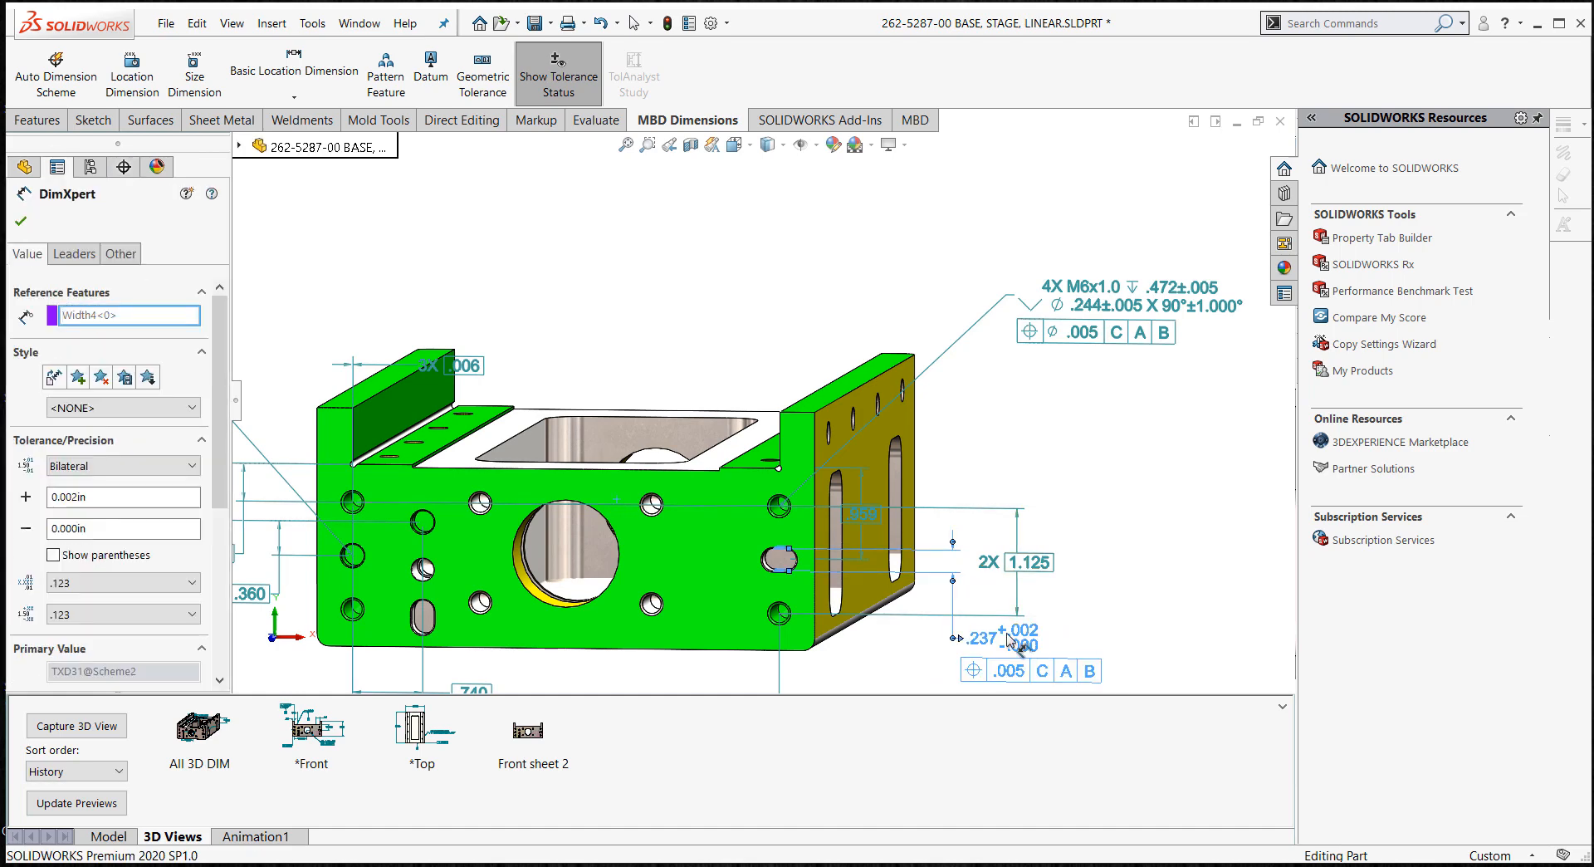
pyautogui.click(106, 493)
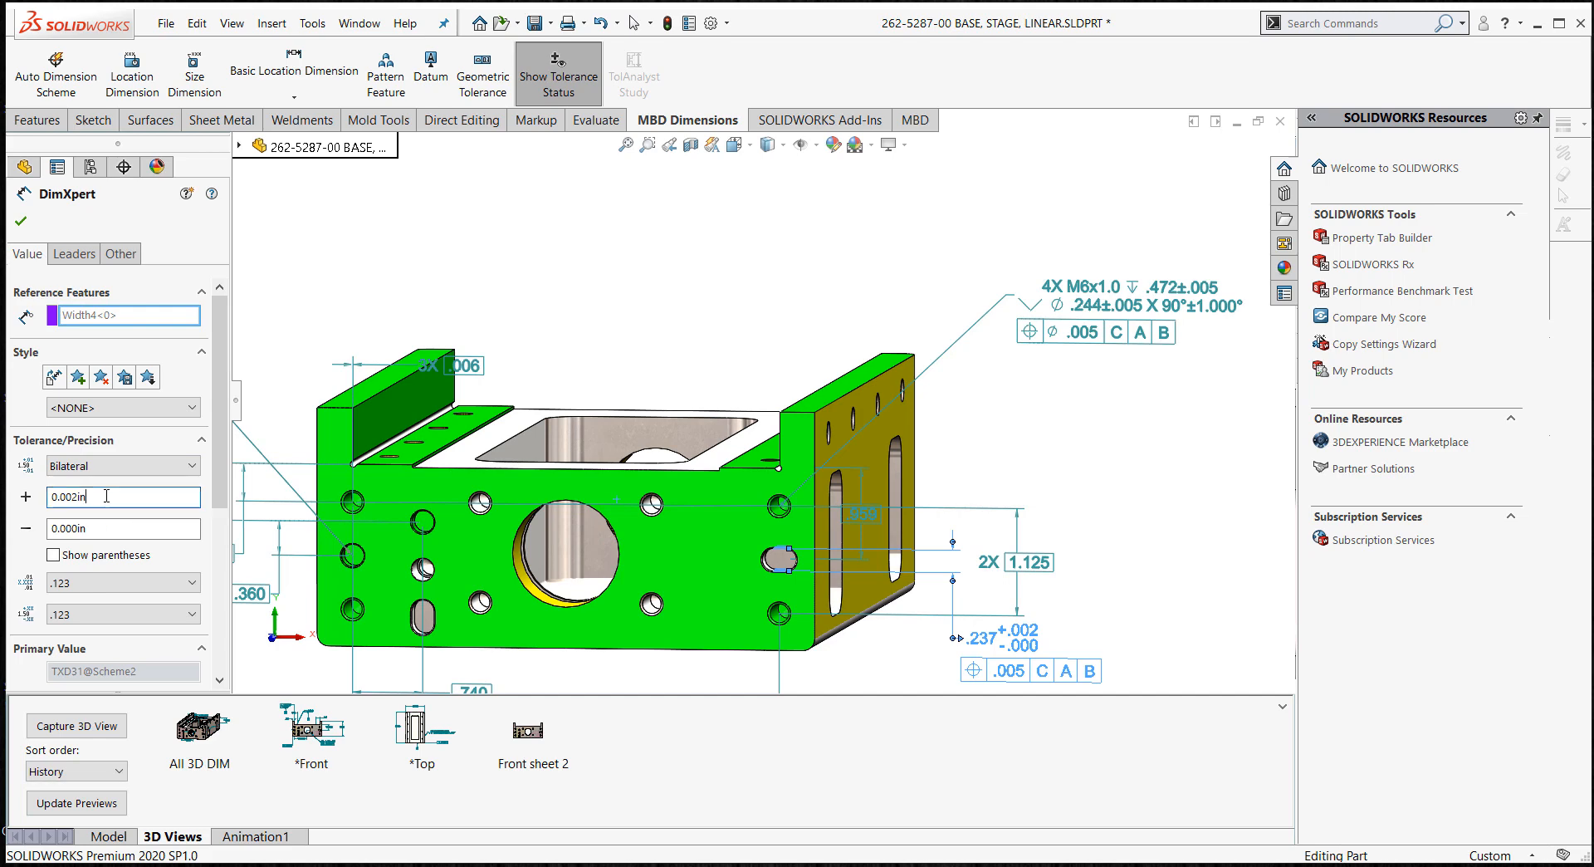
pyautogui.click(100, 585)
pyautogui.click(91, 653)
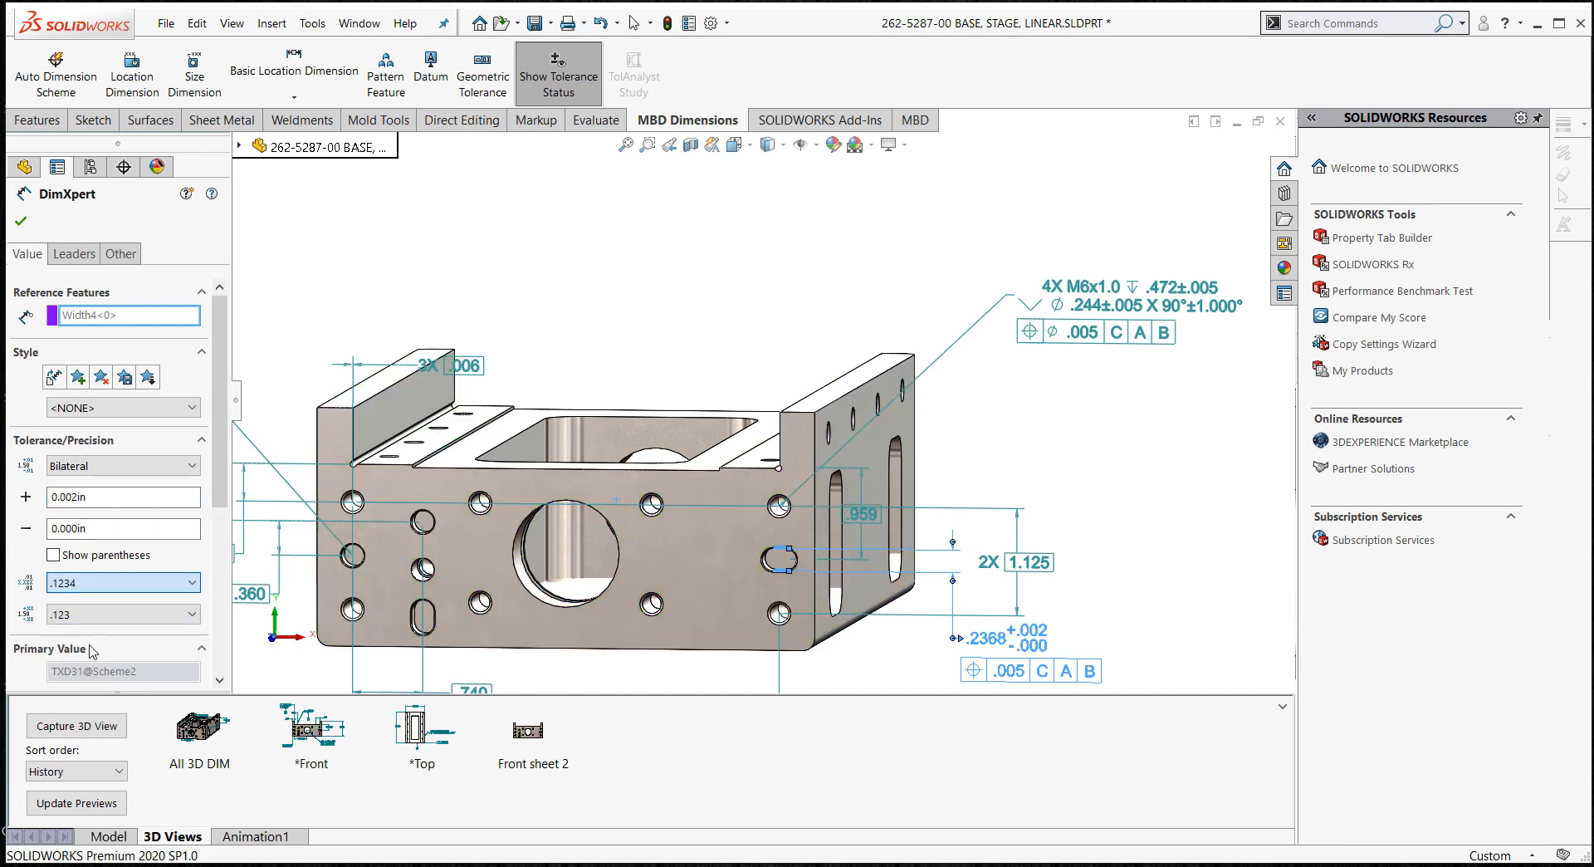
pyautogui.click(105, 614)
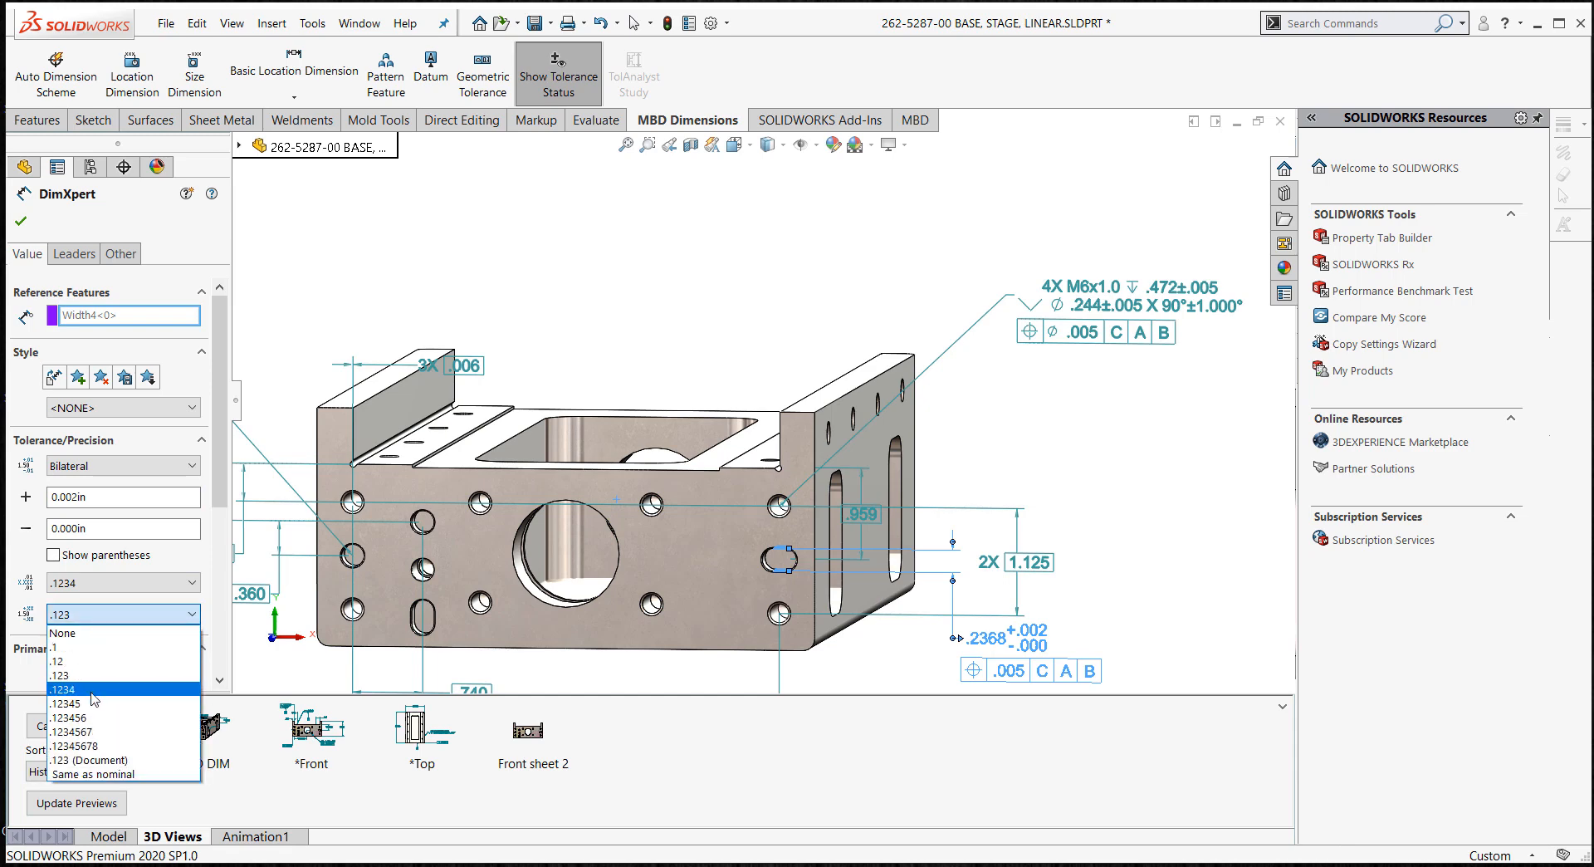
pyautogui.click(94, 690)
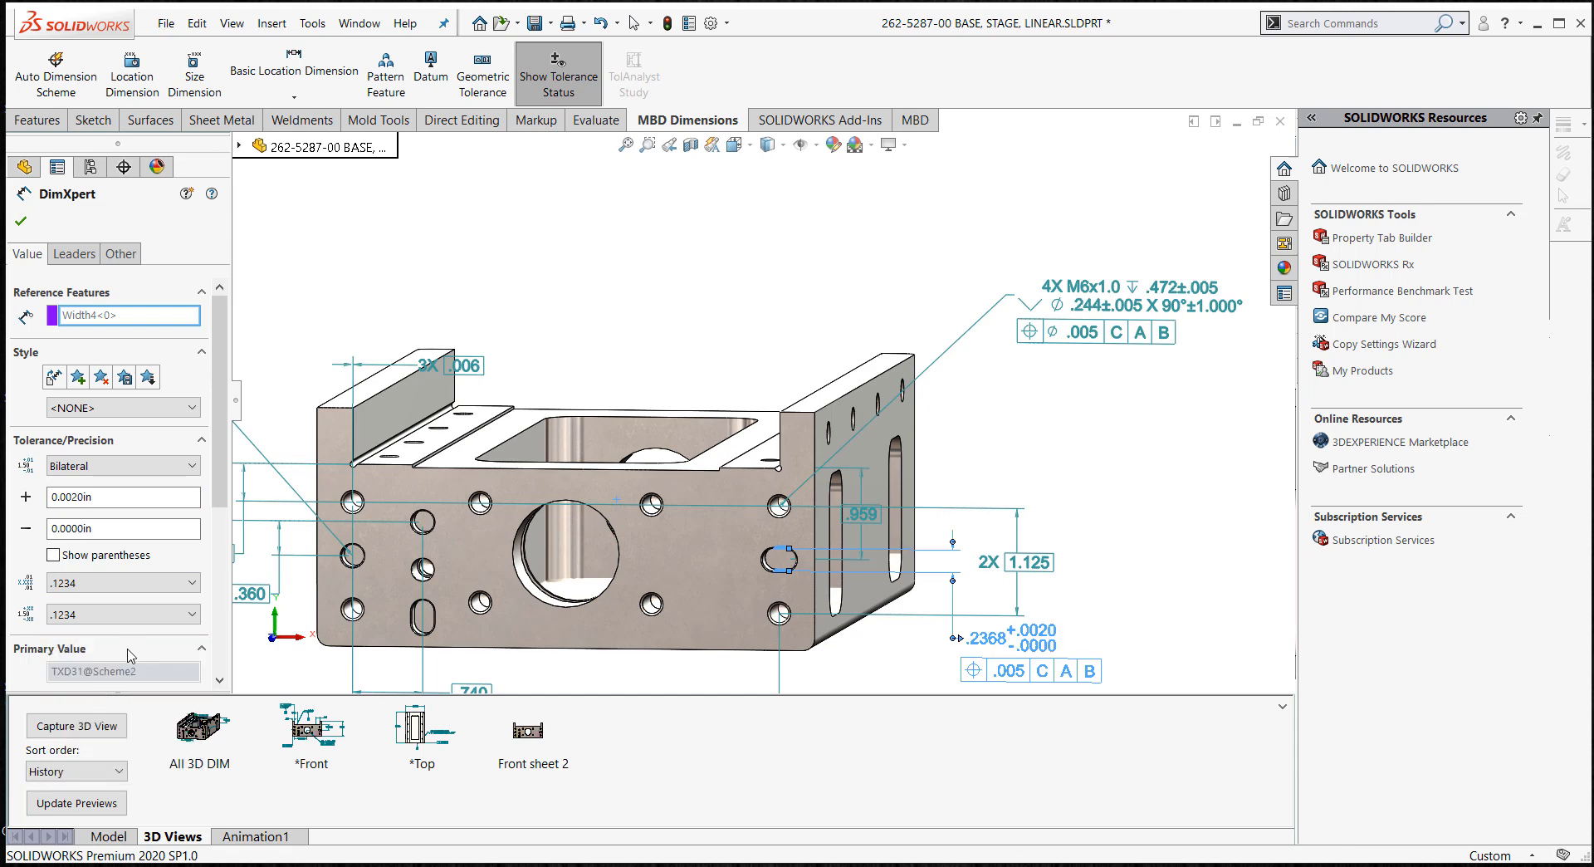
# - Turn on dual dimension display for the horizontal slot's width dimension
pyautogui.moveTo(222, 468); pyautogui.dragTo(222, 633)
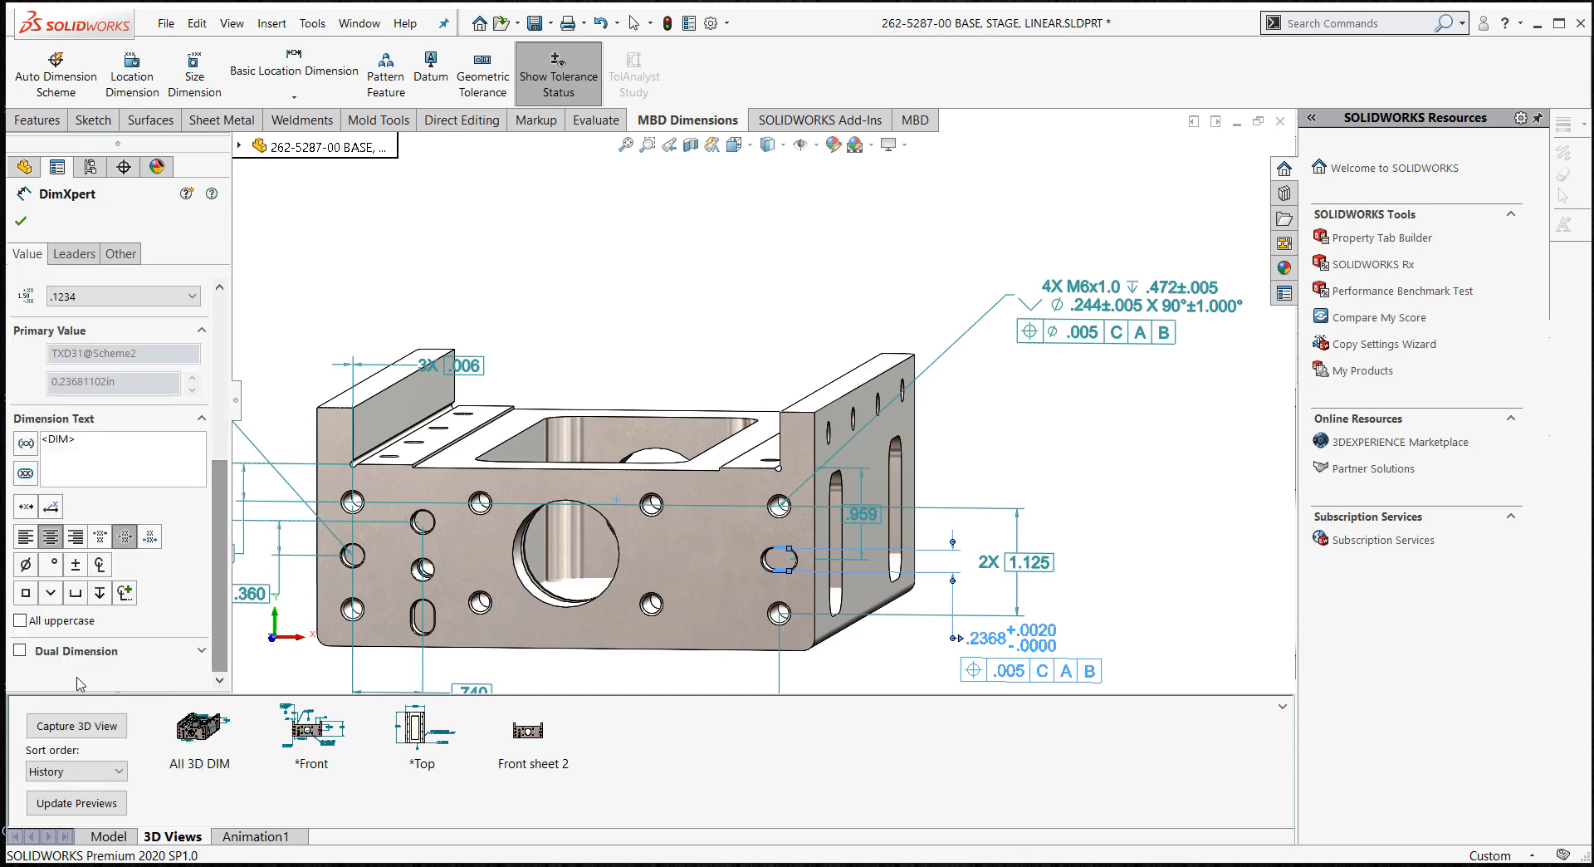
pyautogui.click(21, 651)
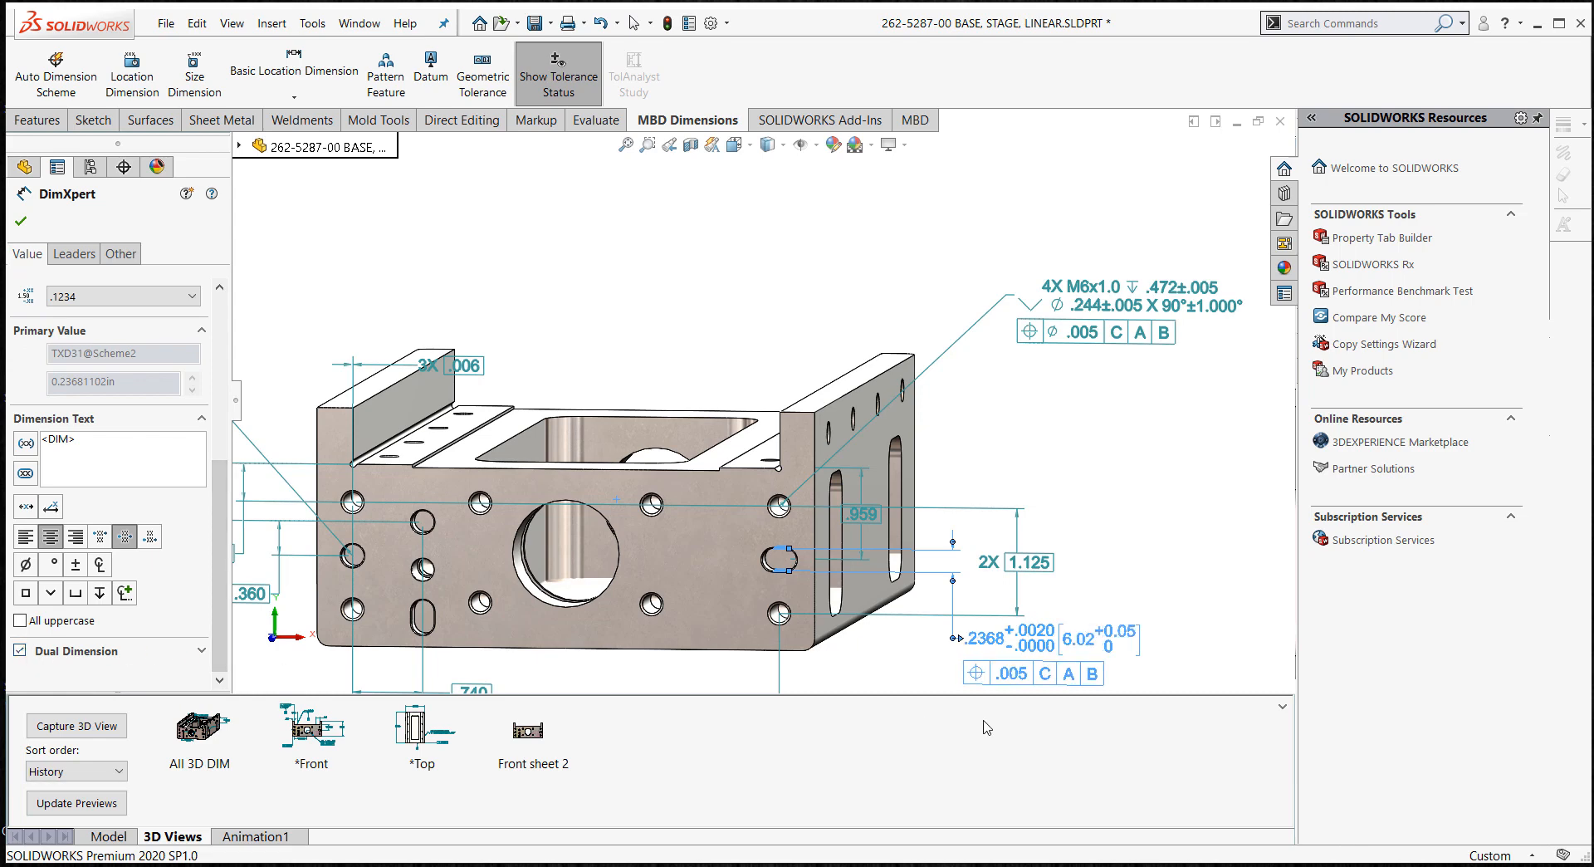
pyautogui.click(1102, 445)
# - In the Front sheet 2 view, move the dowel-hole callout closer to the part and recapture the 3D view
pyautogui.click(524, 739)
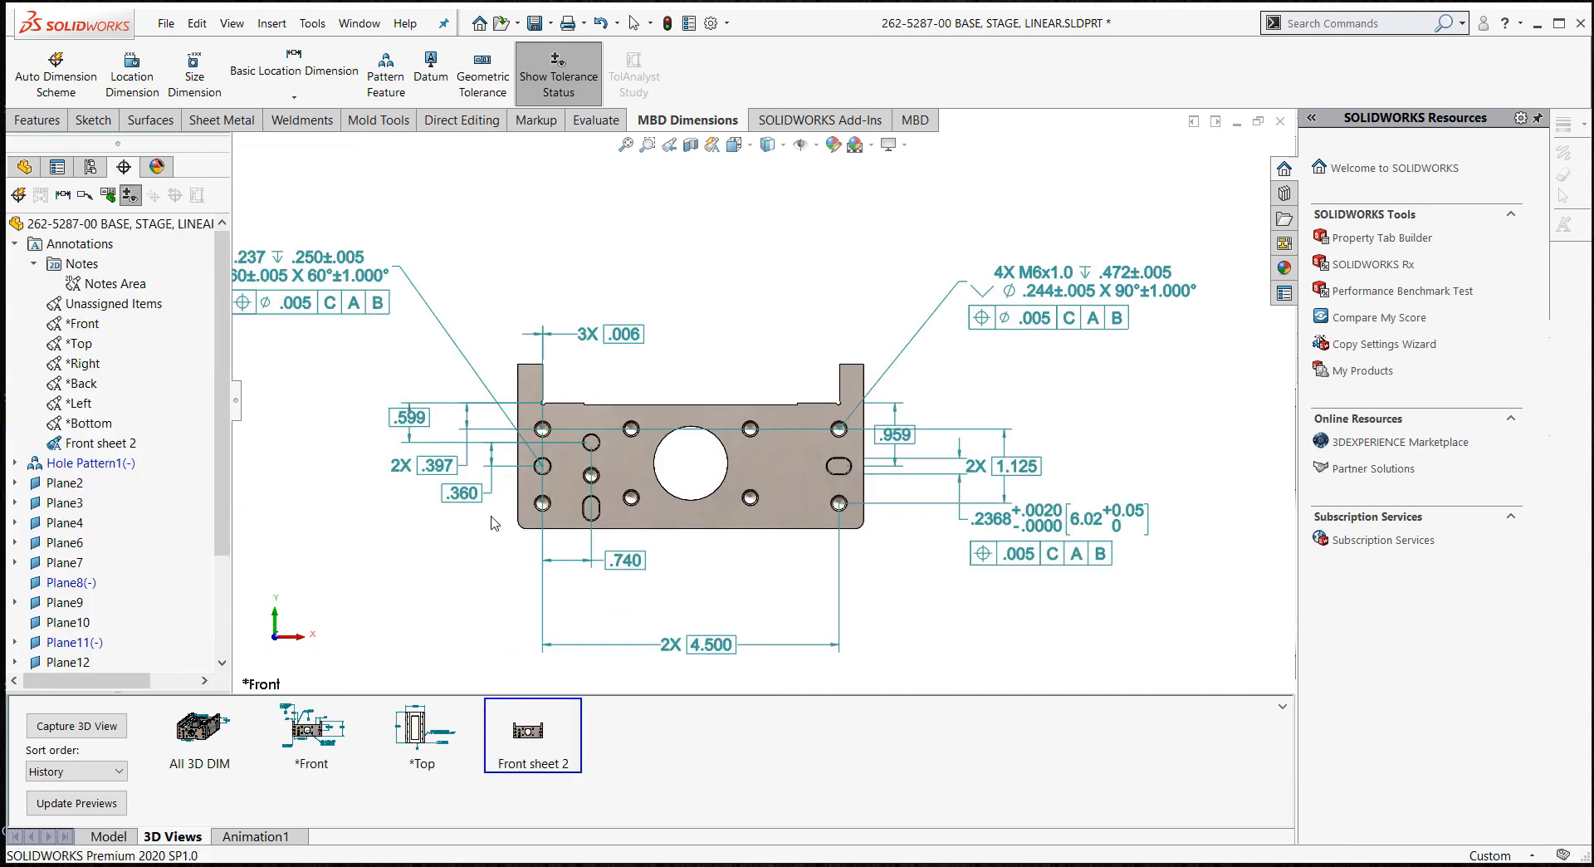
pyautogui.keyDown('ctrl'); pyautogui.moveTo(542, 503); pyautogui.dragTo(598, 474, button='middle'); pyautogui.keyUp('ctrl')
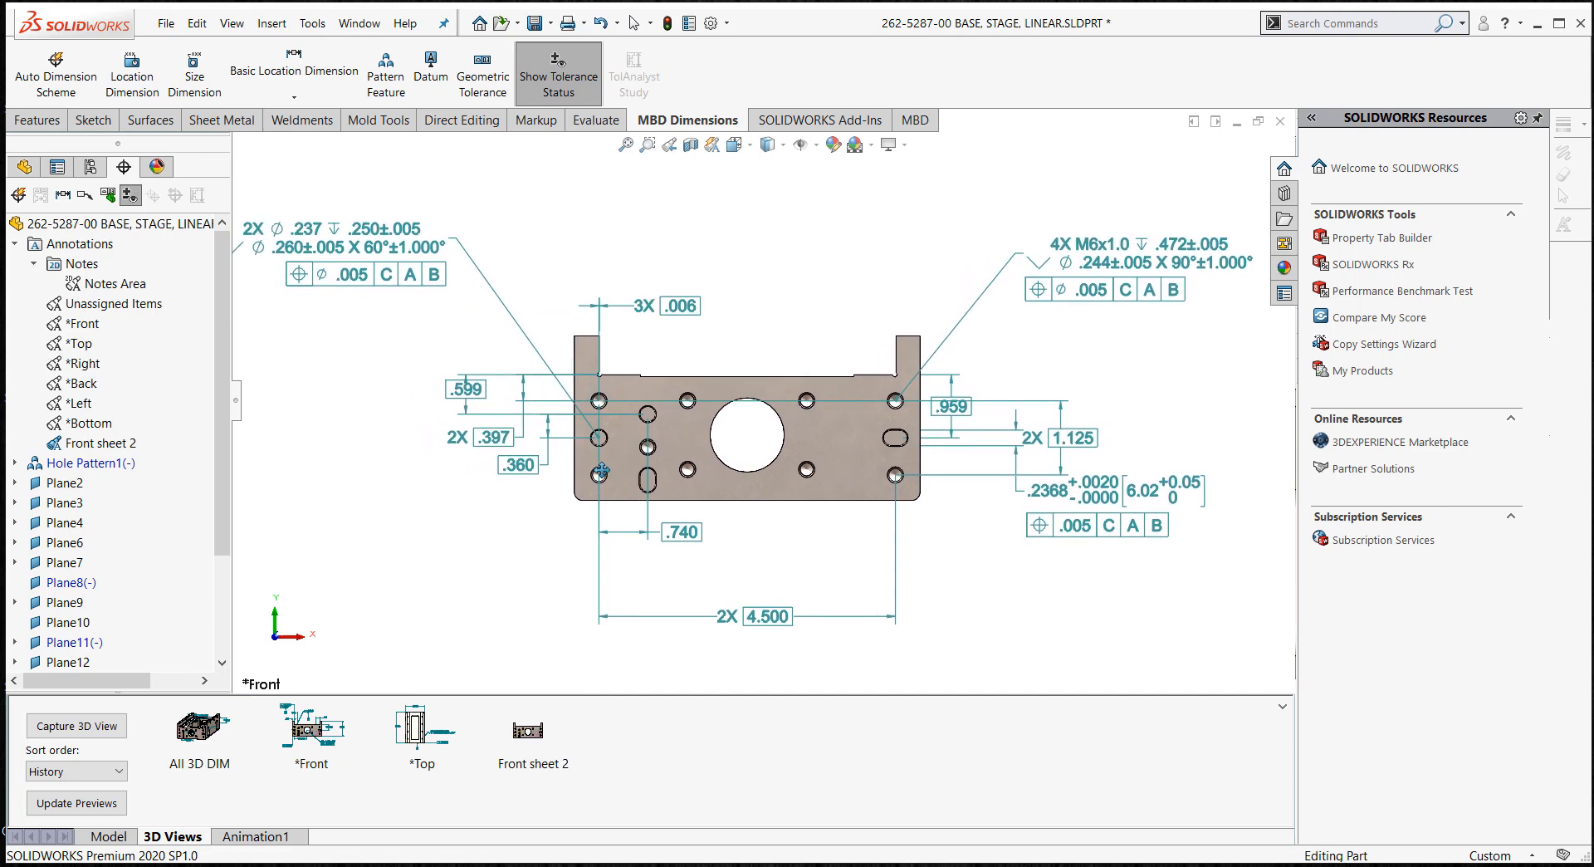
pyautogui.moveTo(428, 260); pyautogui.dragTo(482, 280)
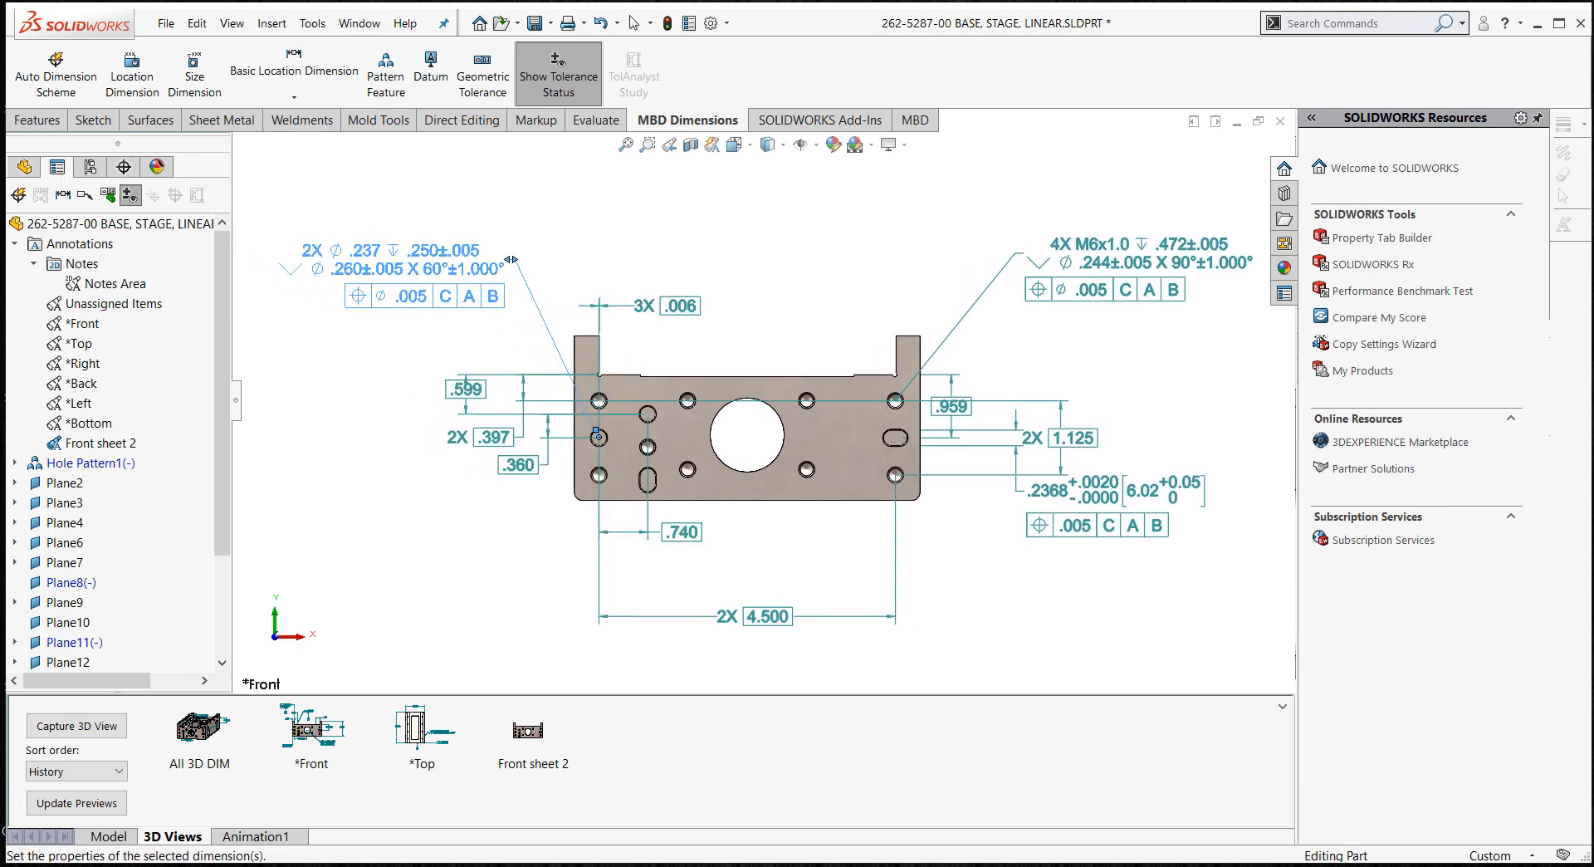
pyautogui.rightClick(533, 743)
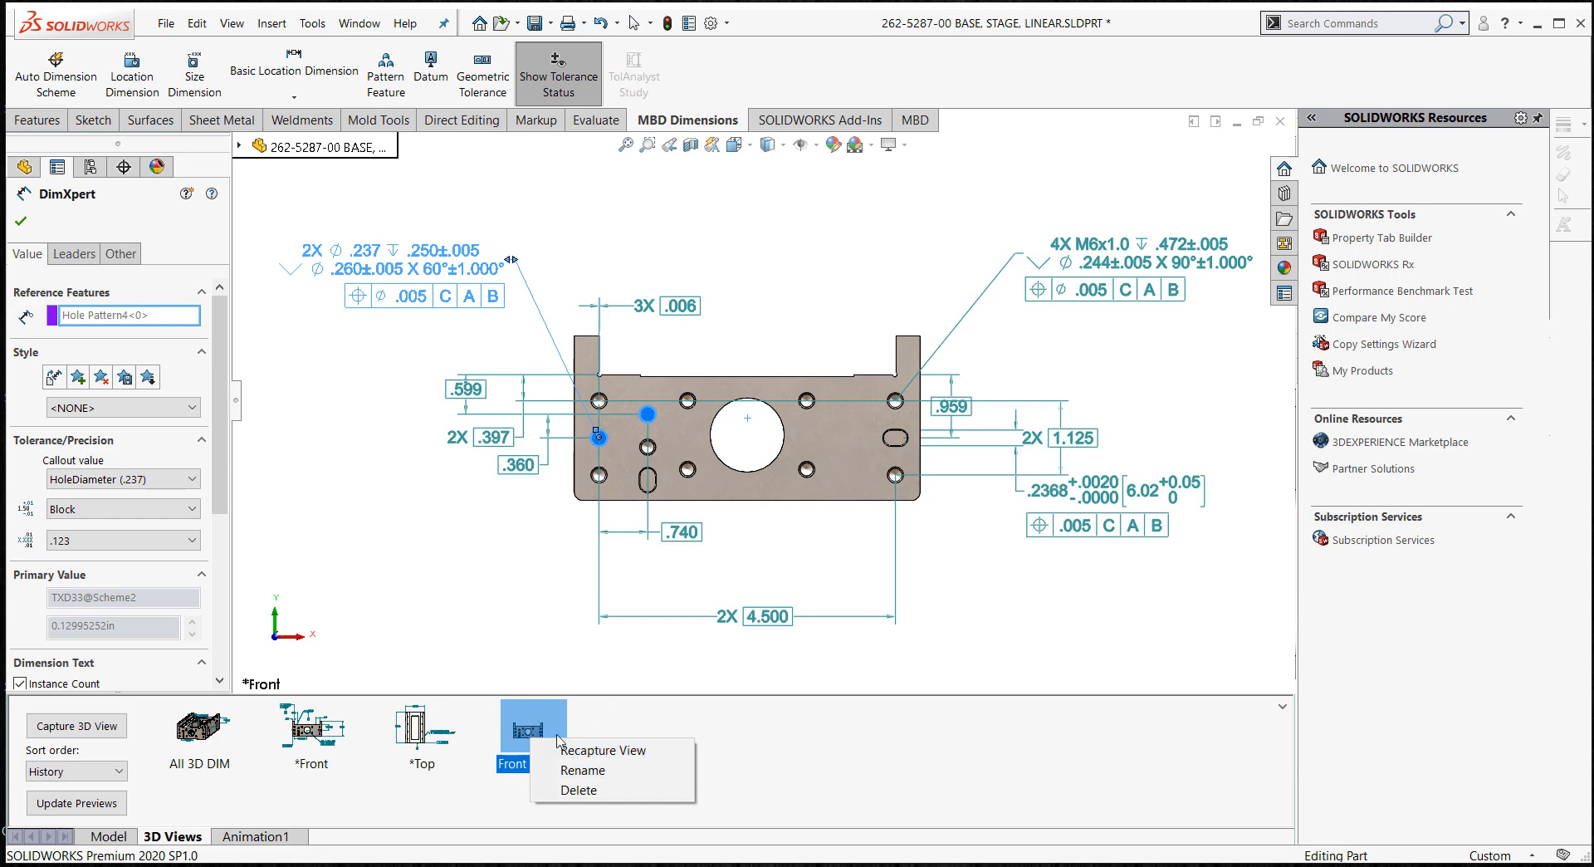
pyautogui.click(594, 749)
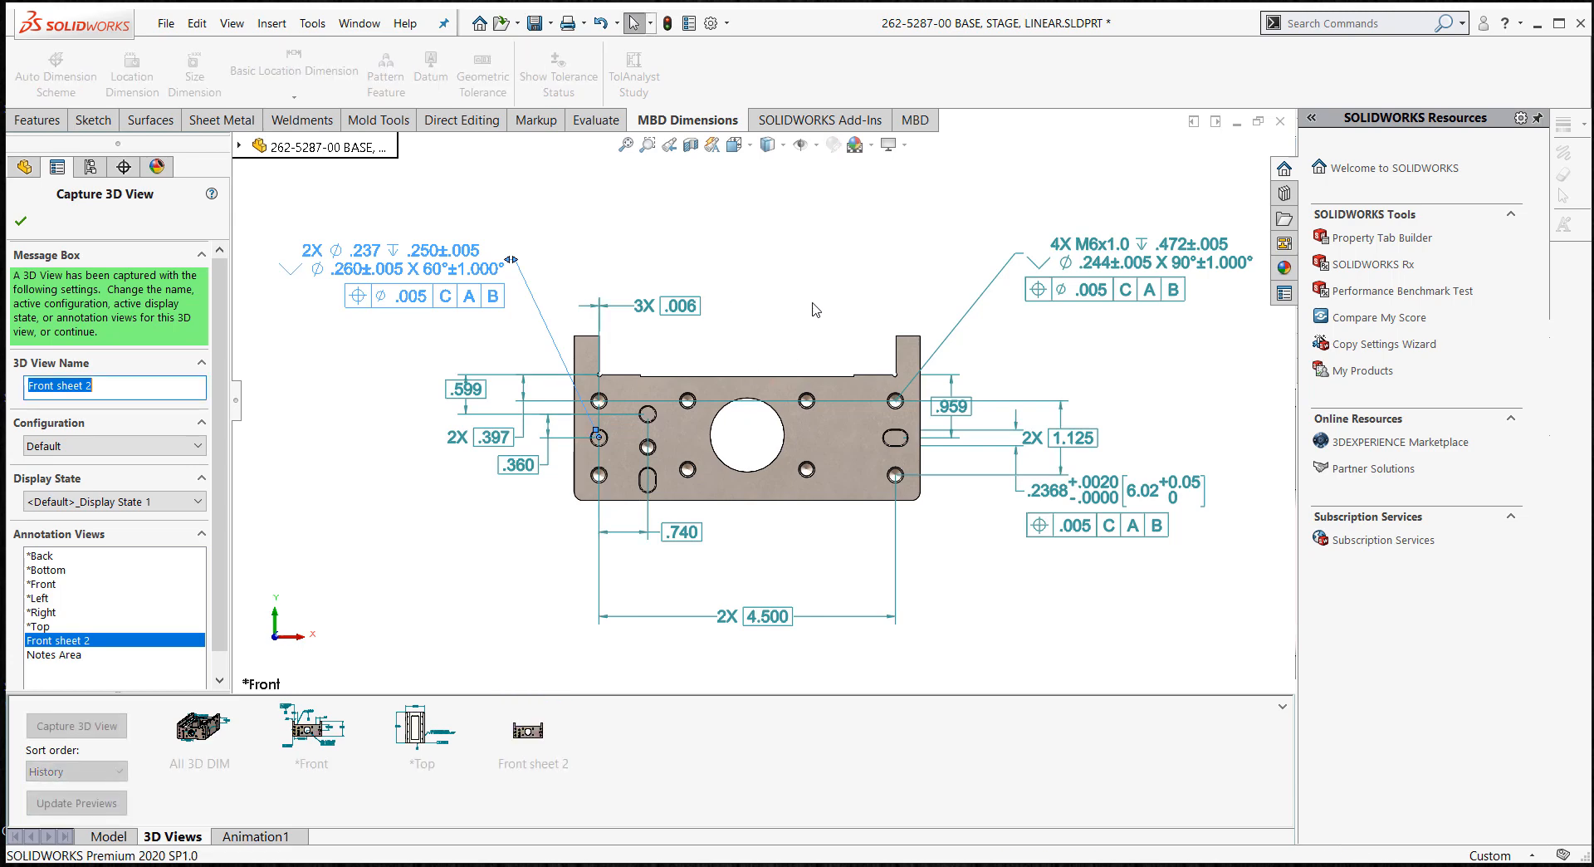
pyautogui.click(18, 216)
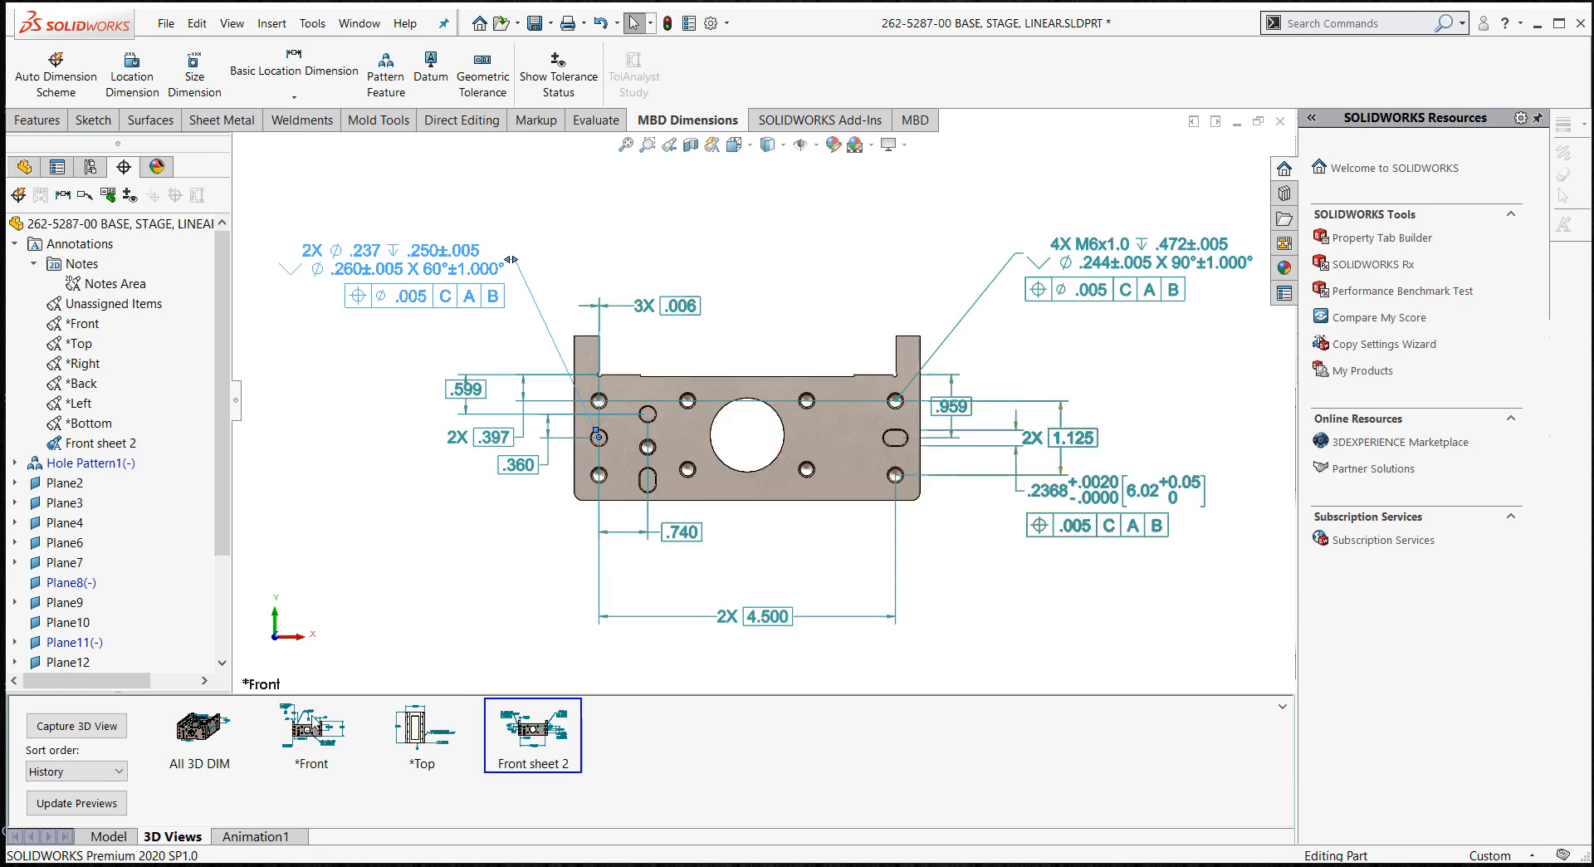
# - In the *Front 3D view, examine which features datum A, the .0004 parallelism to B and the 4X 1.125 hole callout refer to
pyautogui.click(305, 732)
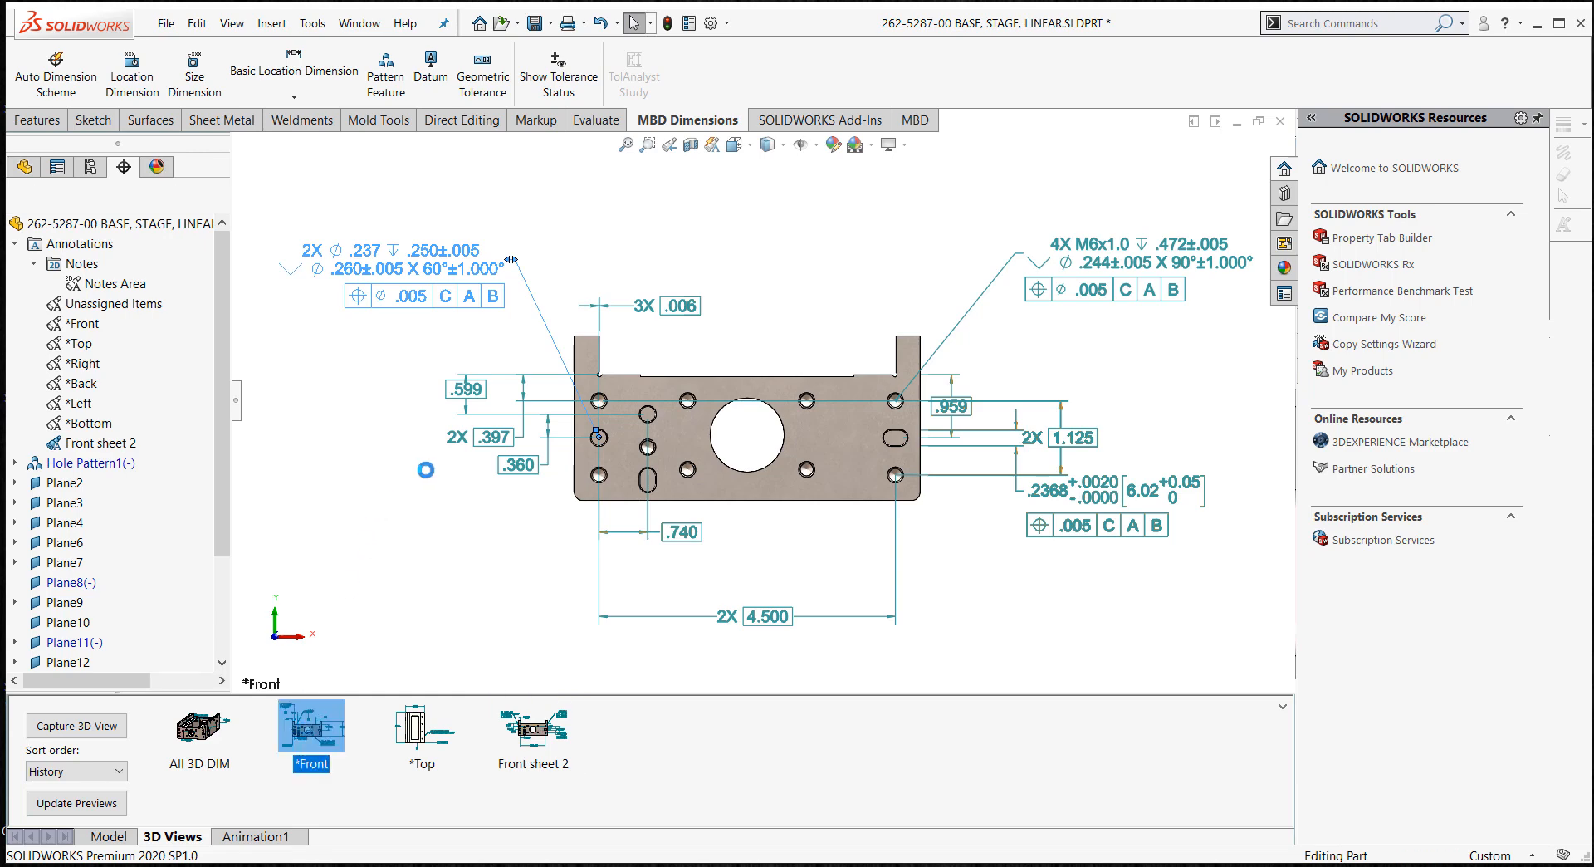
pyautogui.moveTo(703, 375)
pyautogui.mouseDown(button='middle')
pyautogui.moveTo(640, 390)
pyautogui.moveTo(630, 415)
pyautogui.mouseUp(button='middle')
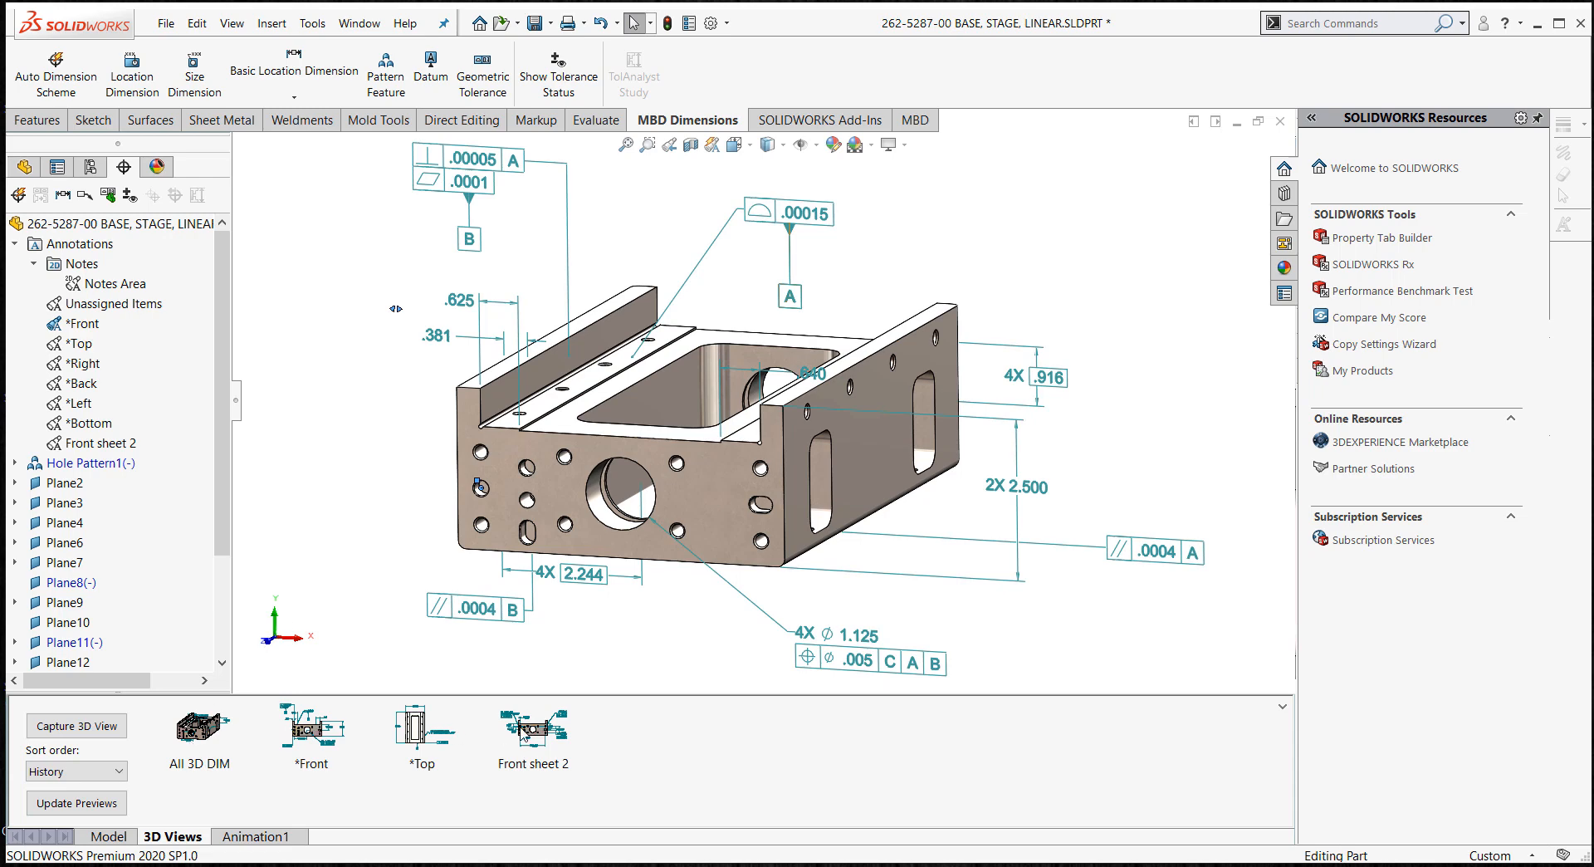
pyautogui.moveTo(562, 732)
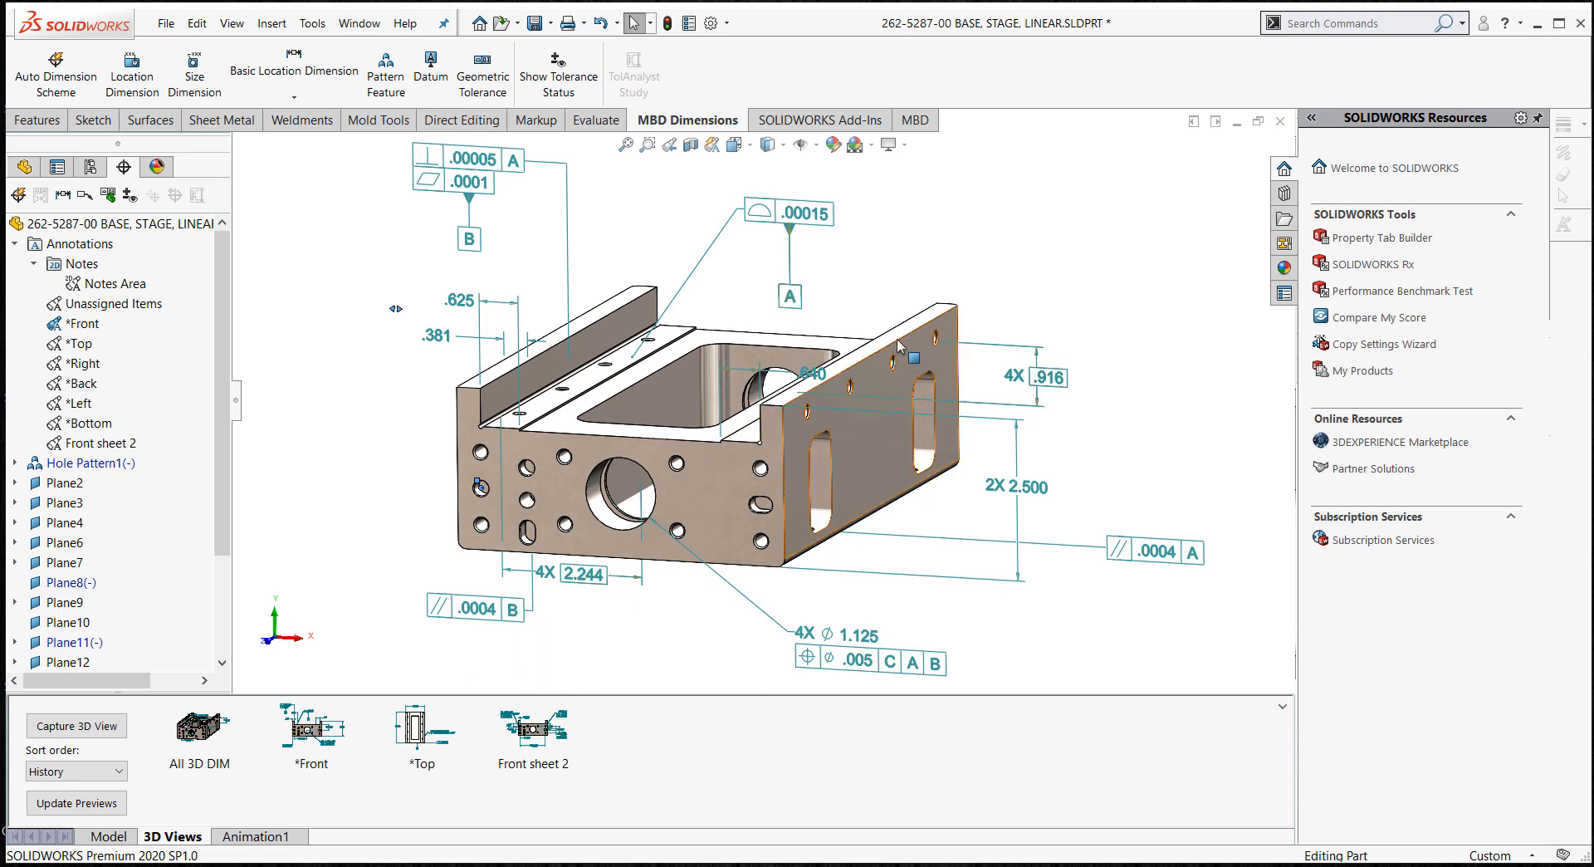
pyautogui.click(789, 296)
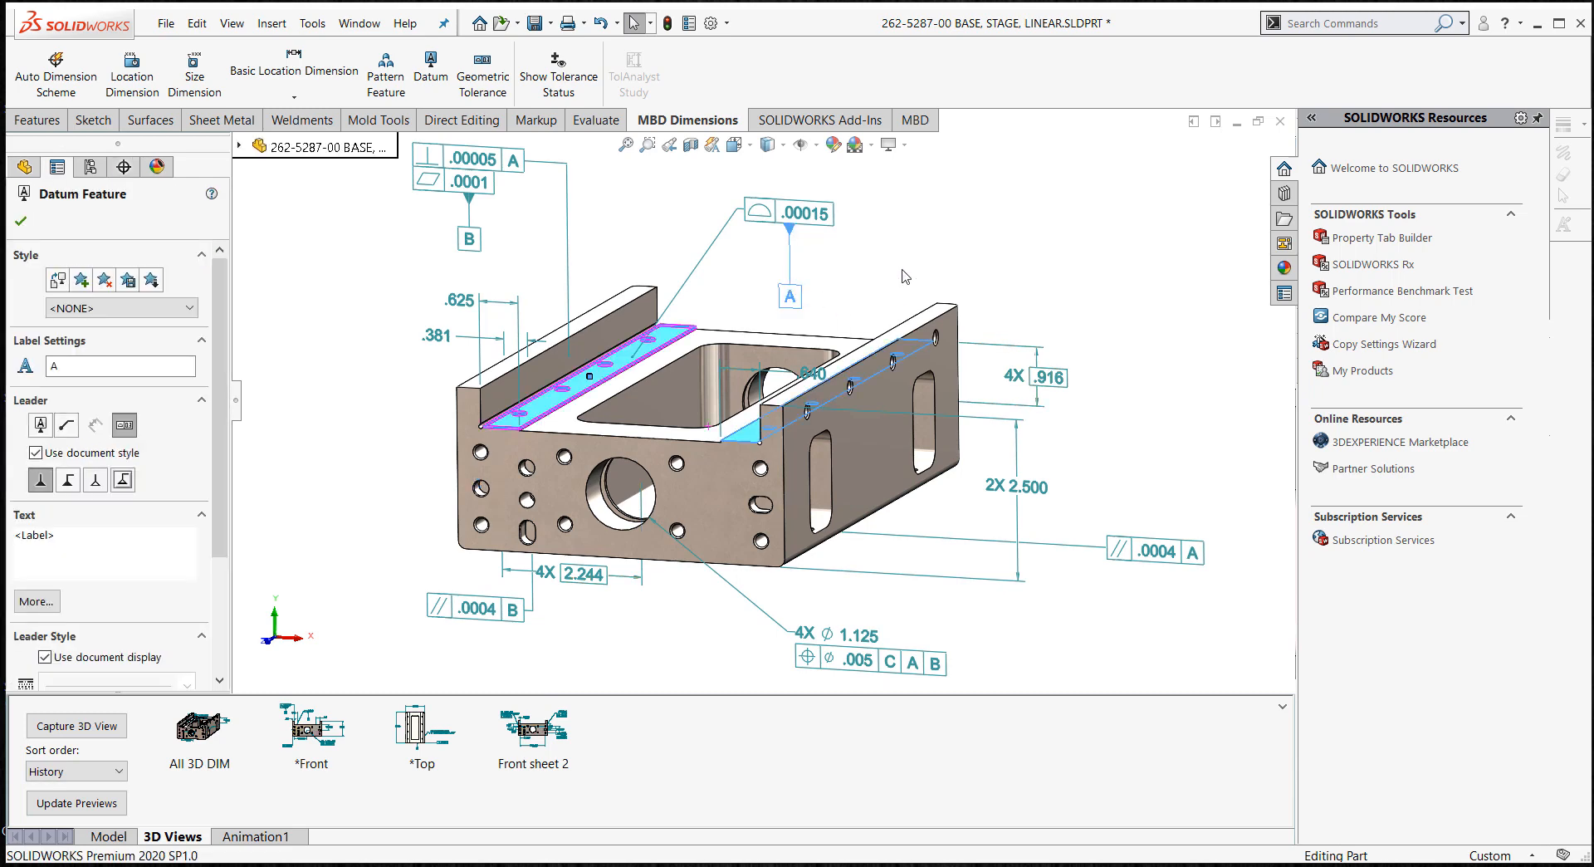
pyautogui.moveTo(905, 274)
pyautogui.mouseDown(button='middle')
pyautogui.moveTo(855, 267)
pyautogui.moveTo(913, 263)
pyautogui.mouseUp(button='middle')
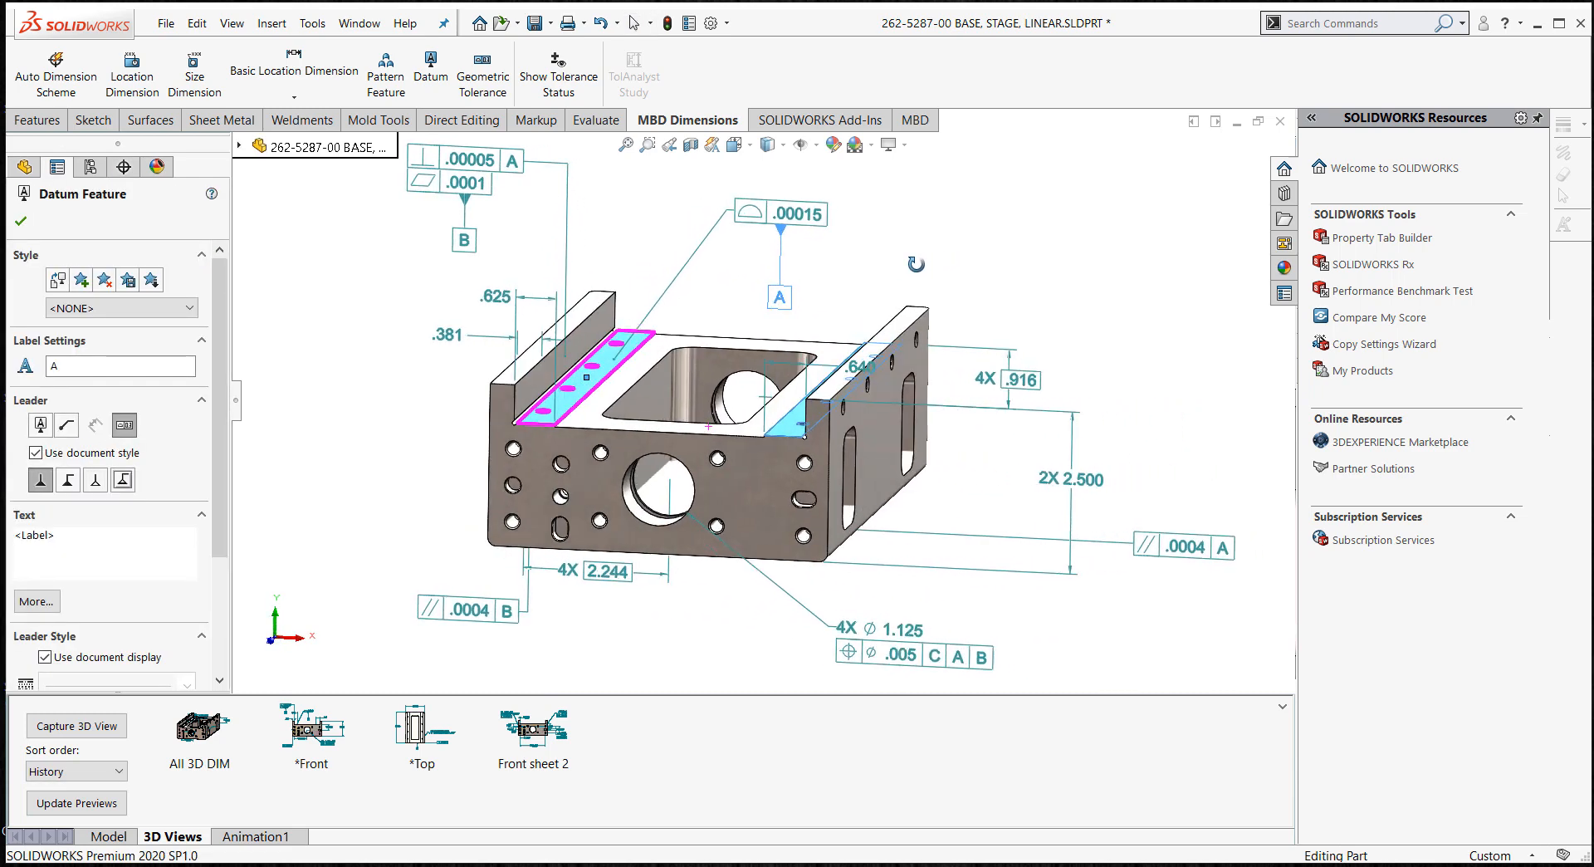
pyautogui.scroll(-1, 914, 263)
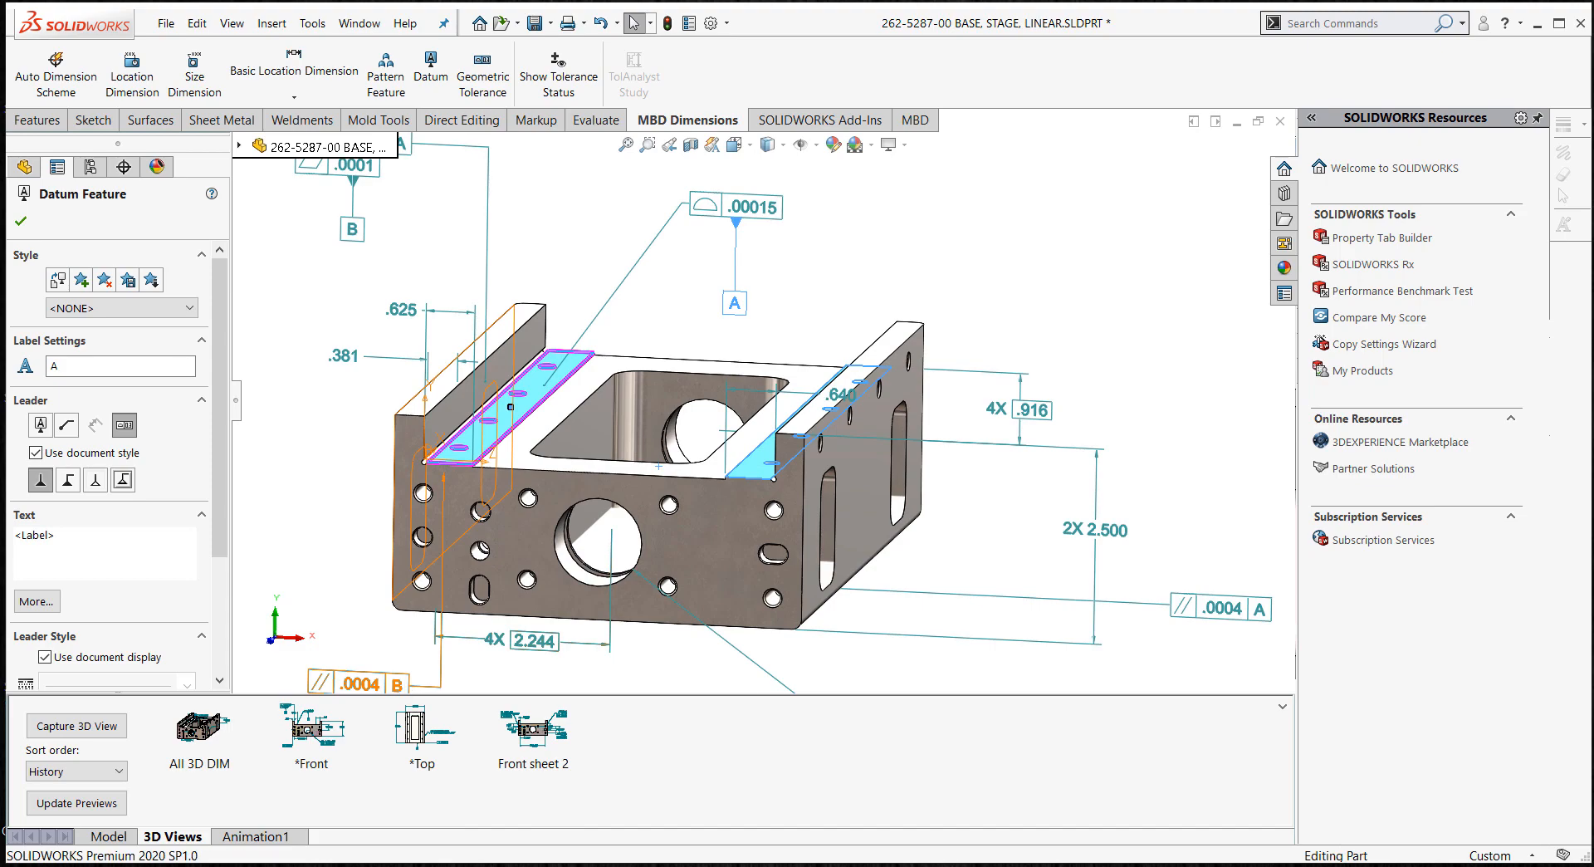
pyautogui.click(406, 687)
pyautogui.moveTo(332, 440)
pyautogui.mouseDown(button='middle')
pyautogui.moveTo(371, 438)
pyautogui.moveTo(357, 452)
pyautogui.mouseUp(button='middle')
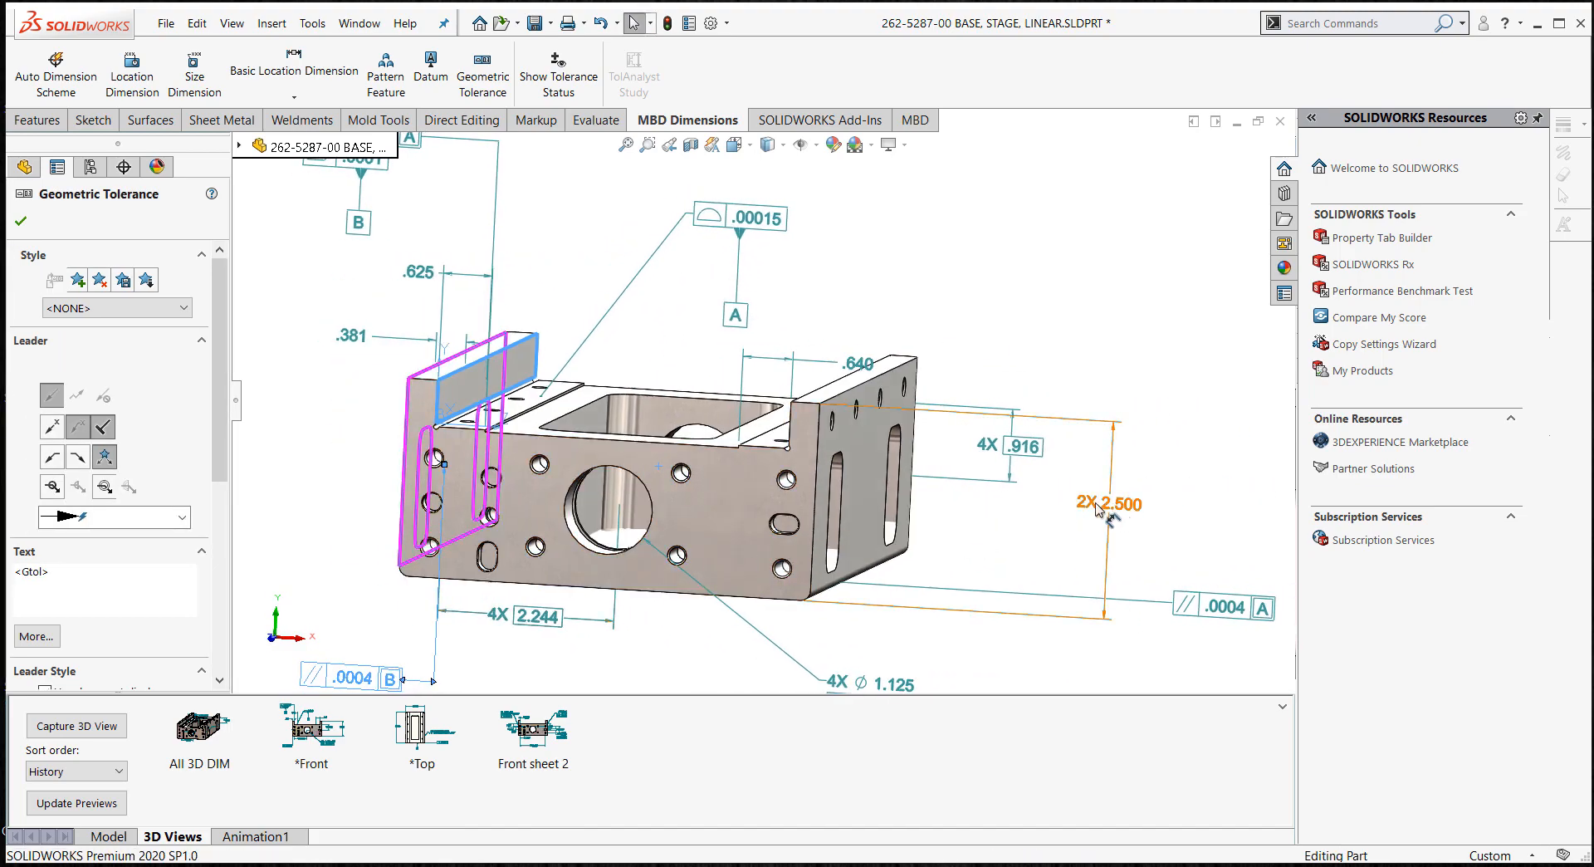
pyautogui.scroll(1, 845, 656)
pyautogui.click(821, 595)
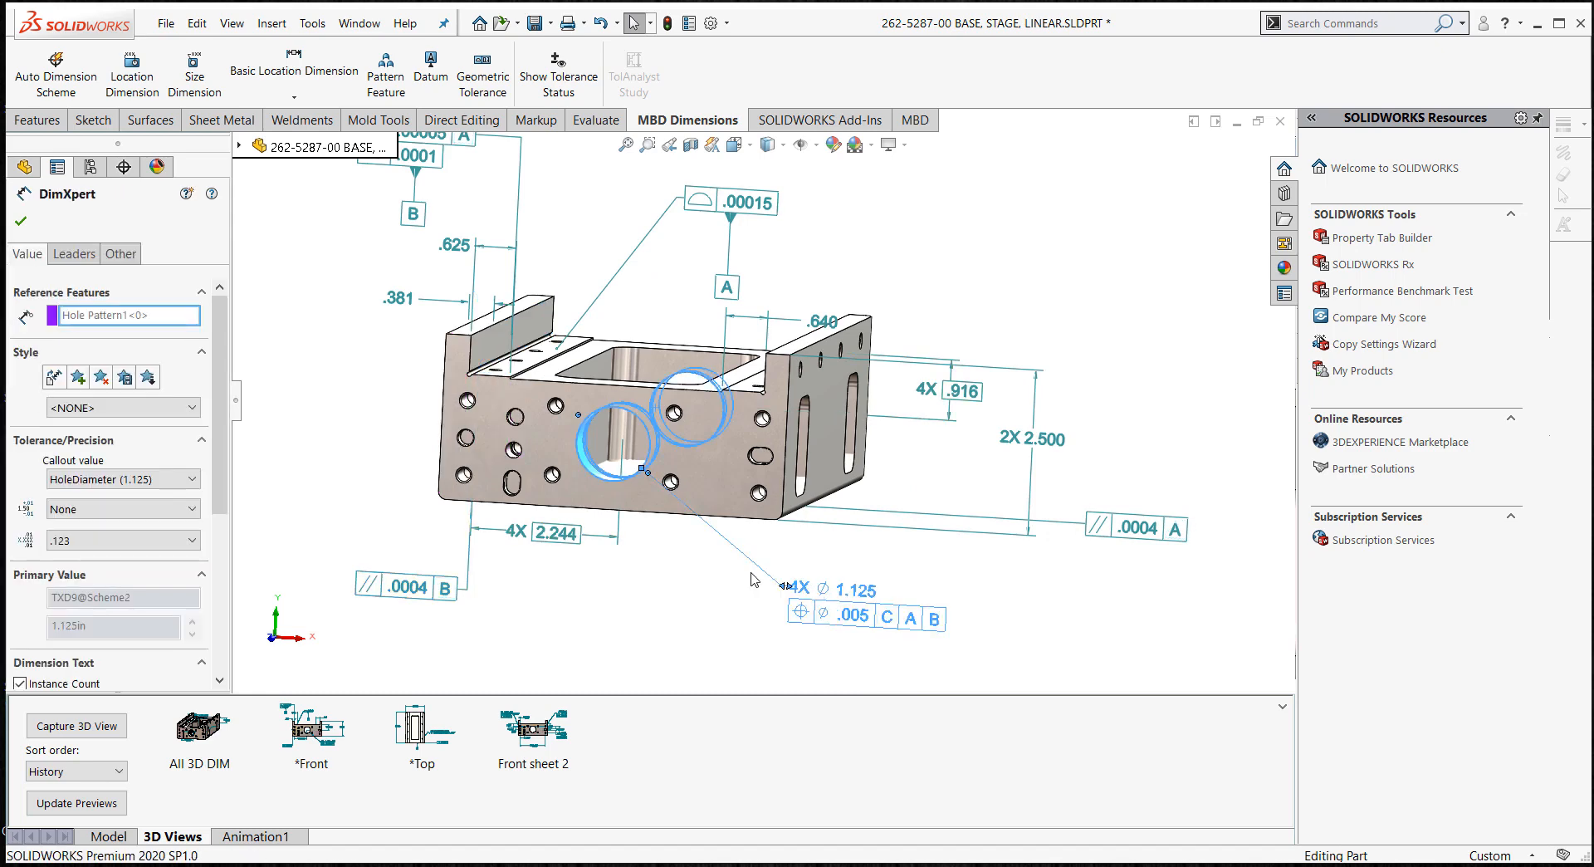
pyautogui.moveTo(751, 579); pyautogui.dragTo(738, 612, button='middle')
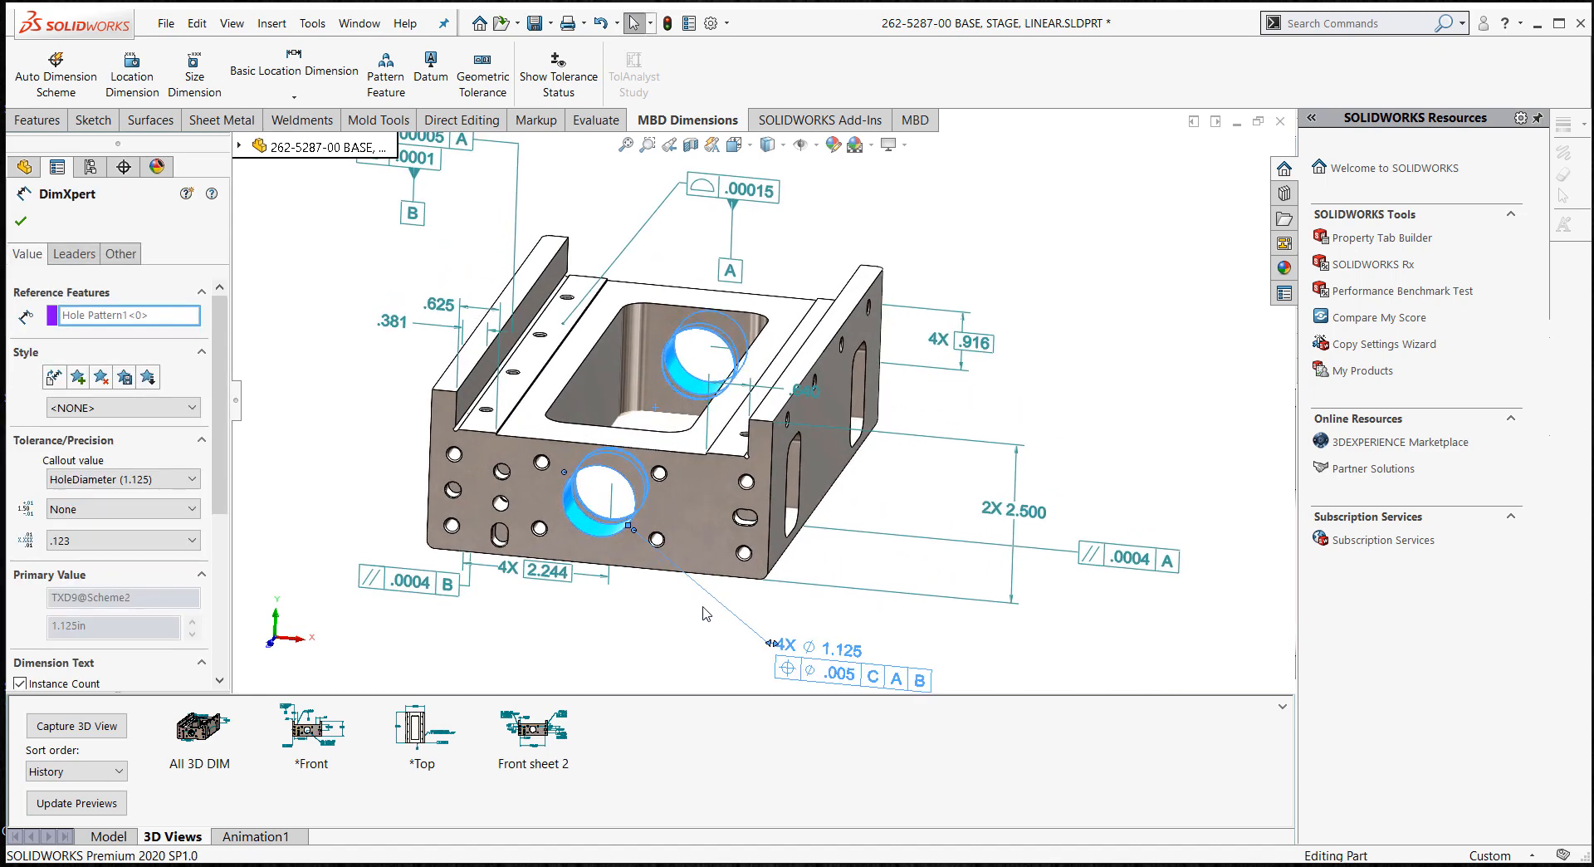
pyautogui.press('f')
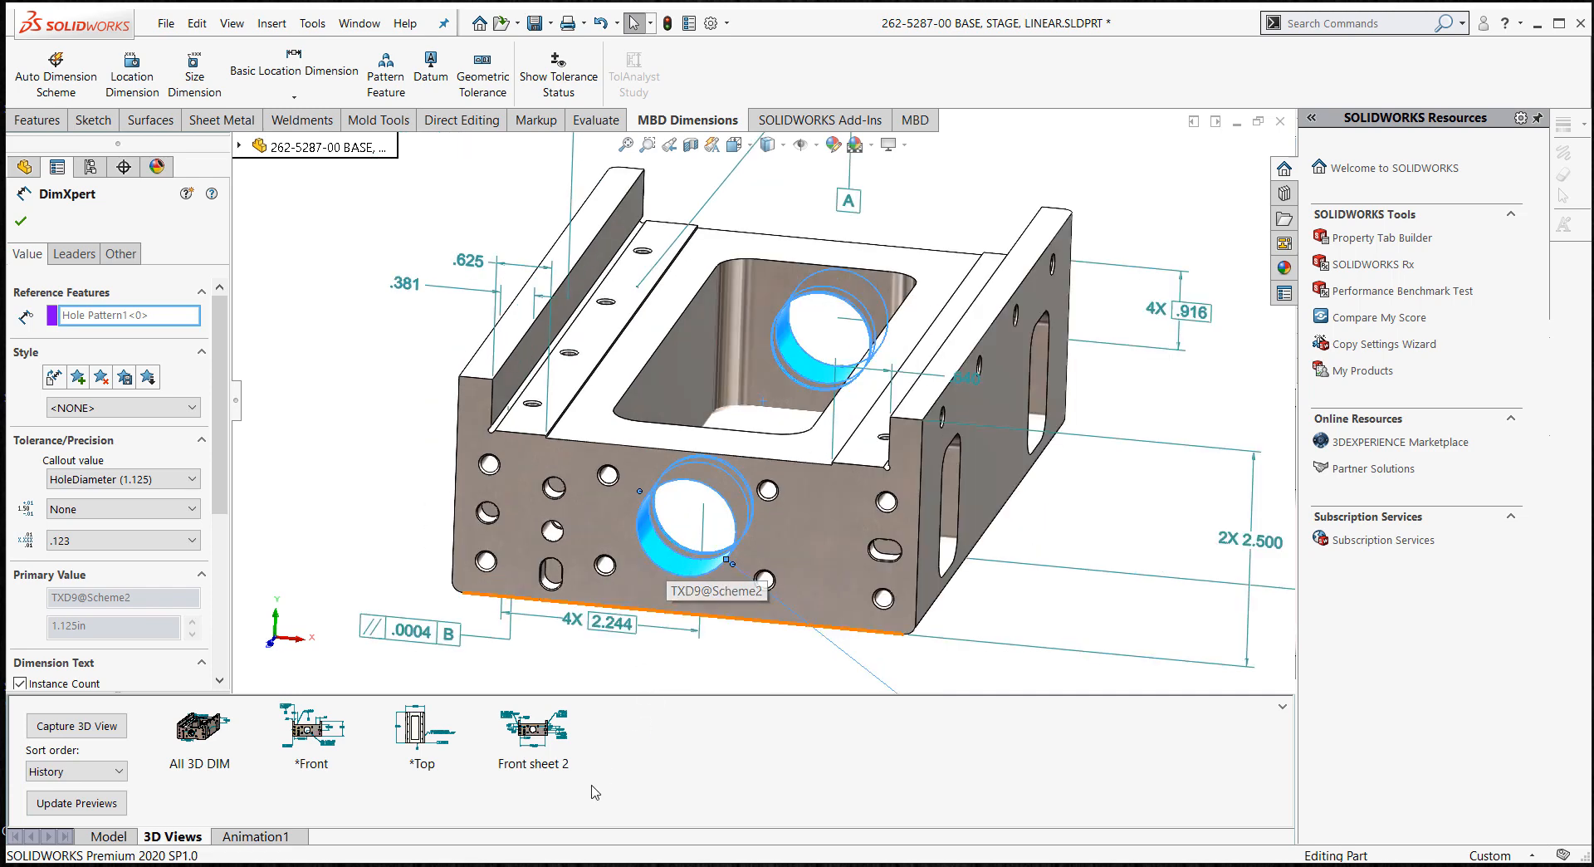
# - In the Front sheet 2 view, move the .599 dimension up and outward, and untangle the .959, 1.125 and slot width dimensions beside the part's right edge
pyautogui.click(551, 737)
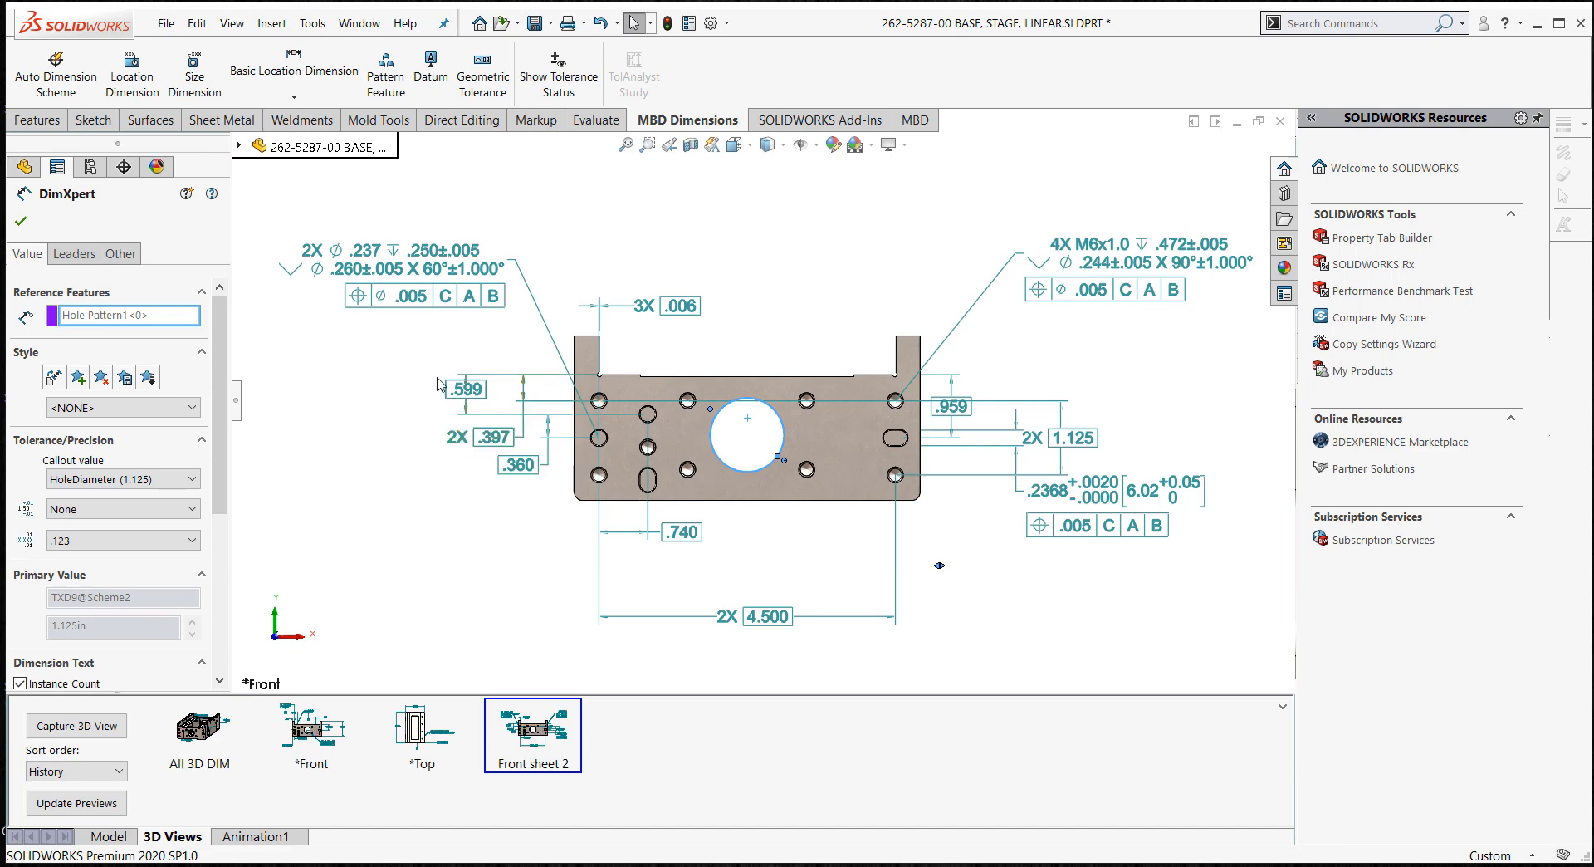
pyautogui.moveTo(465, 388); pyautogui.dragTo(406, 344)
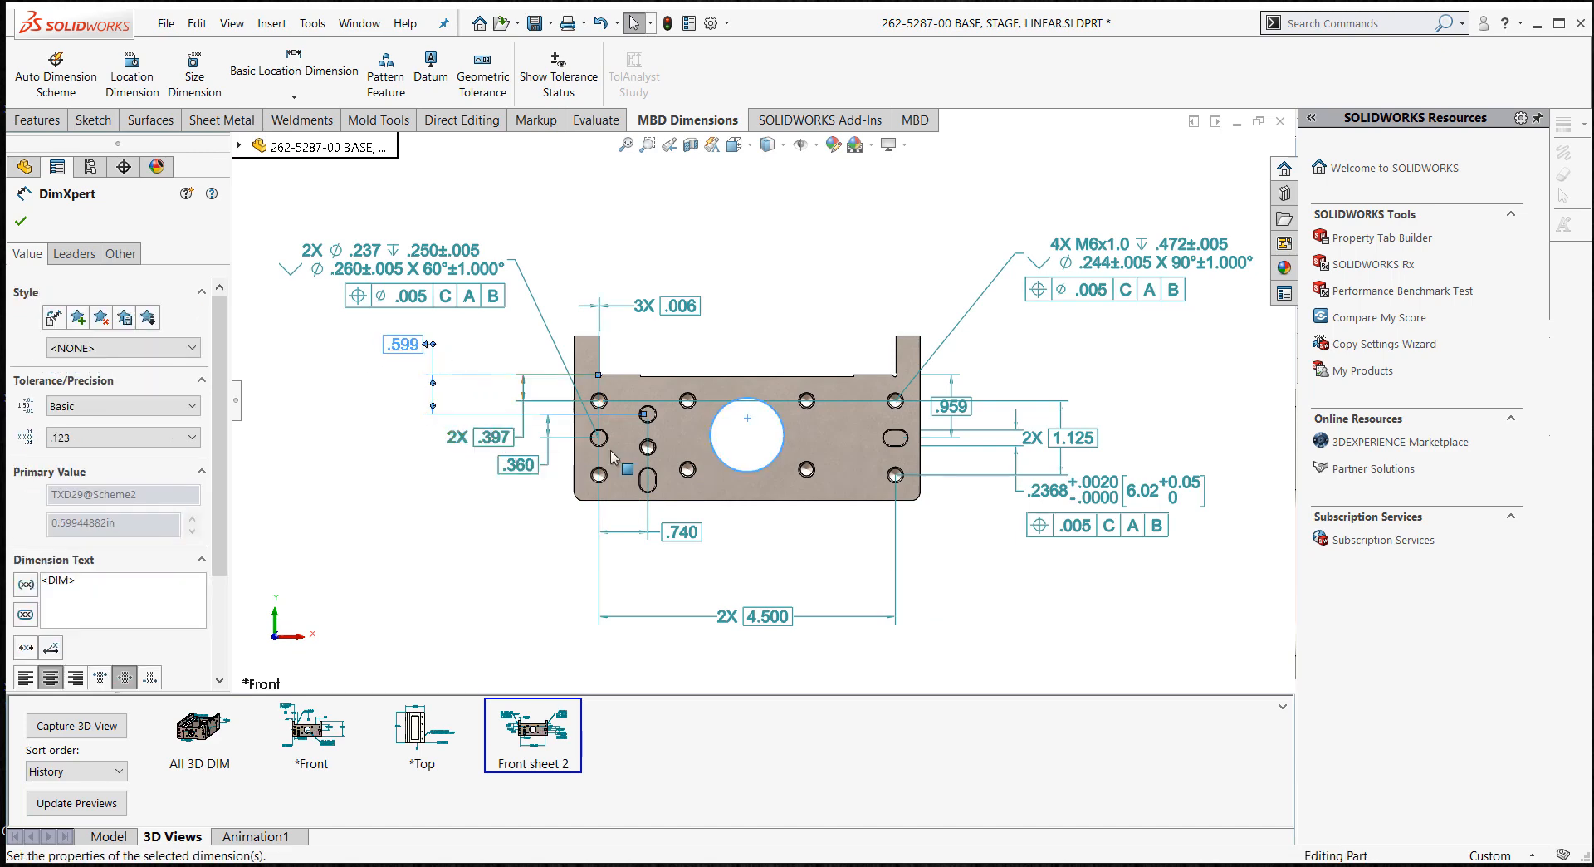
pyautogui.moveTo(952, 406); pyautogui.dragTo(1162, 400)
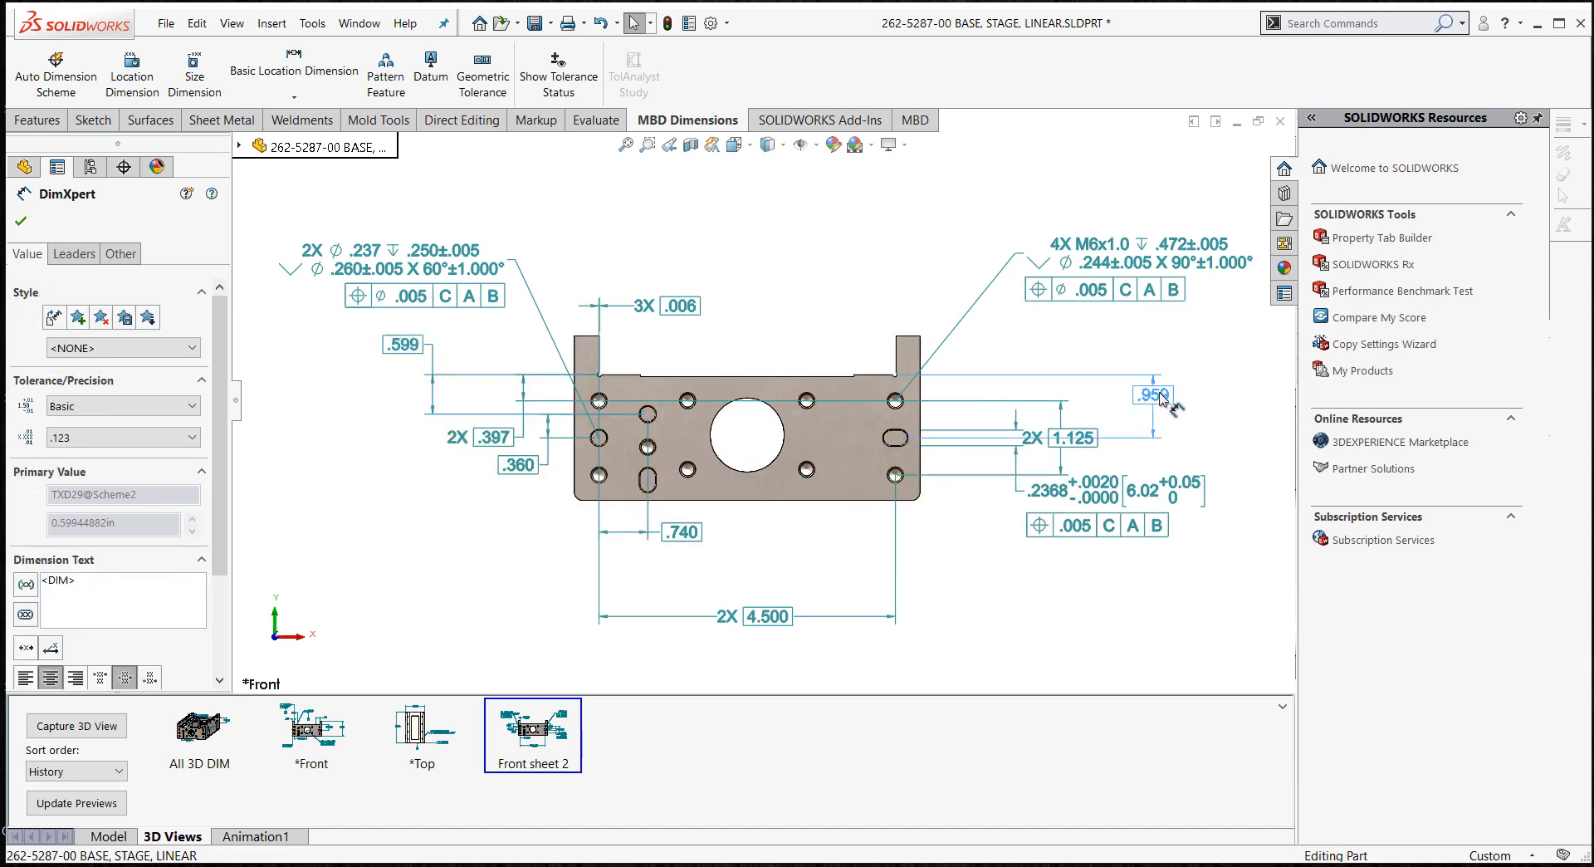
pyautogui.moveTo(1063, 453)
pyautogui.mouseDown()
pyautogui.moveTo(1112, 450)
pyautogui.moveTo(1059, 451)
pyautogui.mouseUp()
pyautogui.moveTo(1177, 503); pyautogui.dragTo(1030, 523)
pyautogui.moveTo(1151, 409); pyautogui.dragTo(999, 445)
pyautogui.click(1114, 396)
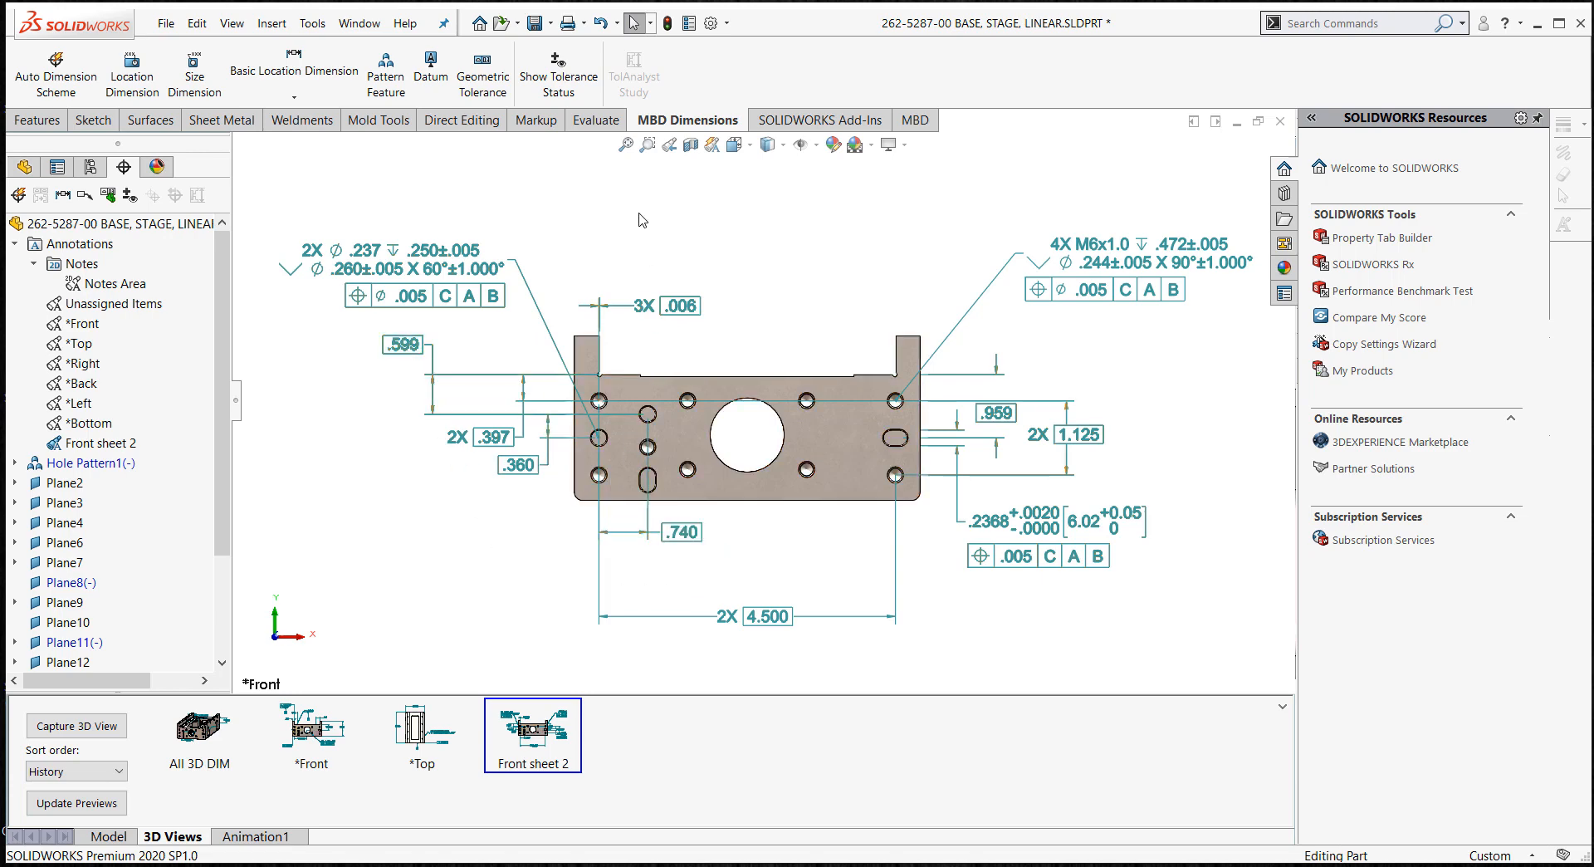
# - Review the DimXpert geometric tolerance settings in the document properties, including the basic dimension creation options
pyautogui.click(711, 22)
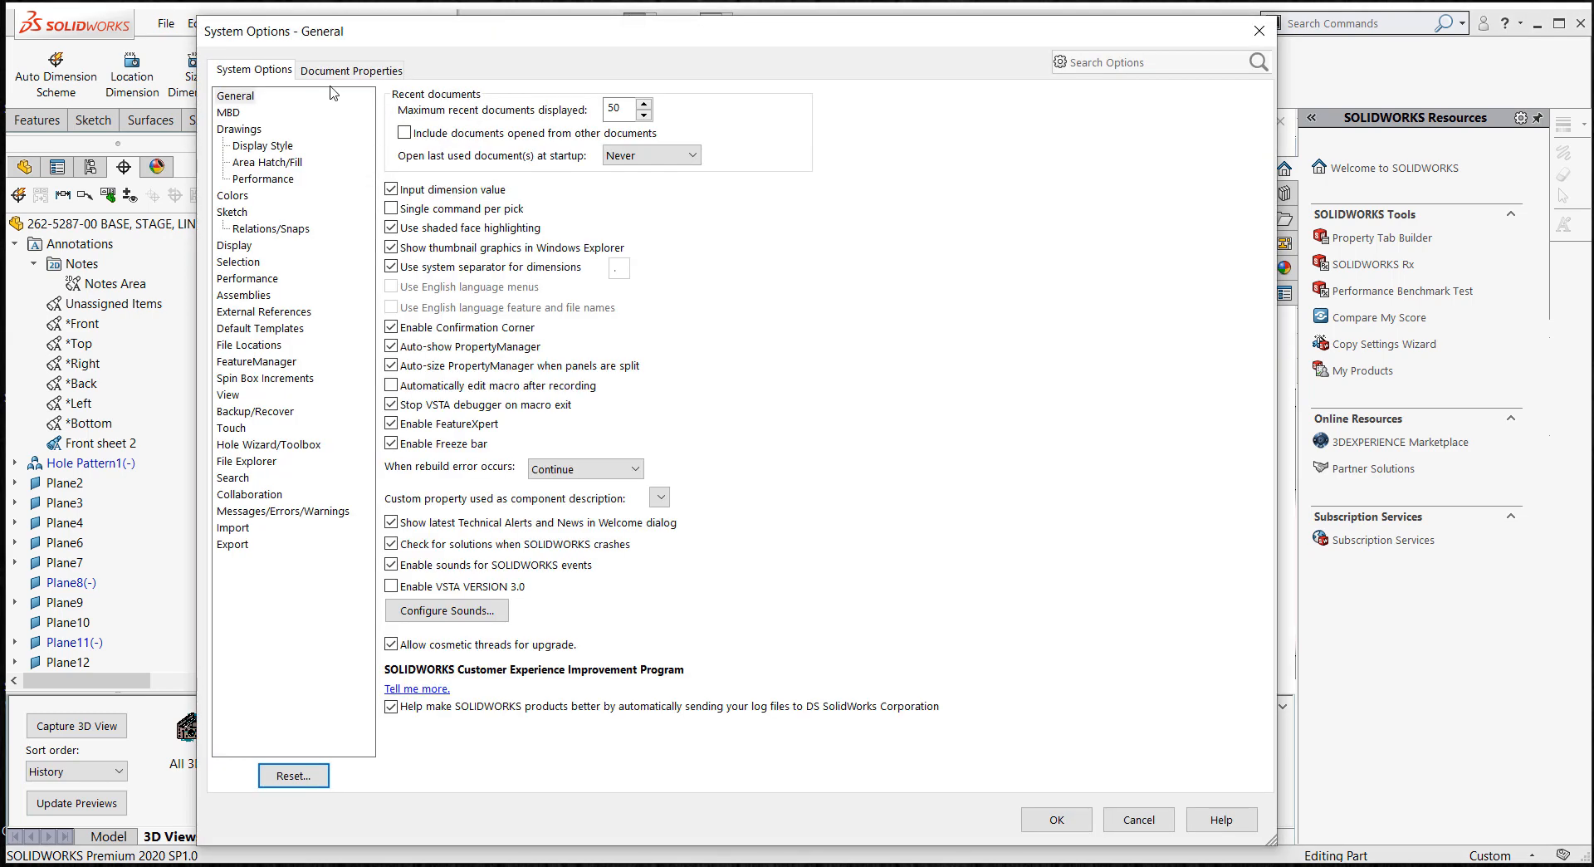
pyautogui.click(348, 70)
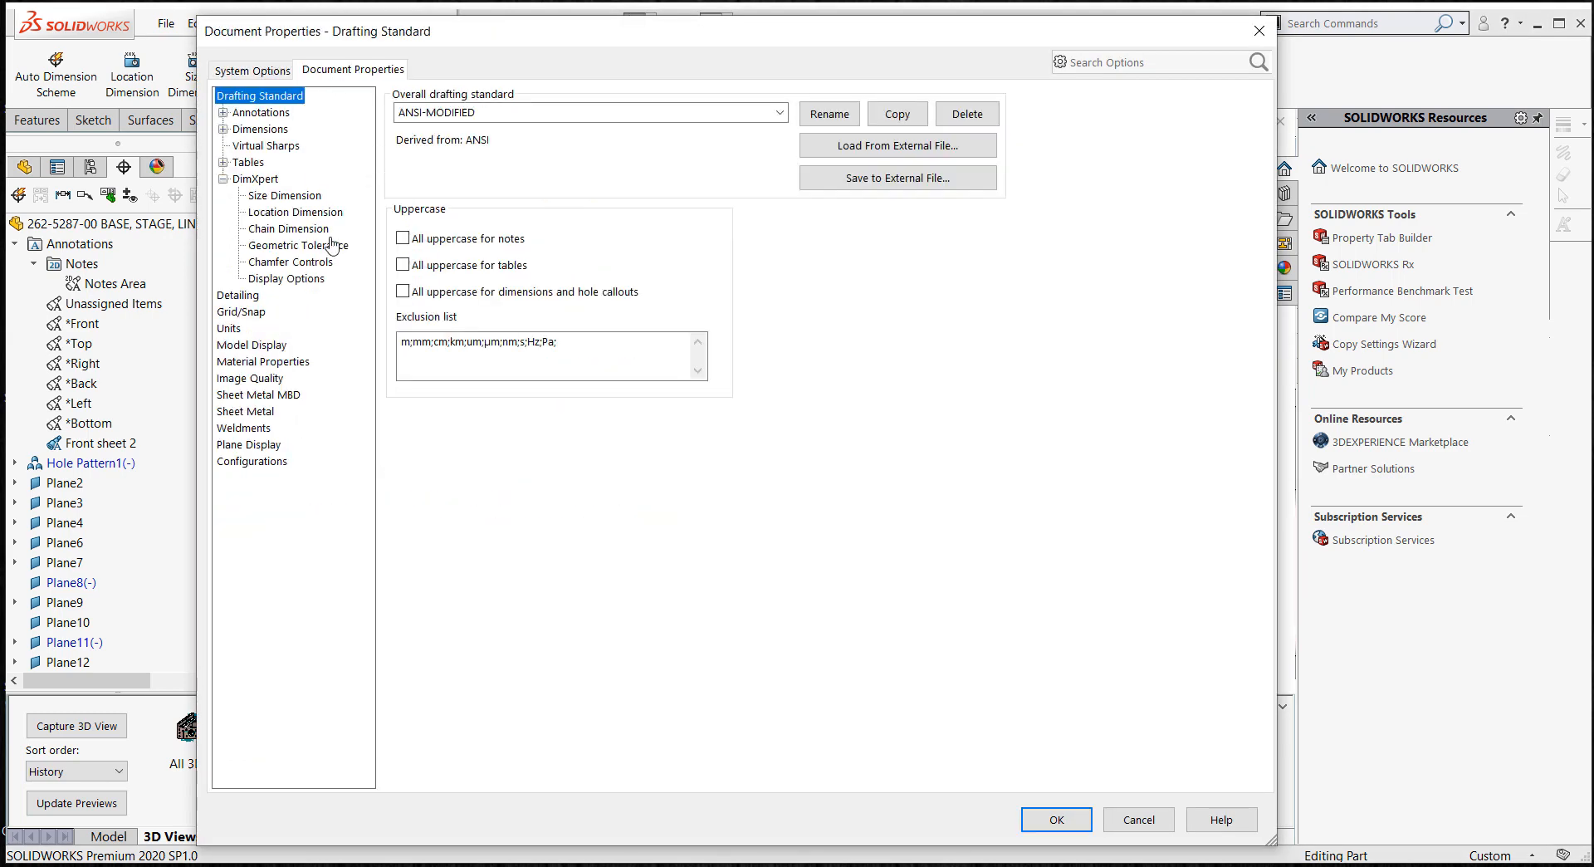
pyautogui.click(270, 247)
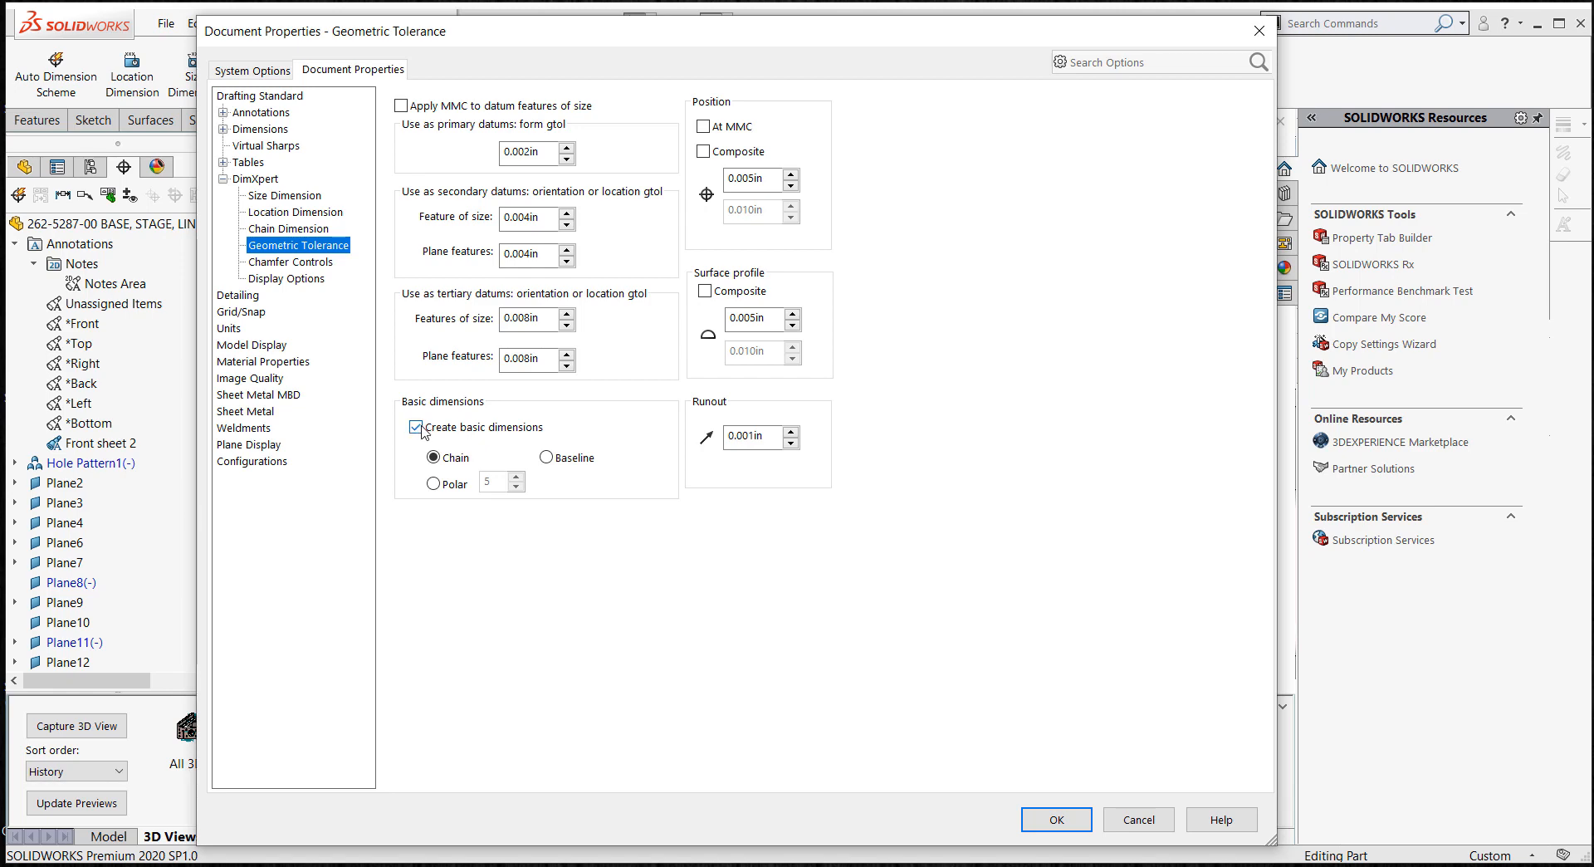
pyautogui.click(1056, 819)
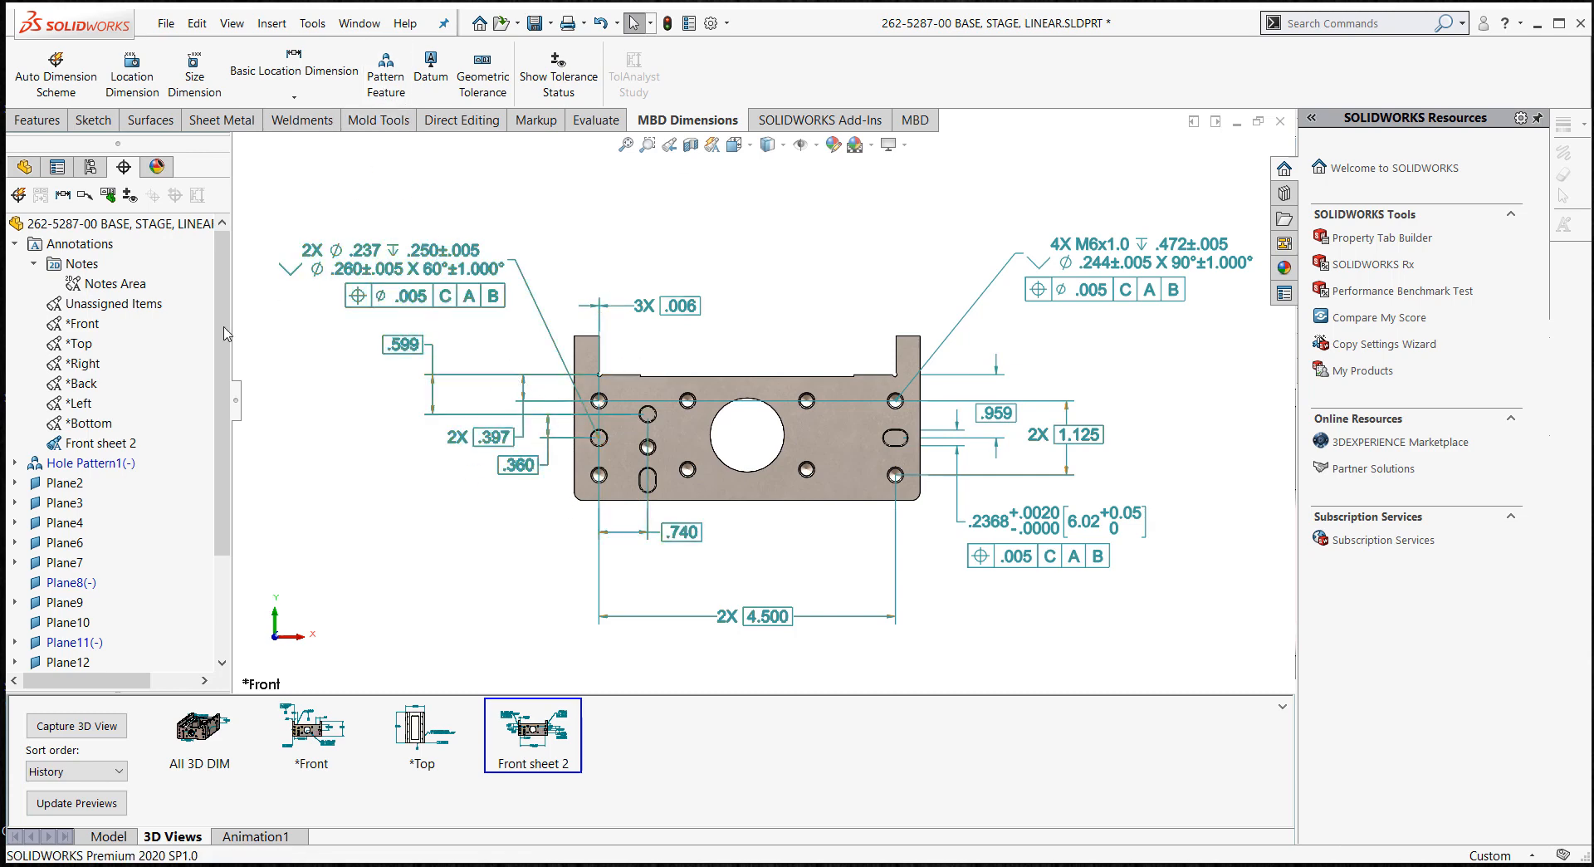
# - Switch the dimension scheme's tree display to annotation based and look through its listed datums, dimensions and tolerances
pyautogui.rightClick(131, 224)
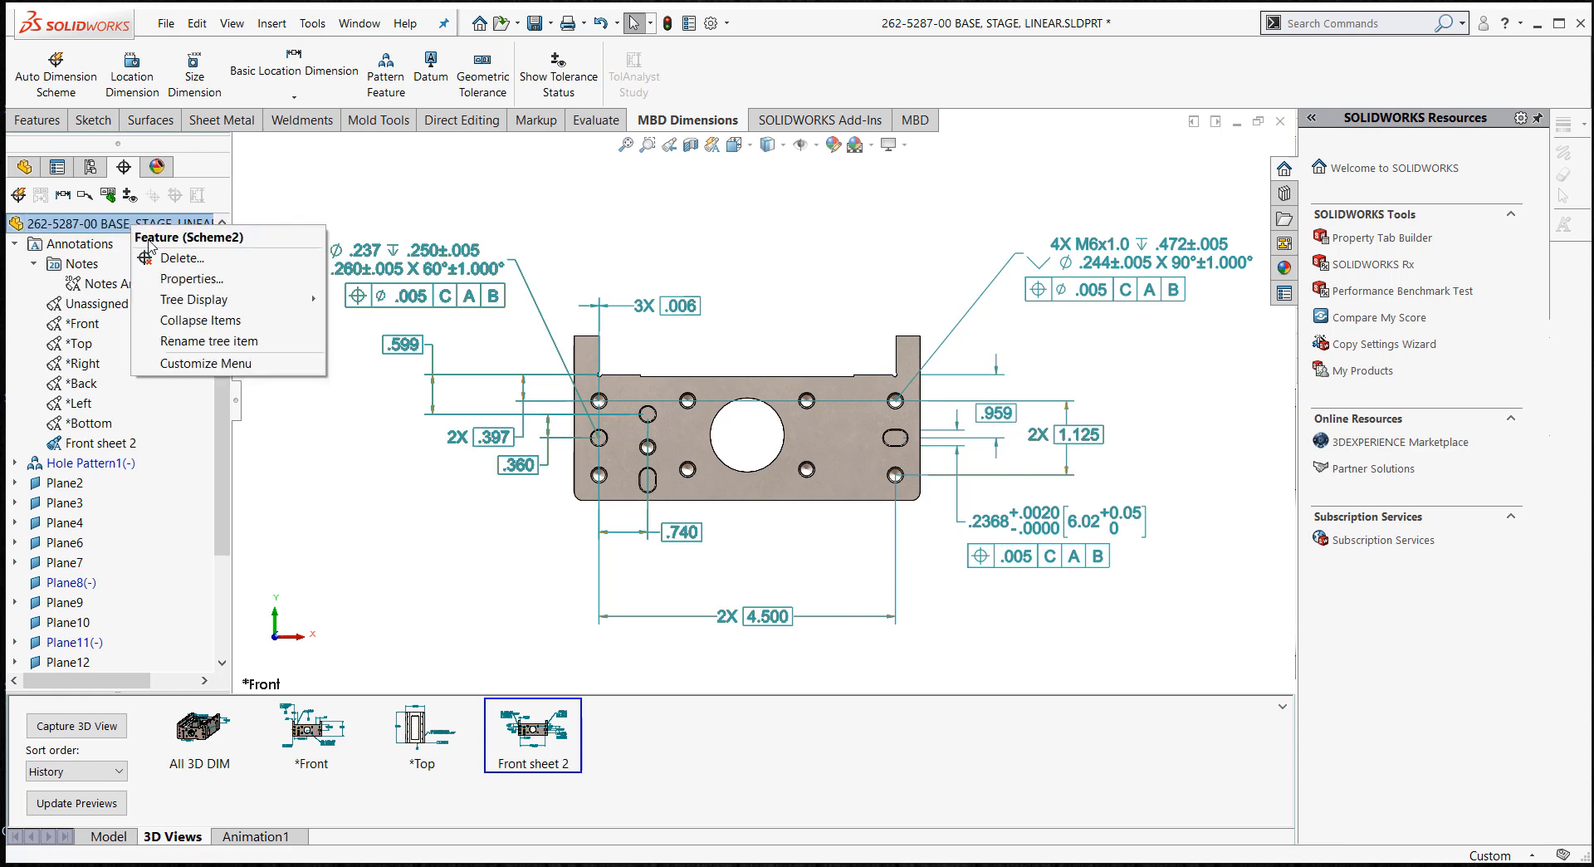
pyautogui.moveTo(232, 304)
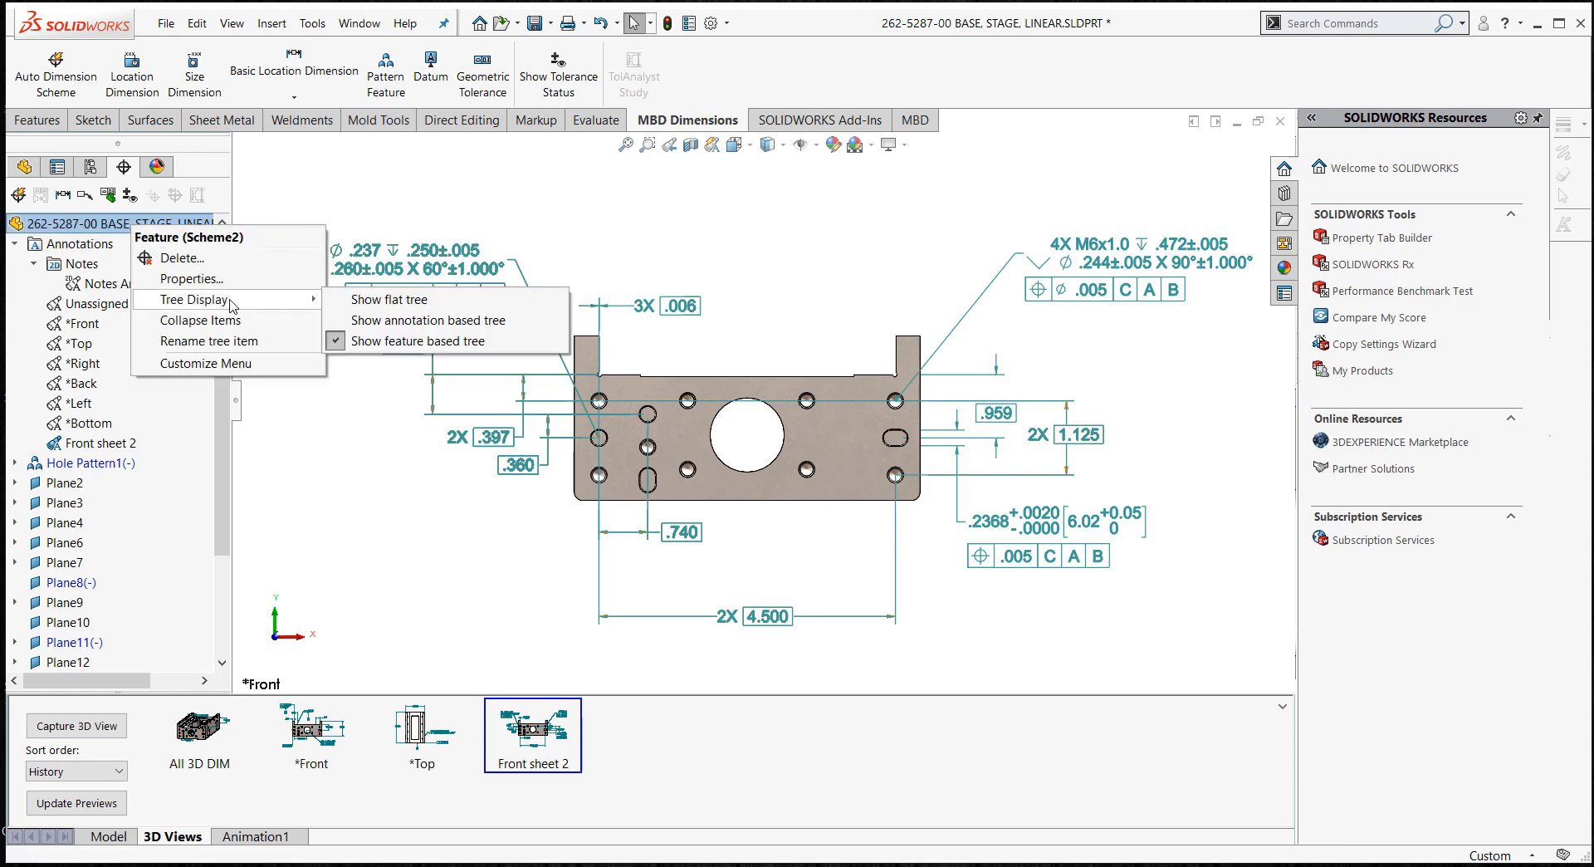
pyautogui.click(422, 320)
pyautogui.scroll(-3, 92, 342)
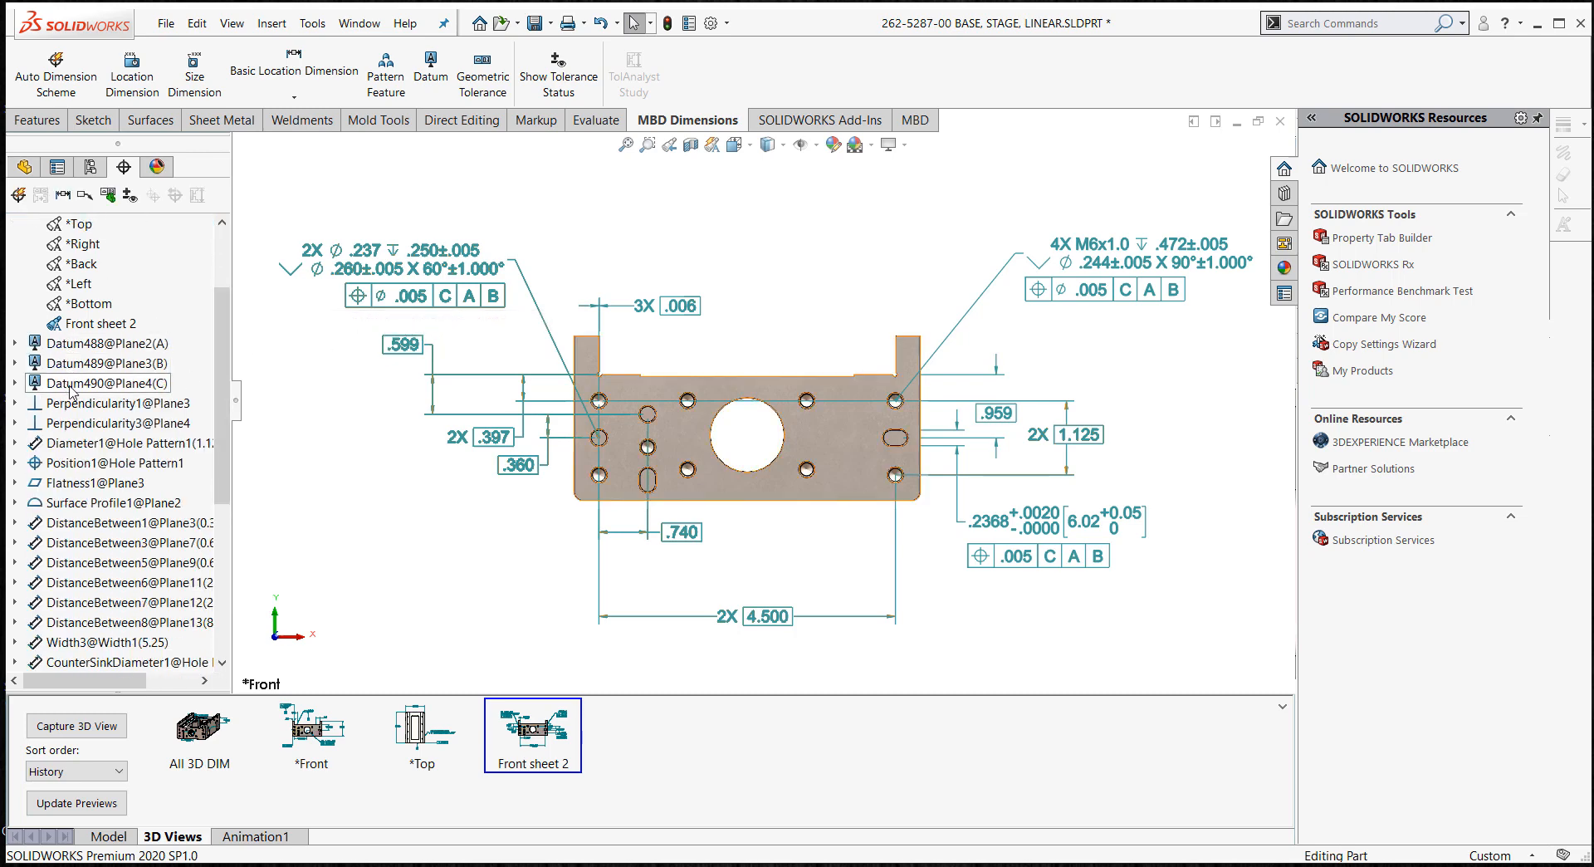
pyautogui.moveTo(219, 338); pyautogui.dragTo(221, 513)
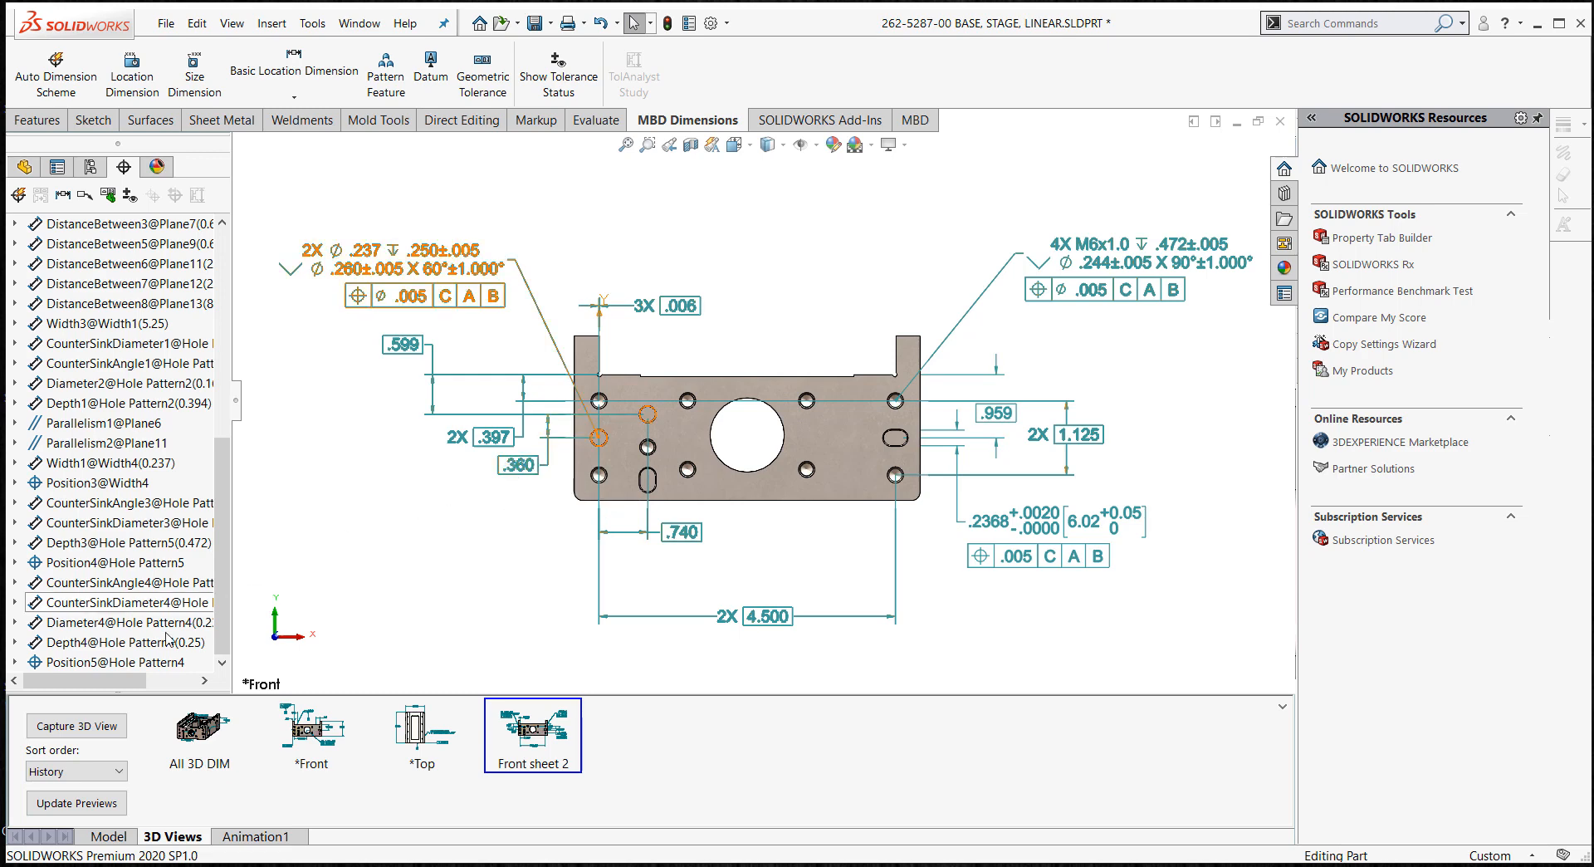
# - Check which operations are offered for the Position5 tolerance on Hole Pattern4, including recreating its basic dimensions
pyautogui.rightClick(97, 664)
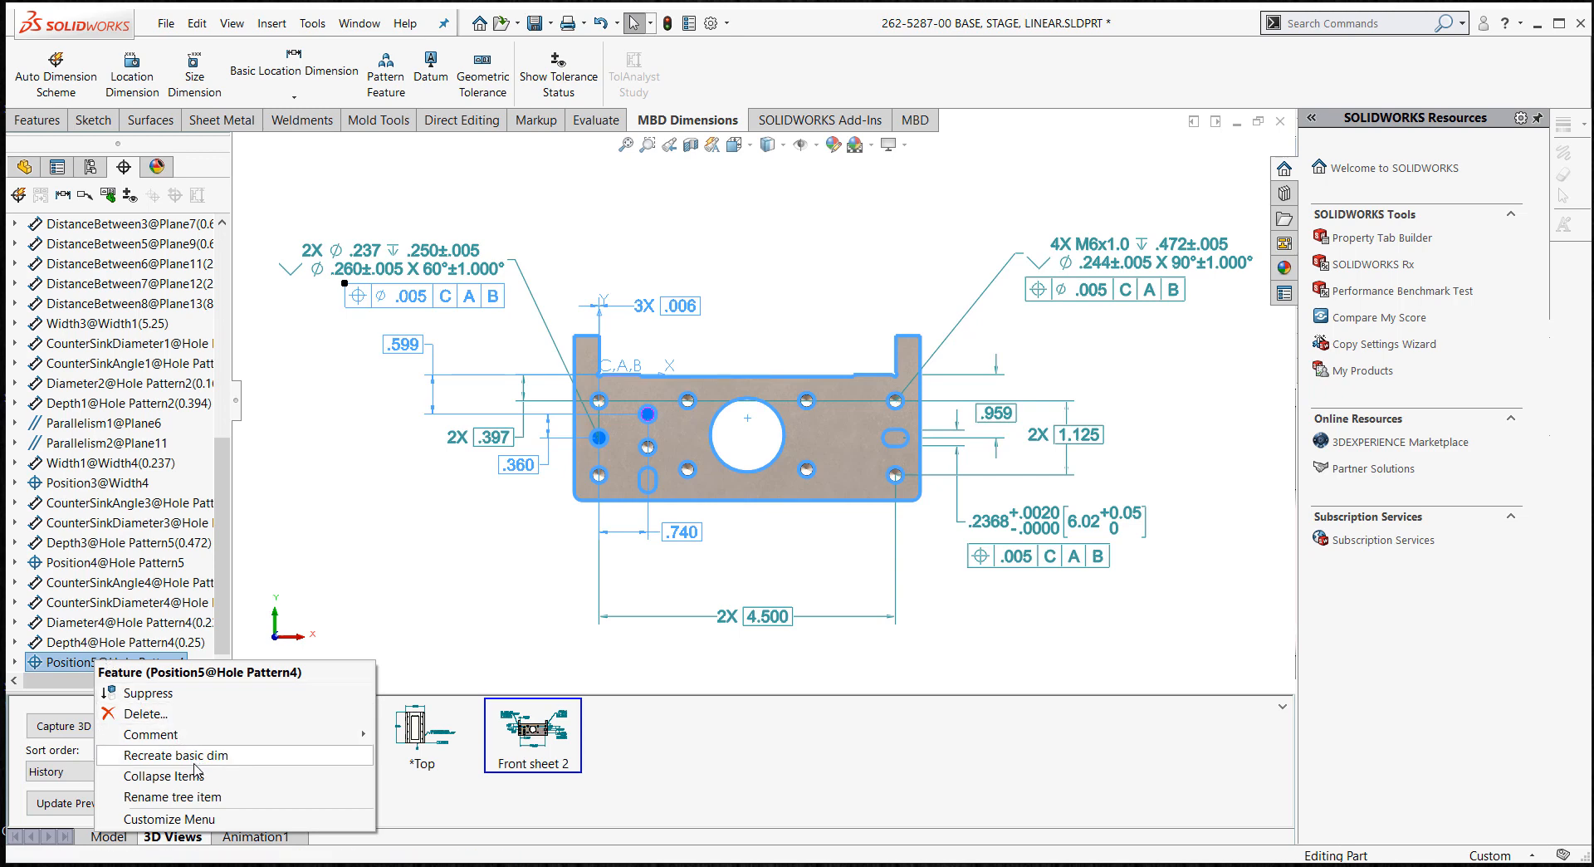
pyautogui.click(360, 453)
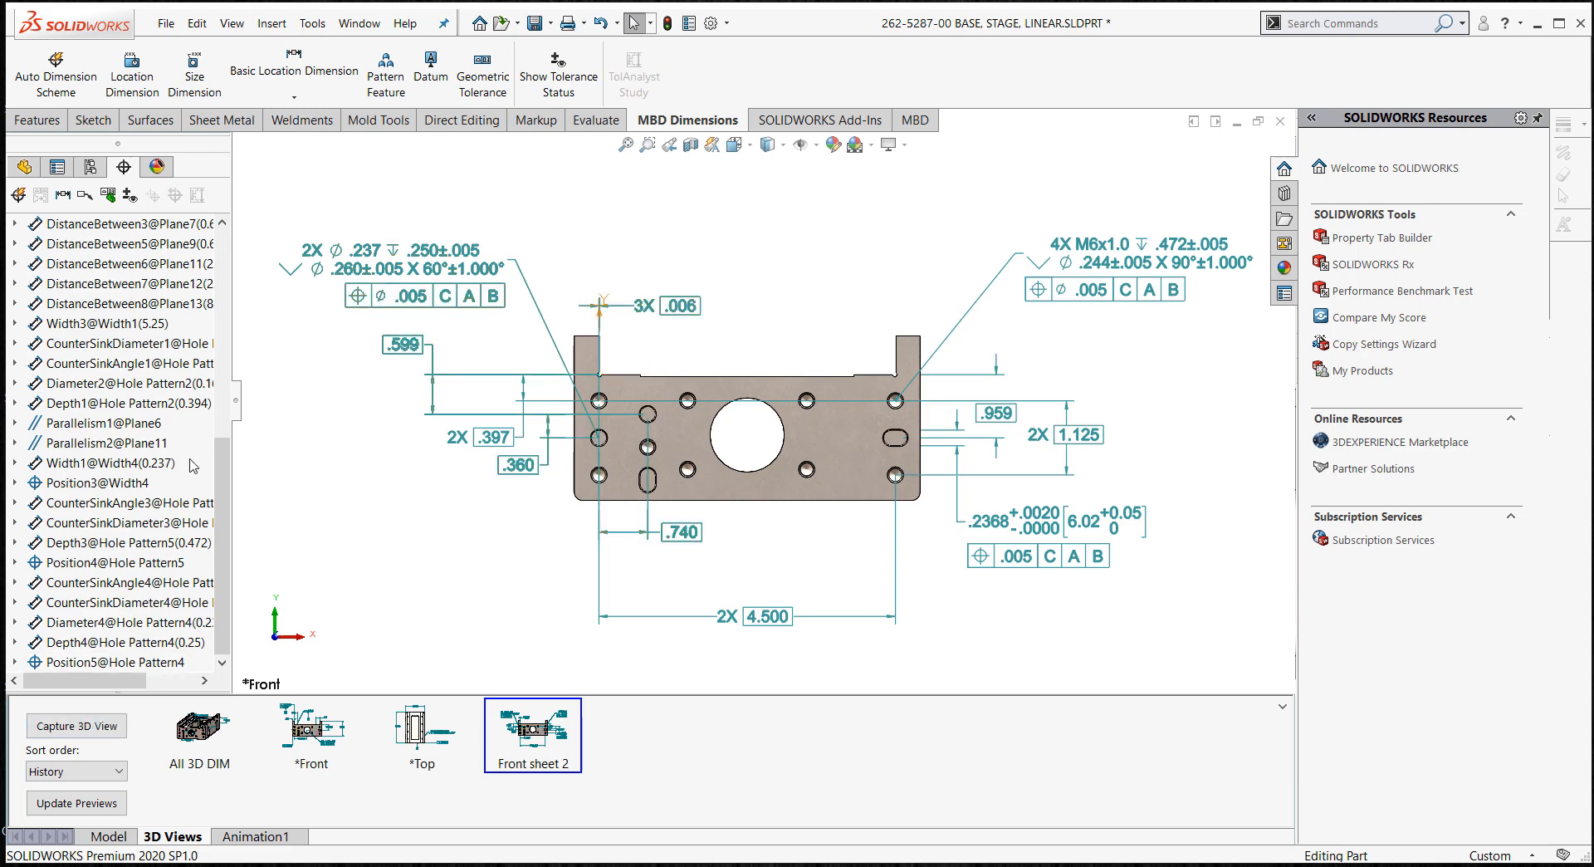
# - Activate the *Right annotation view and reorient the stage base to it
pyautogui.moveTo(221, 499)
pyautogui.mouseDown()
pyautogui.moveTo(219, 227)
pyautogui.moveTo(170, 225)
pyautogui.mouseUp()
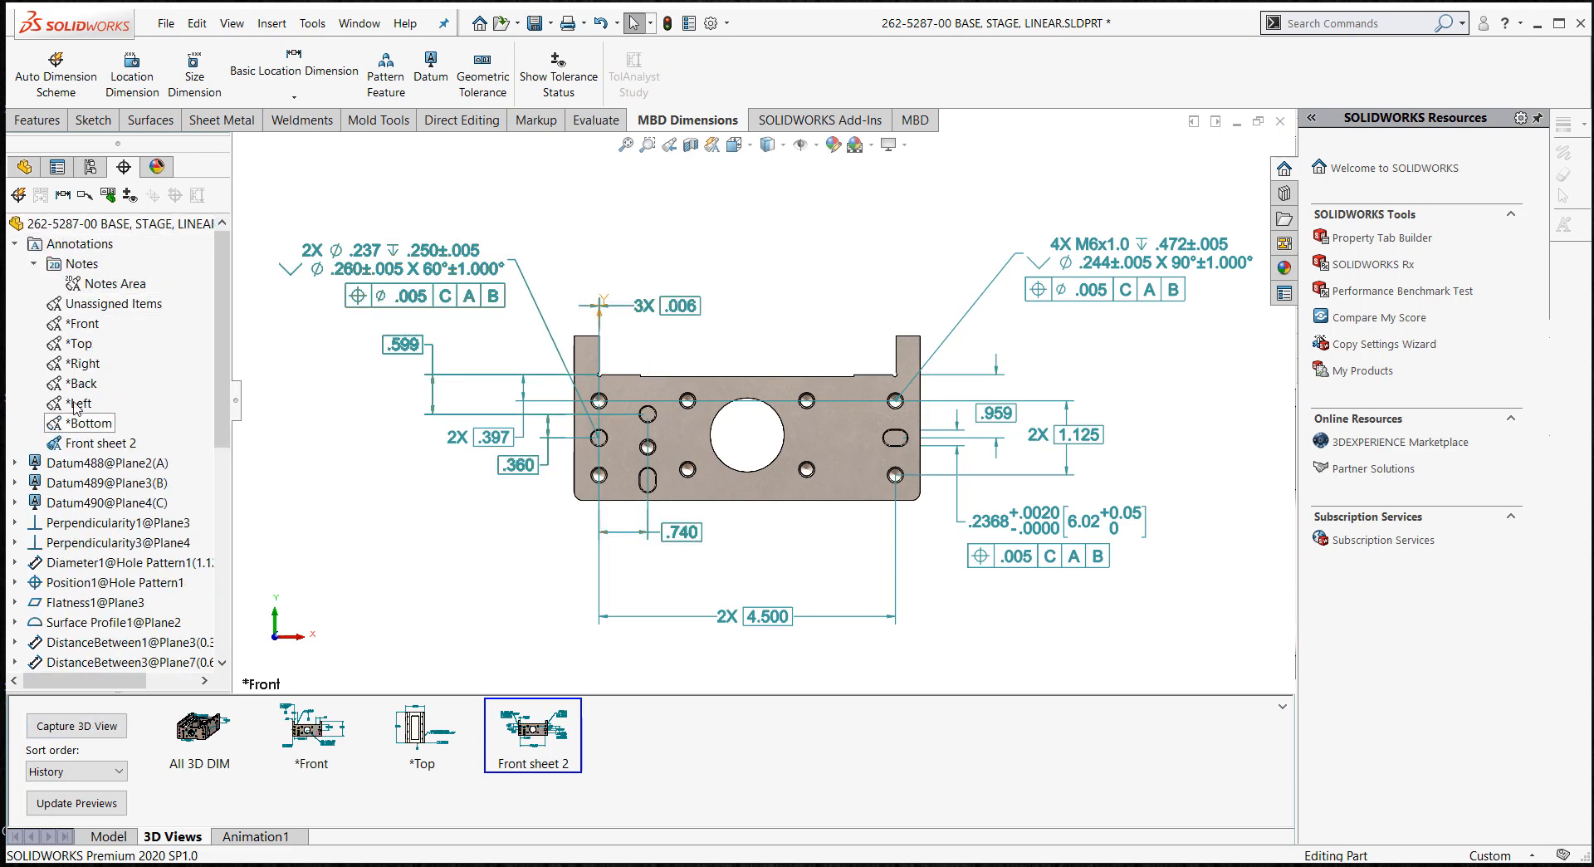
pyautogui.rightClick(82, 363)
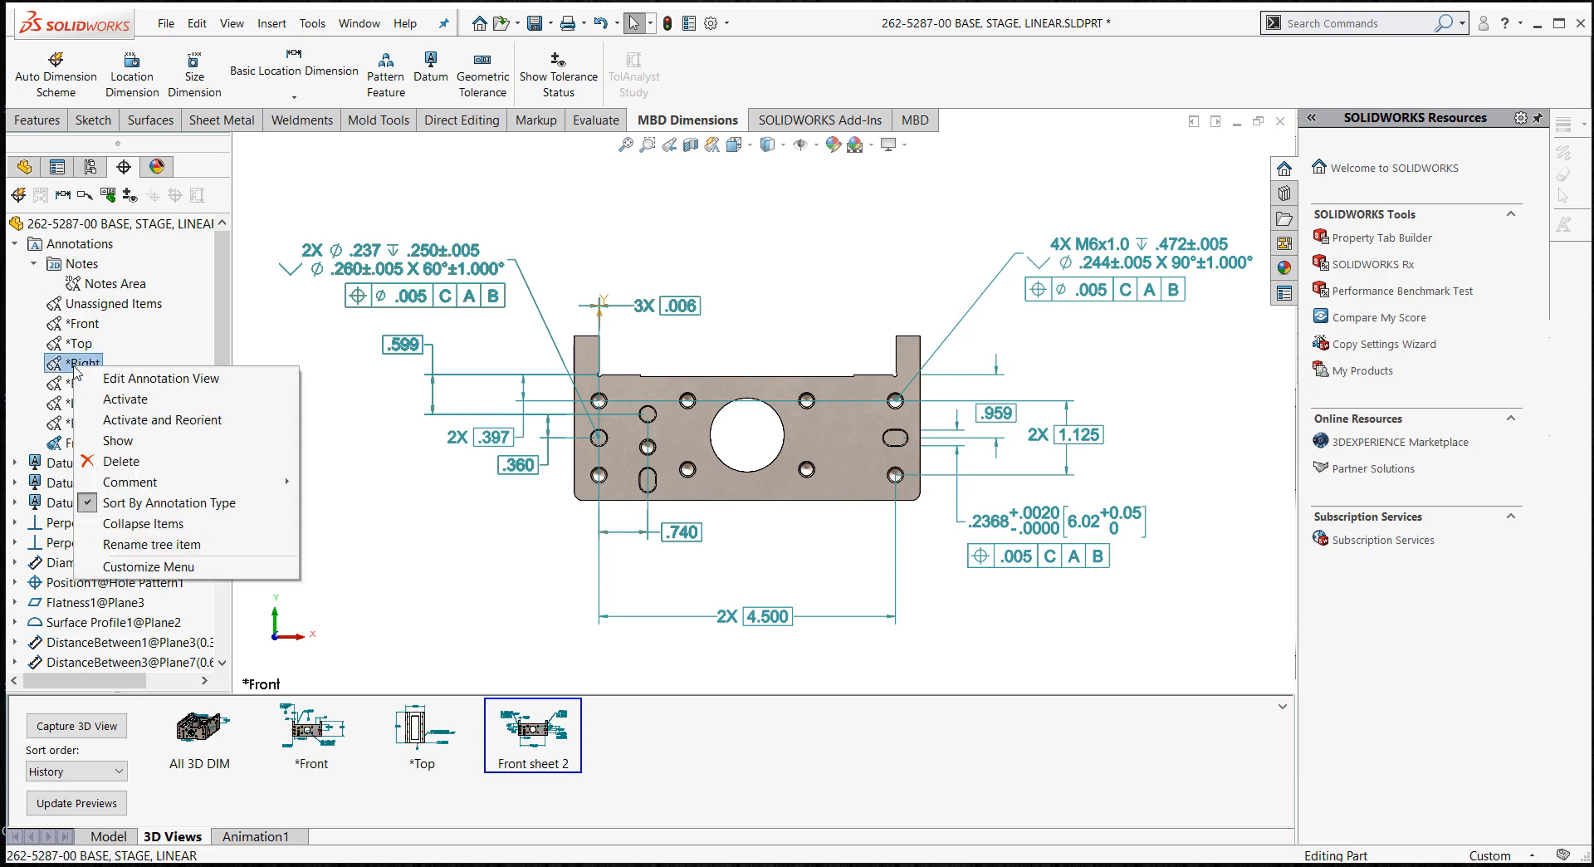
pyautogui.click(150, 423)
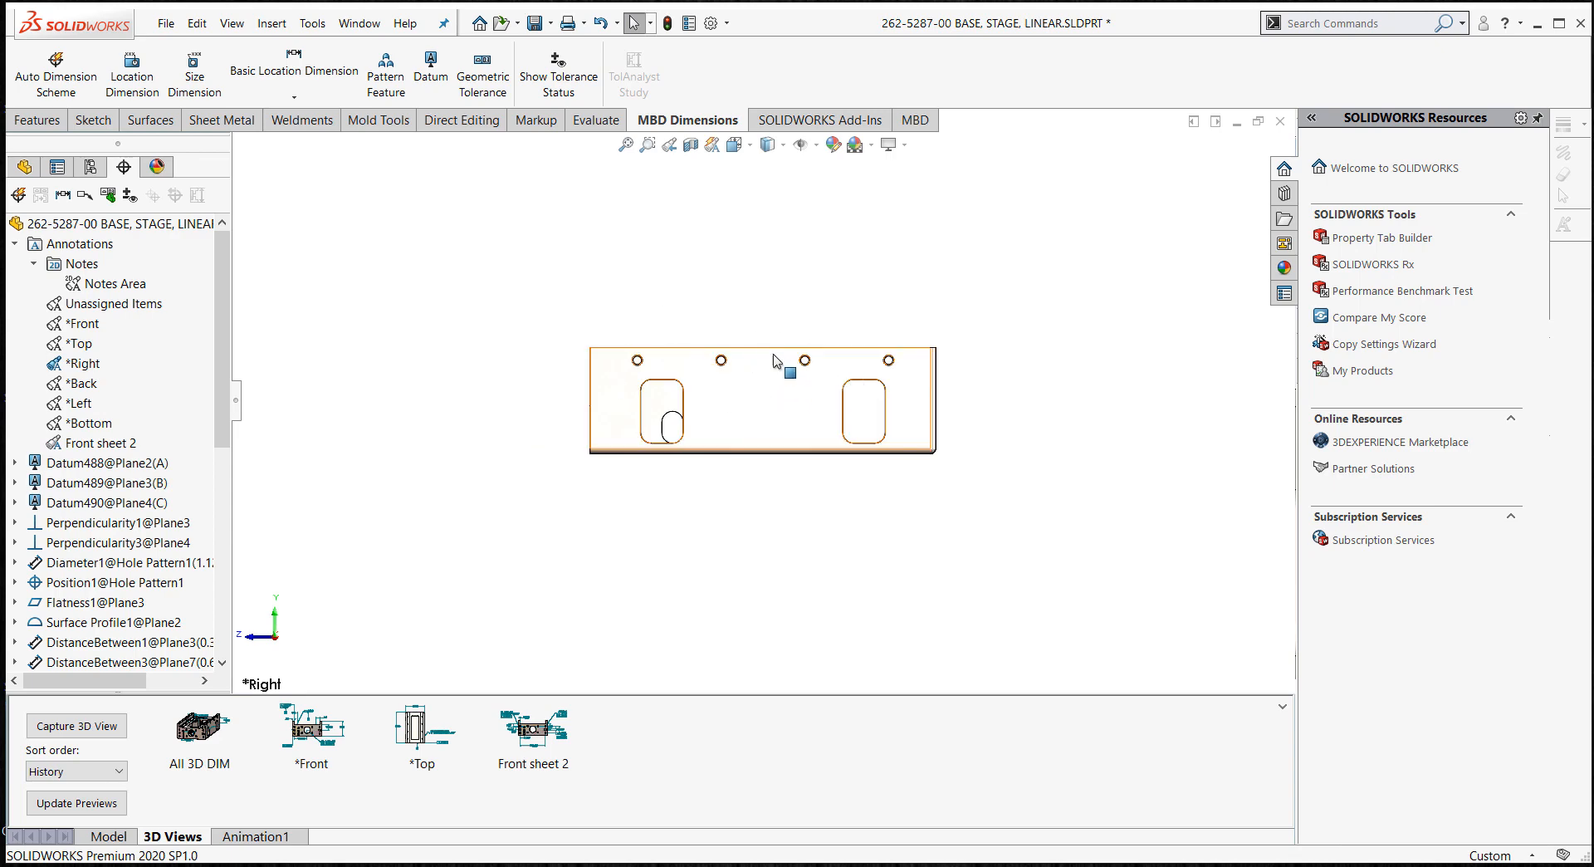
pyautogui.scroll(-4, 767, 356)
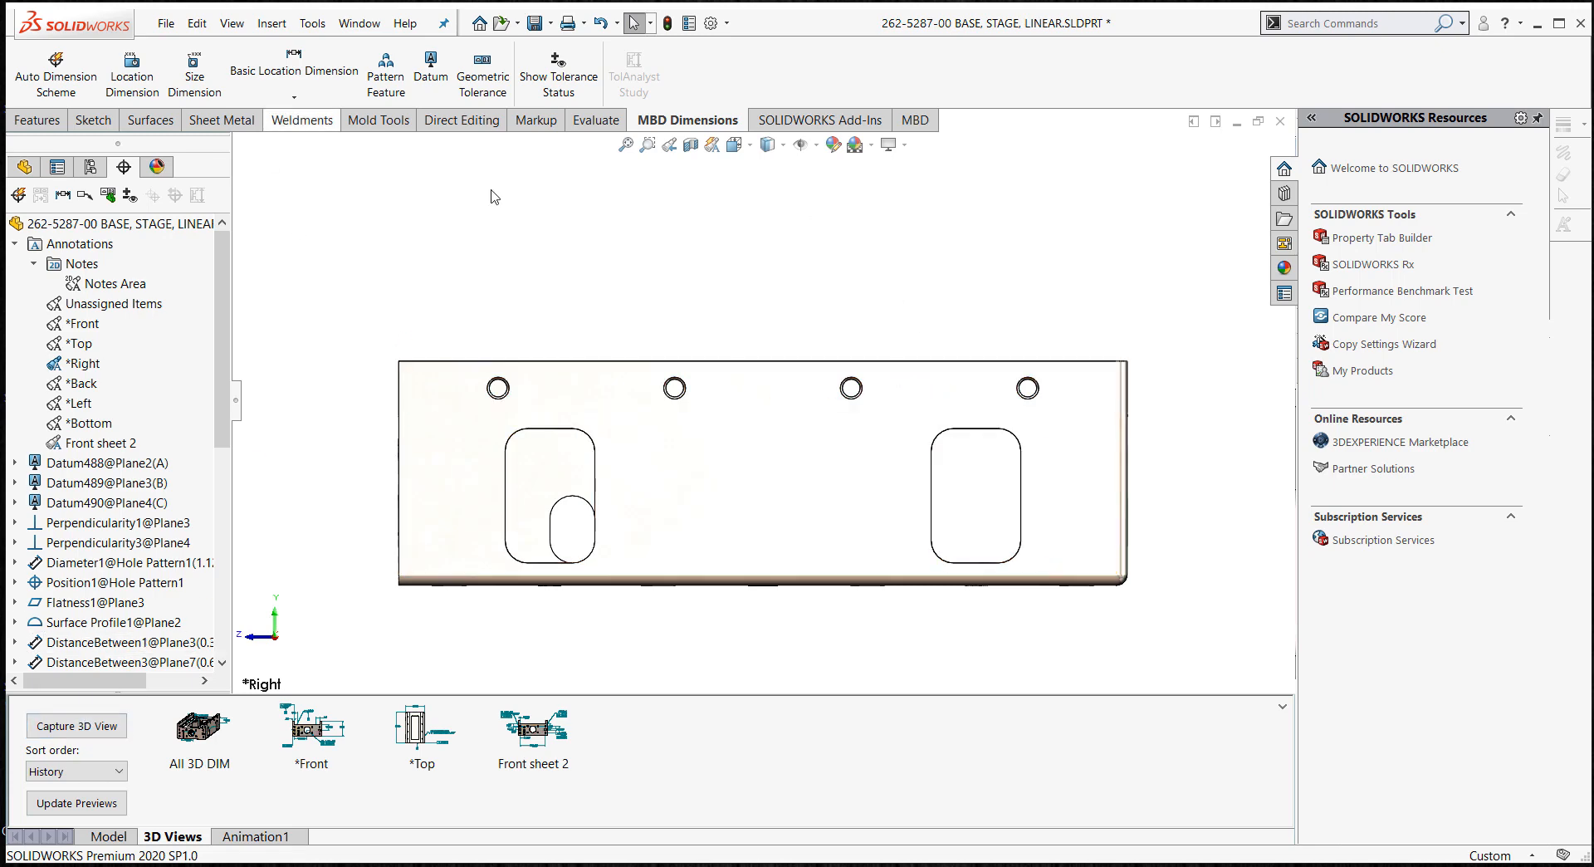
# - Capture a 3D view named *Right that includes only the *Right annotation view, without Front sheet 2, and test recalling it
pyautogui.click(77, 725)
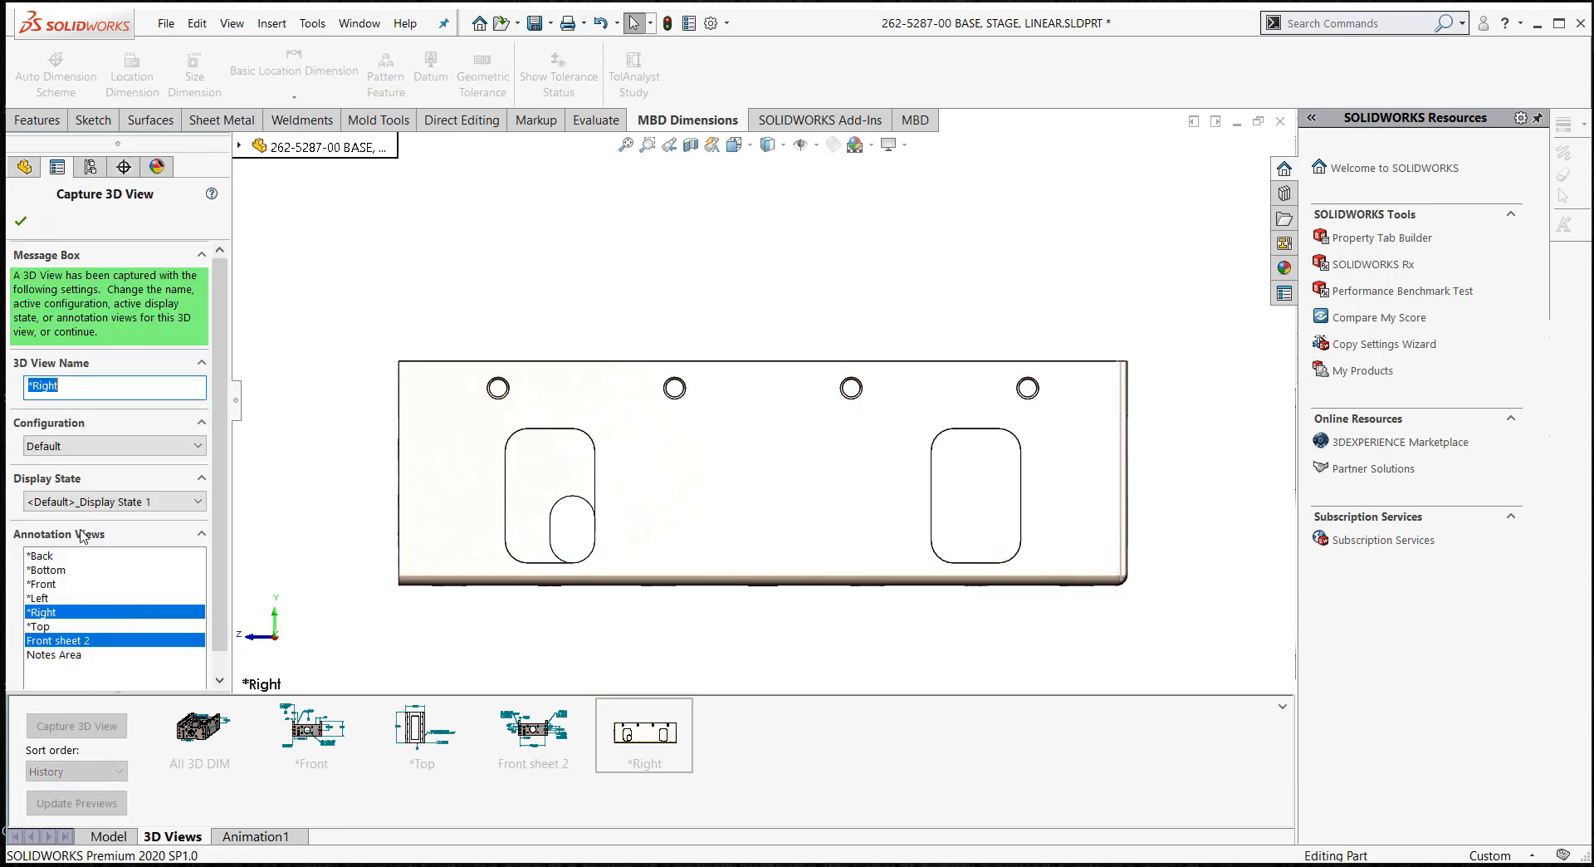
pyautogui.click(35, 642)
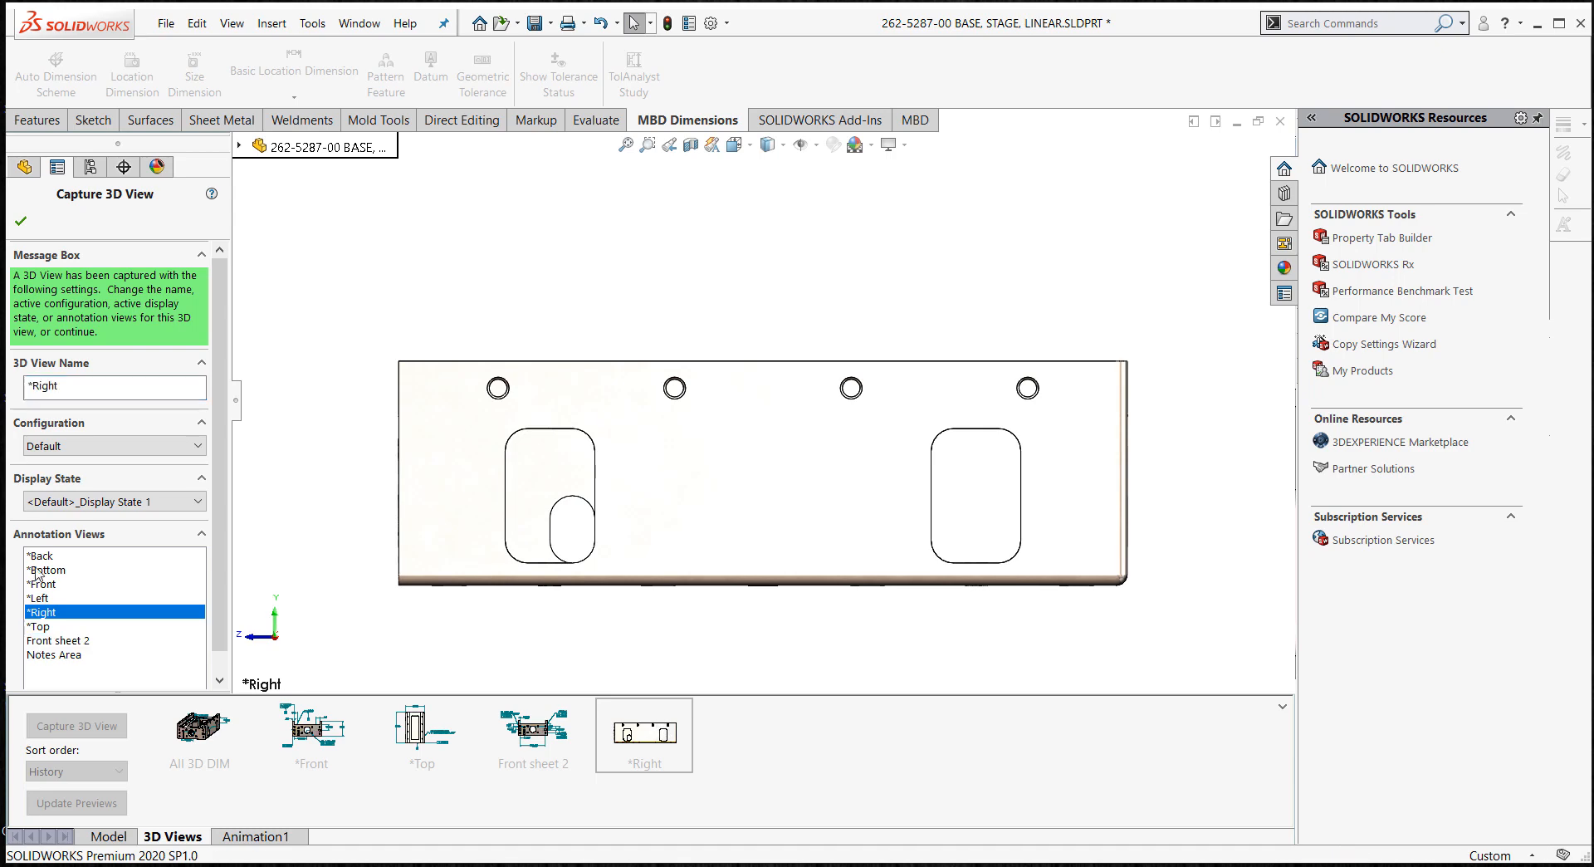
pyautogui.click(21, 221)
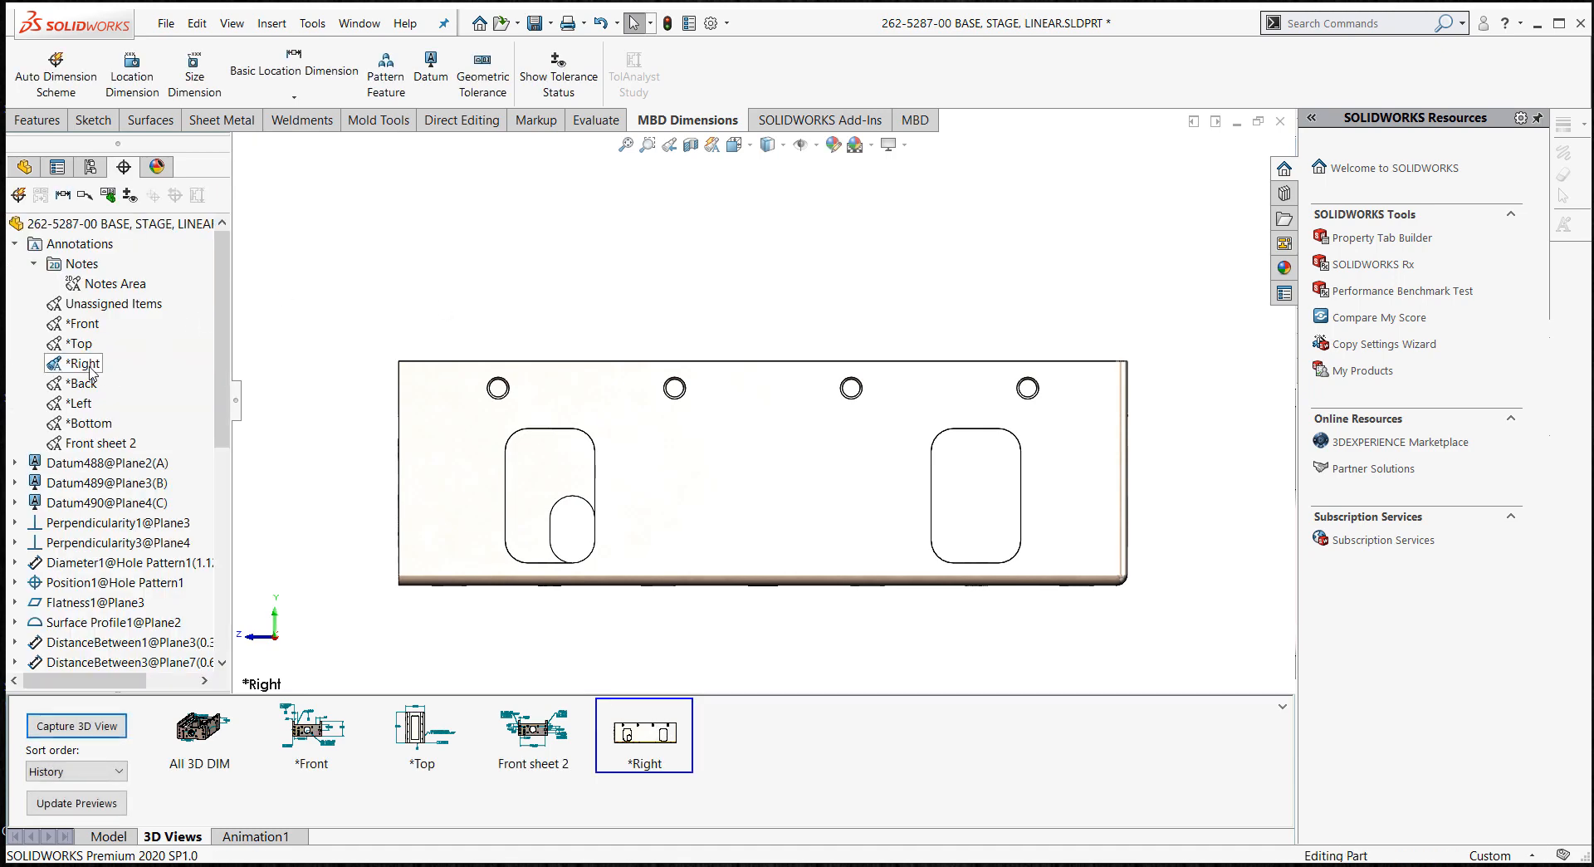
pyautogui.moveTo(765, 313); pyautogui.dragTo(802, 322, button='middle')
pyautogui.click(659, 747)
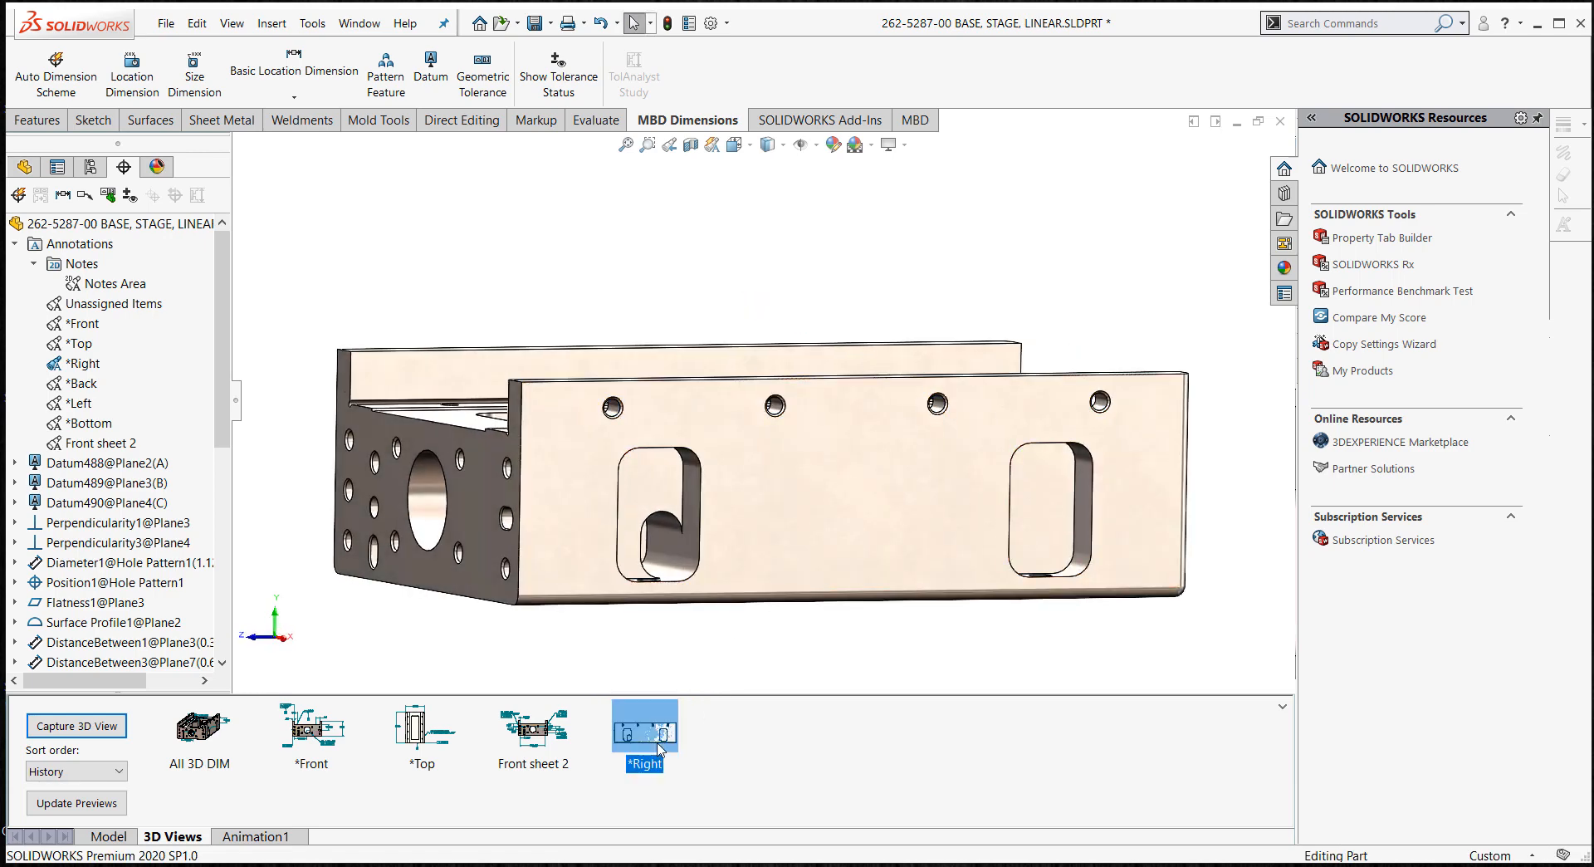
pyautogui.doubleClick(664, 724)
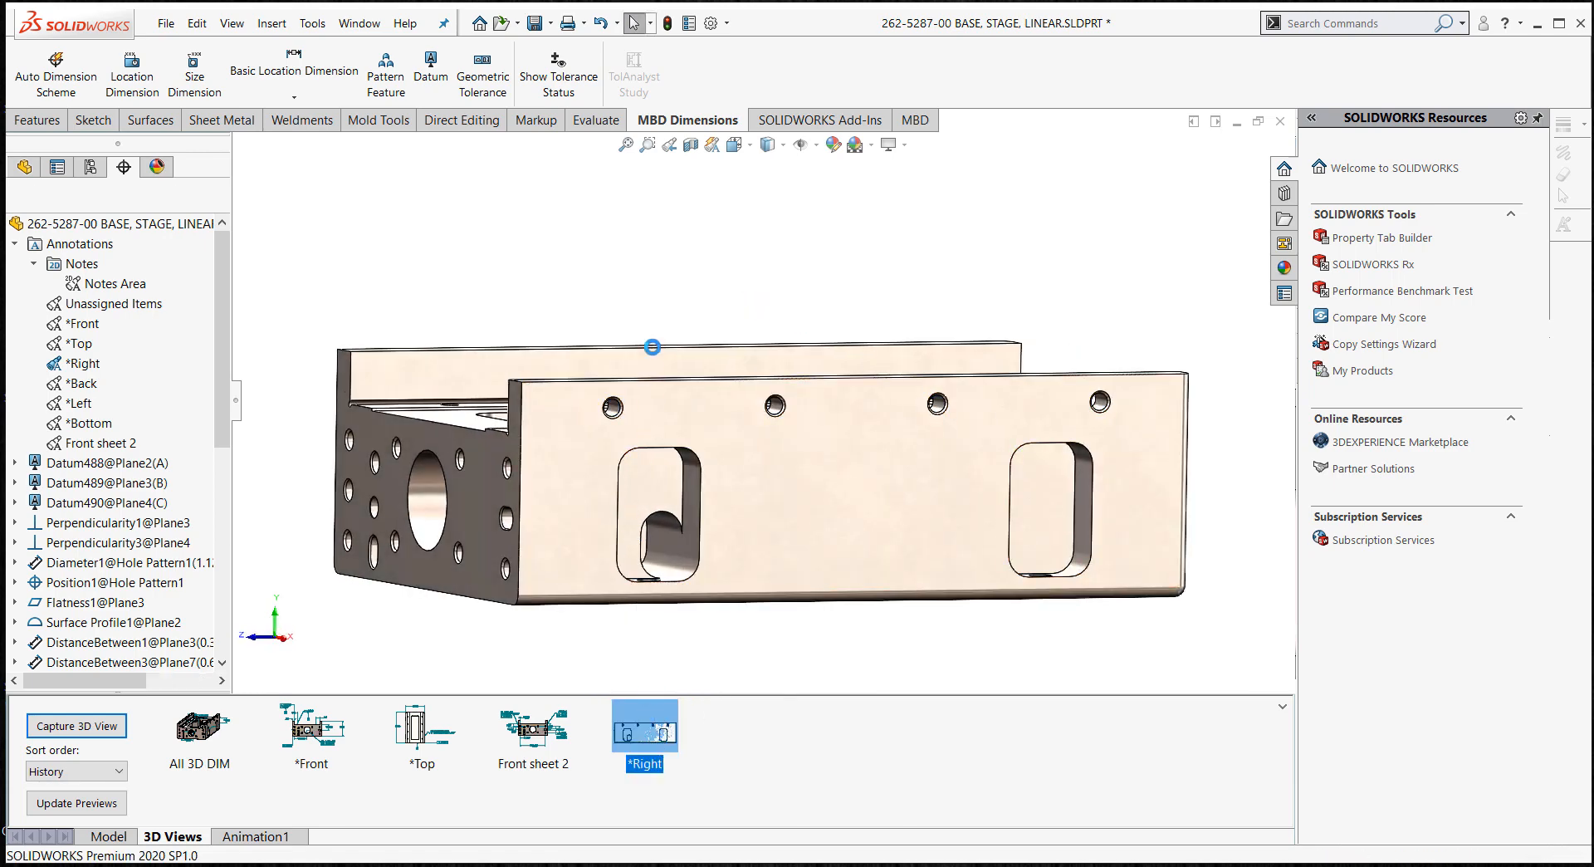
pyautogui.moveTo(623, 271); pyautogui.dragTo(551, 272, button='middle')
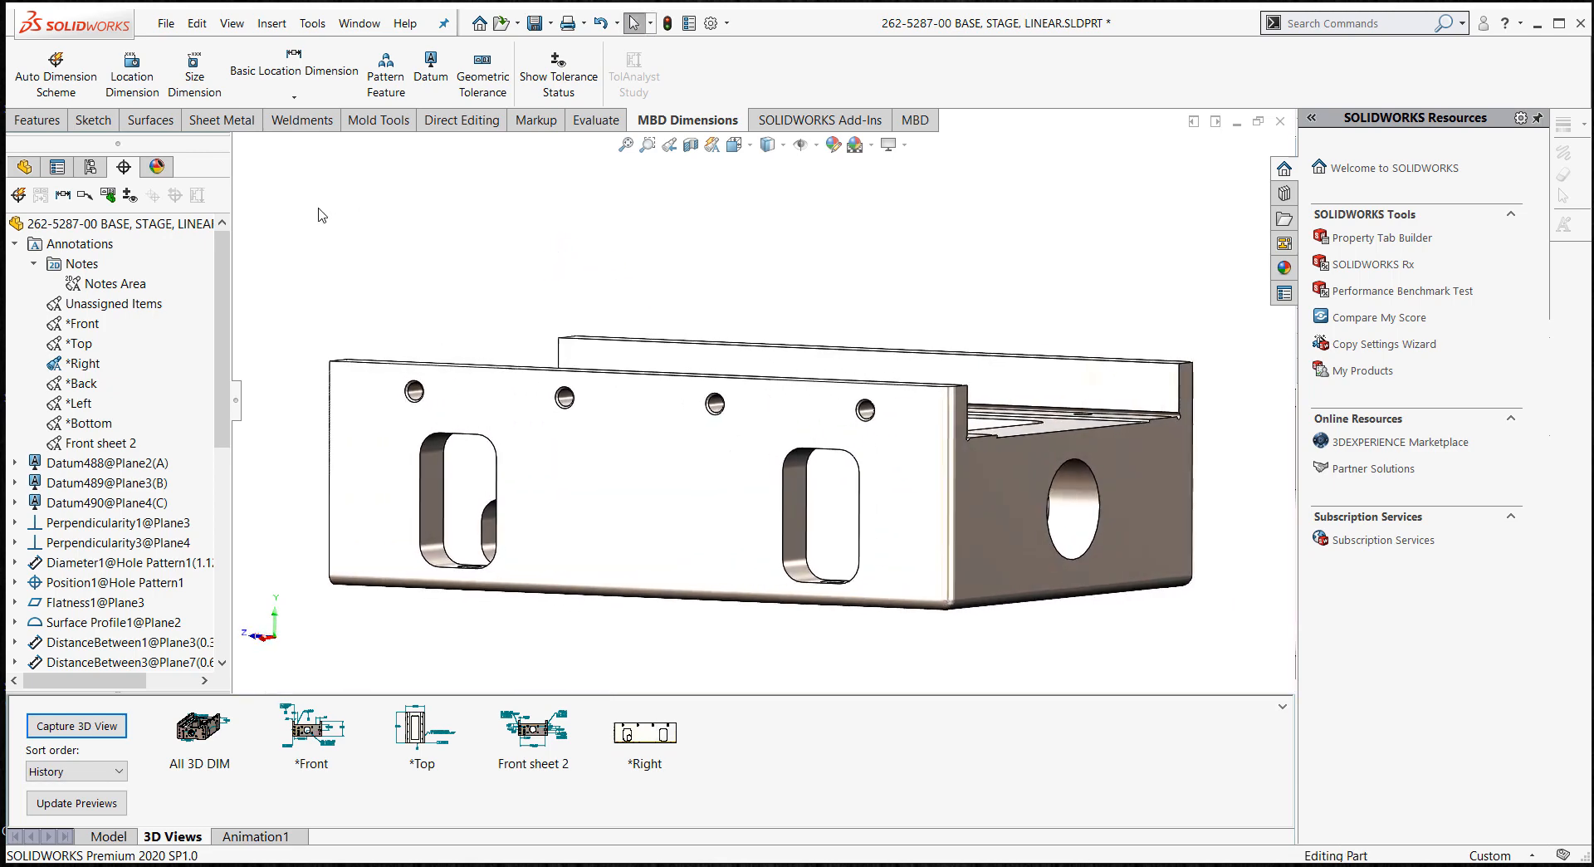
pyautogui.click(194, 75)
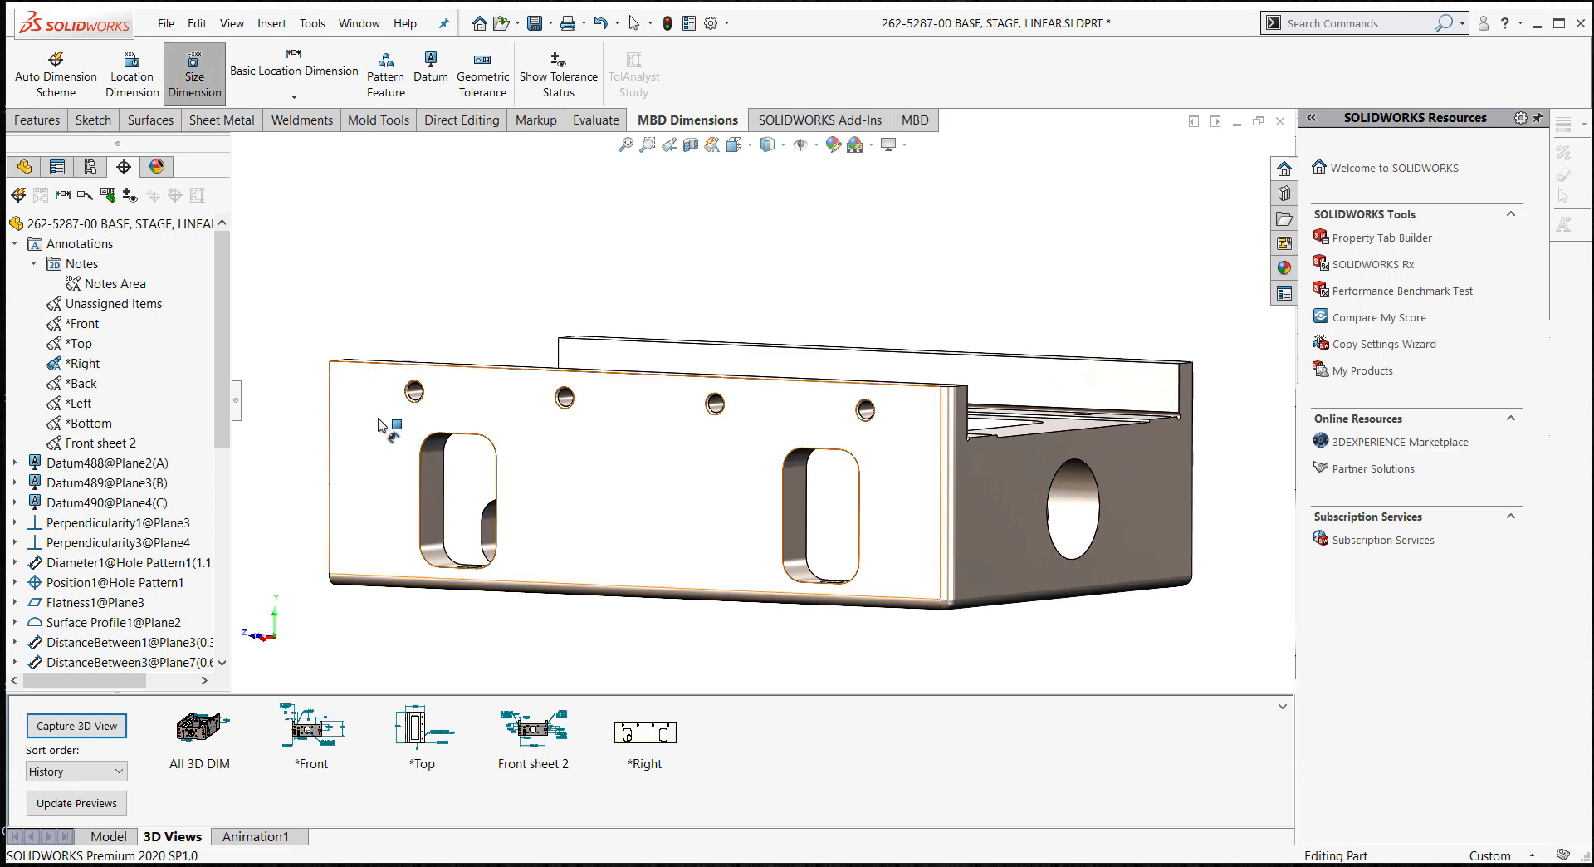
pyautogui.click(437, 451)
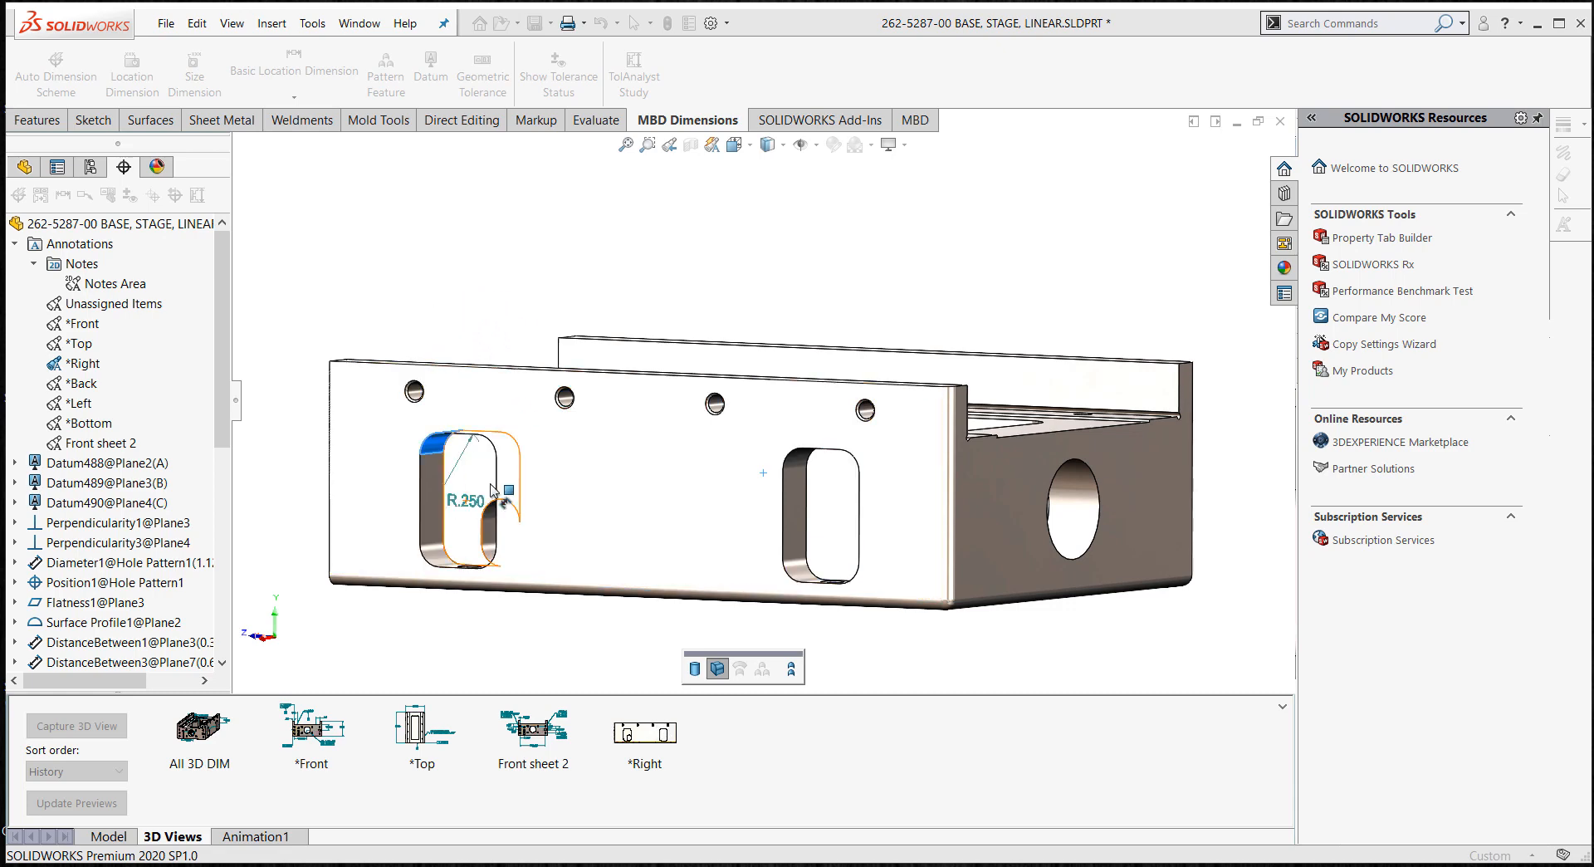
pyautogui.press('Escape')
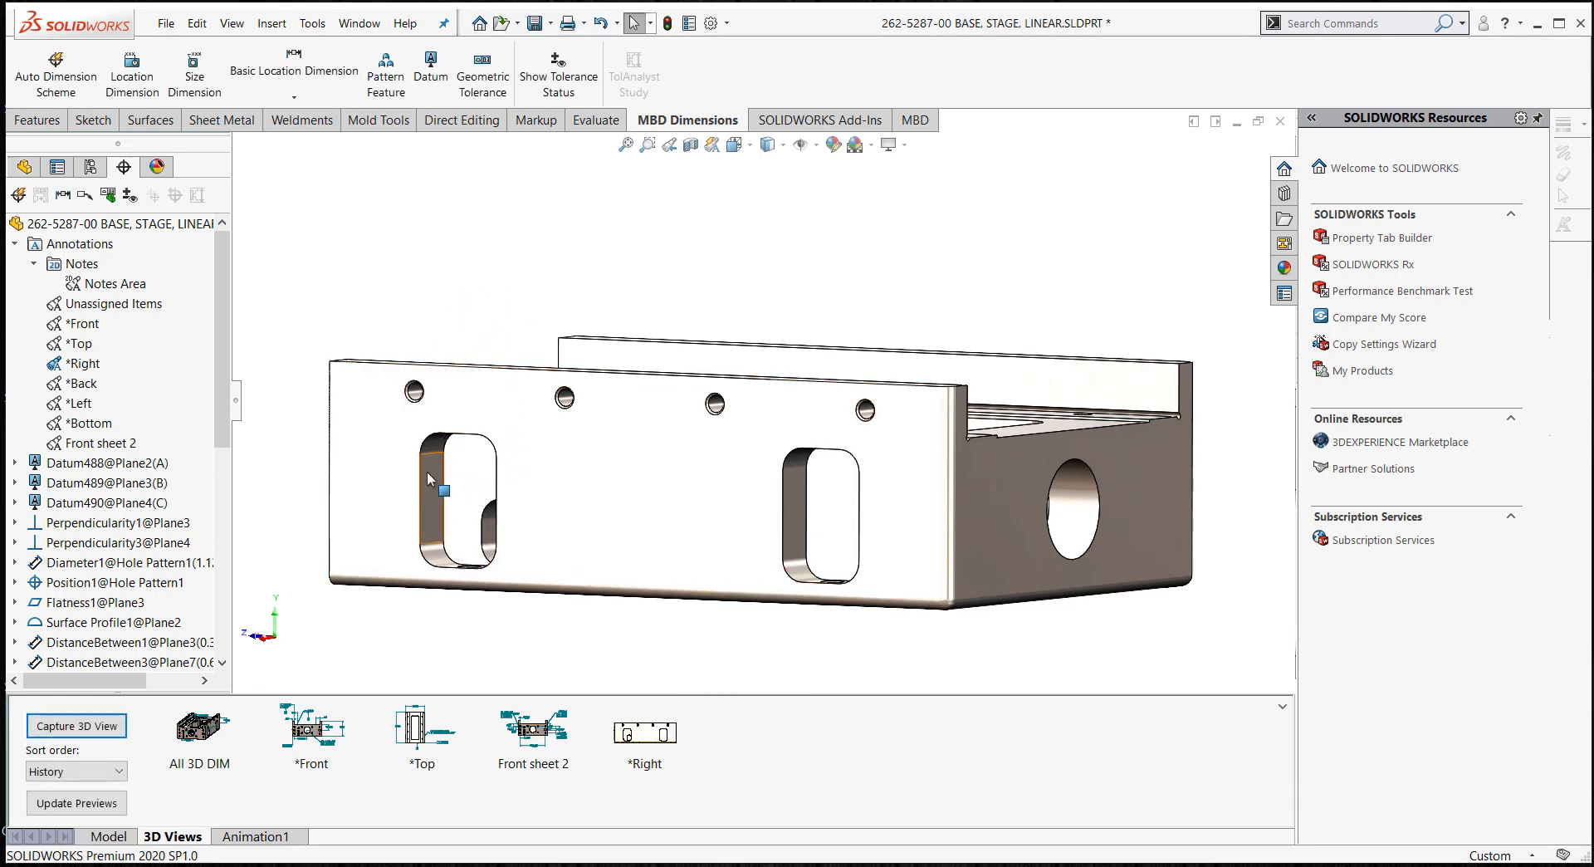
pyautogui.moveTo(429, 483); pyautogui.dragTo(455, 443, button='middle')
pyautogui.click(441, 428)
pyautogui.press('s')
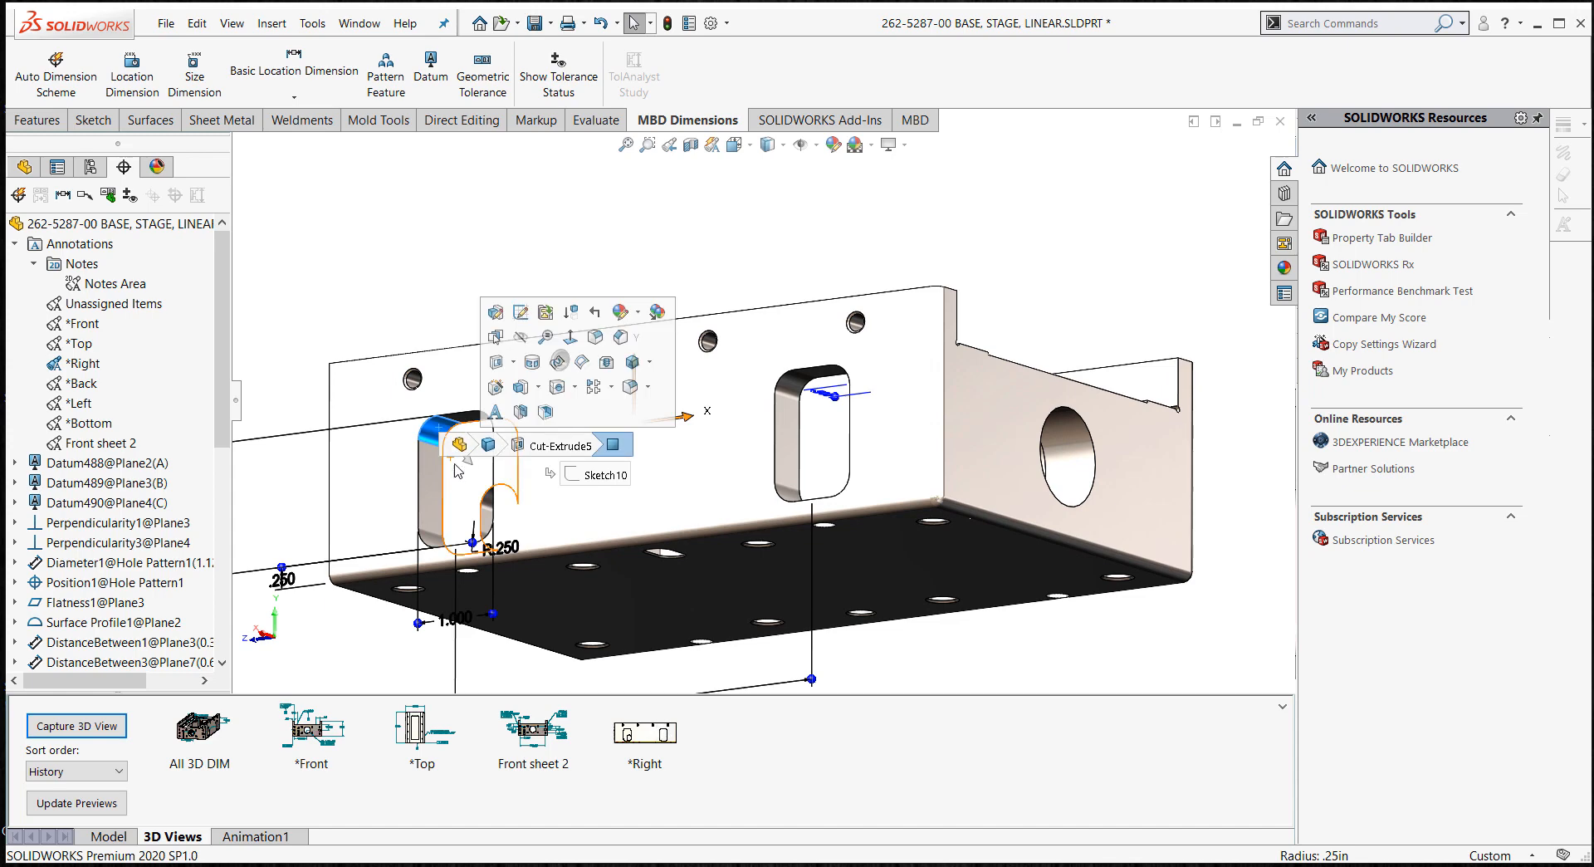
pyautogui.press('Escape')
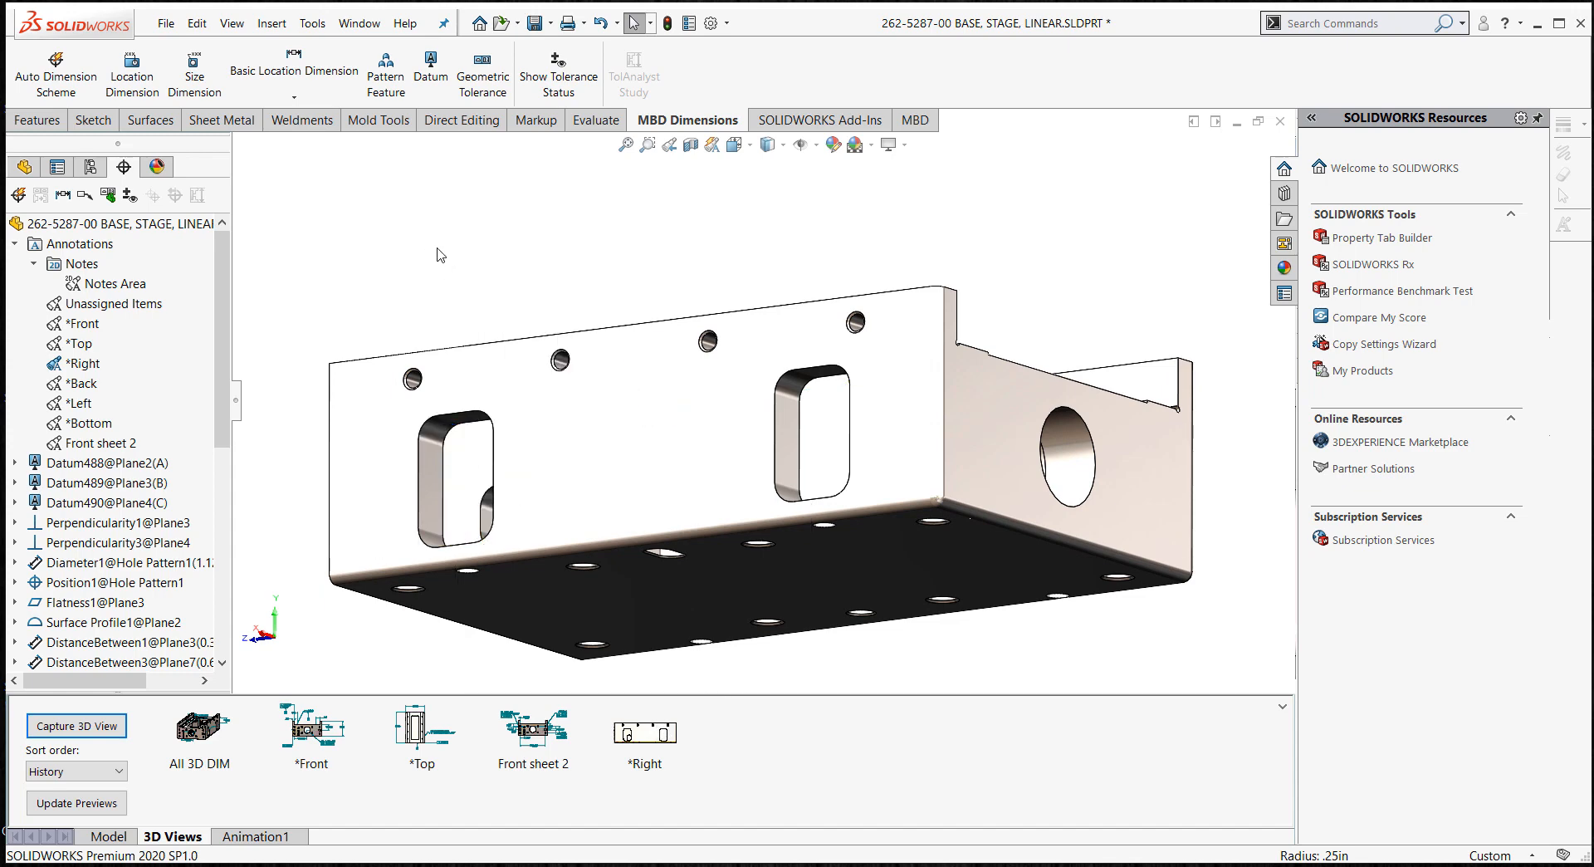
# - Start defining an MBD dimension pattern feature with the side wall's pockets and underside in view
pyautogui.moveTo(440, 255); pyautogui.dragTo(444, 189, button='middle')
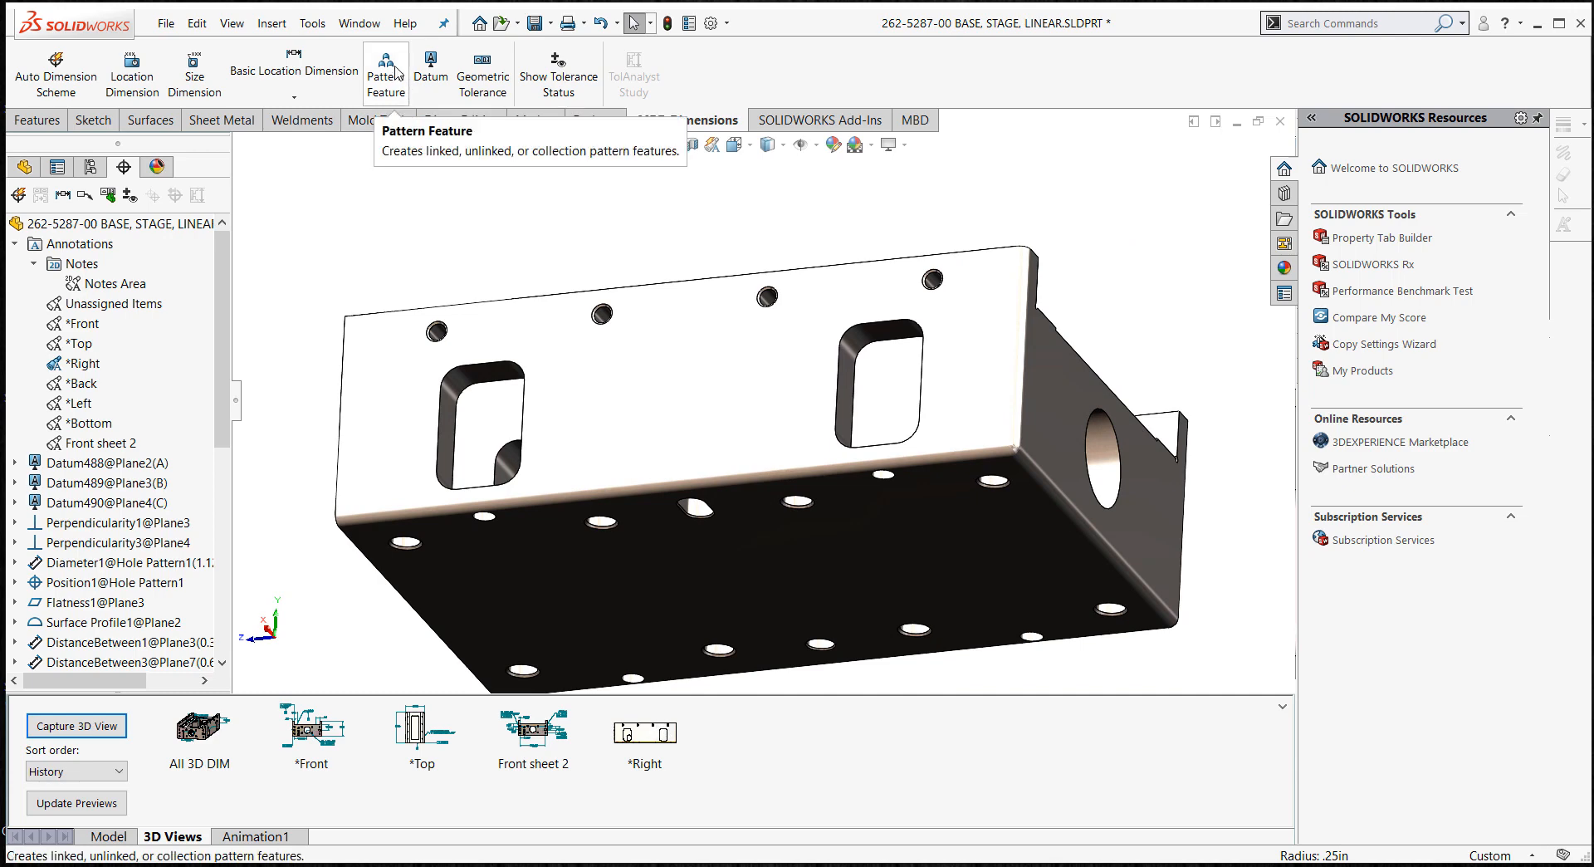
pyautogui.click(396, 74)
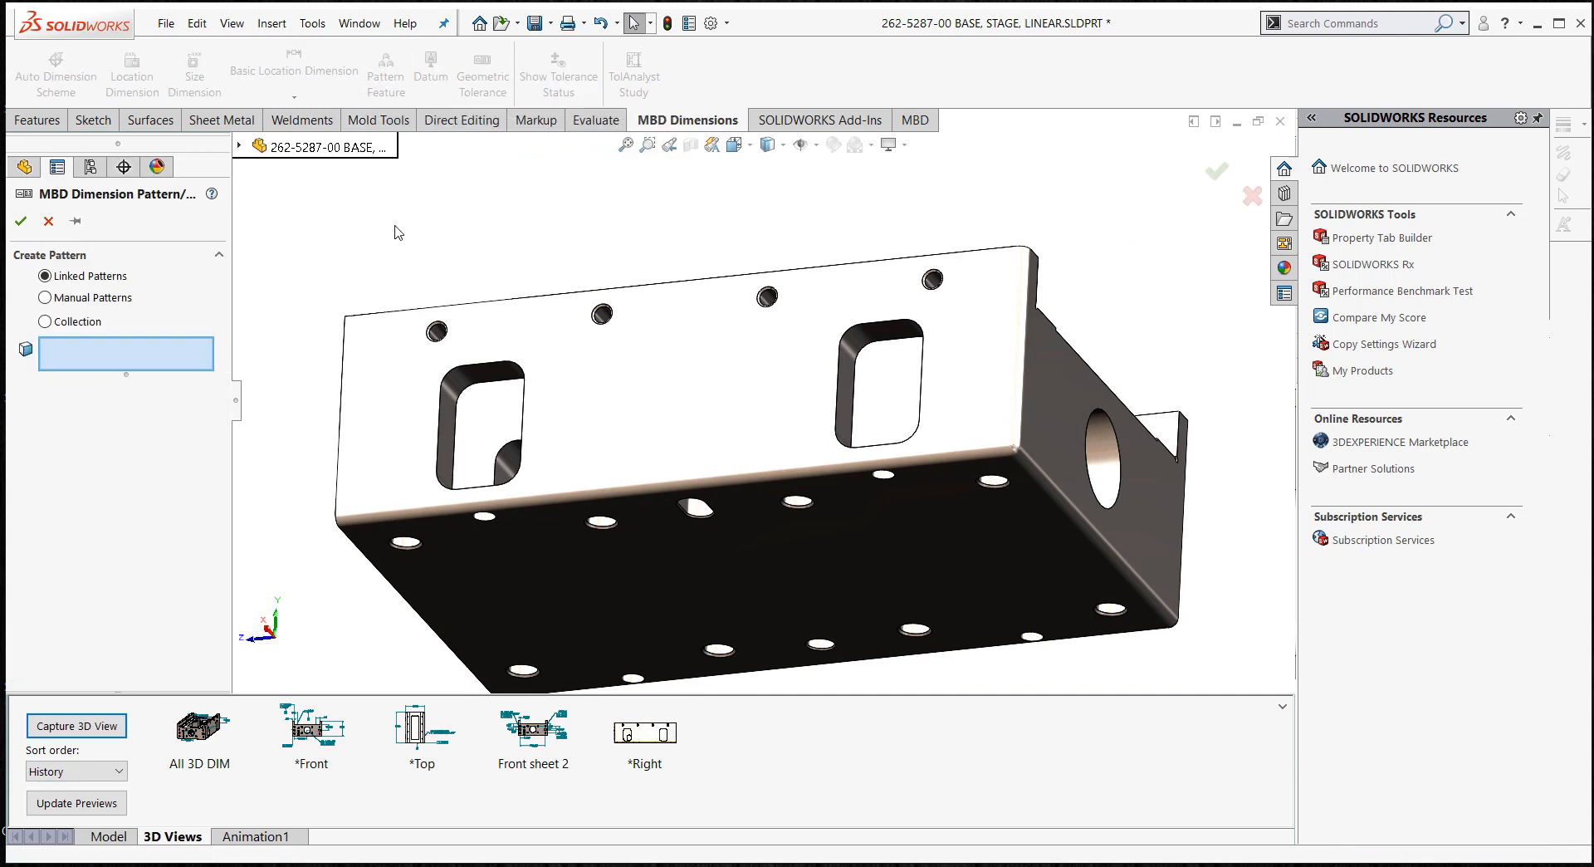
# - Set up a manual dimension pattern and select the first five corner fillets of the two windows in the side wall
pyautogui.click(51, 301)
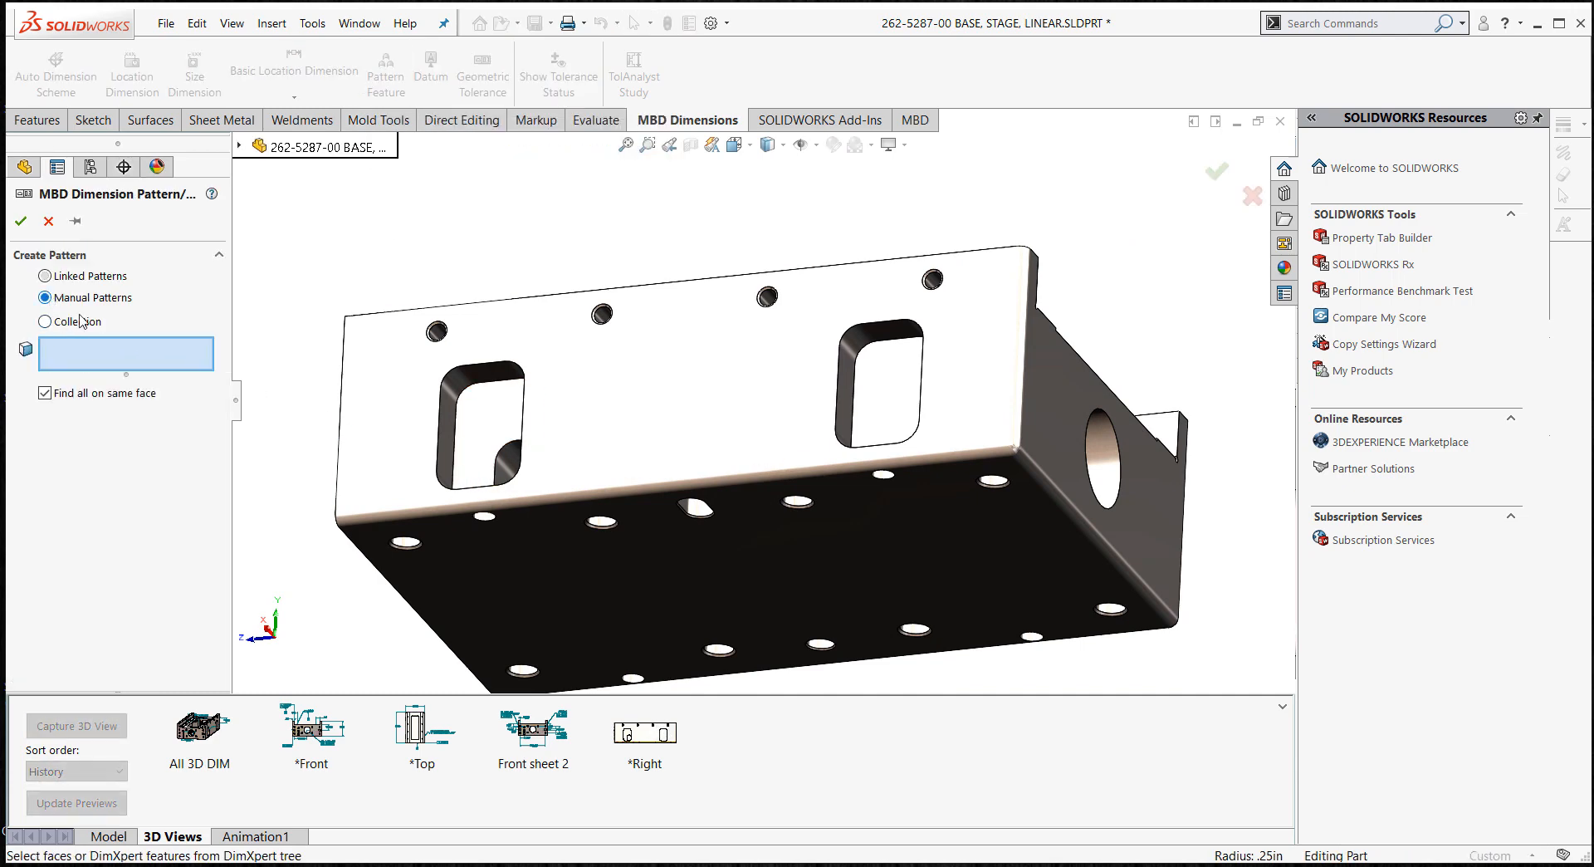
pyautogui.click(462, 385)
pyautogui.moveTo(461, 384); pyautogui.dragTo(663, 422, button='middle')
pyautogui.click(449, 510)
pyautogui.click(668, 581)
pyautogui.click(763, 472)
pyautogui.click(1067, 551)
# - Add the remaining three corner fillets of the second window in the same wall to the pattern
pyautogui.scroll(3, 1069, 555)
pyautogui.scroll(-4, 783, 612)
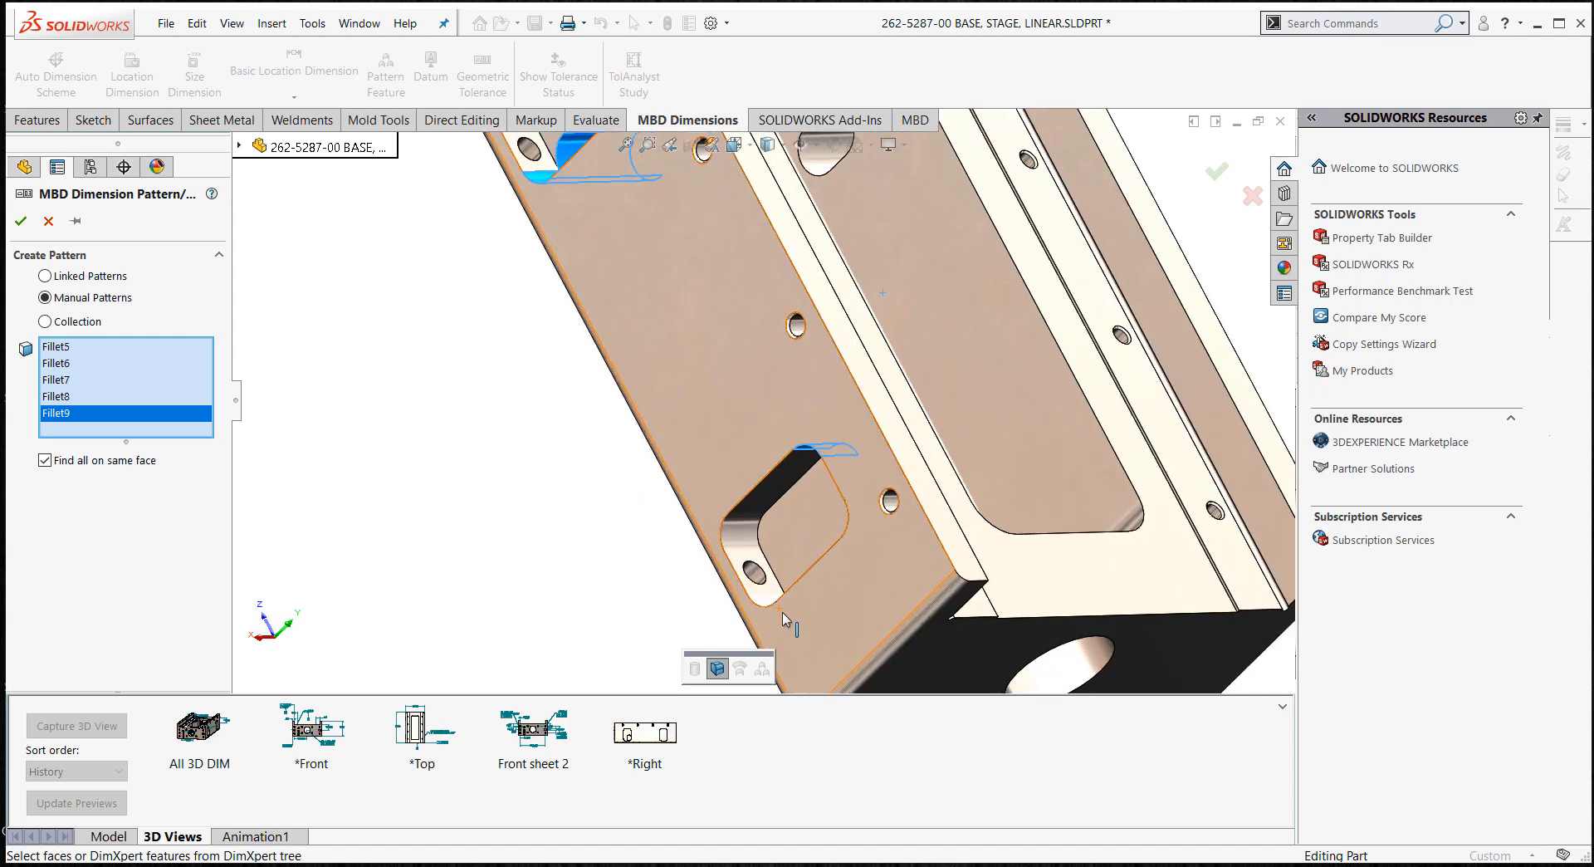
pyautogui.scroll(-3, 785, 618)
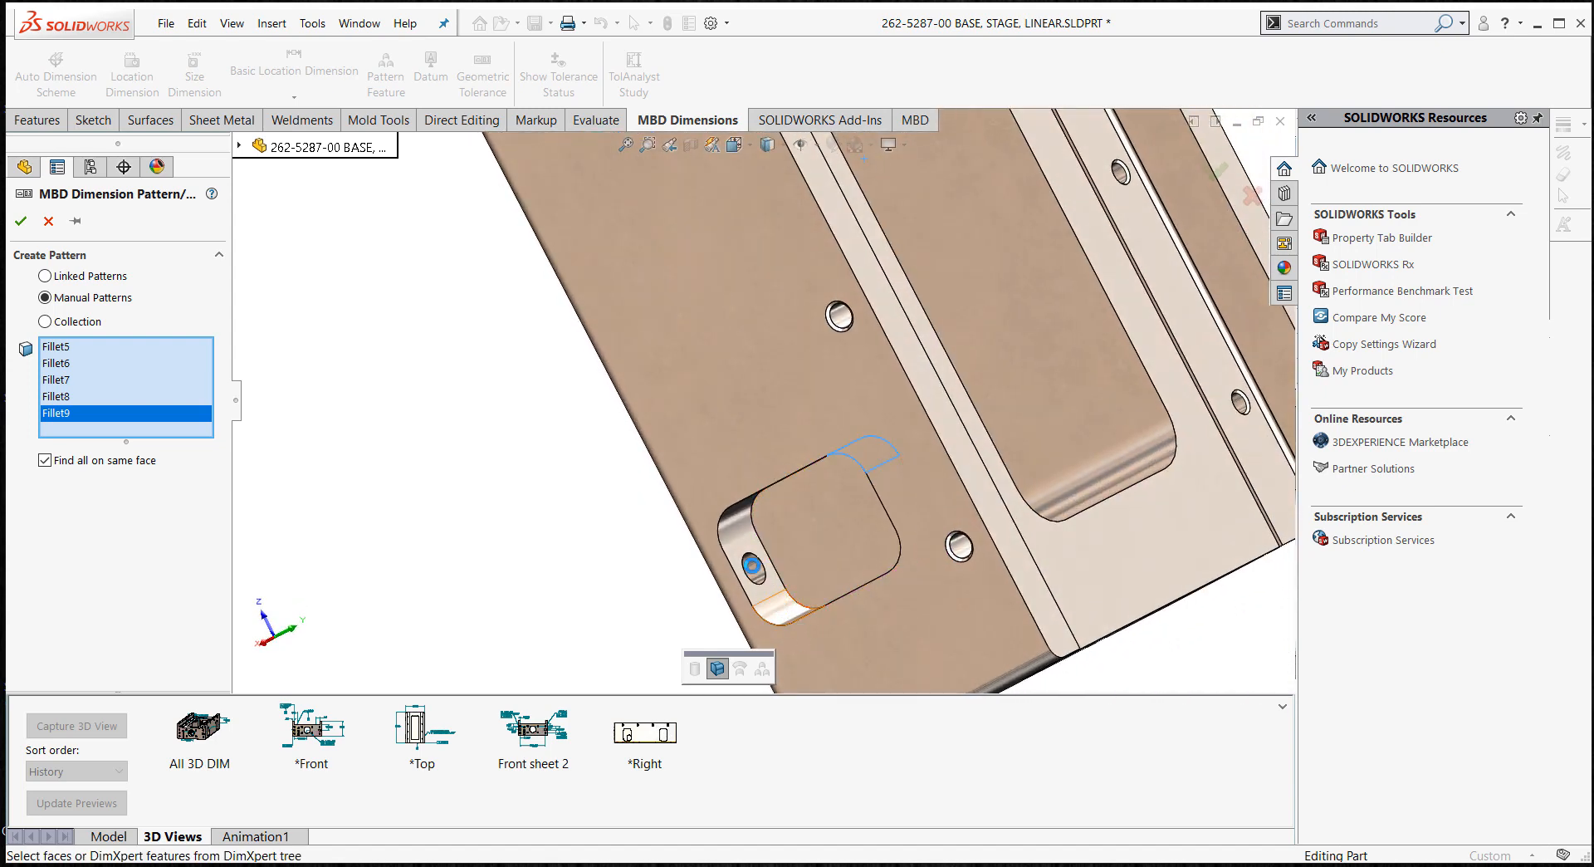
pyautogui.click(781, 610)
pyautogui.moveTo(780, 610); pyautogui.dragTo(879, 497, button='middle')
pyautogui.click(729, 519)
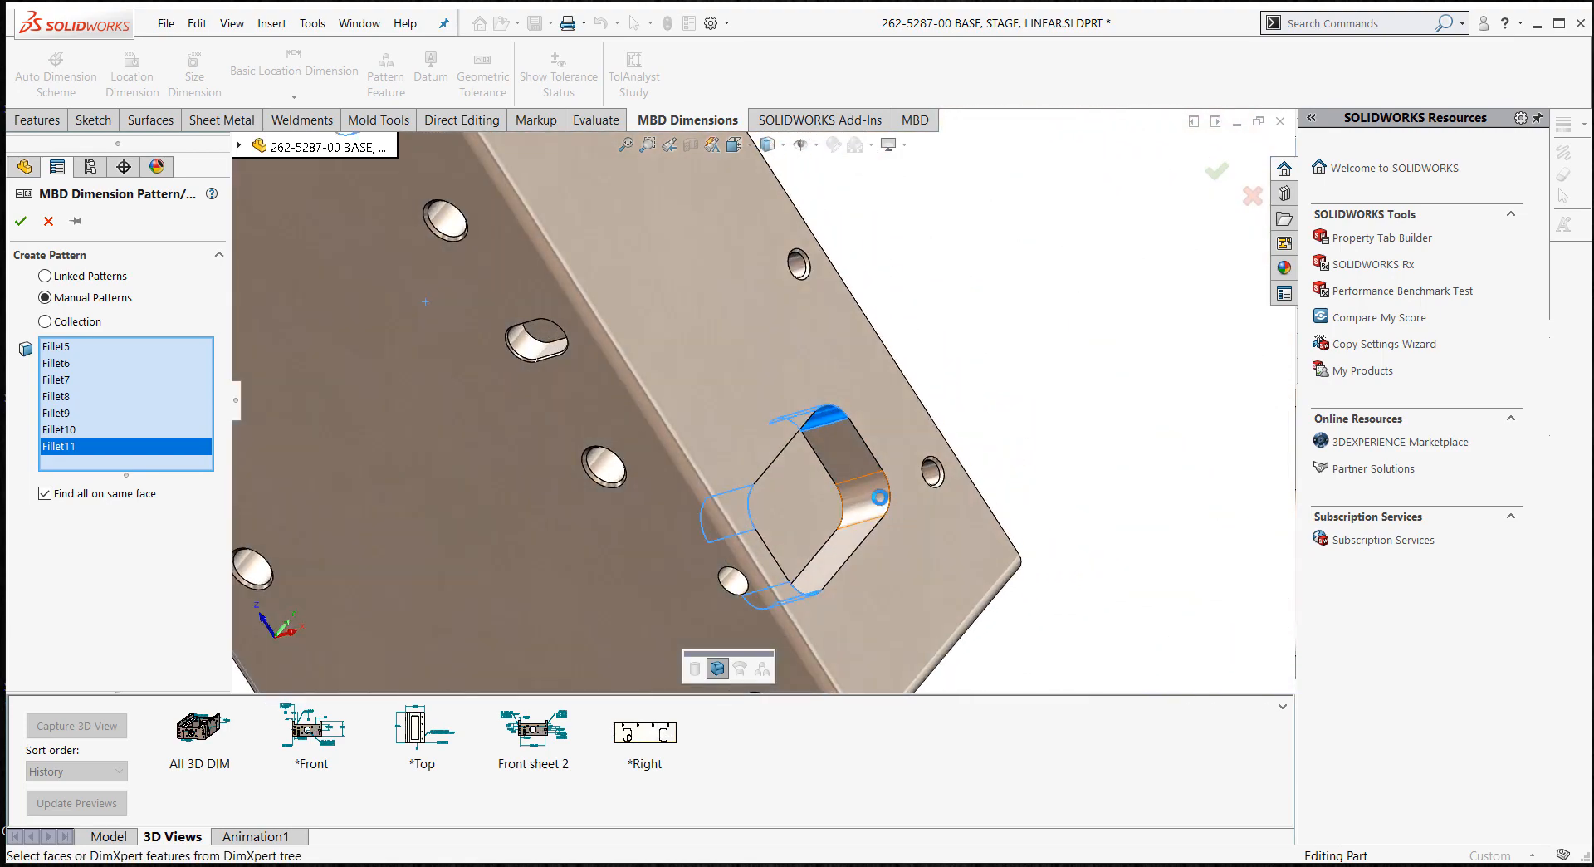
pyautogui.click(879, 496)
pyautogui.scroll(5, 959, 384)
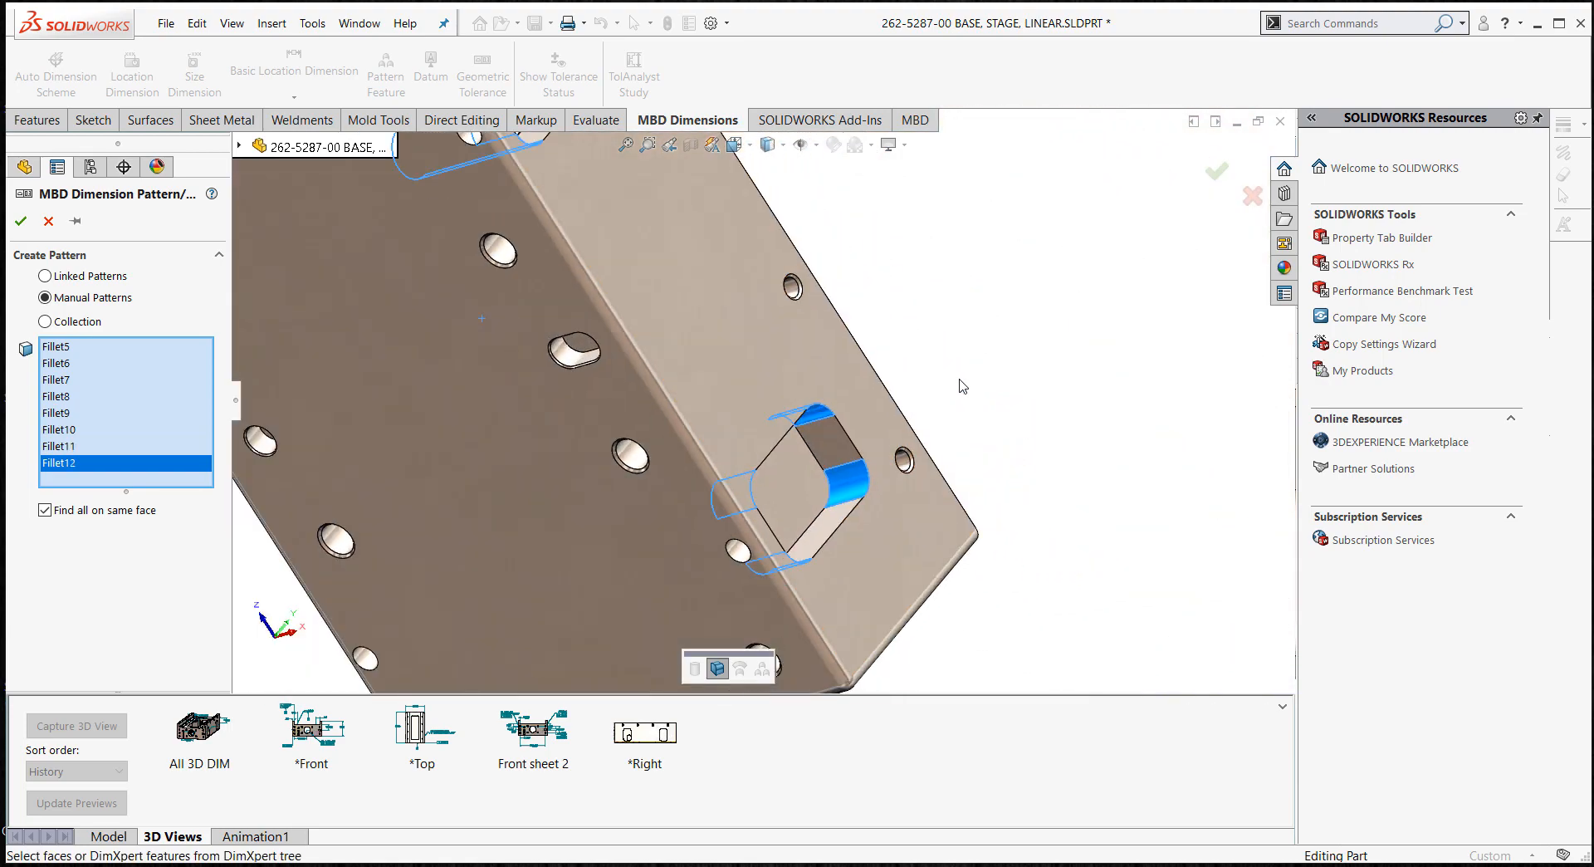
# - Add the four corner fillets of the first window in the opposite side wall to the pattern
pyautogui.moveTo(954, 383); pyautogui.dragTo(668, 292, button='middle')
pyautogui.scroll(-3, 733, 384)
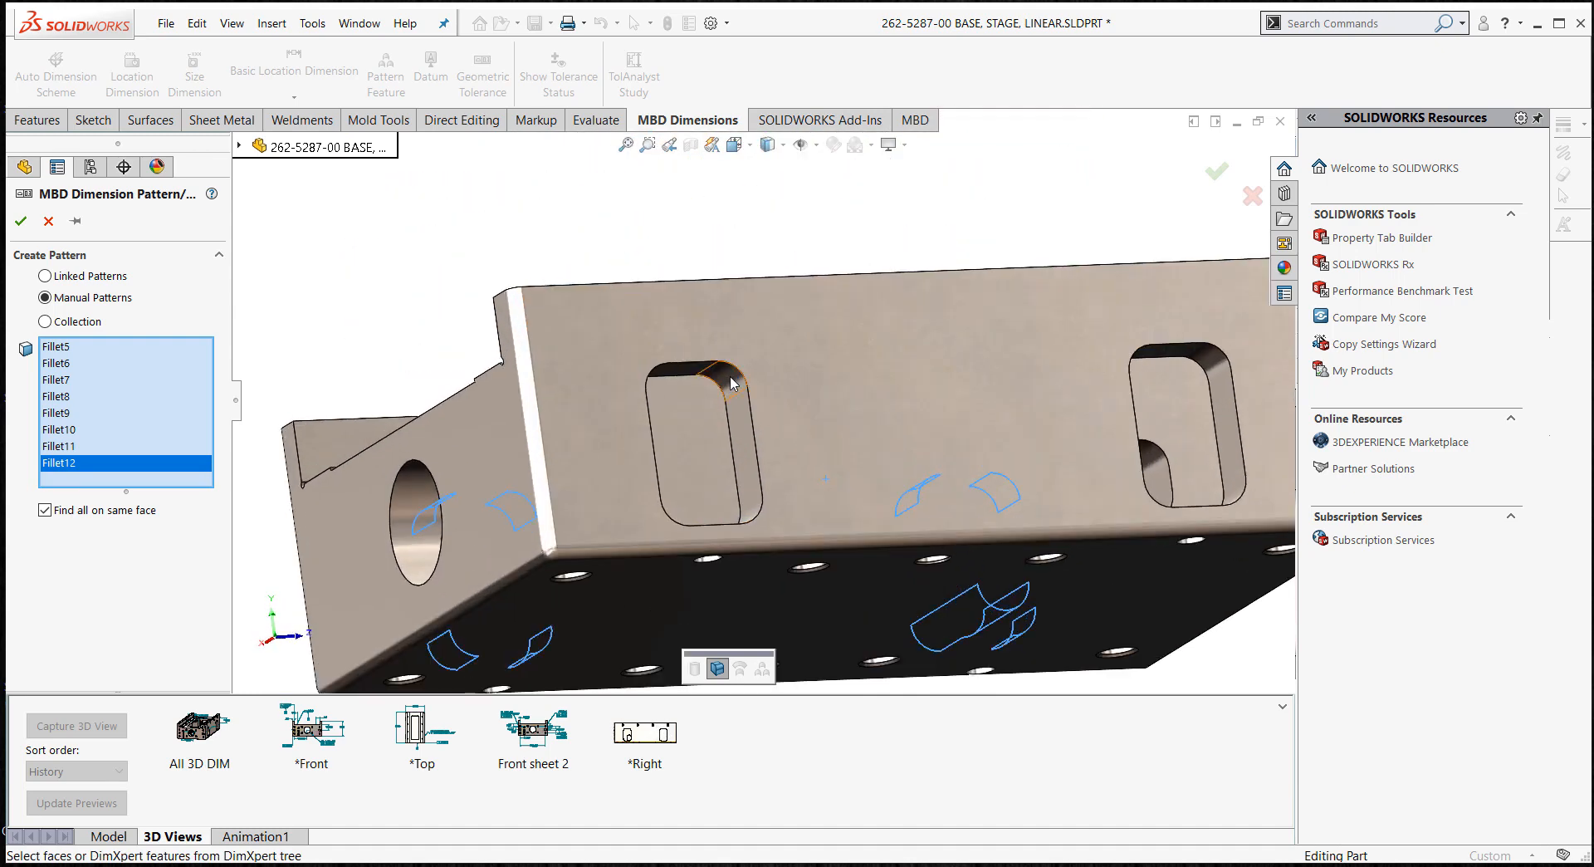
pyautogui.click(724, 391)
pyautogui.moveTo(725, 390); pyautogui.dragTo(415, 610, button='middle')
pyautogui.click(455, 376)
pyautogui.click(418, 596)
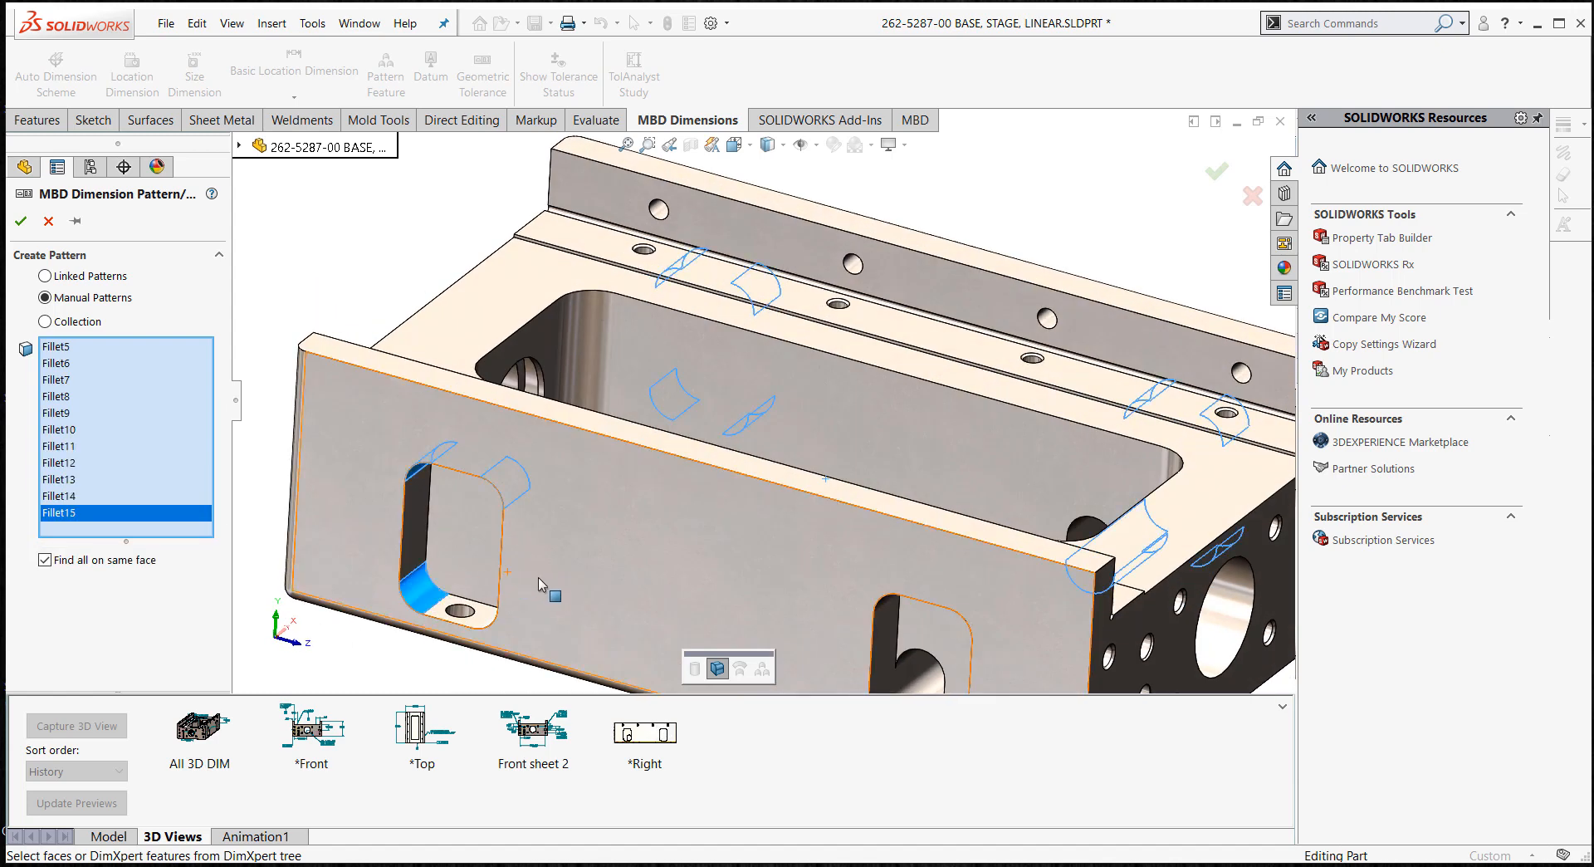
pyautogui.moveTo(538, 576); pyautogui.dragTo(448, 611, button='middle')
pyautogui.click(448, 611)
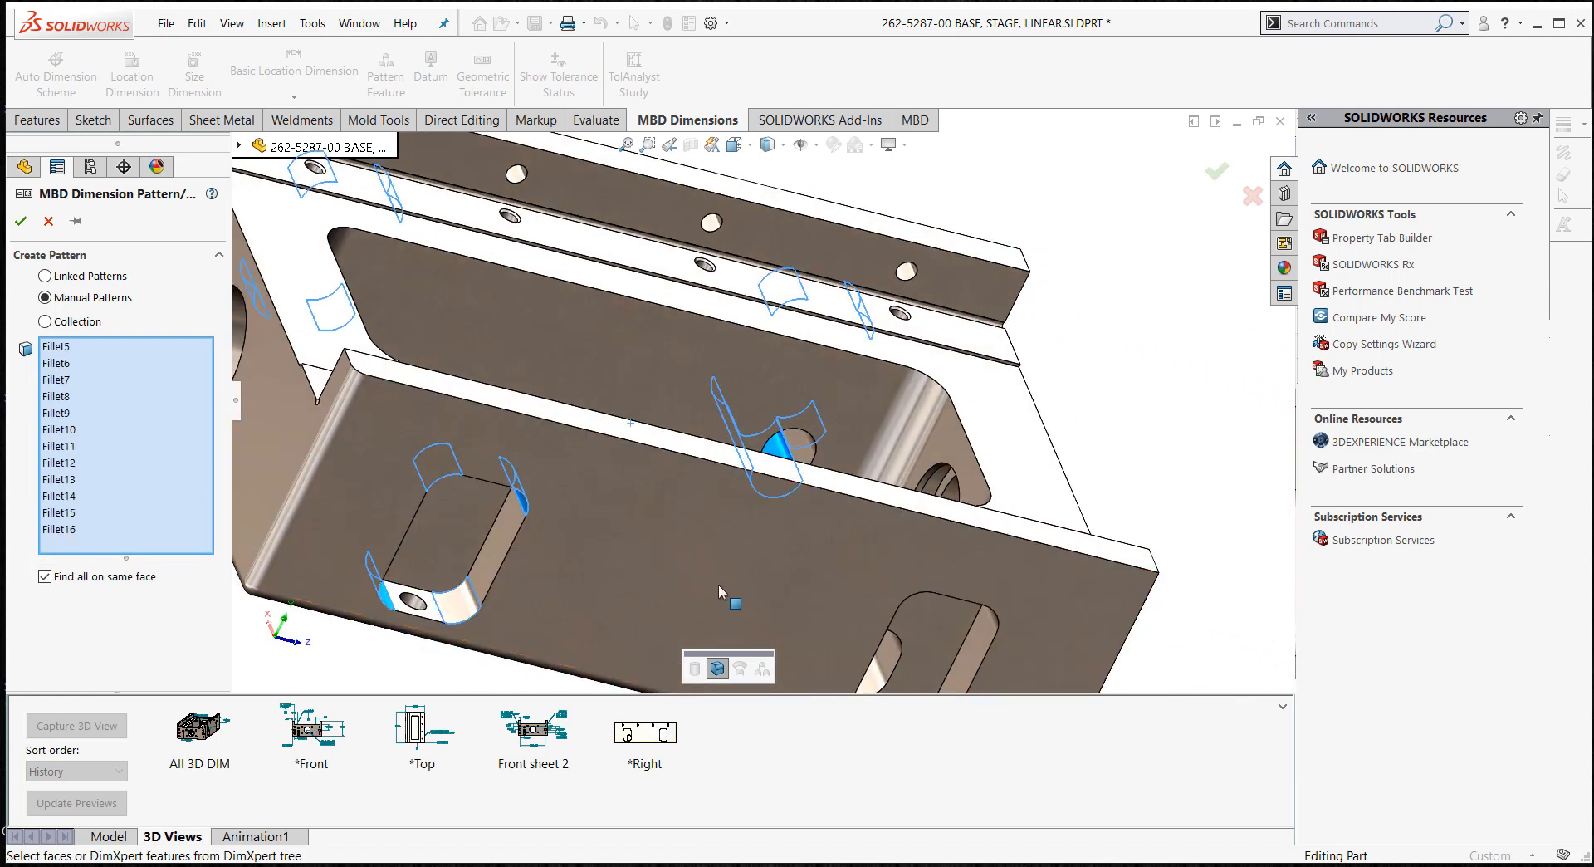
# - Add the four corner fillets of the opposite wall's second window and create the fillet pattern
pyautogui.moveTo(723, 583); pyautogui.dragTo(902, 592, button='middle')
pyautogui.click(753, 595)
pyautogui.click(907, 590)
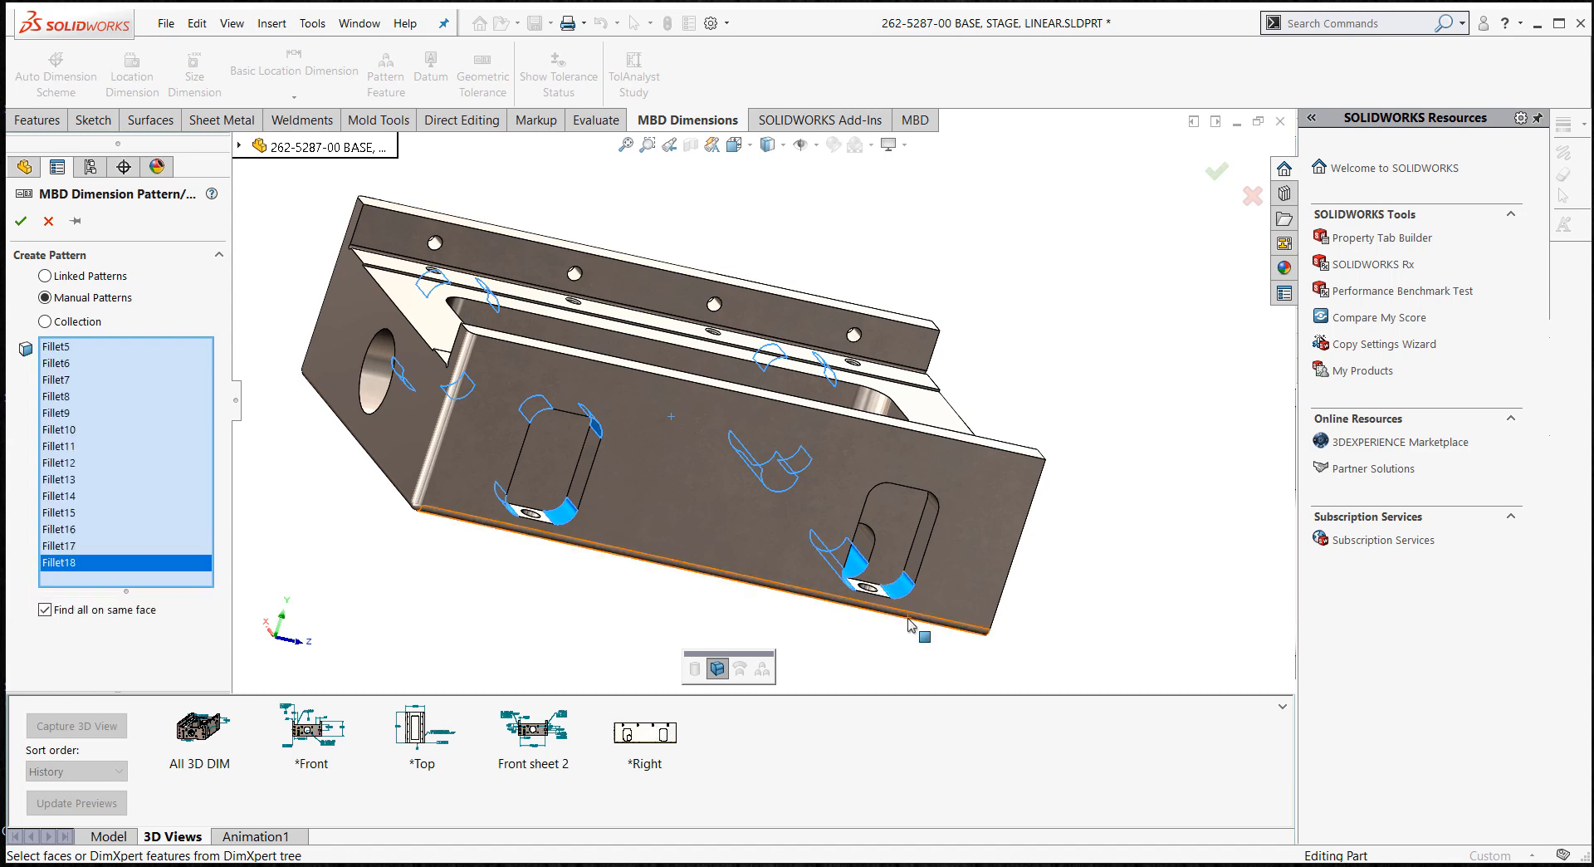
pyautogui.moveTo(907, 590); pyautogui.dragTo(799, 355, button='middle')
pyautogui.click(798, 355)
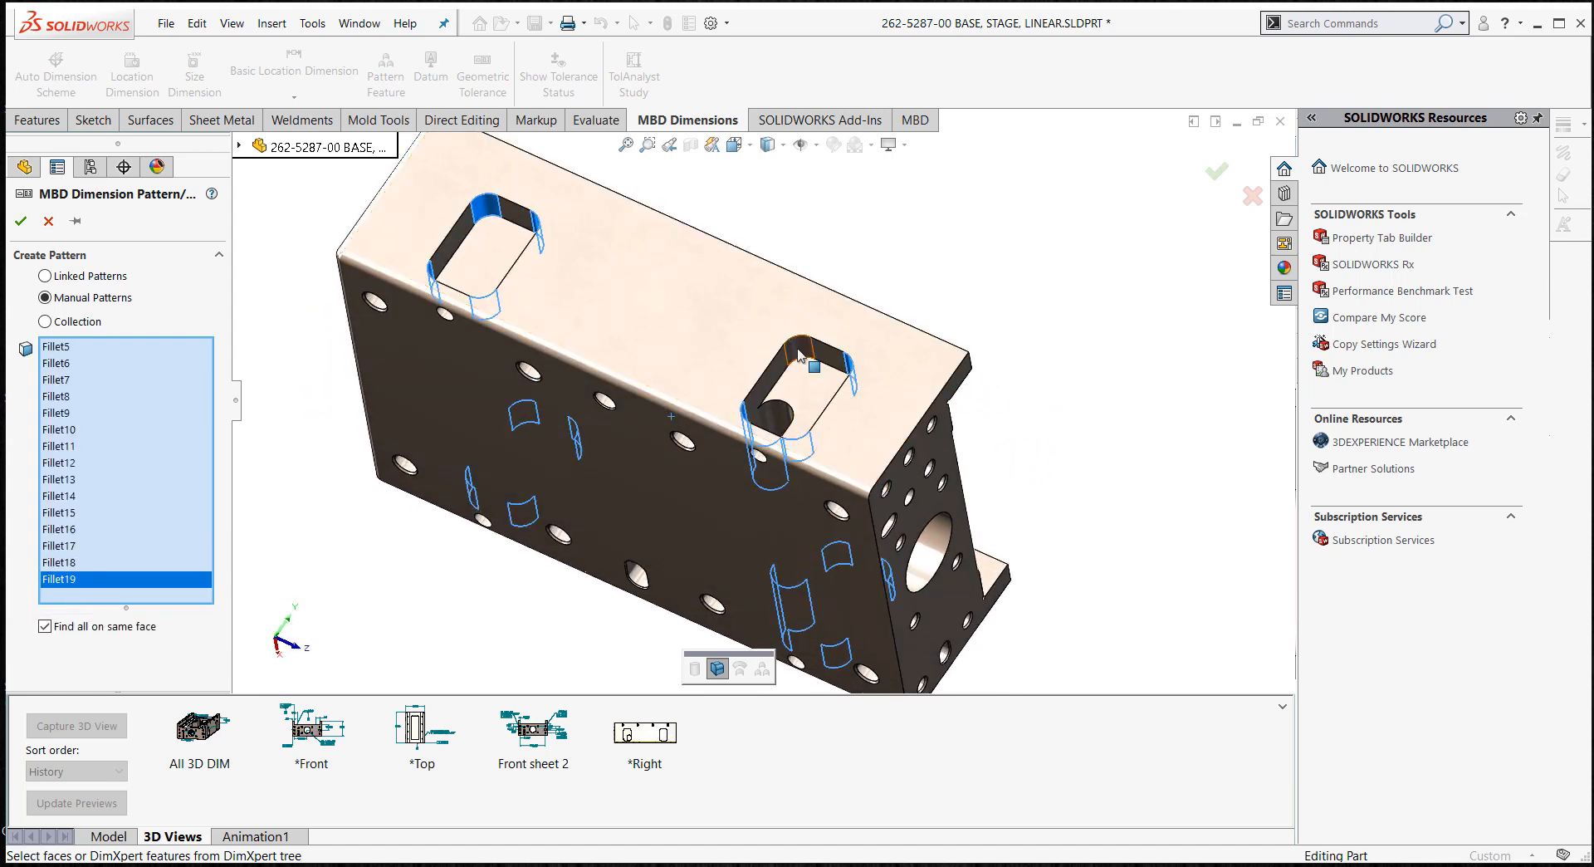
pyautogui.click(797, 351)
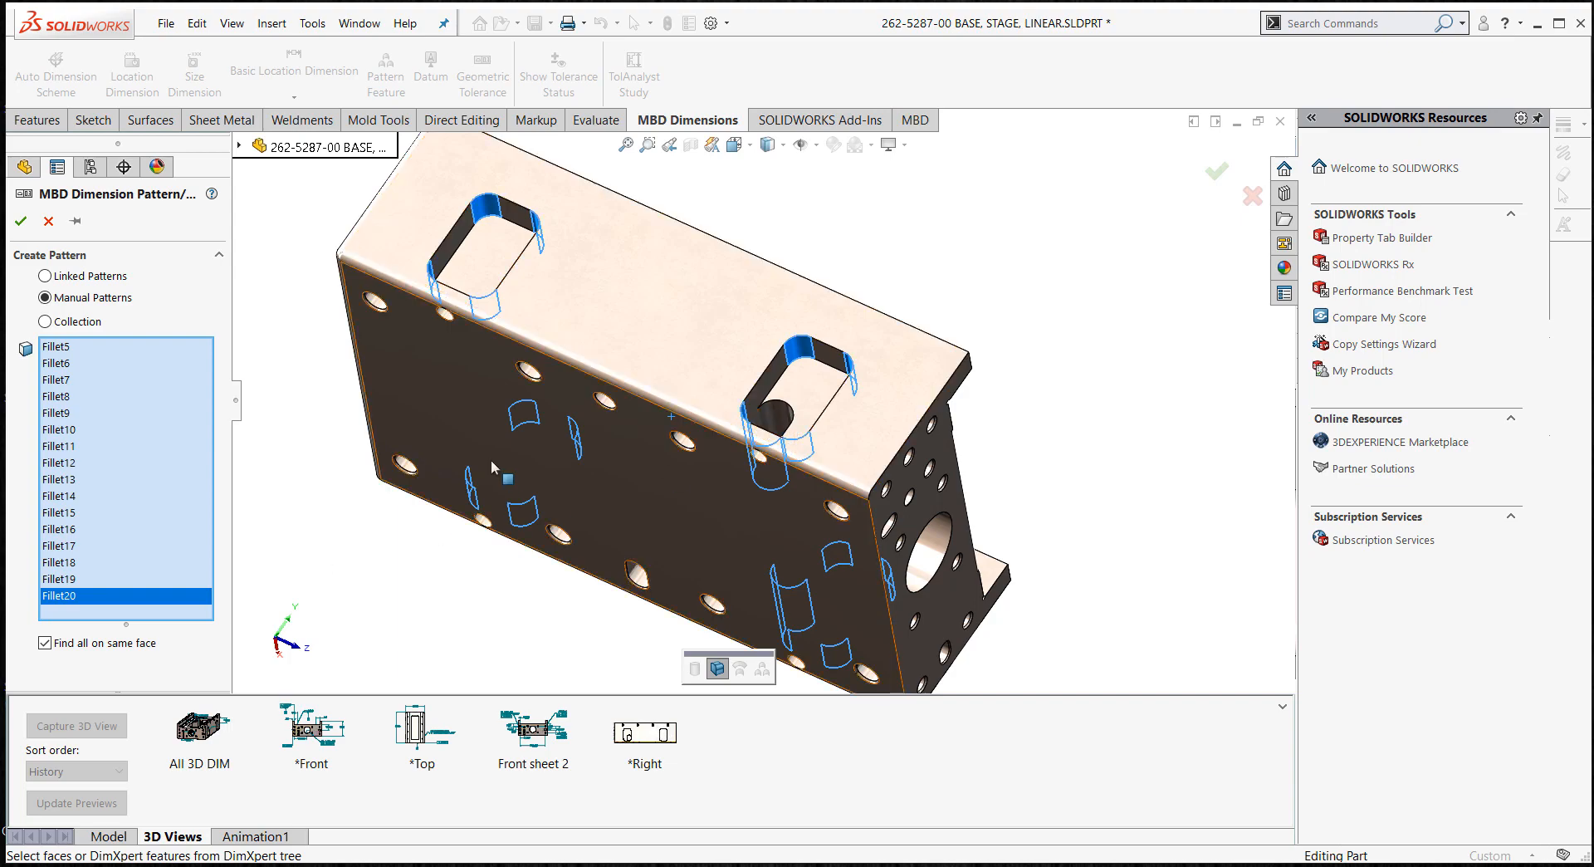
pyautogui.moveTo(490, 460); pyautogui.dragTo(735, 671, button='middle')
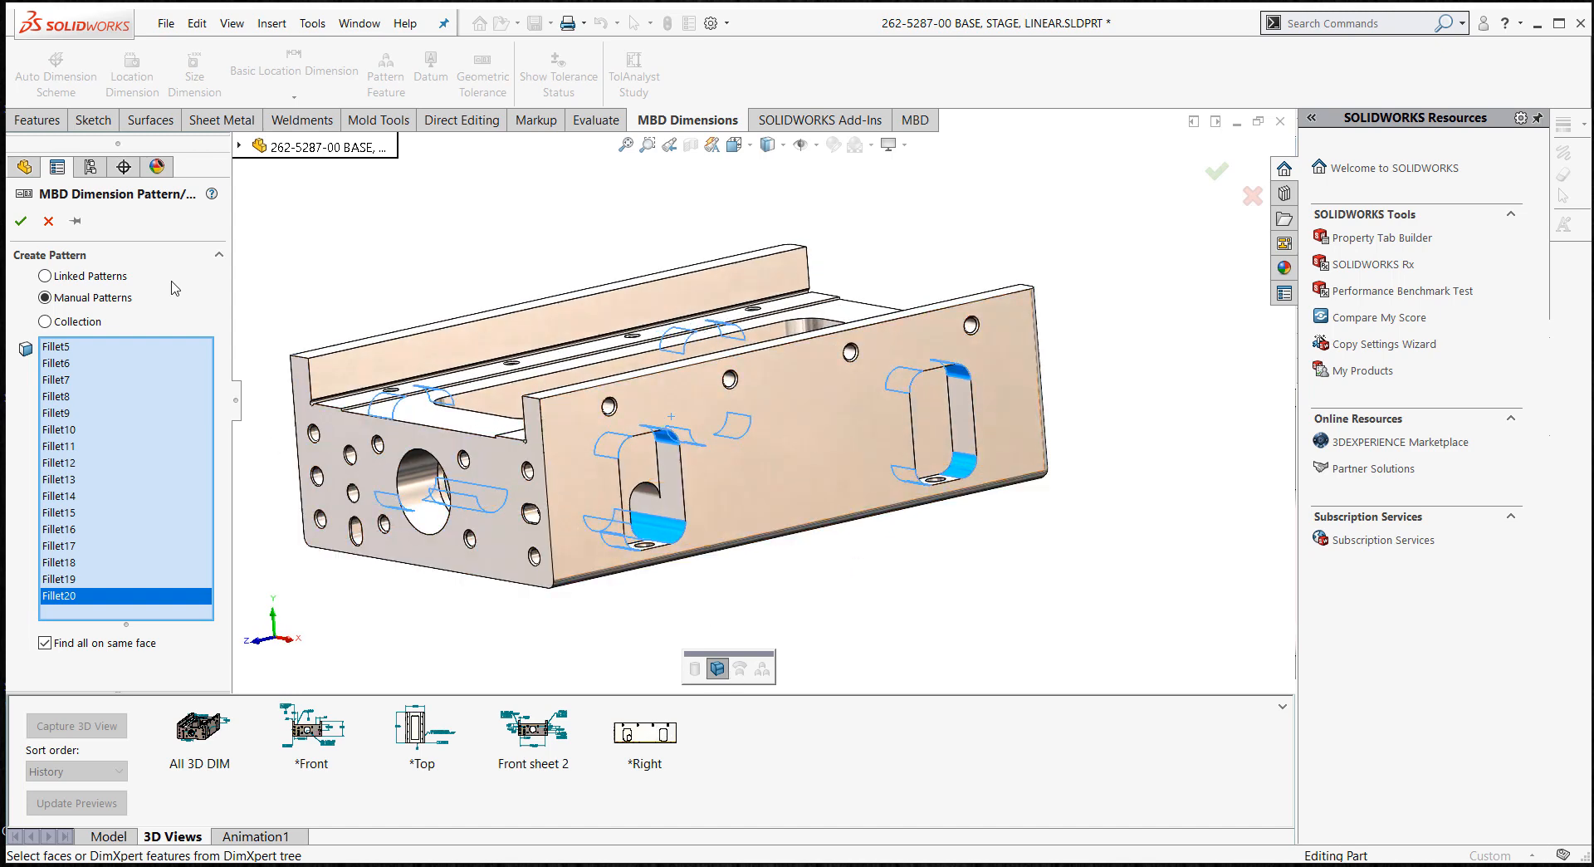
pyautogui.click(21, 221)
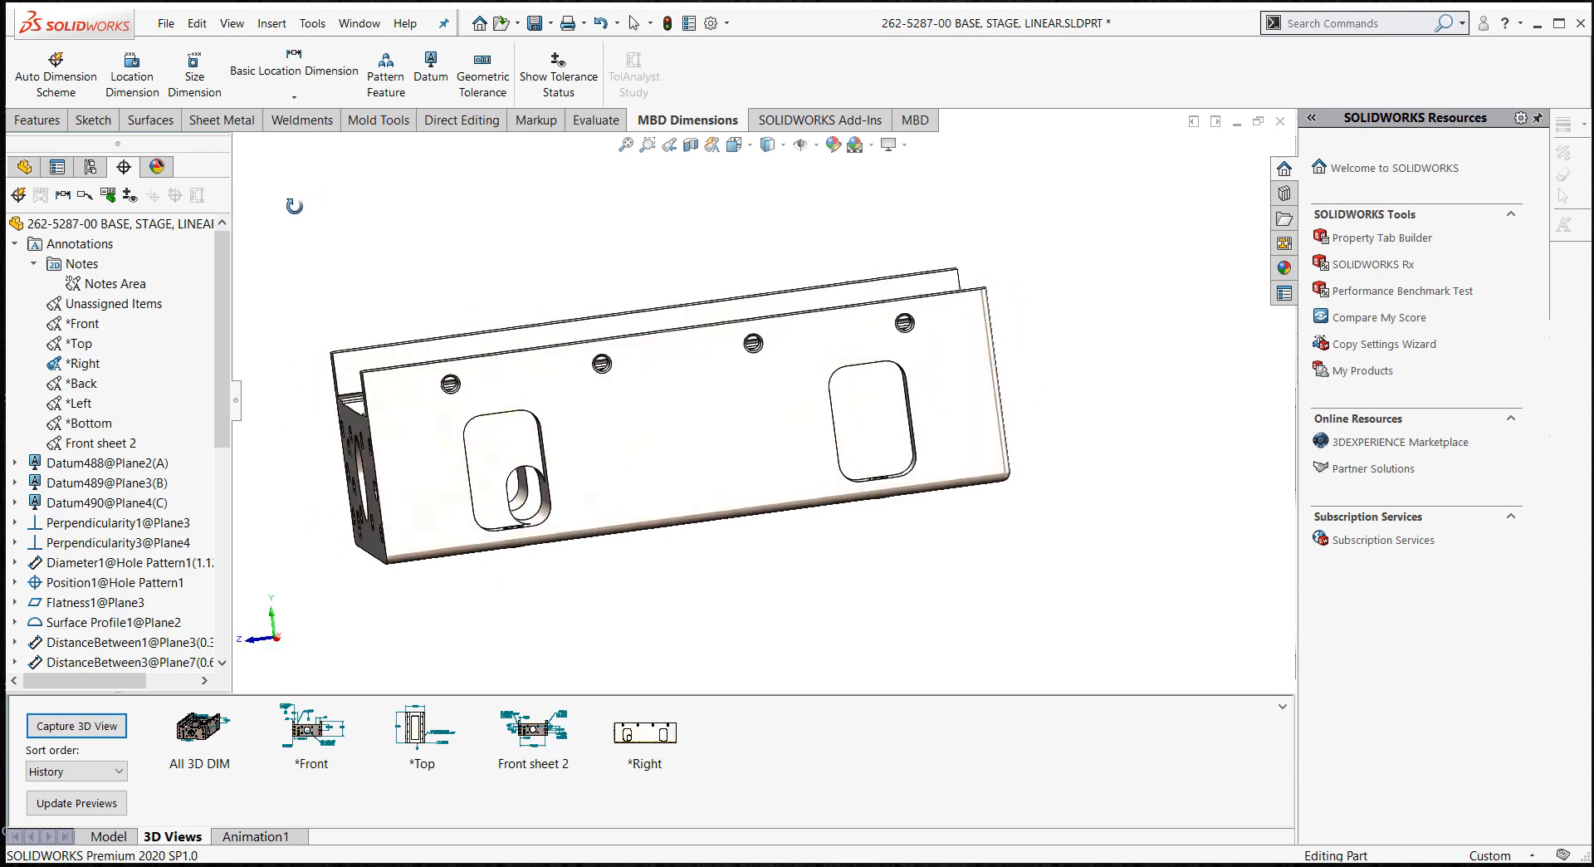
# - Add a size dimension for the window corner fillet pattern and place its radius callout above the part
pyautogui.moveTo(294, 206); pyautogui.dragTo(298, 209, button='middle')
pyautogui.moveTo(443, 253); pyautogui.dragTo(413, 232, button='middle')
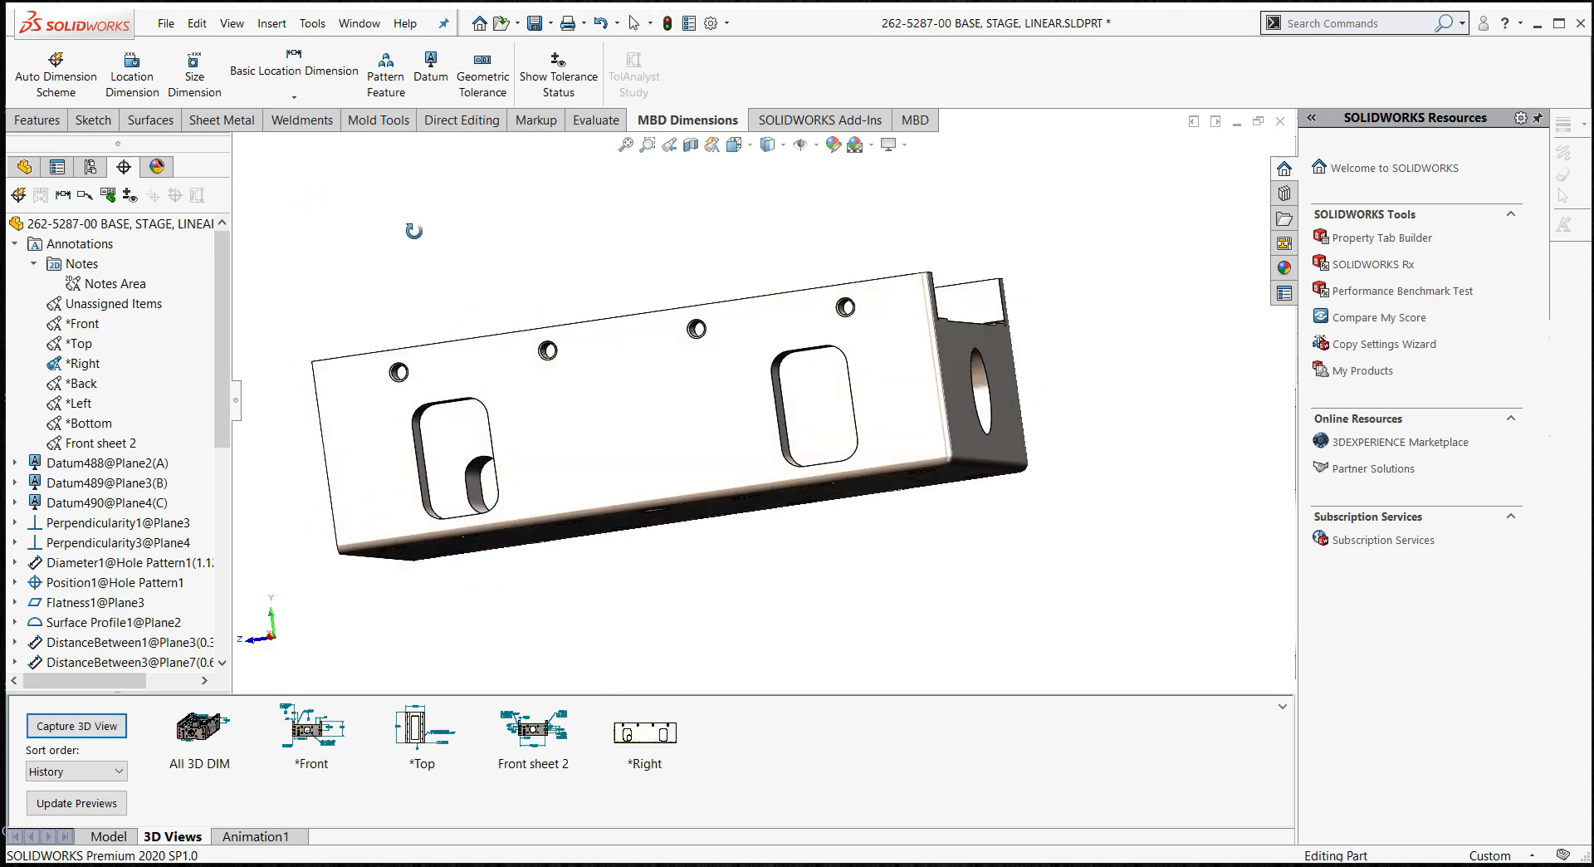
pyautogui.click(211, 91)
pyautogui.moveTo(276, 223); pyautogui.dragTo(398, 386, button='middle')
pyautogui.click(397, 389)
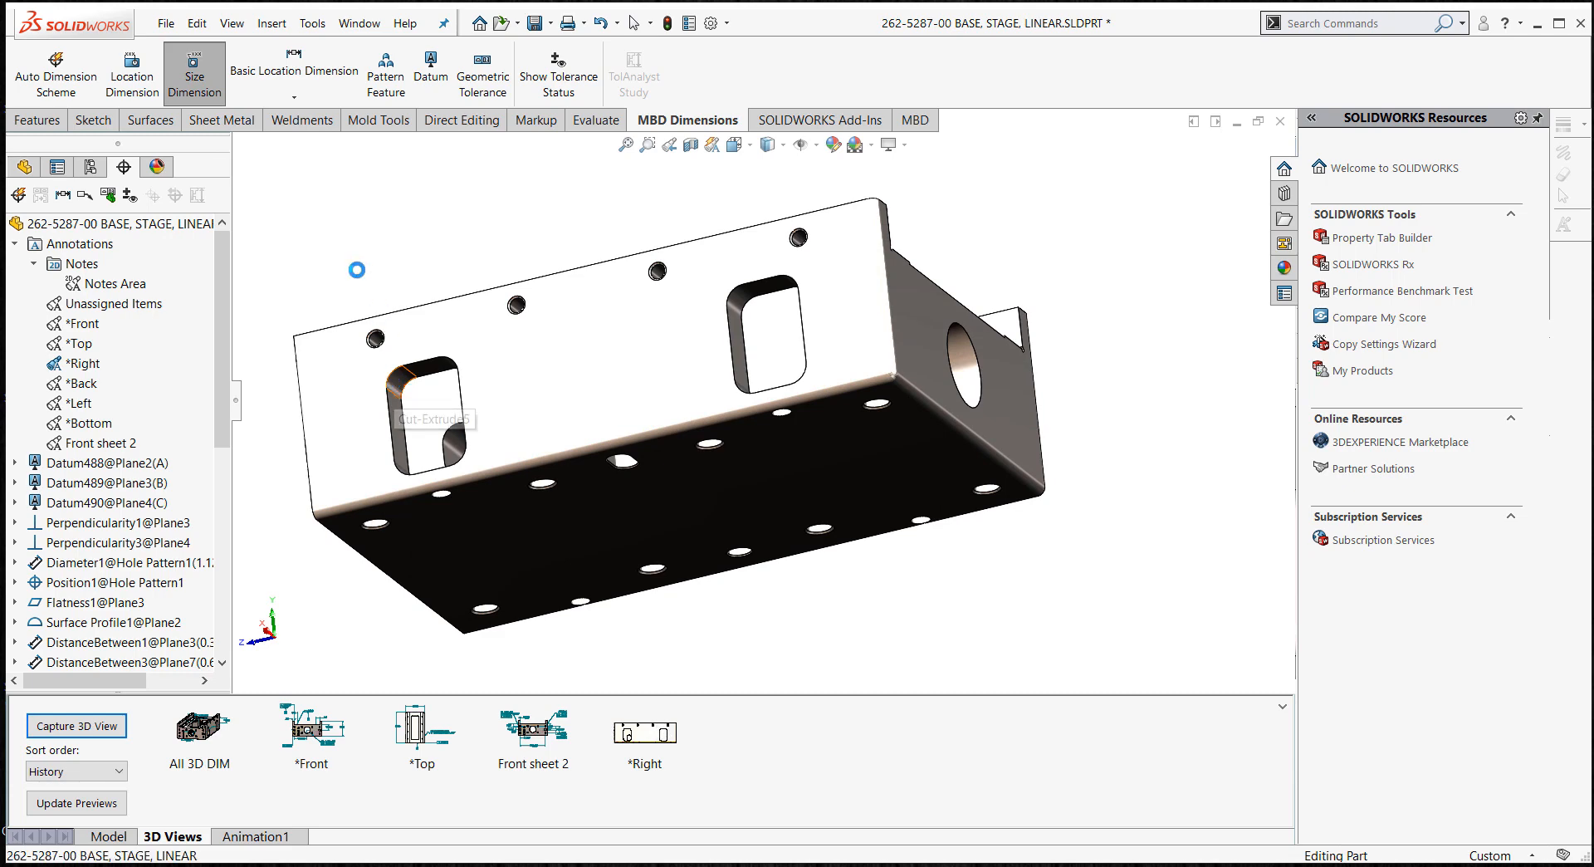
pyautogui.click(380, 199)
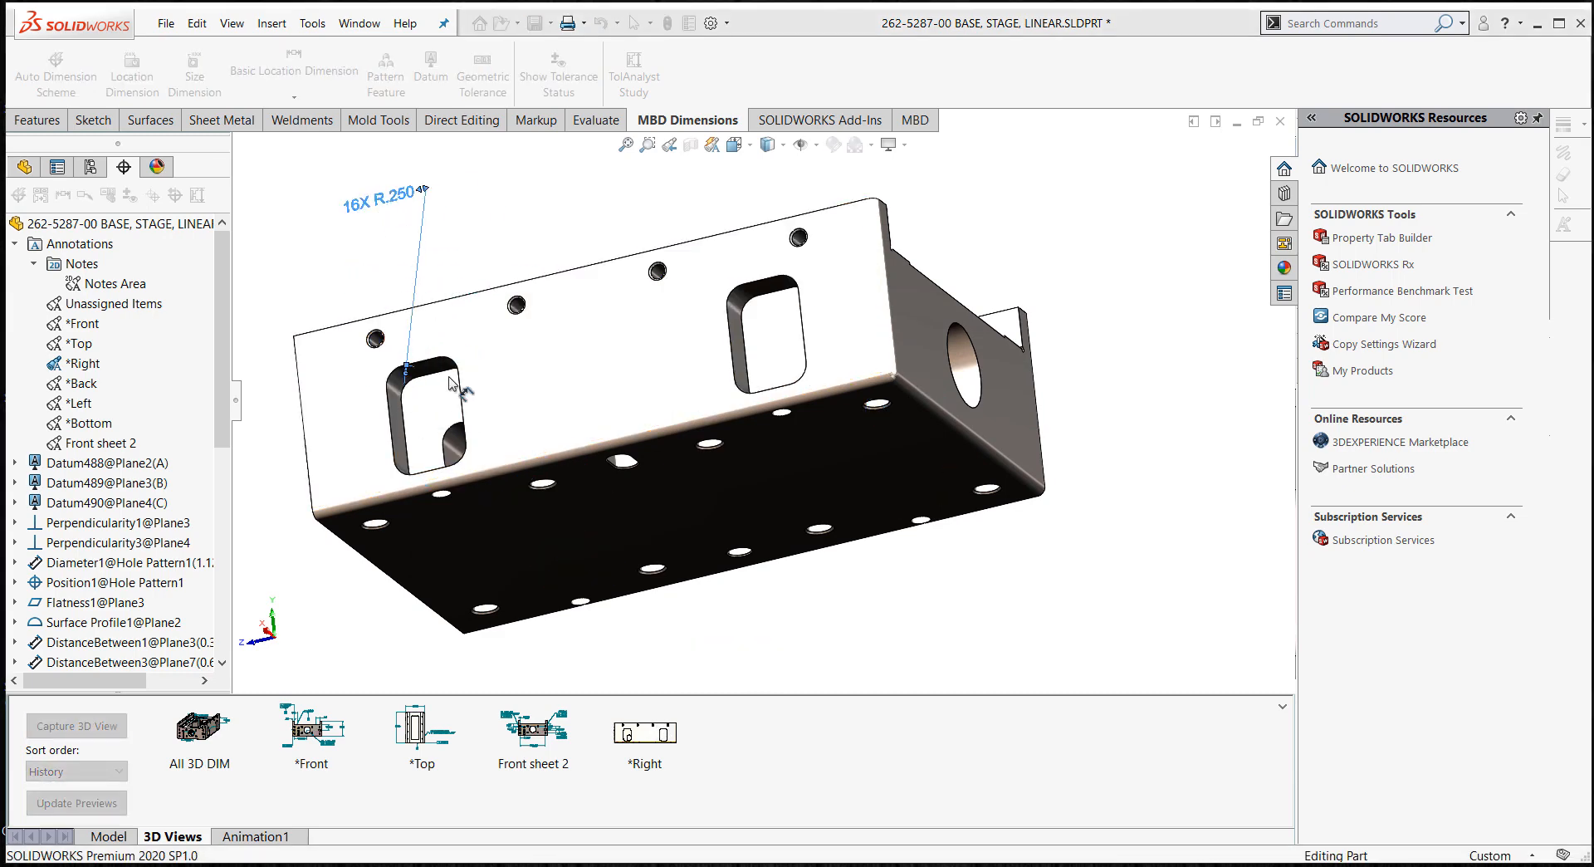
# - Activate the *Right 3D view, attach the radius callout's leader to the window's lower corner and place its text below the part
pyautogui.doubleClick(651, 732)
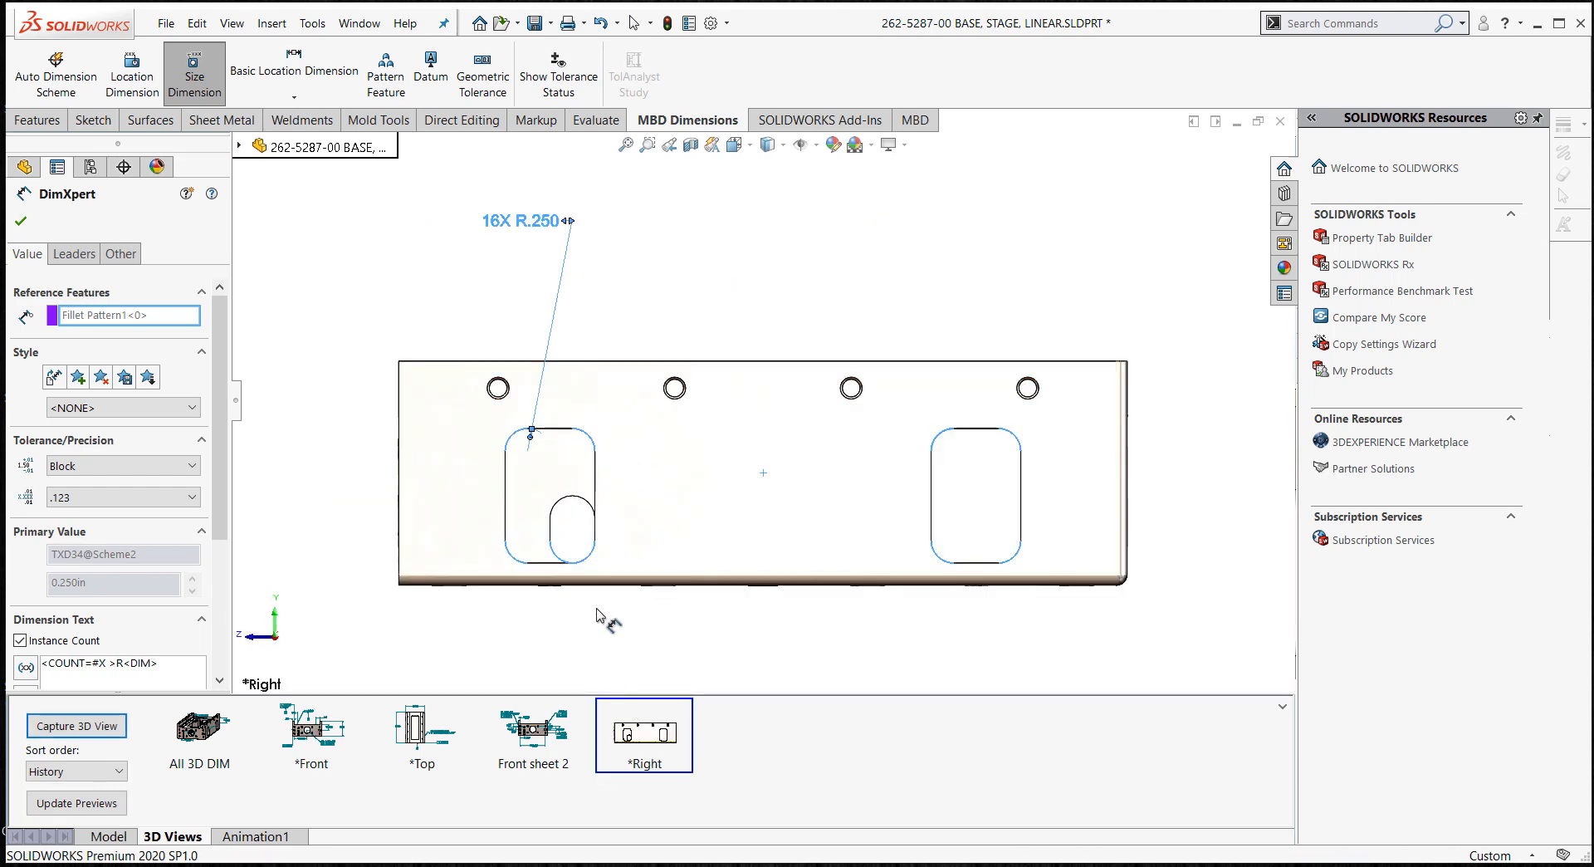
pyautogui.click(699, 306)
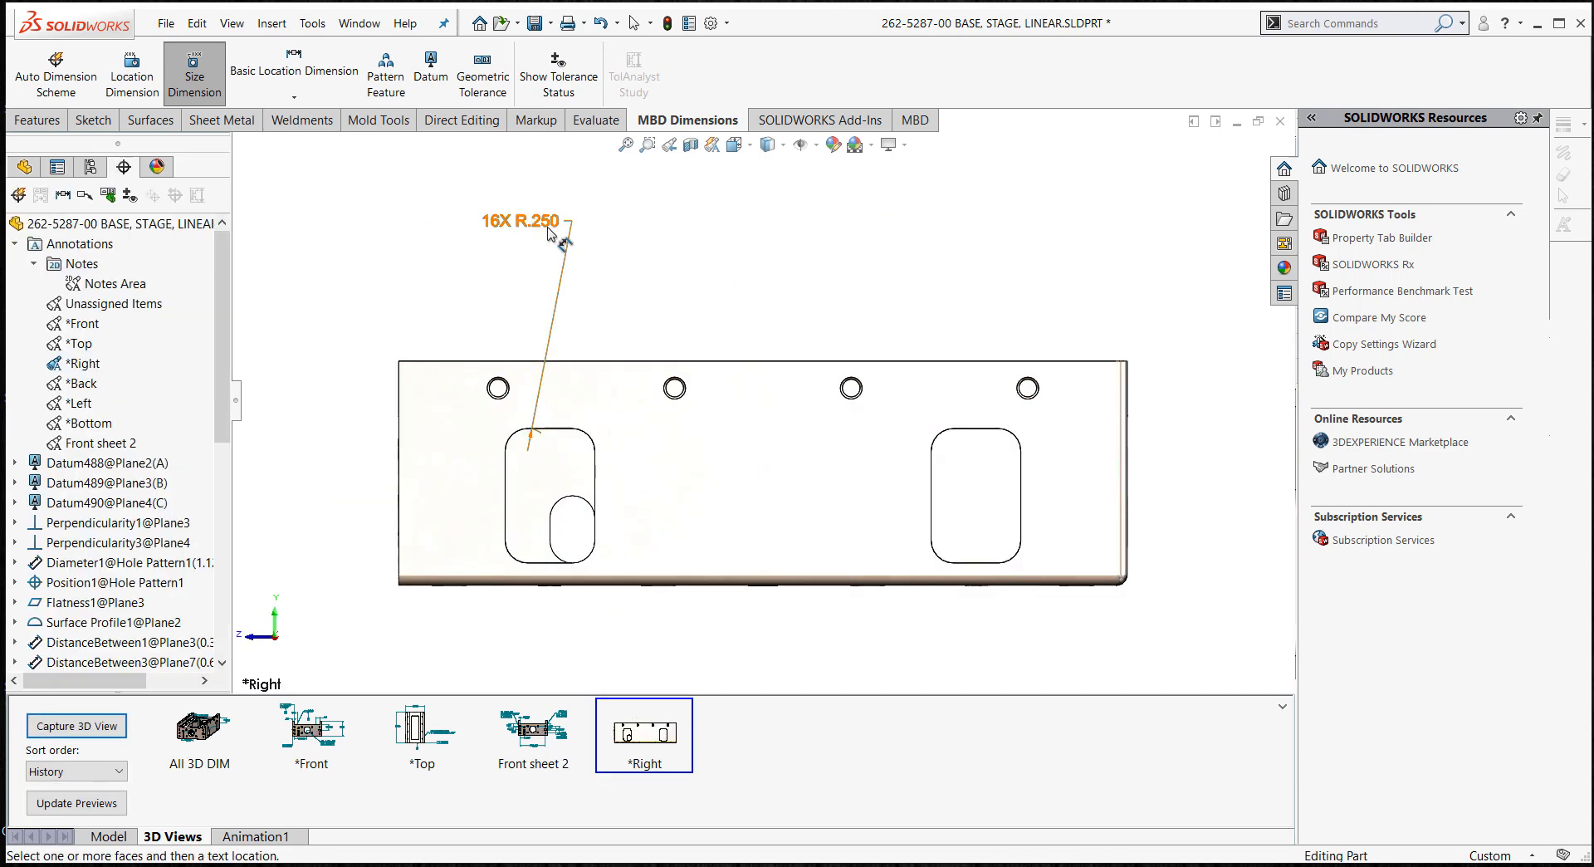
pyautogui.click(549, 227)
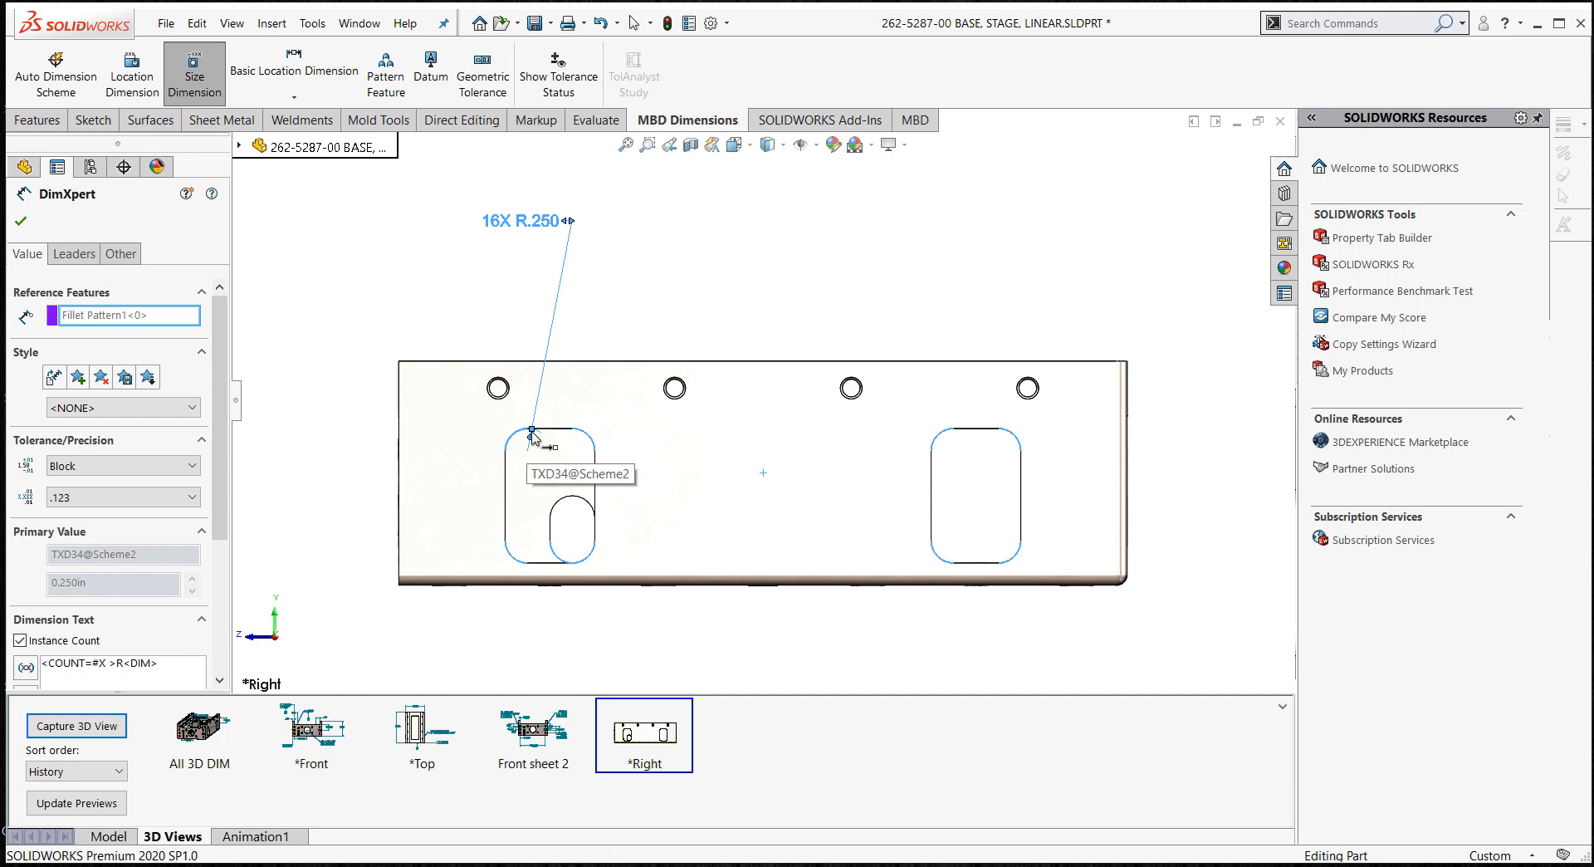
pyautogui.moveTo(533, 436); pyautogui.dragTo(585, 555)
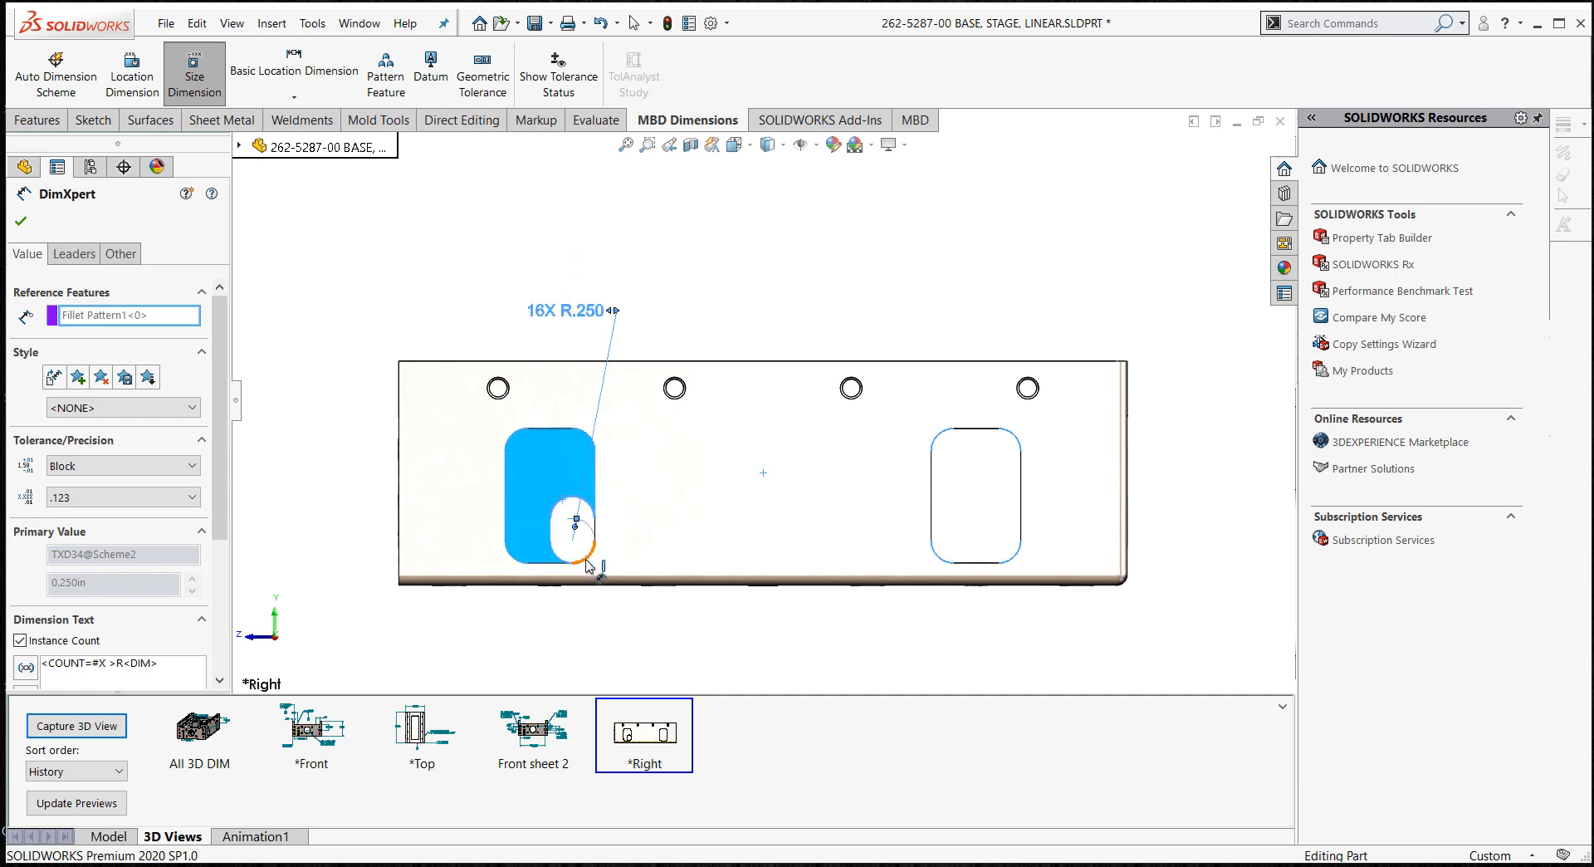
pyautogui.moveTo(596, 316); pyautogui.dragTo(771, 660)
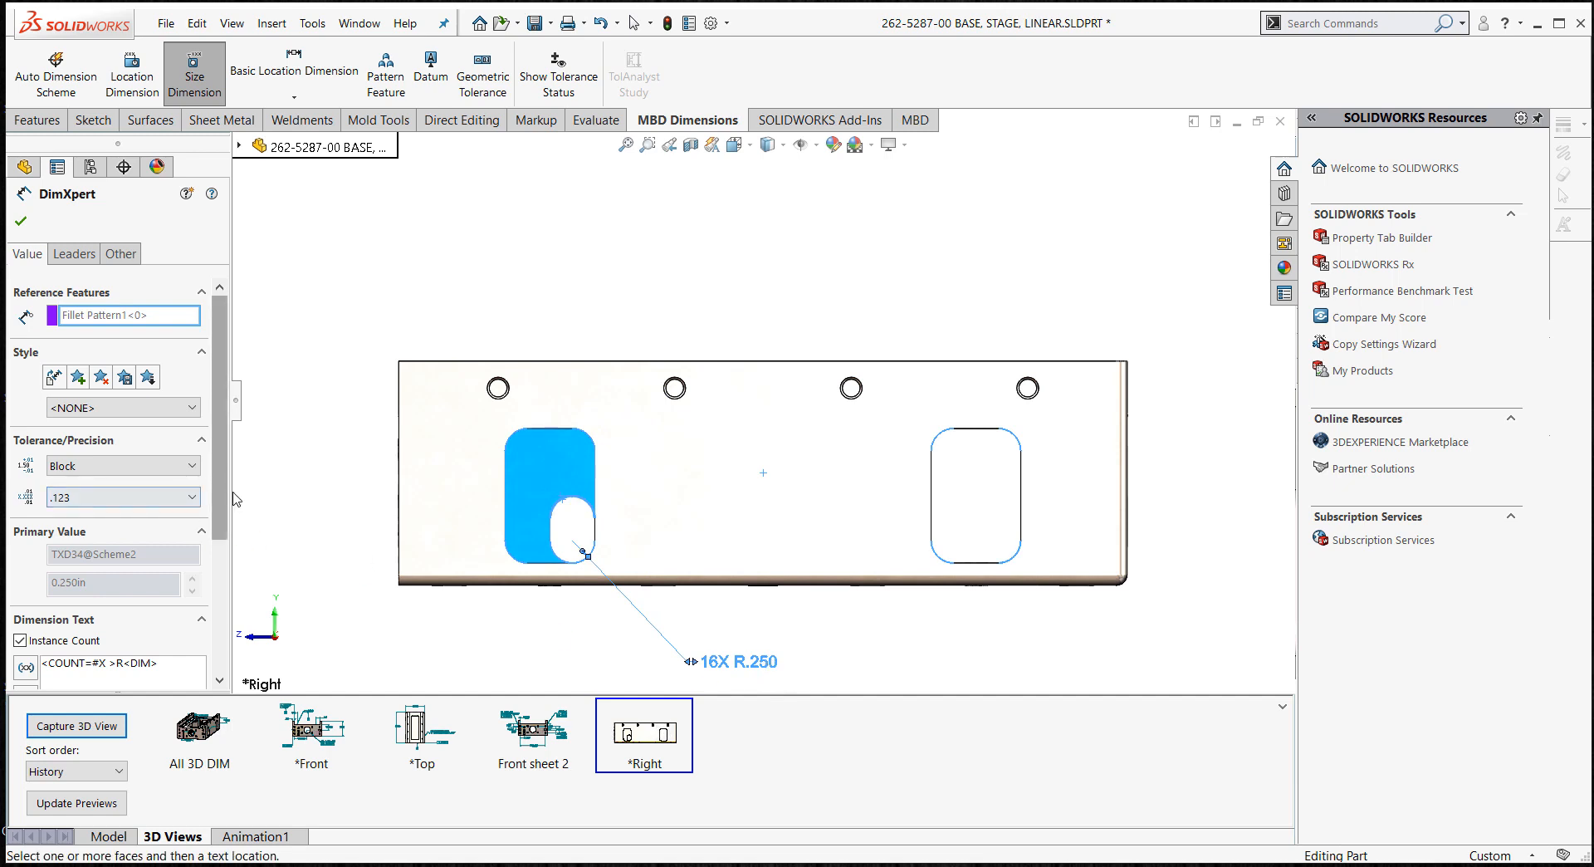
# - Append the text "FAR AND NEAR SIDES" to the fillet radius callout, separated from the value by a space
pyautogui.moveTo(222, 492); pyautogui.dragTo(222, 606)
pyautogui.click(179, 471)
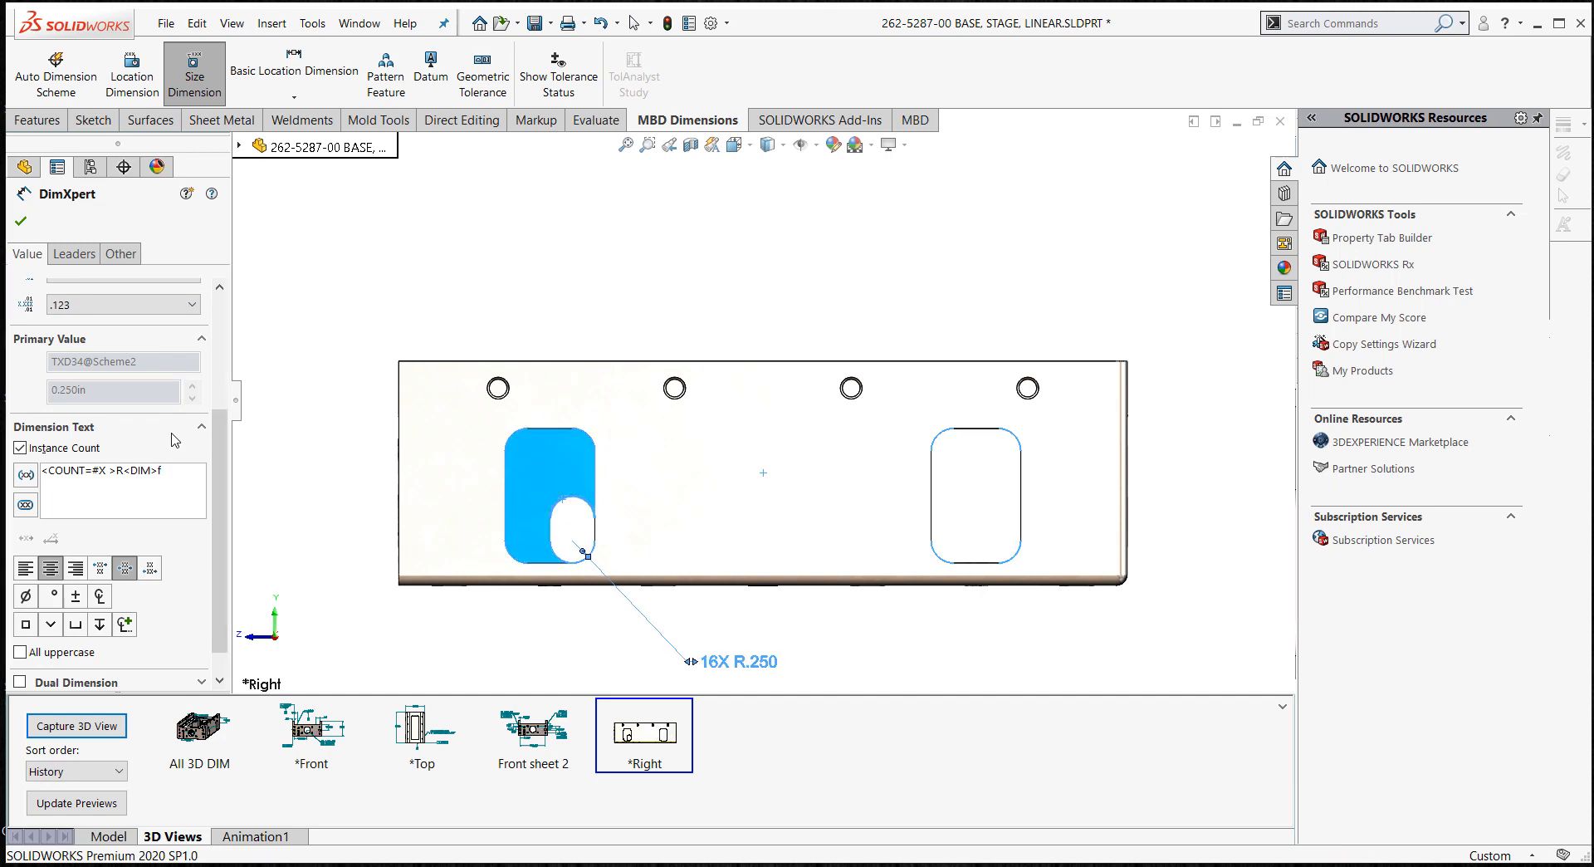
pyautogui.write('FAR')
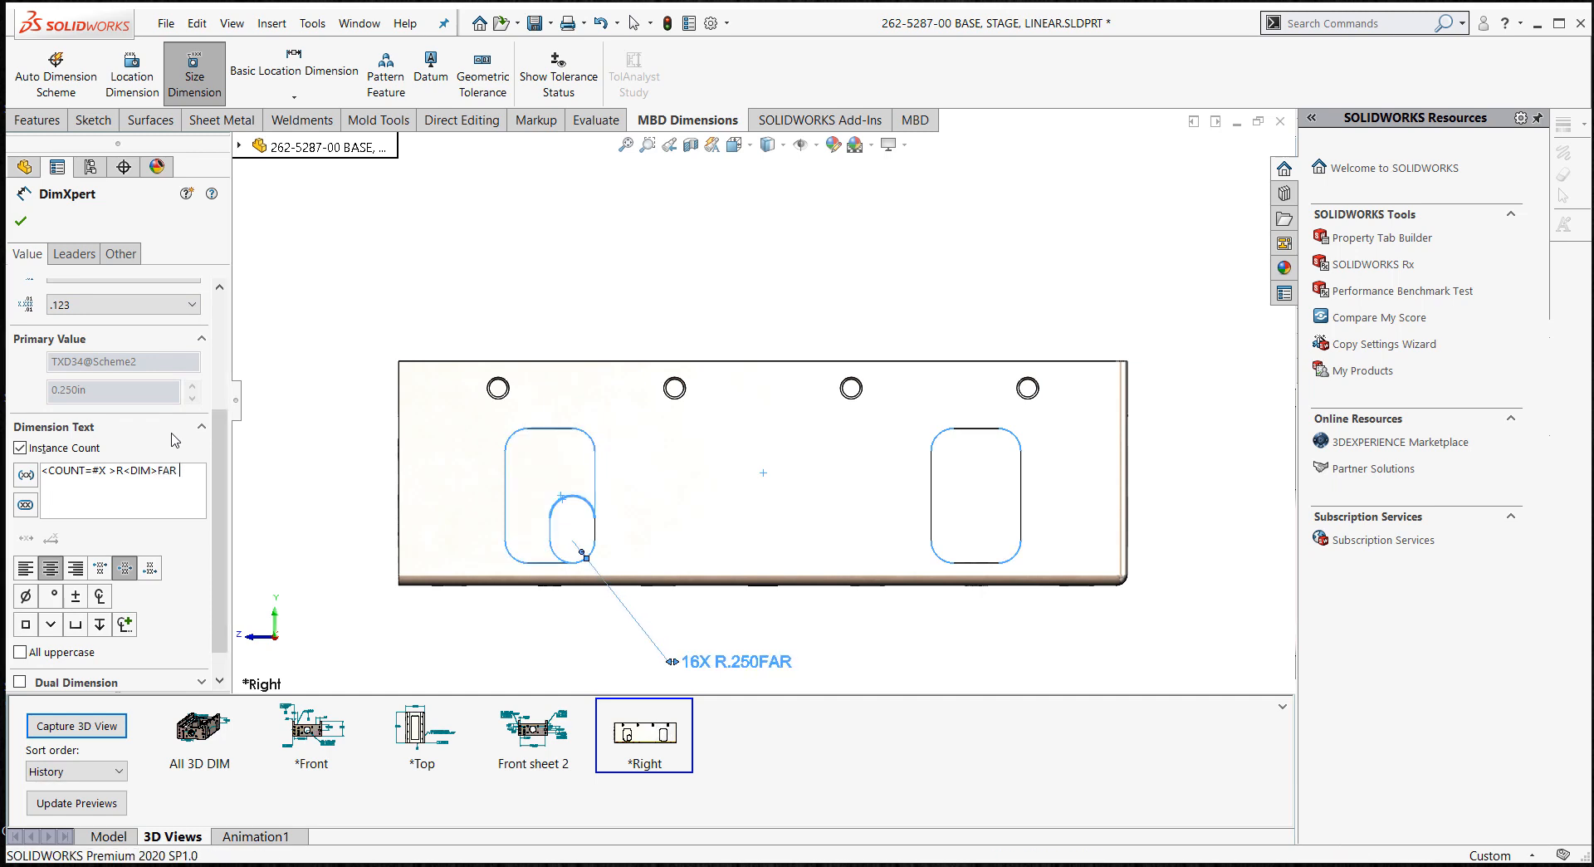
pyautogui.write(' AND NEAR SIDES')
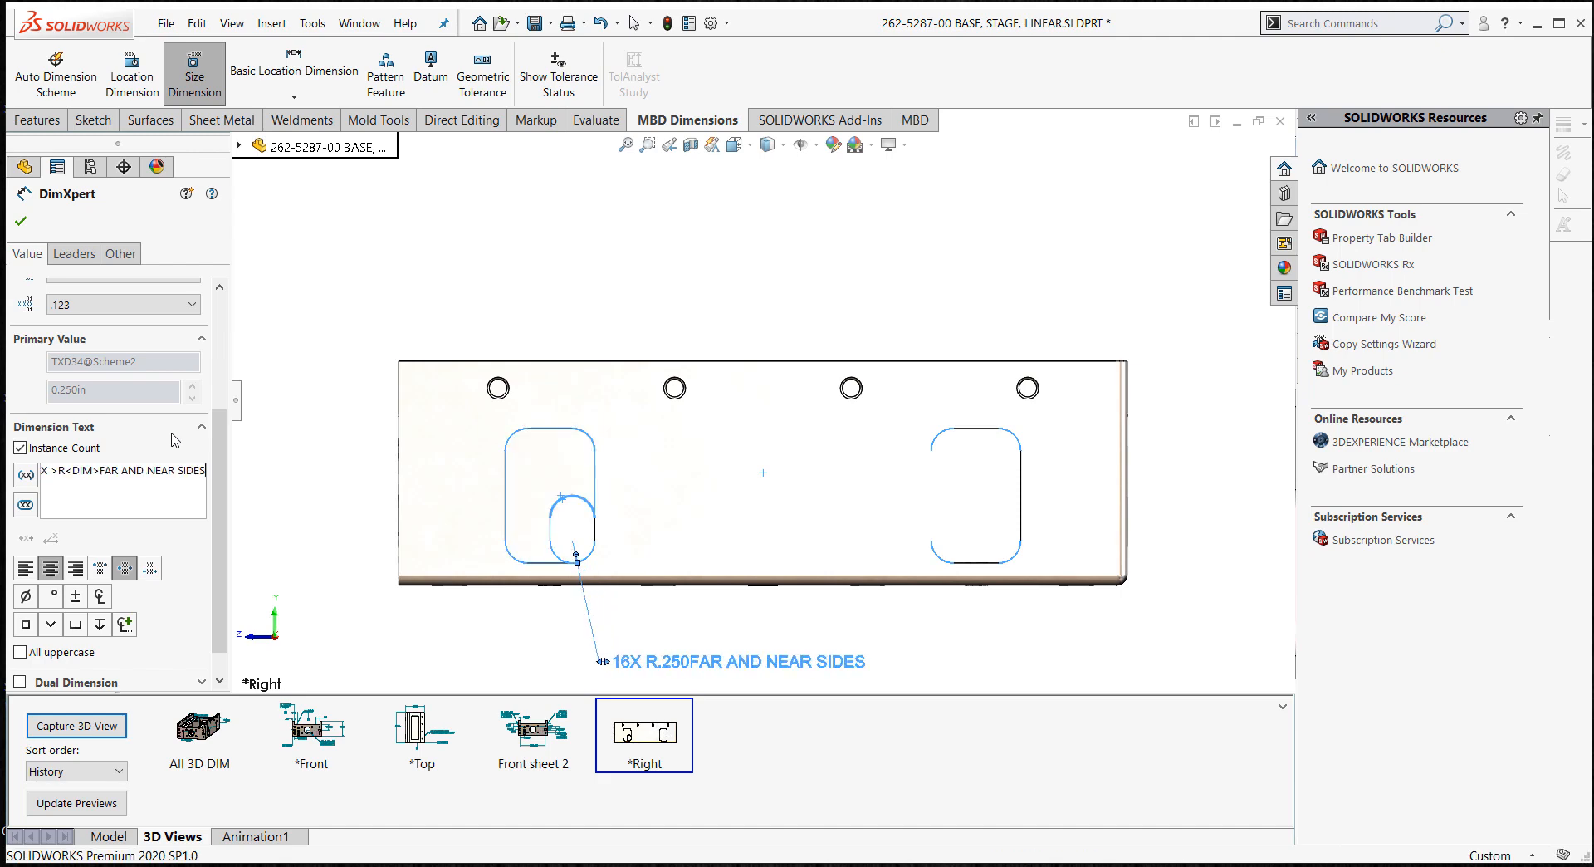
pyautogui.click(494, 251)
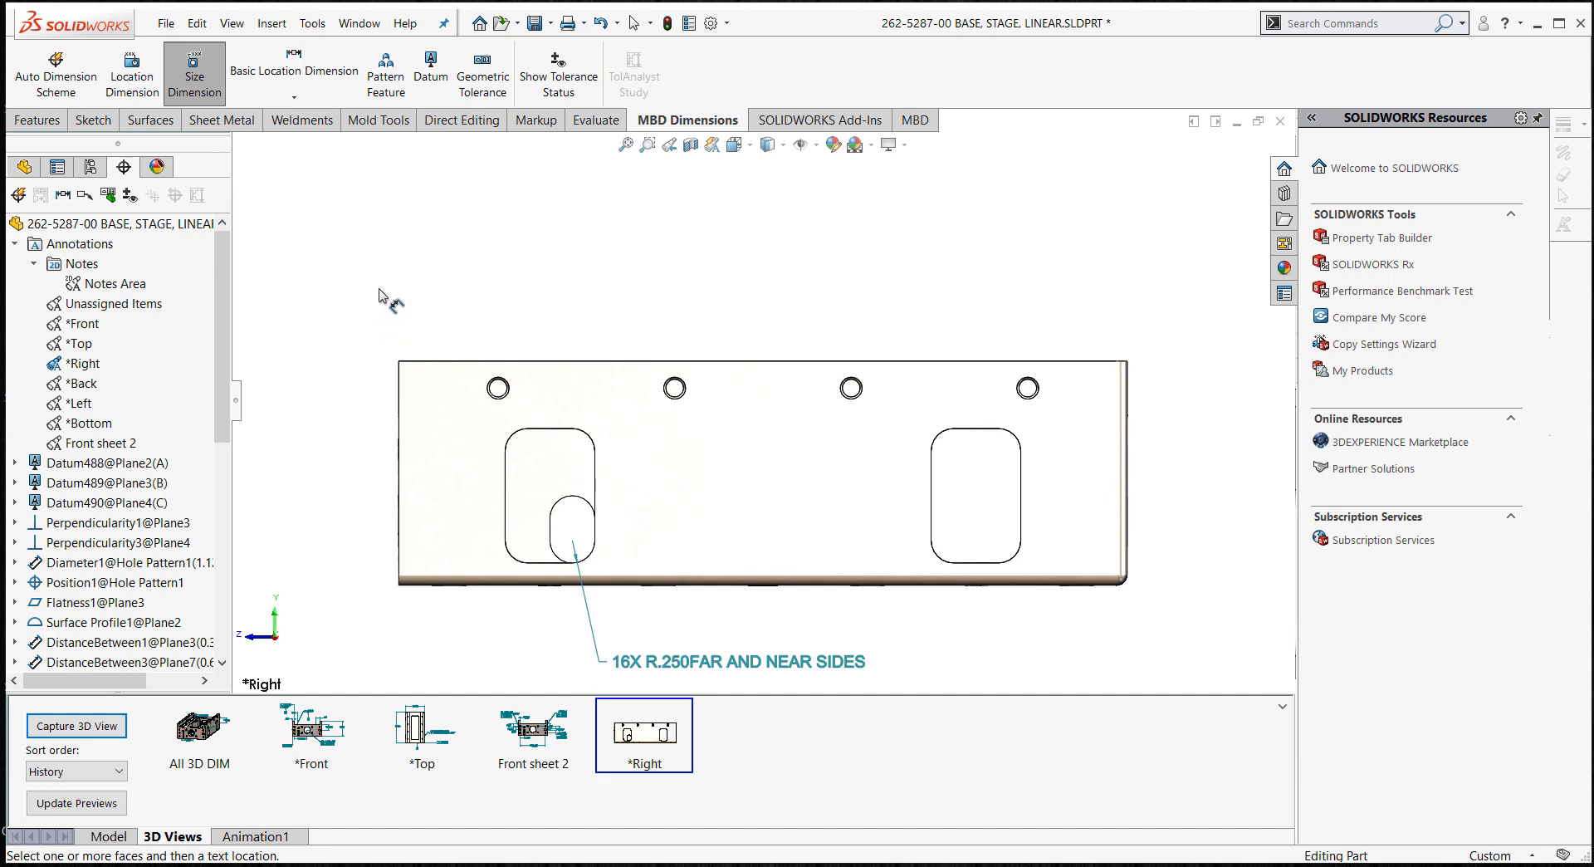
pyautogui.click(698, 662)
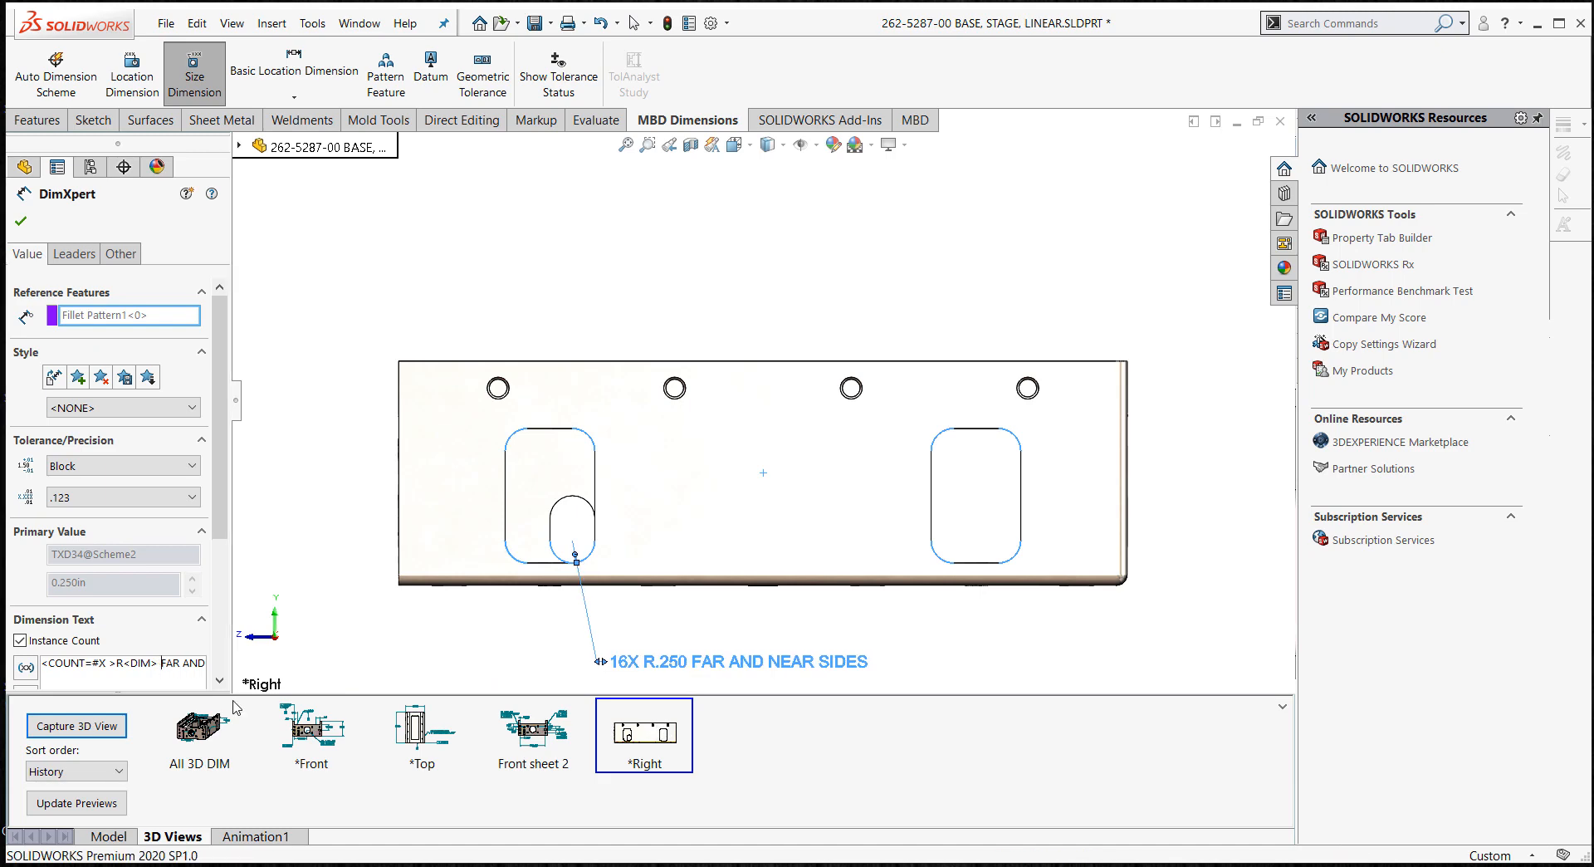
pyautogui.click(311, 411)
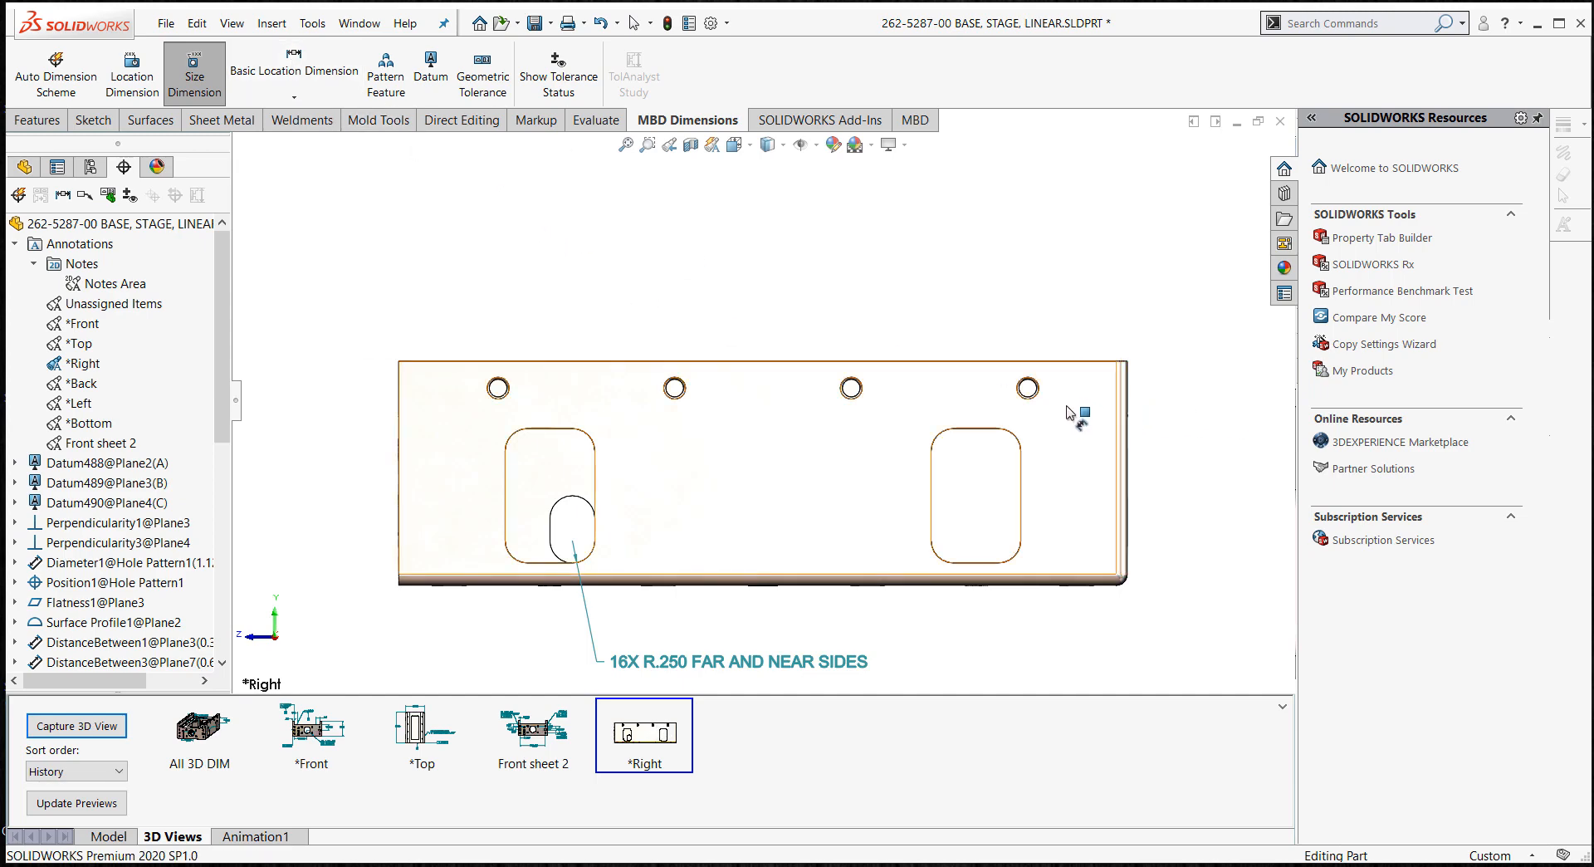
# - Add a size dimension for the four M6x1.0 holes and place the callout above the rightmost hole
pyautogui.click(1032, 384)
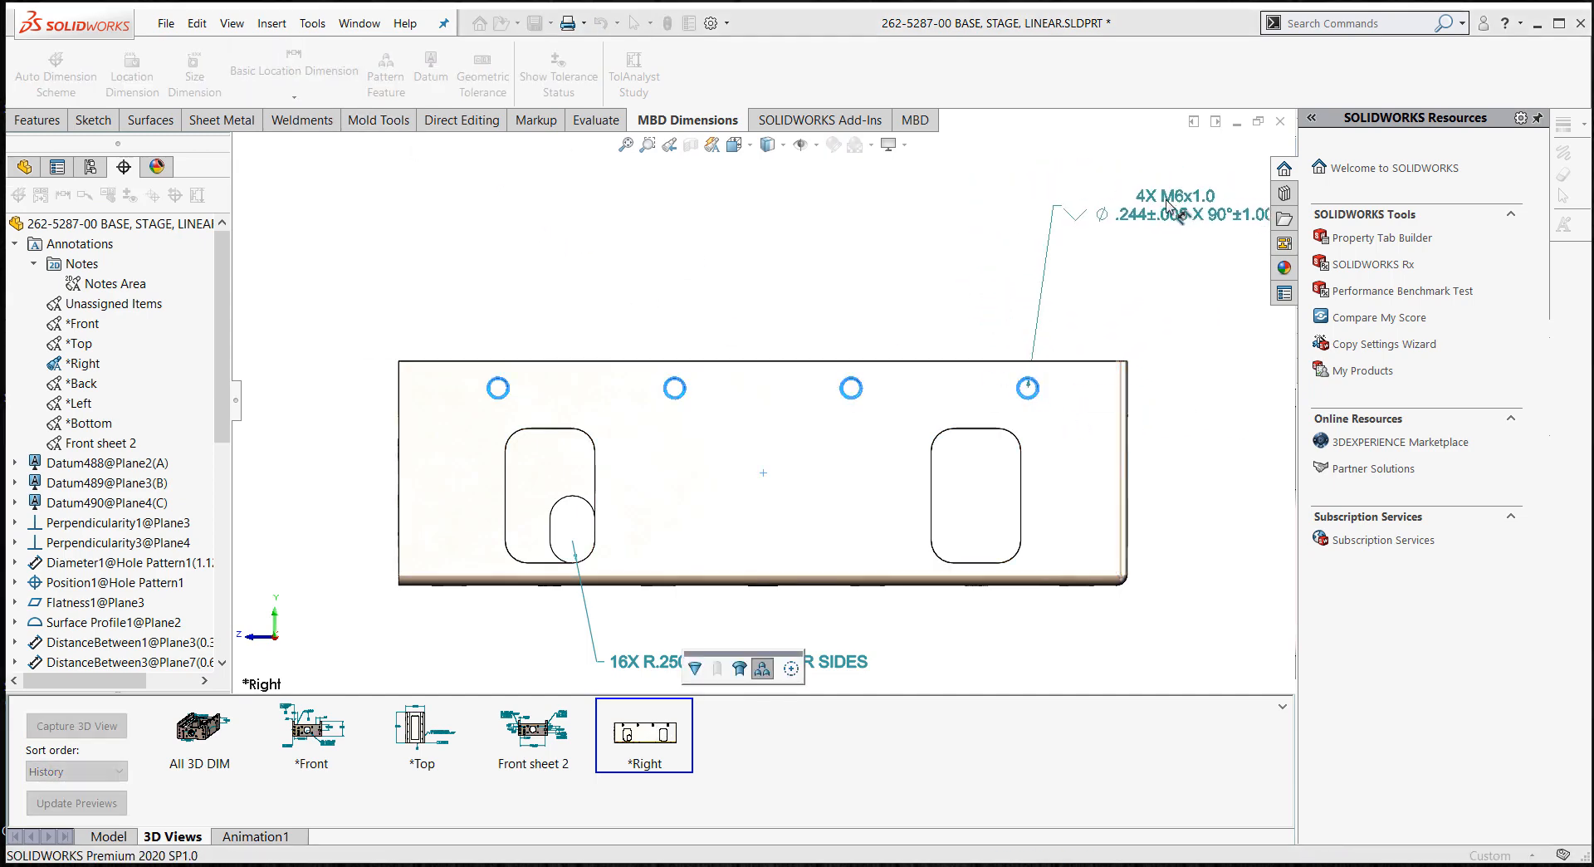
pyautogui.click(1160, 194)
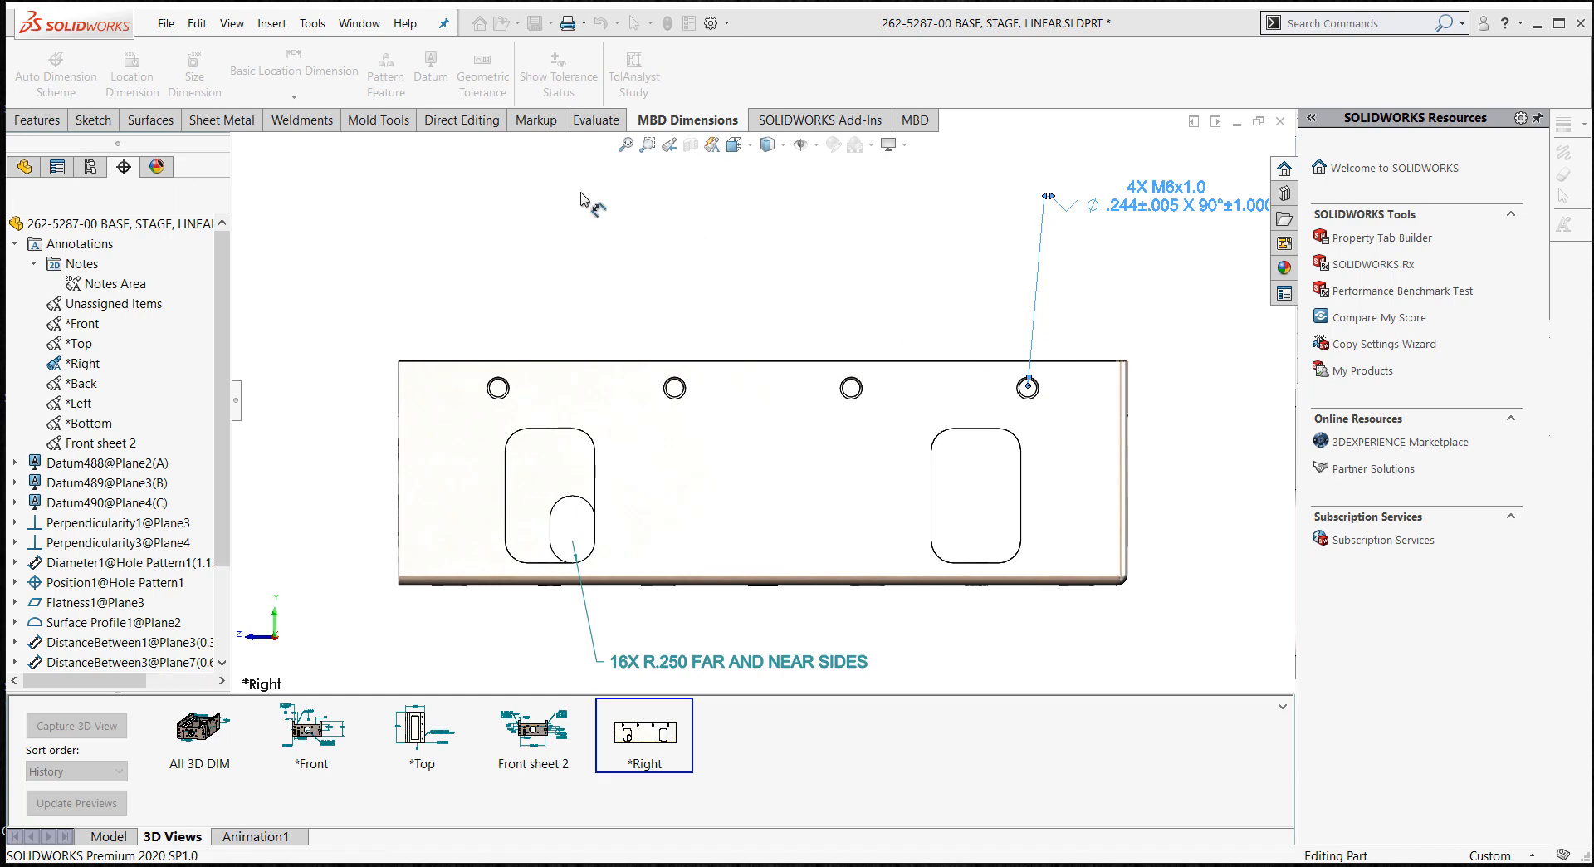
pyautogui.click(720, 236)
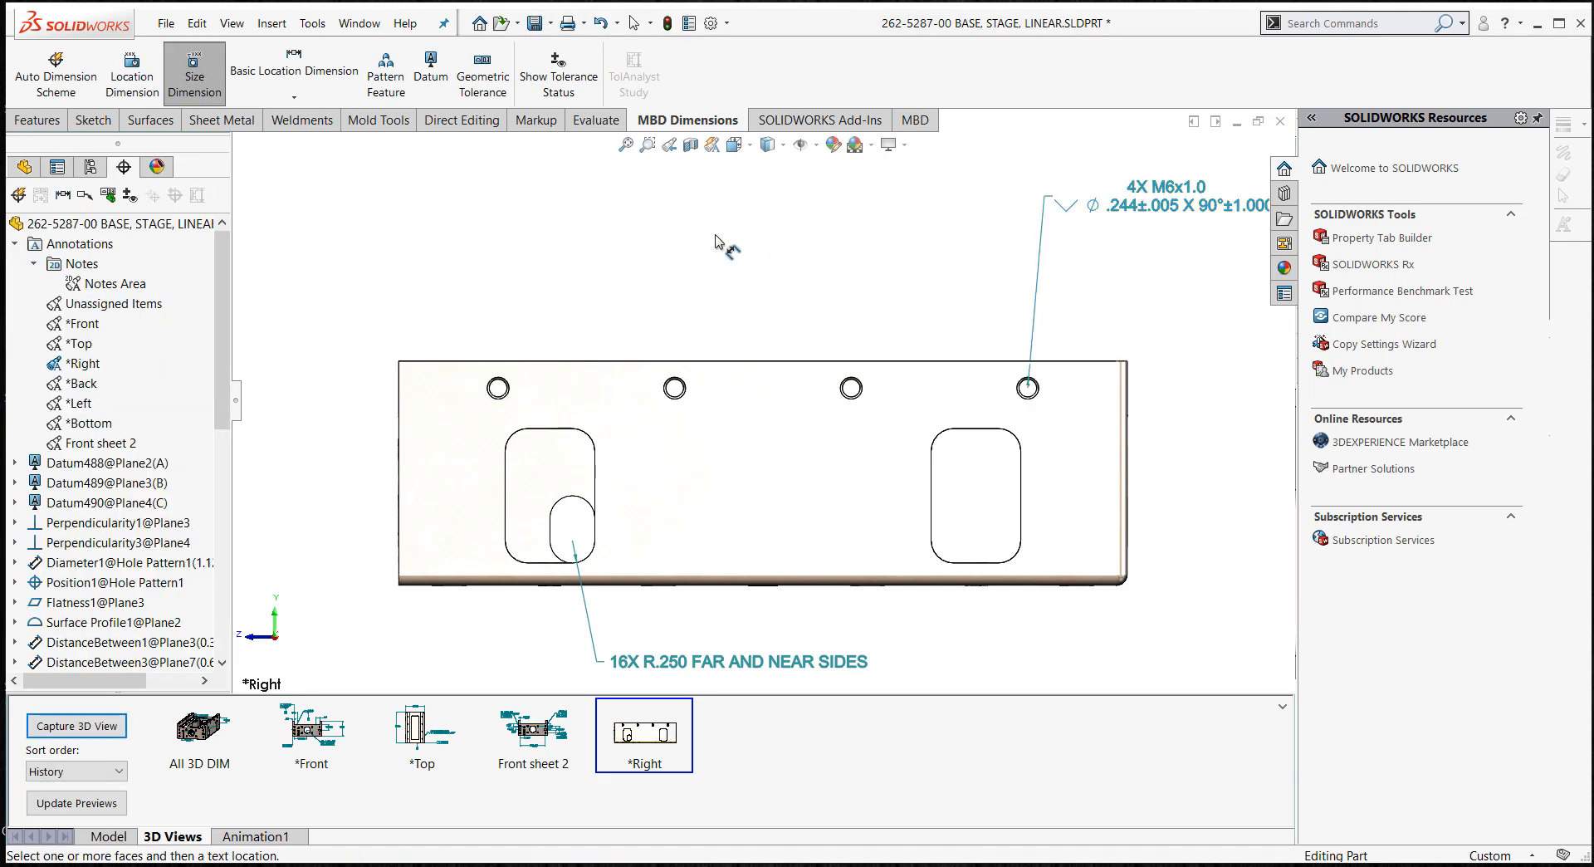
pyautogui.moveTo(616, 264); pyautogui.dragTo(586, 280, button='middle')
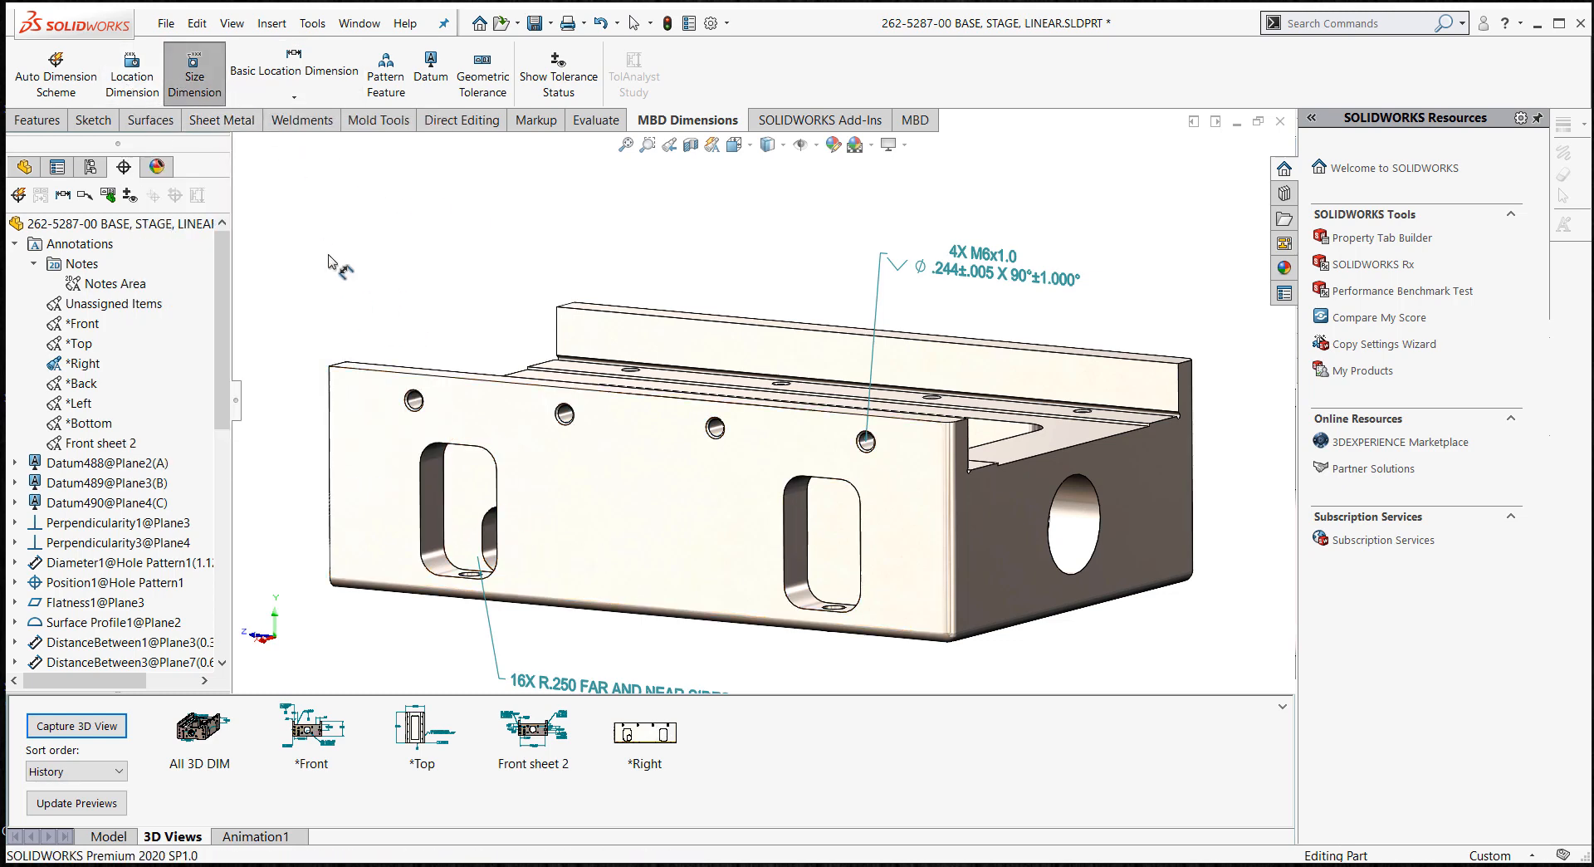
pyautogui.moveTo(331, 258); pyautogui.dragTo(335, 202, button='middle')
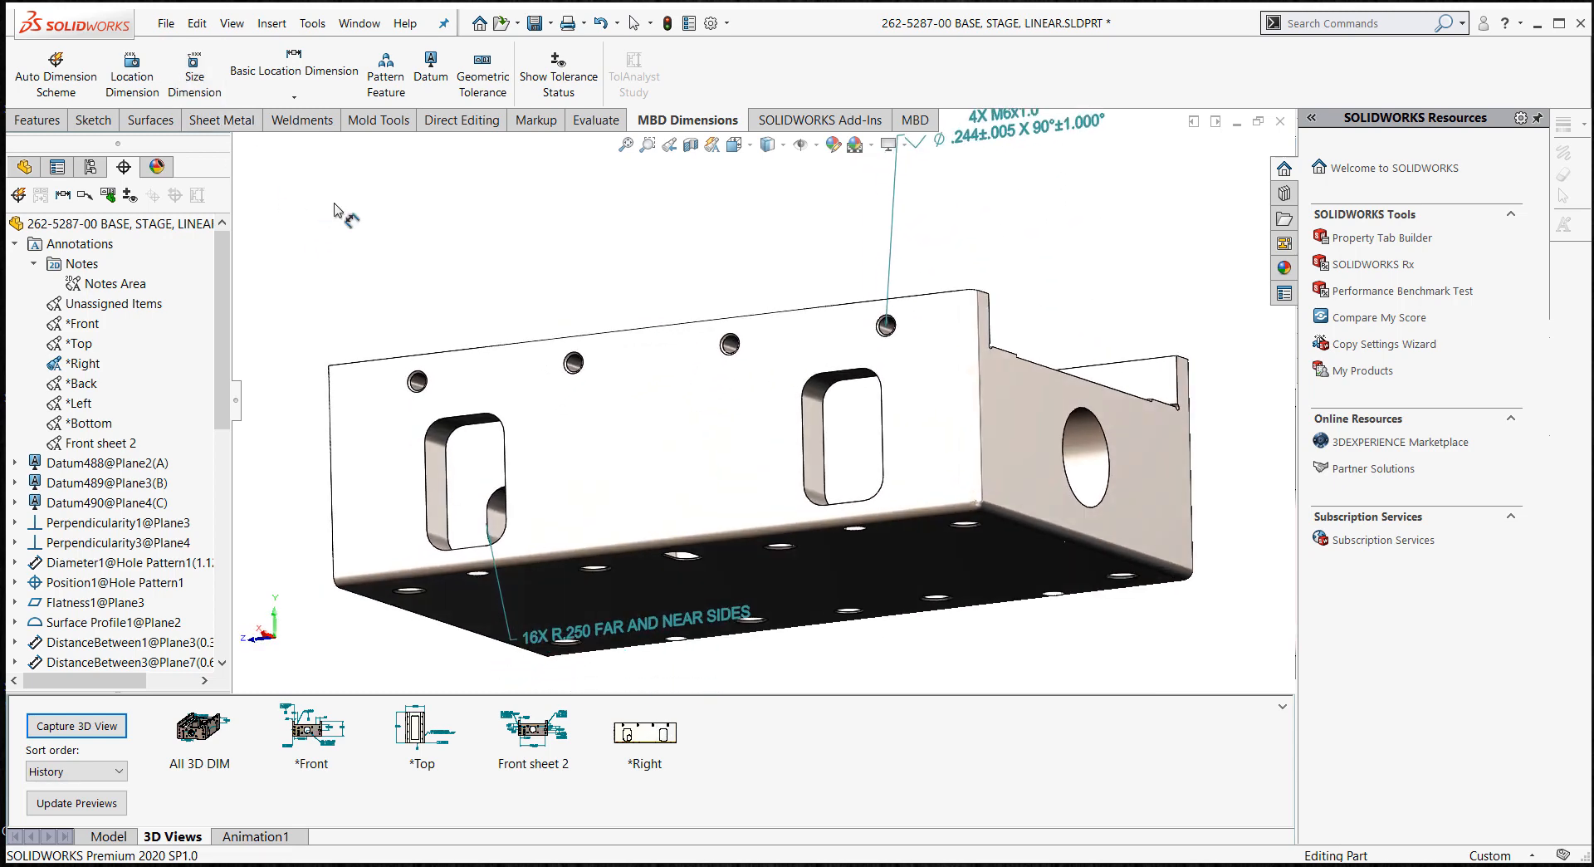
pyautogui.click(207, 93)
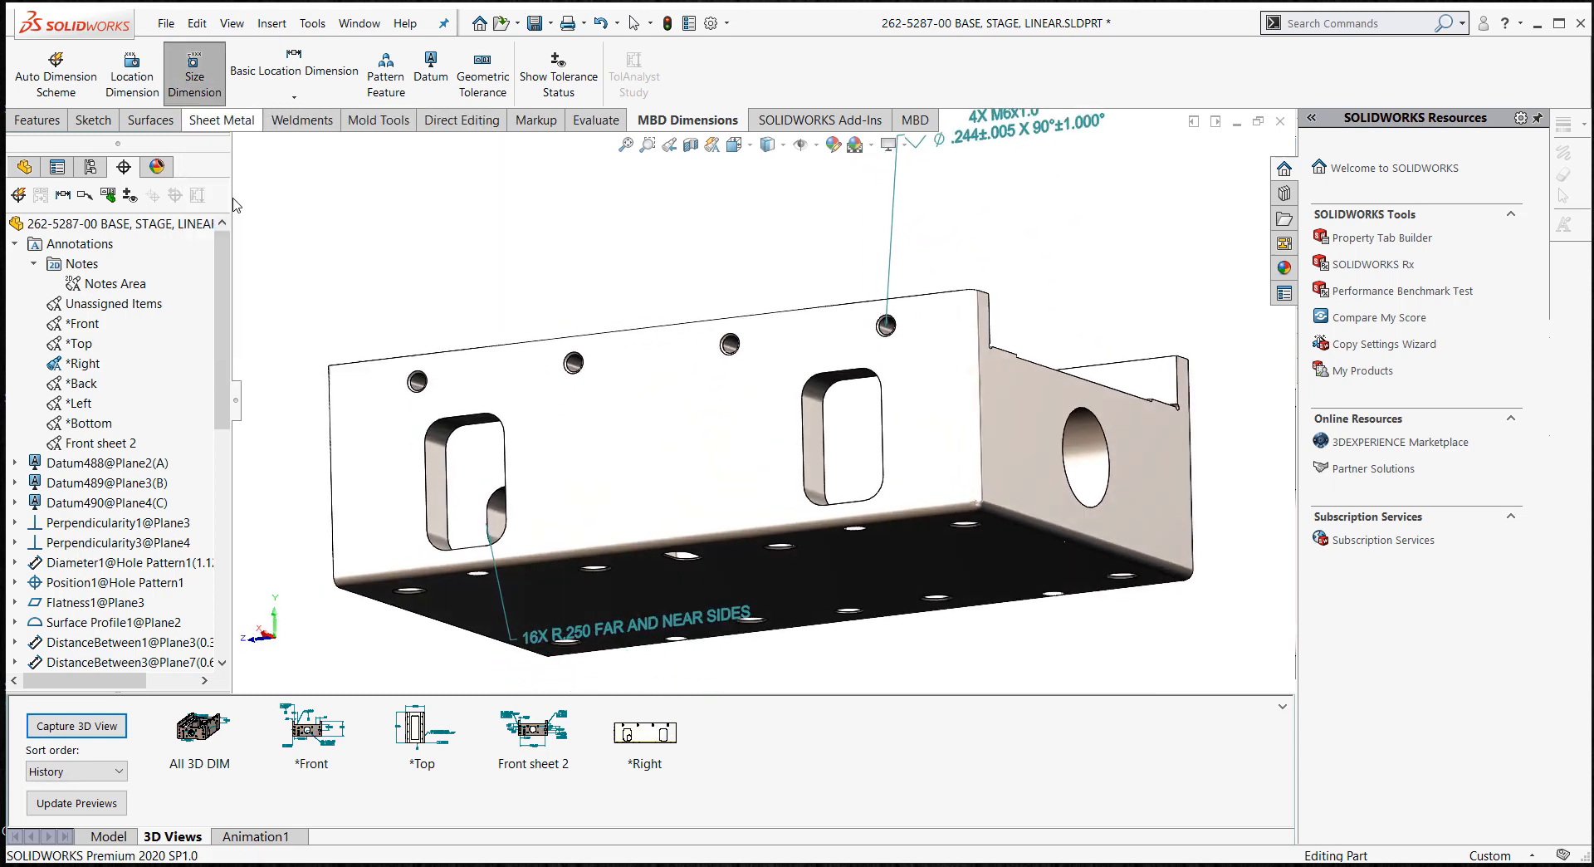
pyautogui.click(437, 481)
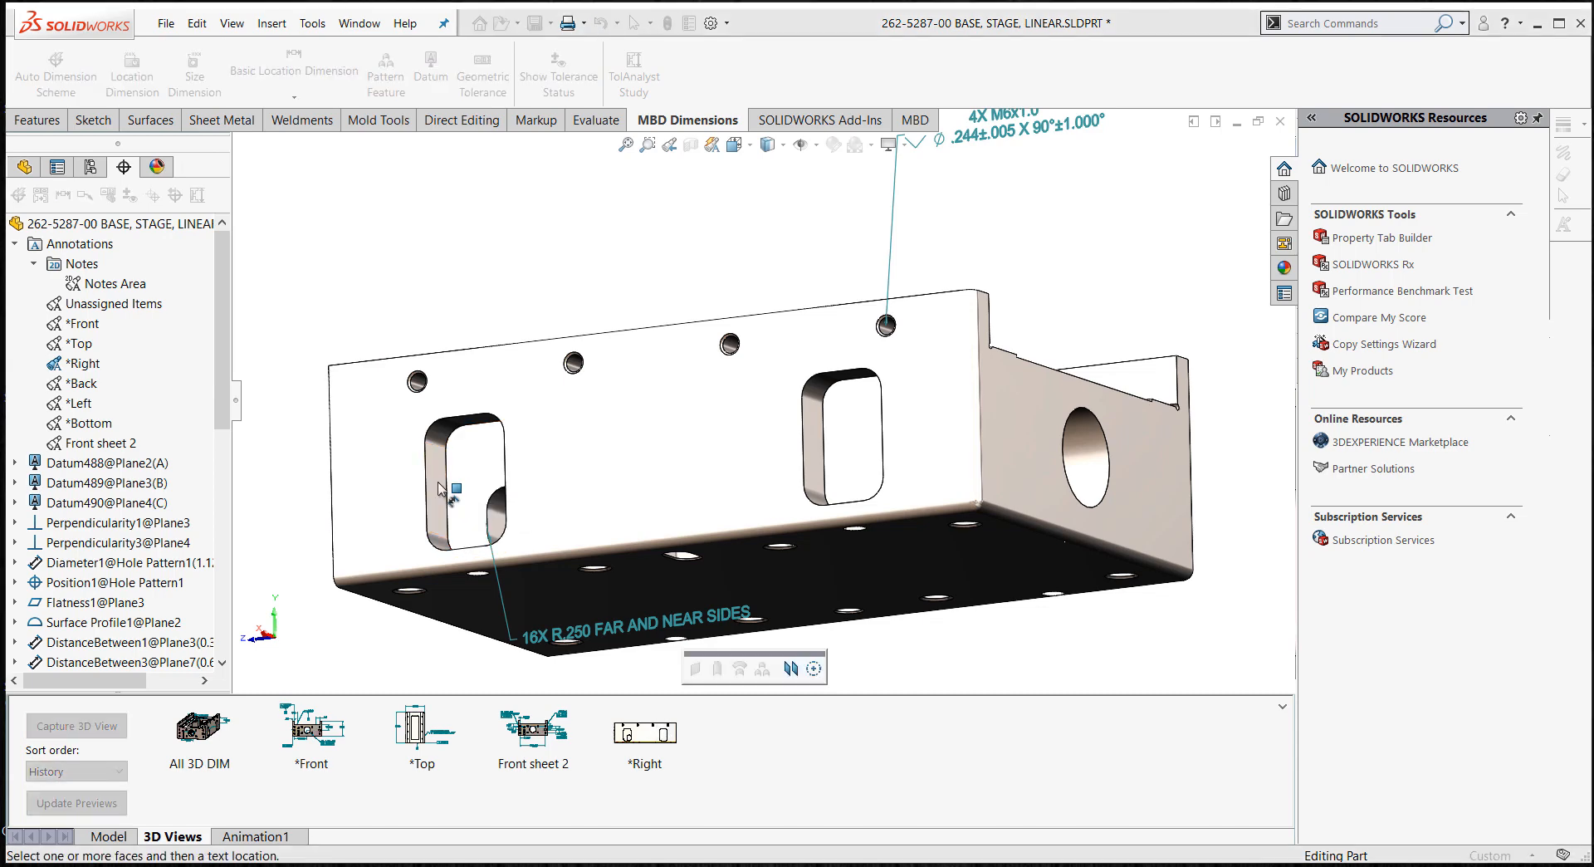
pyautogui.moveTo(442, 489); pyautogui.dragTo(547, 519, button='middle')
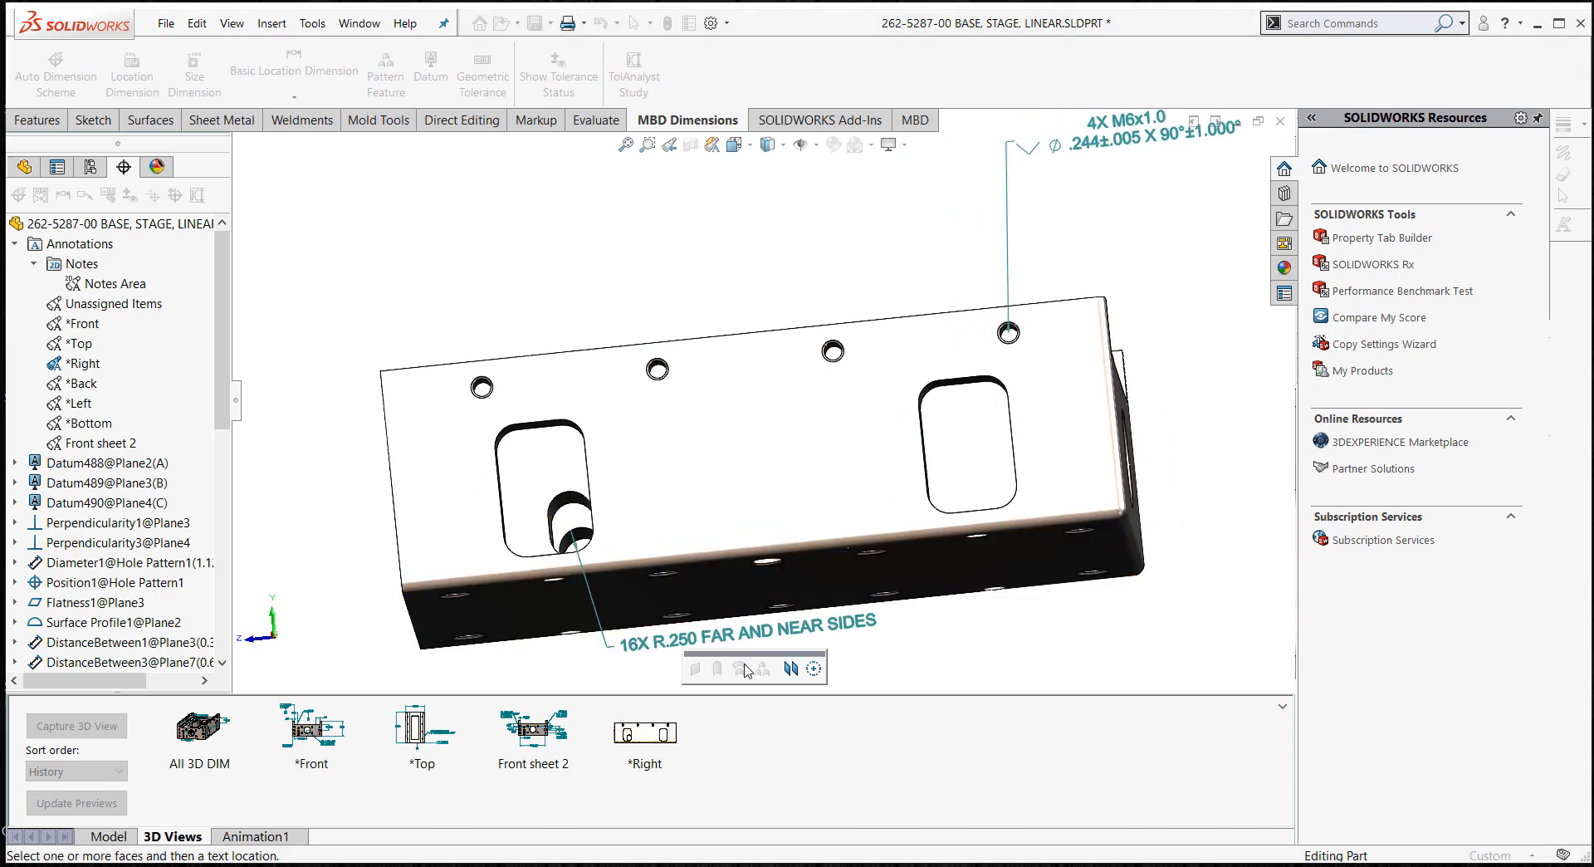
pyautogui.click(793, 669)
pyautogui.moveTo(772, 540); pyautogui.dragTo(737, 485, button='middle')
pyautogui.click(736, 478)
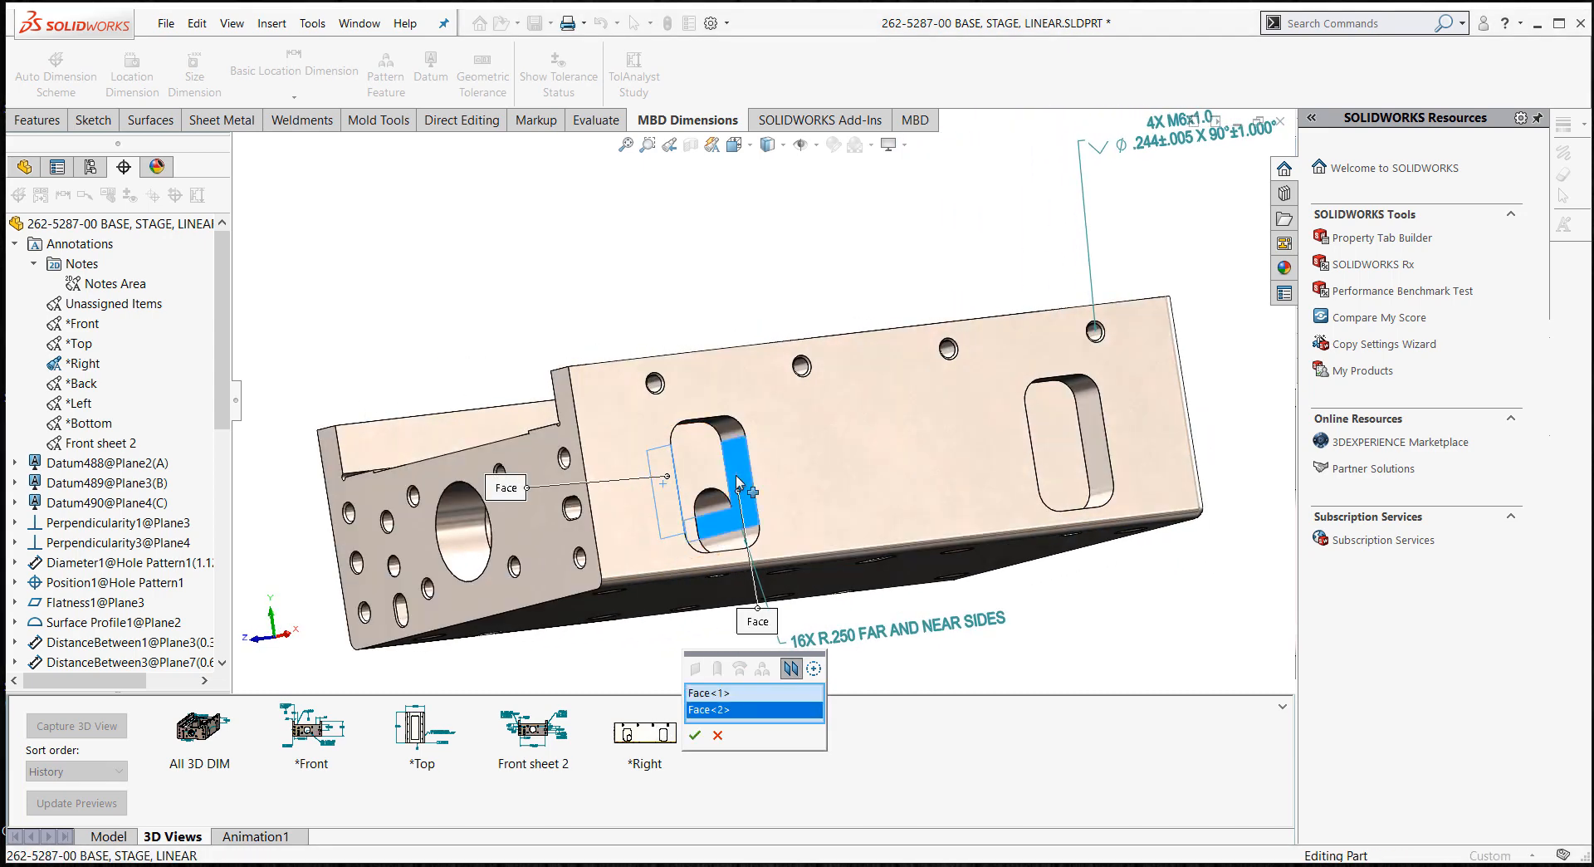
pyautogui.click(695, 736)
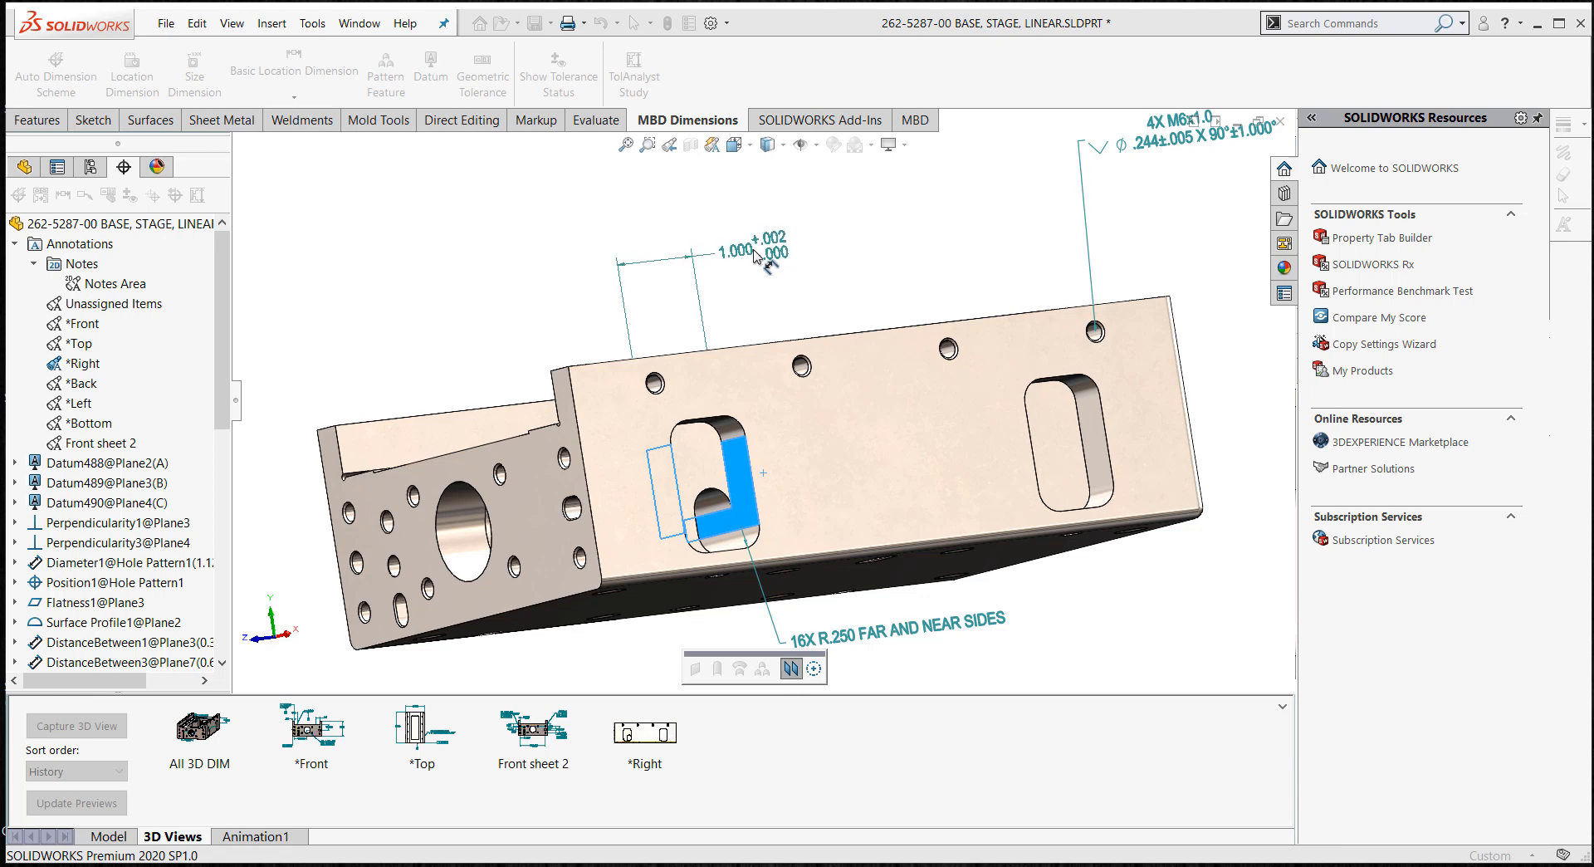
pyautogui.press('Escape')
# - Change the default tolerance type for slot, notch and width size dimensions in the DimXpert document properties
pyautogui.click(710, 23)
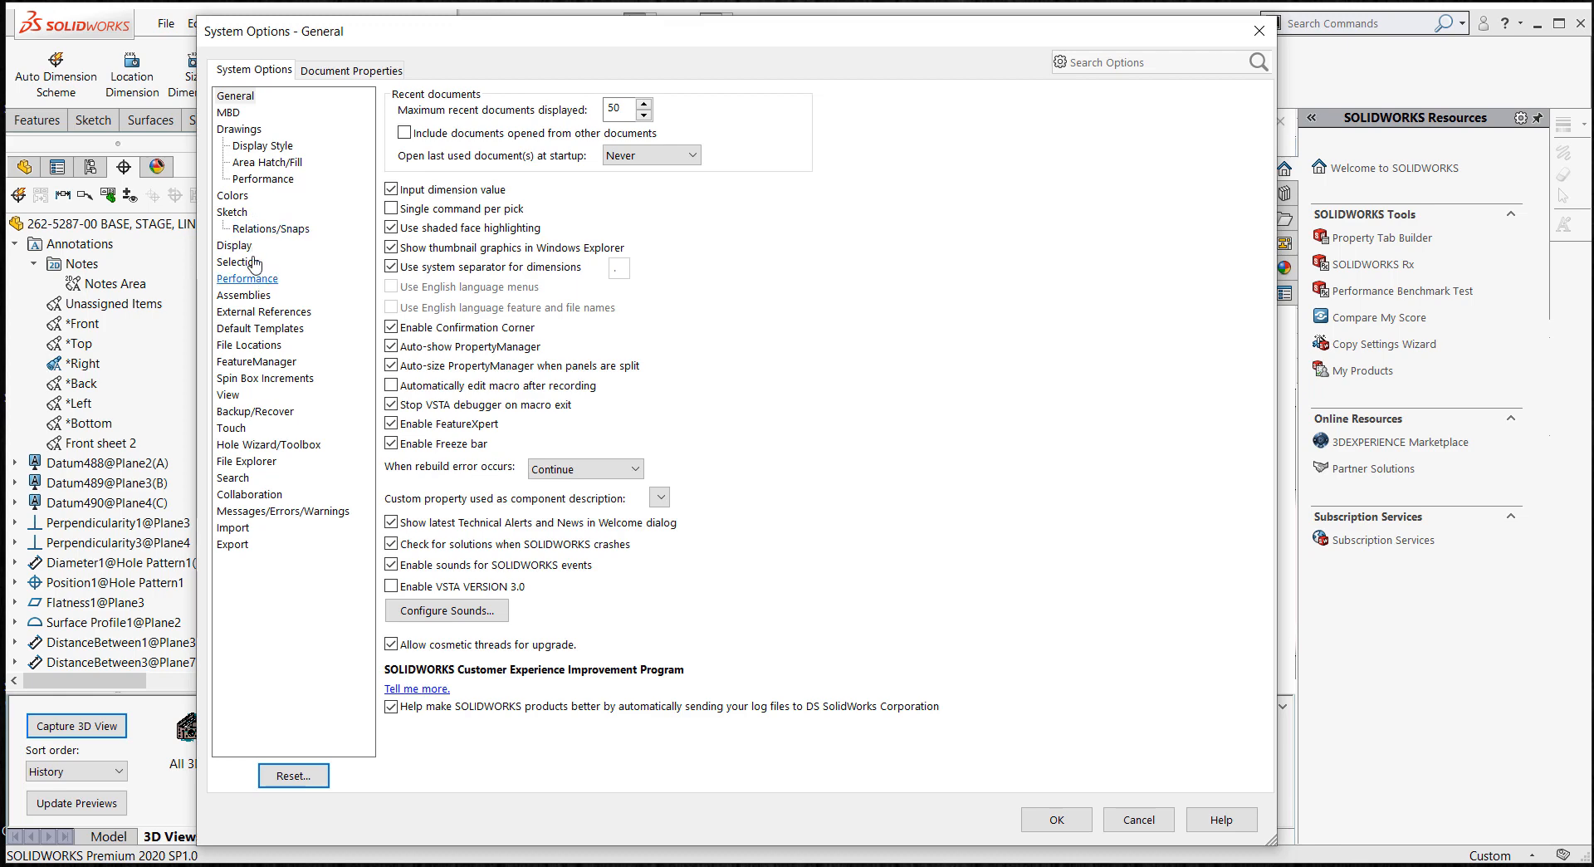
pyautogui.click(361, 71)
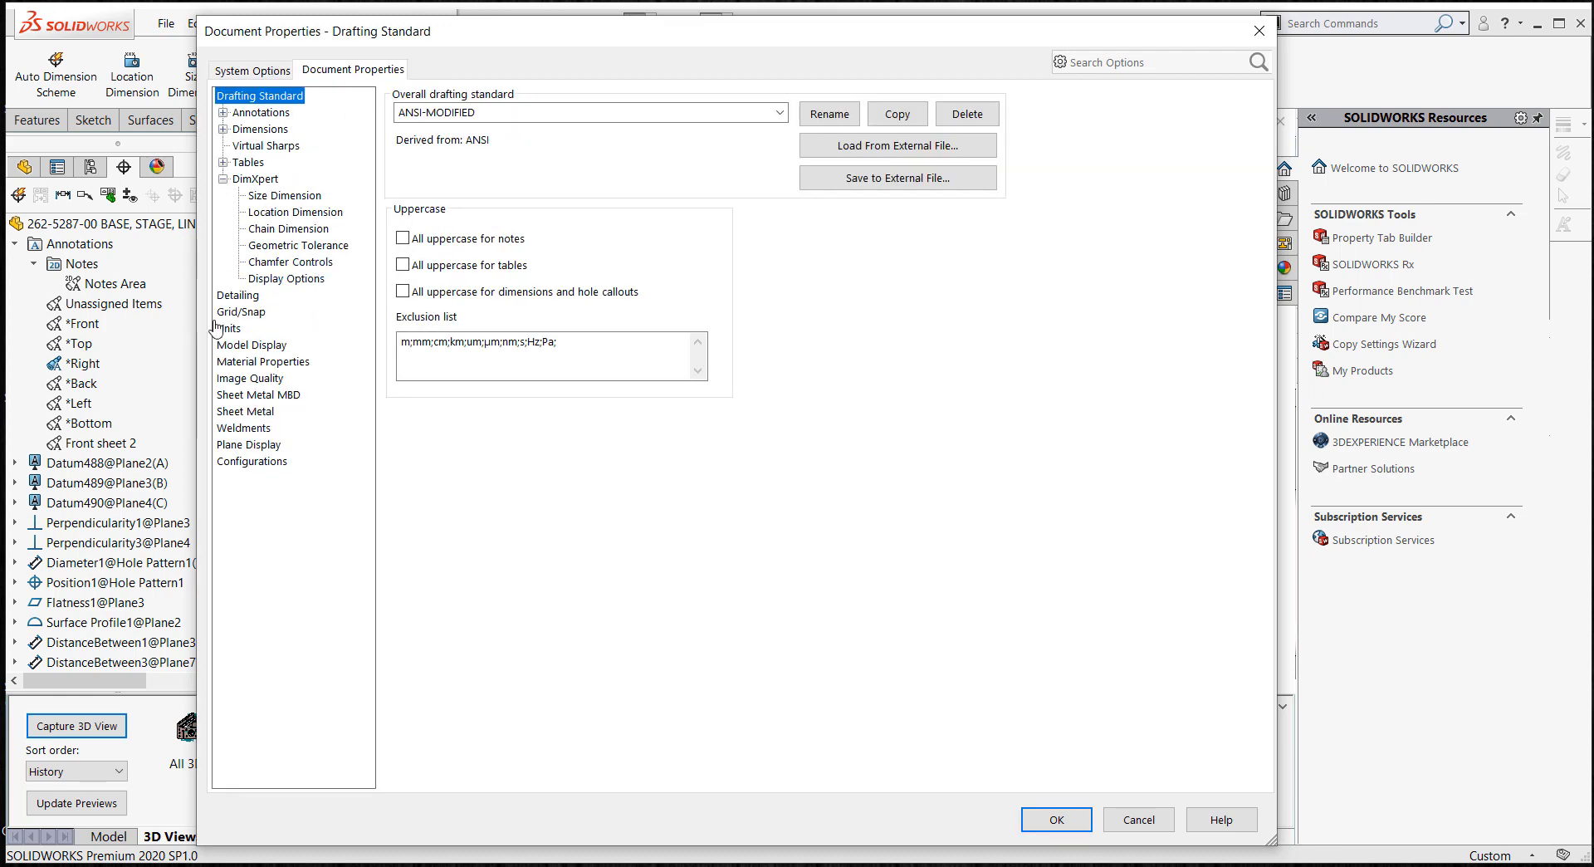
pyautogui.click(255, 179)
pyautogui.click(284, 196)
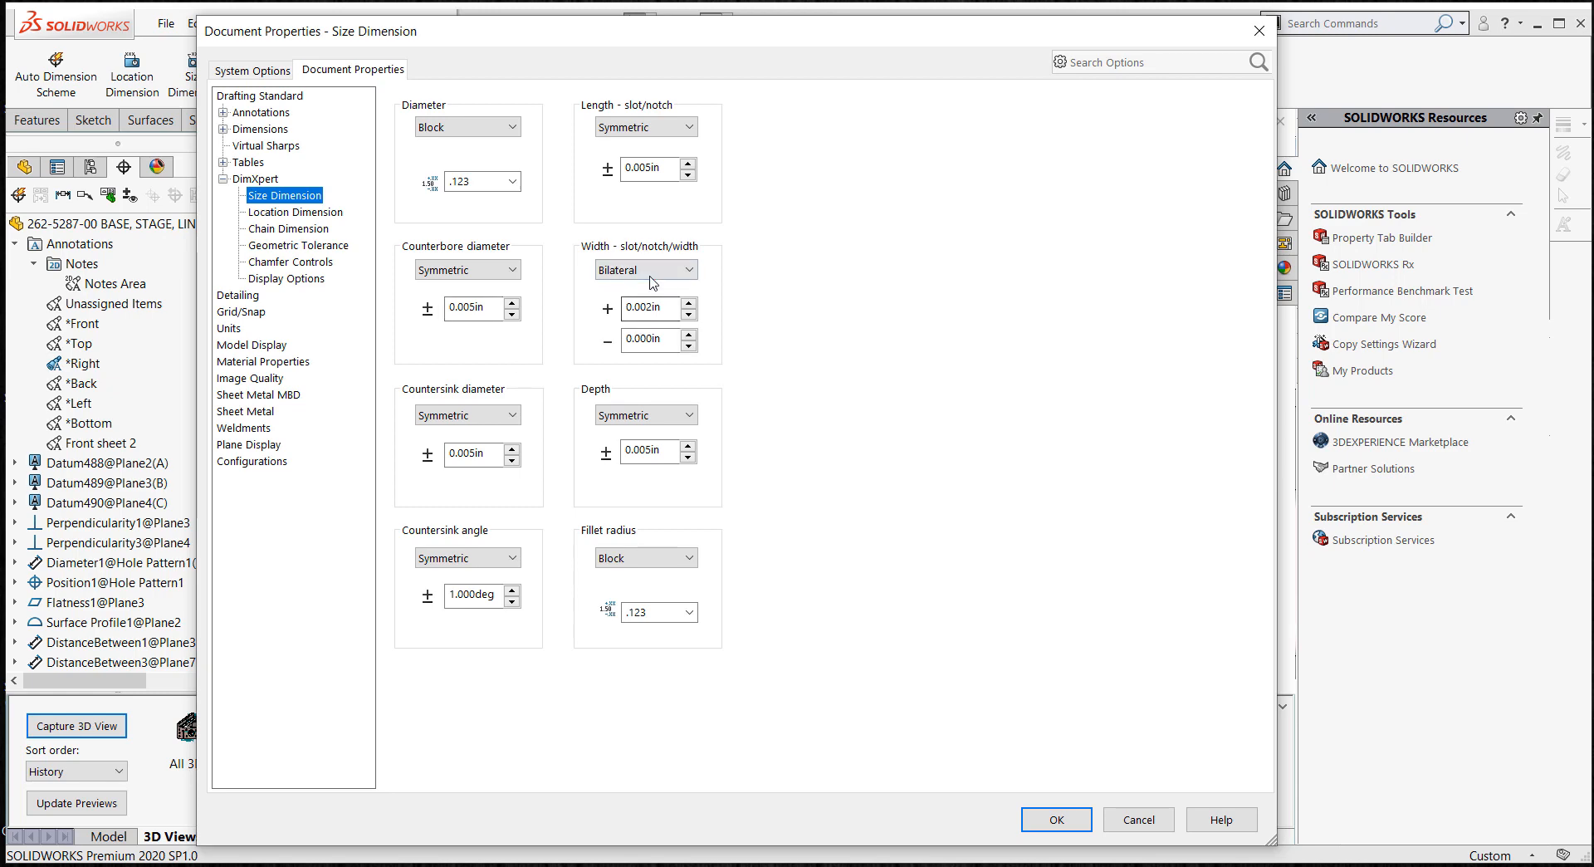
pyautogui.click(651, 279)
pyautogui.click(628, 317)
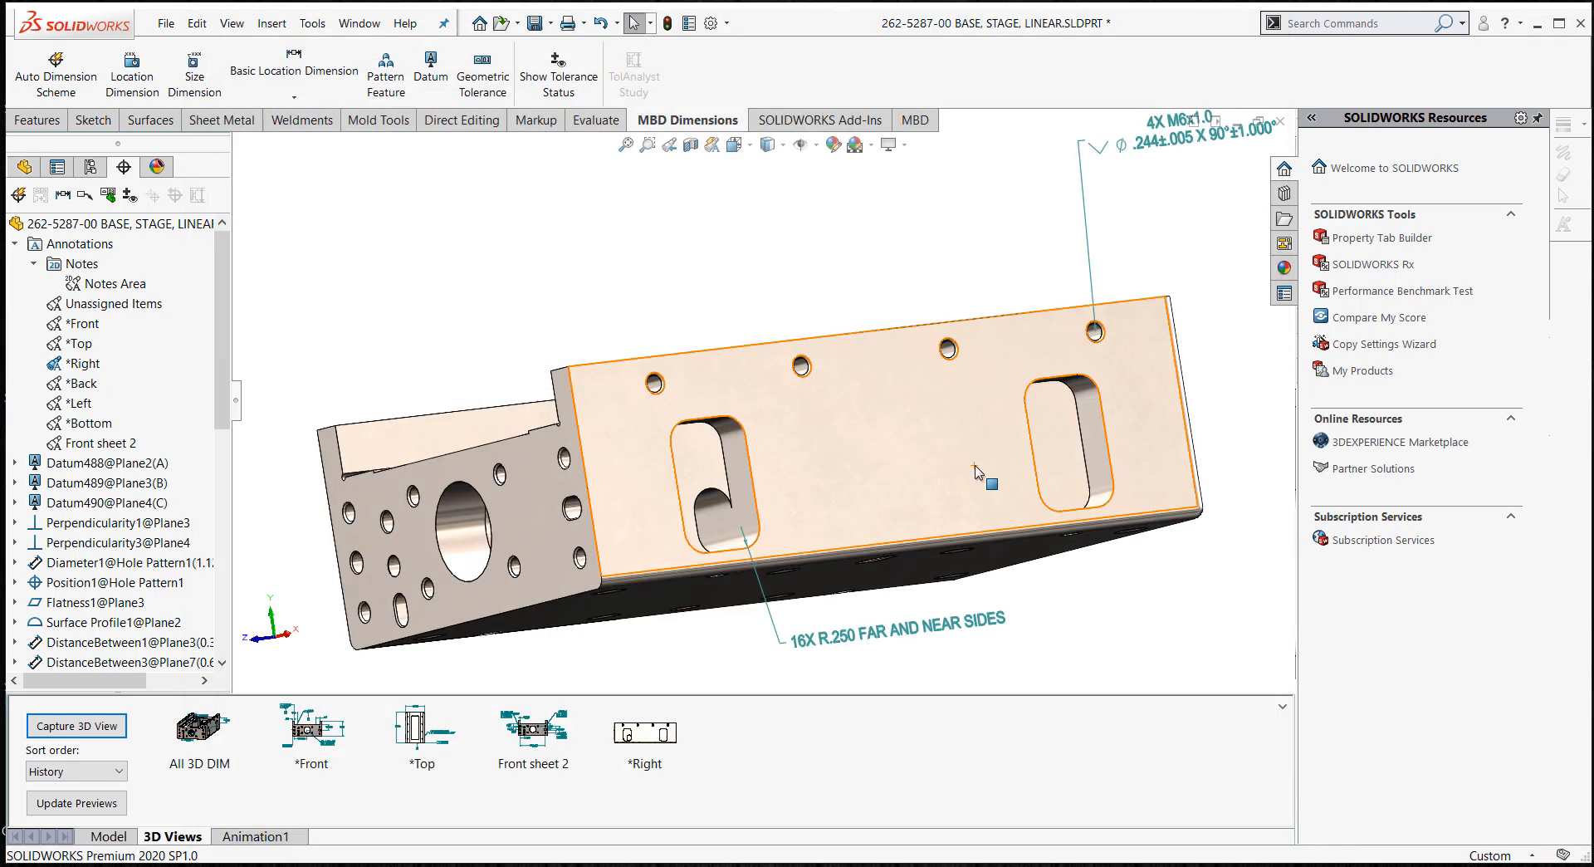
# - Start an Auto Dimension Scheme with Plus and Minus tolerances, limited to selected features
pyautogui.moveTo(798, 278); pyautogui.dragTo(766, 305, button='middle')
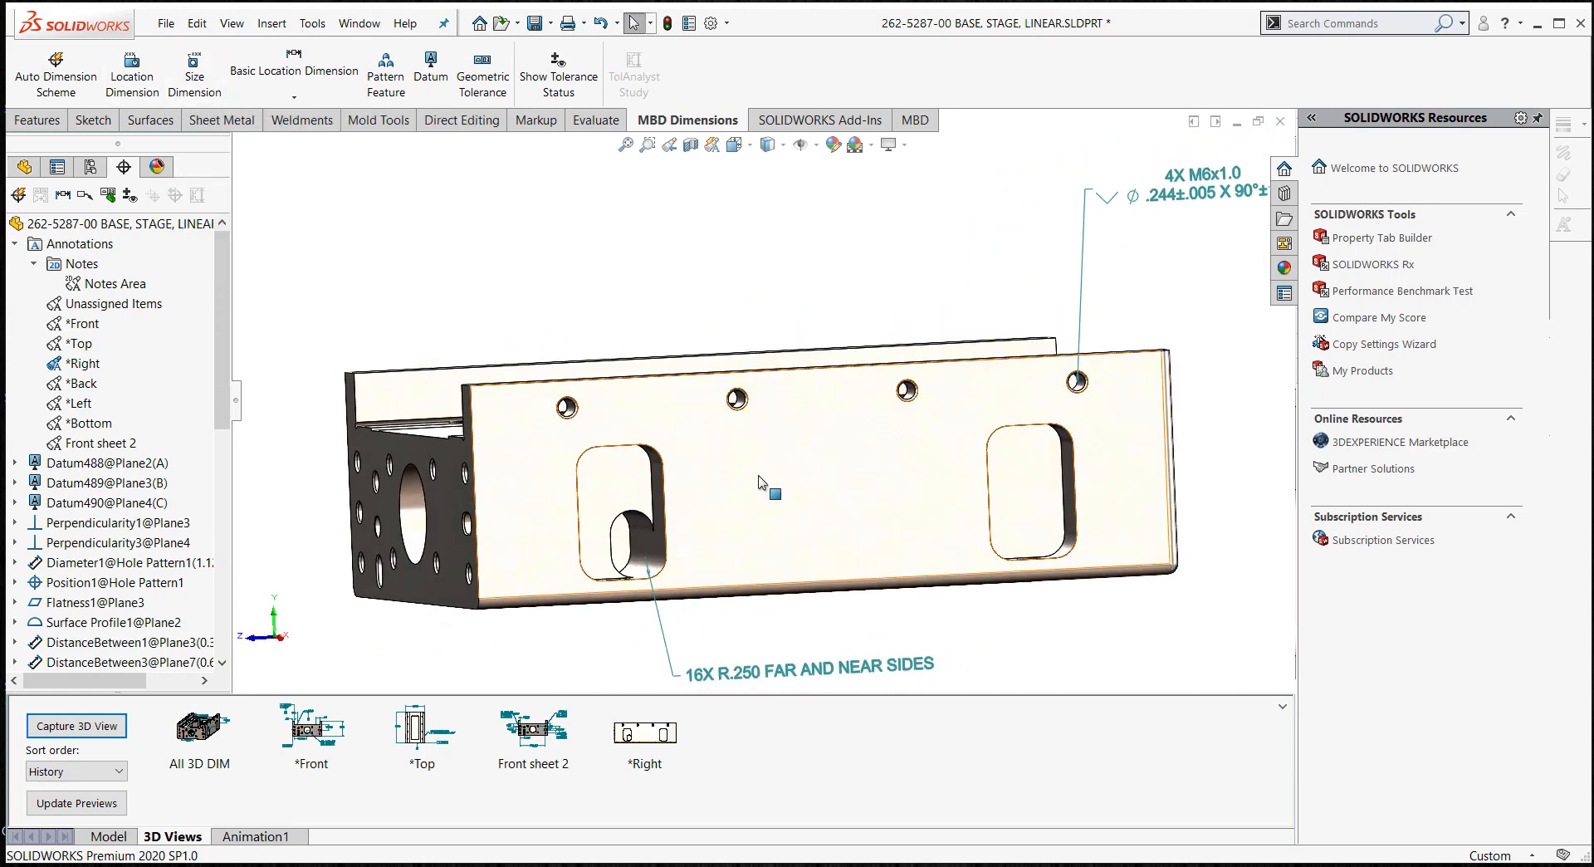
pyautogui.moveTo(528, 241); pyautogui.dragTo(519, 234, button='middle')
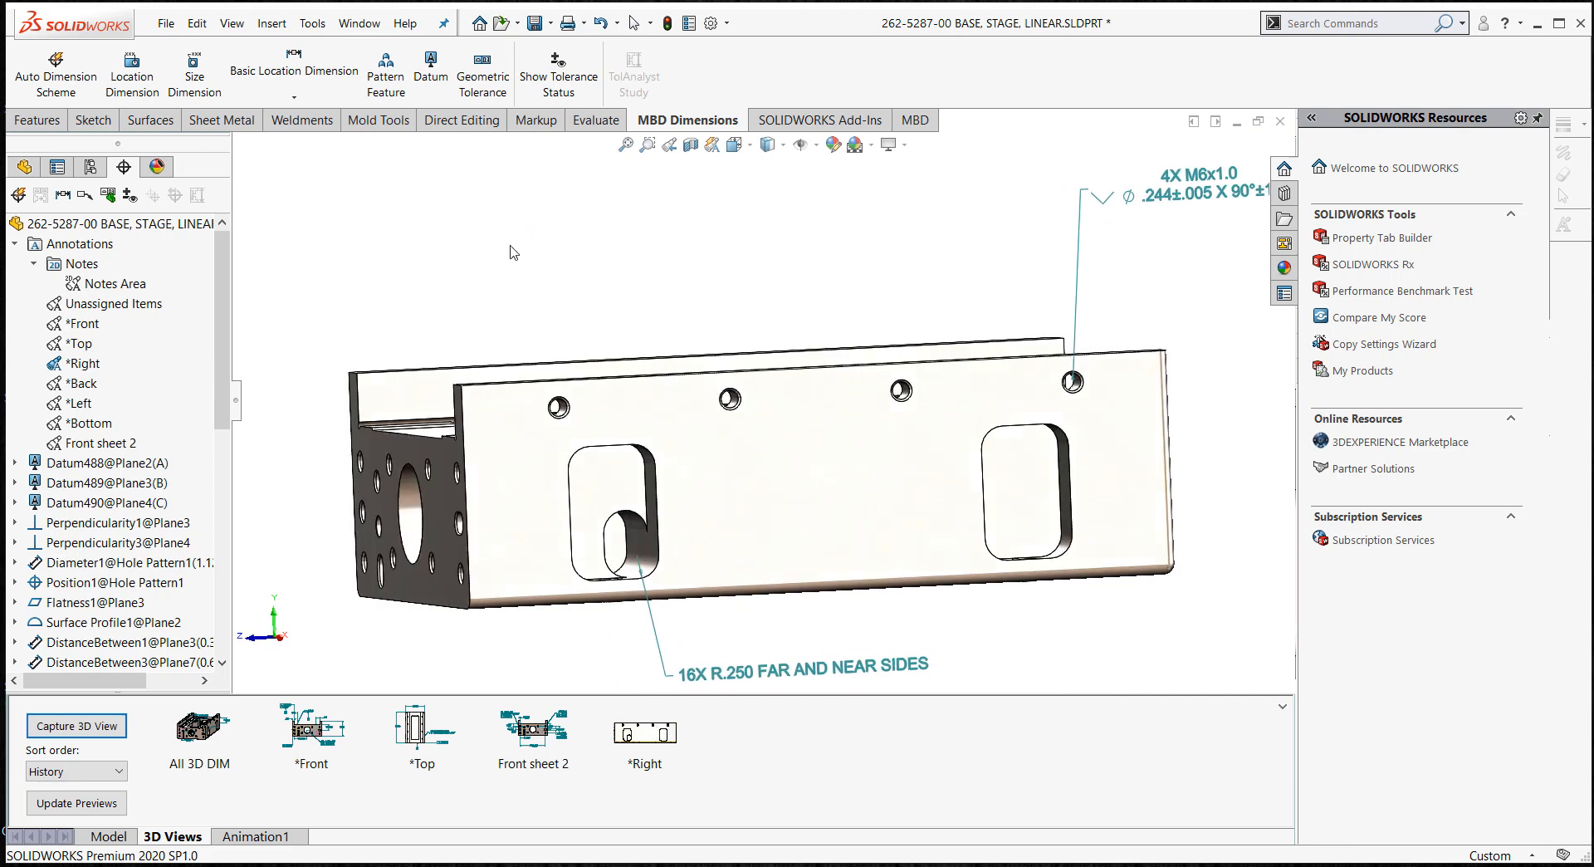
pyautogui.click(19, 196)
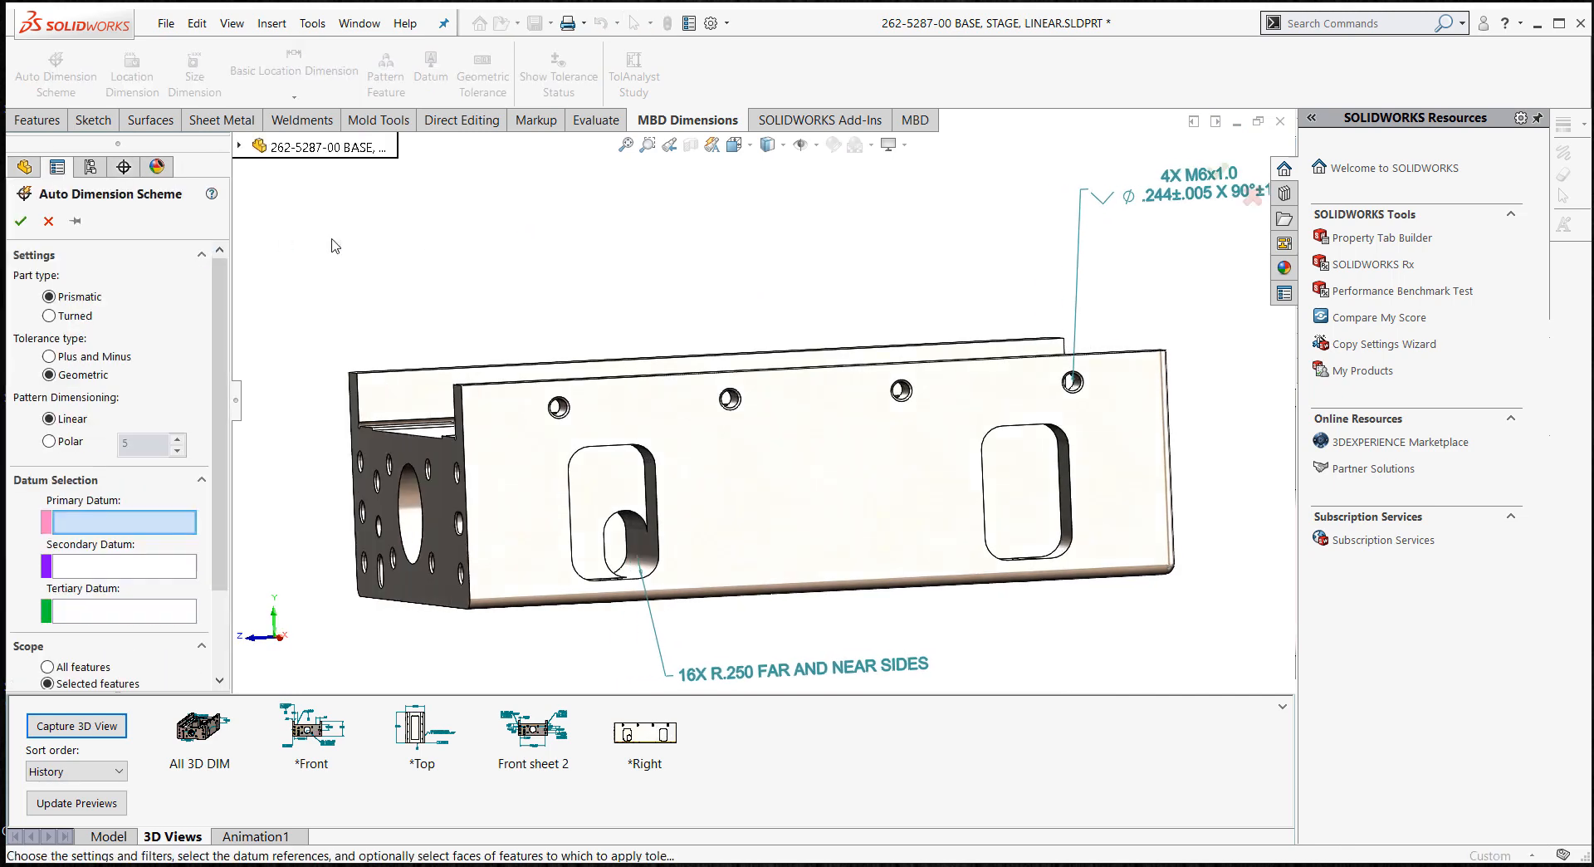
pyautogui.click(49, 357)
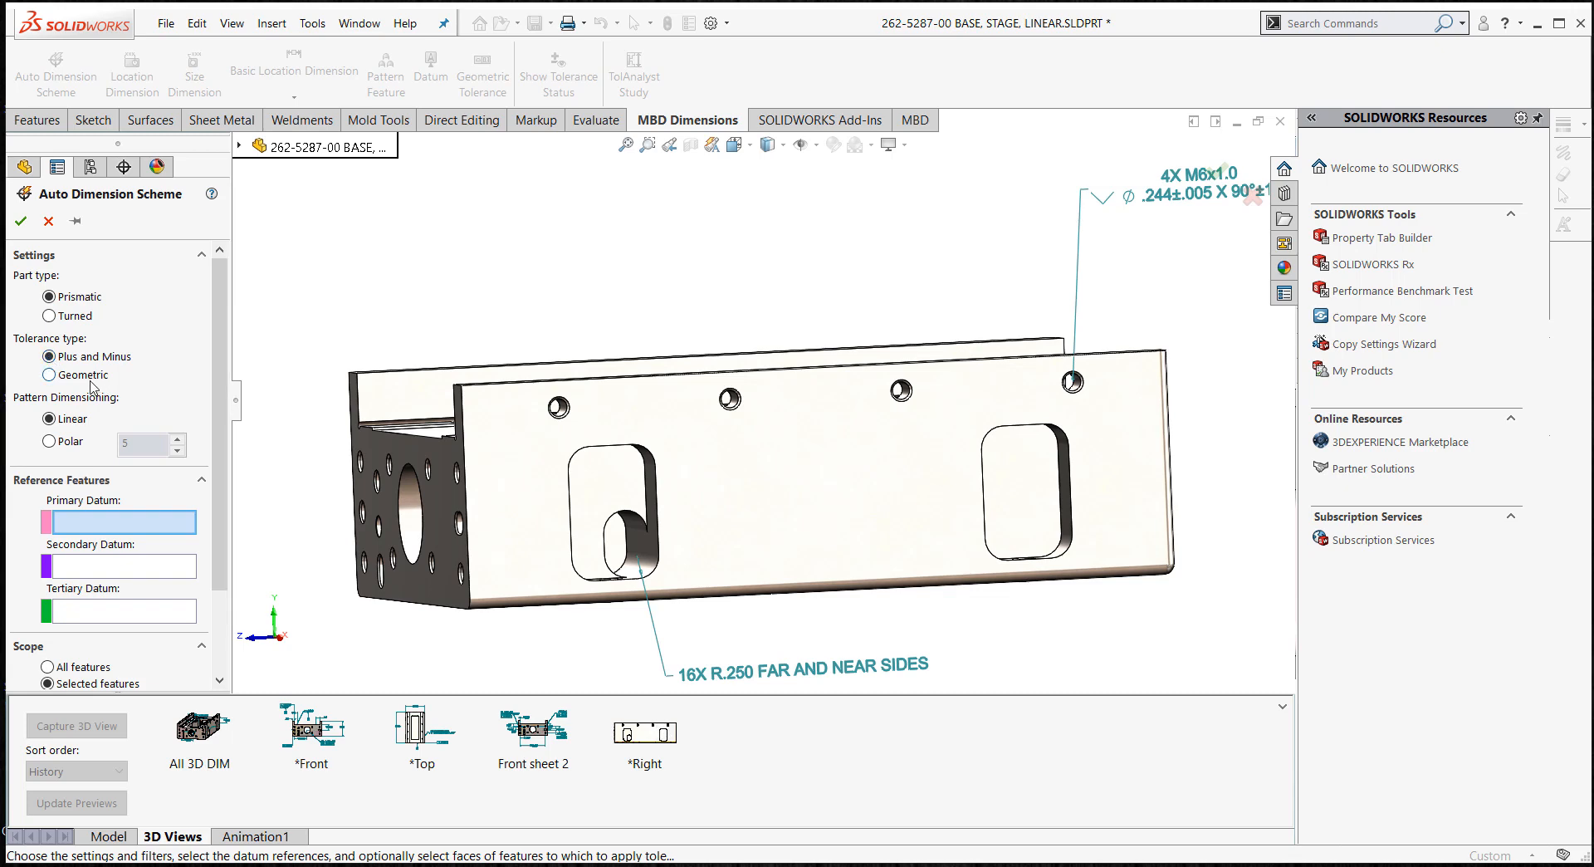
pyautogui.scroll(-3, 216, 484)
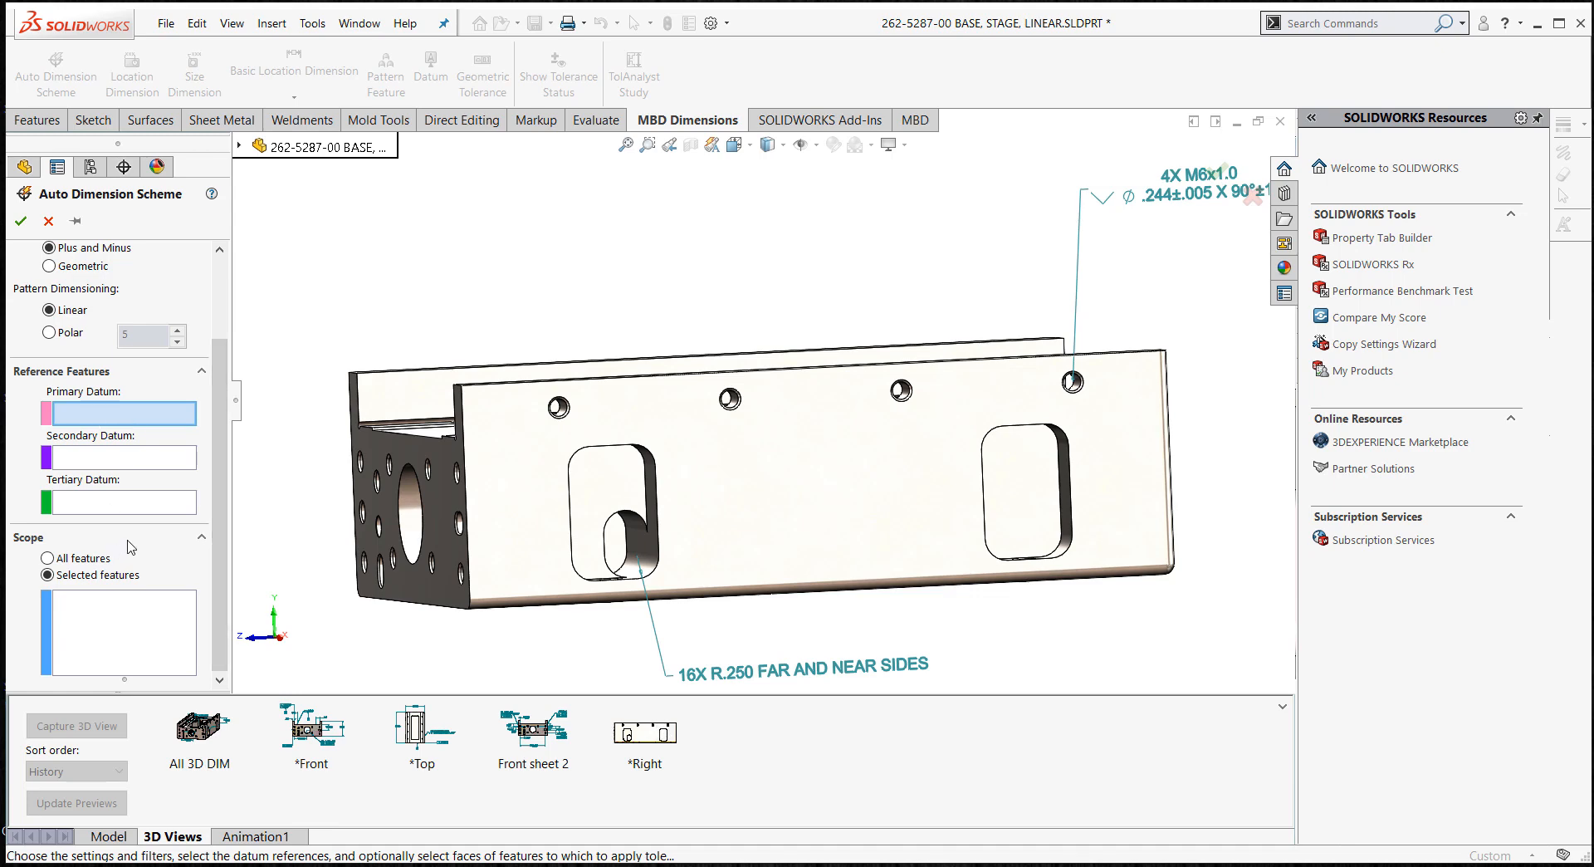
pyautogui.moveTo(218, 439); pyautogui.dragTo(218, 442)
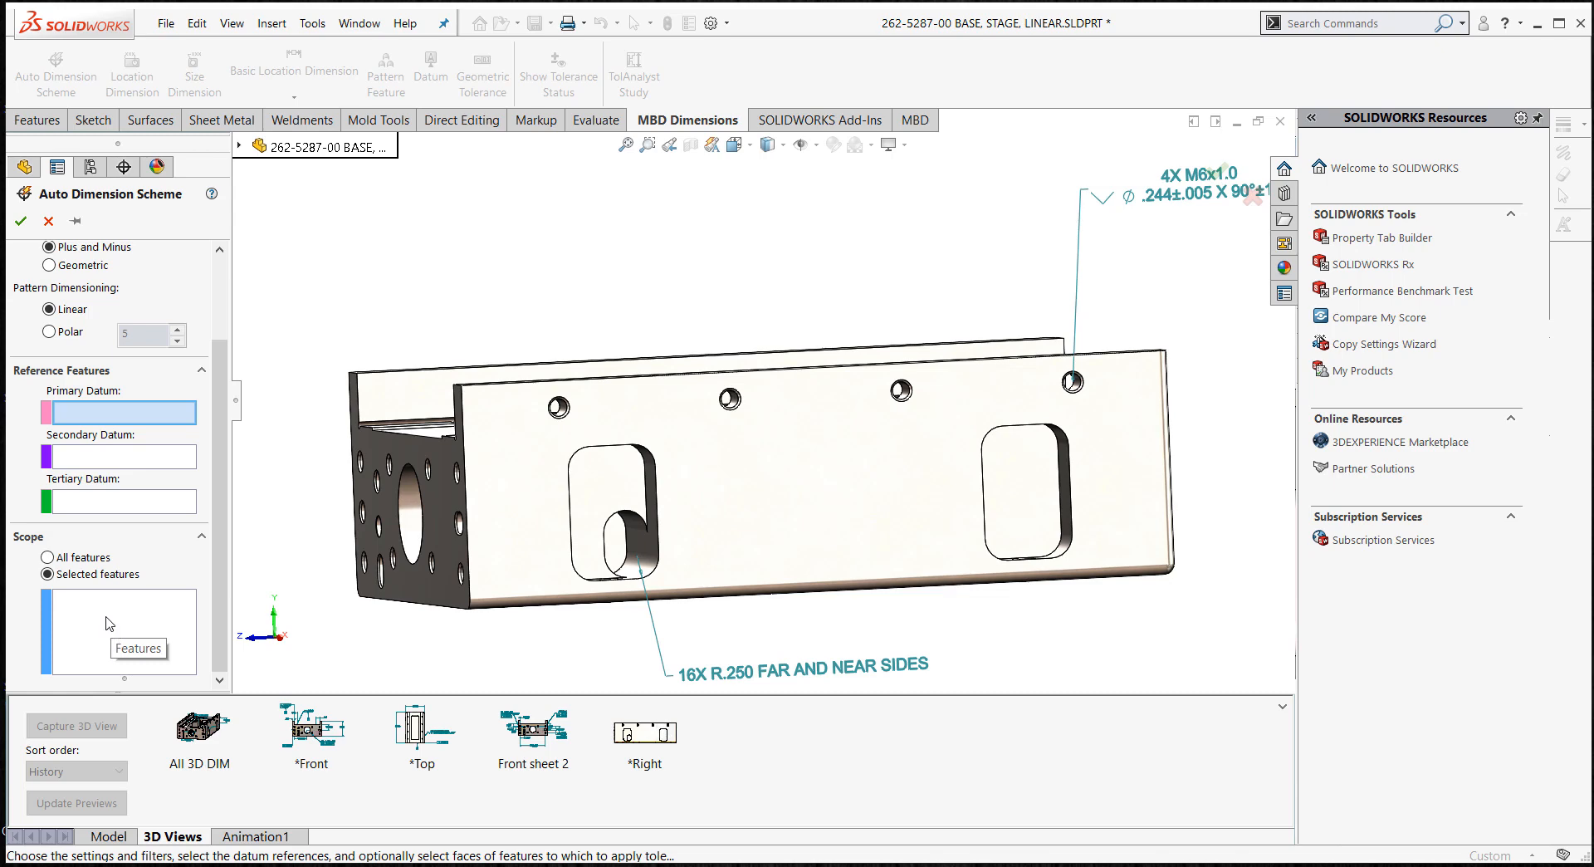
pyautogui.click(116, 619)
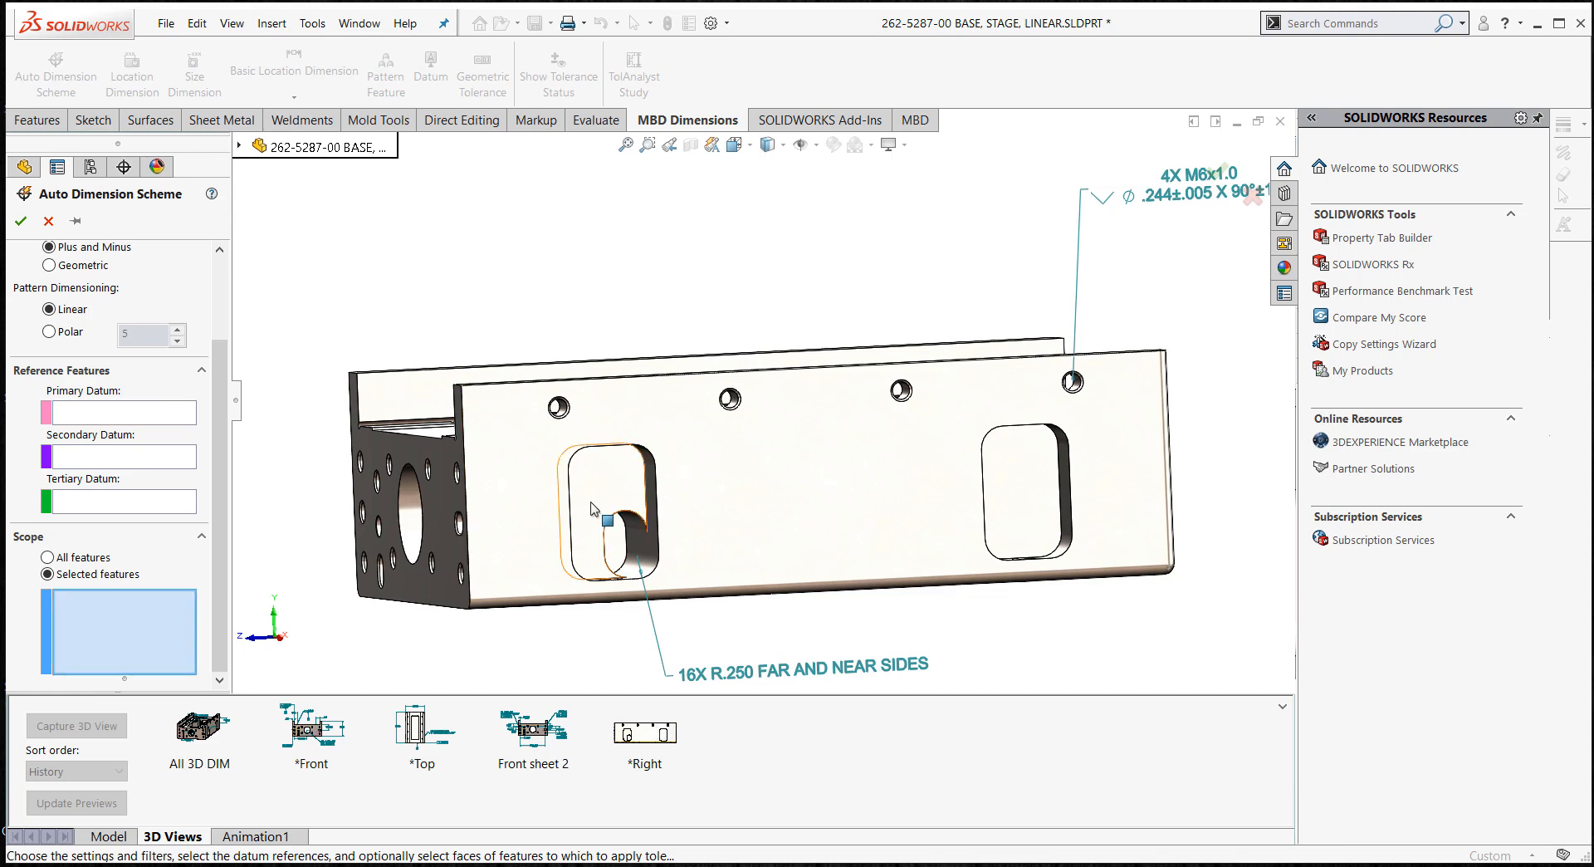
# - Add a width feature to the scheme from the two opposing vertical faces of the side wall window nearest the drilled end
pyautogui.moveTo(596, 511); pyautogui.dragTo(491, 493, button='middle')
pyautogui.click(424, 489)
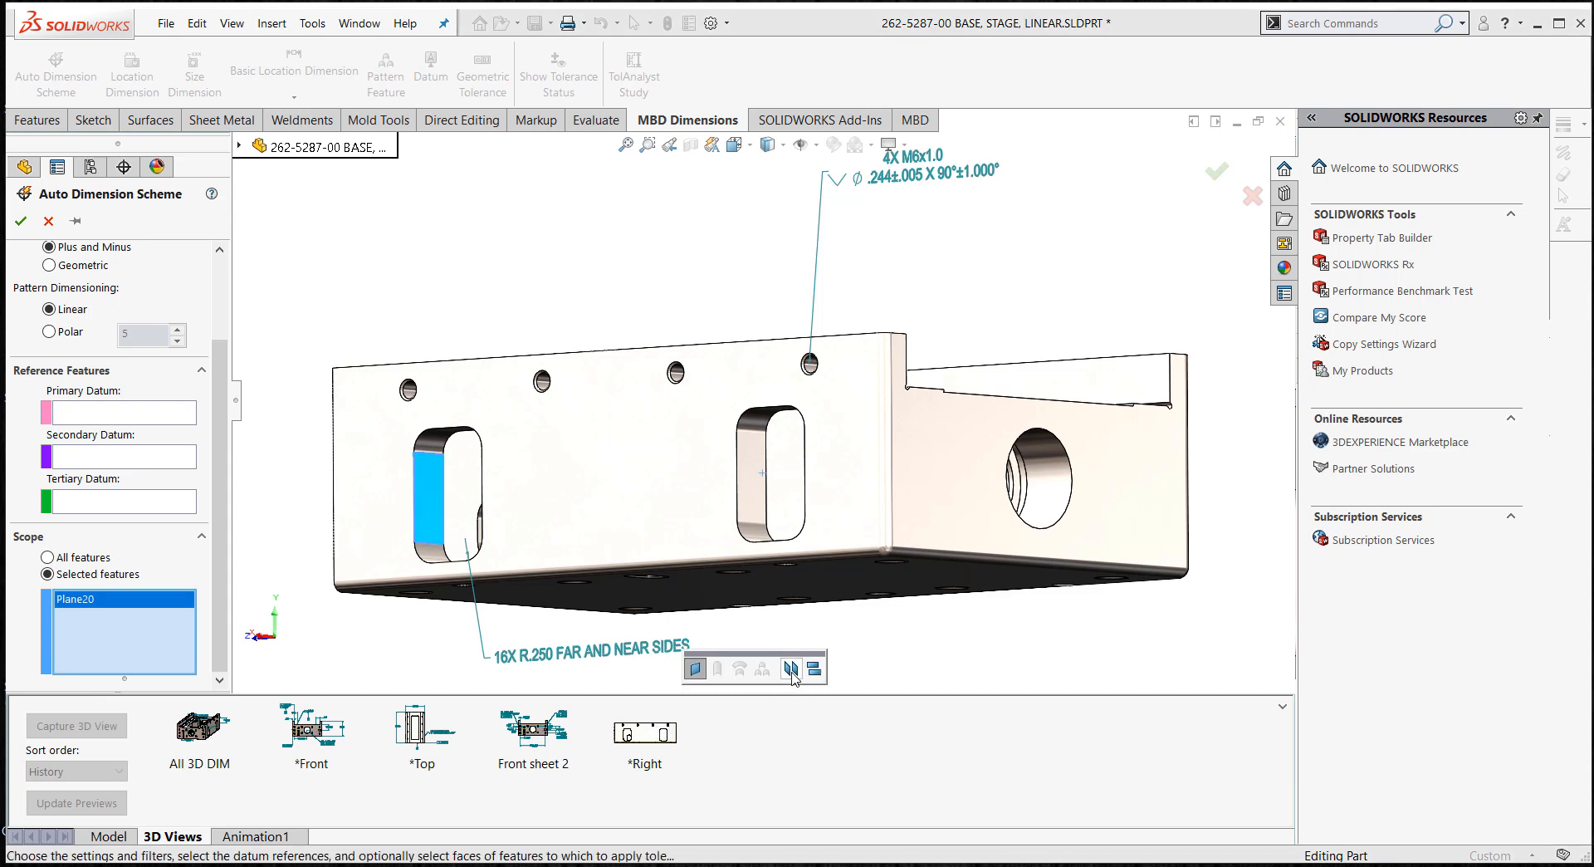
pyautogui.click(791, 668)
pyautogui.moveTo(678, 635); pyautogui.dragTo(777, 609, button='middle')
pyautogui.click(725, 485)
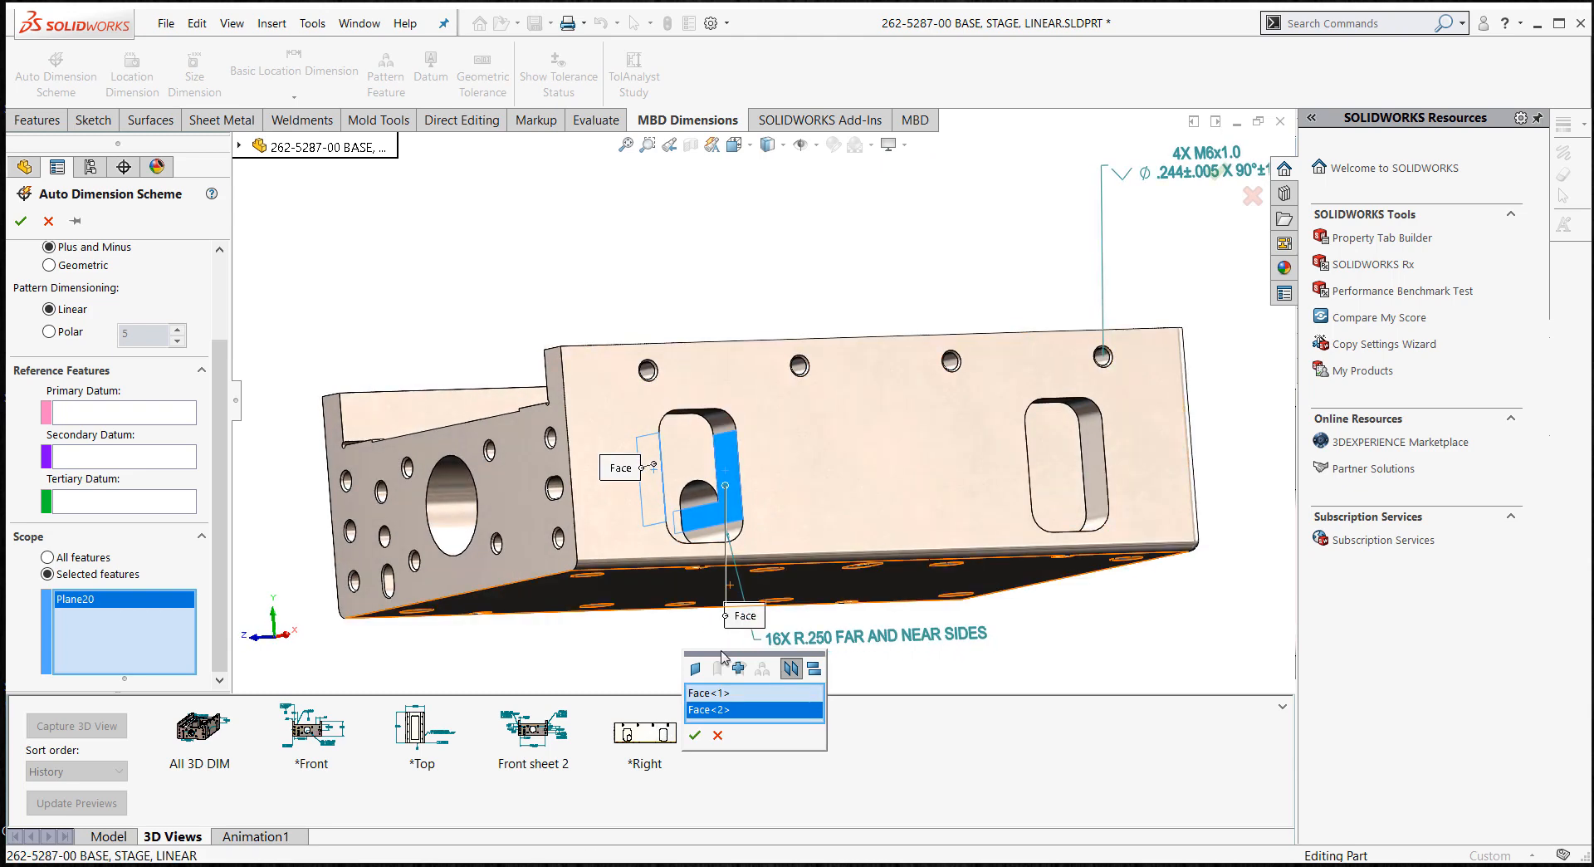
pyautogui.click(695, 735)
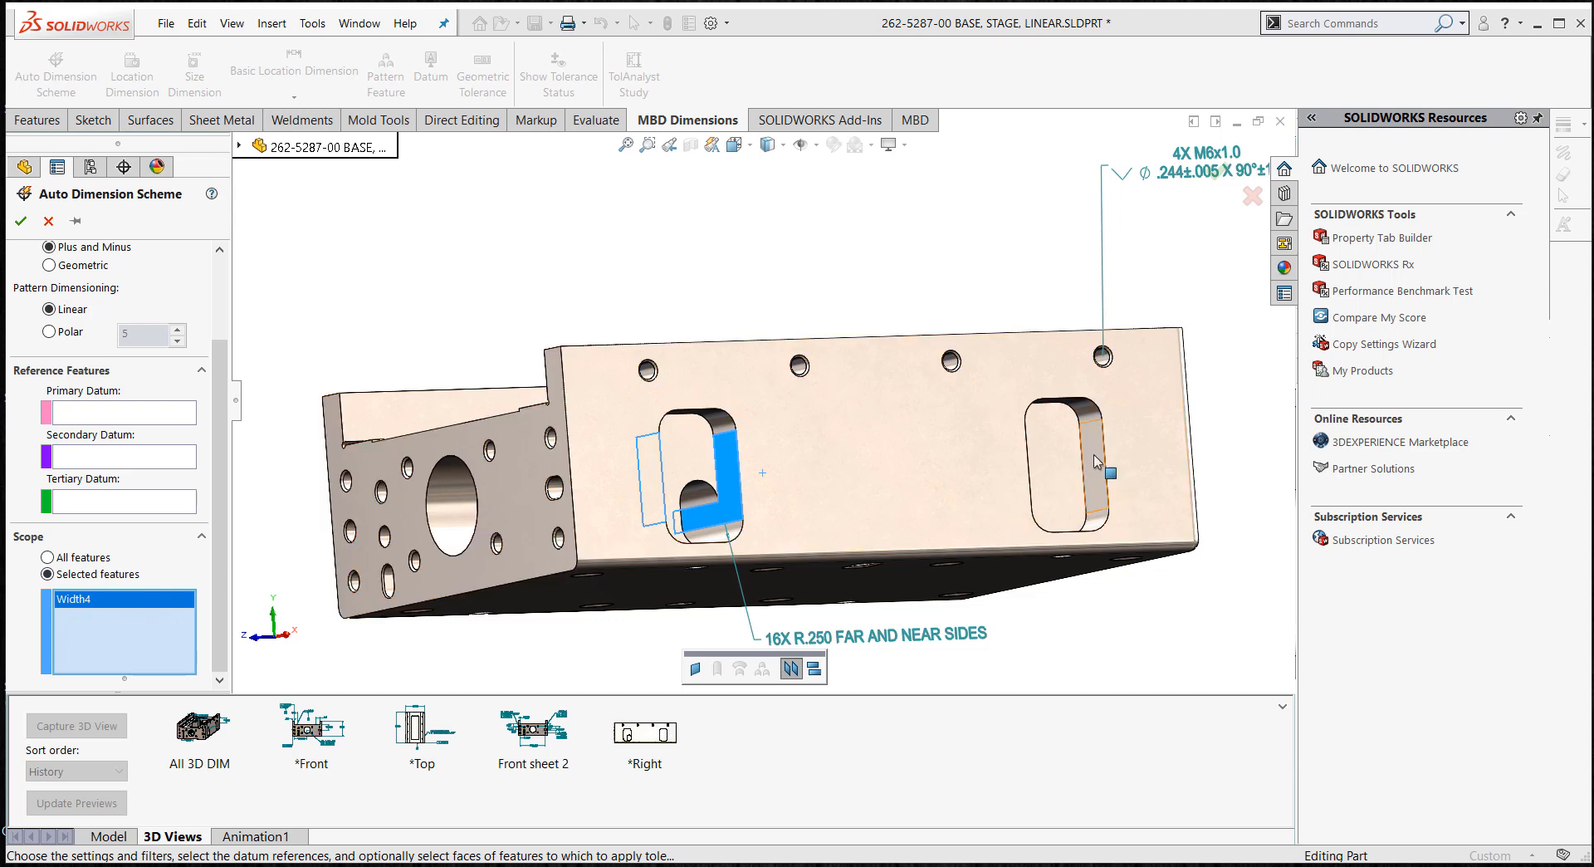
# - Add a second width feature from the opposing vertical faces of the same wall's other window
pyautogui.click(1093, 486)
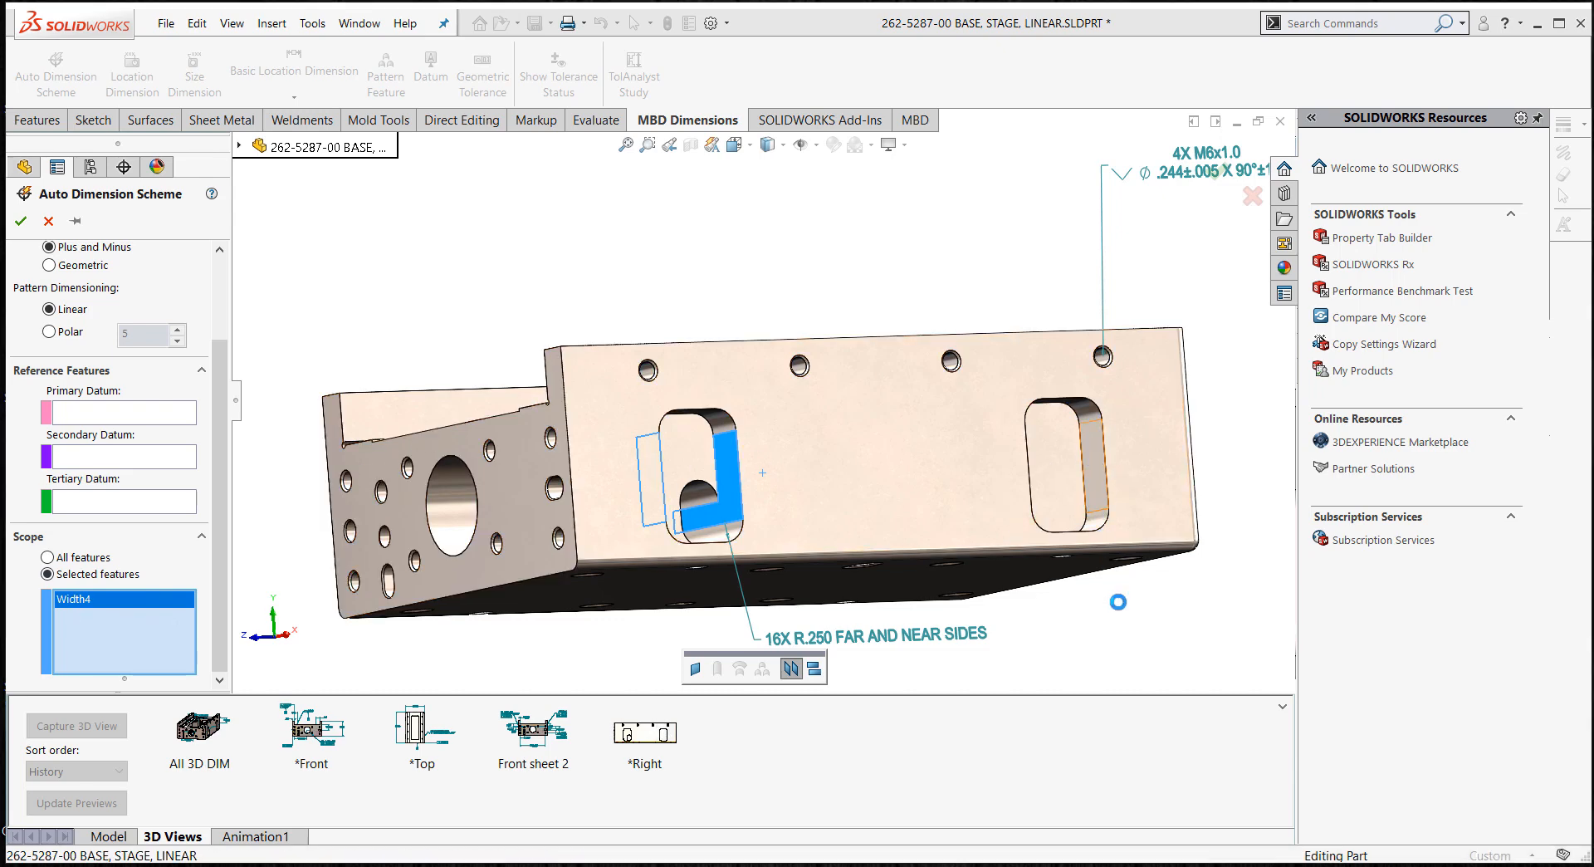
pyautogui.click(794, 670)
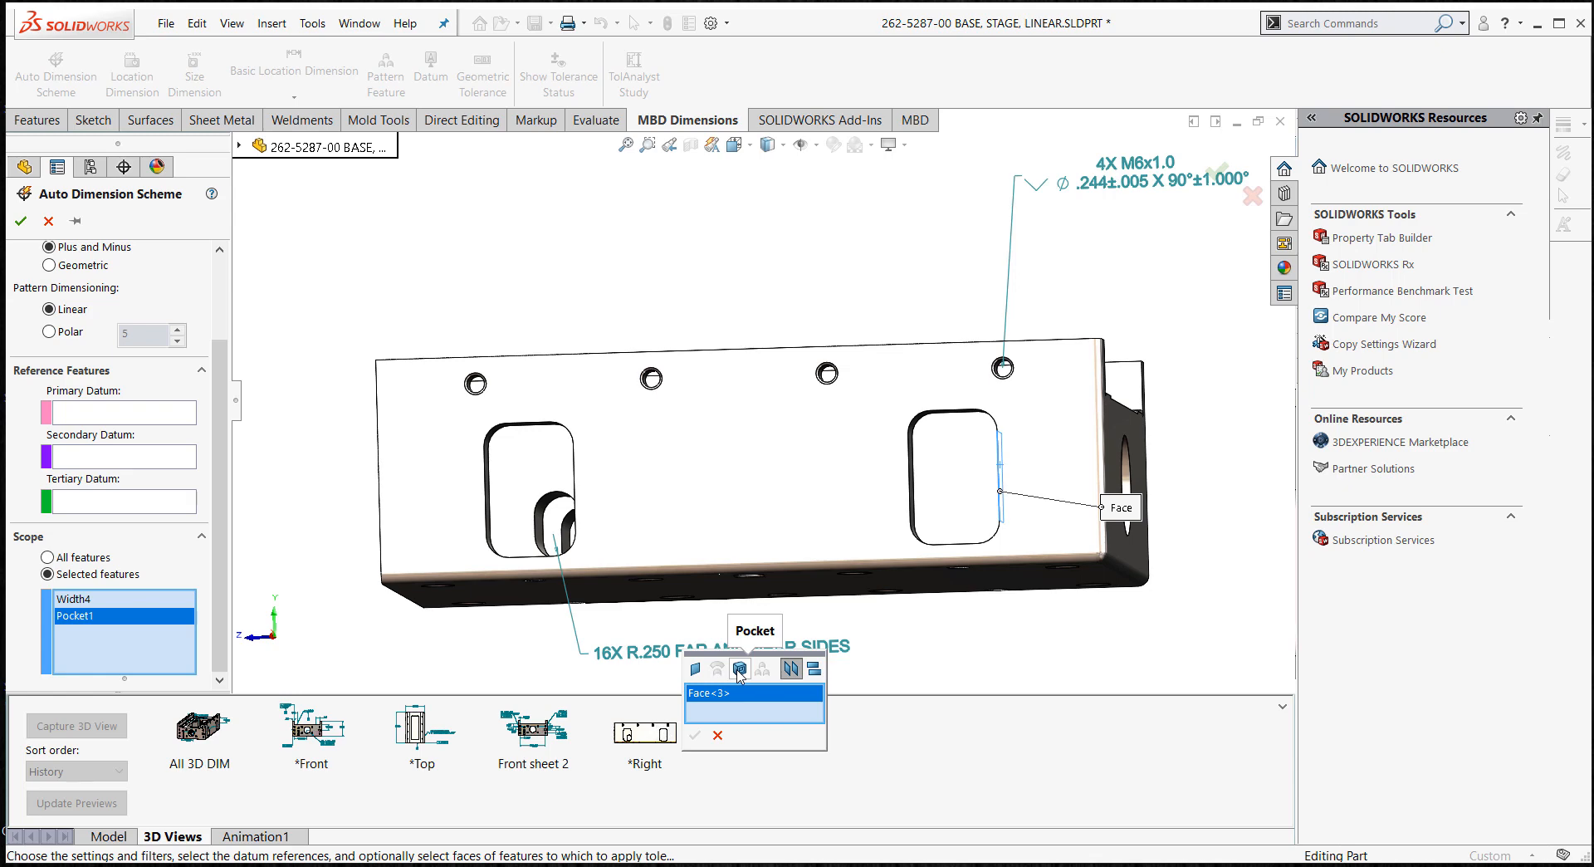
pyautogui.click(791, 671)
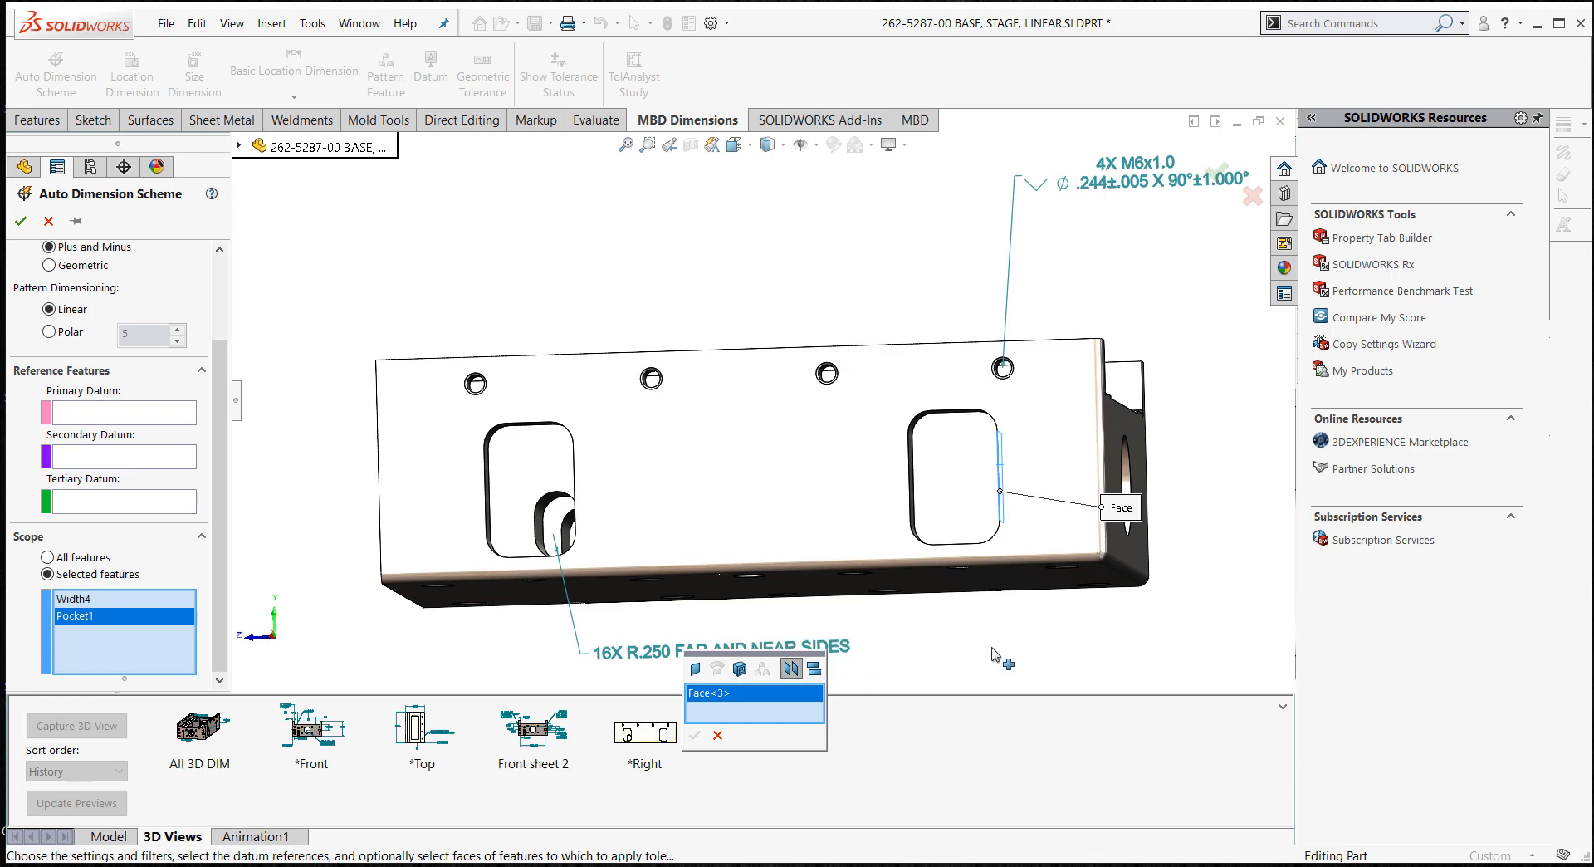
pyautogui.moveTo(1000, 651); pyautogui.dragTo(836, 679, button='middle')
pyautogui.click(802, 490)
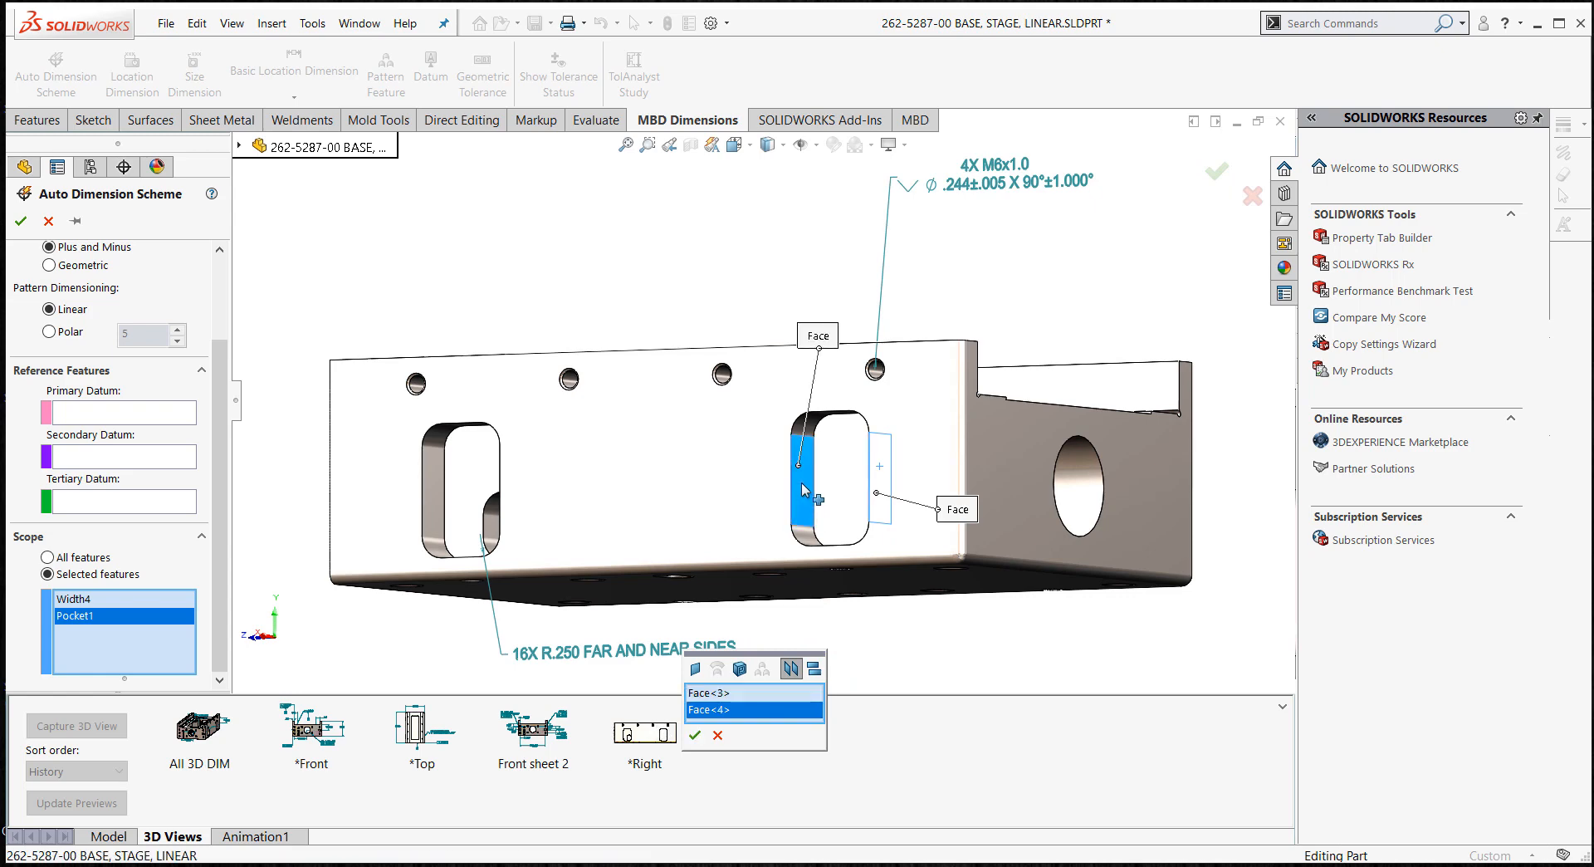
pyautogui.click(694, 736)
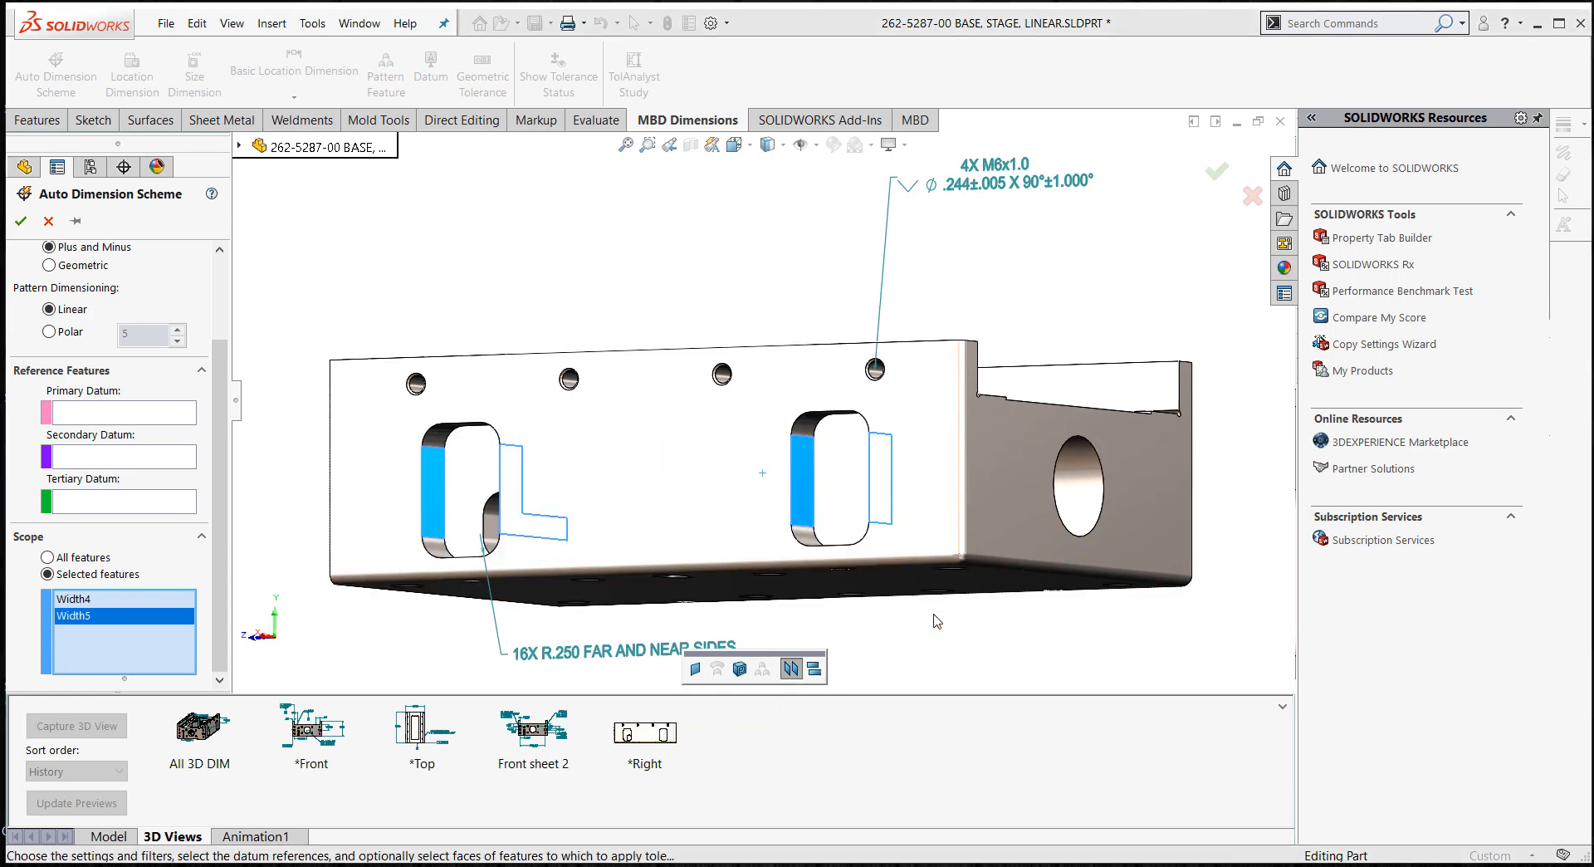
# - Add a width feature on the opposite side wall from the vertical faces of the window farthest from the drilled end
pyautogui.moveTo(917, 624); pyautogui.dragTo(515, 355, button='middle')
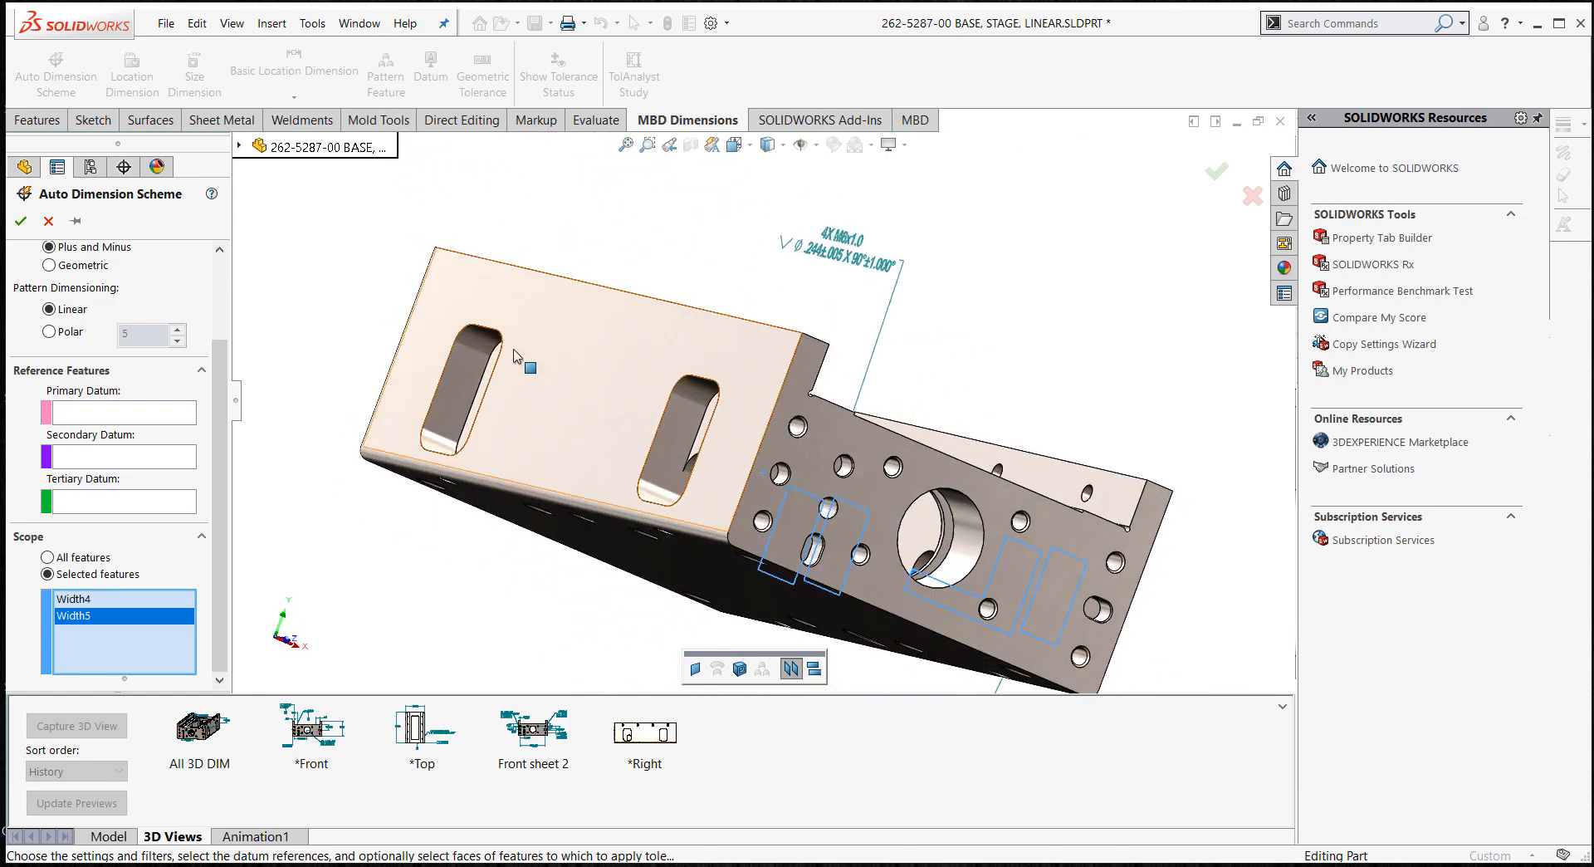
pyautogui.click(455, 372)
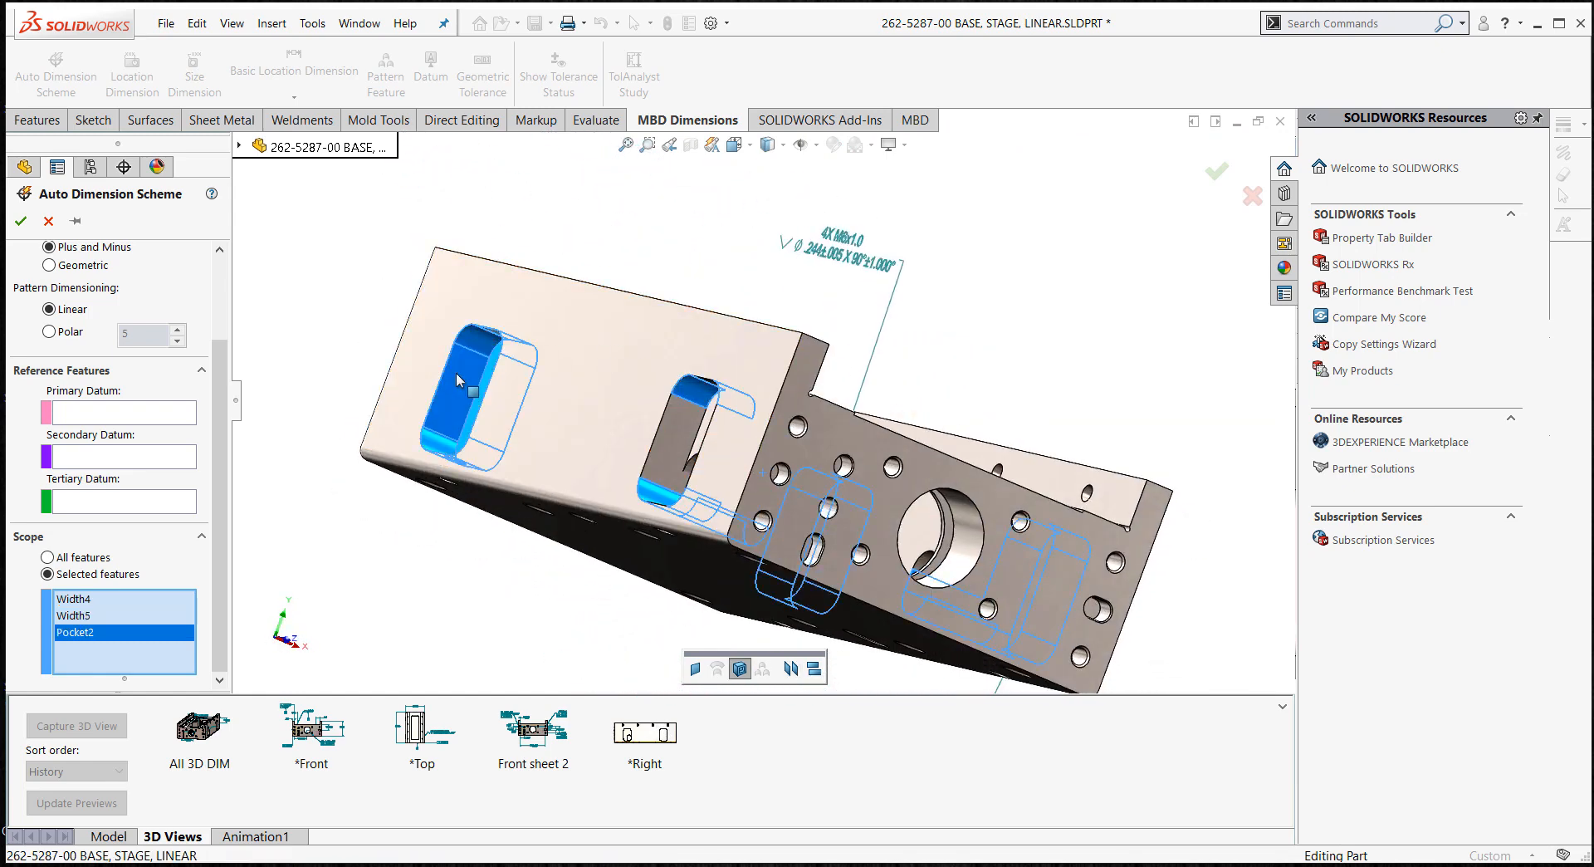
pyautogui.click(792, 670)
pyautogui.moveTo(501, 600); pyautogui.dragTo(658, 652, button='middle')
pyautogui.click(820, 444)
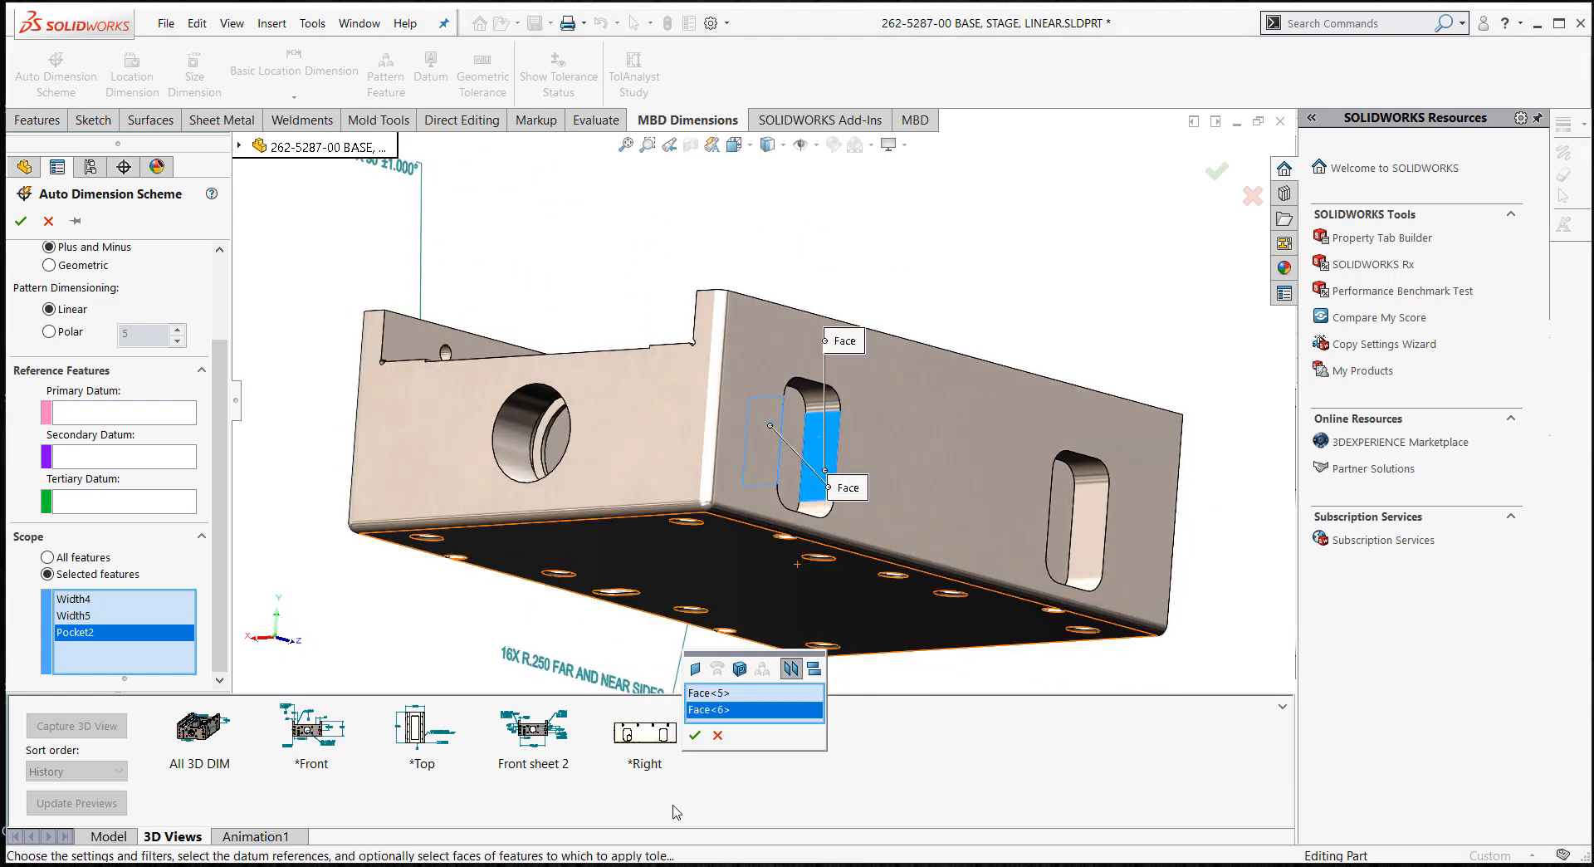
pyautogui.click(694, 735)
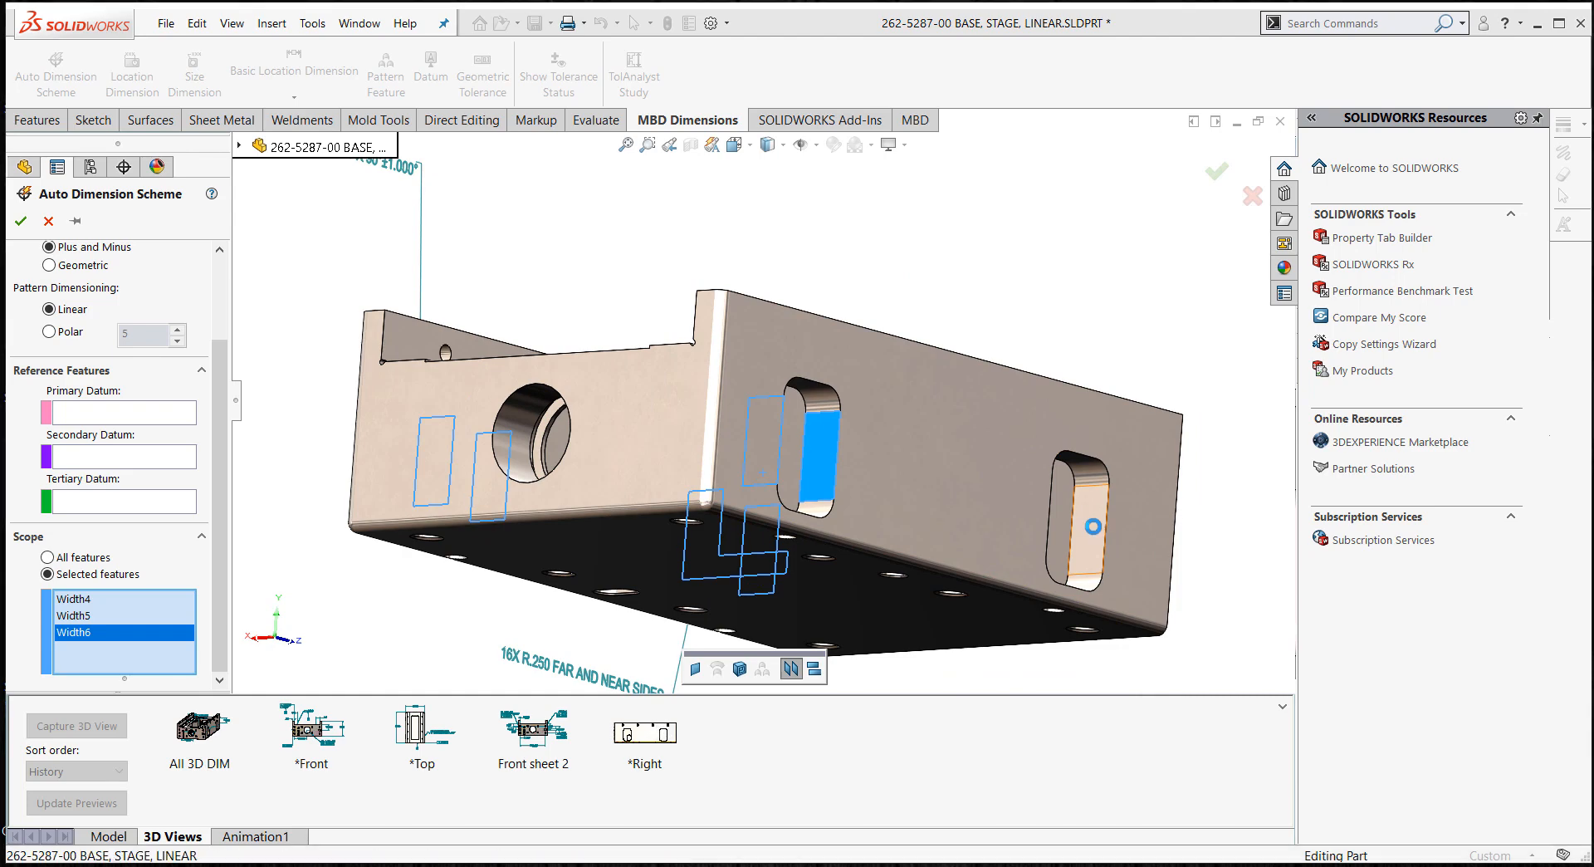
# - Add the opposite wall's remaining window as a width feature from its vertical faces and apply the auto dimension scheme
pyautogui.click(1092, 526)
pyautogui.click(794, 671)
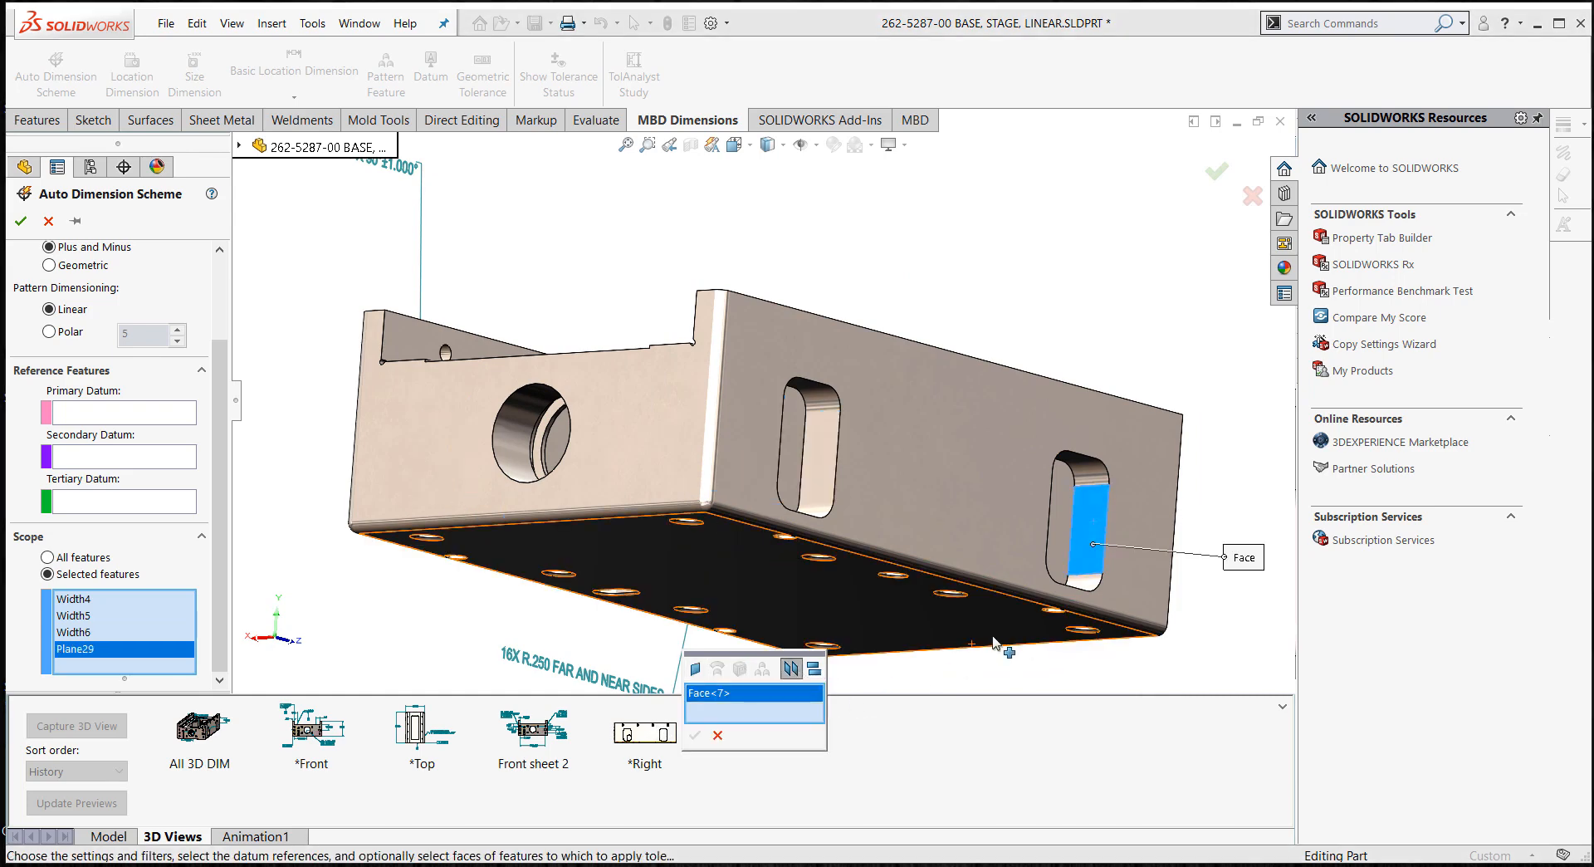
pyautogui.moveTo(1000, 644); pyautogui.dragTo(724, 510, button='middle')
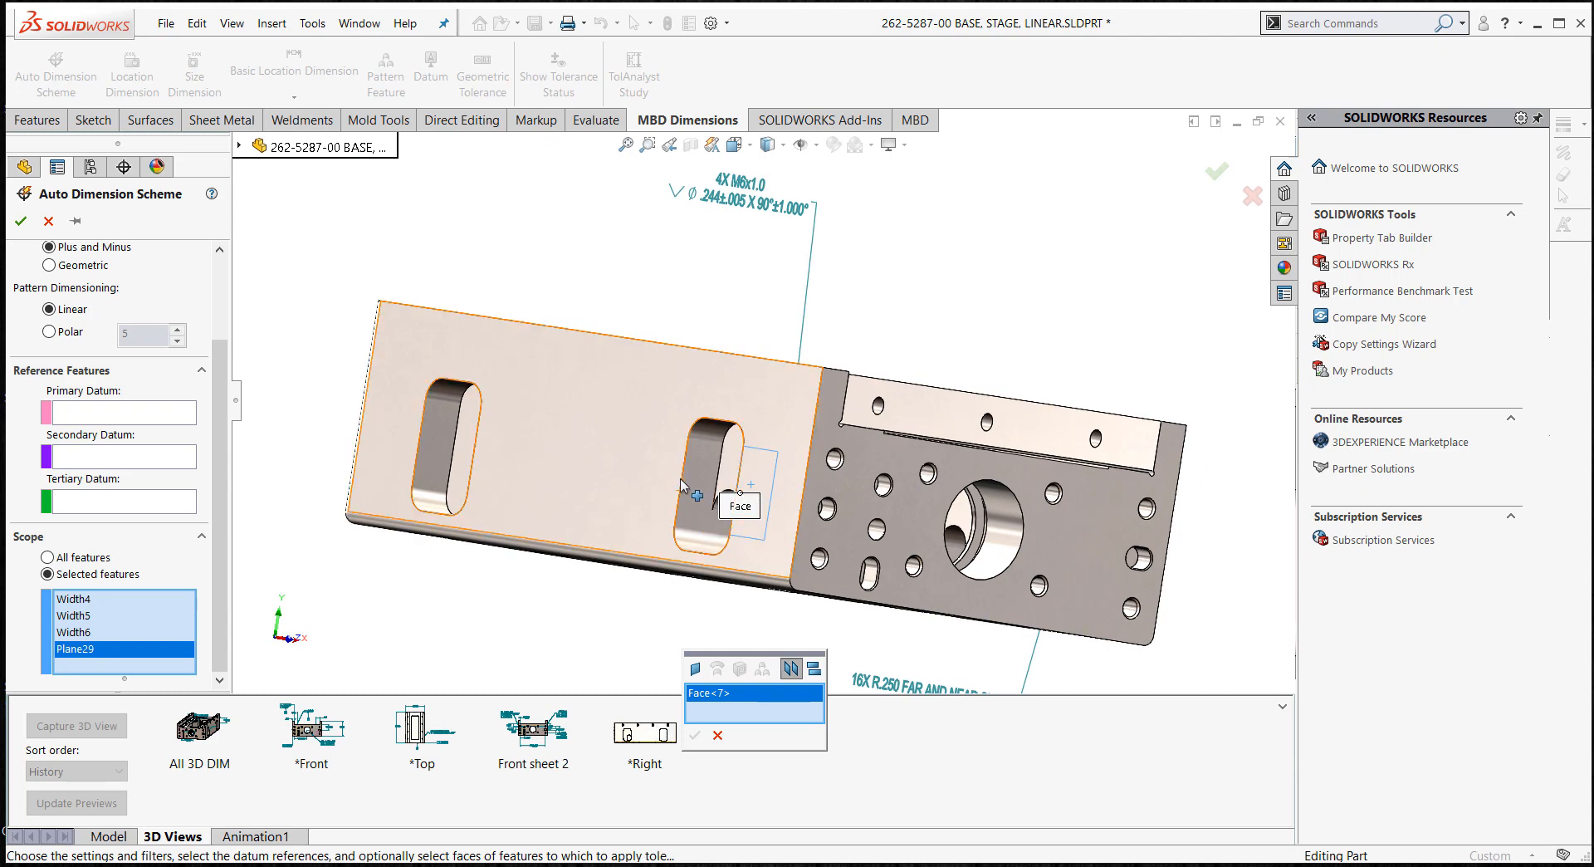
pyautogui.click(704, 494)
pyautogui.click(694, 736)
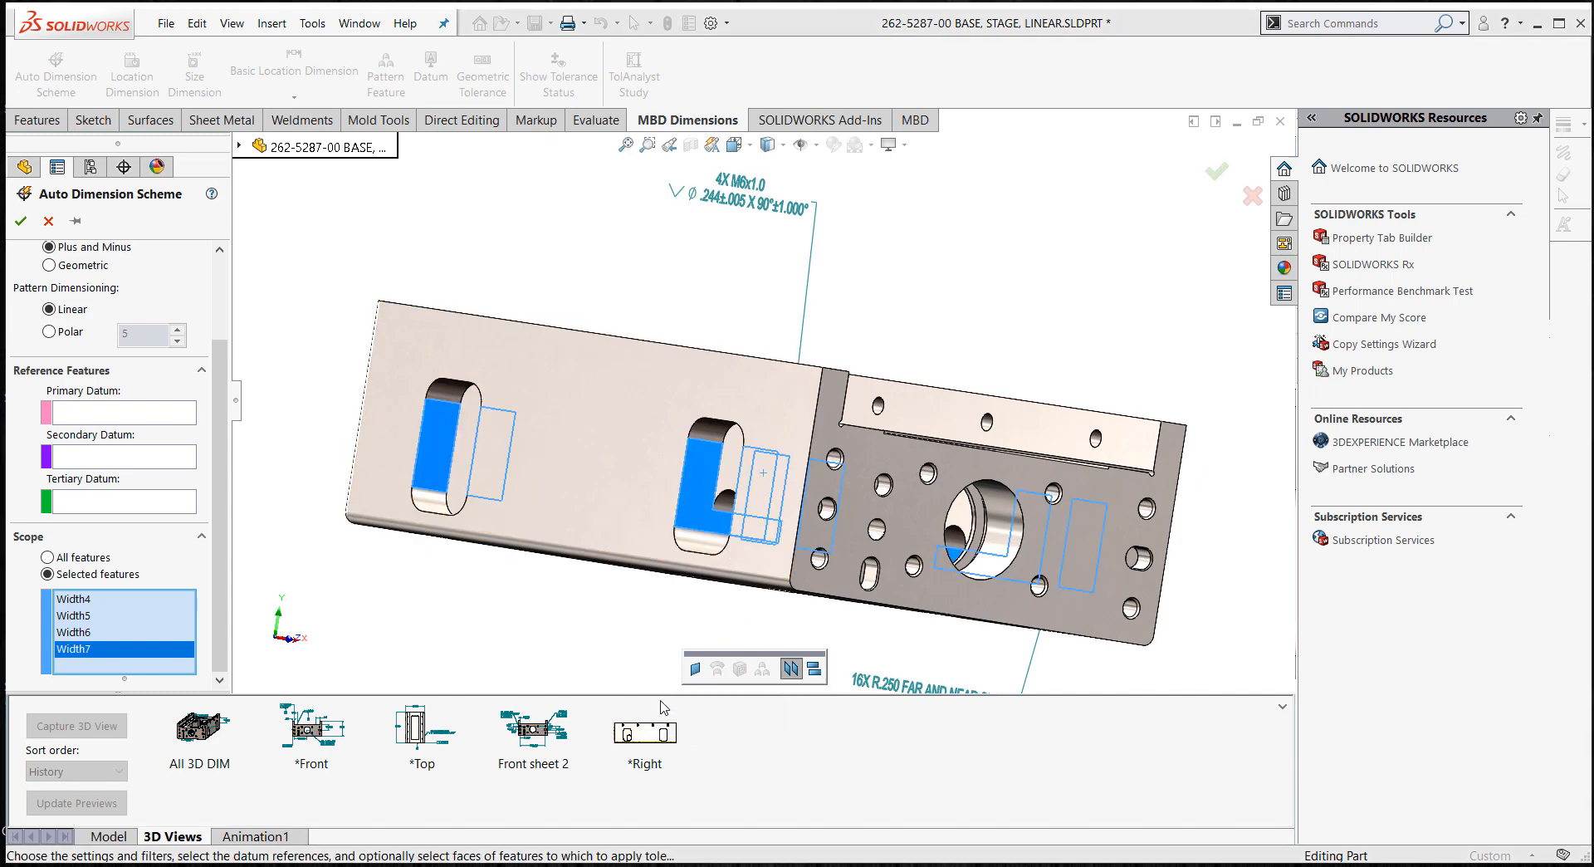
pyautogui.click(22, 222)
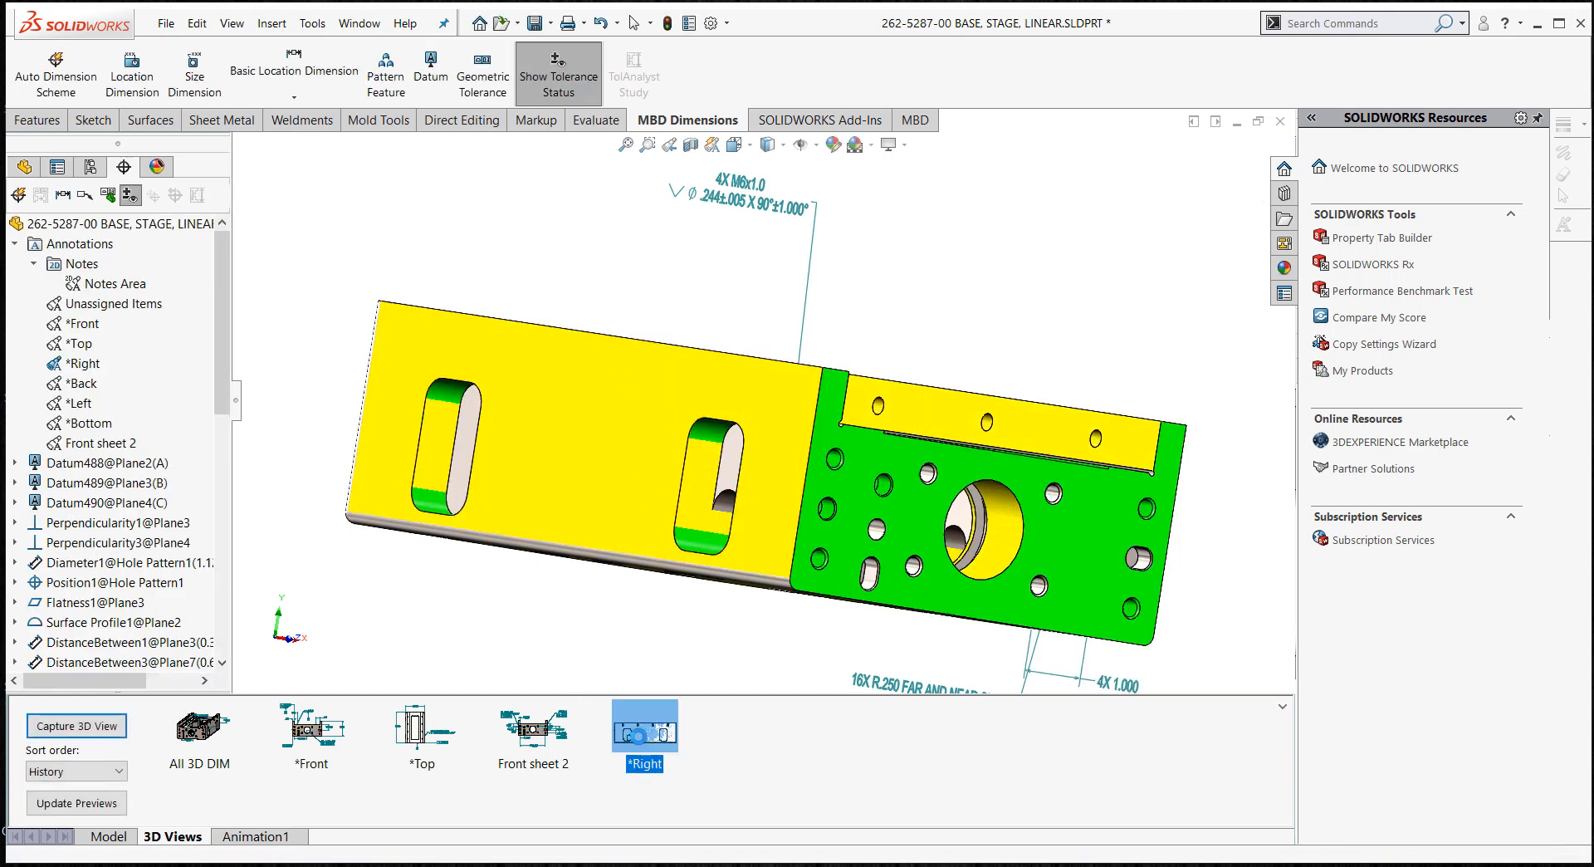
# - Activate the Right 3D view and reposition the window width dimension and fillet radius callout clear of each other below the part
pyautogui.click(647, 734)
pyautogui.moveTo(477, 627); pyautogui.dragTo(490, 629)
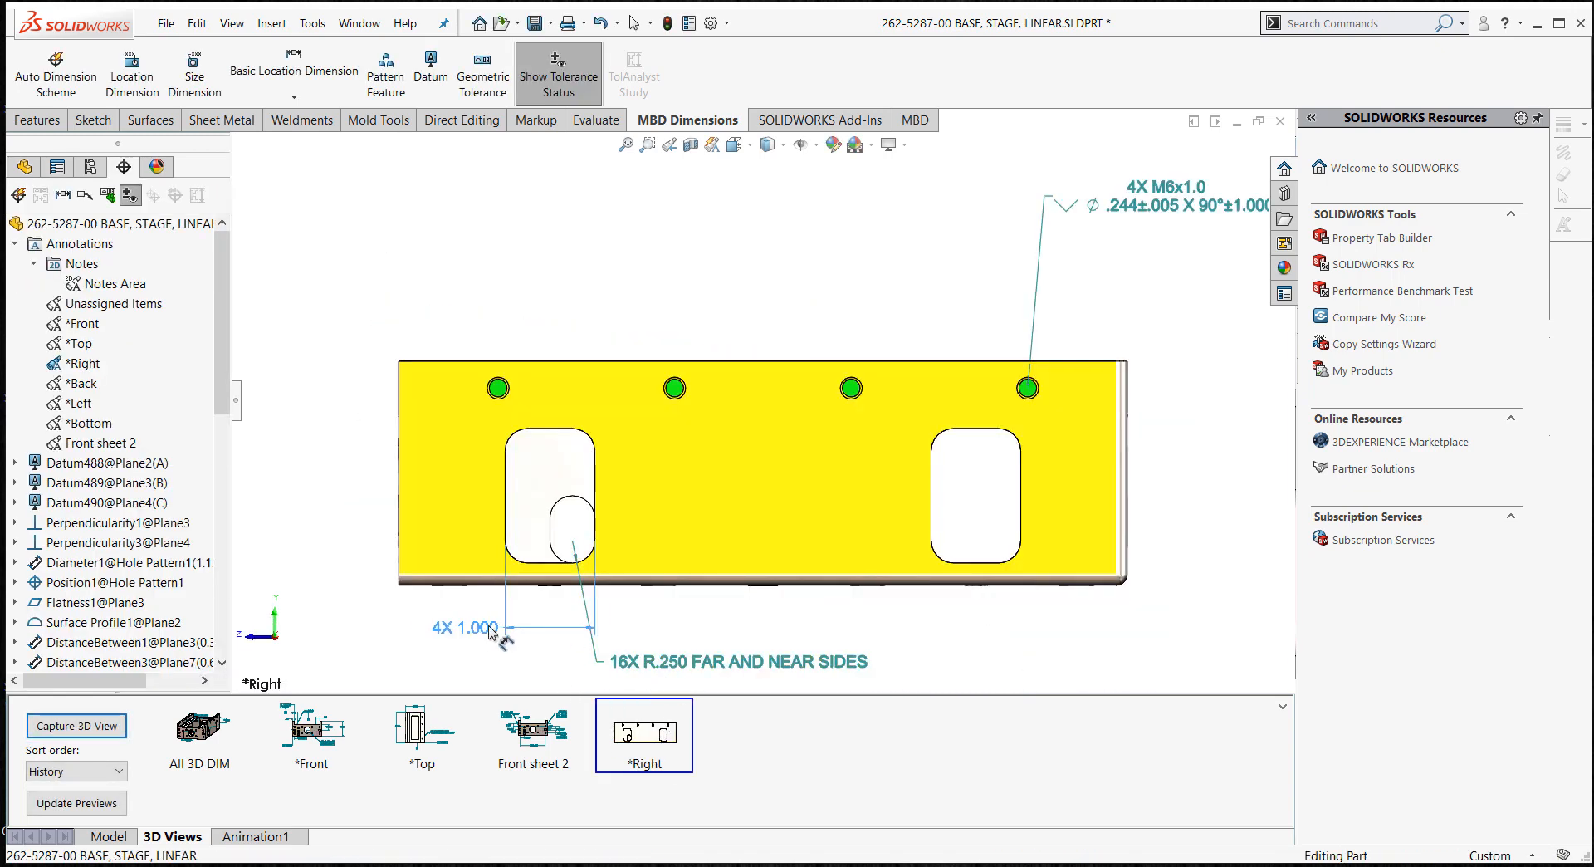
pyautogui.moveTo(672, 664); pyautogui.dragTo(722, 638)
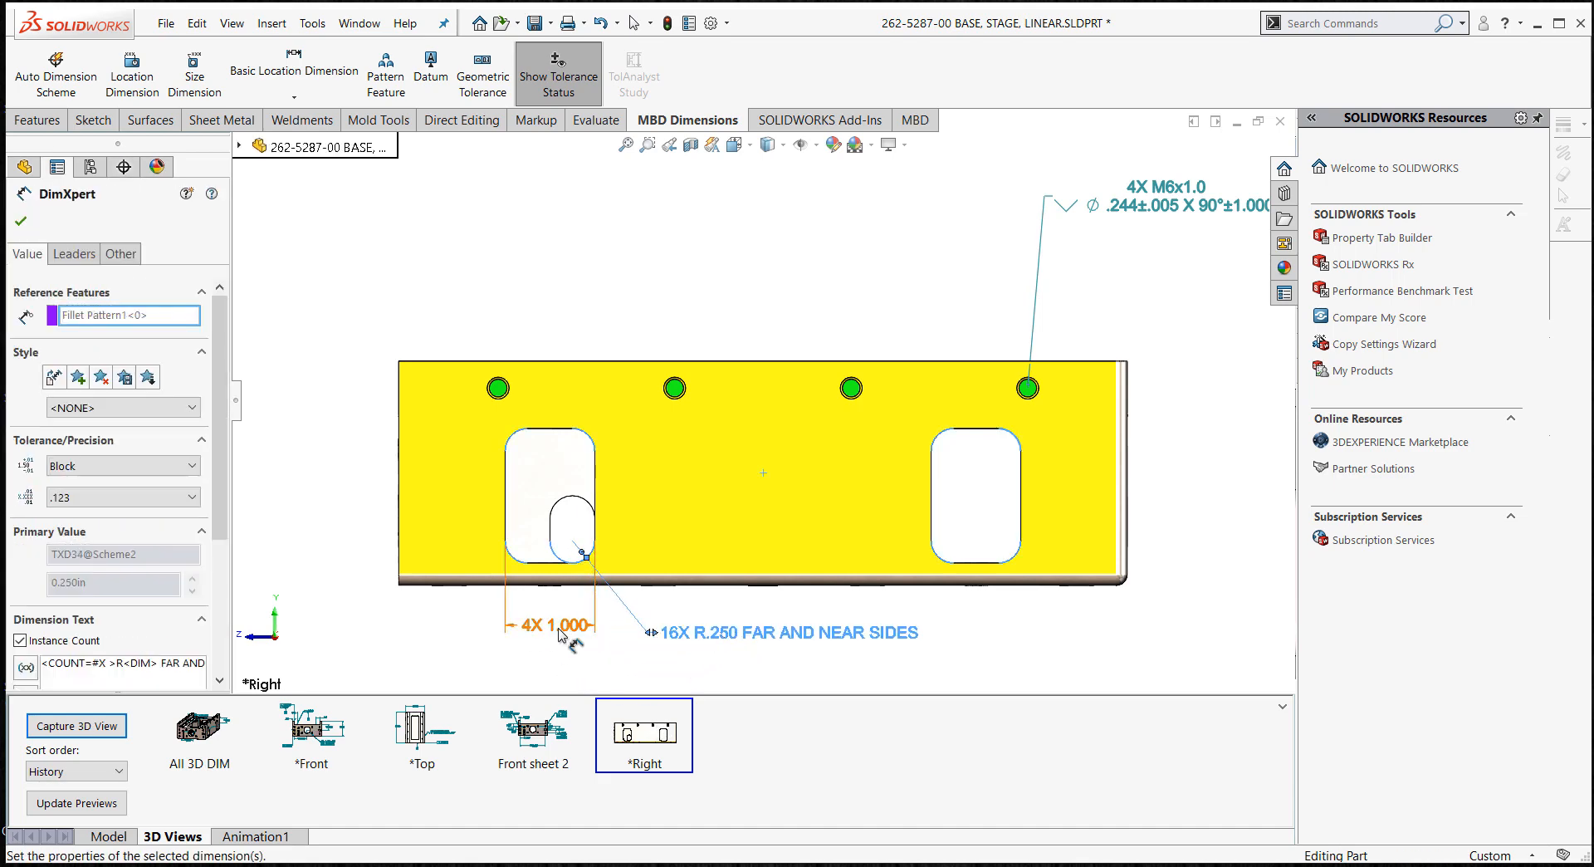
pyautogui.click(528, 632)
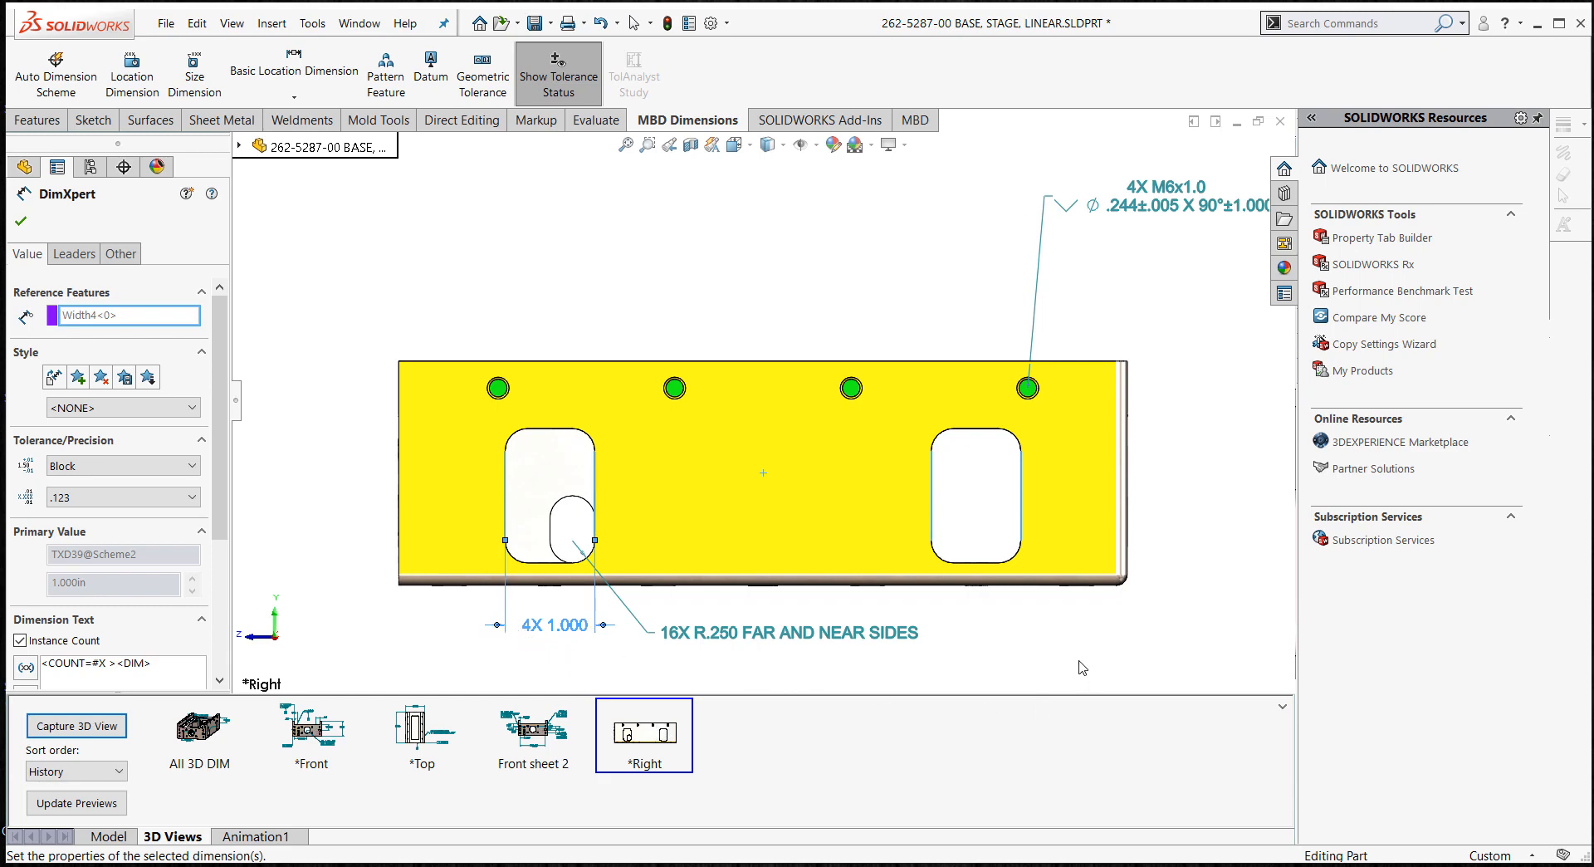
pyautogui.click(1013, 663)
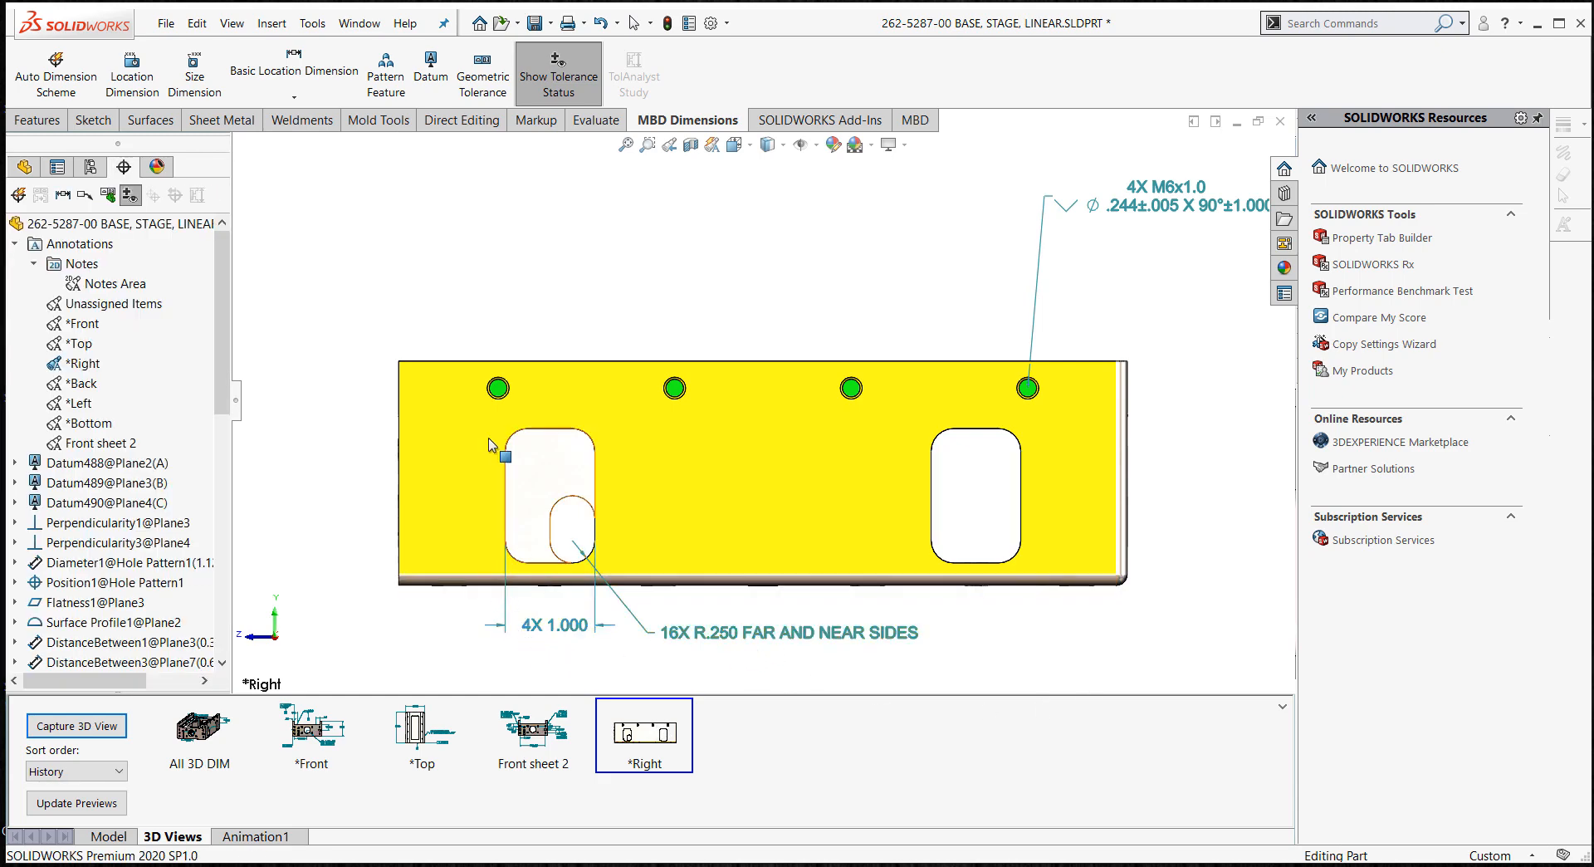
# - Start an auto dimension scheme and add a width feature from the upper and lower faces of the threaded-hole wall's window nearest the drilled end
pyautogui.moveTo(548, 292); pyautogui.dragTo(431, 225, button='middle')
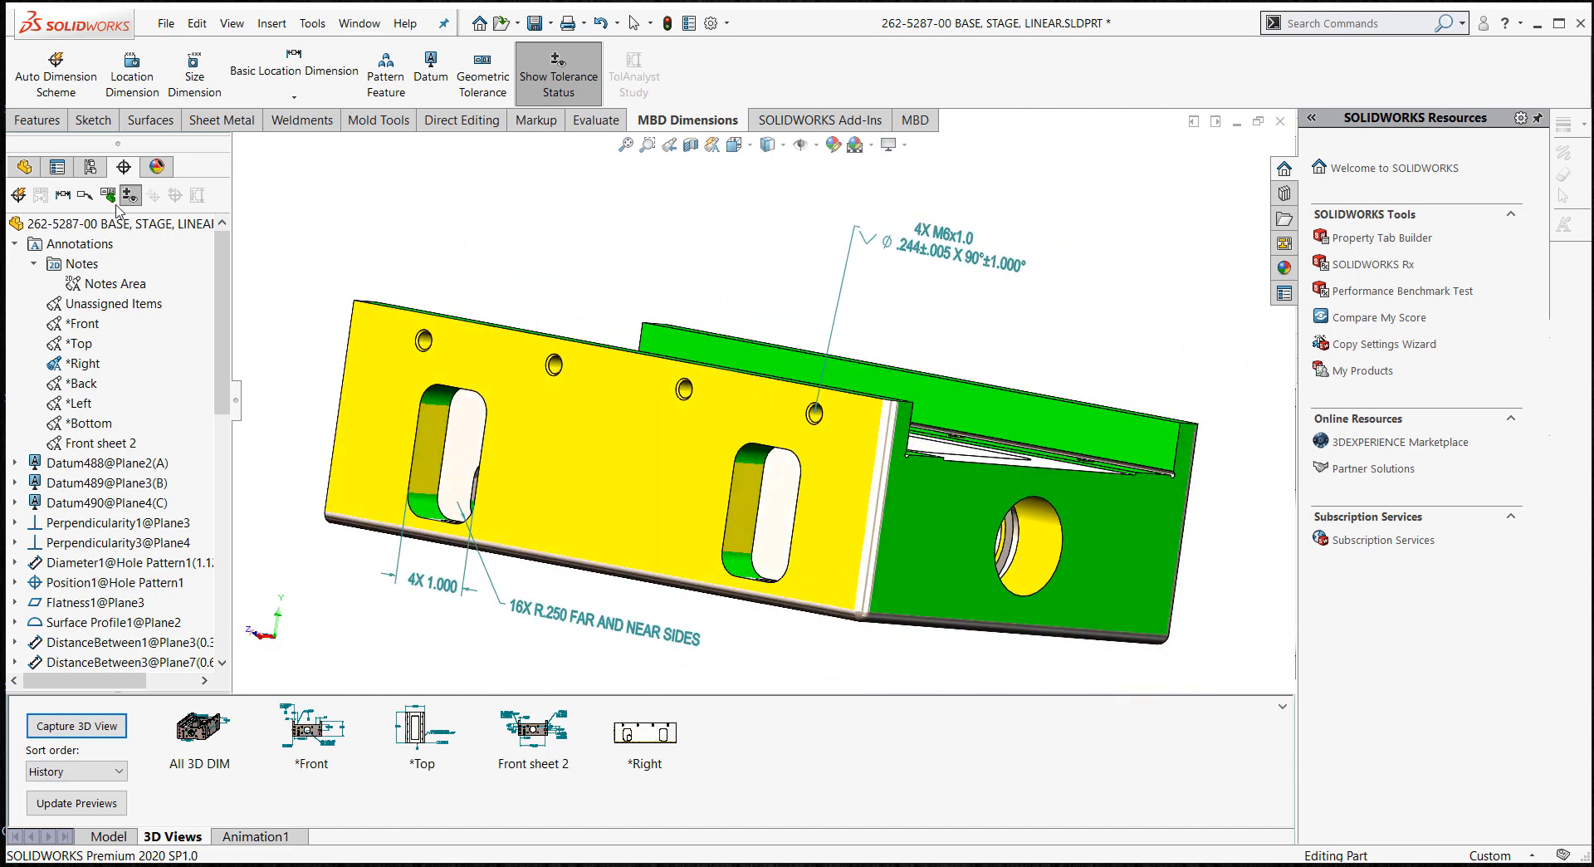
pyautogui.click(17, 196)
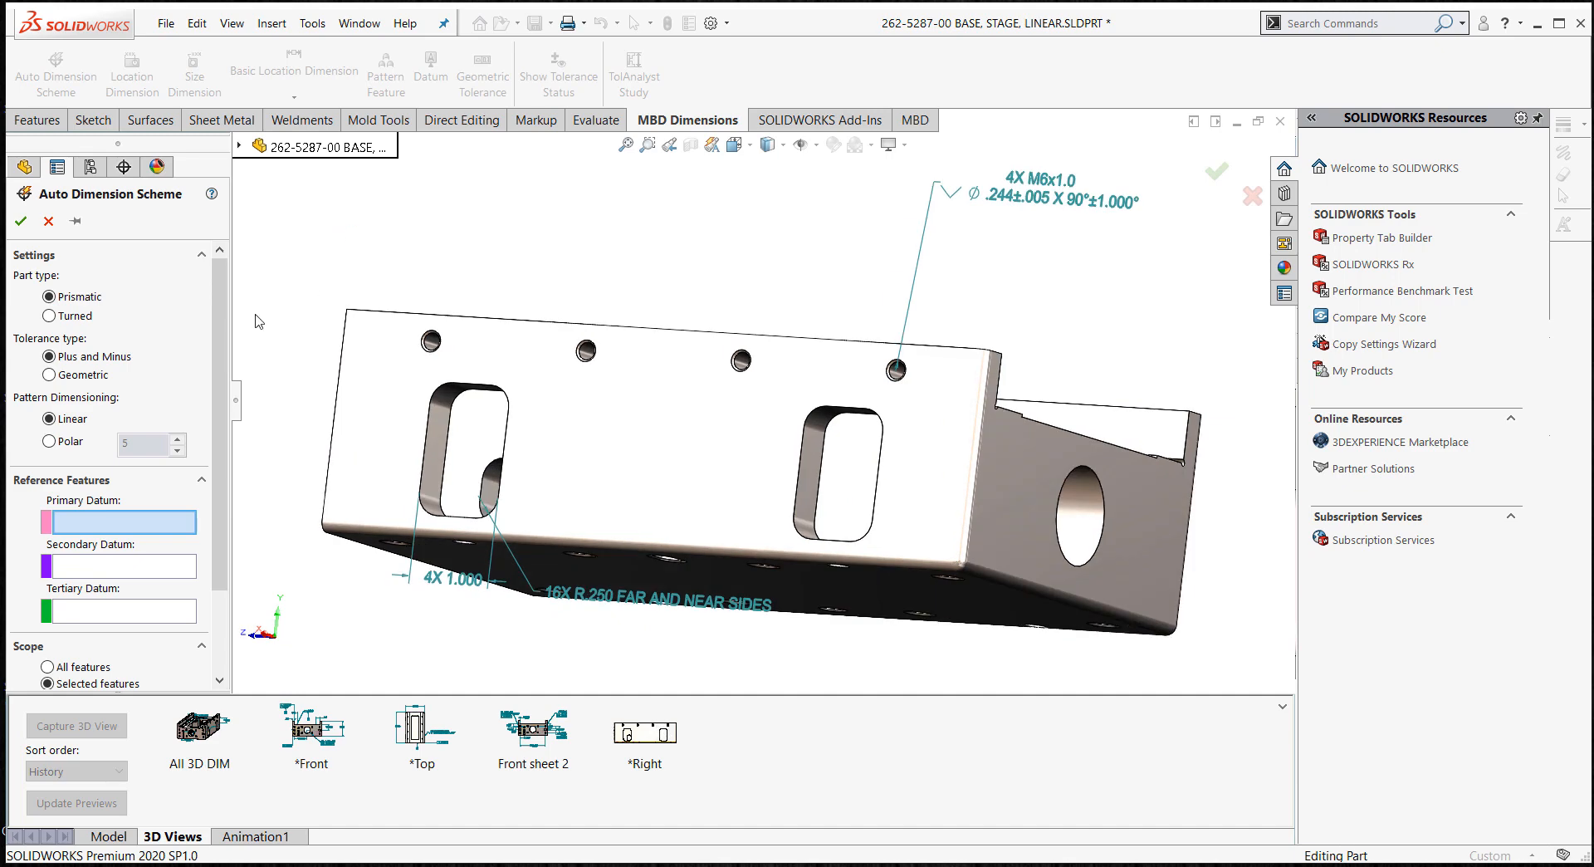
pyautogui.scroll(-3, 212, 419)
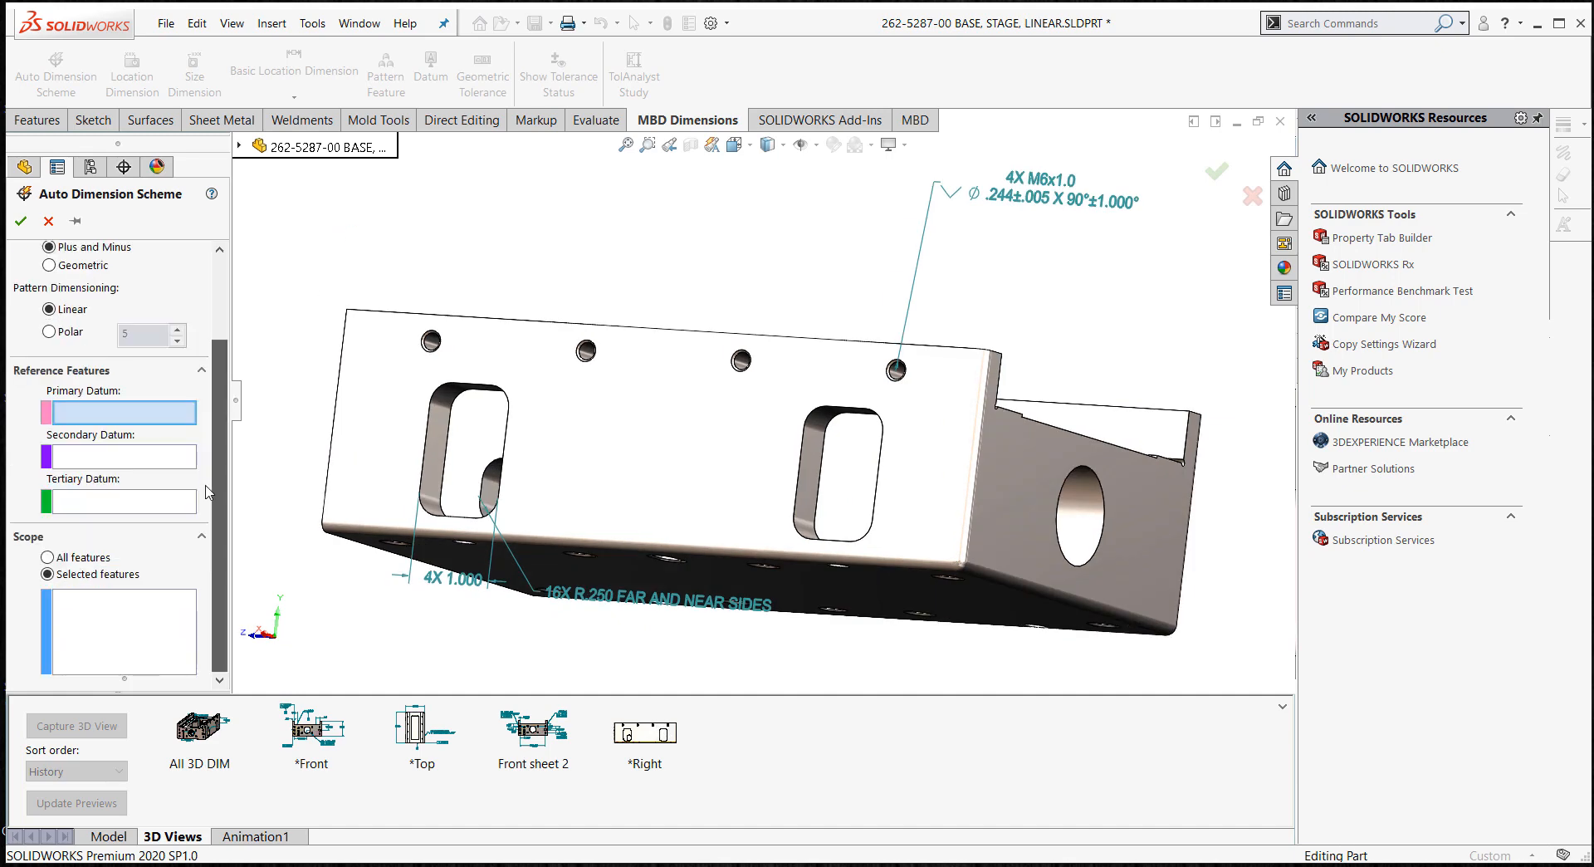
pyautogui.click(98, 607)
pyautogui.moveTo(496, 440); pyautogui.dragTo(525, 369, button='middle')
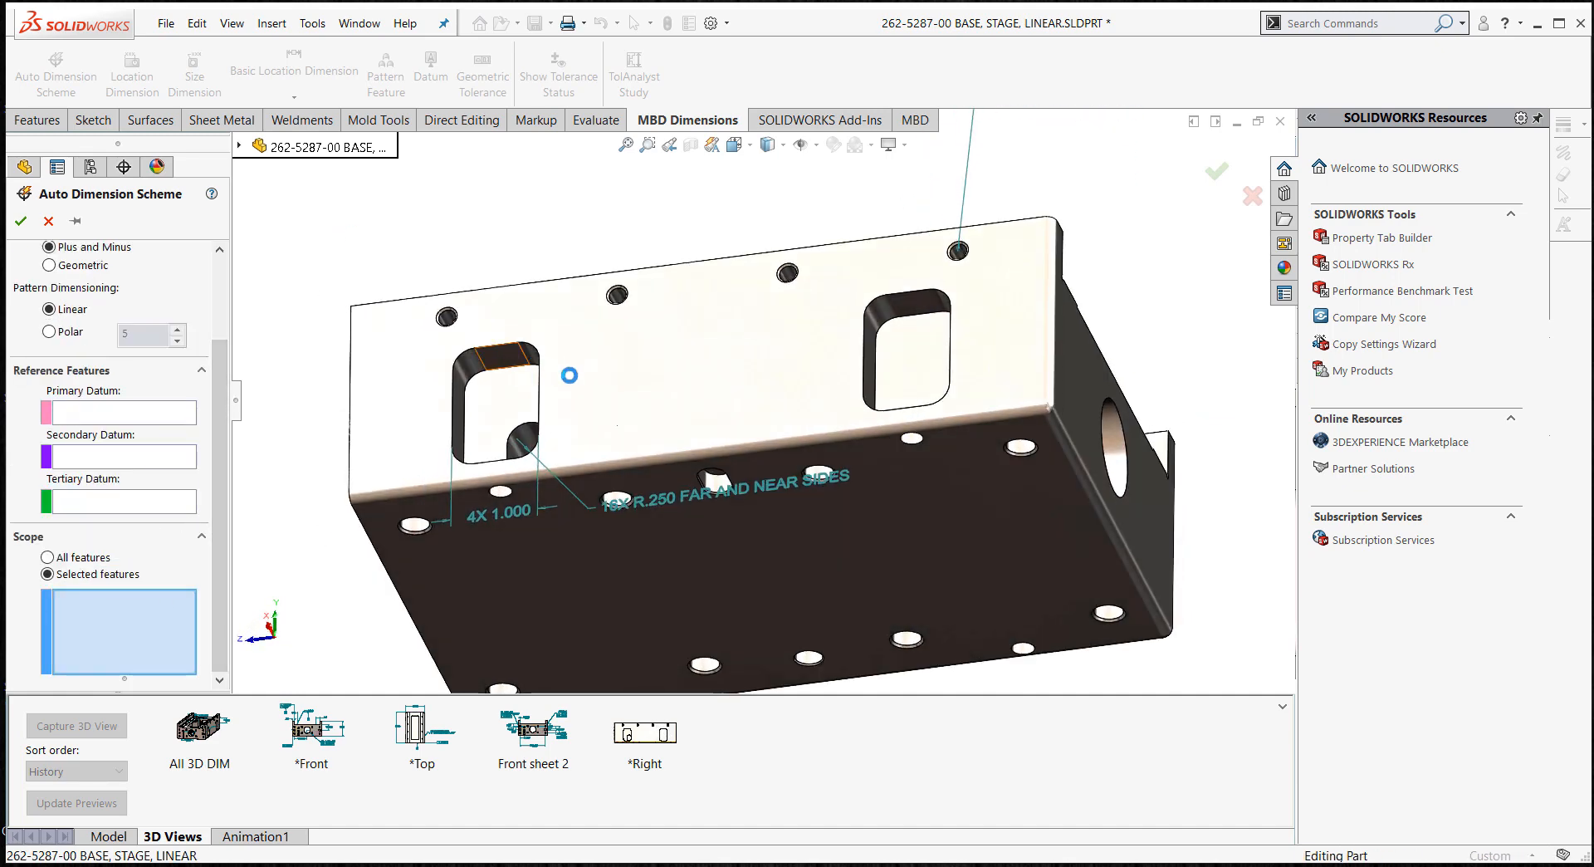
pyautogui.click(504, 356)
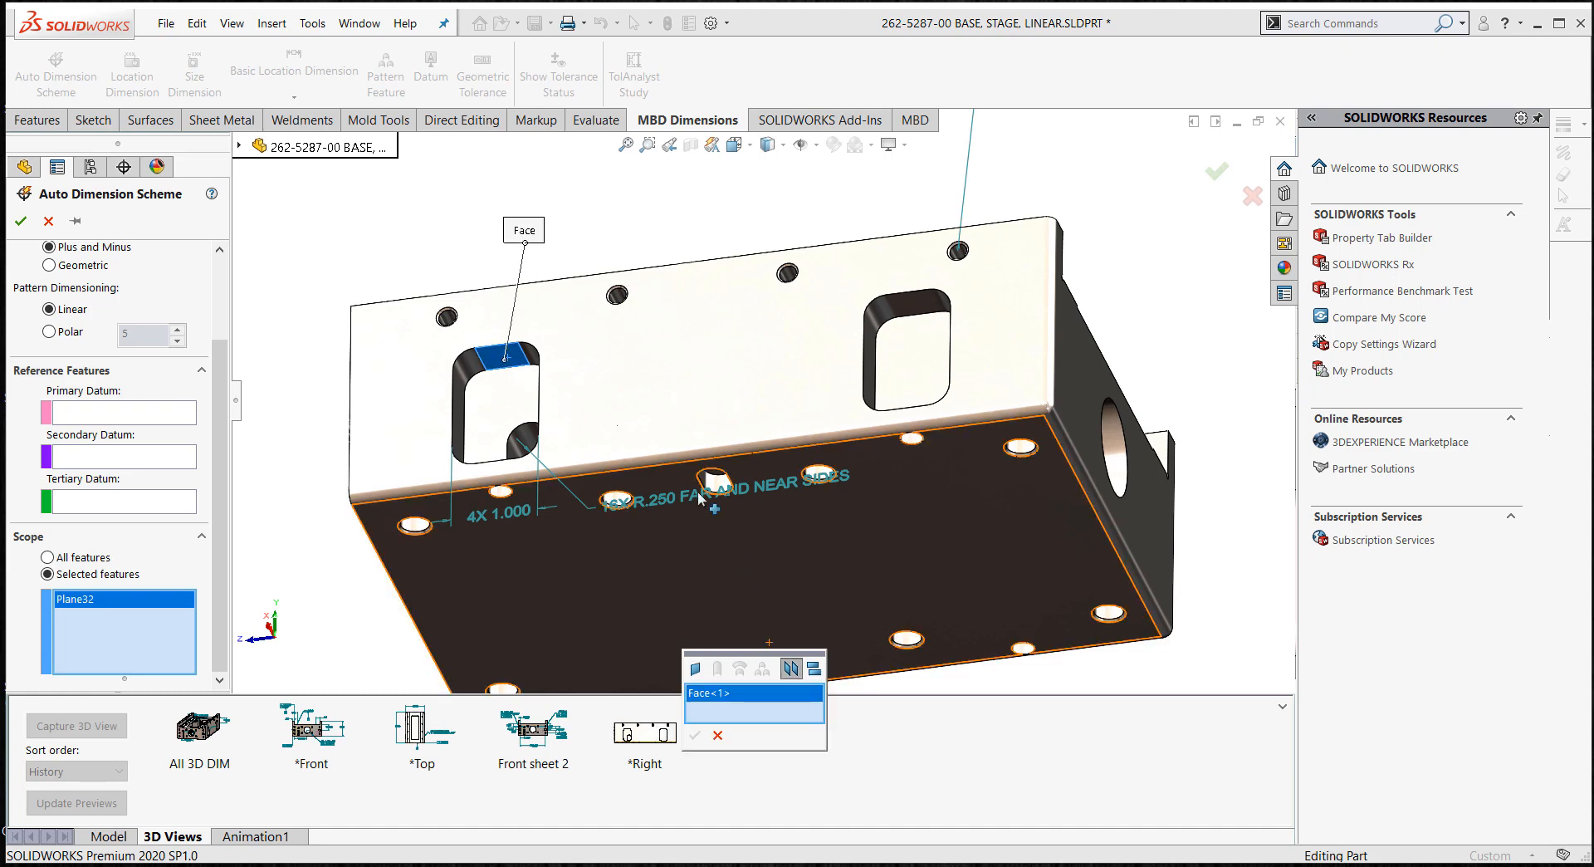
pyautogui.moveTo(700, 498); pyautogui.dragTo(490, 623, button='middle')
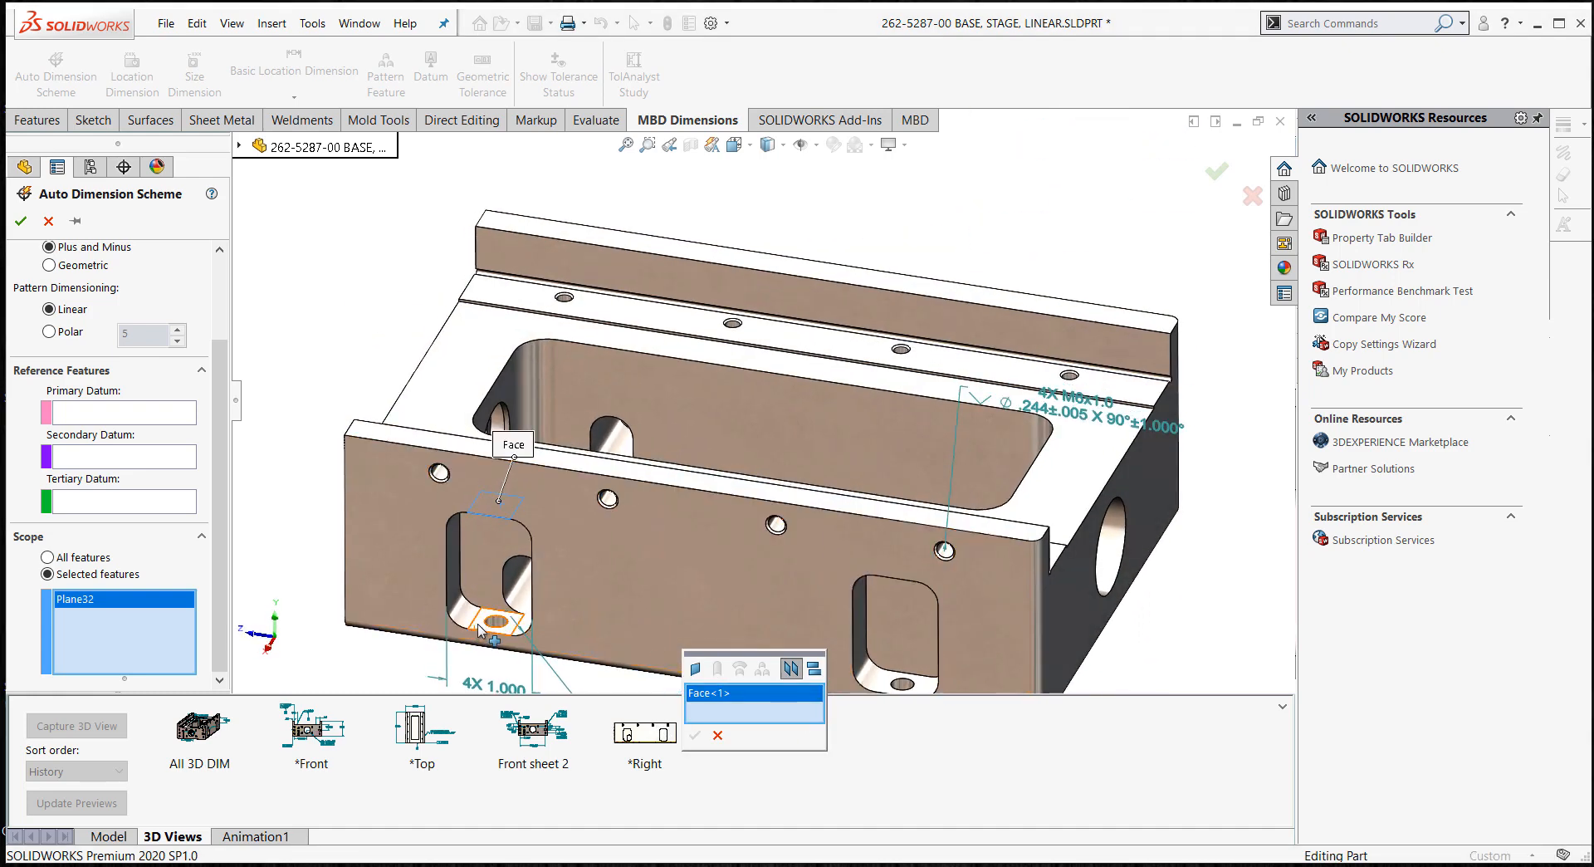
pyautogui.click(480, 628)
pyautogui.click(694, 734)
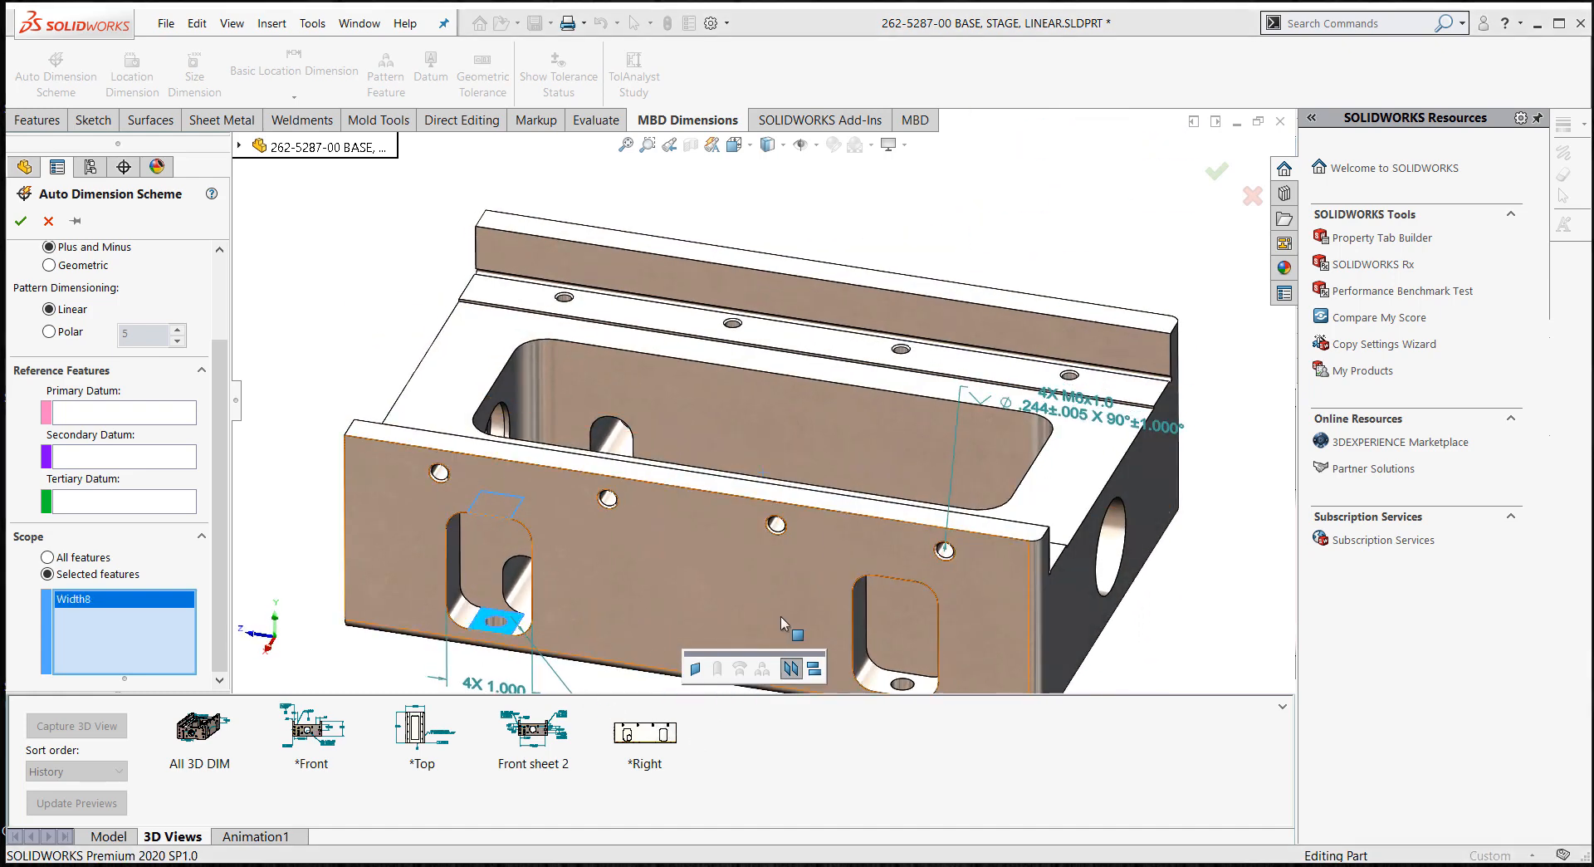
# - Add the same wall's other window as a width feature from its upper and lower faces and apply the auto dimension scheme
pyautogui.moveTo(872, 654); pyautogui.dragTo(870, 415, button='middle')
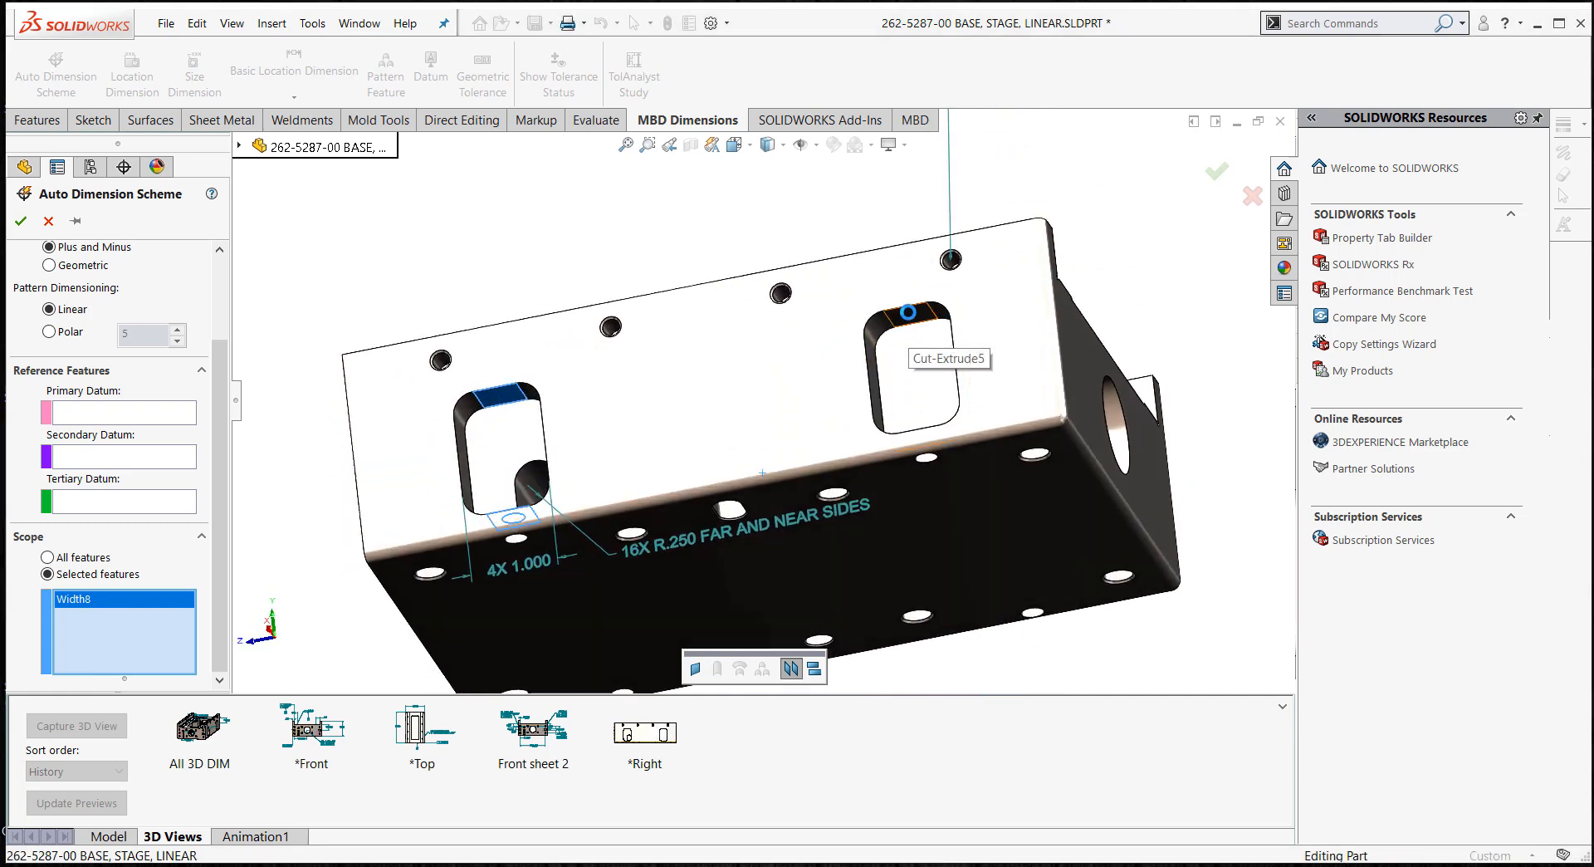
pyautogui.click(908, 367)
pyautogui.moveTo(909, 367); pyautogui.dragTo(854, 553, button='middle')
pyautogui.click(790, 669)
pyautogui.moveTo(839, 465); pyautogui.dragTo(928, 638, button='middle')
pyautogui.click(919, 658)
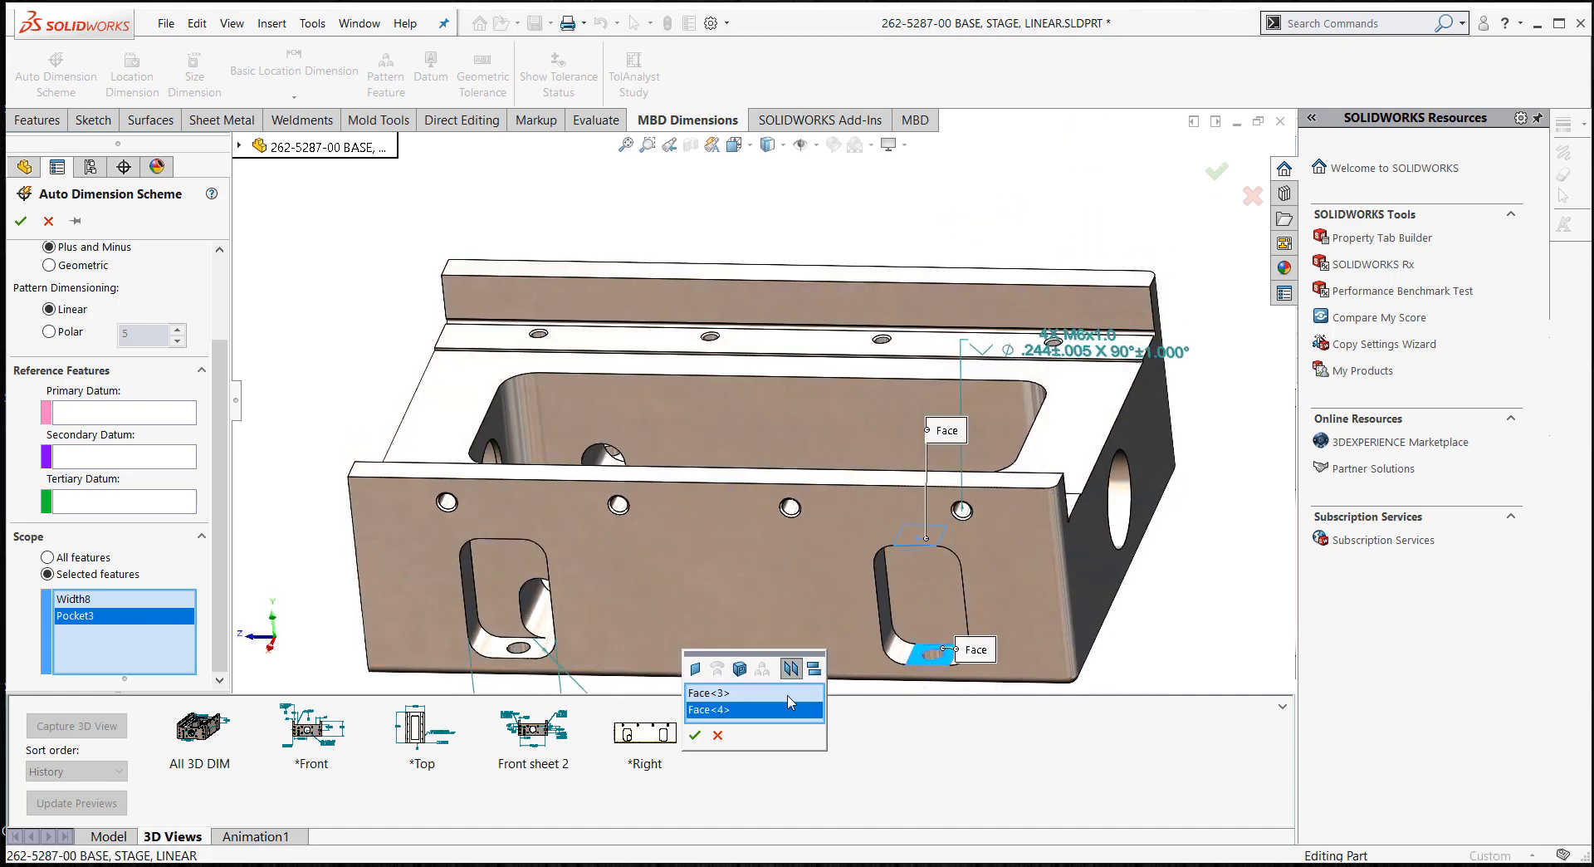
pyautogui.click(696, 734)
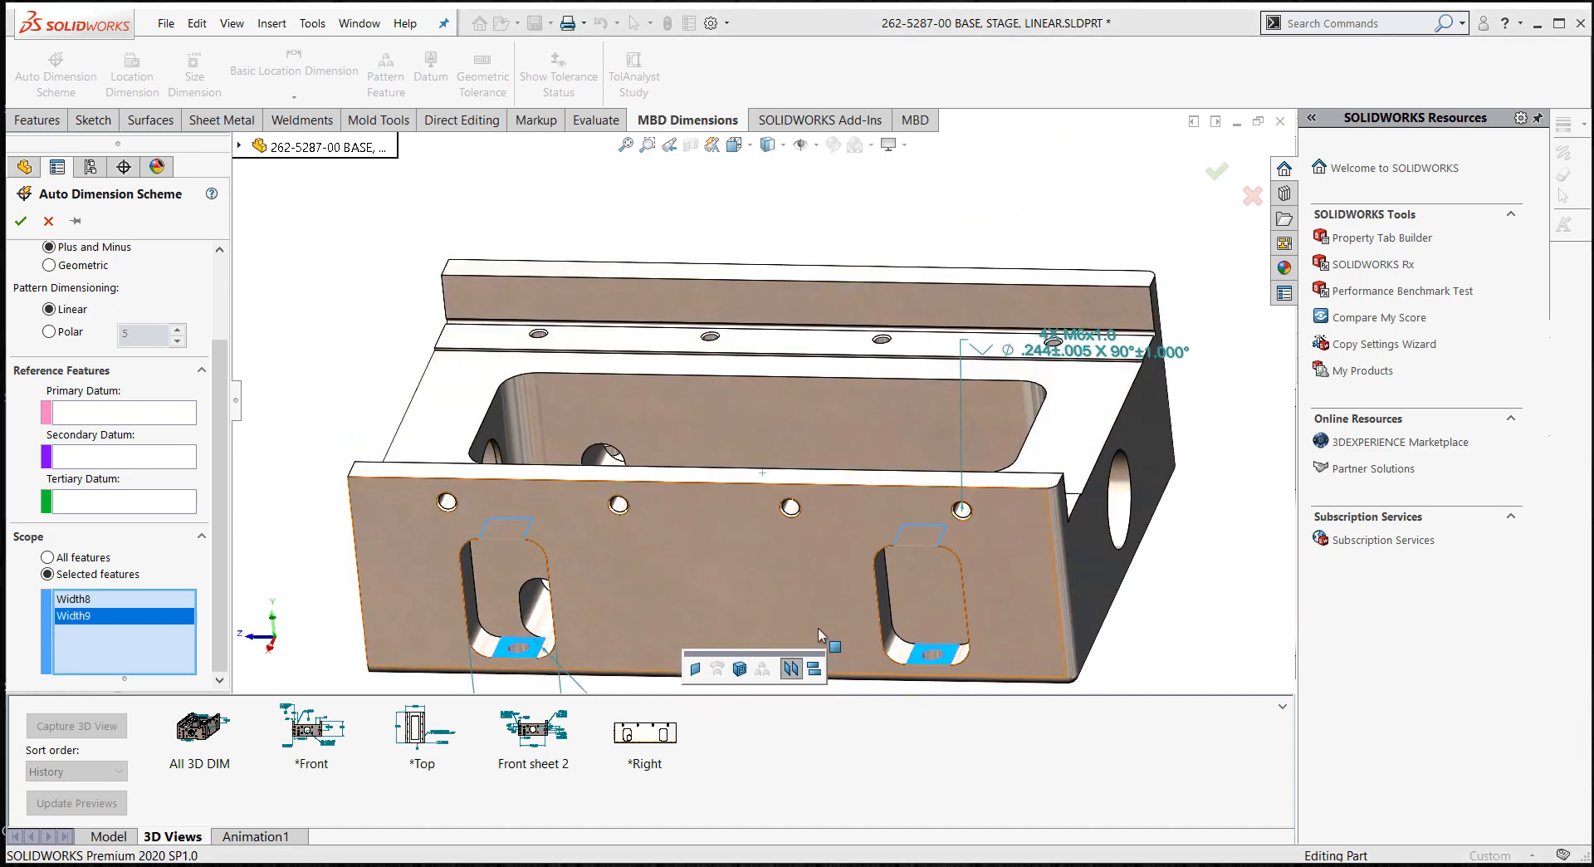
pyautogui.moveTo(314, 249); pyautogui.dragTo(380, 239, button='right')
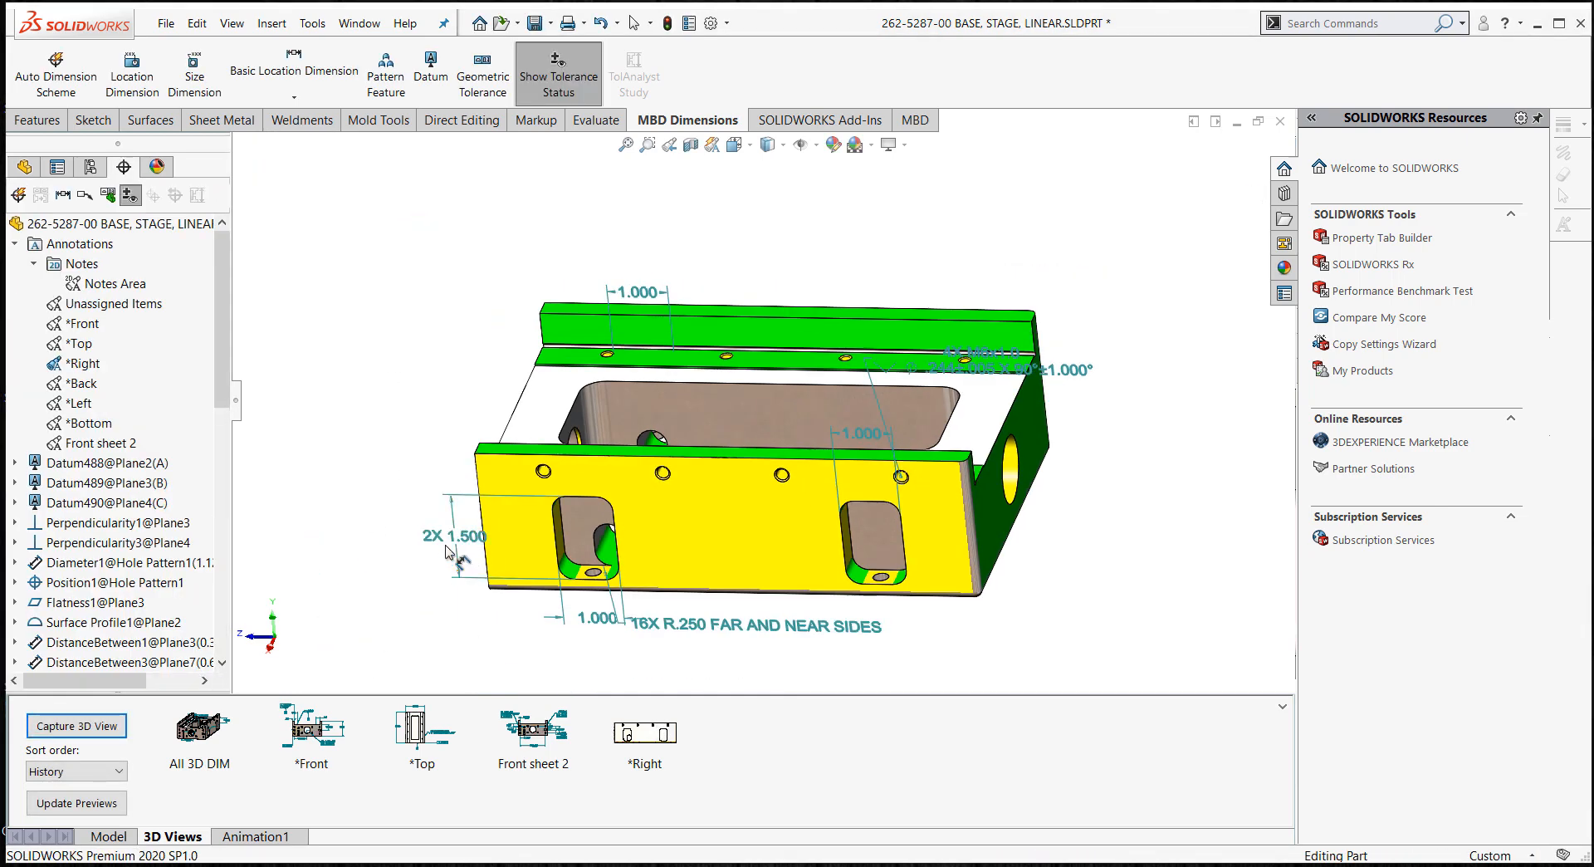
pyautogui.click(448, 548)
pyautogui.moveTo(448, 552); pyautogui.dragTo(664, 415, button='middle')
pyautogui.click(682, 333)
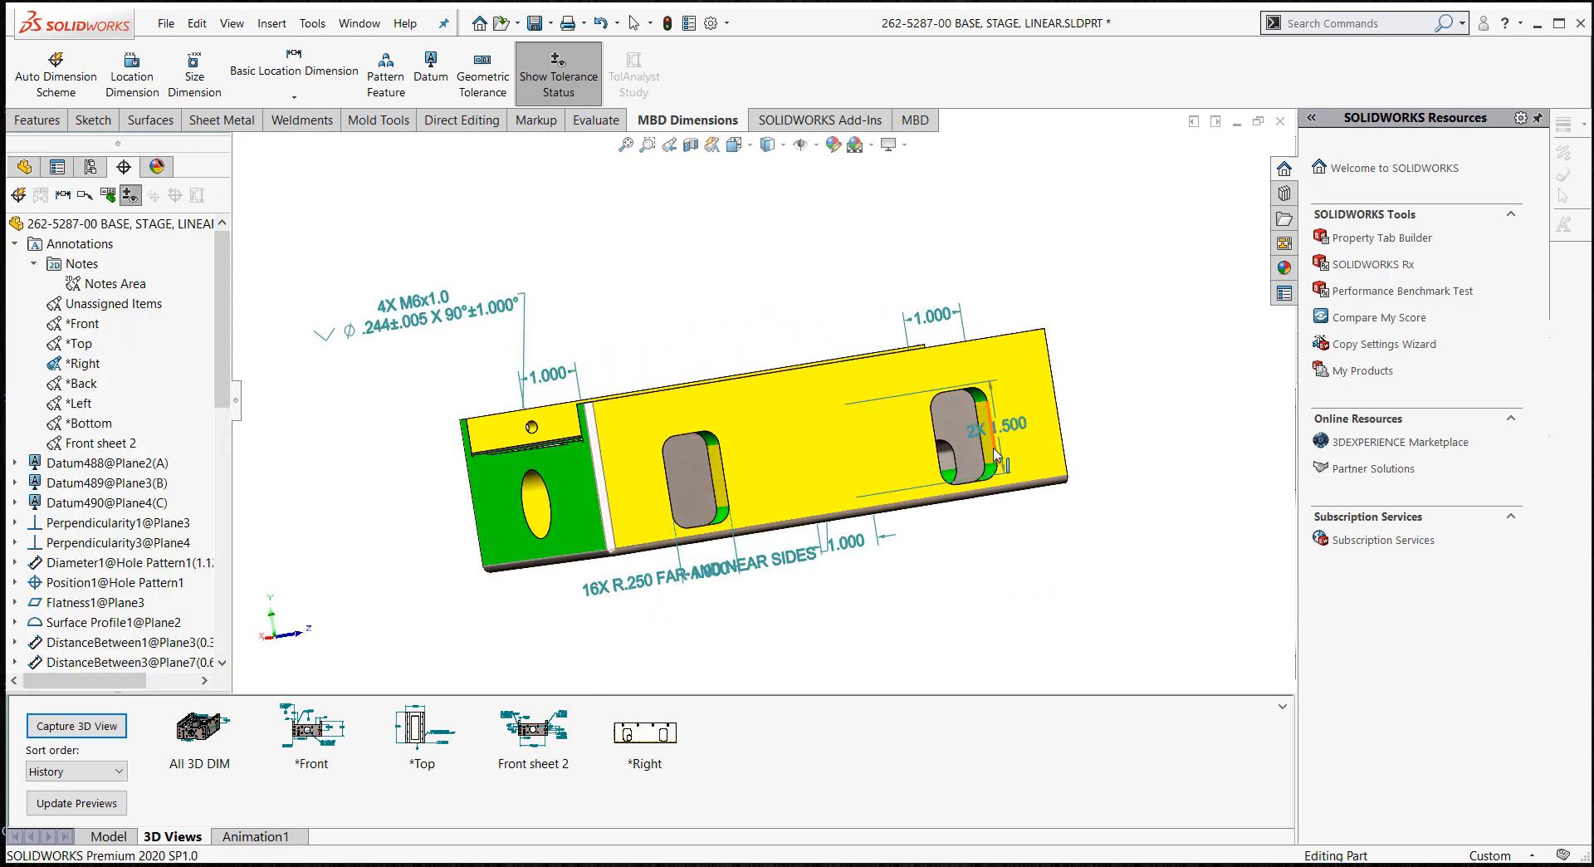
pyautogui.moveTo(681, 286); pyautogui.dragTo(855, 281, button='middle')
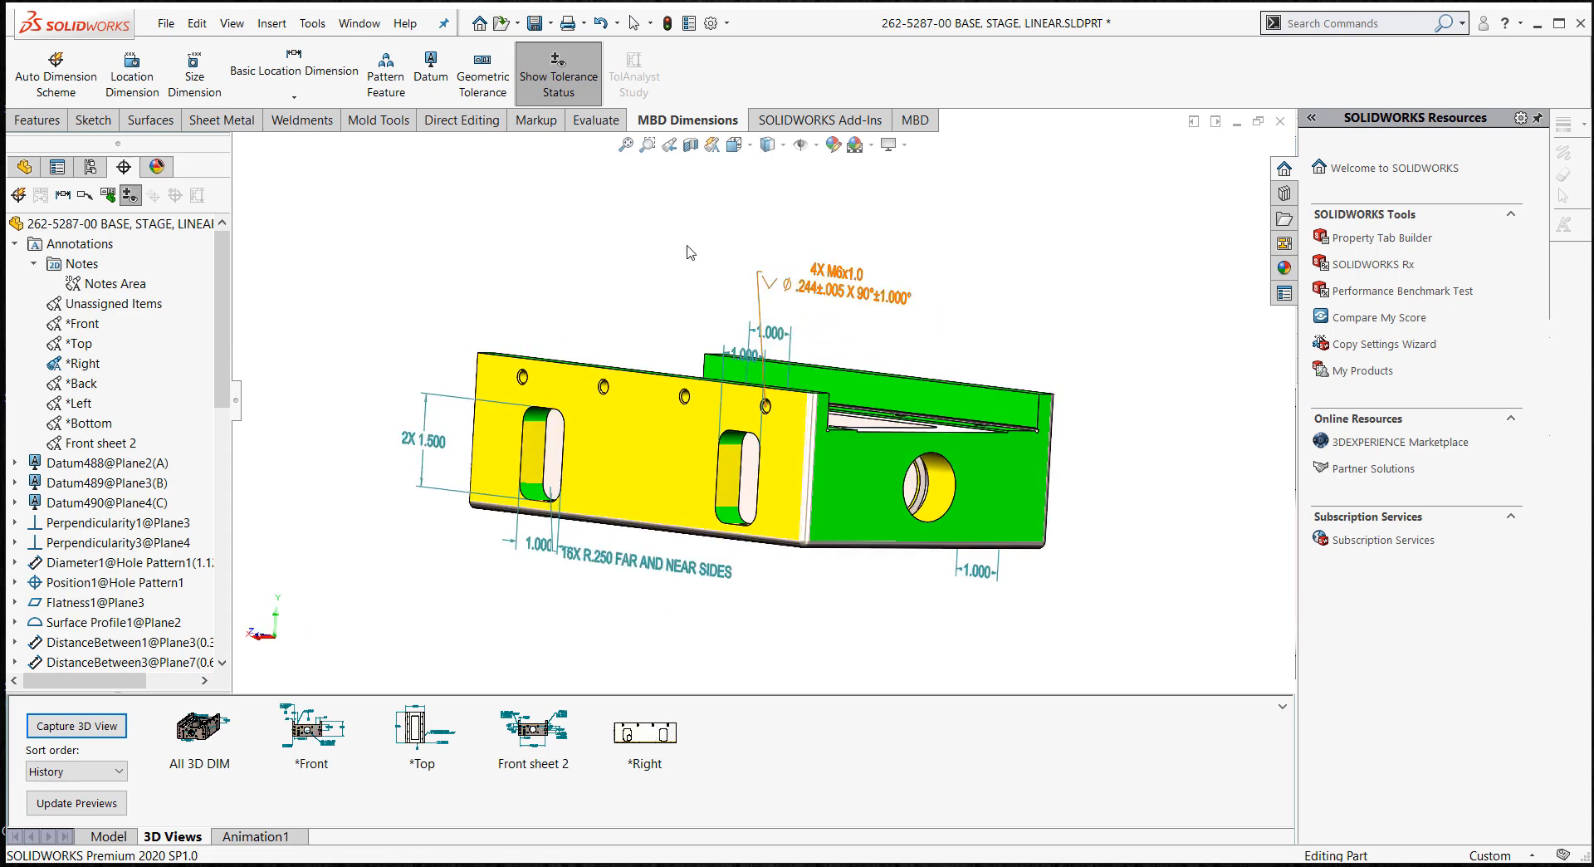
# - Start another auto dimension scheme and add a width feature from the upper and lower faces of the opposite wall's window farthest from the drilled end
pyautogui.moveTo(852, 433); pyautogui.dragTo(281, 479, button='middle')
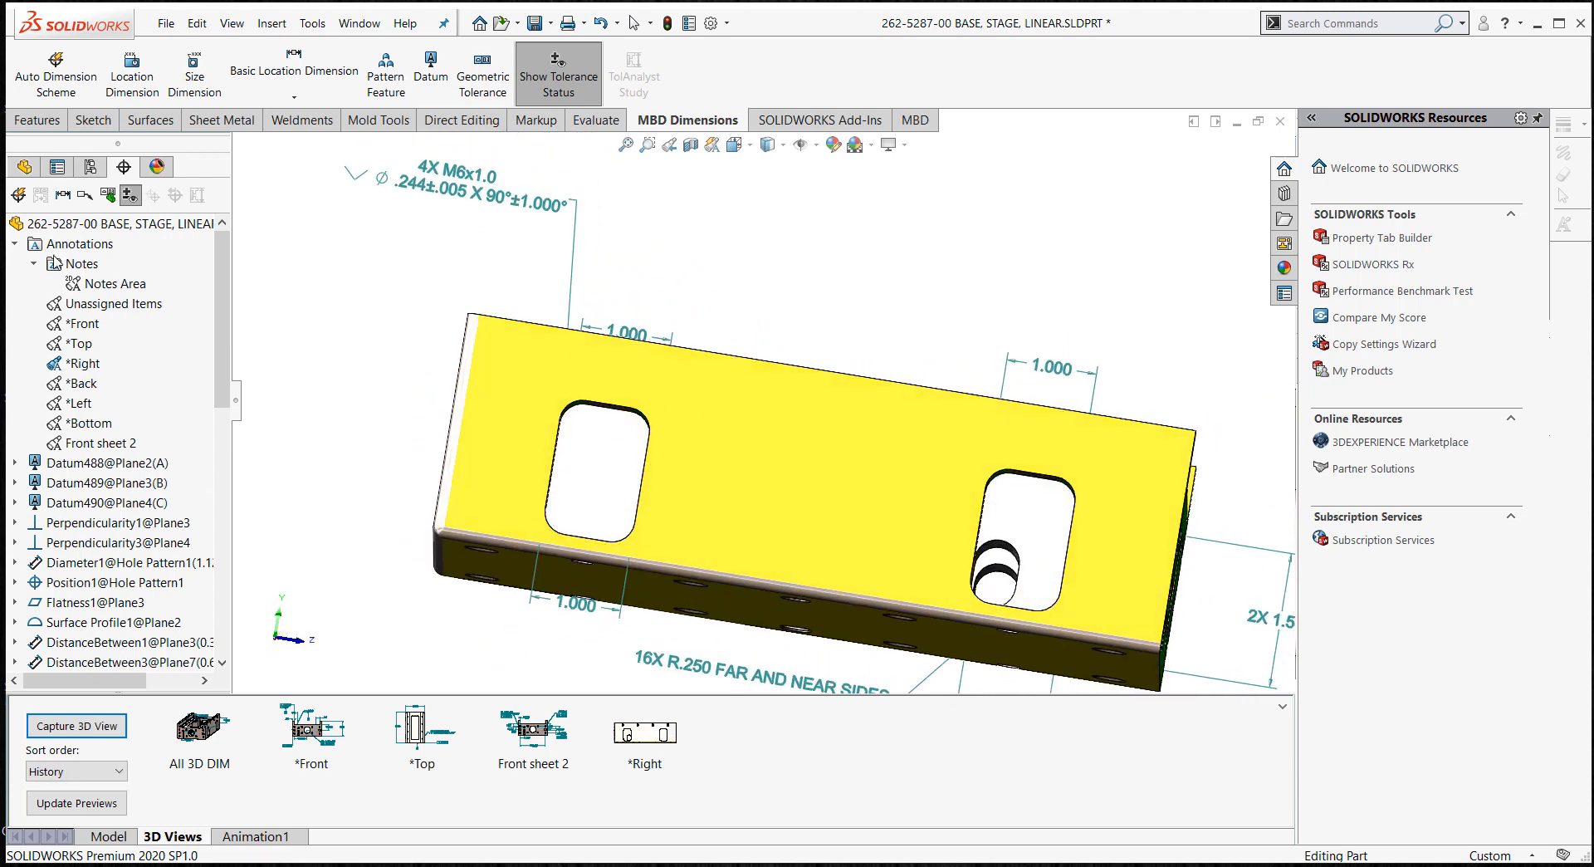
pyautogui.click(18, 196)
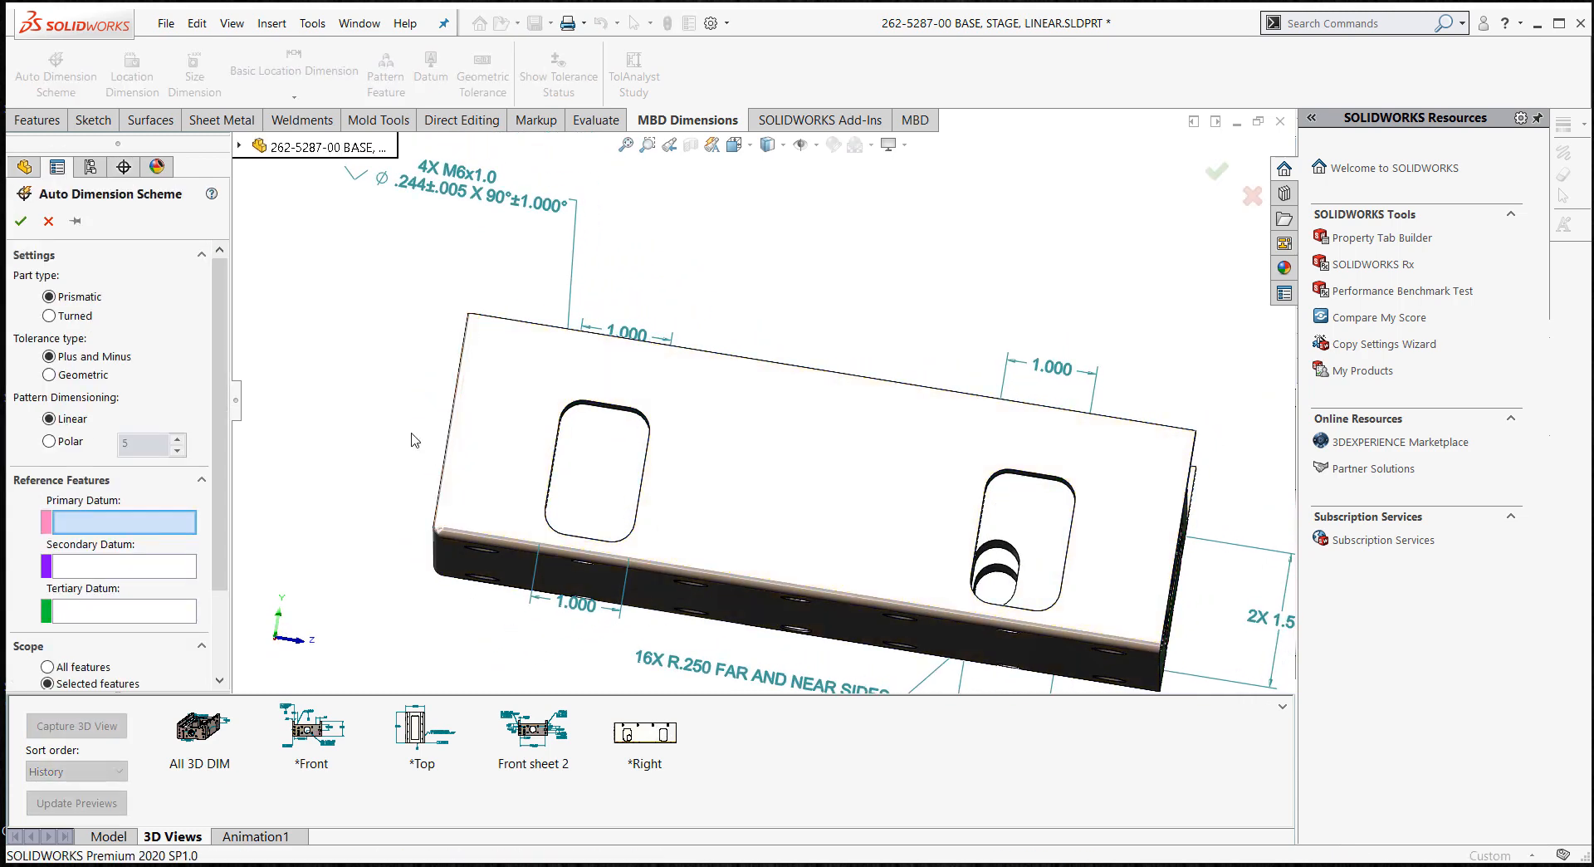
pyautogui.moveTo(415, 439); pyautogui.dragTo(401, 399, button='middle')
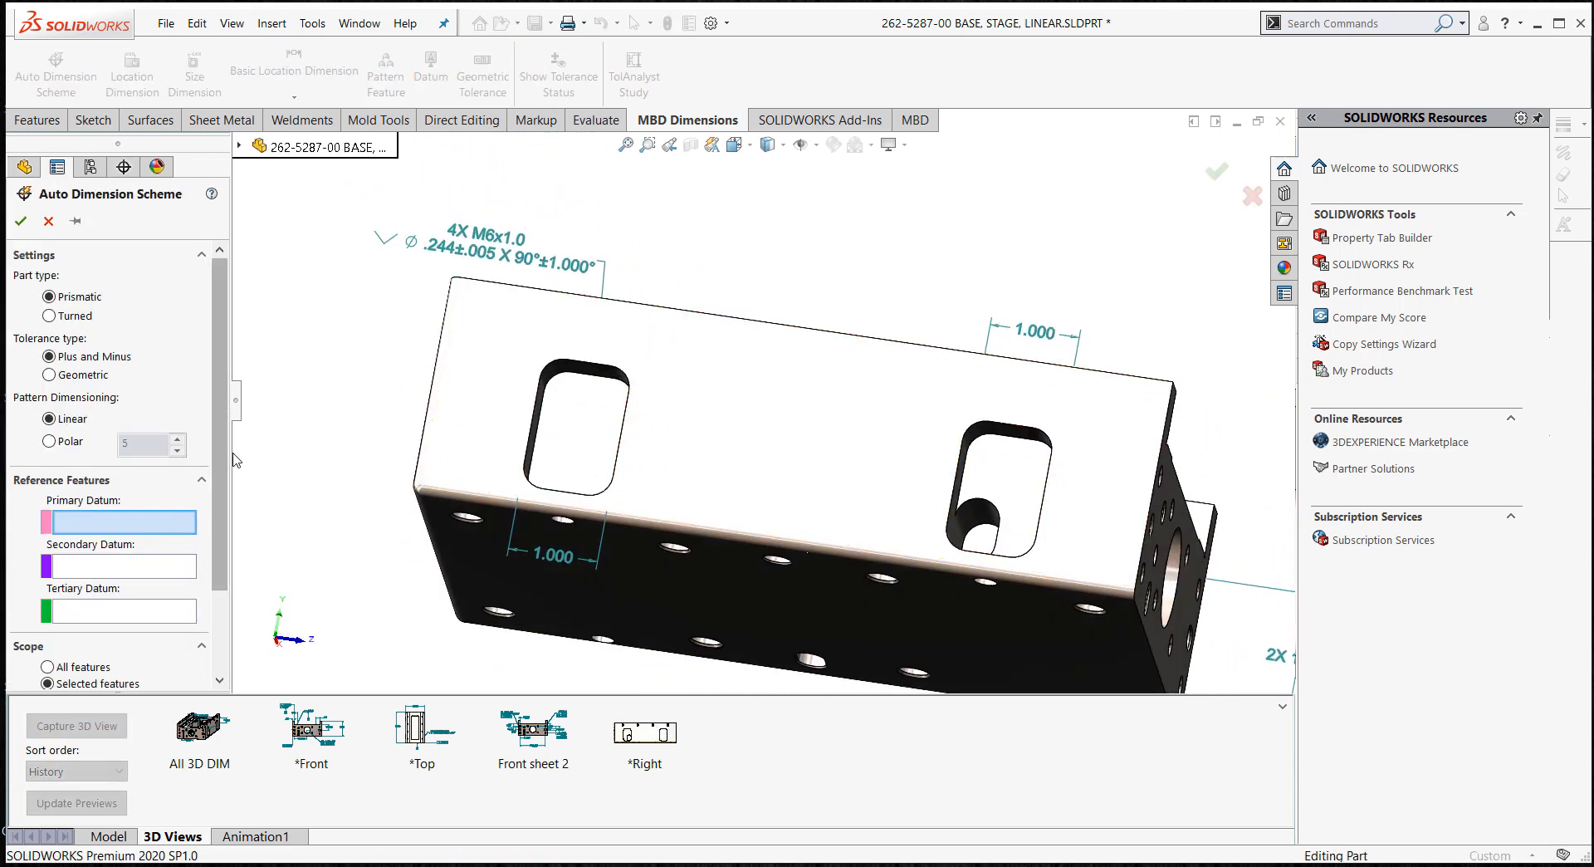
pyautogui.scroll(-3, 220, 465)
pyautogui.click(165, 614)
pyautogui.moveTo(569, 402)
pyautogui.mouseDown(button='middle')
pyautogui.moveTo(611, 345)
pyautogui.moveTo(588, 434)
pyautogui.mouseUp(button='middle')
pyautogui.click(609, 336)
pyautogui.click(790, 673)
pyautogui.moveTo(660, 469); pyautogui.dragTo(608, 586, button='middle')
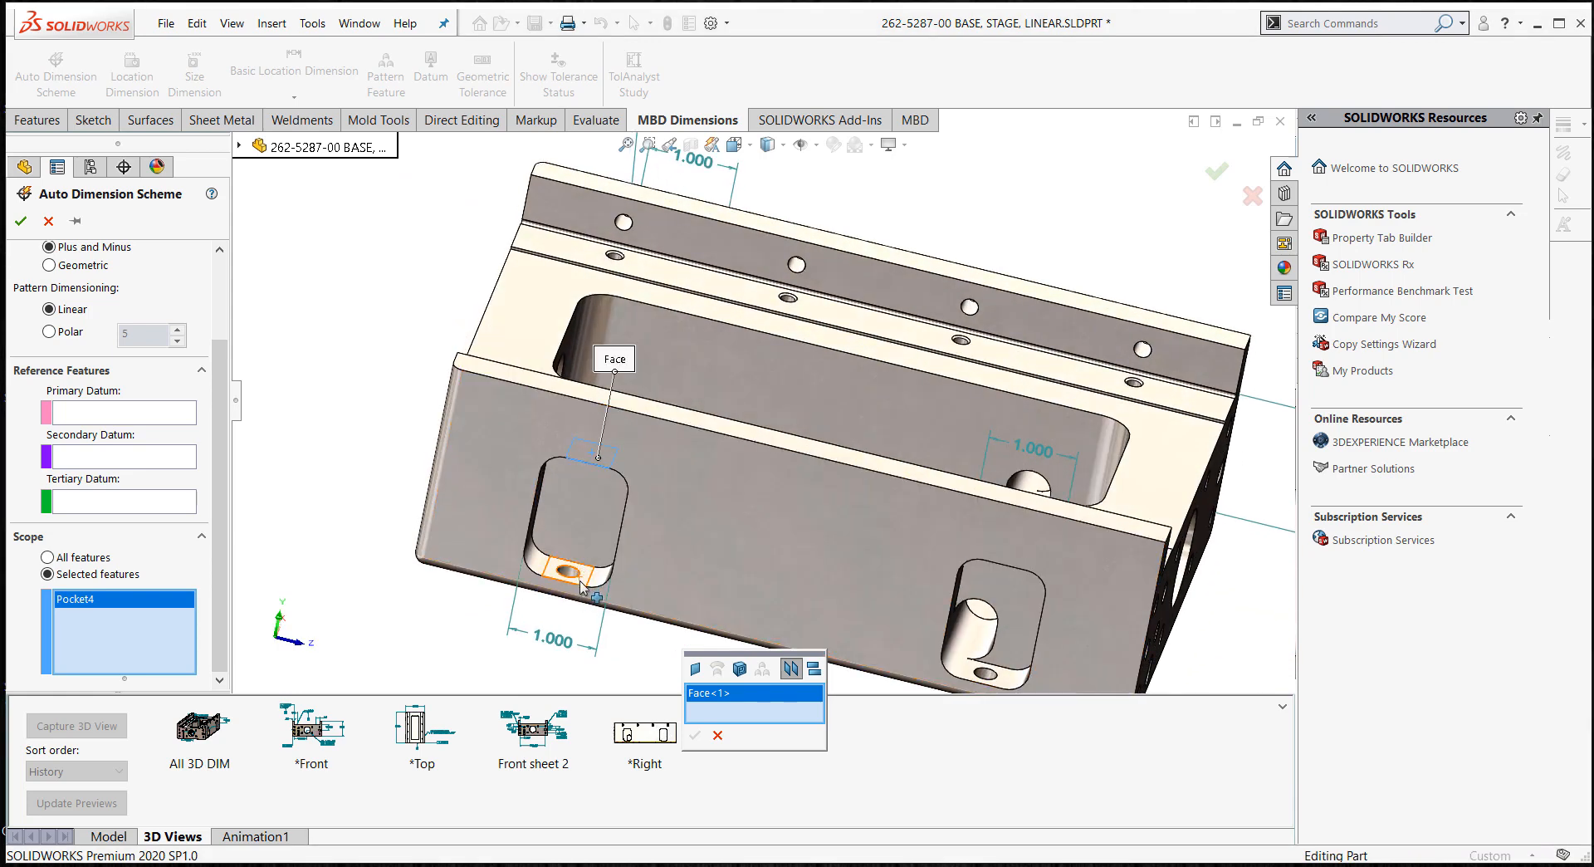
pyautogui.click(585, 586)
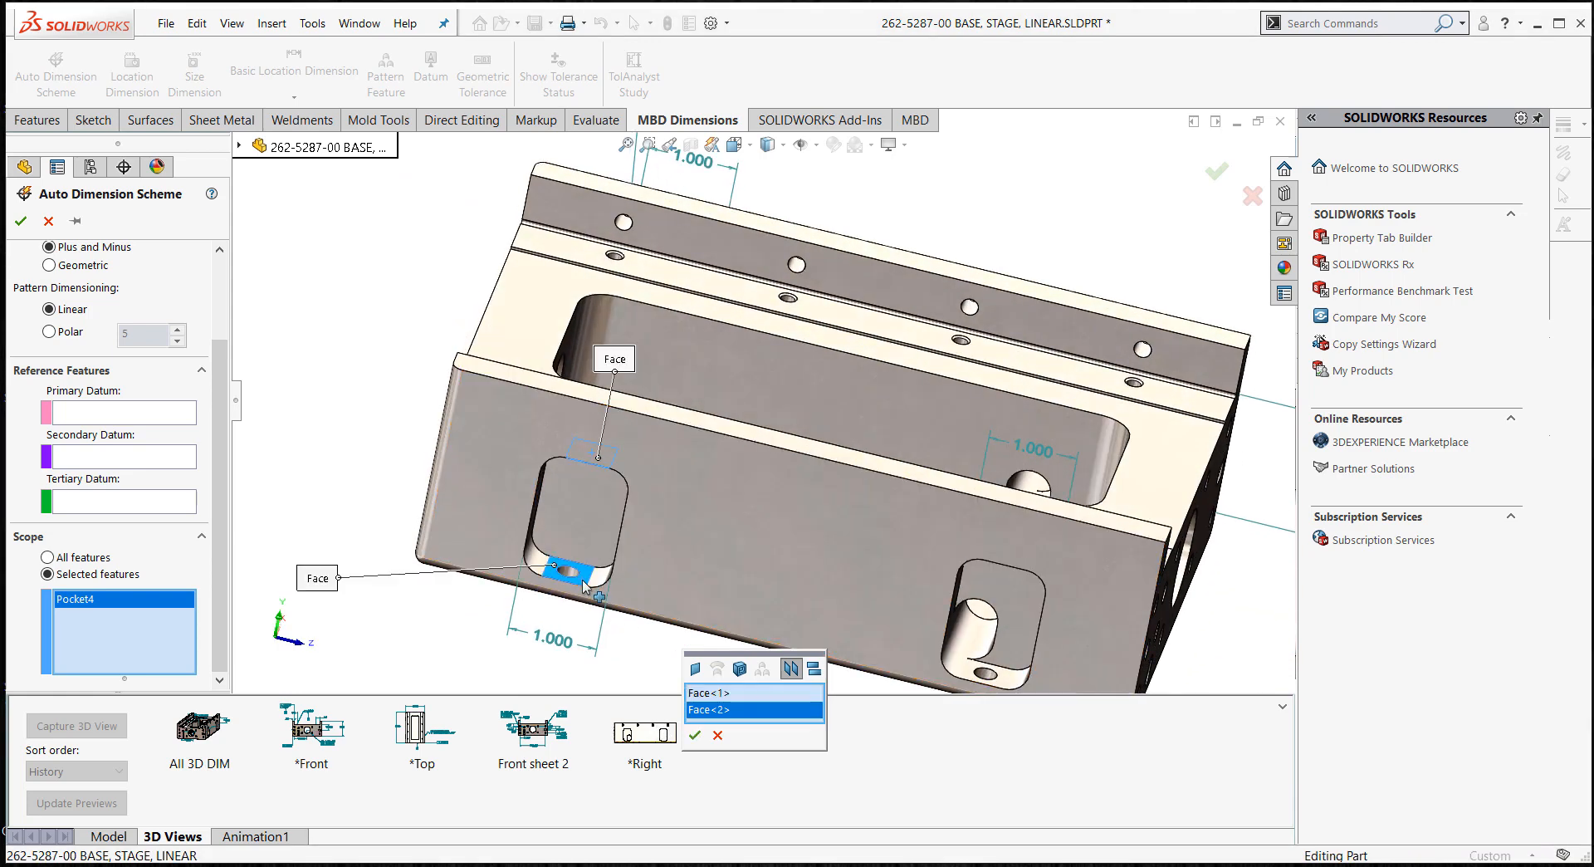
pyautogui.click(694, 734)
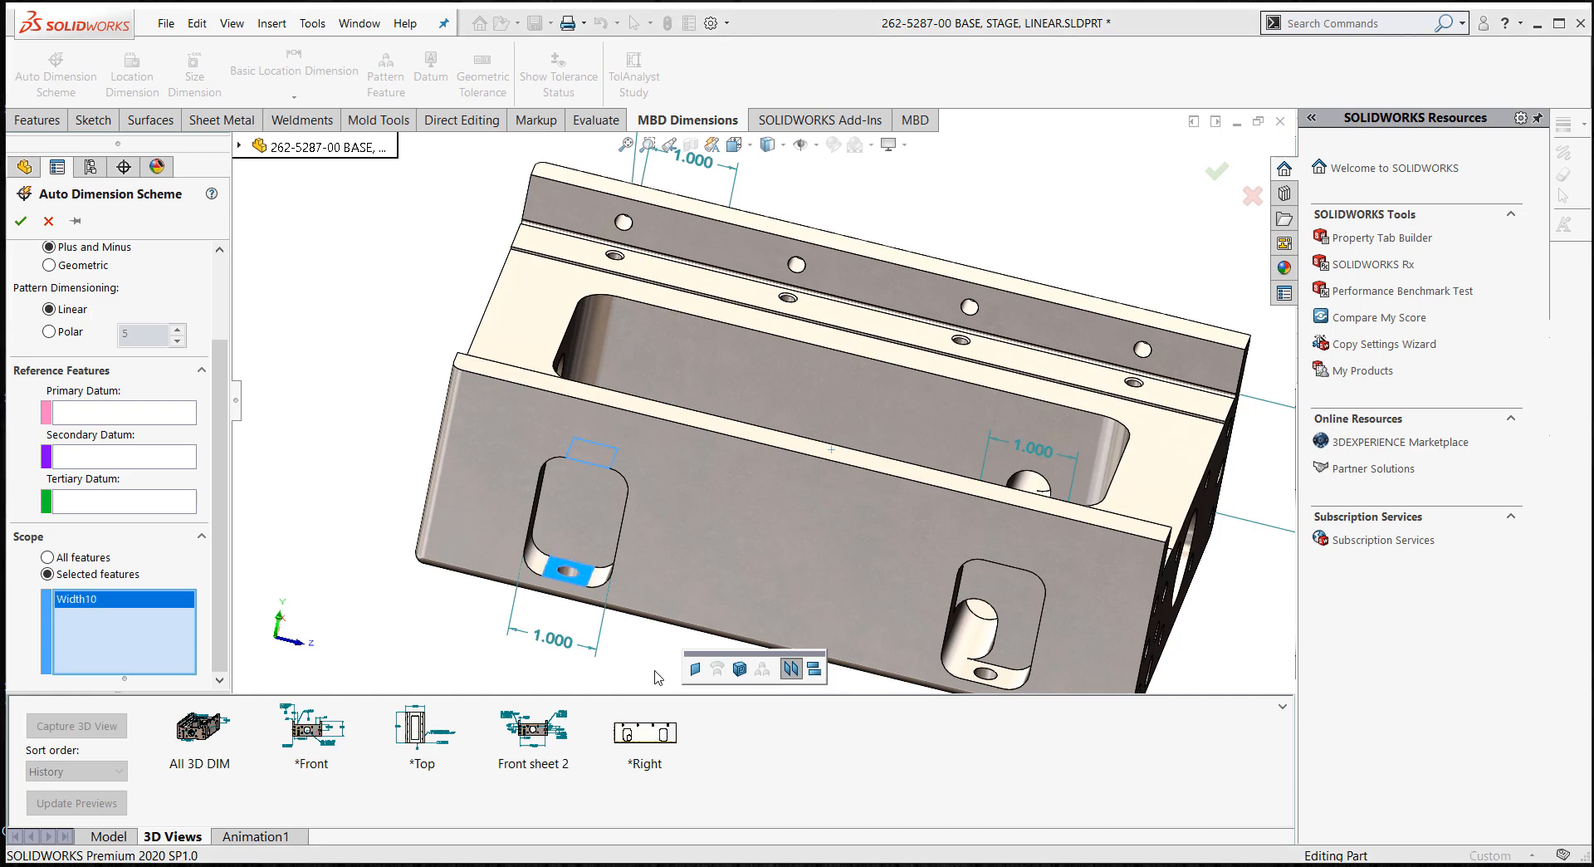
pyautogui.click(791, 669)
pyautogui.moveTo(1020, 606); pyautogui.dragTo(929, 660, button='middle')
pyautogui.click(1020, 342)
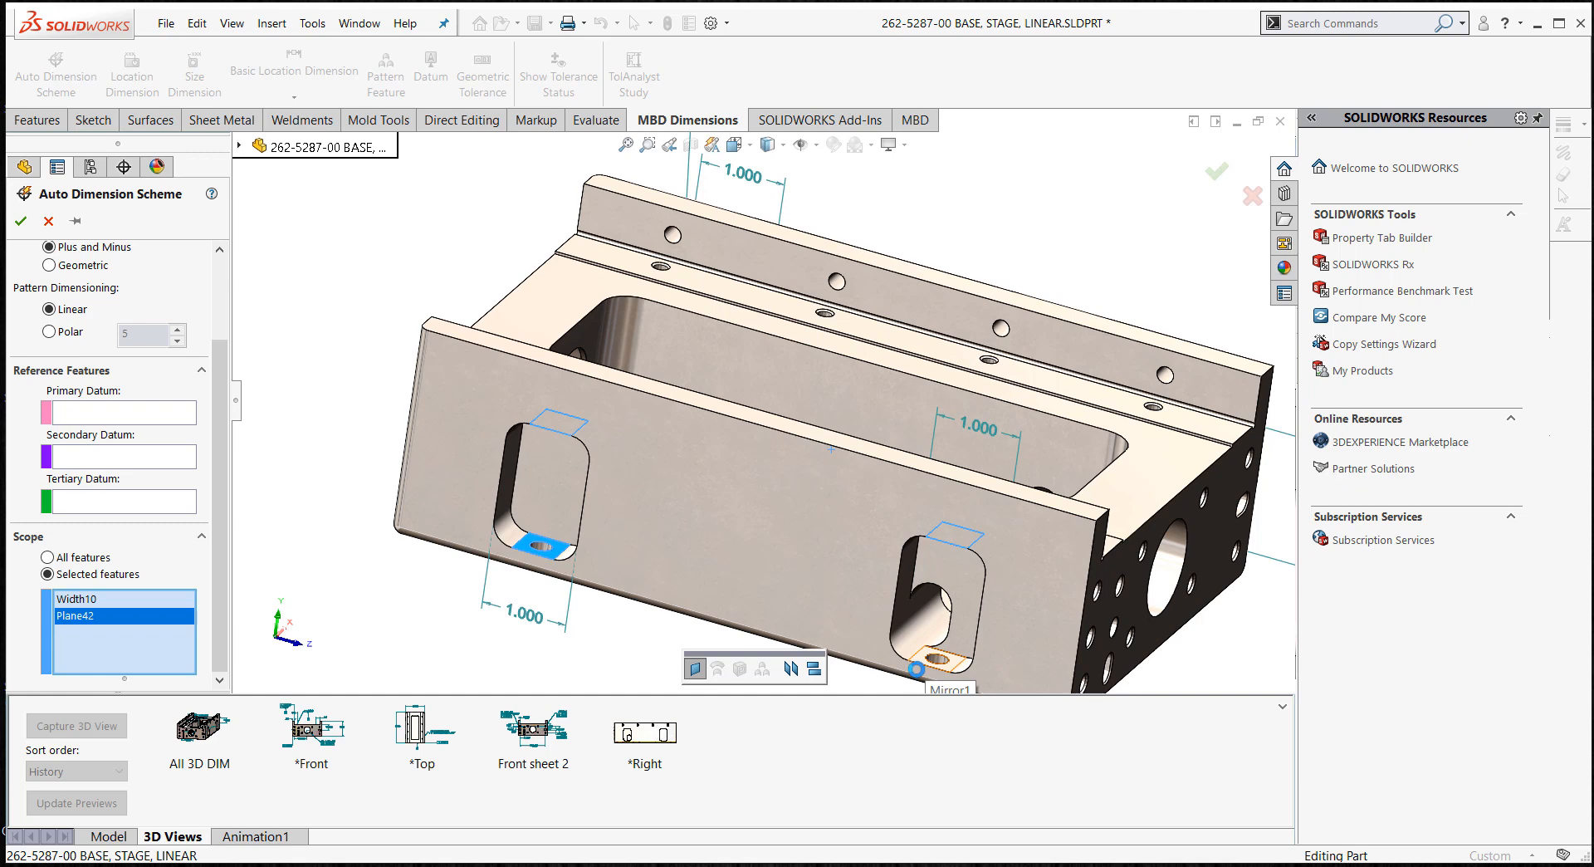
pyautogui.click(915, 669)
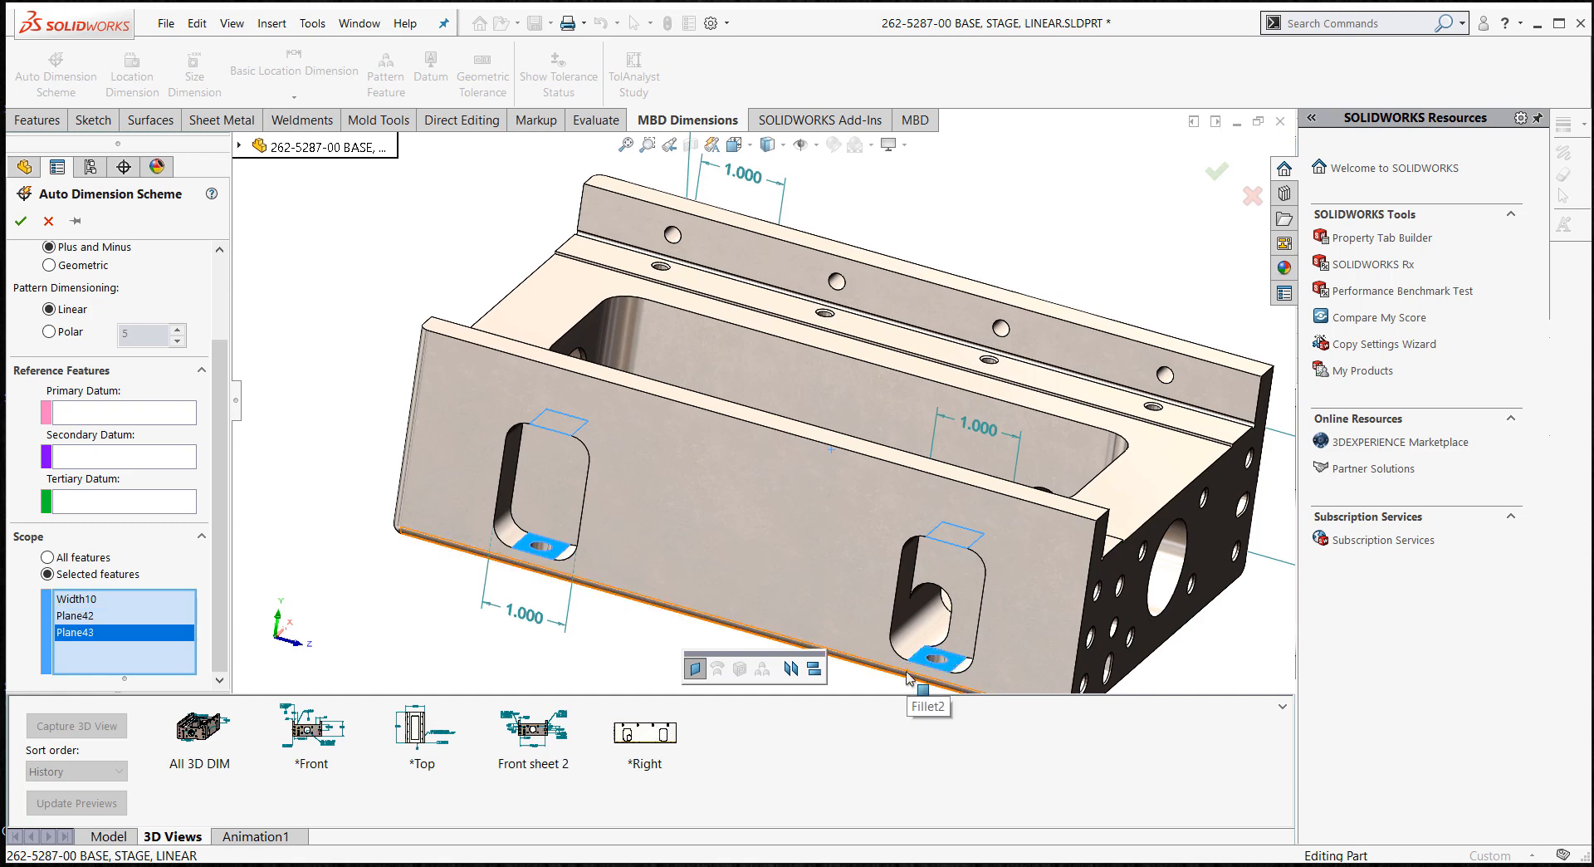
pyautogui.click(790, 669)
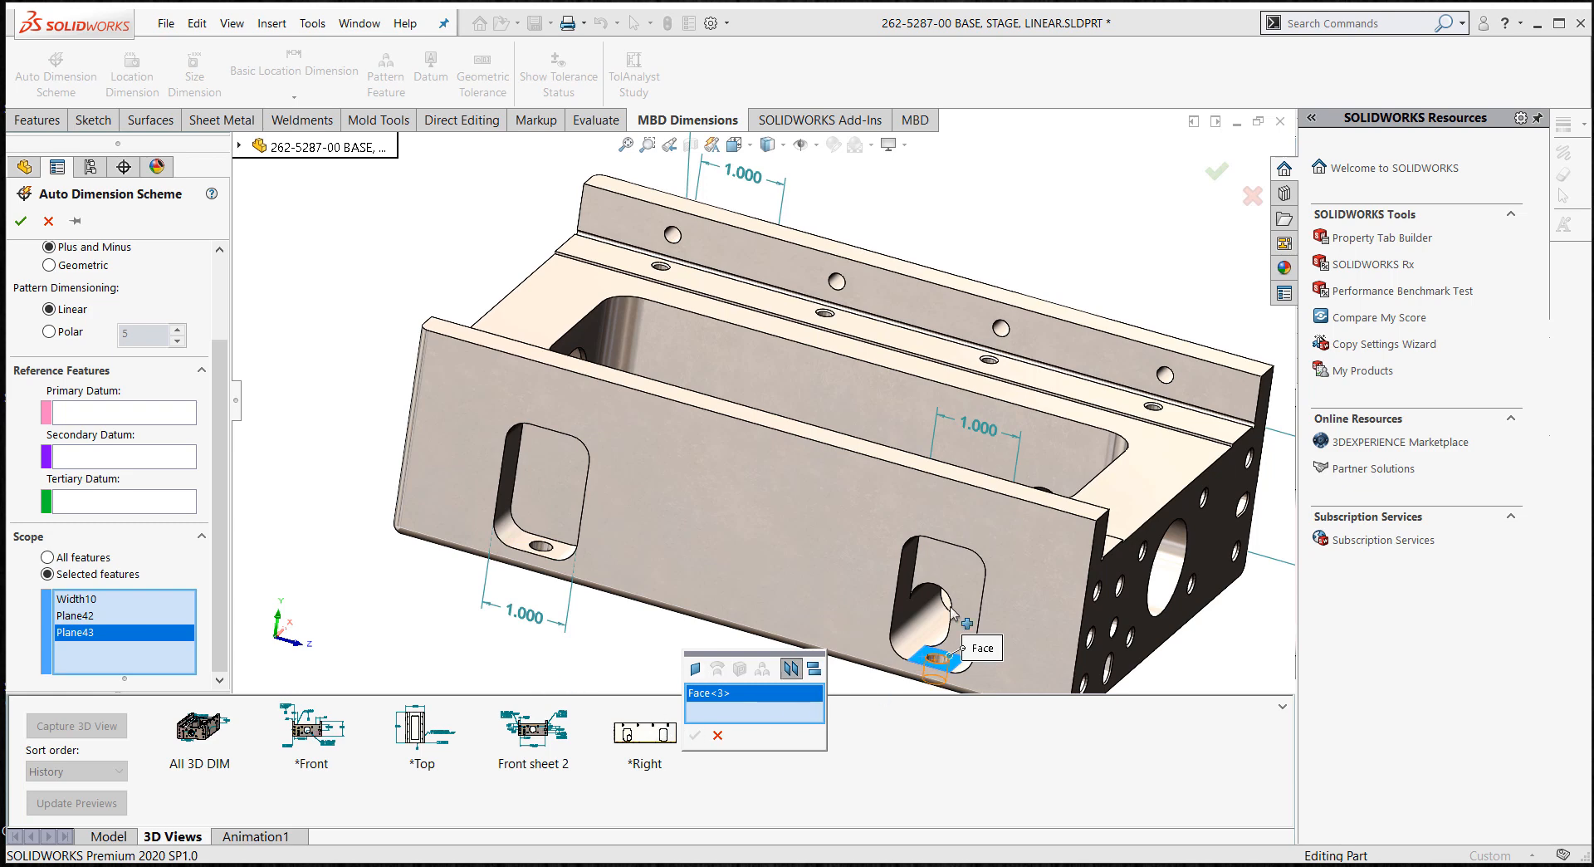
pyautogui.click(715, 737)
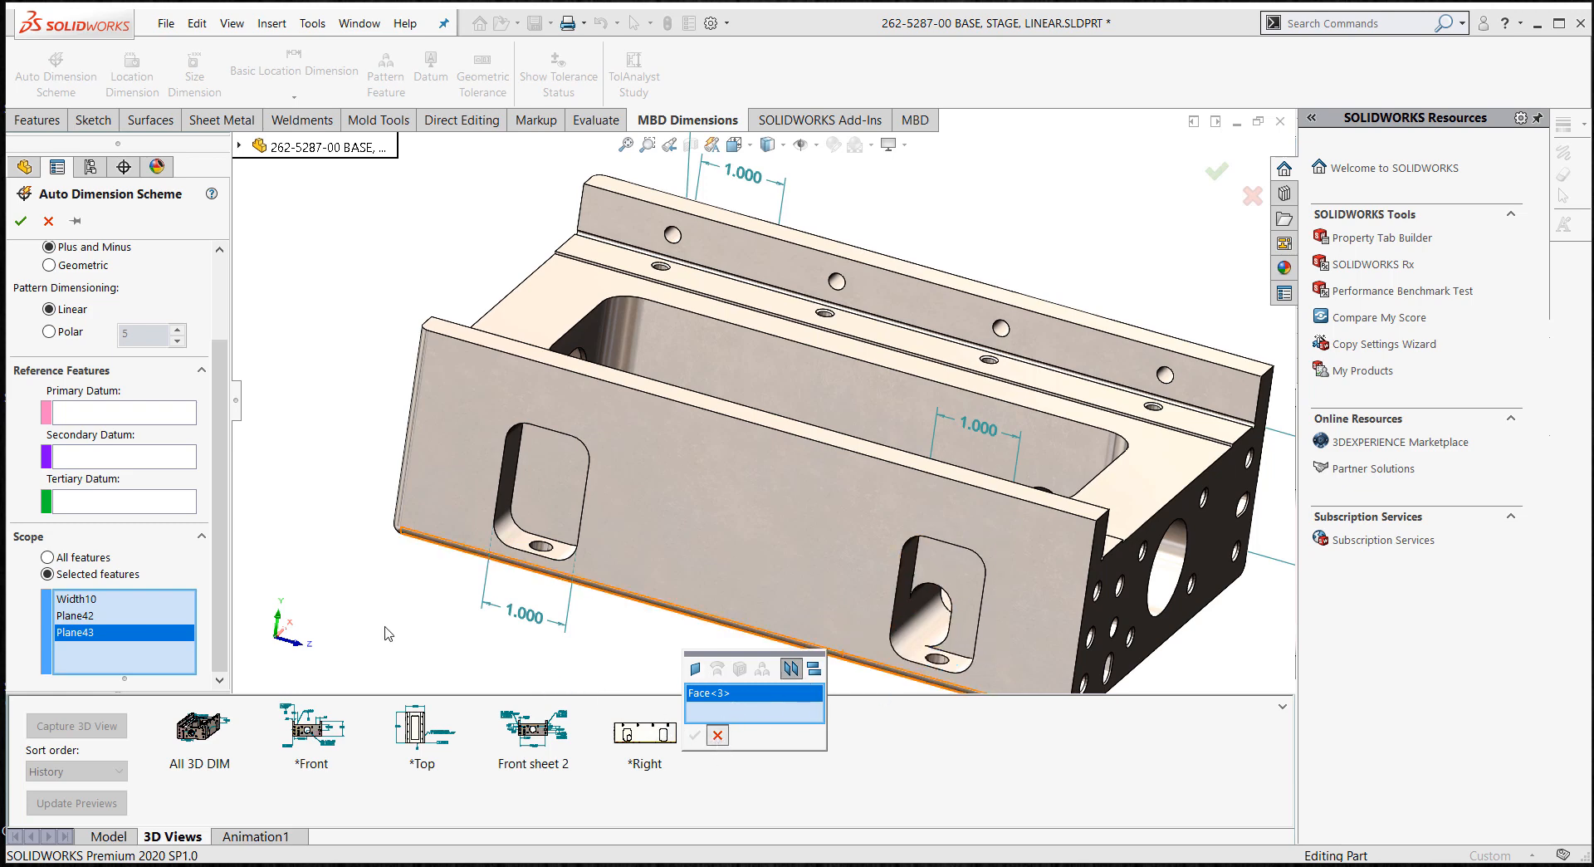
pyautogui.rightClick(106, 635)
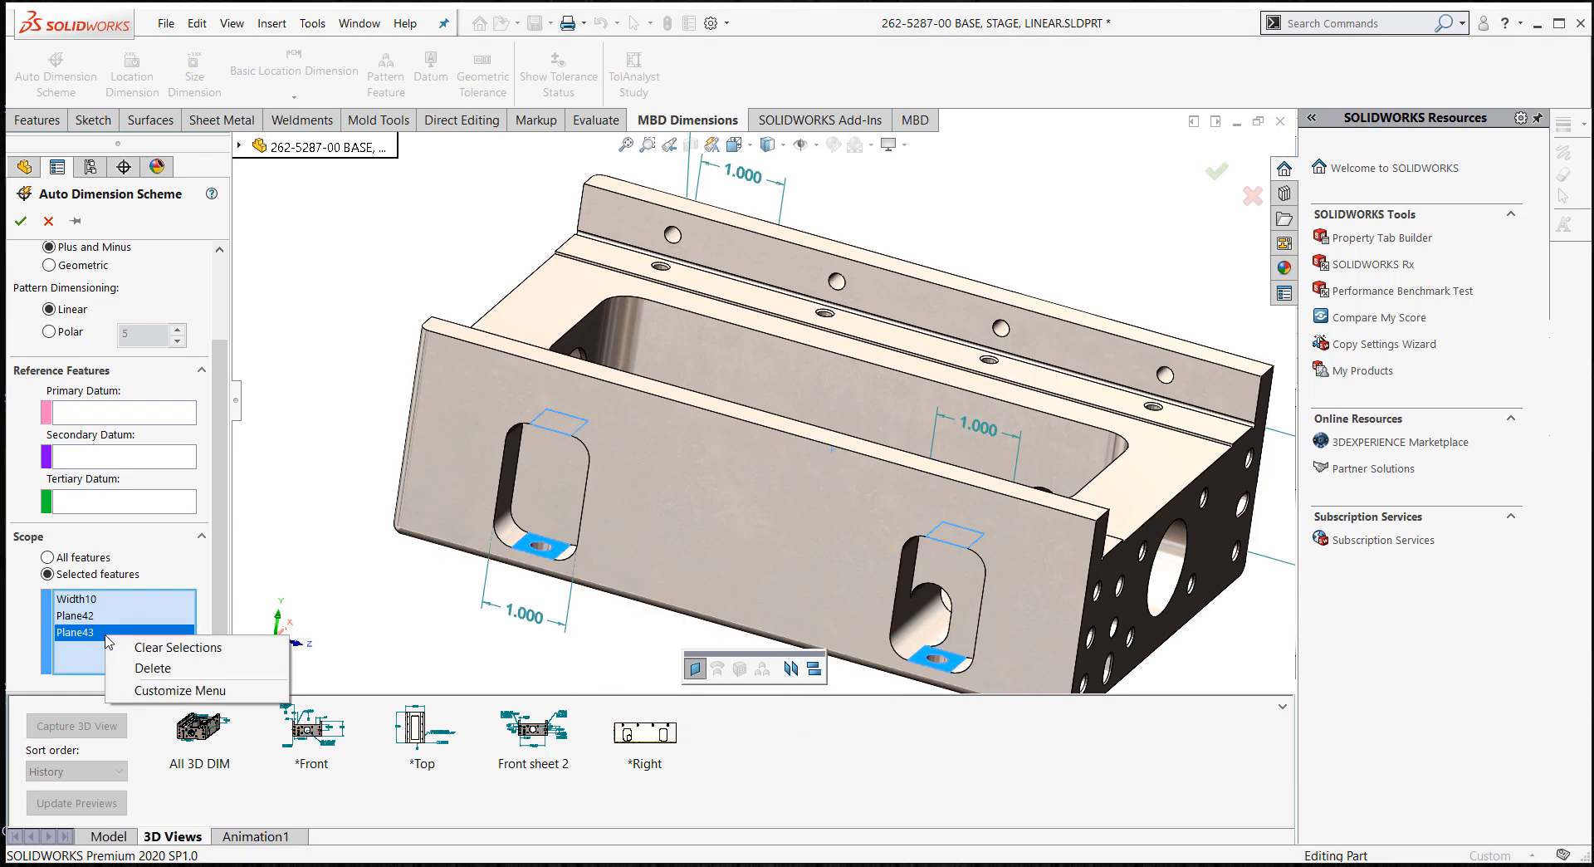
pyautogui.click(153, 668)
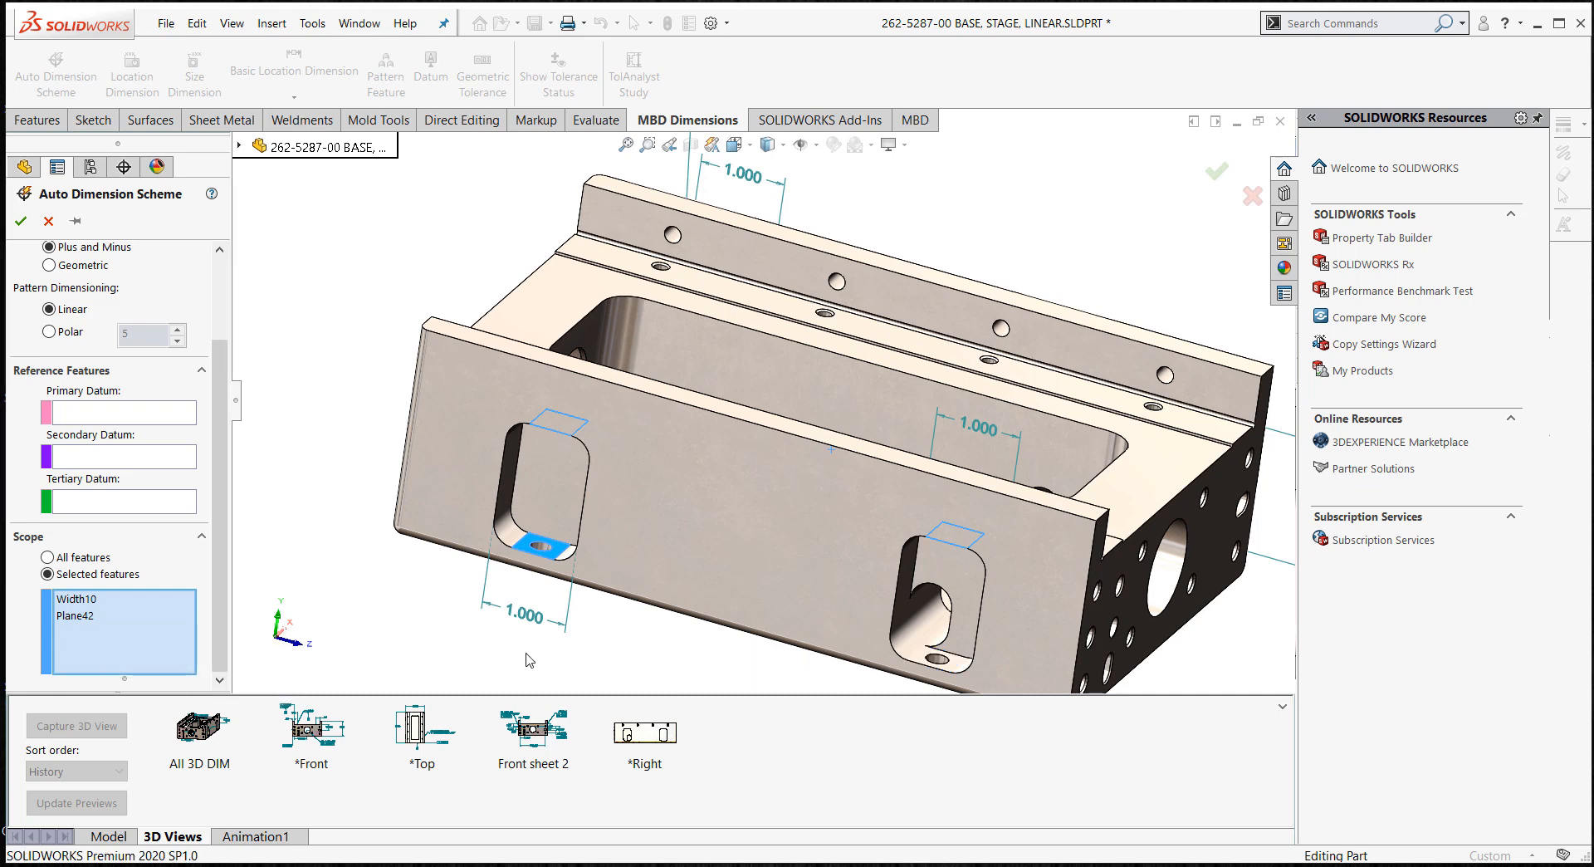
pyautogui.rightClick(76, 616)
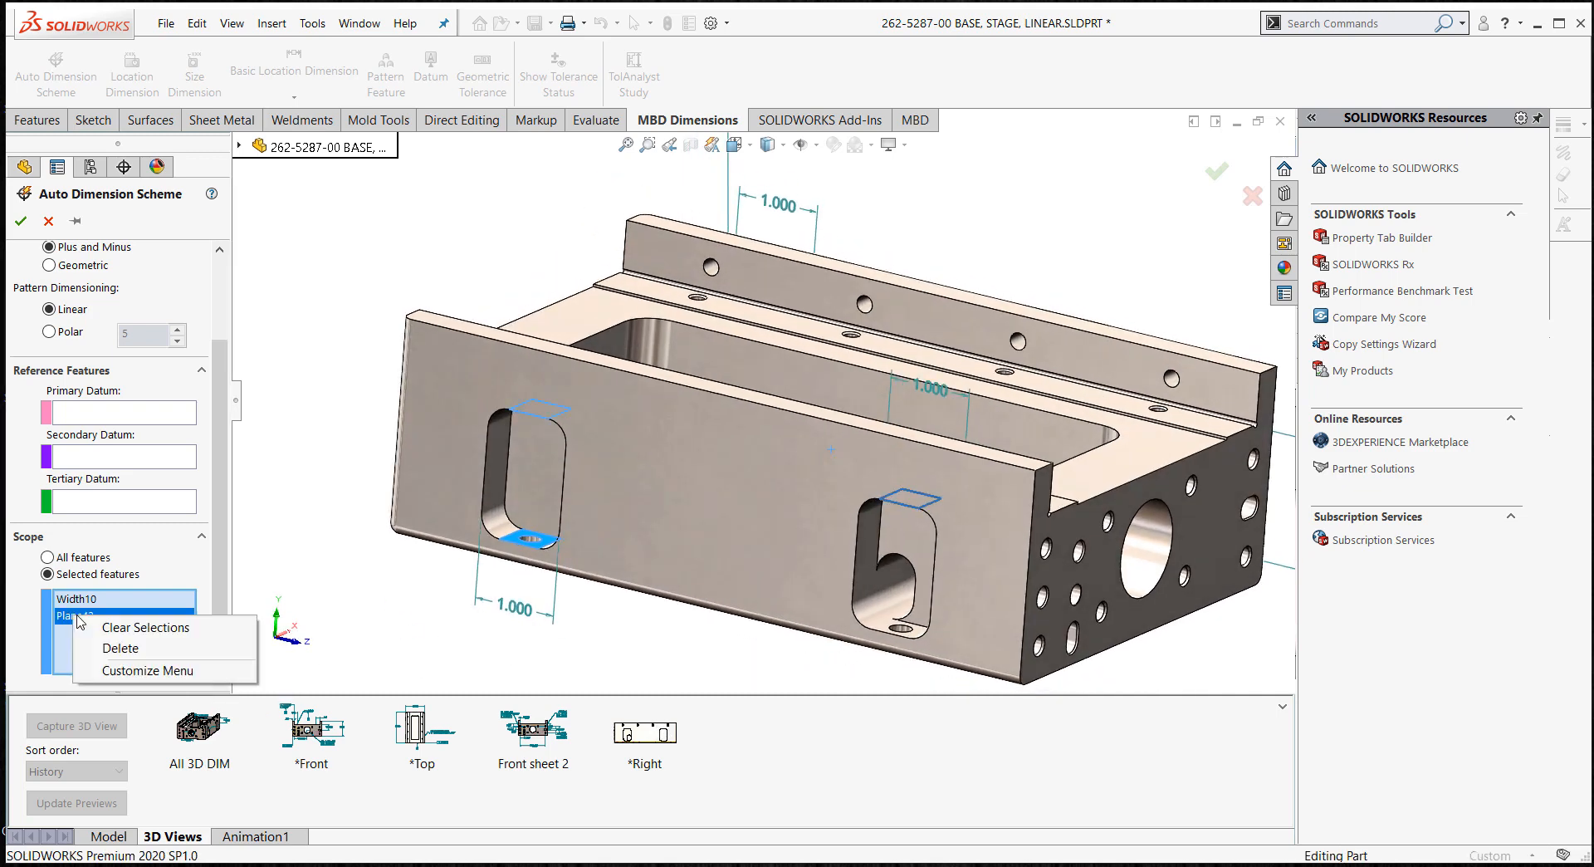
pyautogui.click(138, 649)
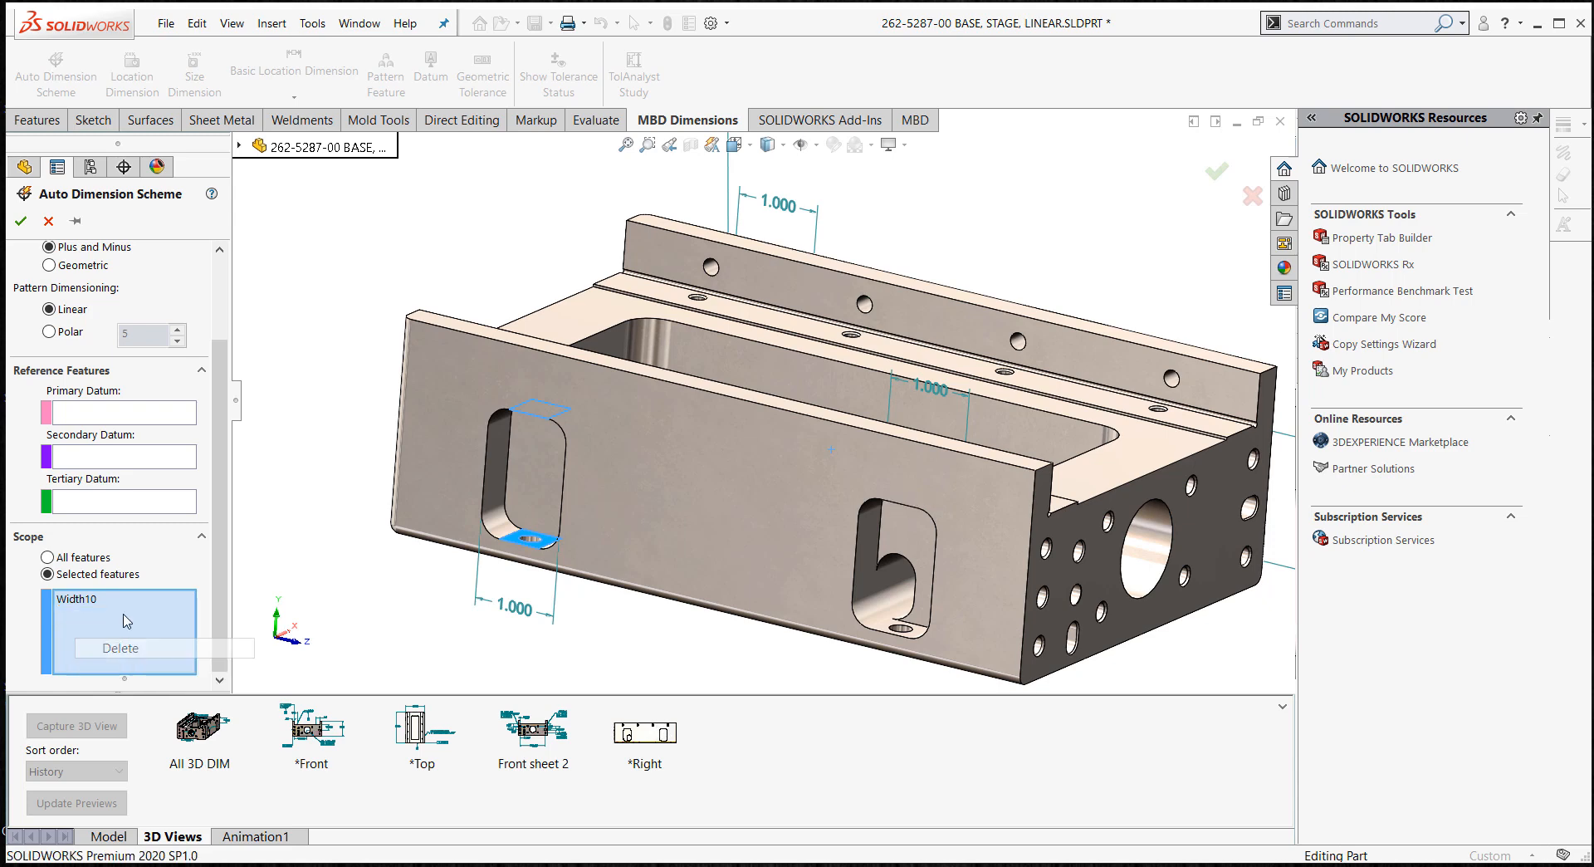
# - Add the opposite wall's window nearest the drilled end as a width feature from its upper and lower faces and apply the auto dimension scheme
pyautogui.moveTo(463, 629); pyautogui.dragTo(498, 424, button='middle')
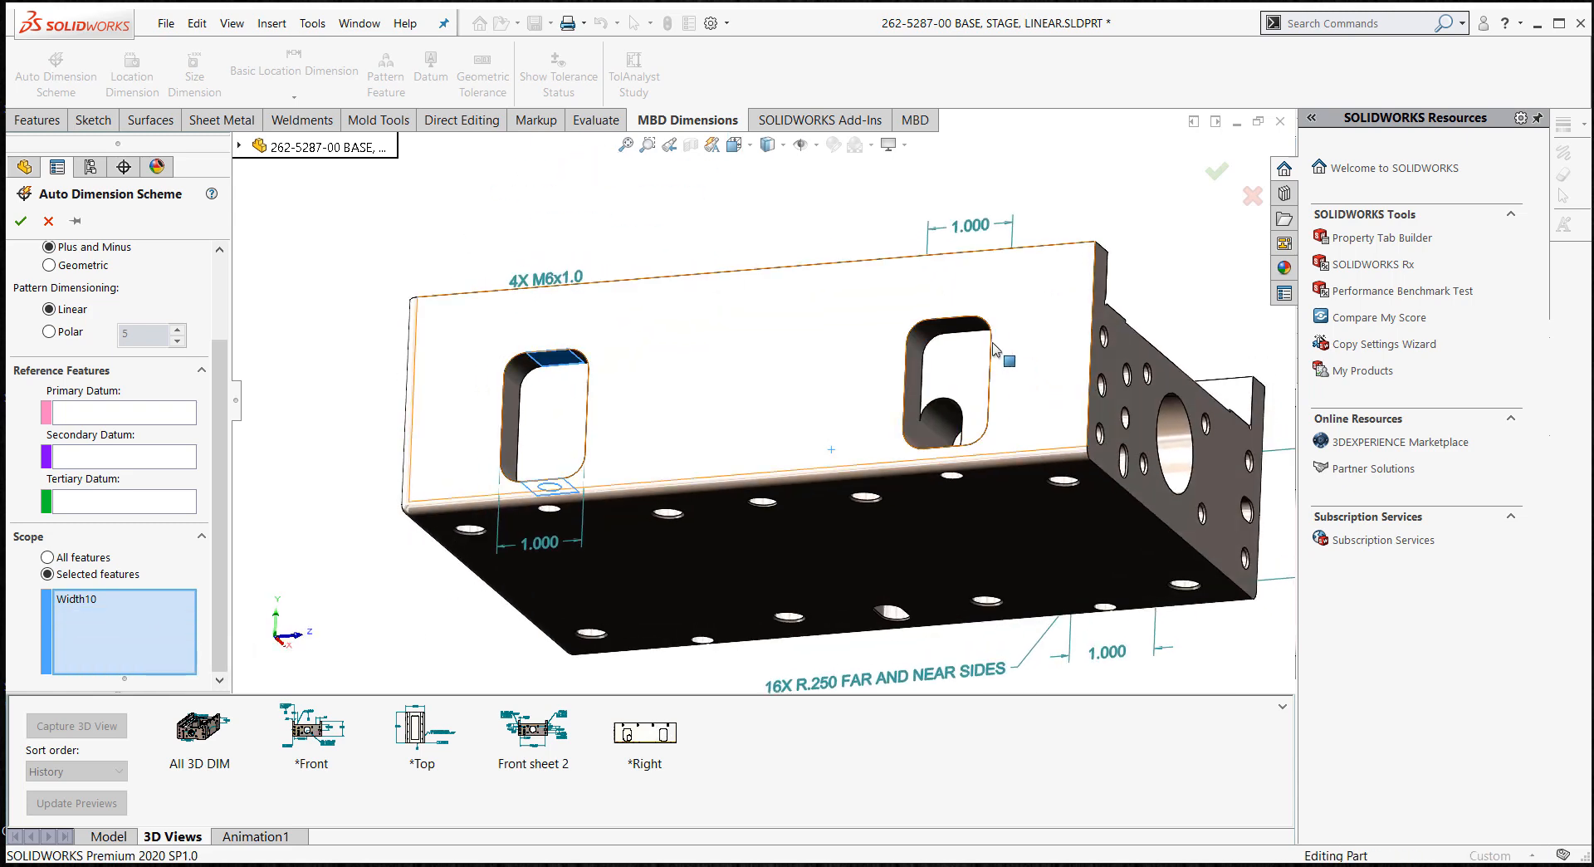
pyautogui.click(962, 331)
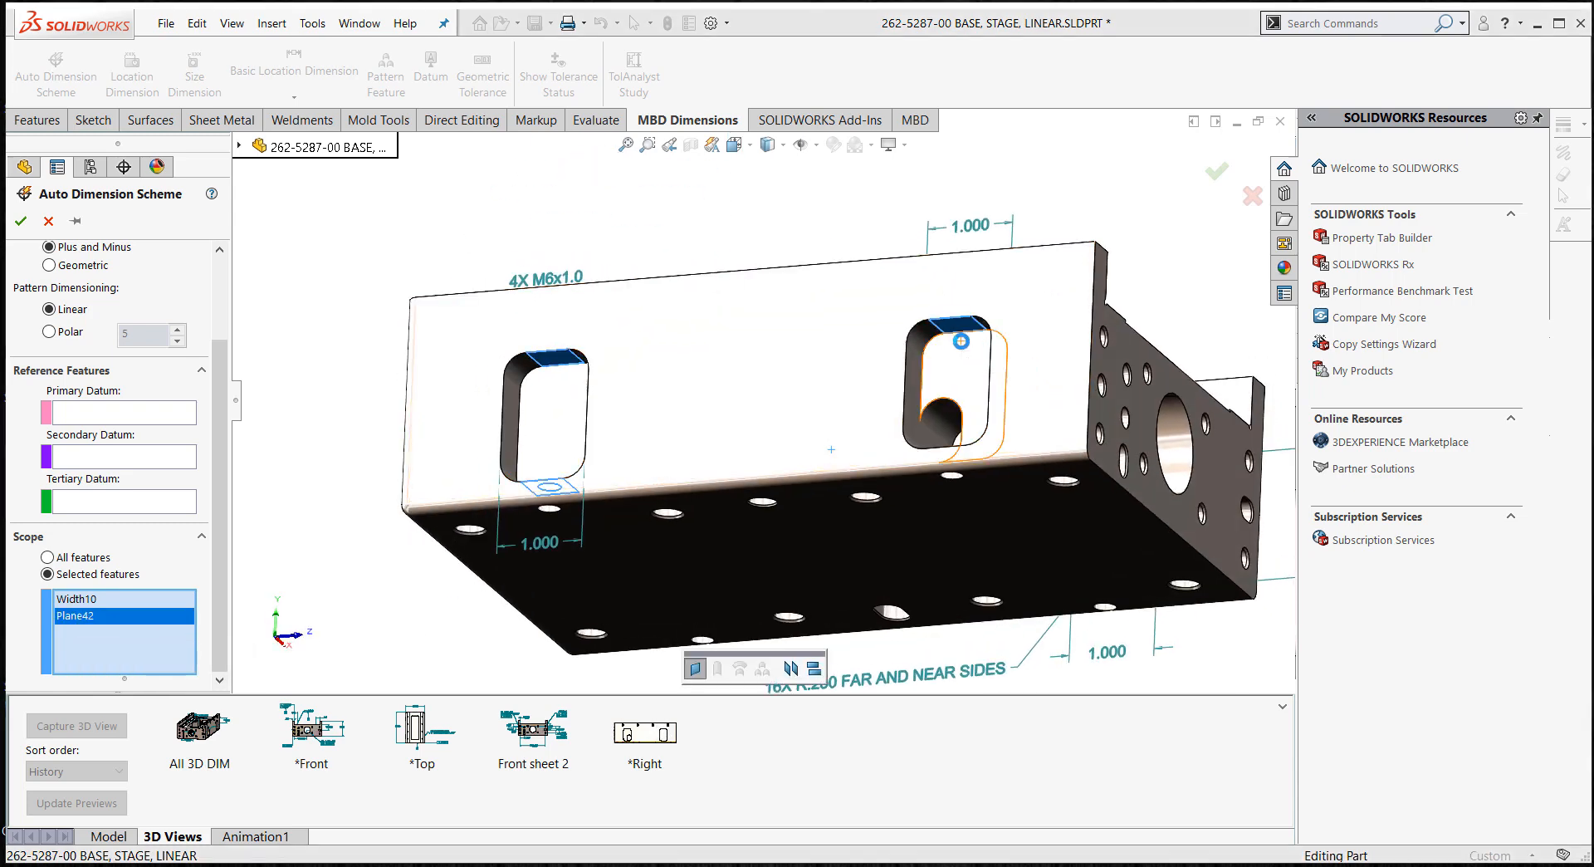
pyautogui.moveTo(961, 338); pyautogui.dragTo(934, 456, button='middle')
pyautogui.click(788, 671)
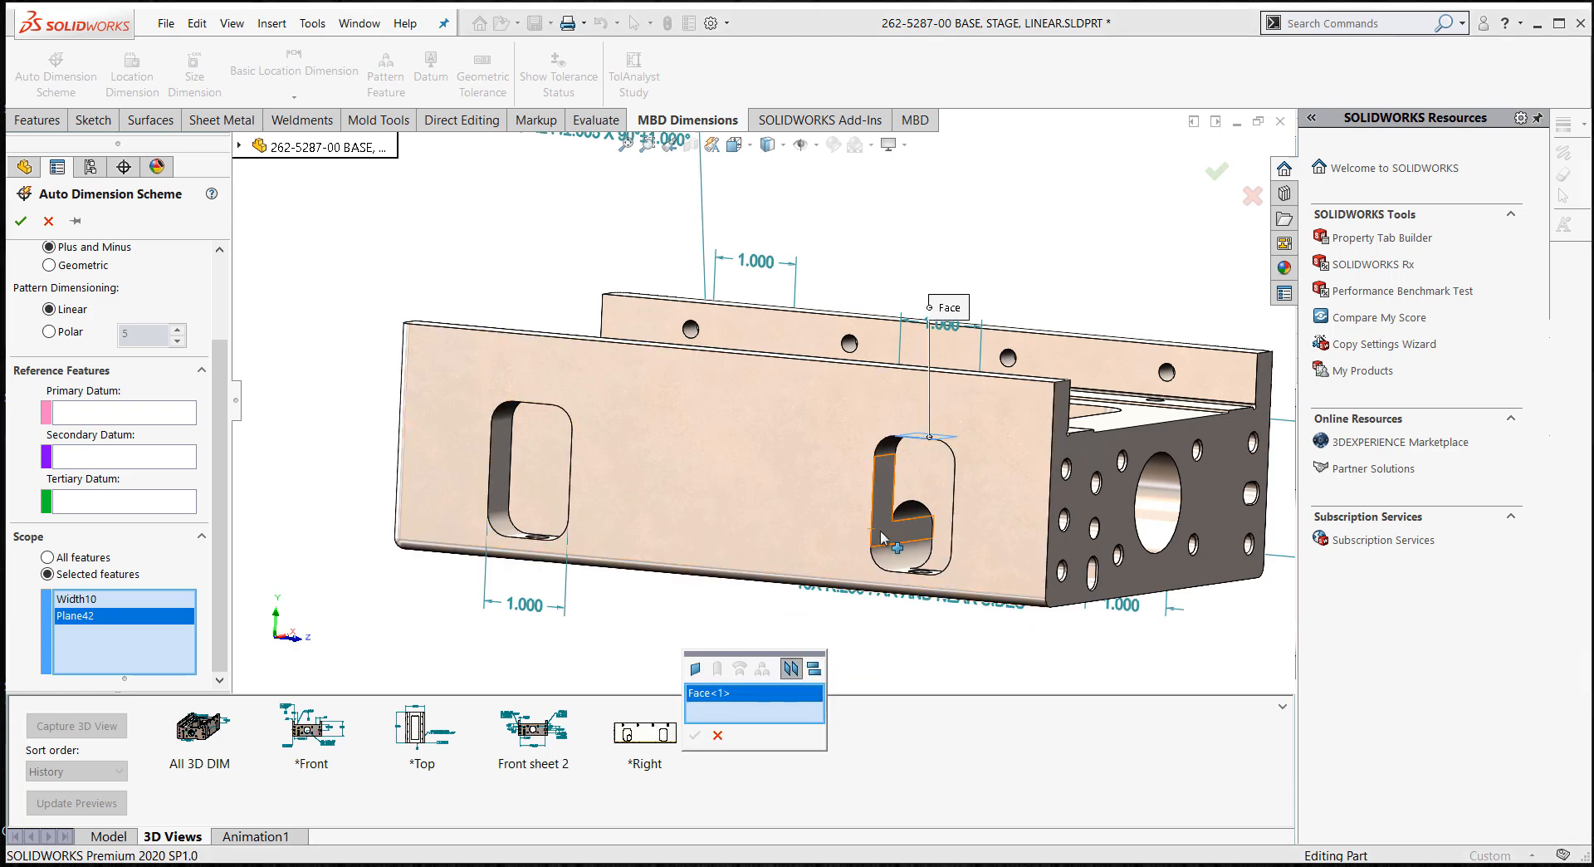
pyautogui.moveTo(890, 531); pyautogui.dragTo(897, 646, button='middle')
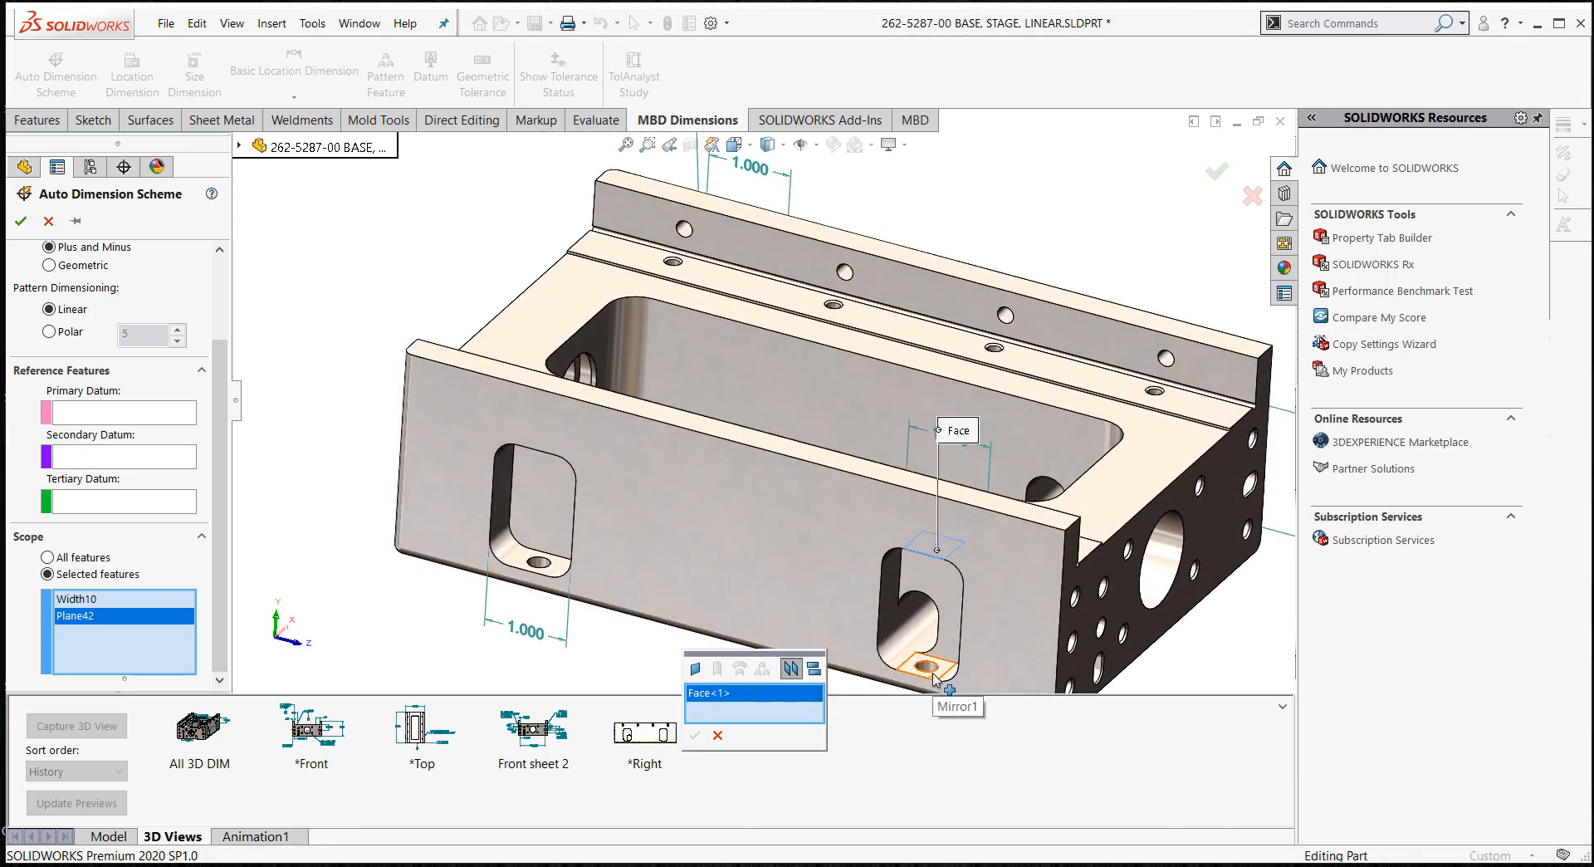
pyautogui.click(933, 674)
pyautogui.click(695, 735)
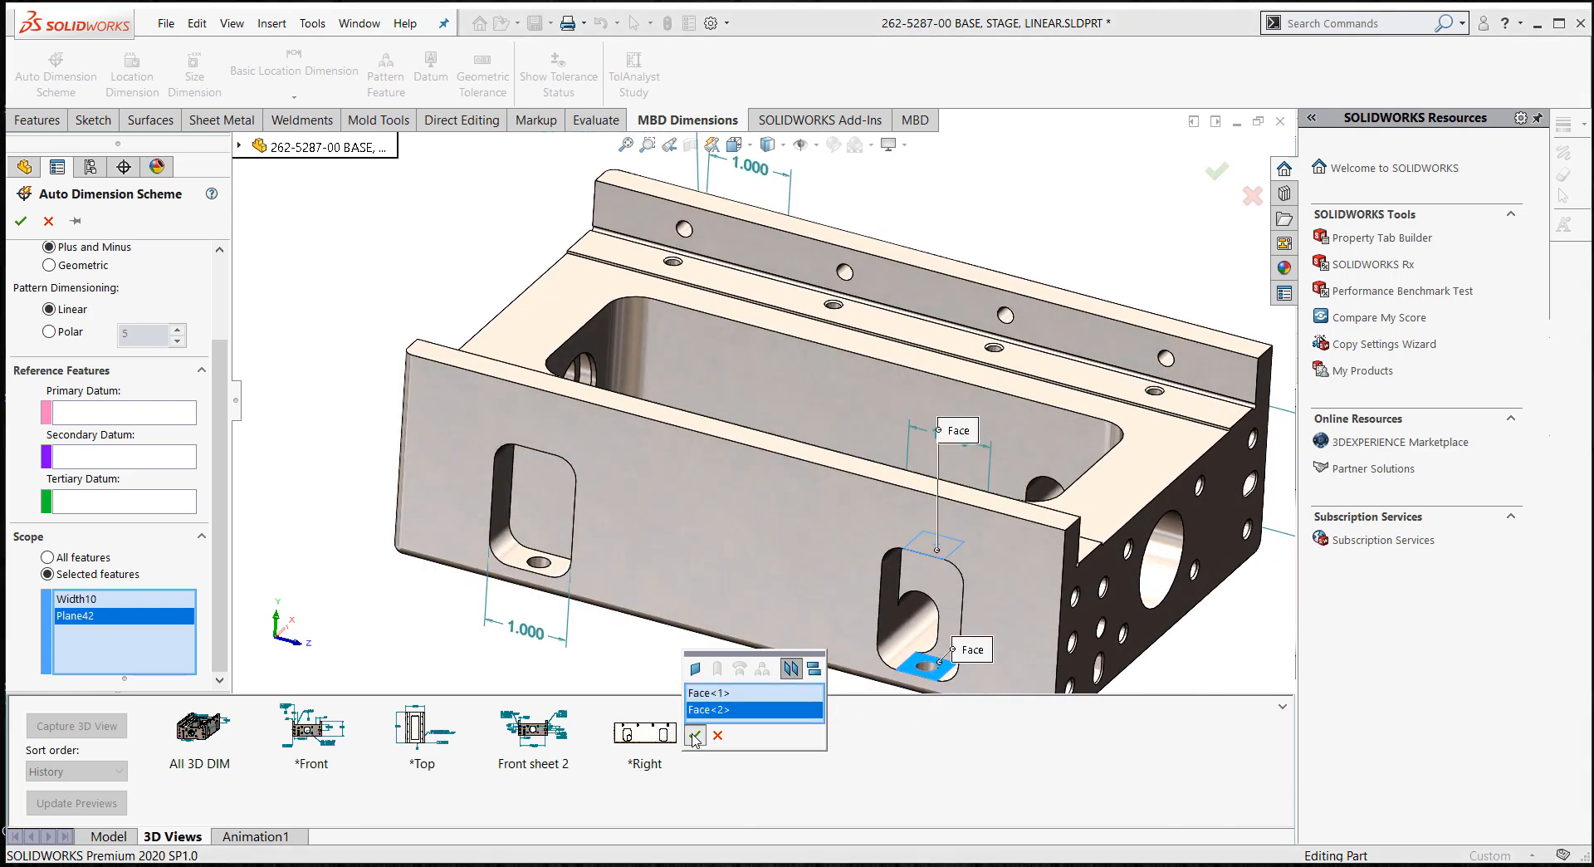
pyautogui.moveTo(361, 278); pyautogui.dragTo(460, 259, button='right')
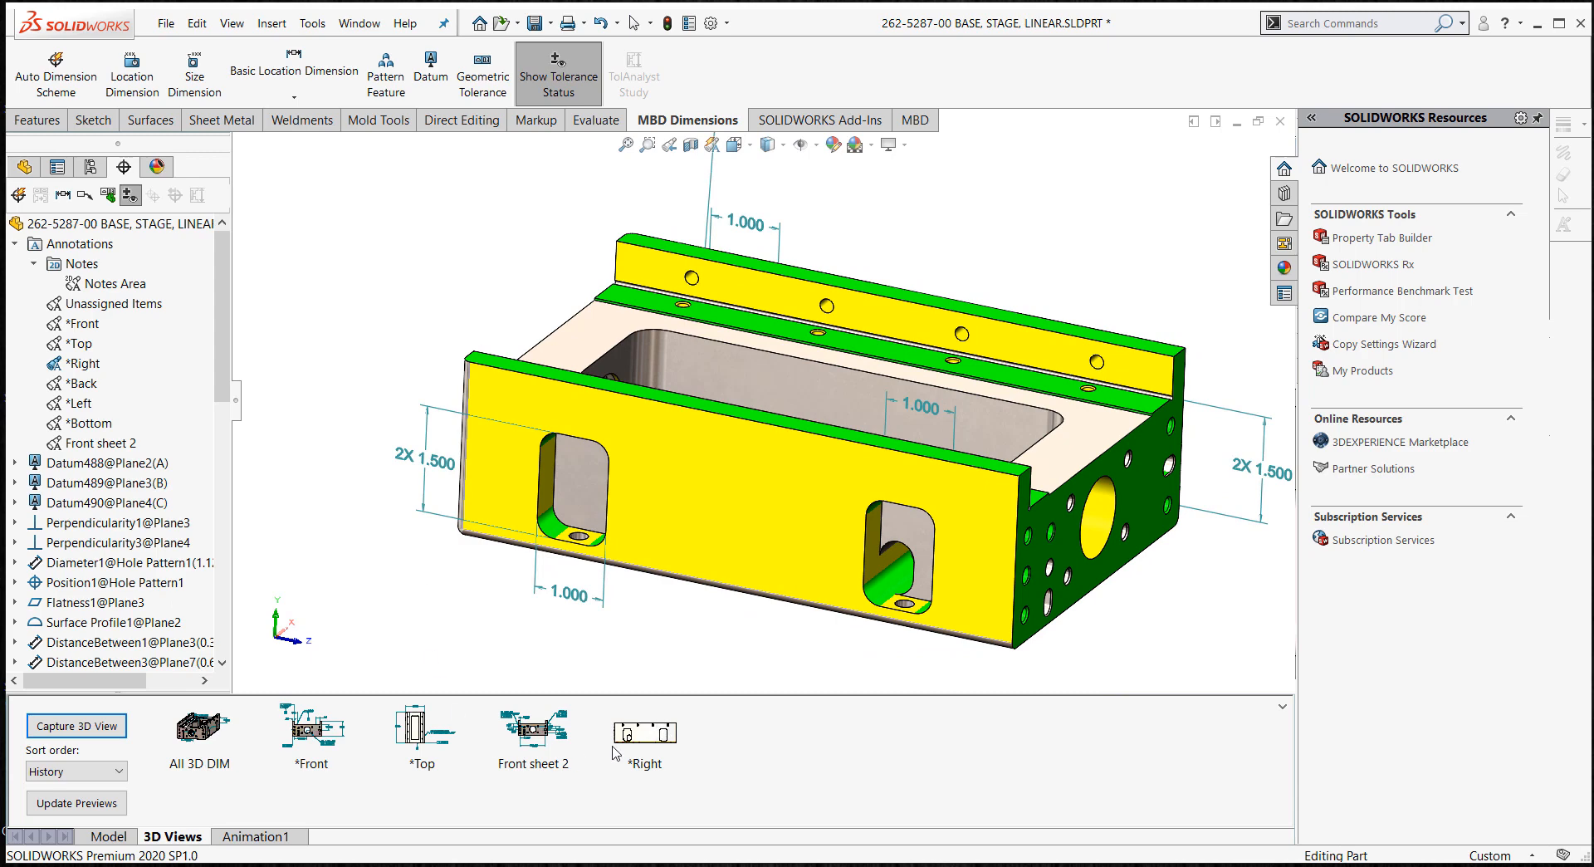
# - Activate the Right 3D view and move the window height dimension at the rounded-edge end slightly farther from the part
pyautogui.doubleClick(669, 737)
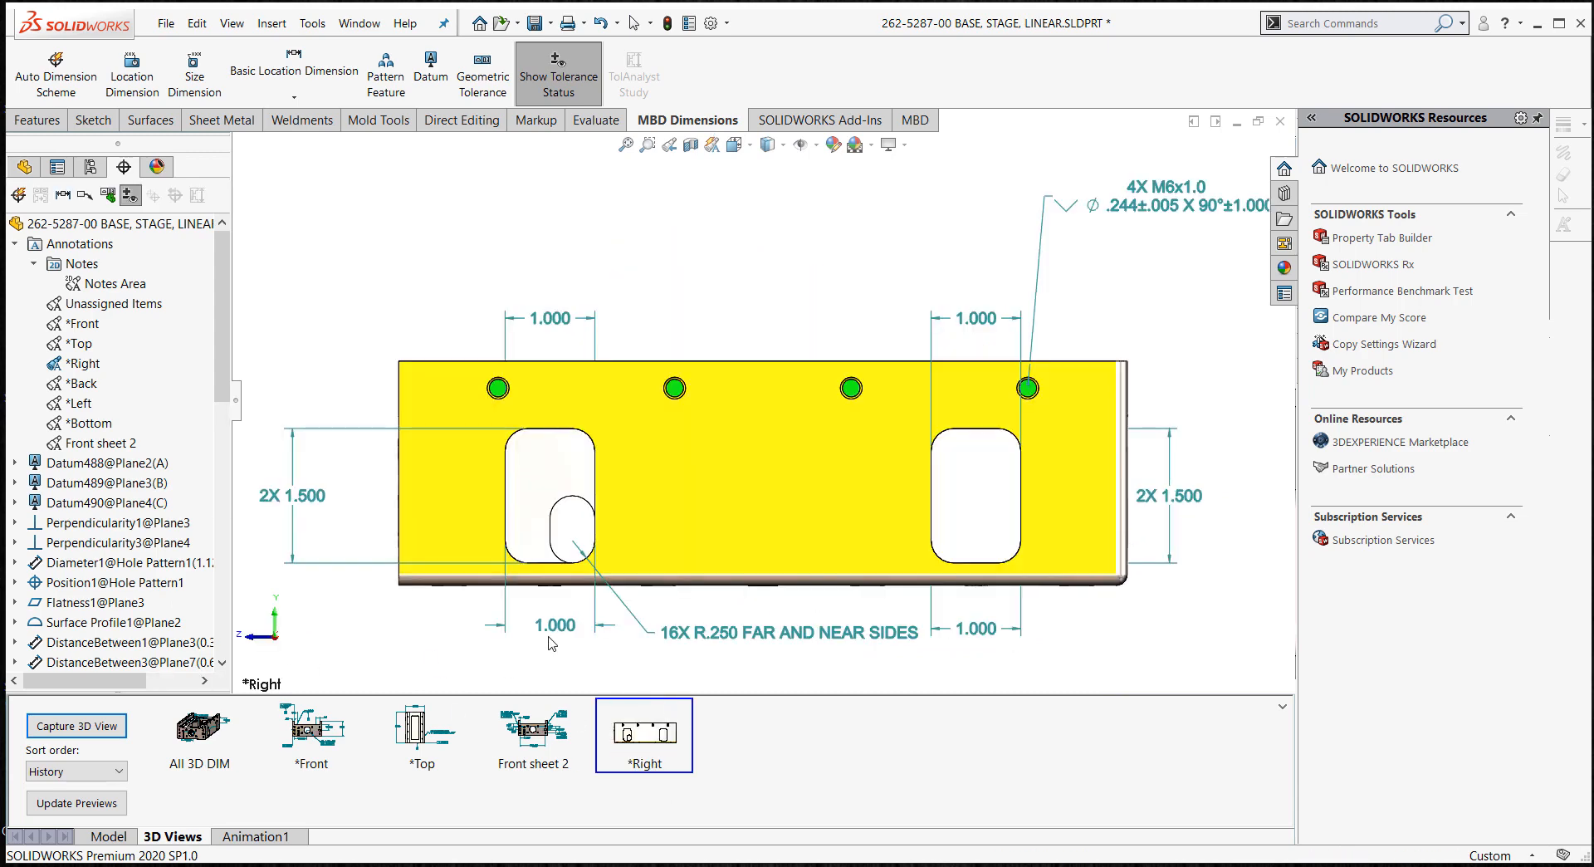
pyautogui.moveTo(1171, 538); pyautogui.dragTo(1198, 535)
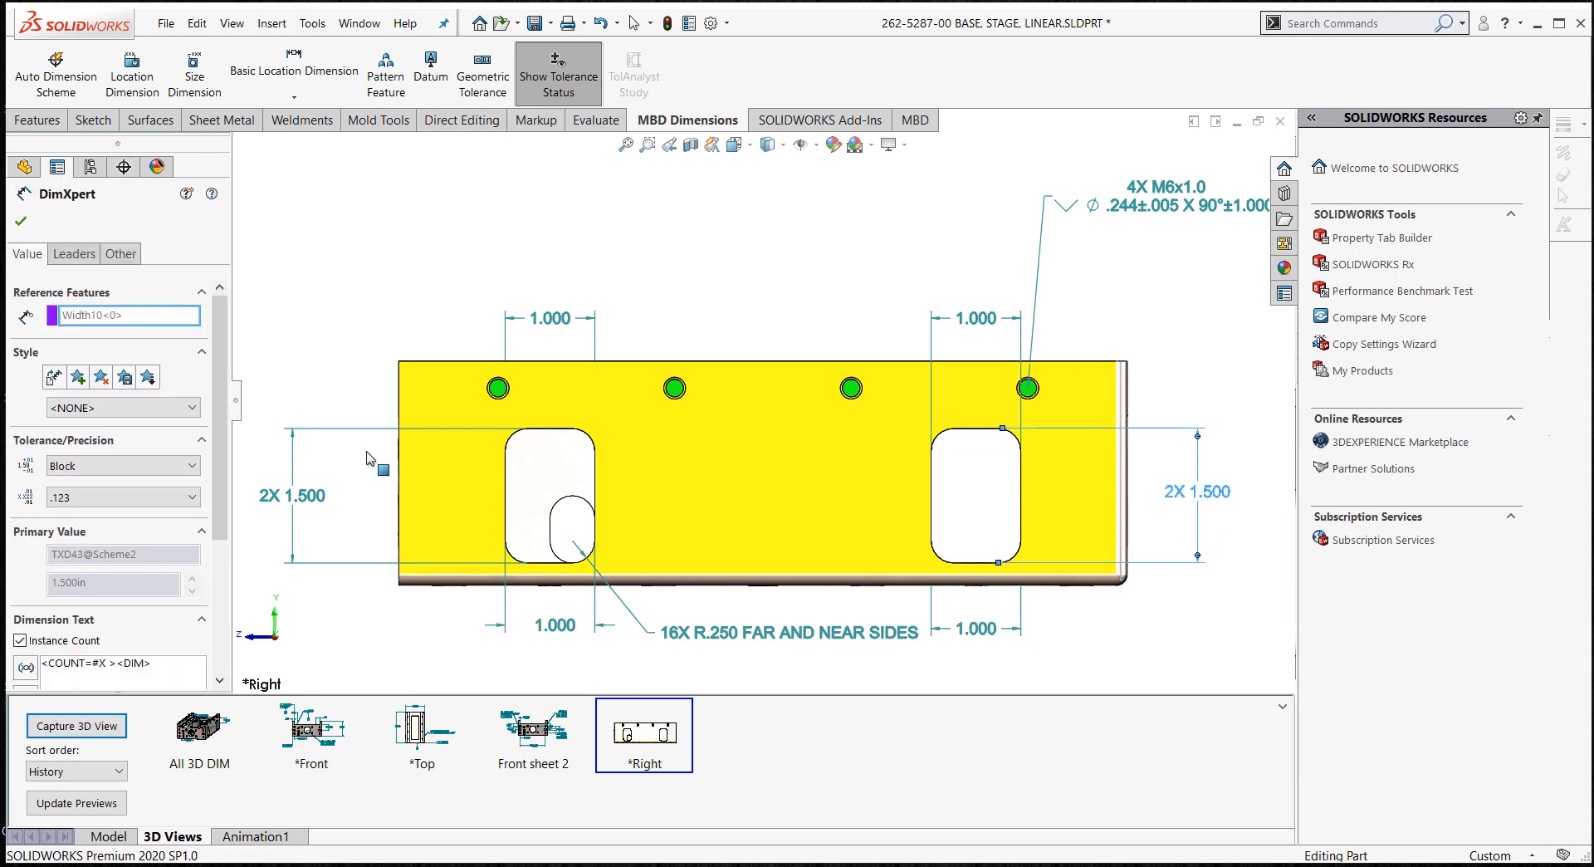
# - Combine the two 2X 1.500 window height dimensions and move the resulting 2X dimension outward, clear of the overlapping one
pyautogui.click(296, 474)
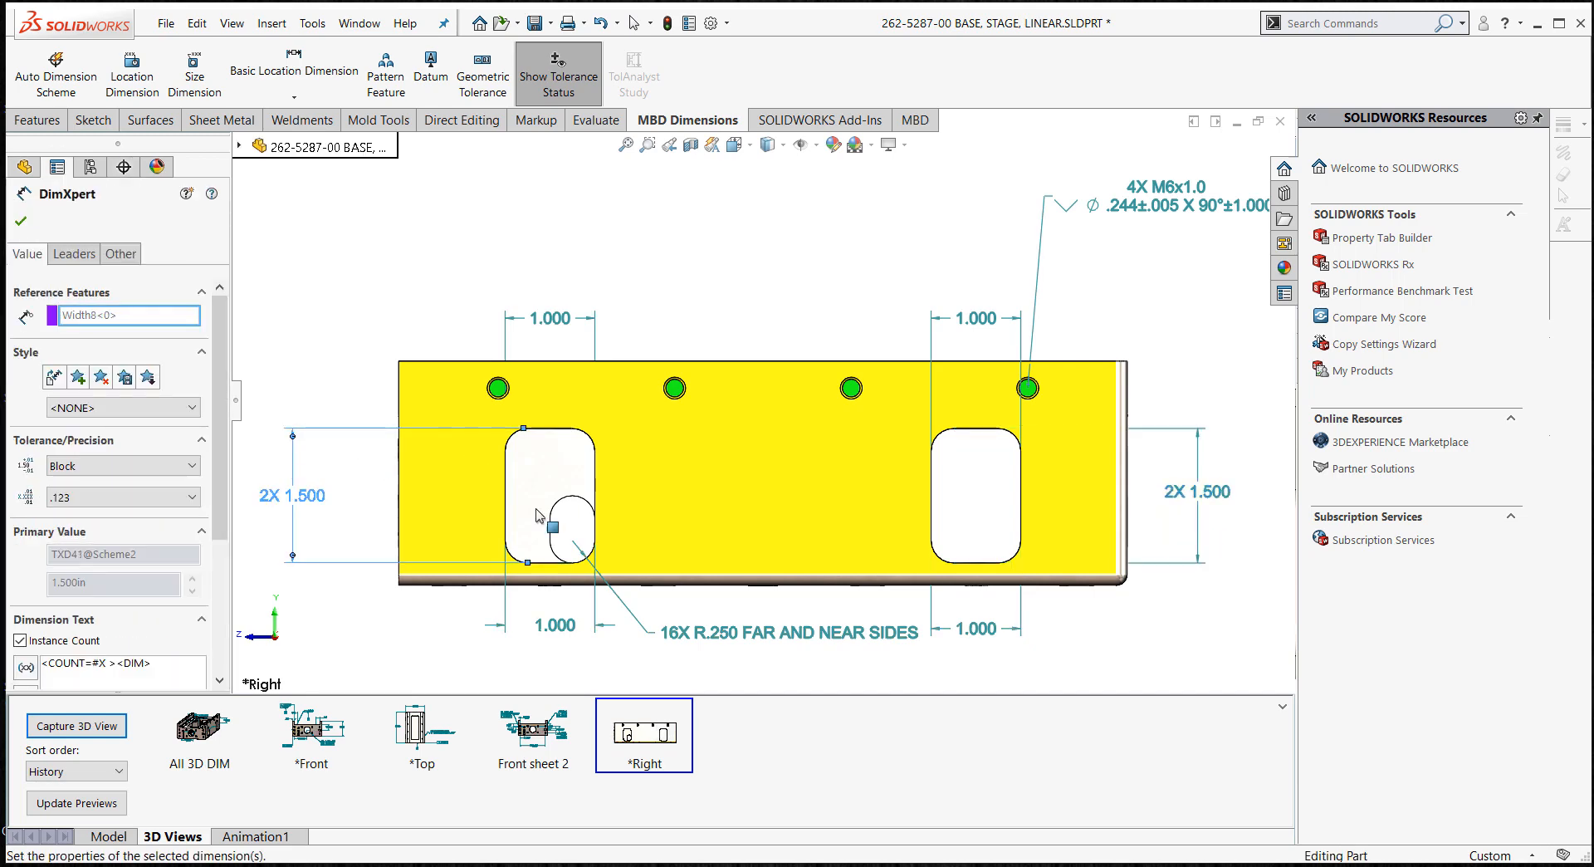
pyautogui.rightClick(1198, 532)
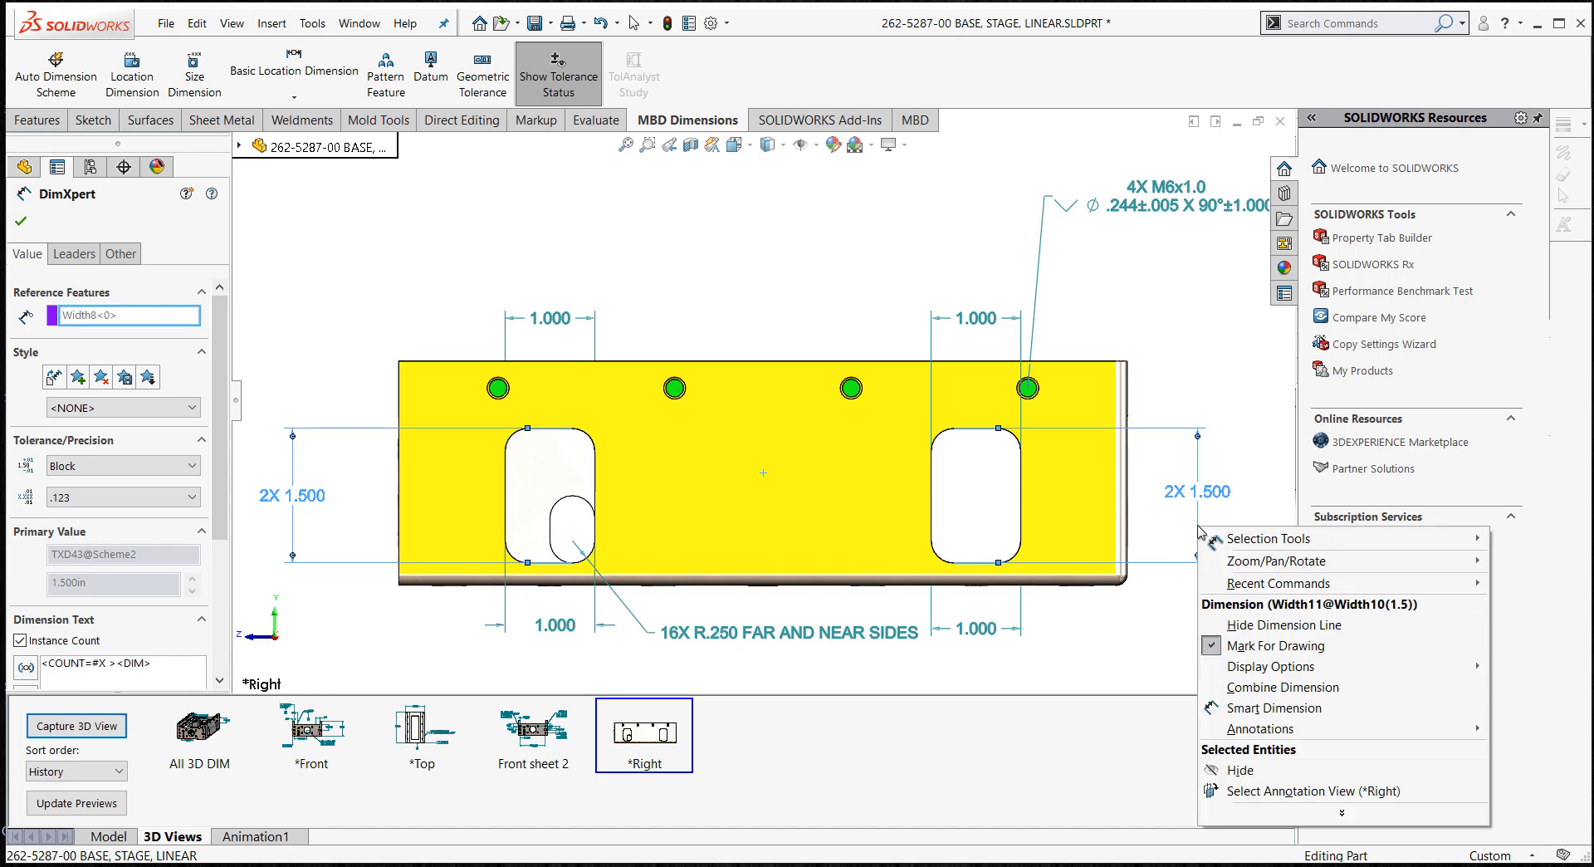
pyautogui.click(1282, 687)
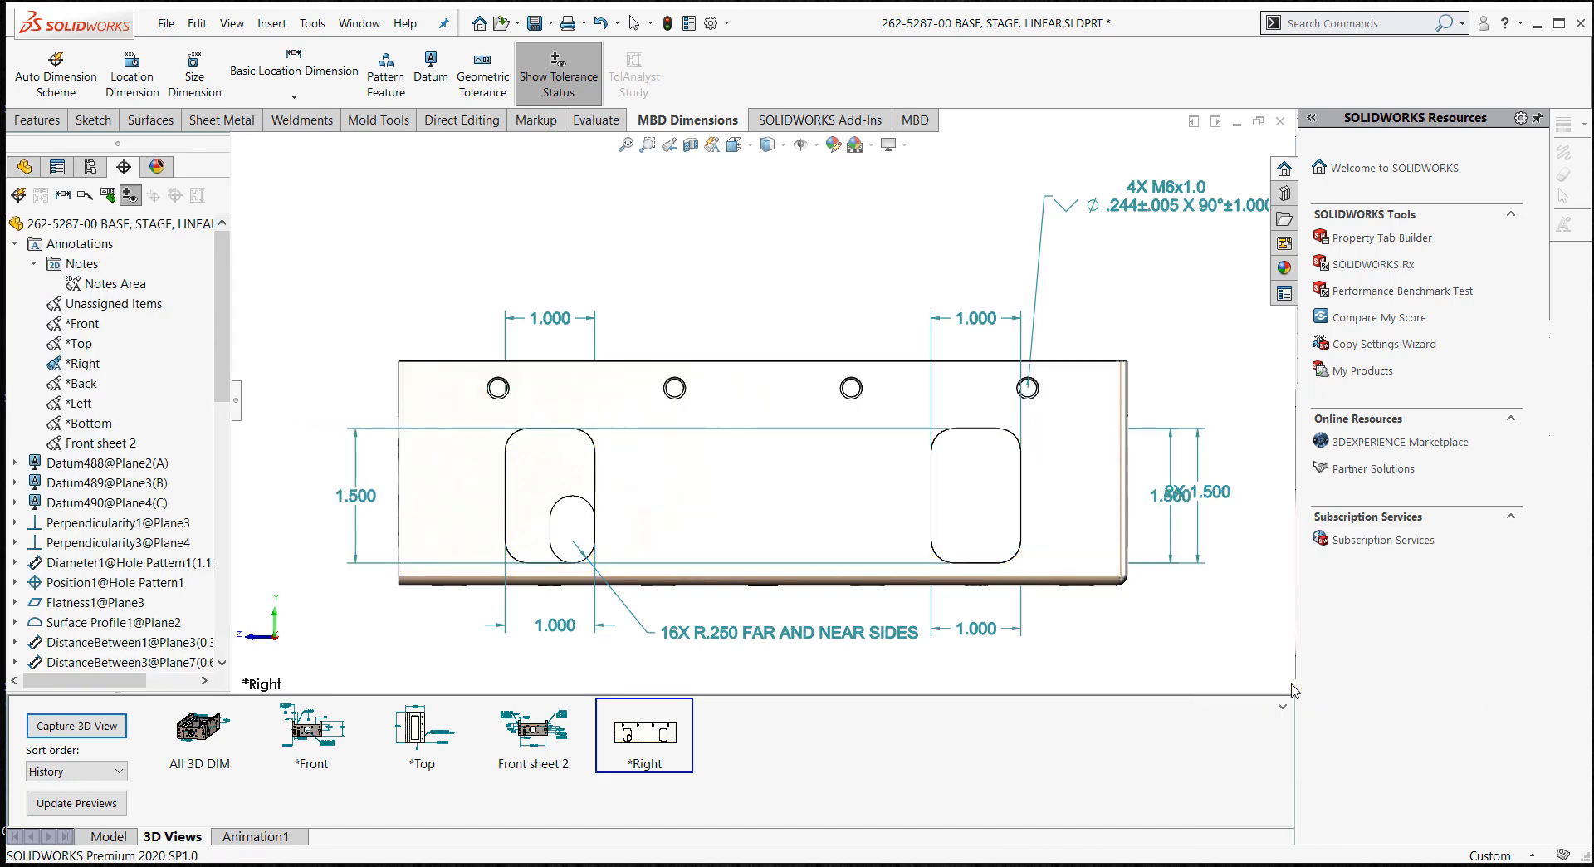
pyautogui.click(1175, 500)
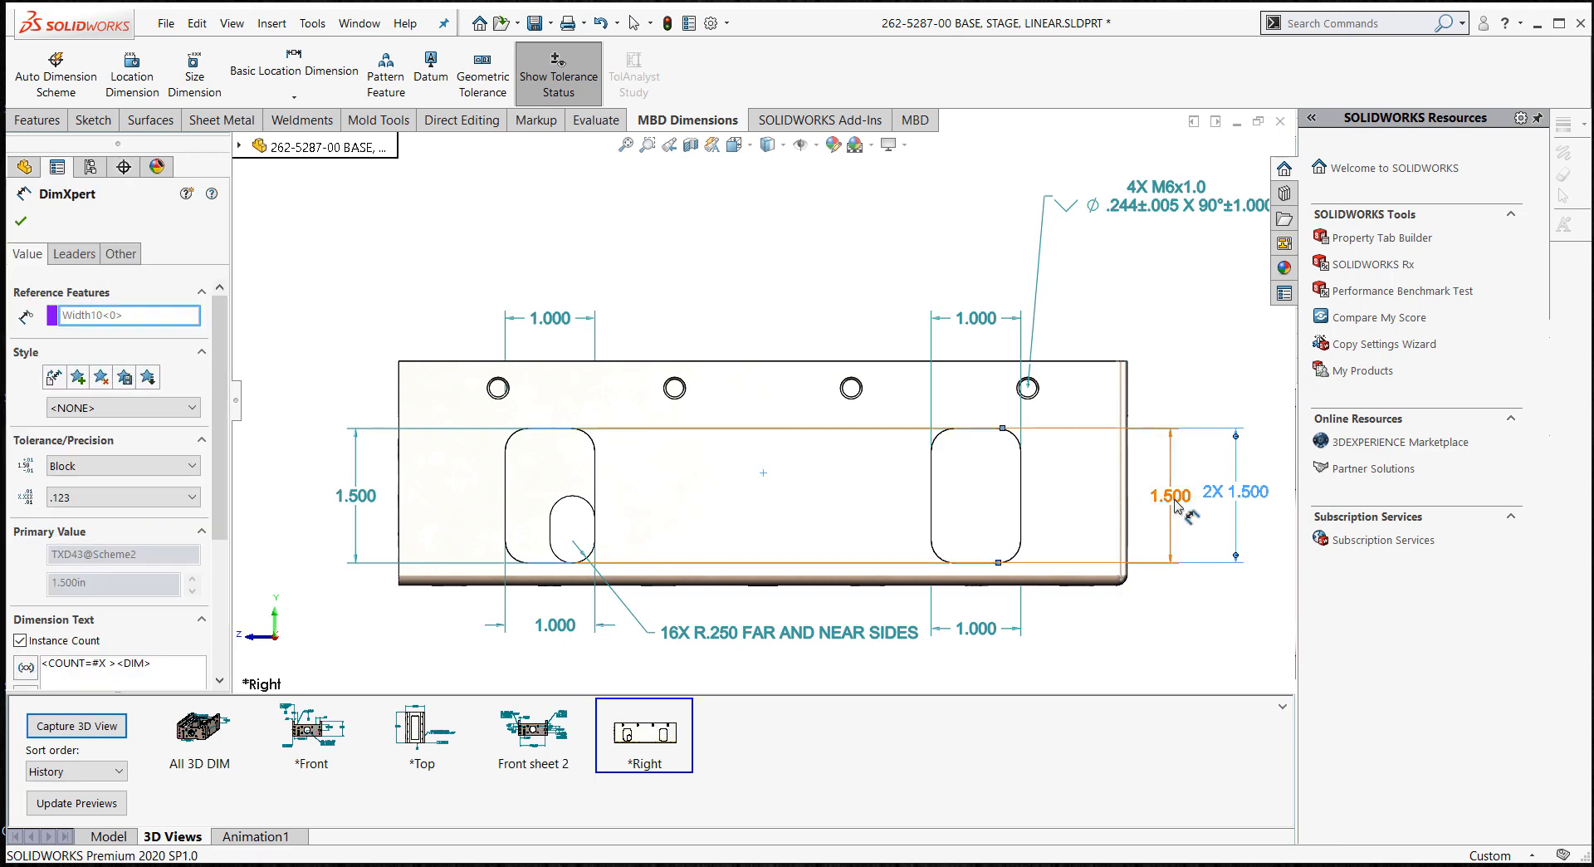
pyautogui.click(1211, 445)
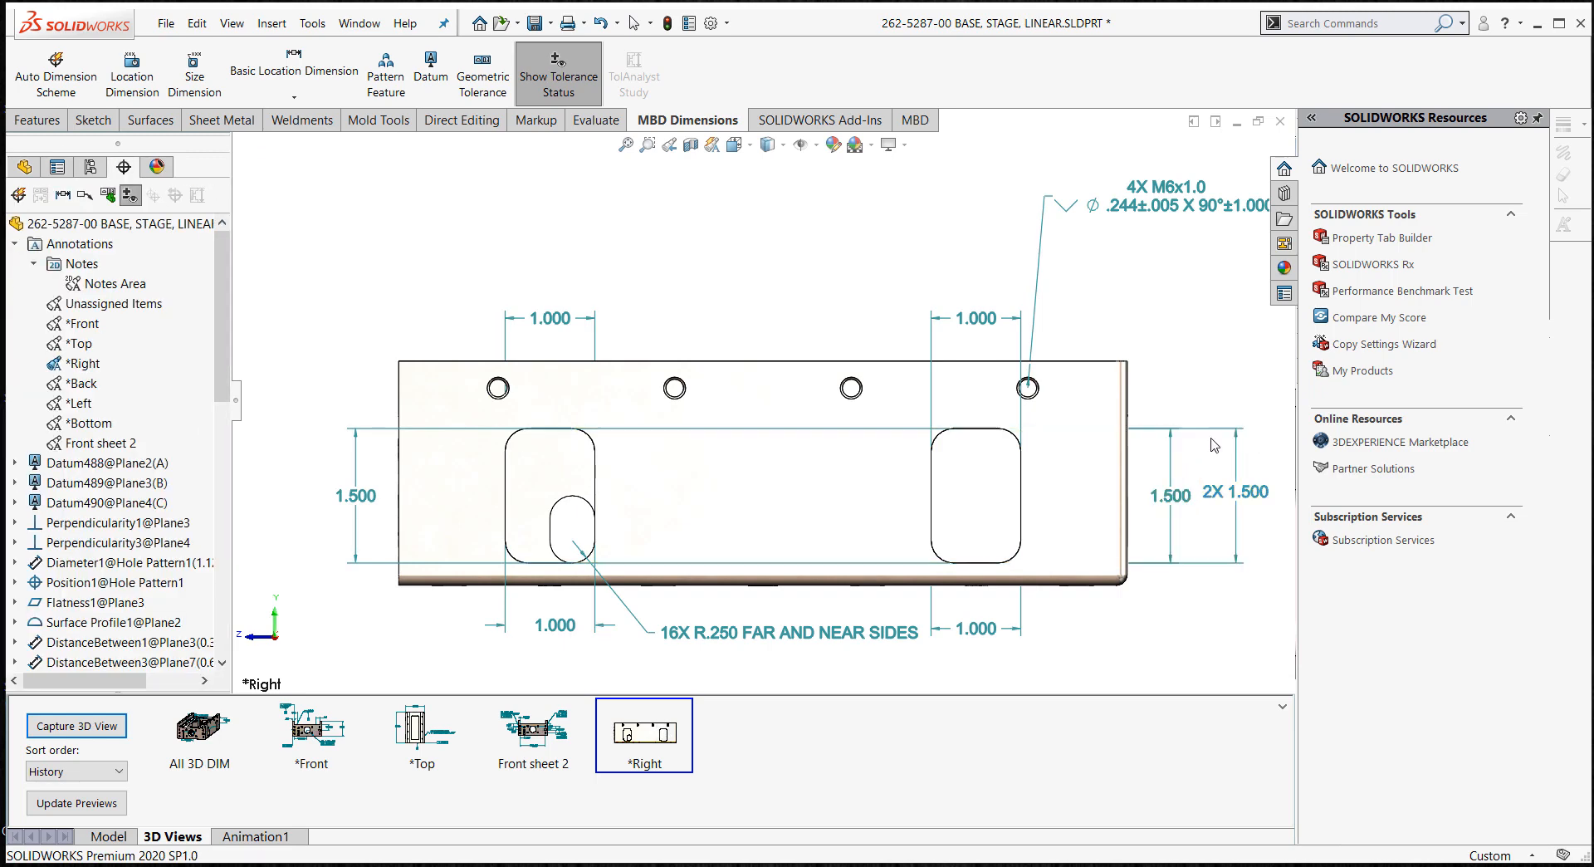
pyautogui.click(1235, 473)
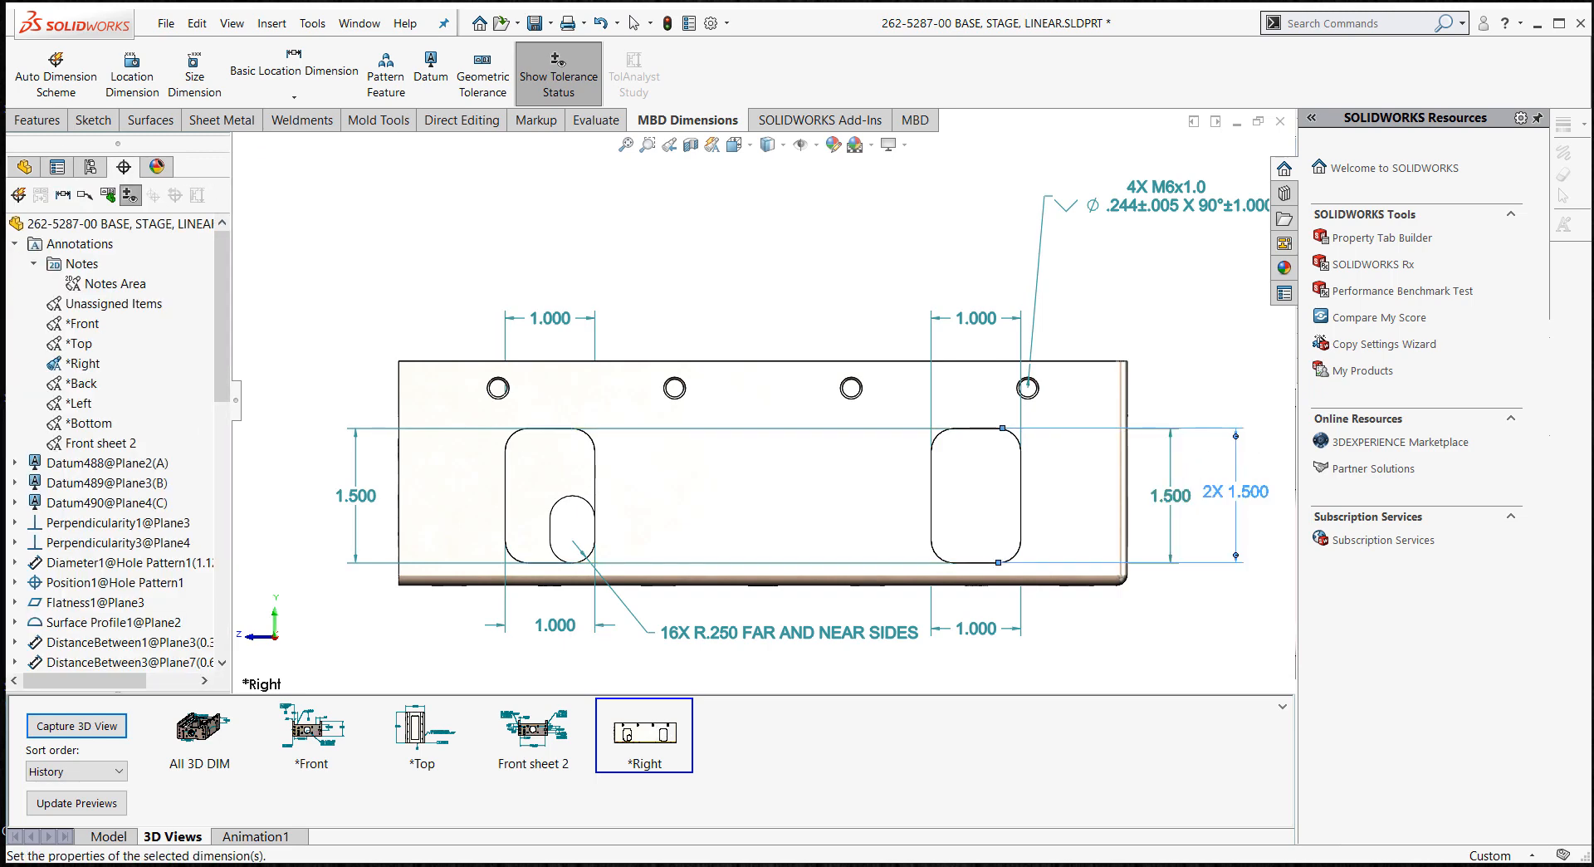
pyautogui.click(1170, 473)
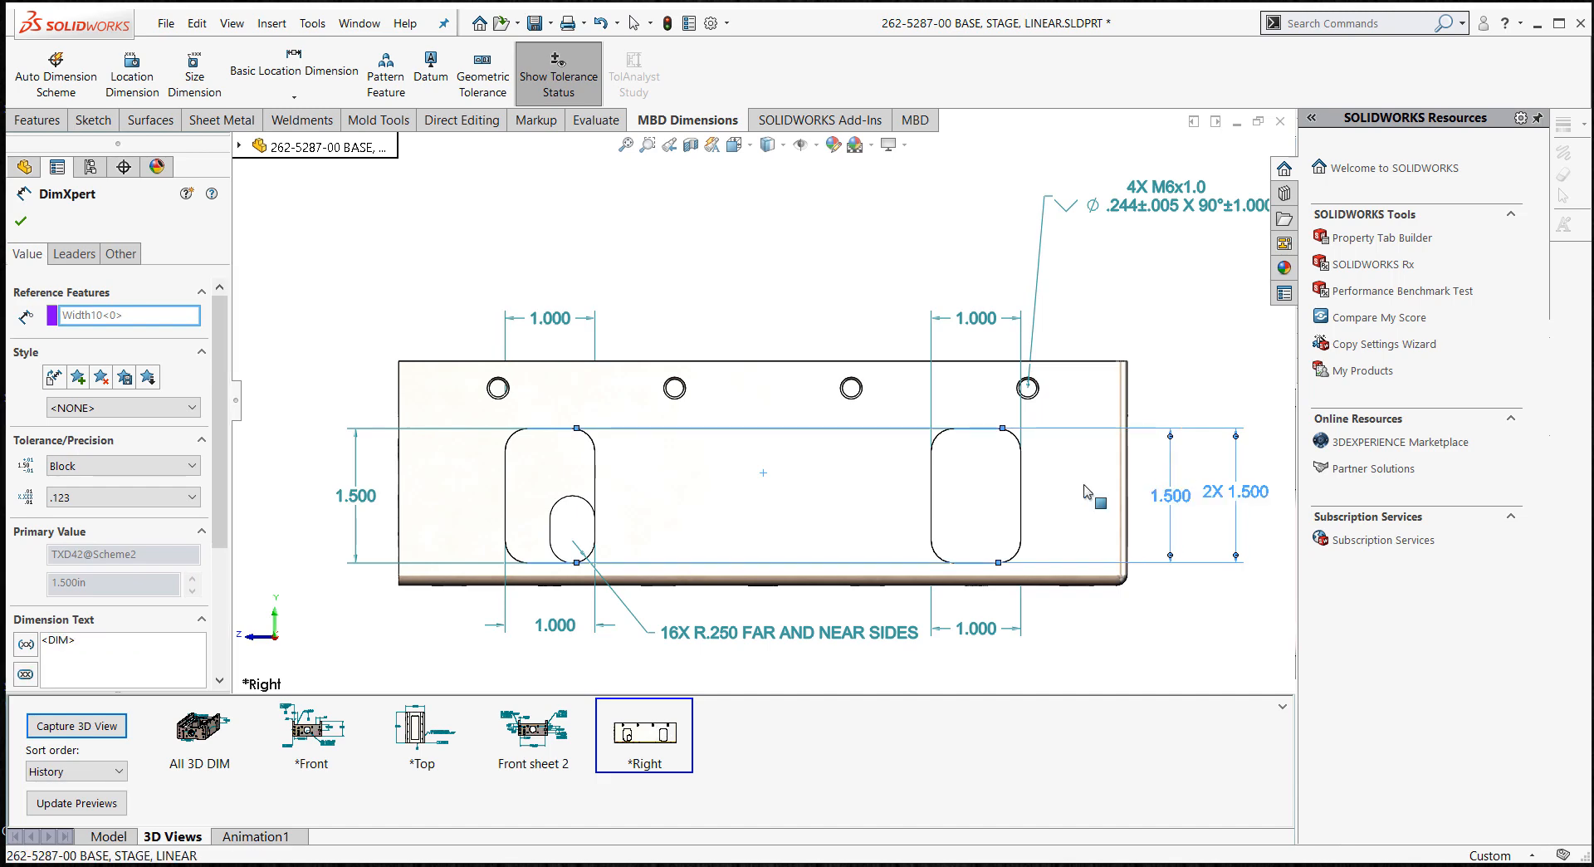
pyautogui.keyDown('ctrl'); pyautogui.click(359, 467); pyautogui.keyUp('ctrl')
pyautogui.rightClick(359, 464)
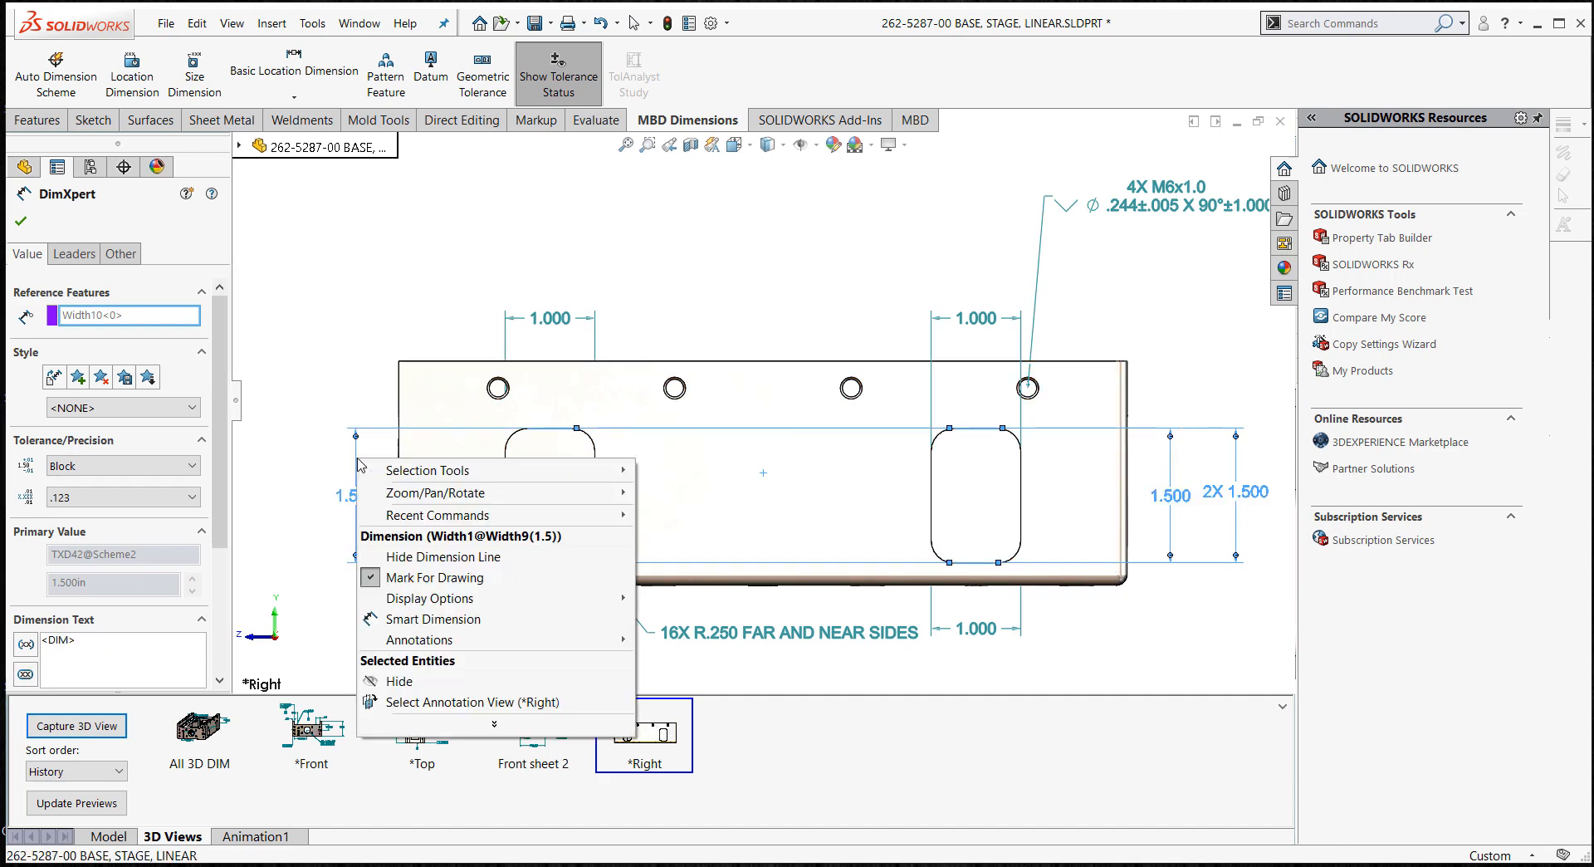
pyautogui.click(330, 462)
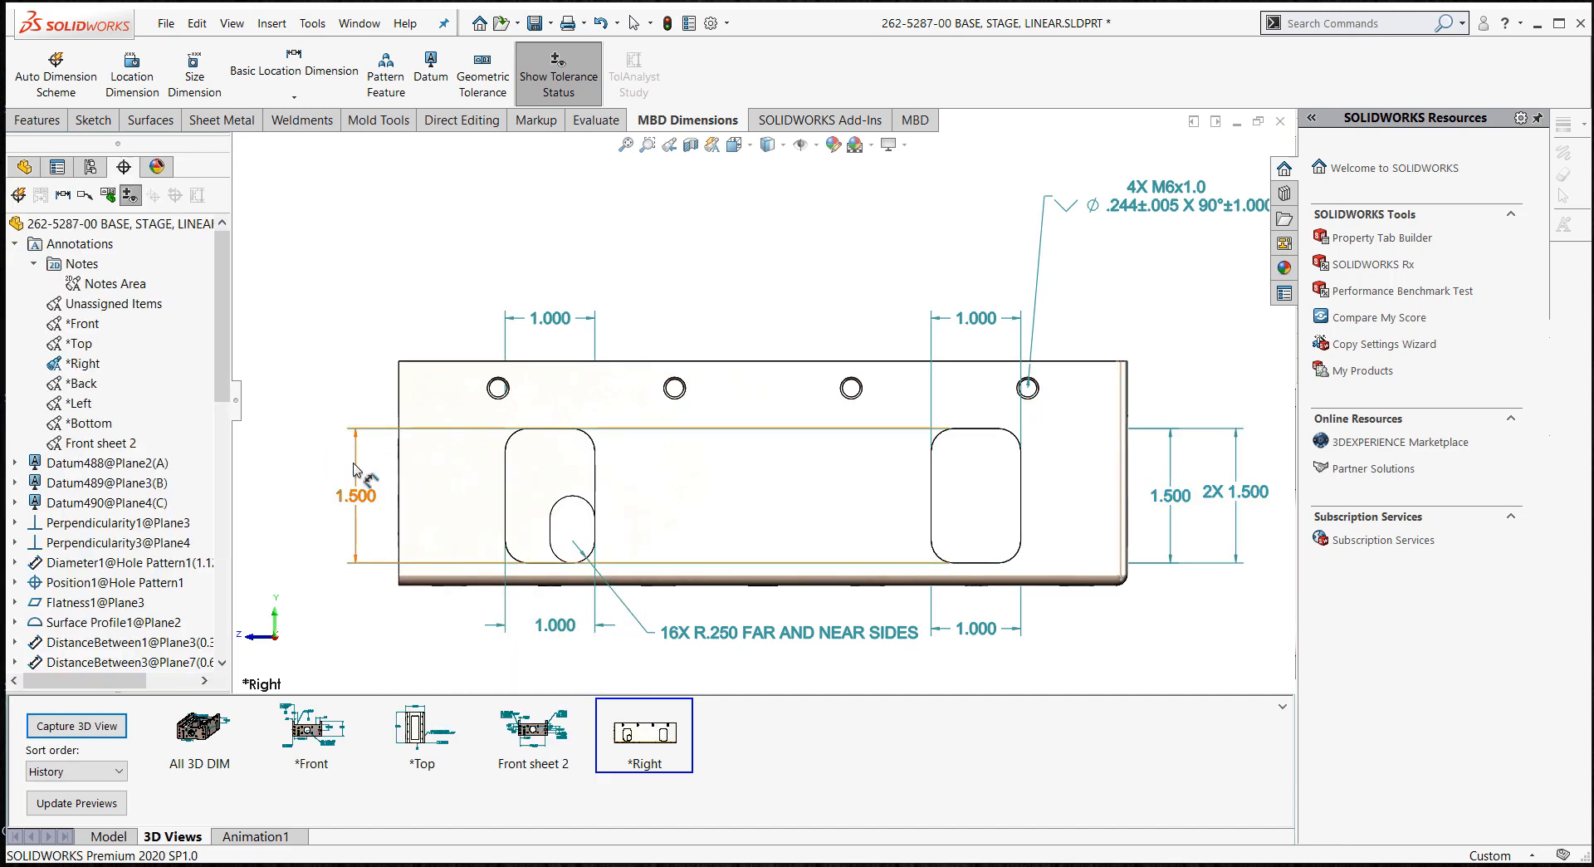
pyautogui.rightClick(356, 467)
pyautogui.click(1174, 468)
pyautogui.rightClick(1174, 468)
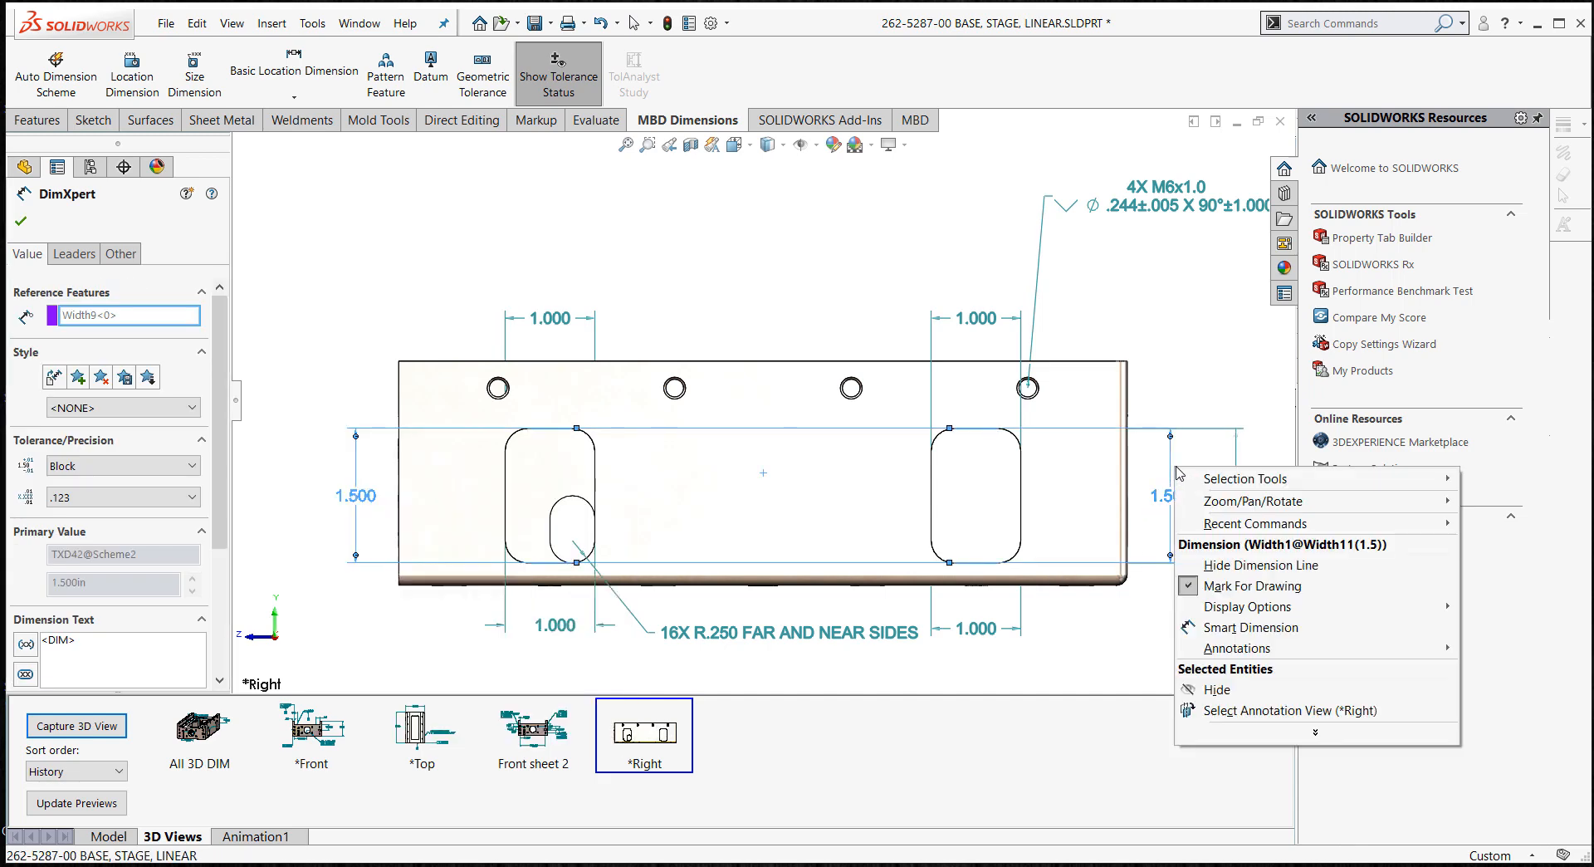
pyautogui.moveTo(1197, 486)
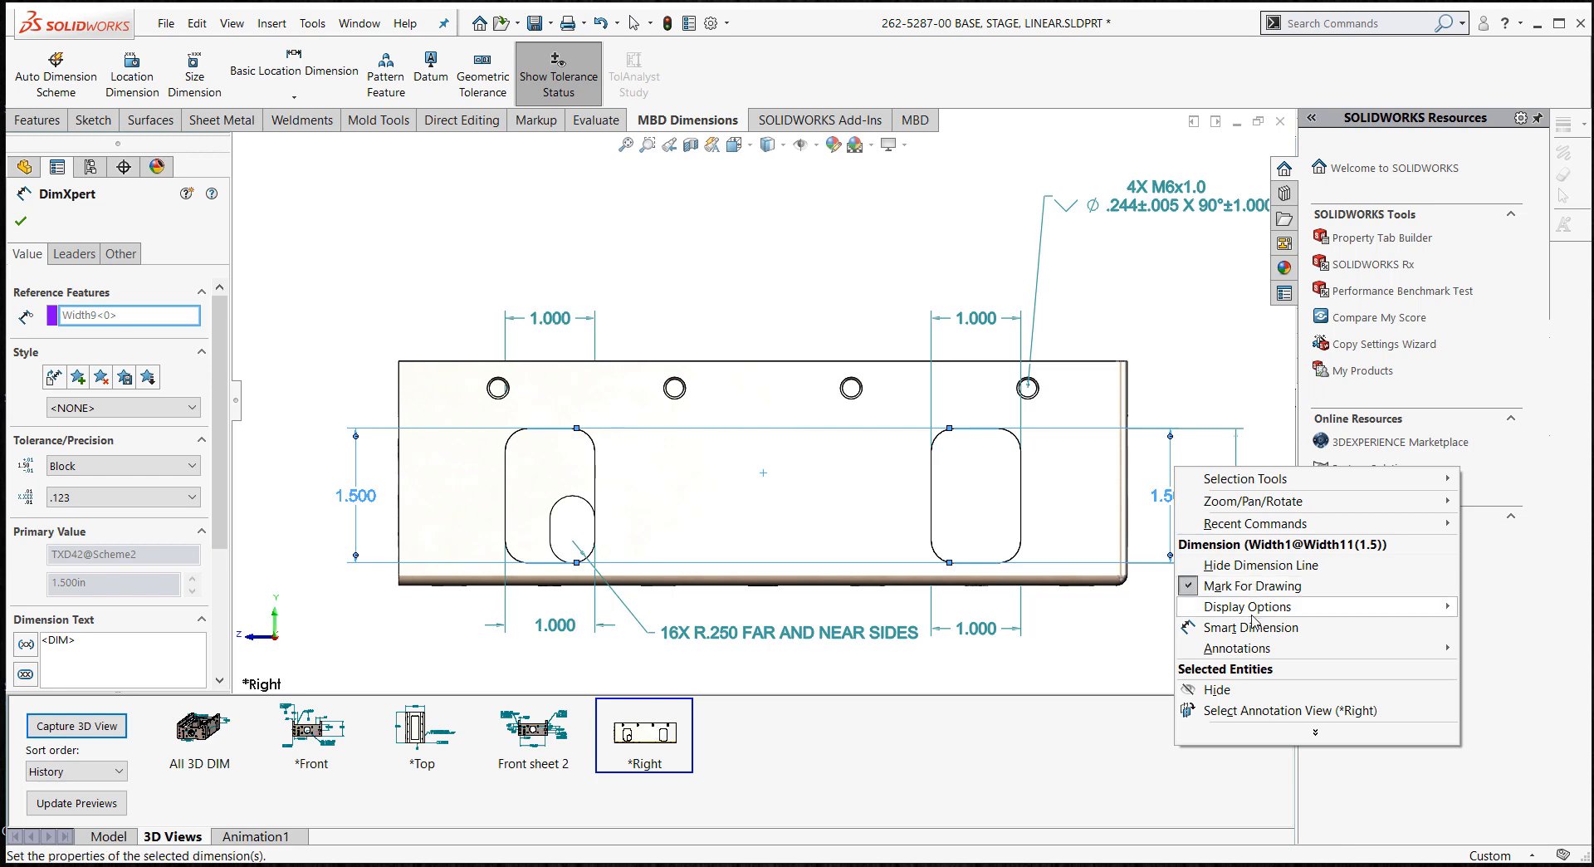
pyautogui.click(1036, 762)
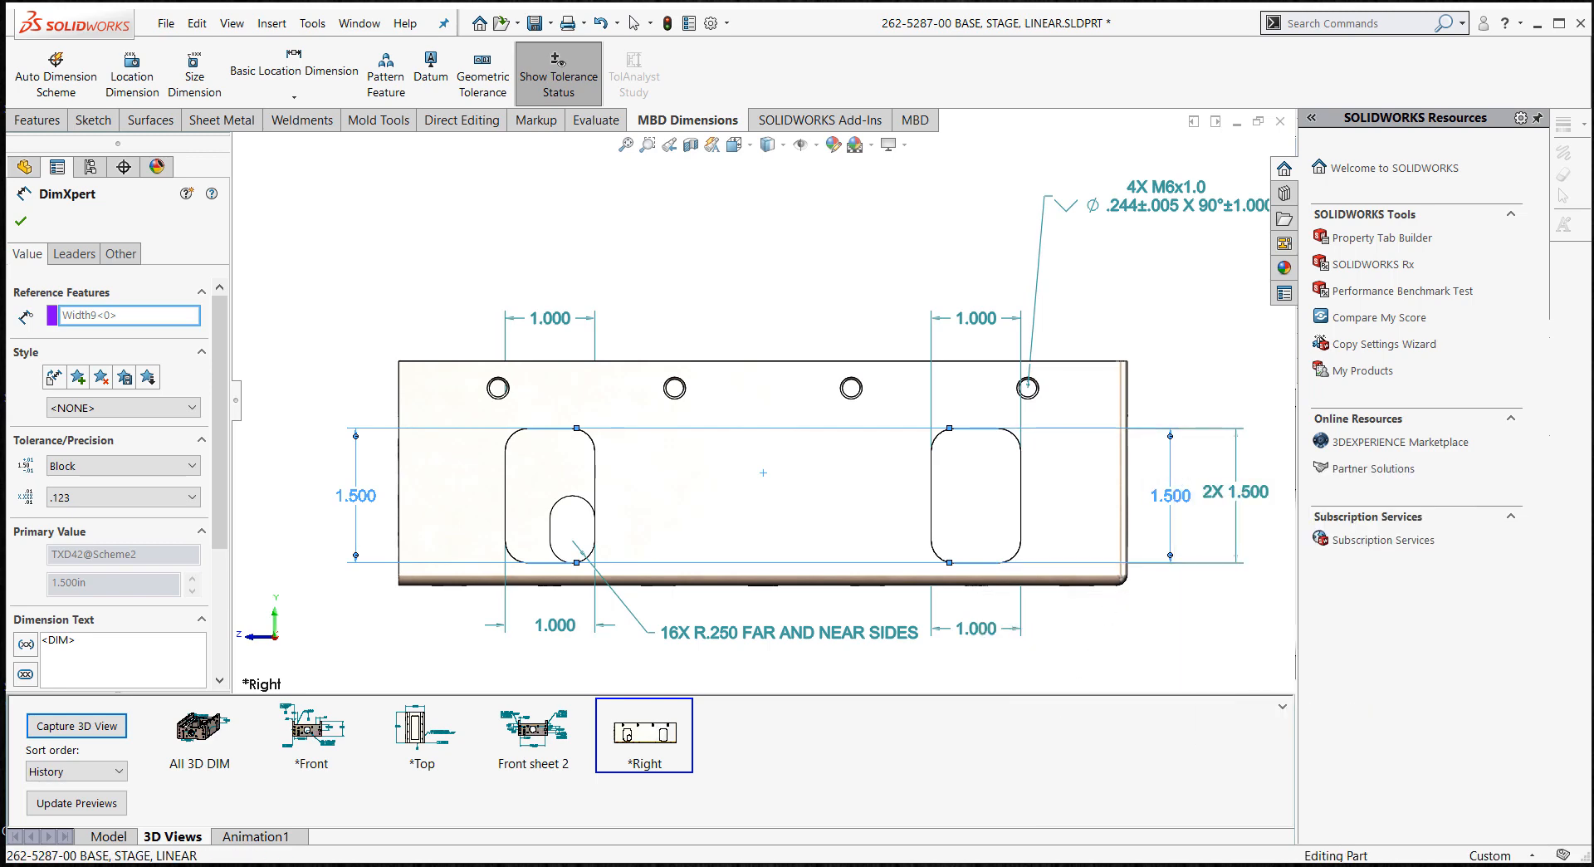
pyautogui.rightClick(1239, 462)
pyautogui.click(1238, 370)
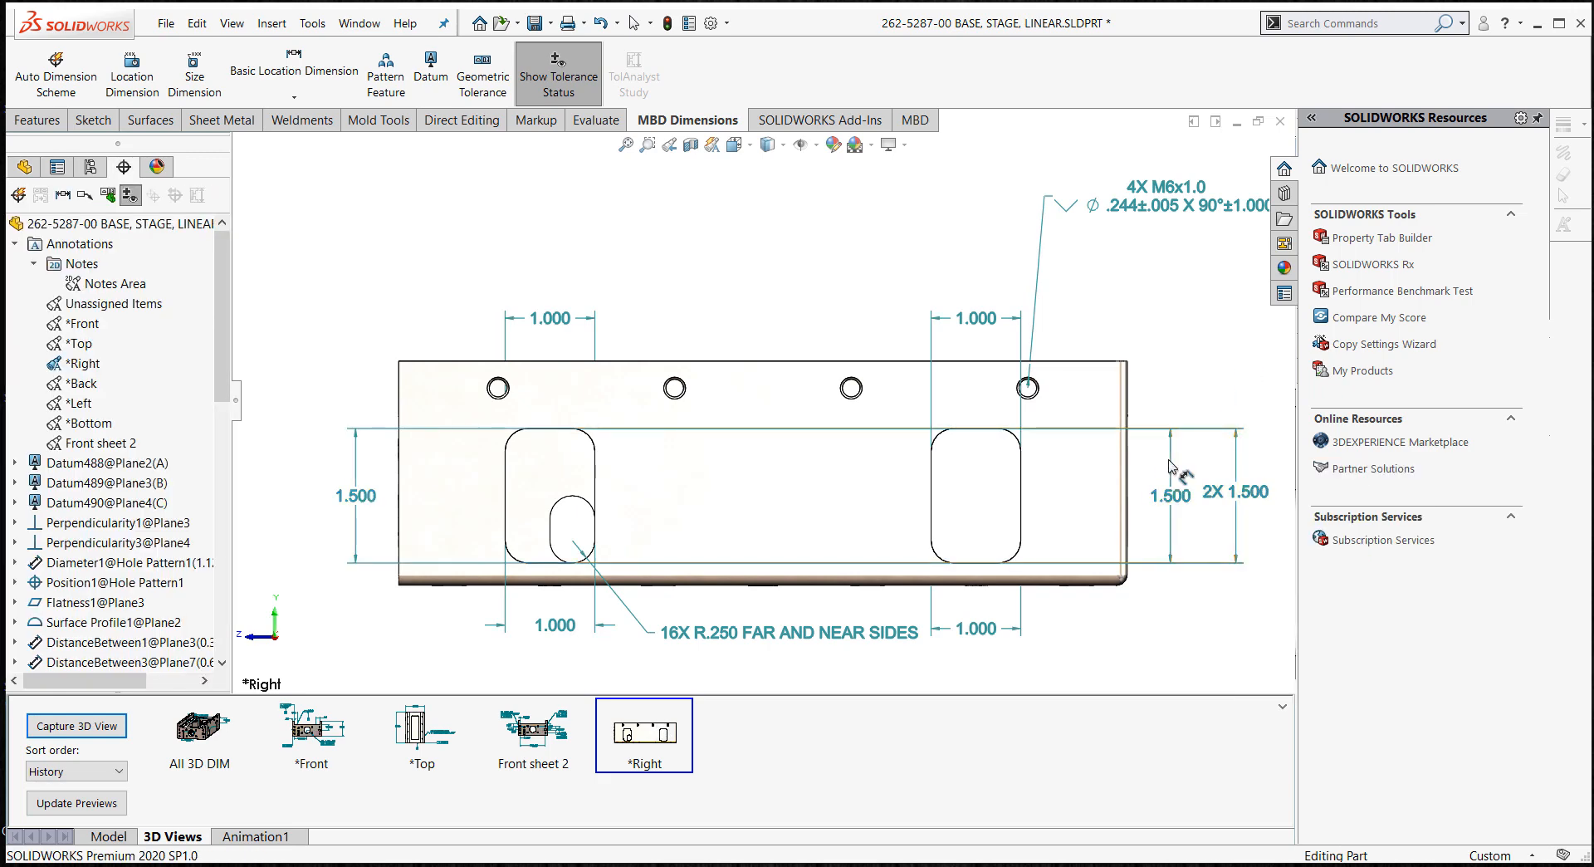
# - Combine the adjacent 1.500 and 2X 1.500 height dimensions, and merge the remaining 1.500 into a single 4X window height dimension
pyautogui.click(1172, 495)
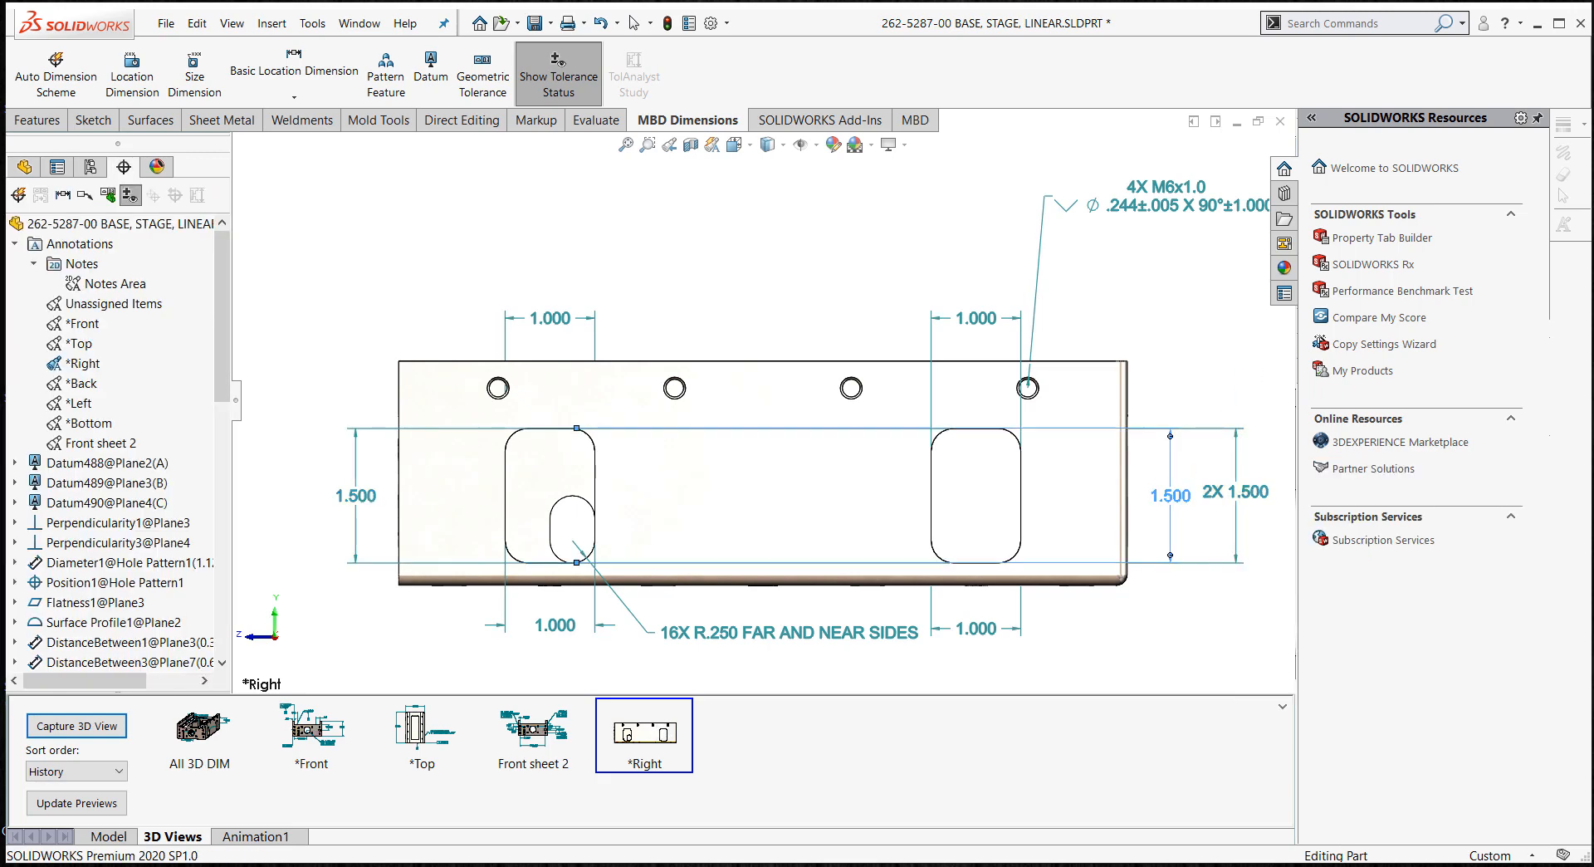
pyautogui.rightClick(1238, 462)
pyautogui.click(1322, 616)
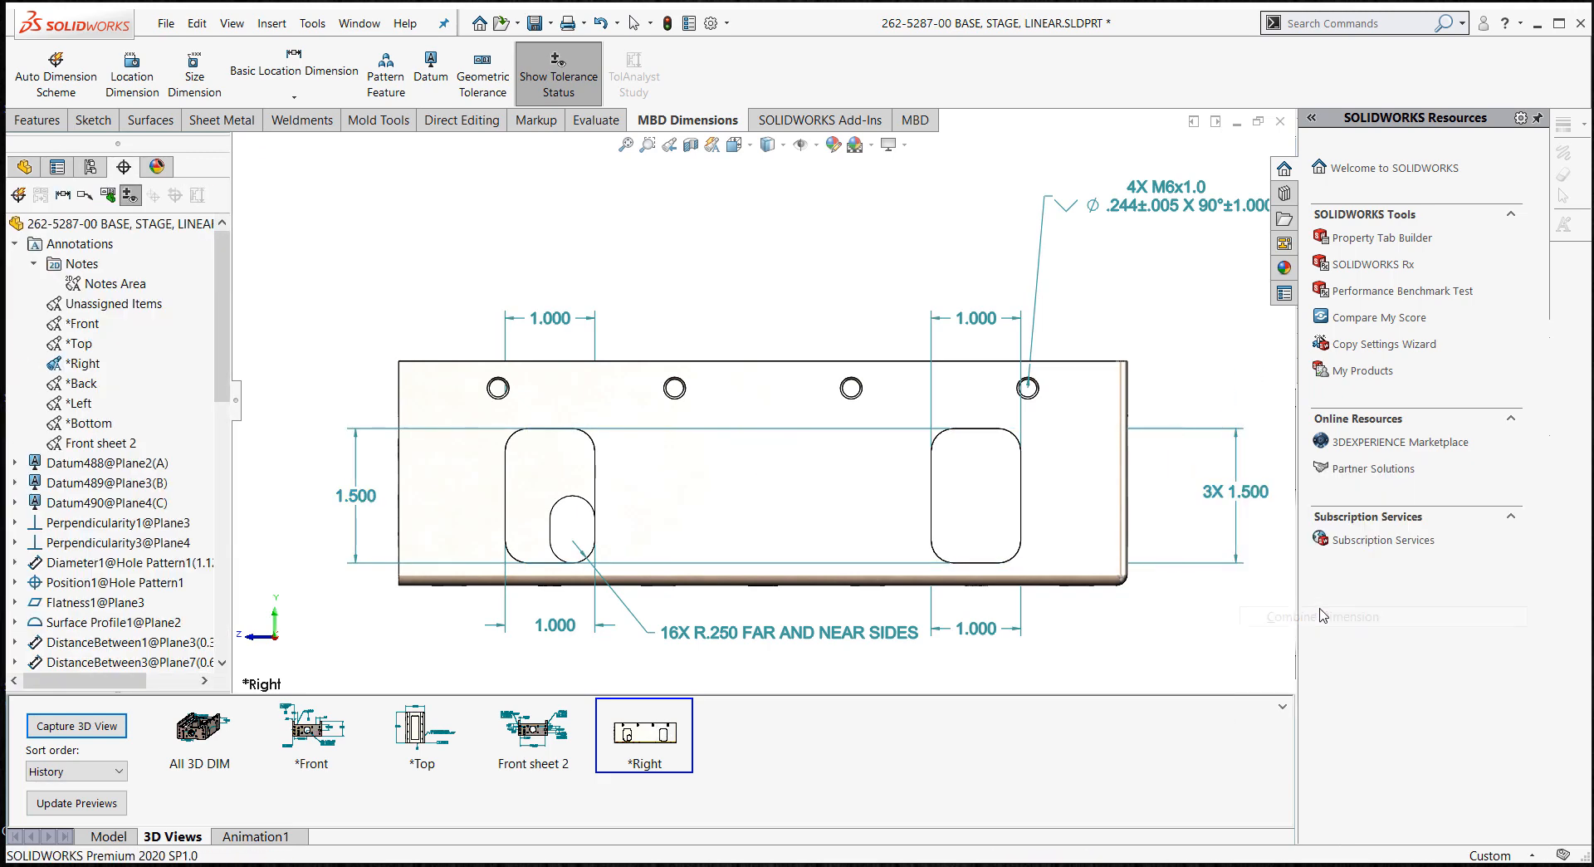
pyautogui.click(1241, 462)
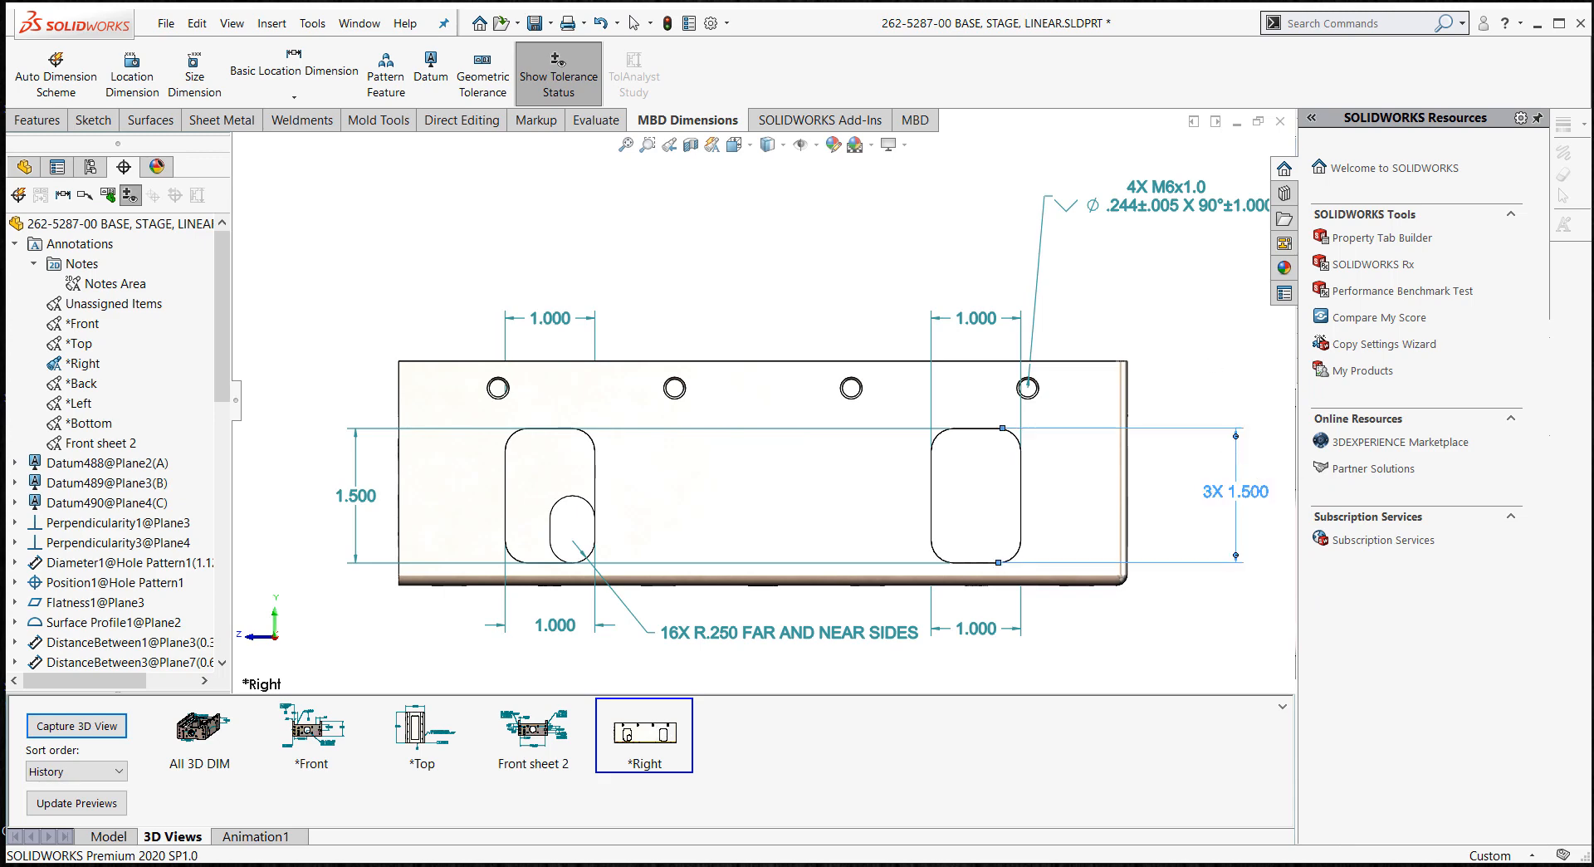
pyautogui.keyDown('ctrl'); pyautogui.click(358, 462); pyautogui.keyUp('ctrl')
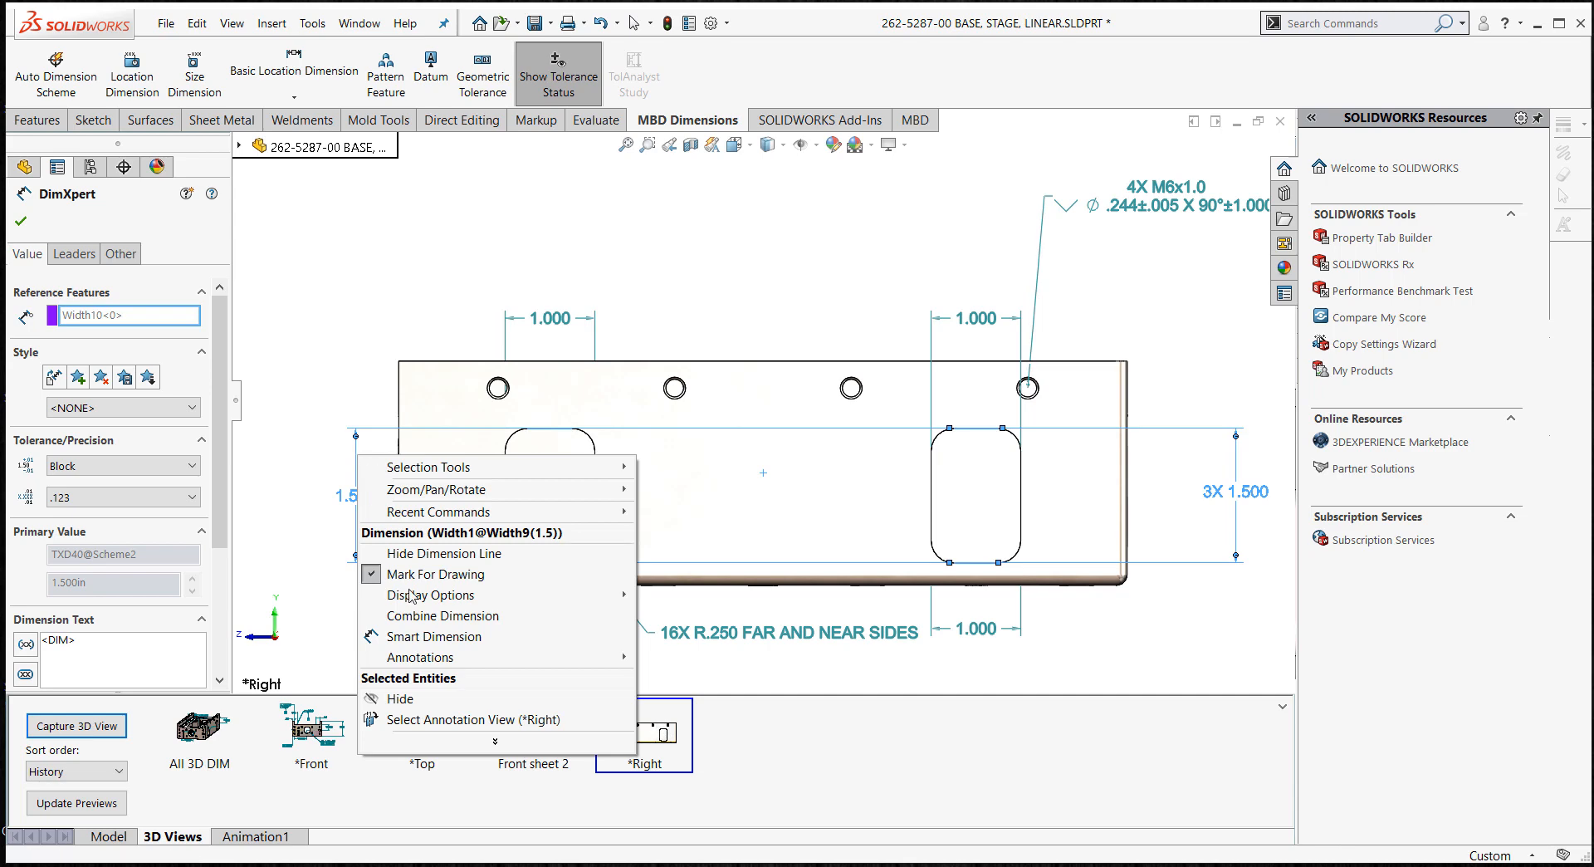
pyautogui.click(437, 616)
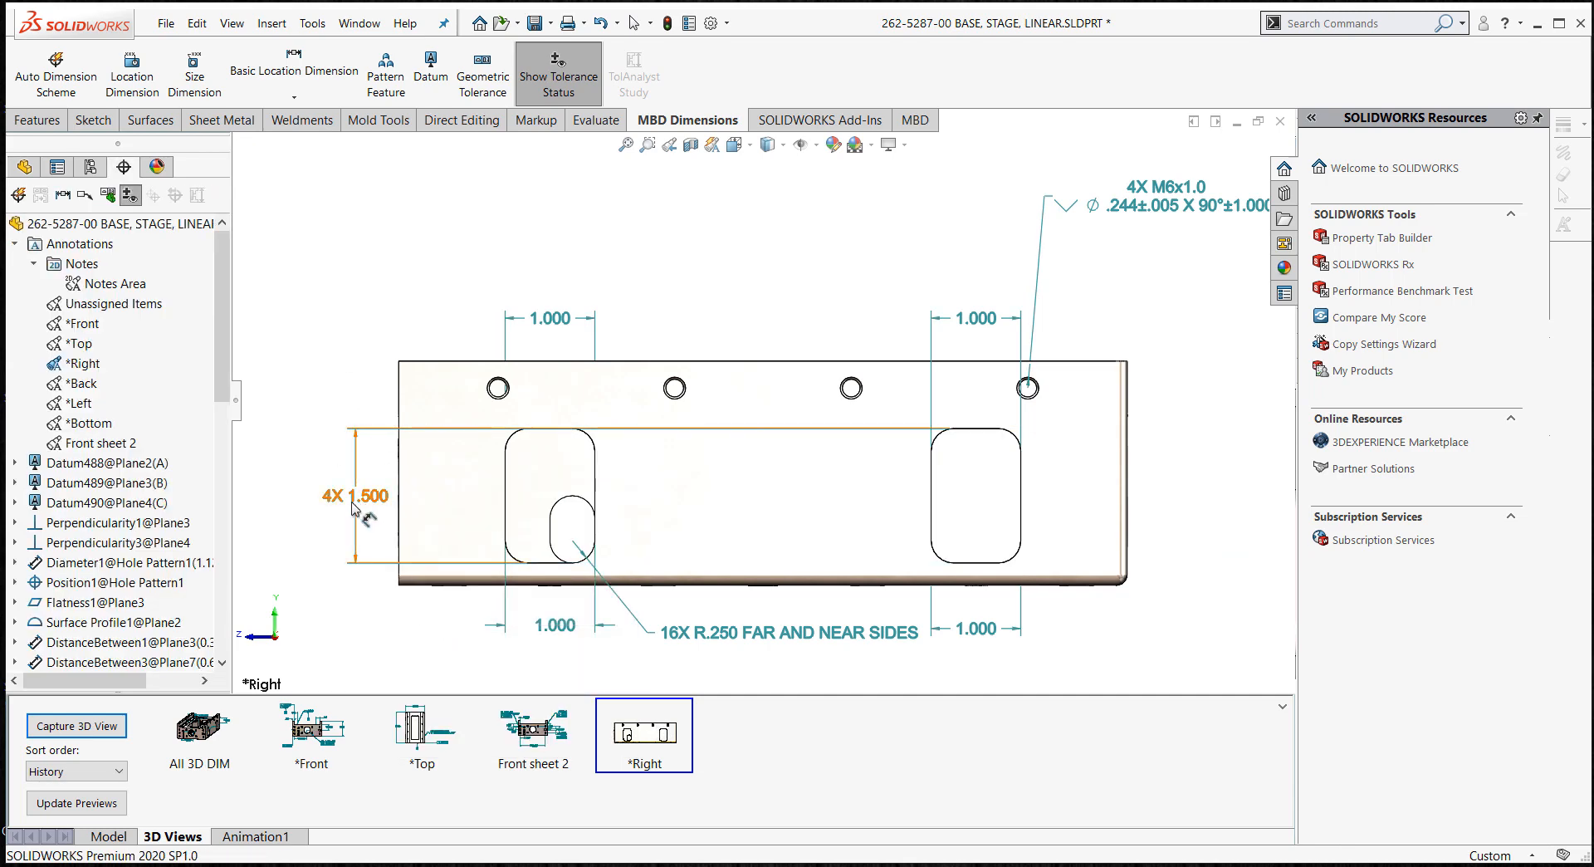
pyautogui.click(371, 518)
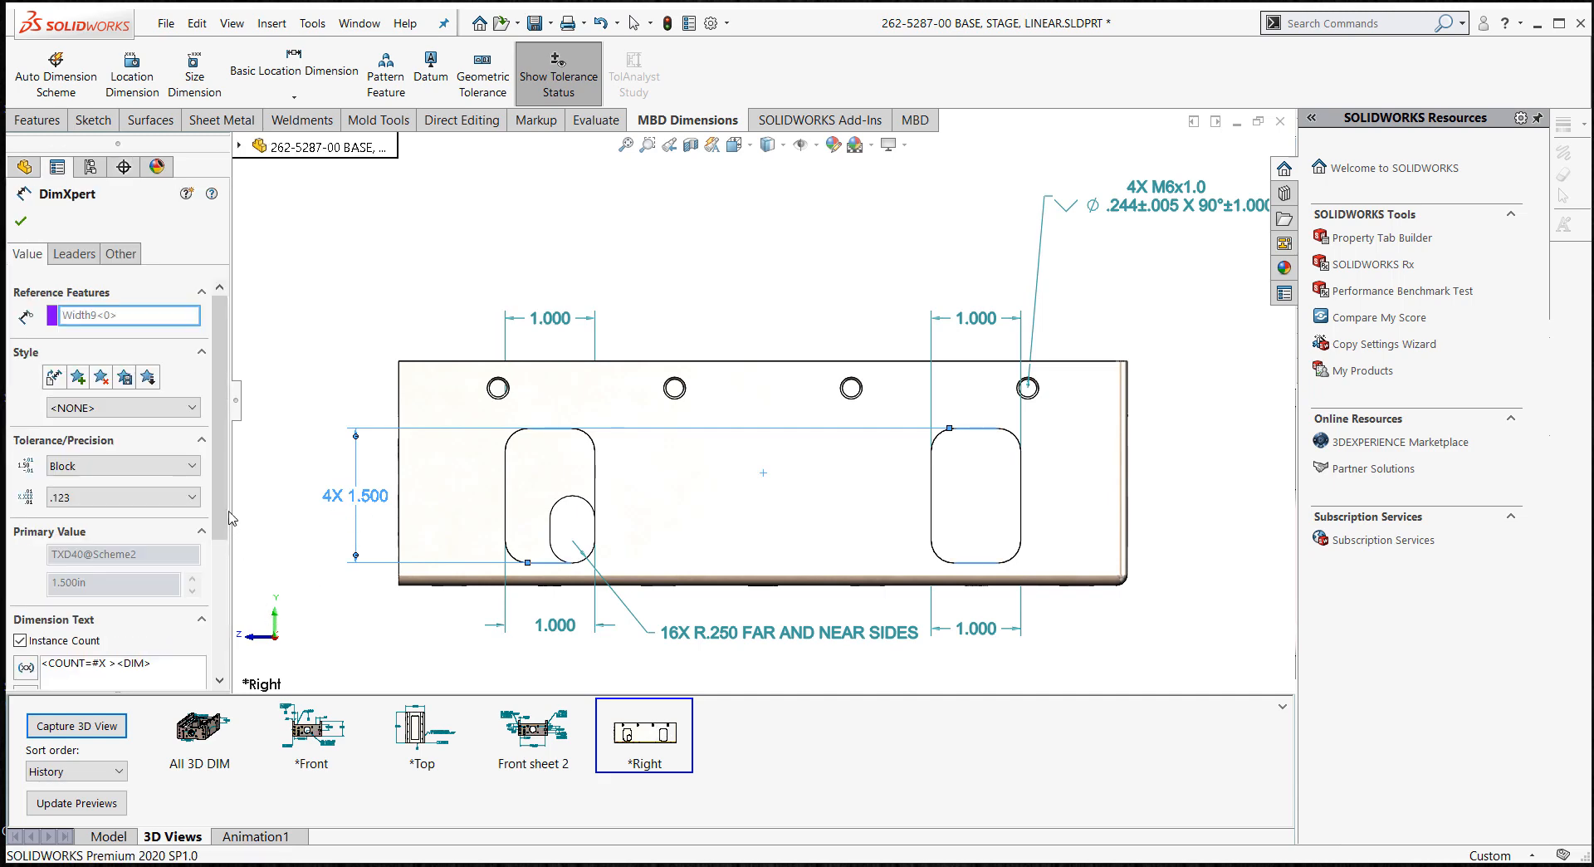
pyautogui.scroll(-2, 207, 531)
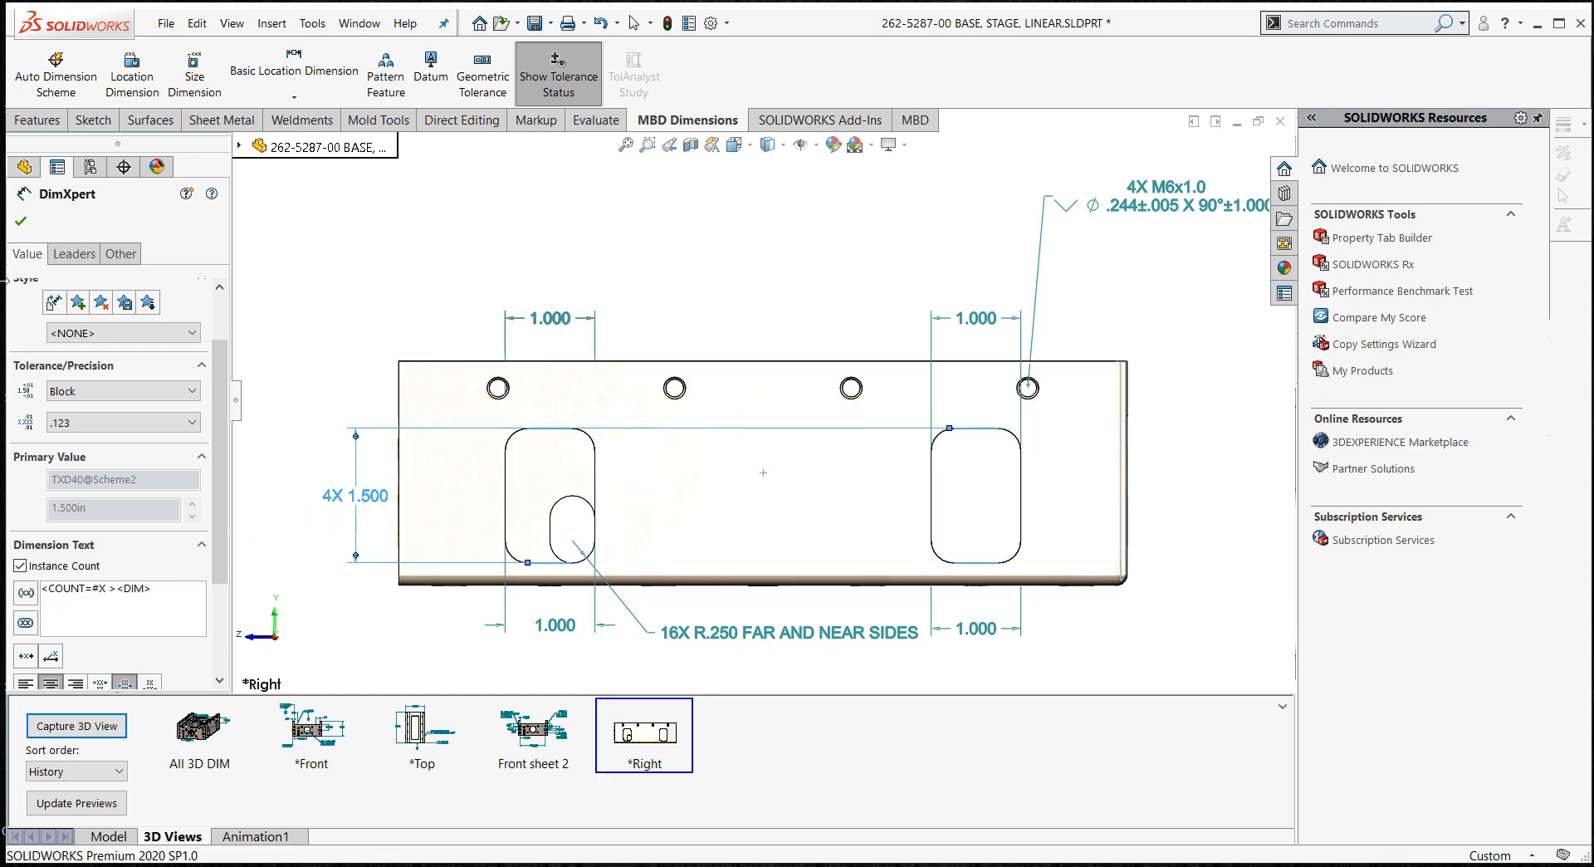
pyautogui.click(21, 221)
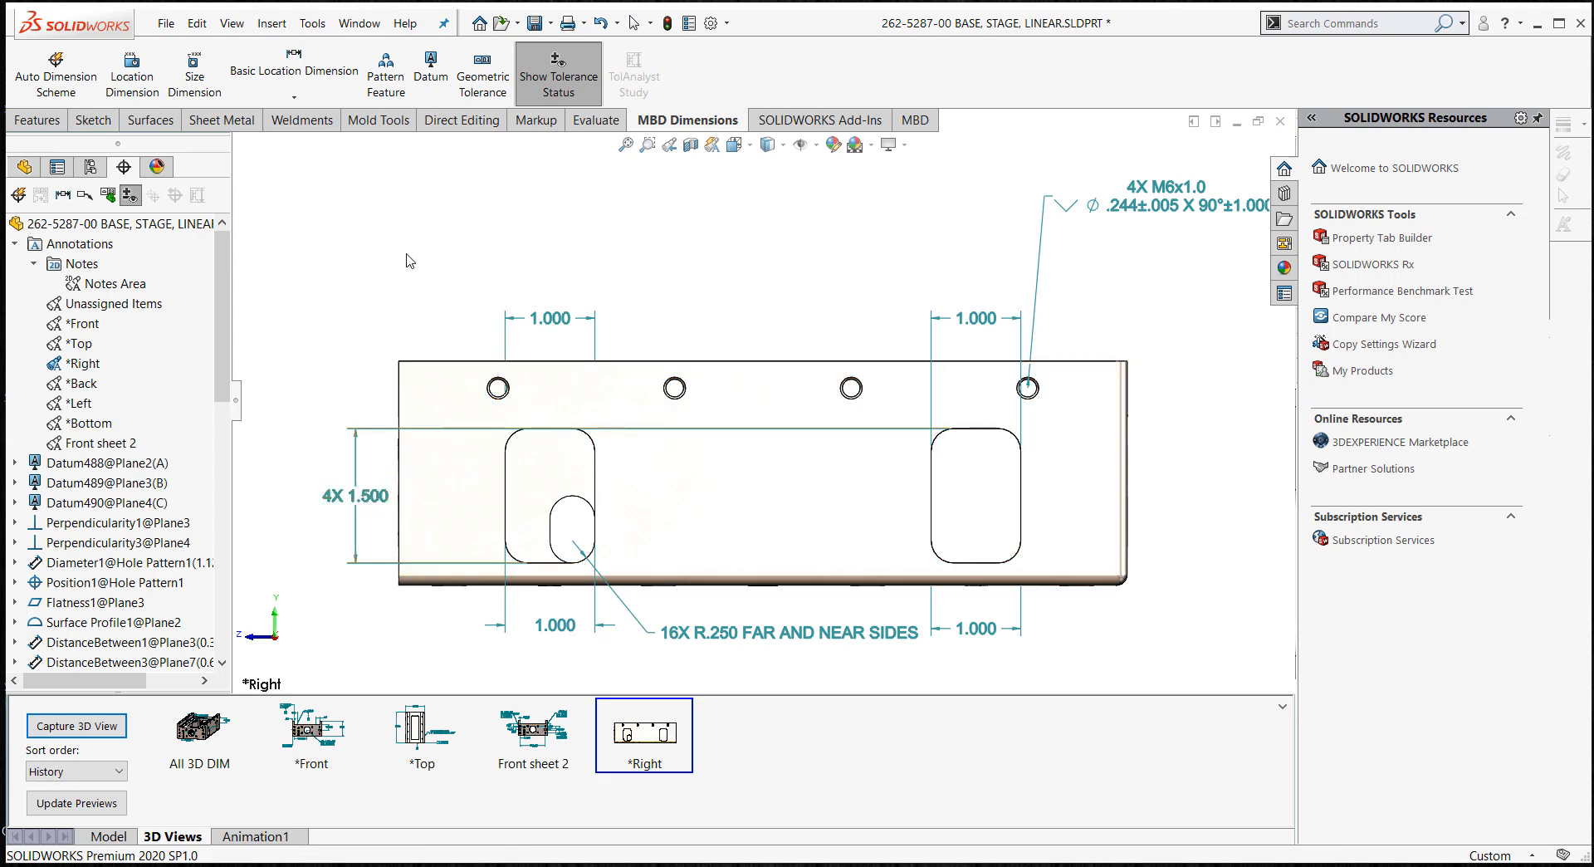
# - Move the 4X 1.500 window height dimension to the other end of the part, beside the rounded vertical edge
pyautogui.moveTo(383, 482); pyautogui.dragTo(1202, 494)
pyautogui.click(701, 223)
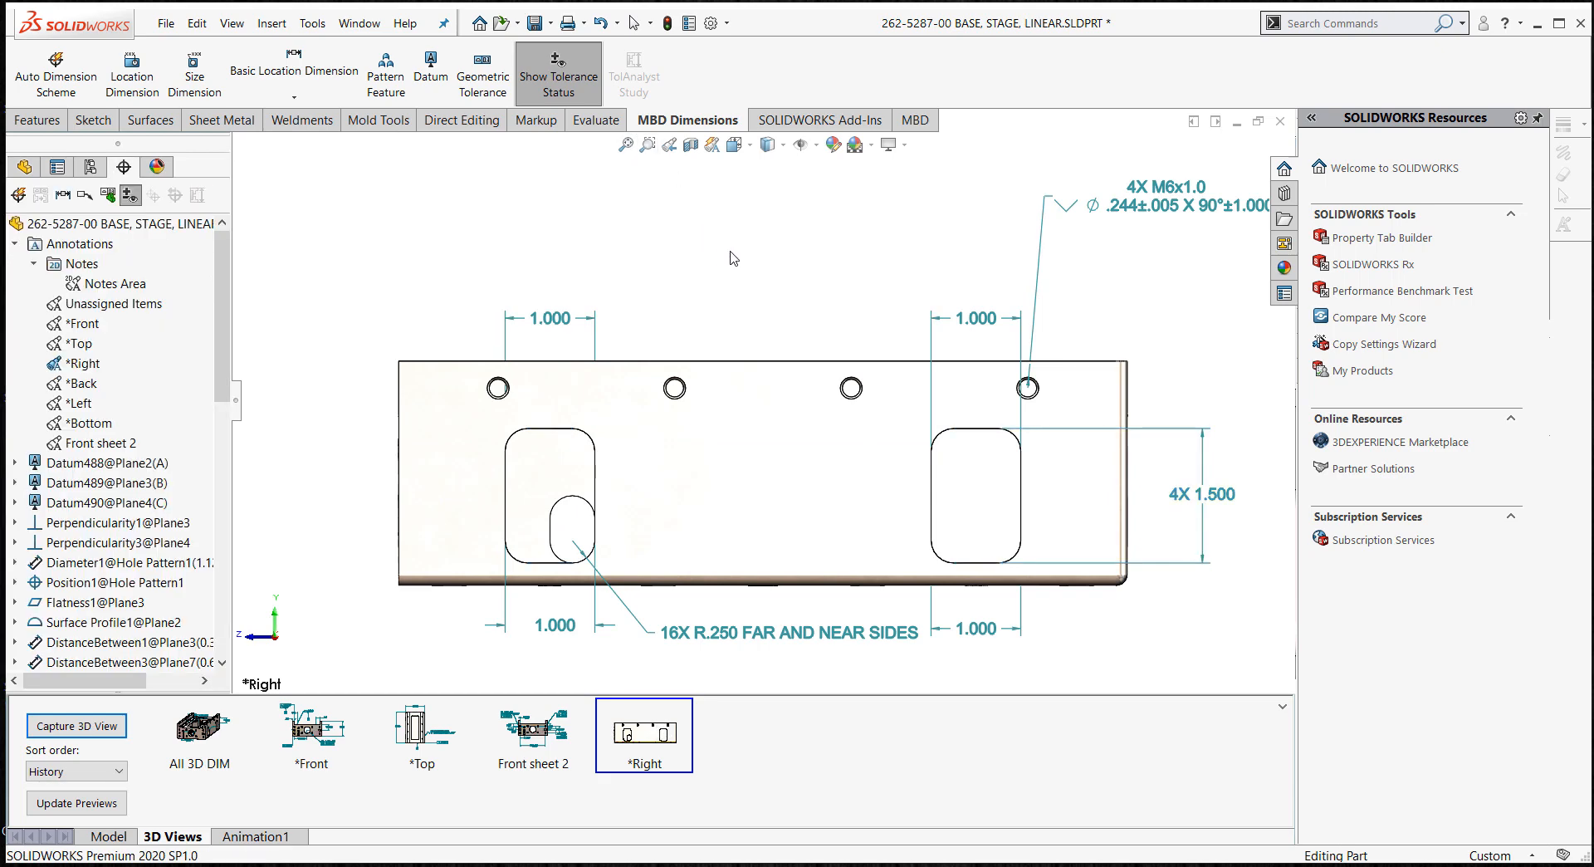
# - Add a location dimension from the hole-patterned end face to the center of the nearest side wall window, placed above the part
pyautogui.moveTo(734, 252); pyautogui.dragTo(693, 299, button='middle')
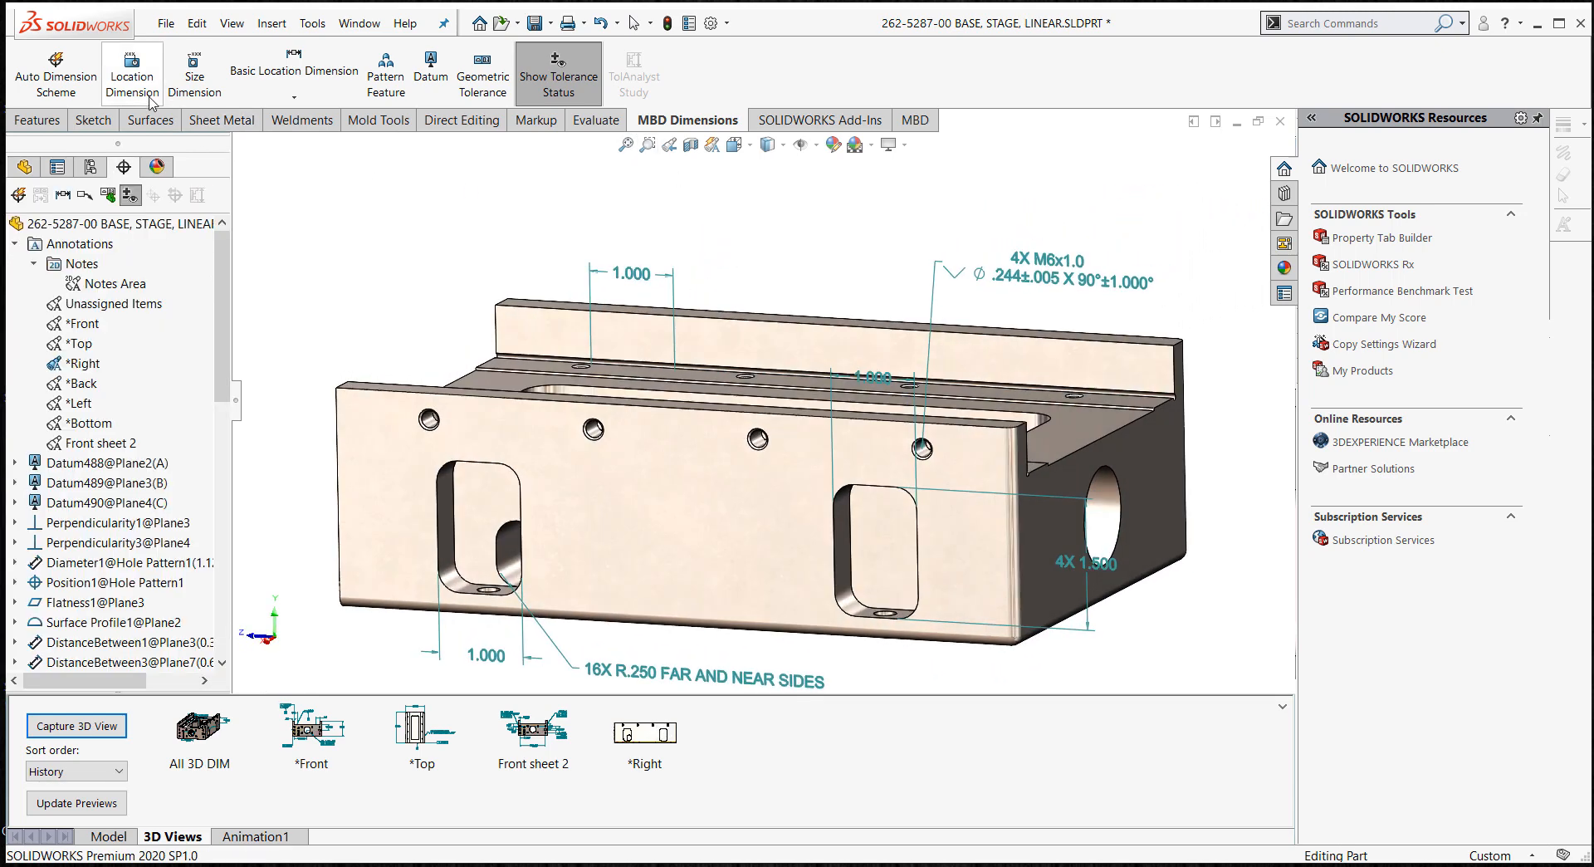
pyautogui.click(133, 77)
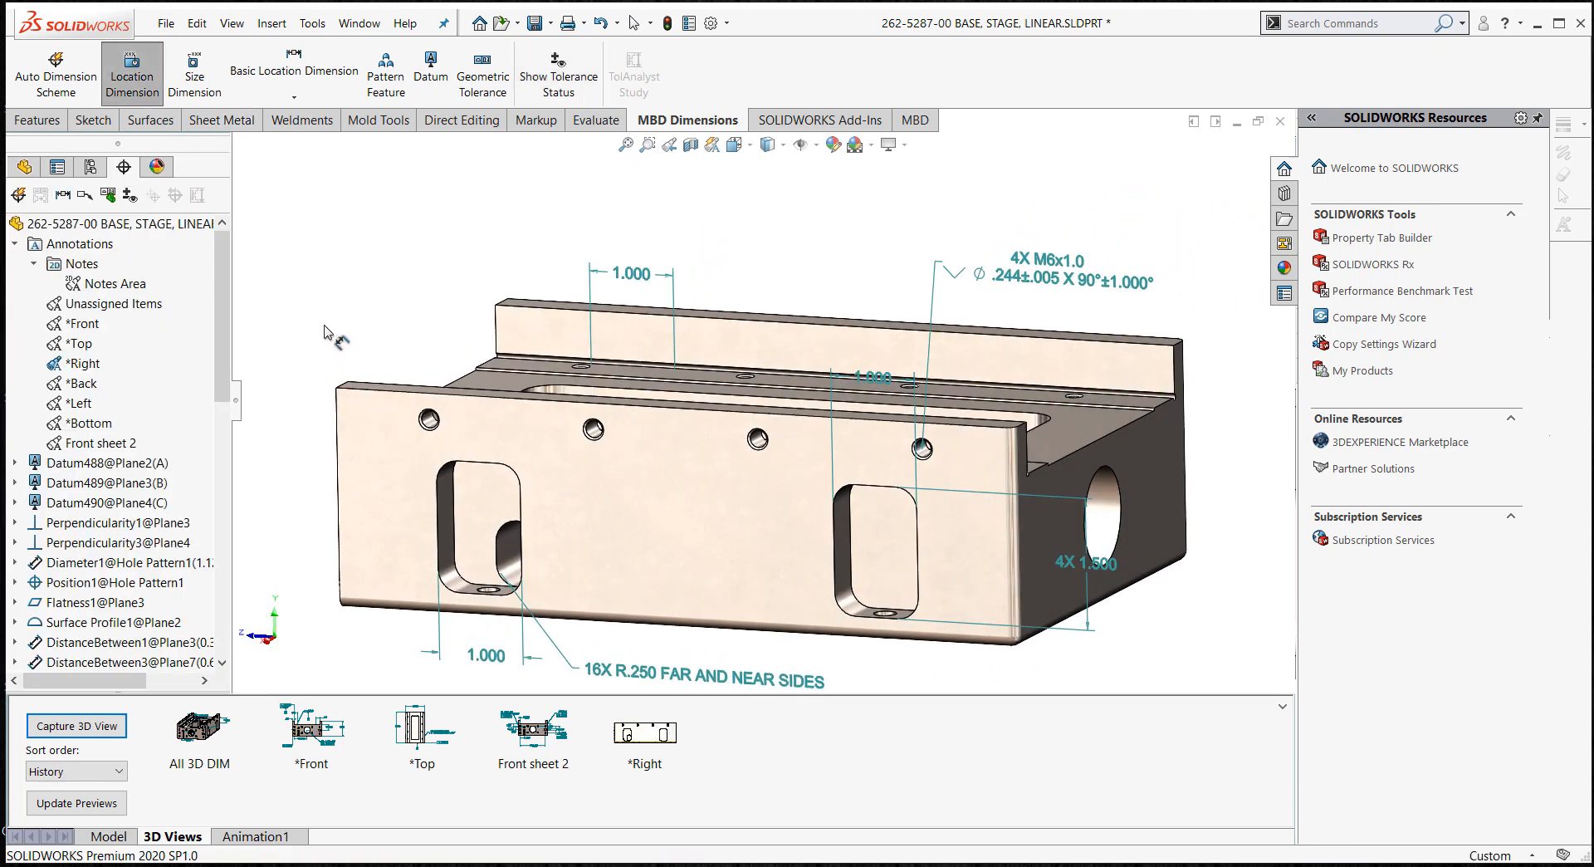
pyautogui.moveTo(328, 335); pyautogui.dragTo(394, 310, button='middle')
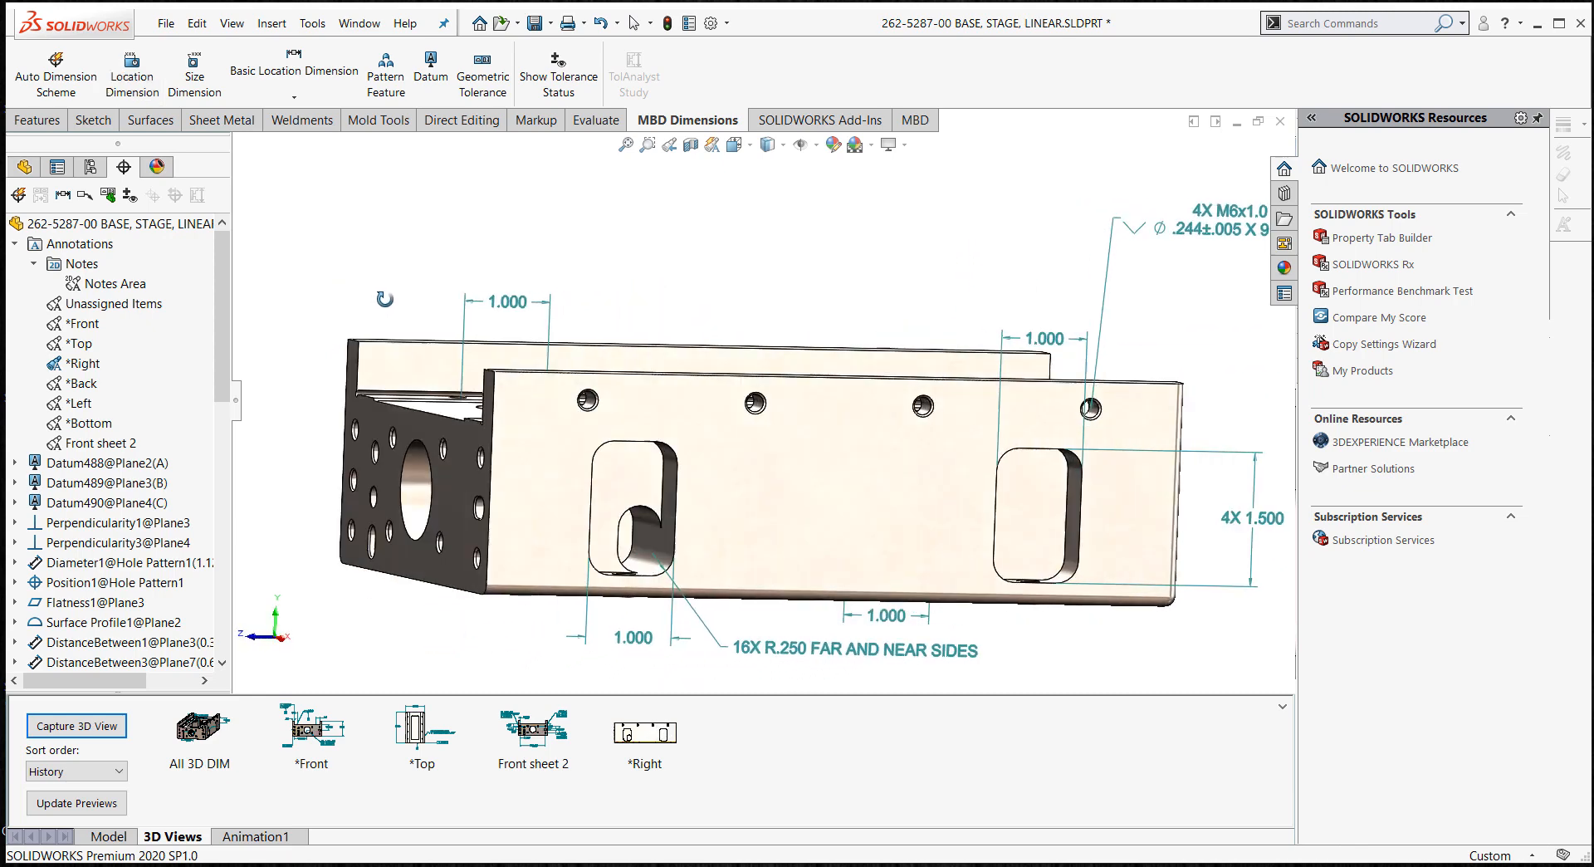
pyautogui.click(465, 449)
pyautogui.moveTo(651, 292); pyautogui.dragTo(576, 284, button='middle')
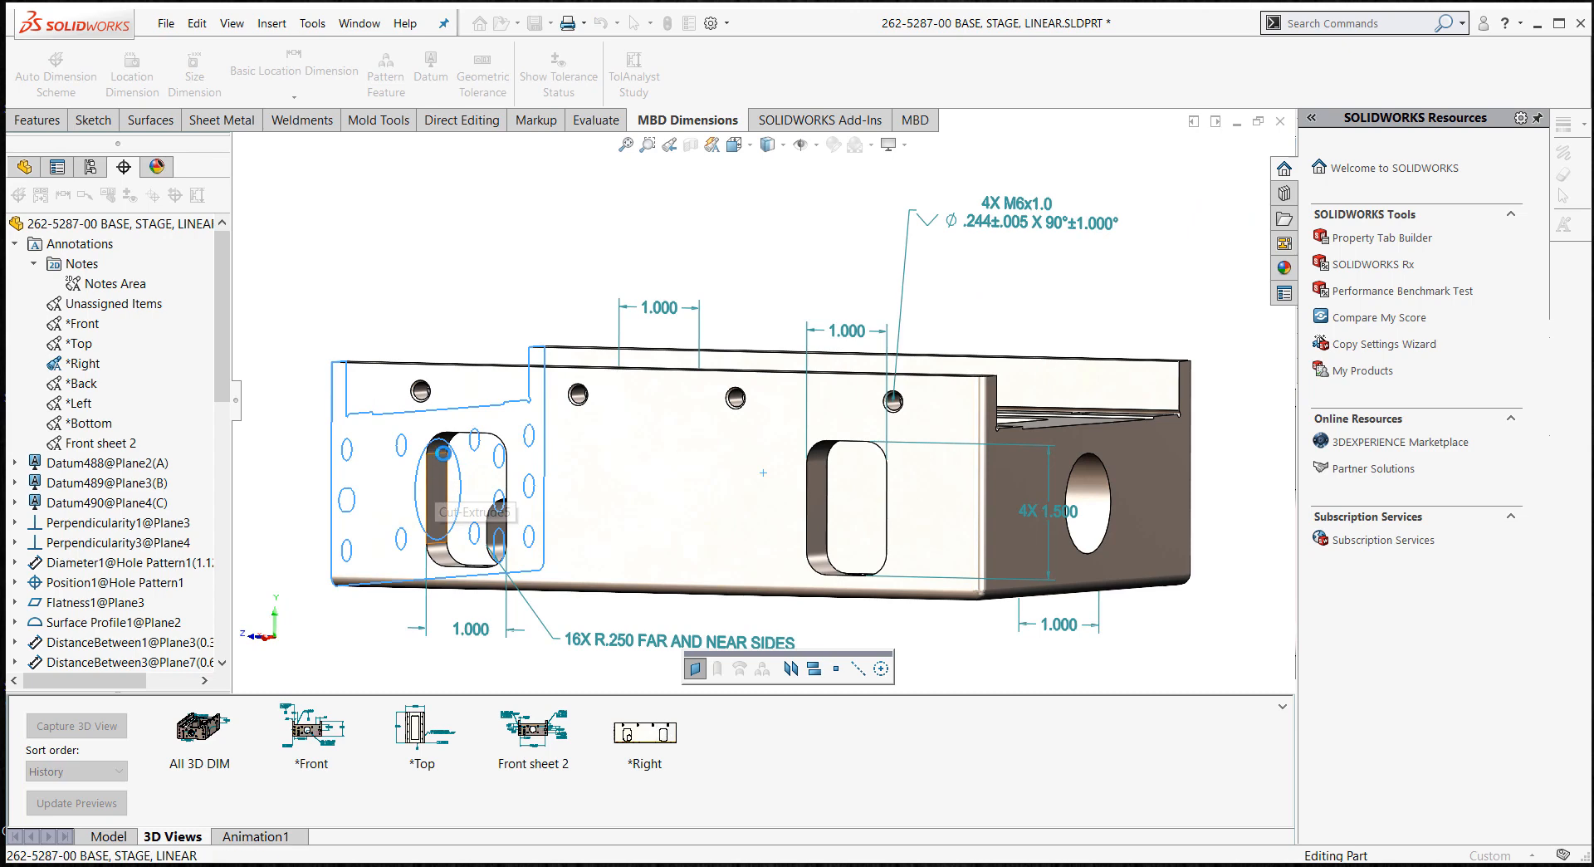
pyautogui.click(442, 478)
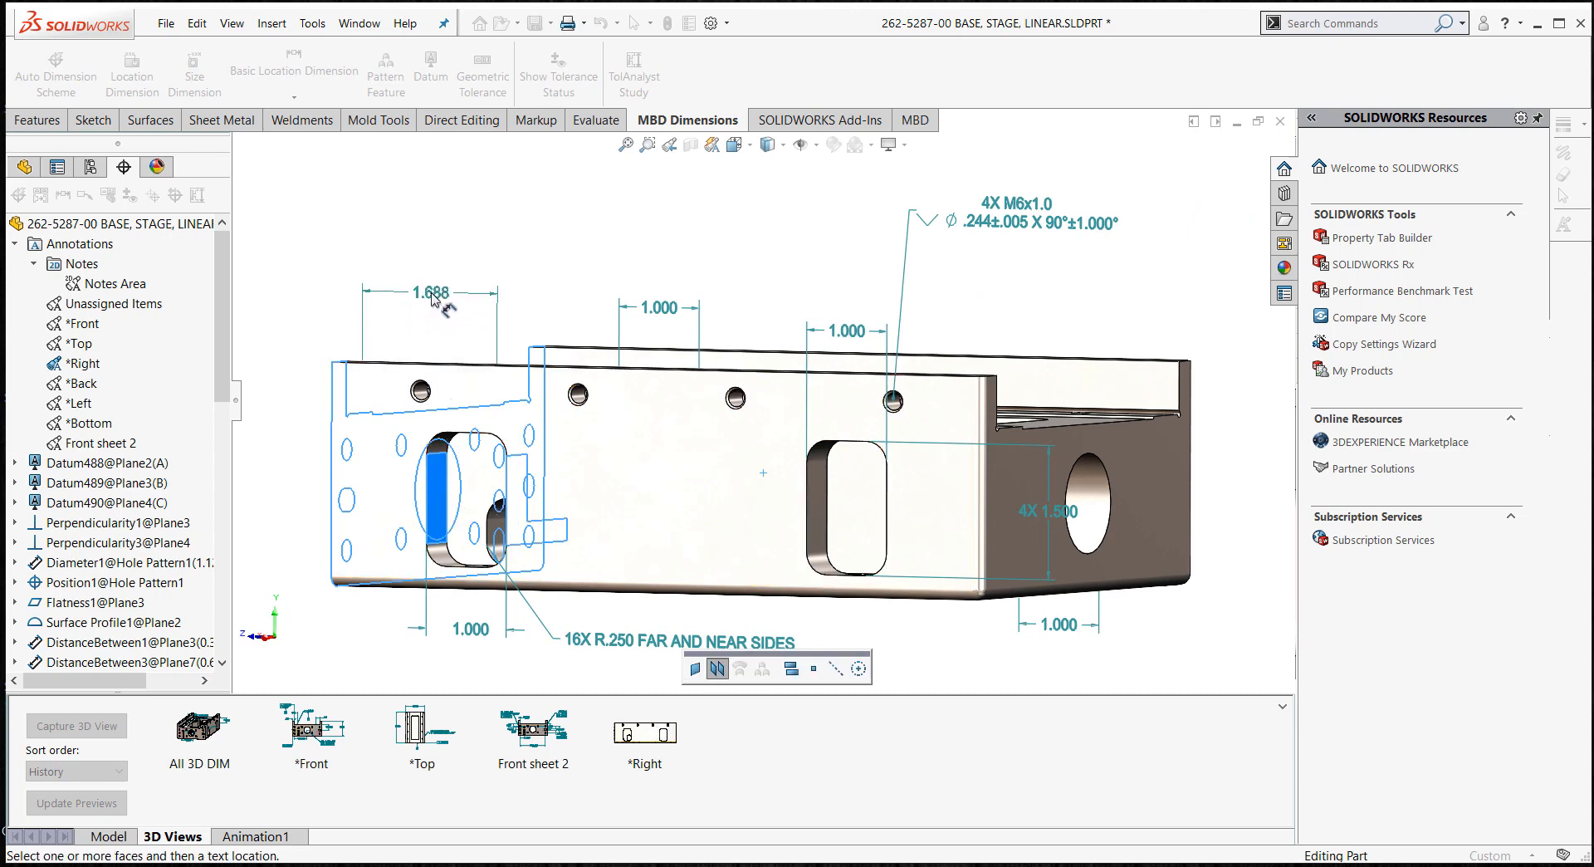
pyautogui.click(429, 297)
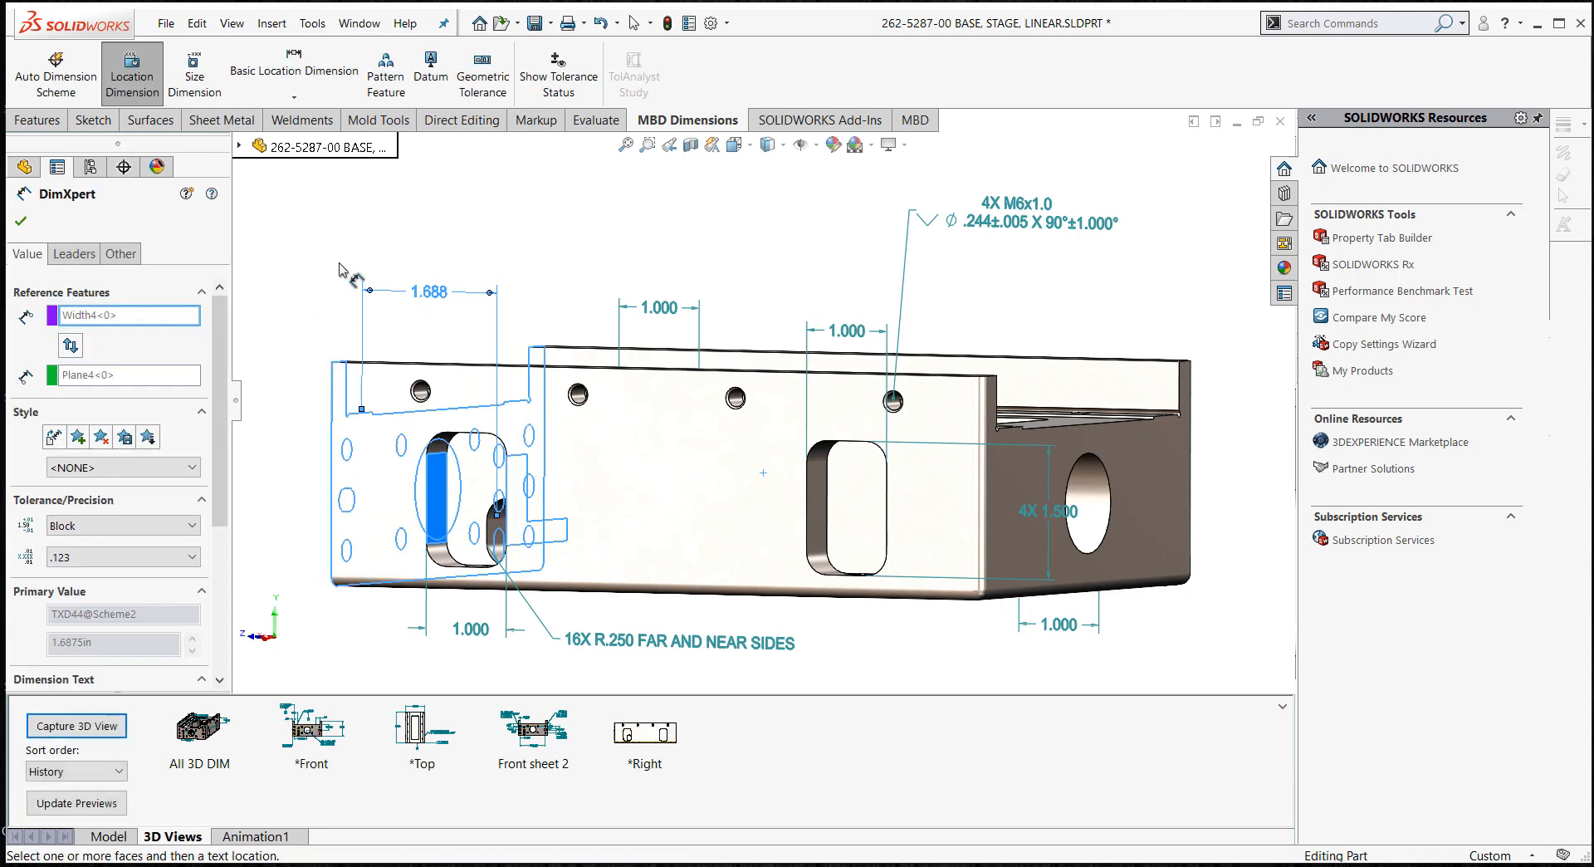
# - Prefix the end-face-to-window location dimension with 2X and accept it
pyautogui.moveTo(220, 351); pyautogui.dragTo(219, 462)
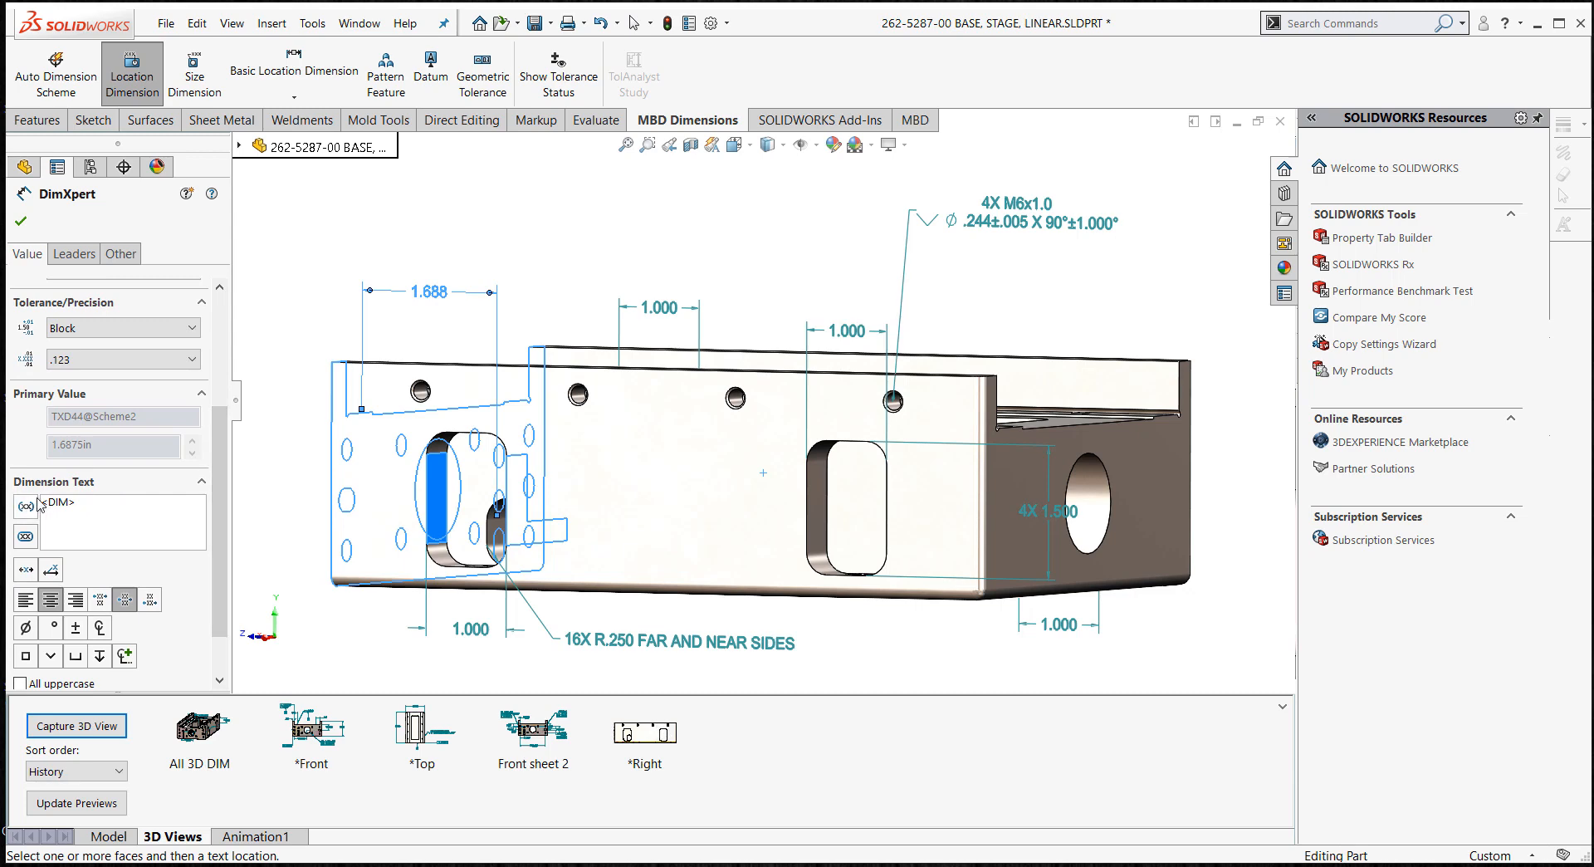
pyautogui.click(40, 503)
pyautogui.write('2')
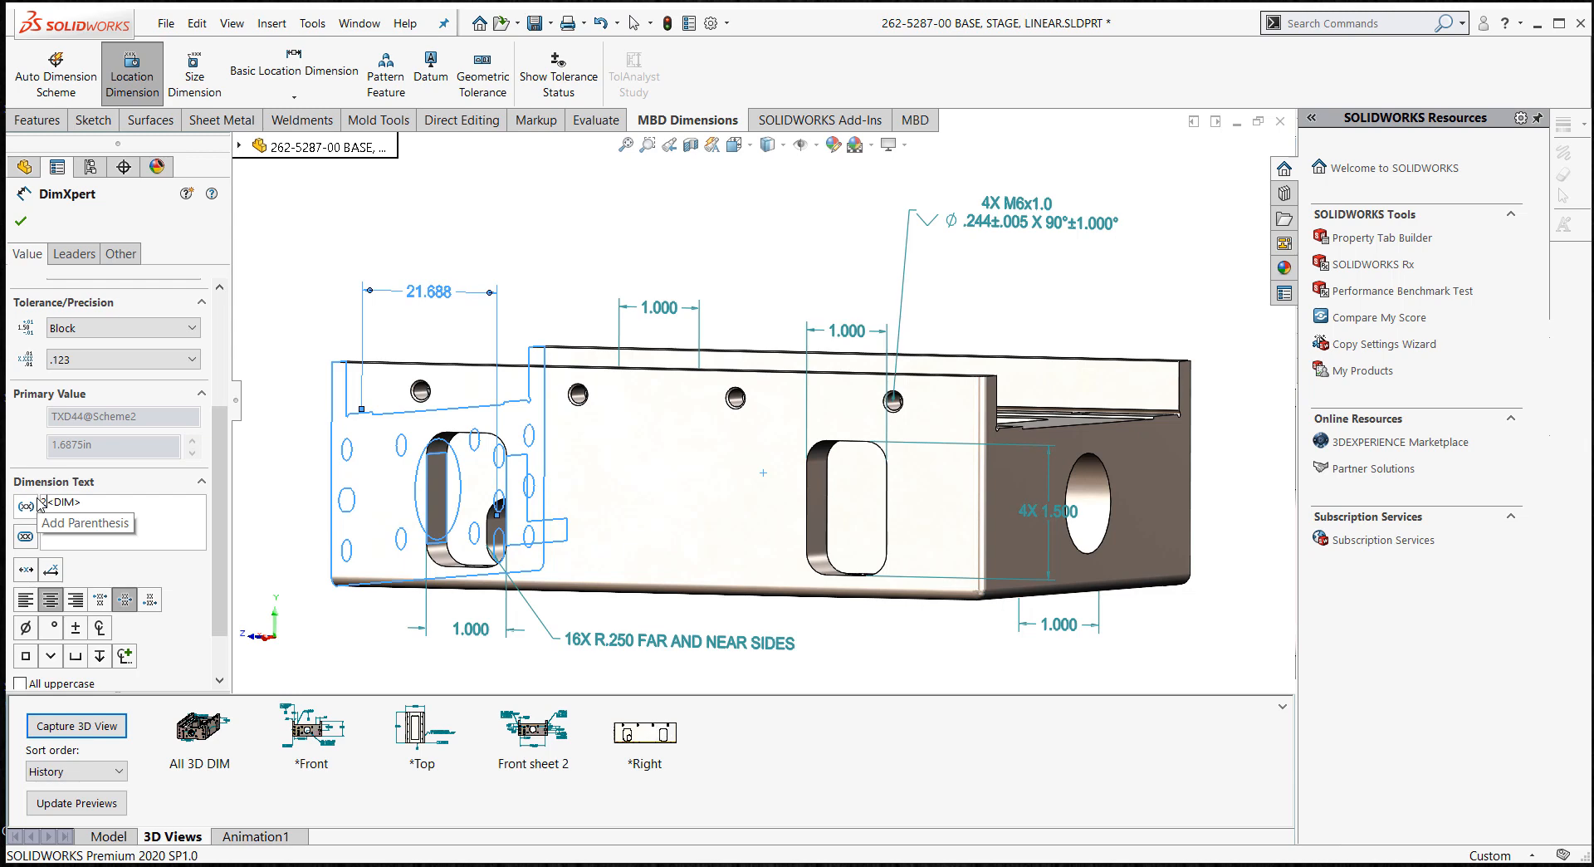
pyautogui.write('x')
pyautogui.press('BackSpace')
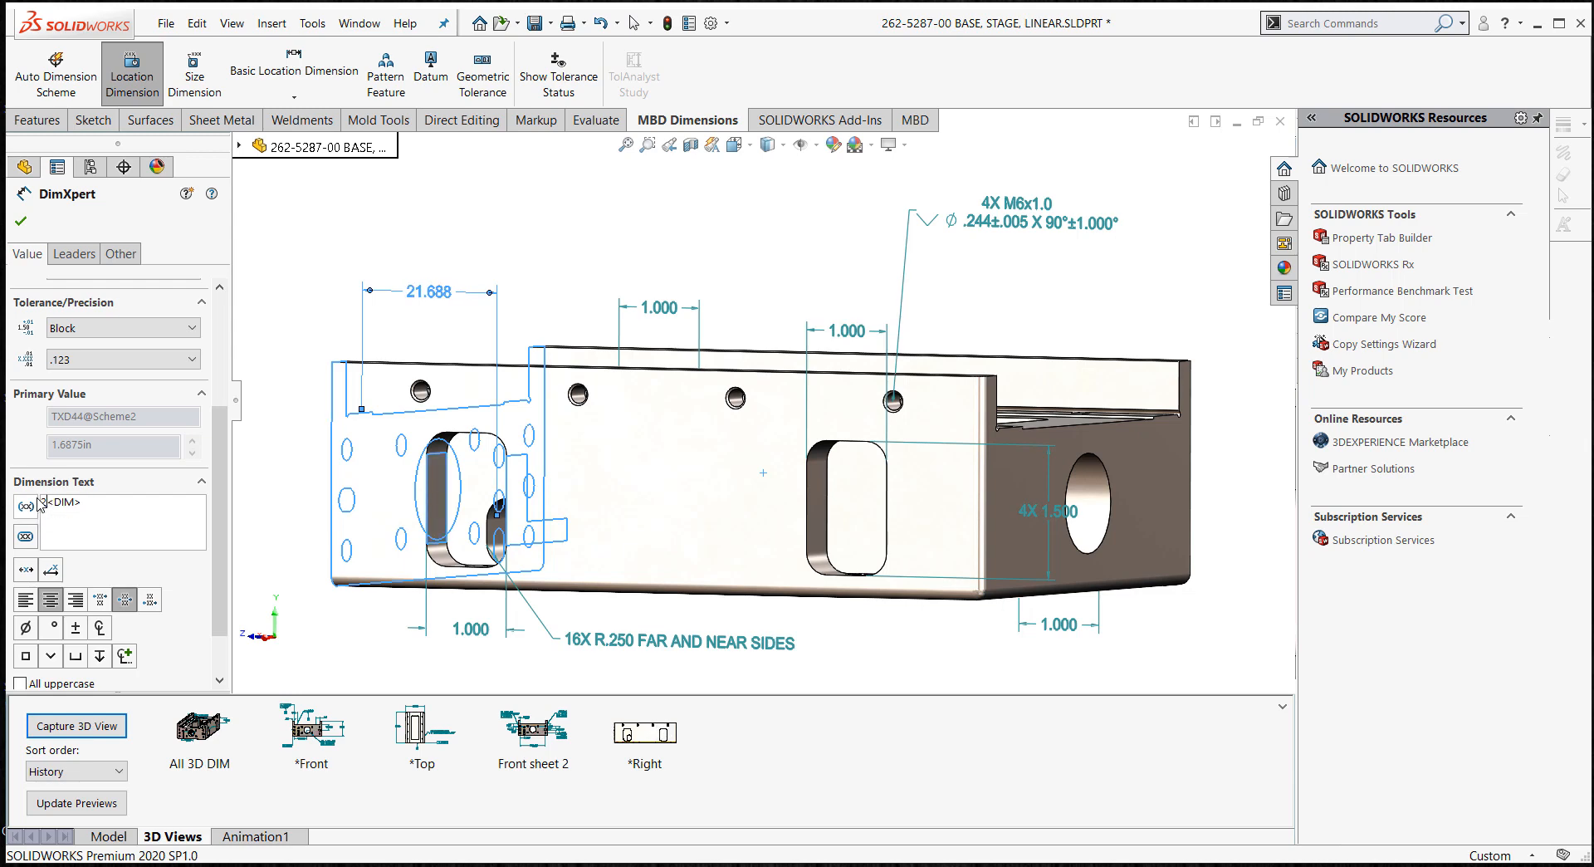
pyautogui.write('x')
pyautogui.press('BackSpace')
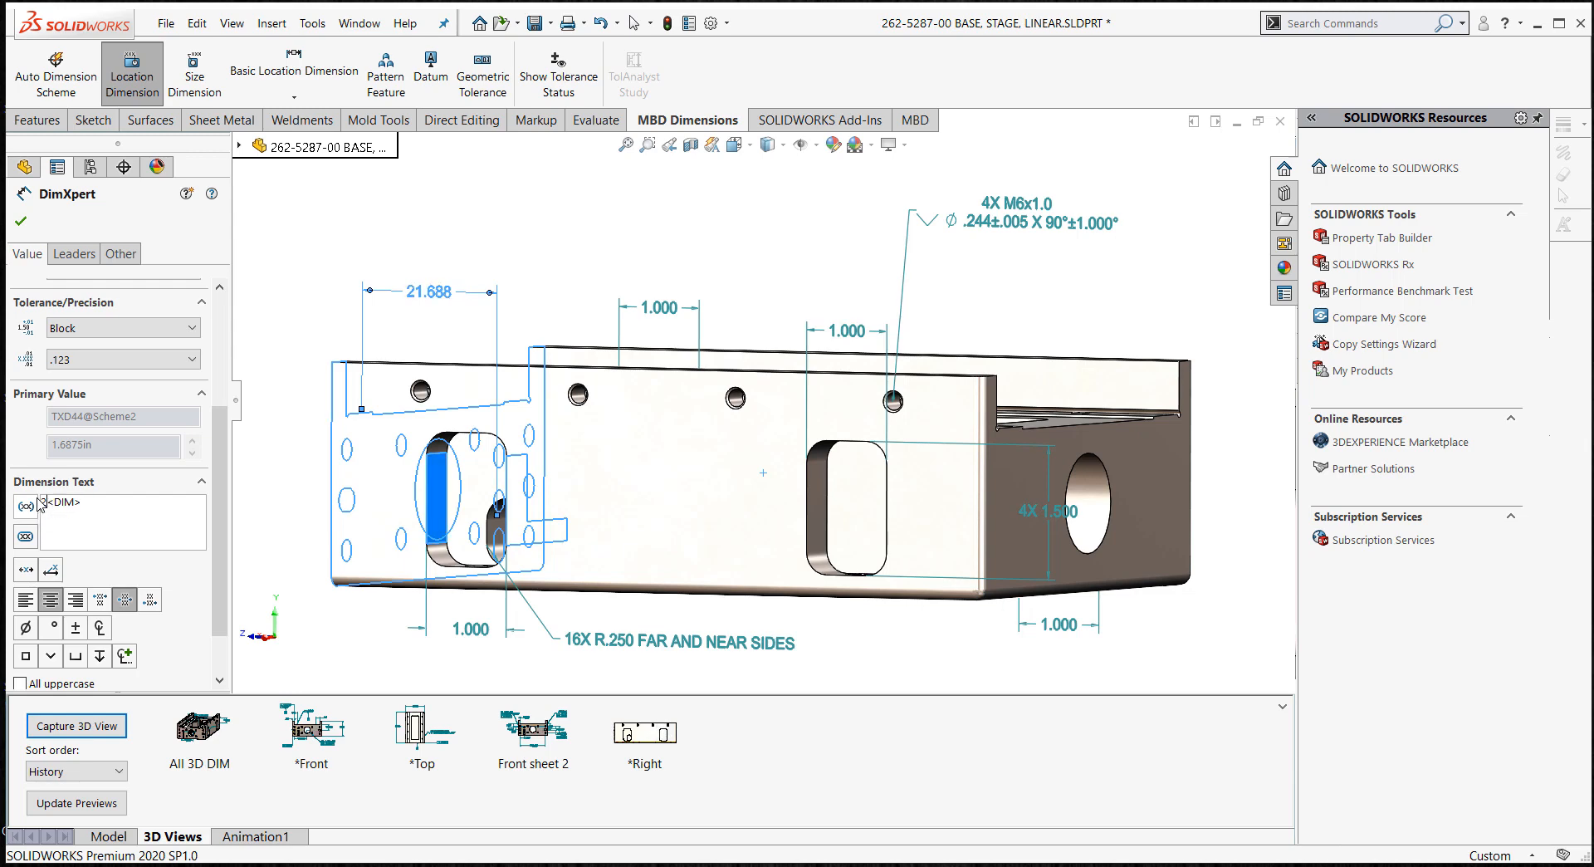
pyautogui.write('X')
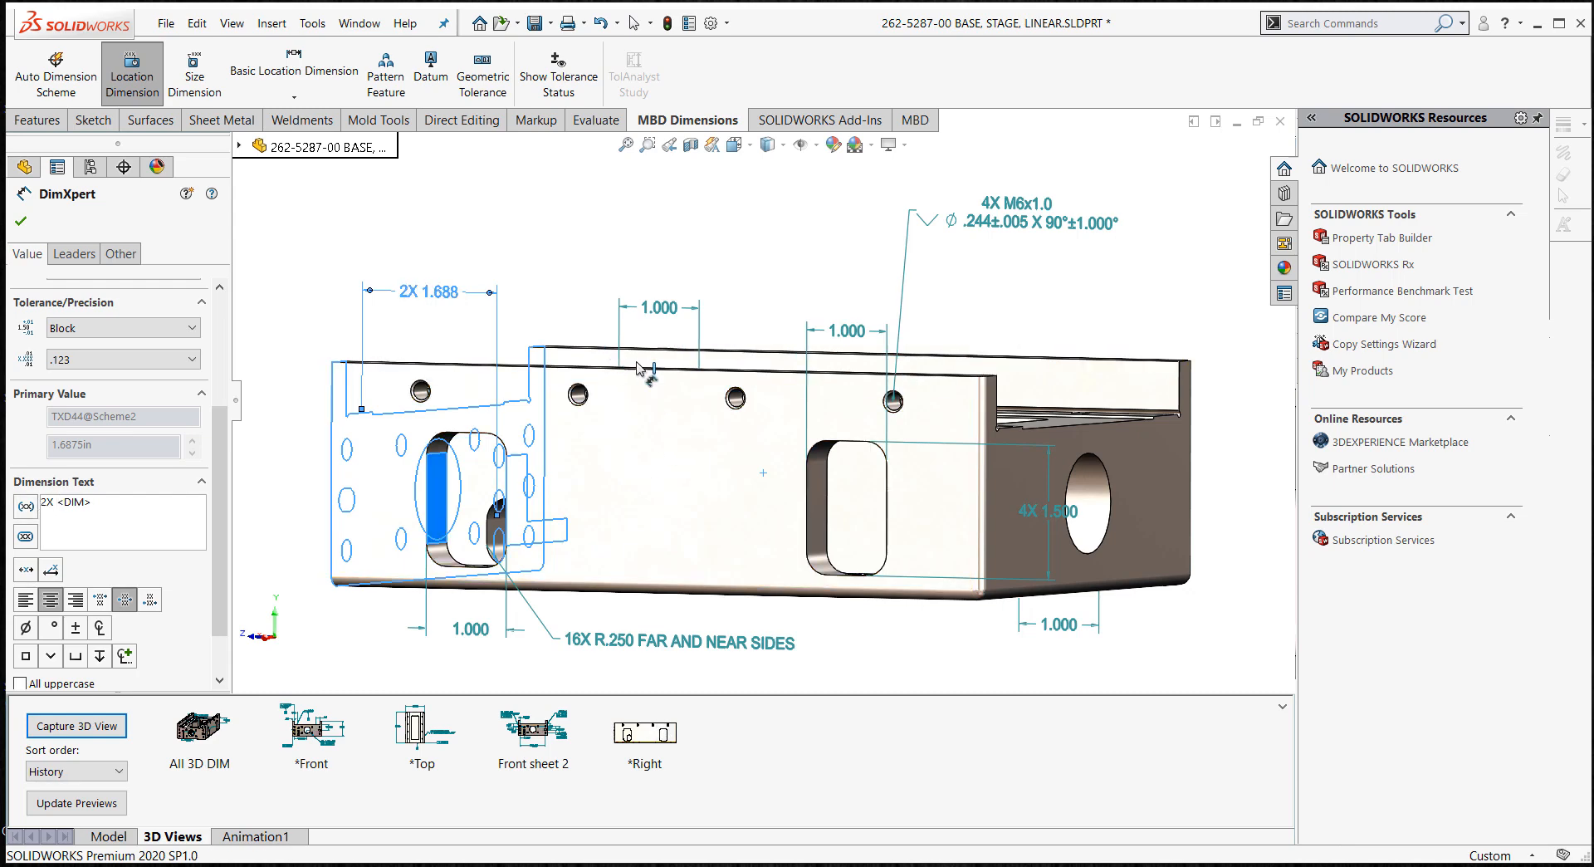
pyautogui.click(21, 226)
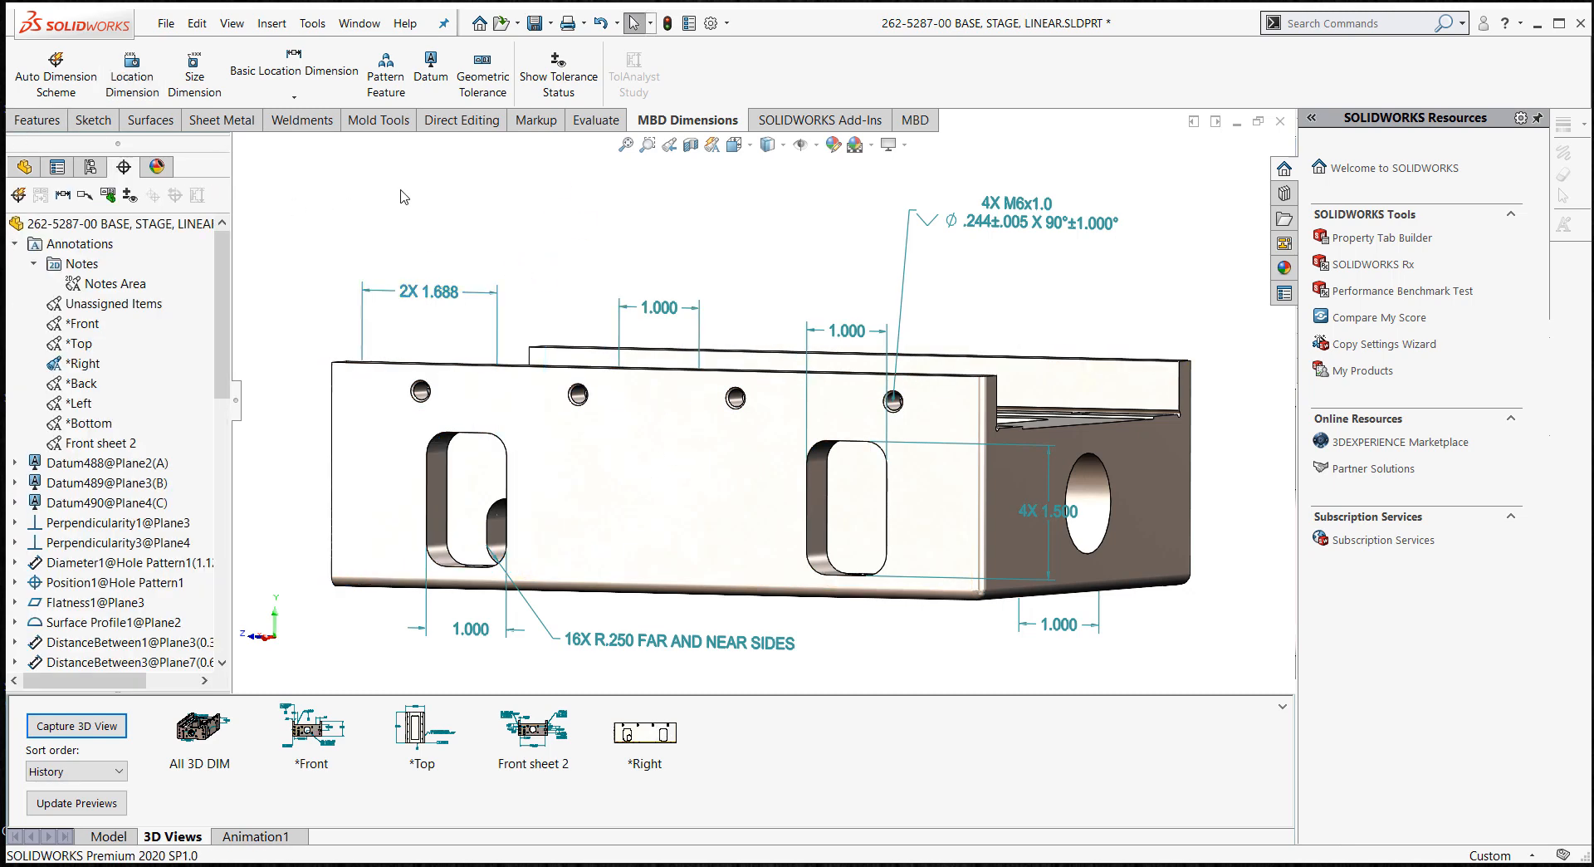
# - Add a horizontal location dimension between the centers of the two side wall windows, placed above the existing dimensions
pyautogui.moveTo(516, 214)
pyautogui.mouseDown(button='middle')
pyautogui.moveTo(594, 214)
pyautogui.moveTo(541, 193)
pyautogui.moveTo(516, 204)
pyautogui.mouseUp(button='middle')
pyautogui.click(131, 73)
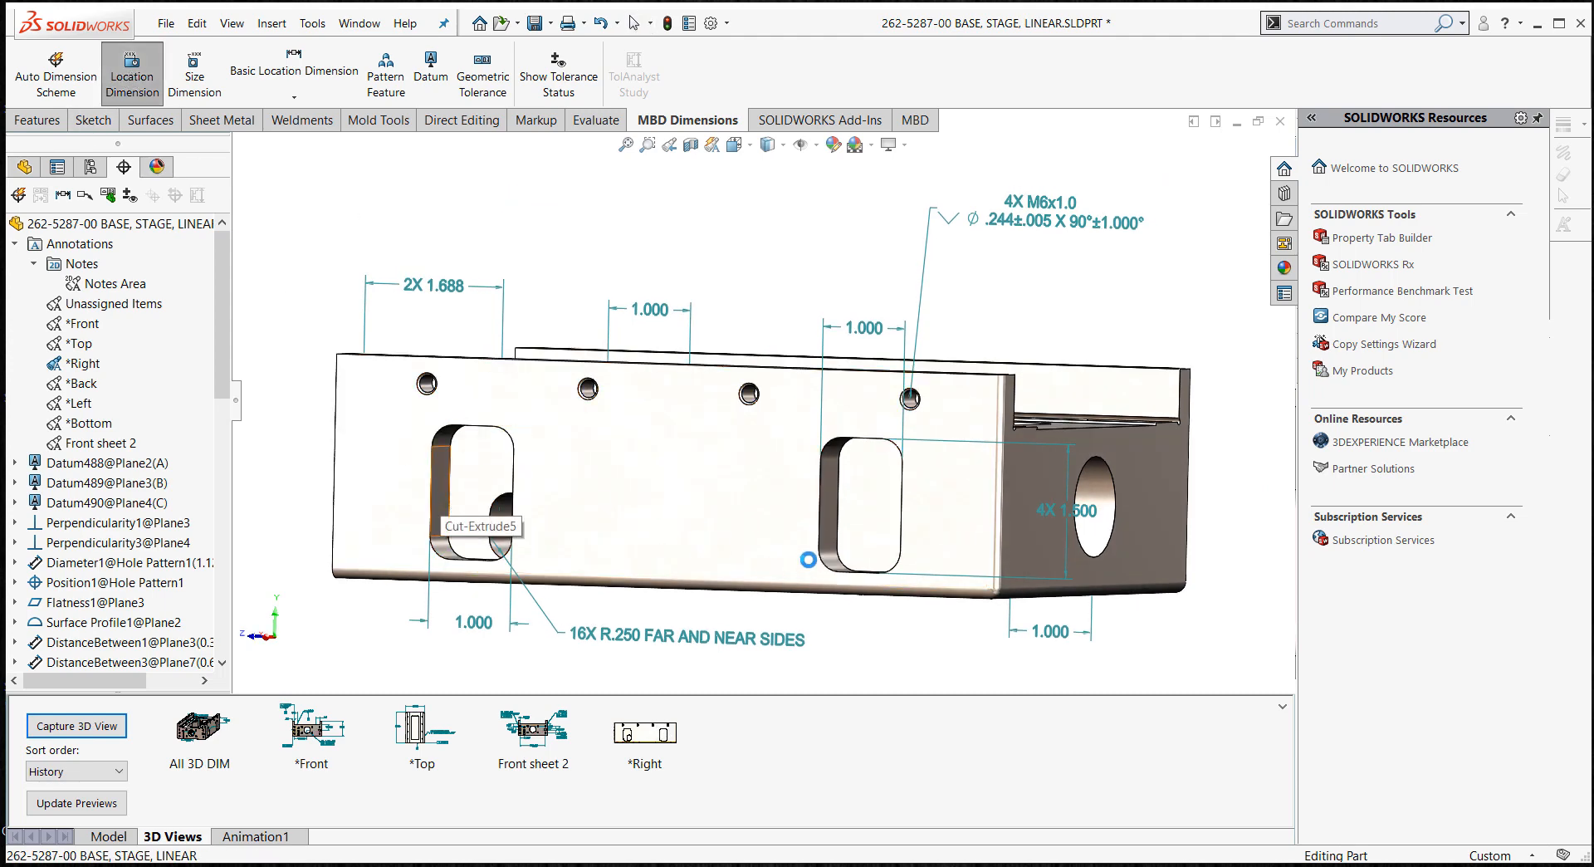
pyautogui.click(443, 493)
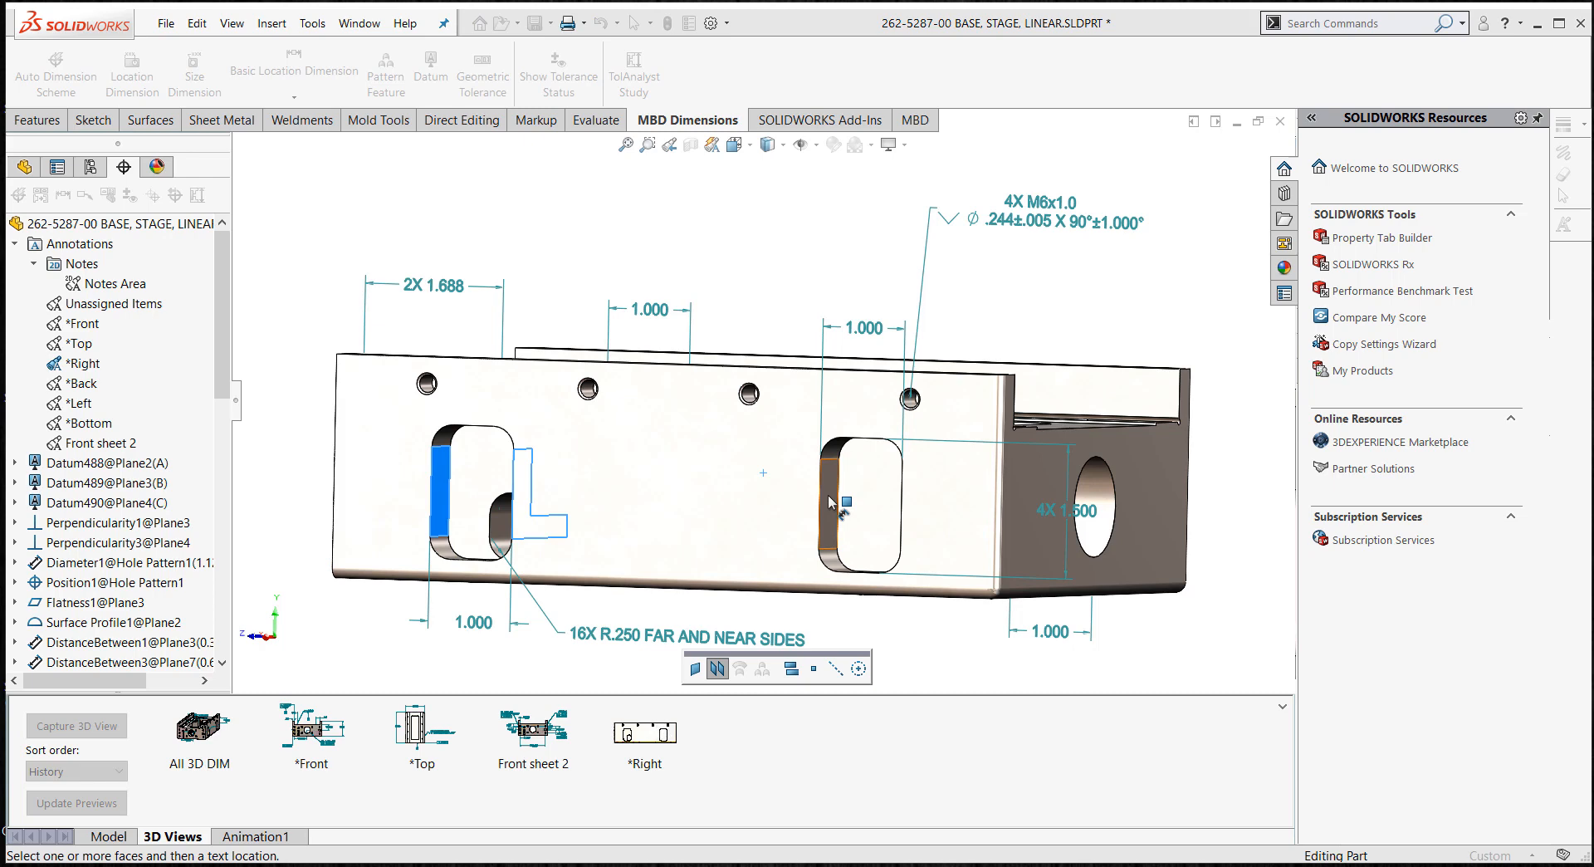
pyautogui.click(830, 501)
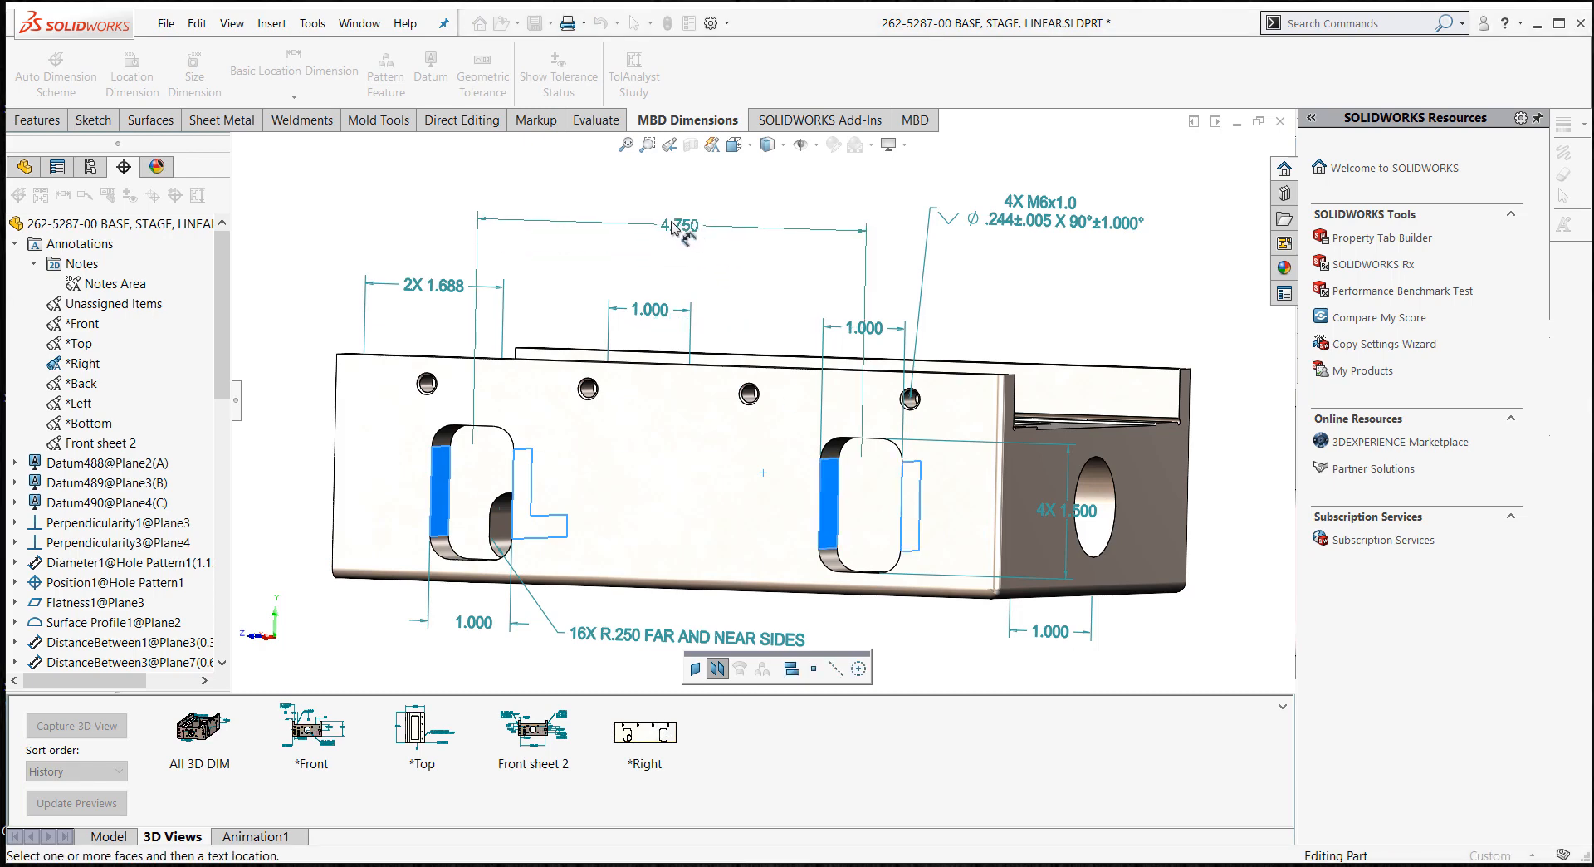
pyautogui.click(672, 222)
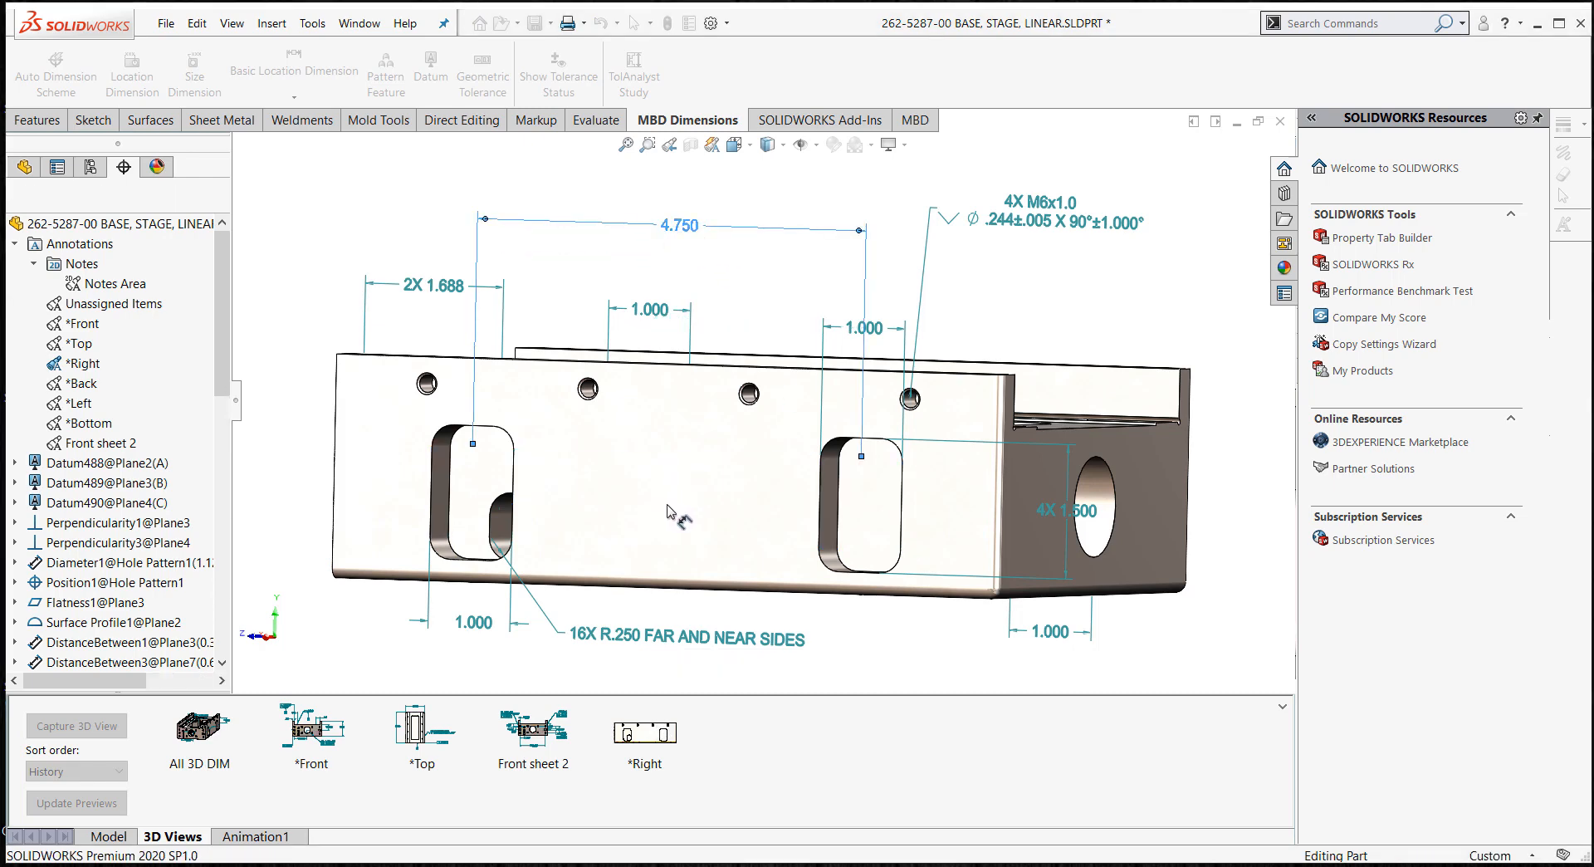
# - Add a vertical location dimension from the side wall's top face to the height center of the window nearest the hole-patterned end
pyautogui.moveTo(321, 277); pyautogui.dragTo(504, 395, button='middle')
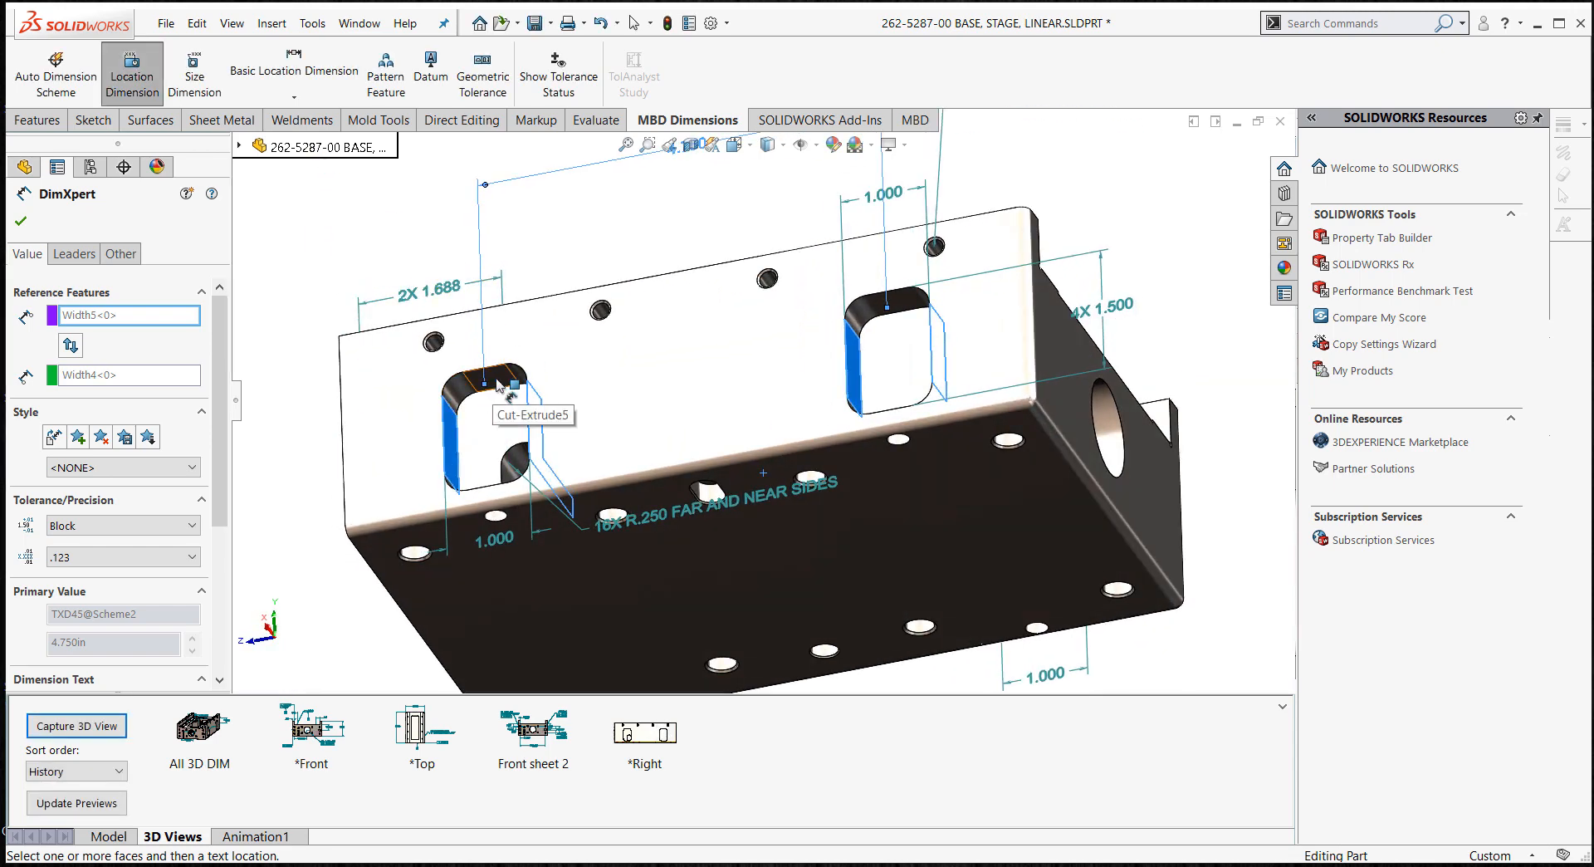
pyautogui.moveTo(373, 400); pyautogui.dragTo(636, 521, button='middle')
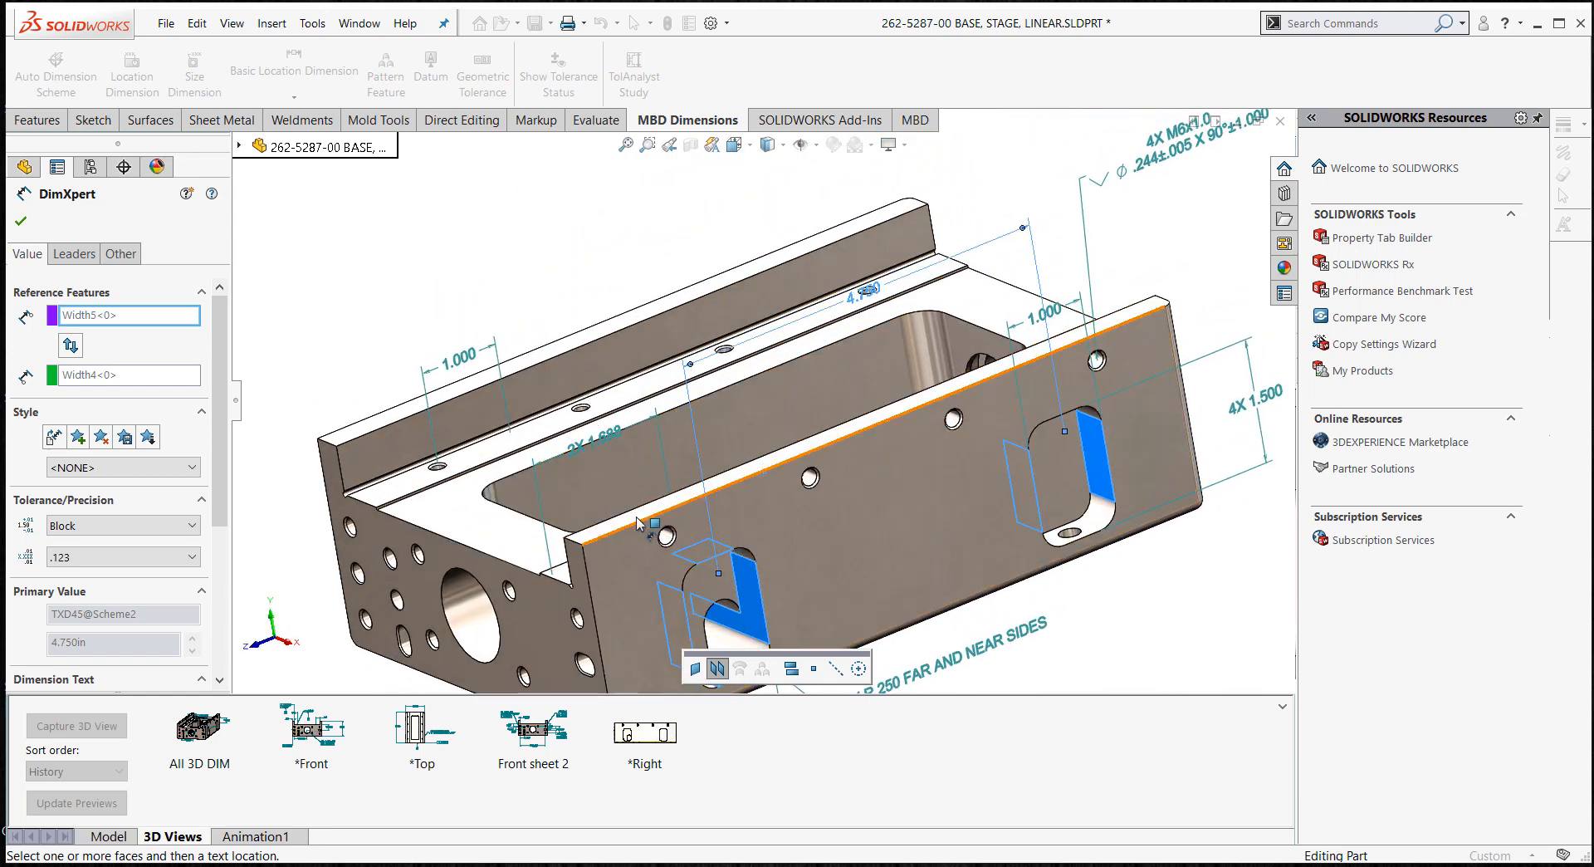
pyautogui.click(635, 520)
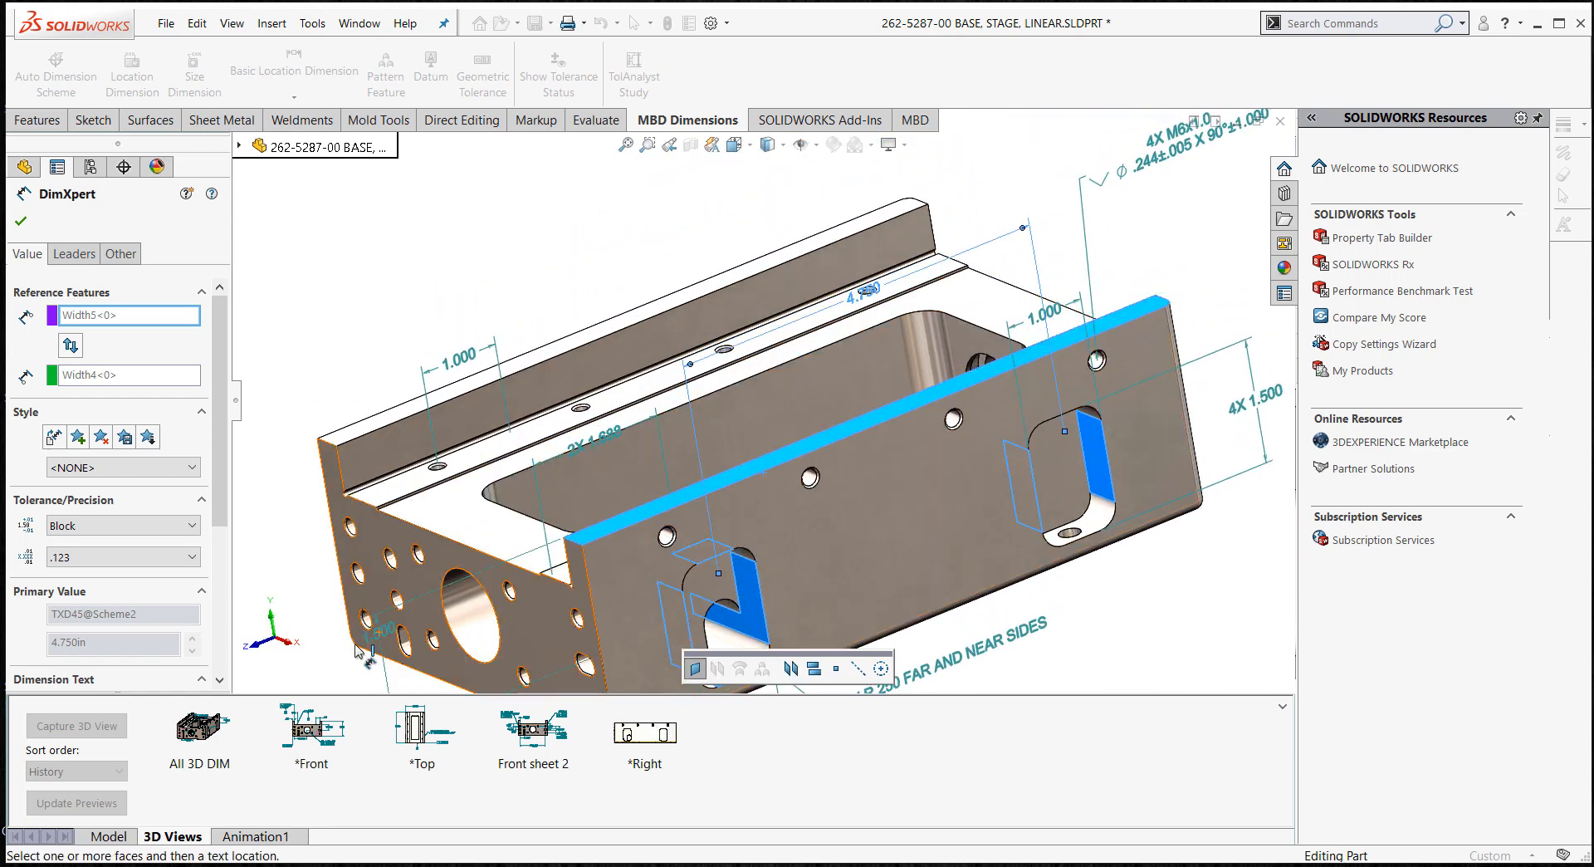
pyautogui.click(354, 676)
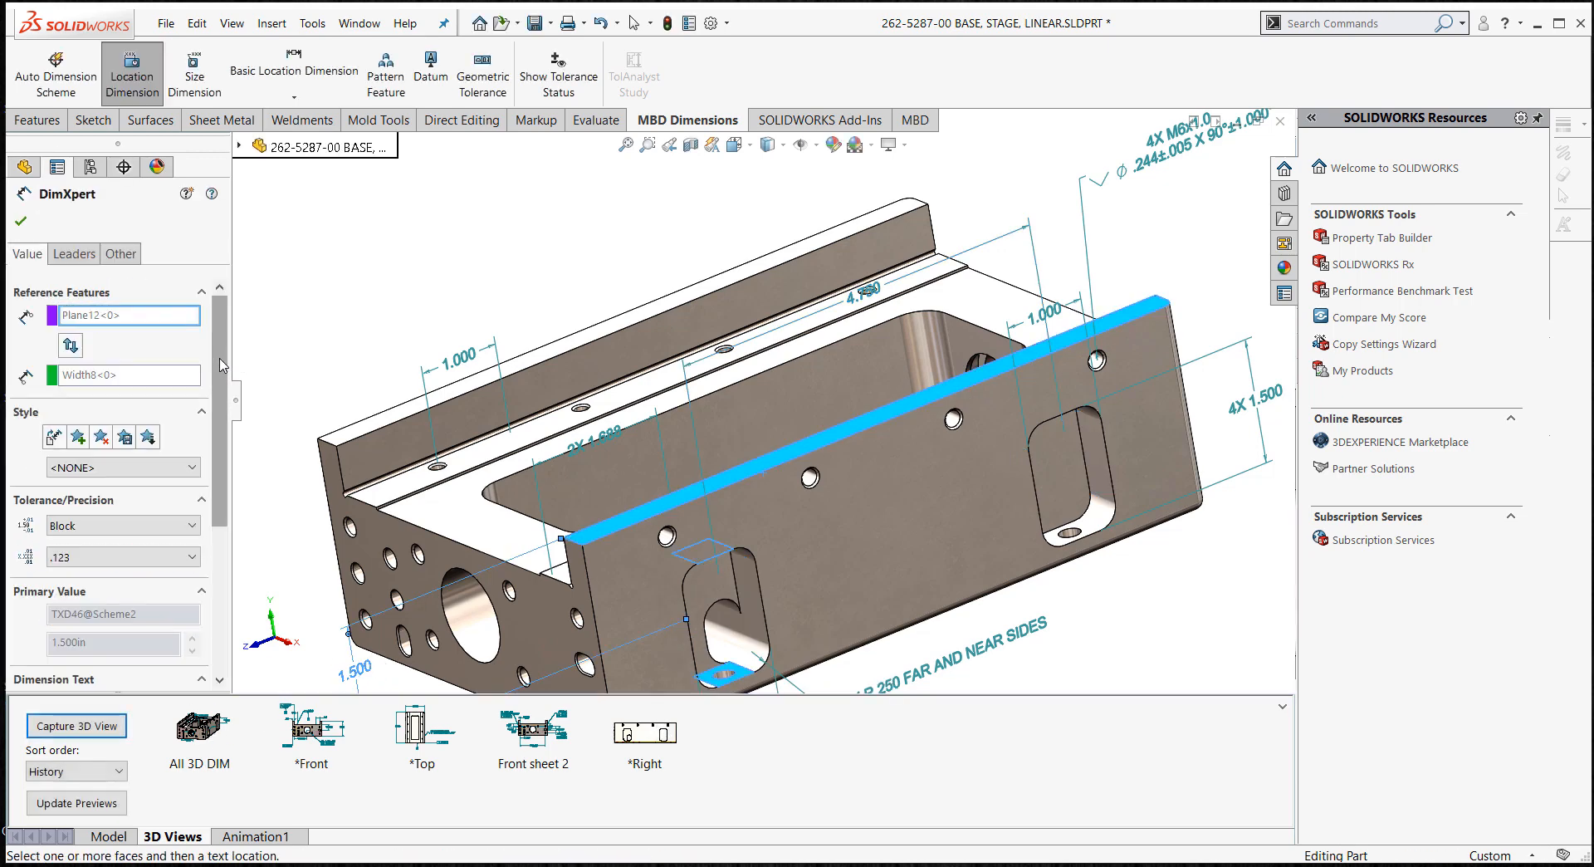
# - Prefix the vertical window location dimension with 4X and accept it
pyautogui.moveTo(220, 360); pyautogui.dragTo(220, 474)
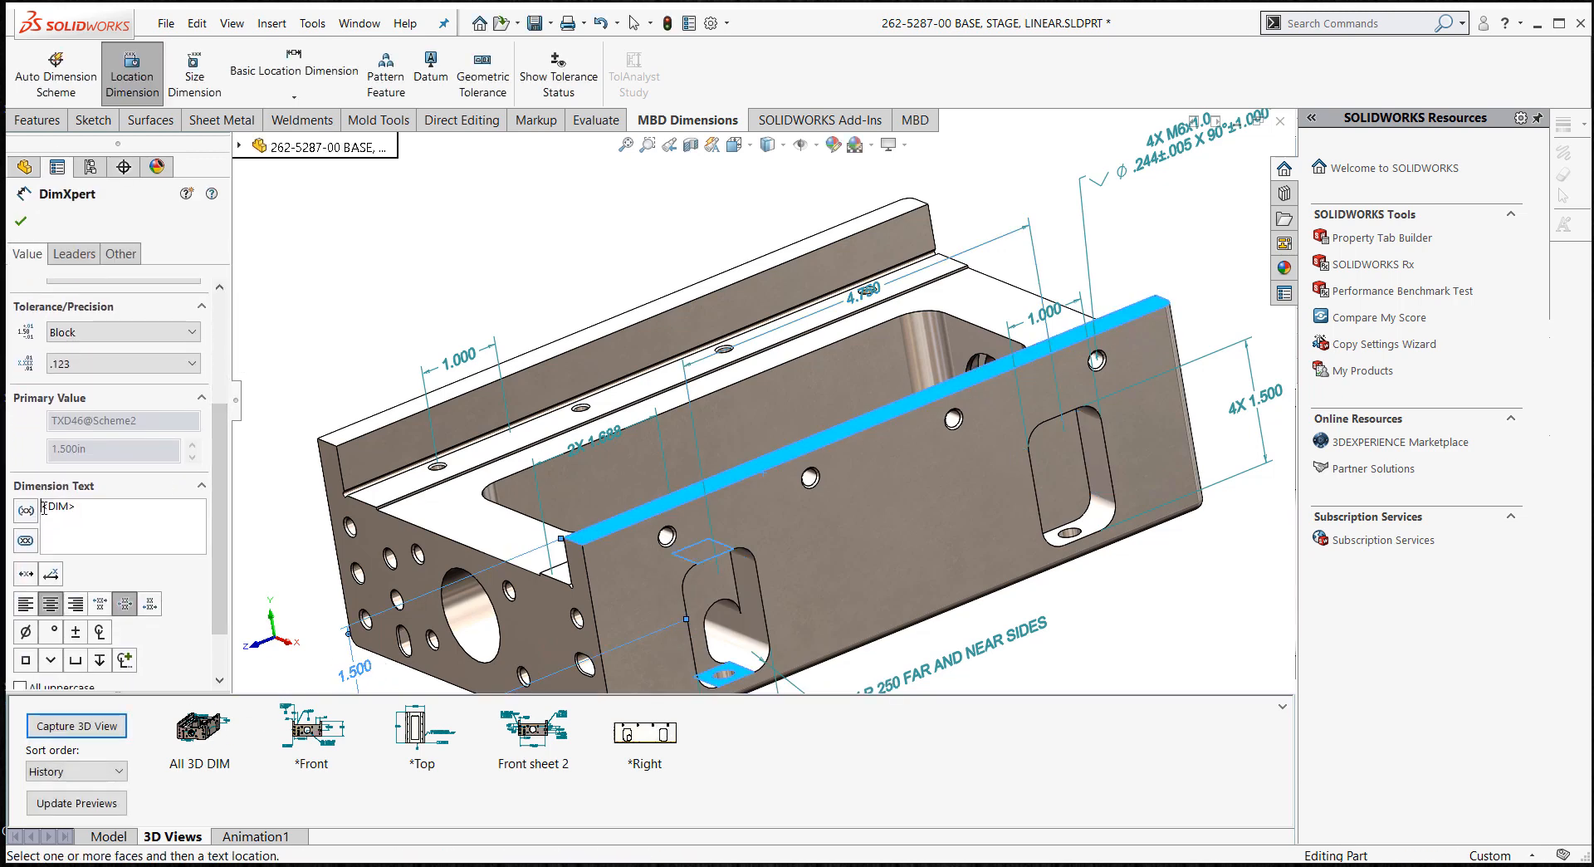
pyautogui.write('4')
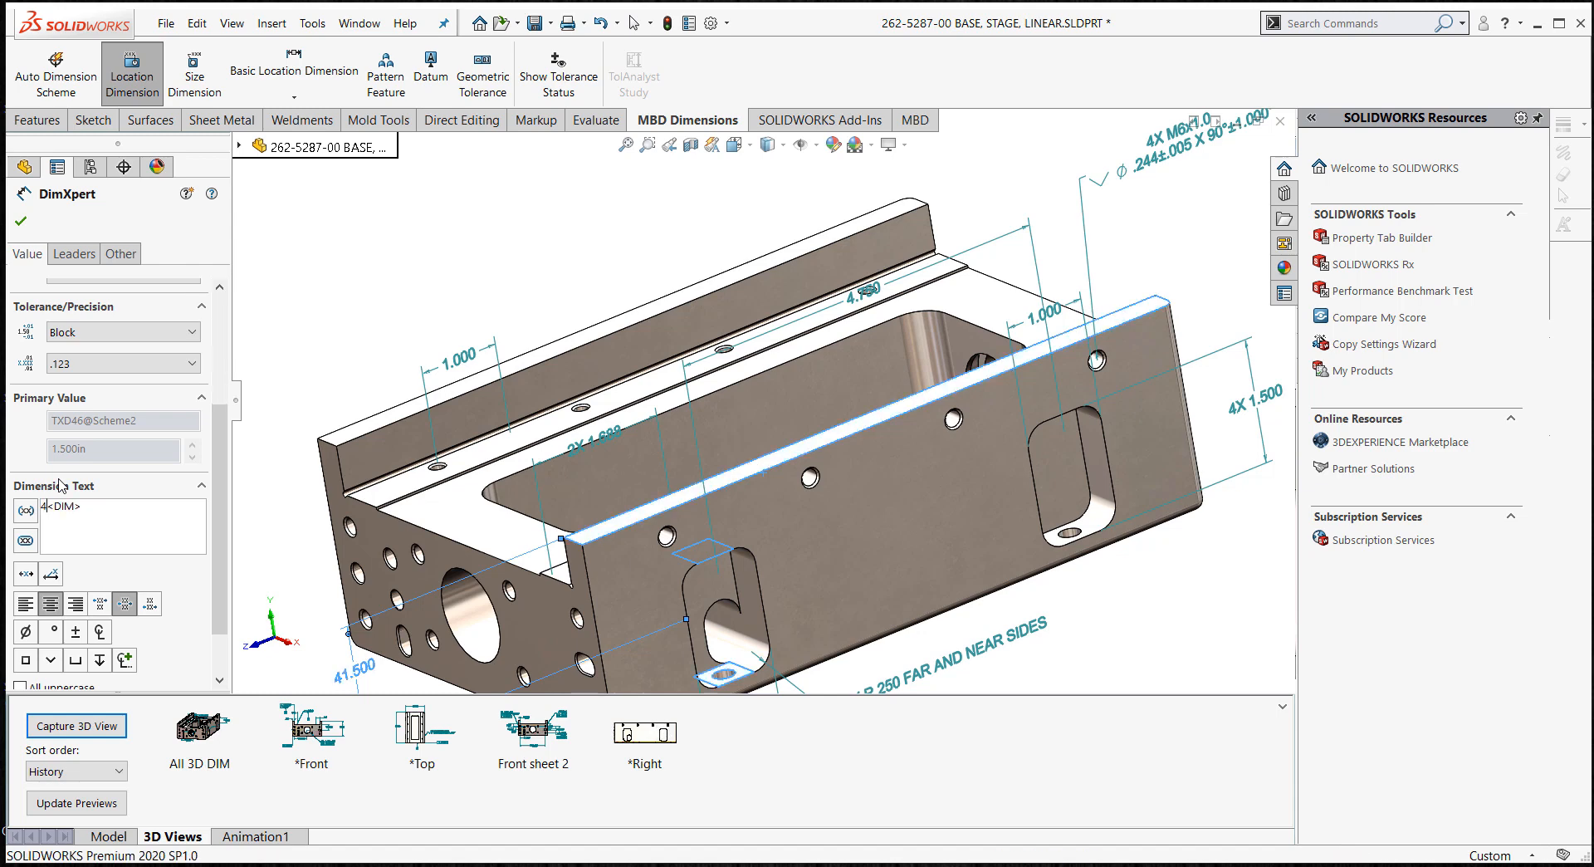
pyautogui.write('X')
pyautogui.click(21, 224)
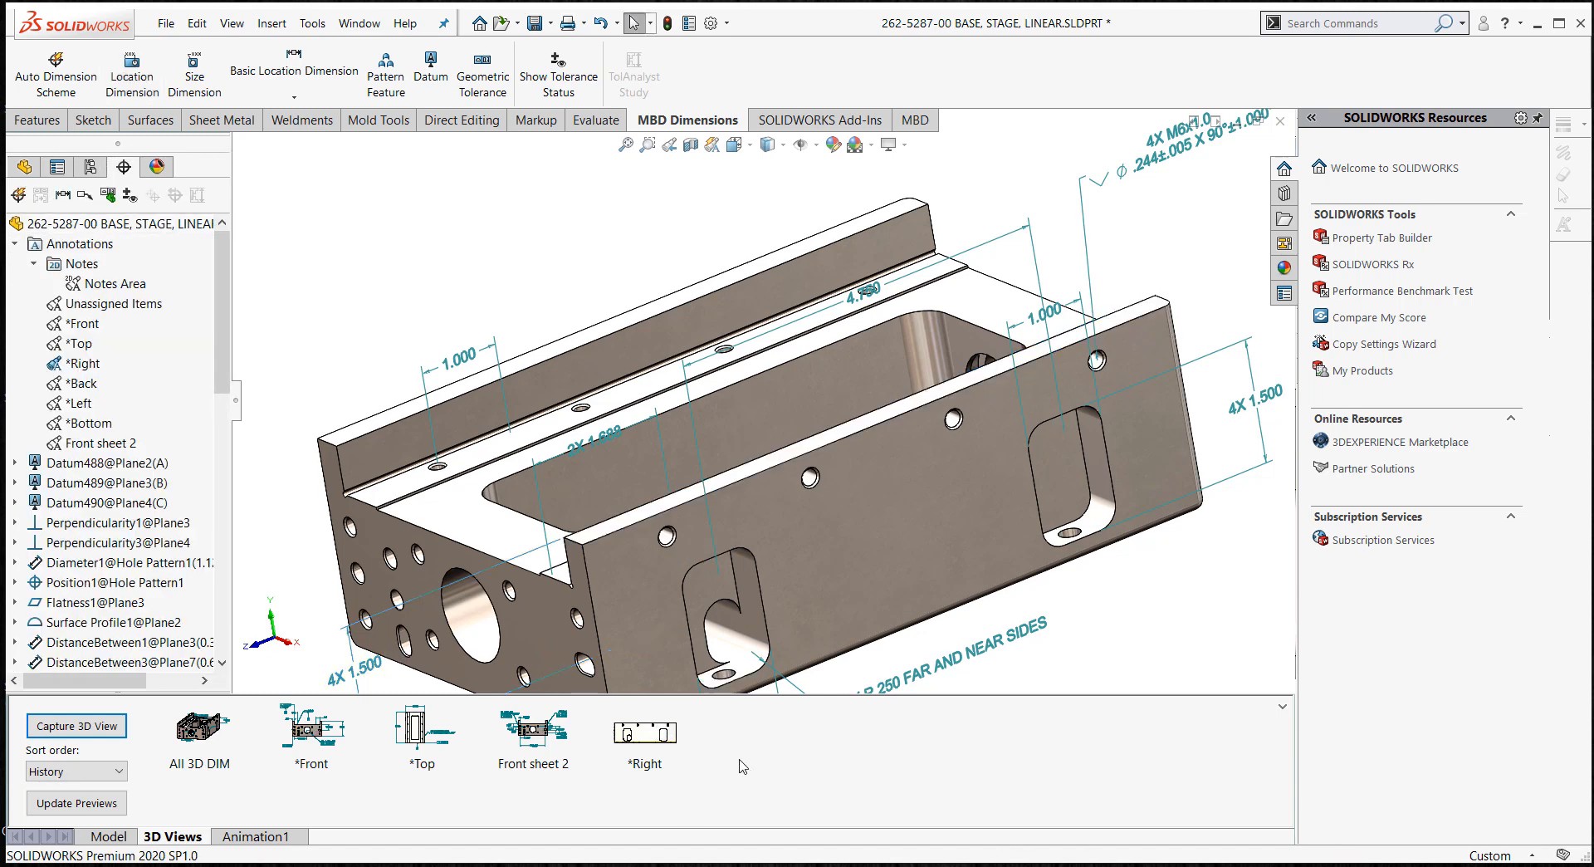
# - Activate the Right 3D view and move the 4X M6x1.0 and 16X R.250 callouts outward, clear of the window dimensions
pyautogui.doubleClick(657, 739)
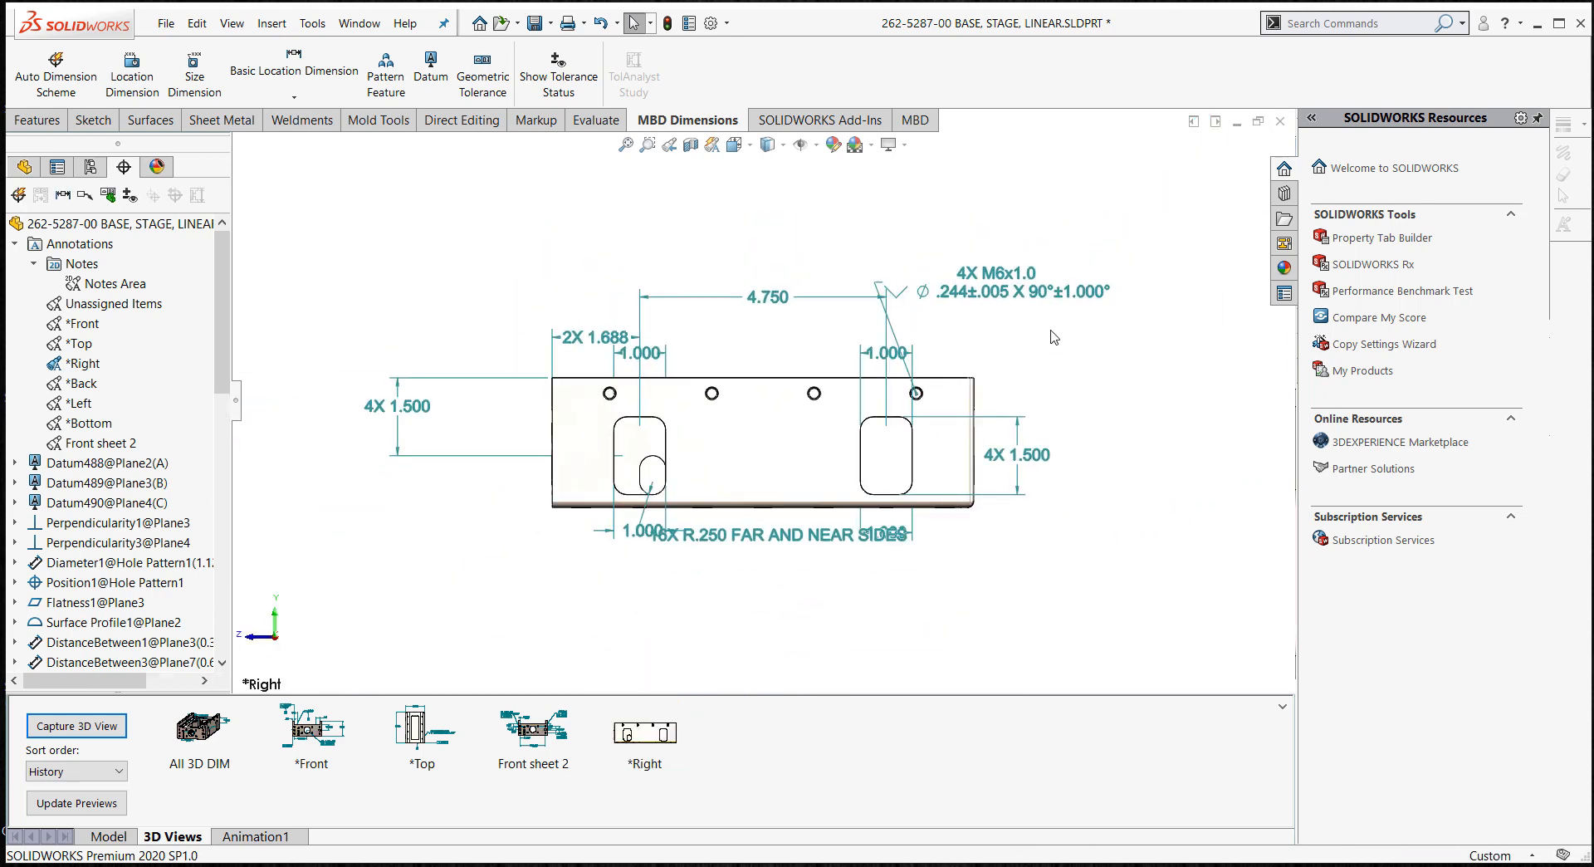
pyautogui.moveTo(1008, 290); pyautogui.dragTo(1141, 293)
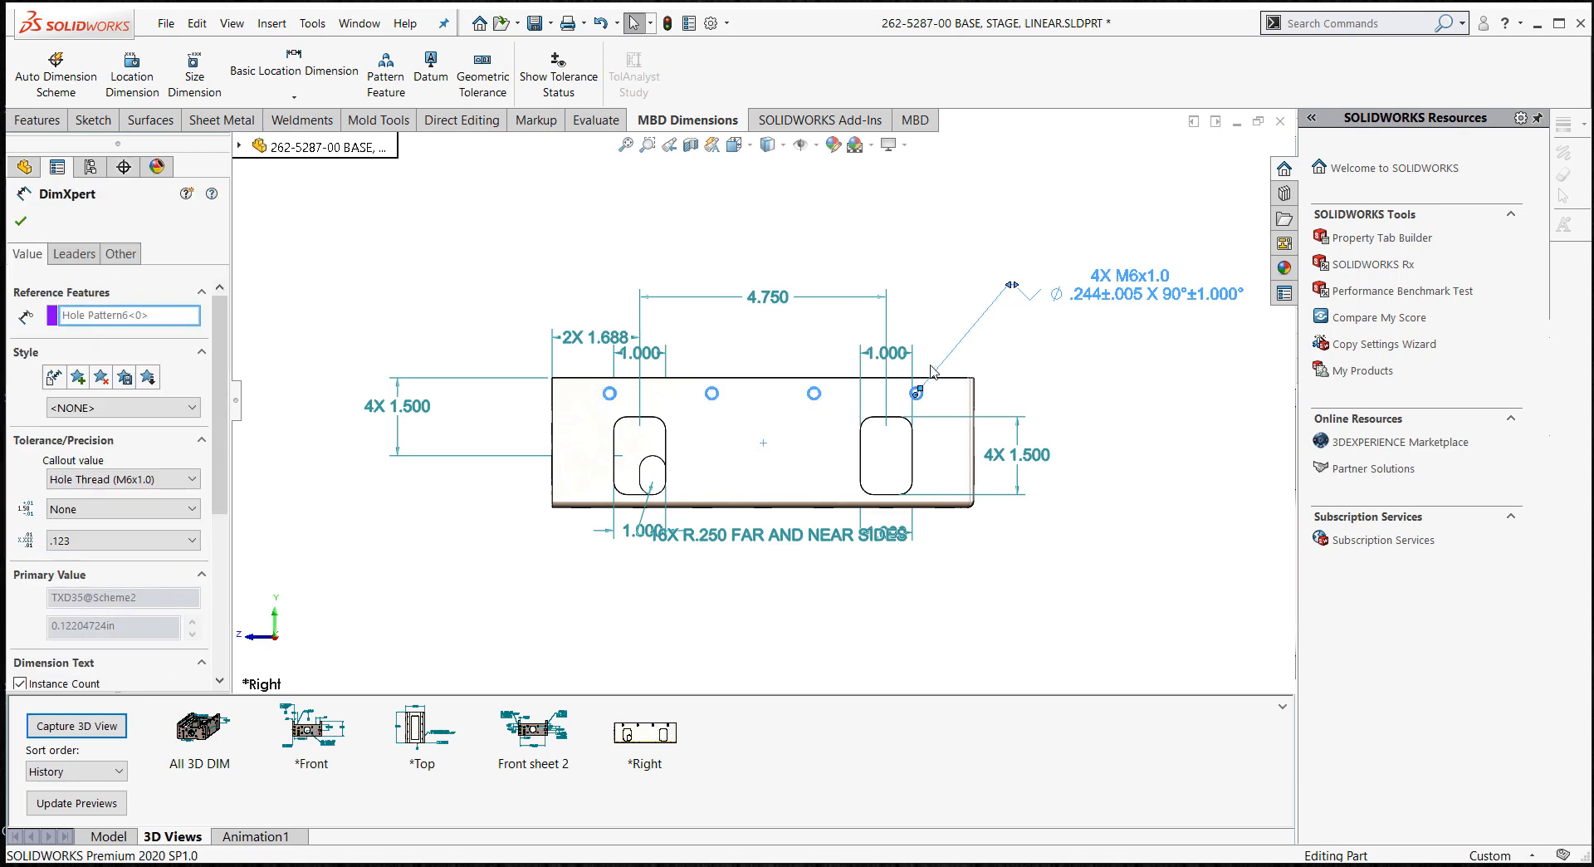
pyautogui.moveTo(788, 535); pyautogui.dragTo(886, 623)
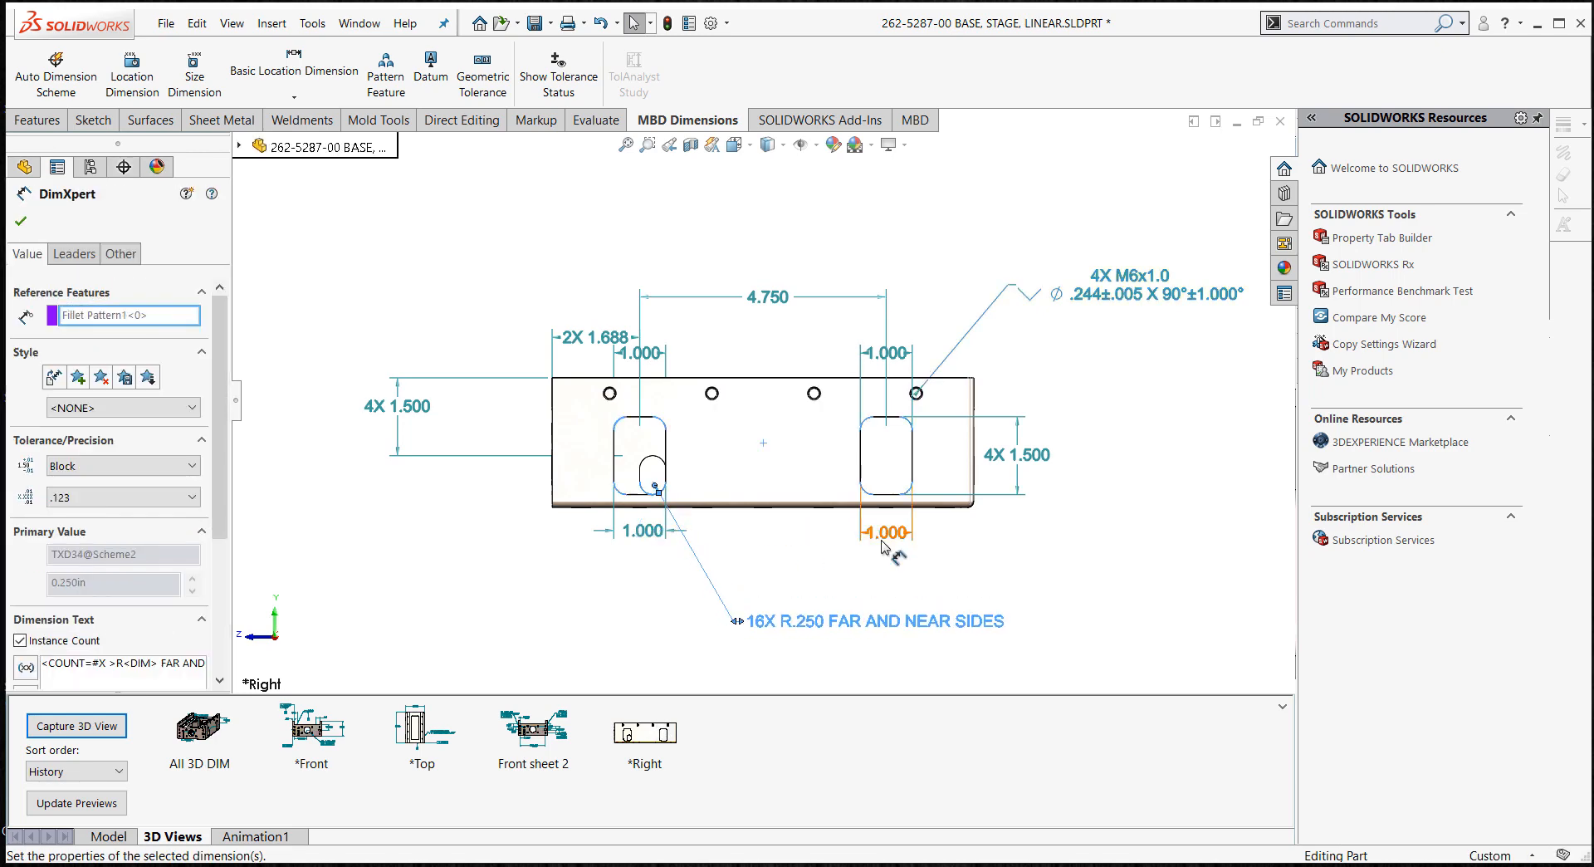
pyautogui.moveTo(884, 548); pyautogui.dragTo(976, 560)
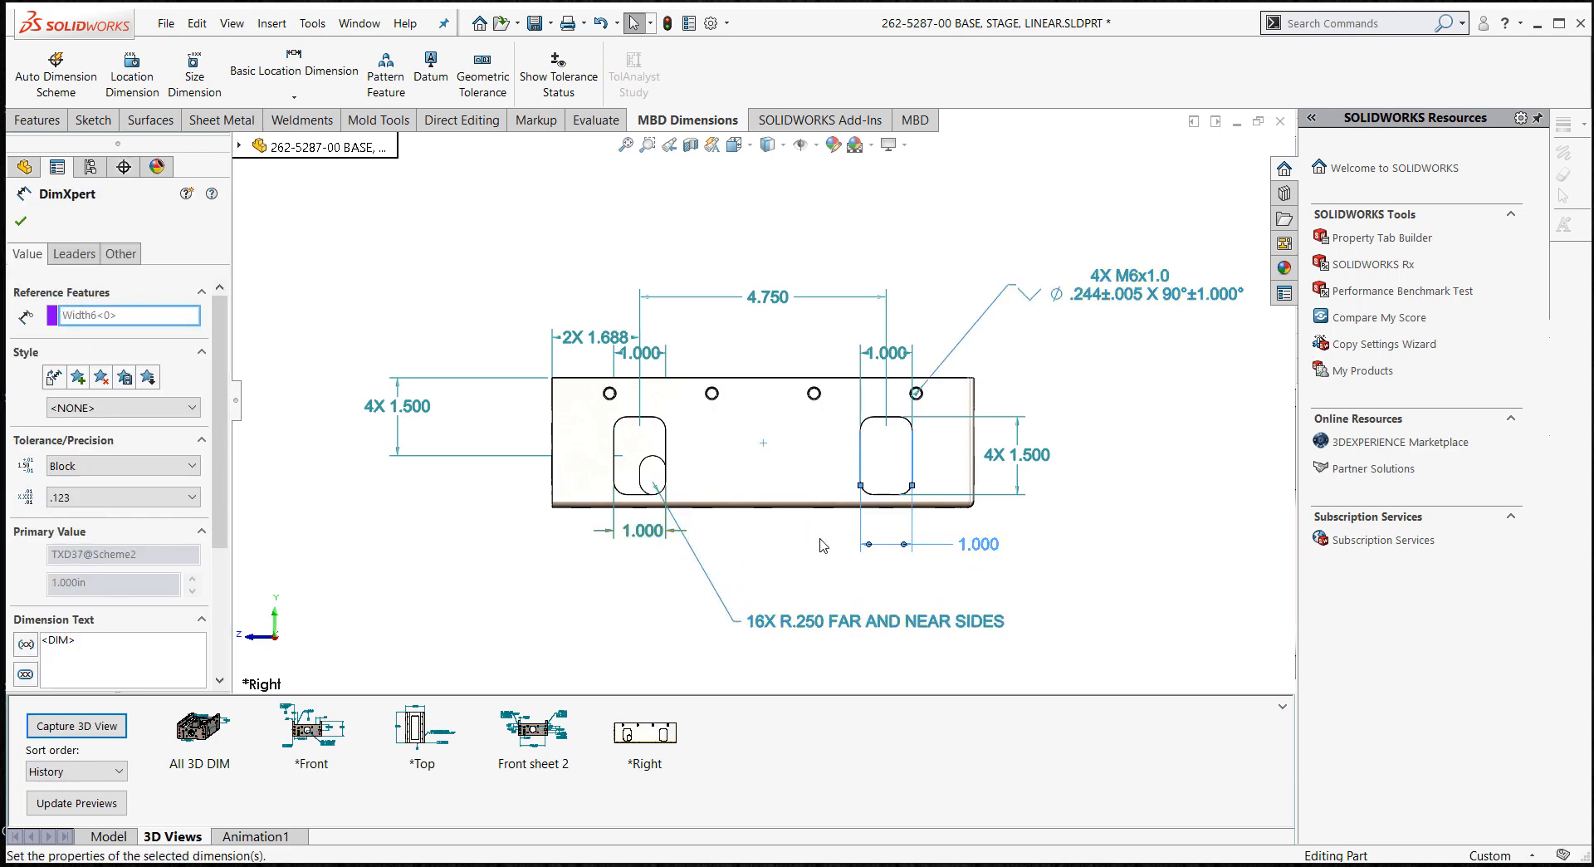
pyautogui.moveTo(962, 550); pyautogui.dragTo(872, 541)
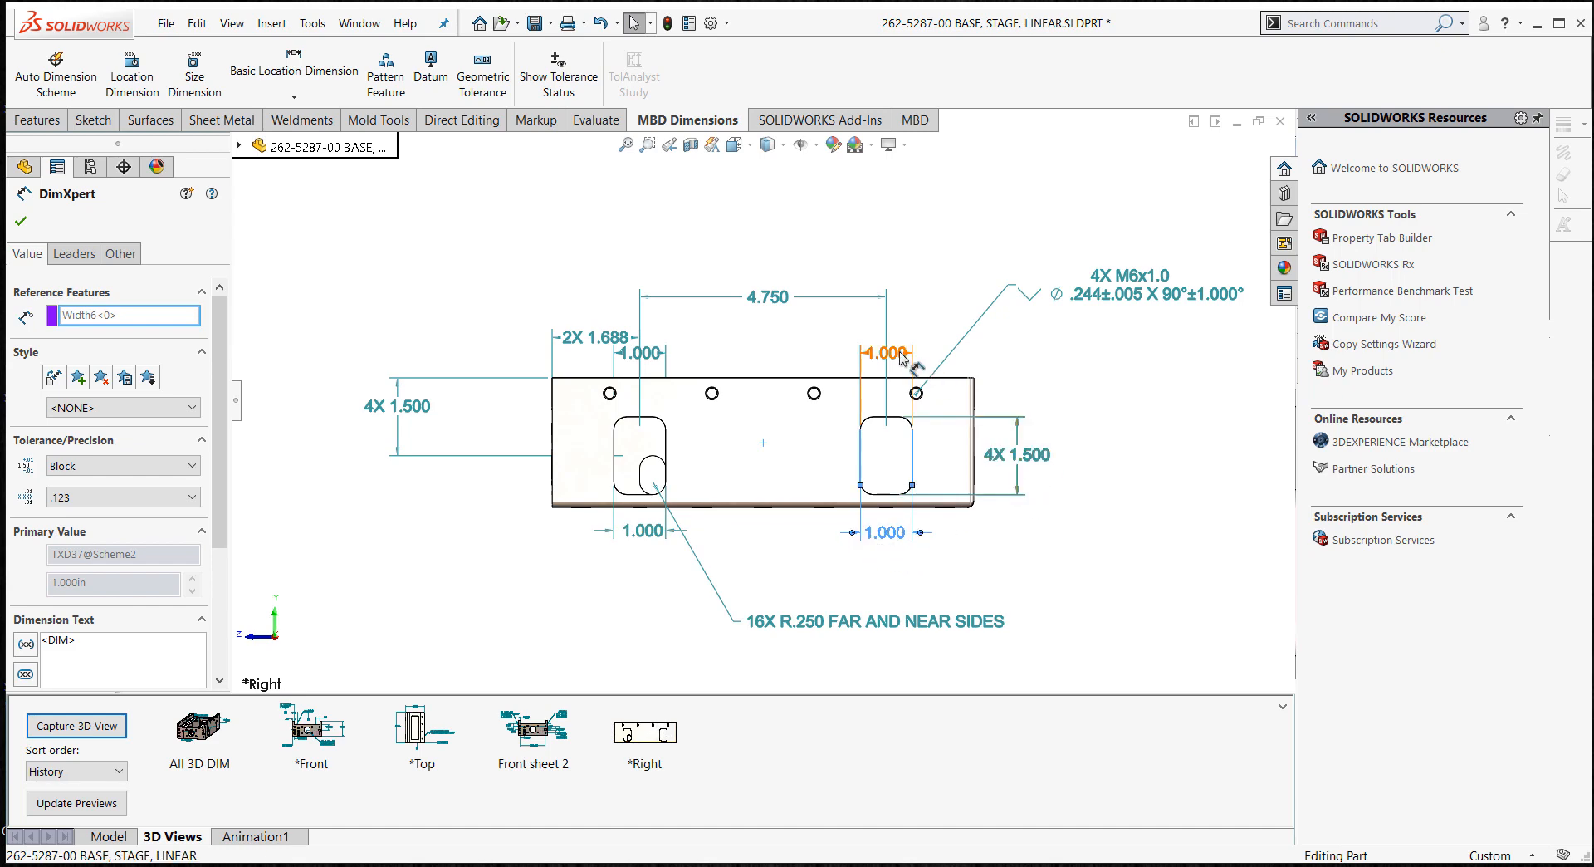
# - Move both upper window width texts outside their extension lines, raise the 2X 1.688 dimension, and lower the 4X M6x1.0 callout slightly
pyautogui.moveTo(900, 357); pyautogui.dragTo(957, 338)
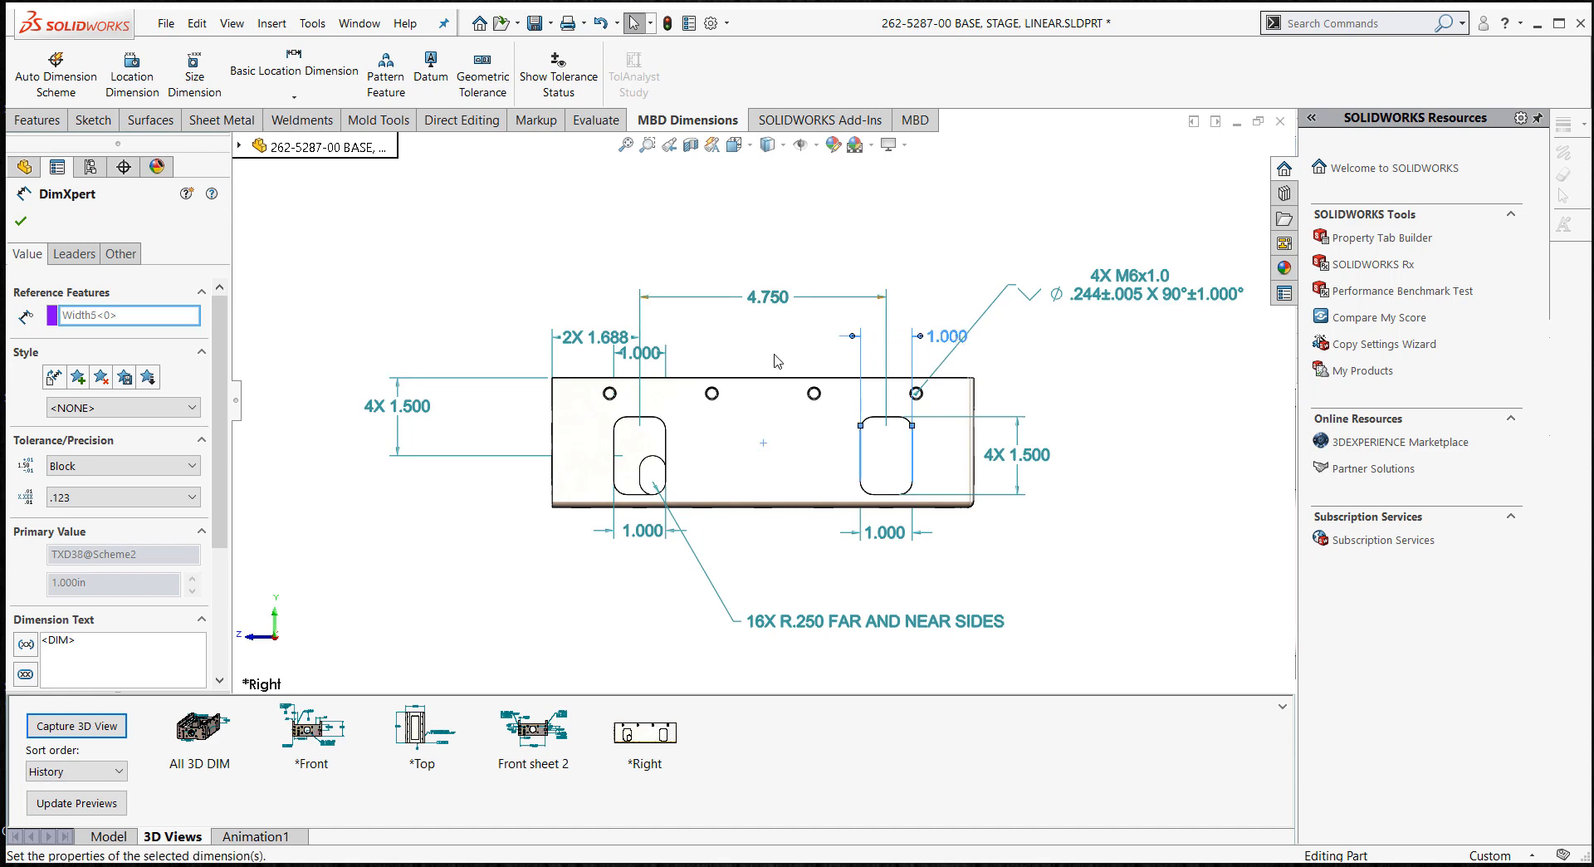
pyautogui.moveTo(572, 337); pyautogui.dragTo(575, 318)
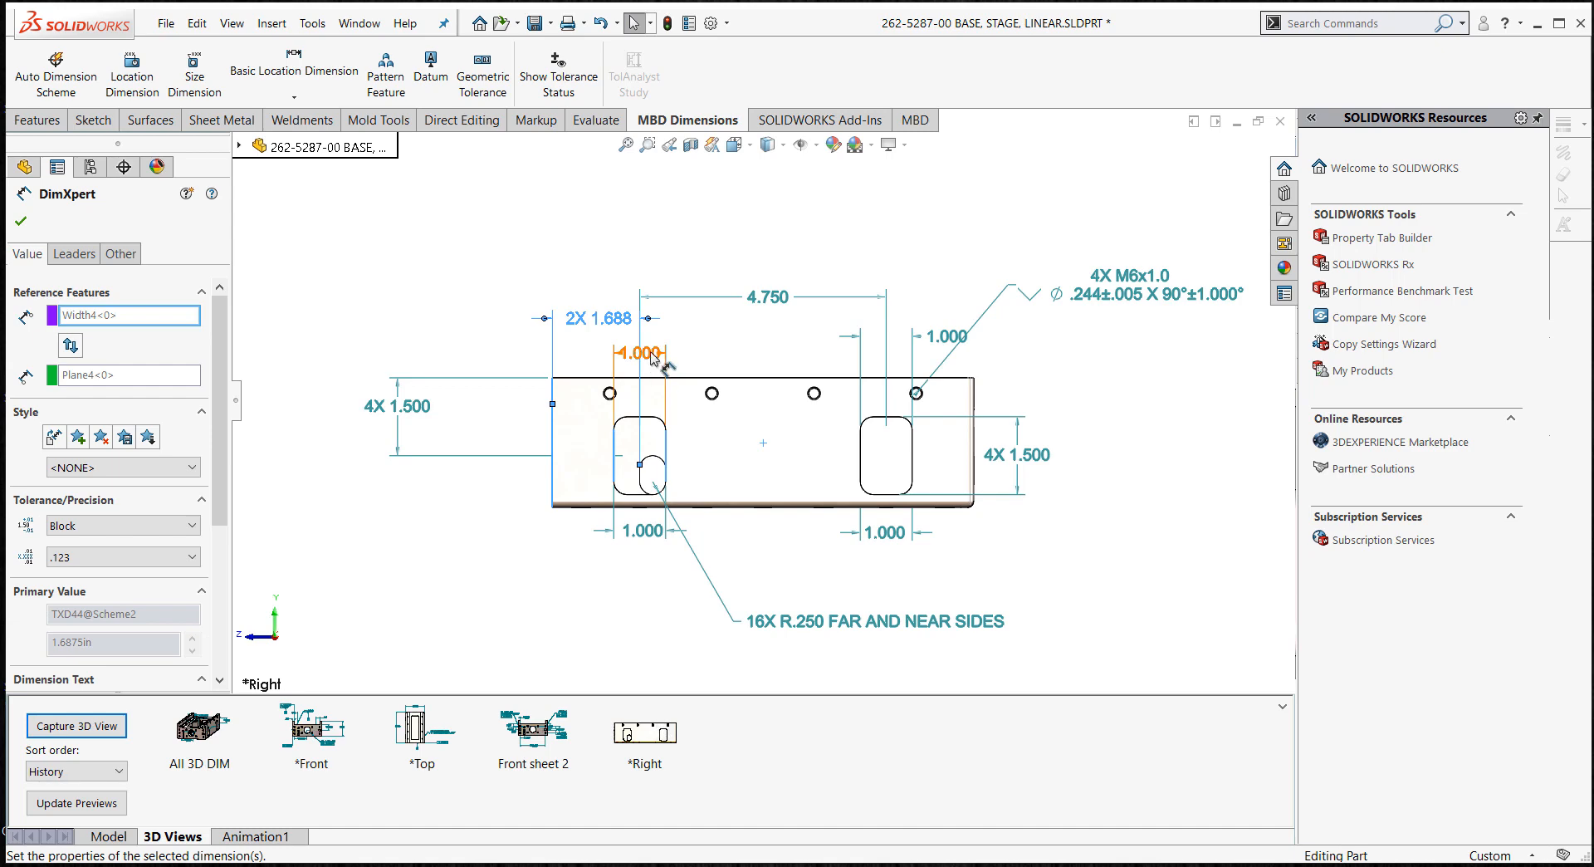
pyautogui.moveTo(650, 353); pyautogui.dragTo(714, 357)
pyautogui.click(765, 300)
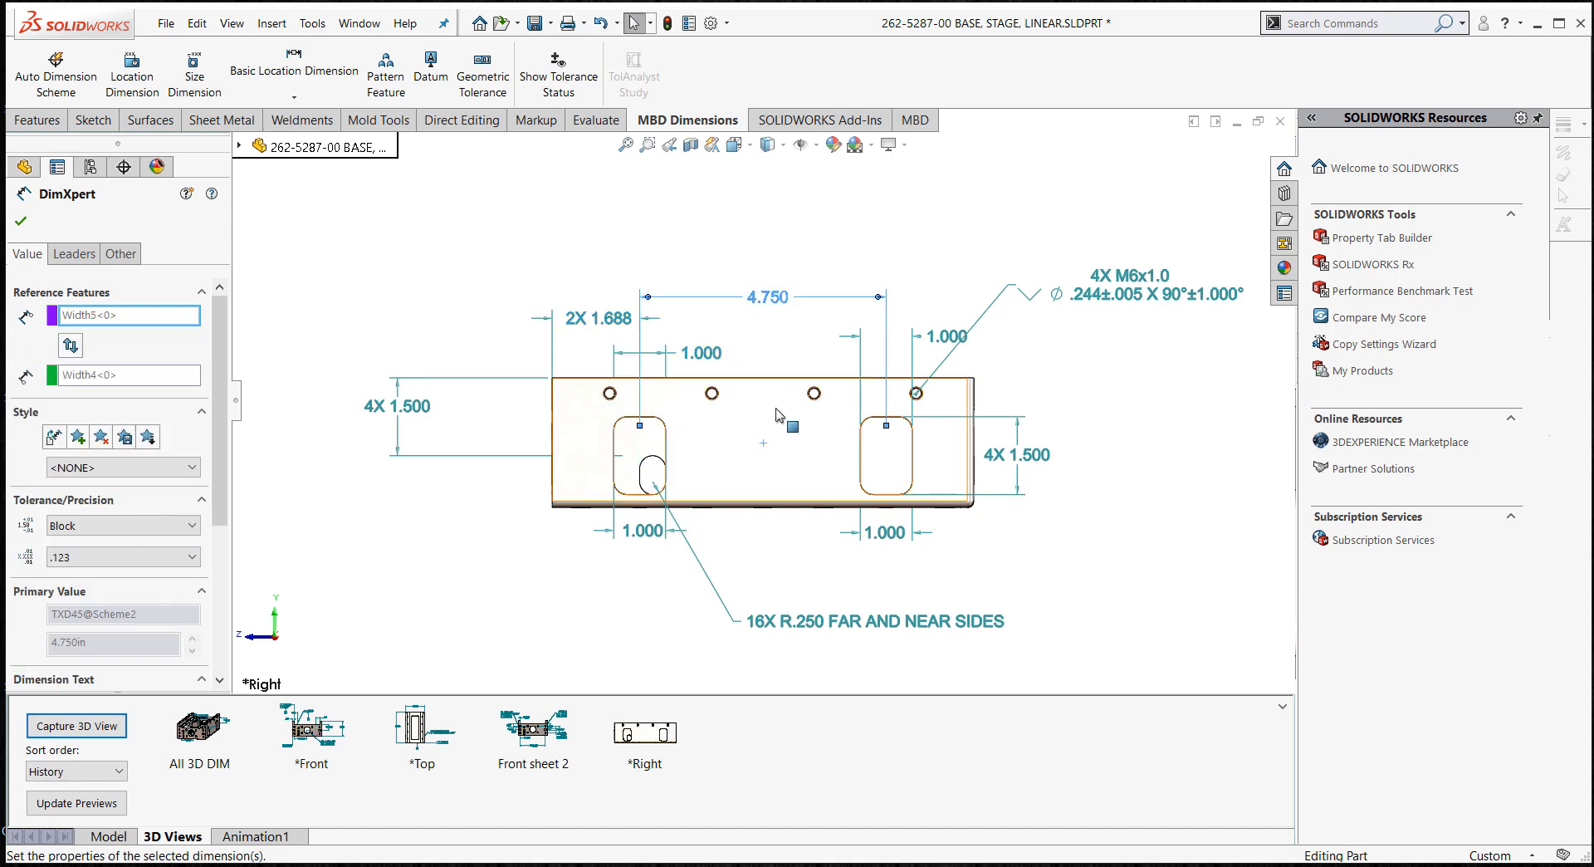
pyautogui.moveTo(1031, 297); pyautogui.dragTo(1051, 321)
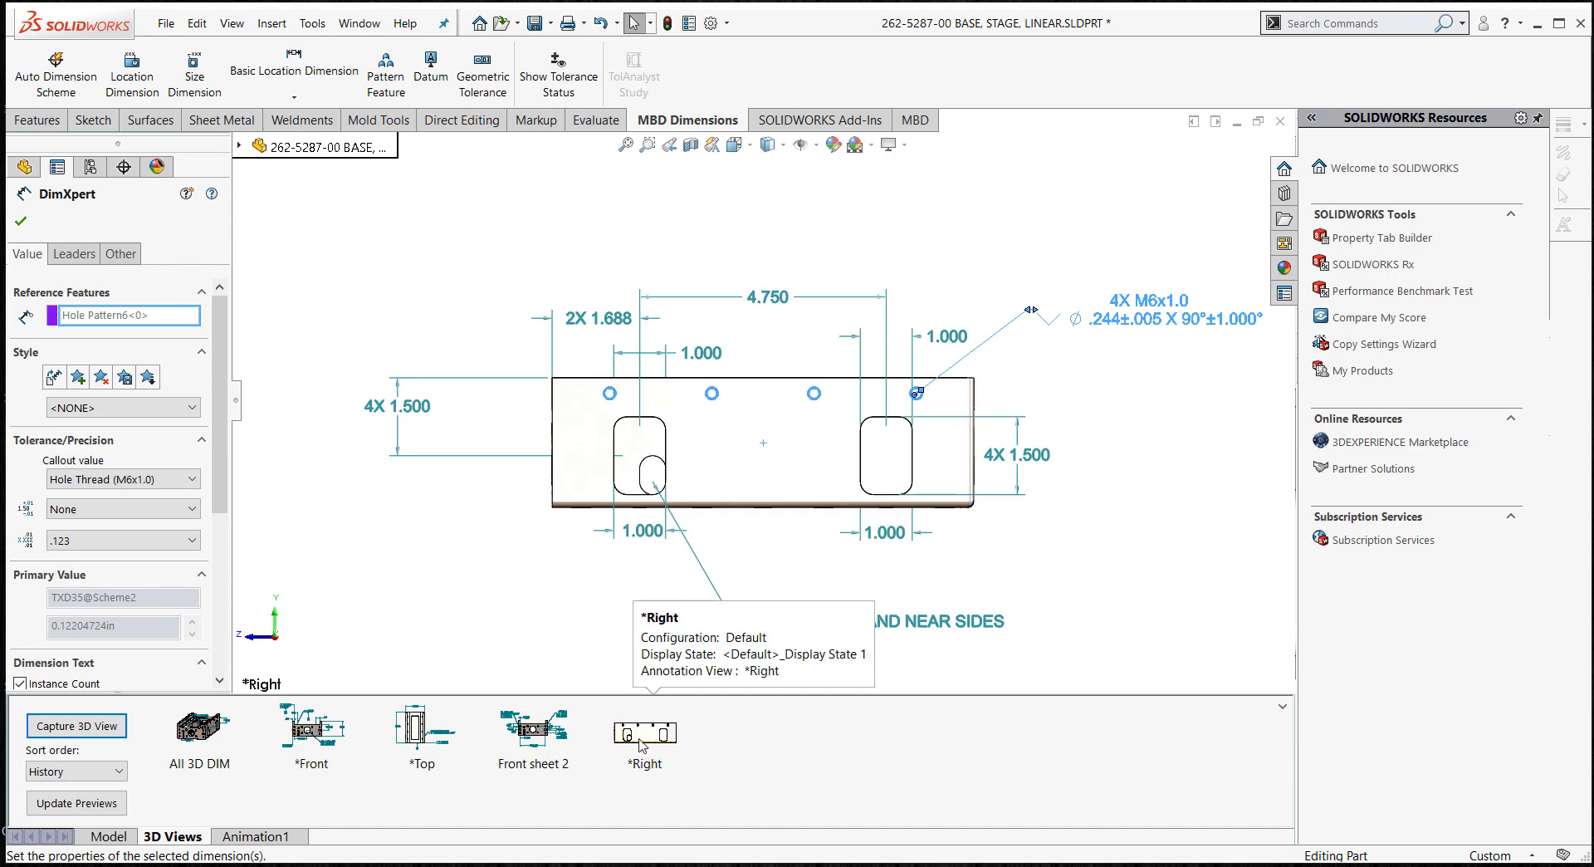
# - Recapture the Right 3D view with the Default configuration and the *Right annotation view
pyautogui.rightClick(640, 745)
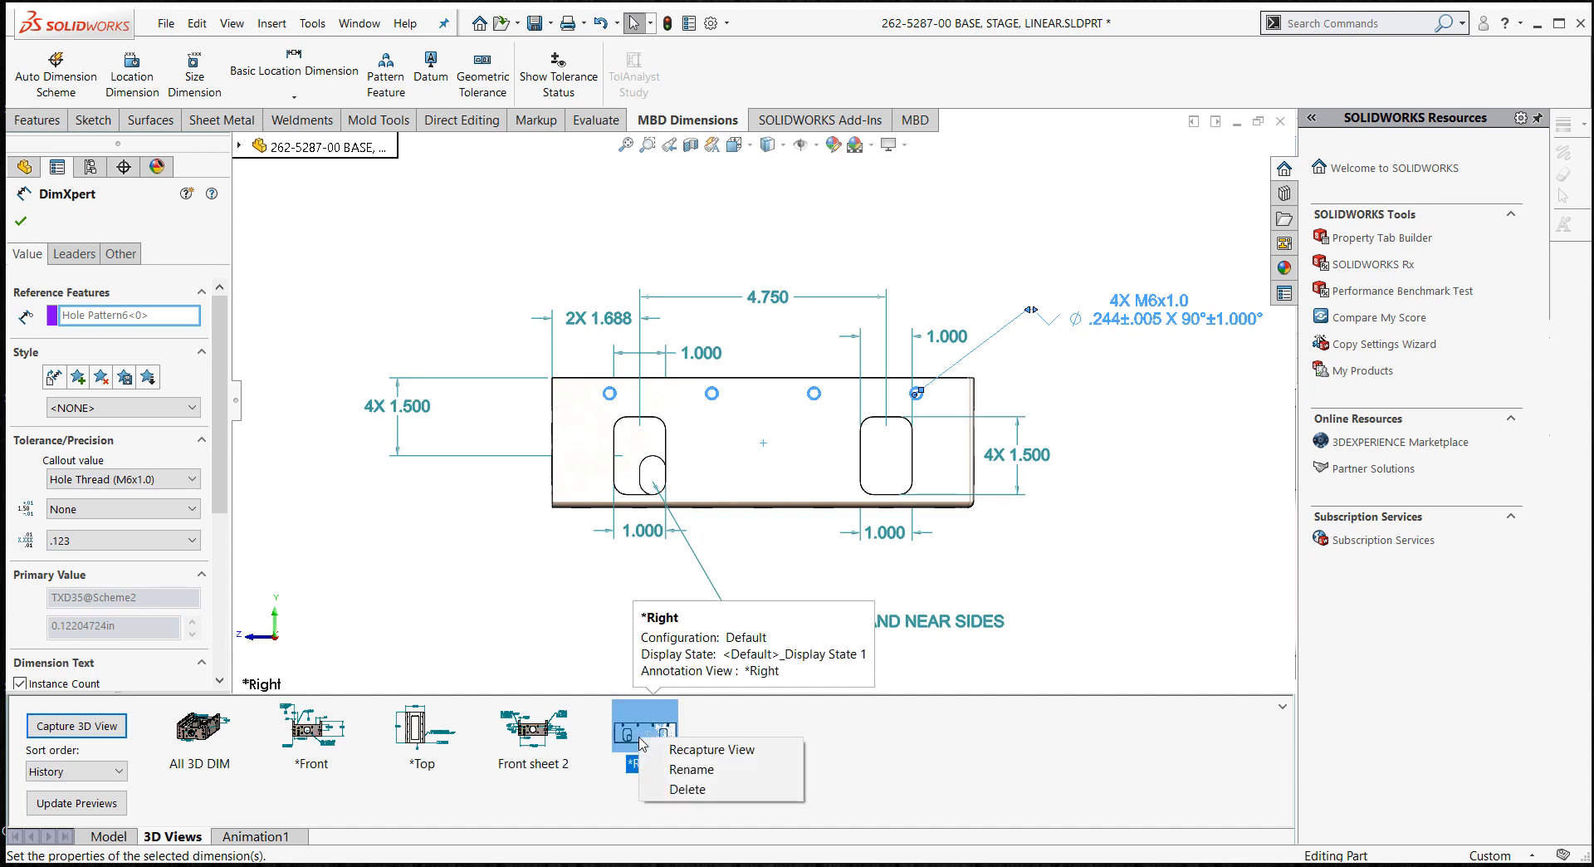
pyautogui.click(691, 750)
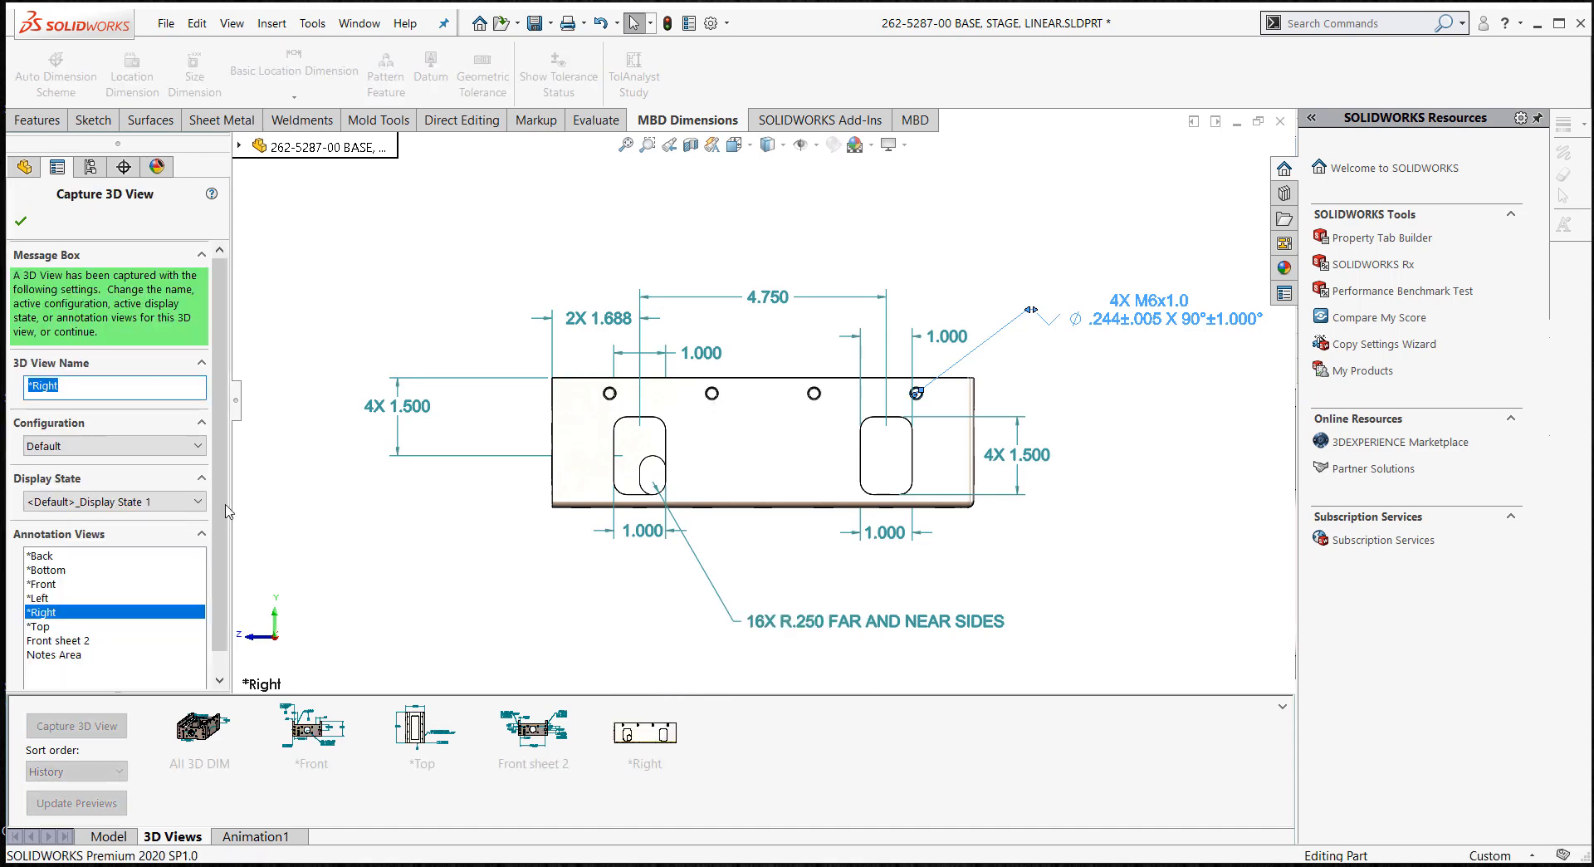
pyautogui.click(22, 221)
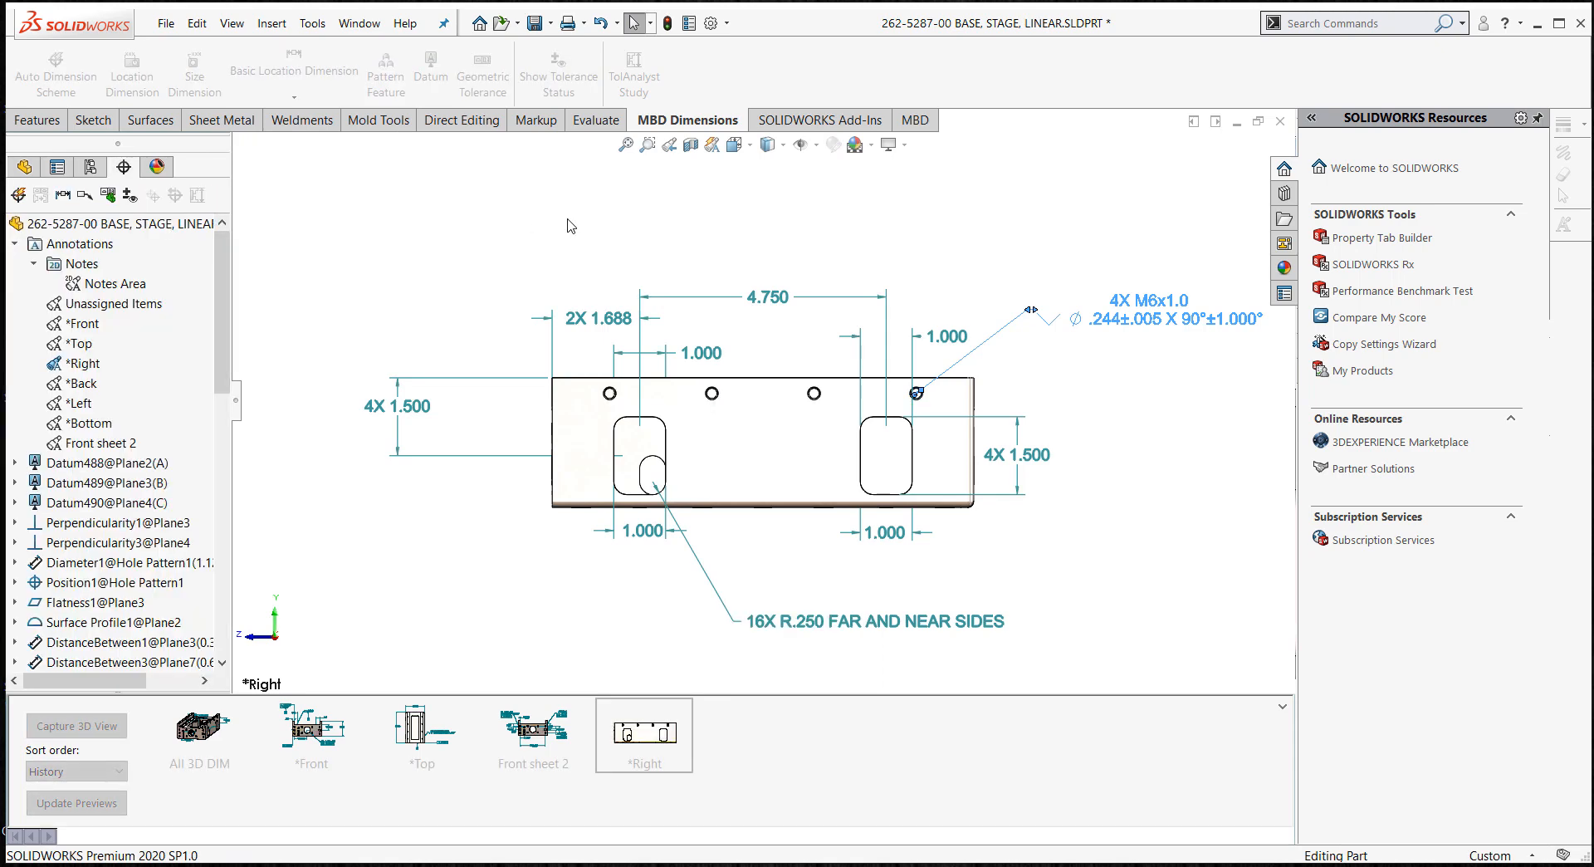
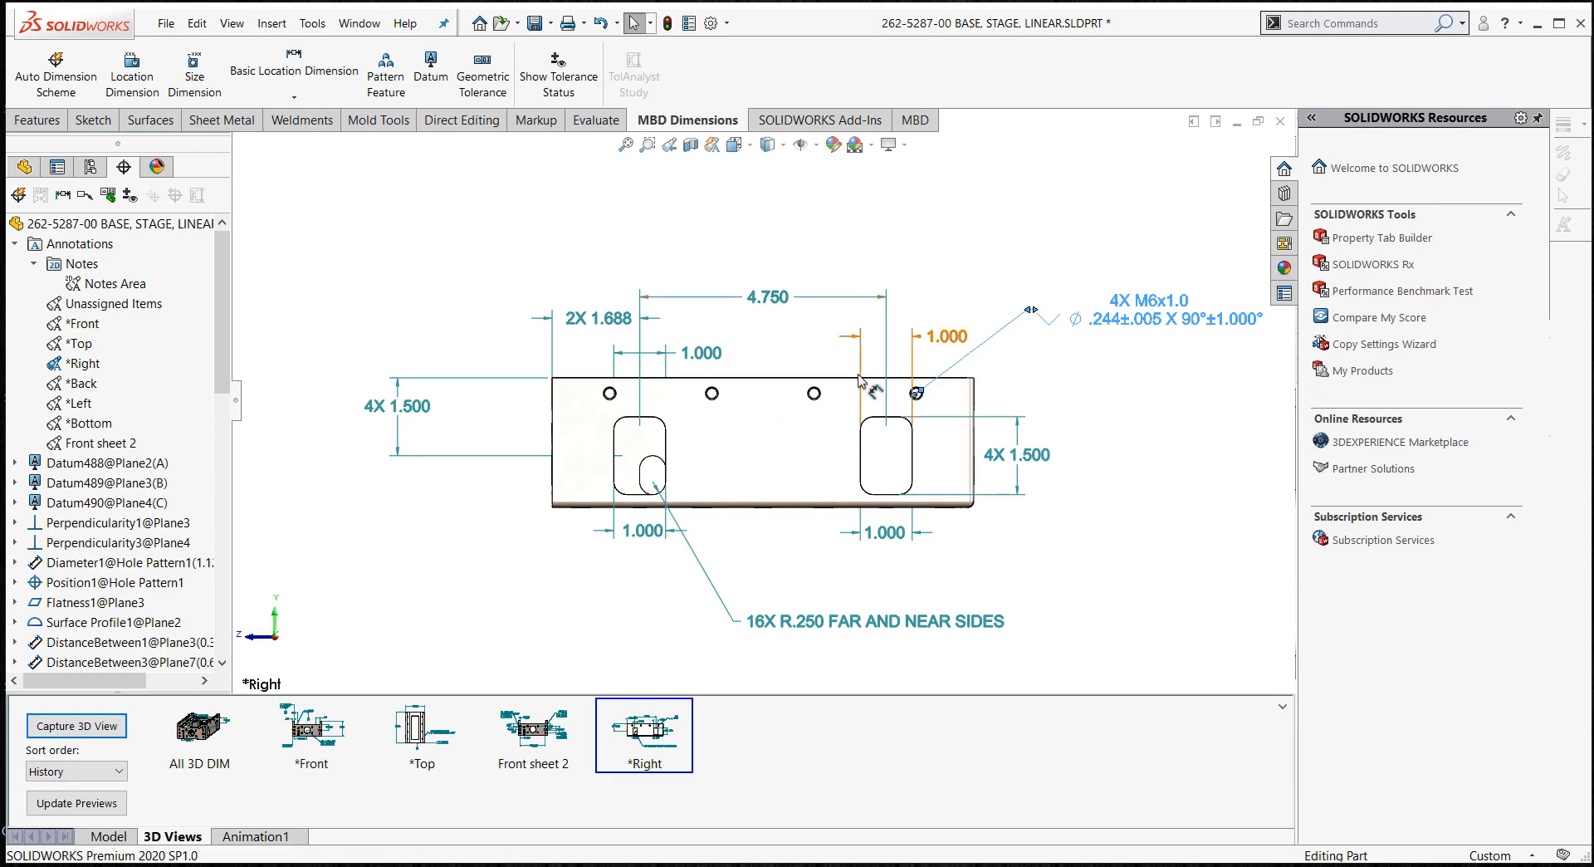
pyautogui.moveTo(920, 390); pyautogui.dragTo(921, 392)
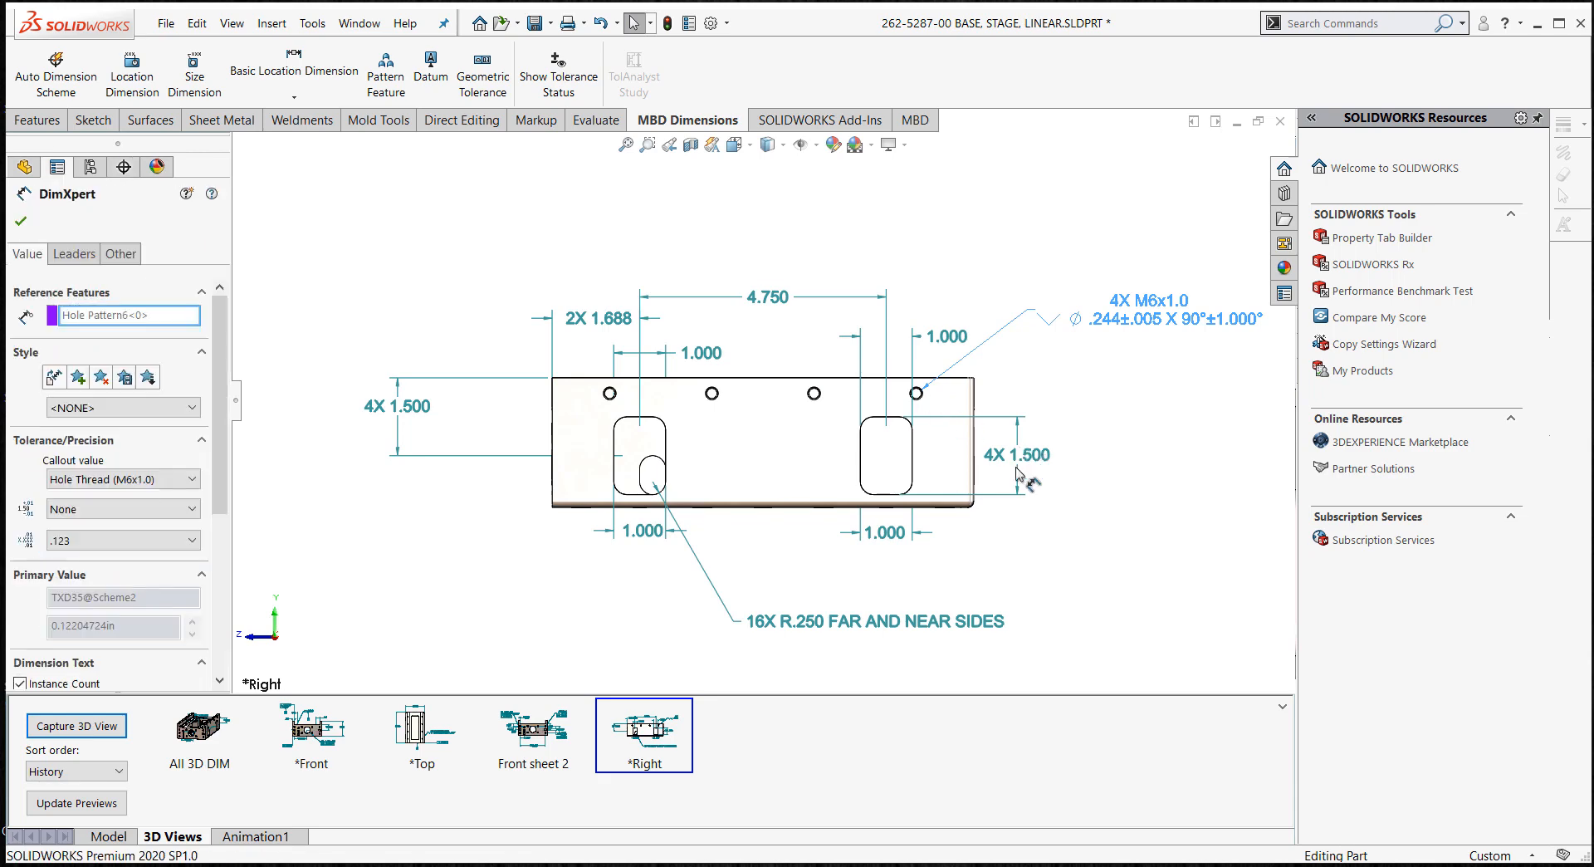
pyautogui.click(1022, 611)
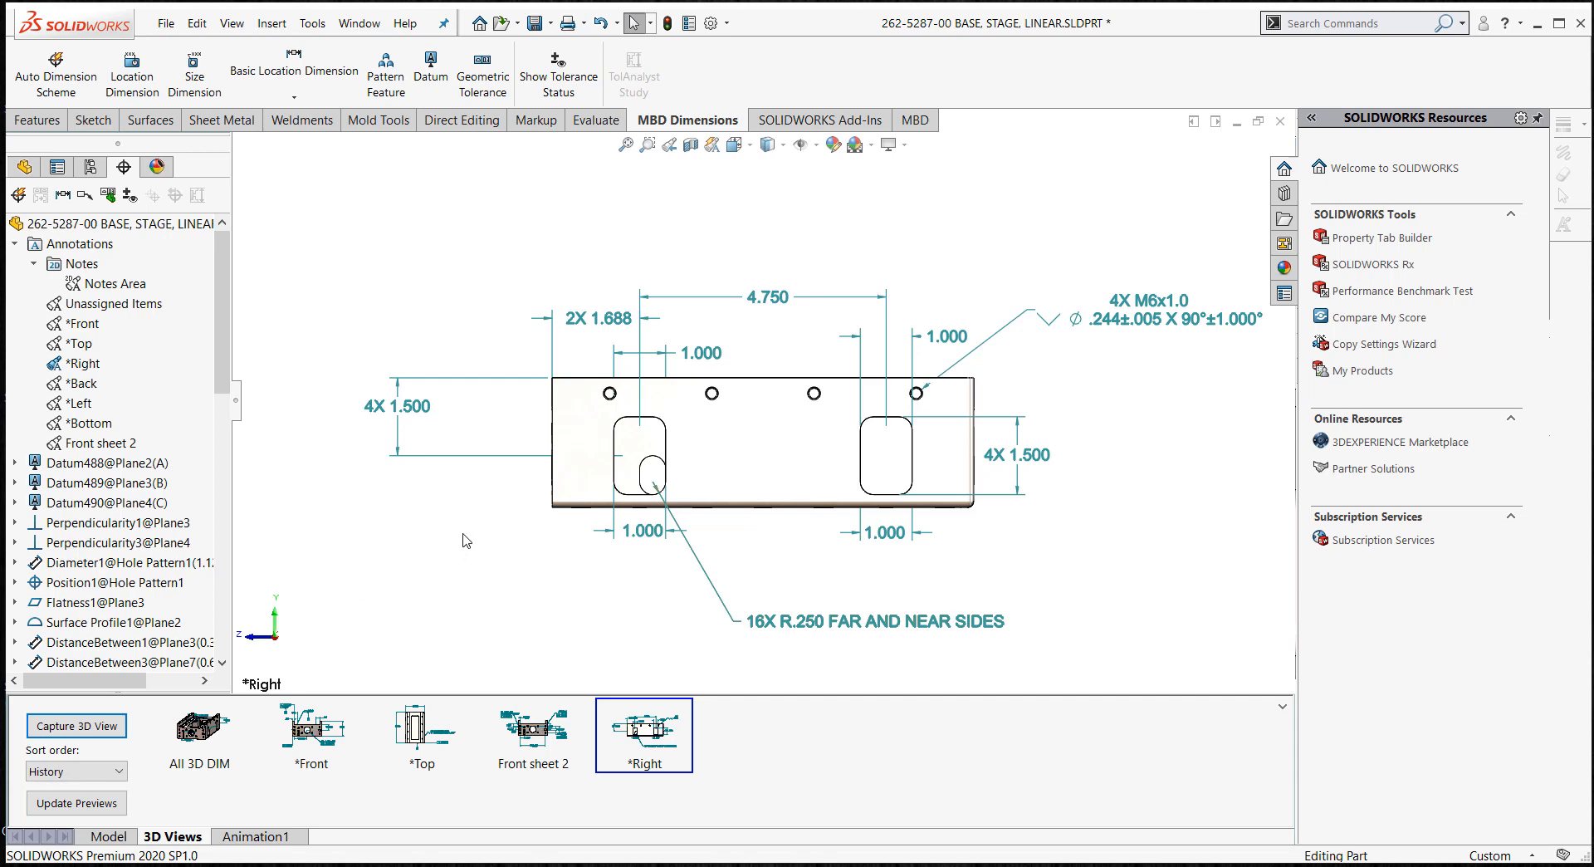
# - Insert a new annotation view that uses the *Right view orientation
pyautogui.moveTo(463, 540); pyautogui.dragTo(531, 573, button='middle')
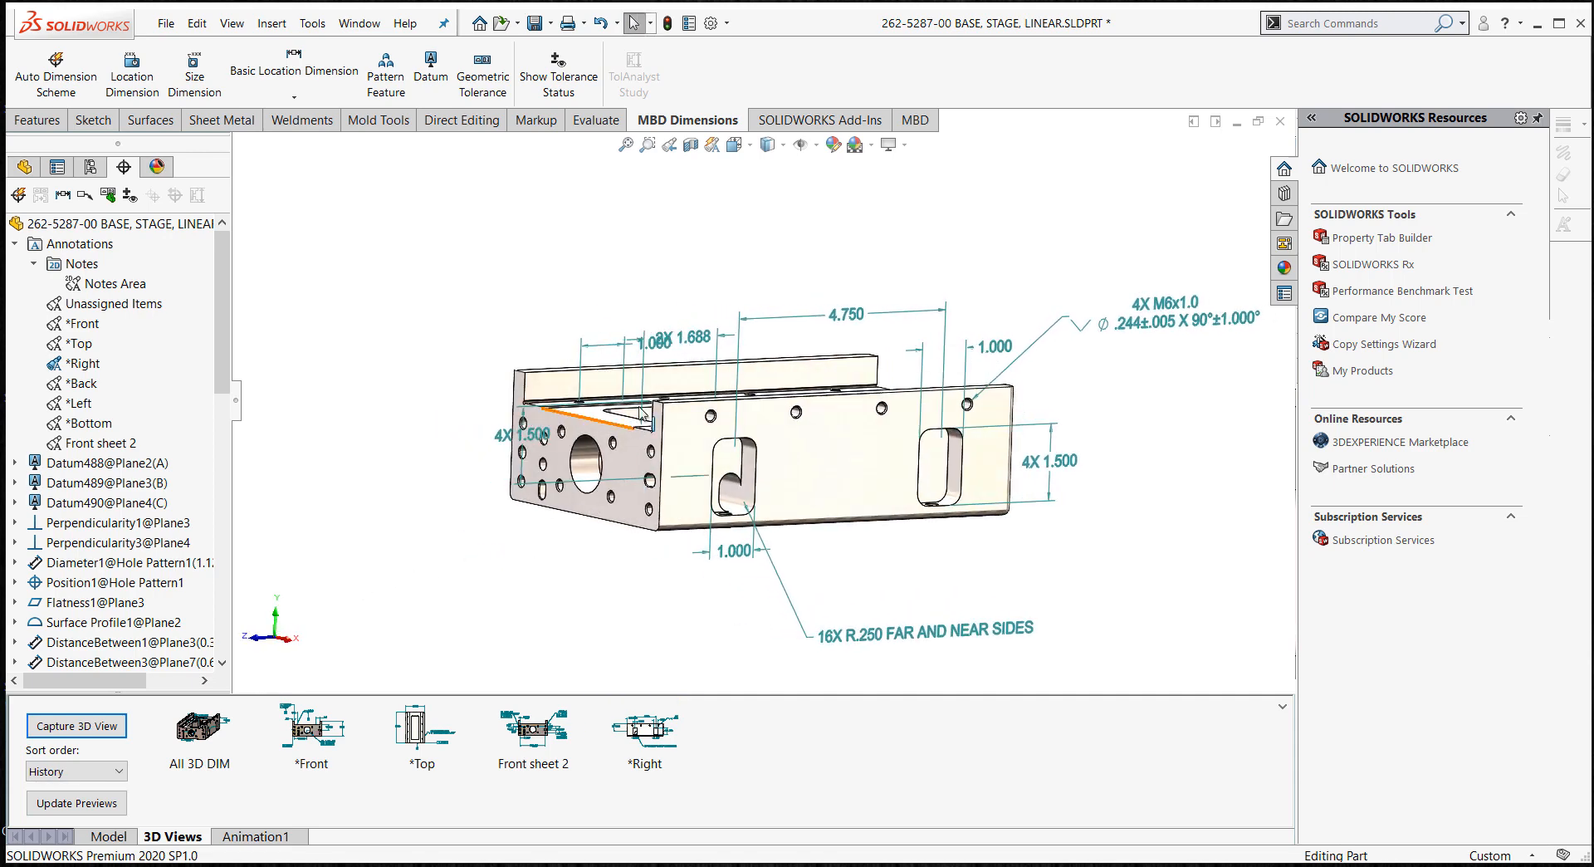
pyautogui.scroll(-5, 647, 429)
pyautogui.moveTo(651, 433); pyautogui.dragTo(1025, 382, button='middle')
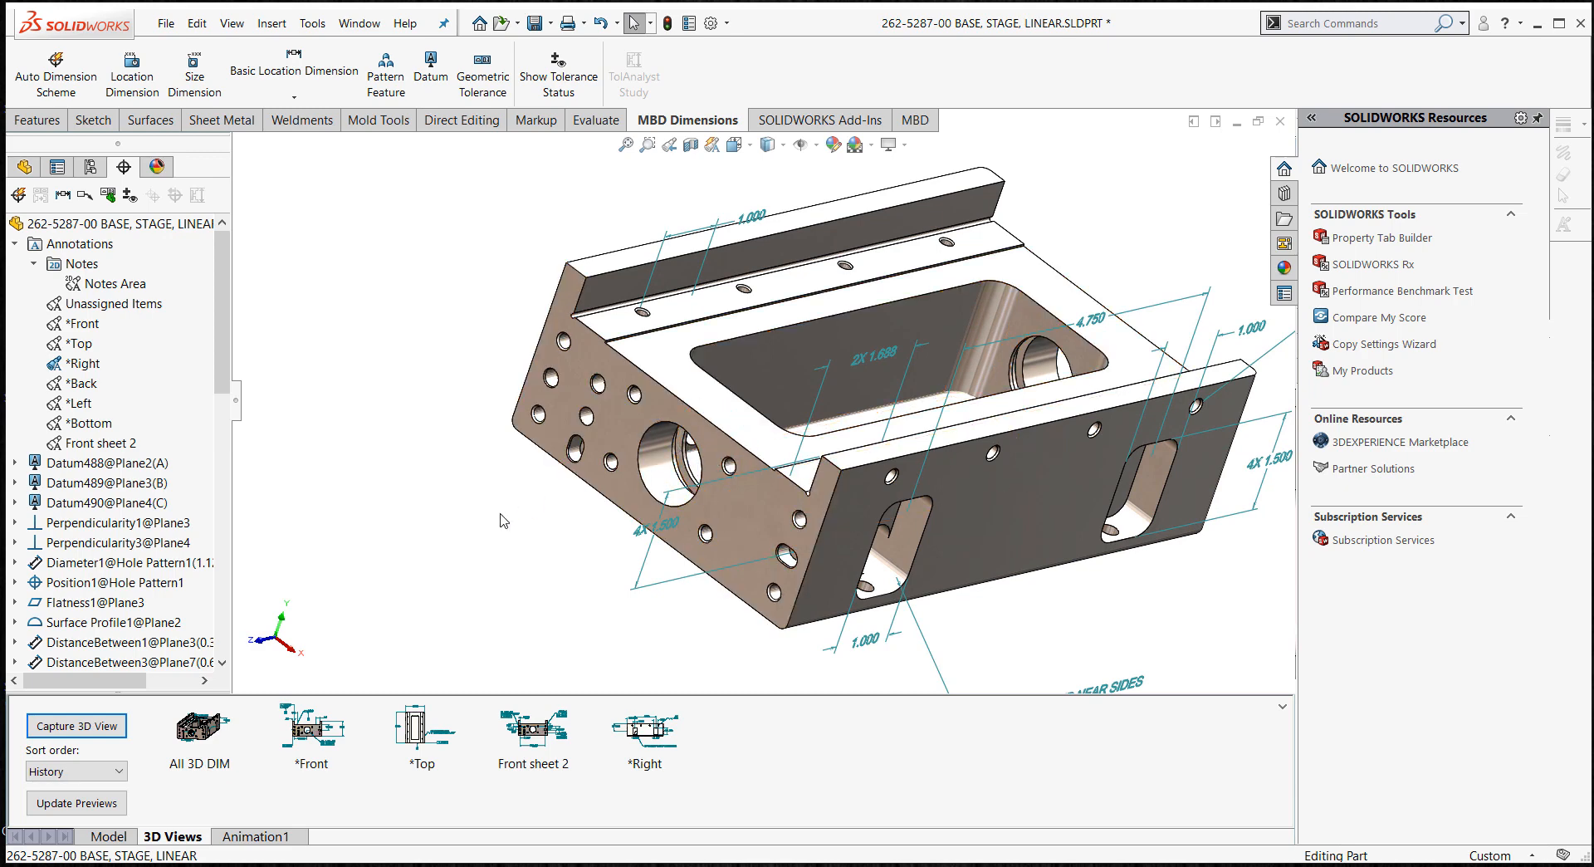
pyautogui.moveTo(500, 511); pyautogui.dragTo(483, 498, button='middle')
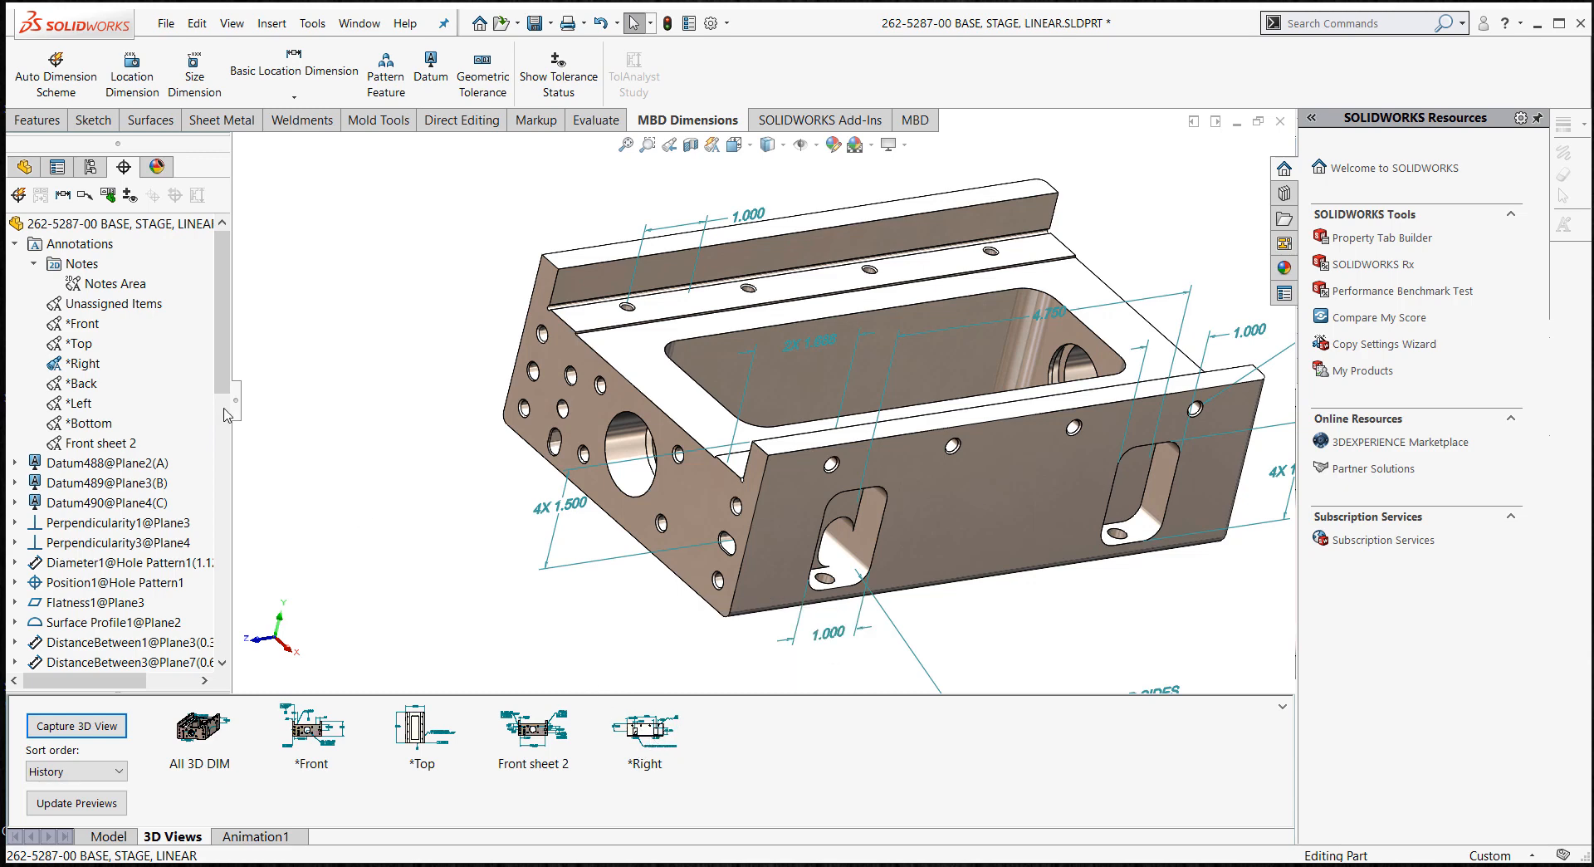
pyautogui.rightClick(77, 248)
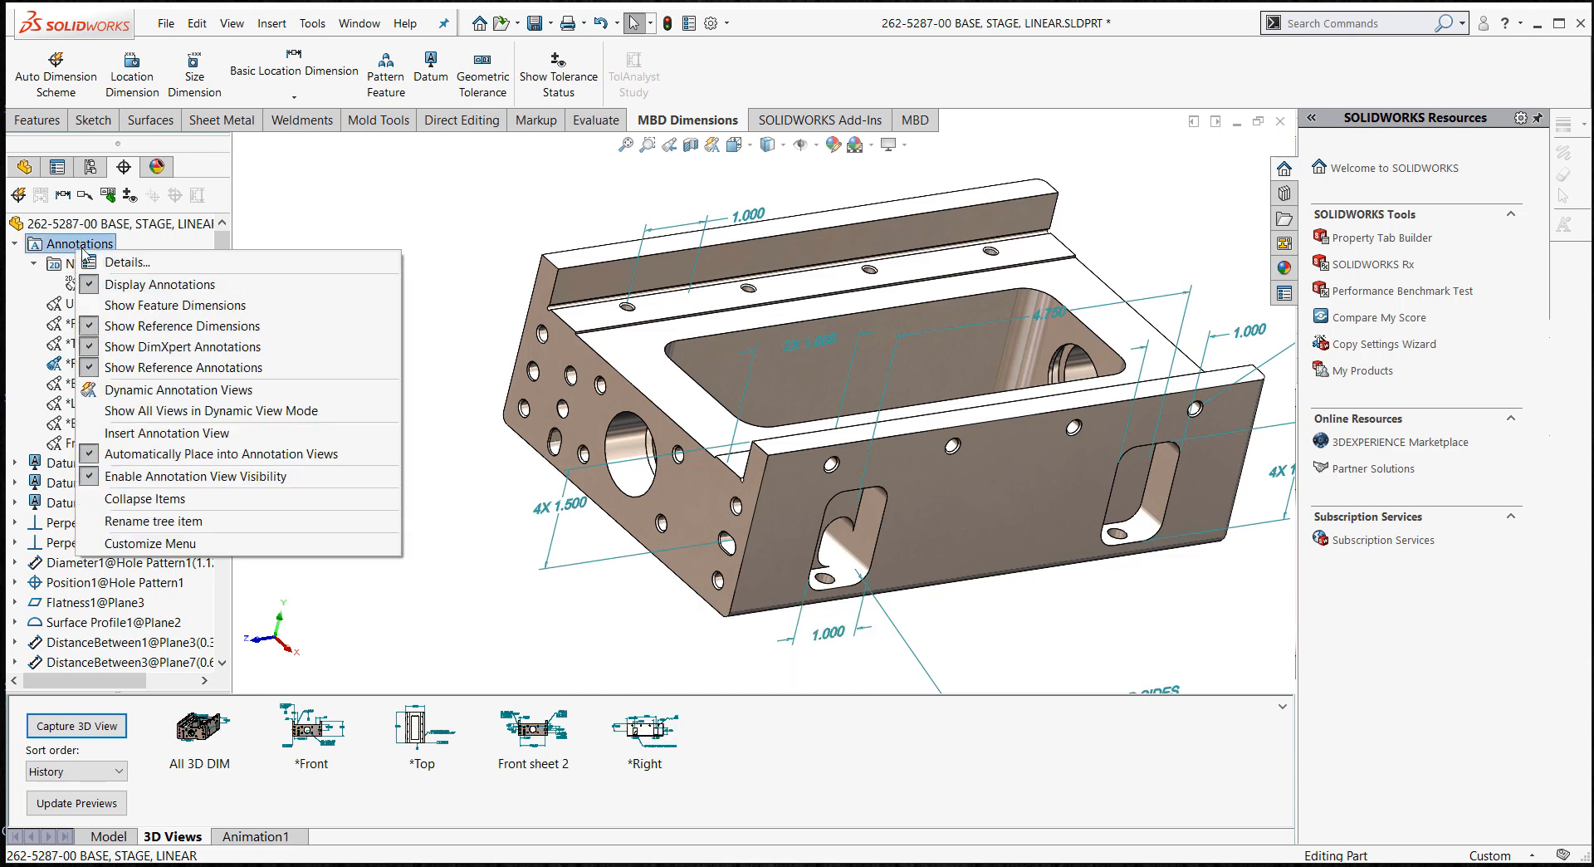
pyautogui.click(202, 433)
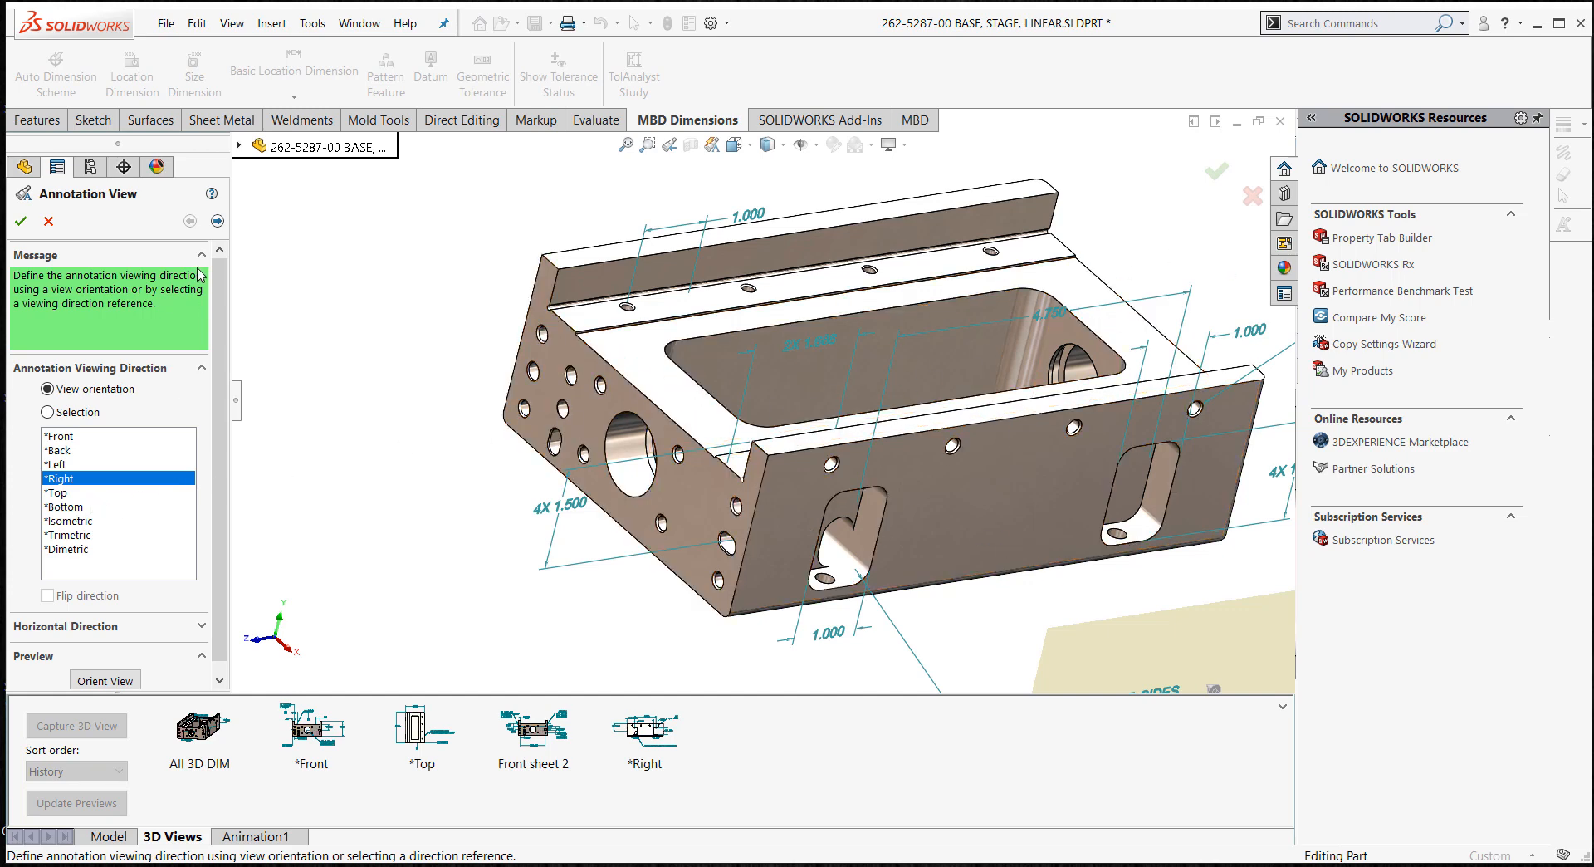
pyautogui.click(217, 221)
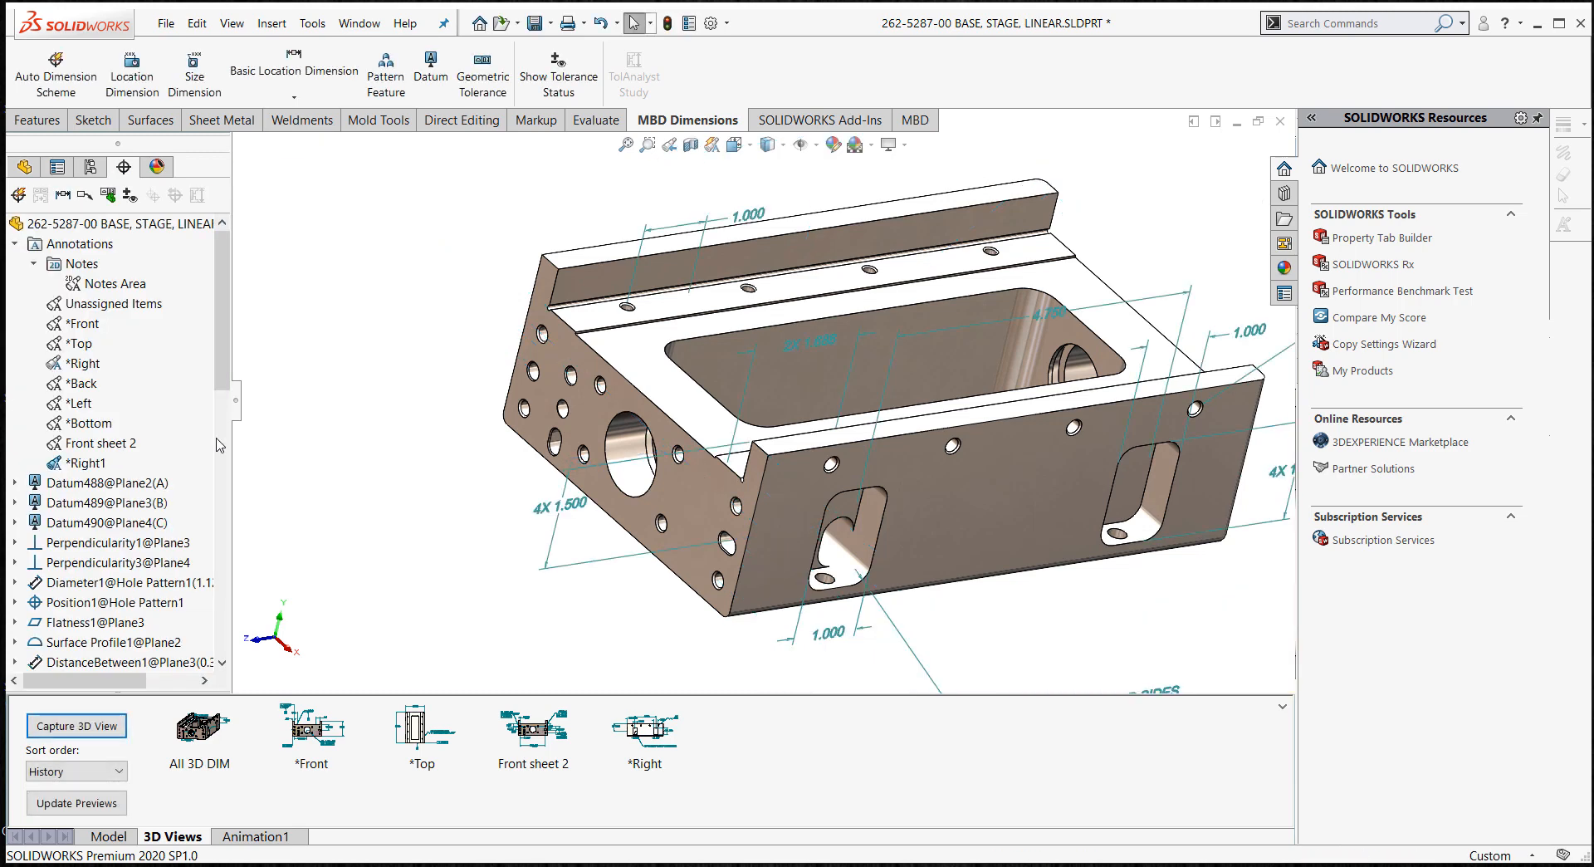
# - Rename the newly inserted right annotation view to SECTION VIEW 1
pyautogui.rightClick(82, 468)
pyautogui.click(166, 599)
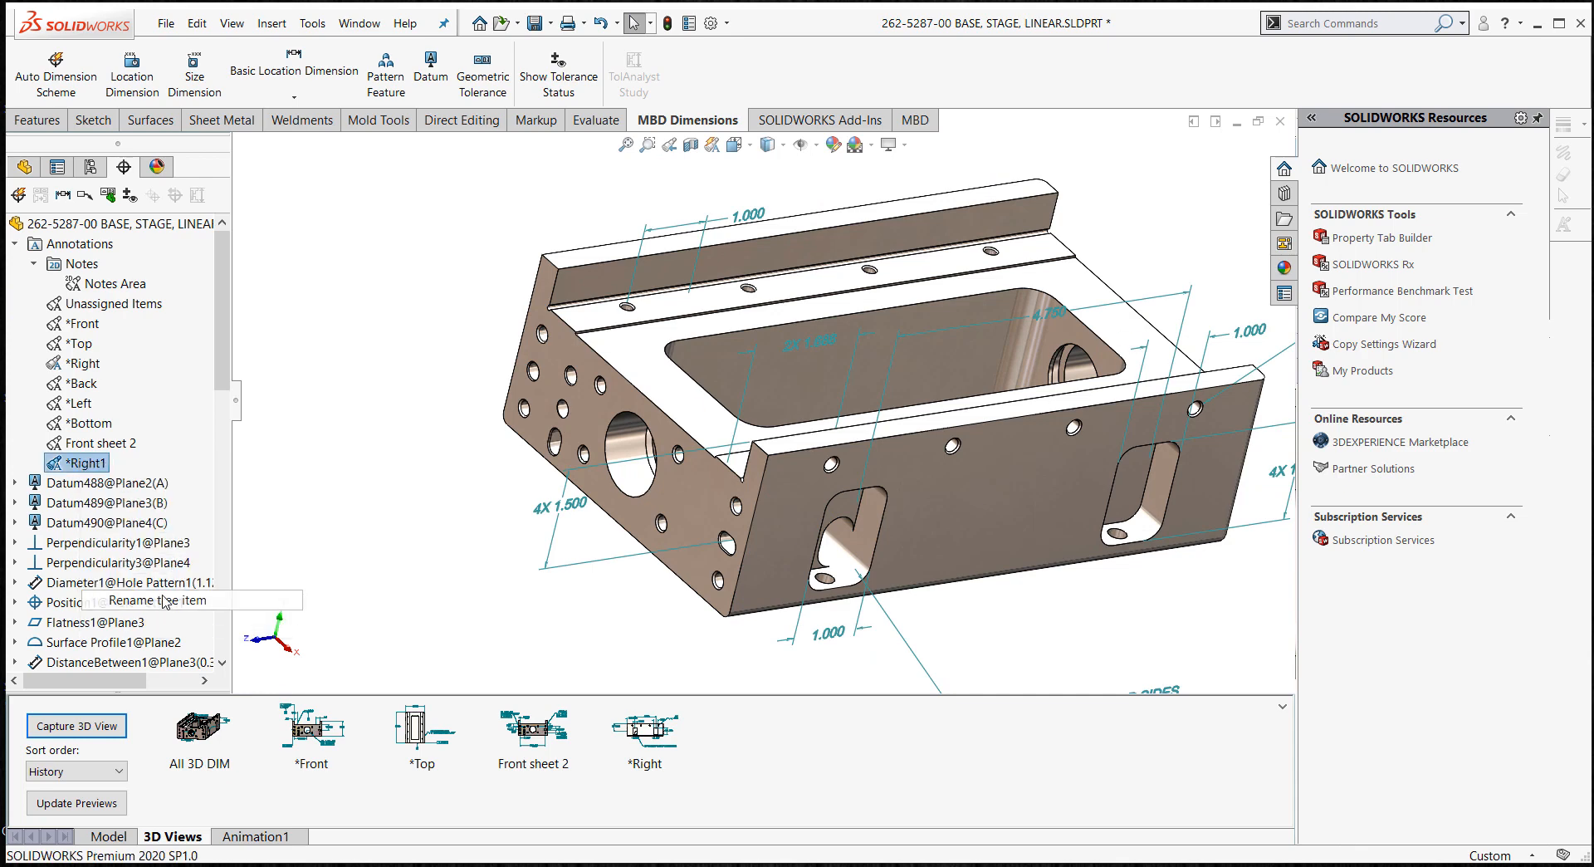
pyautogui.write('SECTION VIEW 1')
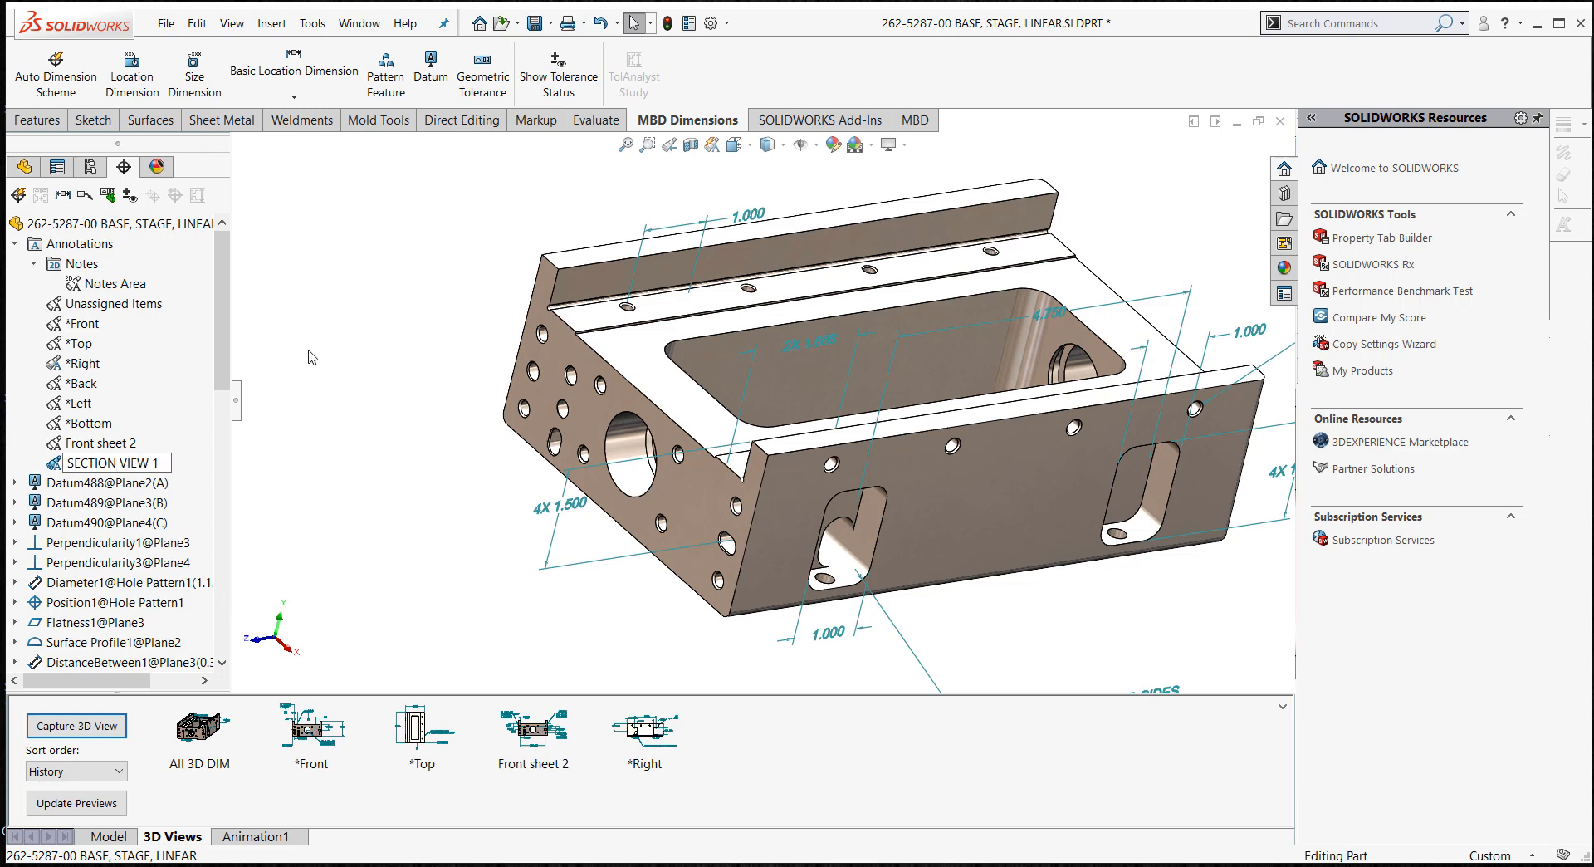
pyautogui.press('Return')
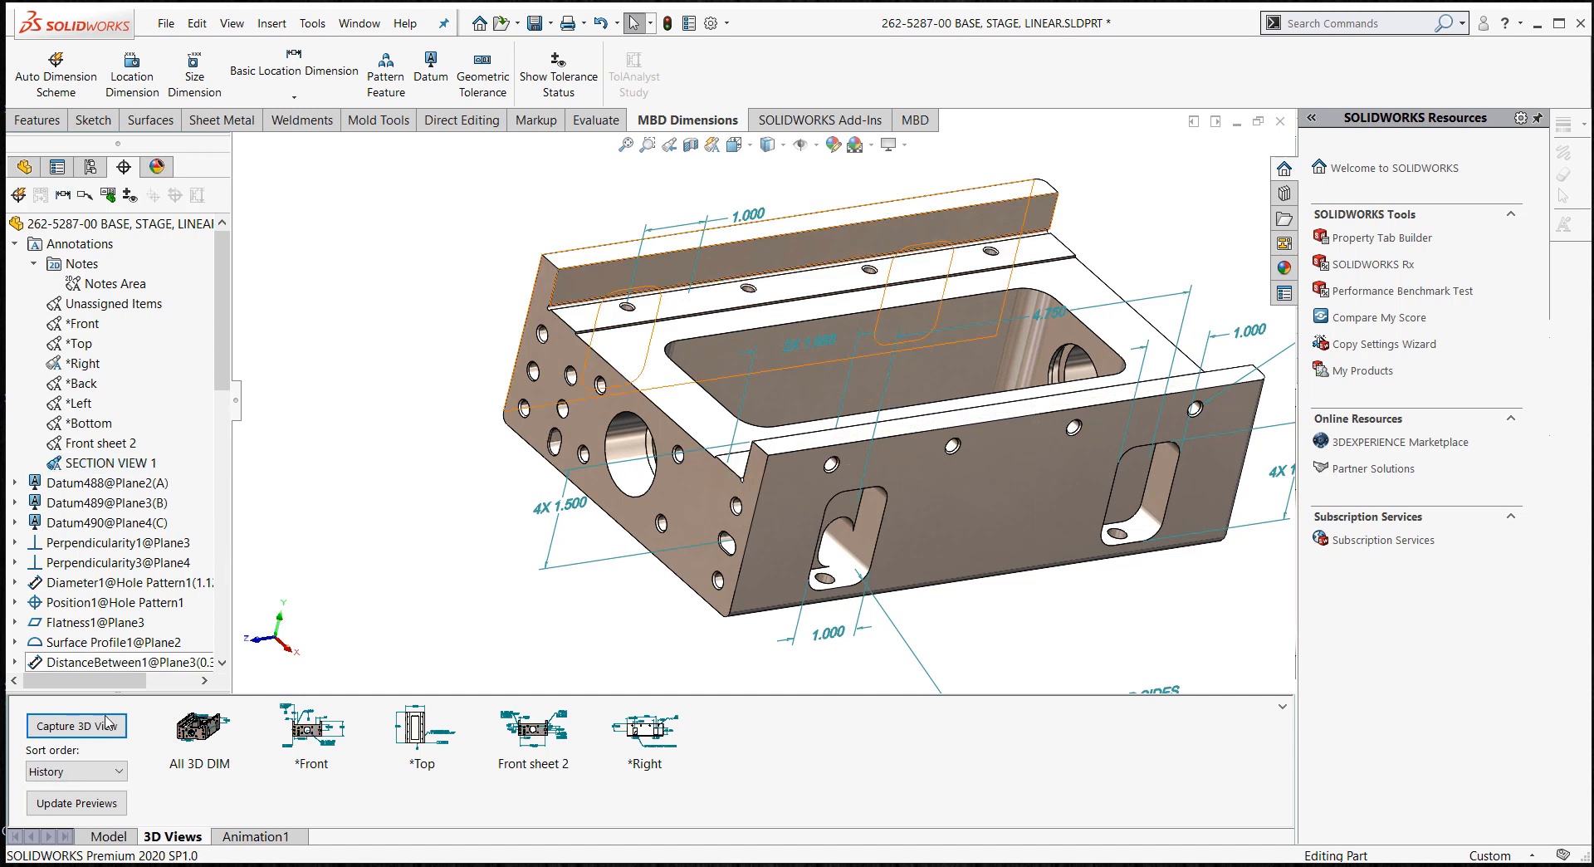
# - Section the base with a planar section A on the Side reference plane at 0.000in offset
pyautogui.moveTo(519, 354); pyautogui.dragTo(501, 319, button='middle')
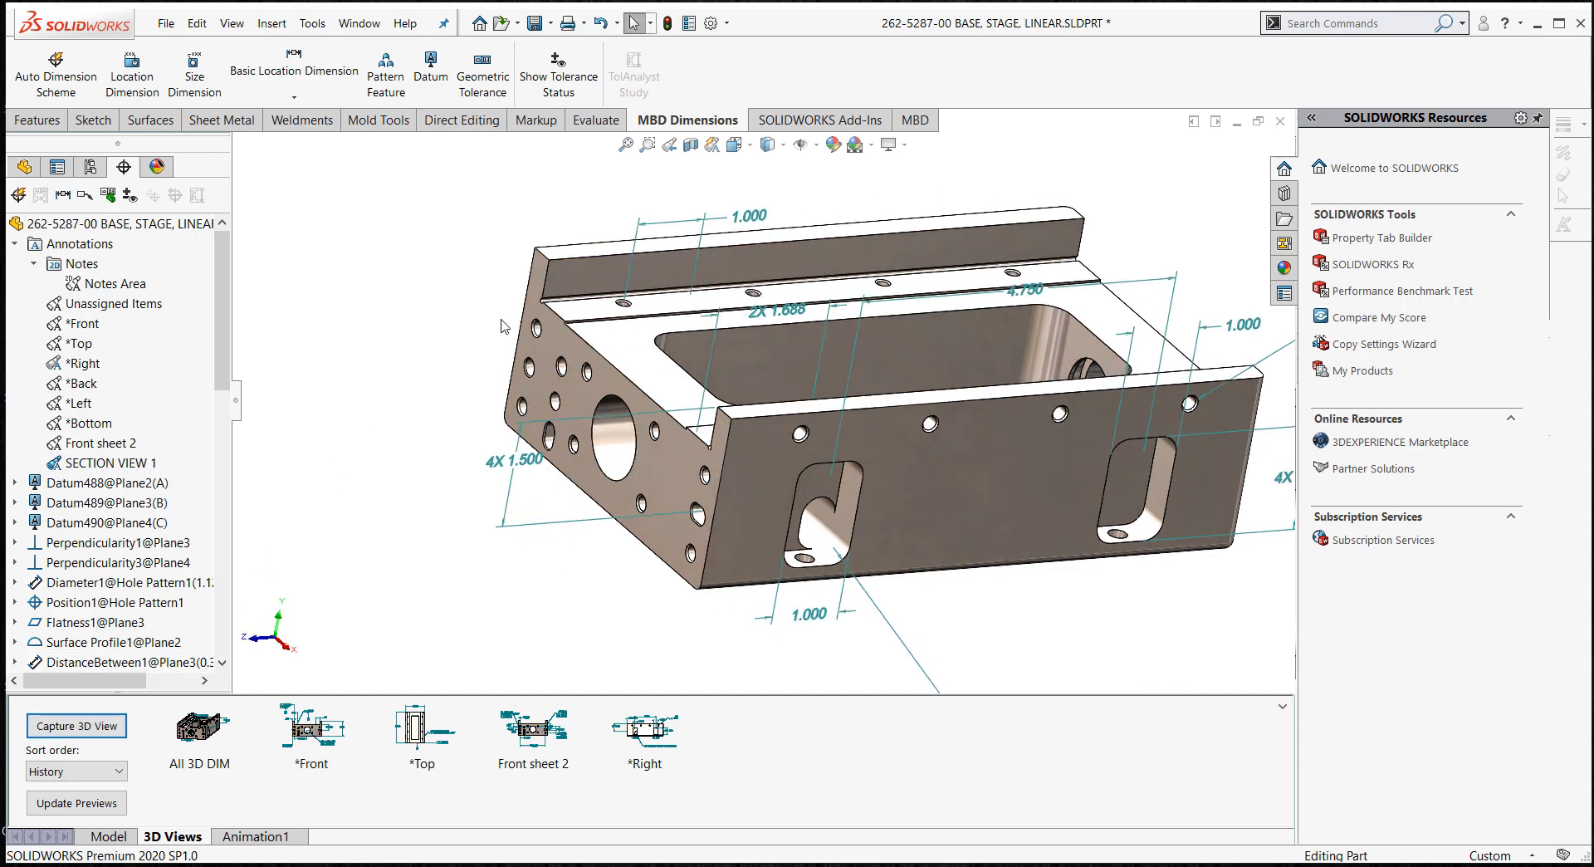
pyautogui.click(690, 144)
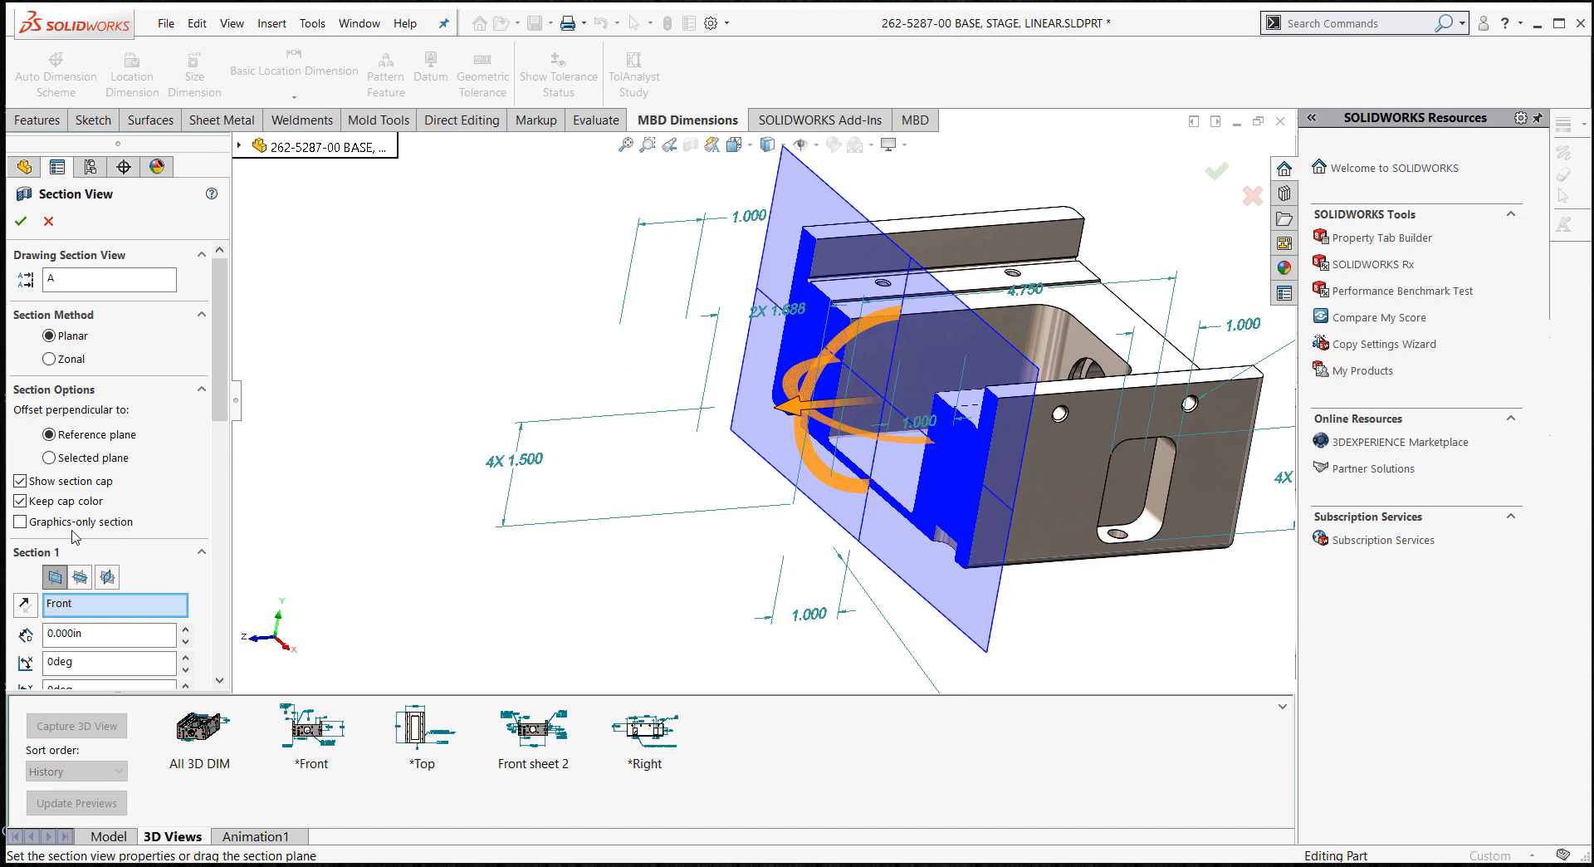
pyautogui.click(80, 576)
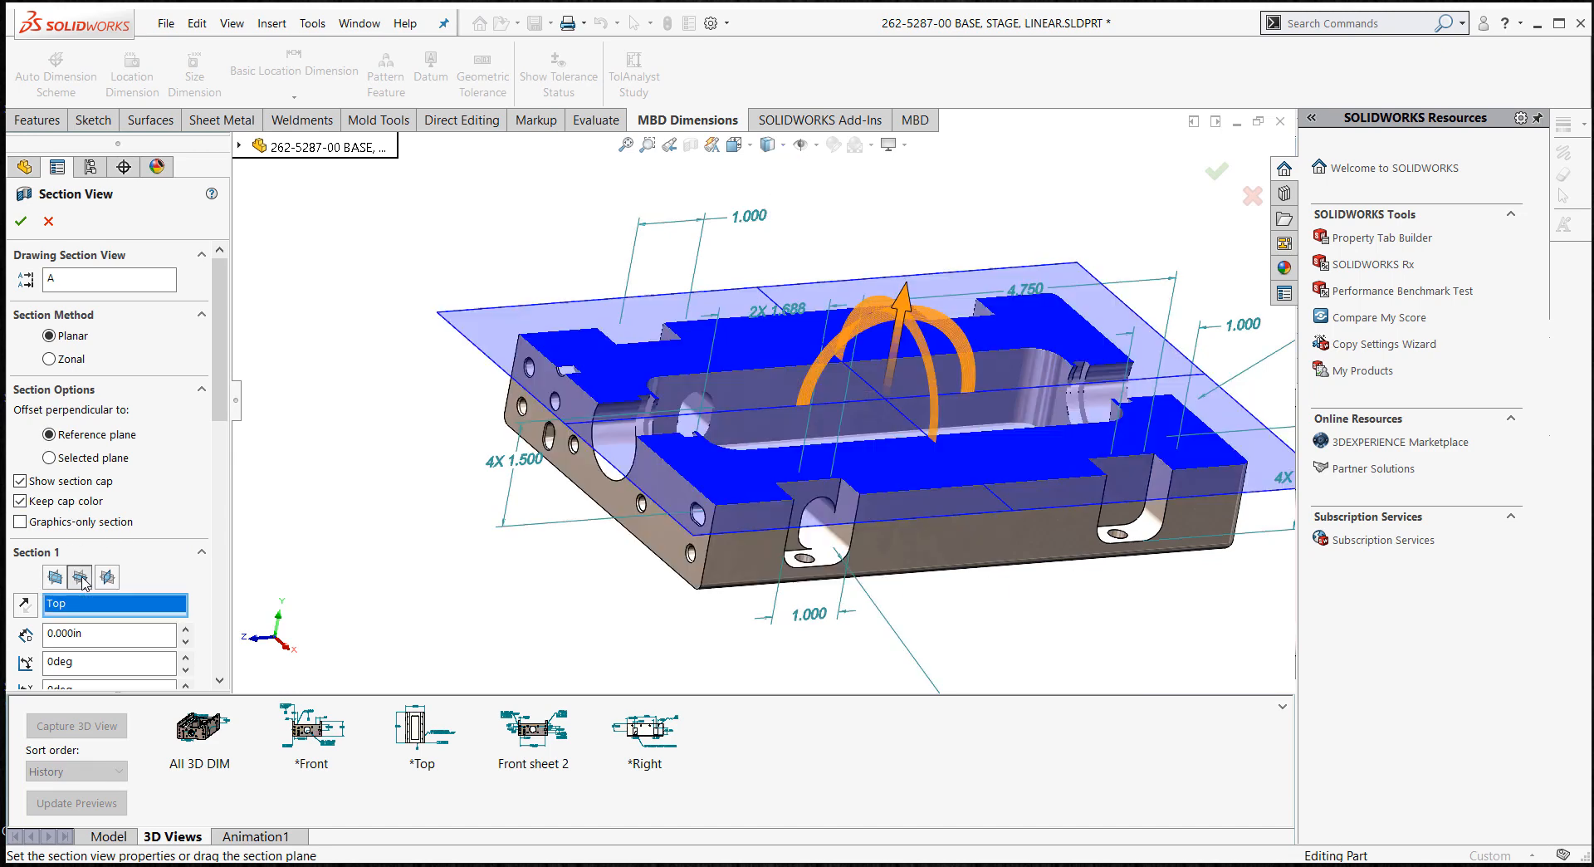
pyautogui.click(107, 576)
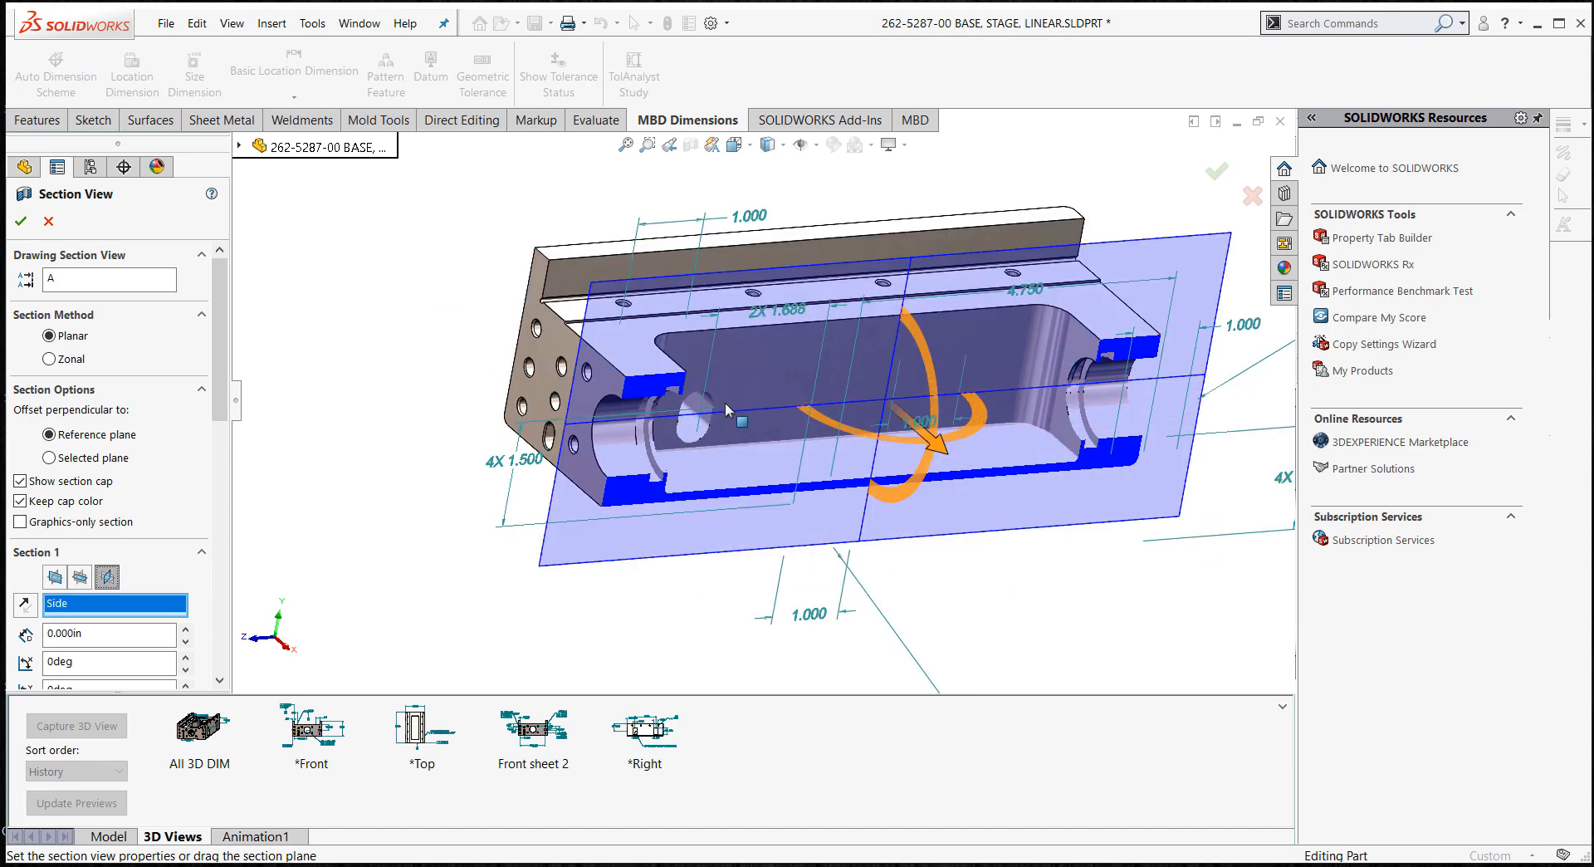
pyautogui.moveTo(339, 462)
pyautogui.mouseDown(button='middle')
pyautogui.moveTo(338, 405)
pyautogui.moveTo(388, 406)
pyautogui.moveTo(310, 423)
pyautogui.moveTo(322, 415)
pyautogui.mouseUp(button='middle')
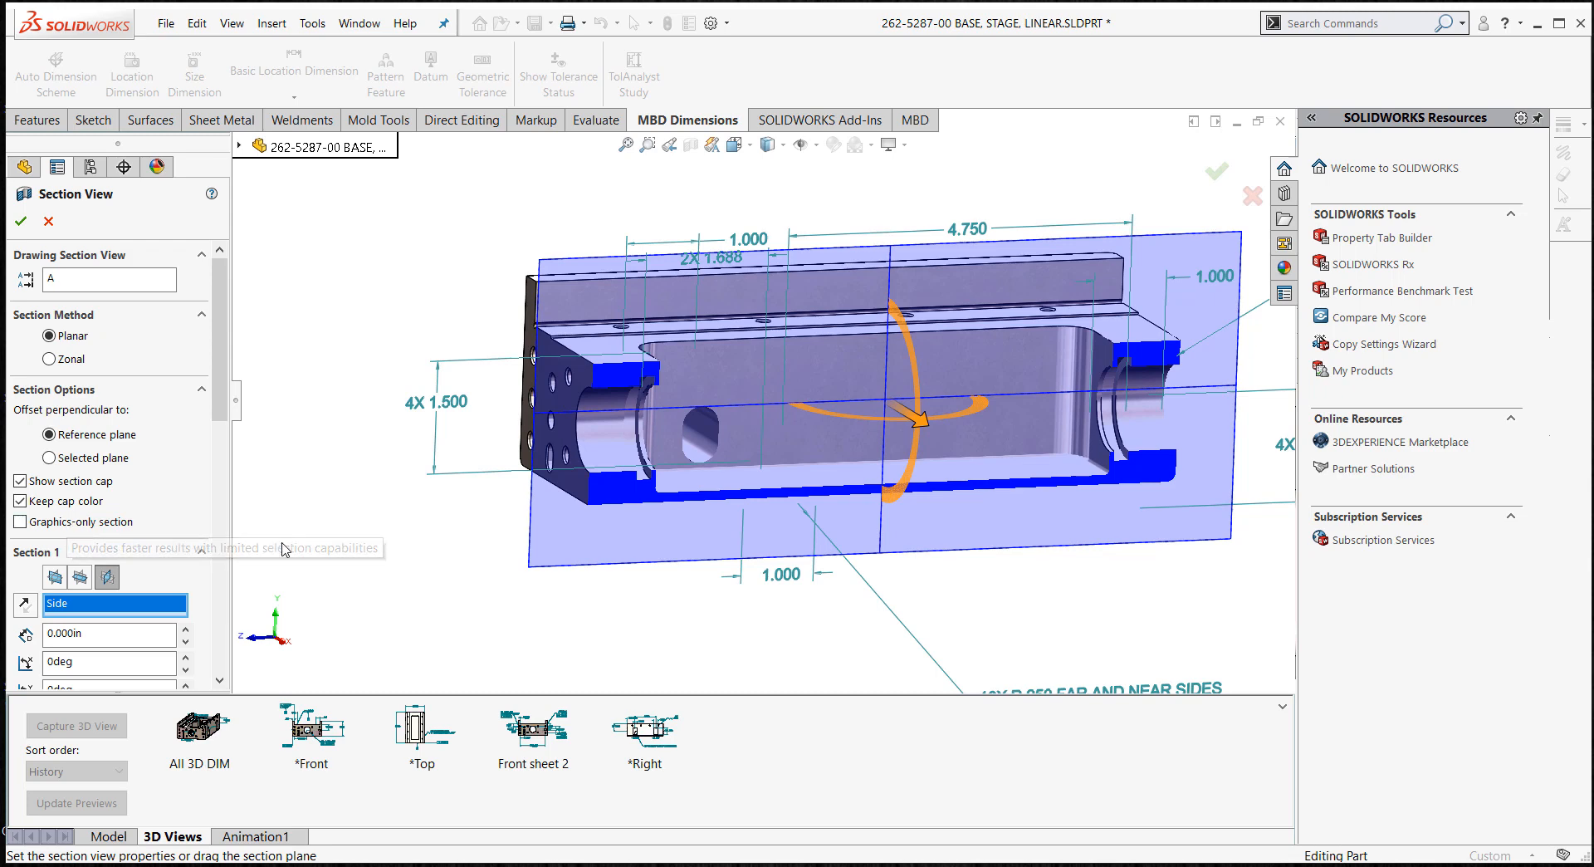
pyautogui.scroll(-2, 692, 399)
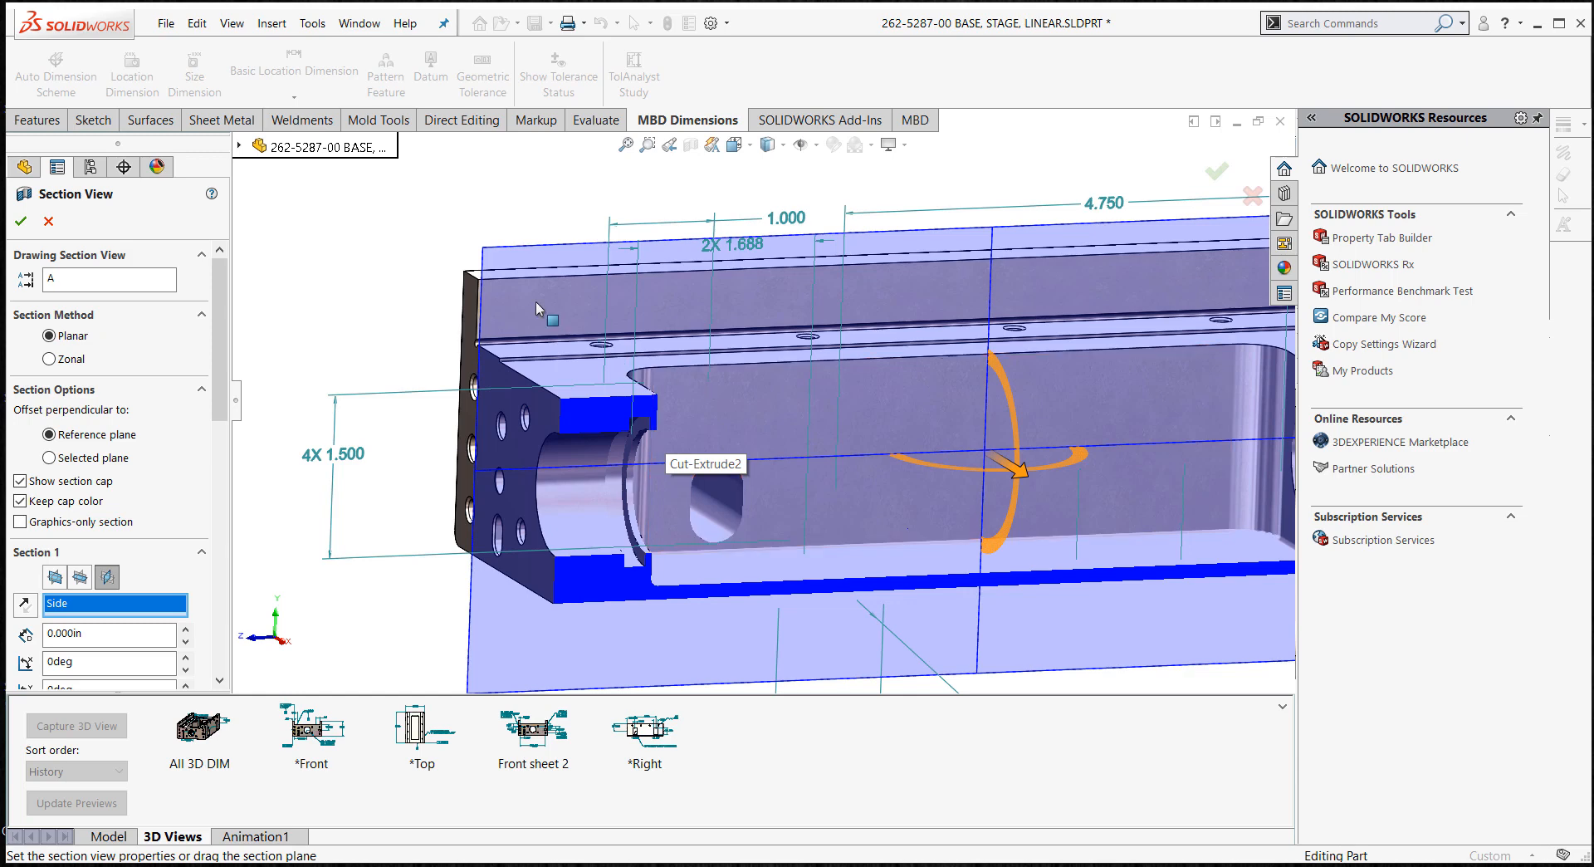
pyautogui.click(21, 220)
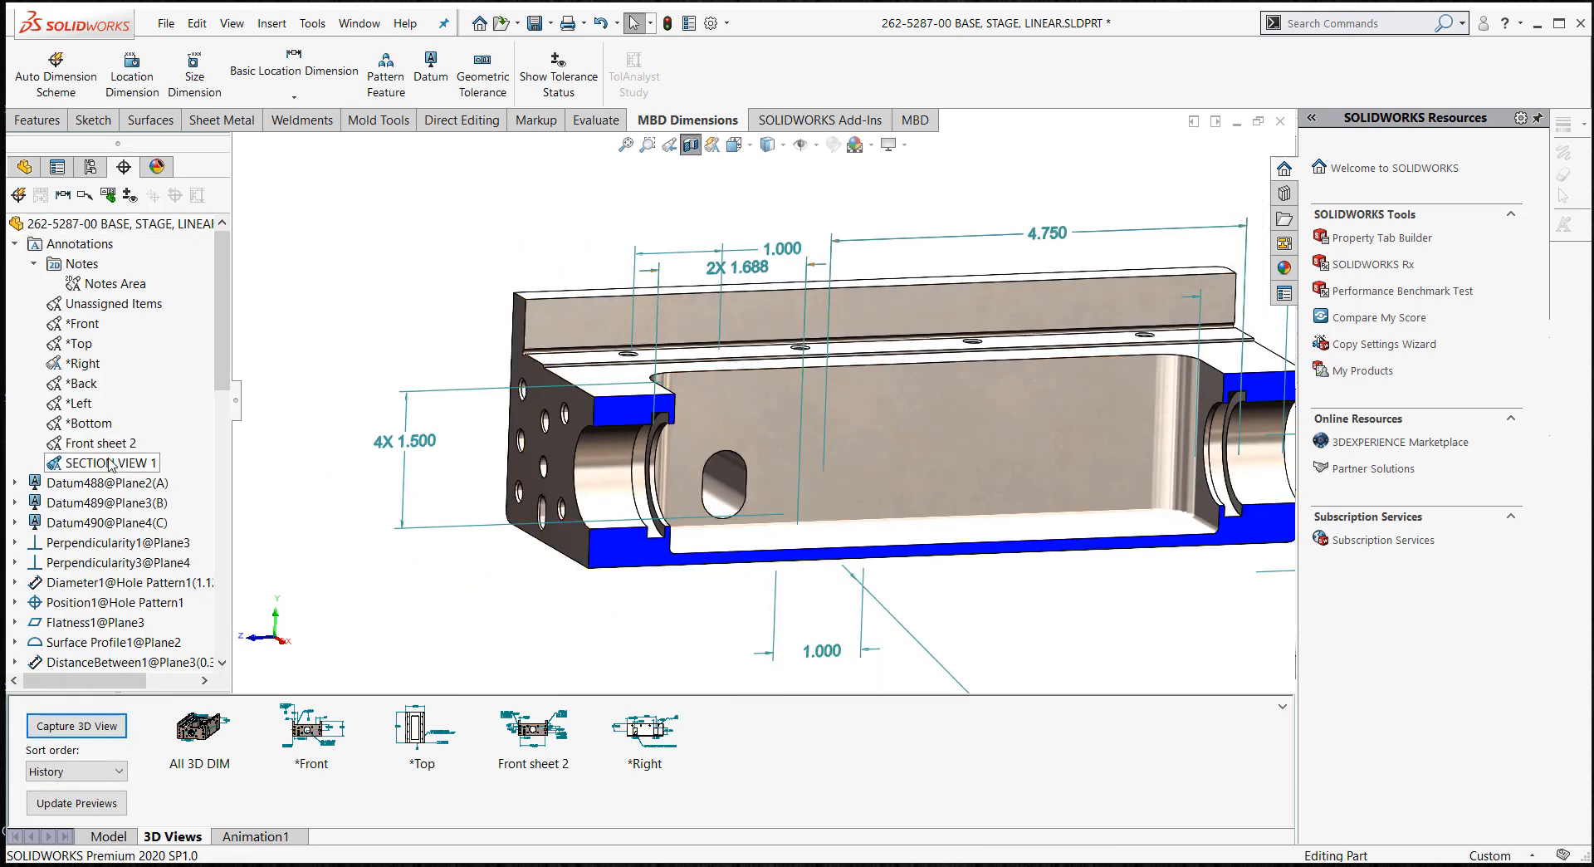
# - Orient the model to the SECTION VIEW 1 annotation view and reapply planar section A on the Side plane
pyautogui.rightClick(146, 468)
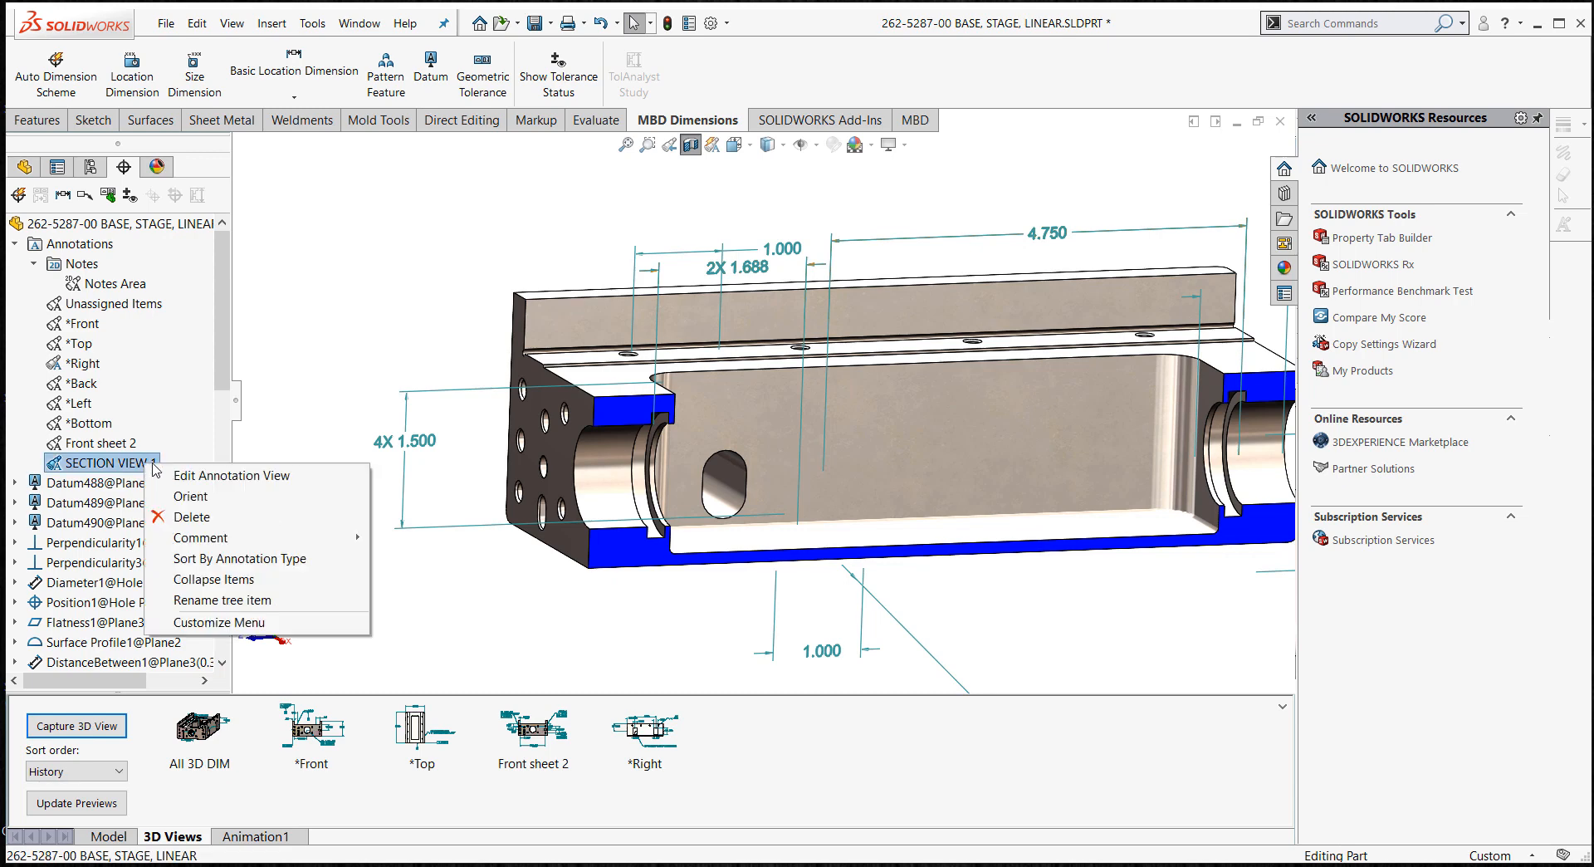
pyautogui.click(193, 497)
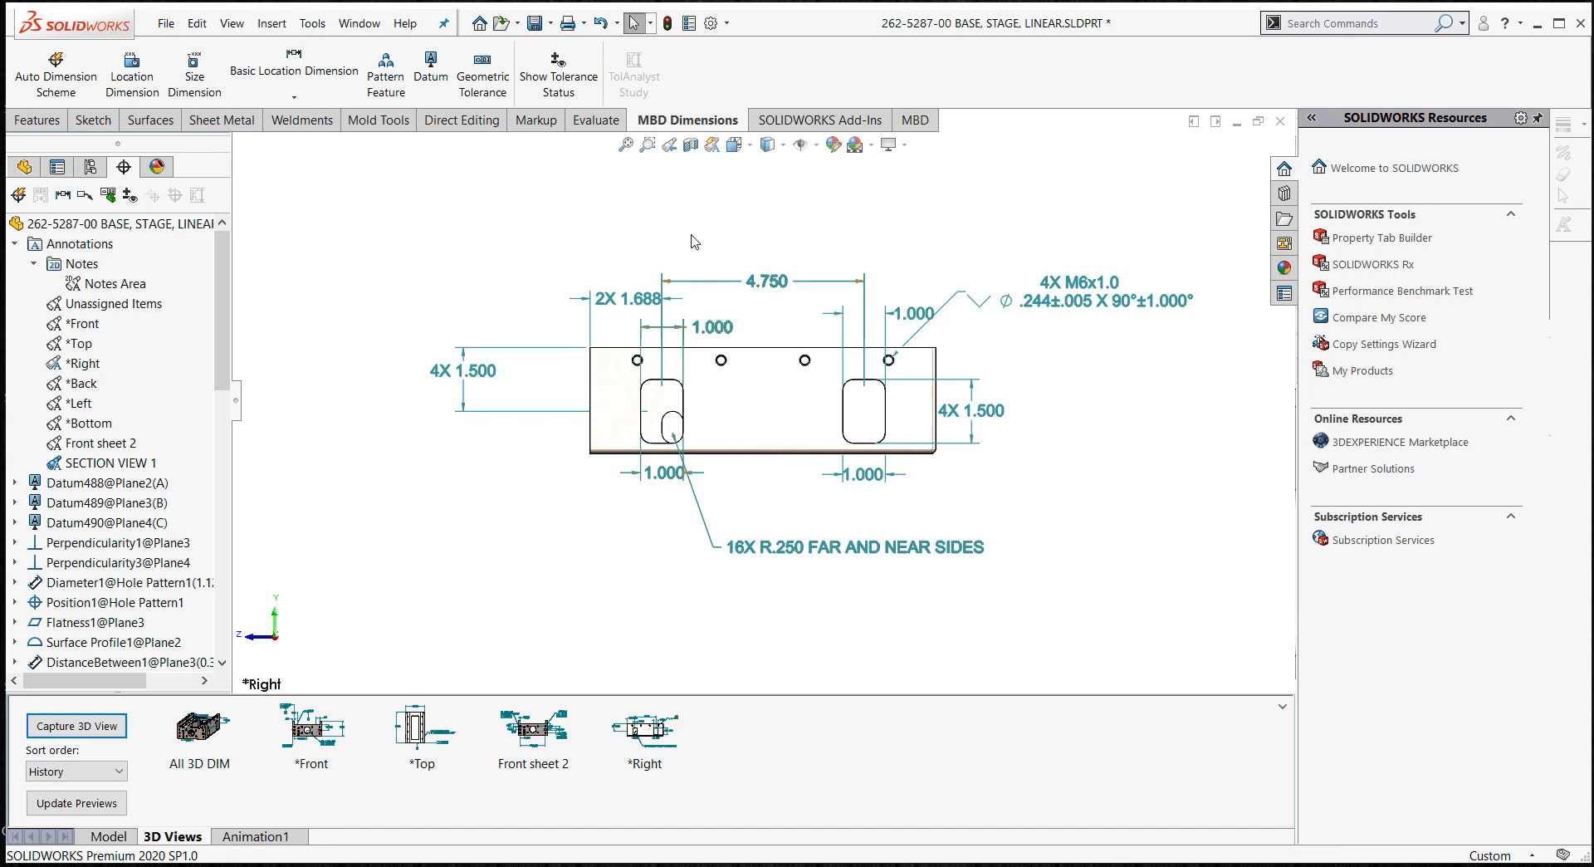
pyautogui.click(690, 145)
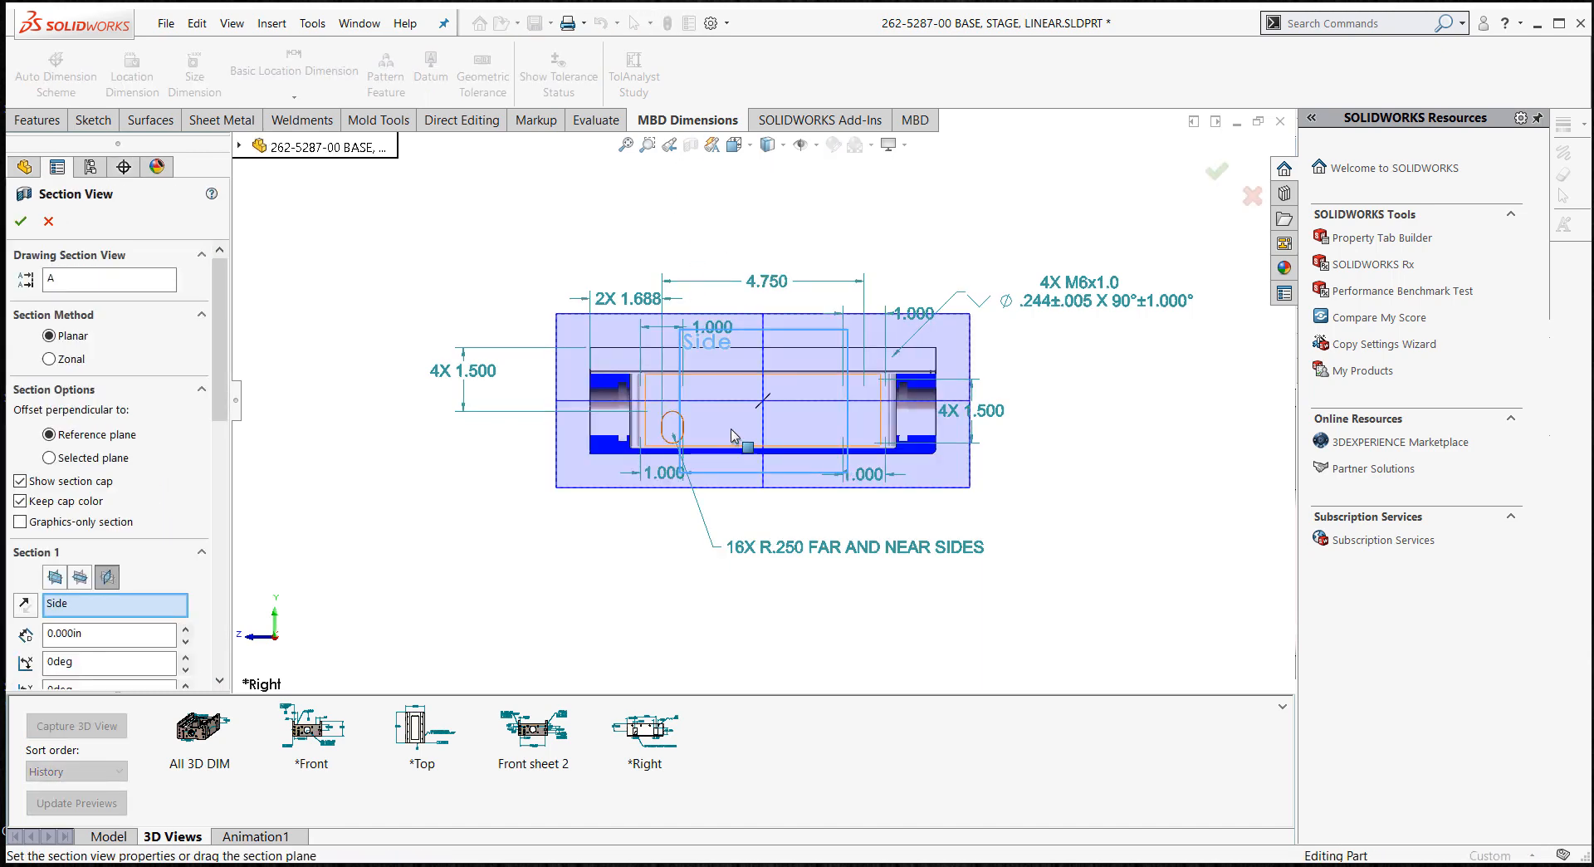
pyautogui.scroll(-2, 741, 369)
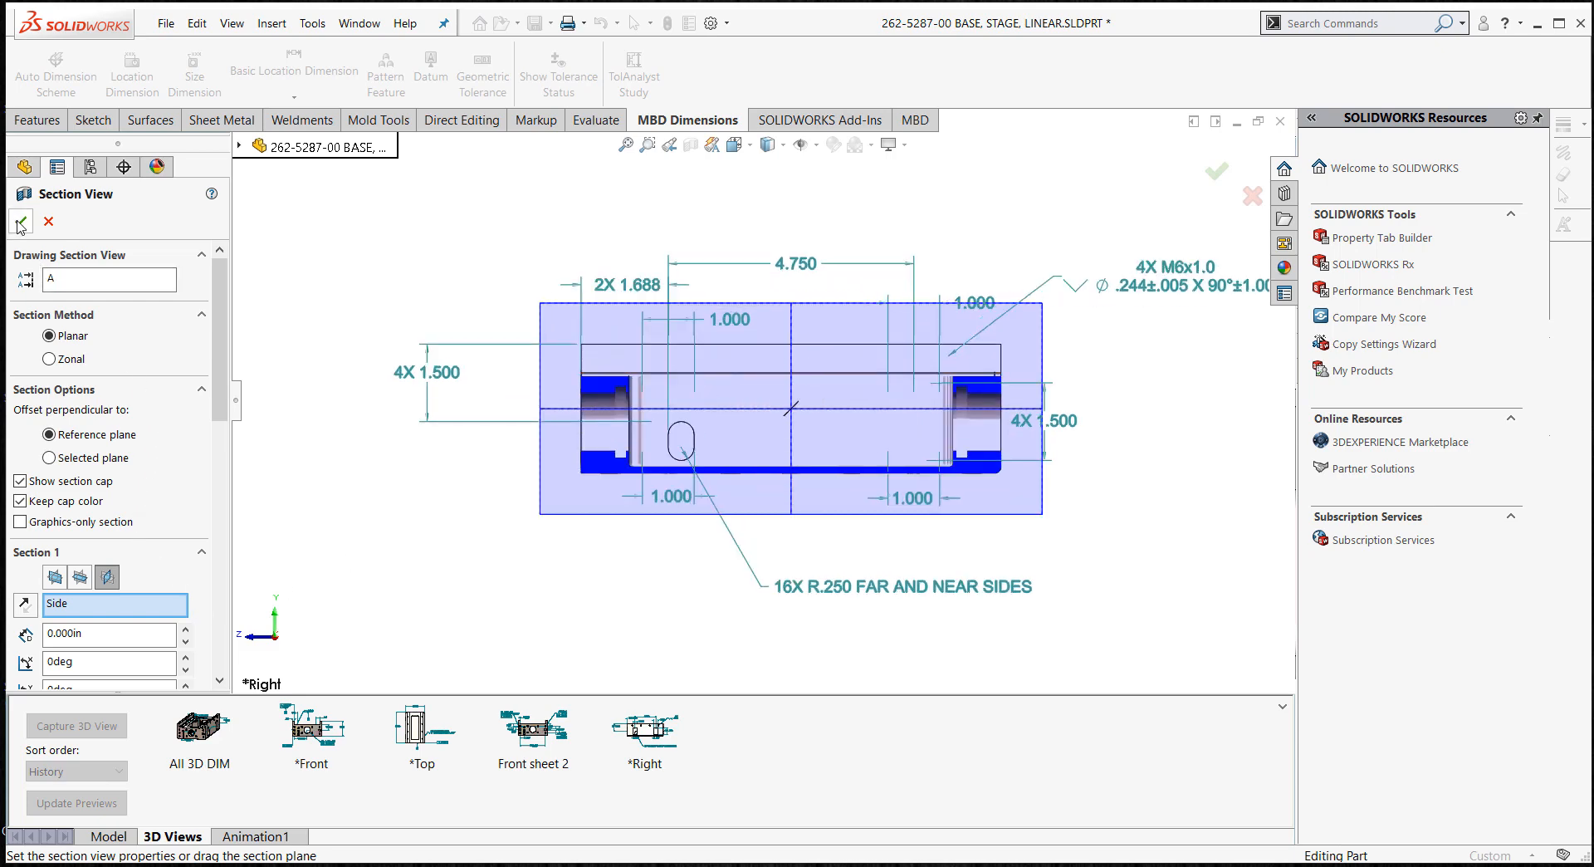
pyautogui.click(21, 221)
# - Capture a 3D view named SECTION VIEW 1 in the Default configuration with only the SECTION VIEW 1 annotation view included
pyautogui.click(83, 731)
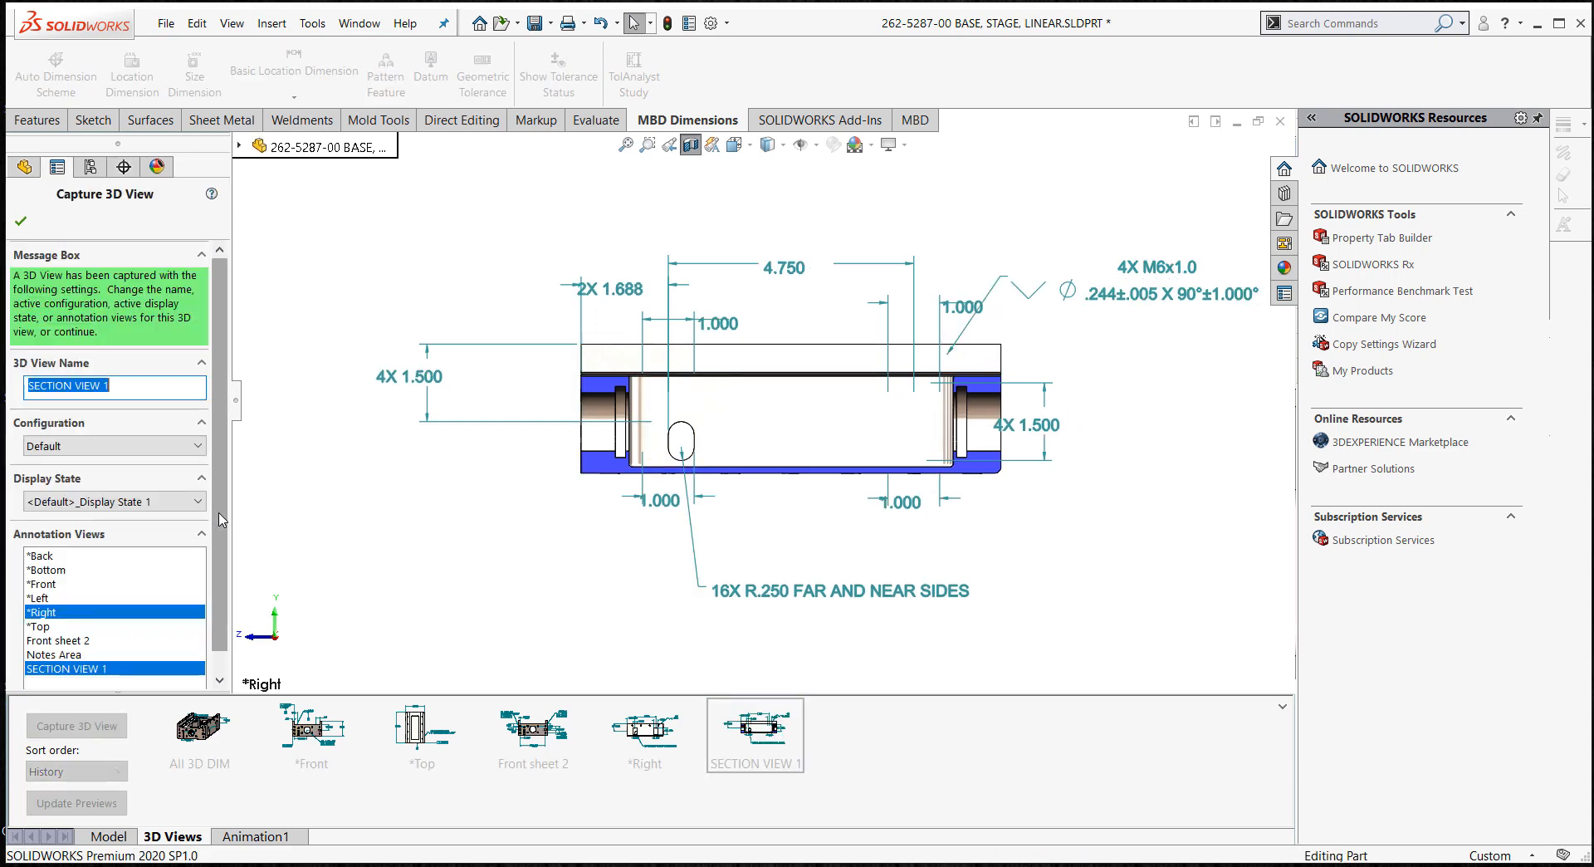
pyautogui.click(86, 612)
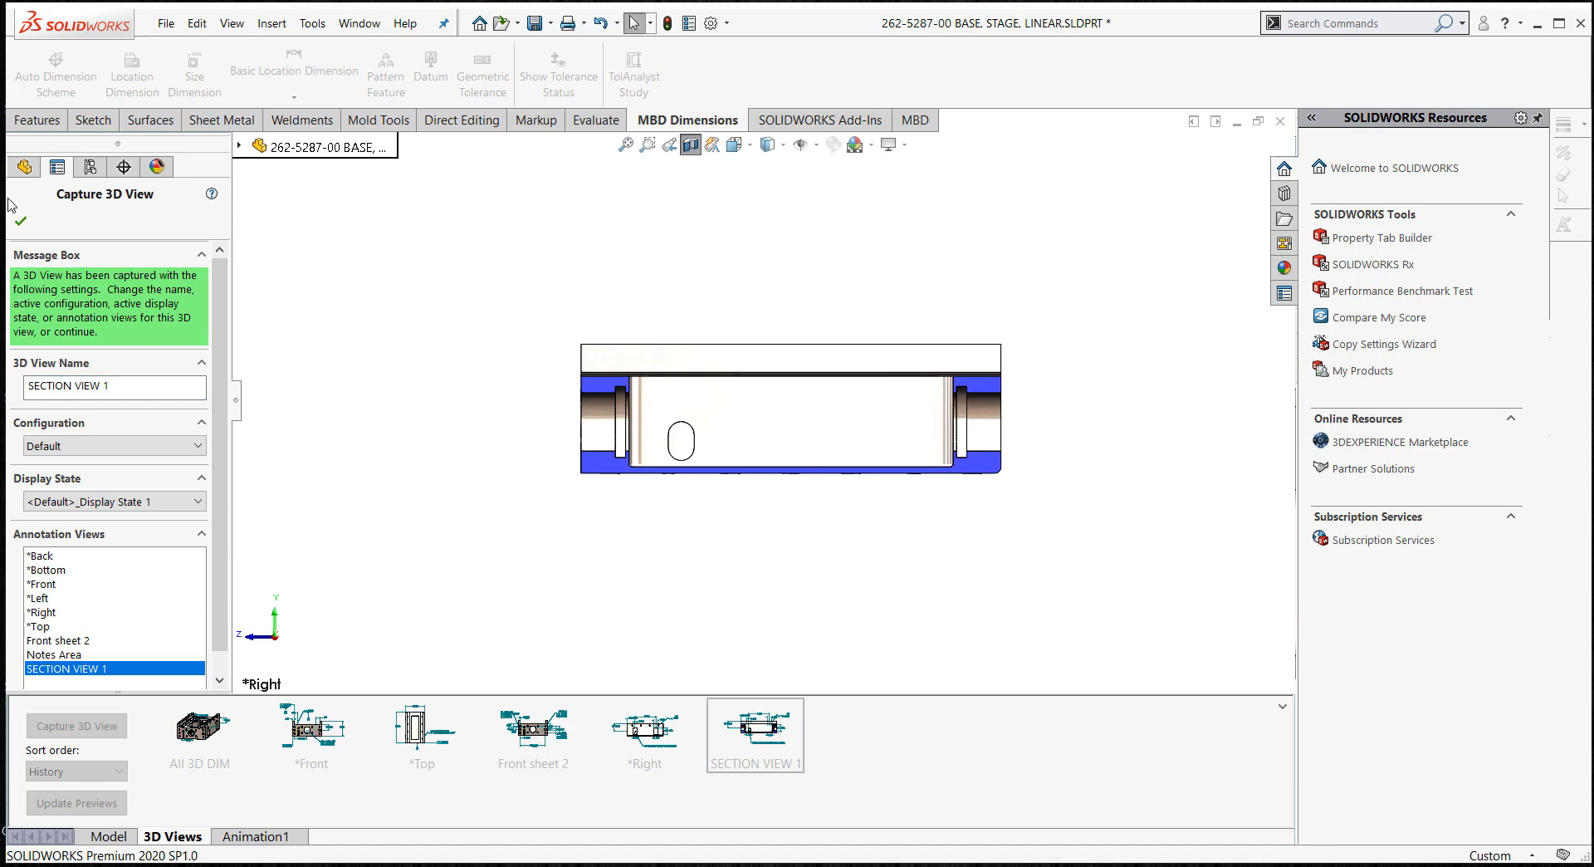
pyautogui.click(22, 222)
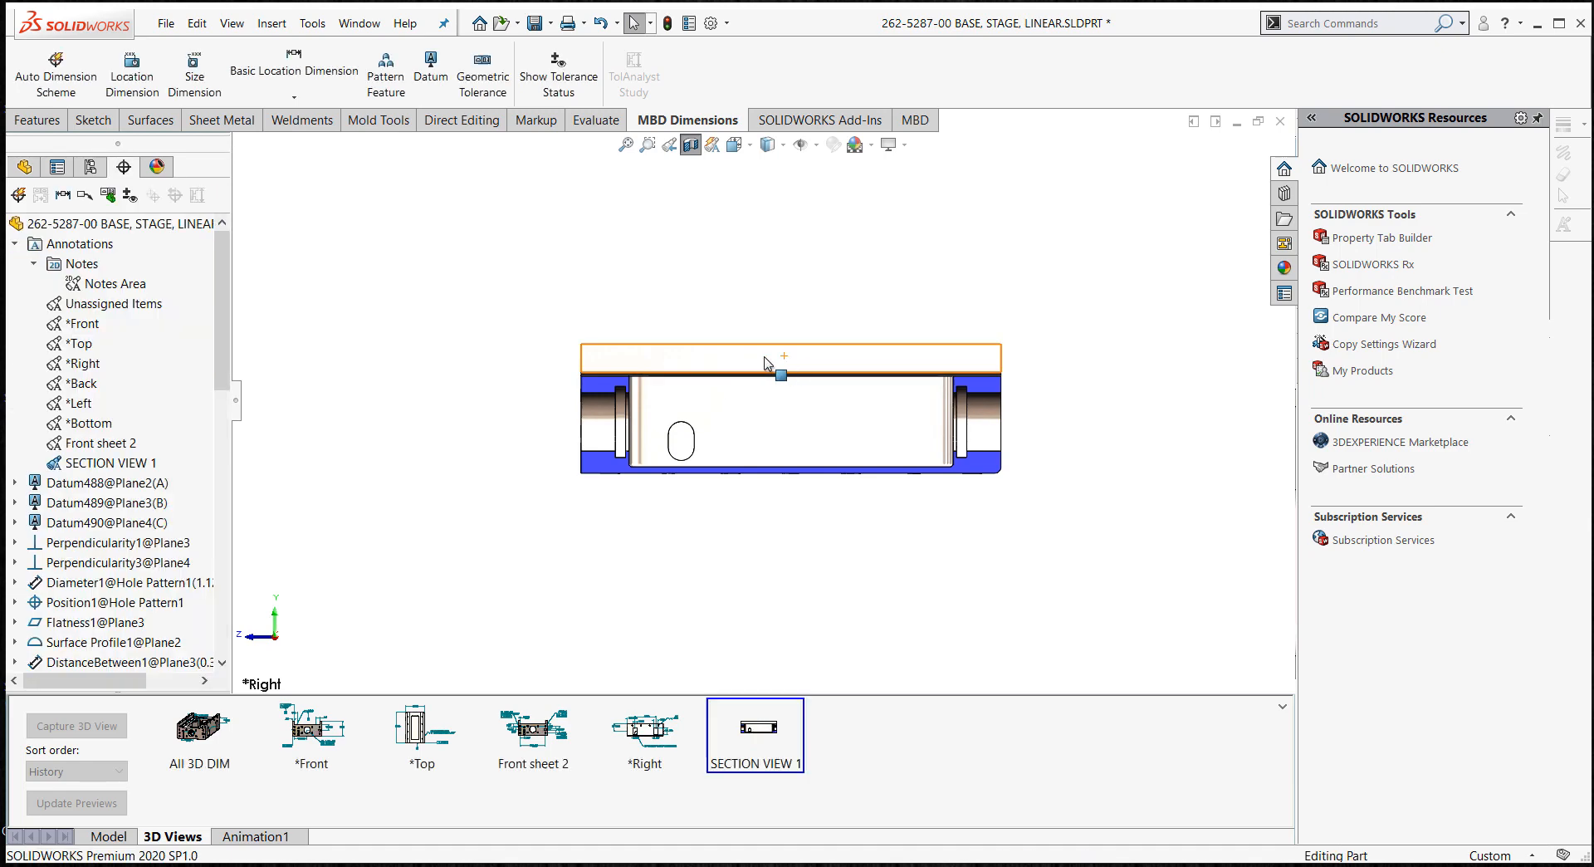
# - Add a location dimension from the base's outer end face to the near wall of the bore's internal groove, placed below the section
pyautogui.scroll(-3, 792, 366)
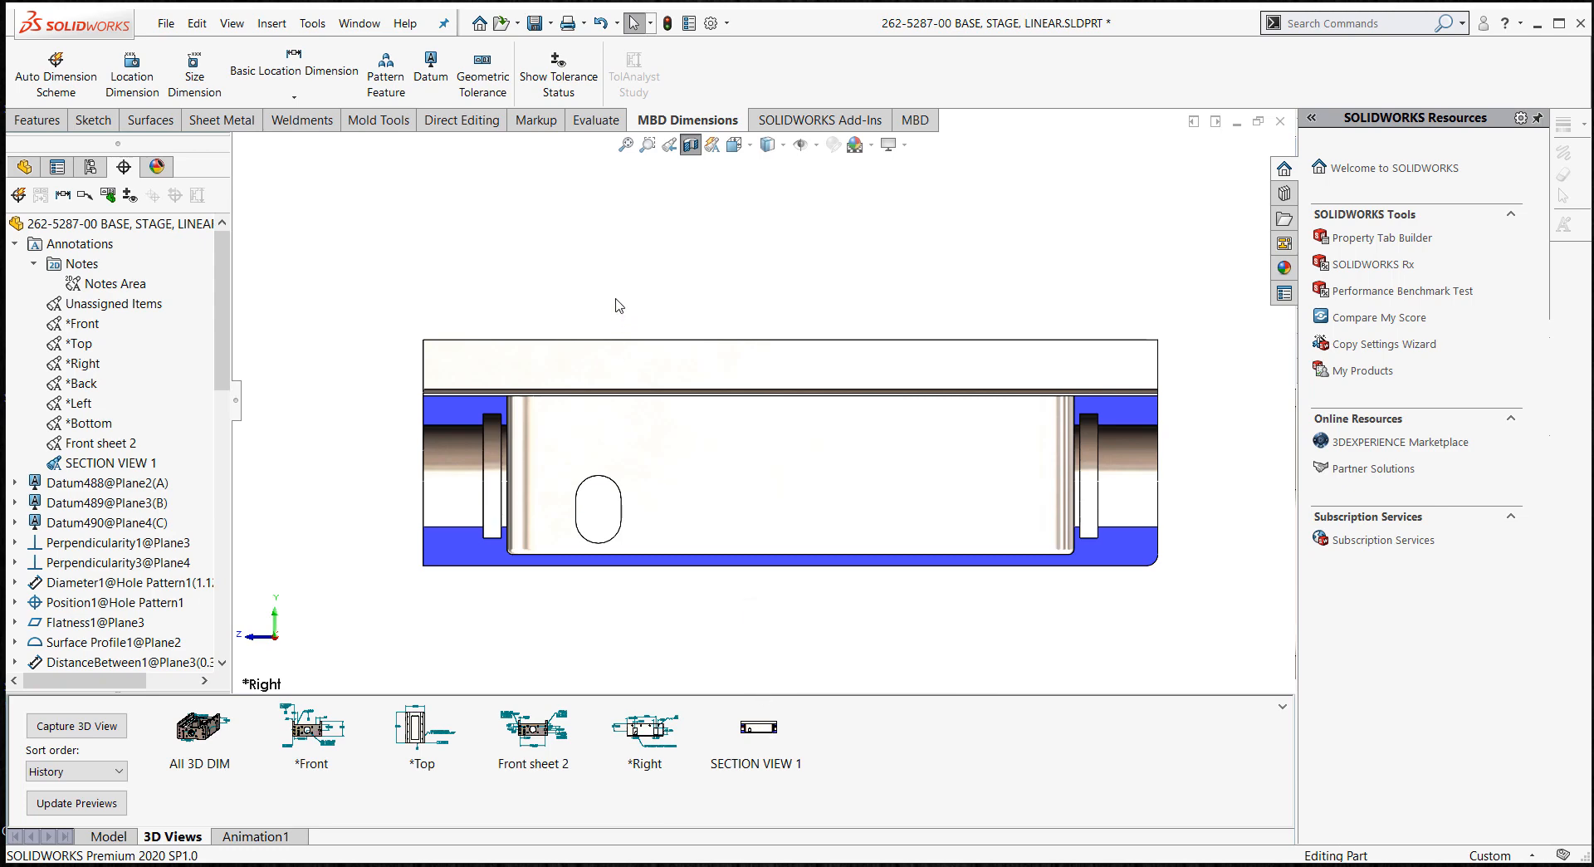
pyautogui.moveTo(615, 271); pyautogui.dragTo(650, 292, button='middle')
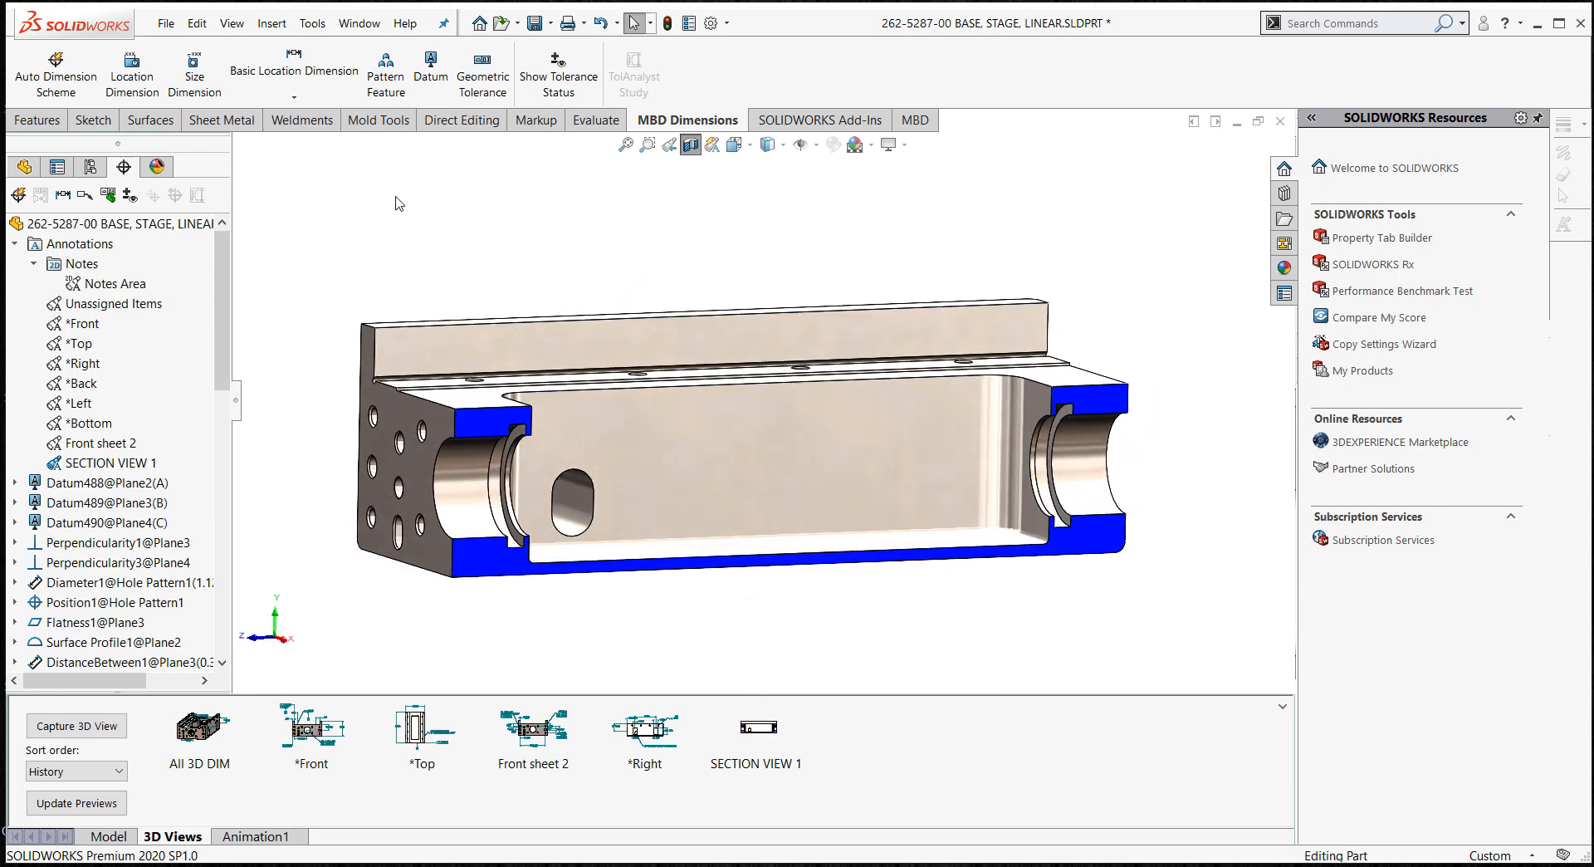
pyautogui.click(121, 88)
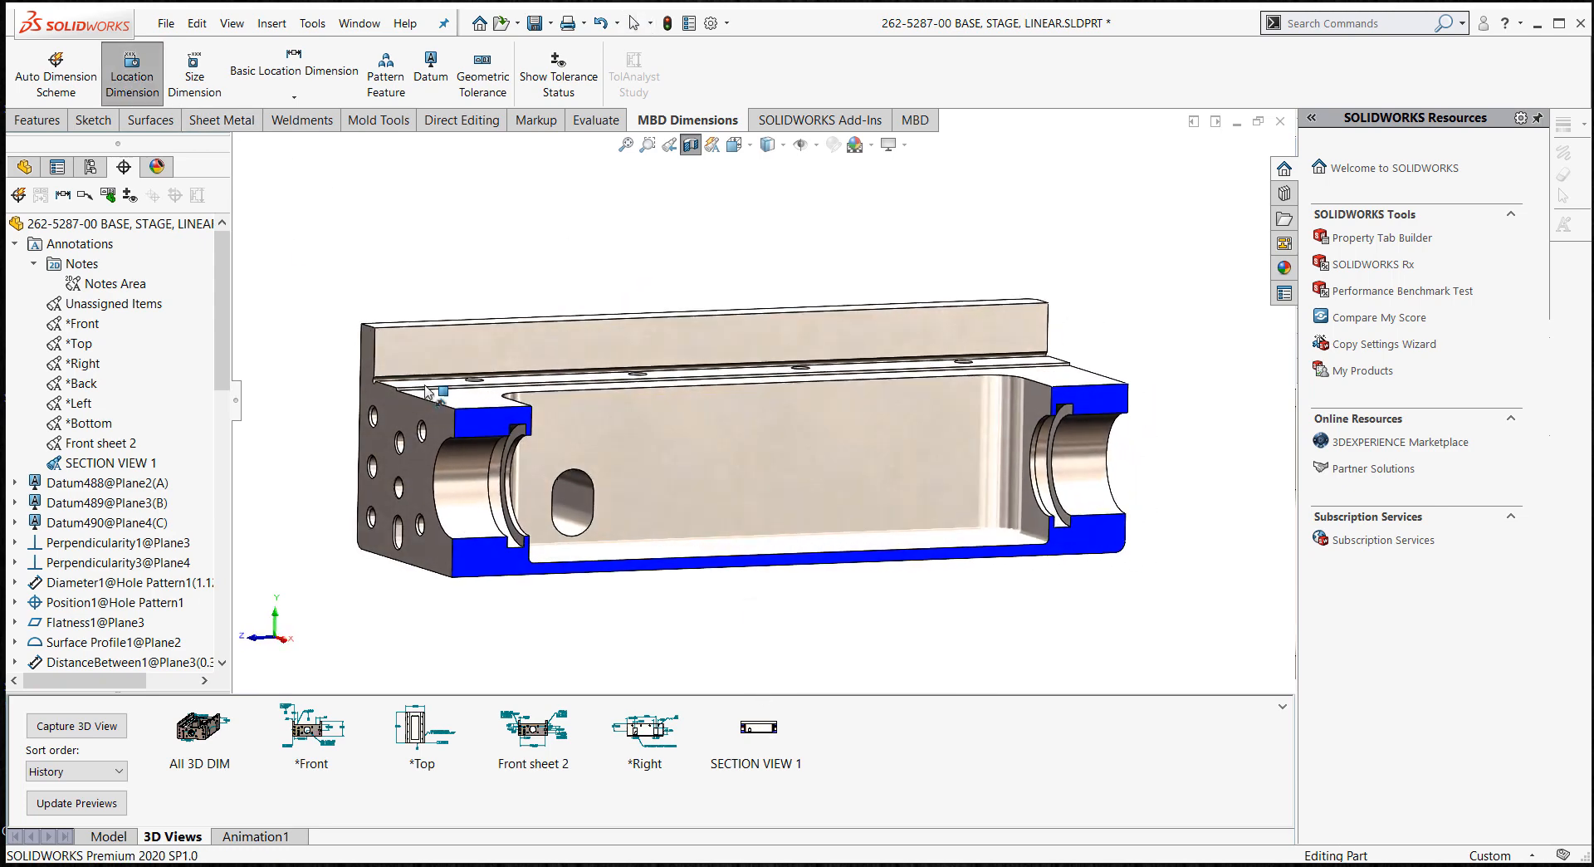
pyautogui.click(439, 554)
pyautogui.scroll(-5, 498, 551)
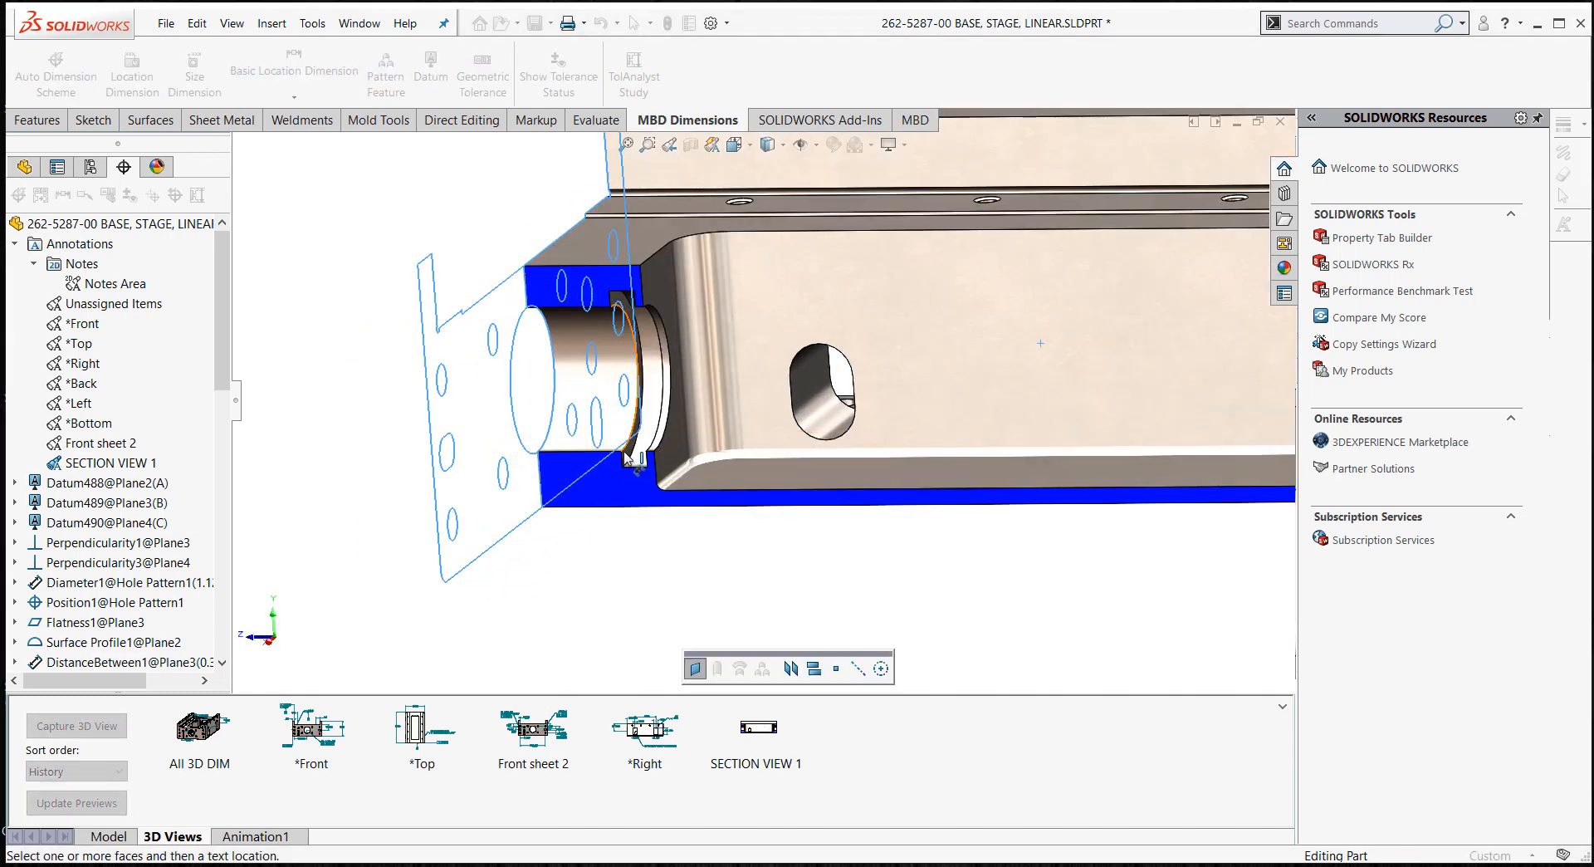
pyautogui.click(627, 459)
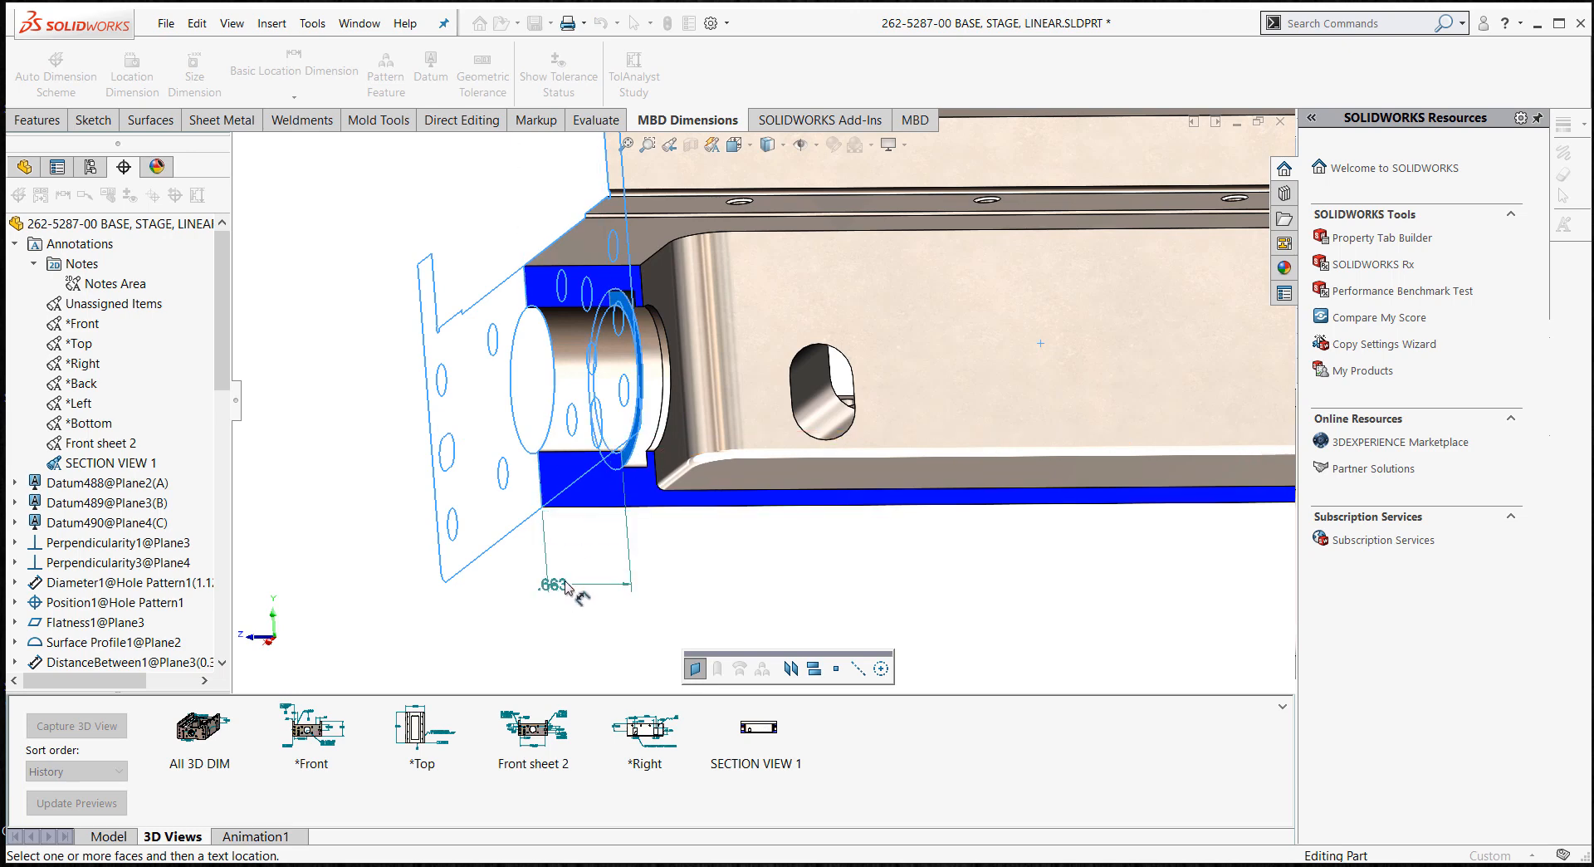
pyautogui.click(586, 568)
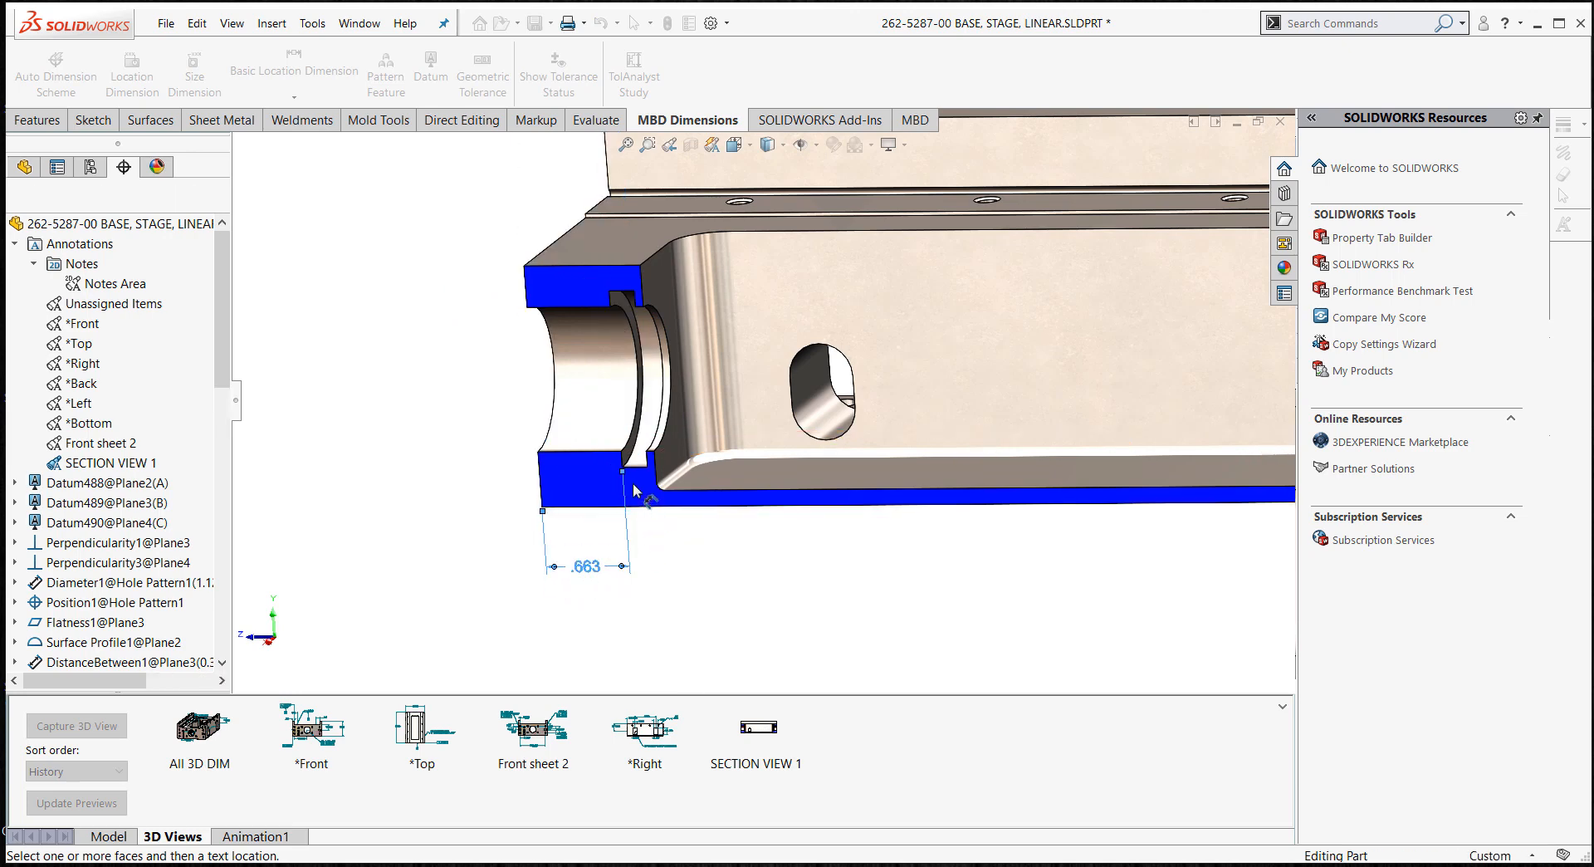
# - Add a location dimension for the groove's width between its near and far walls, placed below the section
pyautogui.scroll(-1, 629, 461)
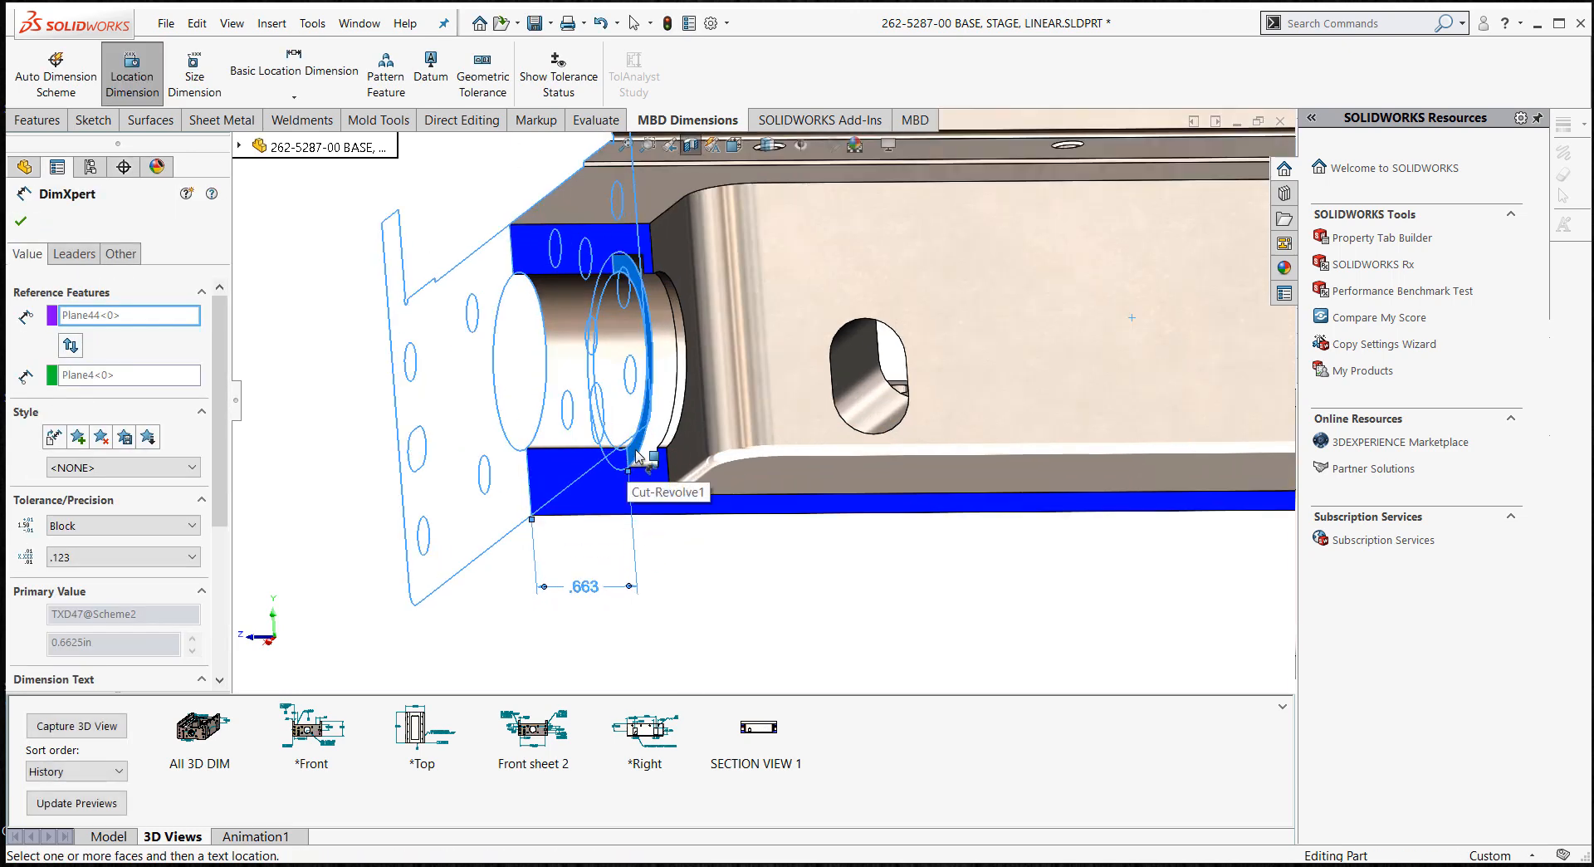
pyautogui.click(637, 457)
pyautogui.moveTo(654, 478); pyautogui.dragTo(771, 466, button='middle')
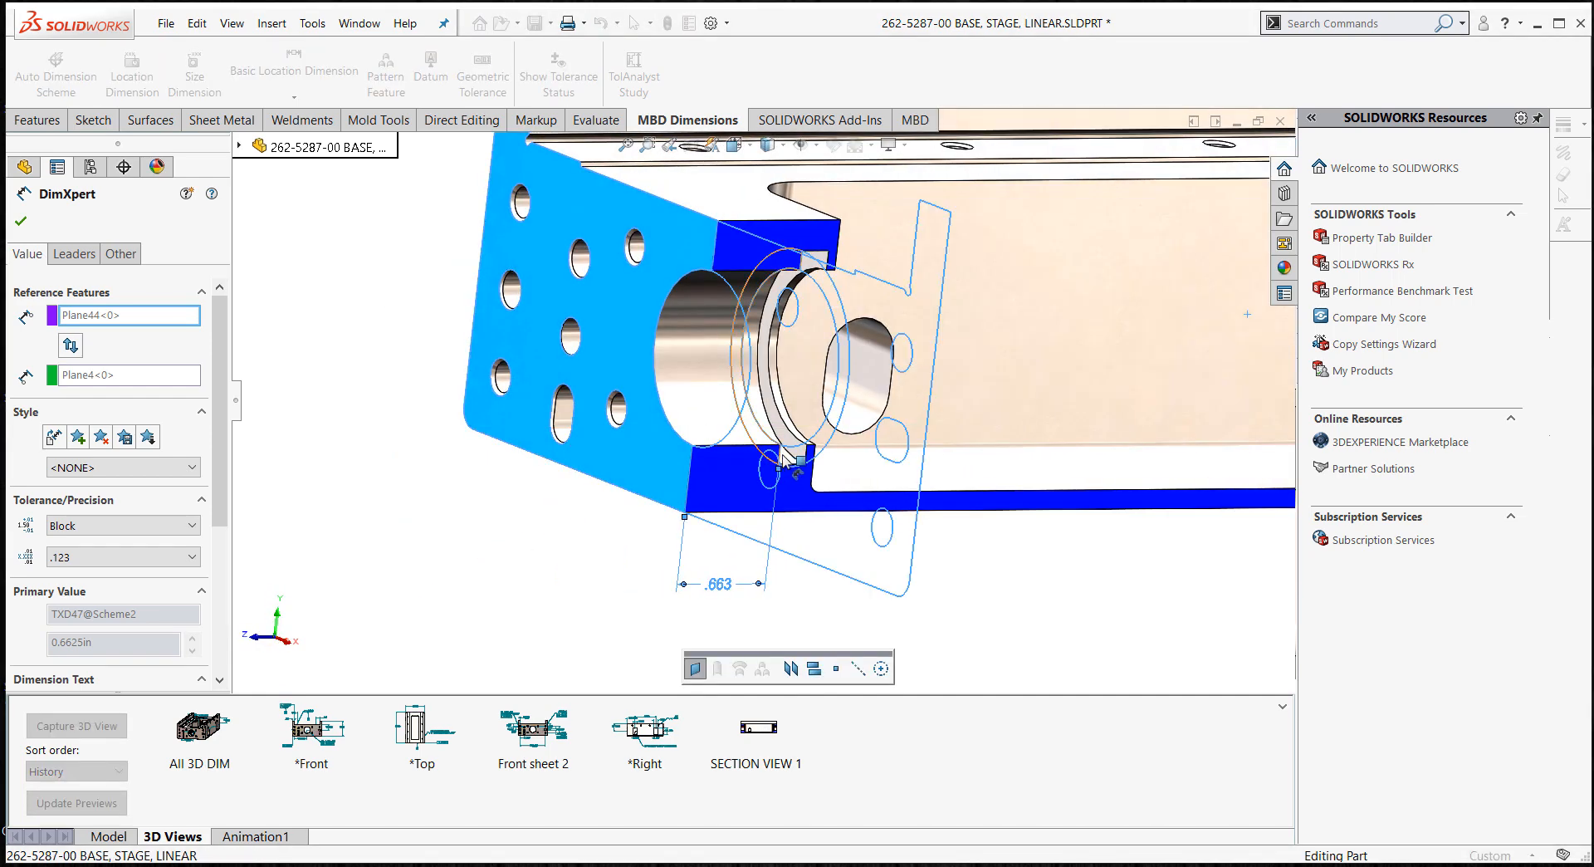
pyautogui.click(800, 452)
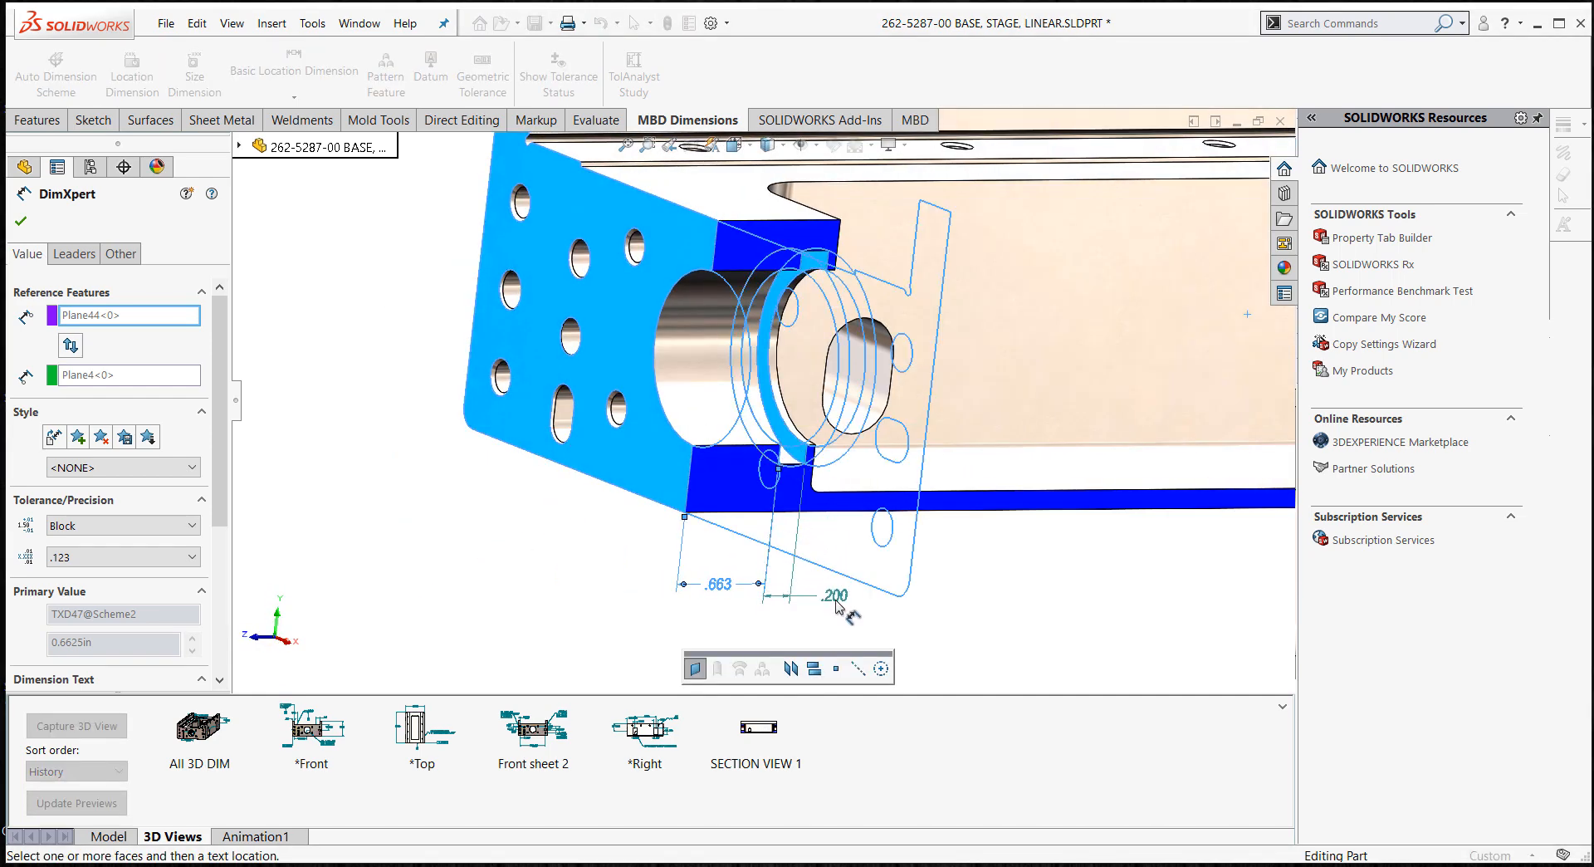
pyautogui.click(837, 609)
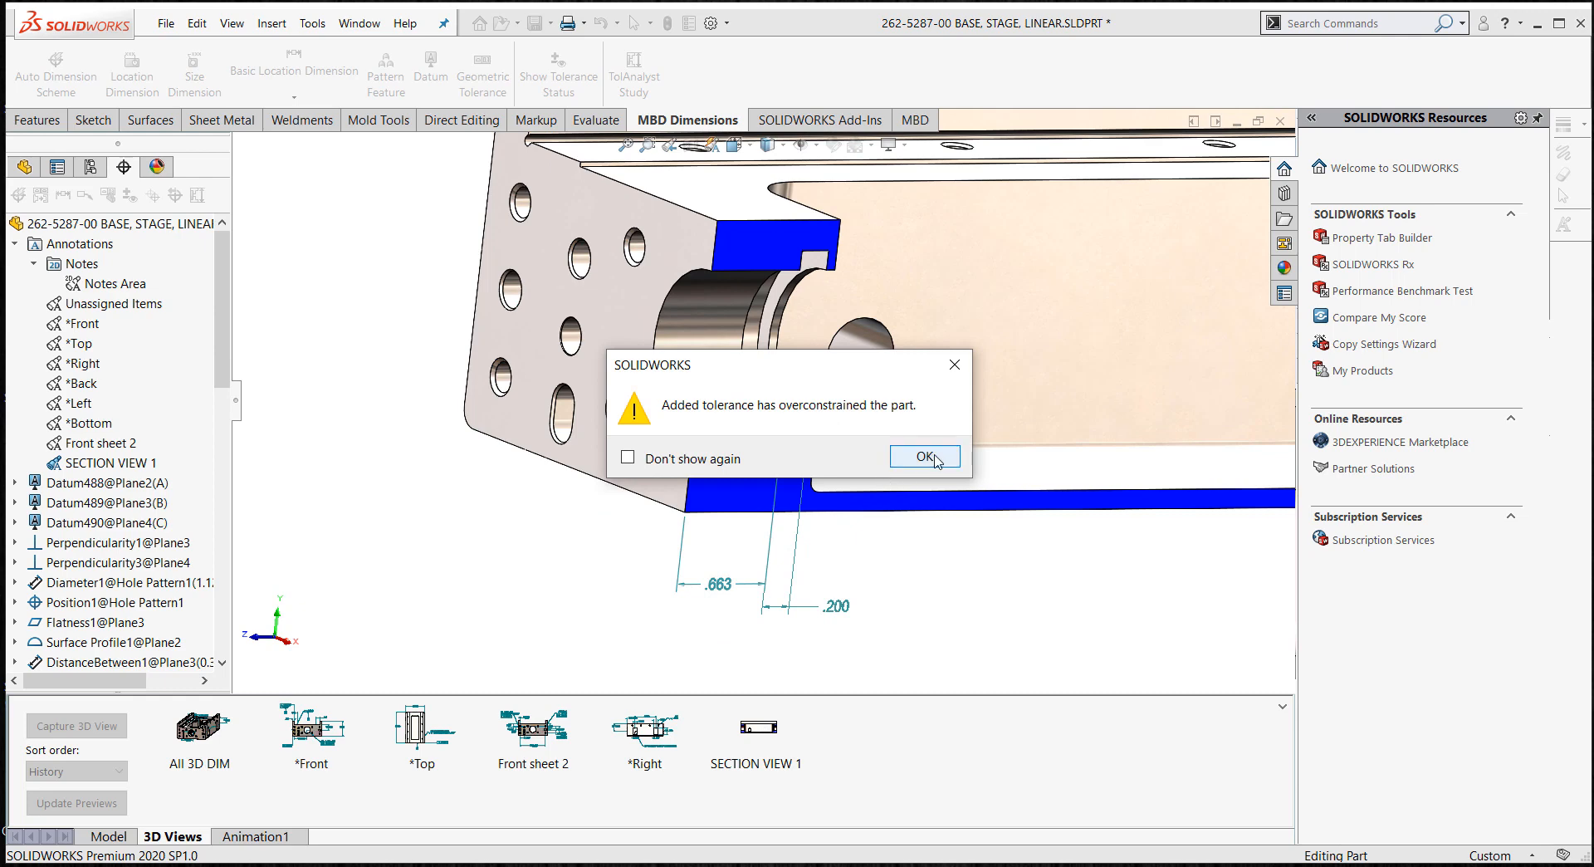
pyautogui.click(923, 461)
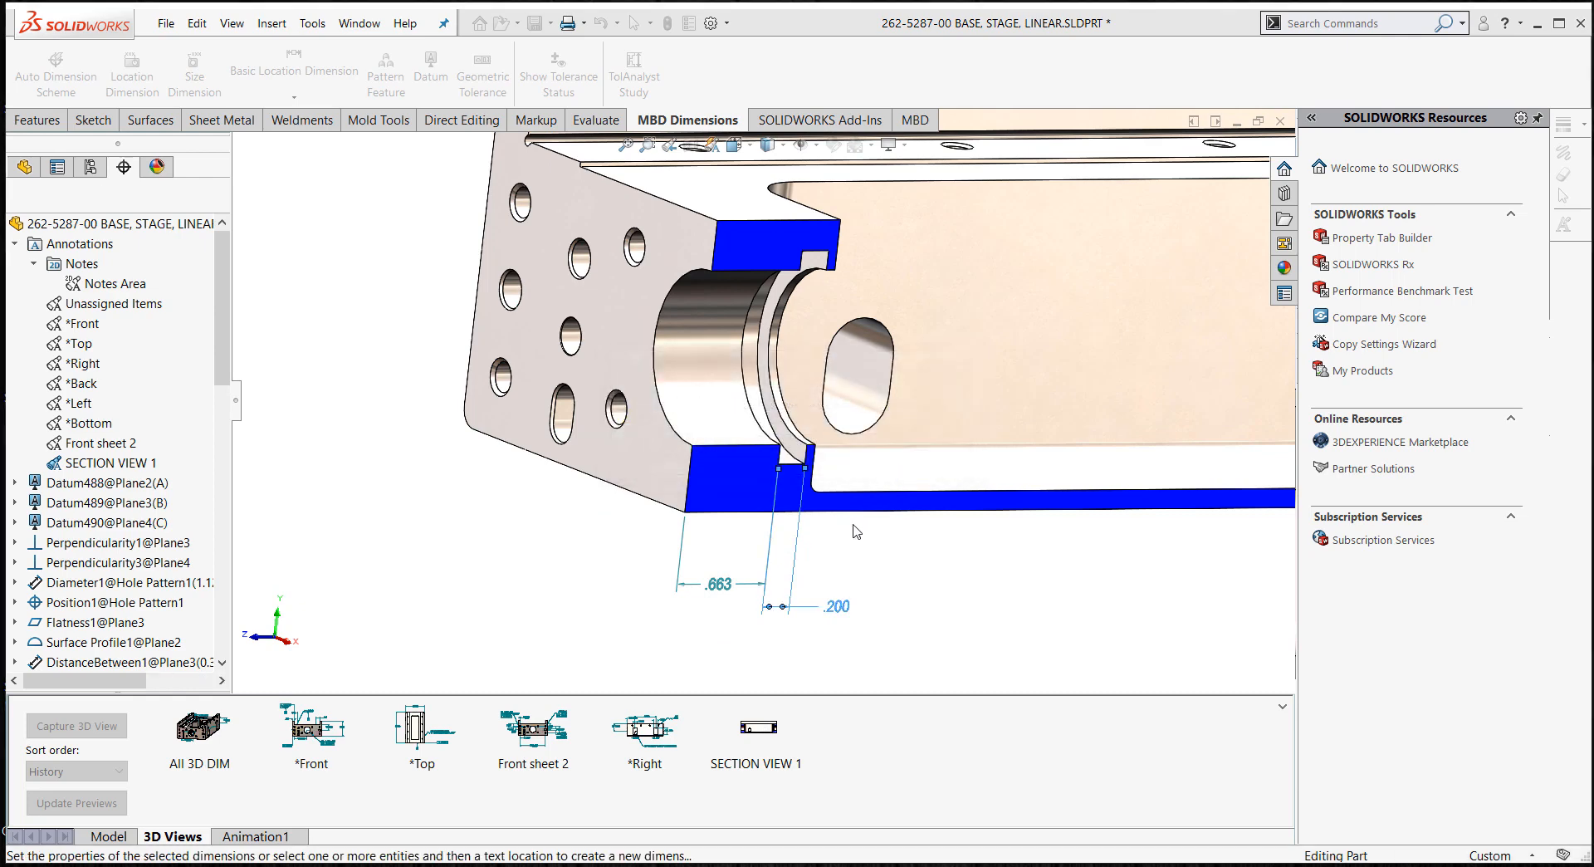
# - Add a location dimension from the groove's far wall to the adjacent inner pocket face, placed below the section
pyautogui.moveTo(855, 529); pyautogui.dragTo(828, 447, button='middle')
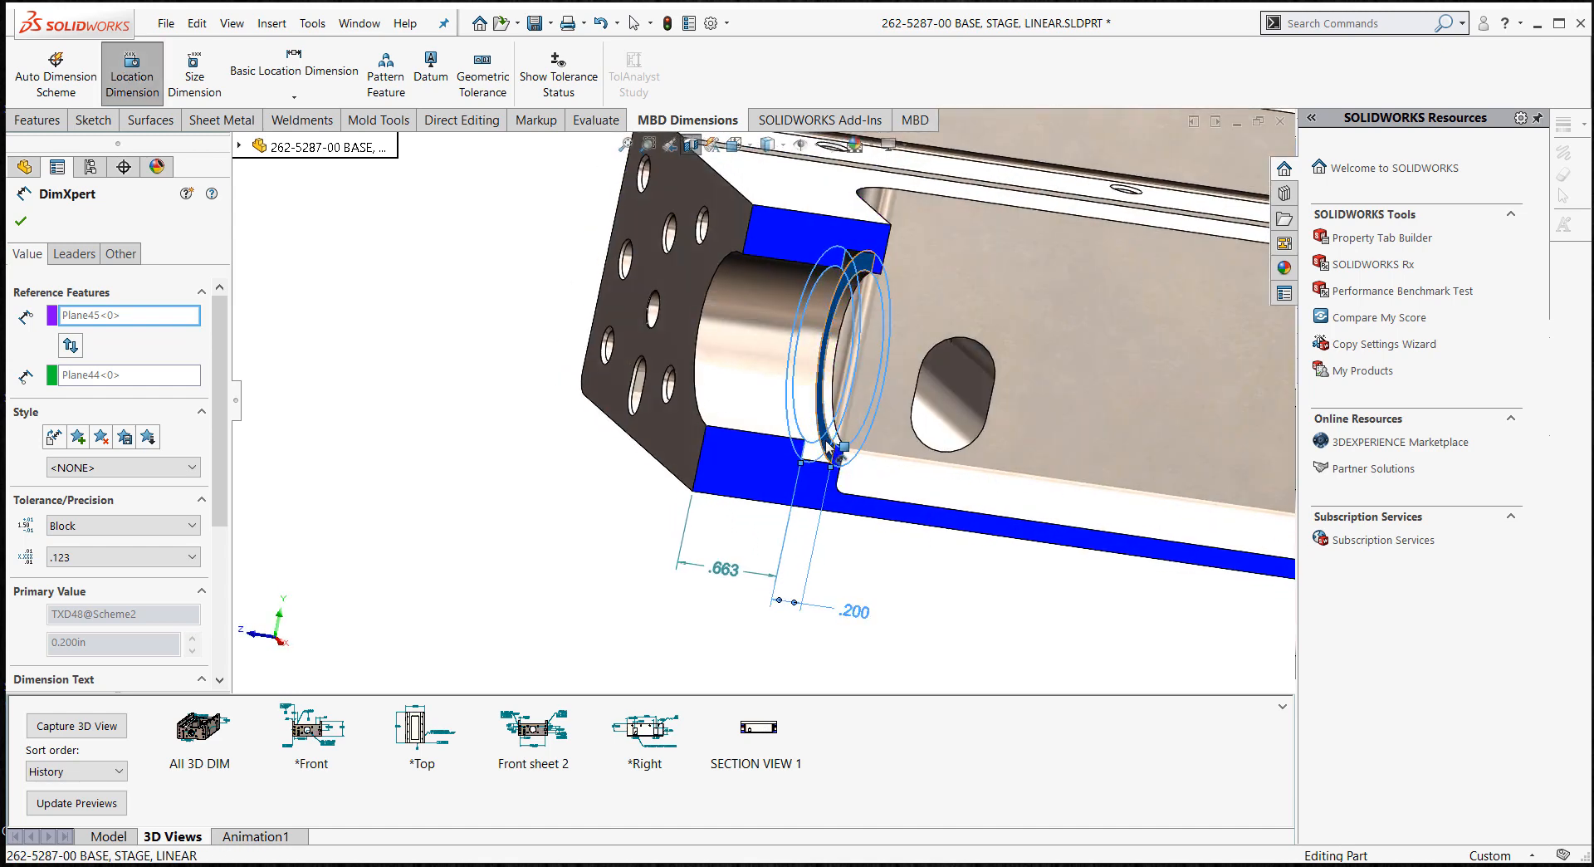
pyautogui.click(827, 443)
pyautogui.moveTo(884, 587); pyautogui.dragTo(837, 560, button='middle')
pyautogui.click(791, 669)
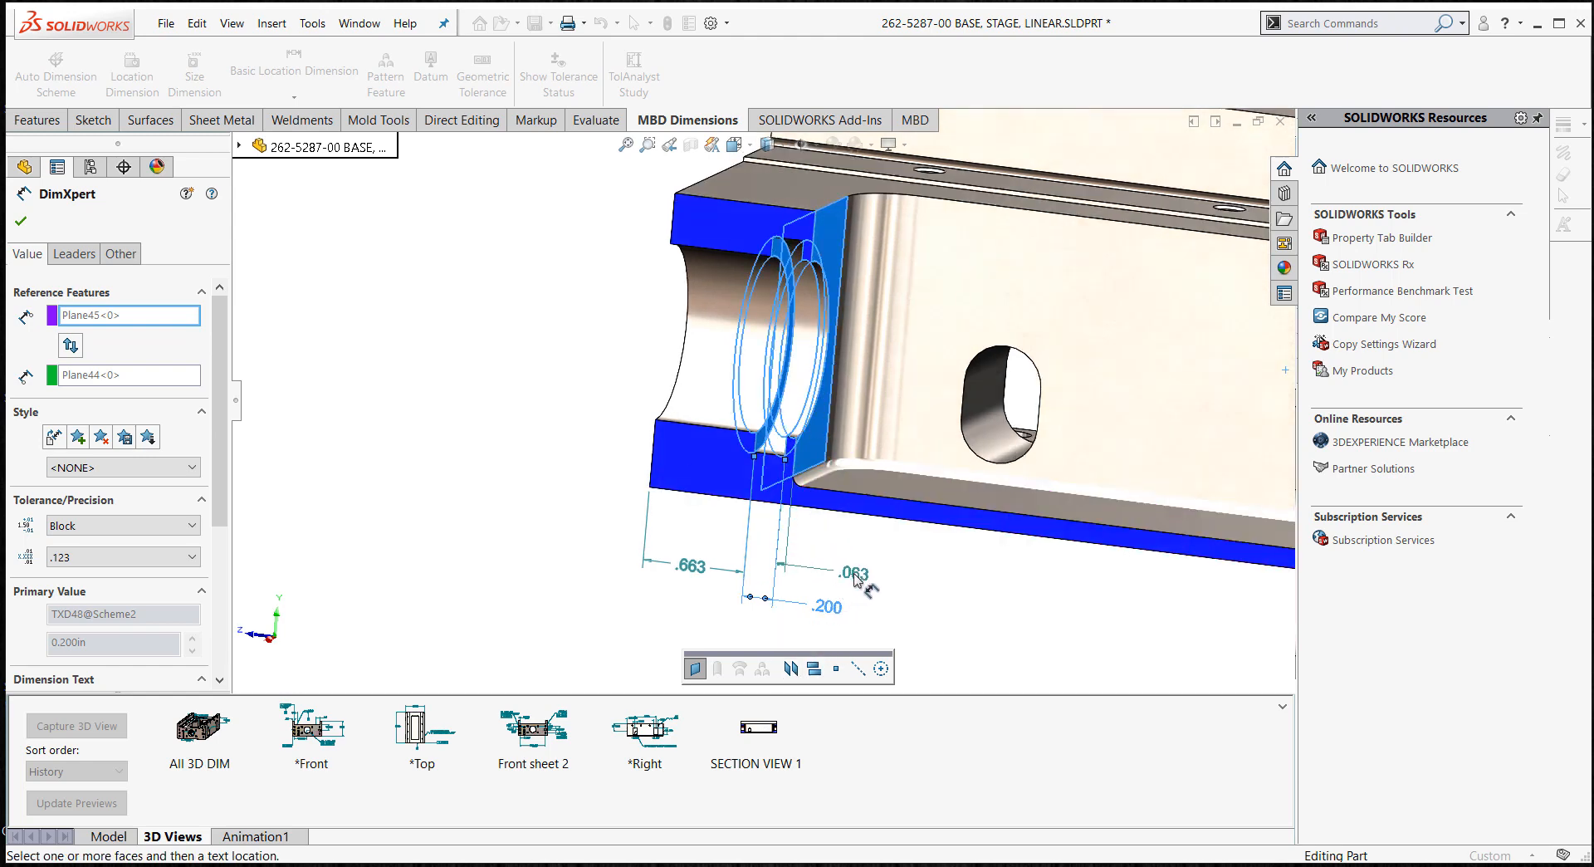
pyautogui.click(853, 574)
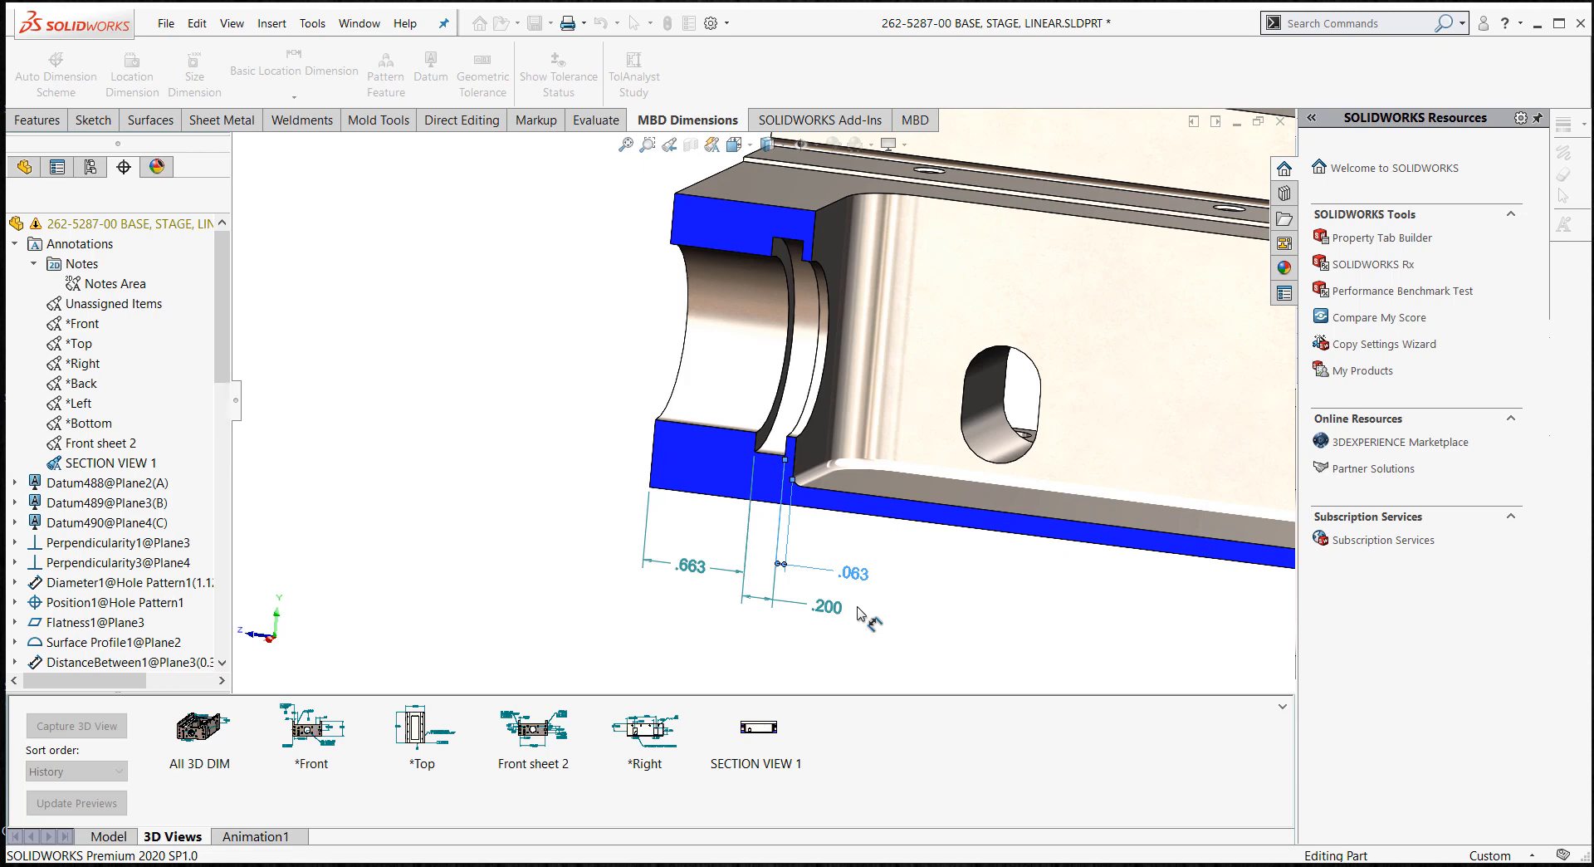
pyautogui.click(22, 222)
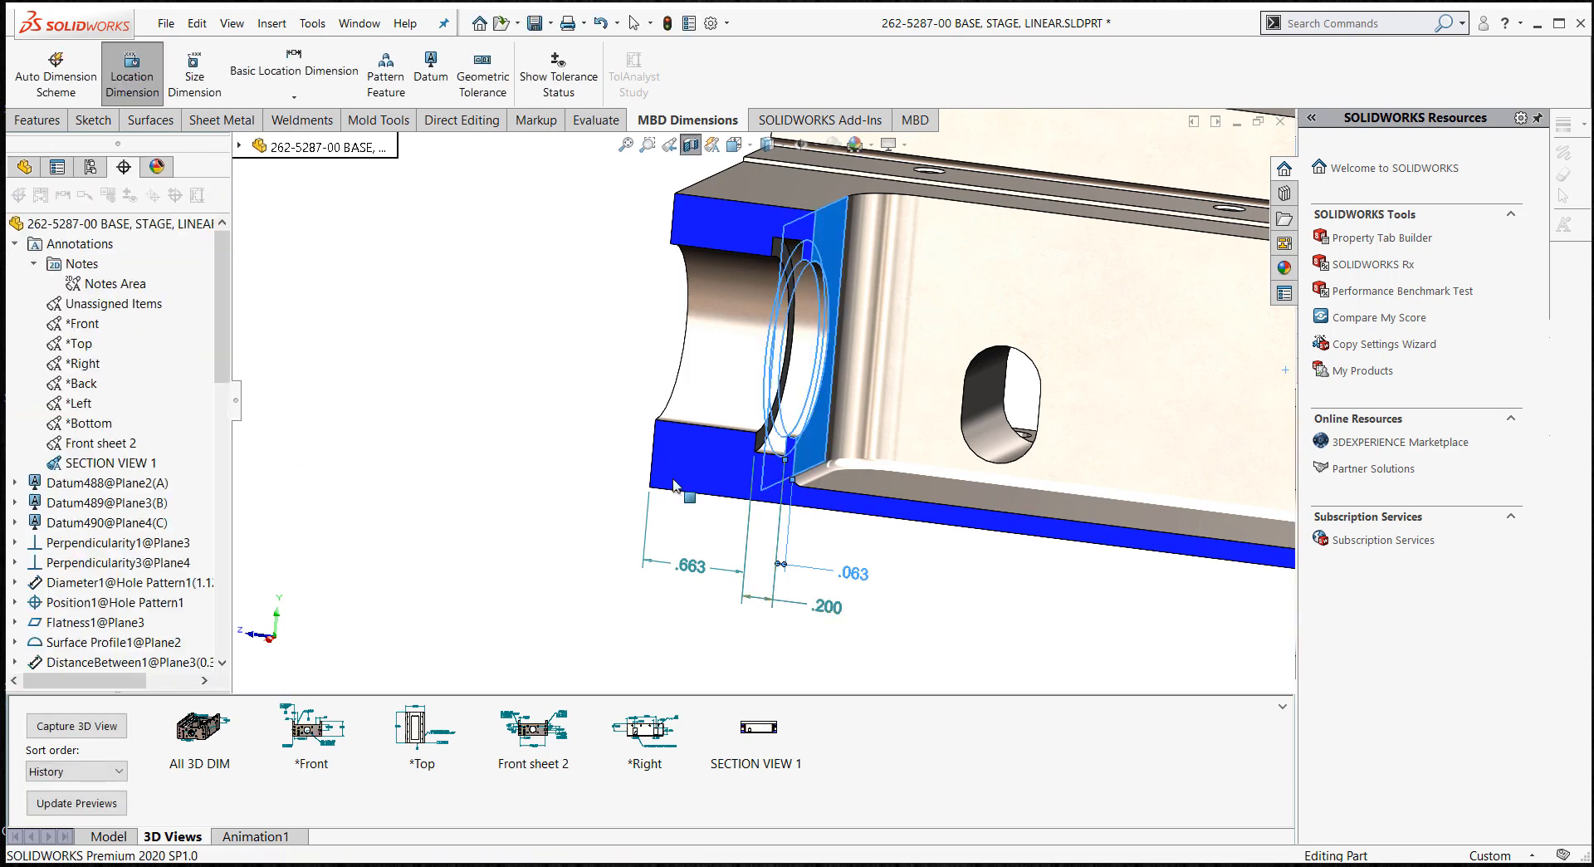
# - Activate the SECTION VIEW 1 3D view and stagger the three groove dimensions below the section so their texts do not overlap
pyautogui.moveTo(894, 583); pyautogui.dragTo(1060, 535, button='middle')
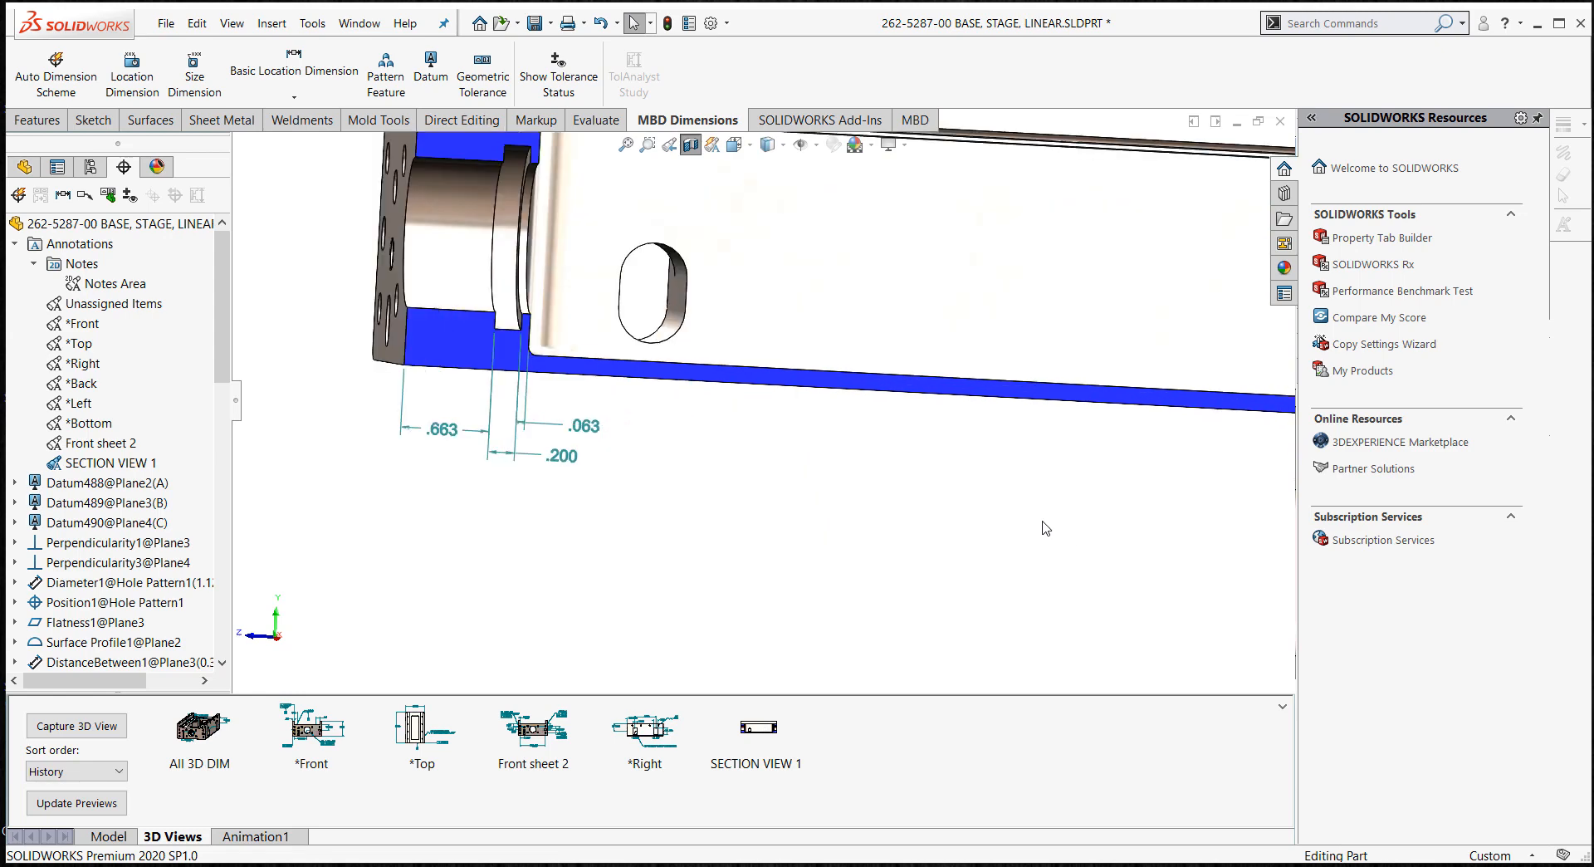
pyautogui.moveTo(882, 495); pyautogui.dragTo(882, 528, button='middle')
pyautogui.scroll(2, 955, 508)
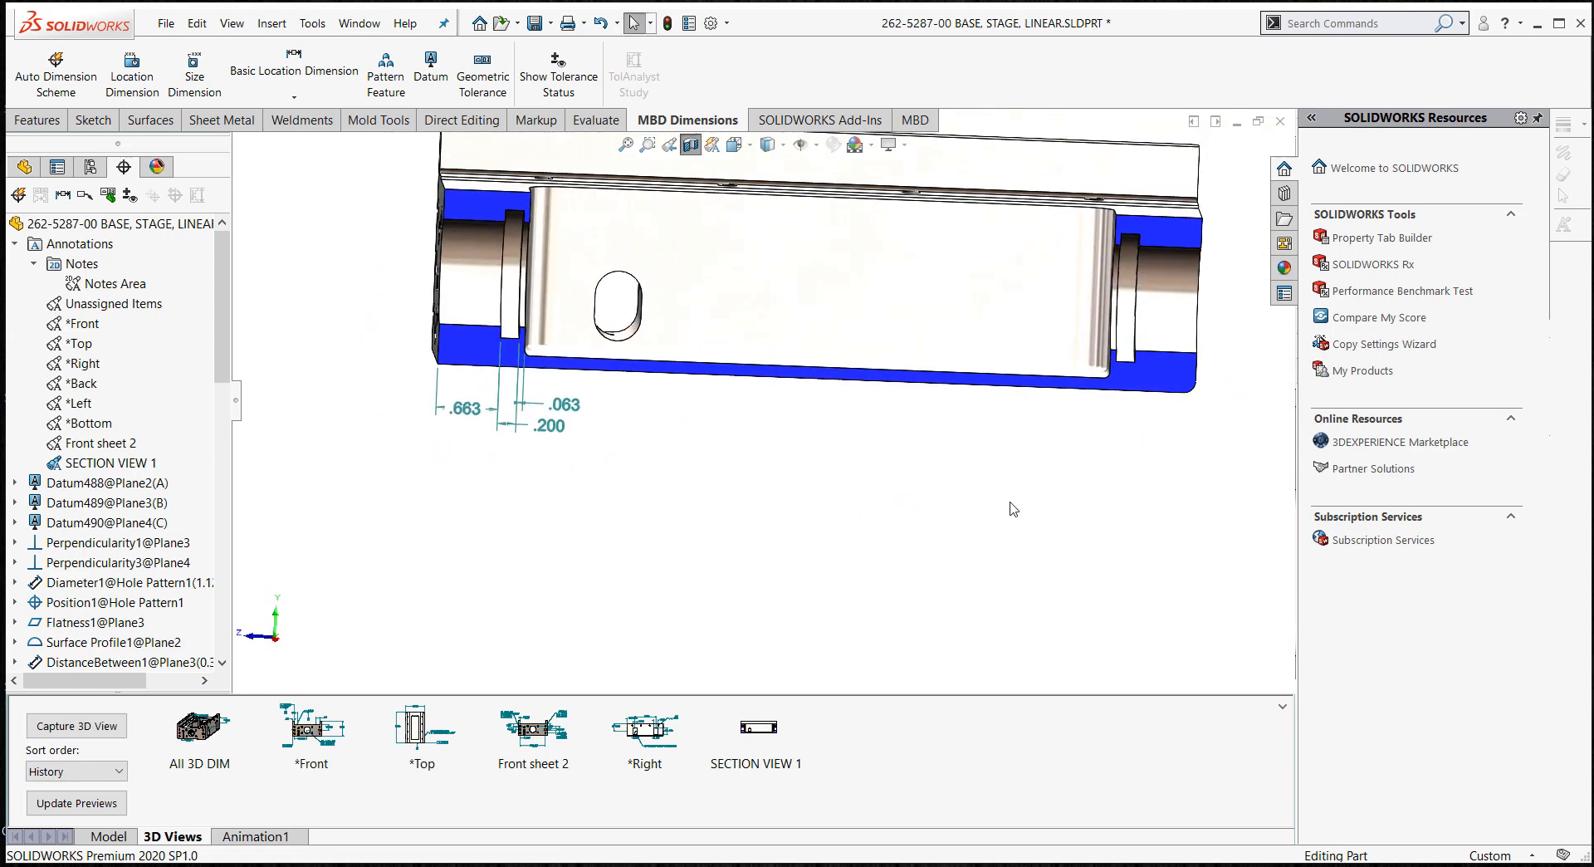
pyautogui.click(758, 728)
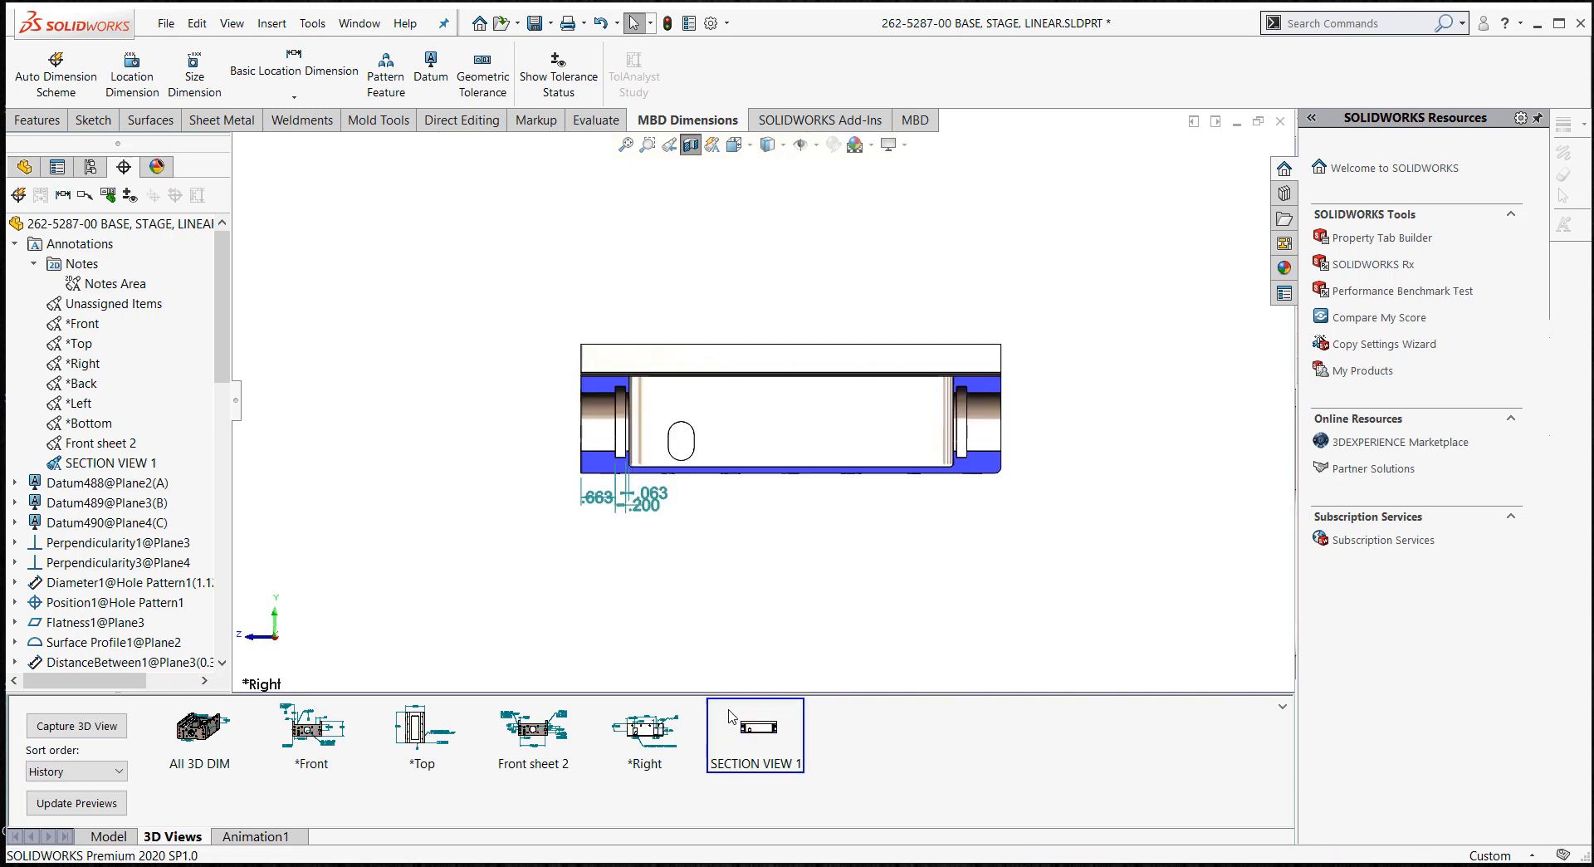
pyautogui.moveTo(572, 461); pyautogui.dragTo(670, 456)
pyautogui.click(632, 454)
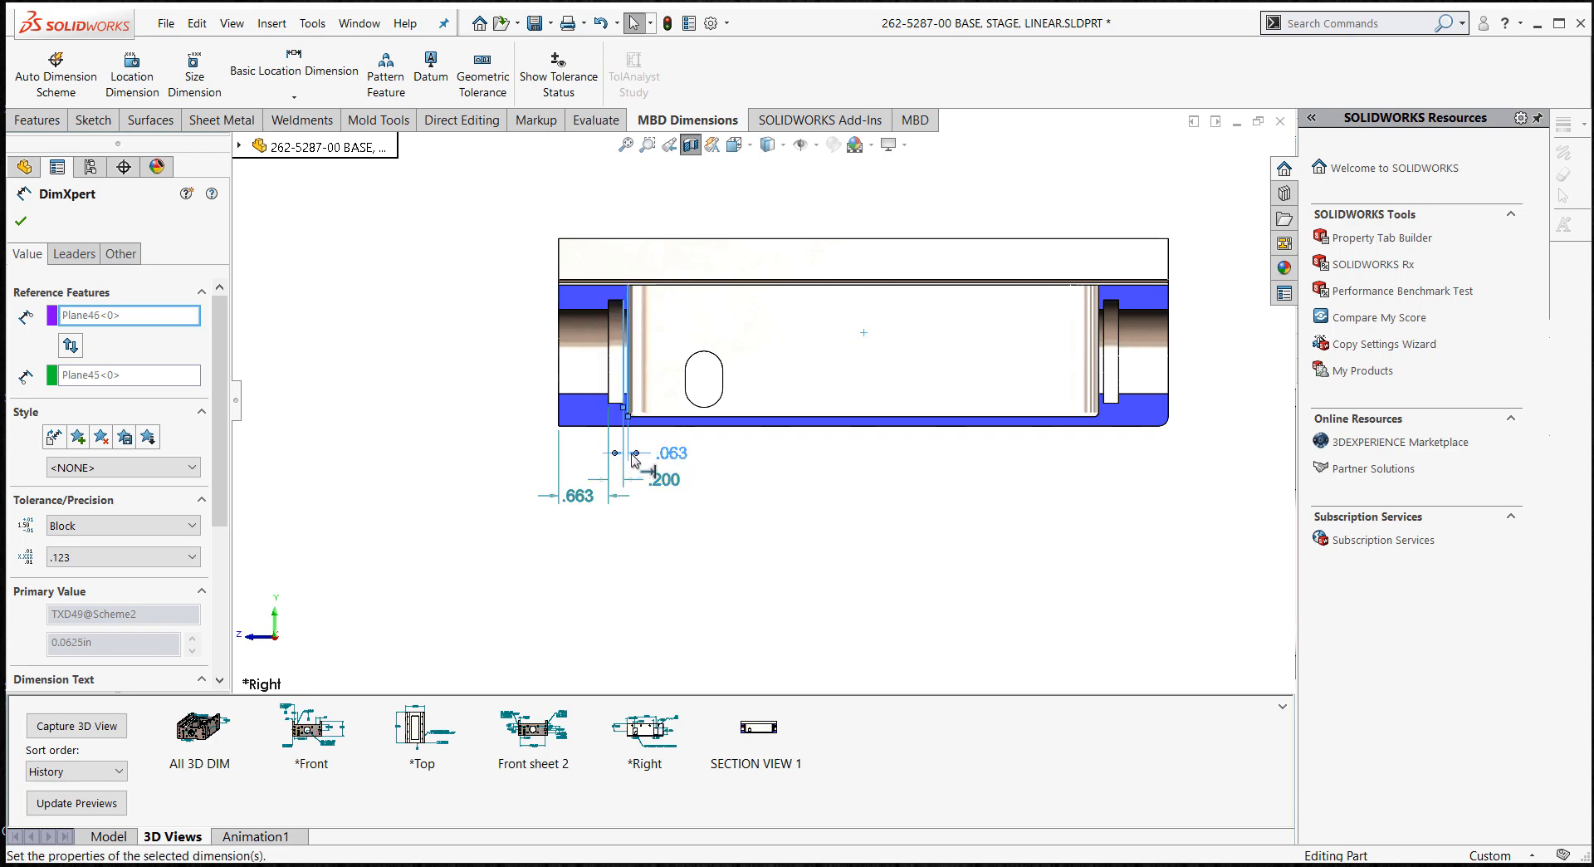
pyautogui.click(694, 497)
pyautogui.scroll(-2, 644, 544)
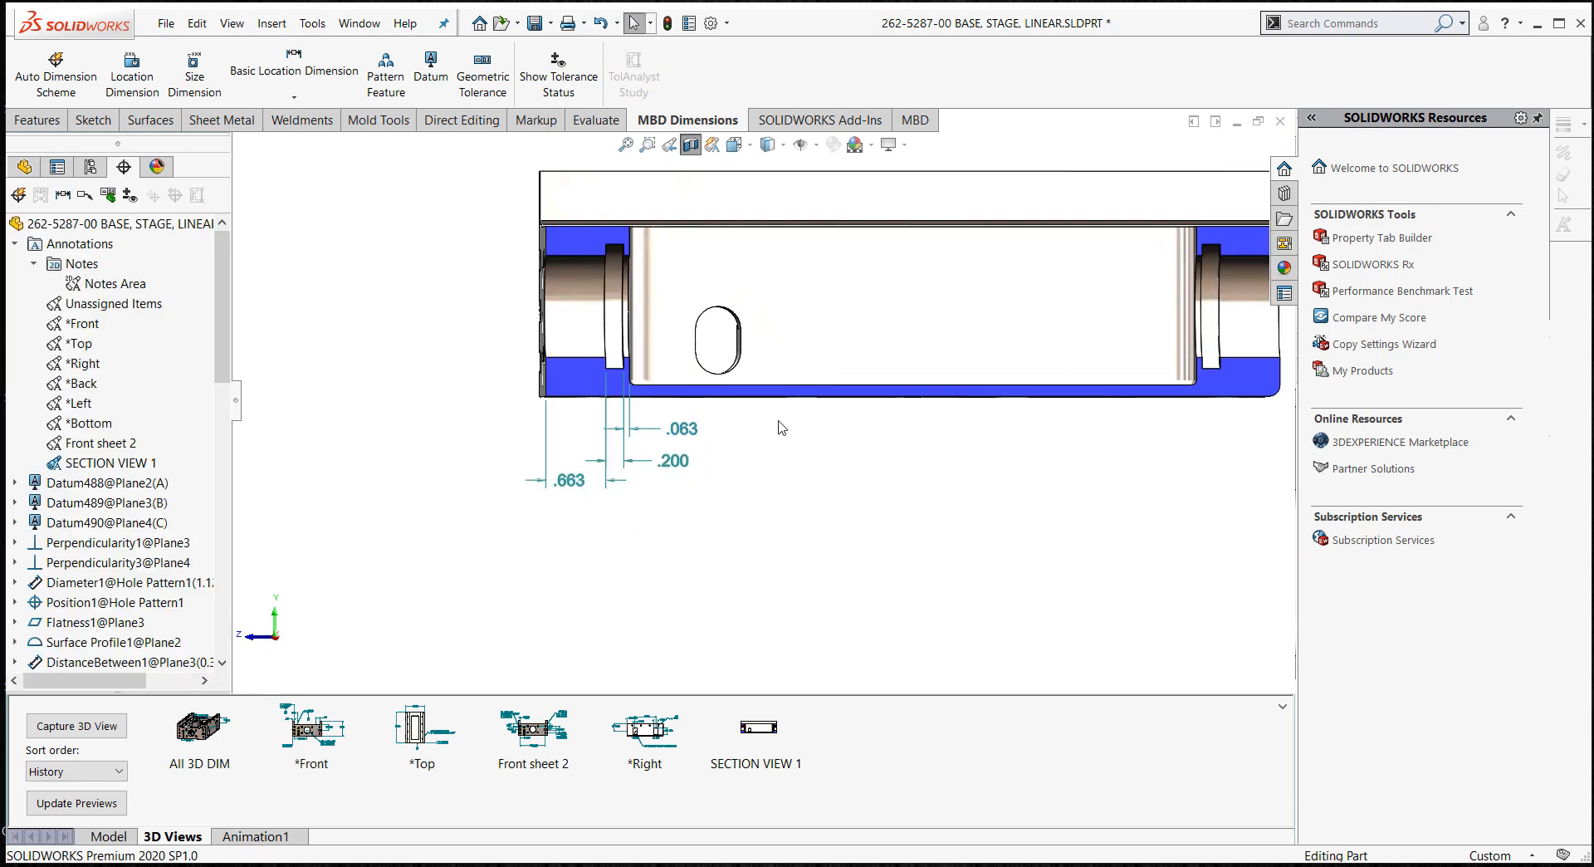
# - Add the prefix 2X to the dimension between the groove's far wall and the inner pocket face
pyautogui.scroll(-2, 776, 430)
pyautogui.click(658, 441)
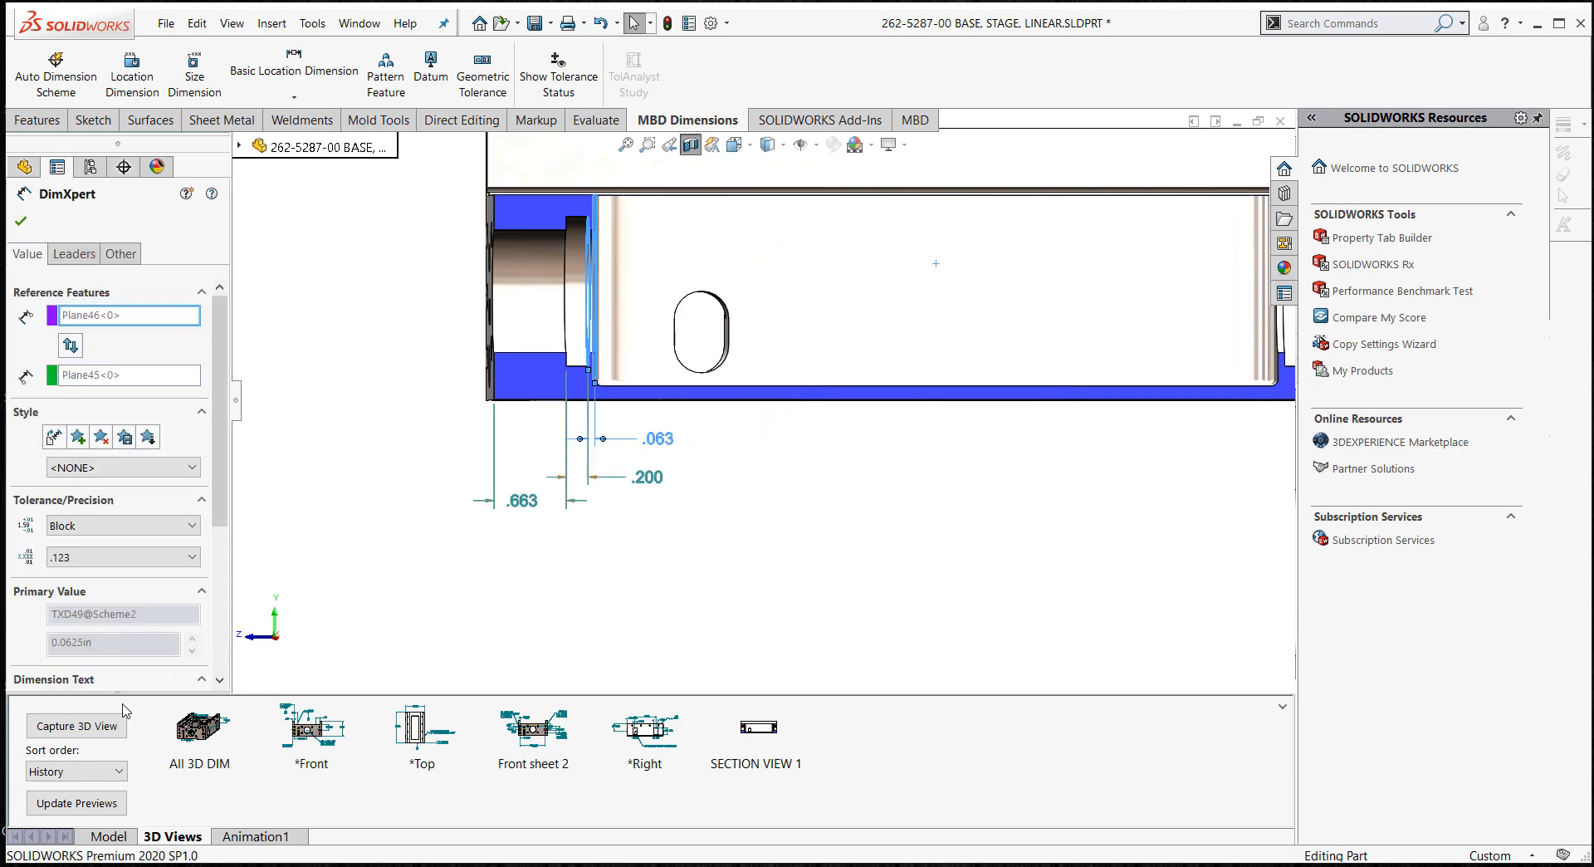
pyautogui.scroll(-4, 188, 525)
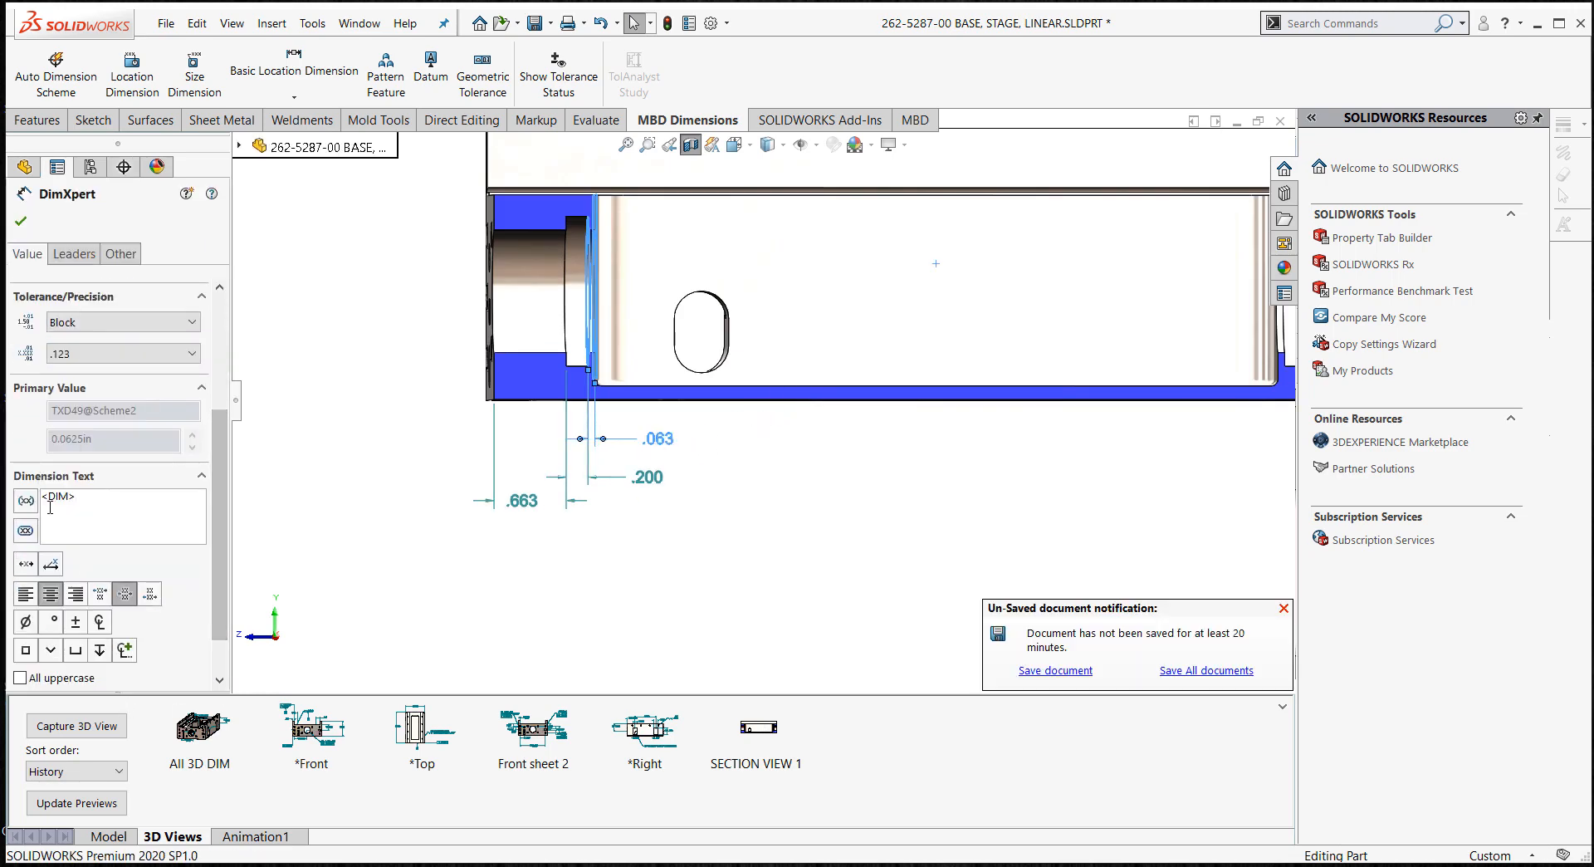
pyautogui.write('2')
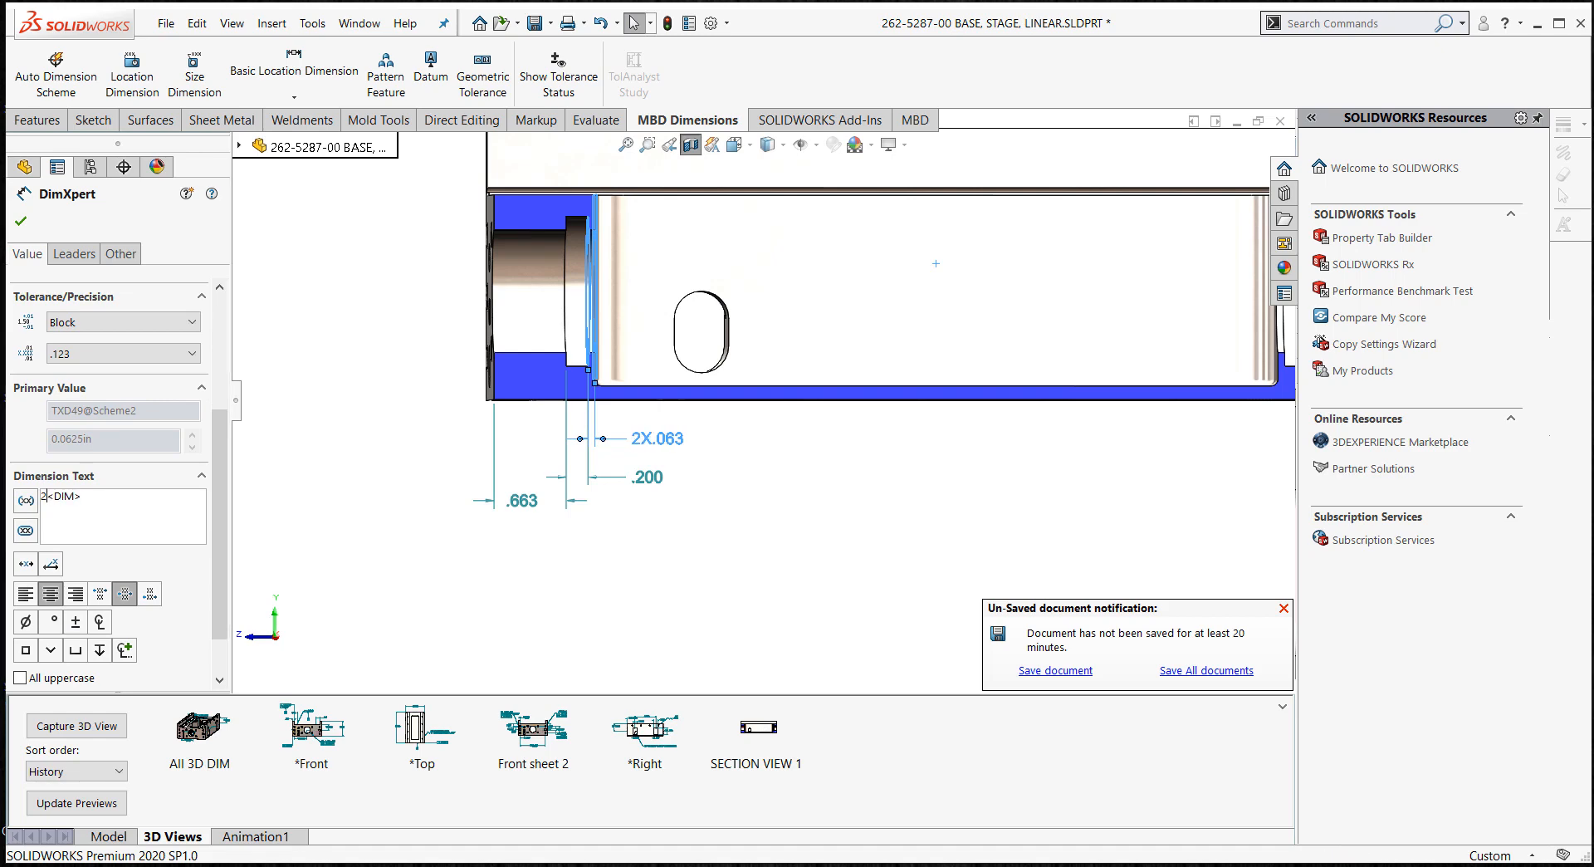
pyautogui.write('X')
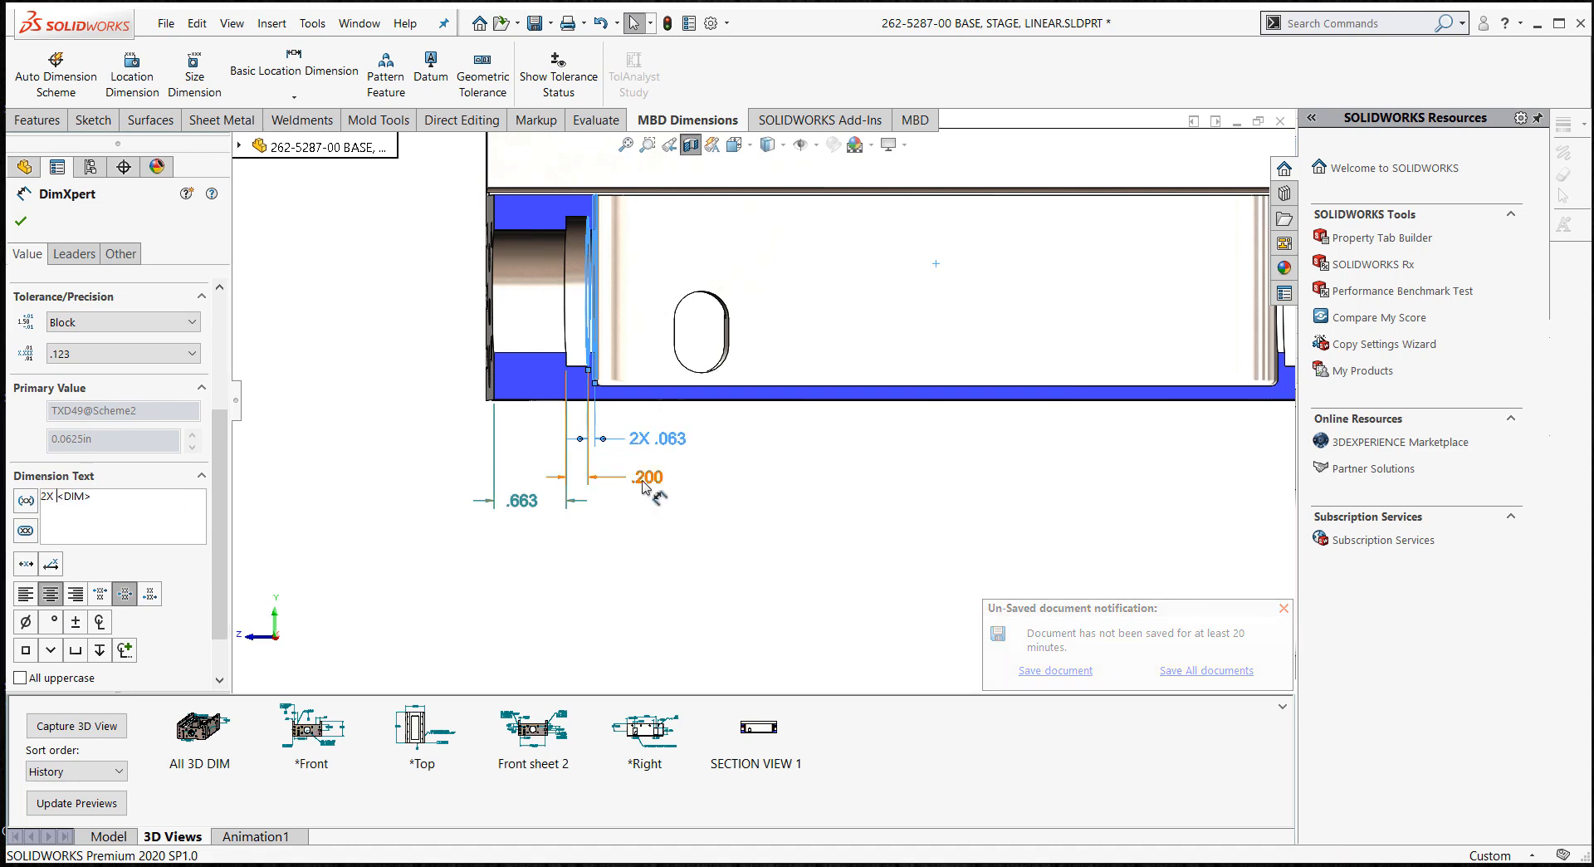
pyautogui.click(420, 420)
# - Add the prefix 2X to the groove width dimension
pyautogui.click(650, 480)
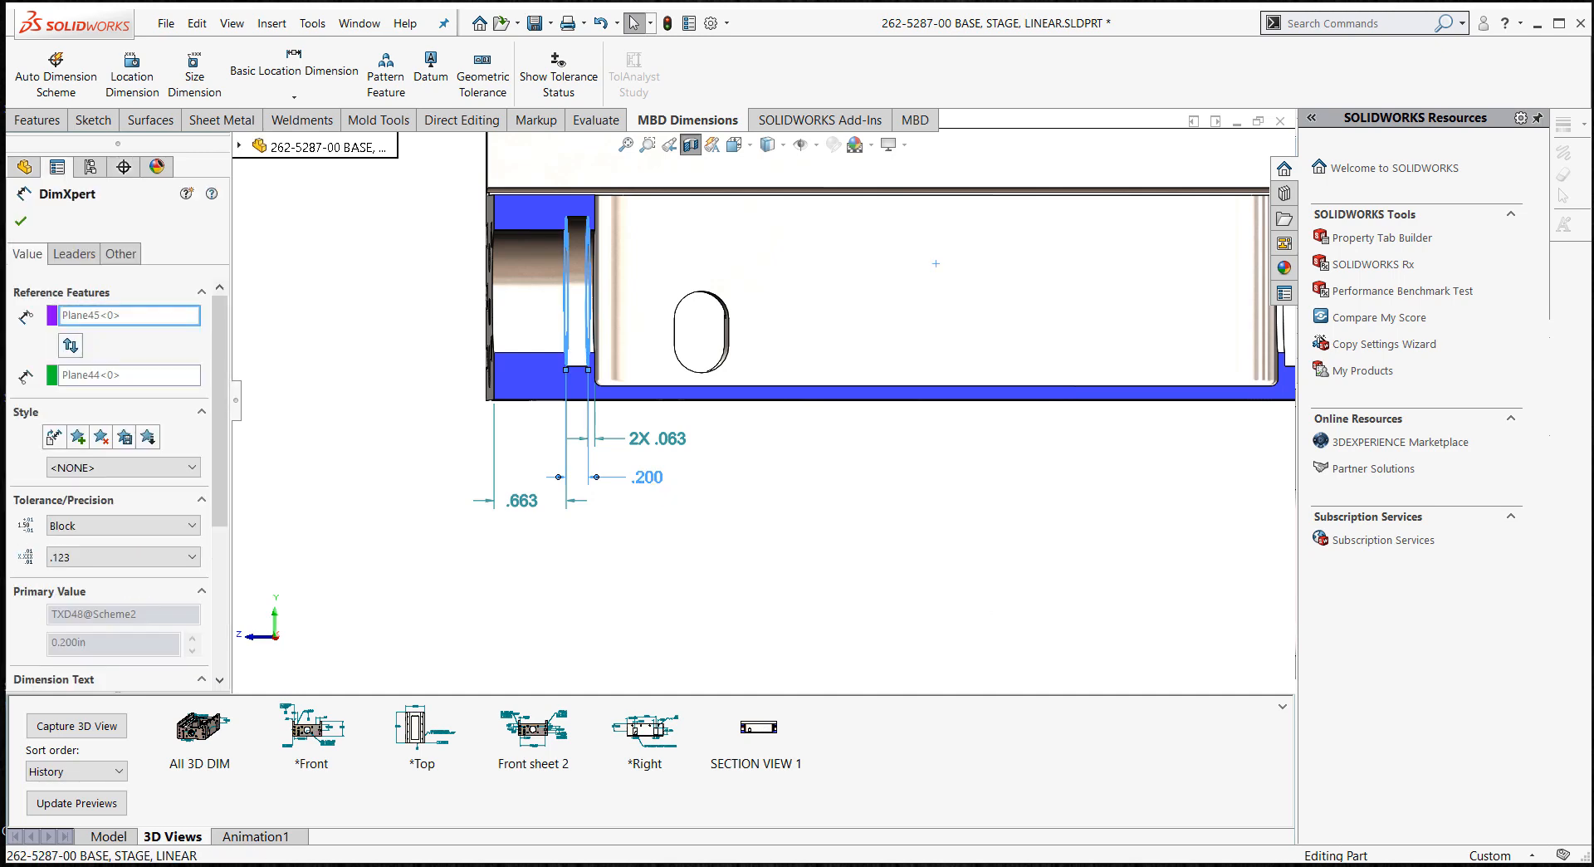
pyautogui.scroll(-5, 178, 573)
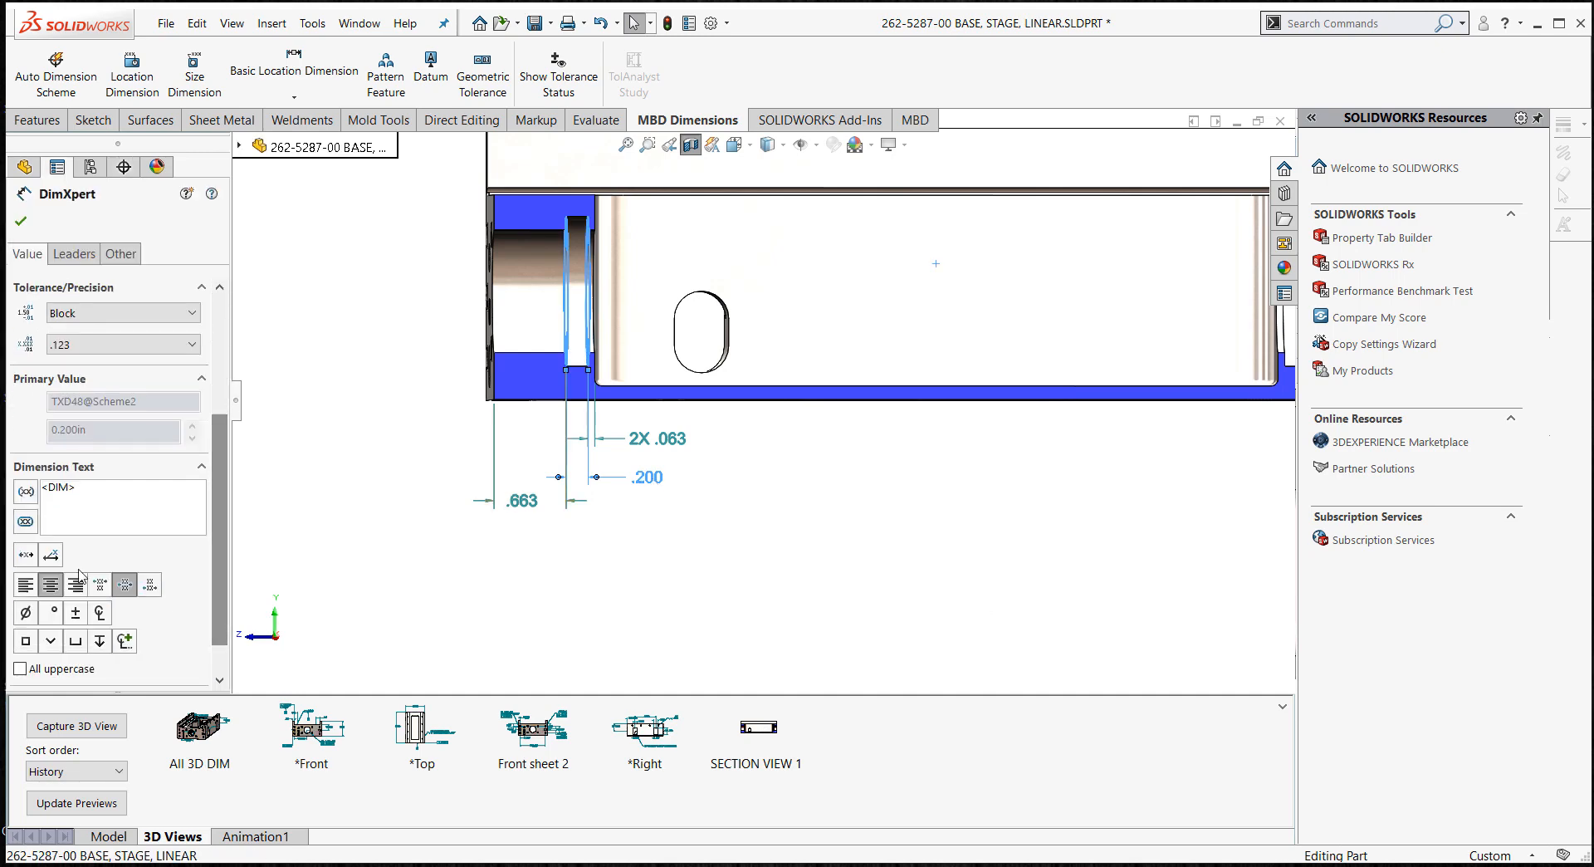
pyautogui.click(43, 486)
pyautogui.write('2X')
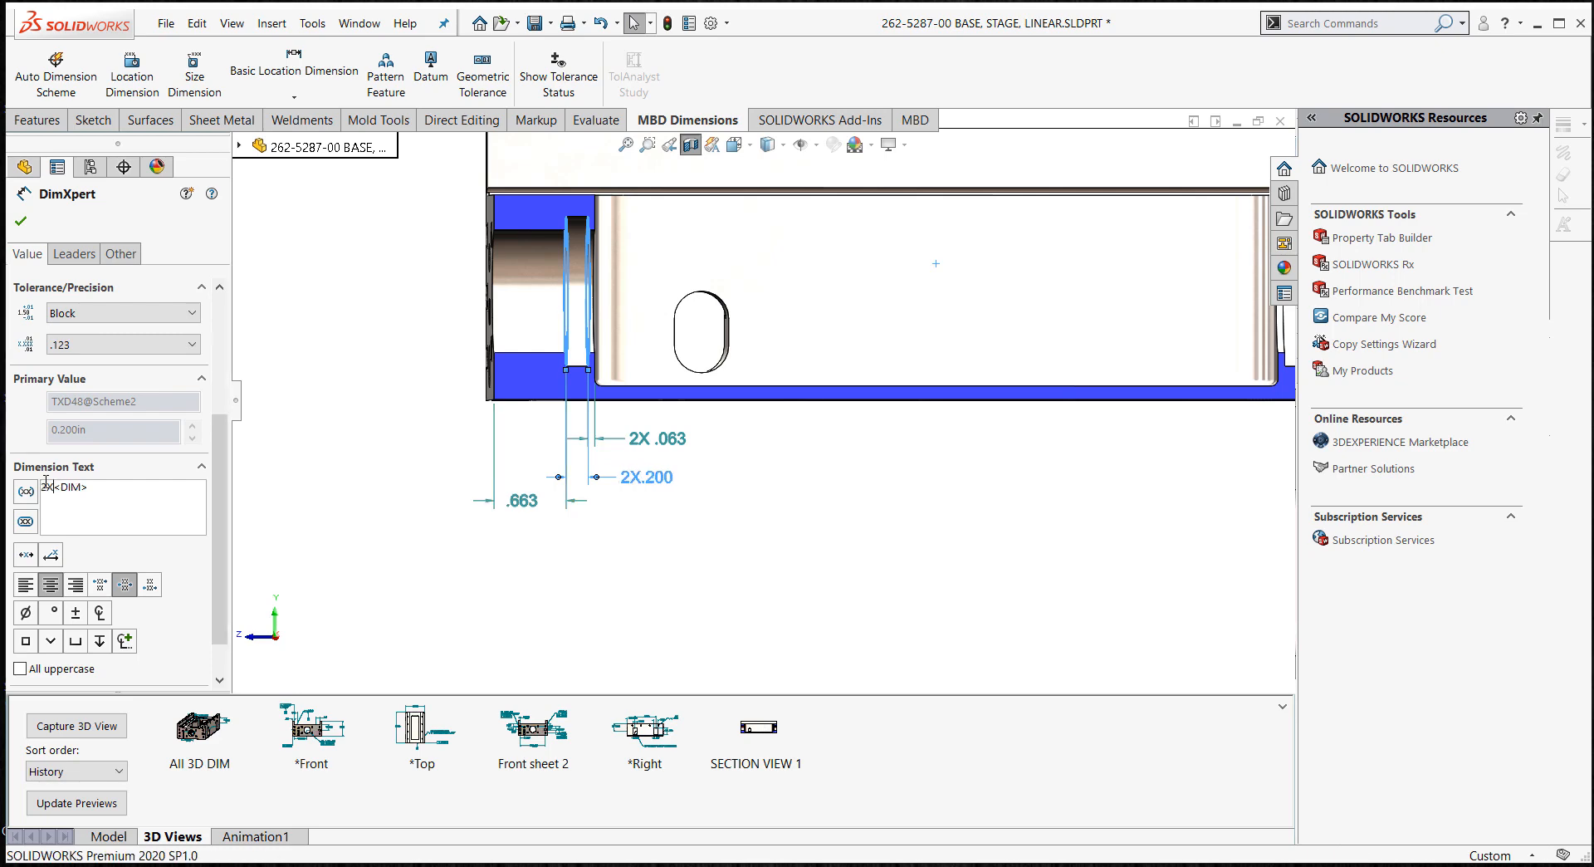
pyautogui.click(492, 576)
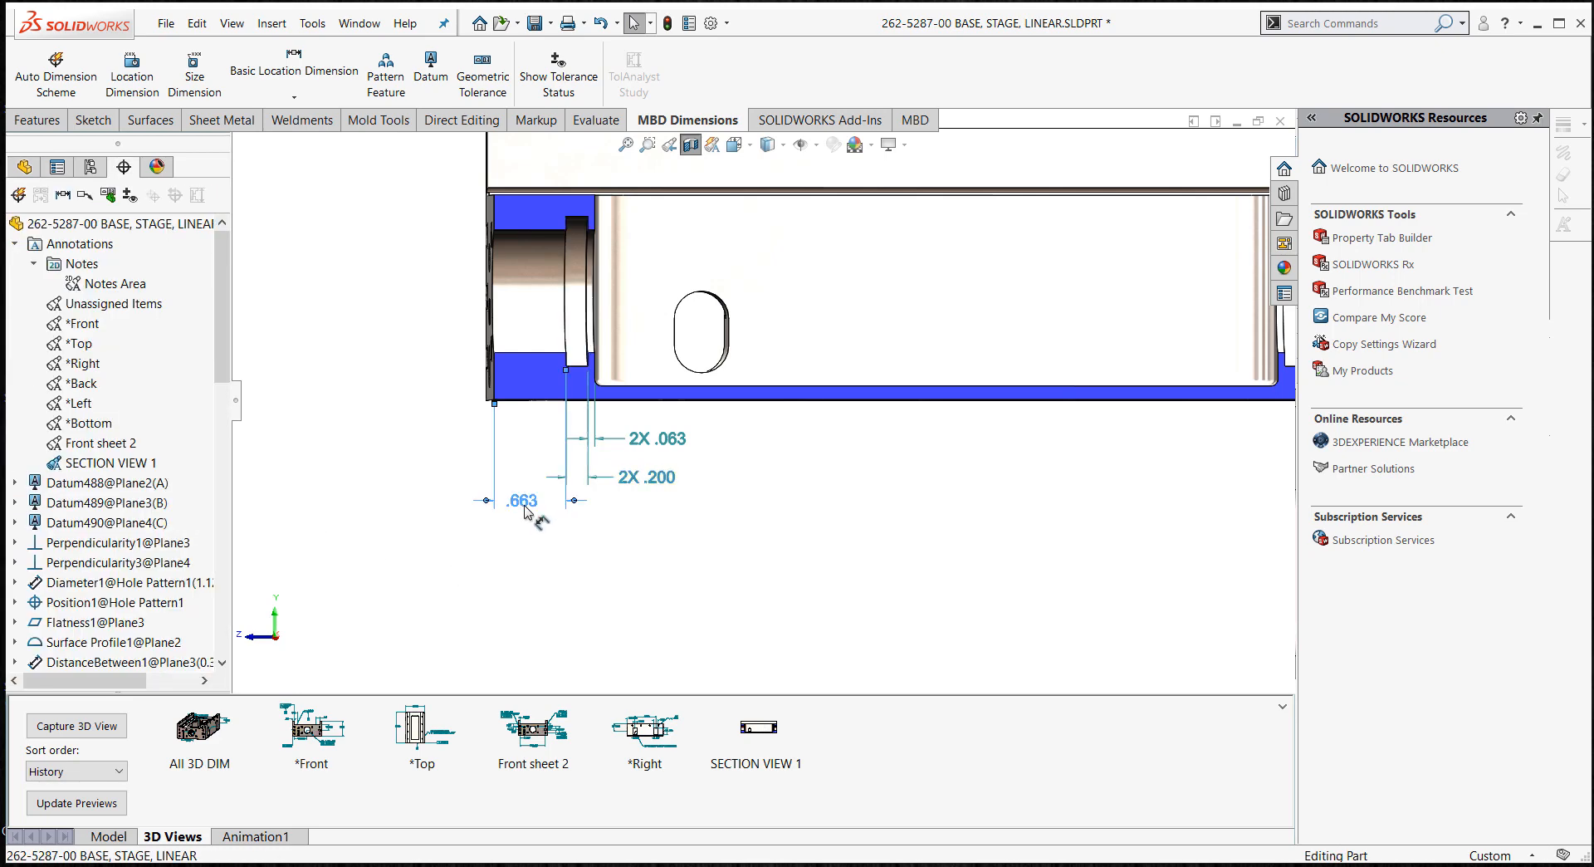
# - Add the prefix 2X to the dimension from the outer end face to the groove's near wall
pyautogui.click(526, 507)
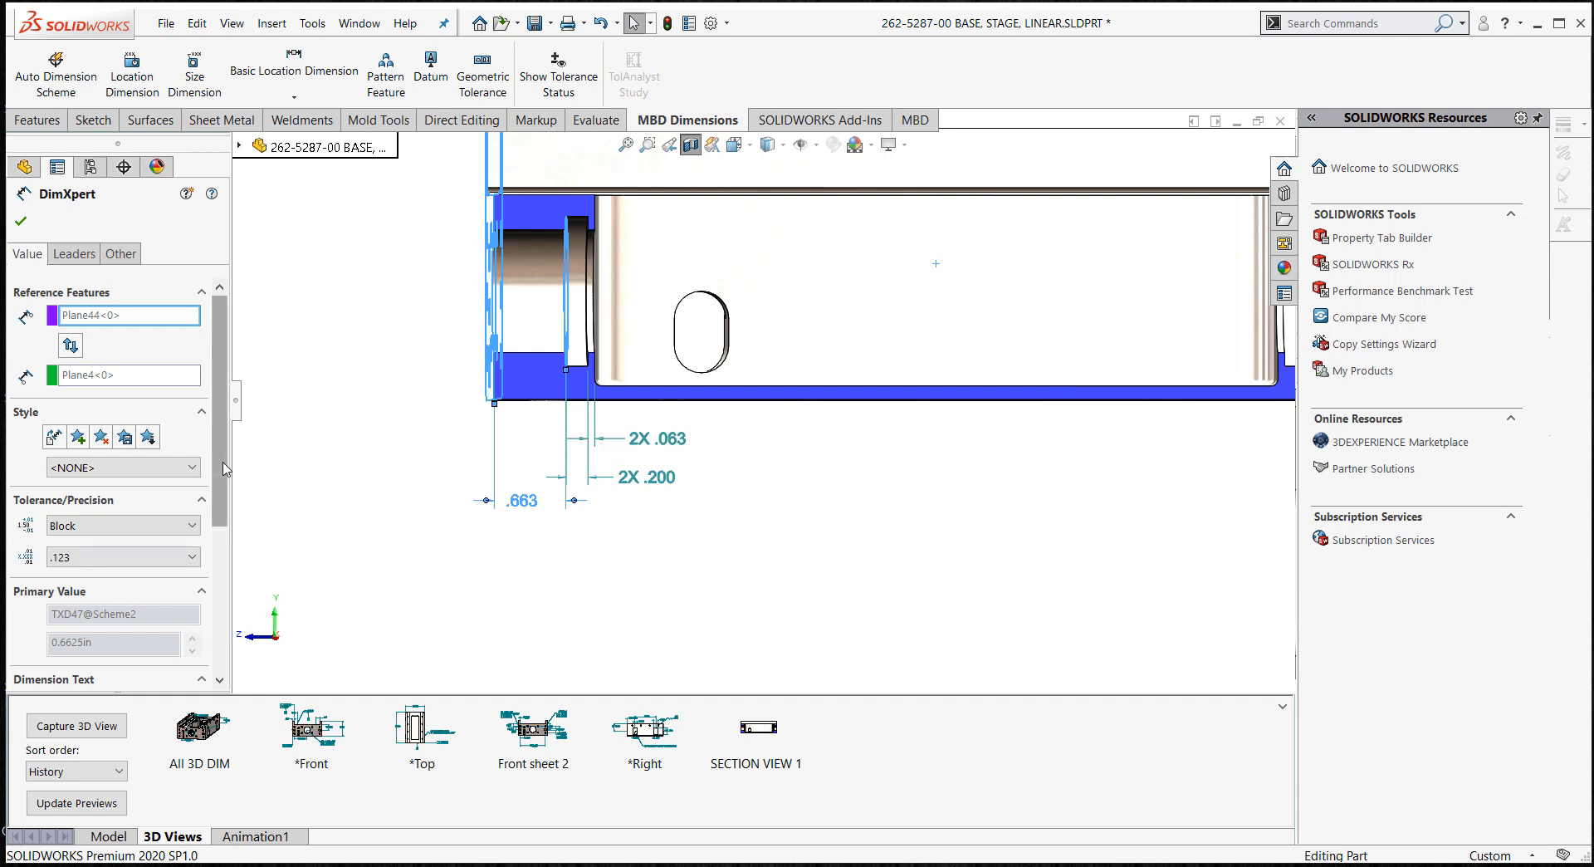
pyautogui.scroll(-5, 114, 593)
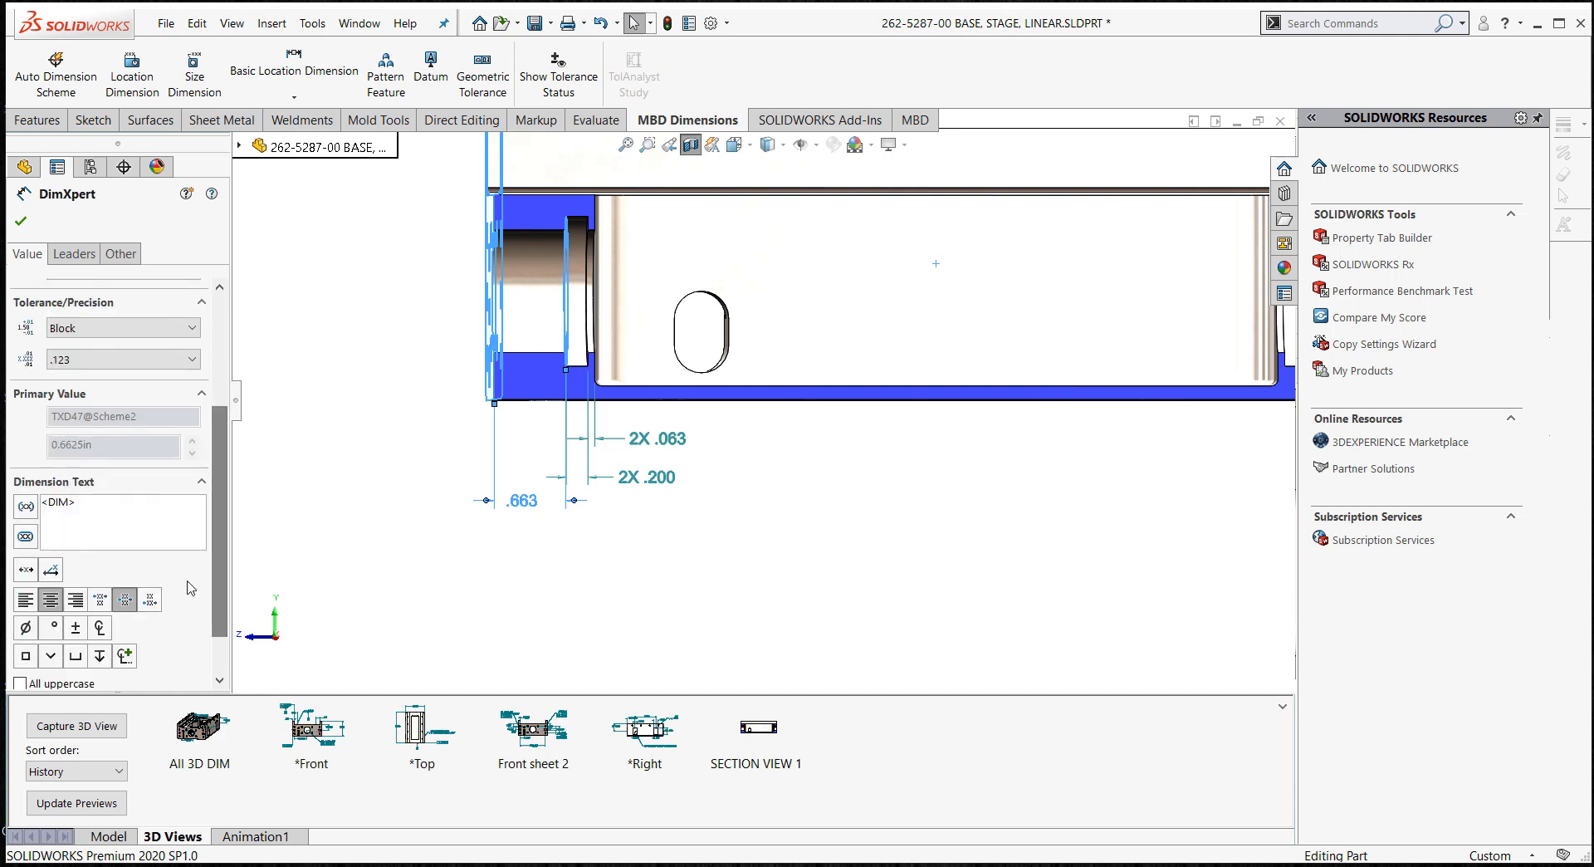
pyautogui.click(42, 506)
pyautogui.write('2X')
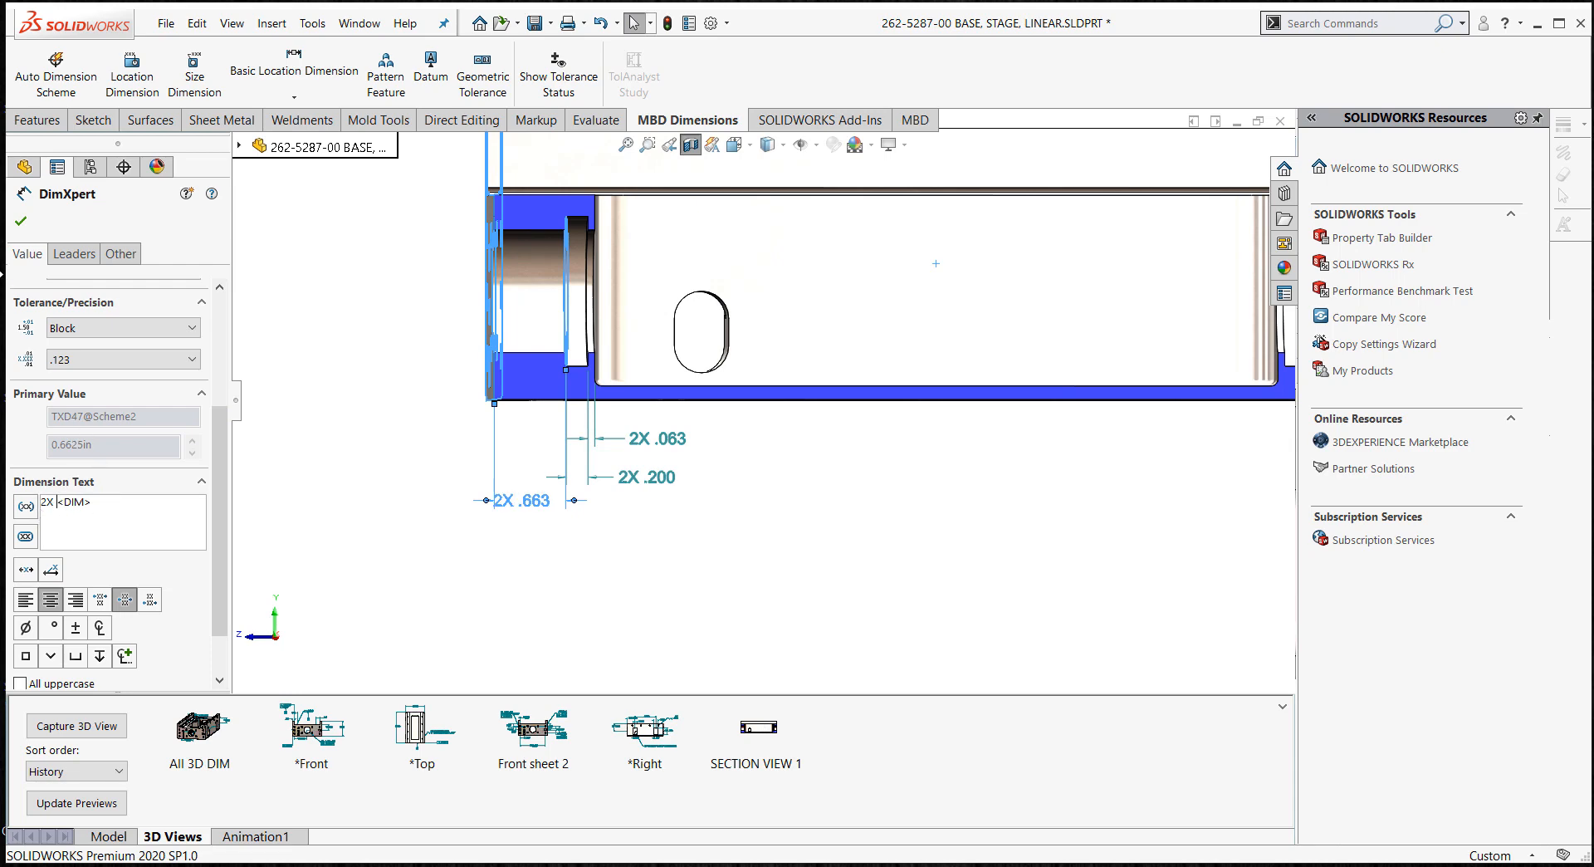
pyautogui.click(21, 221)
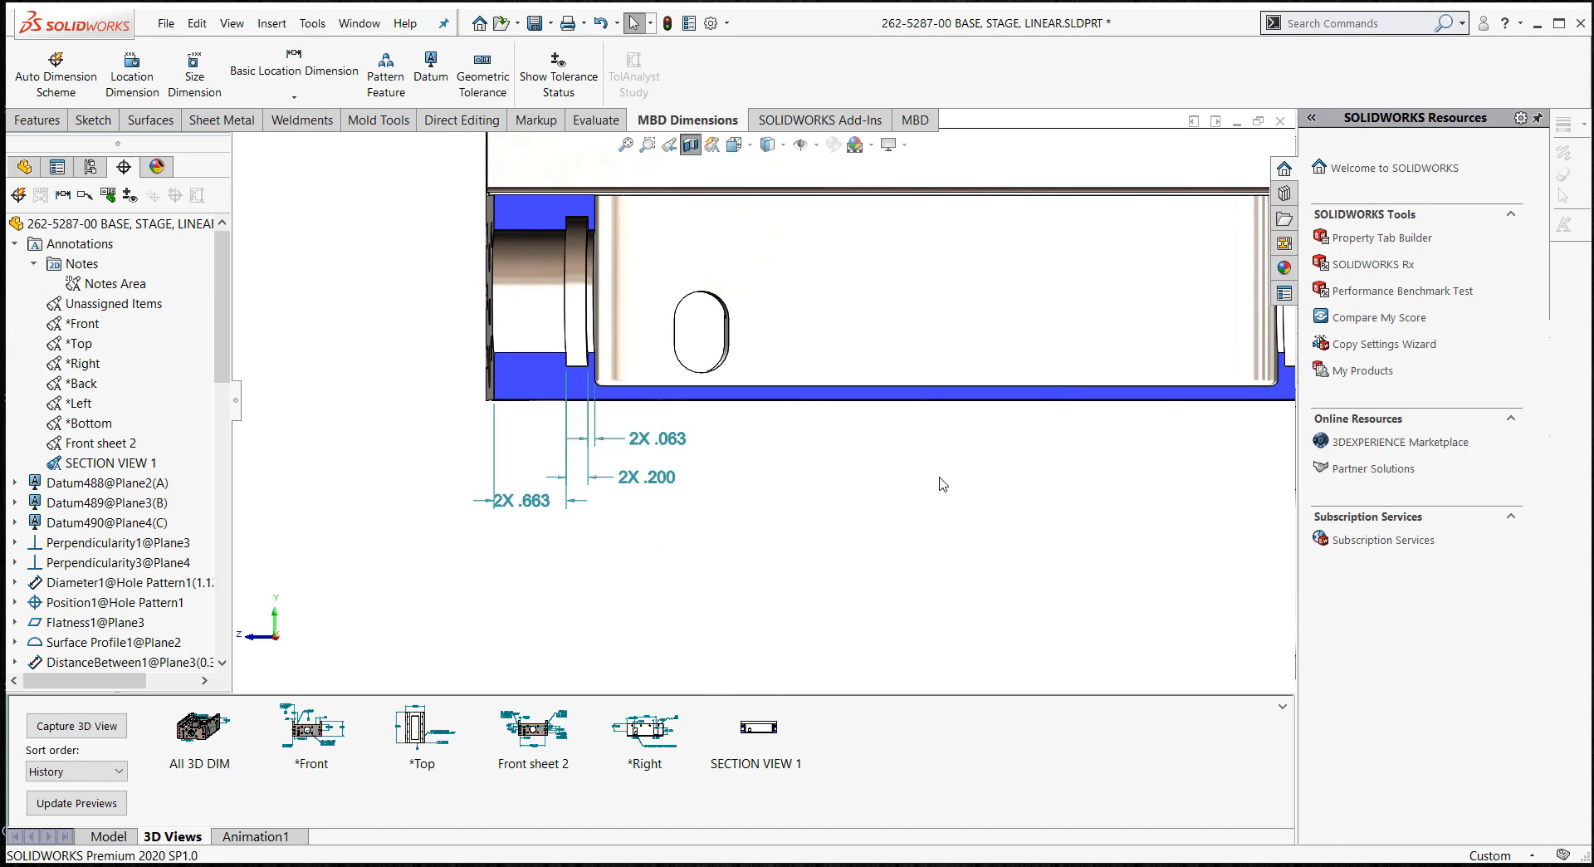
# - Recapture the SECTION VIEW 1 3D view with the full section in frame and only the SECTION VIEW 1 annotation view included
pyautogui.scroll(3, 936, 324)
pyautogui.scroll(-3, 937, 323)
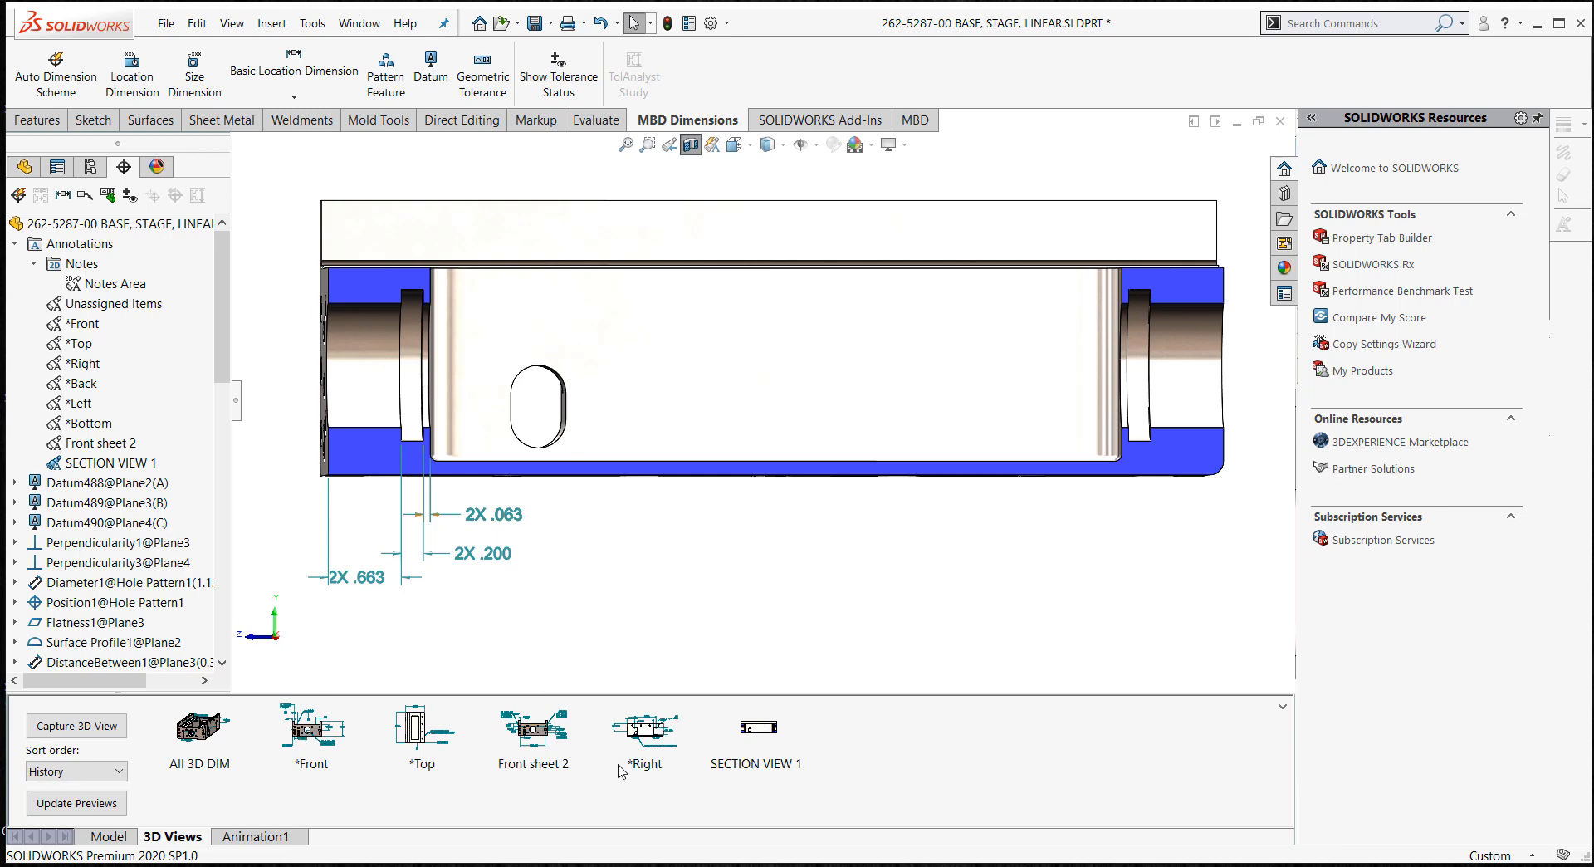
pyautogui.rightClick(758, 735)
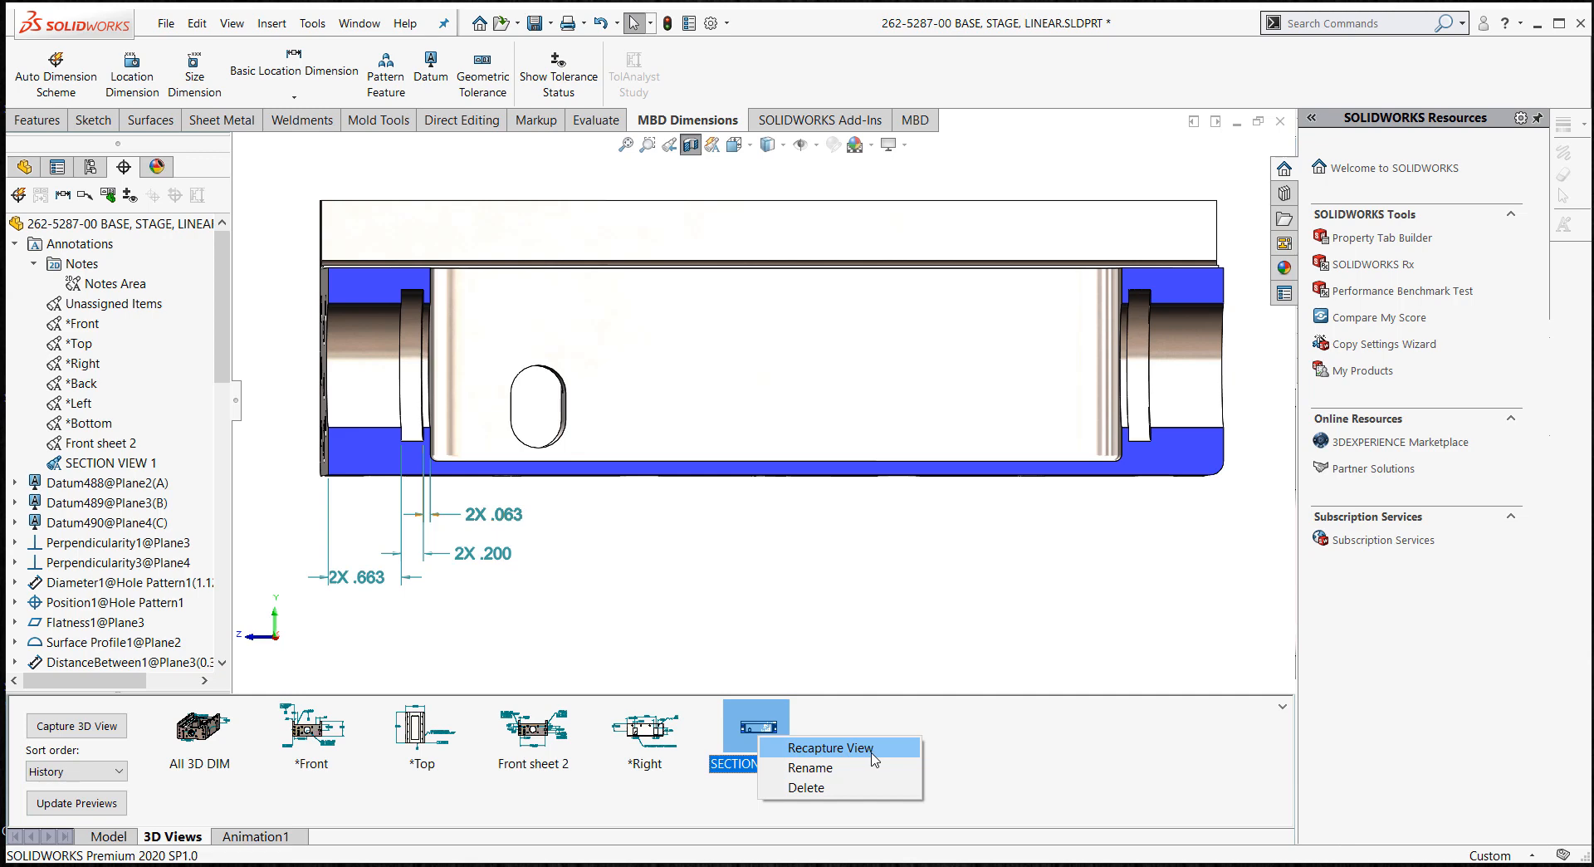
pyautogui.click(830, 747)
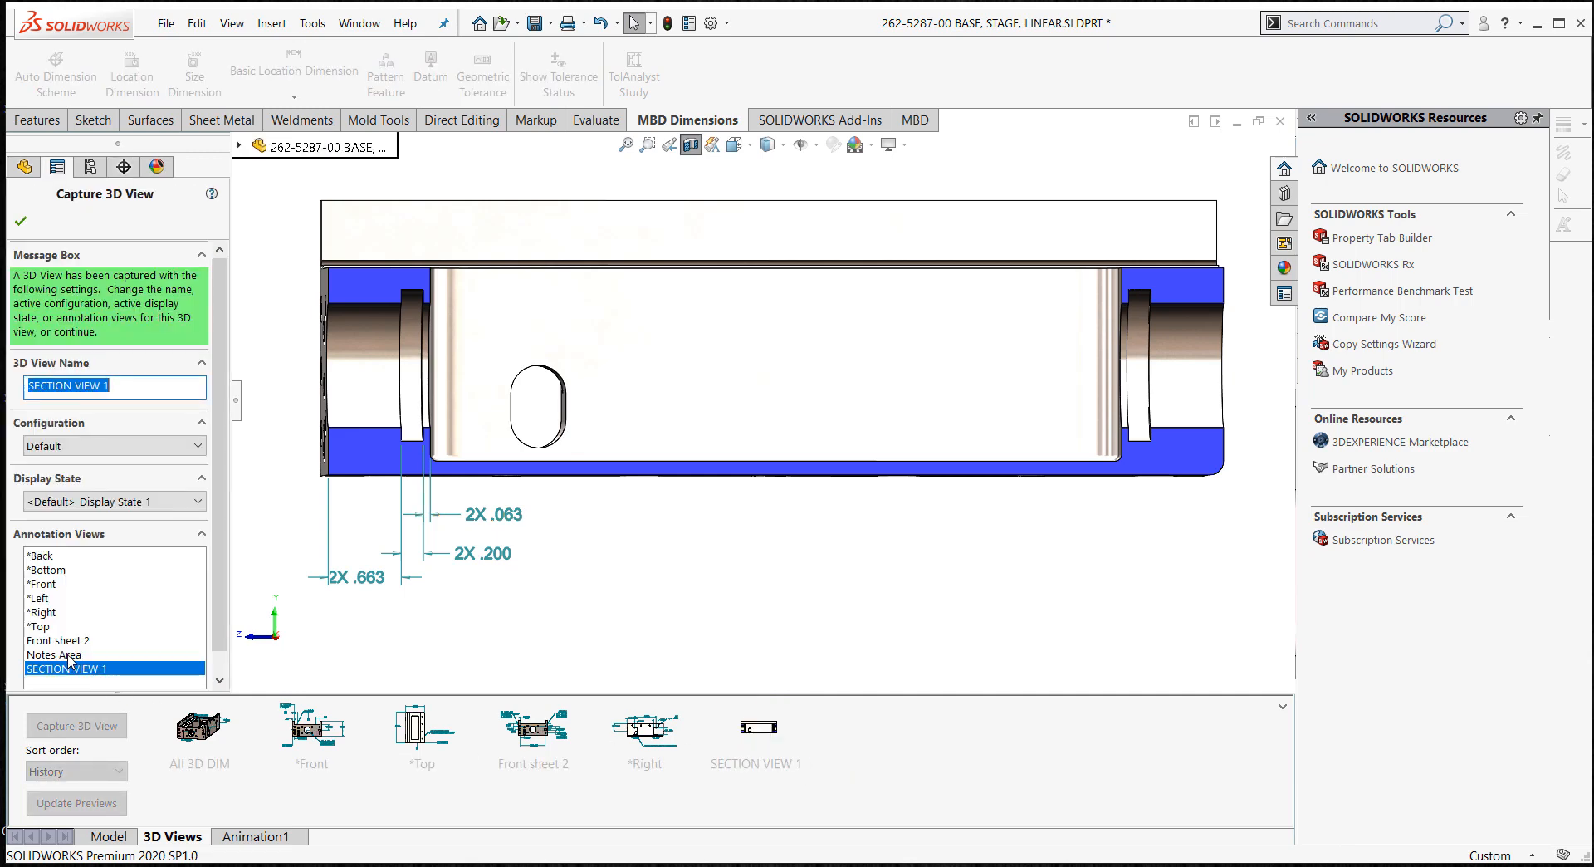
pyautogui.click(21, 220)
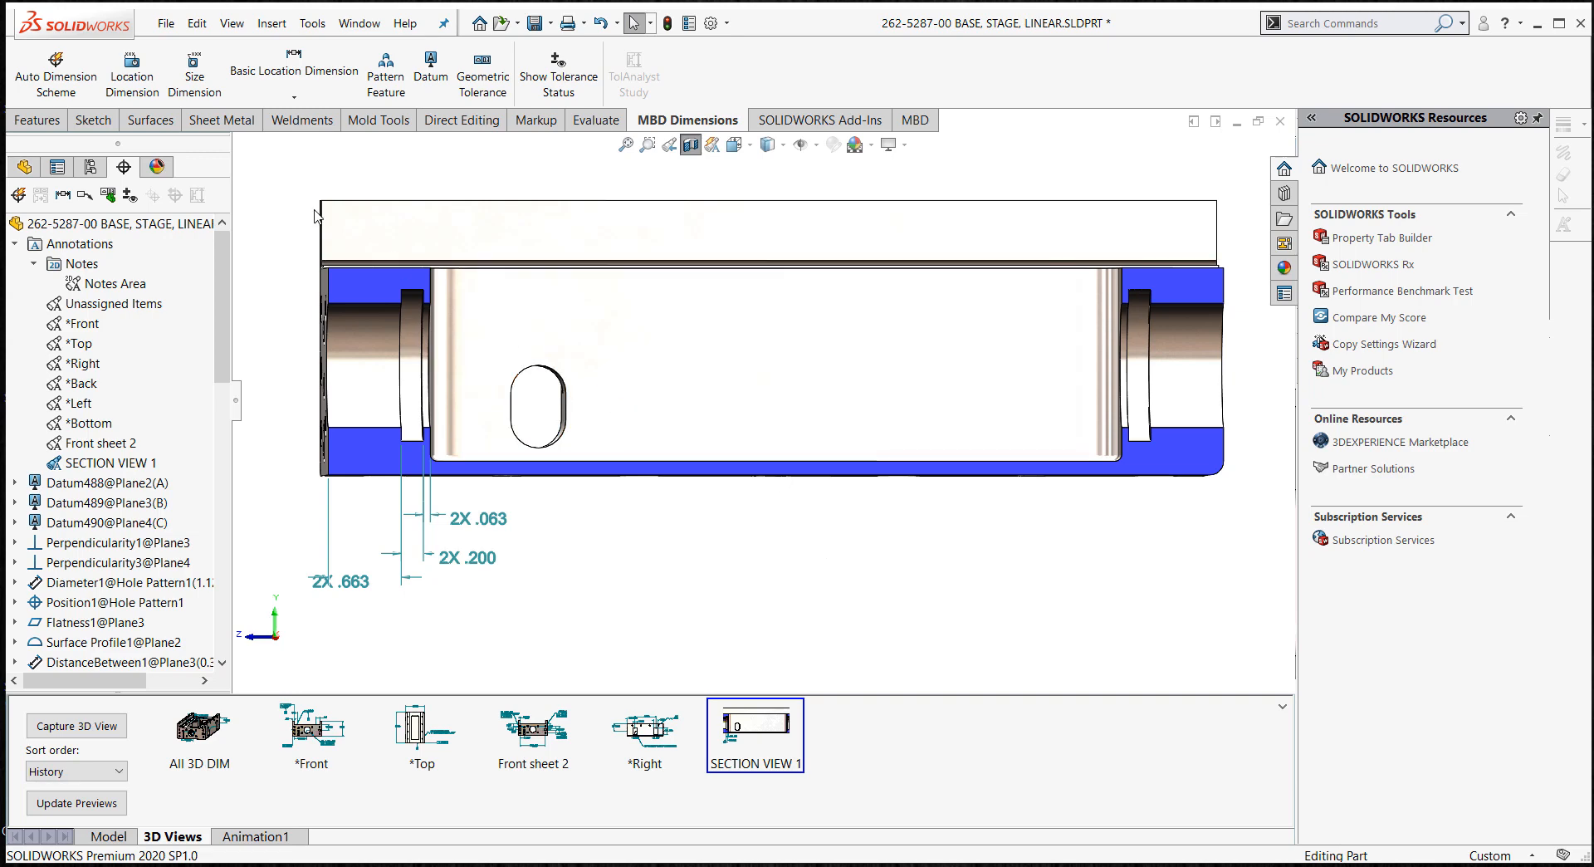
# - Start a note with its leader on the groove at the opposite end of the base and its text below the section
pyautogui.press('s')
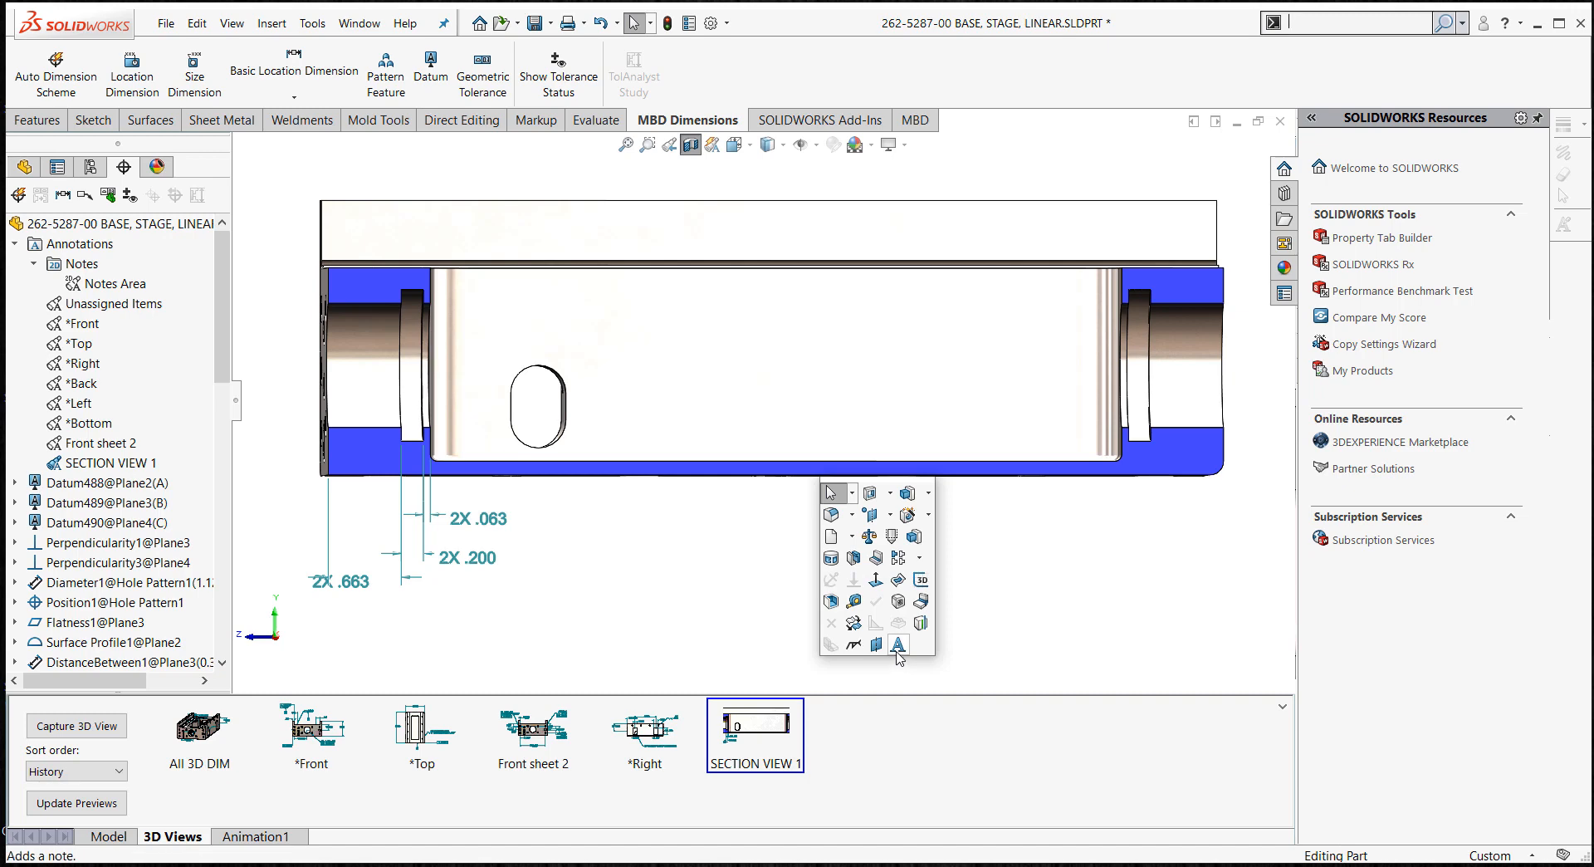
pyautogui.click(898, 644)
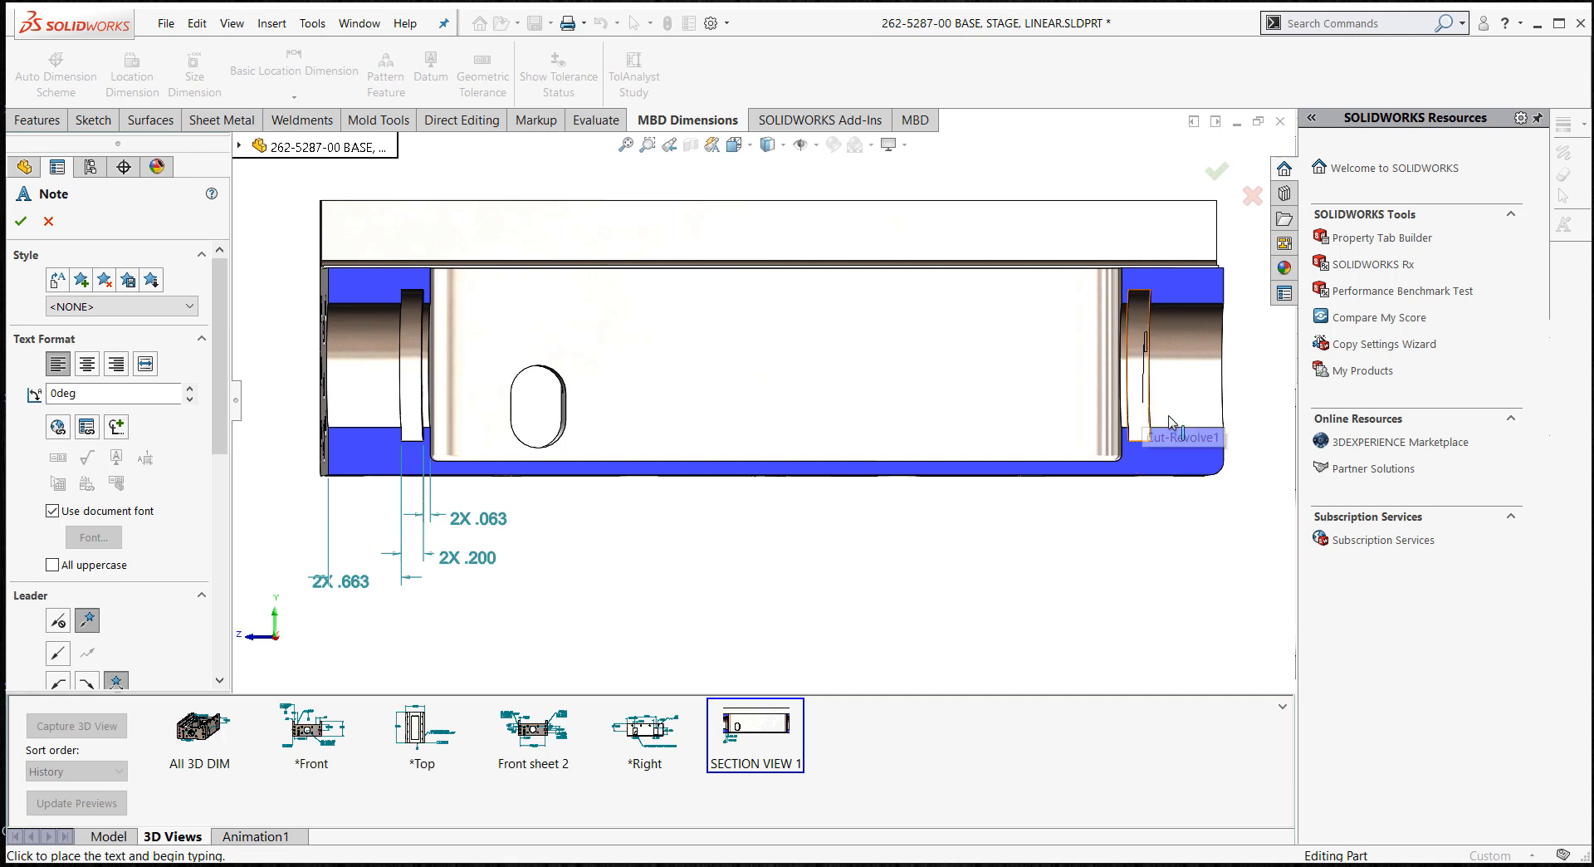
pyautogui.click(1144, 422)
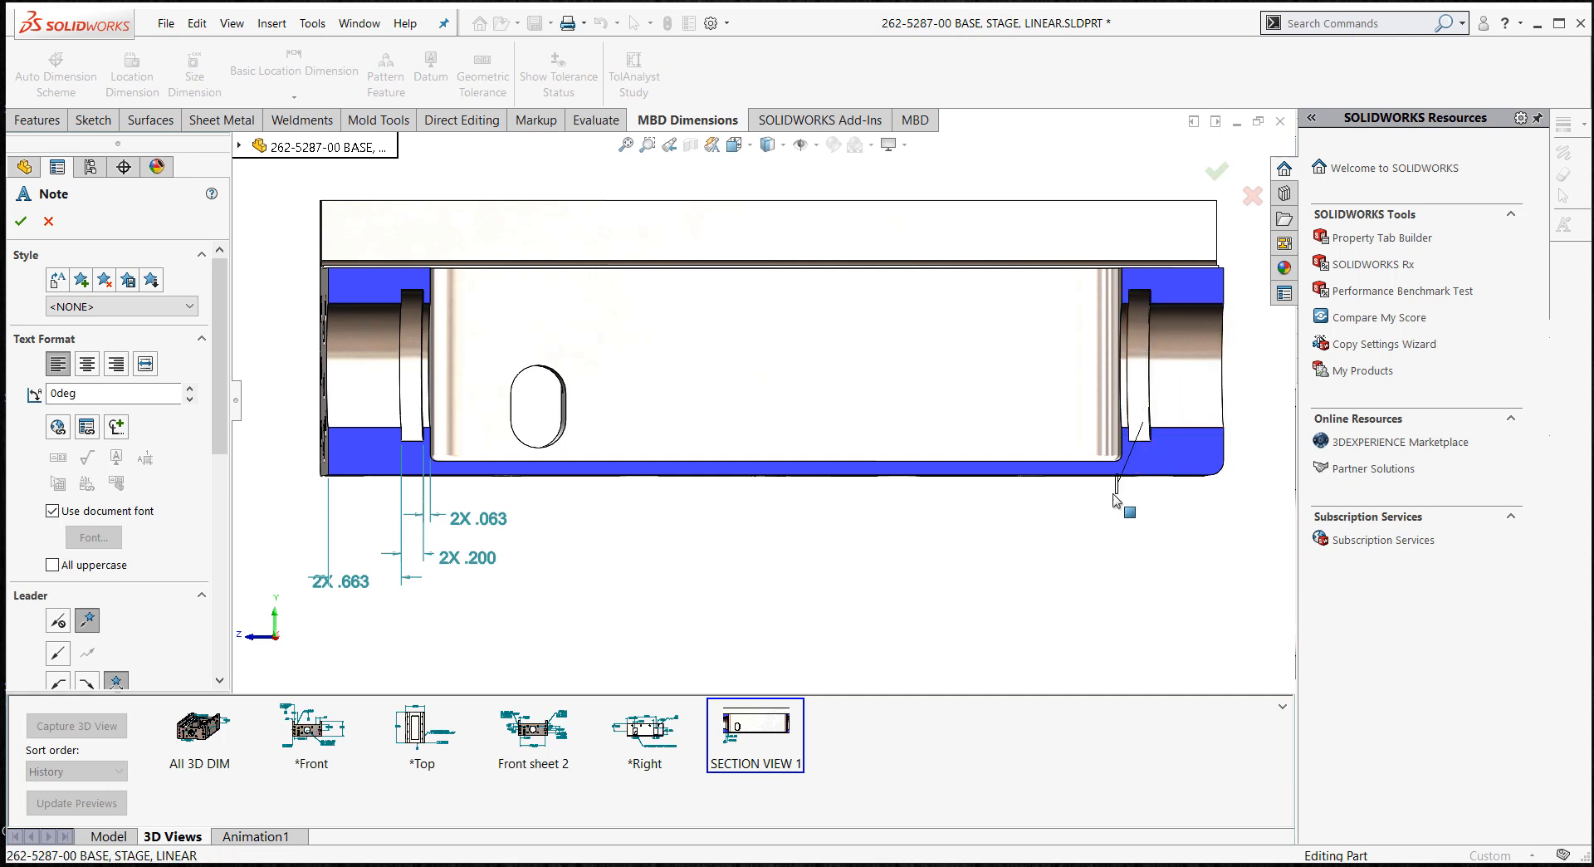
pyautogui.click(927, 554)
pyautogui.write('DFDF')
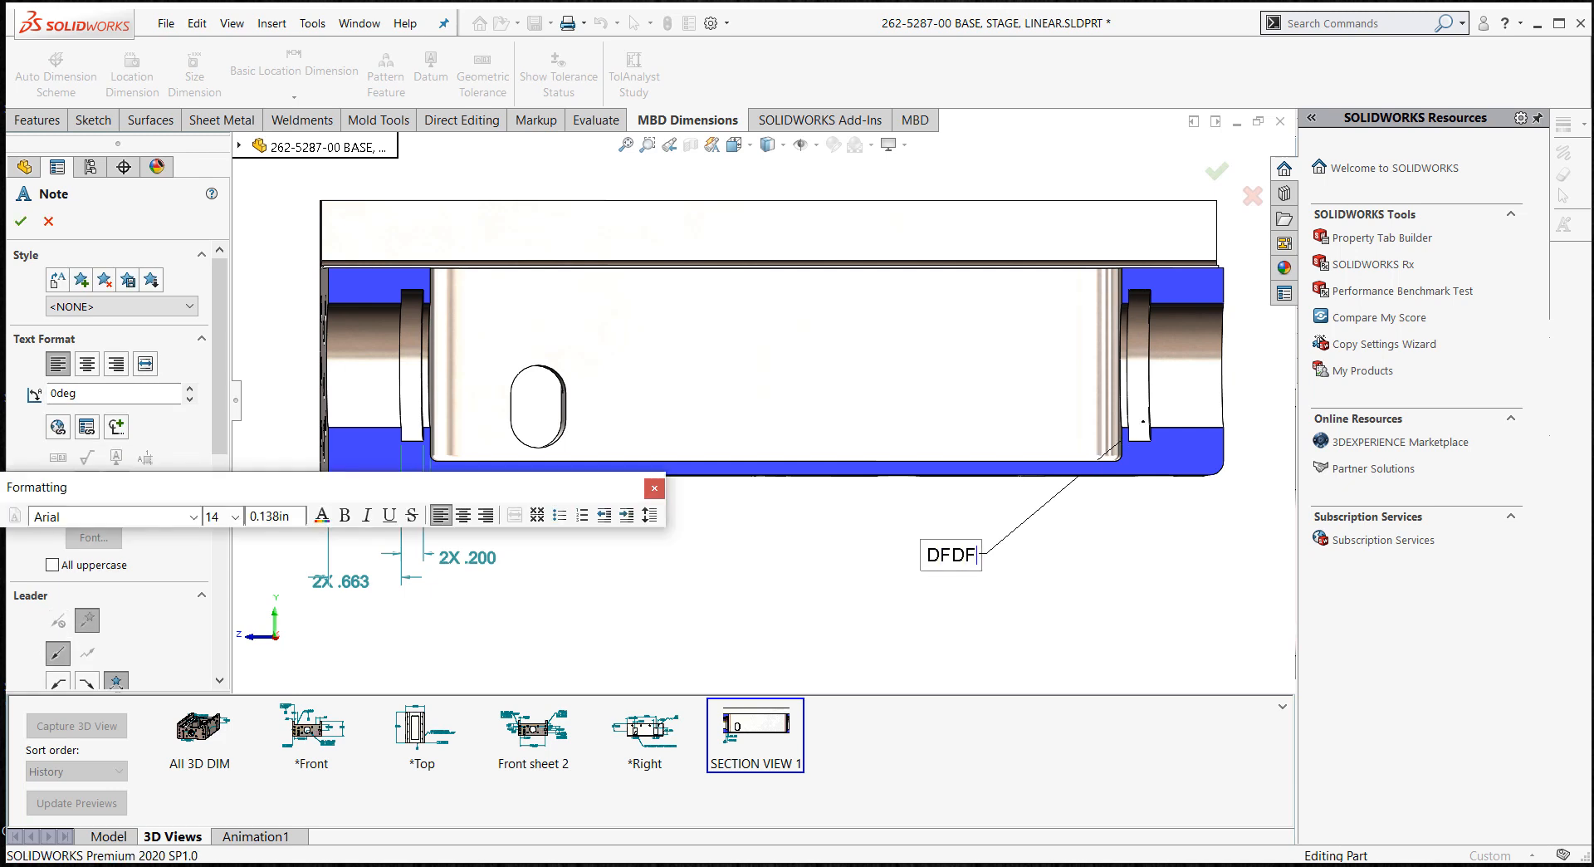
pyautogui.write('DFD')
pyautogui.press('BackSpace')
pyautogui.press('BackSpace')
pyautogui.press('BackSpace')
pyautogui.press('BackSpace')
pyautogui.press('BackSpace')
pyautogui.press('BackSpace')
pyautogui.press('BackSpace')
# - Enter BOTH SIDES 2X as the text of the groove note and finish placing notes
pyautogui.write('BOTH SIDES 2X')
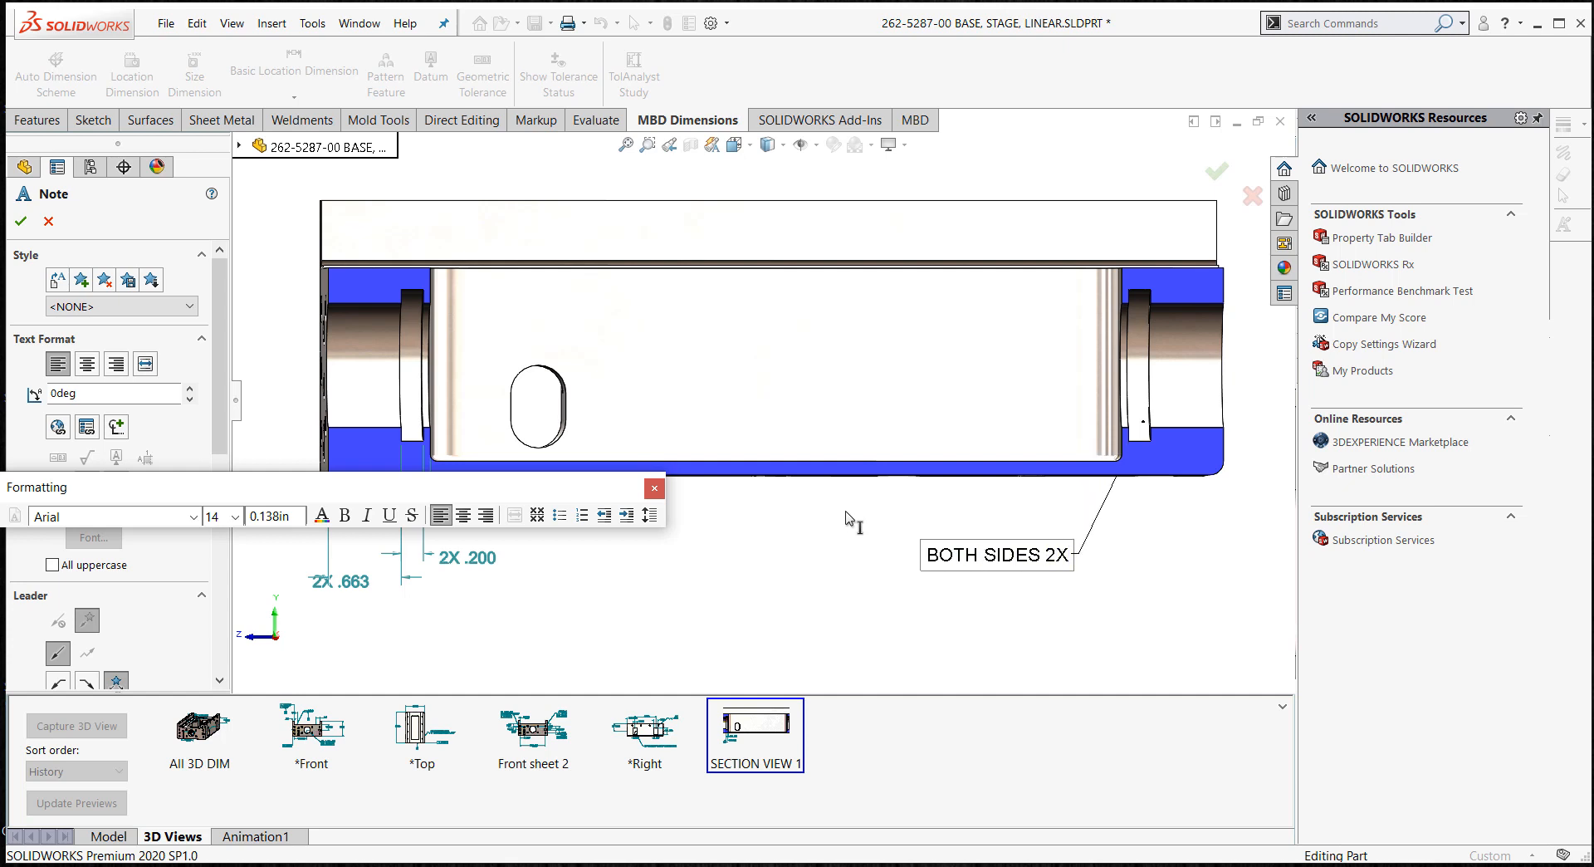
pyautogui.click(838, 528)
pyautogui.press('Escape')
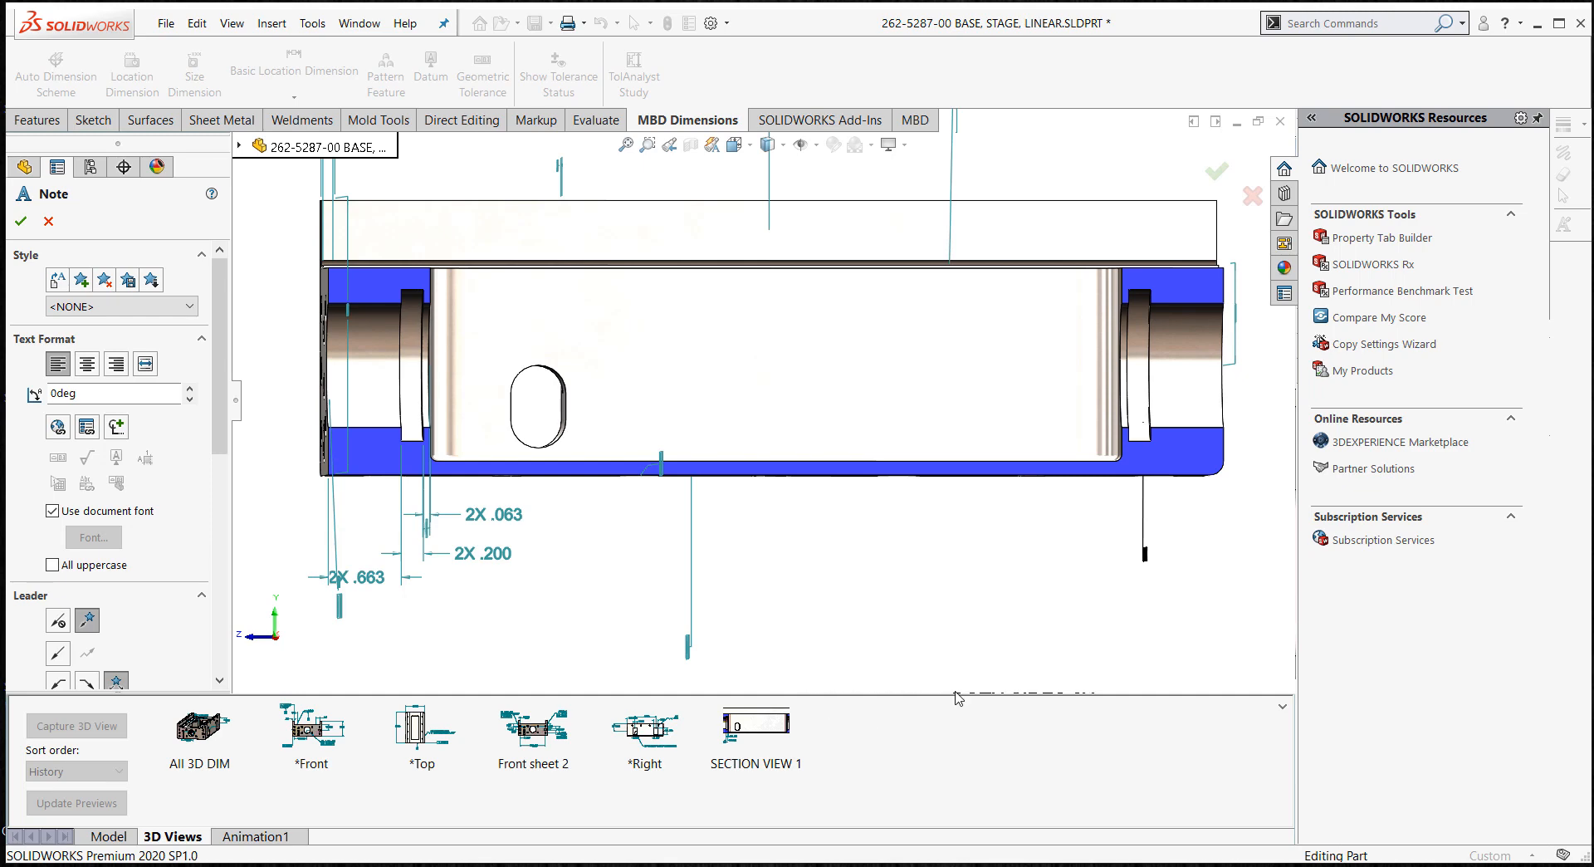
# - Reassign the BOTH SIDES 2X note to the SECTION VIEW 1 annotation view and move its text toward the middle below the section
pyautogui.moveTo(1115, 607); pyautogui.dragTo(1112, 531, button='middle')
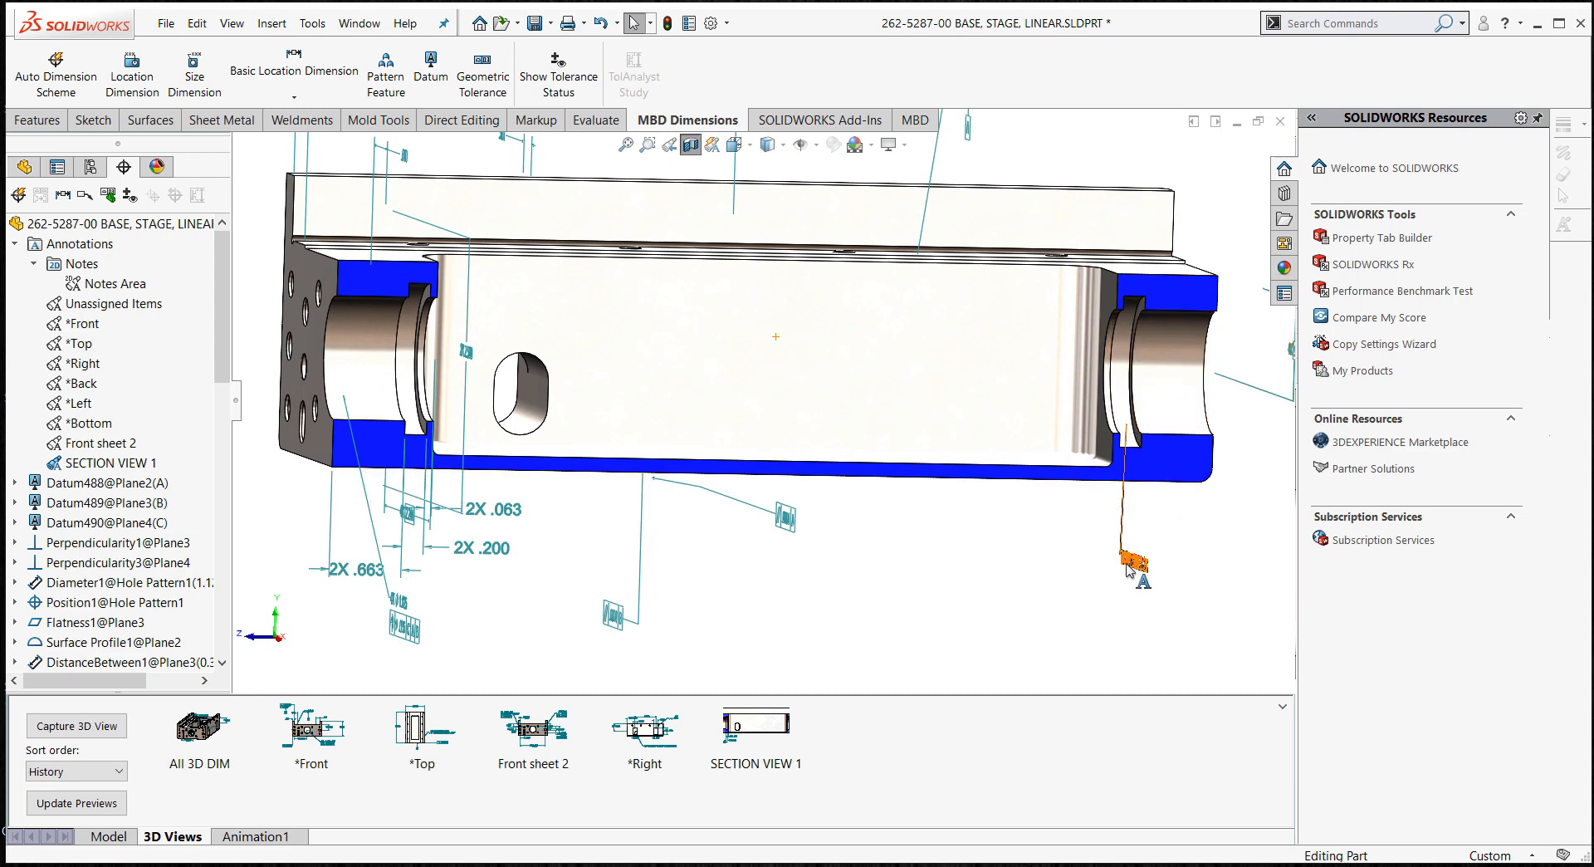
pyautogui.moveTo(1128, 568); pyautogui.dragTo(1149, 535, button='middle')
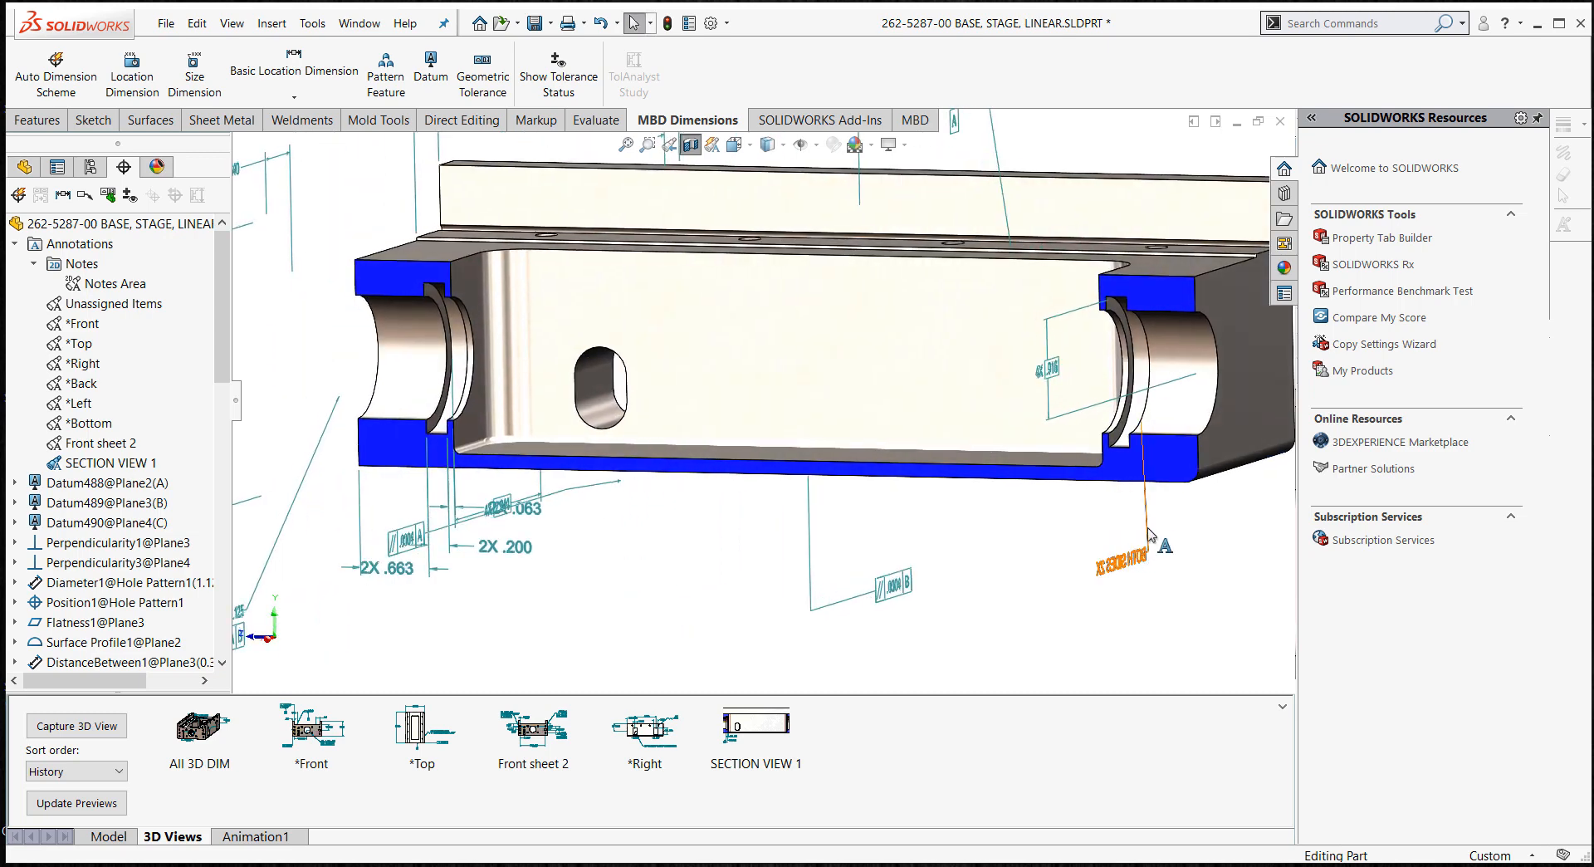
pyautogui.rightClick(1150, 536)
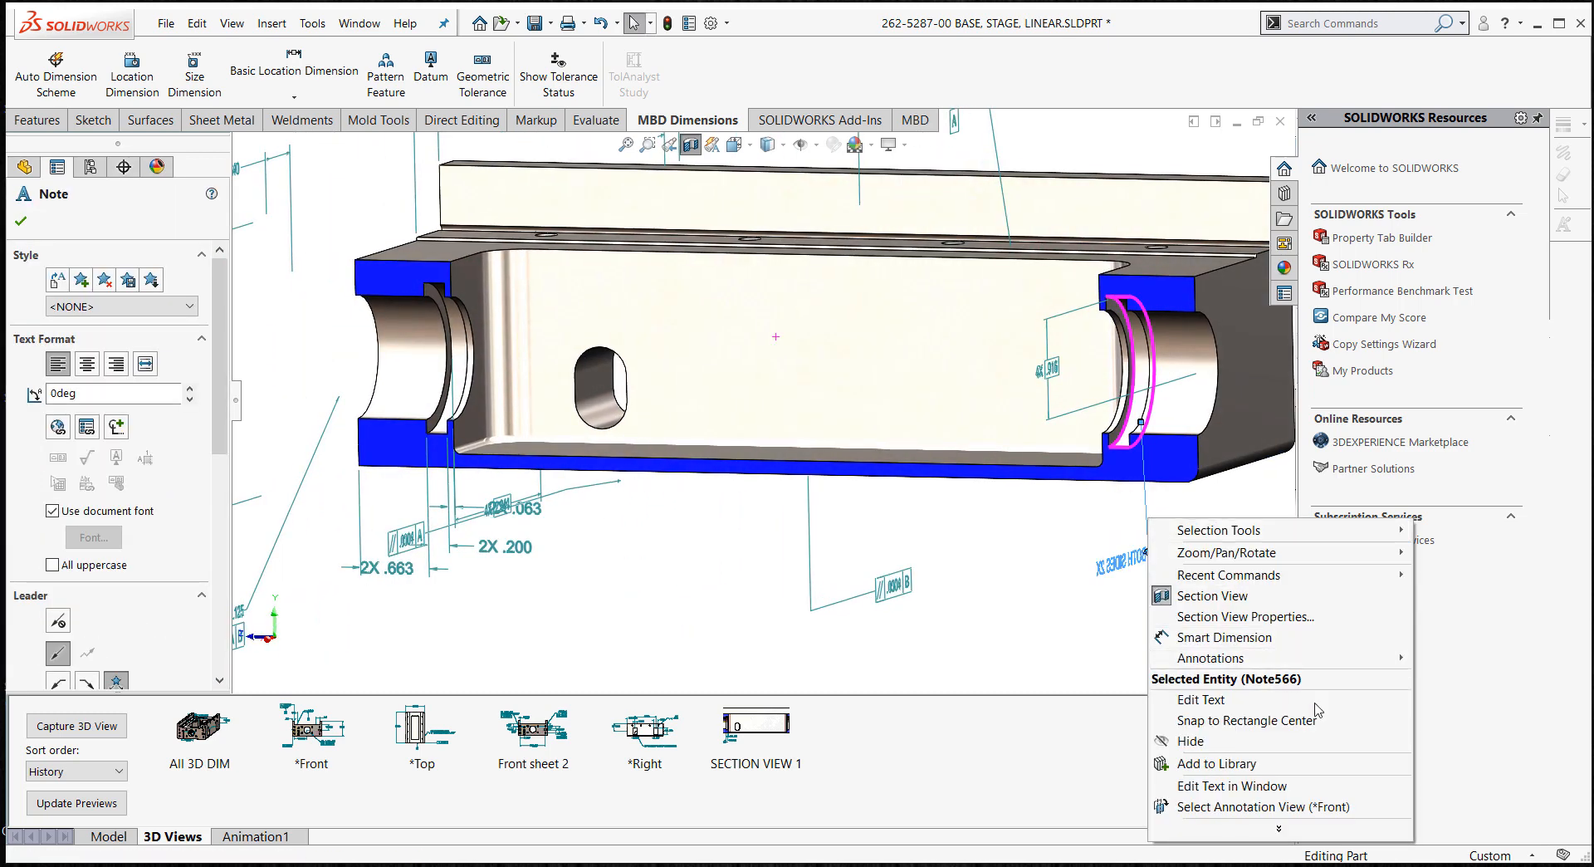
pyautogui.click(1320, 806)
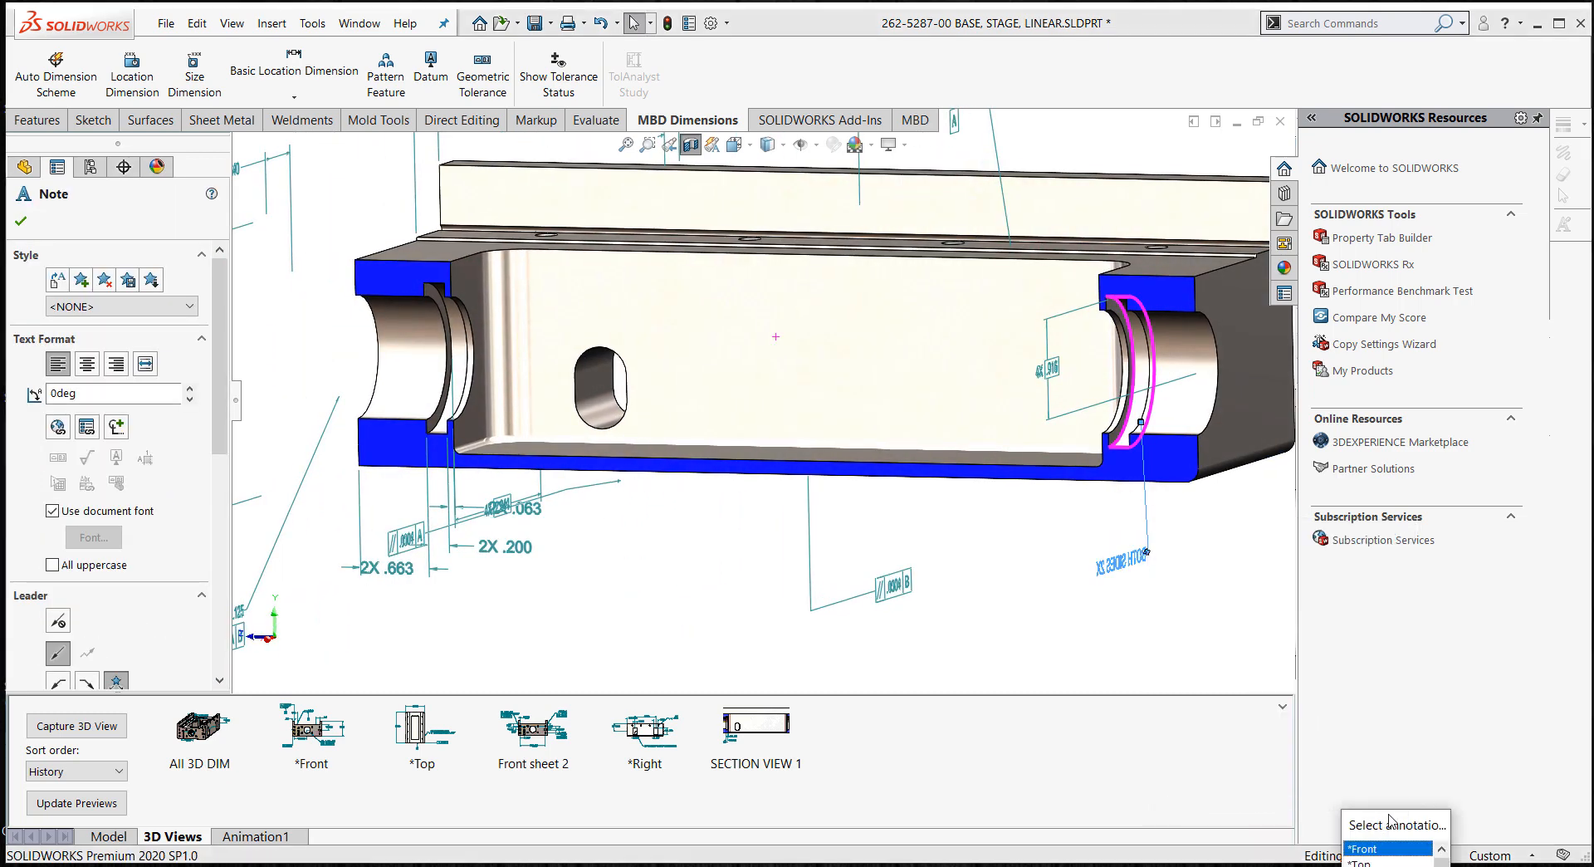
pyautogui.moveTo(1392, 819); pyautogui.dragTo(1365, 664)
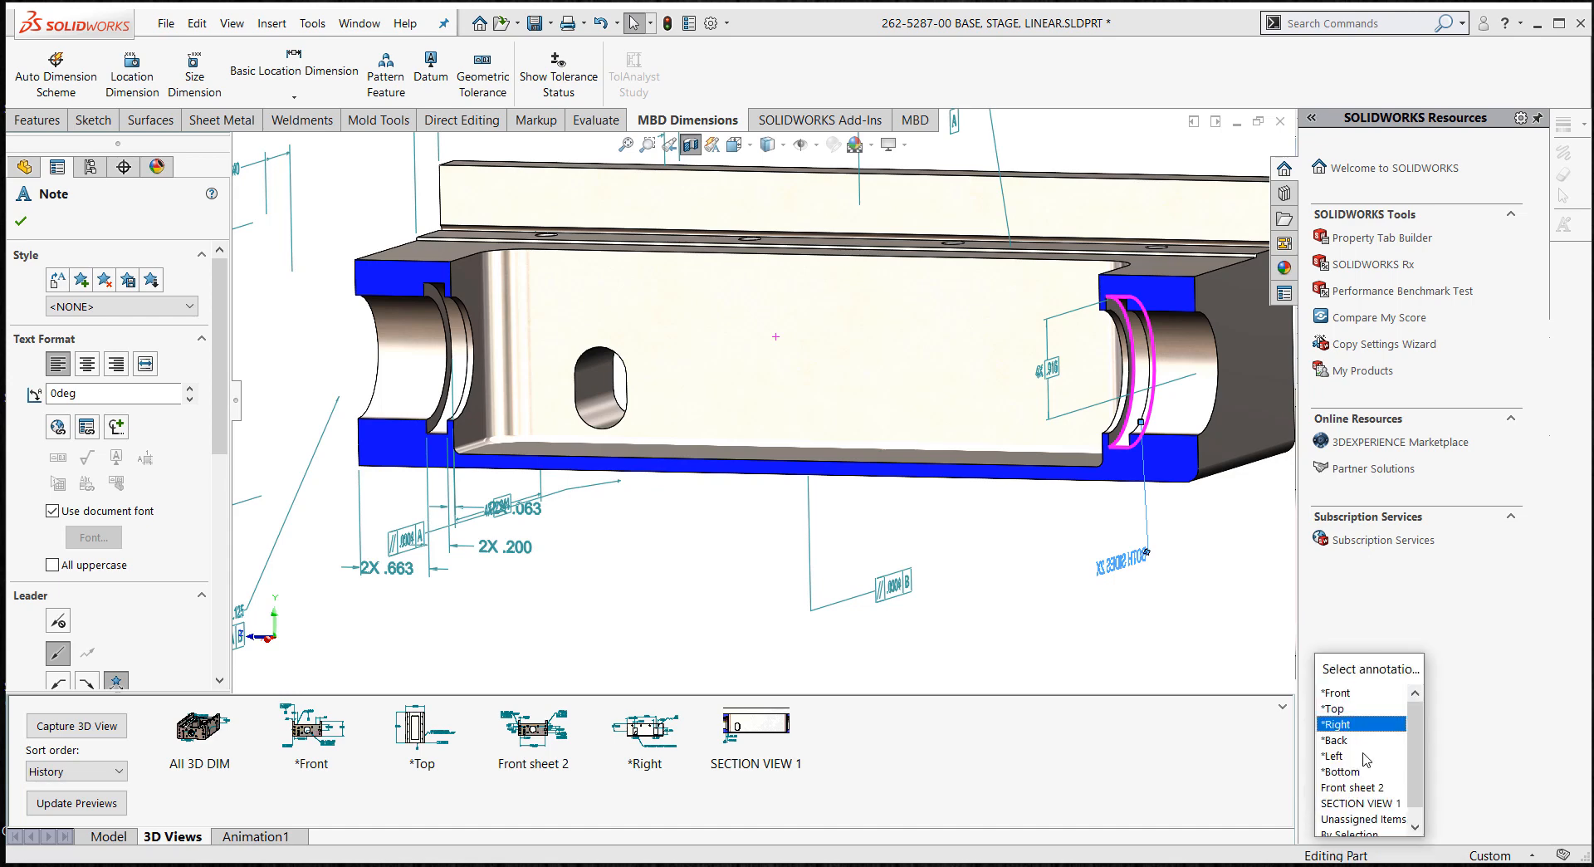
pyautogui.click(1375, 806)
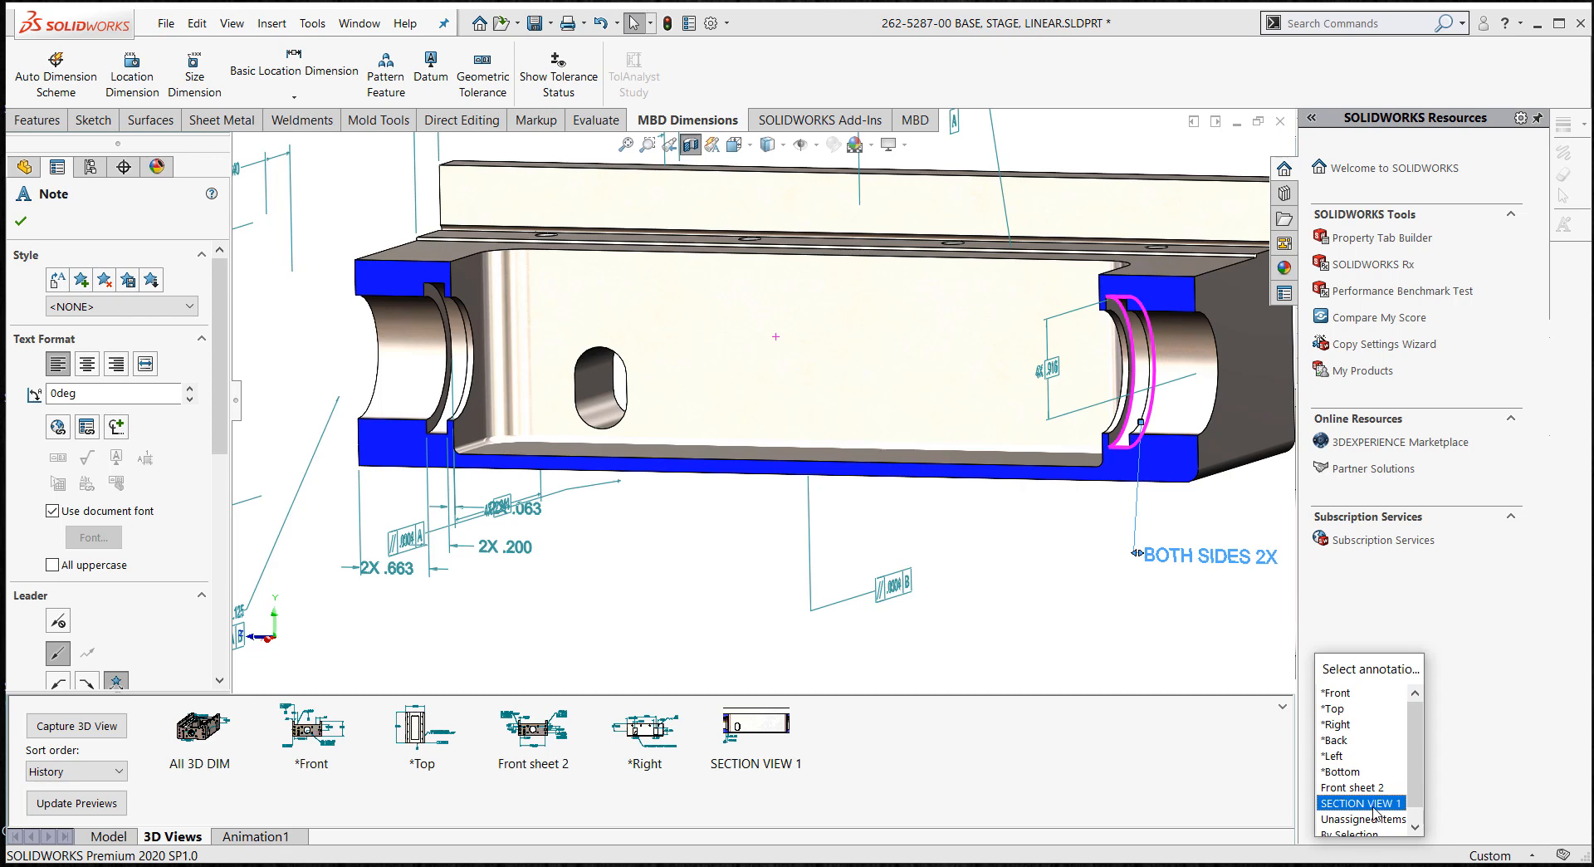
pyautogui.press('Escape')
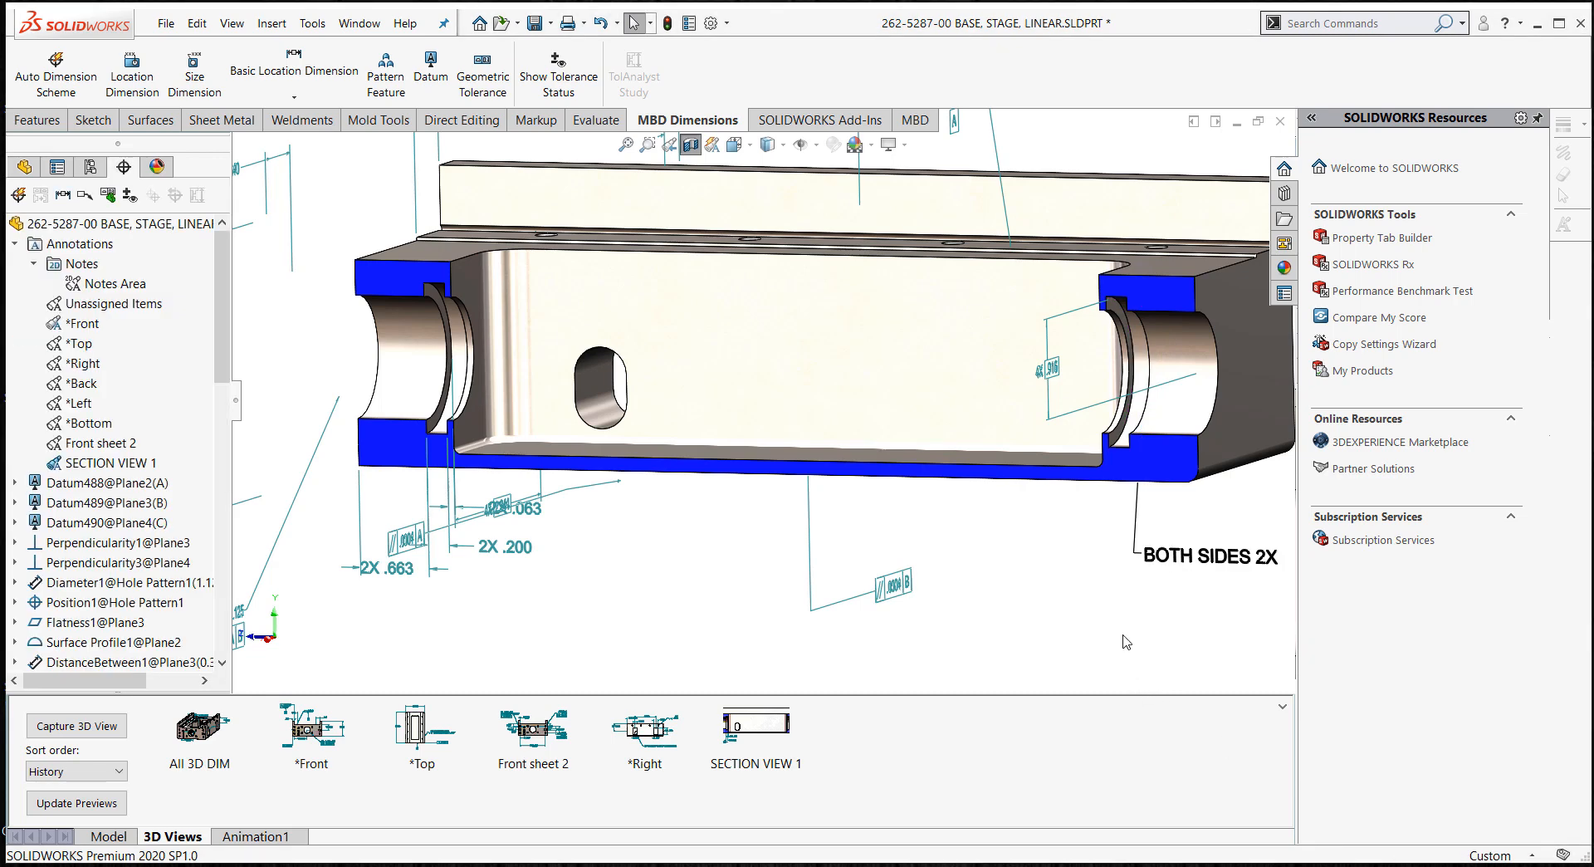
pyautogui.doubleClick(767, 758)
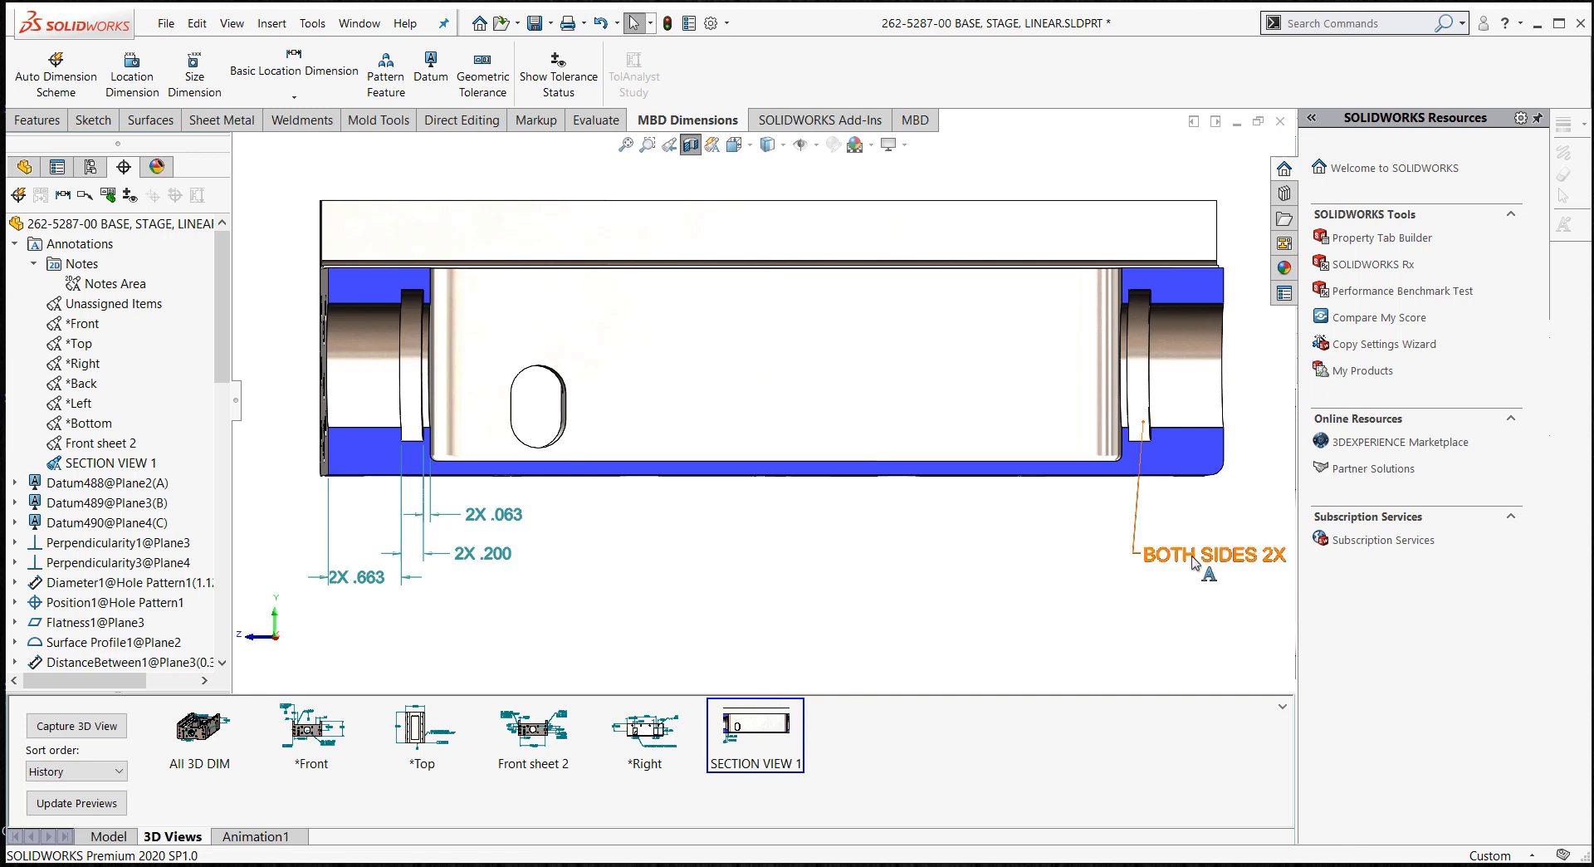
pyautogui.moveTo(1162, 558); pyautogui.dragTo(889, 567)
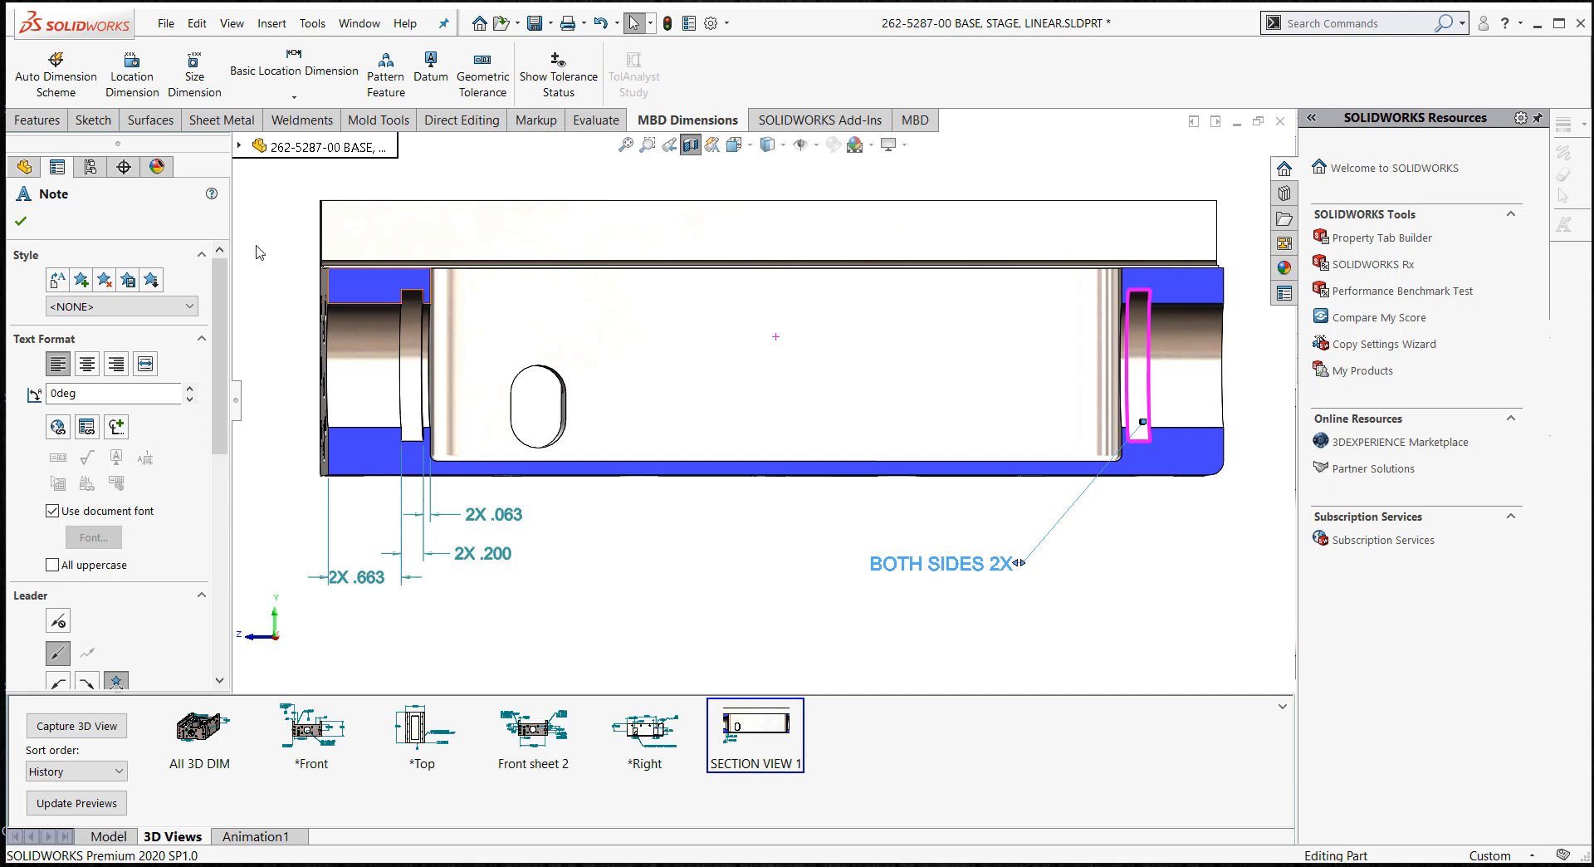
# - Place a second note reading 2X BOTH SIDES below the section, with its leader end at the existing note
pyautogui.press('s')
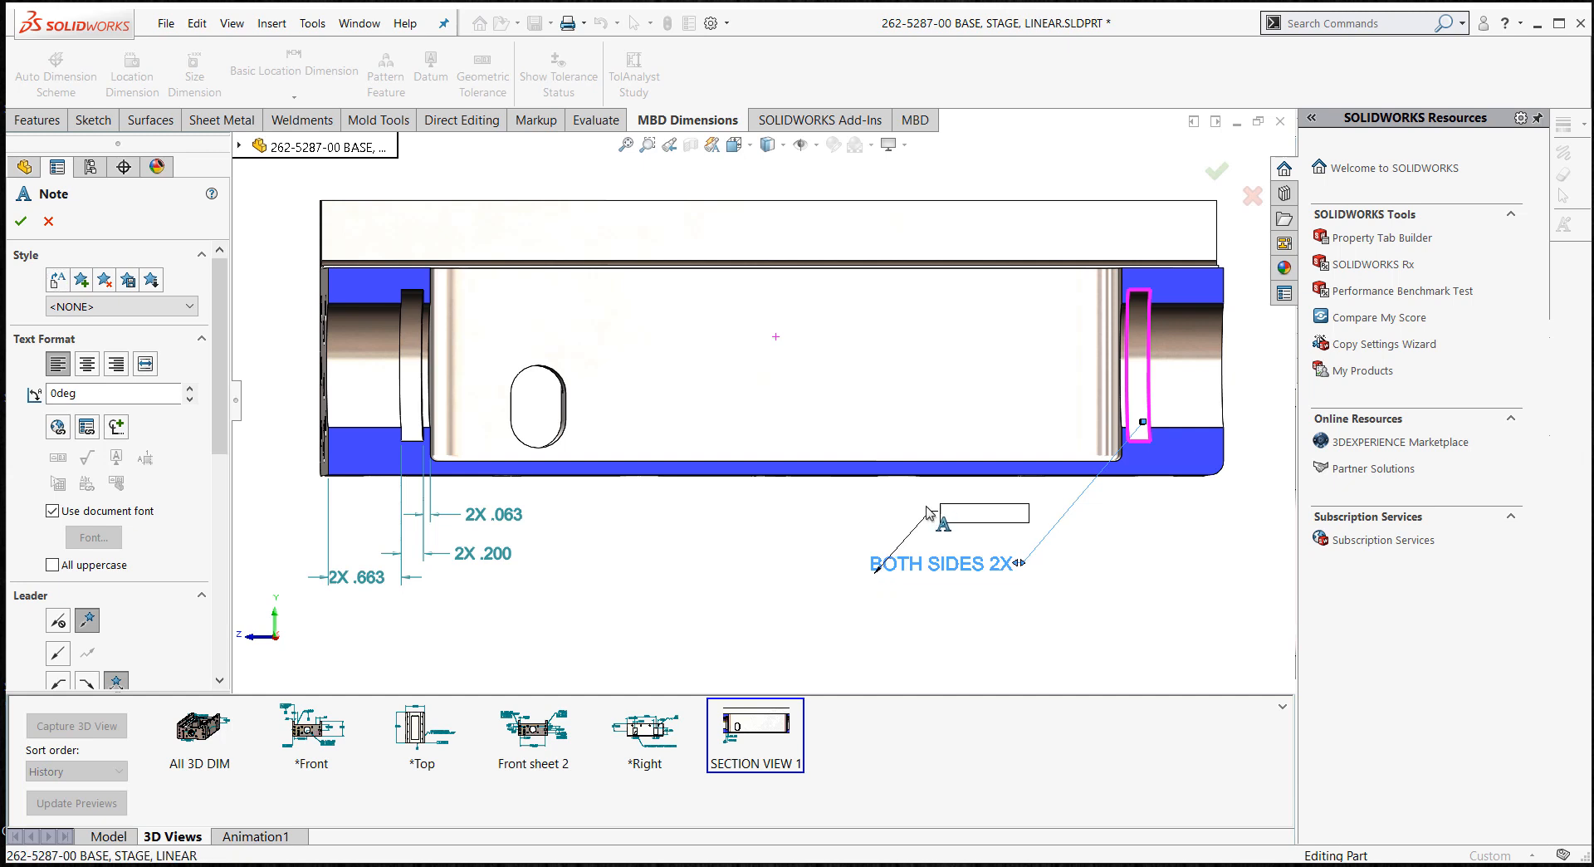
pyautogui.click(635, 612)
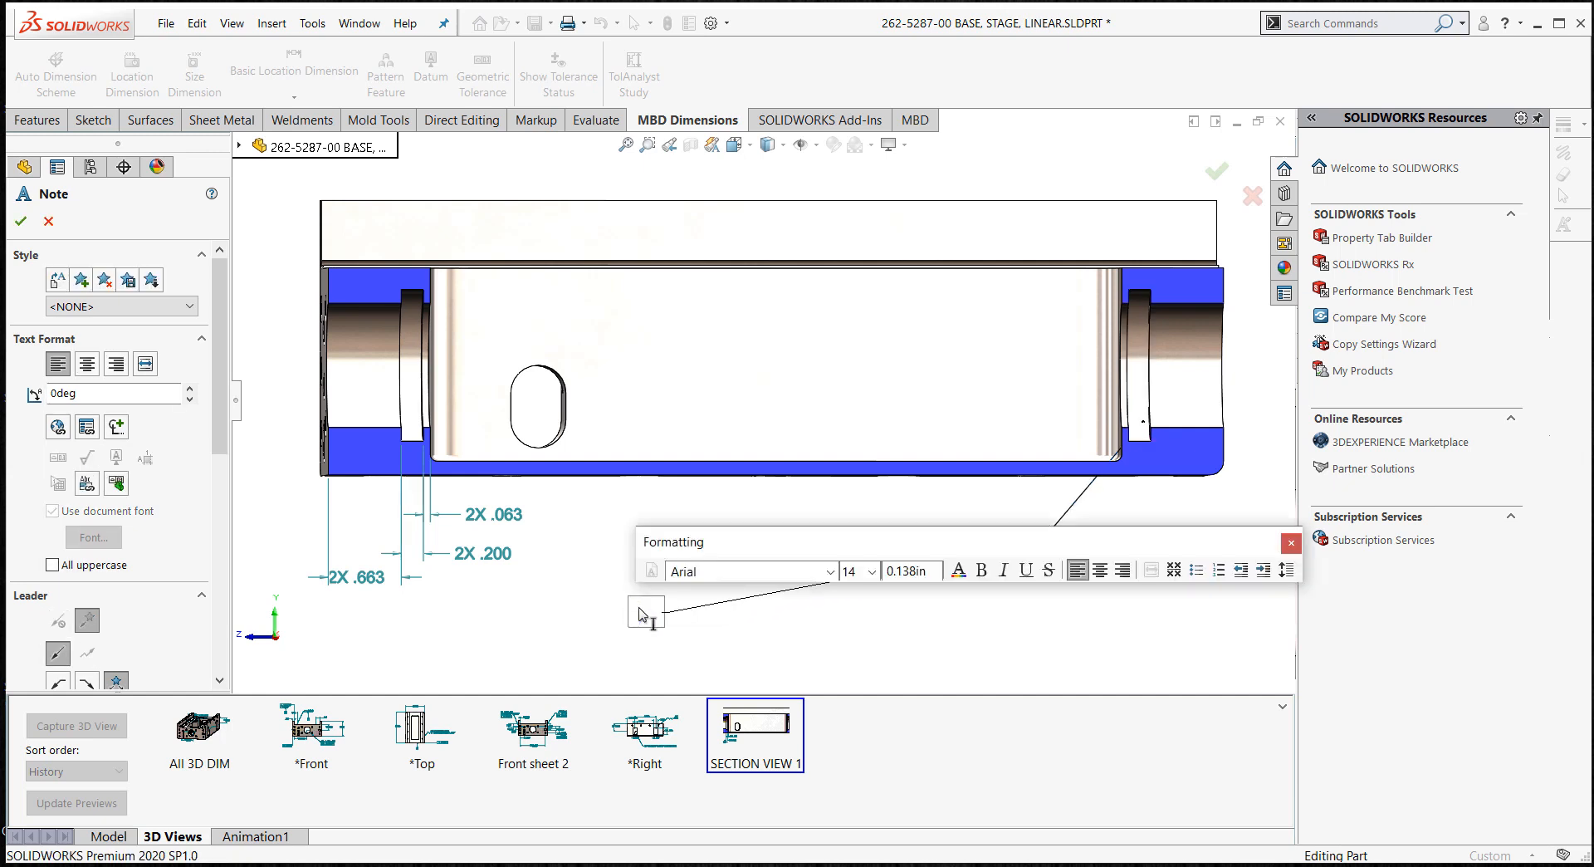
pyautogui.write('2X BOTH SI')
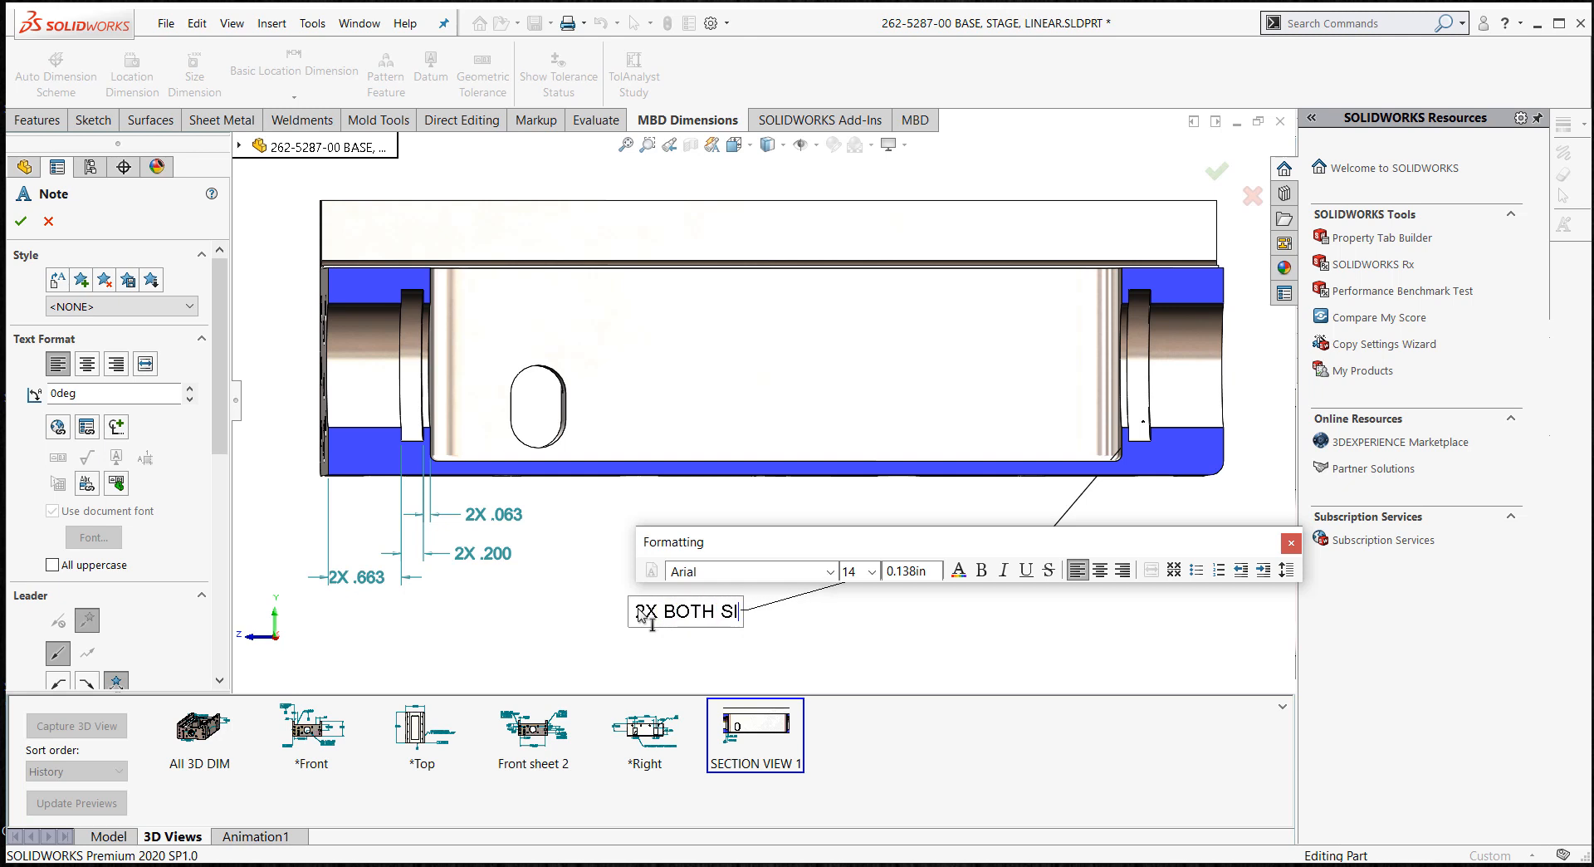
pyautogui.write('DES')
pyautogui.click(990, 671)
pyautogui.click(735, 502)
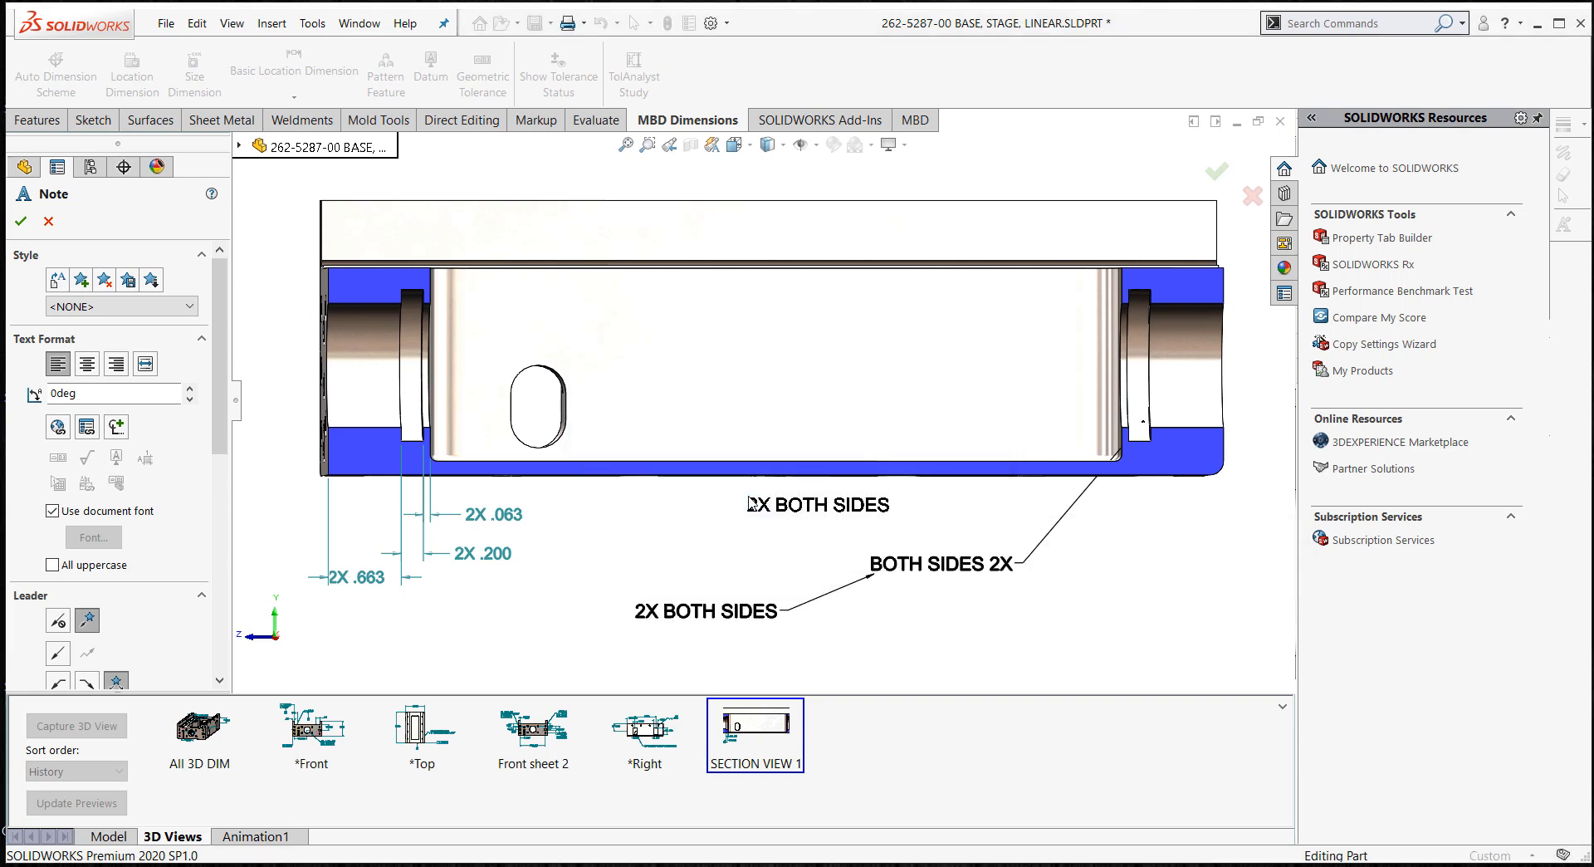
pyautogui.press('Escape')
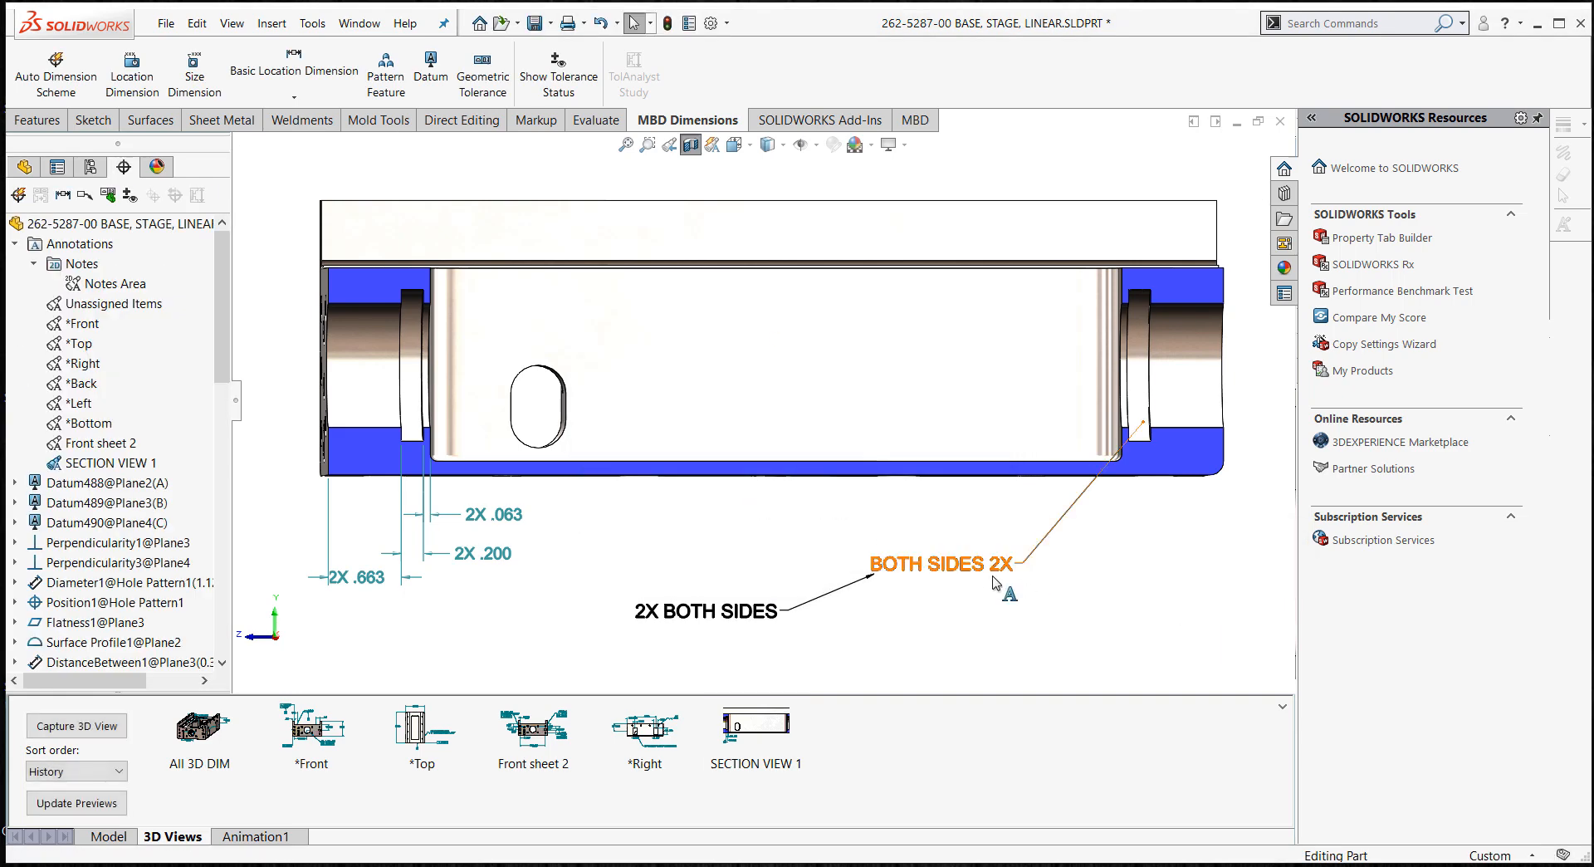
# - Move the BOTH SIDES 2X note clear and add a leader from the 2X BOTH SIDES note to the dimensioned groove
pyautogui.moveTo(1017, 563); pyautogui.dragTo(944, 528)
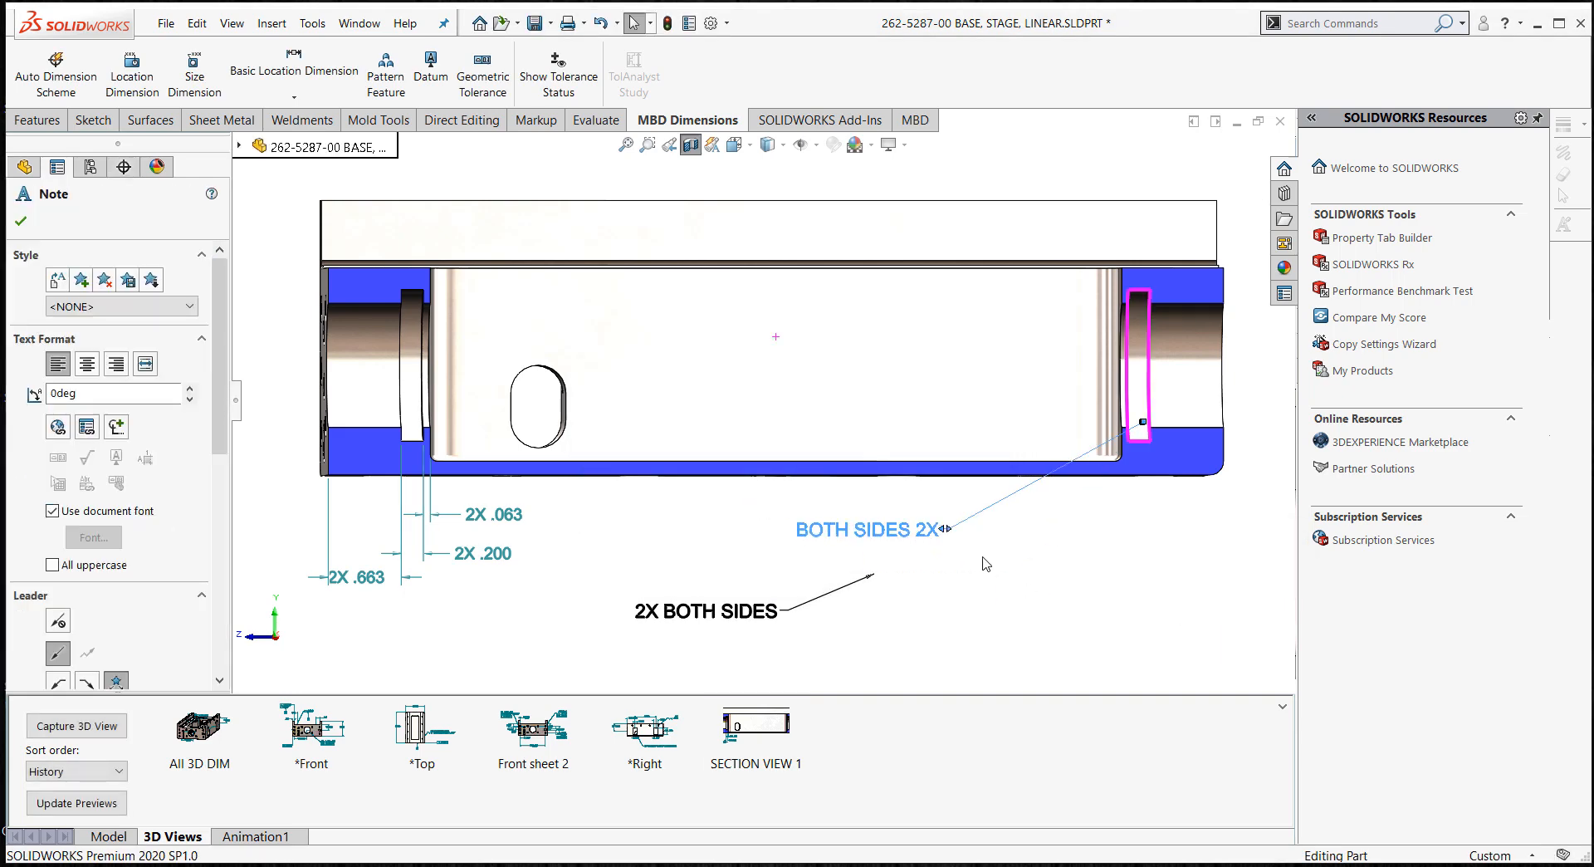
pyautogui.click(772, 618)
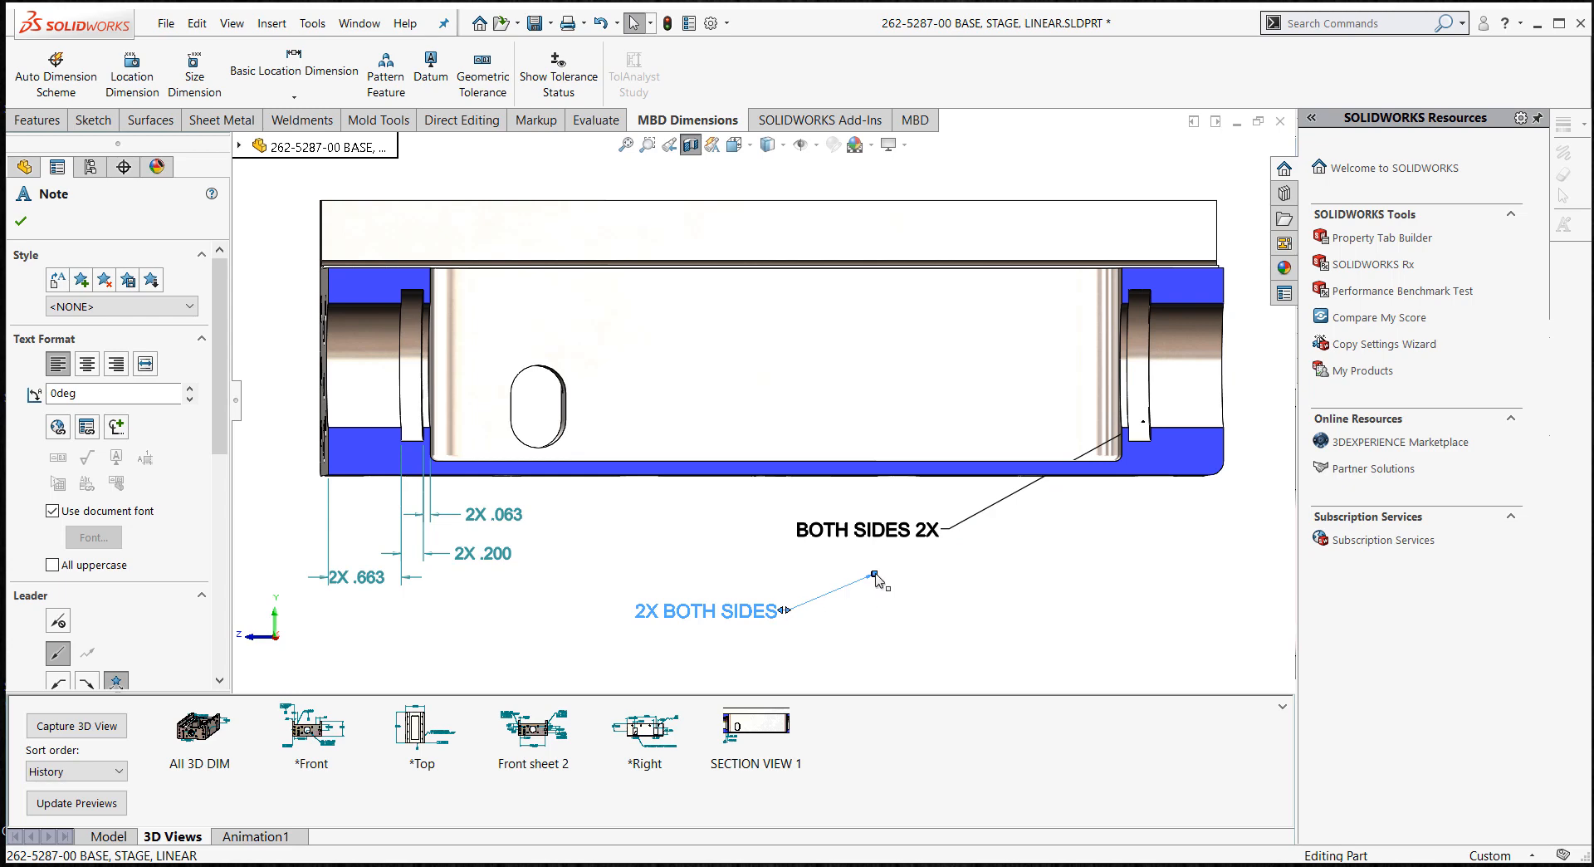
pyautogui.keyDown('ctrl'); pyautogui.moveTo(874, 574); pyautogui.dragTo(406, 393); pyautogui.keyUp('ctrl')
pyautogui.click(902, 666)
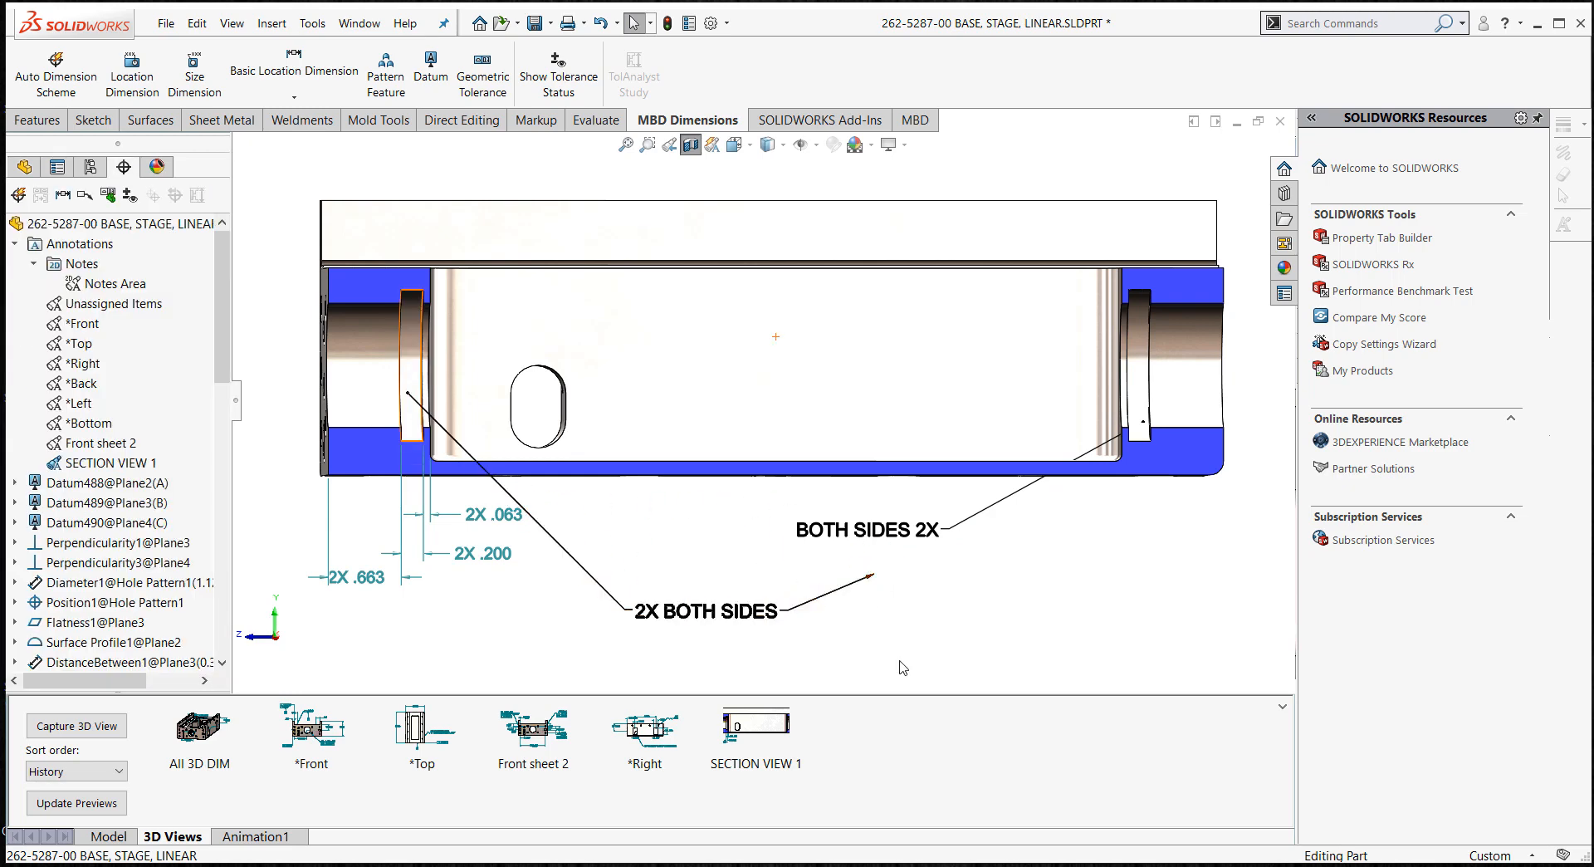
# - Add another leader from the 2X BOTH SIDES note to the groove at the opposite end of the base
pyautogui.click(755, 612)
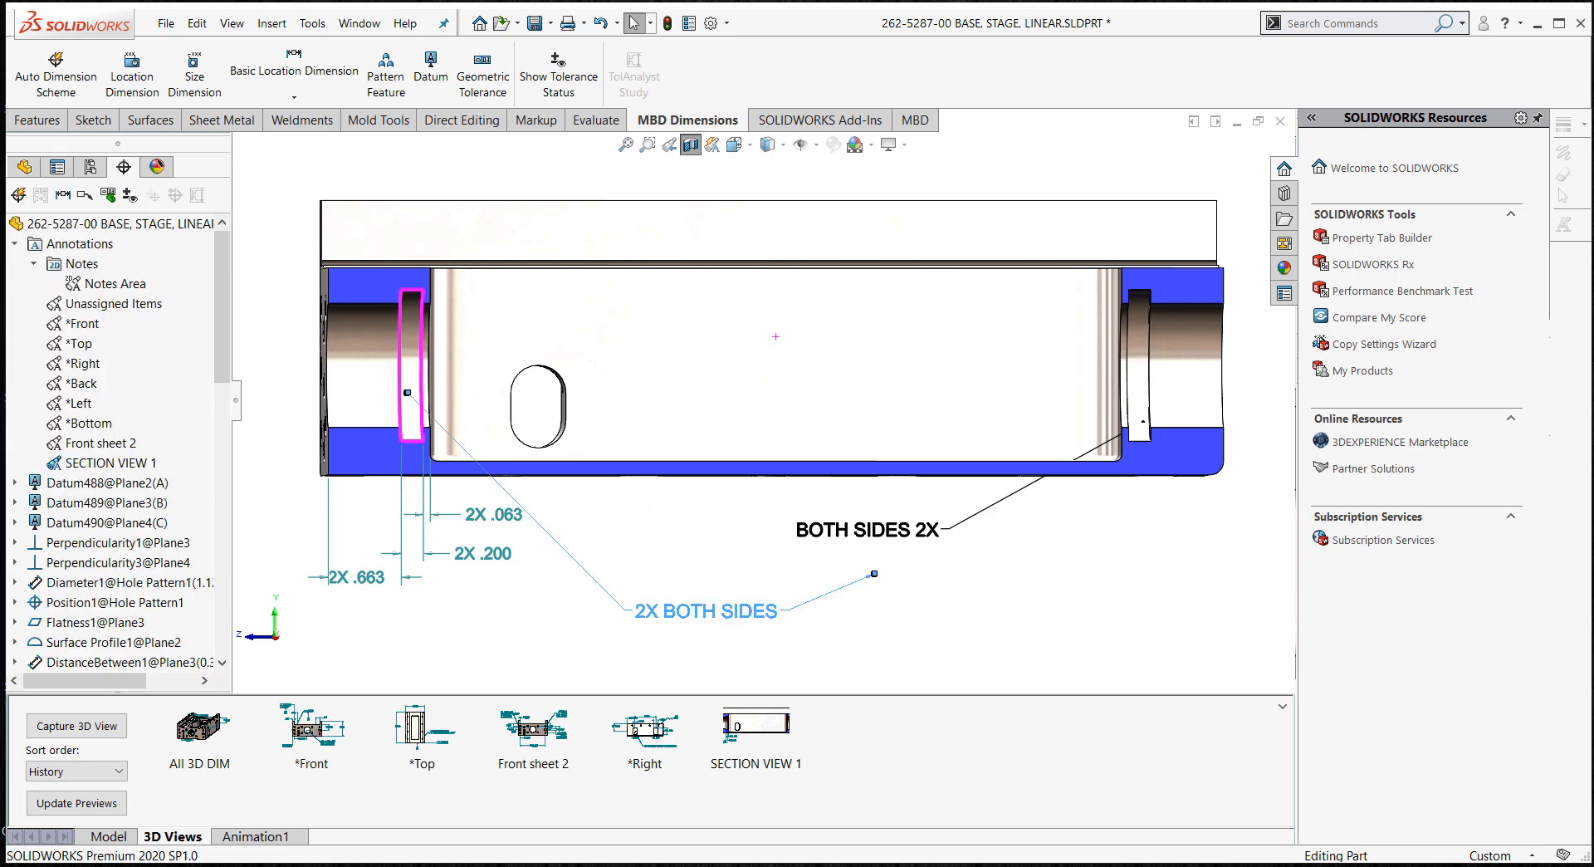
pyautogui.keyDown('ctrl'); pyautogui.moveTo(874, 573); pyautogui.dragTo(1139, 396); pyautogui.keyUp('ctrl')
pyautogui.click(1111, 540)
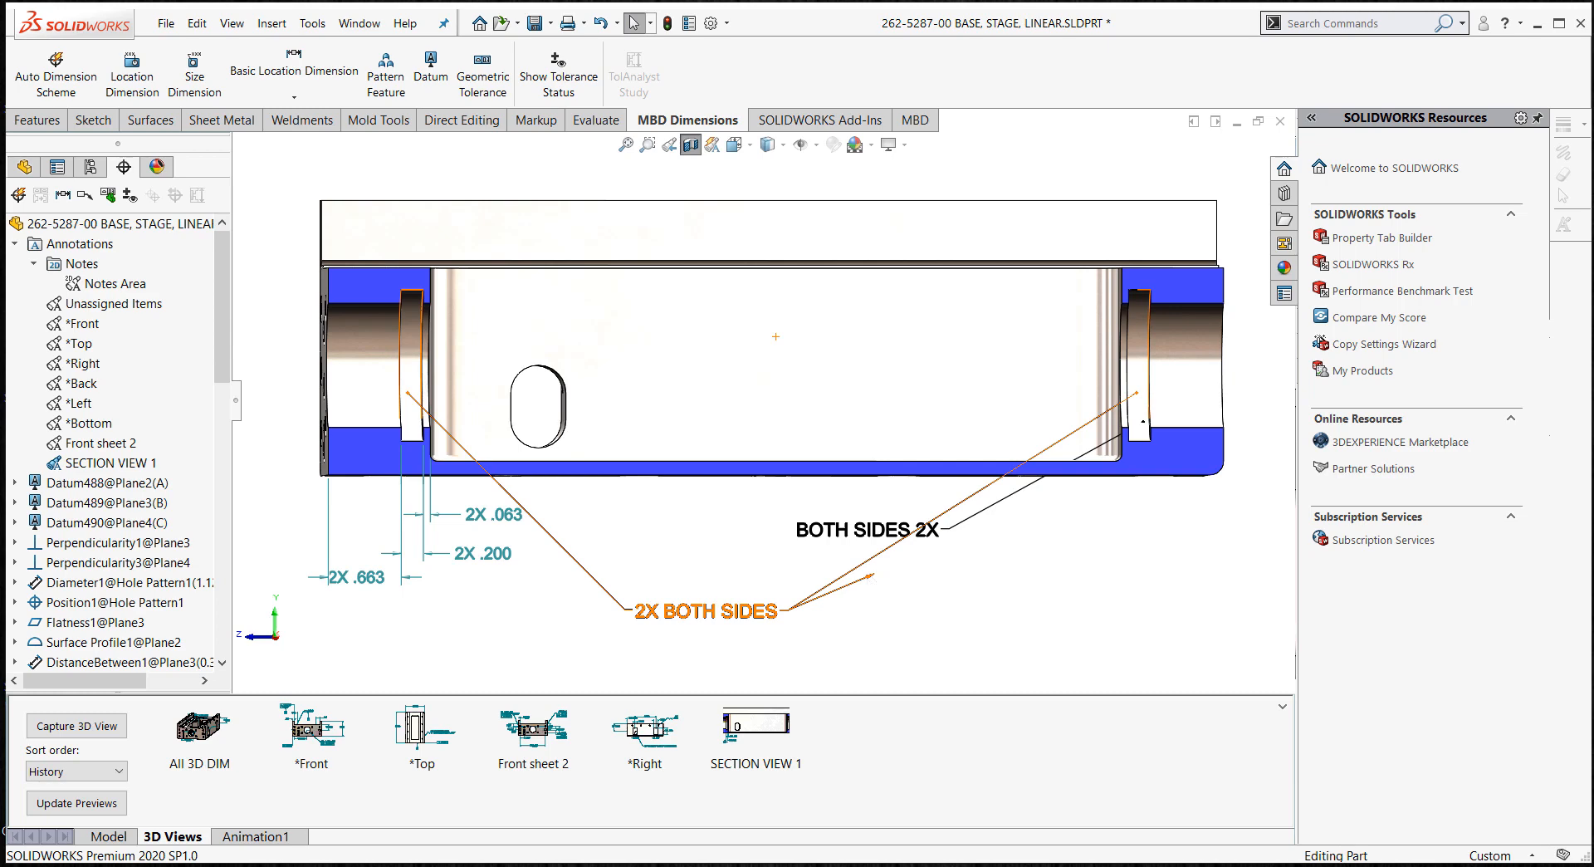
# - Delete the 2X BOTH SIDES note's extra leader on the groove opposite the dimensioned one
pyautogui.click(871, 574)
pyautogui.click(1013, 619)
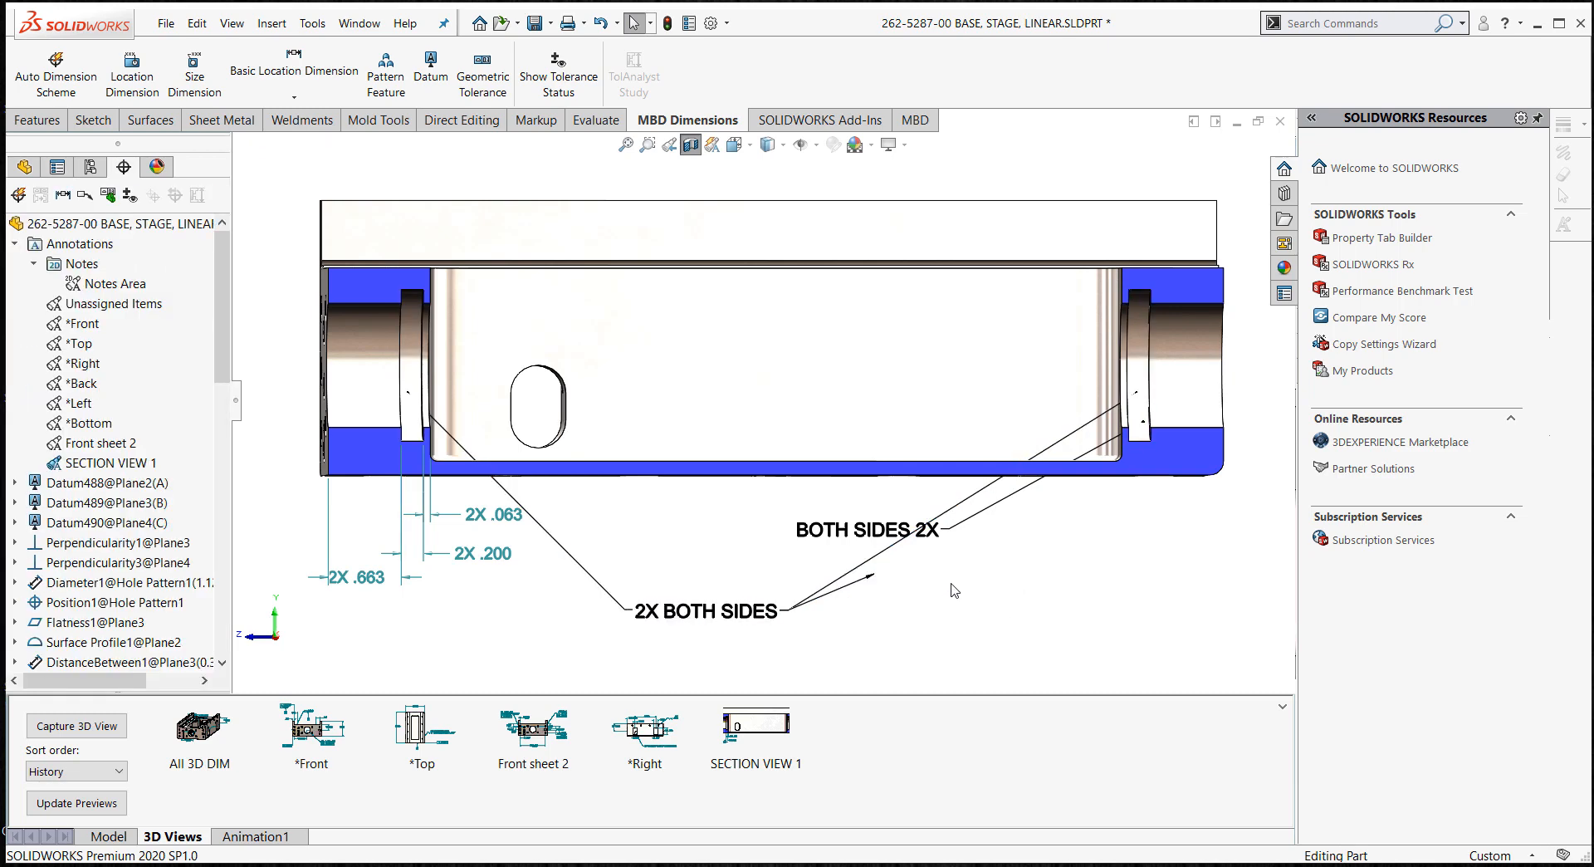
pyautogui.click(874, 574)
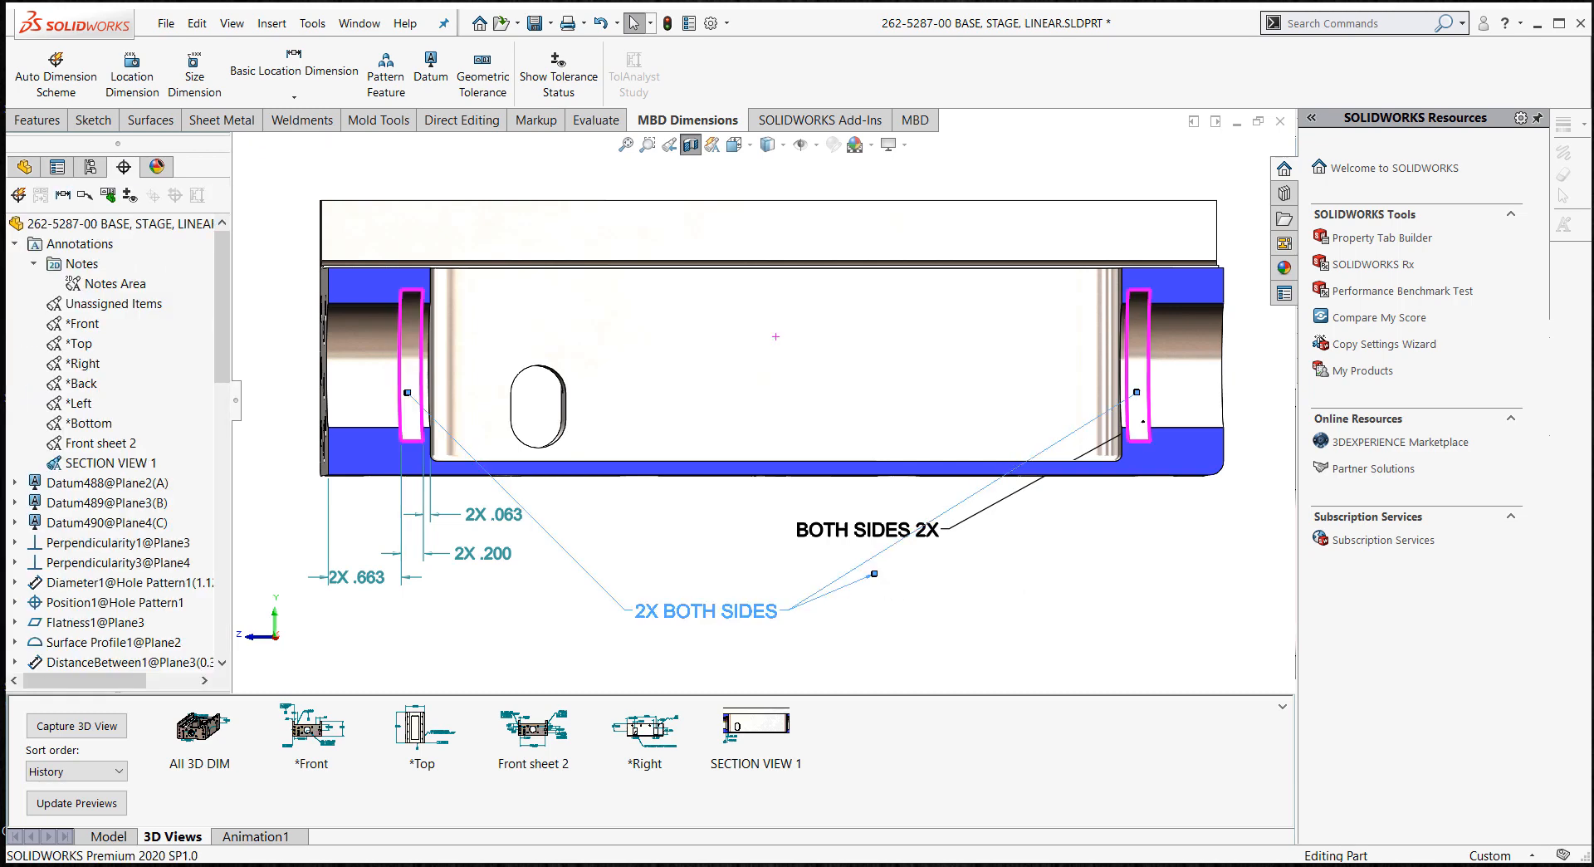
pyautogui.click(1138, 394)
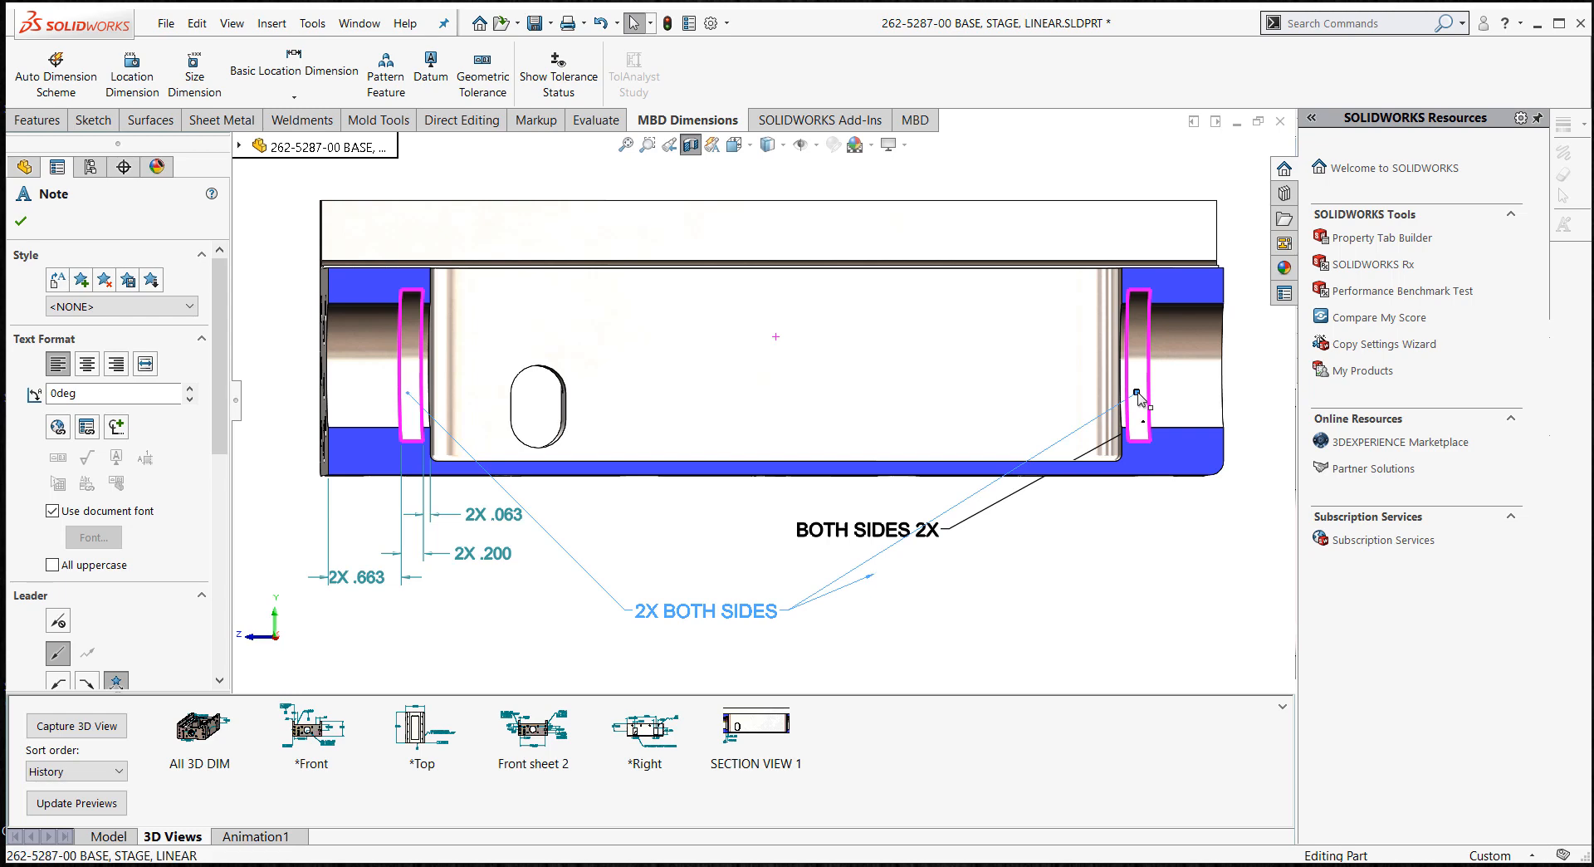
pyautogui.press('Delete')
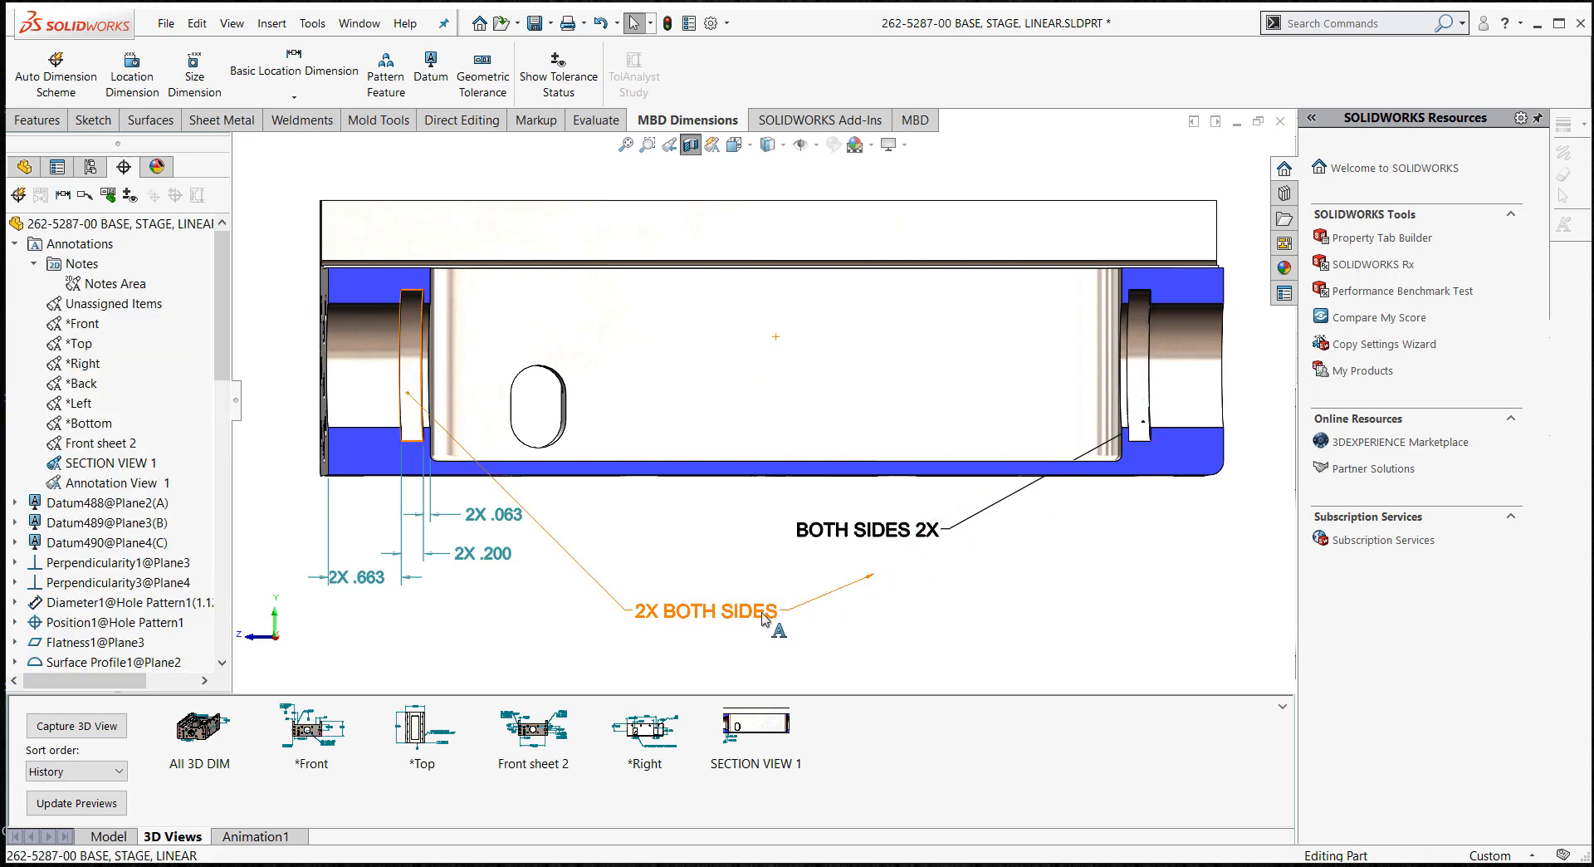
# - Delete the BOTH SIDES 2X note and attach the remaining note's loose leader to the groove opposite the dimensioned one
pyautogui.click(928, 535)
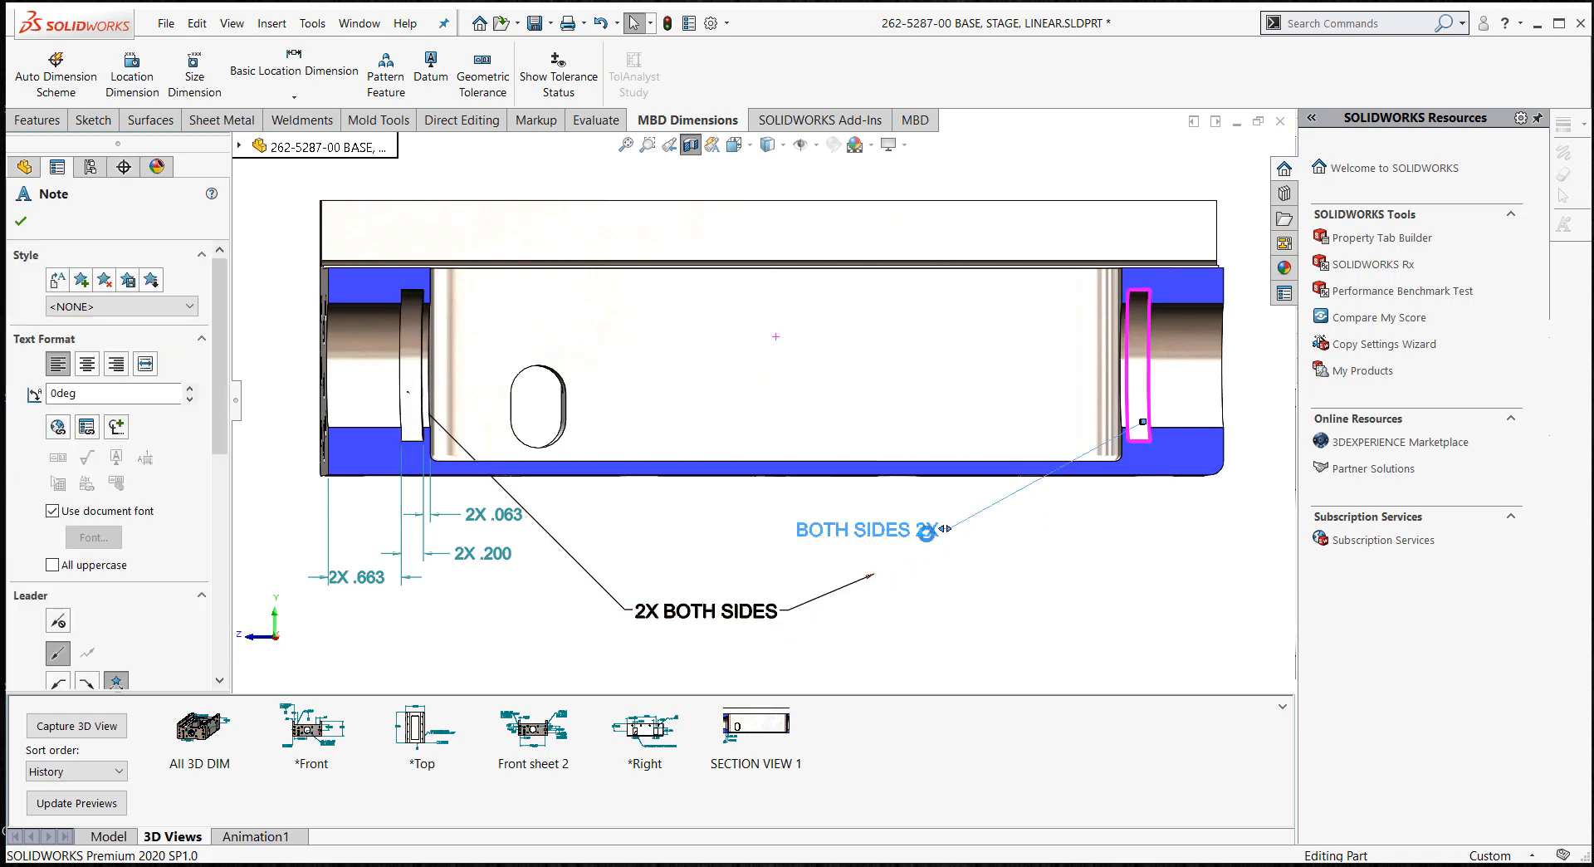
pyautogui.press('Delete')
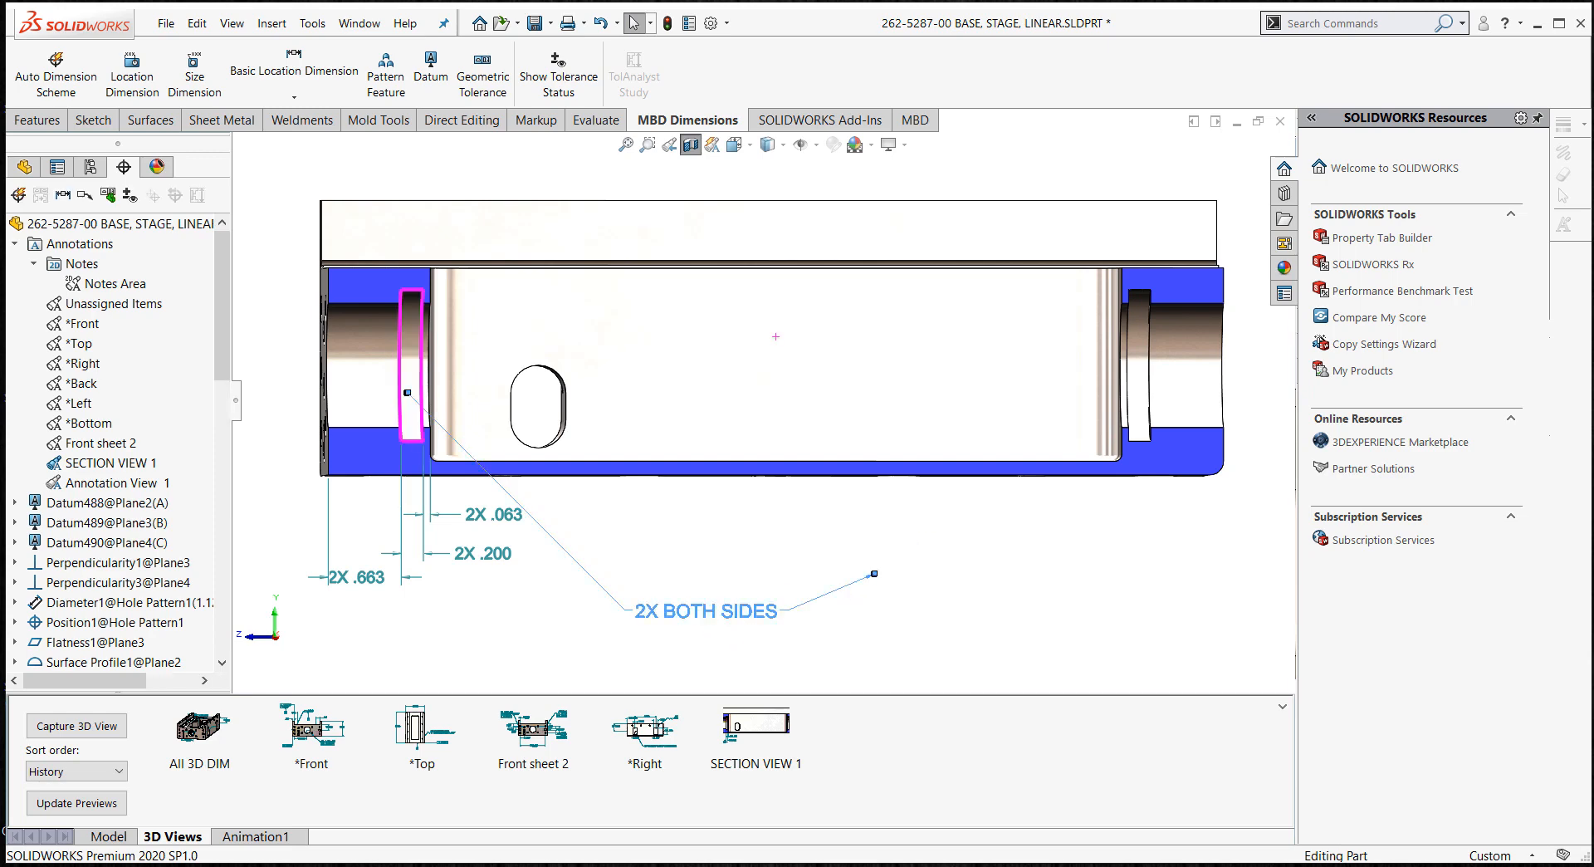
pyautogui.click(869, 571)
pyautogui.moveTo(874, 573); pyautogui.dragTo(1142, 417)
pyautogui.click(1036, 607)
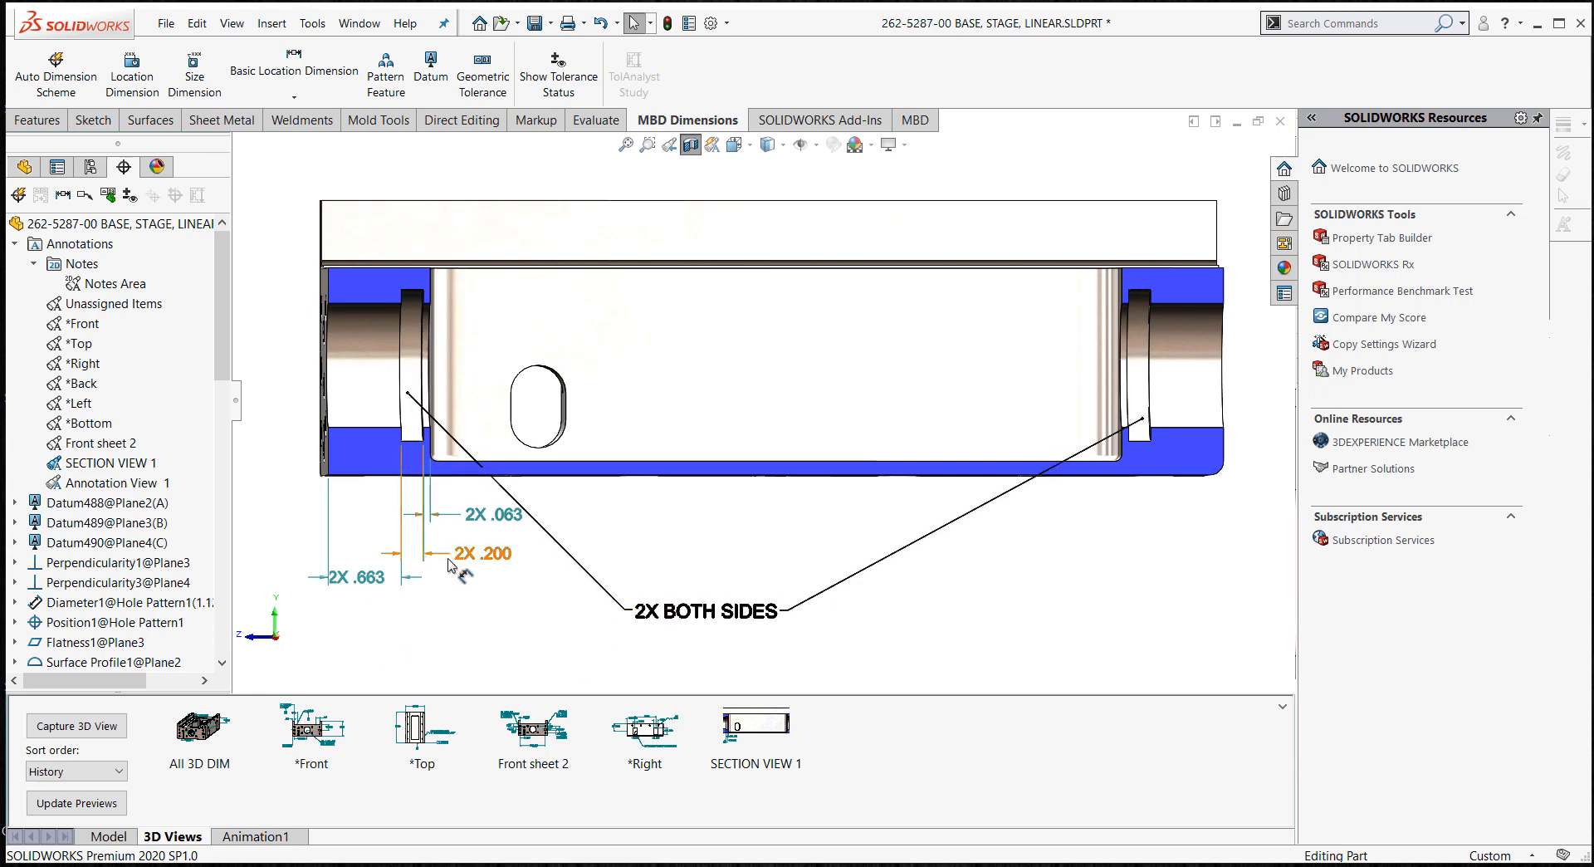
# - Center the 2X .663 dimension text between its extension lines and recapture the SECTION VIEW 1 3D view
pyautogui.moveTo(381, 577); pyautogui.dragTo(390, 577)
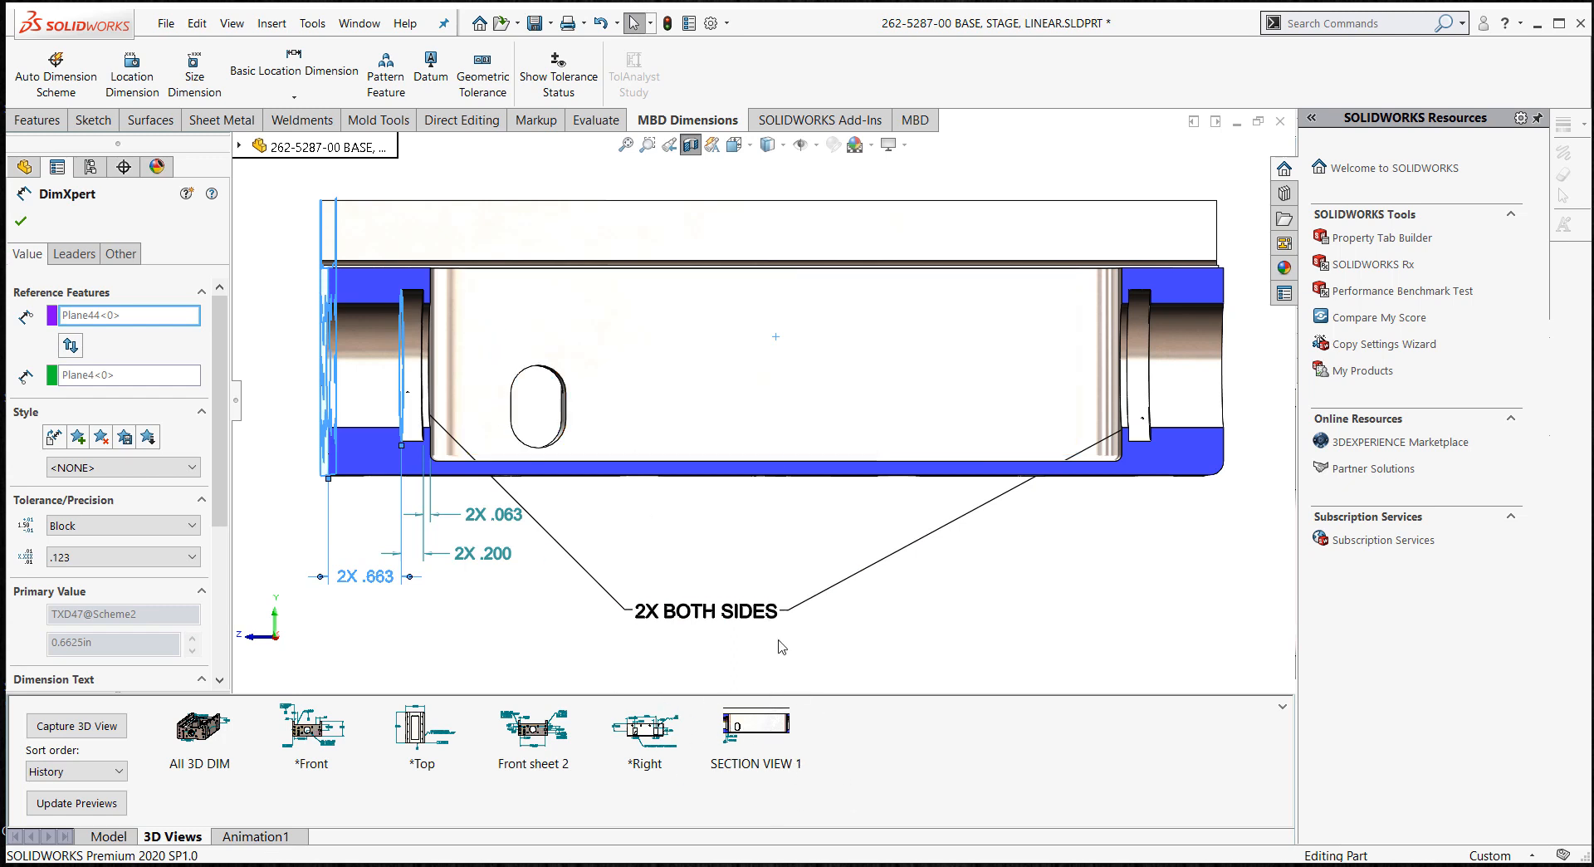
pyautogui.rightClick(756, 720)
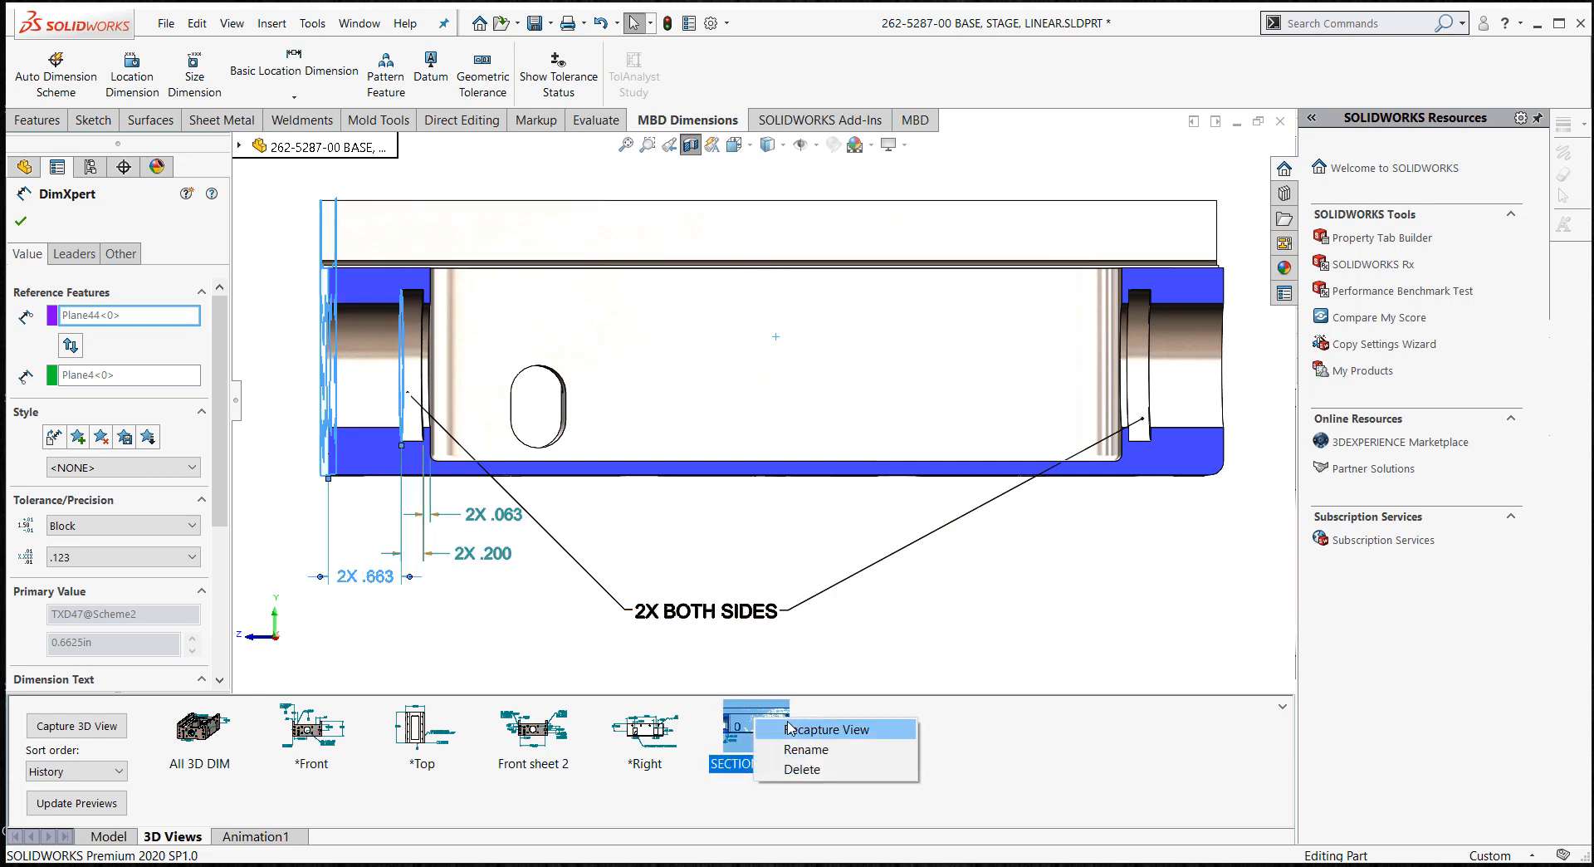
pyautogui.click(823, 729)
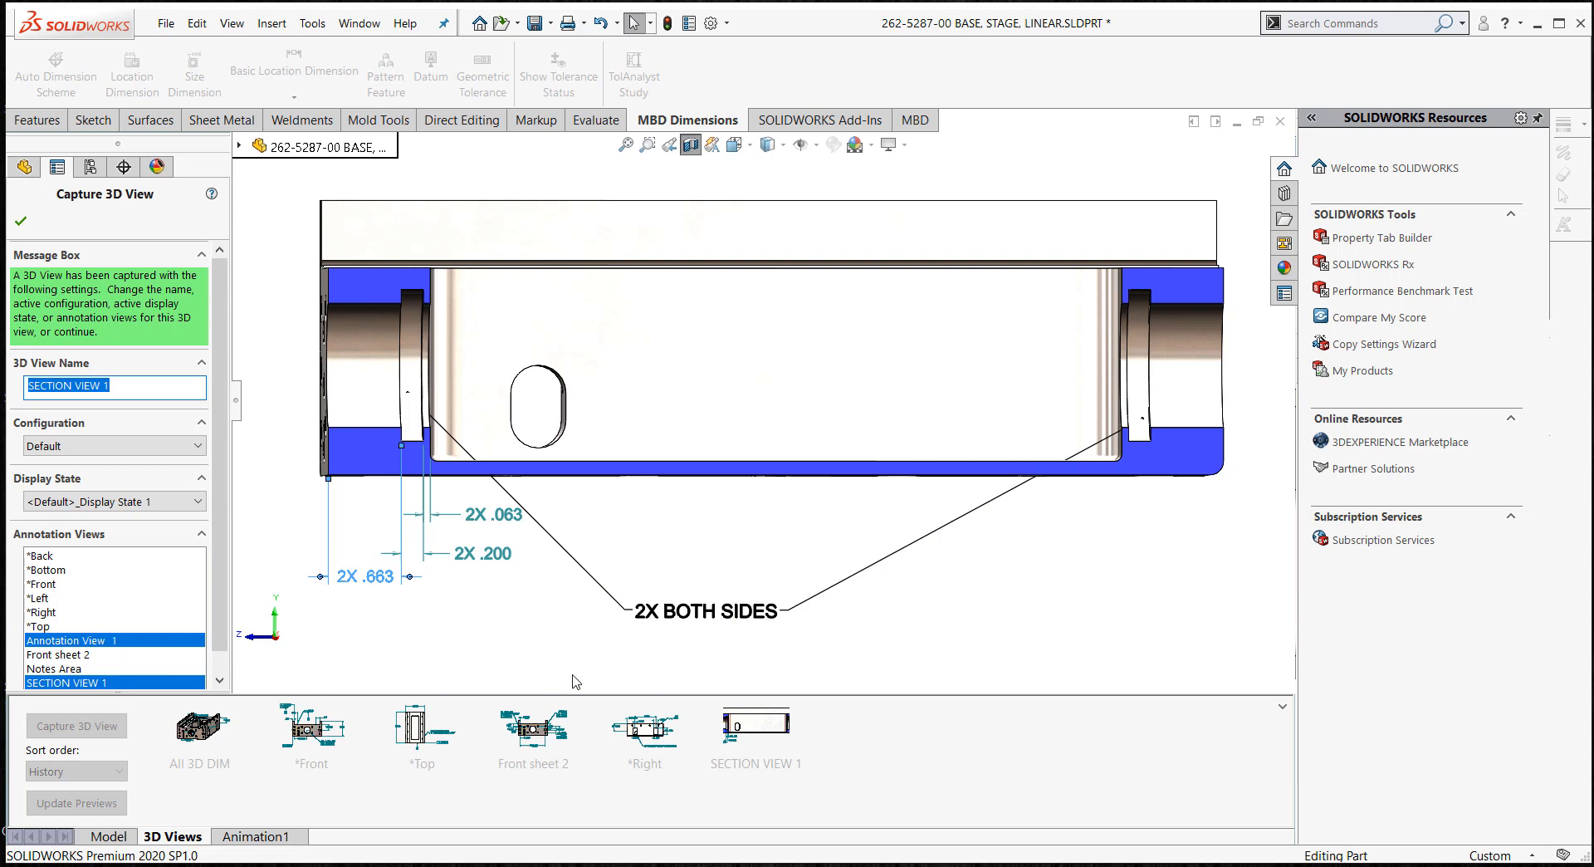
pyautogui.click(21, 220)
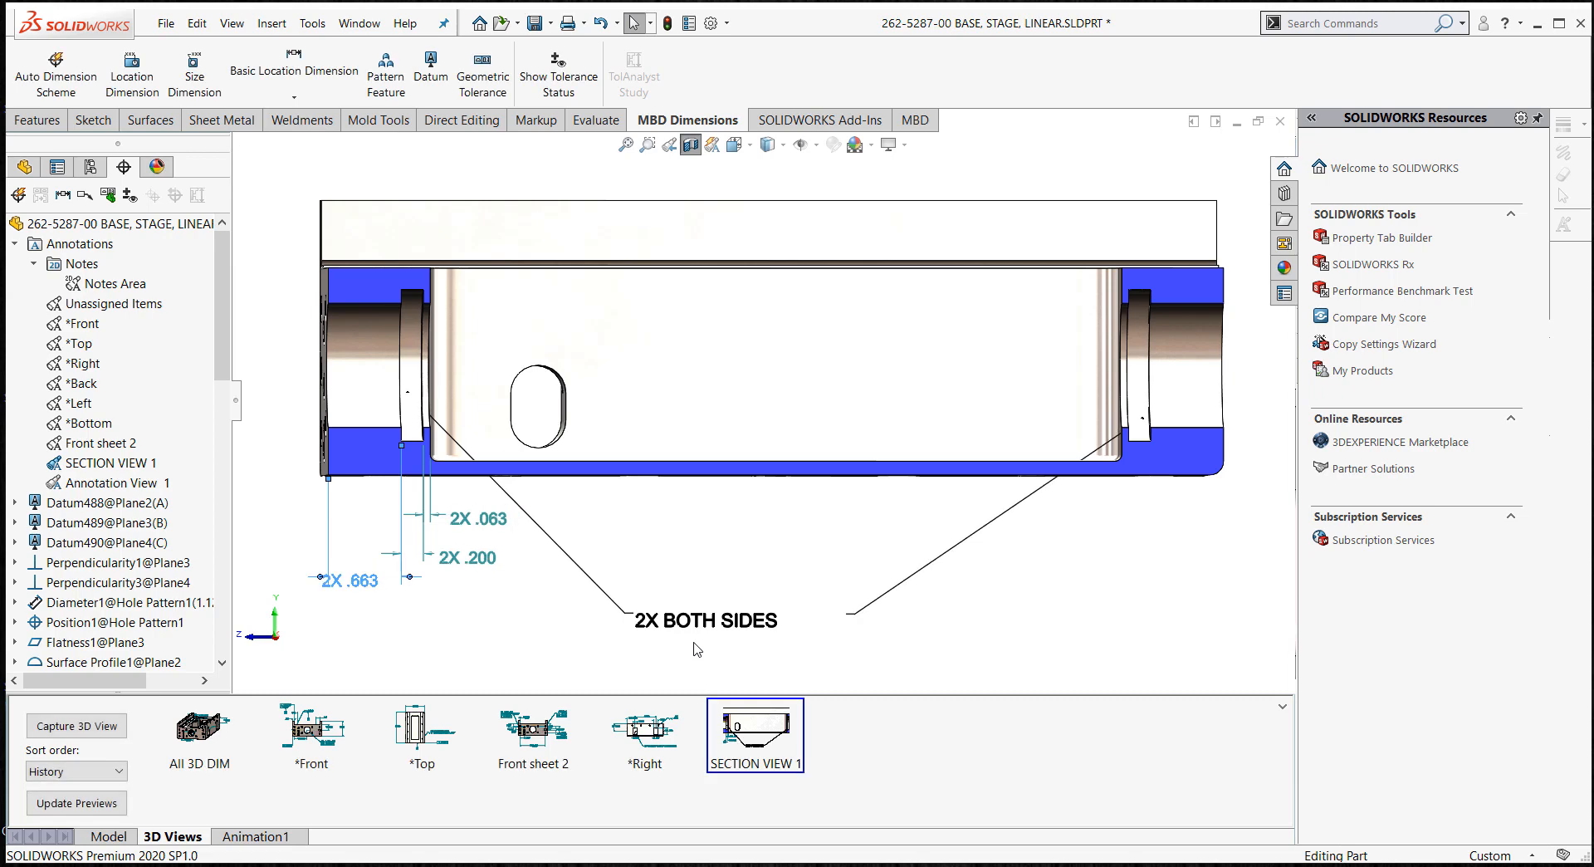
# - Activate the *Front 3D view, return to SECTION VIEW 1, and examine its captured dimensions and note
pyautogui.click(605, 650)
pyautogui.click(331, 734)
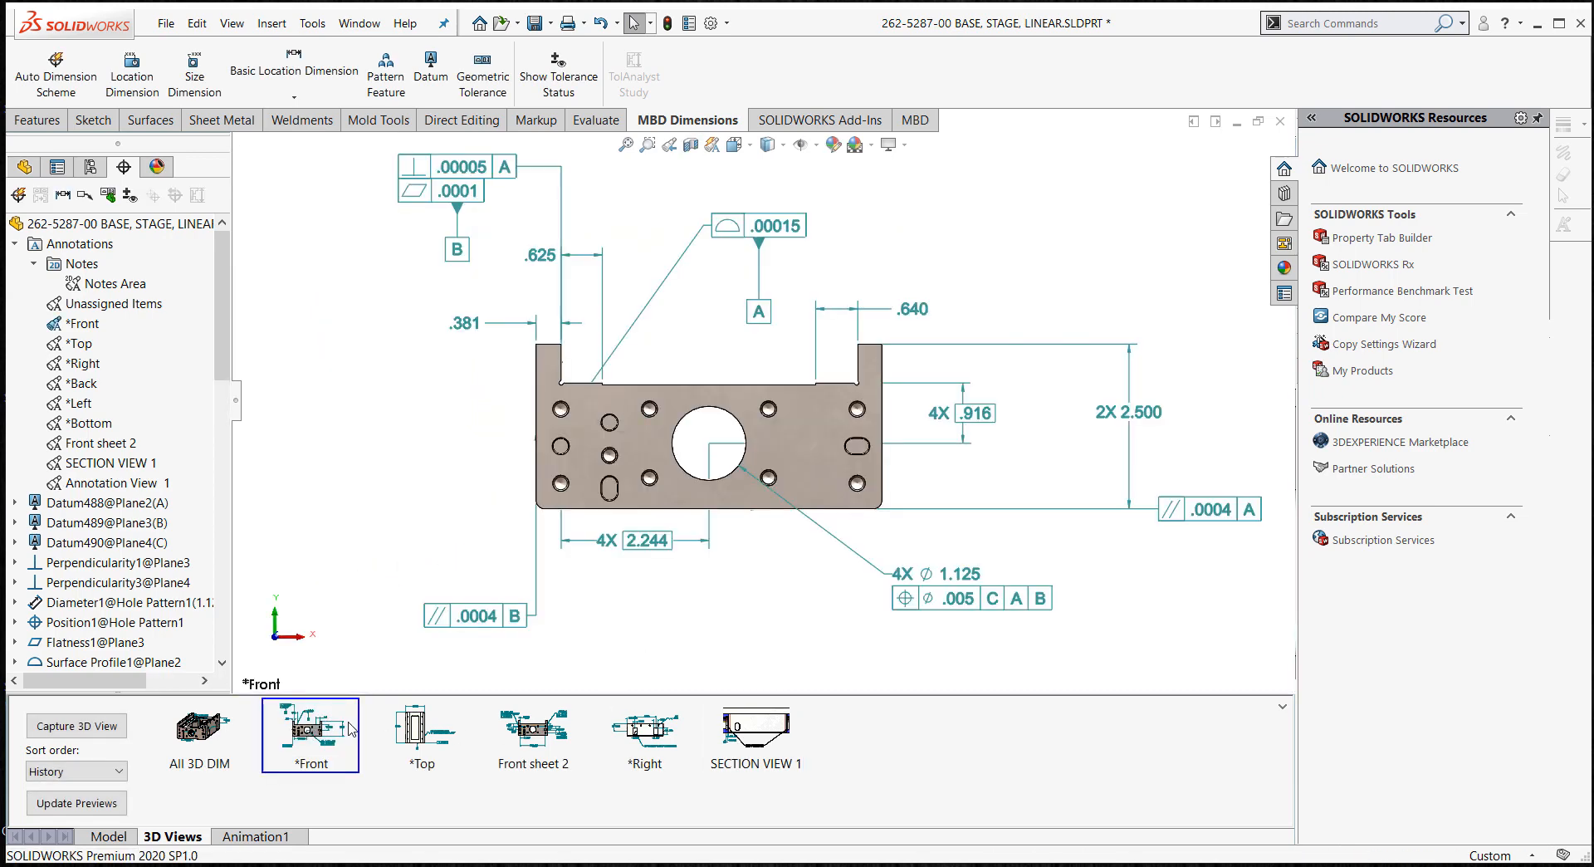
pyautogui.click(760, 730)
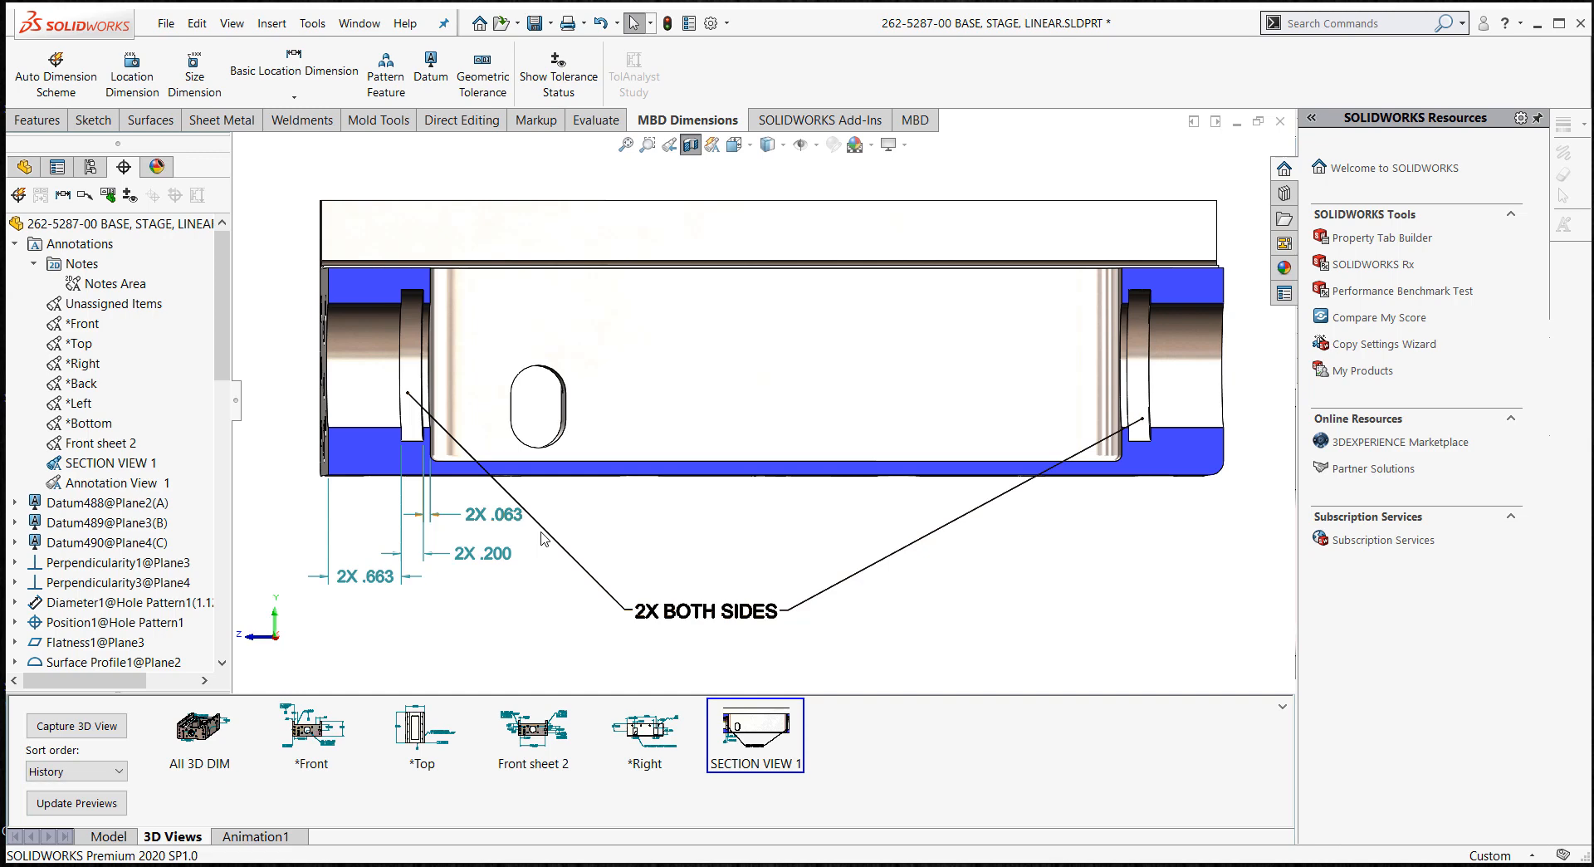
pyautogui.moveTo(430, 366); pyautogui.dragTo(442, 357, button='middle')
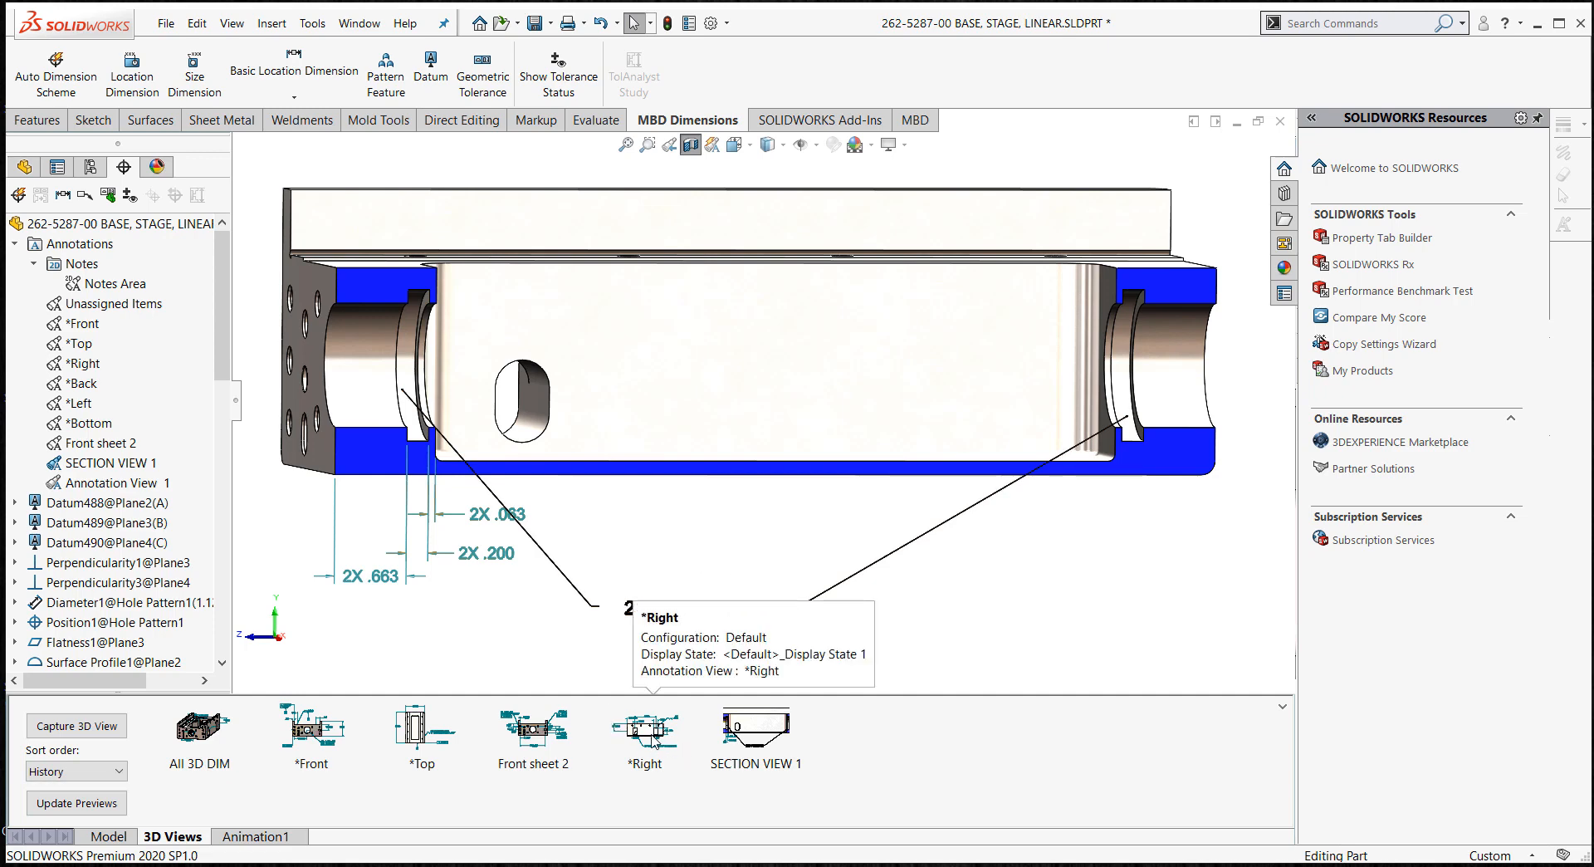
# - Insert a new annotation view that uses the *Front view orientation
pyautogui.rightClick(66, 253)
pyautogui.rightClick(79, 155)
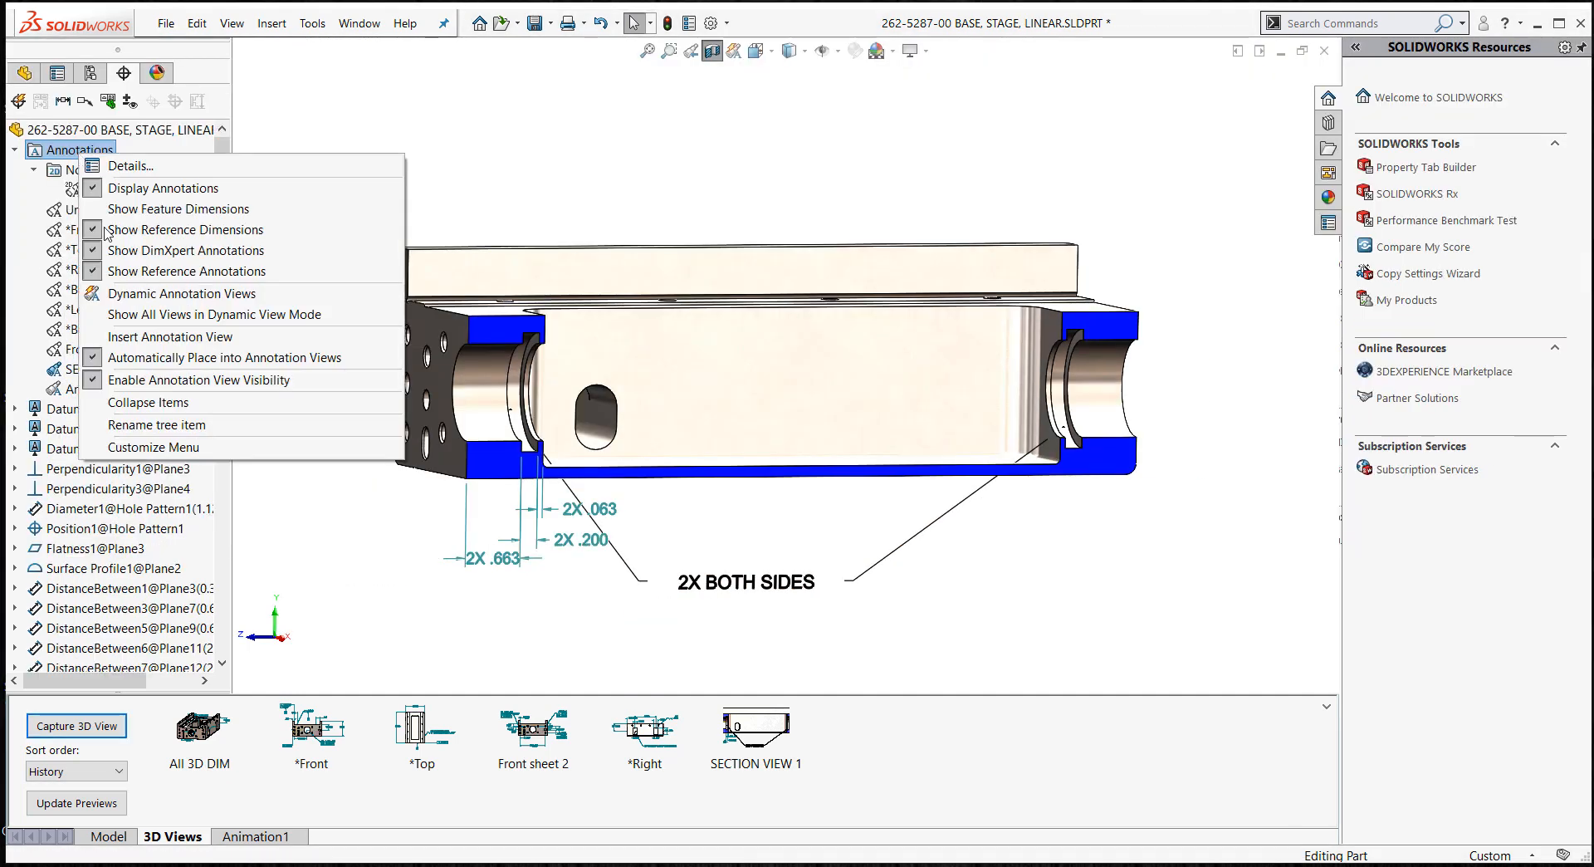
pyautogui.click(151, 341)
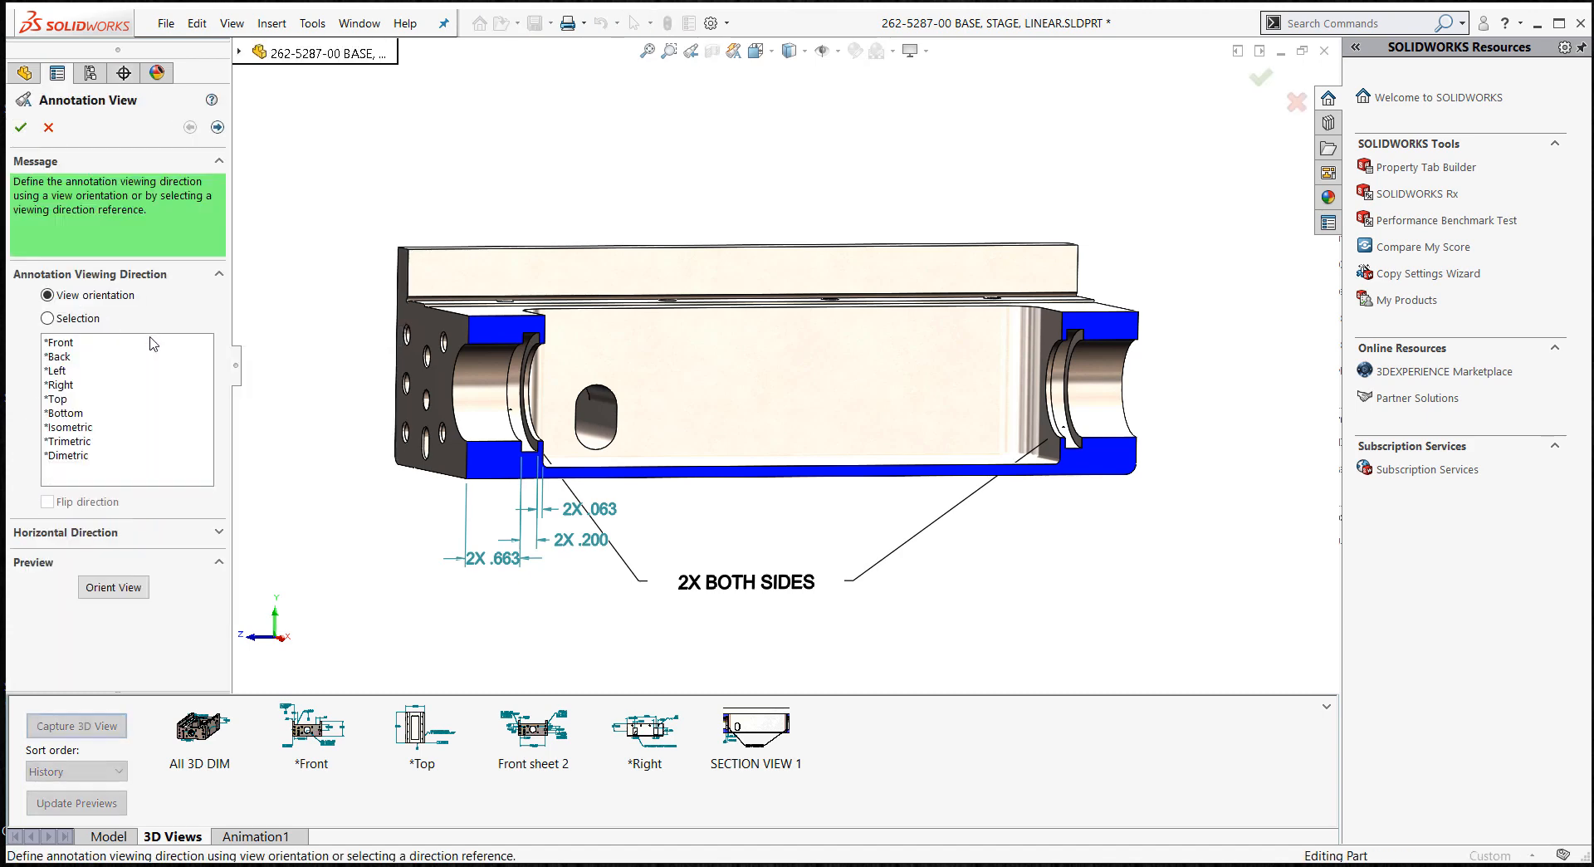
pyautogui.click(67, 342)
pyautogui.click(218, 127)
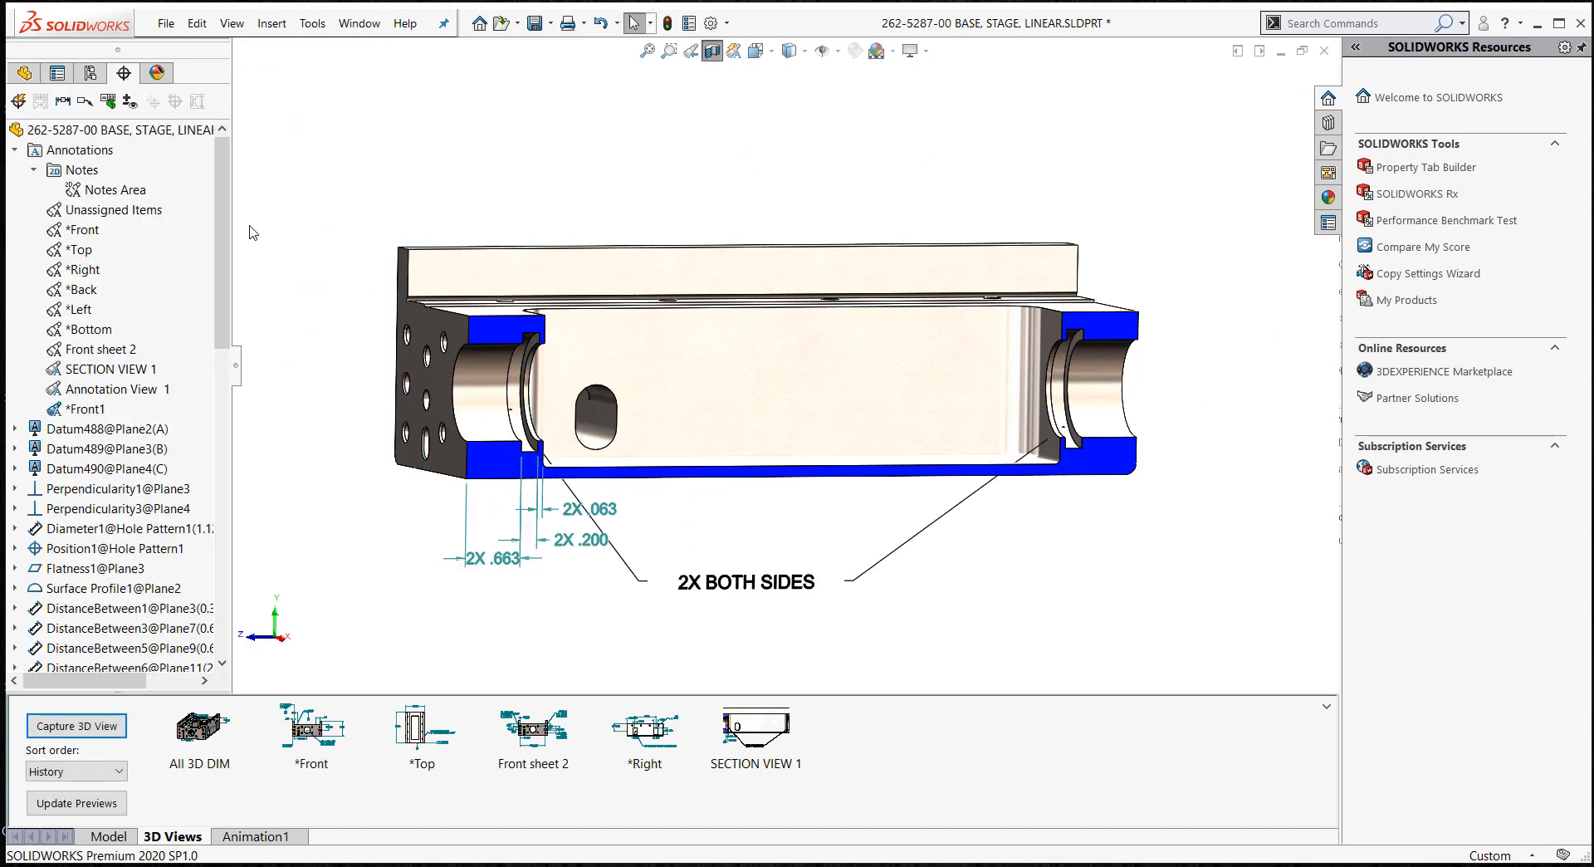
# - Rename the new *Front1 annotation view to DETAIL VIEW 1
pyautogui.rightClick(86, 415)
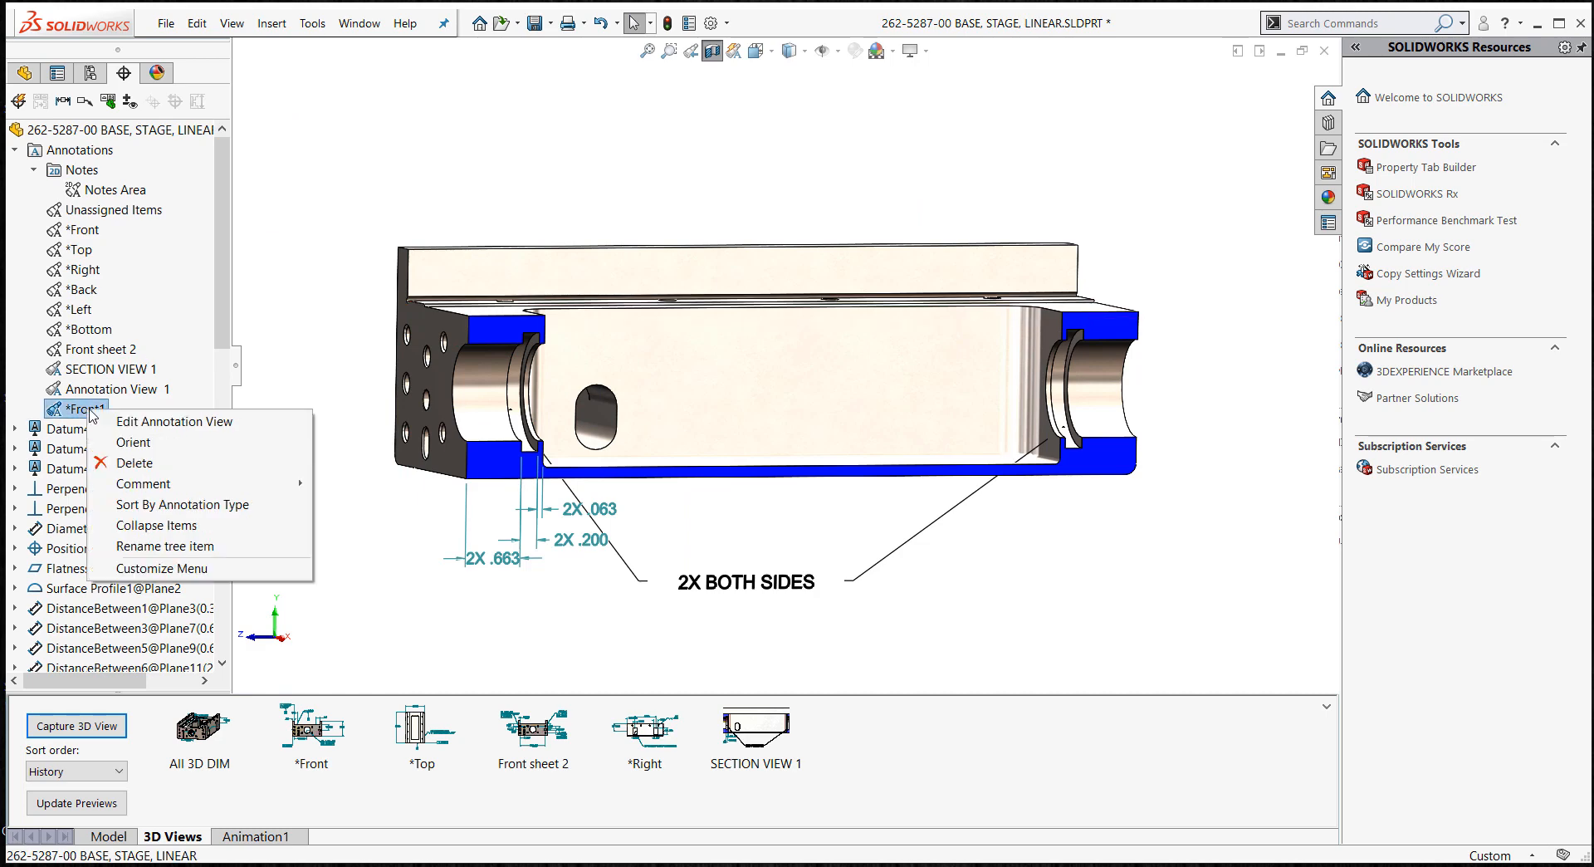
pyautogui.click(161, 547)
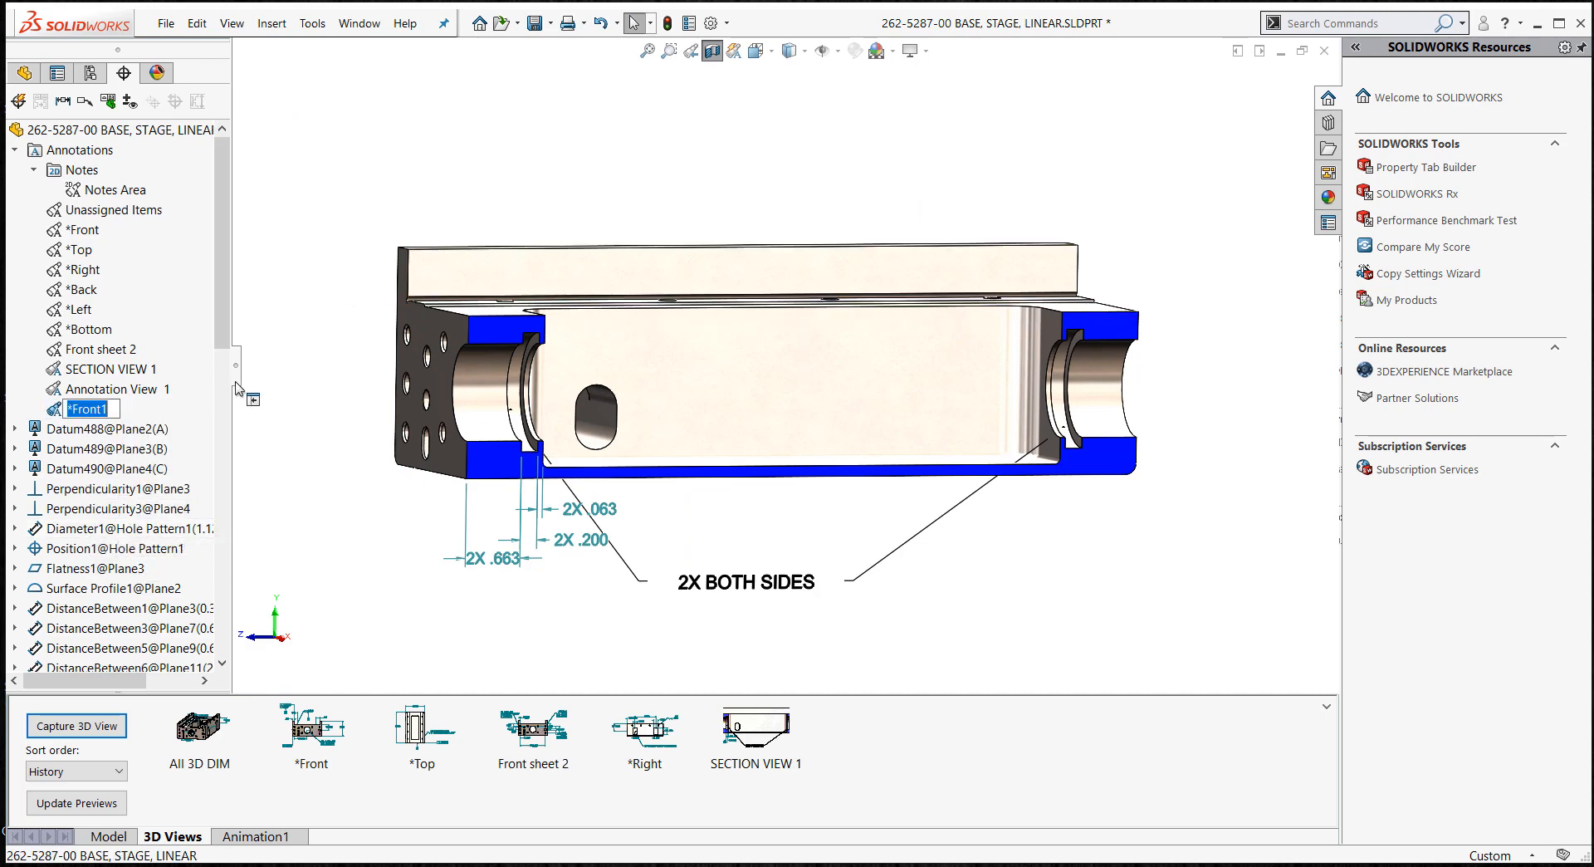
pyautogui.write('DETAIL VIEW 1')
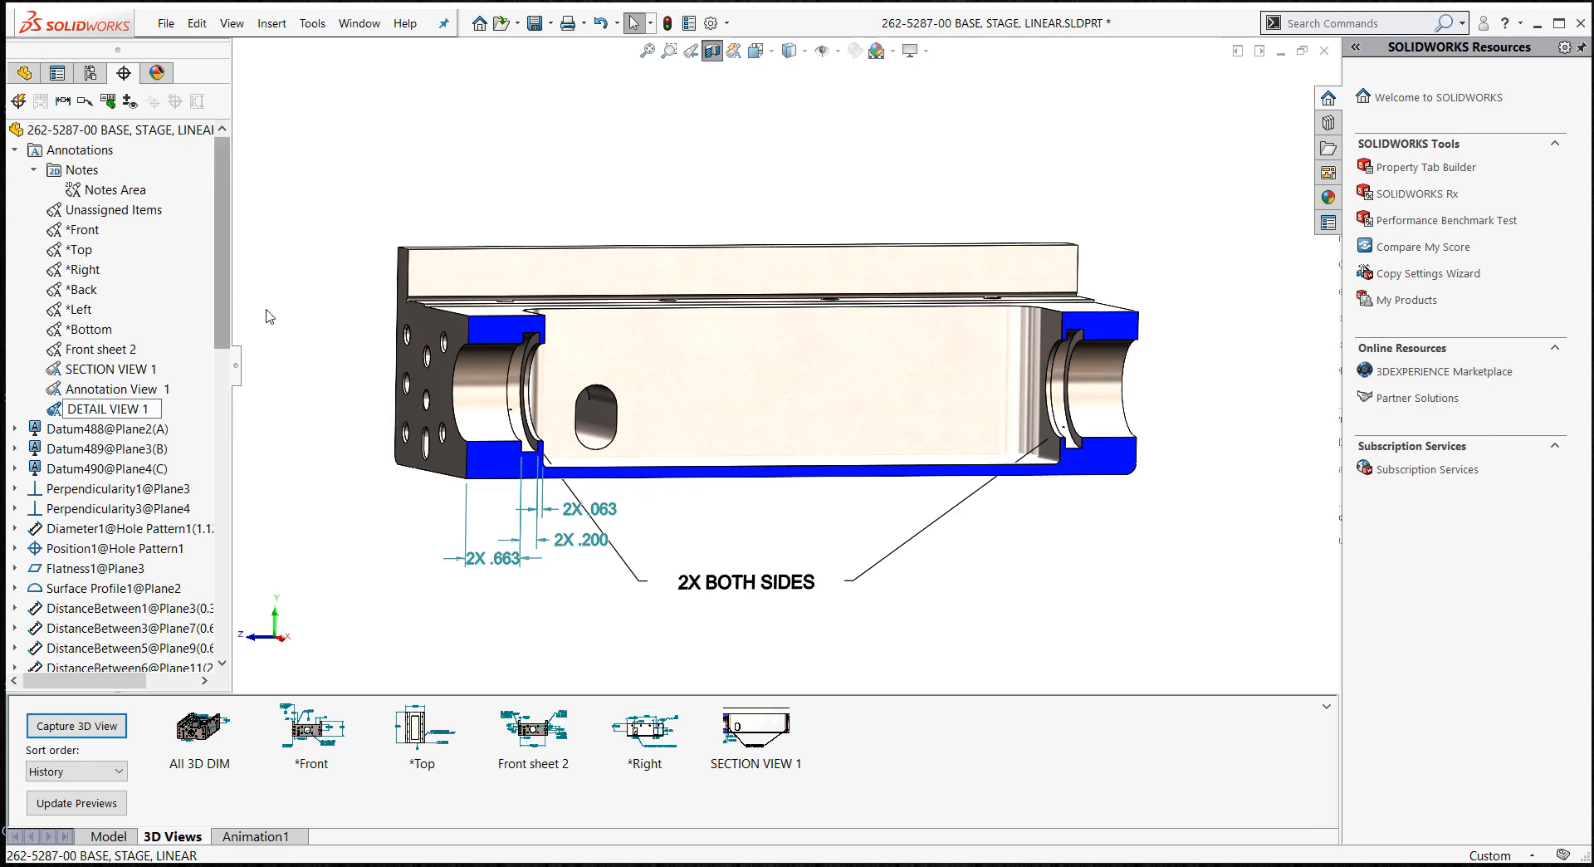
pyautogui.press('Return')
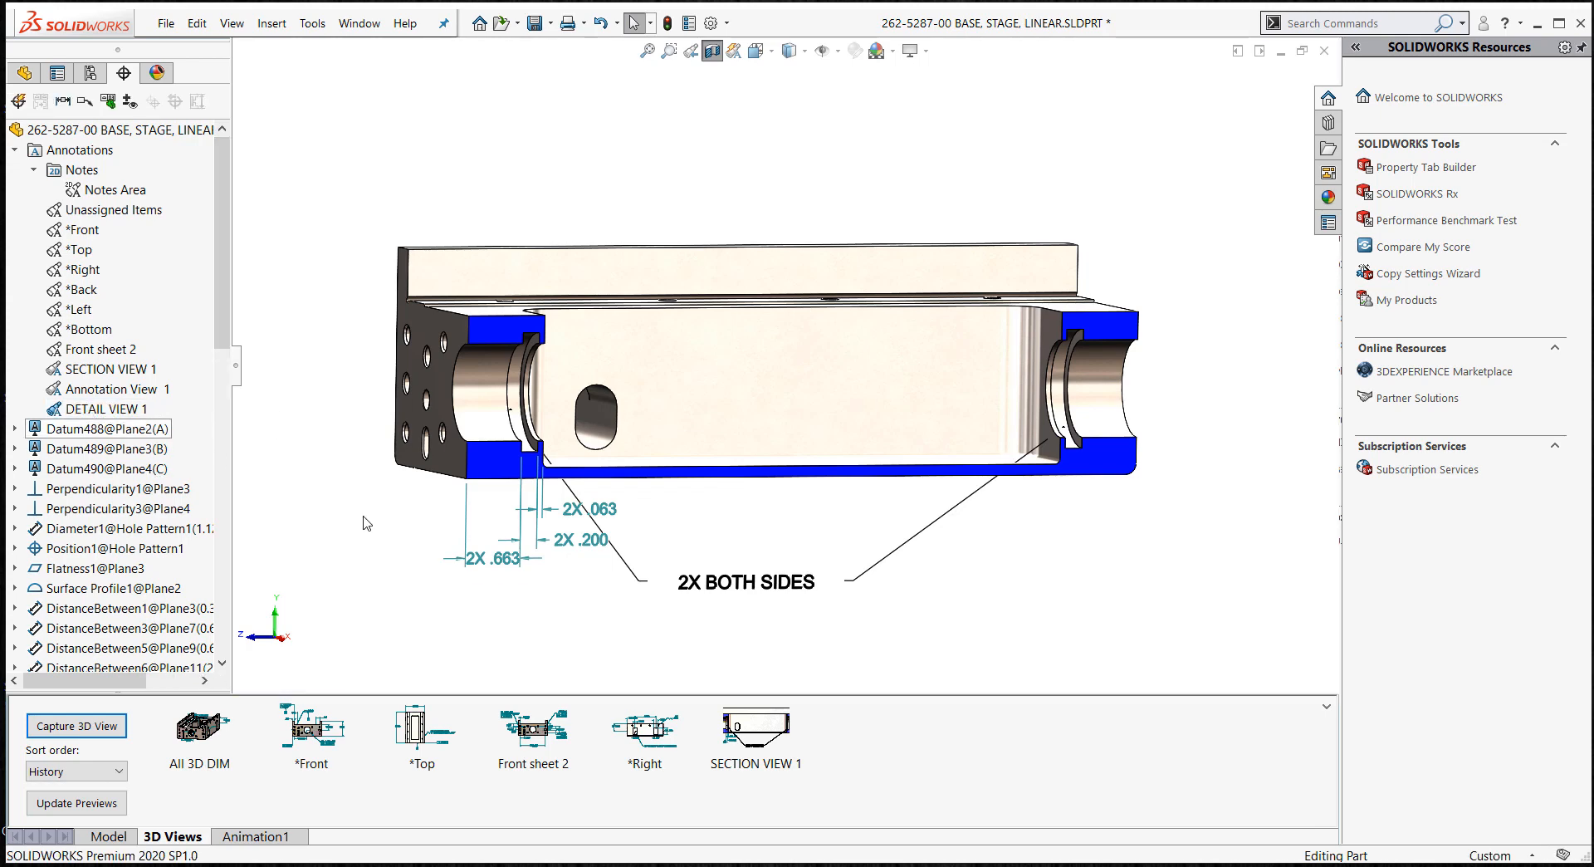
# - Orient to DETAIL VIEW 1 and section the base at the Side plane, with a second Front-plane section offset to the bore groove
pyautogui.rightClick(123, 410)
pyautogui.click(165, 445)
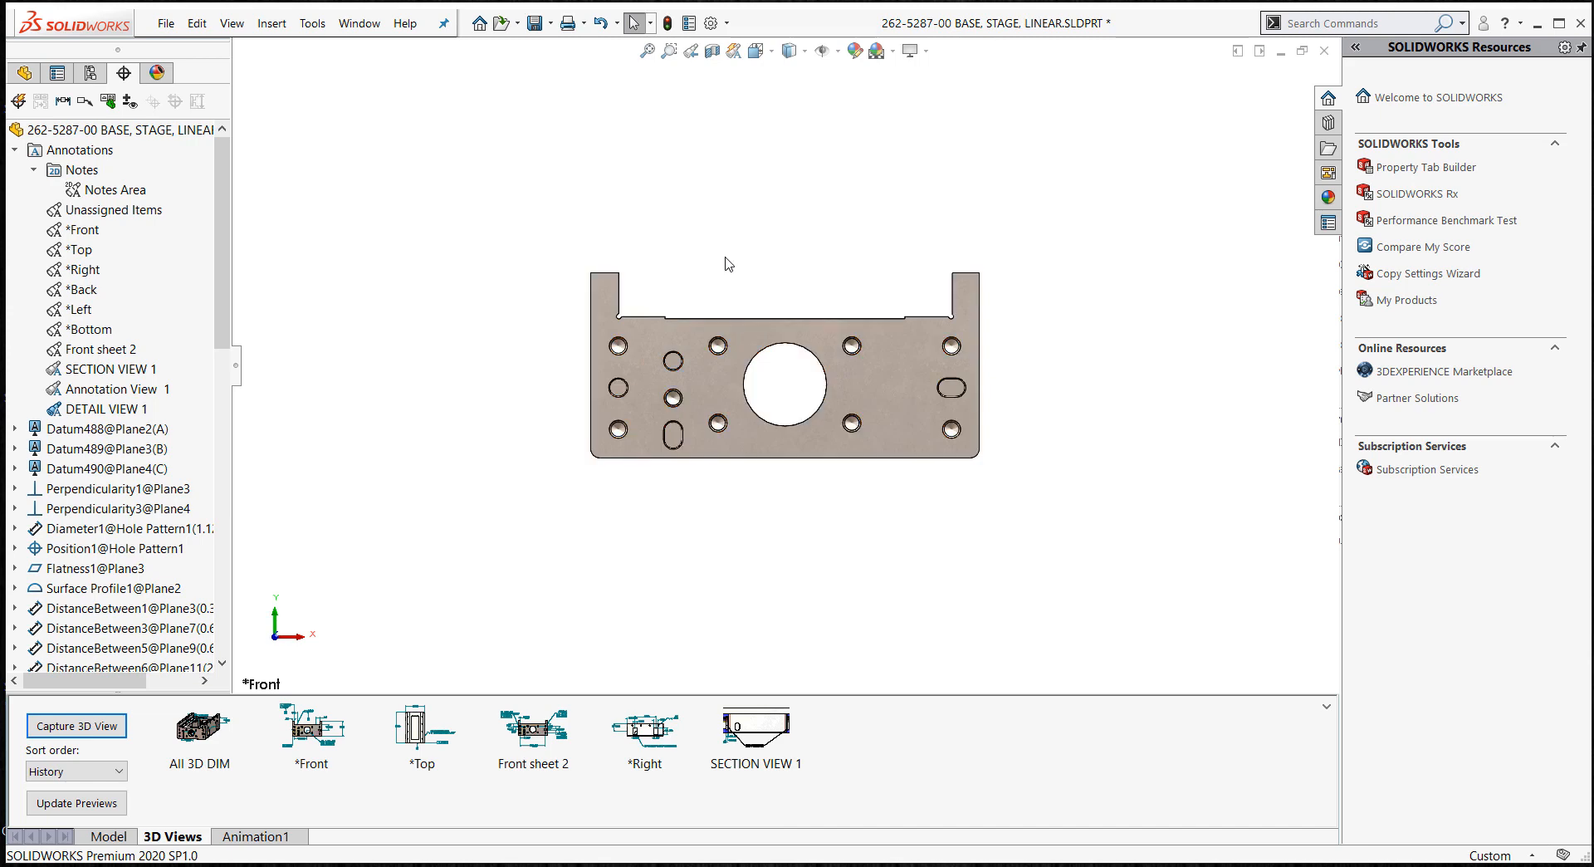
pyautogui.click(711, 55)
pyautogui.moveTo(723, 217); pyautogui.dragTo(686, 226, button='middle')
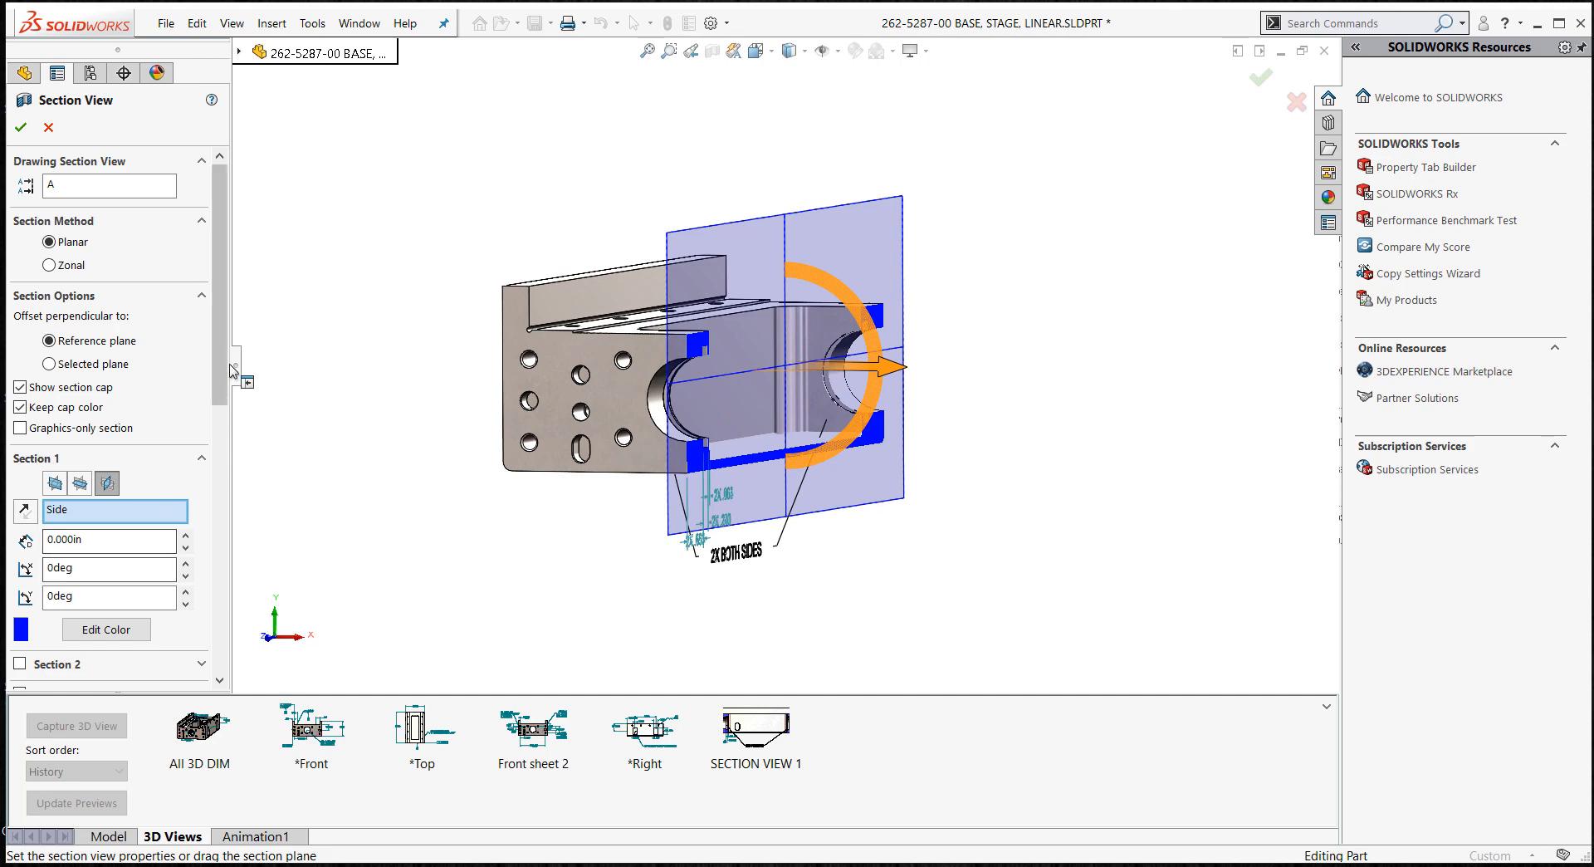
pyautogui.scroll(-5, 220, 371)
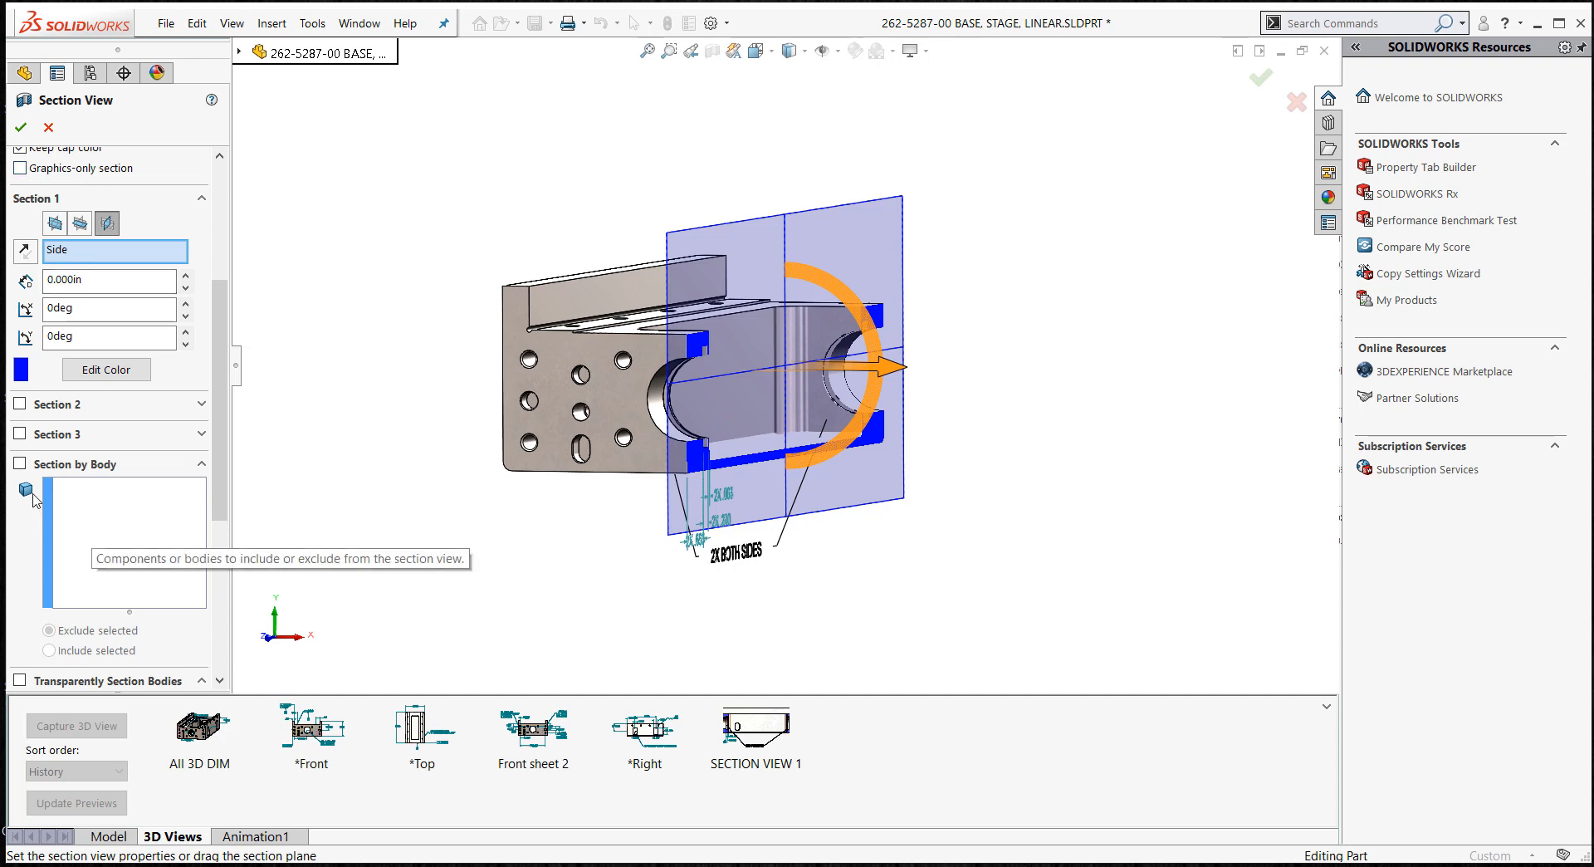
pyautogui.click(20, 405)
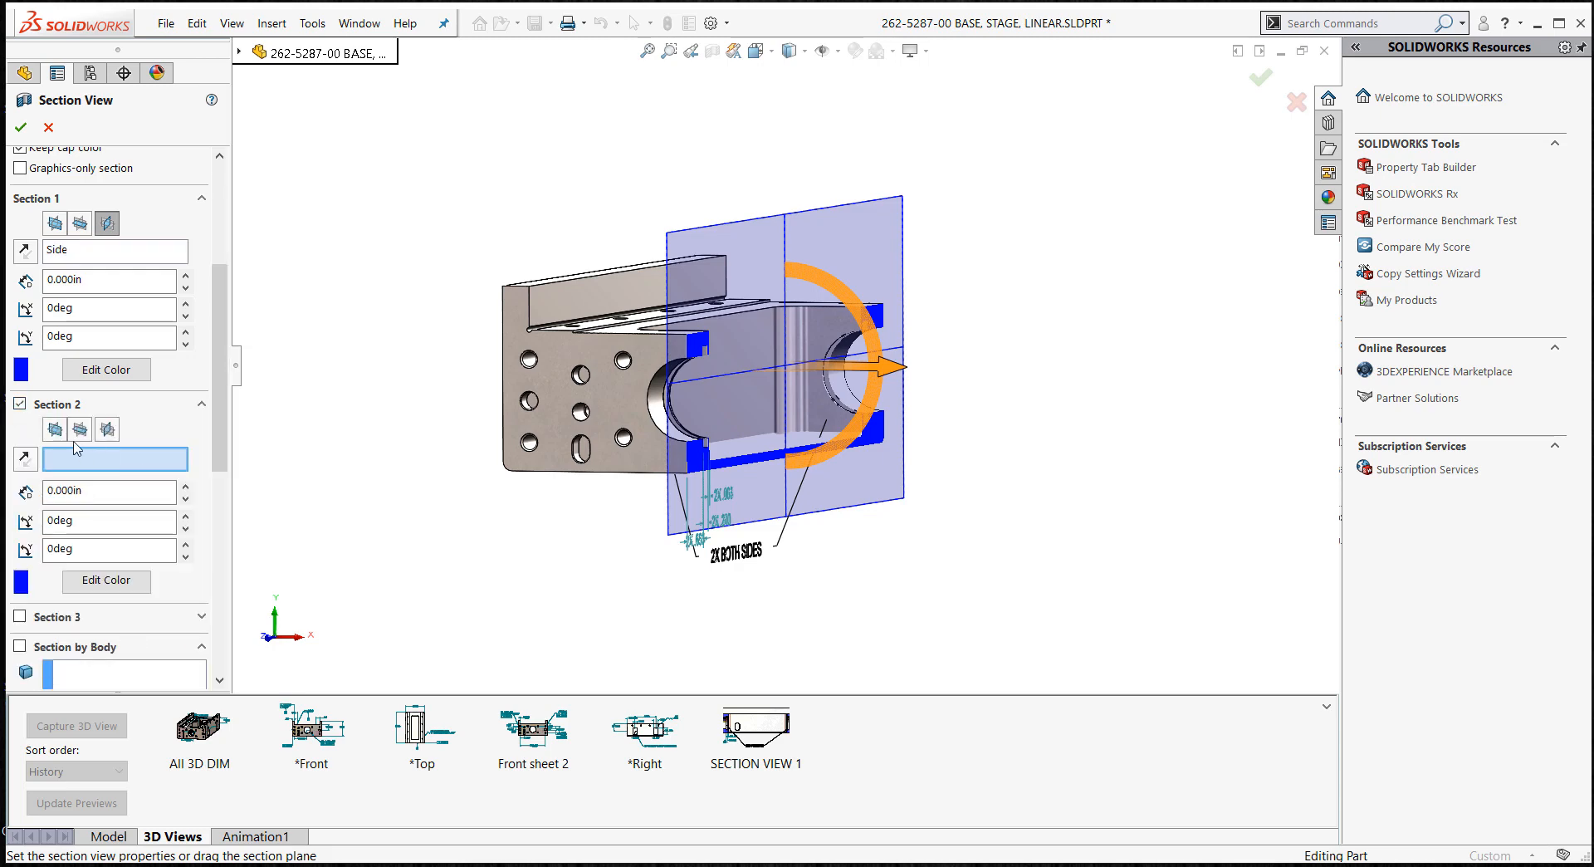
pyautogui.click(55, 428)
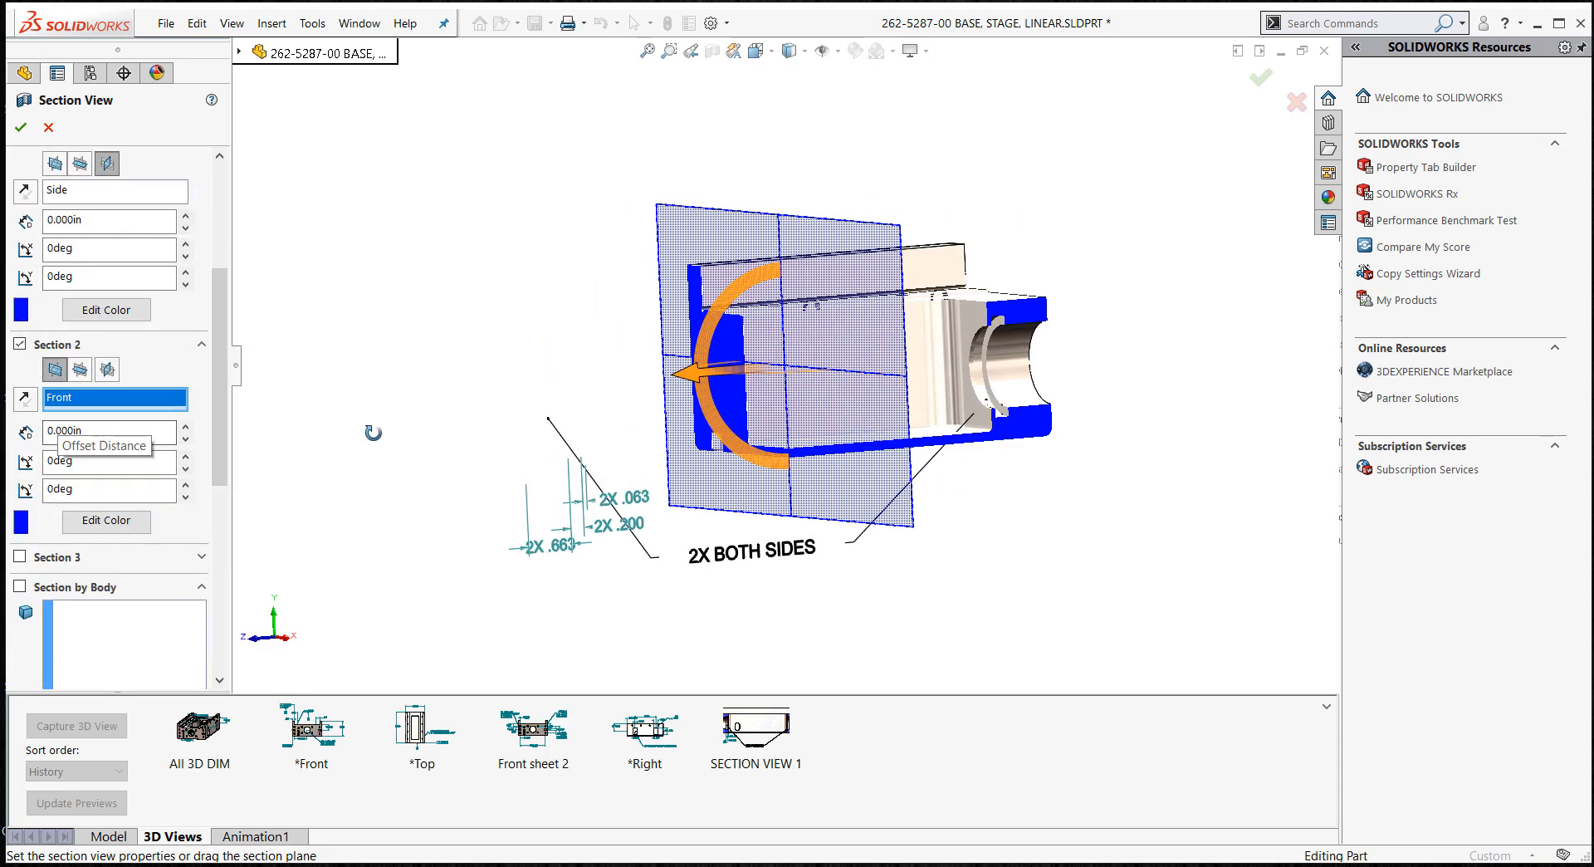
pyautogui.moveTo(677, 375); pyautogui.dragTo(475, 392)
pyautogui.click(21, 127)
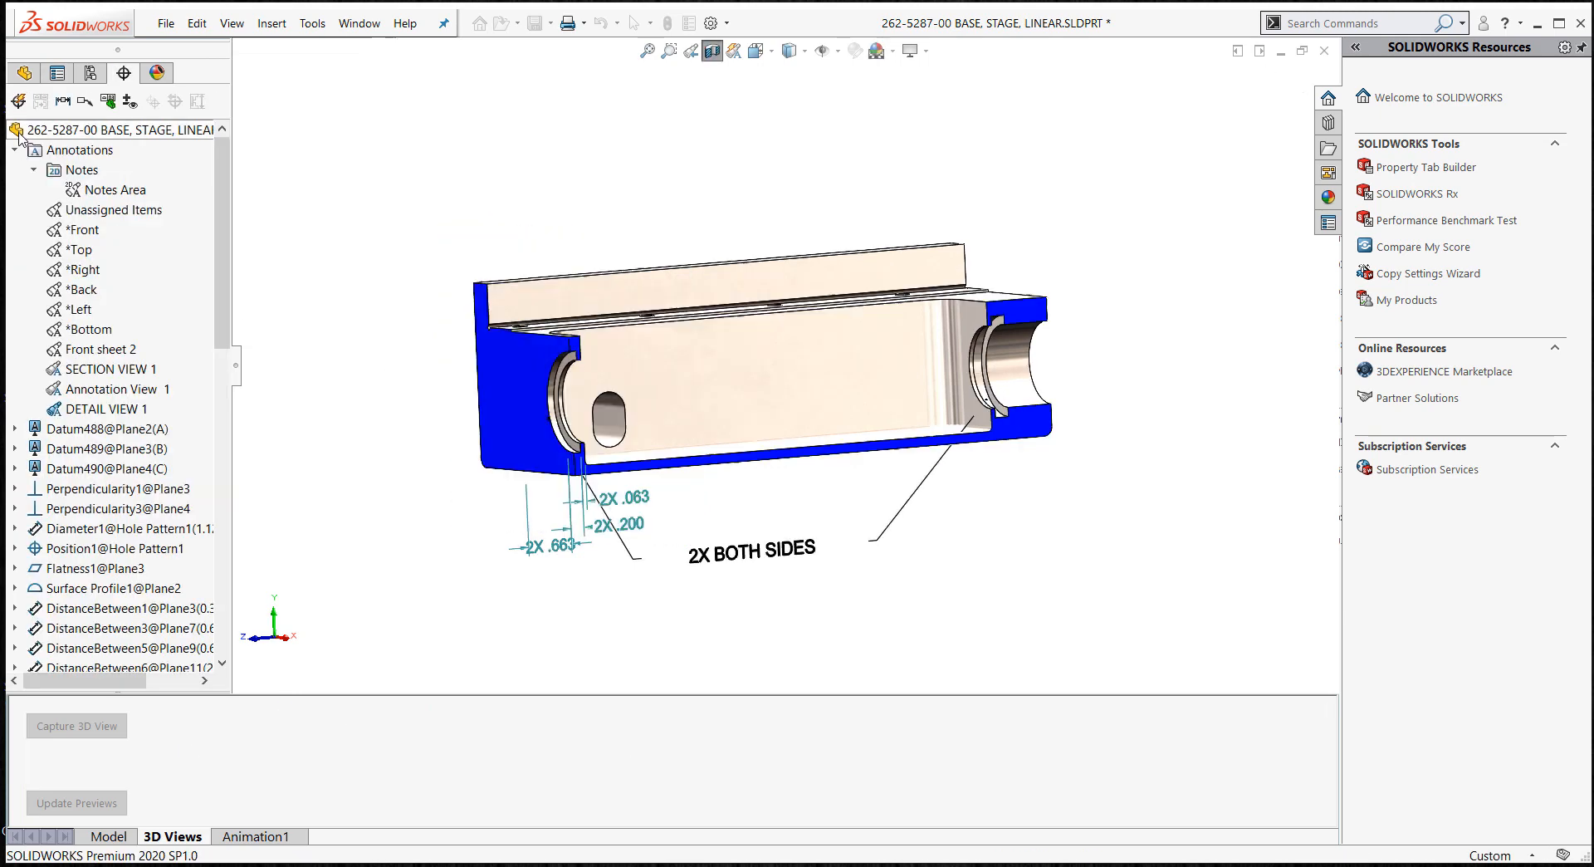
# - Orient the model to DETAIL VIEW 1 again and reapply the two-plane section view
pyautogui.rightClick(125, 408)
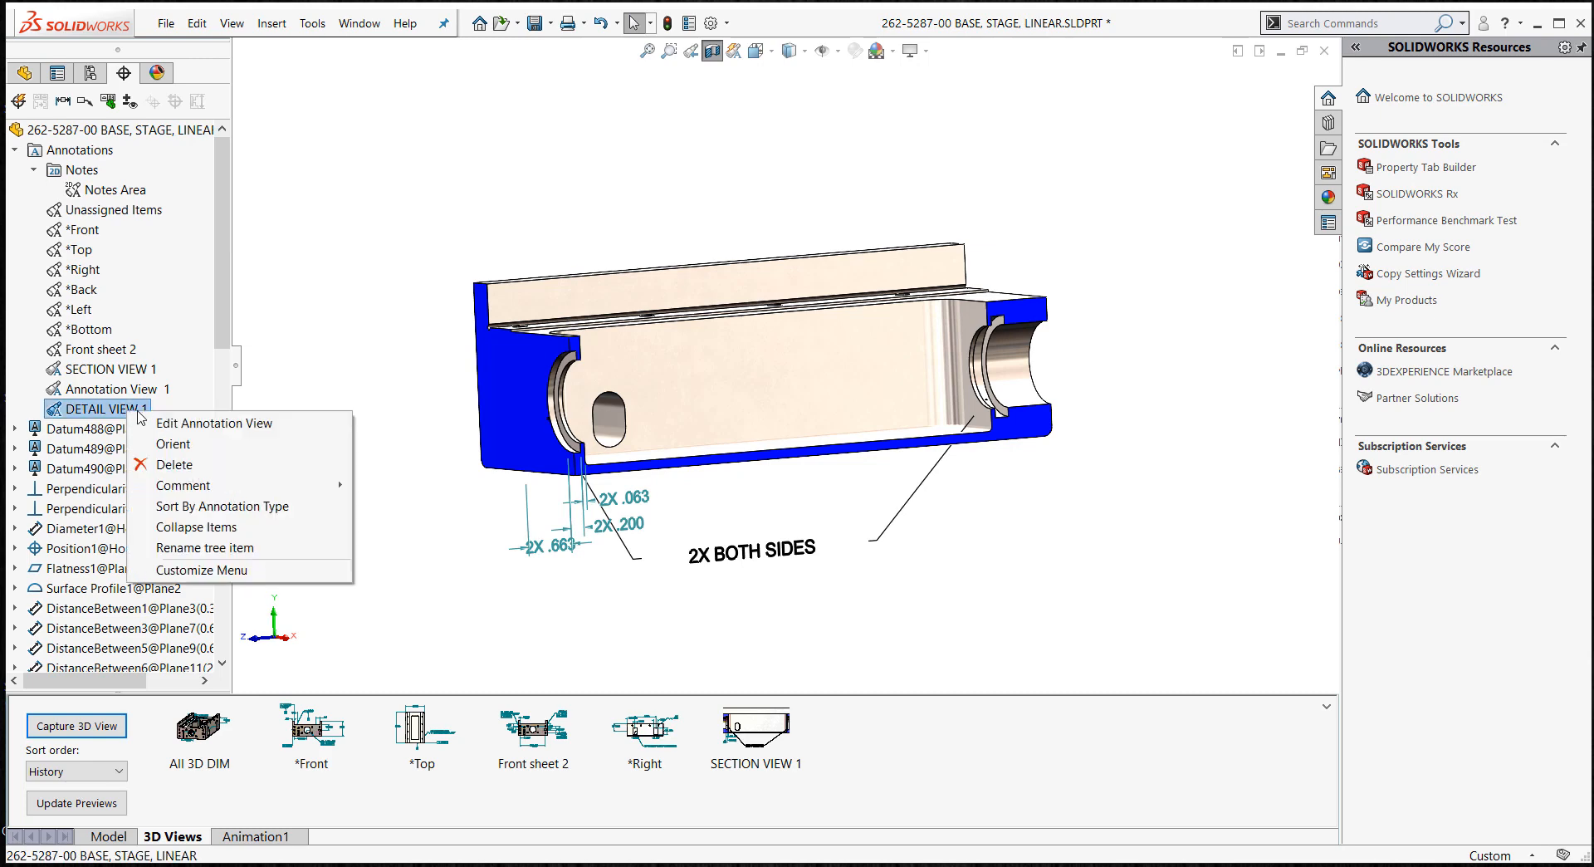
pyautogui.click(214, 445)
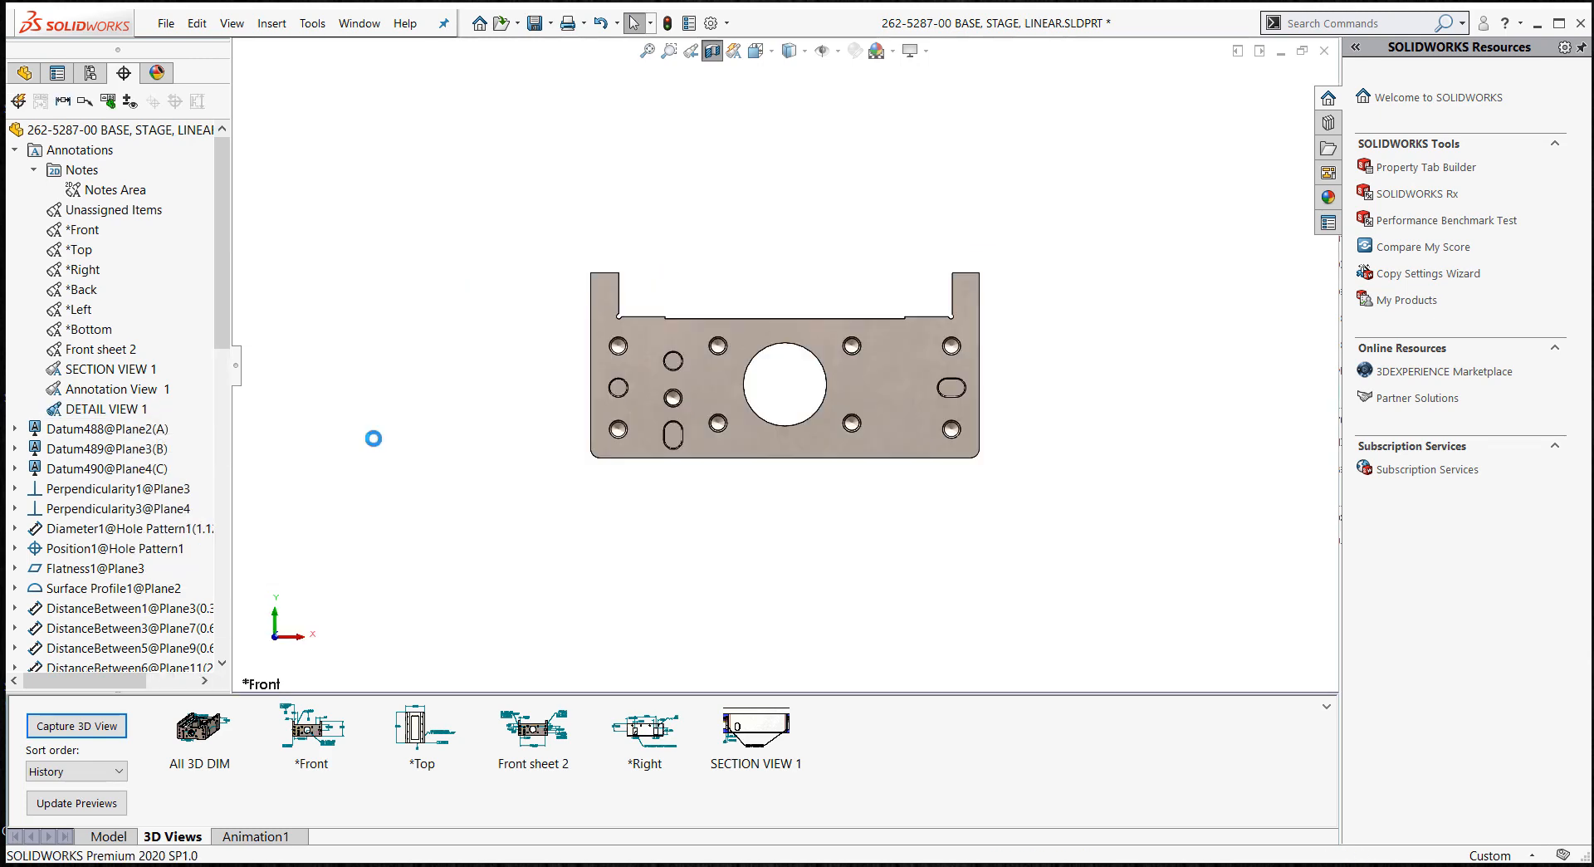
pyautogui.click(713, 51)
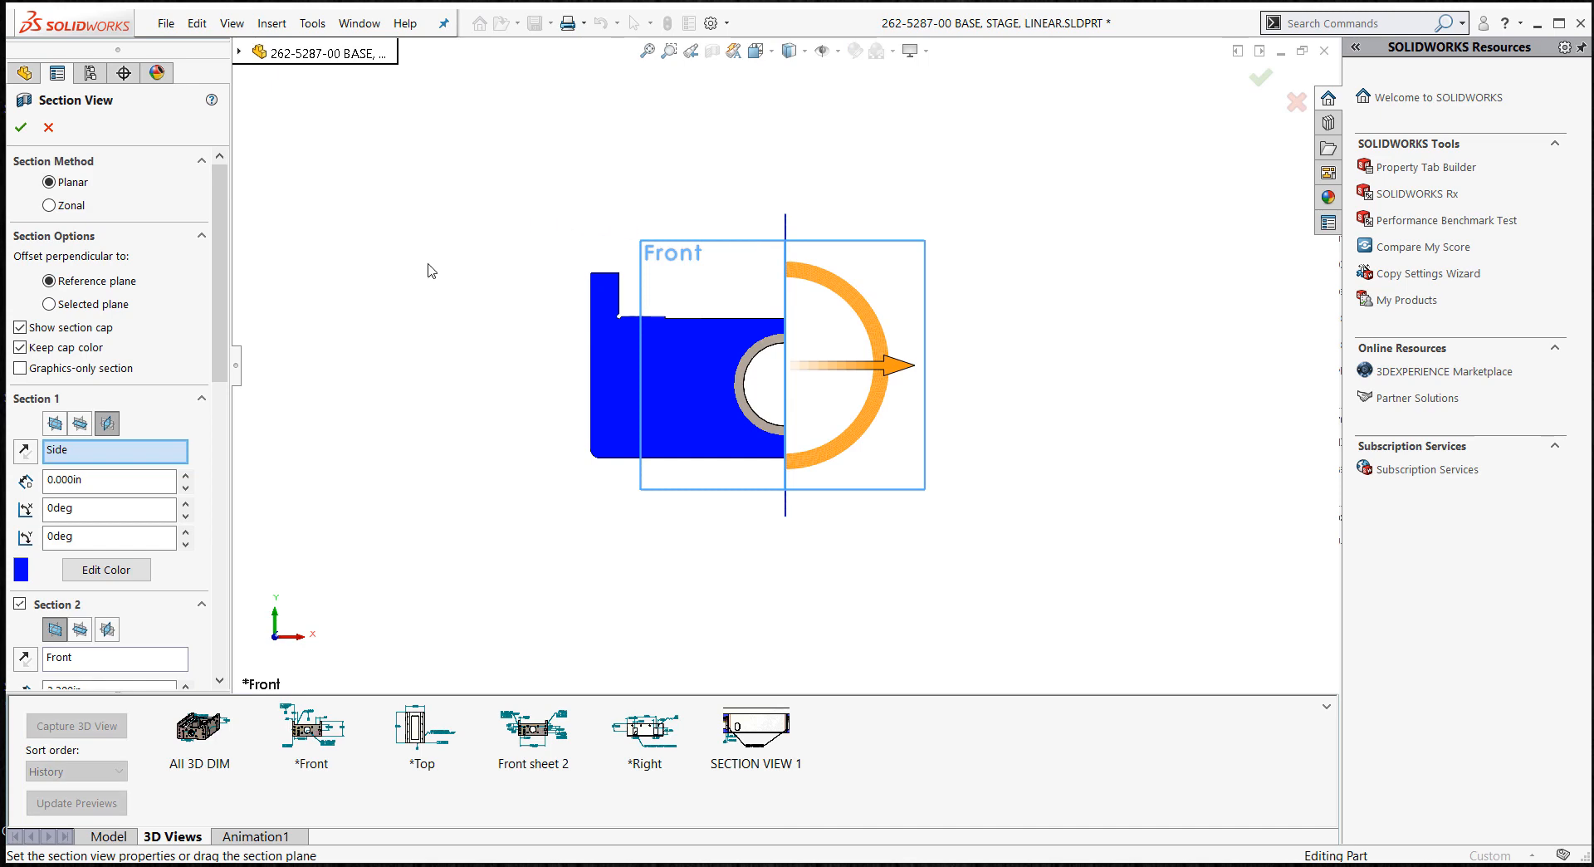
pyautogui.click(21, 127)
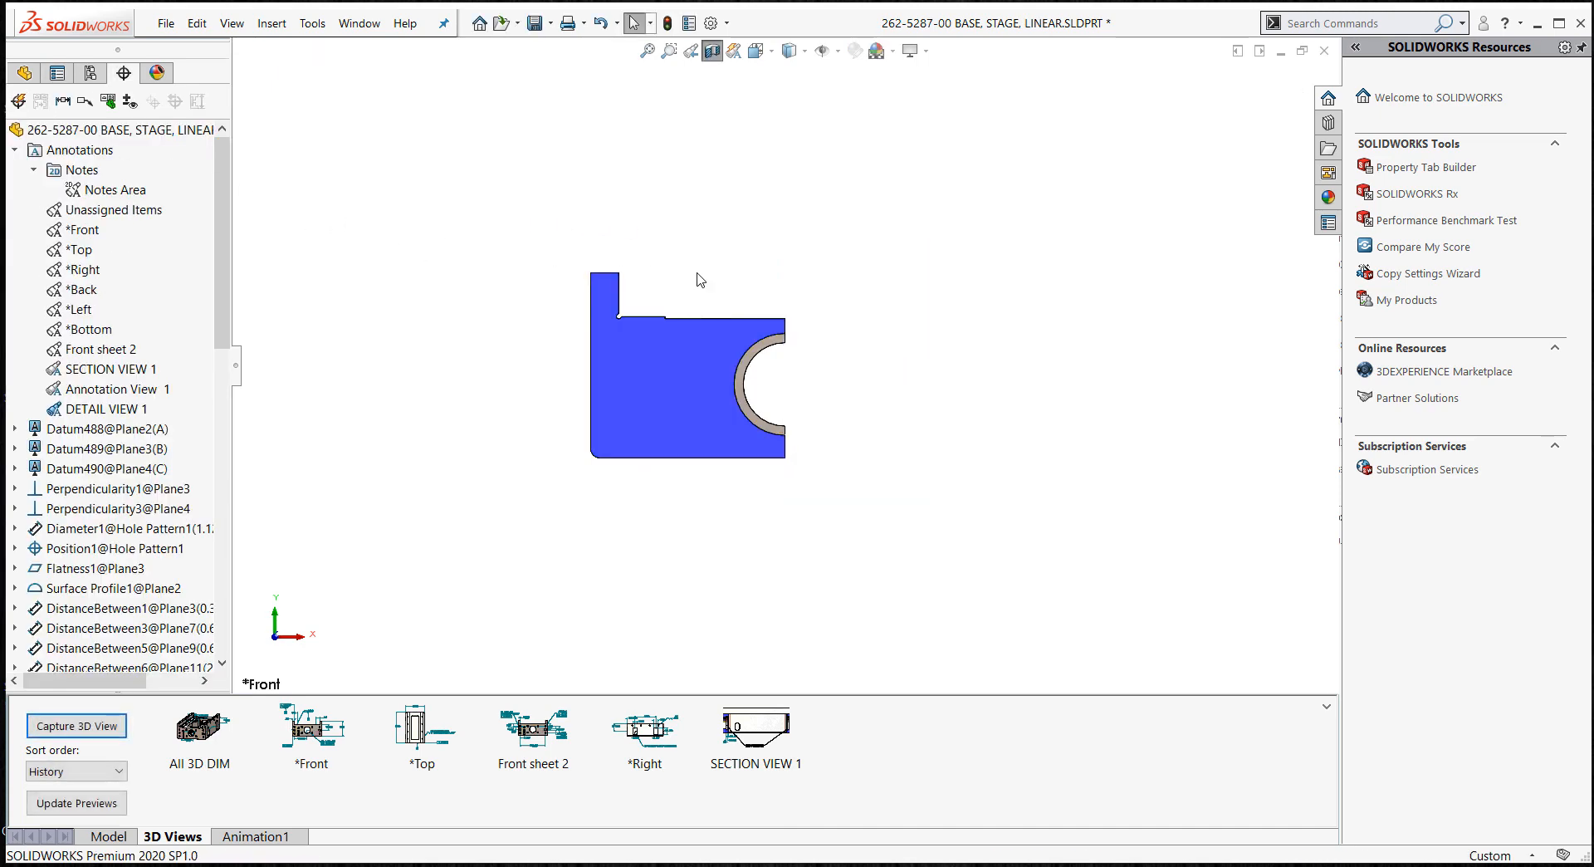
# - Capture a 3D view named DETAIL VIEW 1 with only the DETAIL VIEW 1 annotation view selected
pyautogui.scroll(-2, 704, 269)
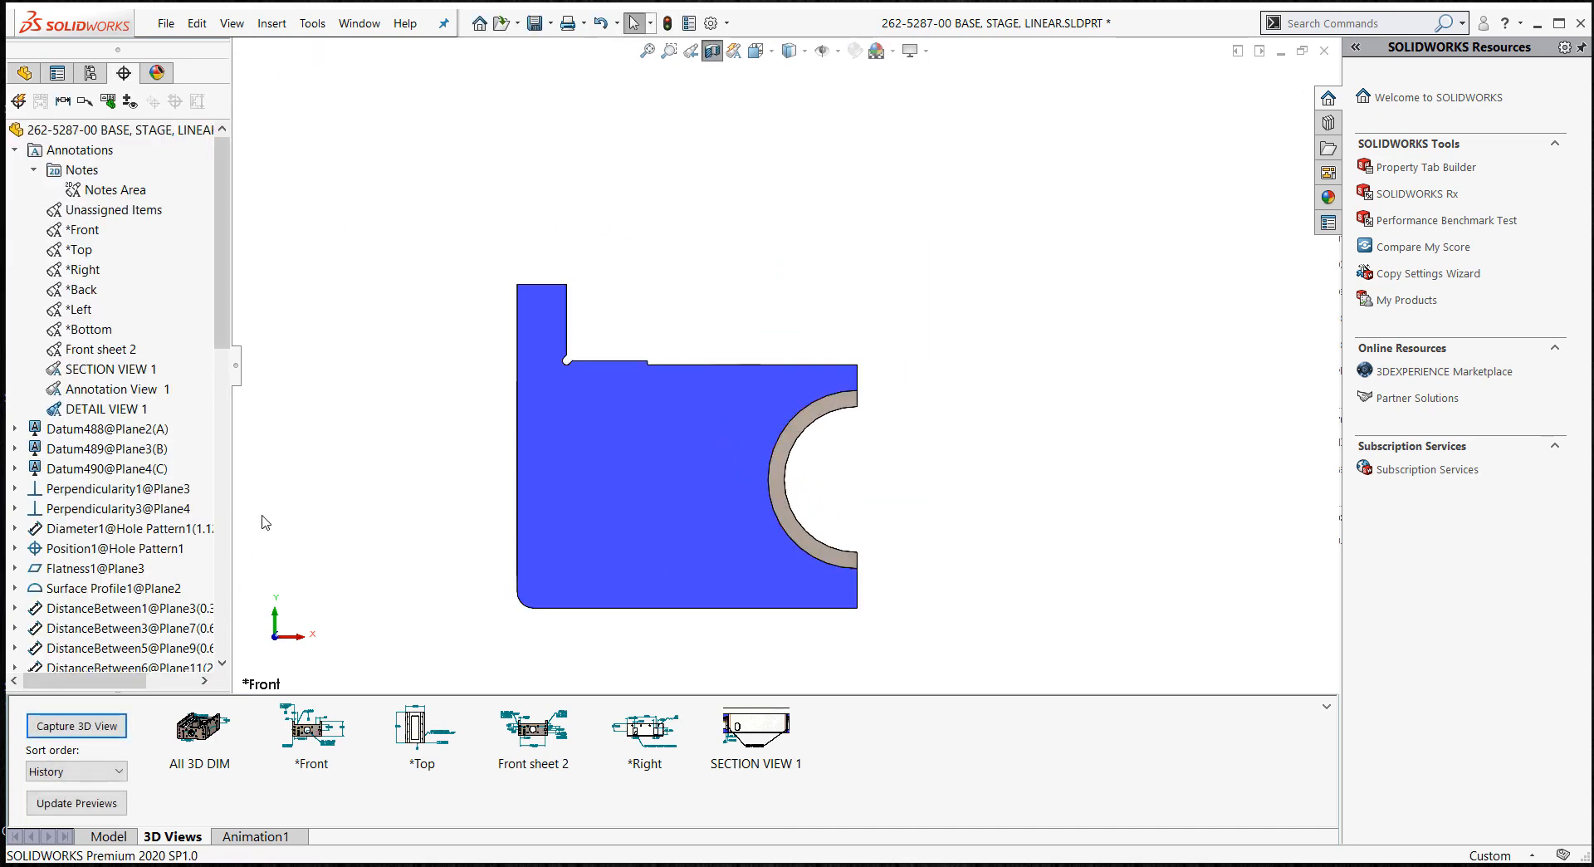
pyautogui.click(99, 732)
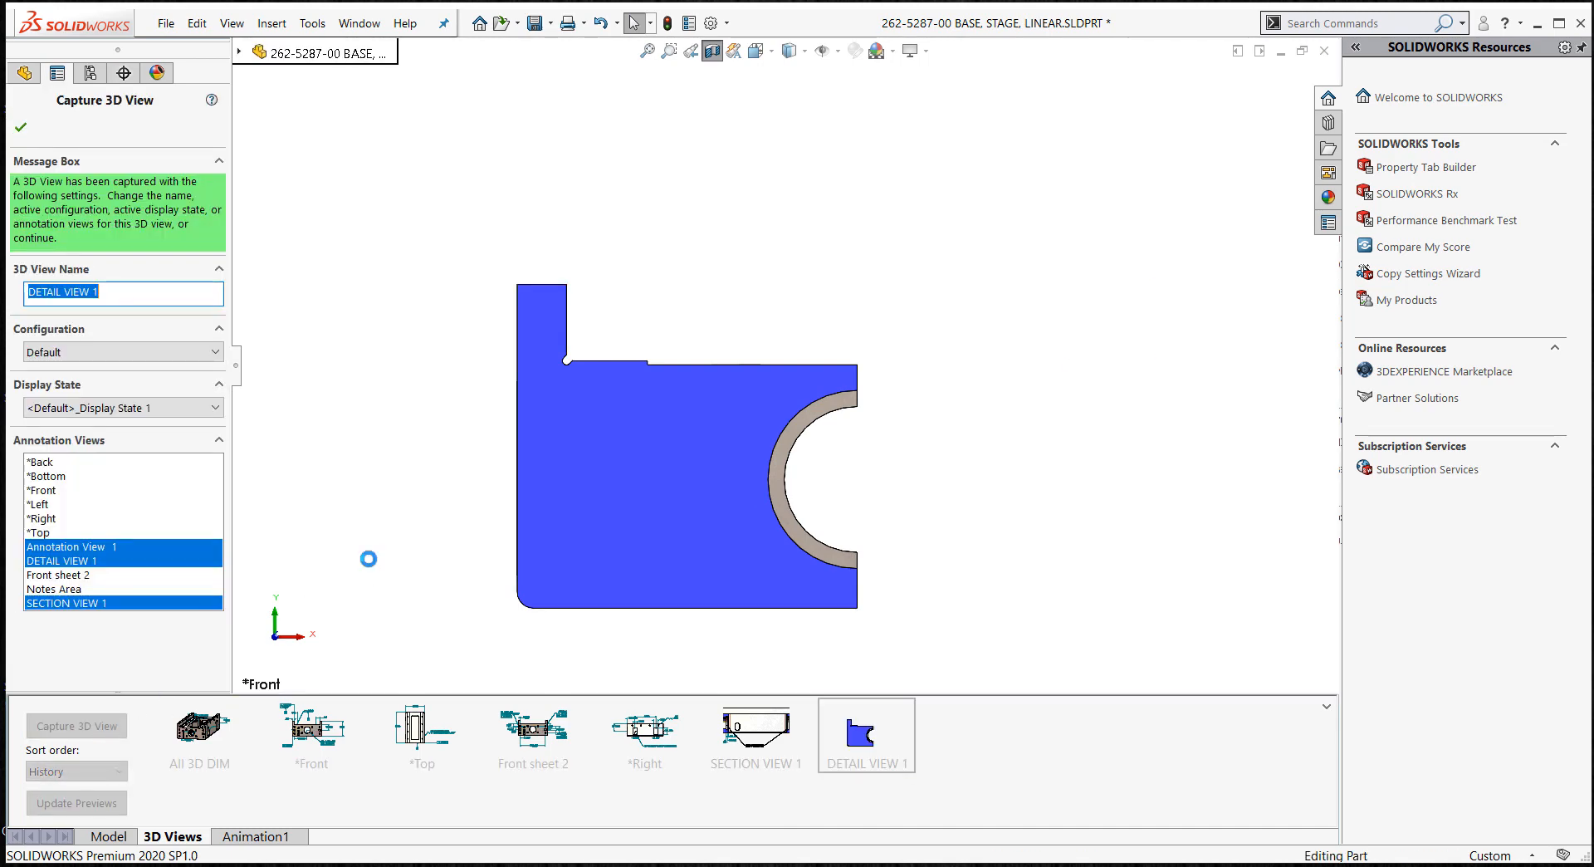
pyautogui.click(152, 545)
pyautogui.click(145, 561)
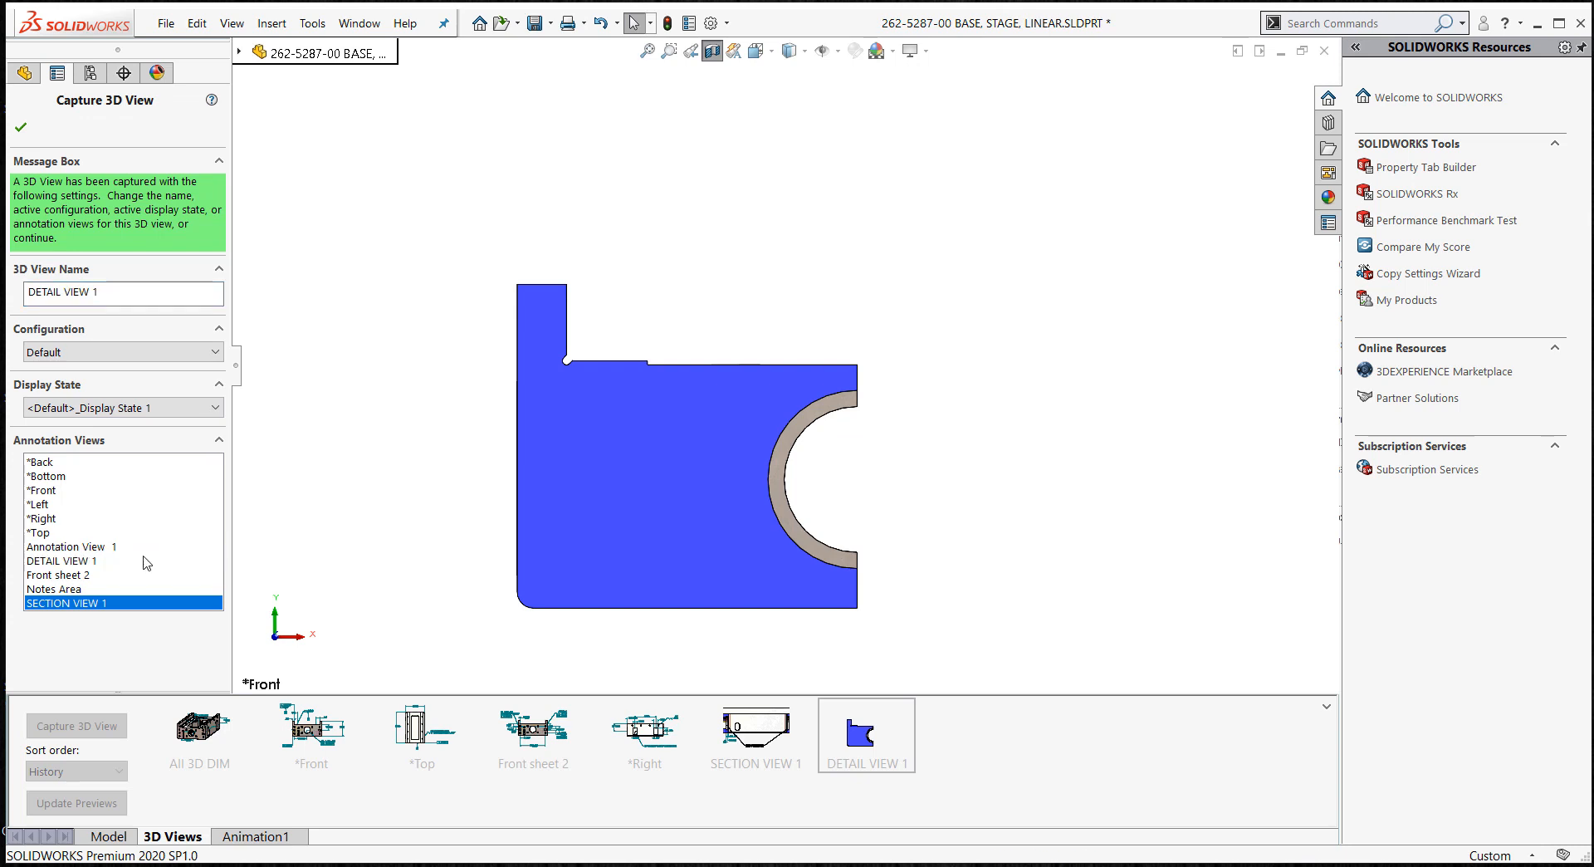
pyautogui.click(146, 562)
pyautogui.click(129, 604)
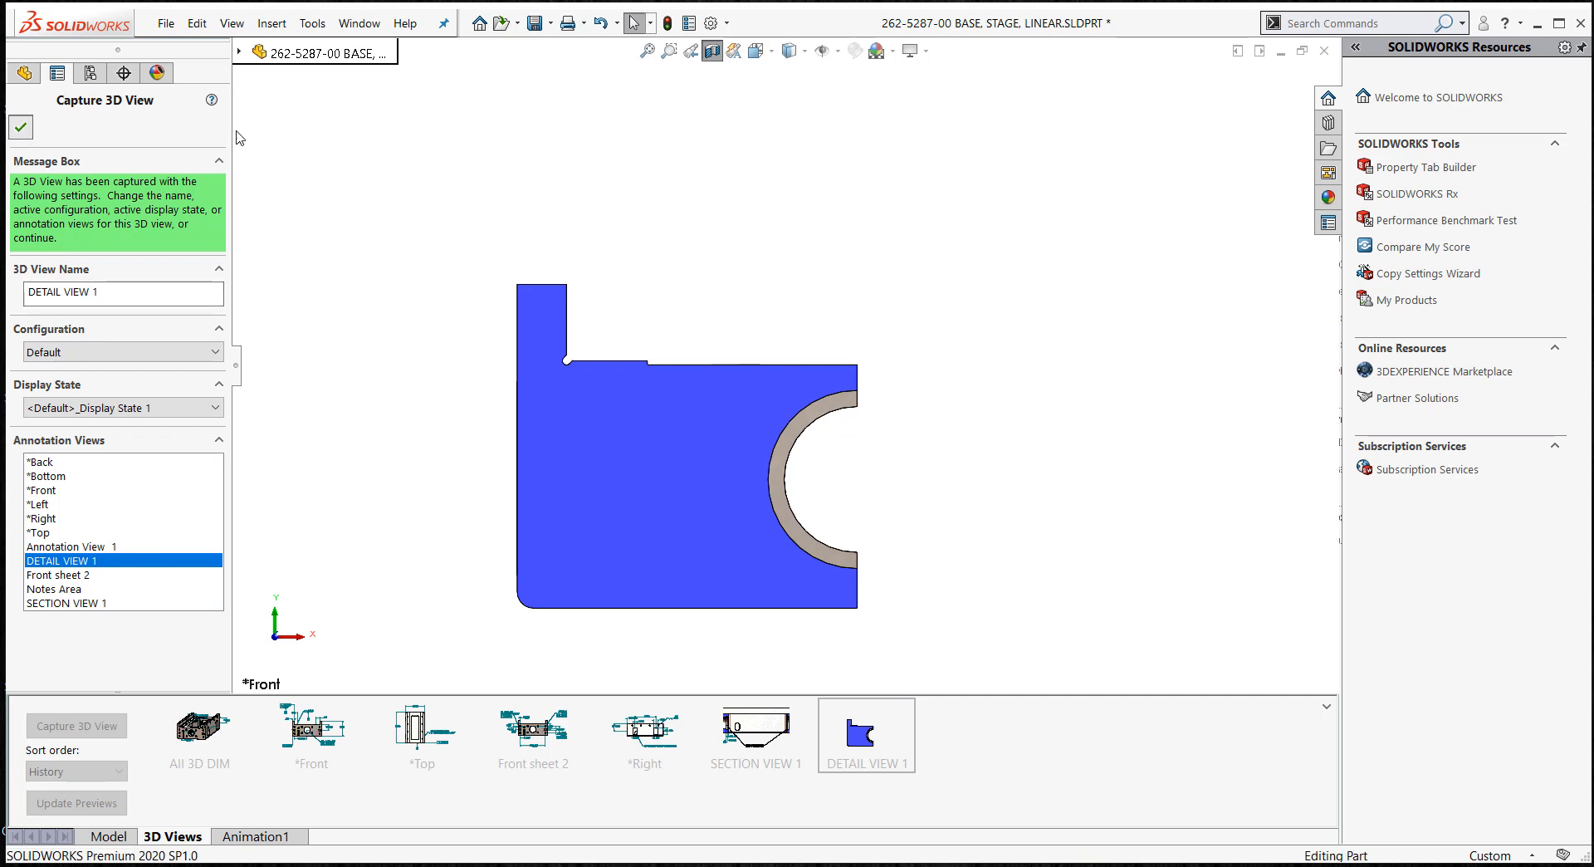
pyautogui.press('Return')
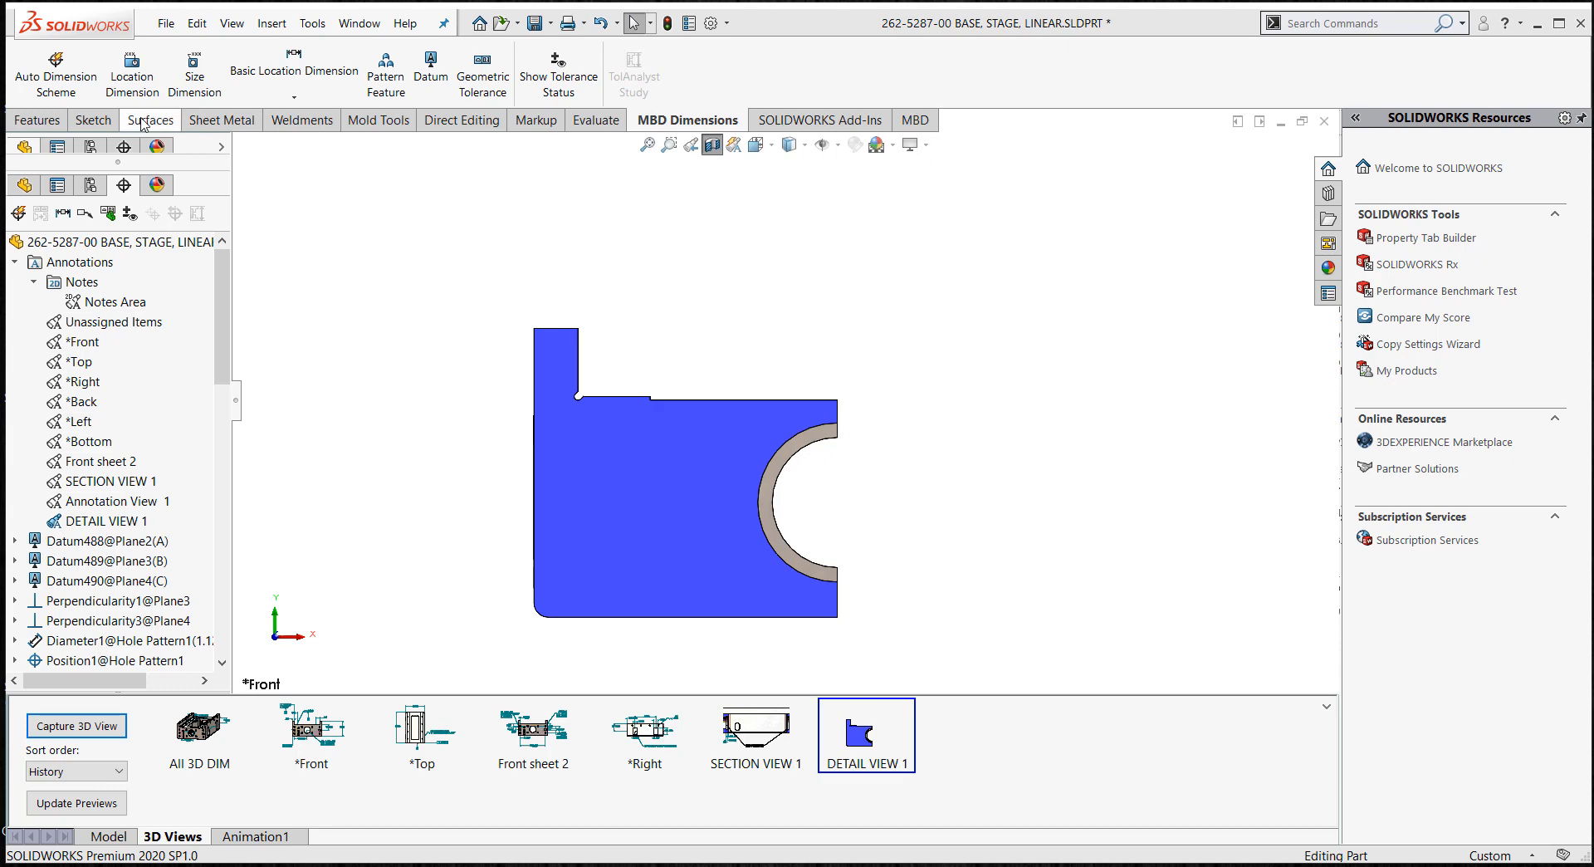
# - Add a cylinder size dimension for the bore groove's outer diameter and place it above the sectioned base
pyautogui.click(189, 80)
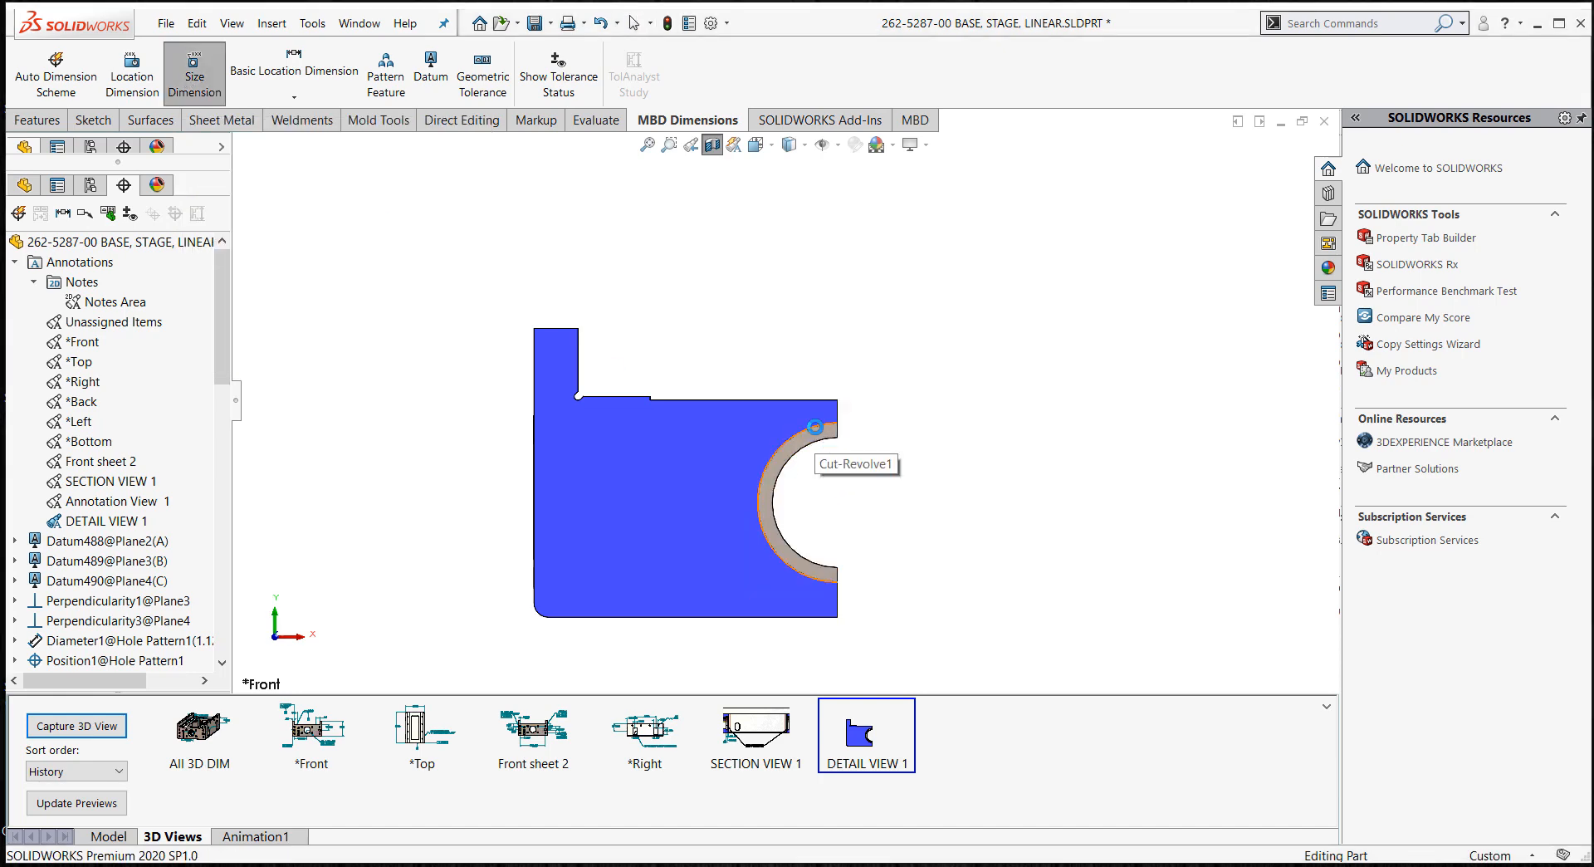
pyautogui.click(820, 433)
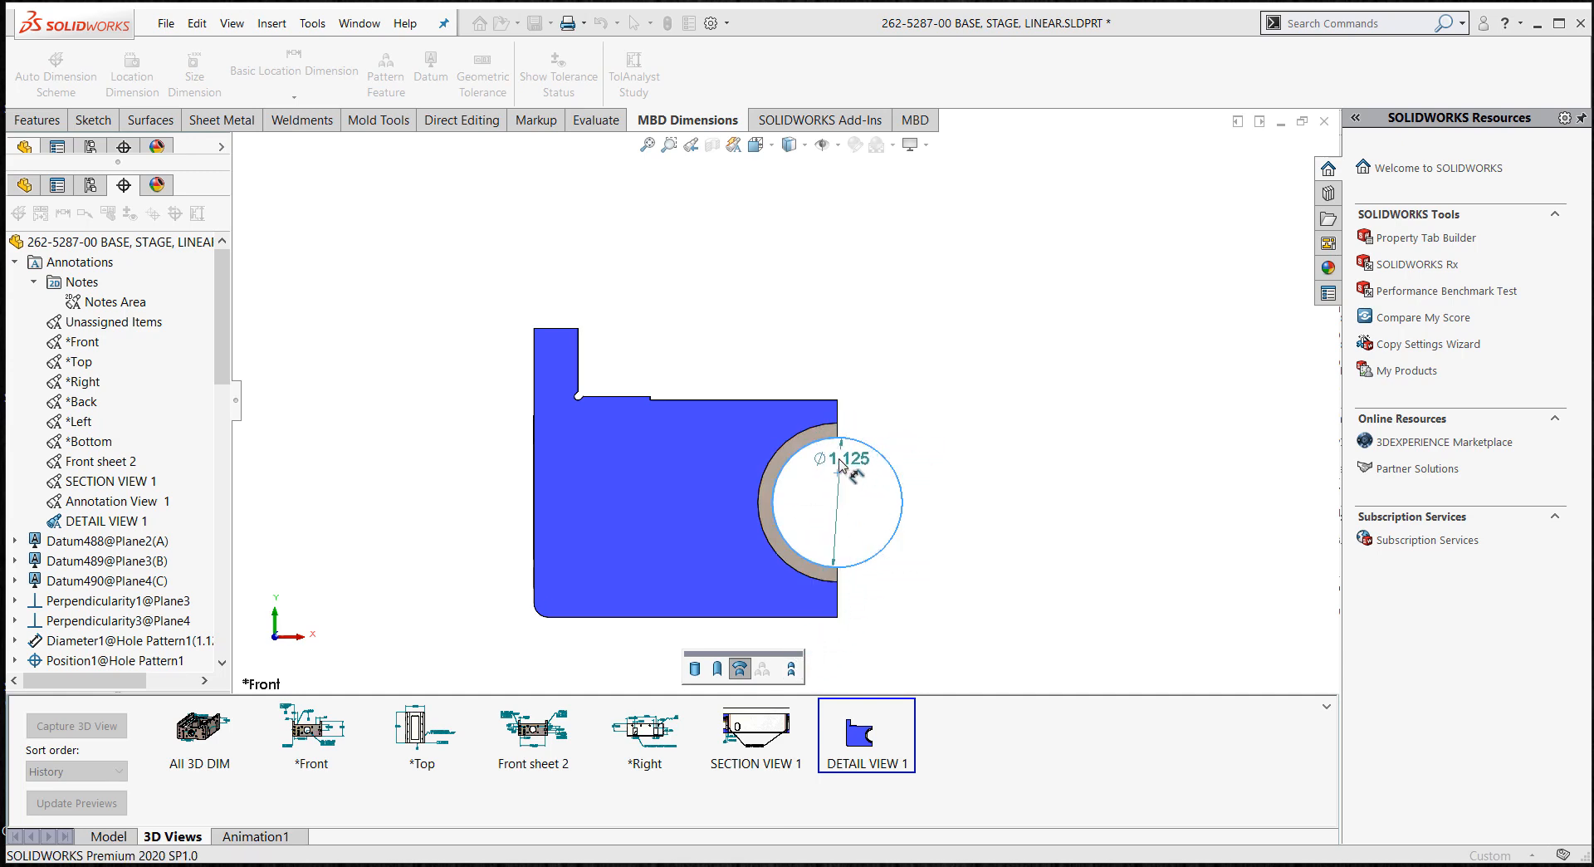
pyautogui.click(738, 669)
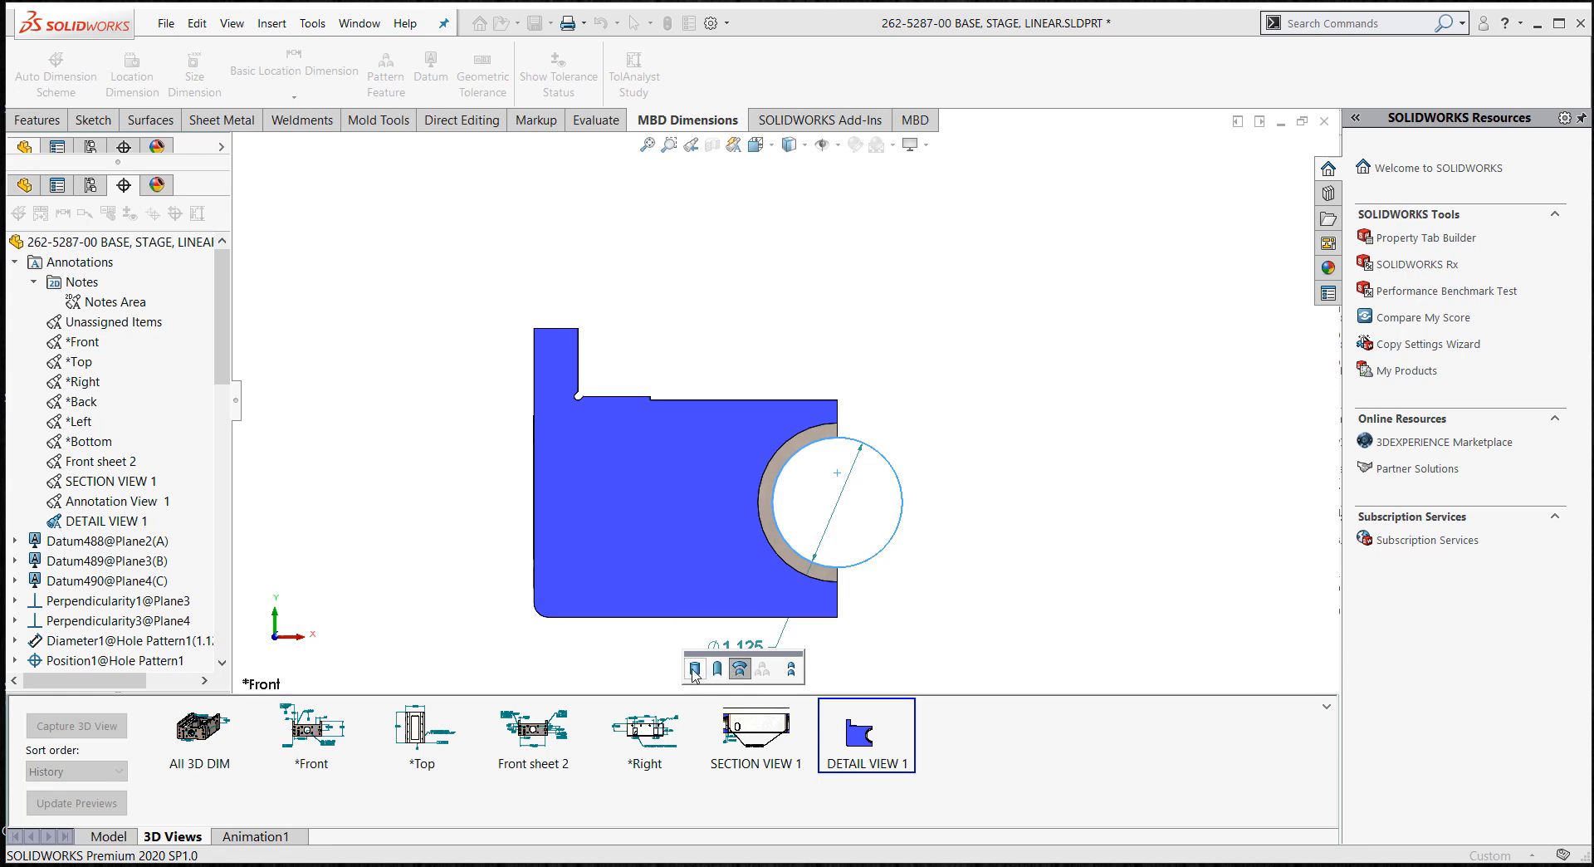
pyautogui.click(695, 670)
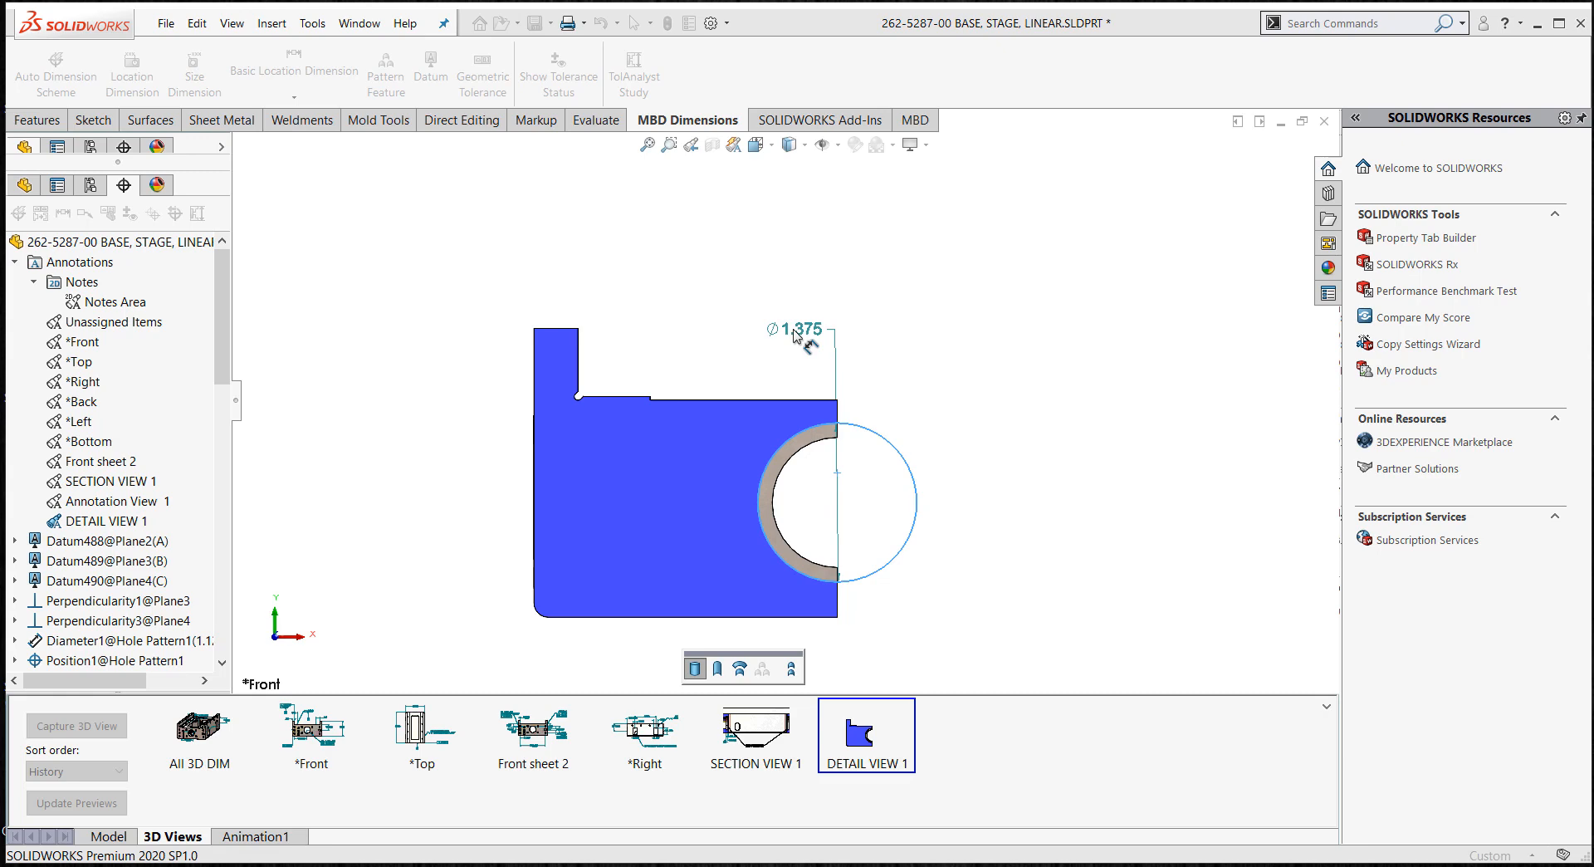
pyautogui.click(795, 334)
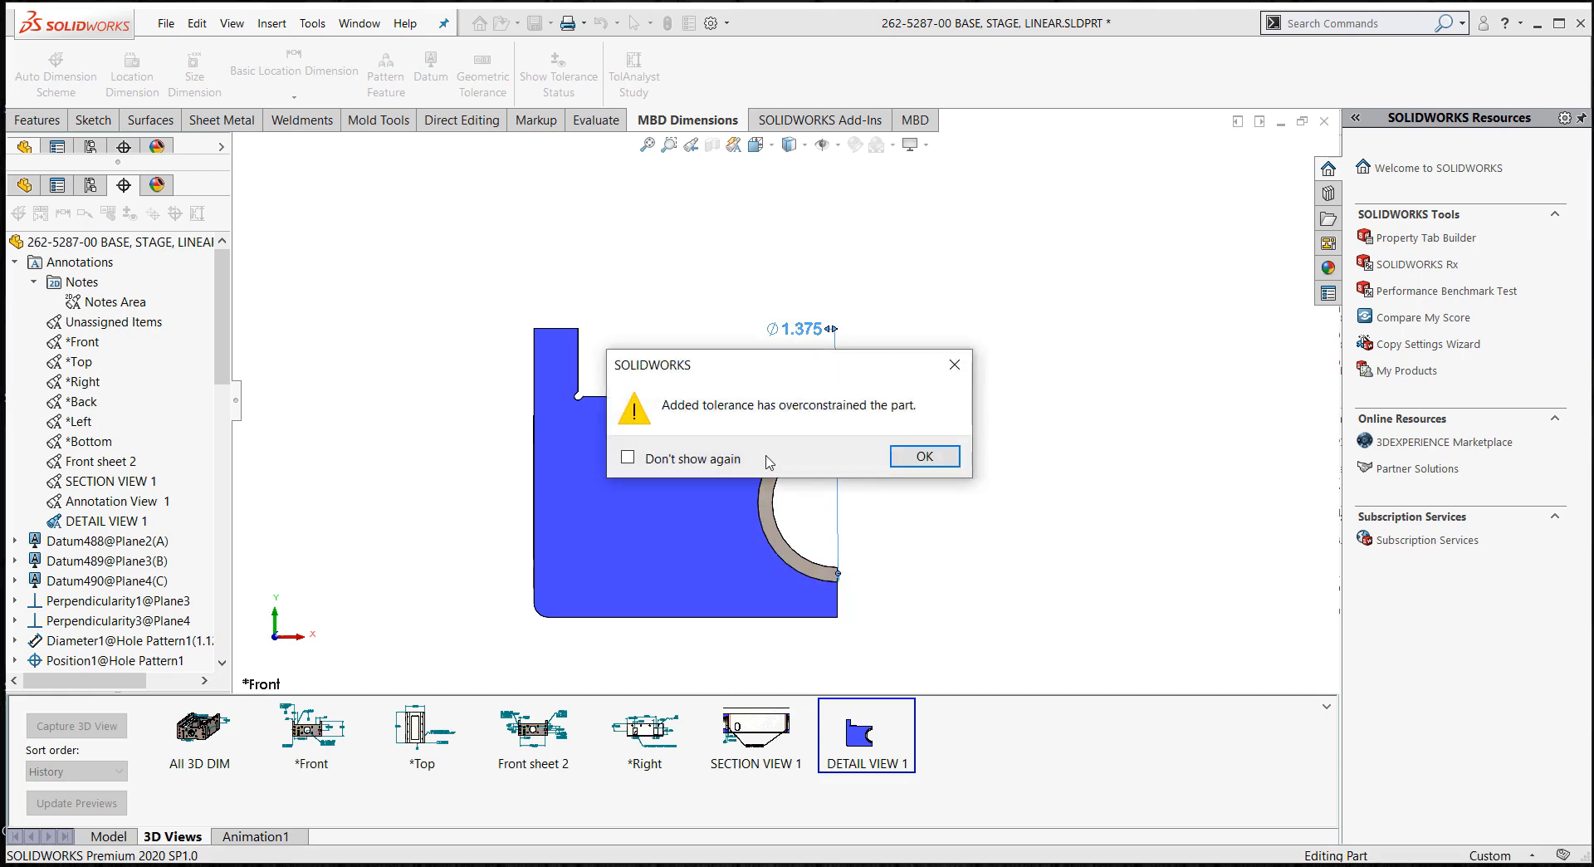
pyautogui.click(925, 457)
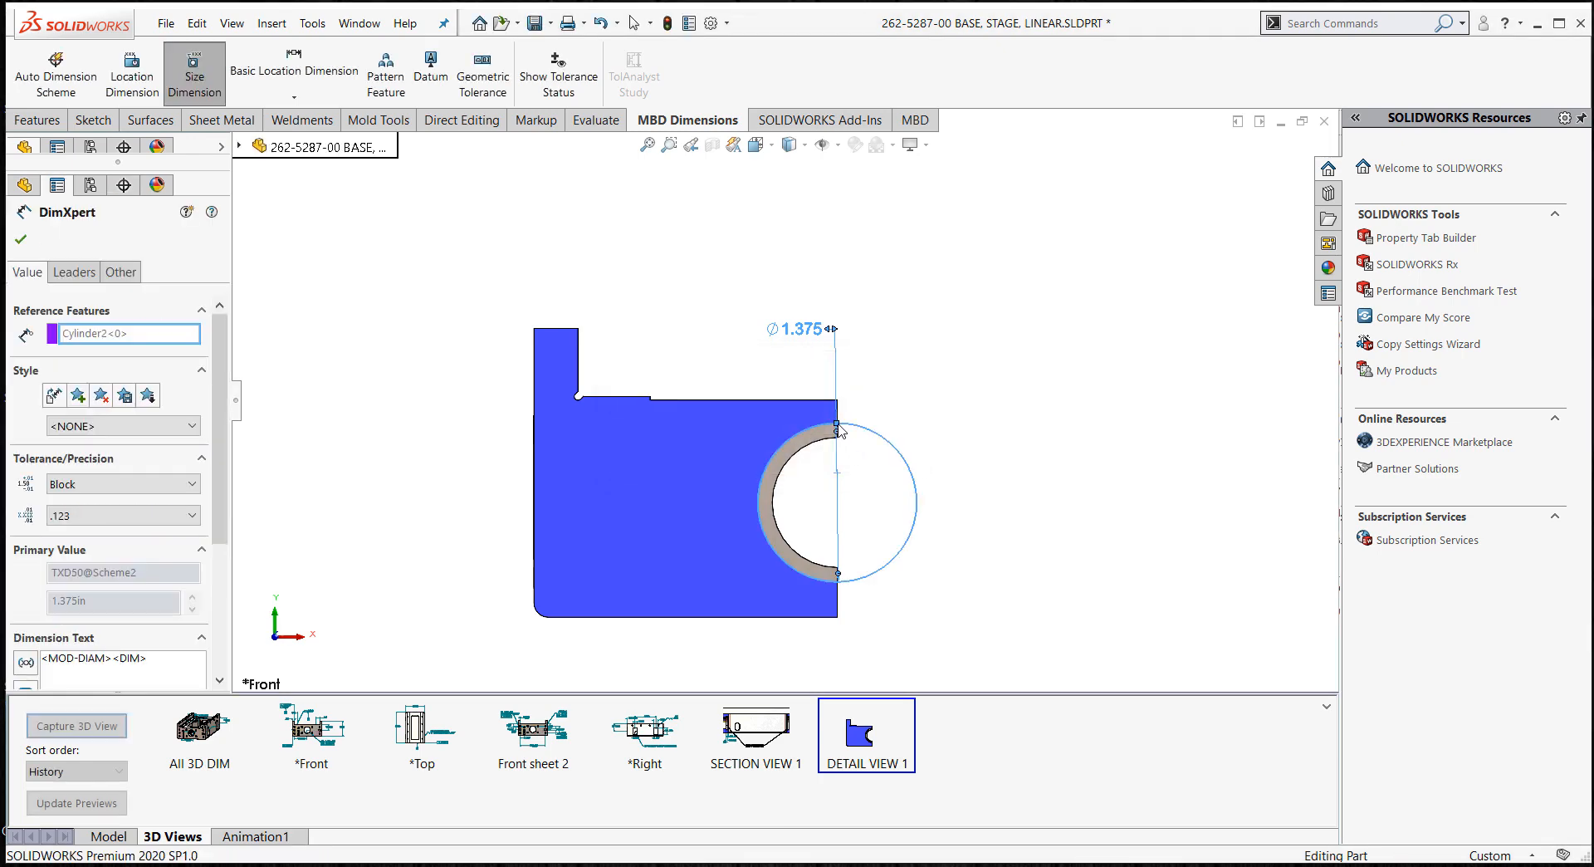
pyautogui.press('Escape')
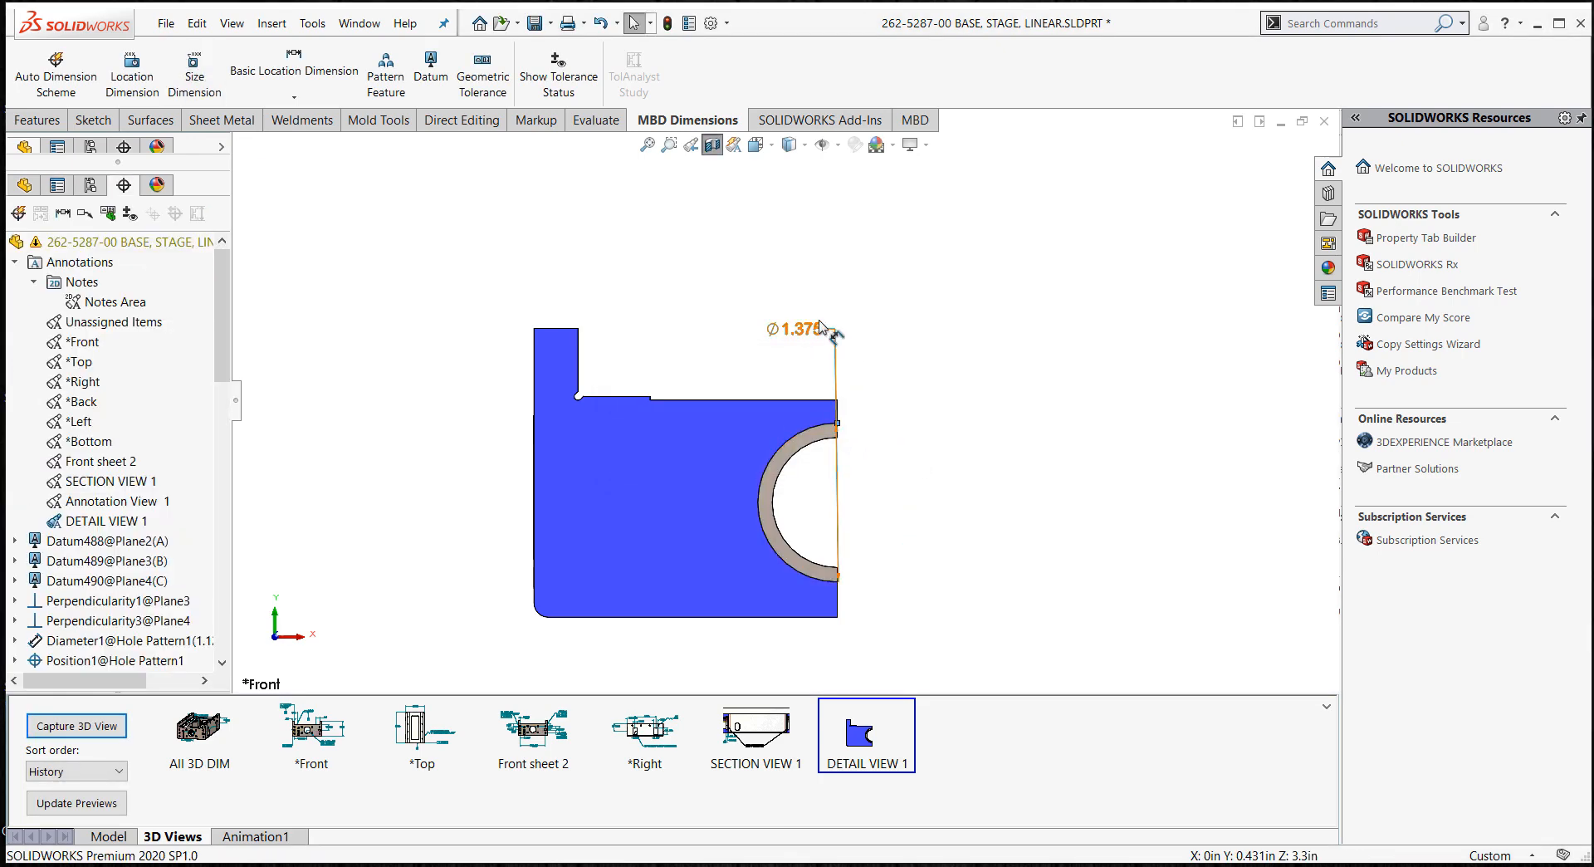
# - Move the groove diameter dimension's text slightly away from its extension line above the section
pyautogui.click(835, 332)
pyautogui.click(836, 432)
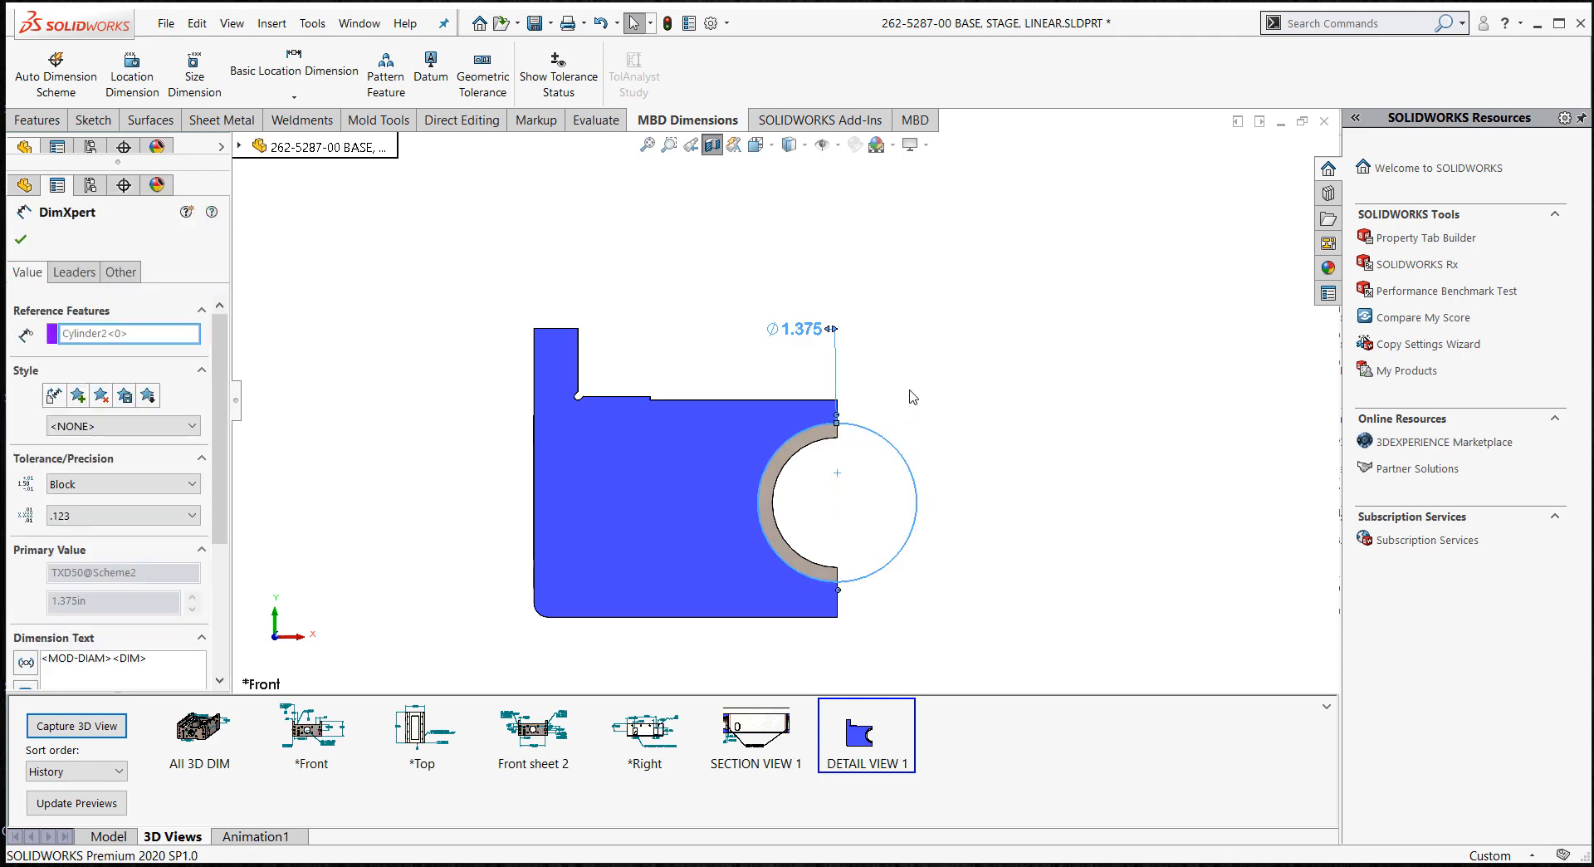
pyautogui.moveTo(805, 333); pyautogui.dragTo(789, 333)
pyautogui.click(888, 341)
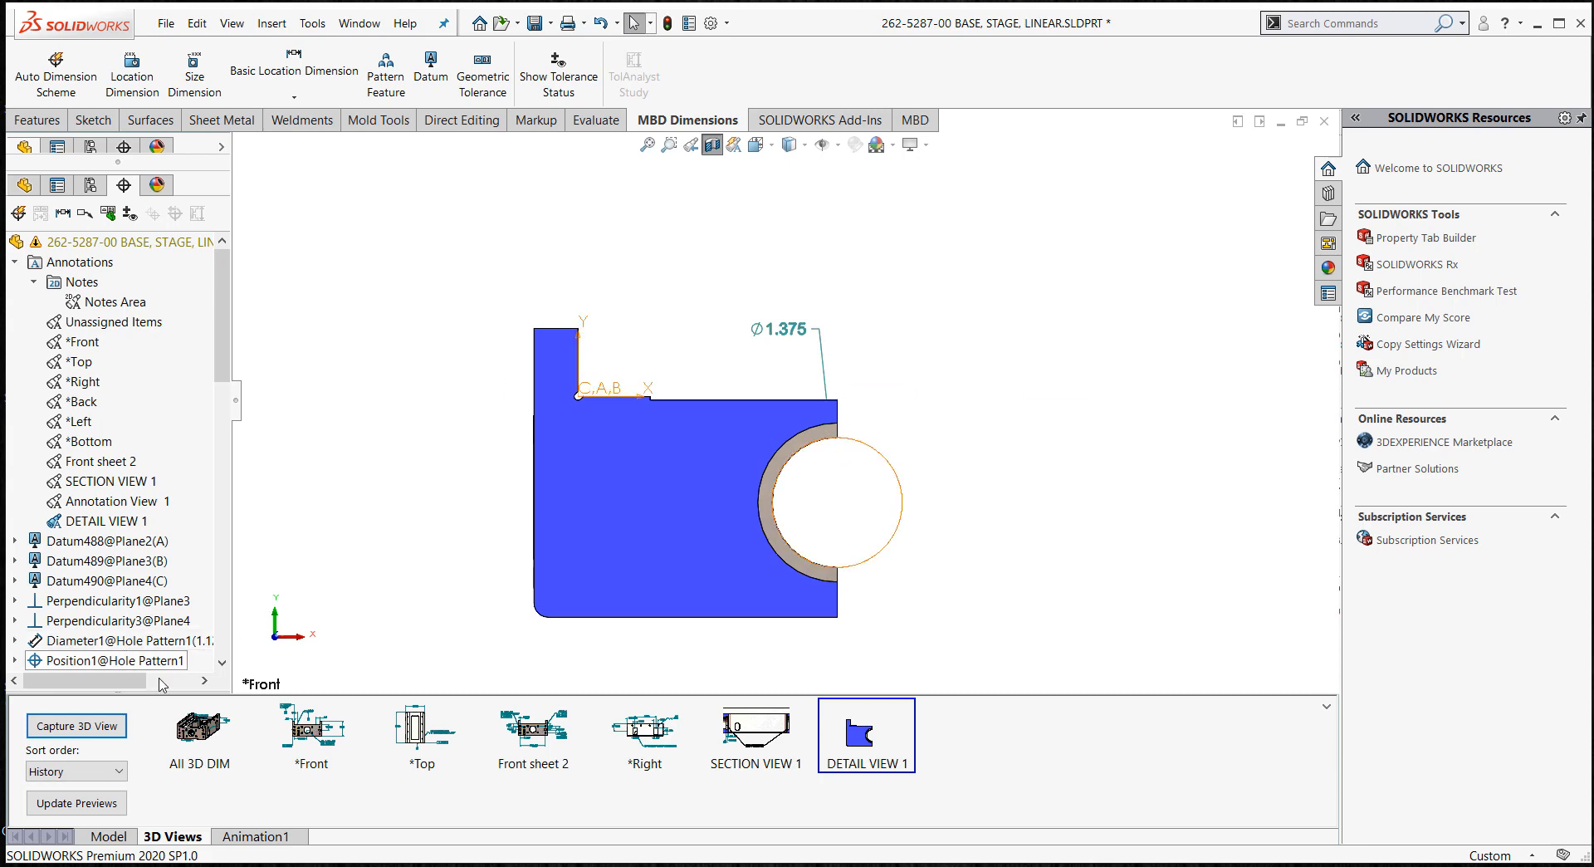
pyautogui.click(83, 726)
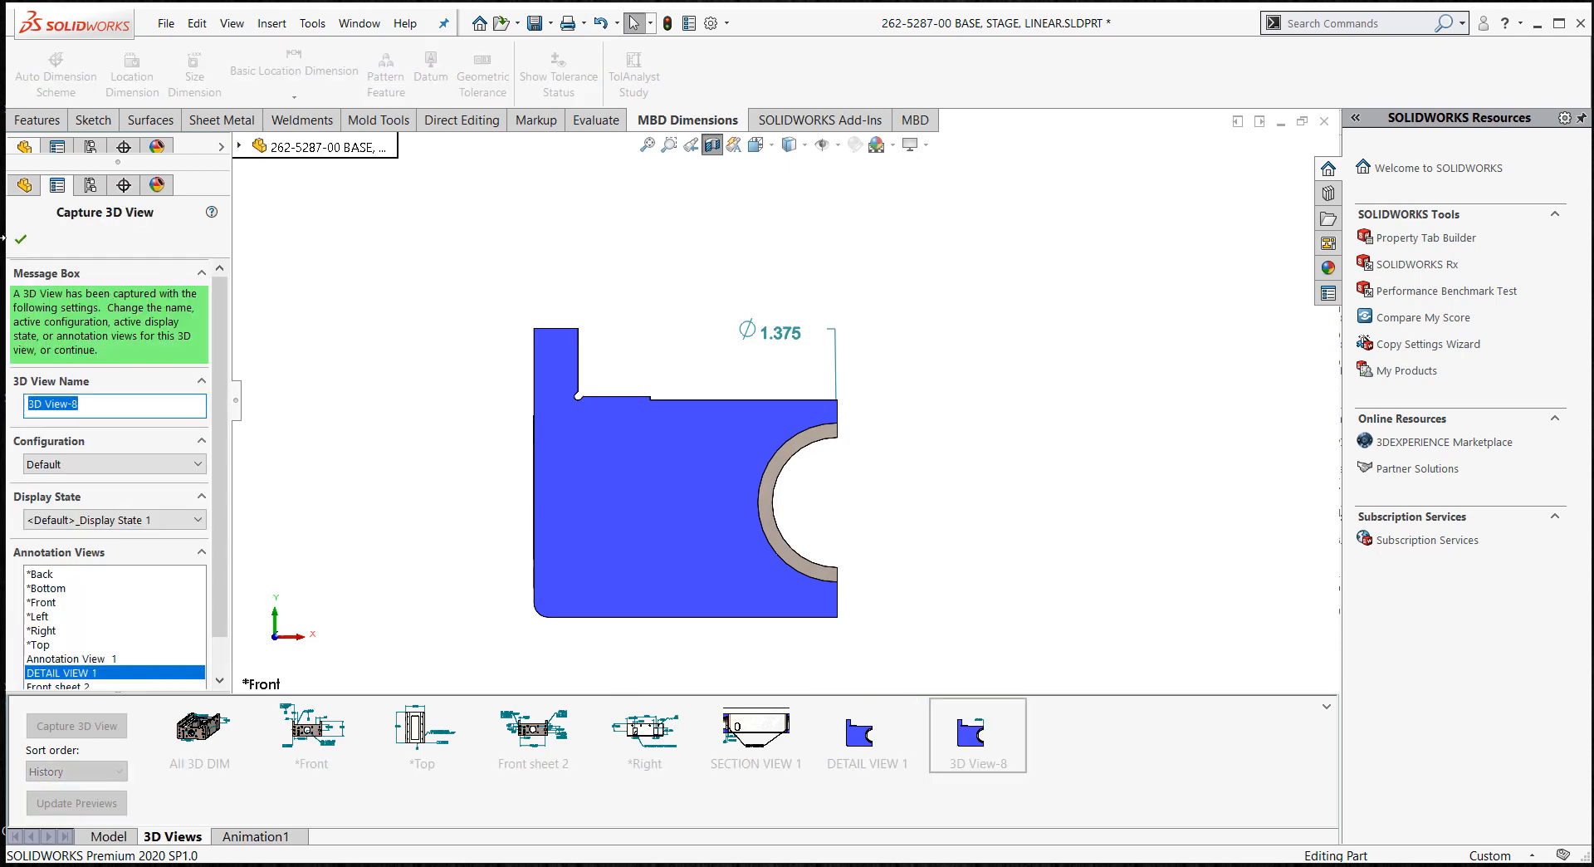
pyautogui.click(23, 240)
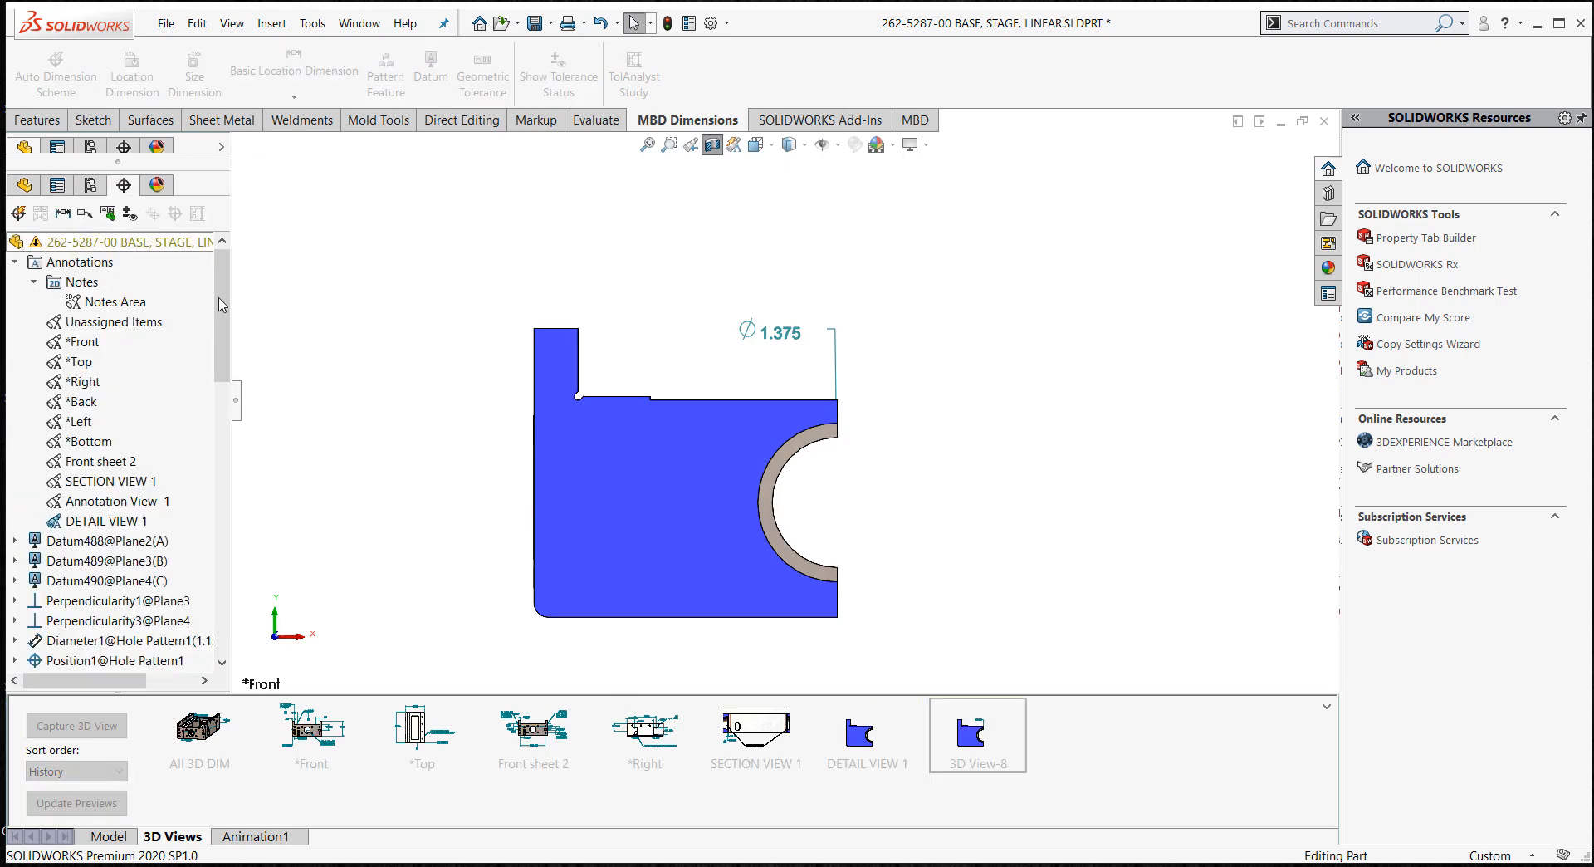
pyautogui.rightClick(977, 739)
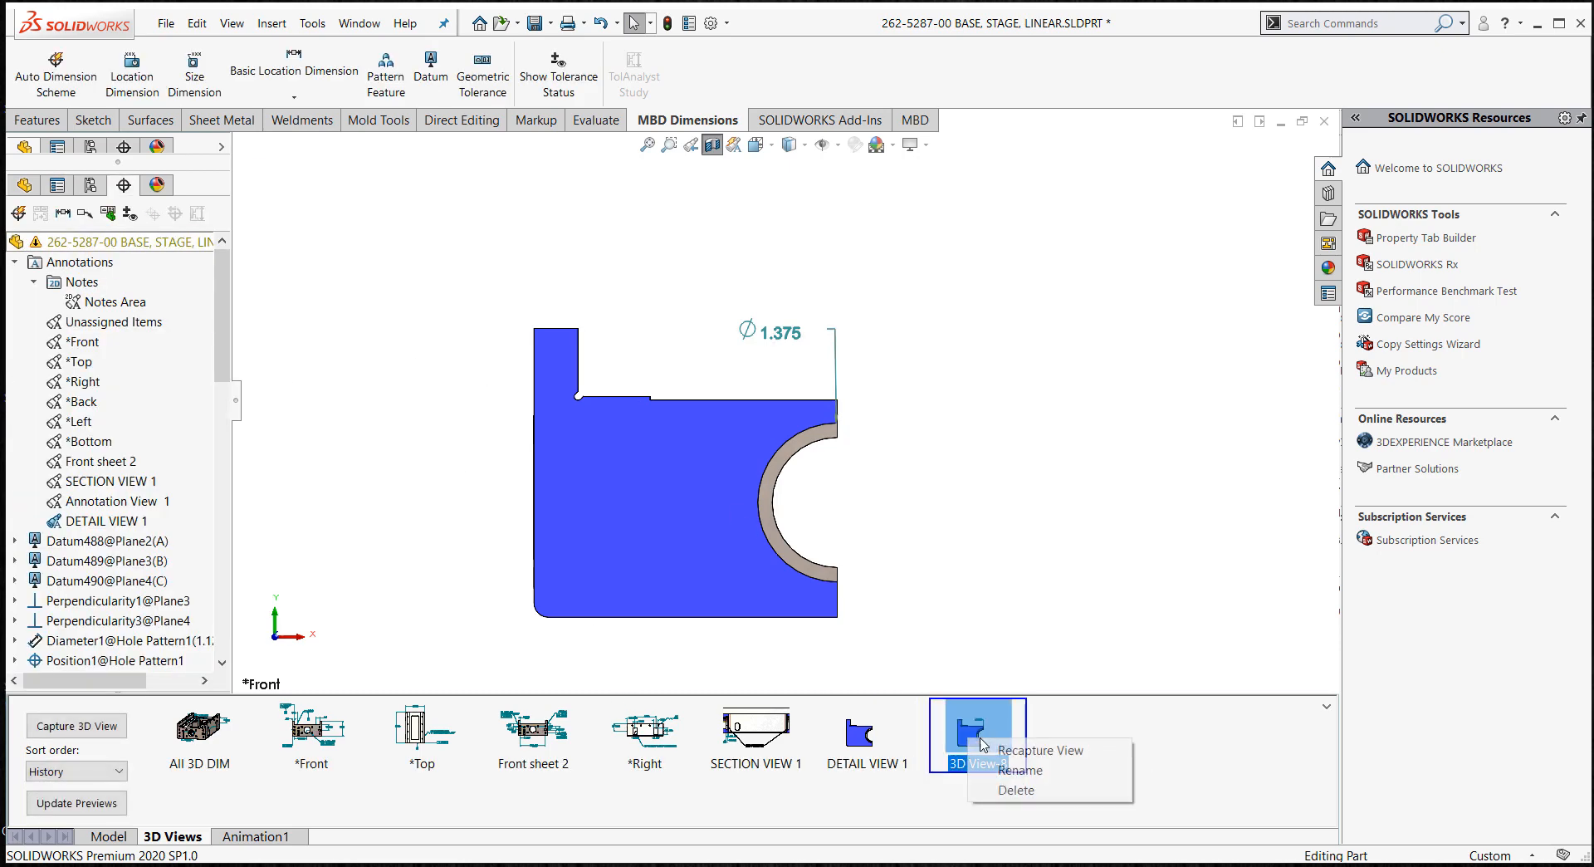
pyautogui.click(1016, 789)
pyautogui.click(846, 456)
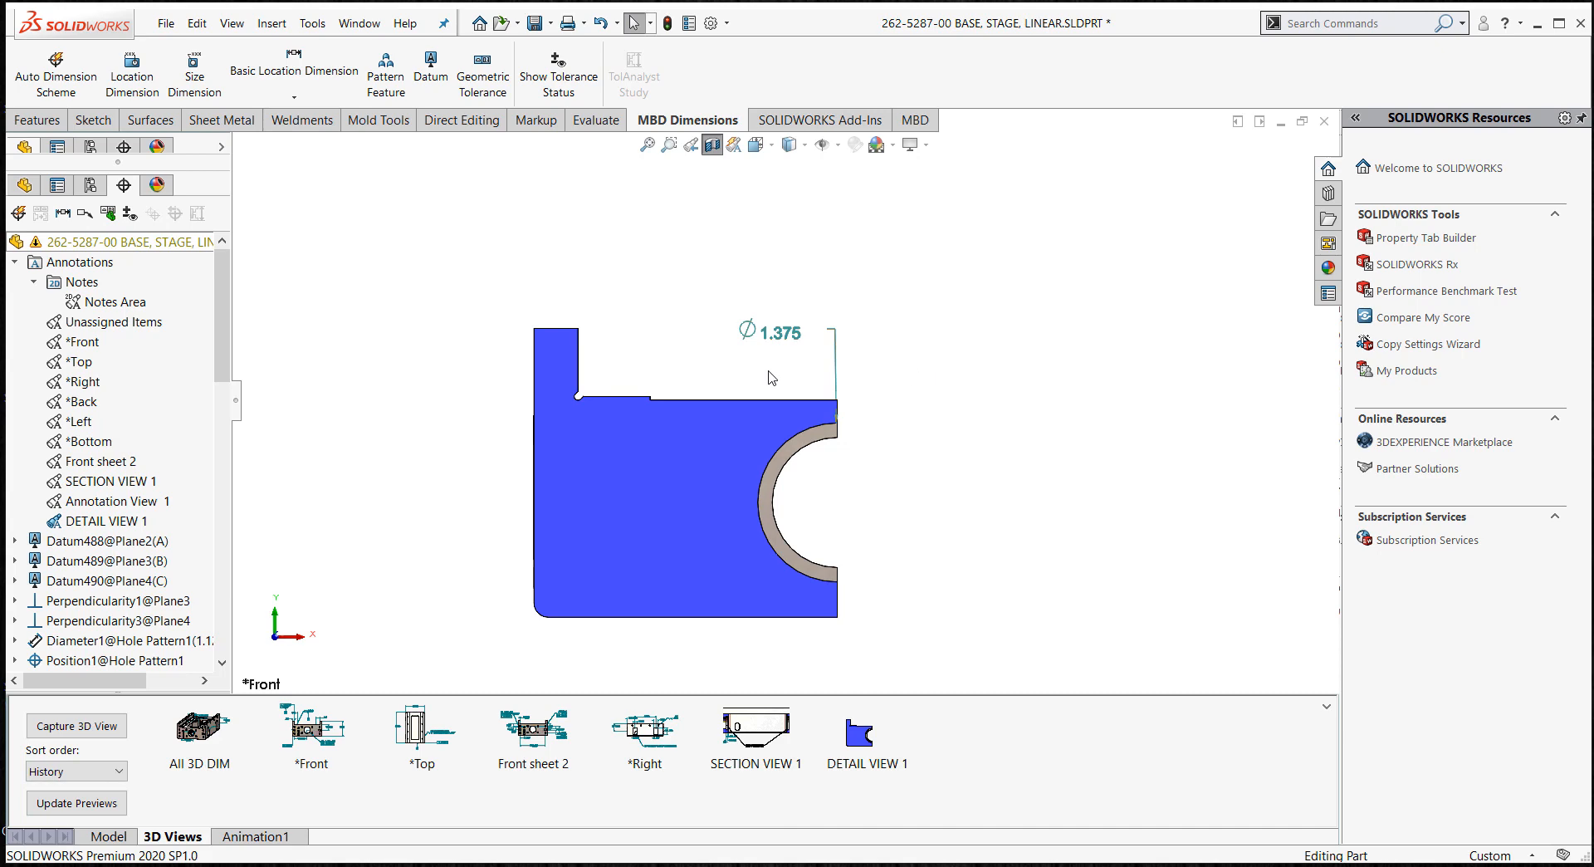
# - Add the prefix "2X " and the suffix "BOTH SIDES" to the groove diameter dimension's text
pyautogui.moveTo(975, 442); pyautogui.dragTo(967, 449, button='middle')
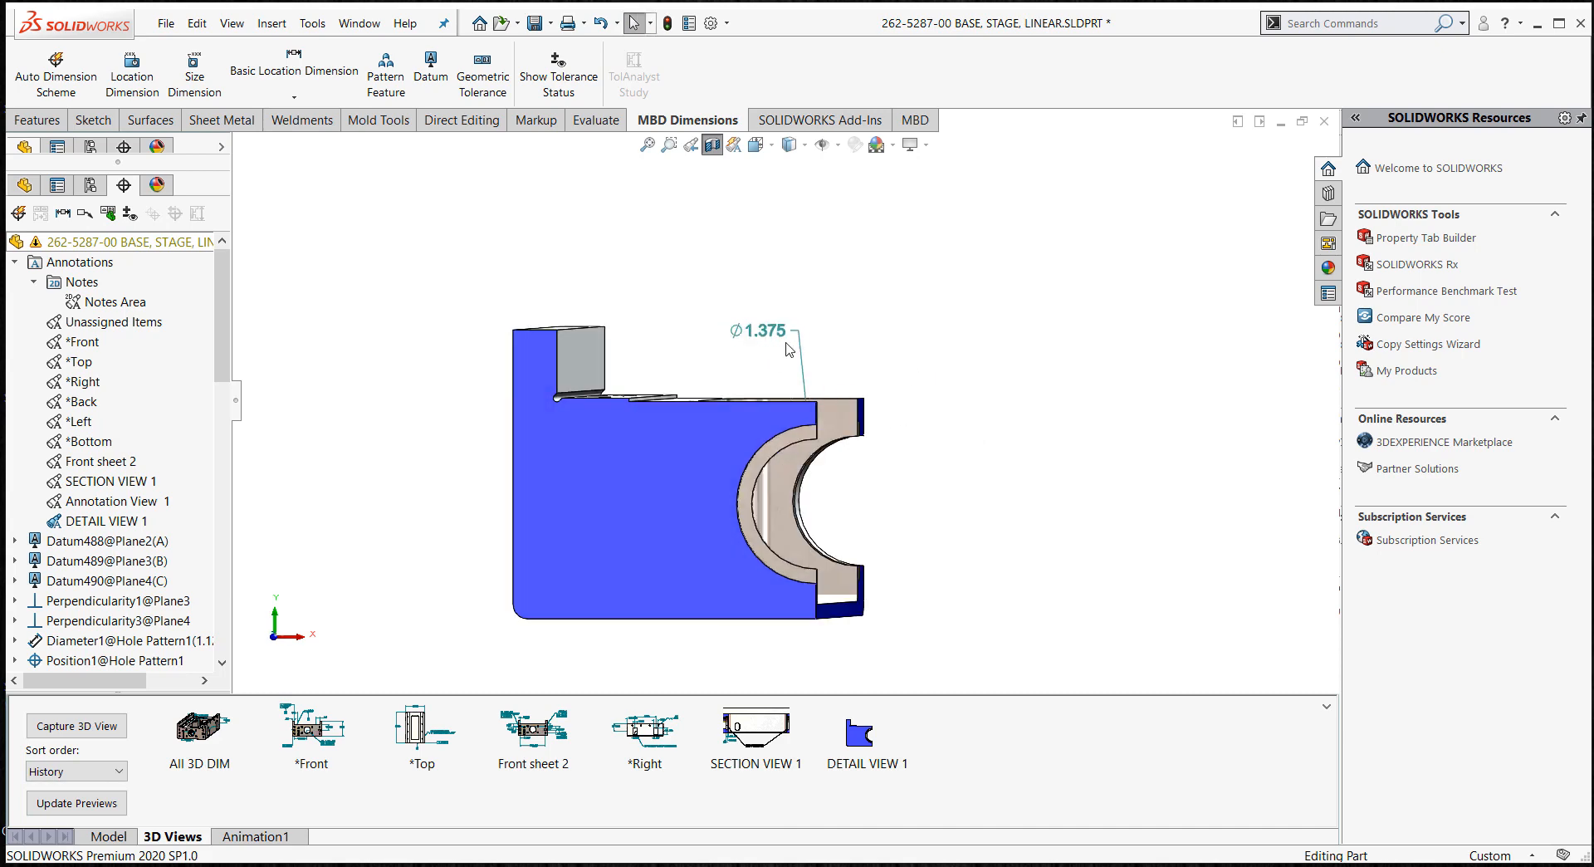
pyautogui.click(782, 340)
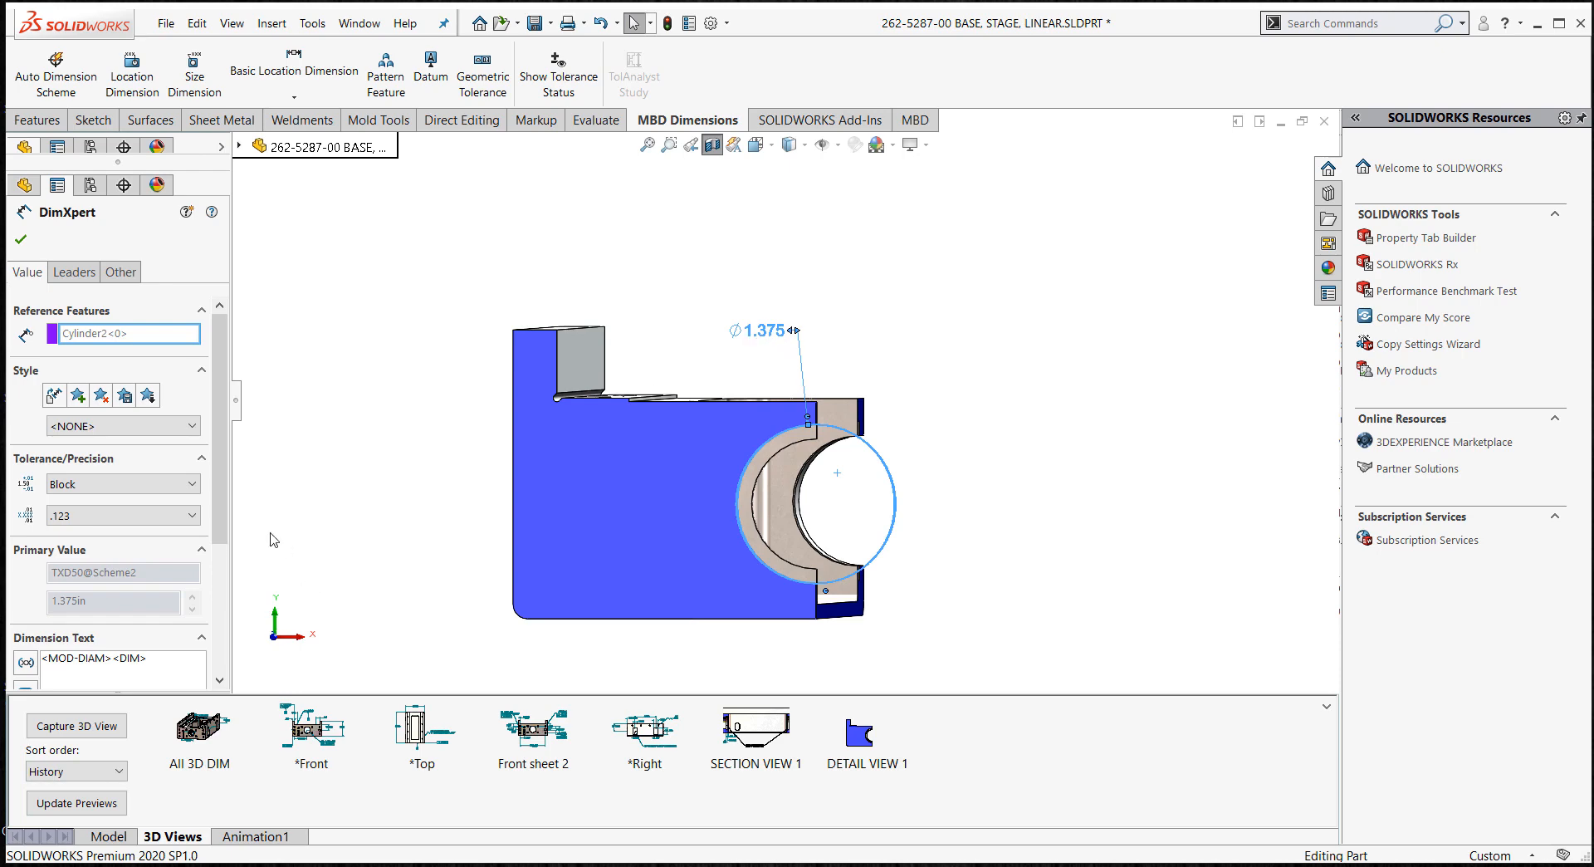
pyautogui.scroll(-3, 220, 490)
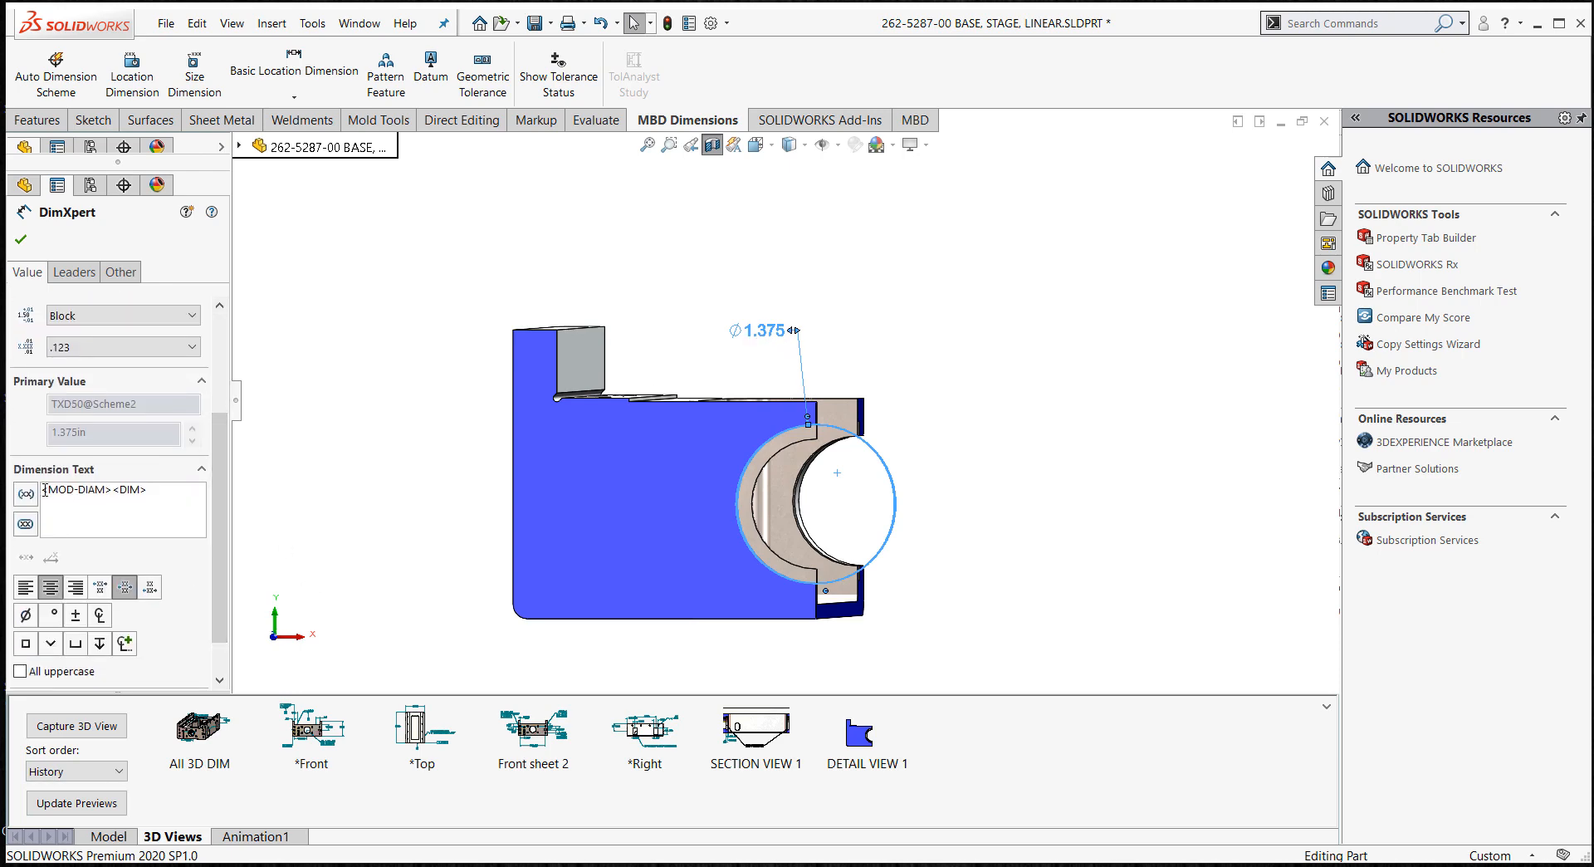
pyautogui.click(45, 490)
pyautogui.write('2X ')
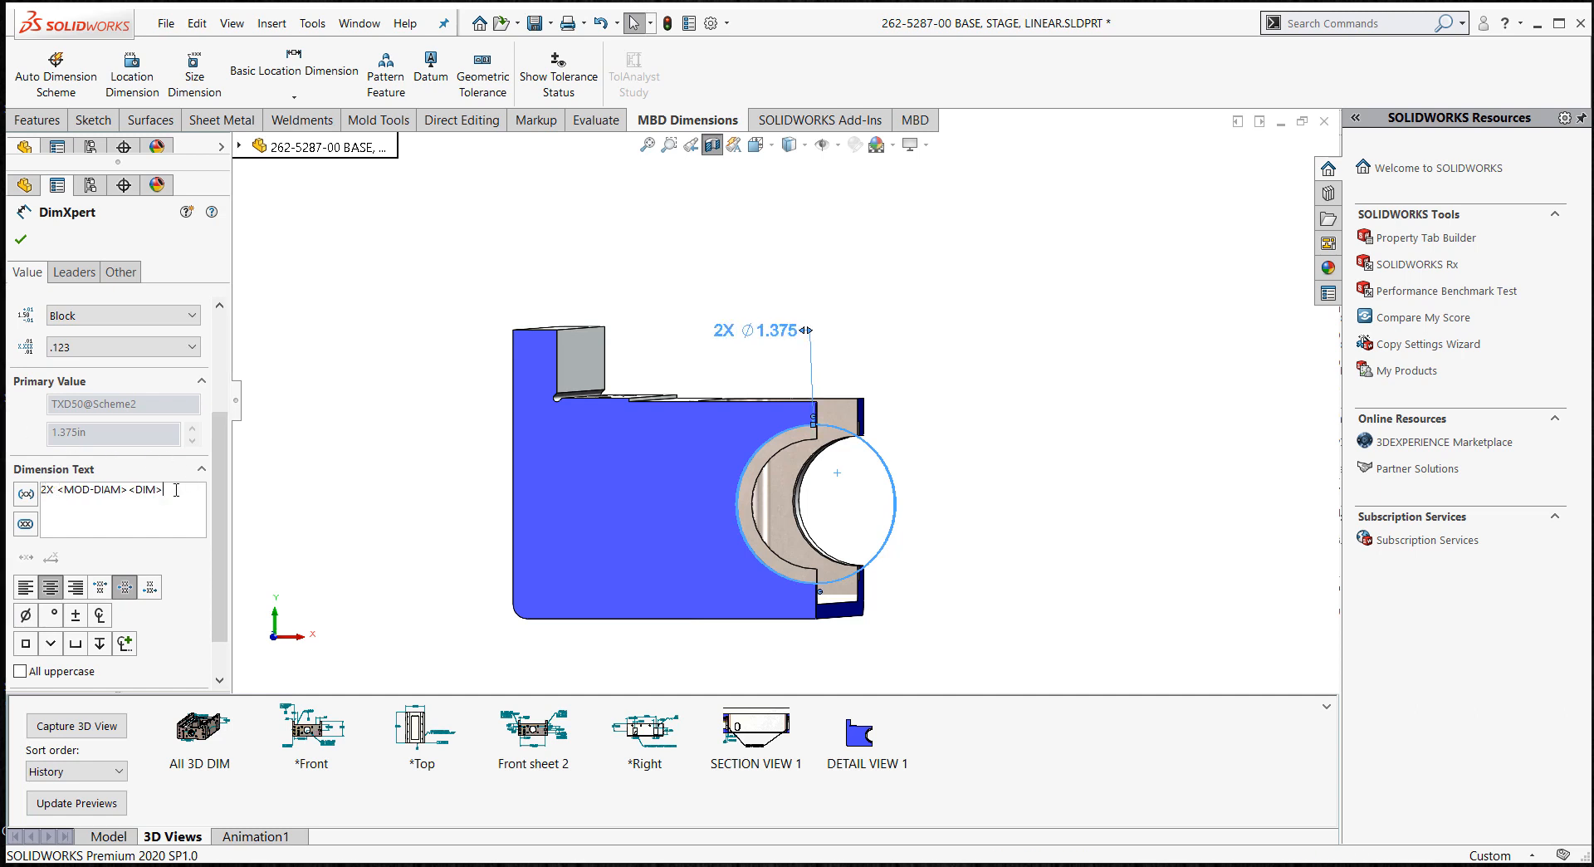
pyautogui.write('BOTH')
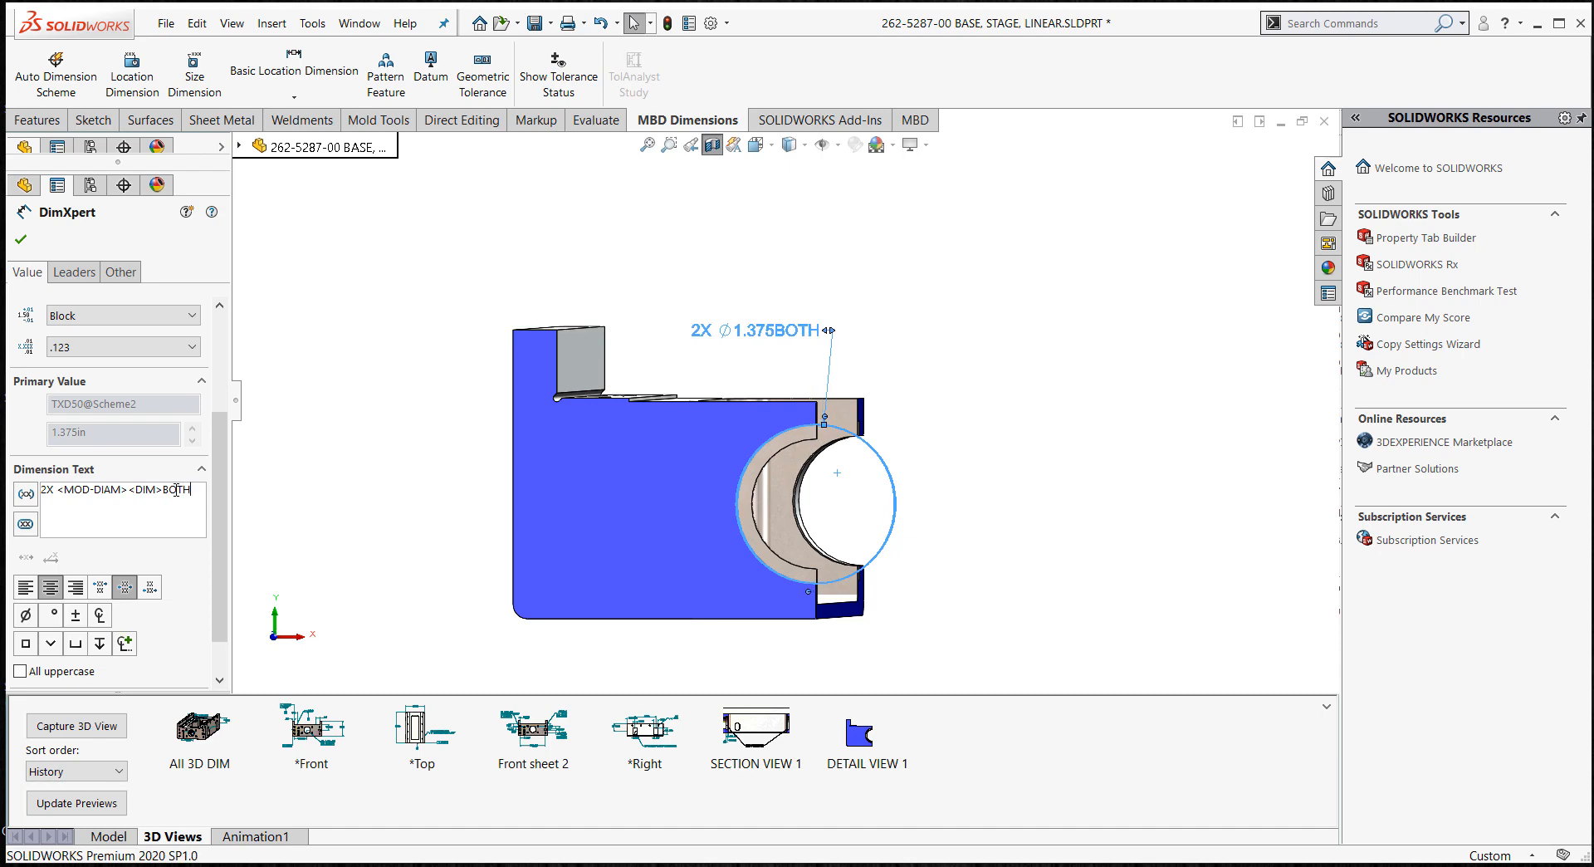
pyautogui.write(' SIDES')
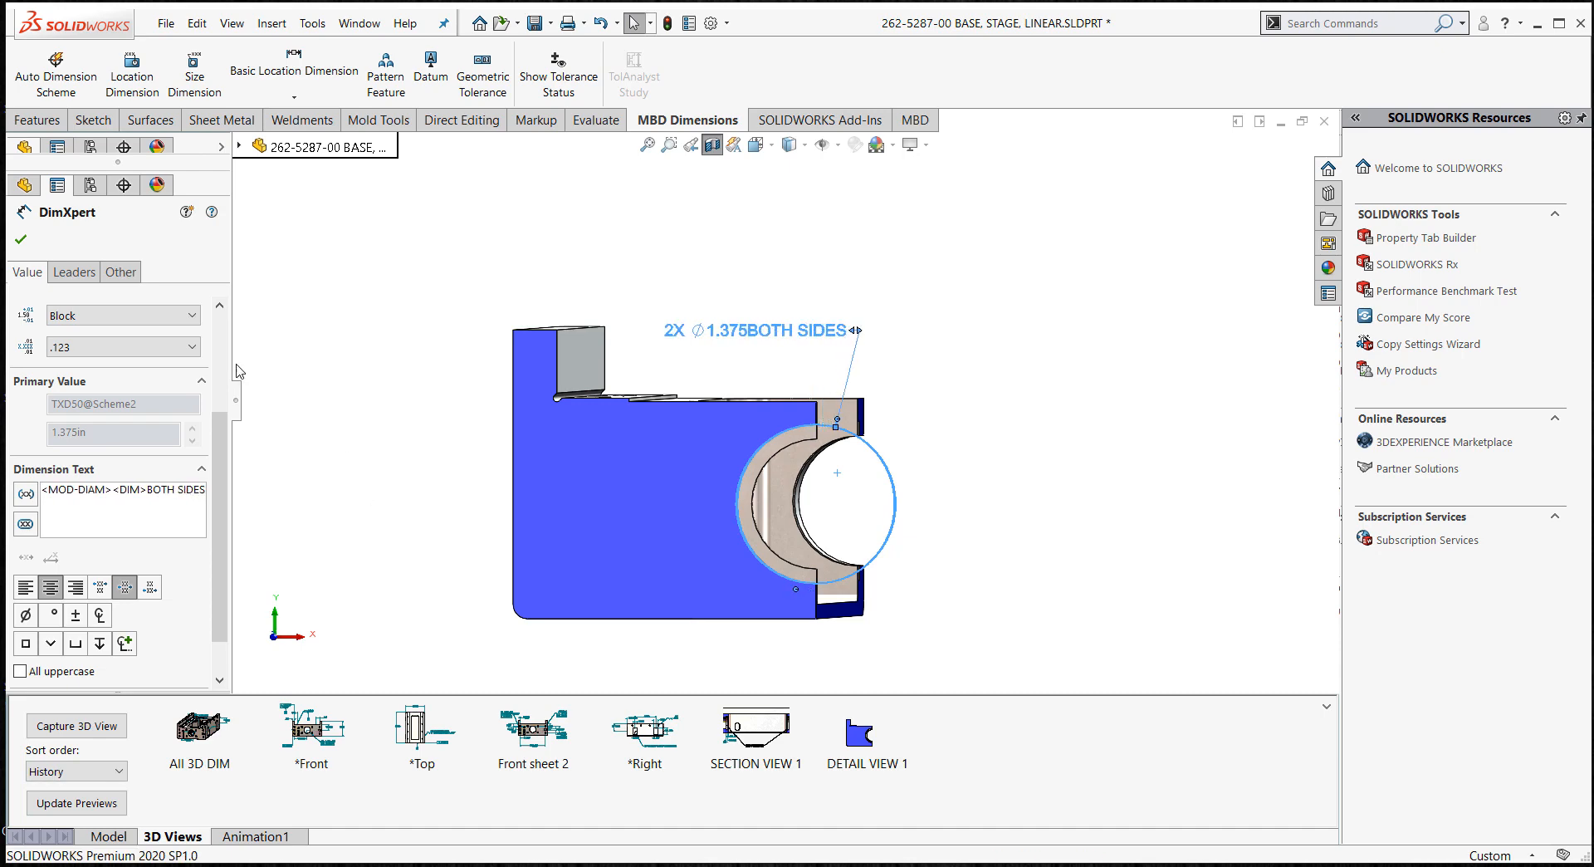
pyautogui.click(21, 239)
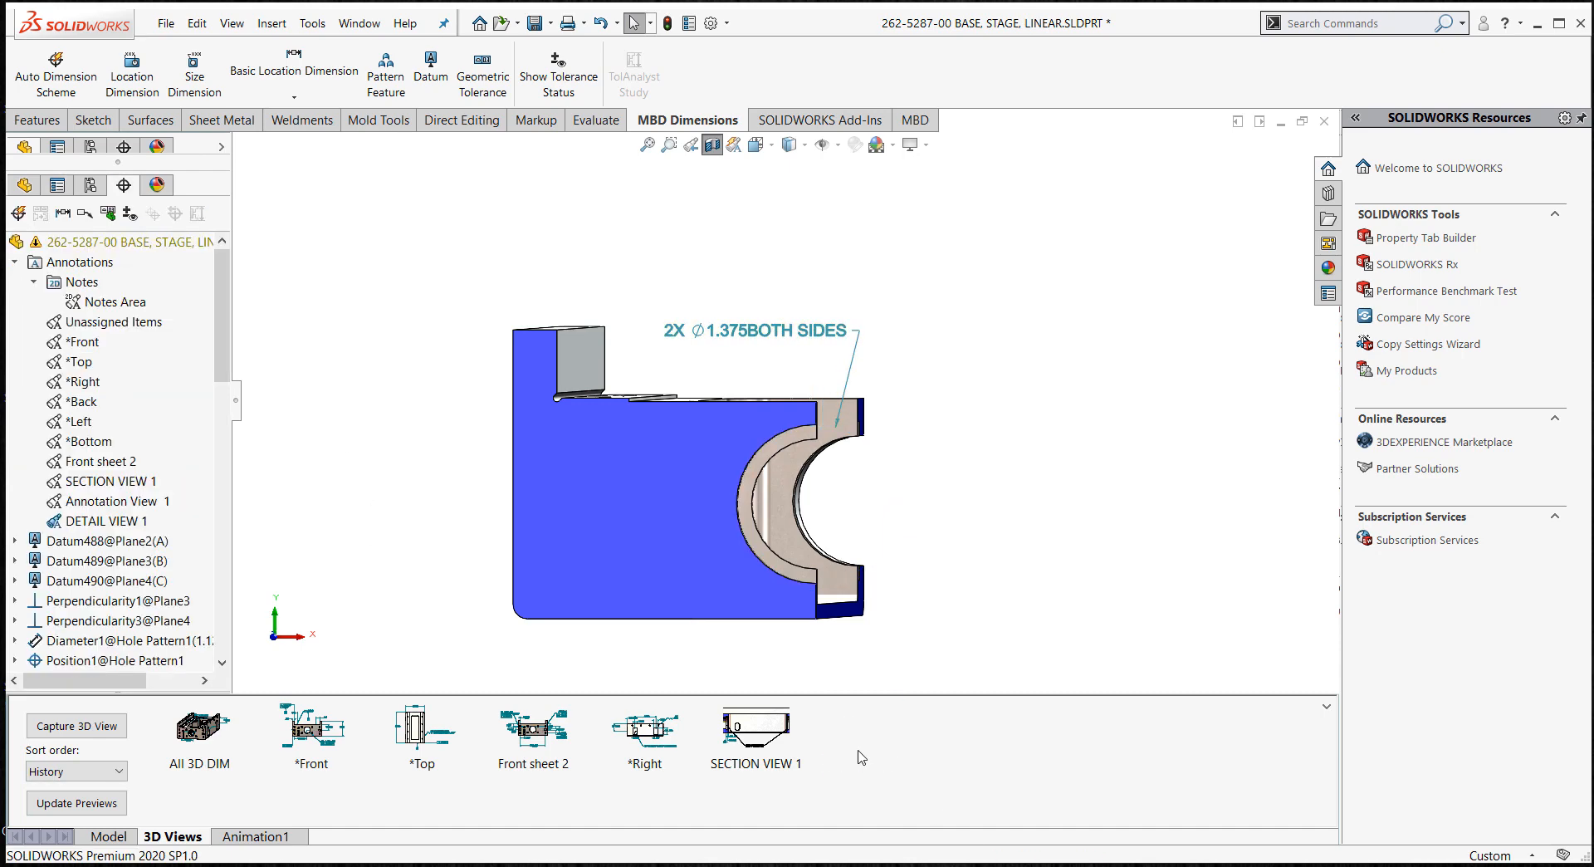
# - Return to DETAIL VIEW 1 and move the groove diameter callout so its leader meets the groove's upper edge on the section
pyautogui.click(863, 741)
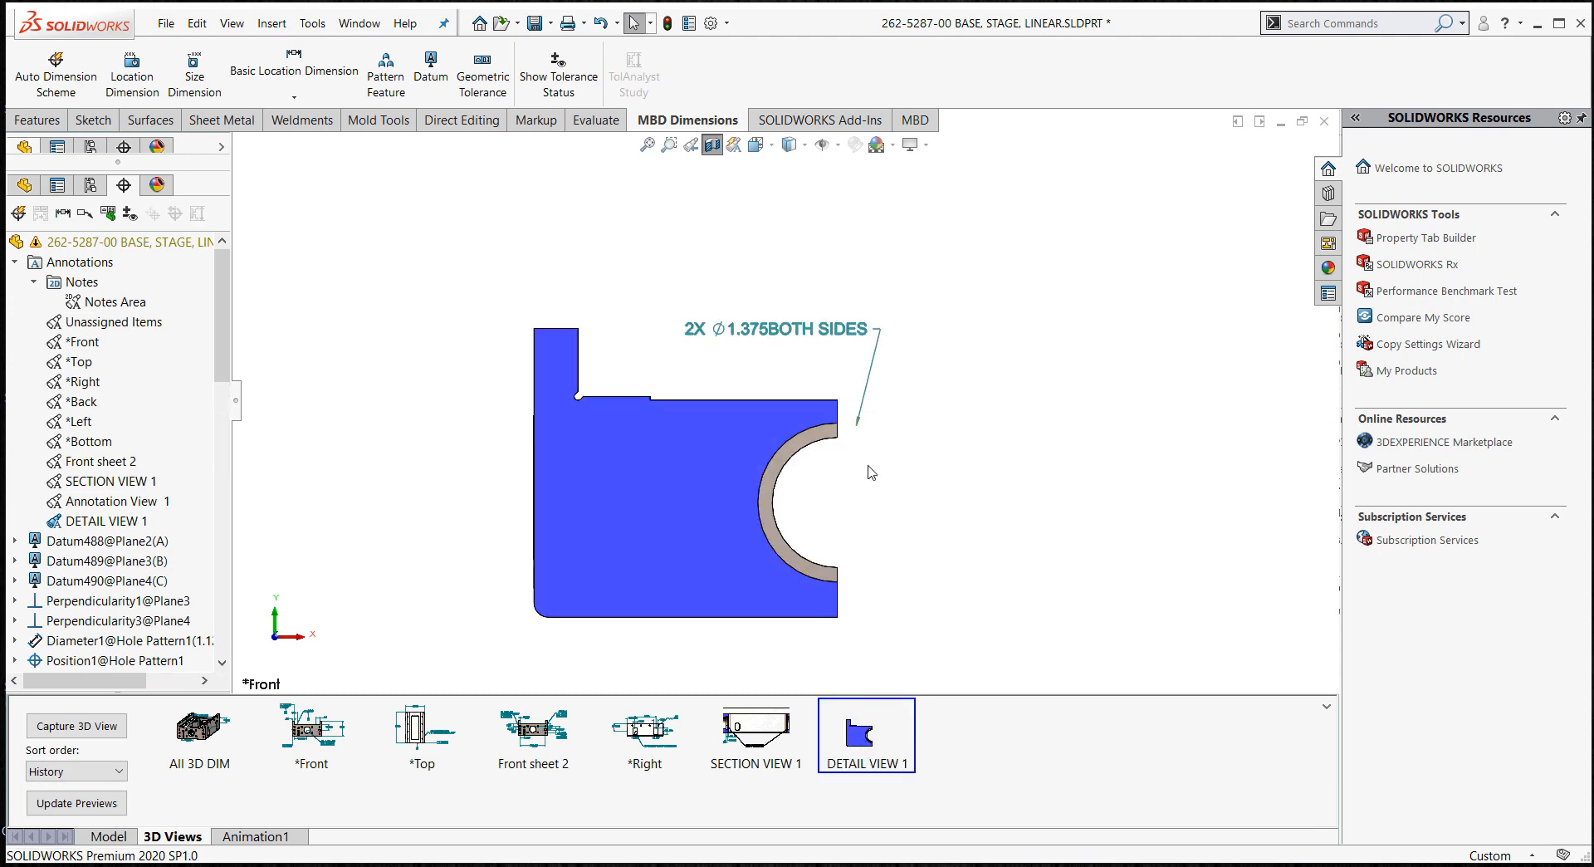
pyautogui.moveTo(877, 328); pyautogui.dragTo(802, 318)
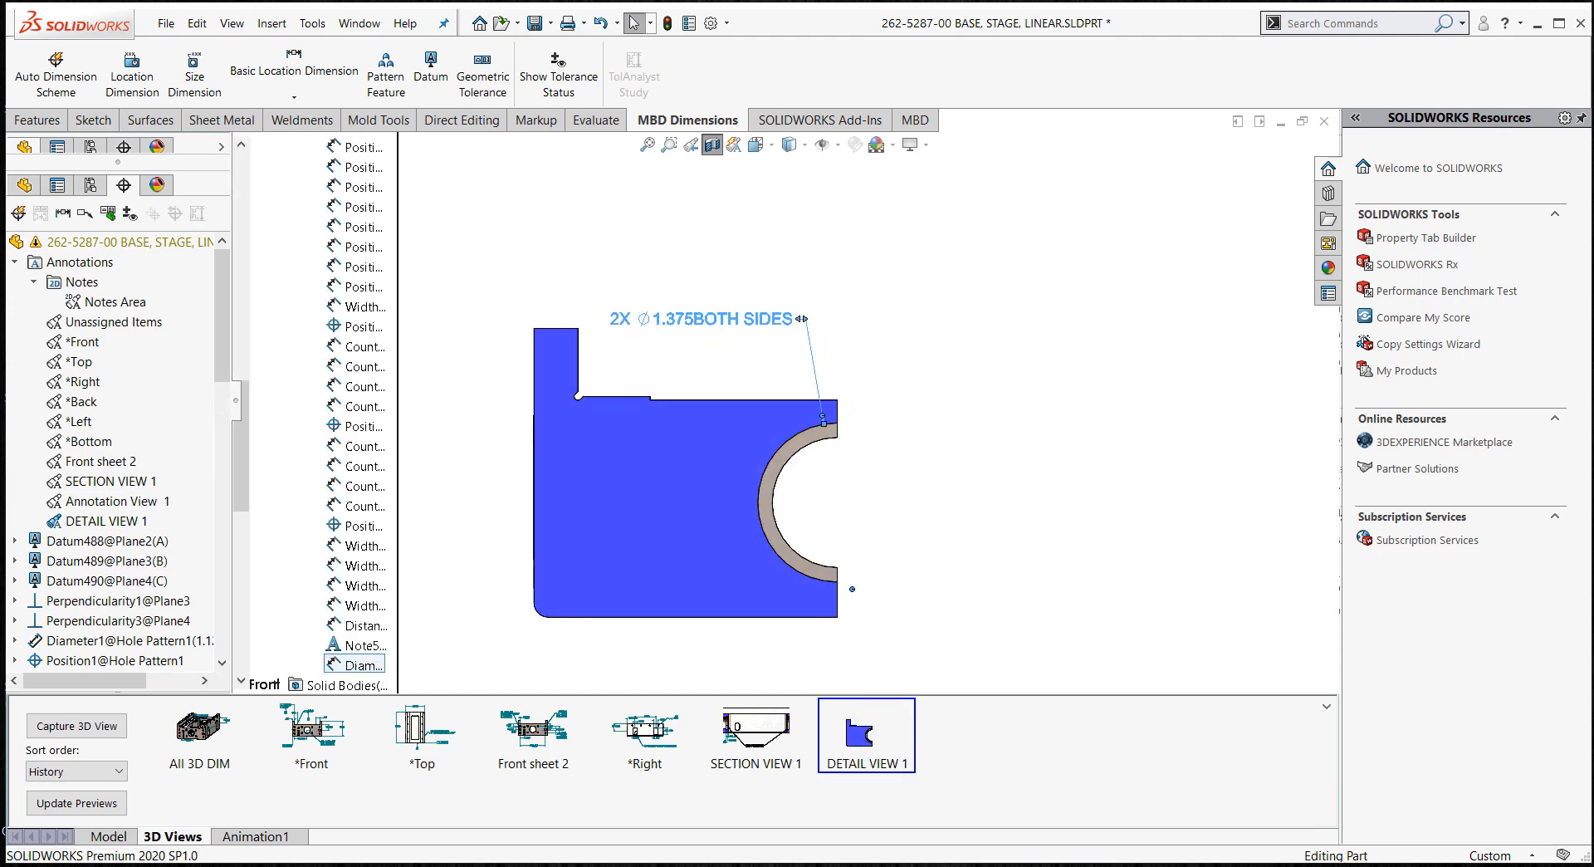
pyautogui.click(936, 540)
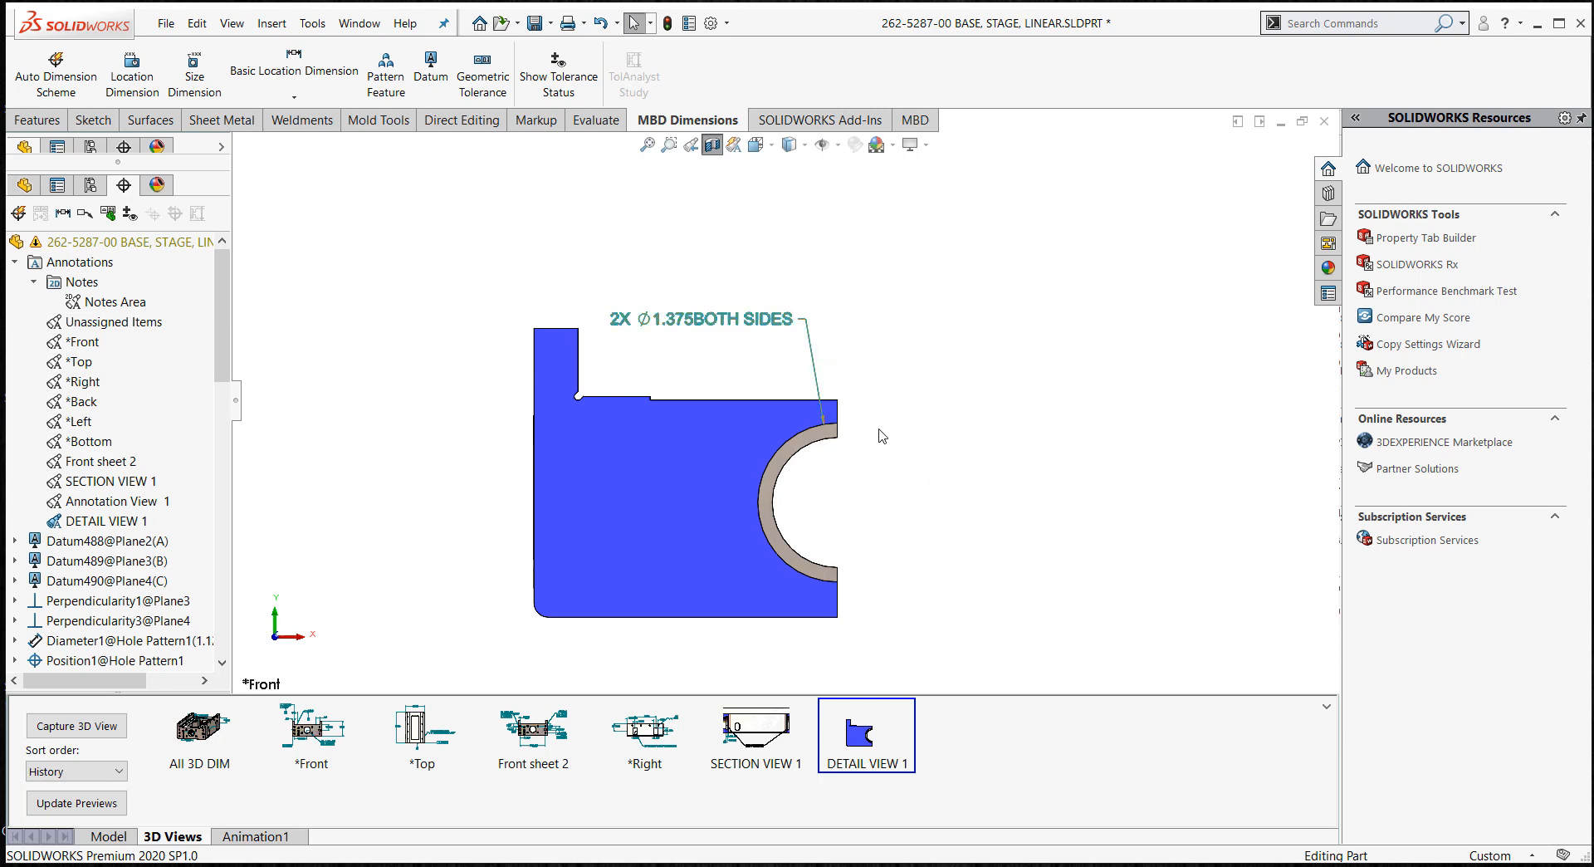
# - Rotate the sectioned base to an oblique orientation showing both bore grooves and move the groove diameter callout above the raised rail
pyautogui.moveTo(994, 454); pyautogui.dragTo(710, 420, button='middle')
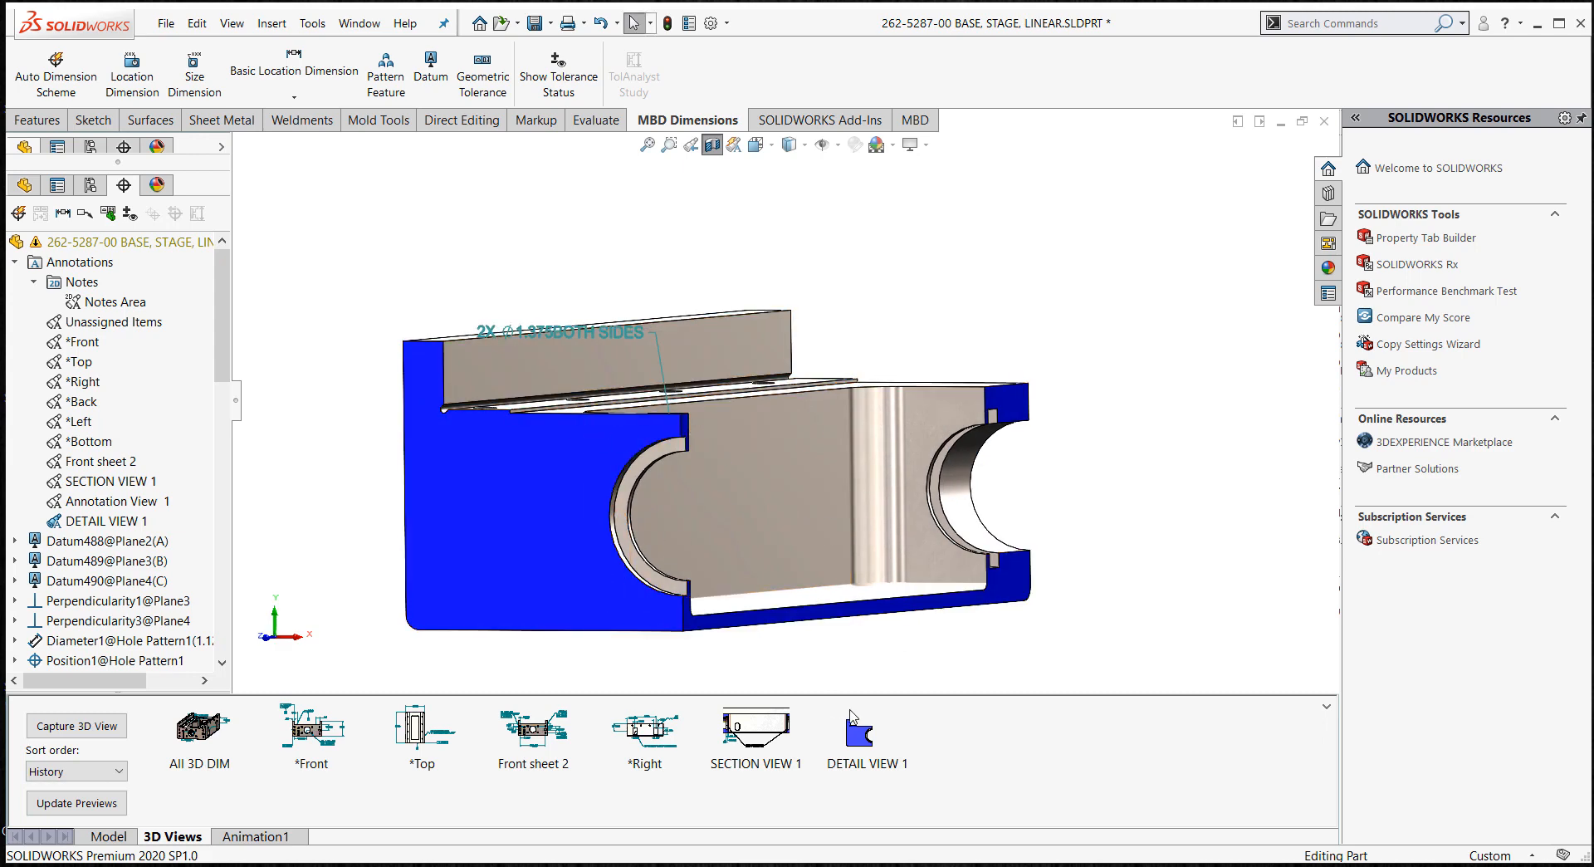
pyautogui.click(863, 747)
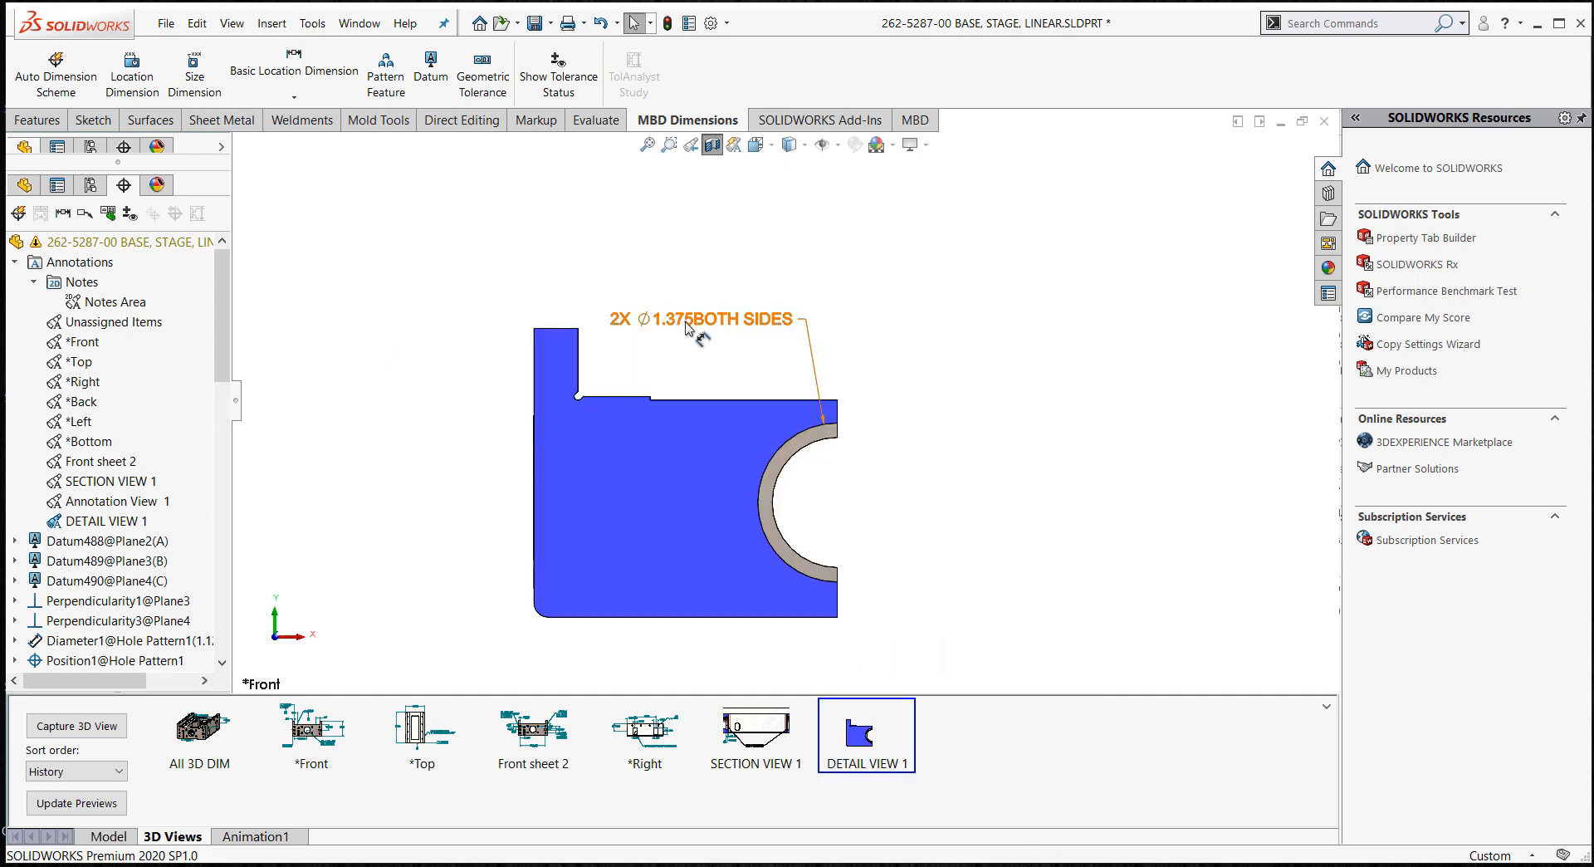
pyautogui.scroll(-2, 665, 339)
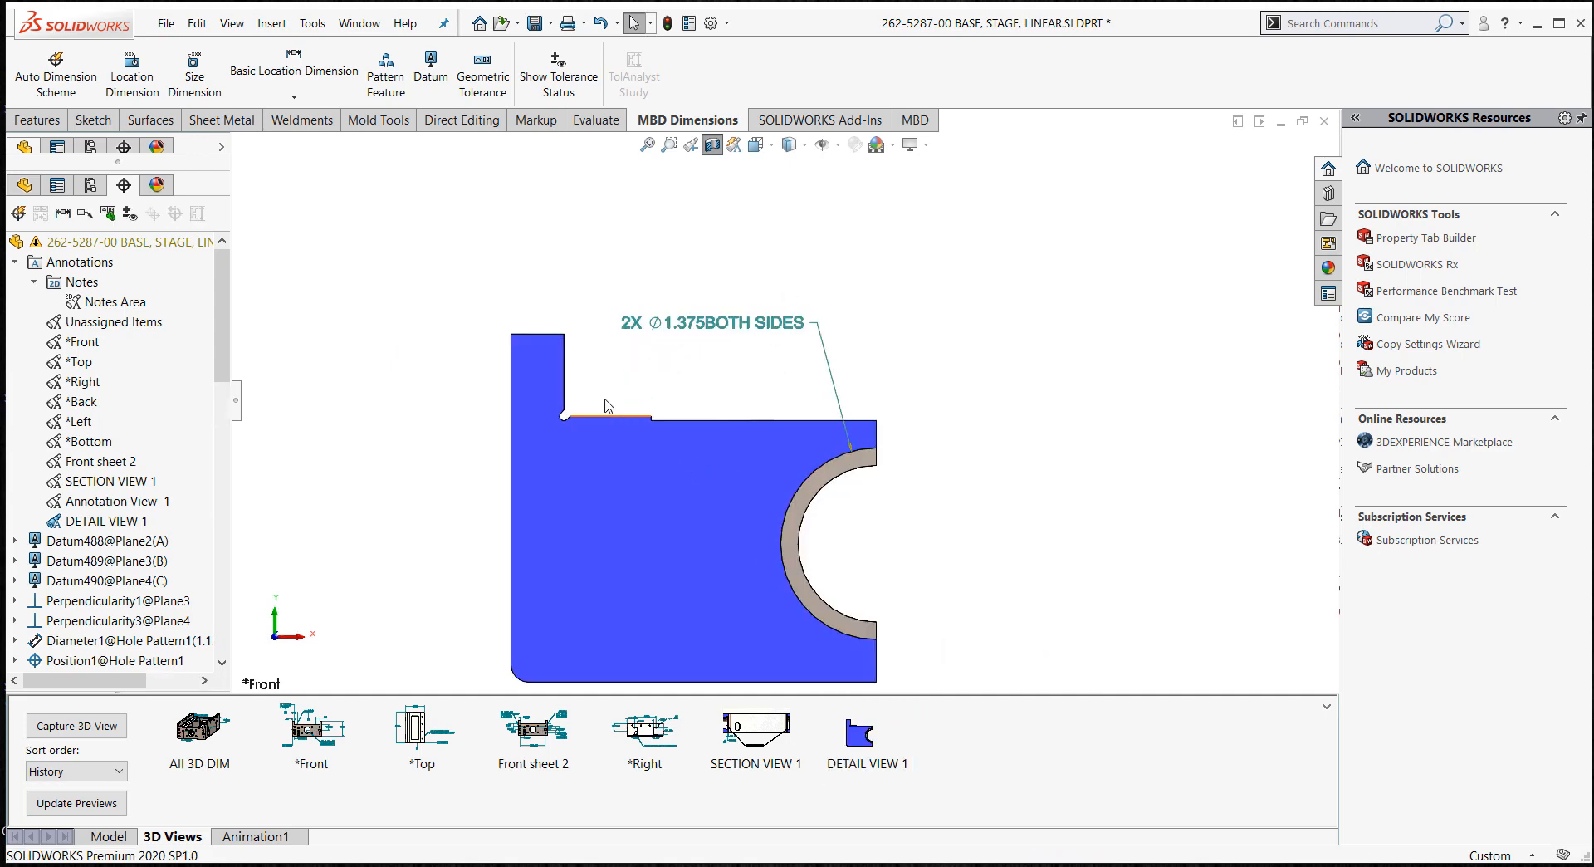
pyautogui.scroll(-1, 605, 400)
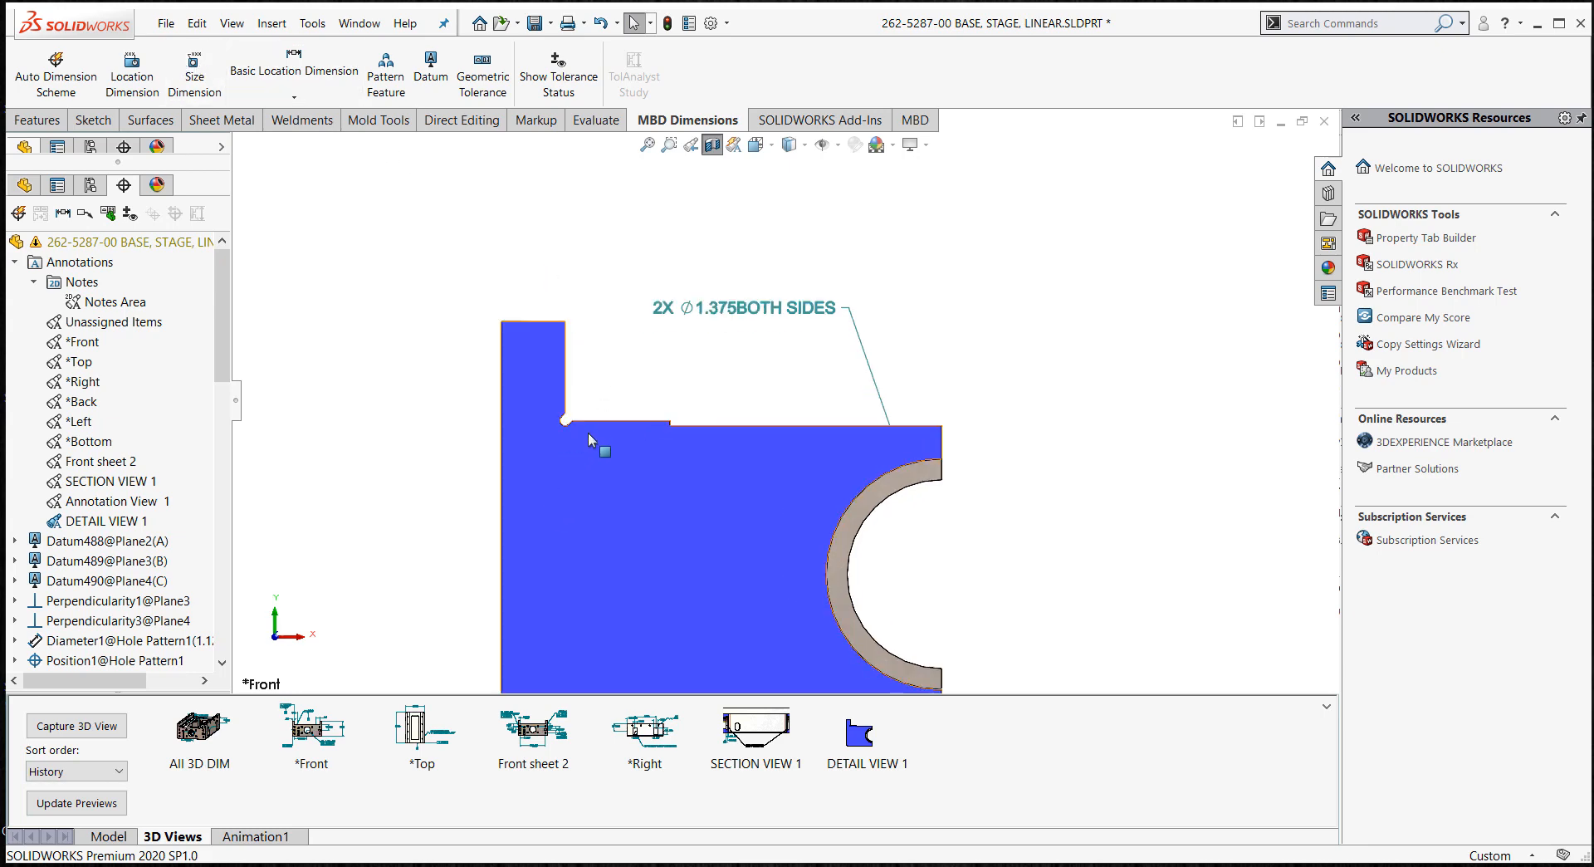
pyautogui.keyDown('ctrl'); pyautogui.moveTo(768, 584); pyautogui.dragTo(773, 491, button='middle'); pyautogui.keyUp('ctrl')
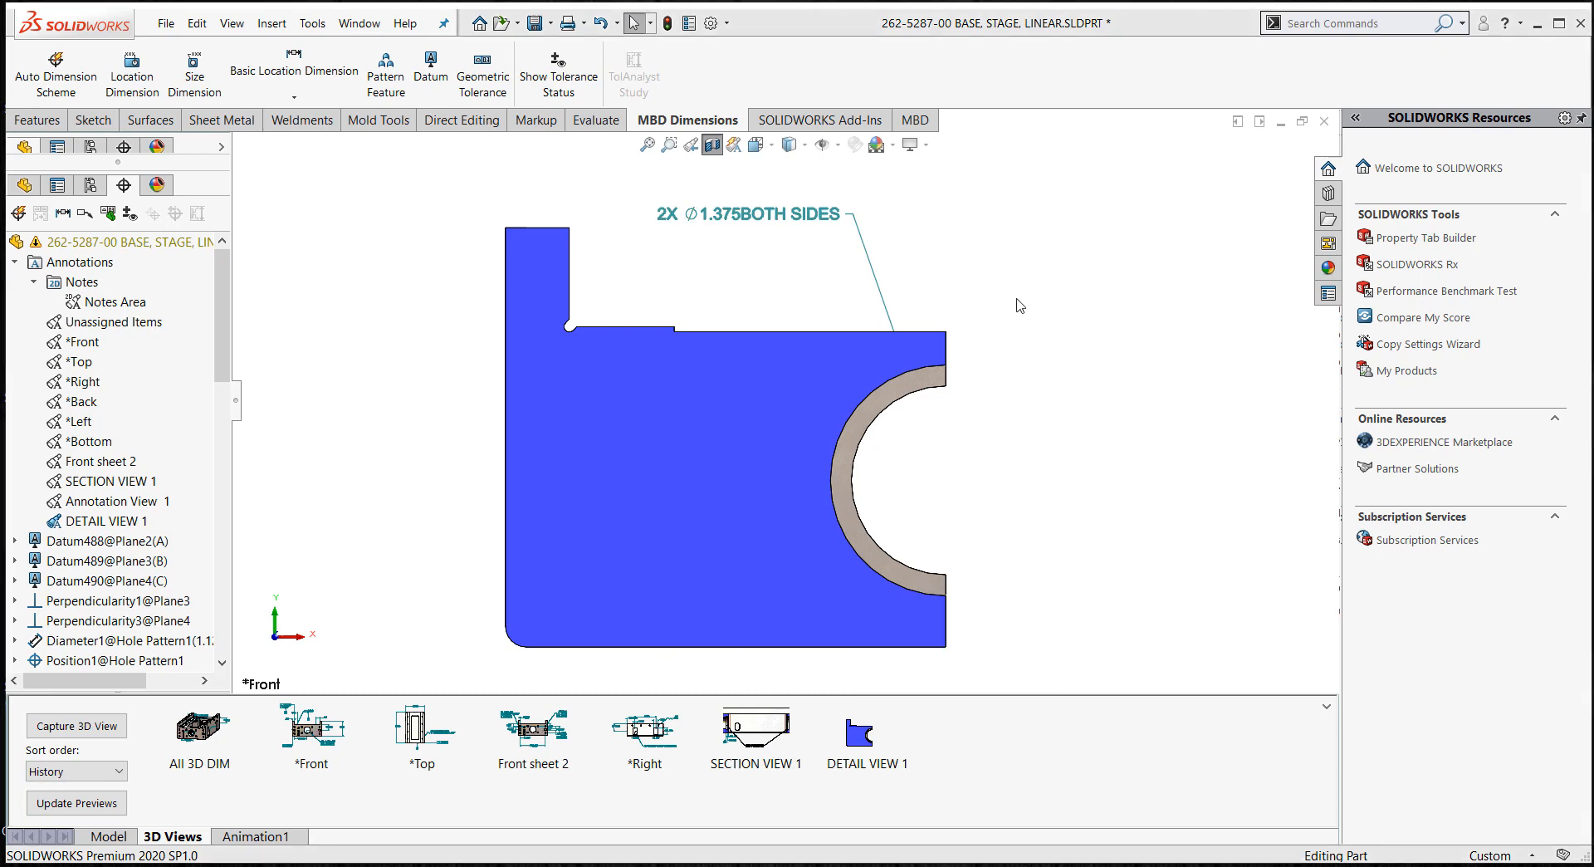
pyautogui.moveTo(1019, 305); pyautogui.dragTo(978, 306, button='middle')
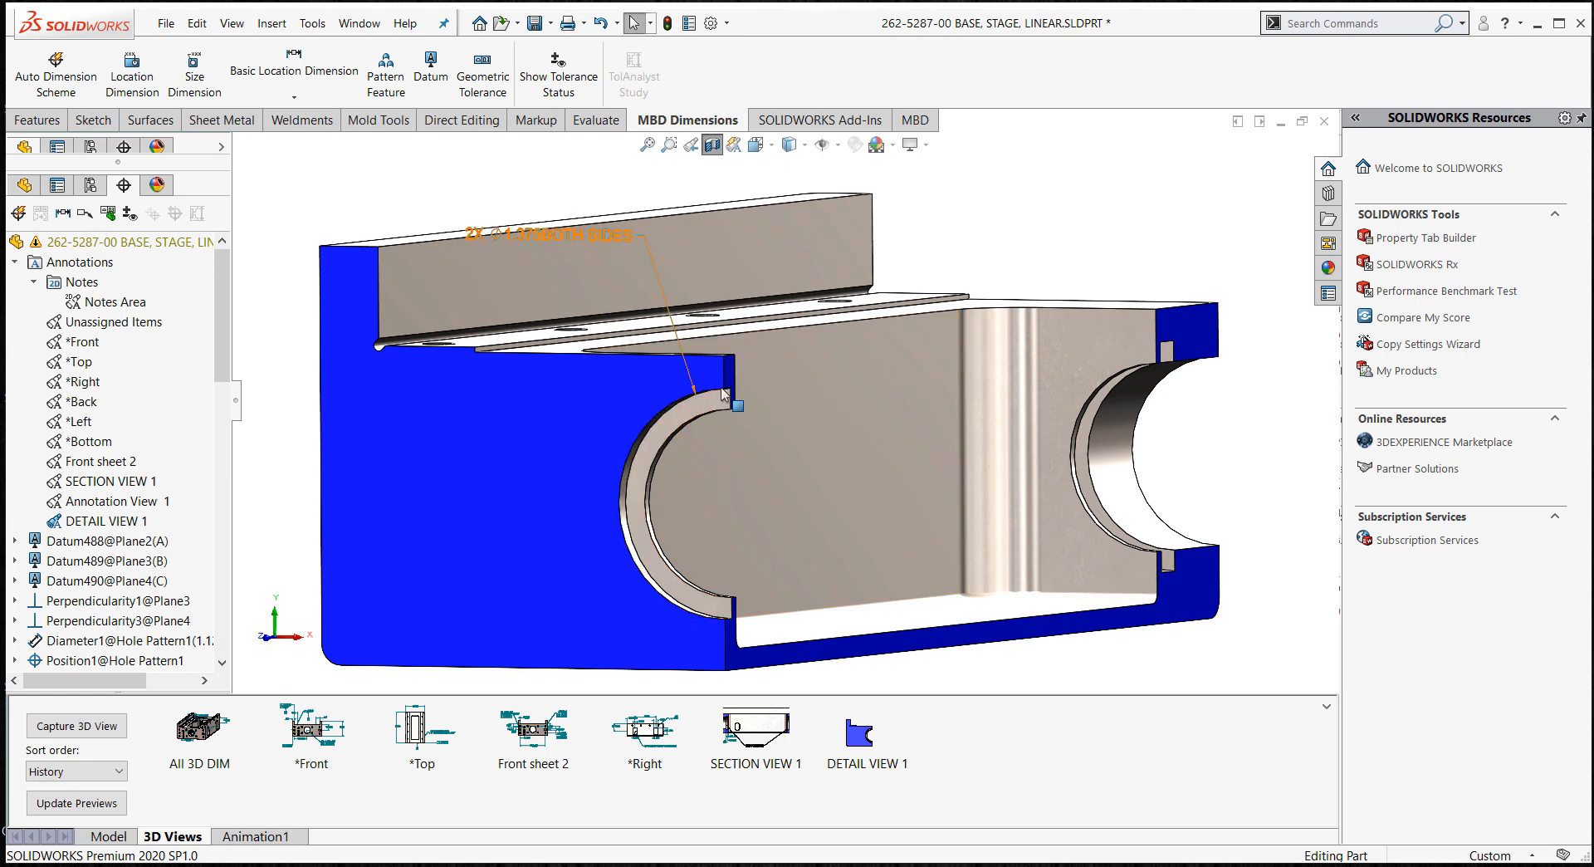
pyautogui.click(618, 235)
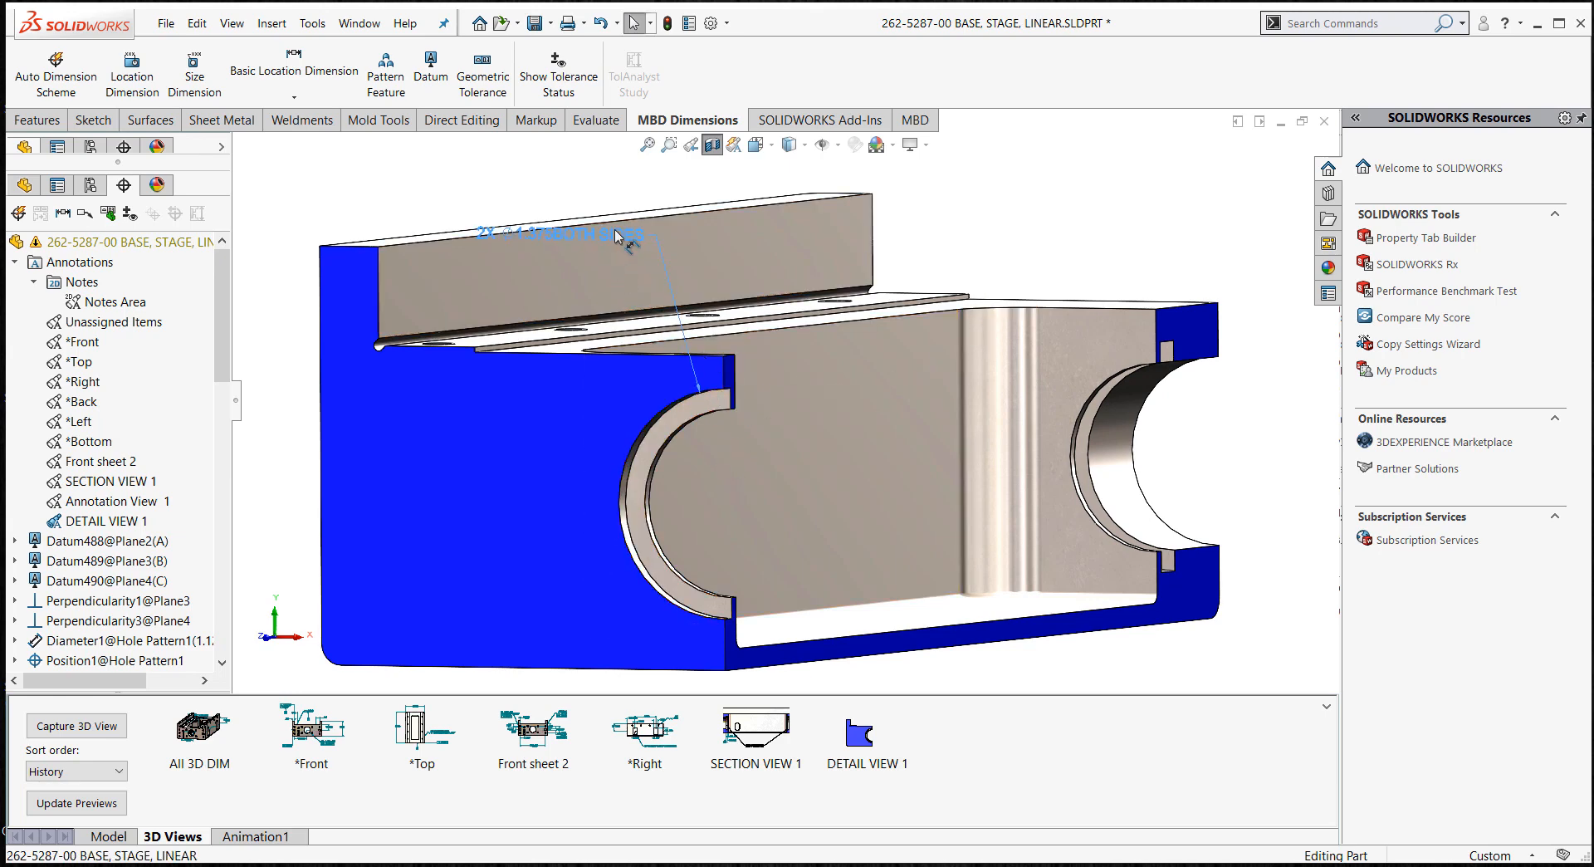
pyautogui.moveTo(614, 235); pyautogui.dragTo(603, 188)
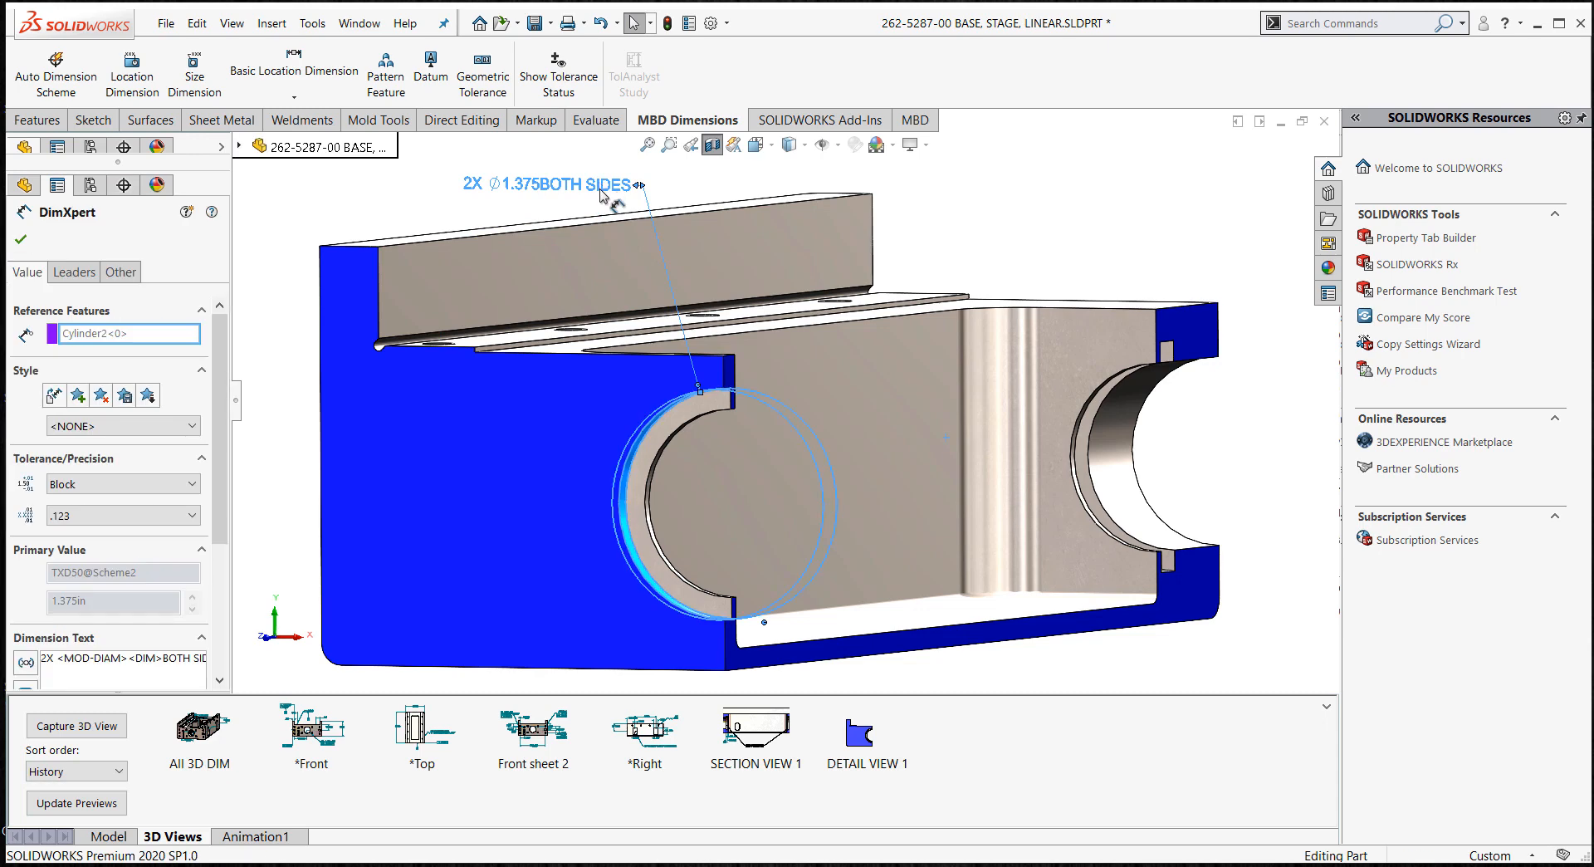
# - Recapture the DETAIL VIEW 1 3D view in the oblique sectioned orientation, keeping its name and annotation view
pyautogui.rightClick(866, 744)
pyautogui.click(909, 751)
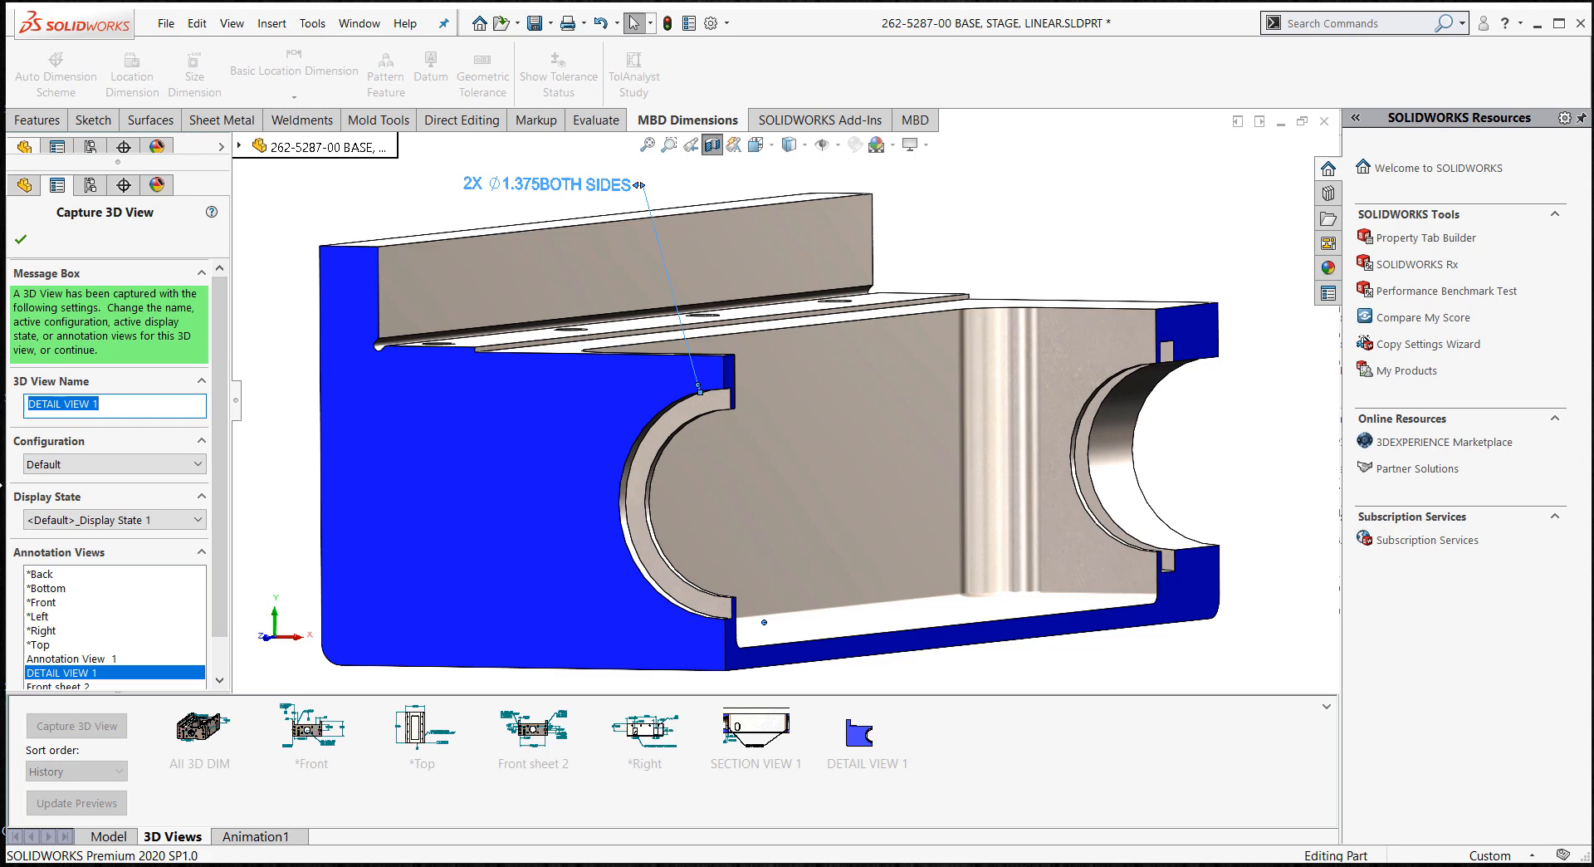
pyautogui.click(21, 239)
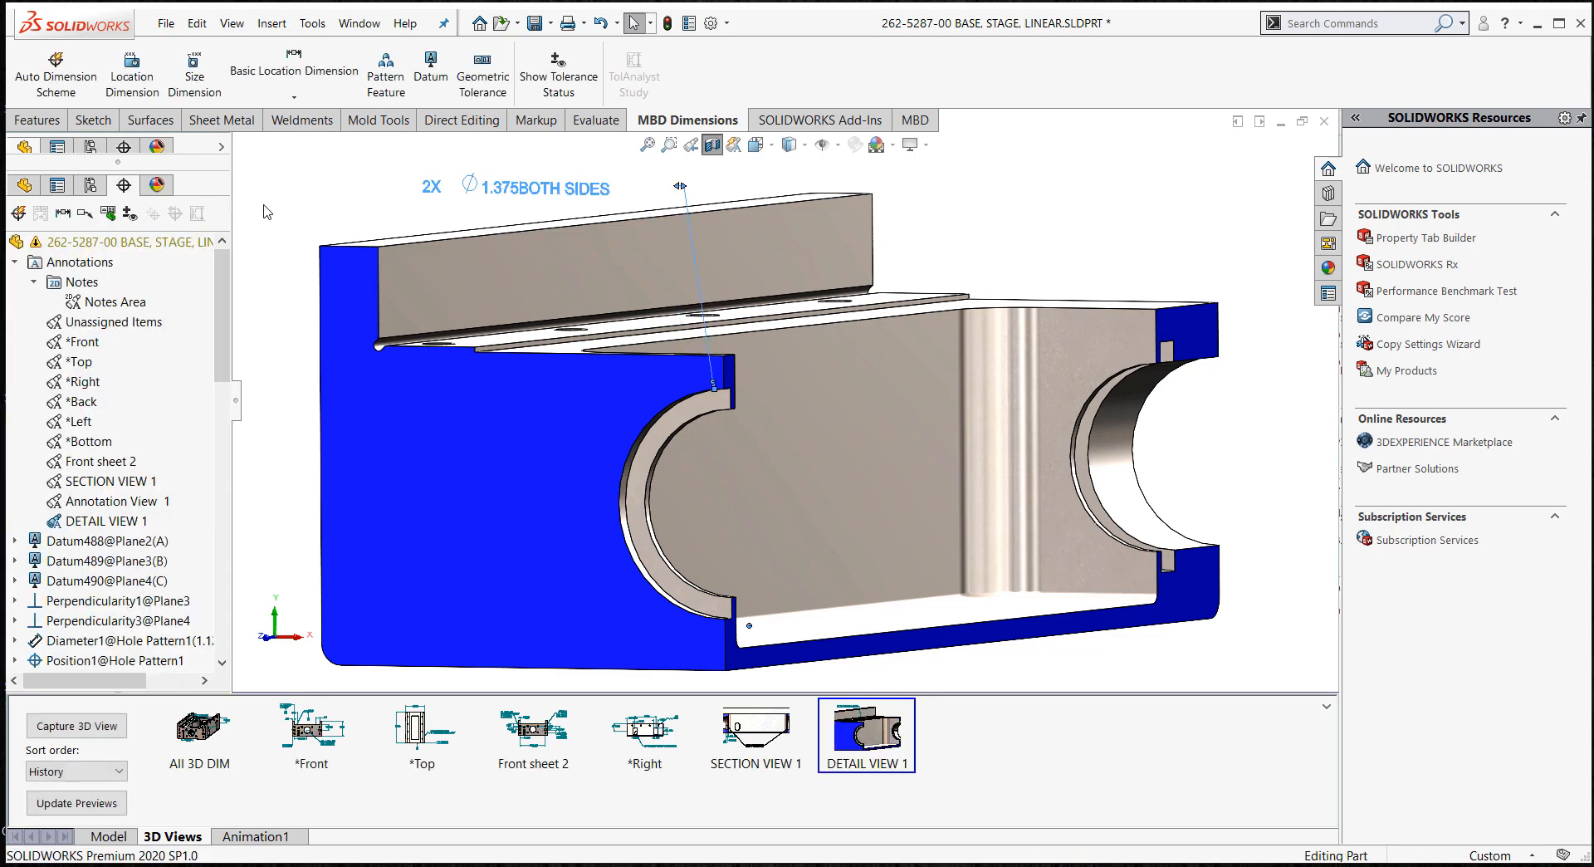
# - Check the tolerance status colouring on the full base with the section view turned off, and turn the colouring off again
pyautogui.scroll(4, 305, 242)
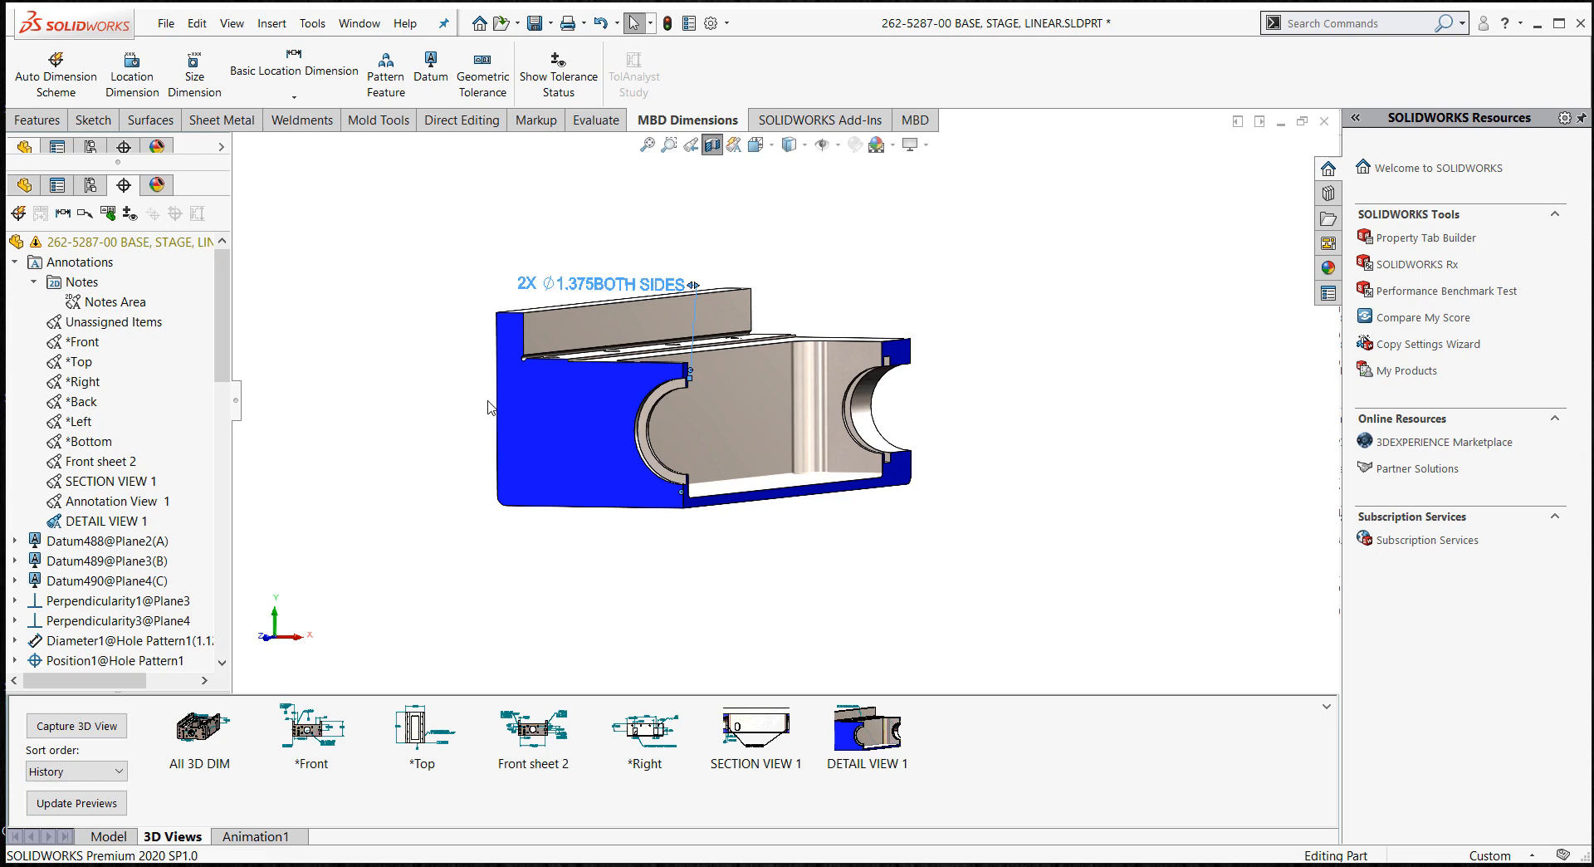
pyautogui.click(130, 215)
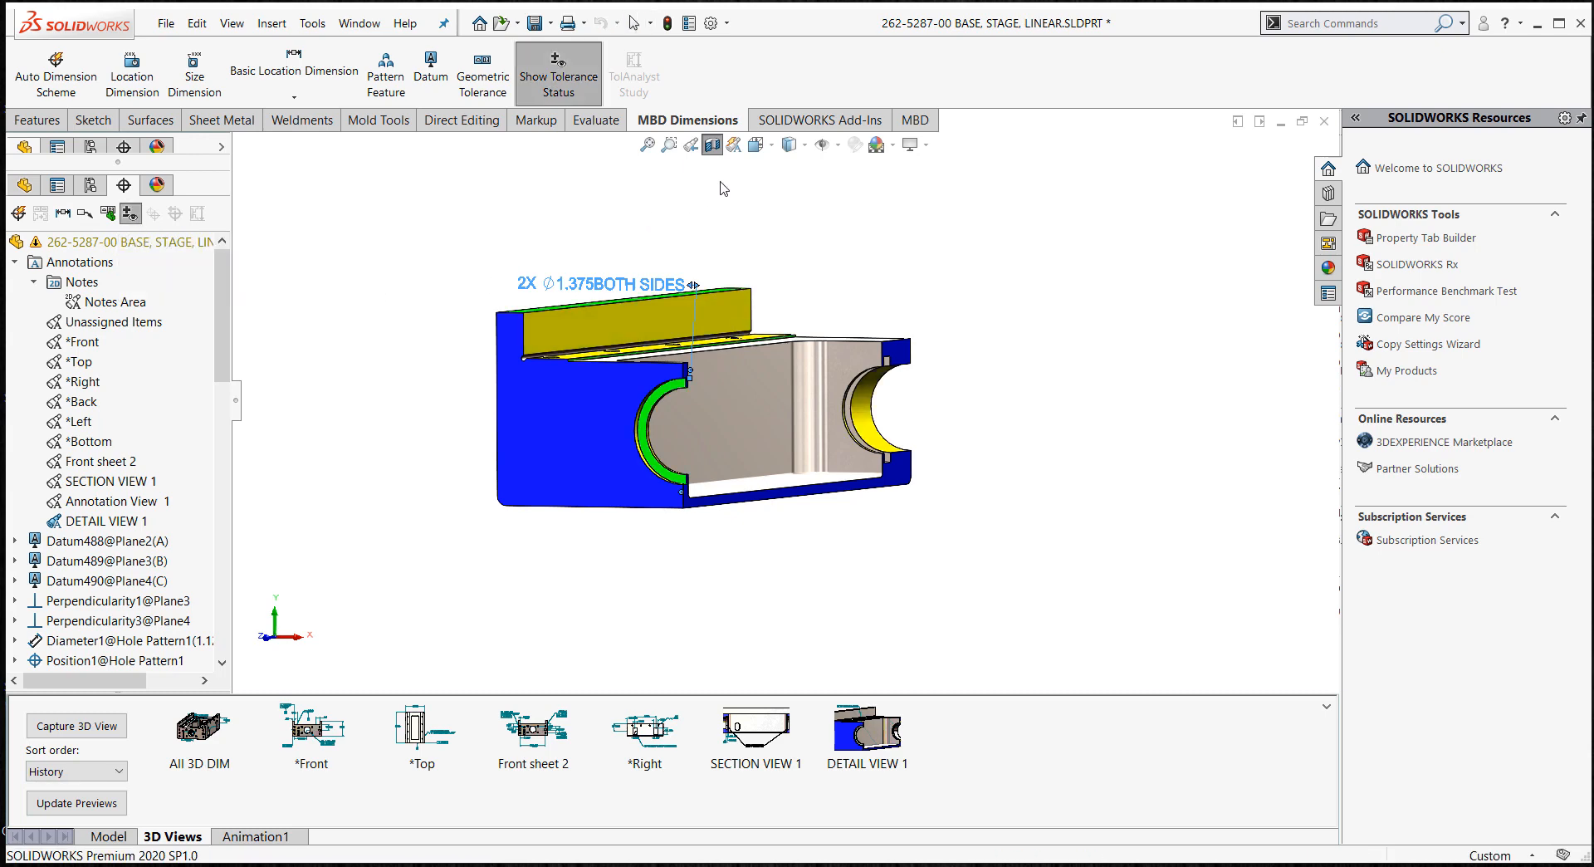
pyautogui.click(711, 145)
pyautogui.moveTo(734, 270); pyautogui.dragTo(956, 346, button='middle')
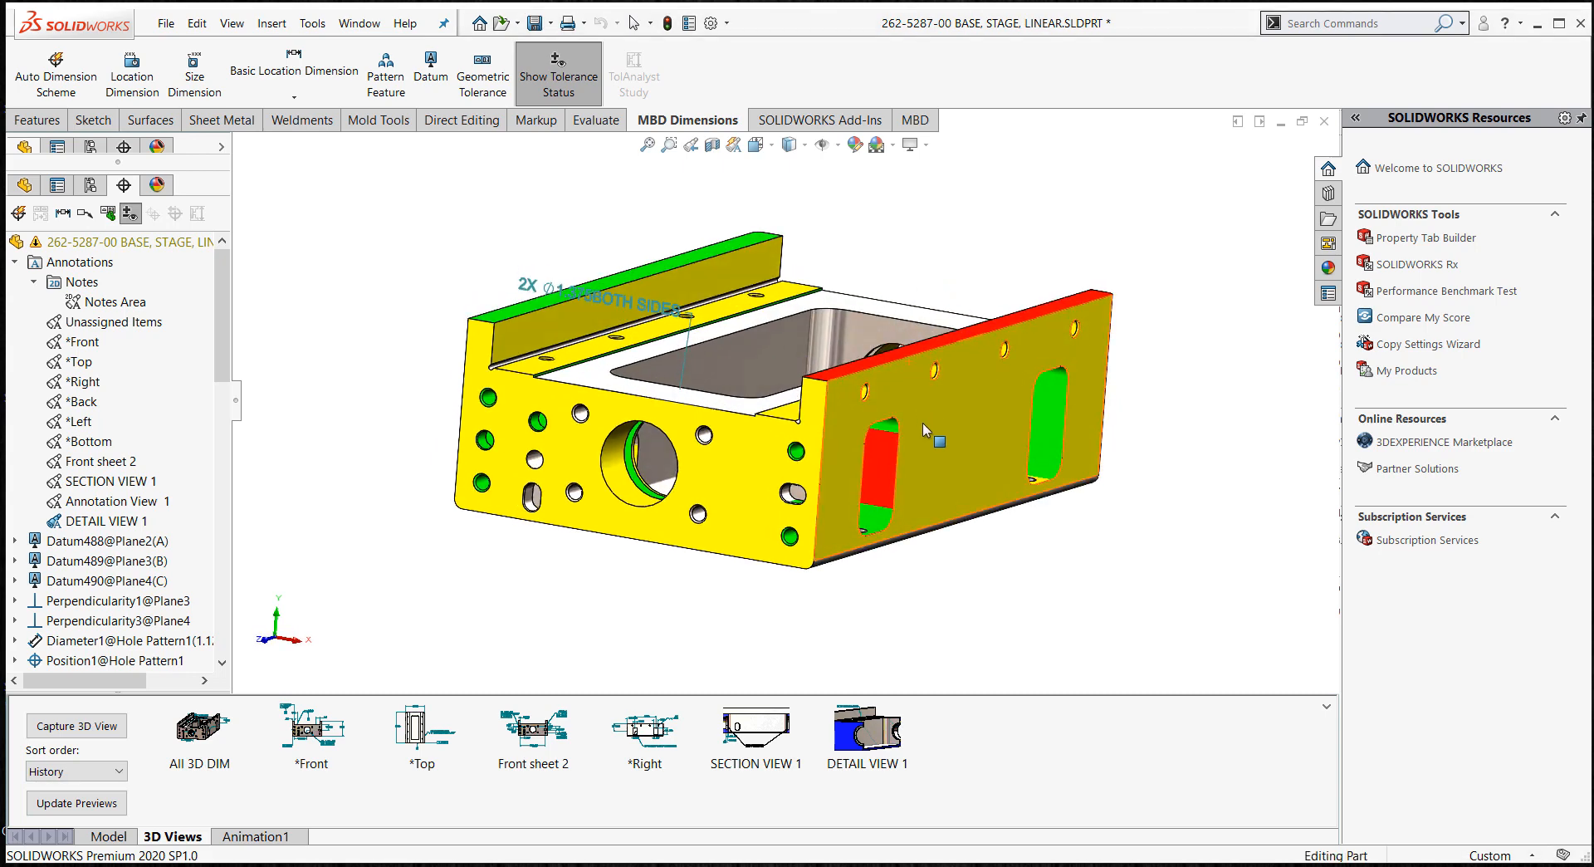
pyautogui.moveTo(913, 477)
pyautogui.mouseDown(button='middle')
pyautogui.moveTo(928, 515)
pyautogui.moveTo(531, 249)
pyautogui.mouseUp(button='middle')
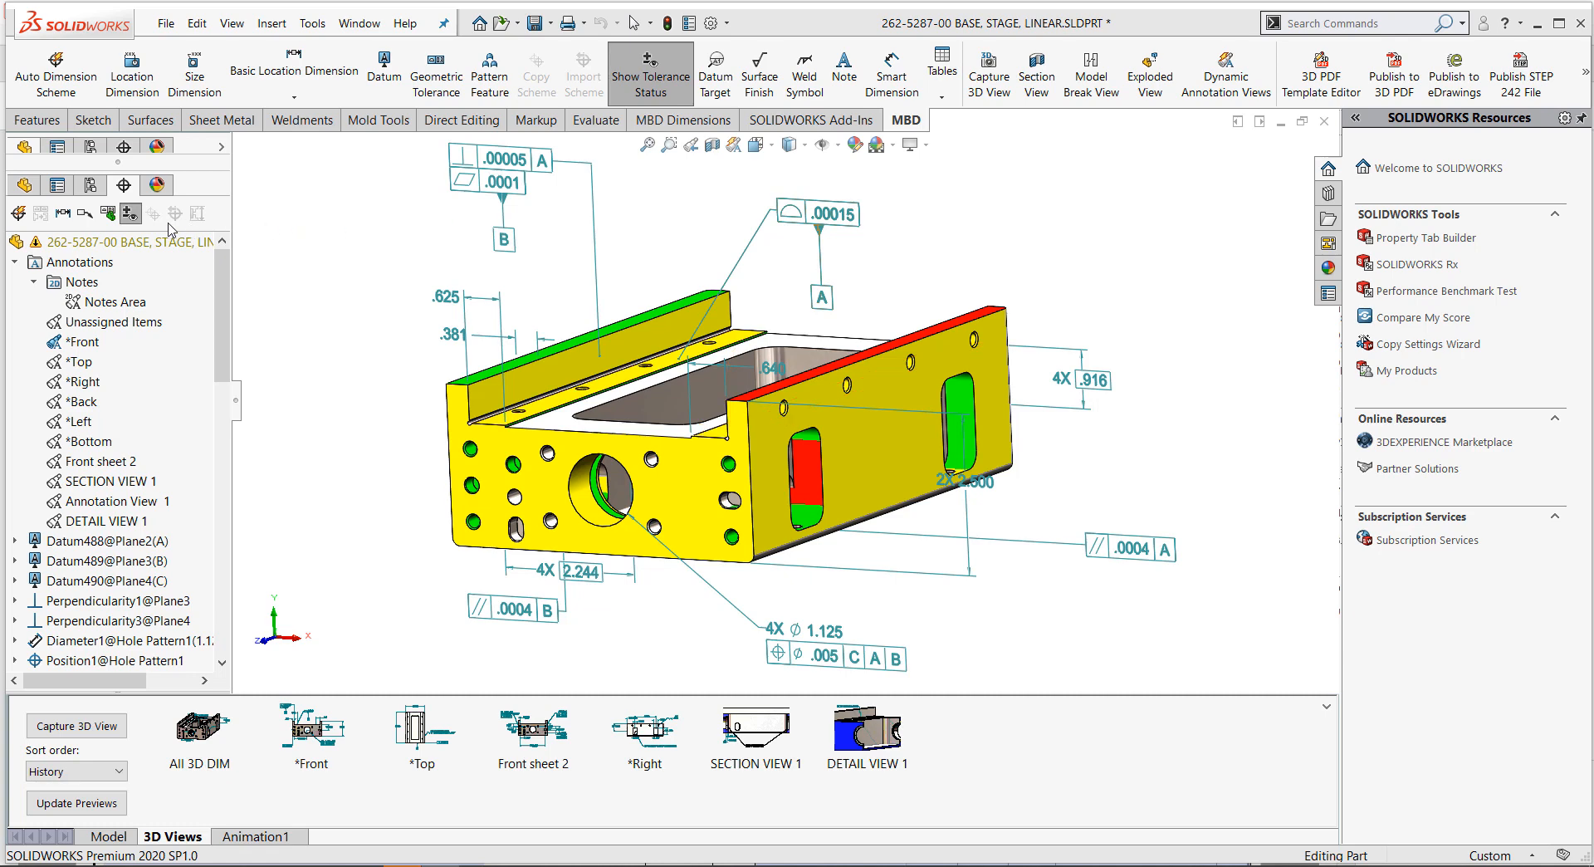
pyautogui.click(133, 214)
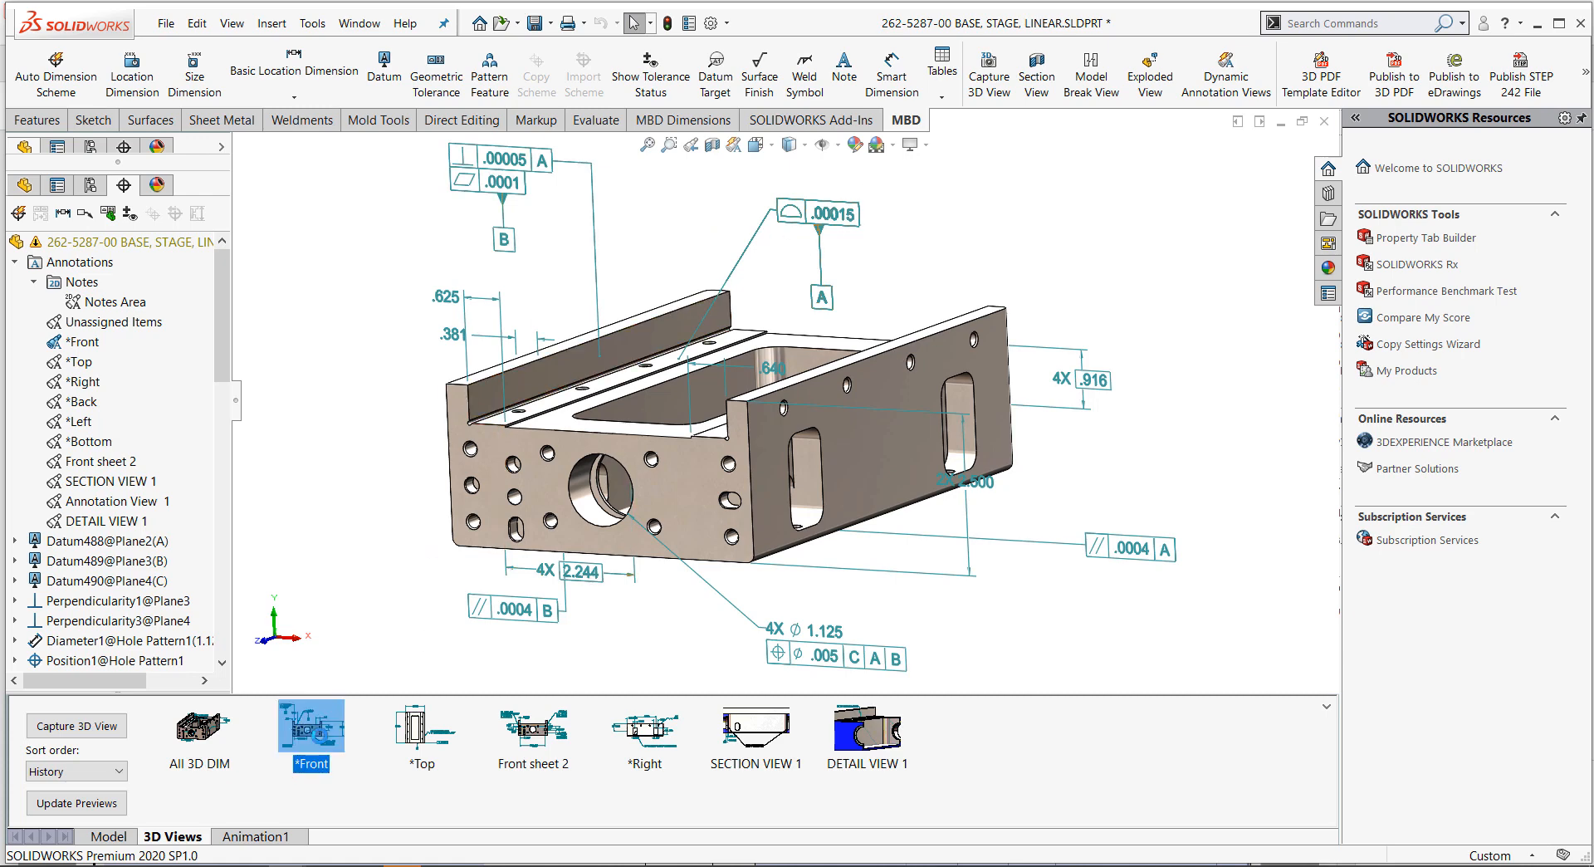
# - Activate the *Front 3D view and review the properties of the profile tolerance attached to datum A without changing them
pyautogui.click(320, 743)
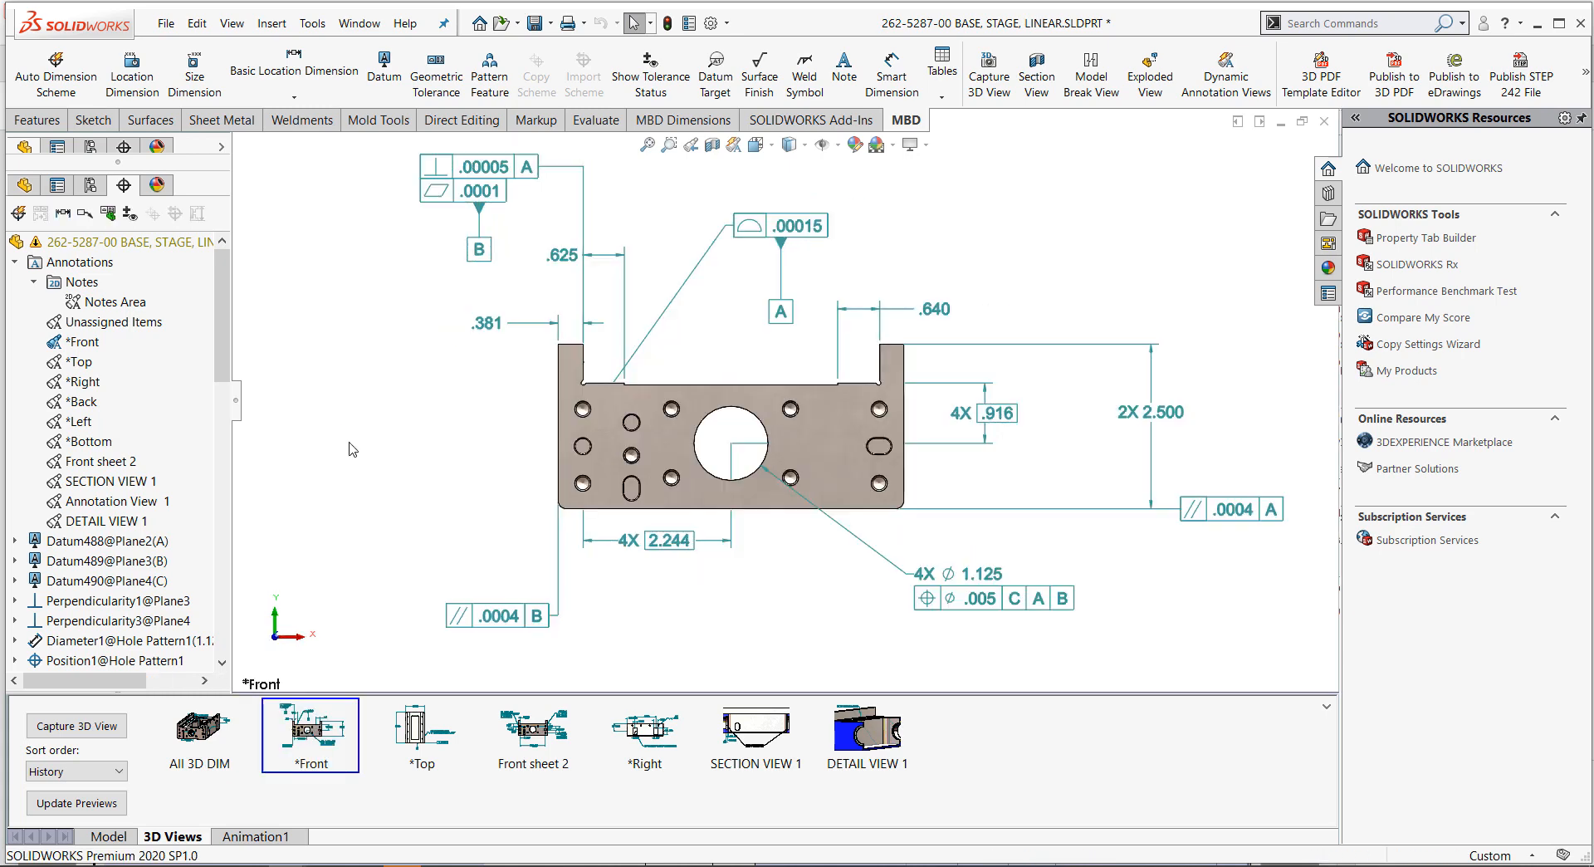
pyautogui.click(785, 244)
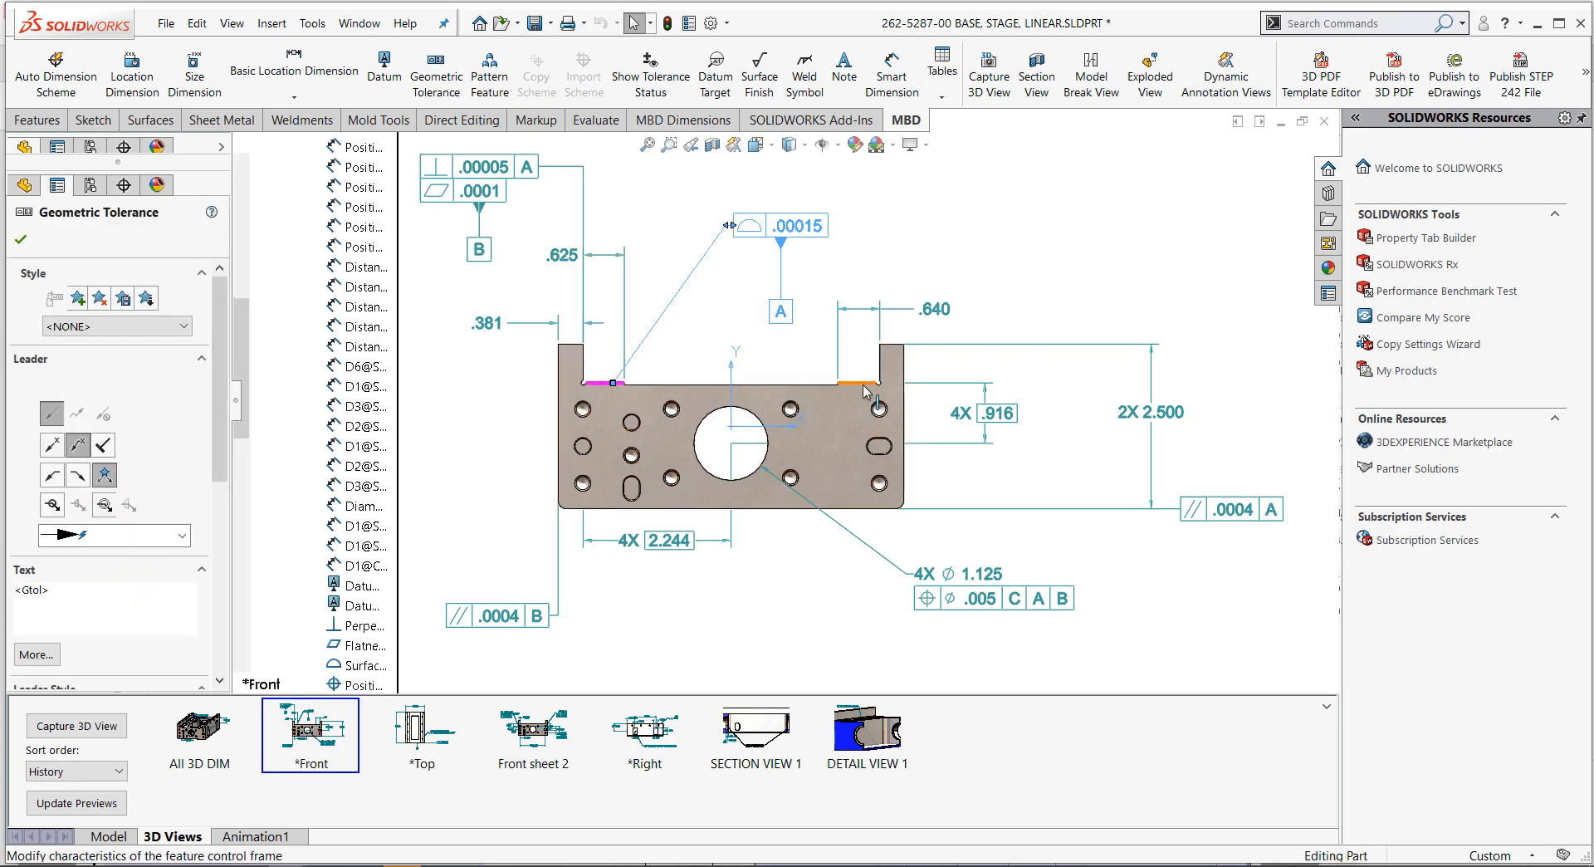
pyautogui.click(710, 355)
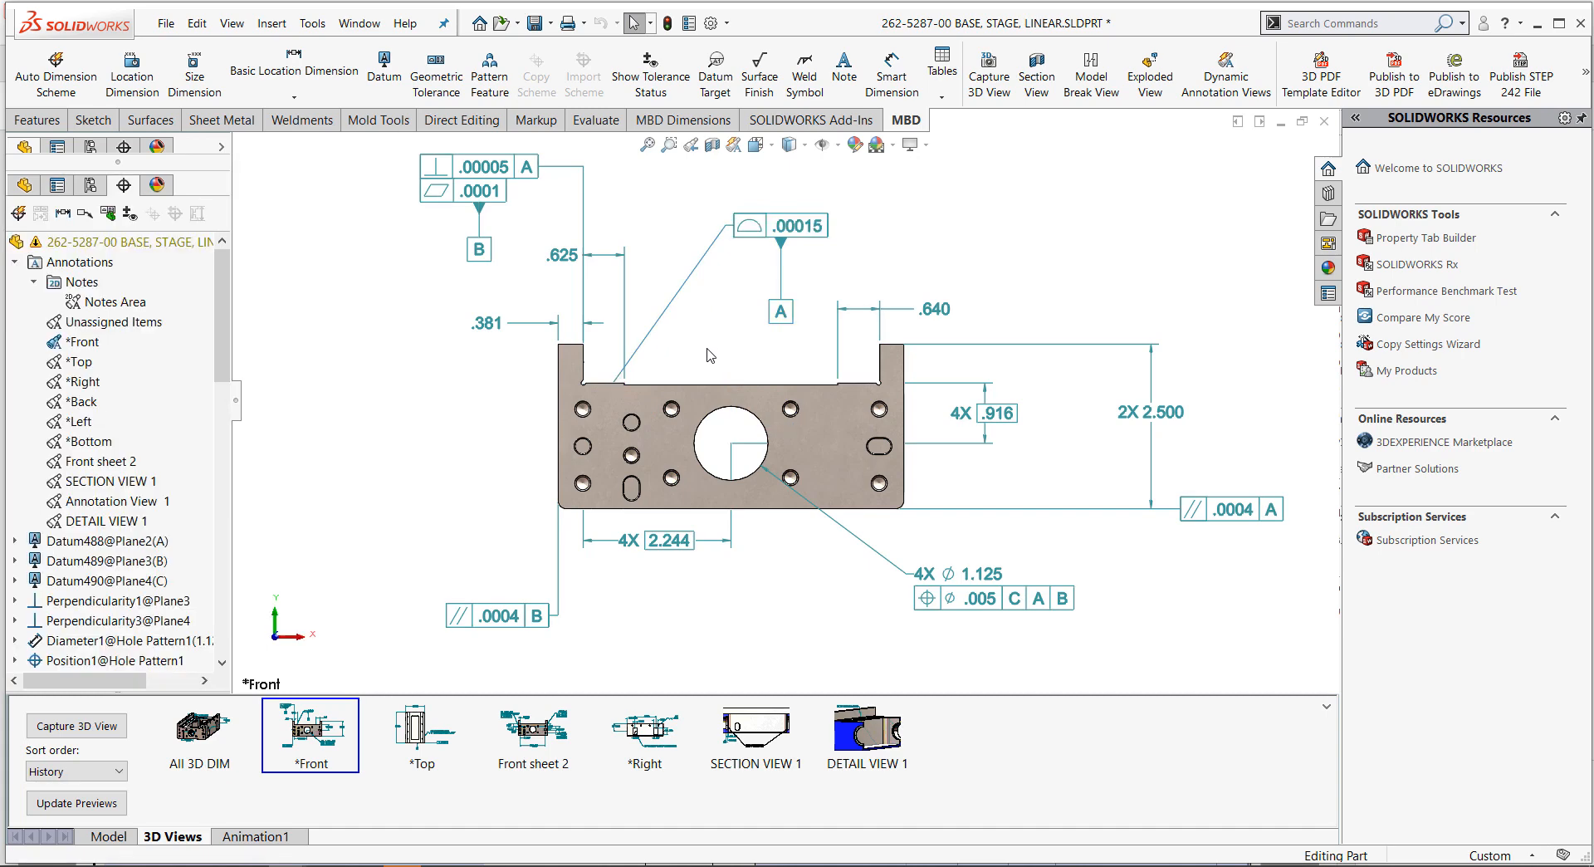
pyautogui.doubleClick(741, 233)
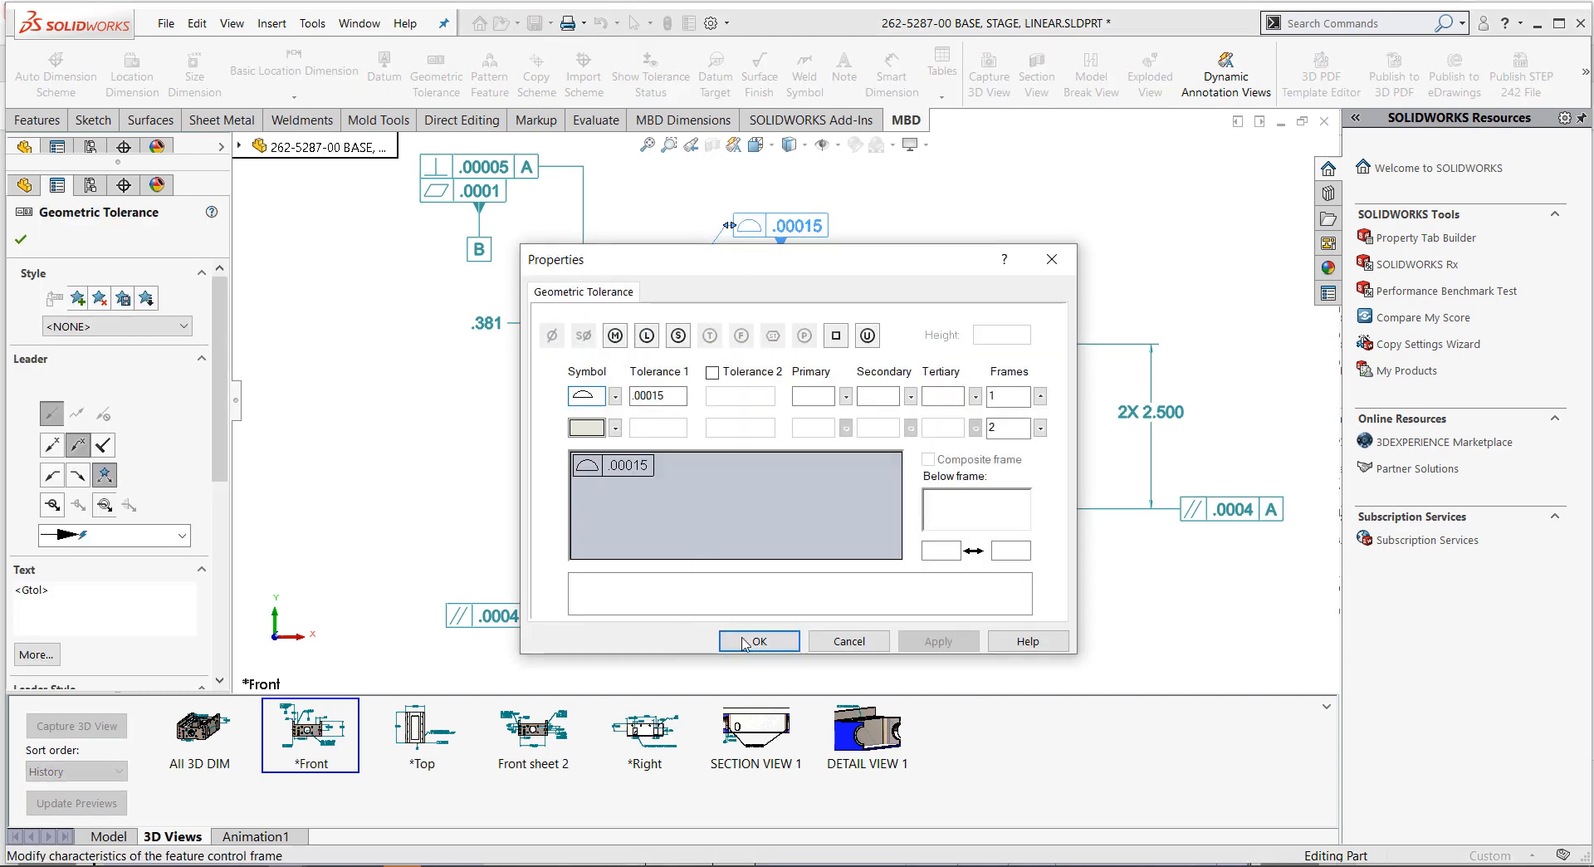
pyautogui.click(841, 640)
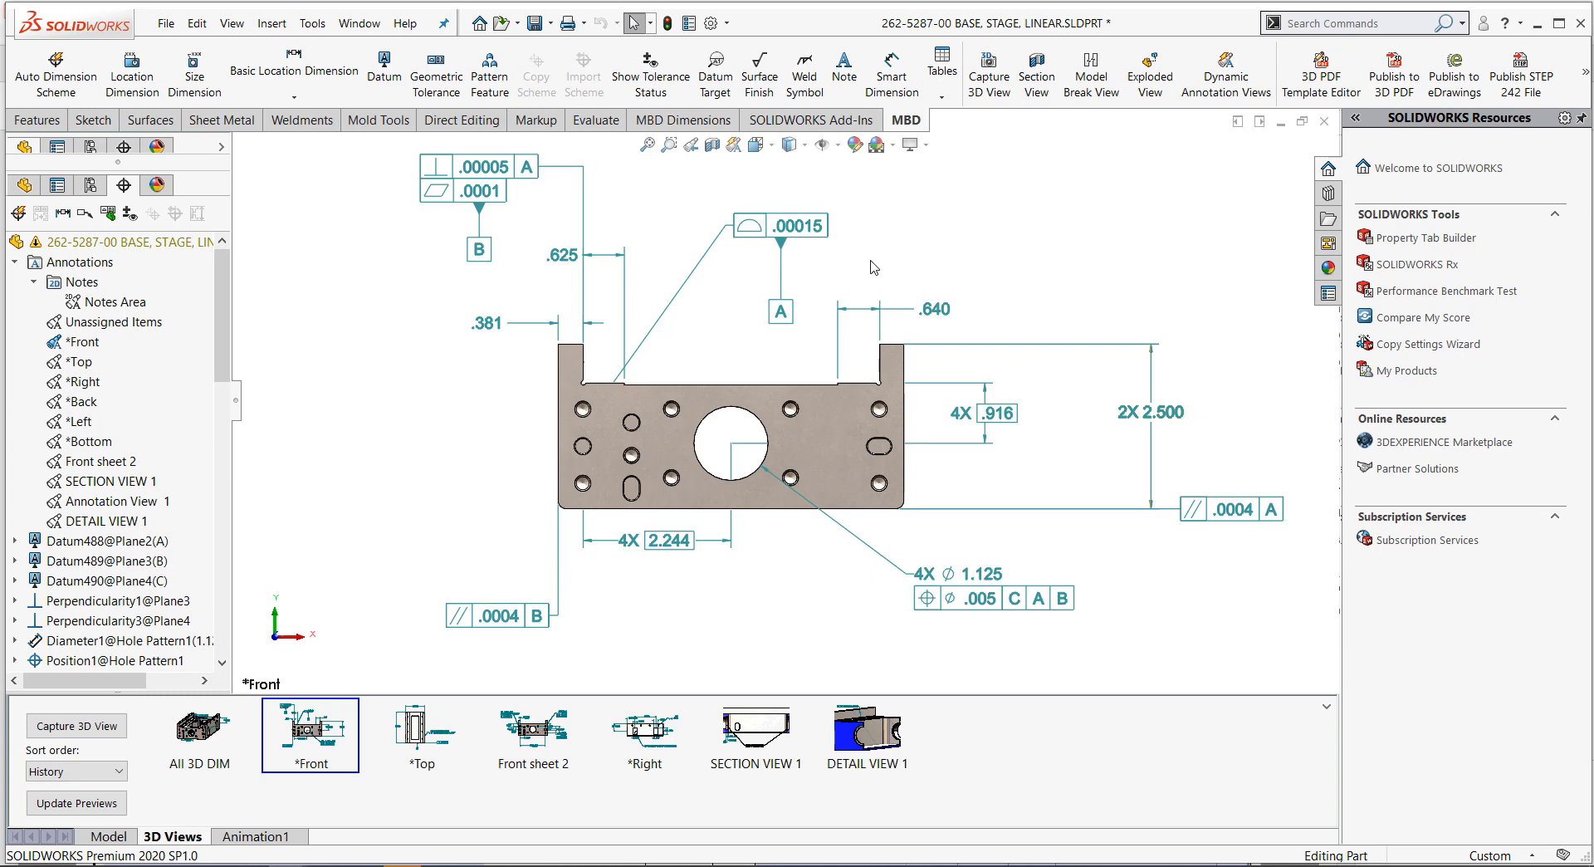
# - Recapture the *Front 3D view with the Notes Area annotation view included alongside *Front
pyautogui.rightClick(318, 731)
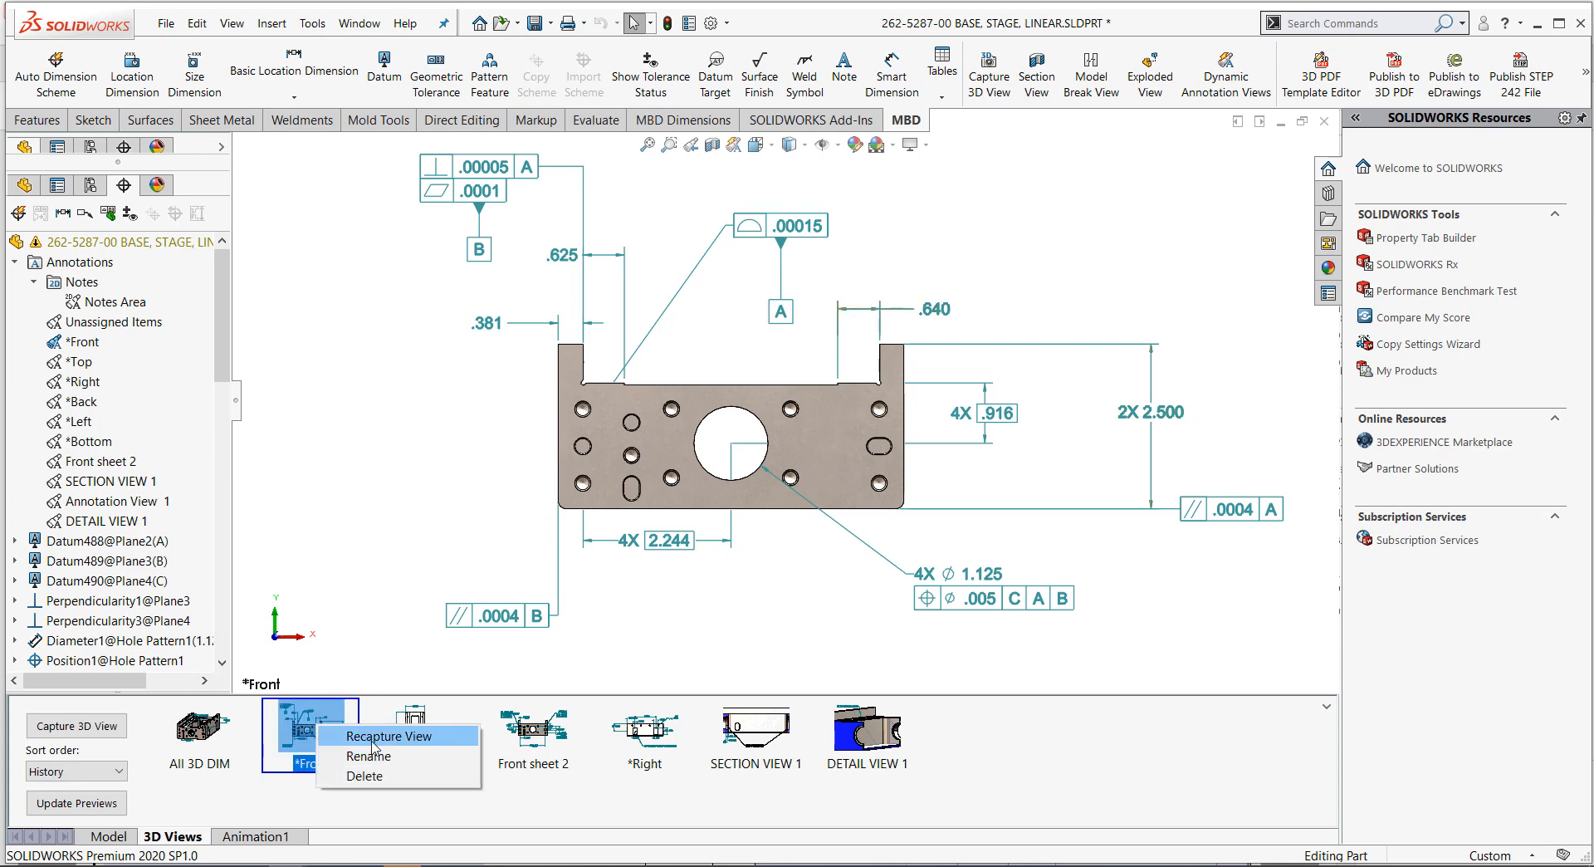
pyautogui.click(365, 737)
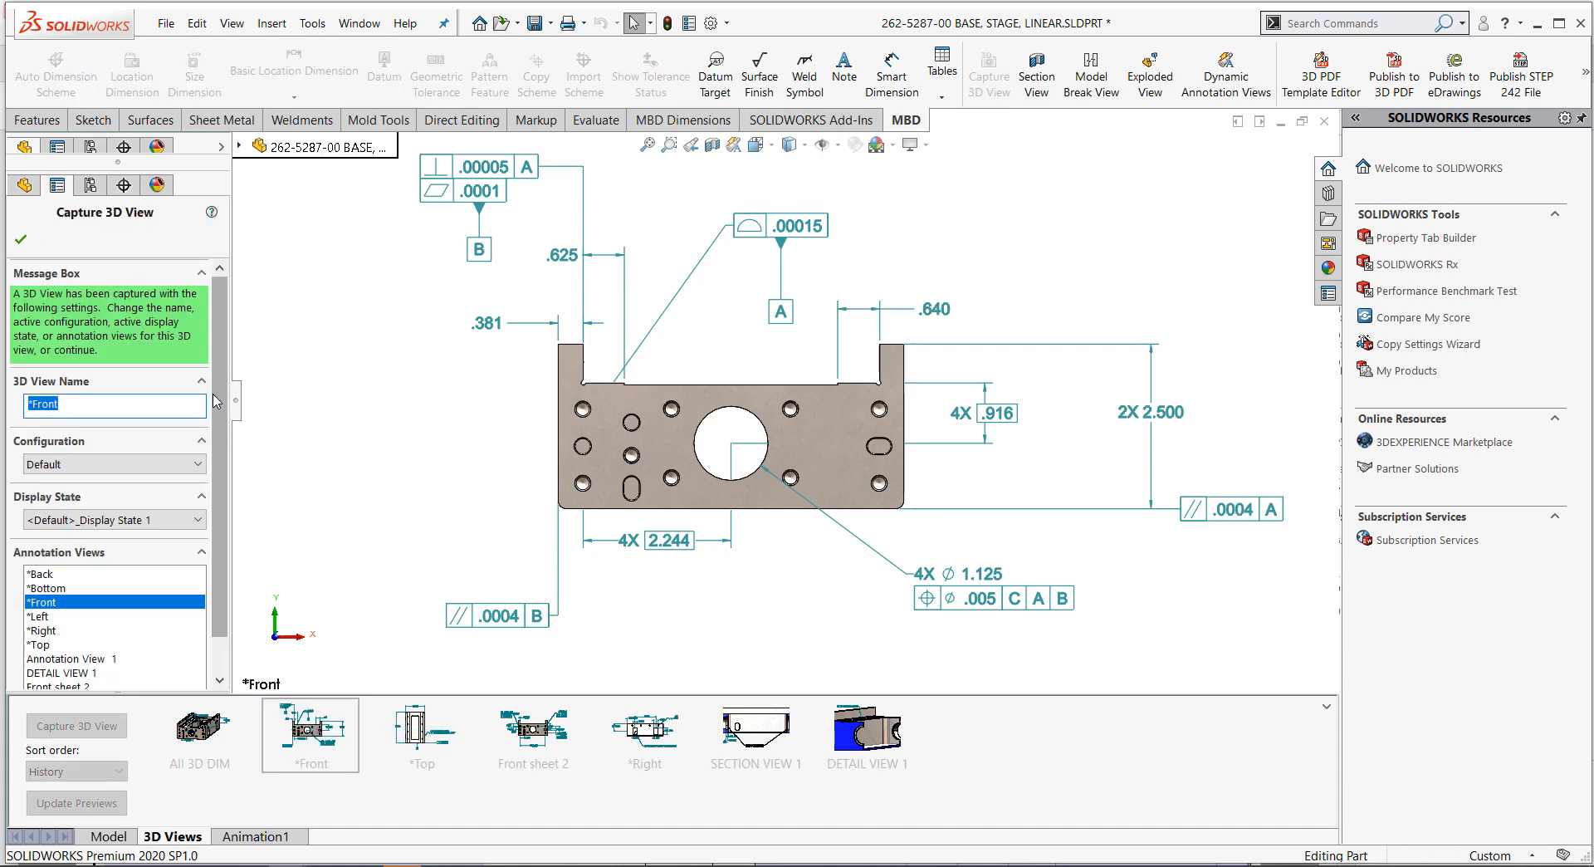
pyautogui.moveTo(218, 392); pyautogui.dragTo(218, 432)
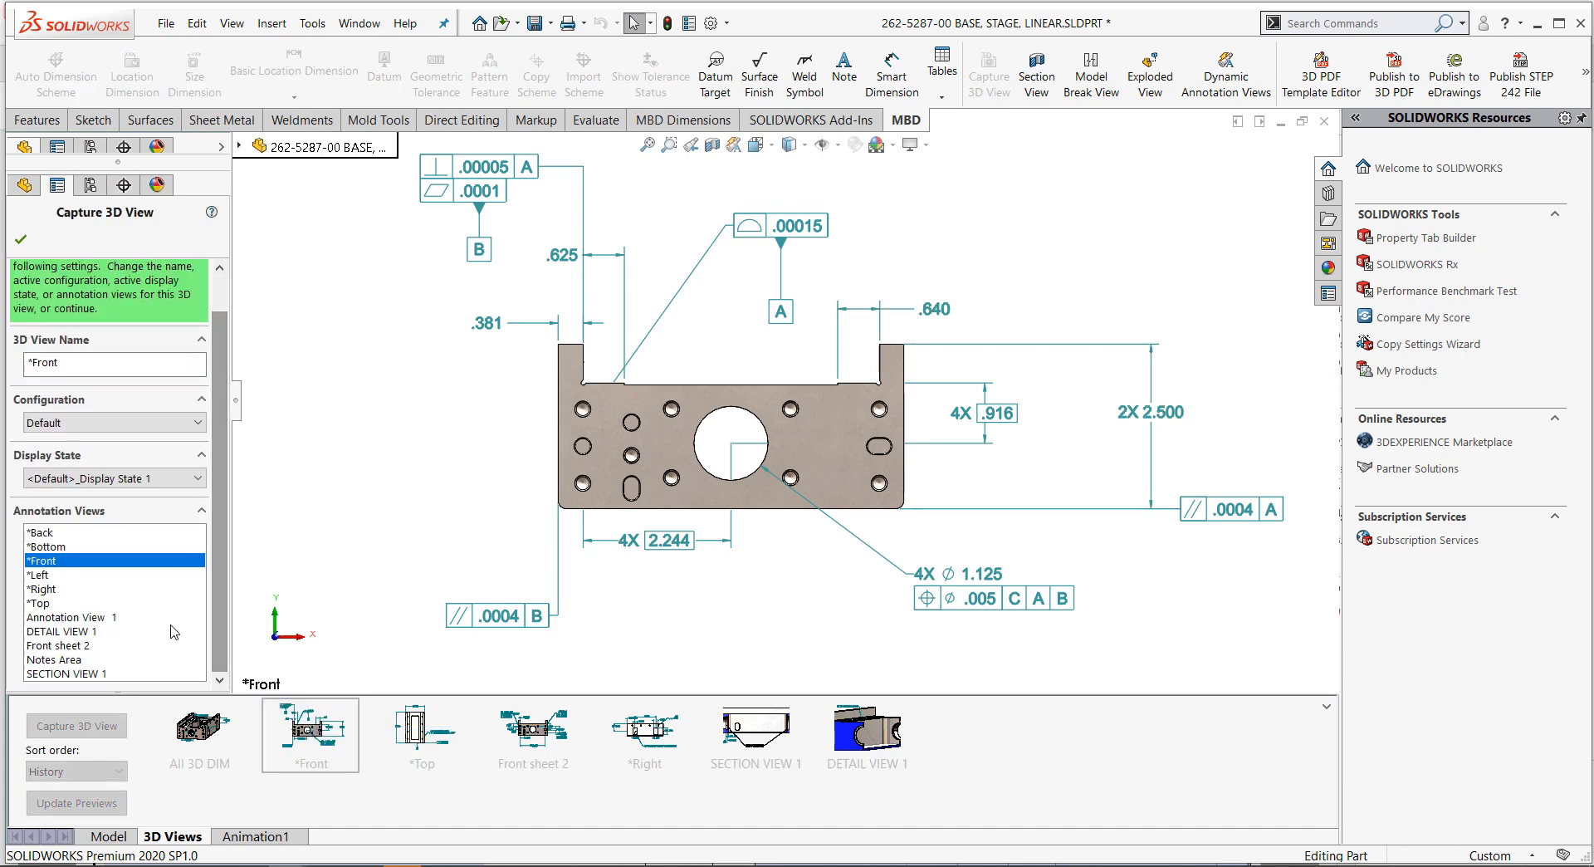
pyautogui.click(60, 659)
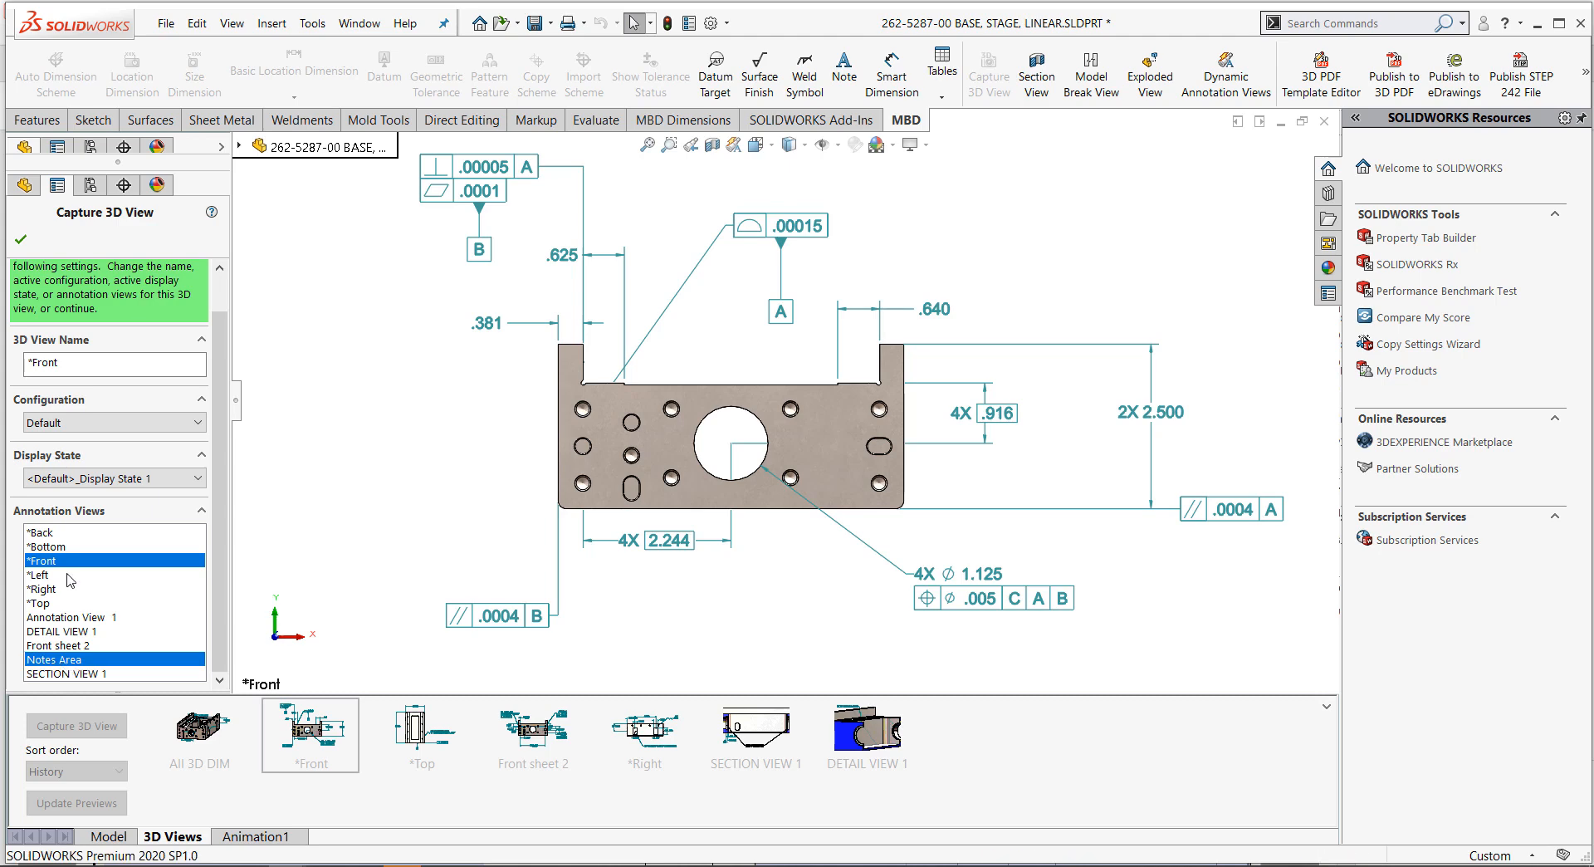
pyautogui.click(21, 240)
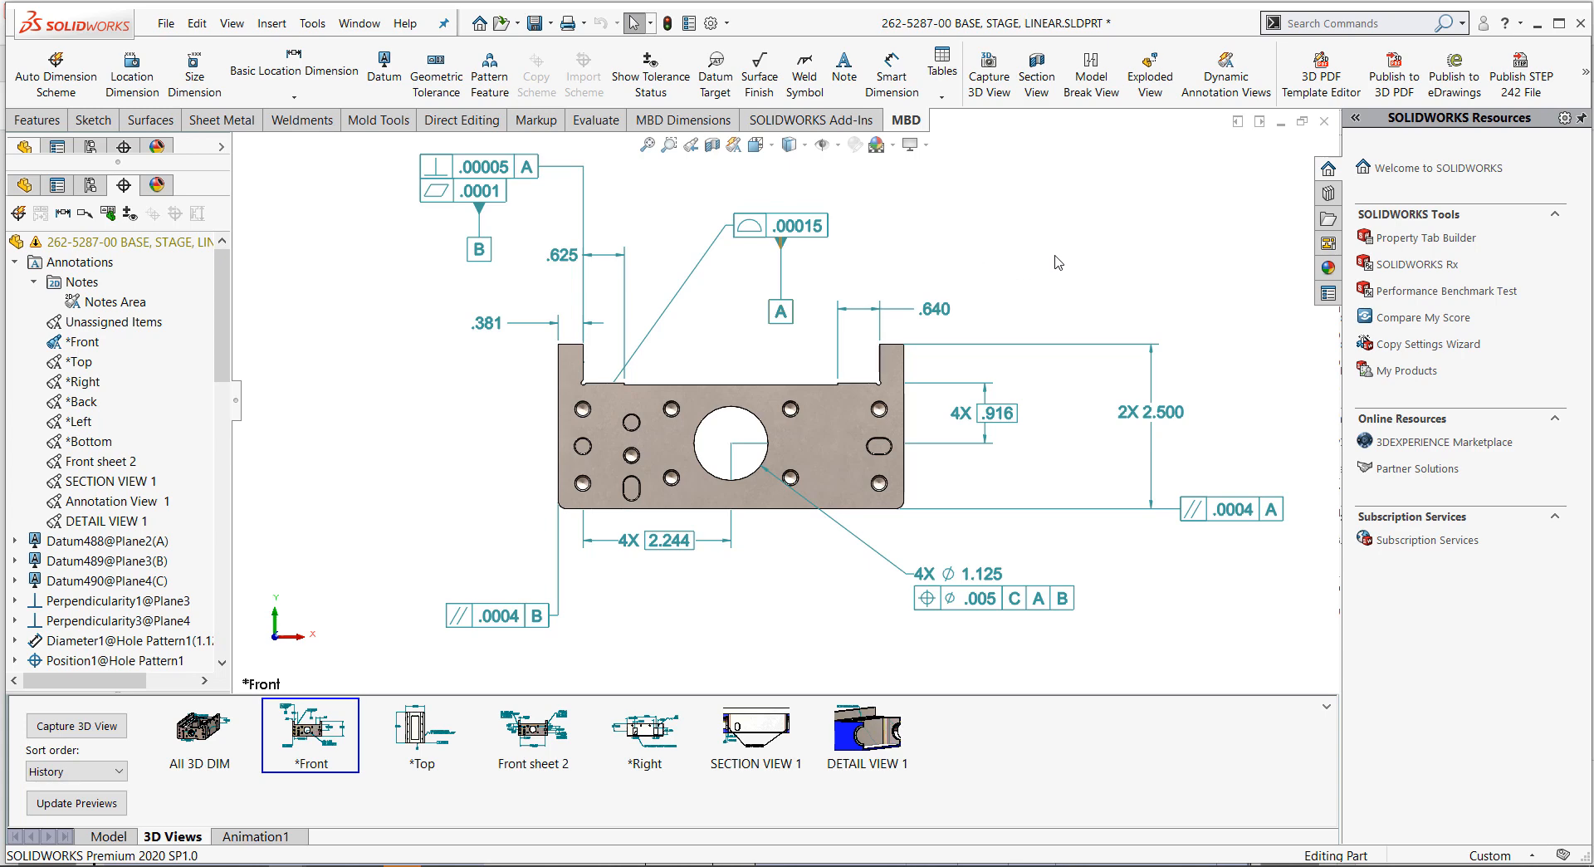
# - Place the STANDARD NOTES annotation from the design library in the *Front view and delete the placed notes
pyautogui.click(1328, 195)
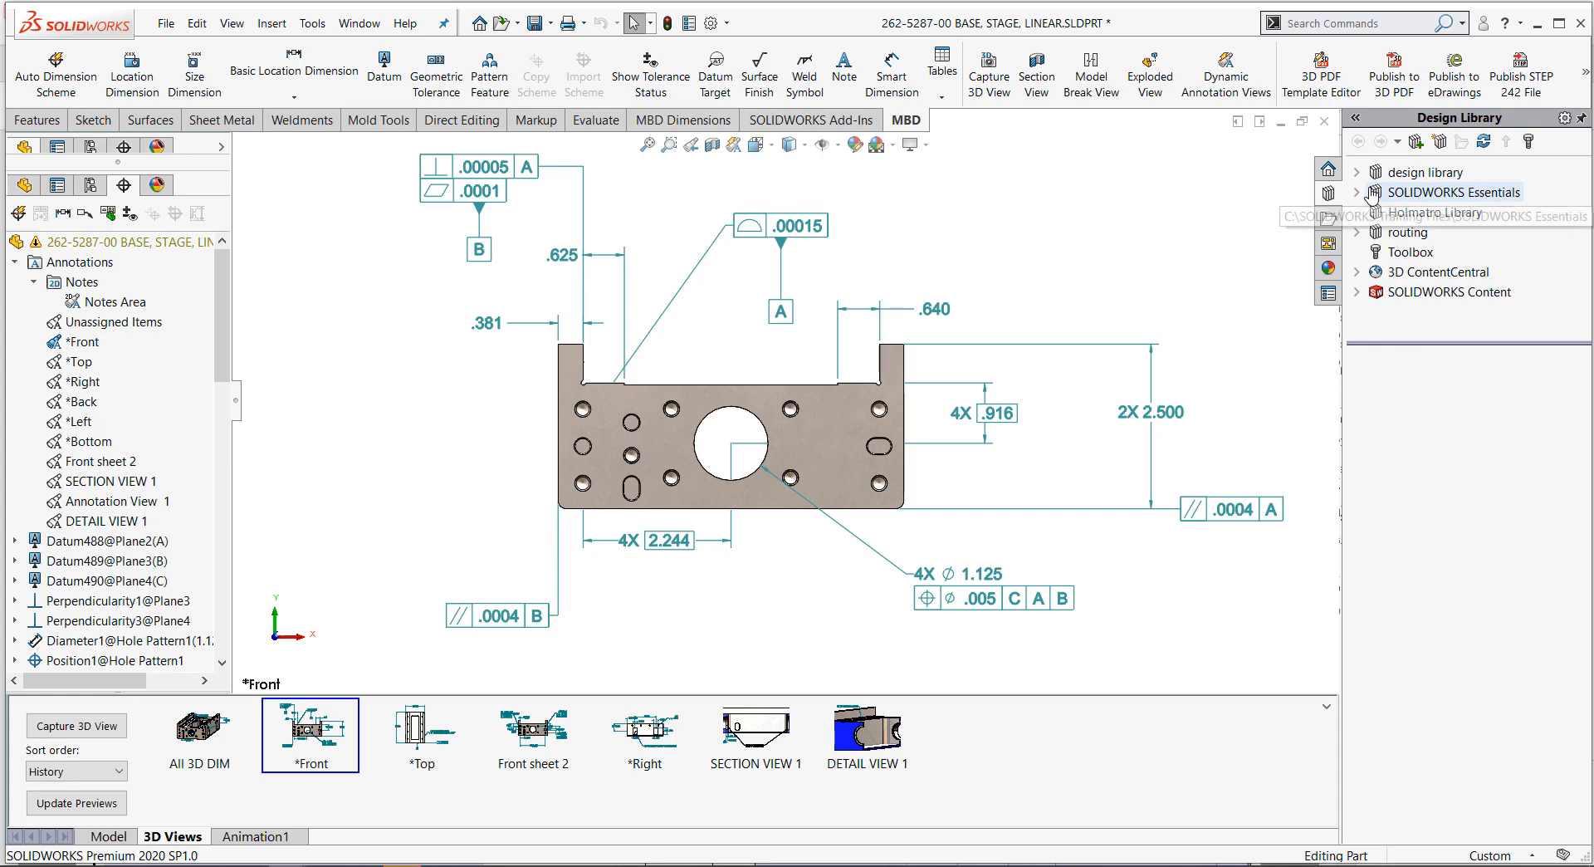
pyautogui.click(1370, 174)
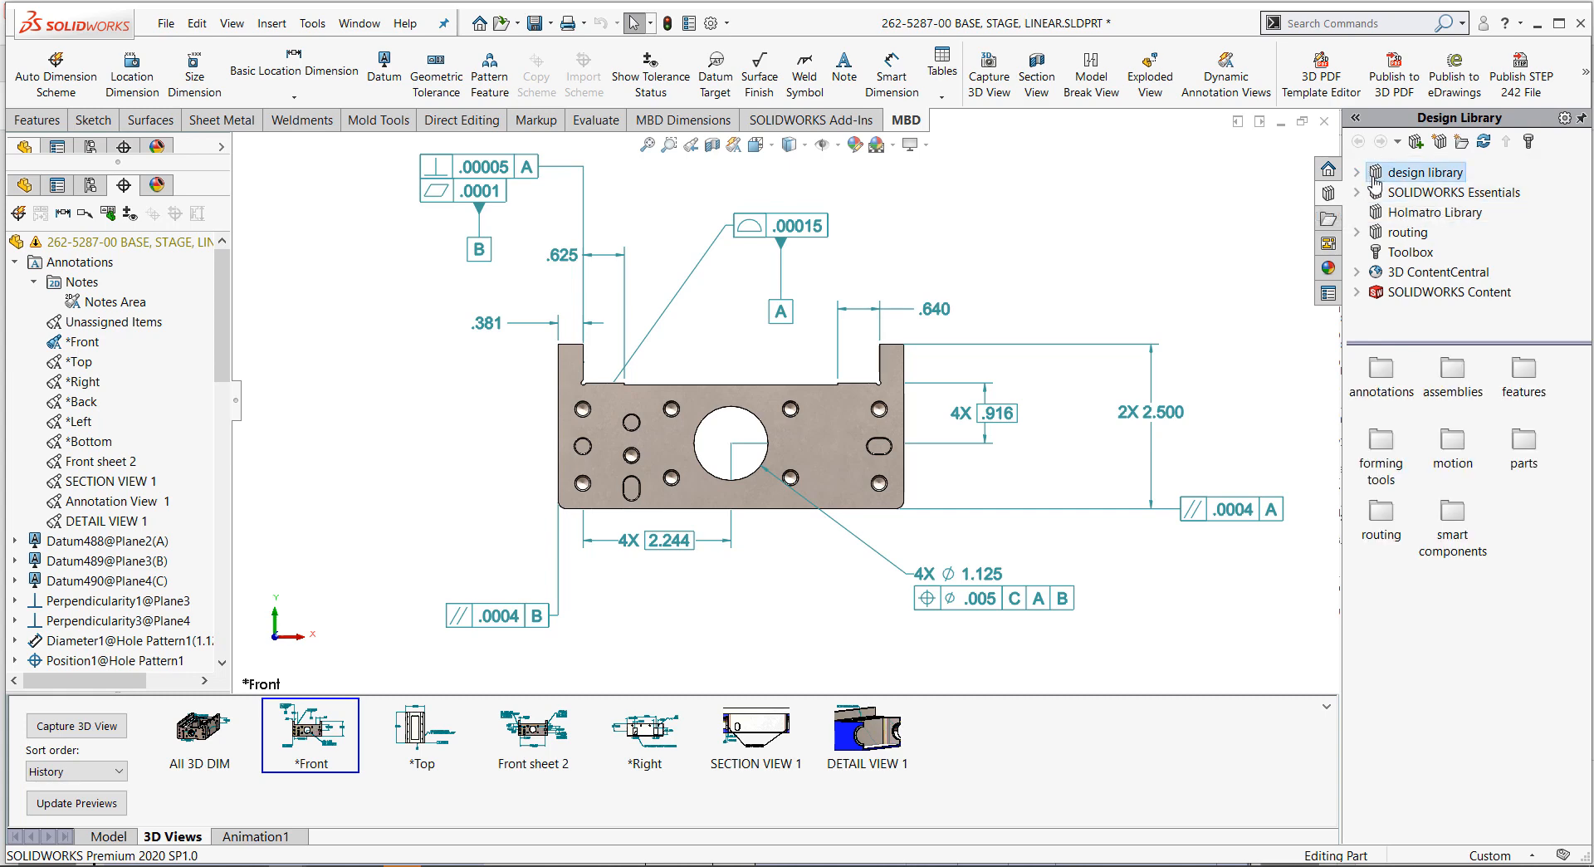
pyautogui.doubleClick(1390, 378)
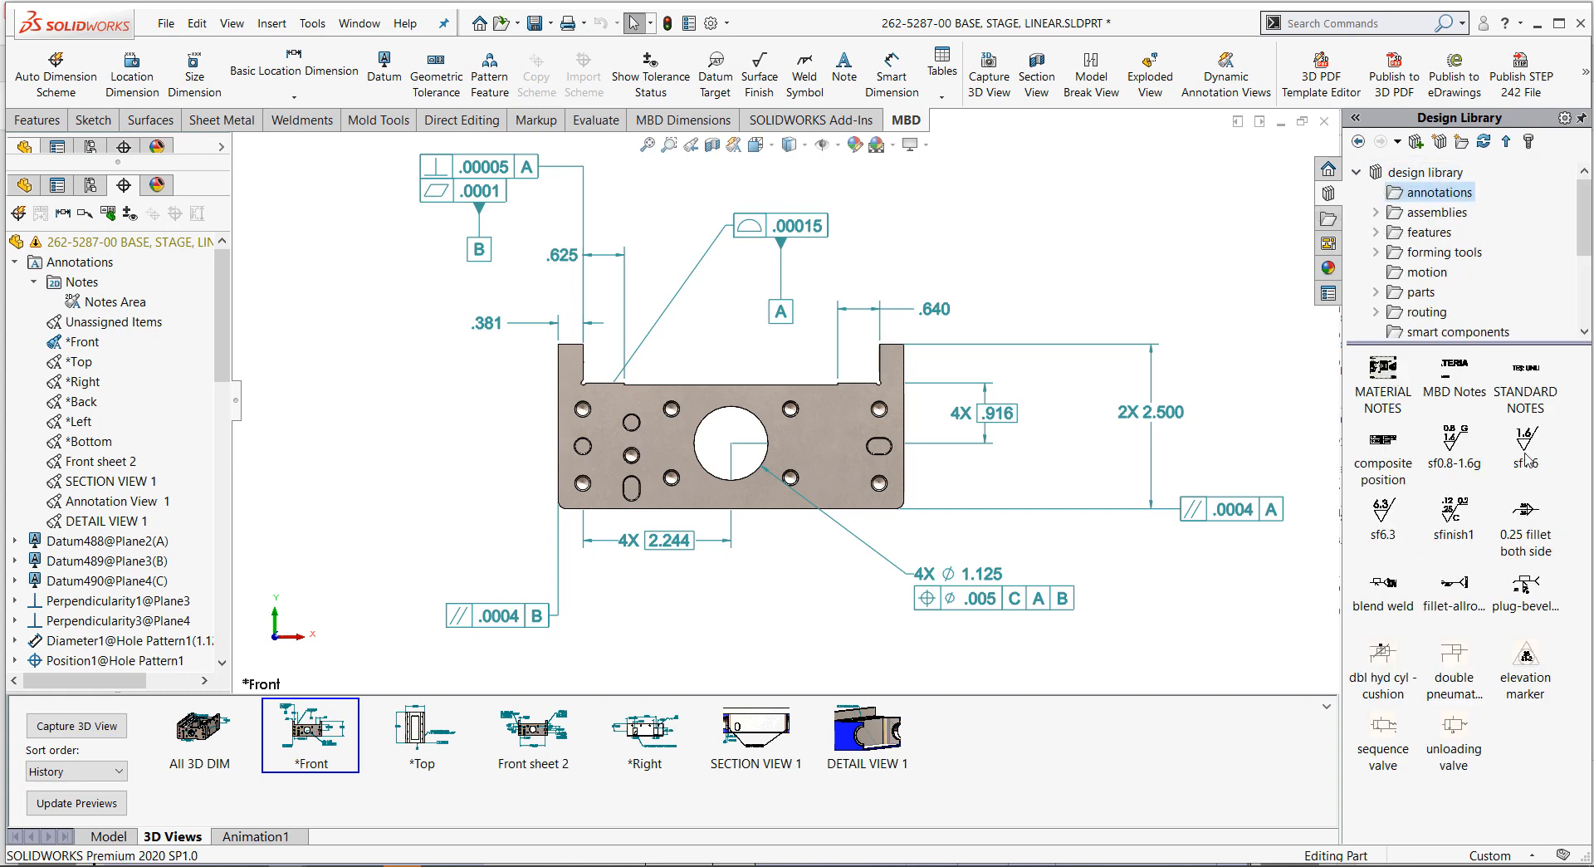
pyautogui.moveTo(1529, 370)
pyautogui.mouseDown()
pyautogui.moveTo(1019, 150)
pyautogui.moveTo(917, 151)
pyautogui.mouseUp()
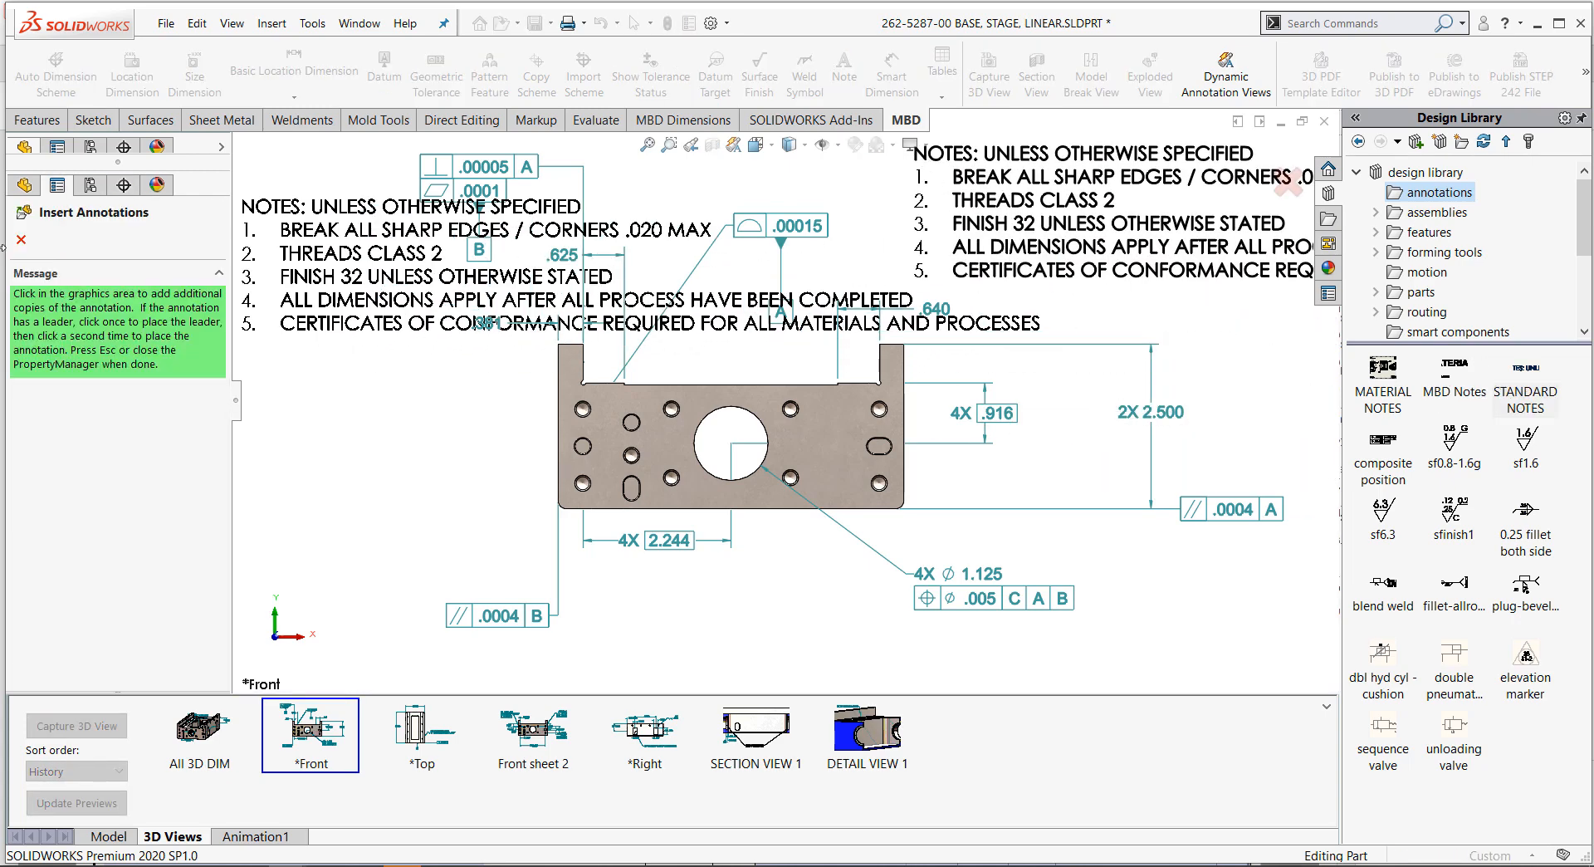
pyautogui.press('Escape')
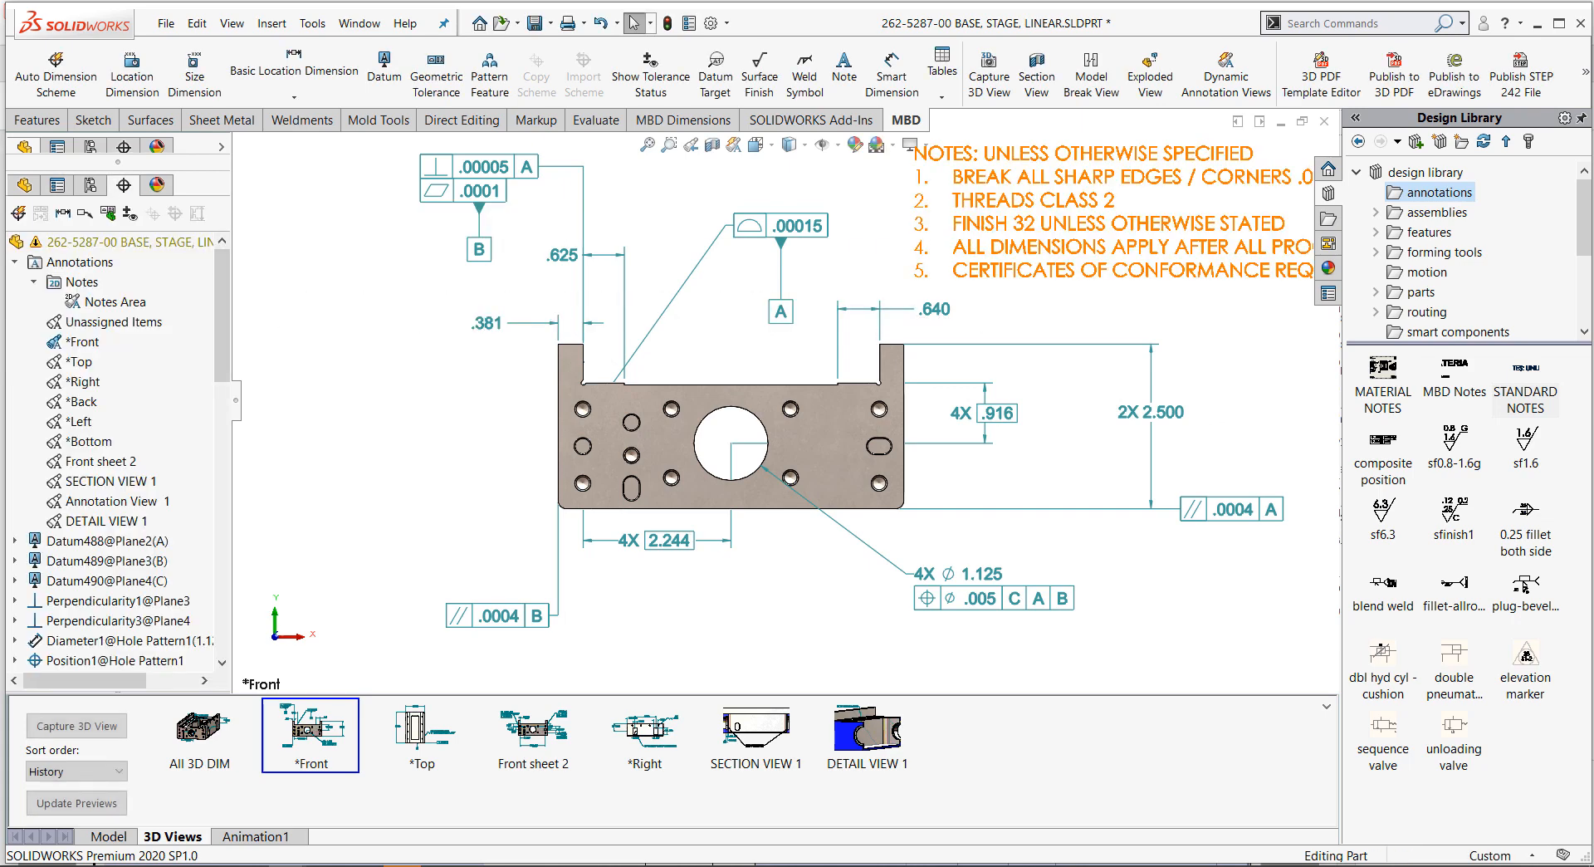
pyautogui.click(1001, 215)
pyautogui.press('Delete')
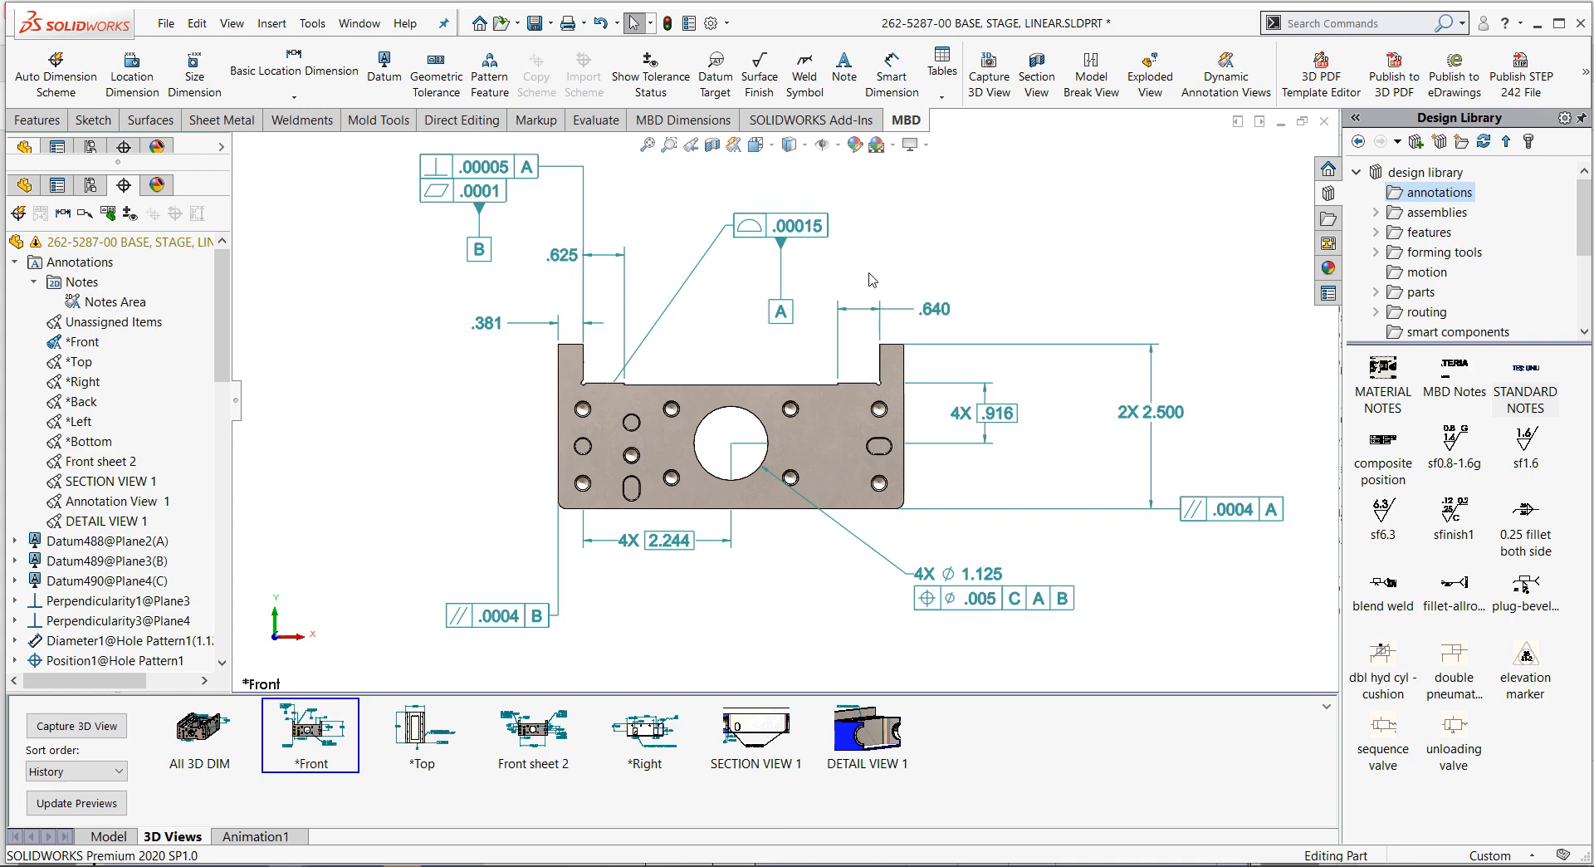
# - Add a triangular flag symbol 1 in front of the .00015 profile tolerance attached to datum A
pyautogui.click(741, 234)
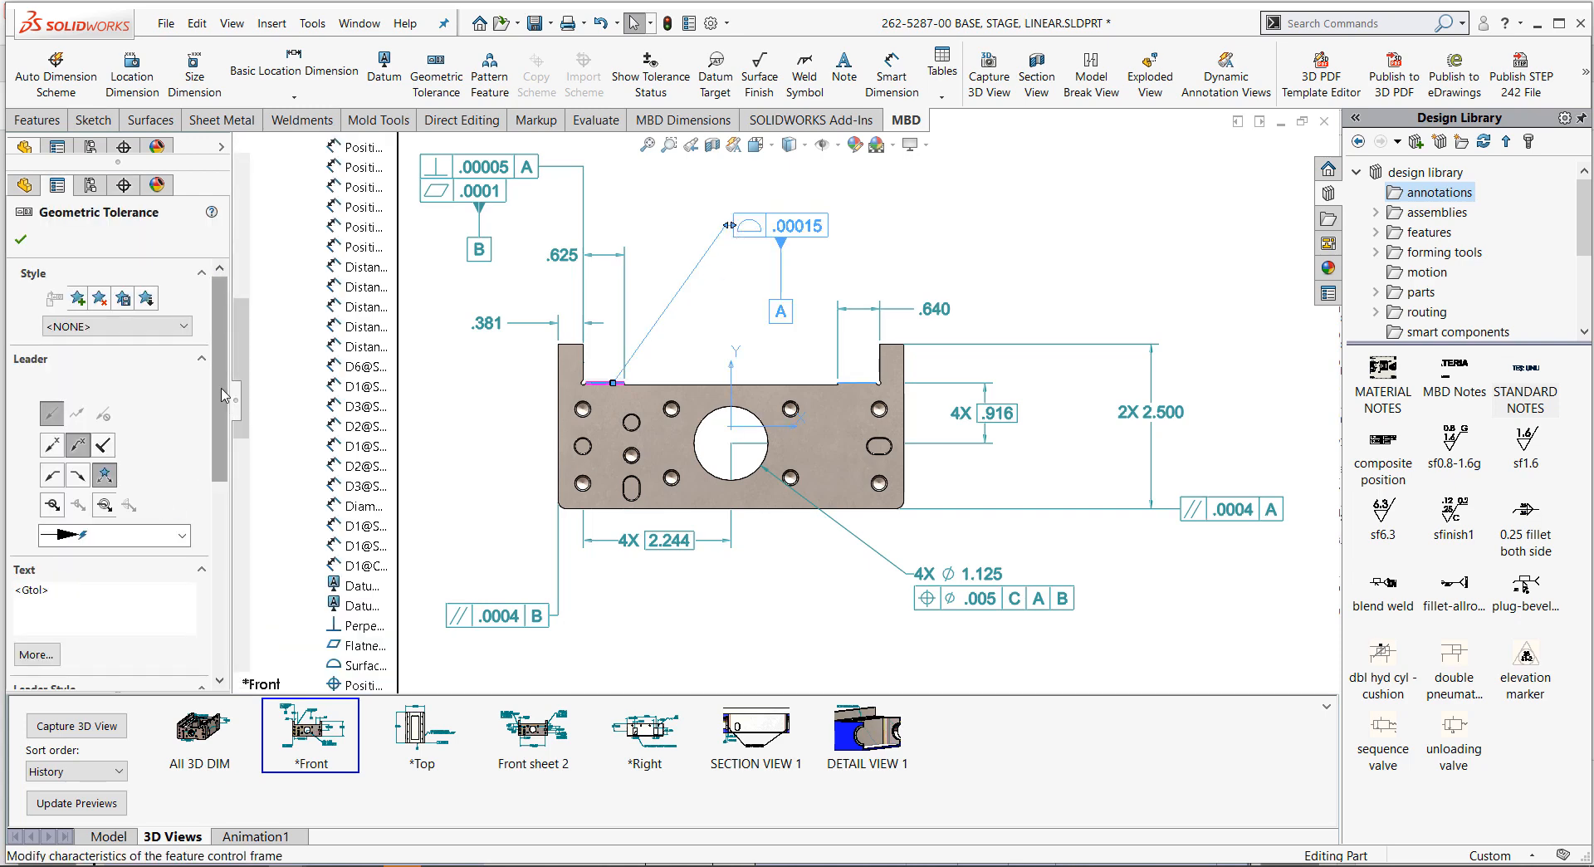
pyautogui.scroll(-3, 222, 395)
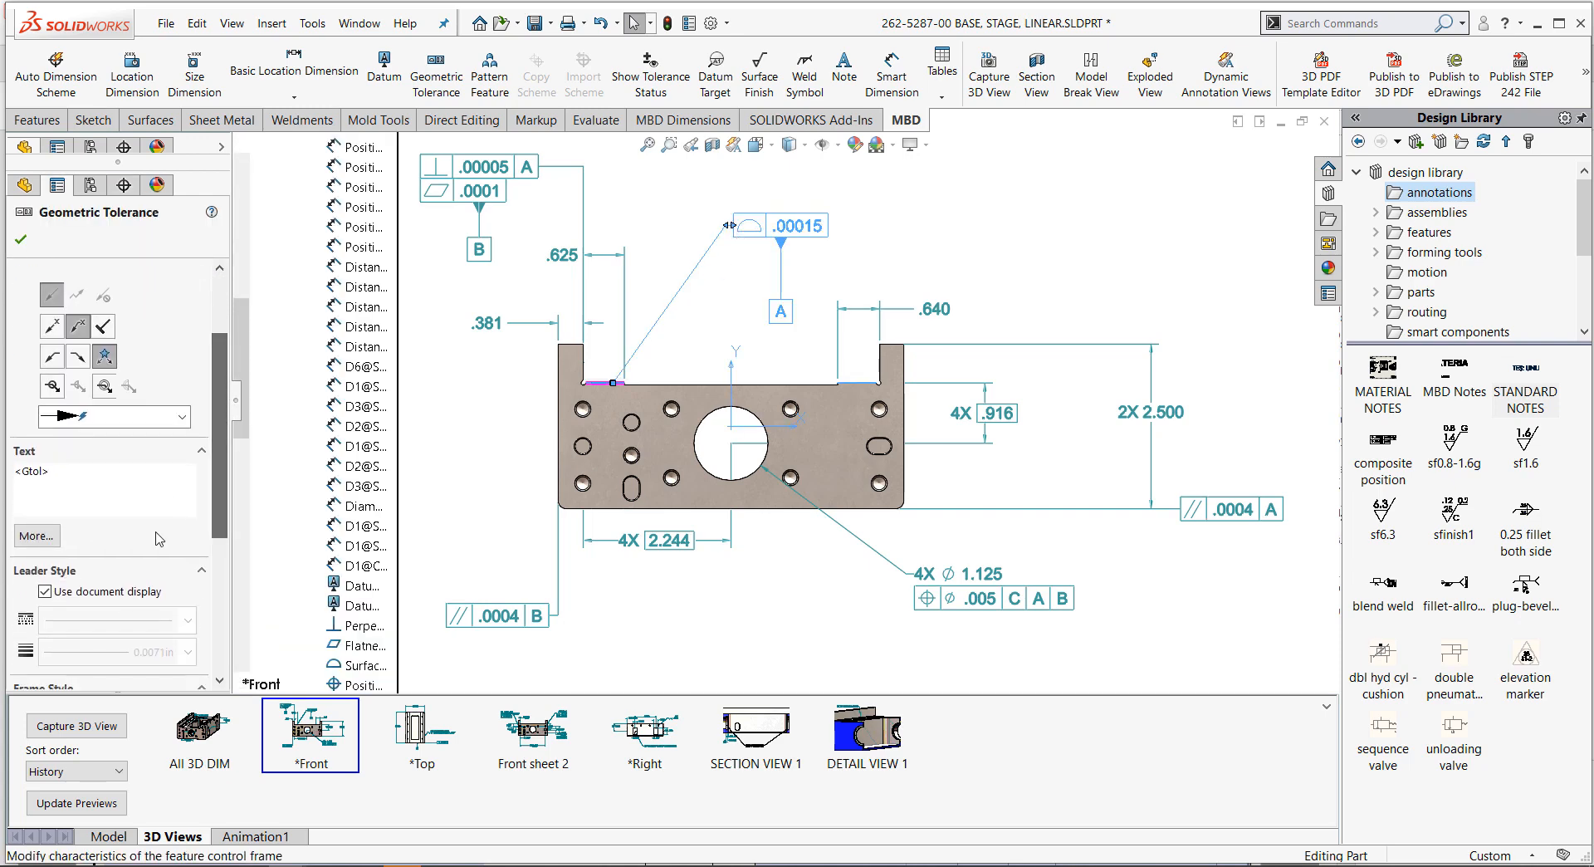
pyautogui.click(37, 536)
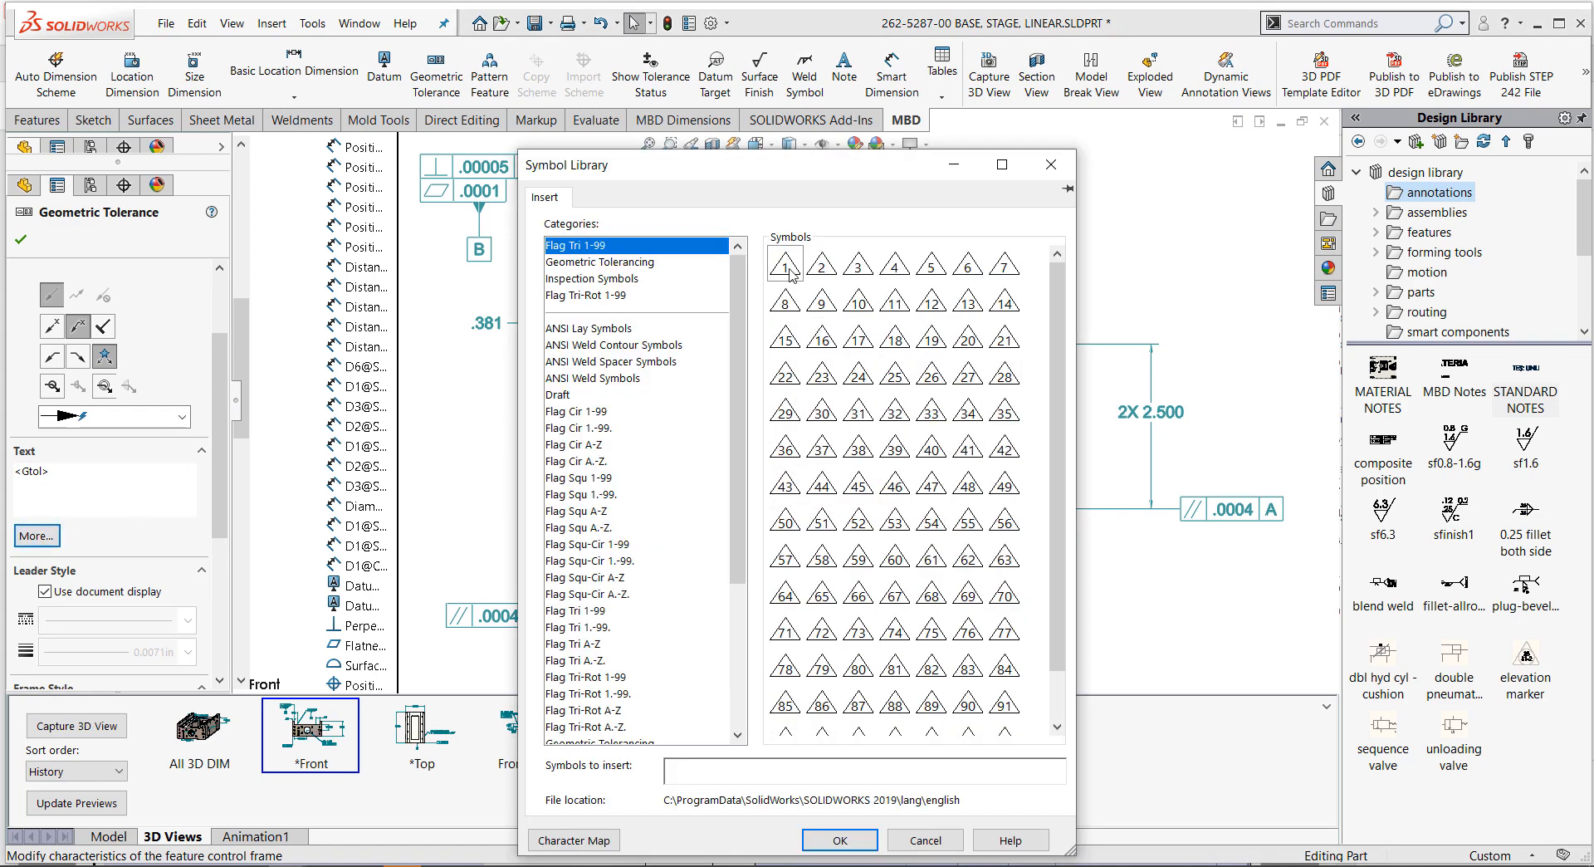
pyautogui.click(857, 840)
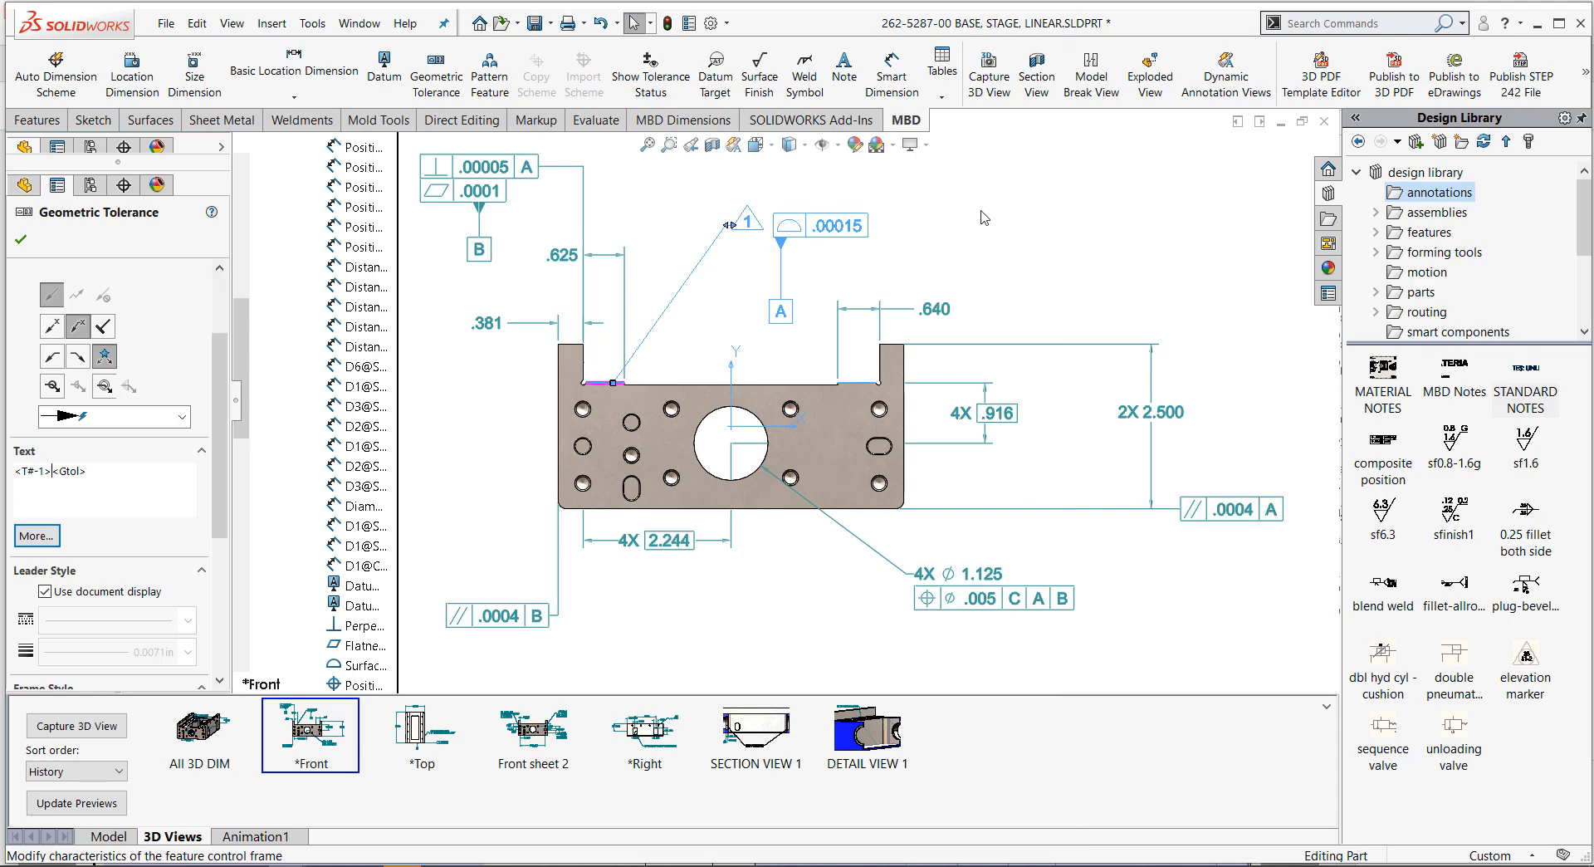
pyautogui.click(20, 240)
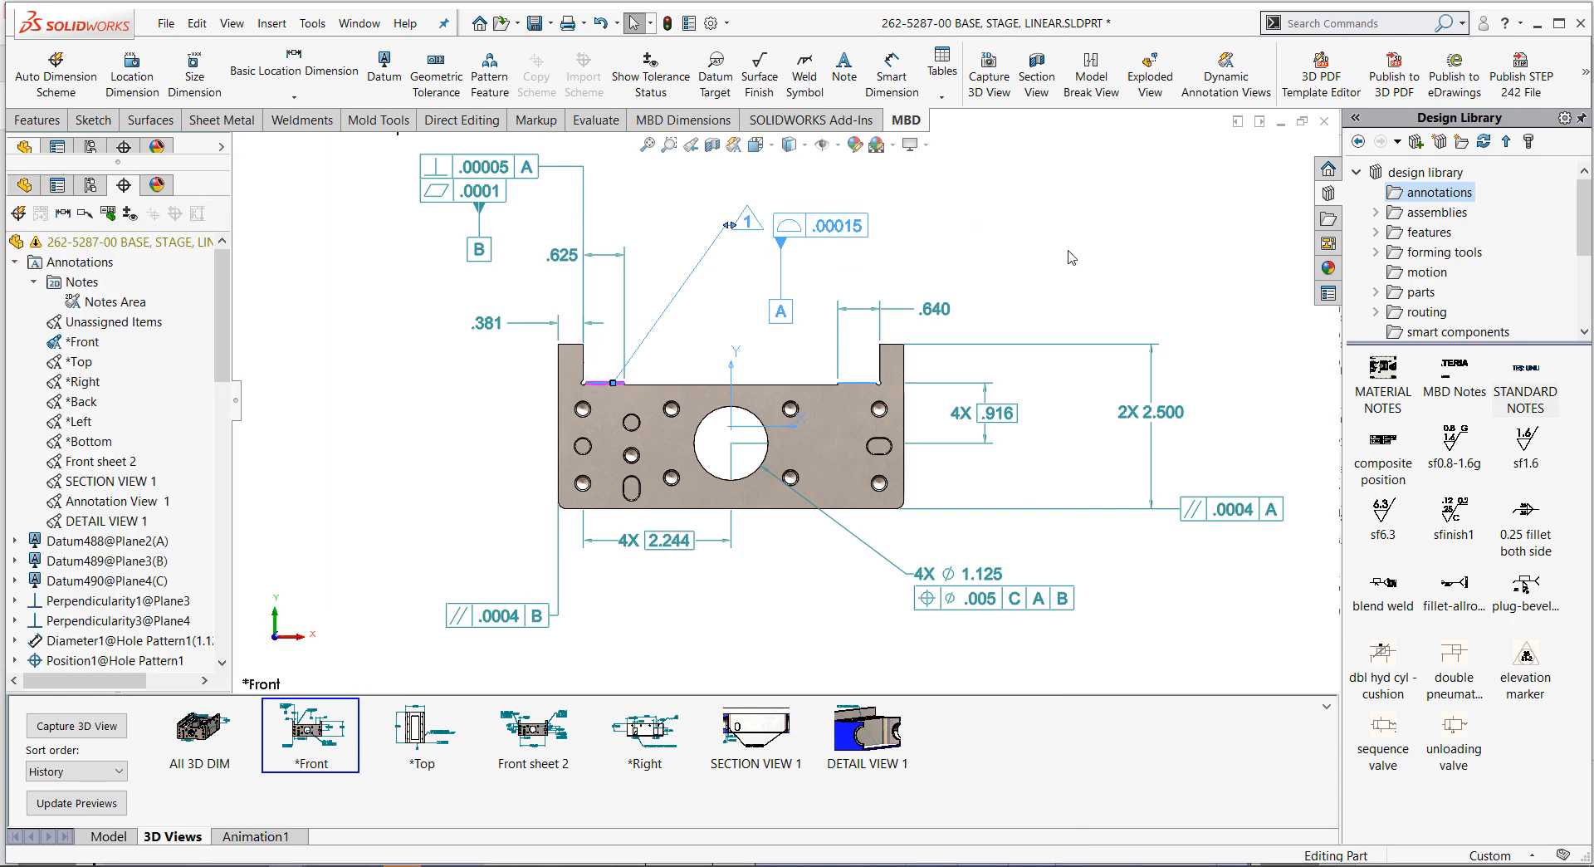
# - Place a note above the part reading BOTH SIDES OF PART, preceded by the triangular flag symbol 1
pyautogui.press('s')
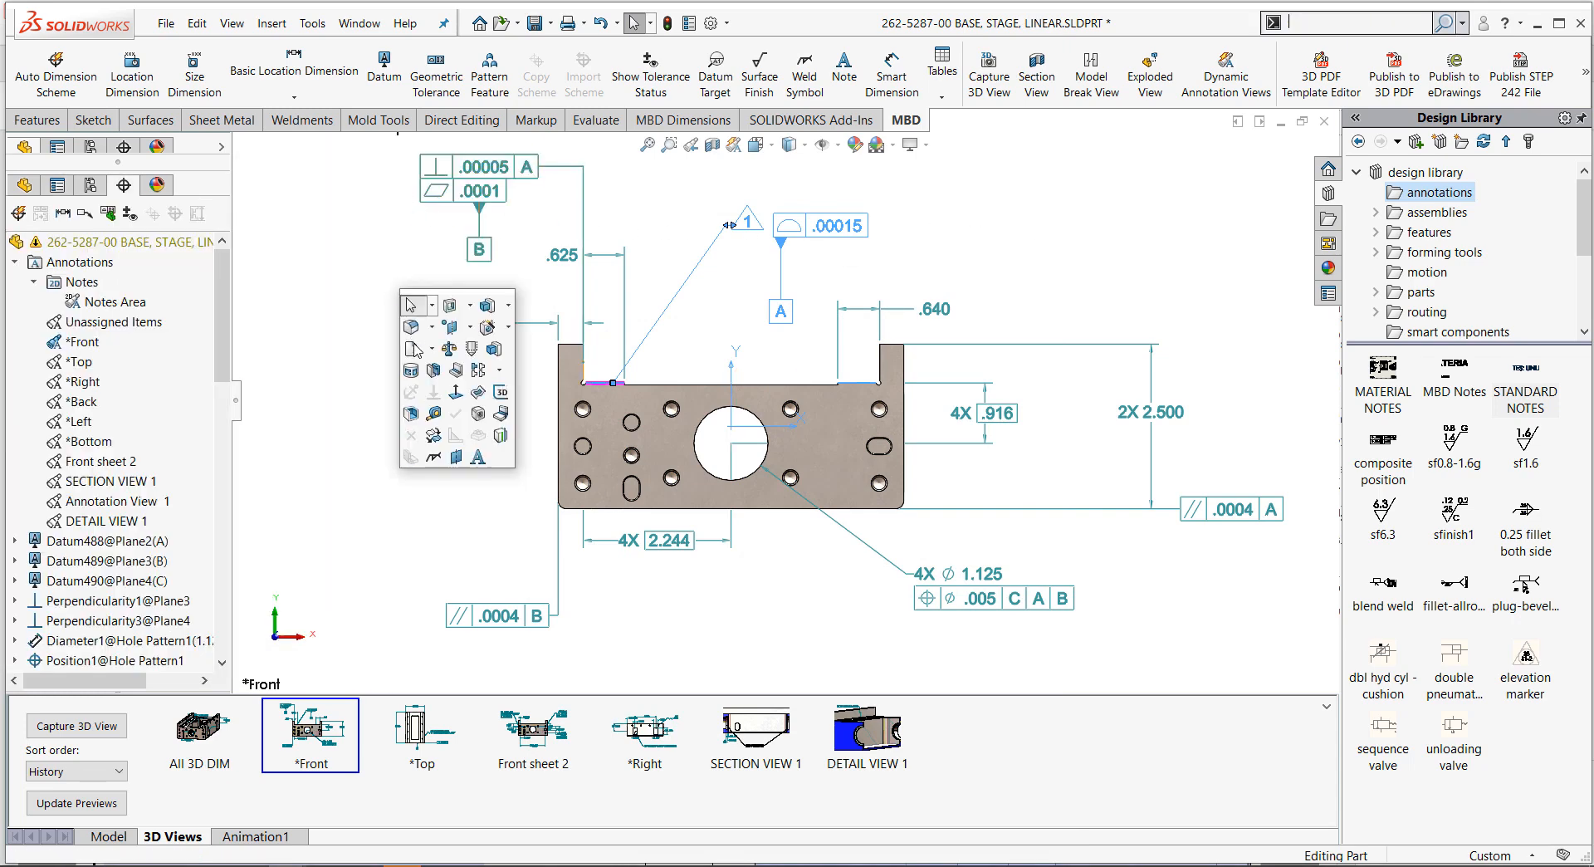
pyautogui.click(478, 457)
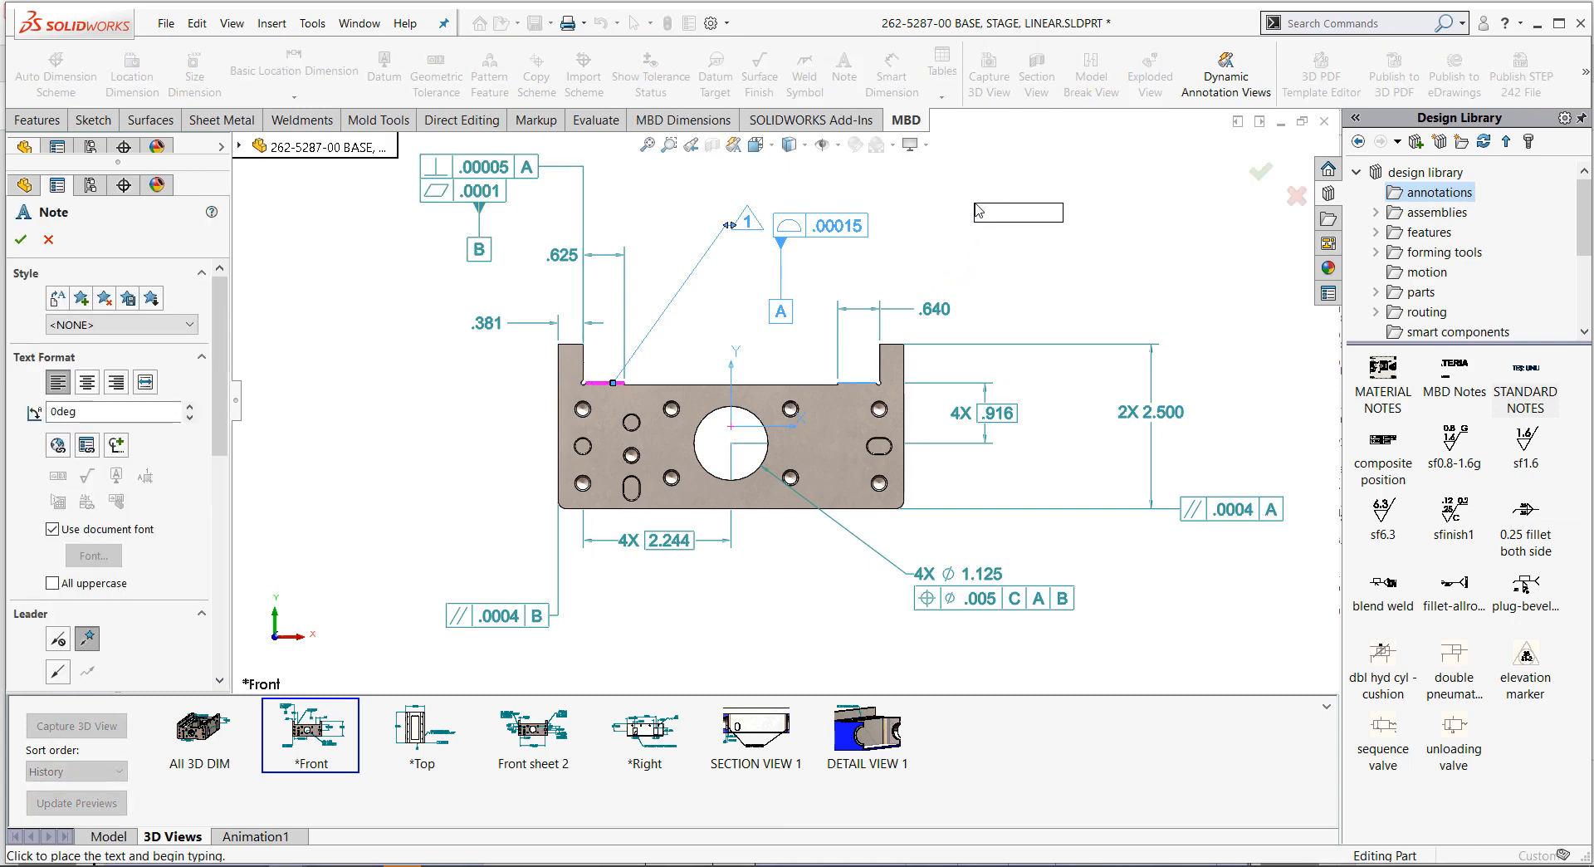
pyautogui.click(977, 210)
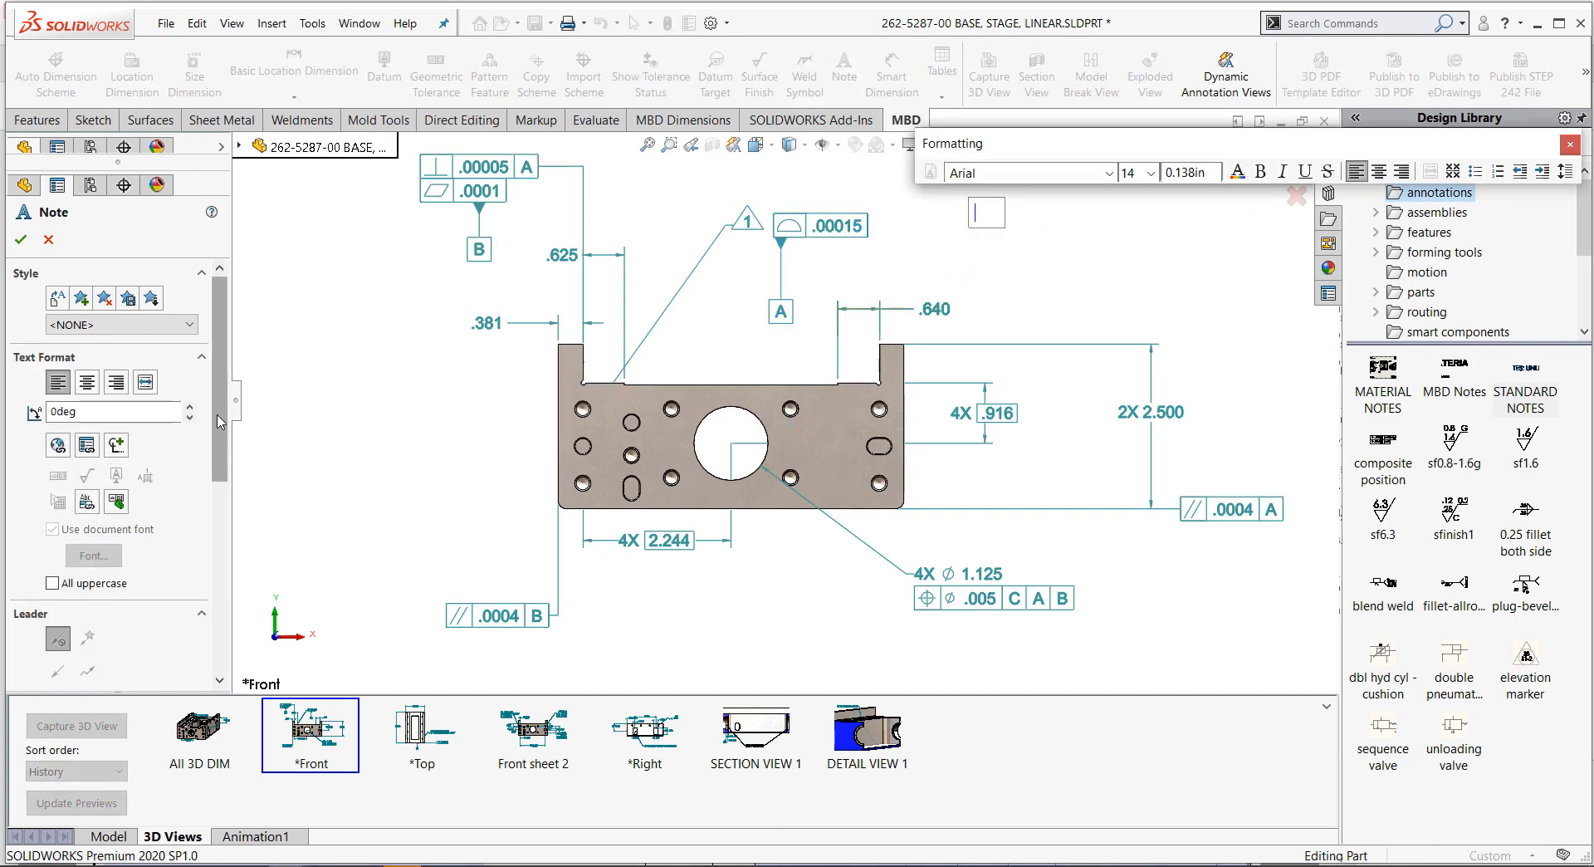
pyautogui.scroll(-3, 220, 420)
pyautogui.click(117, 377)
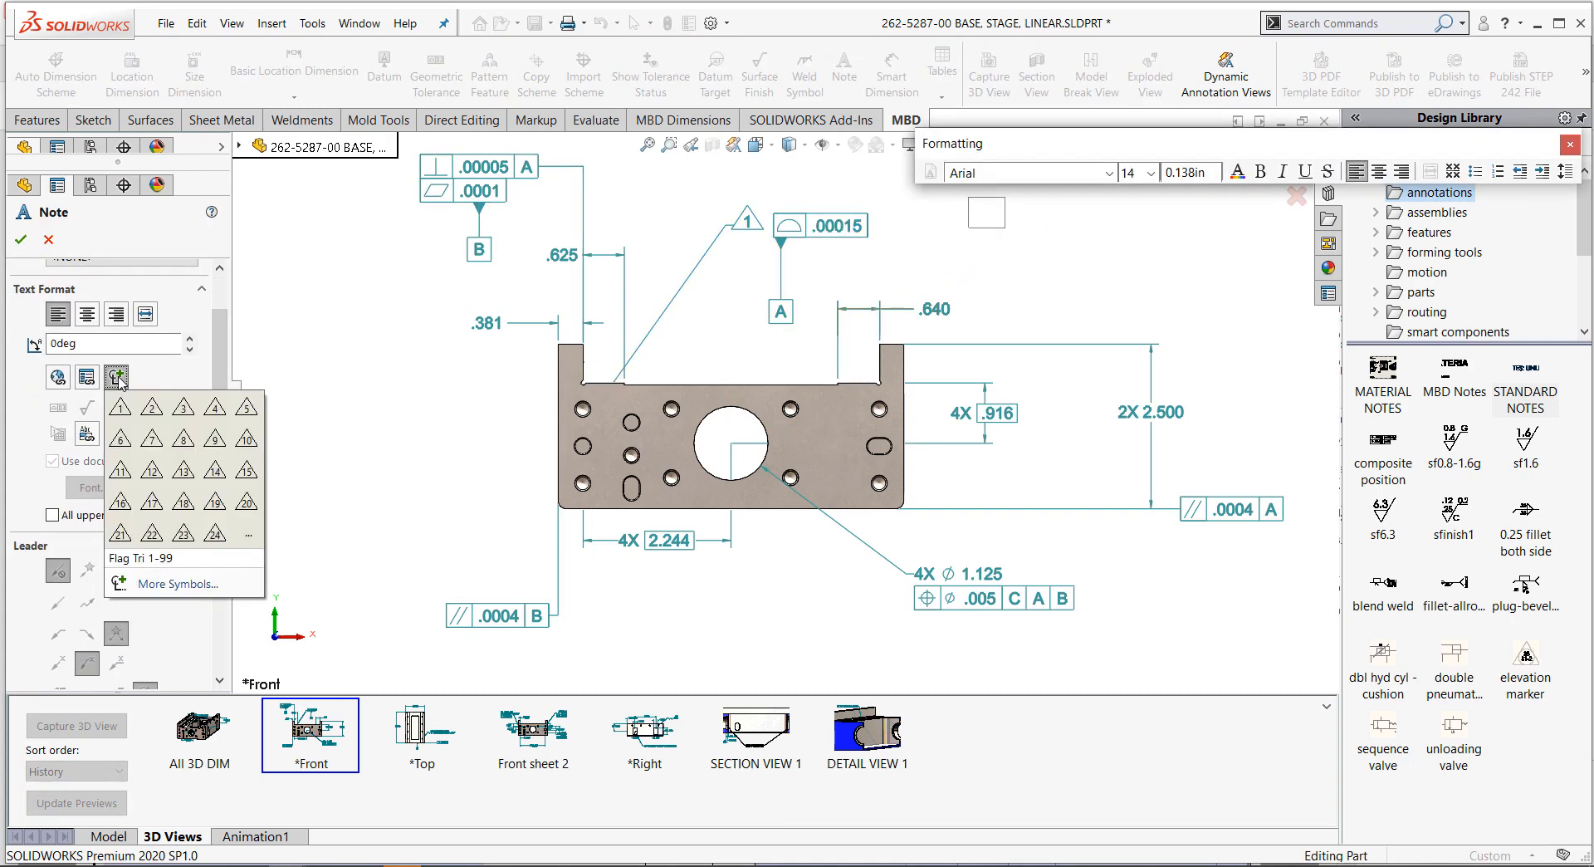
pyautogui.click(120, 407)
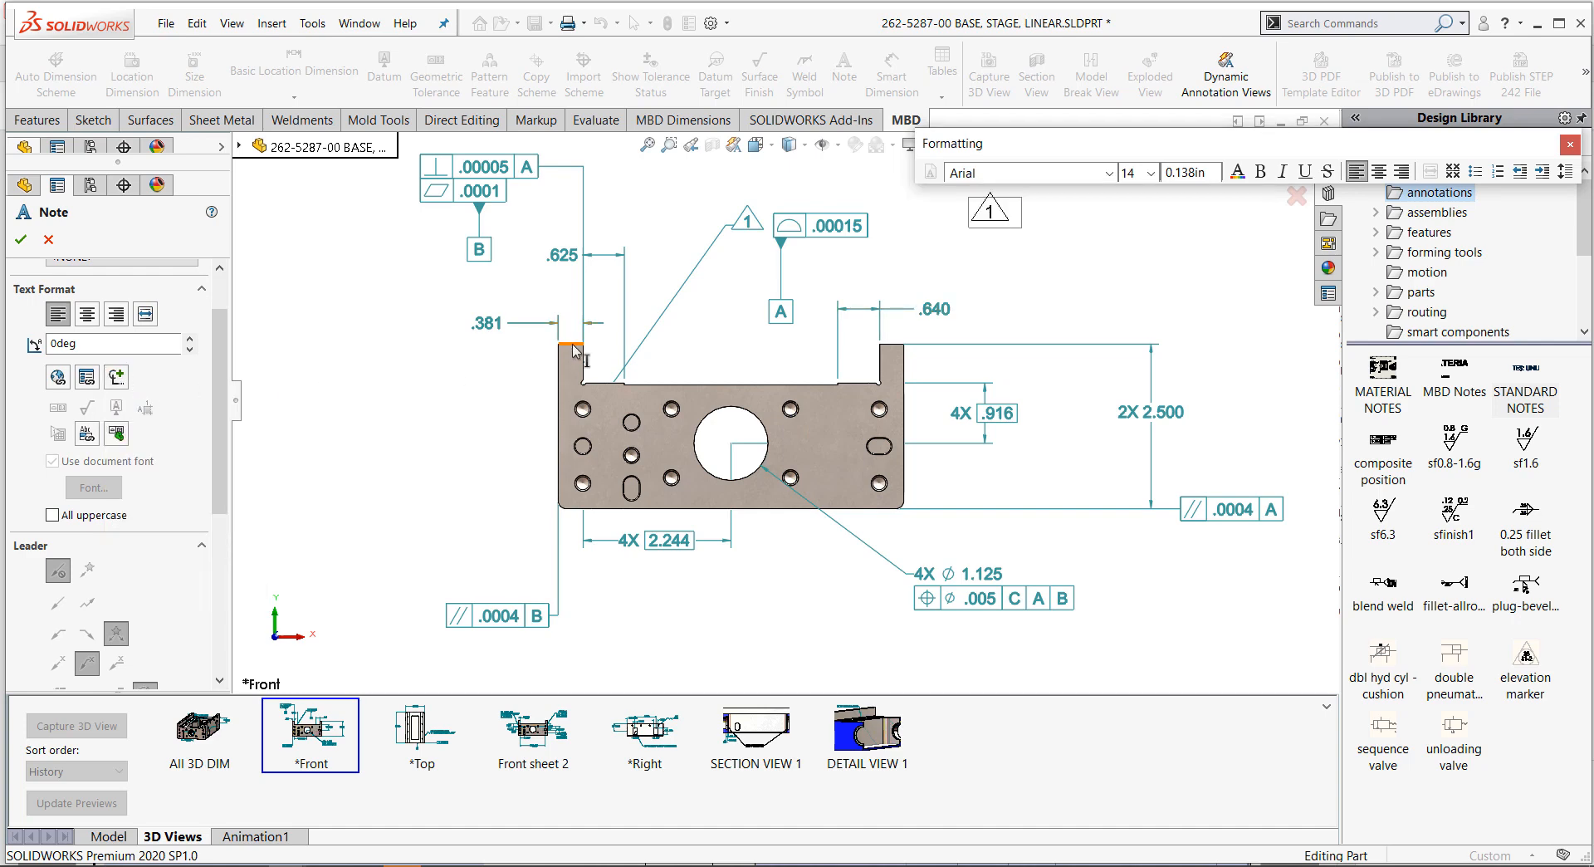
pyautogui.write('BOTH SIDES OF PART')
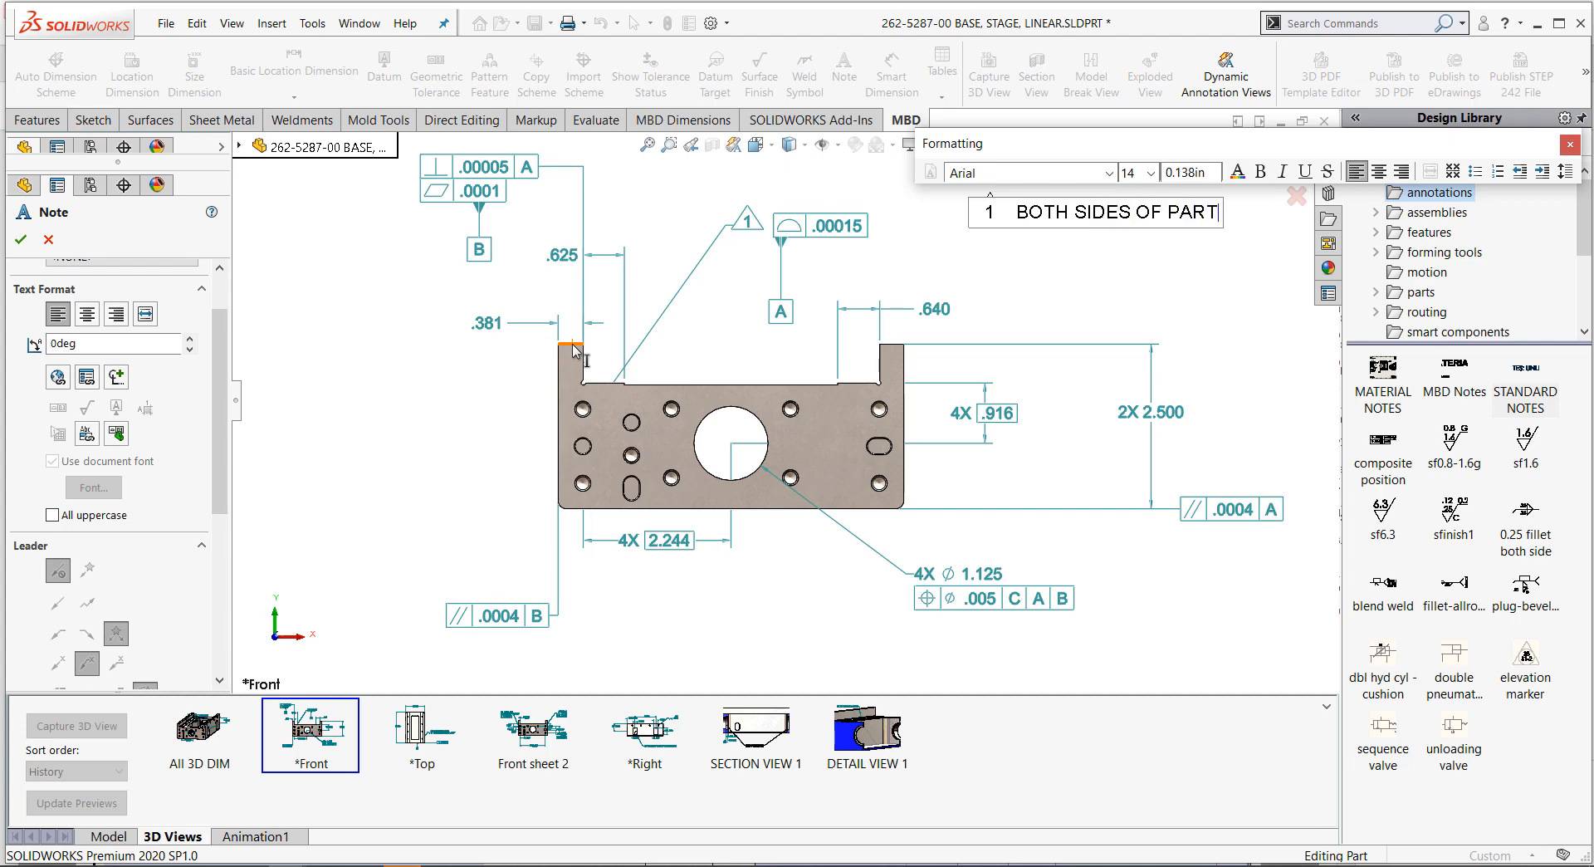
pyautogui.click(1006, 216)
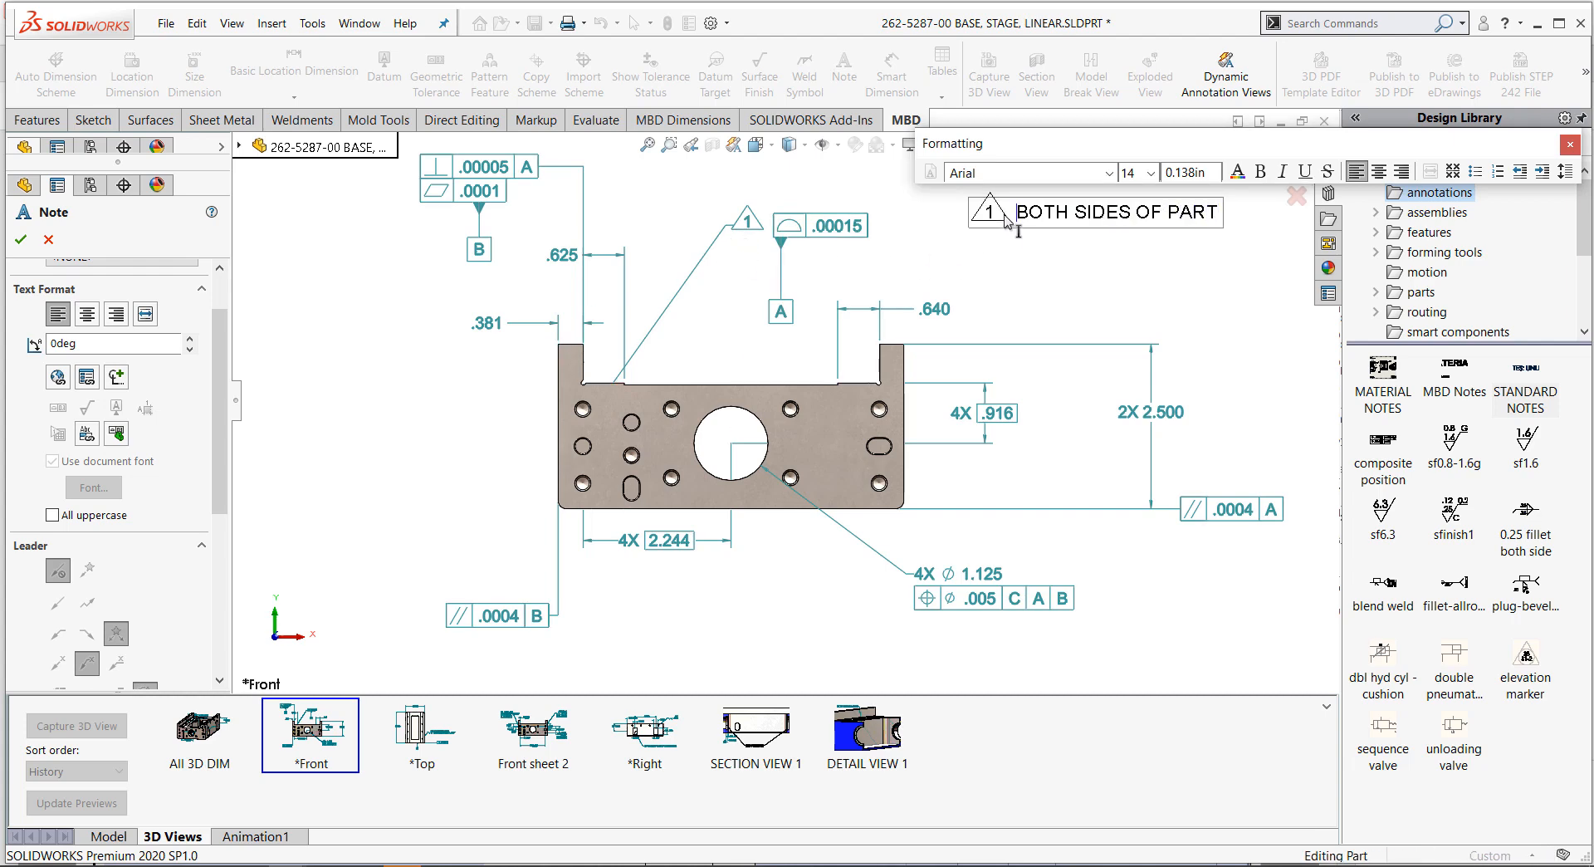
pyautogui.click(1000, 309)
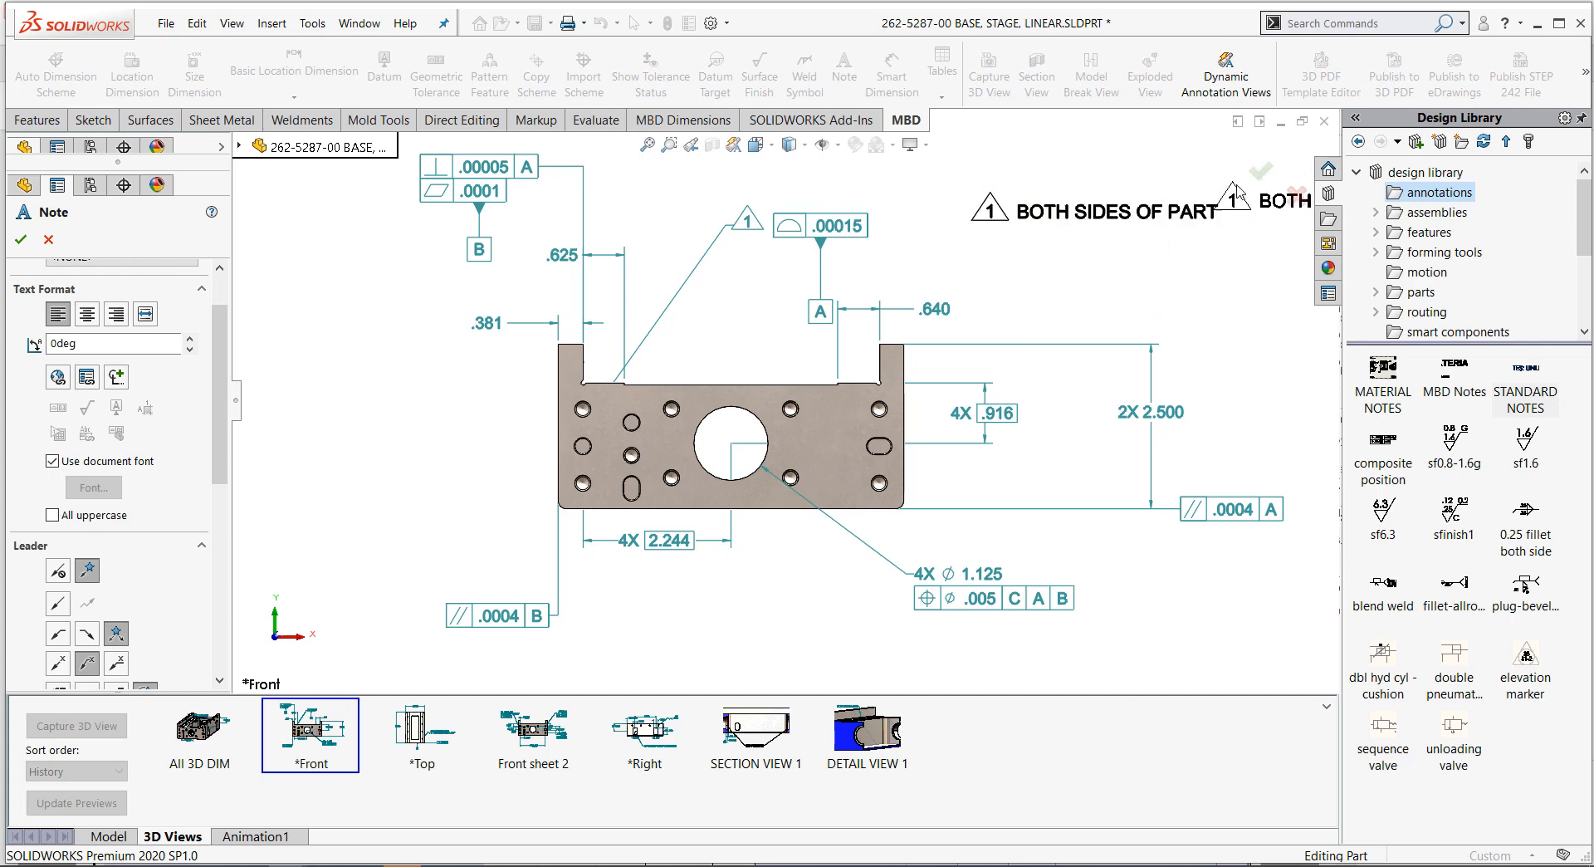
pyautogui.click(1254, 181)
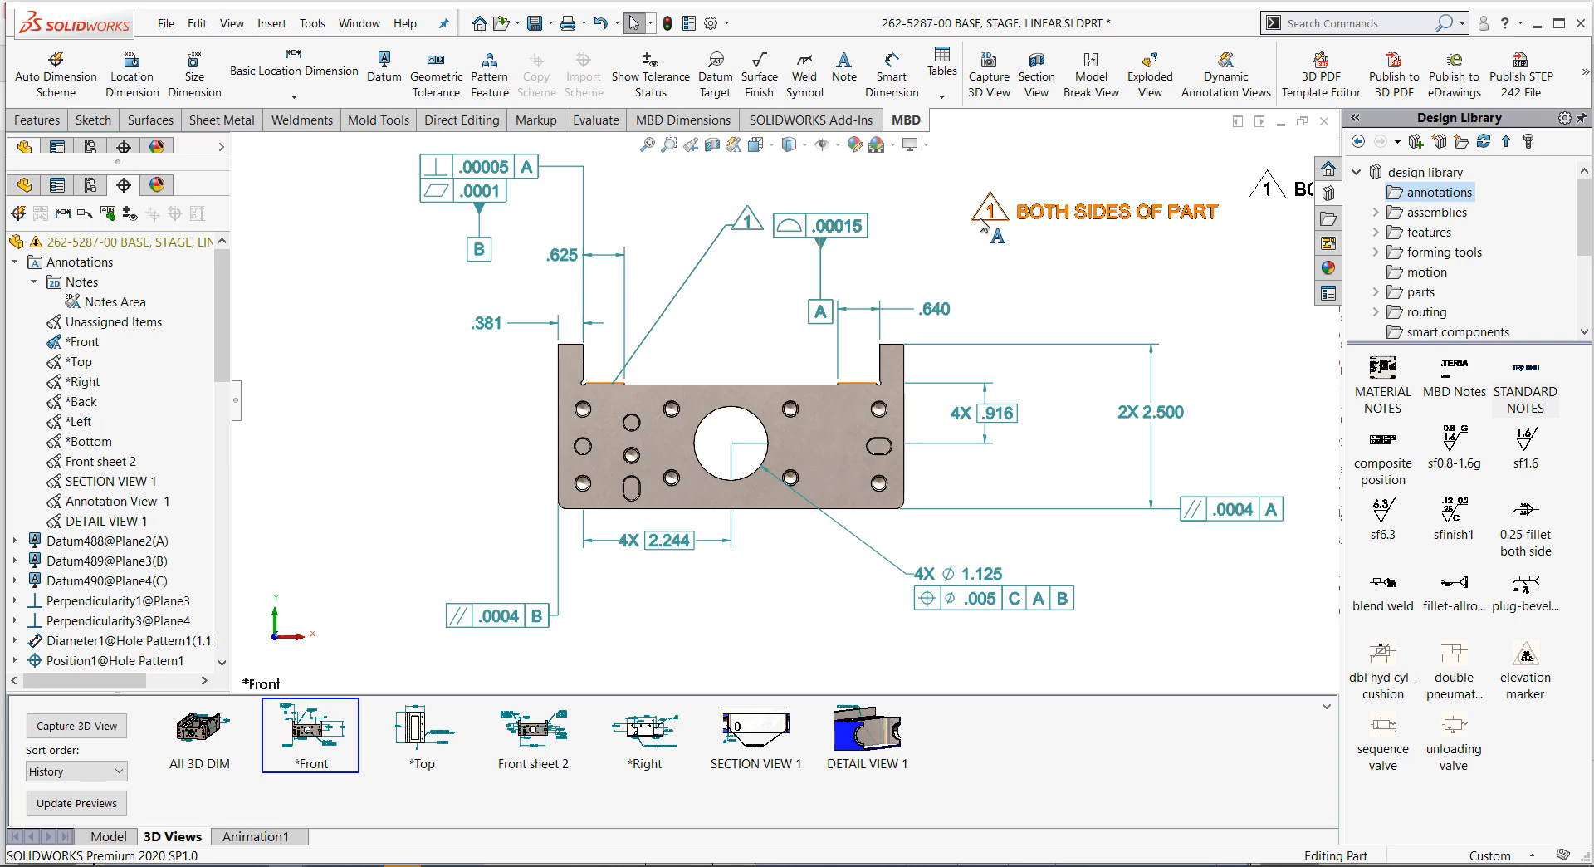
# - Move the flagged profile tolerance further up and right, and check its referenced faces in isometric before restoring the *Front view
pyautogui.moveTo(821, 218); pyautogui.dragTo(872, 164)
pyautogui.click(761, 266)
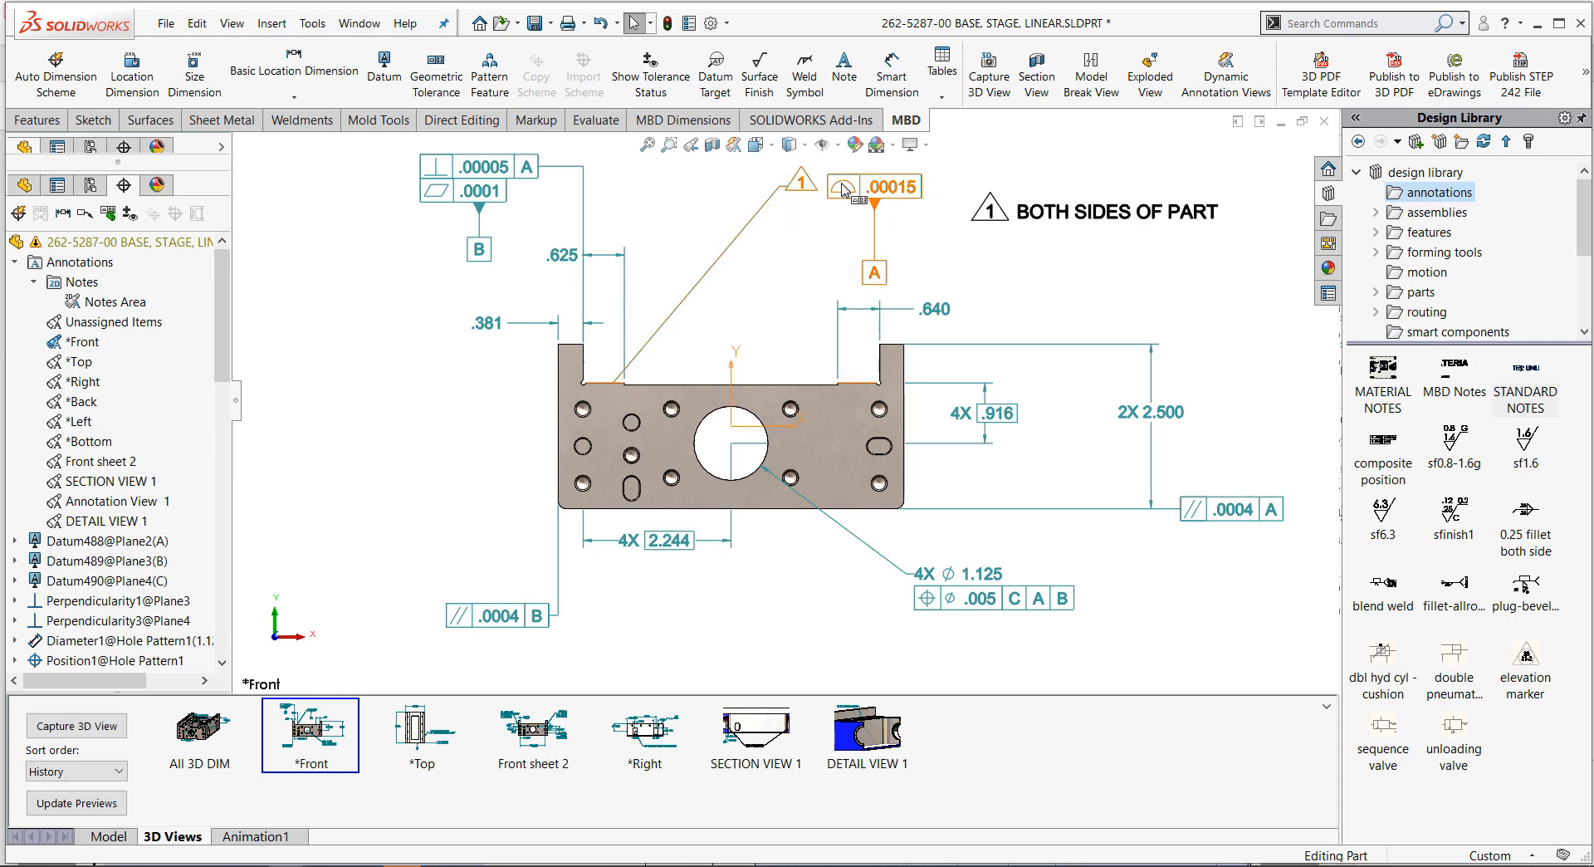
pyautogui.click(806, 188)
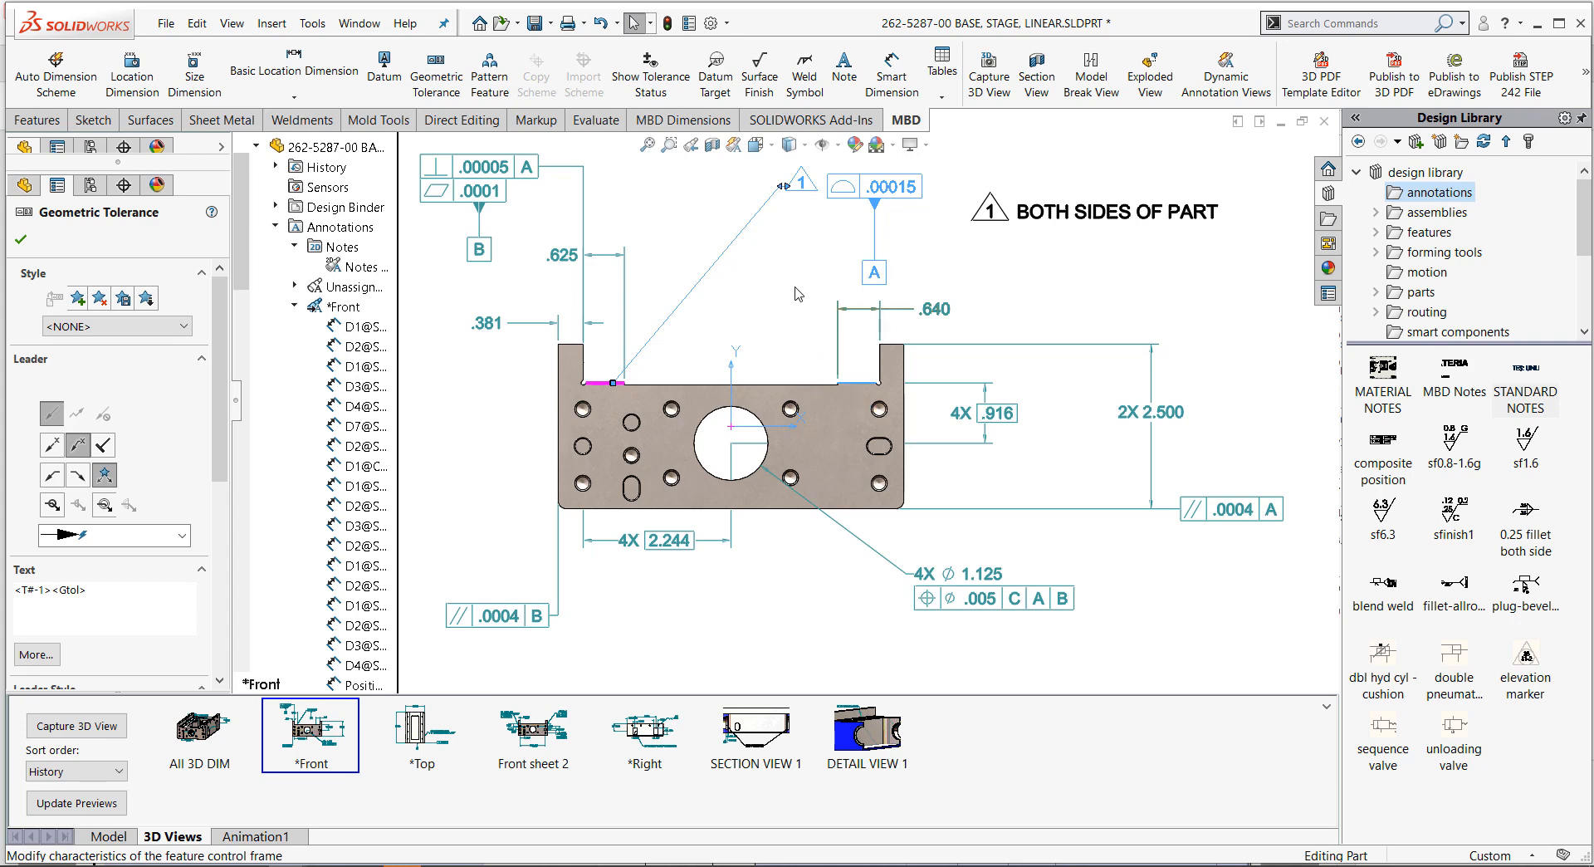
pyautogui.hotkey('ctrl', '7')
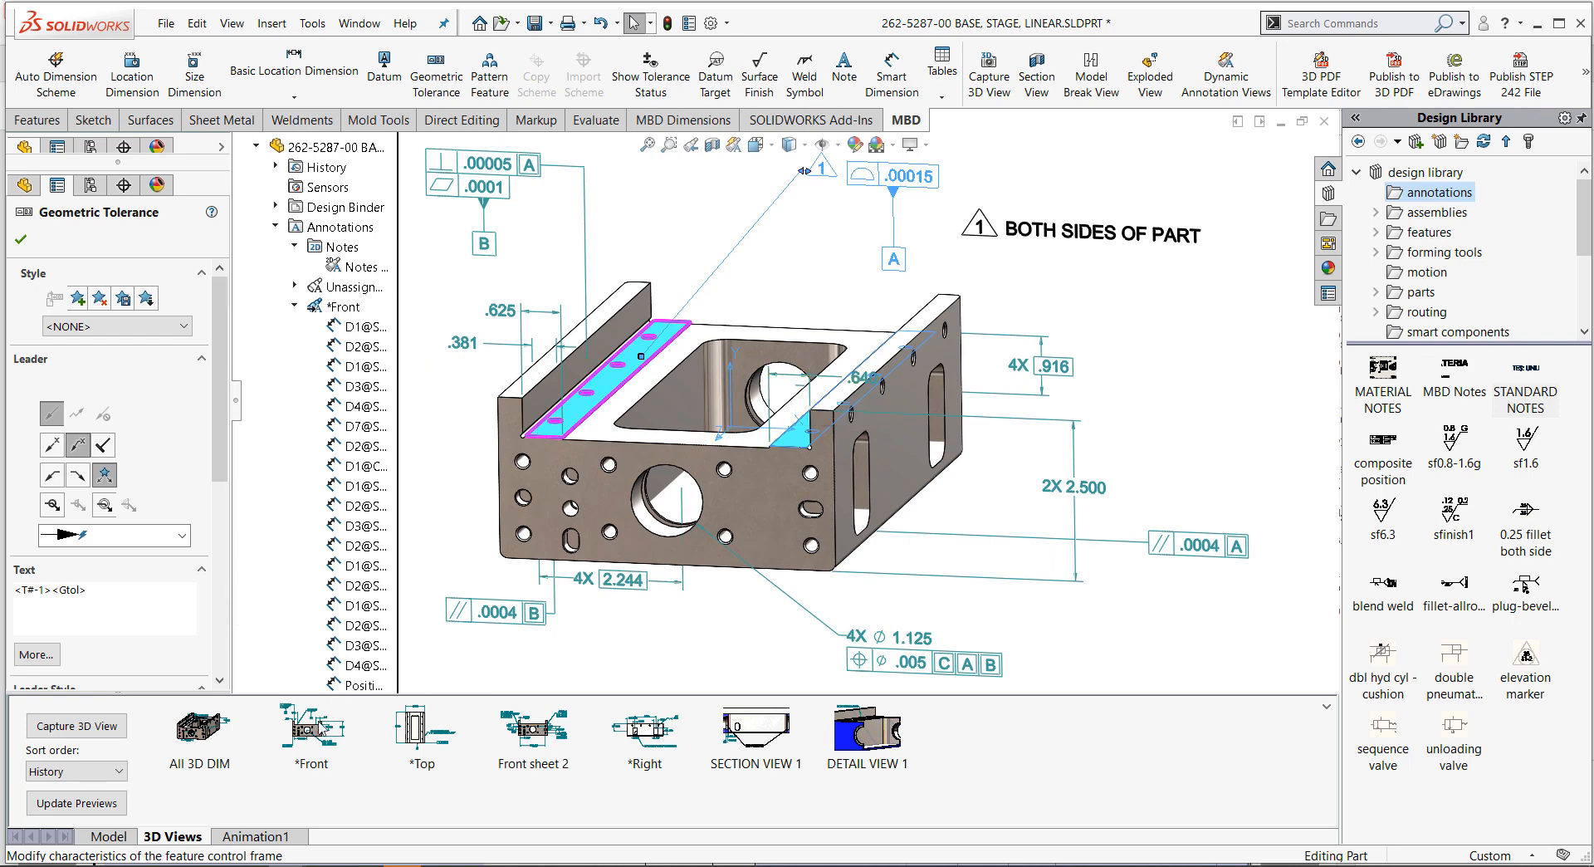
pyautogui.doubleClick(311, 727)
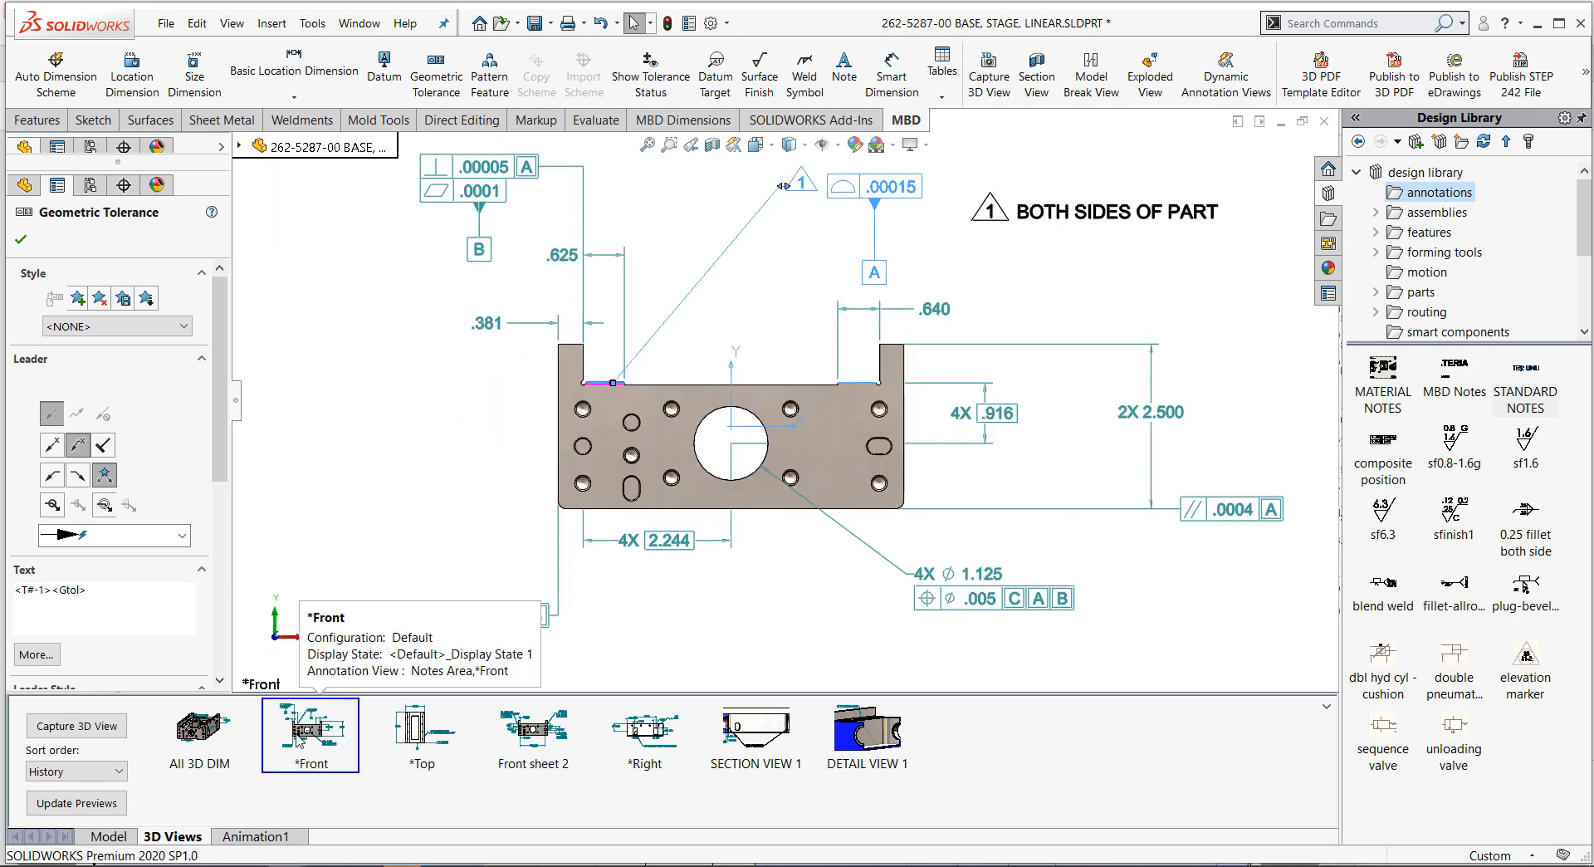
pyautogui.click(21, 240)
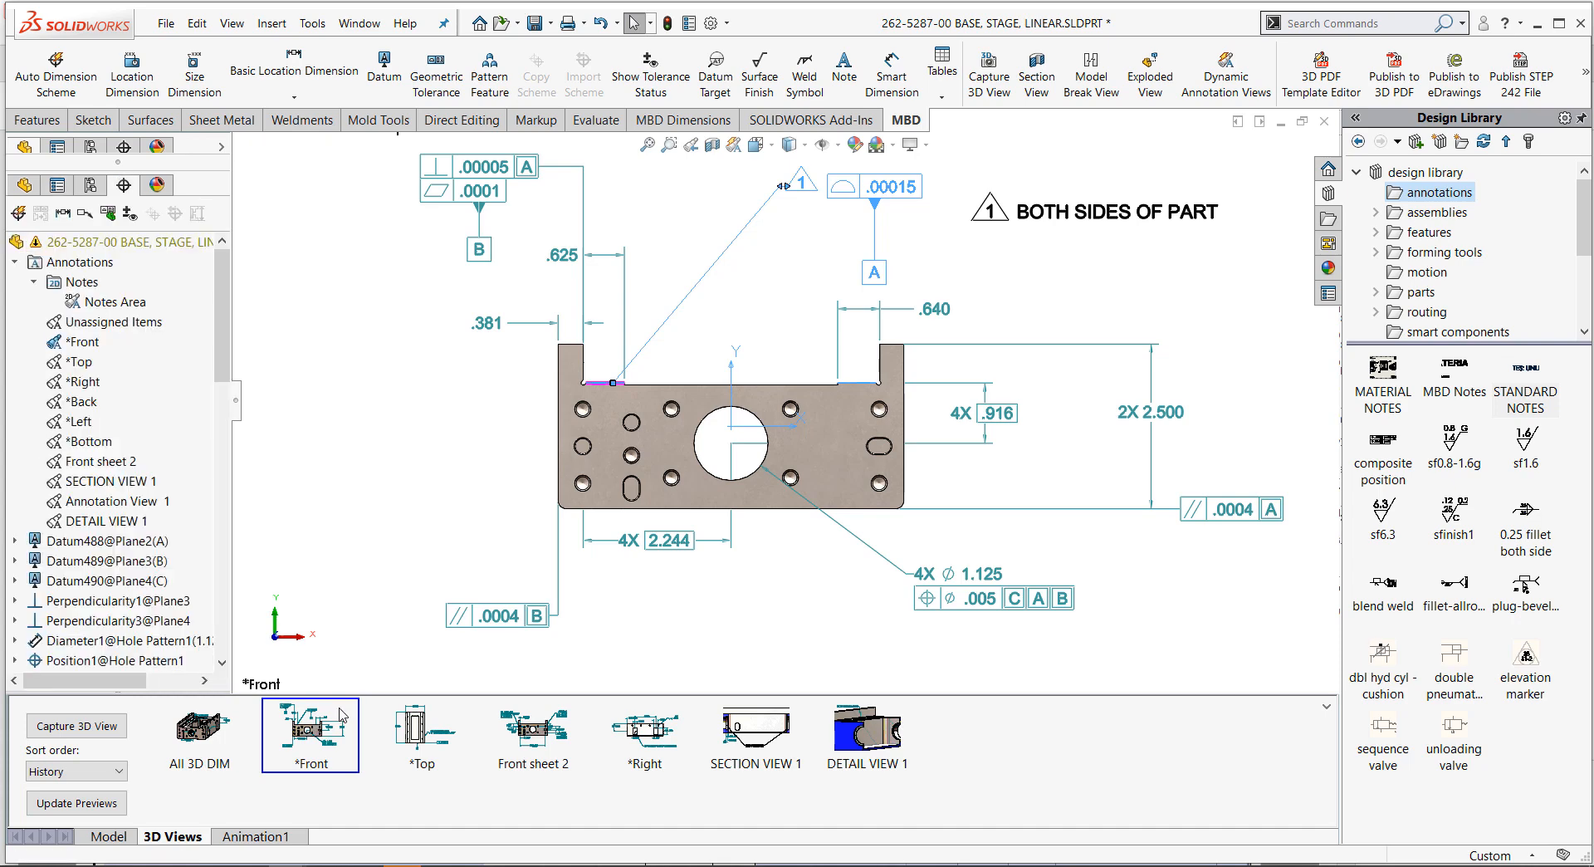
# - Recapture the *Front 3D view with the flag note and repositioned profile tolerance, updating its included annotation views
pyautogui.rightClick(341, 715)
pyautogui.click(415, 731)
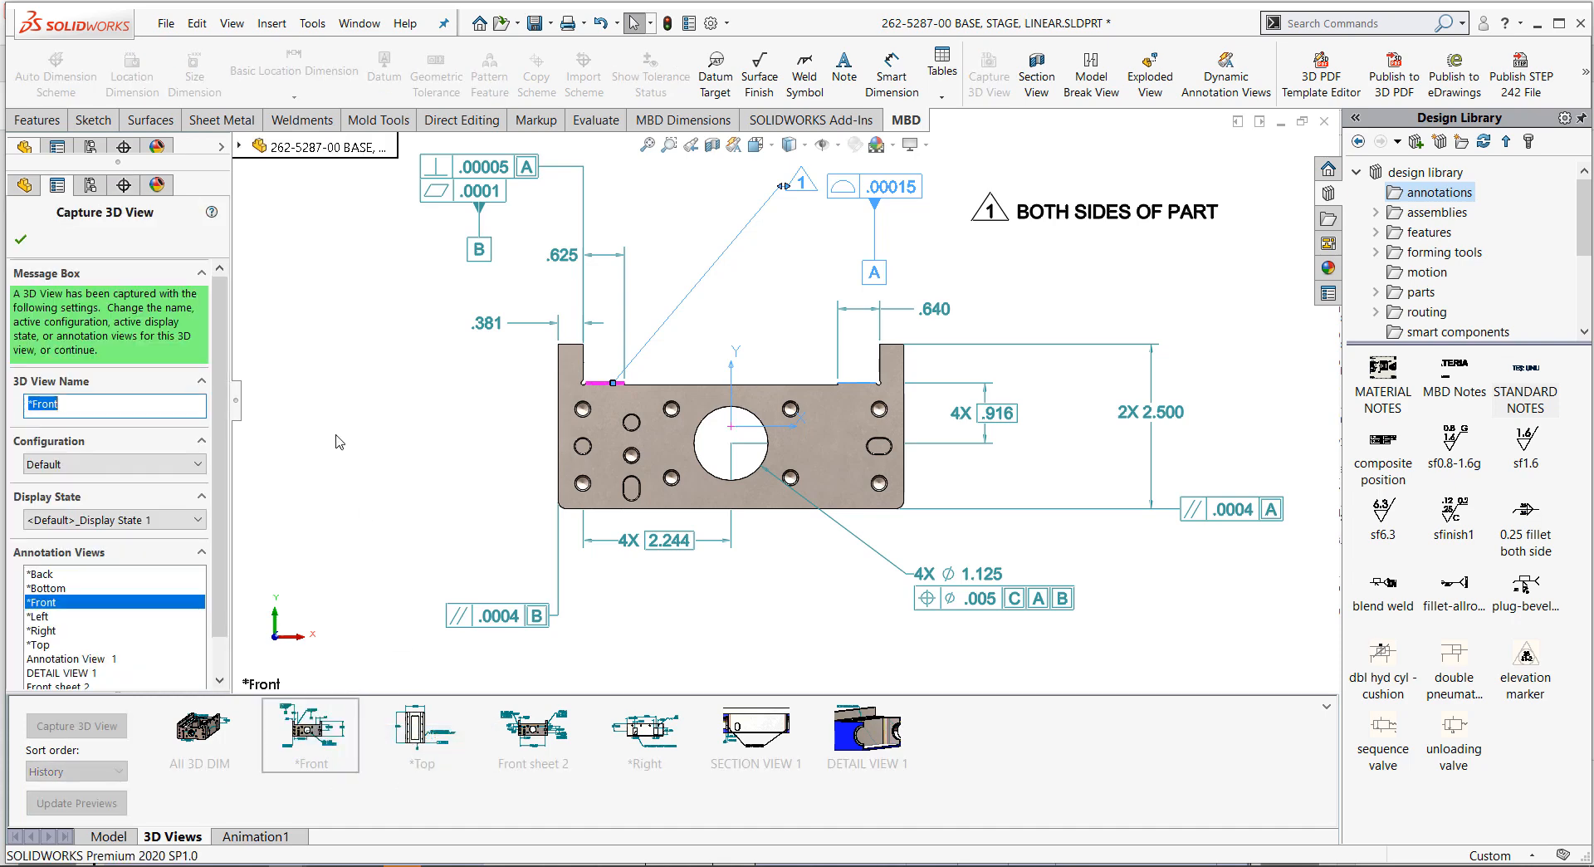
pyautogui.scroll(-1, 100, 631)
pyautogui.click(64, 669)
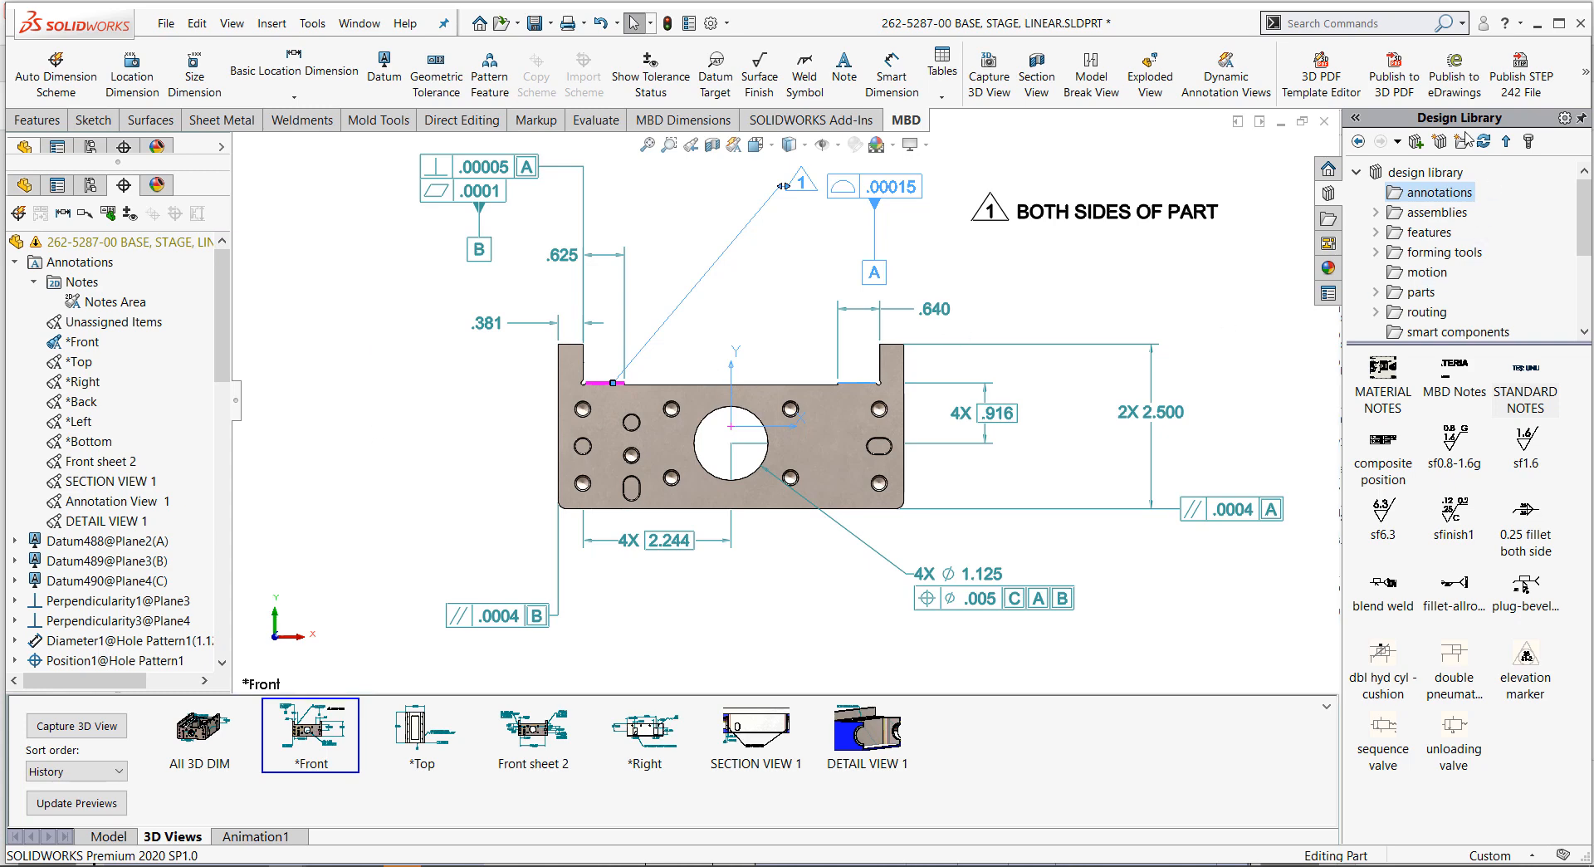
# - Start publishing the part to a 3D PDF and show its custom property fields
pyautogui.click(1402, 76)
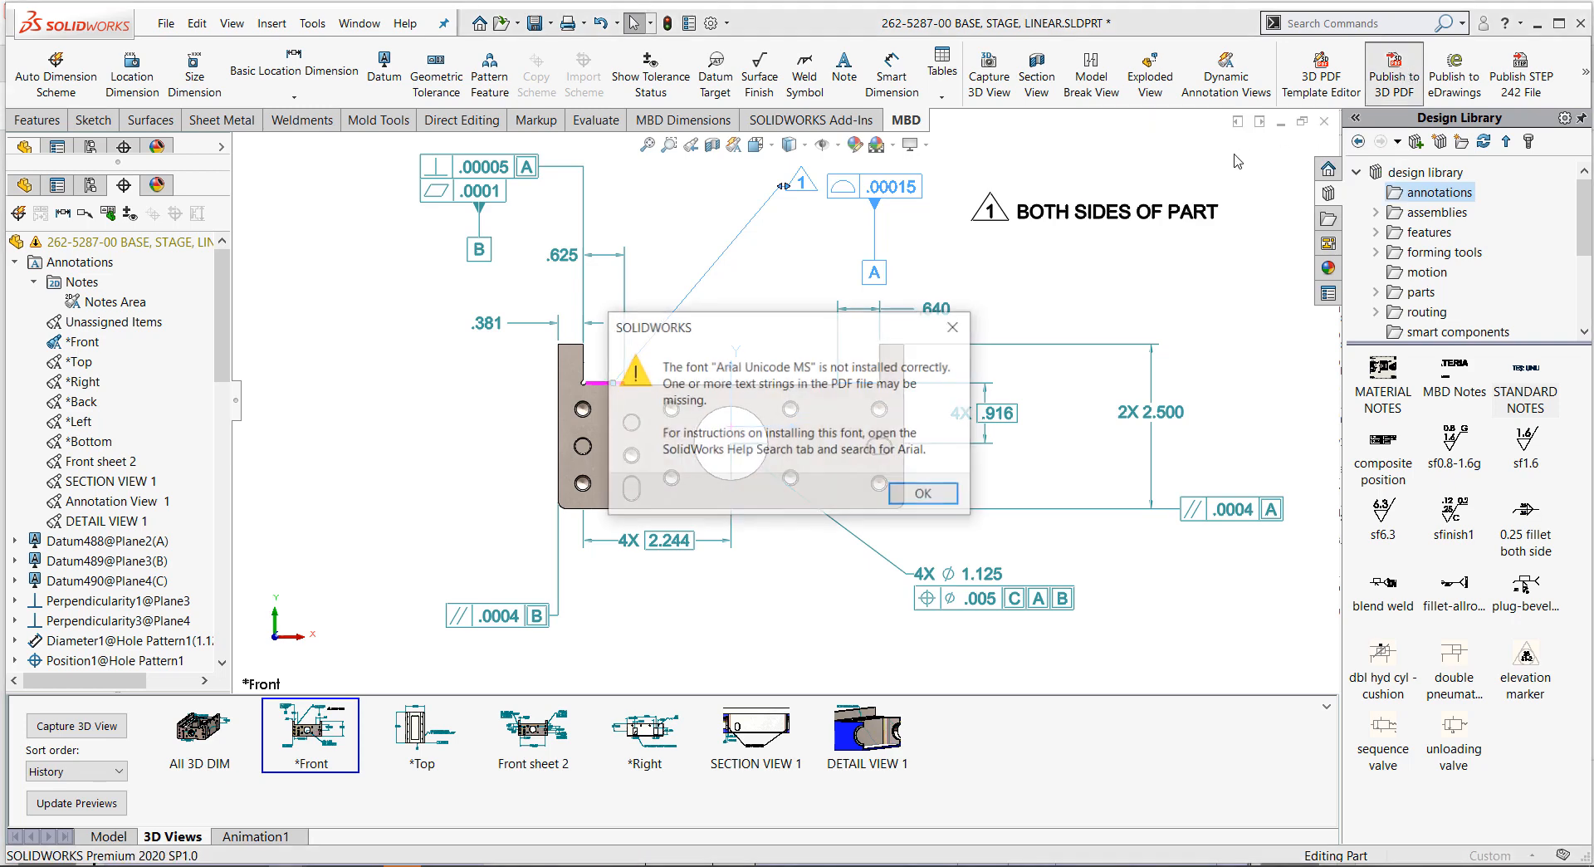
pyautogui.click(937, 501)
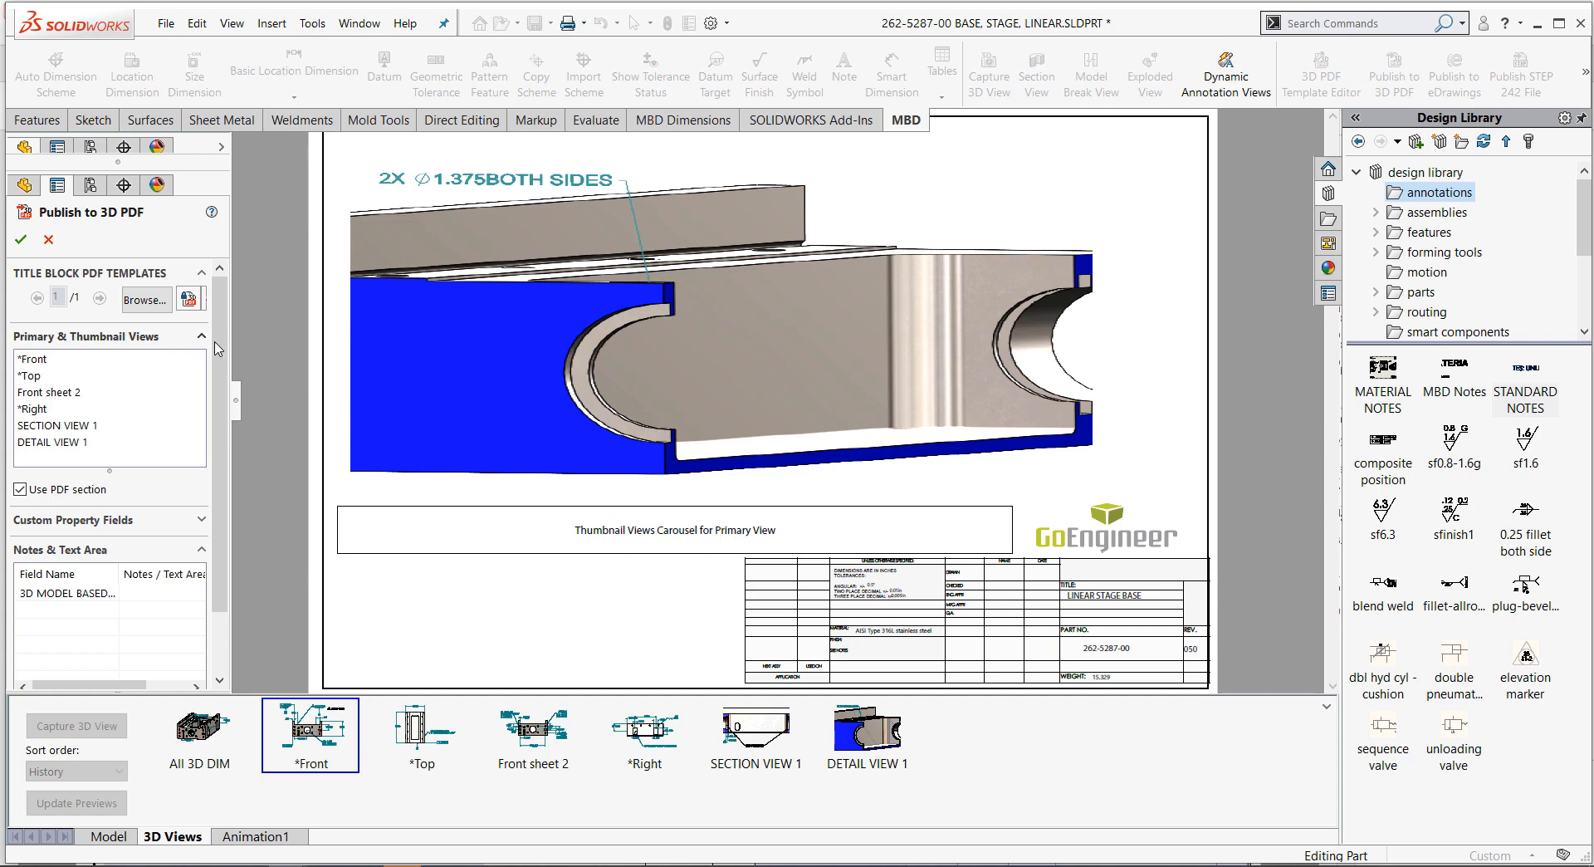
pyautogui.click(201, 521)
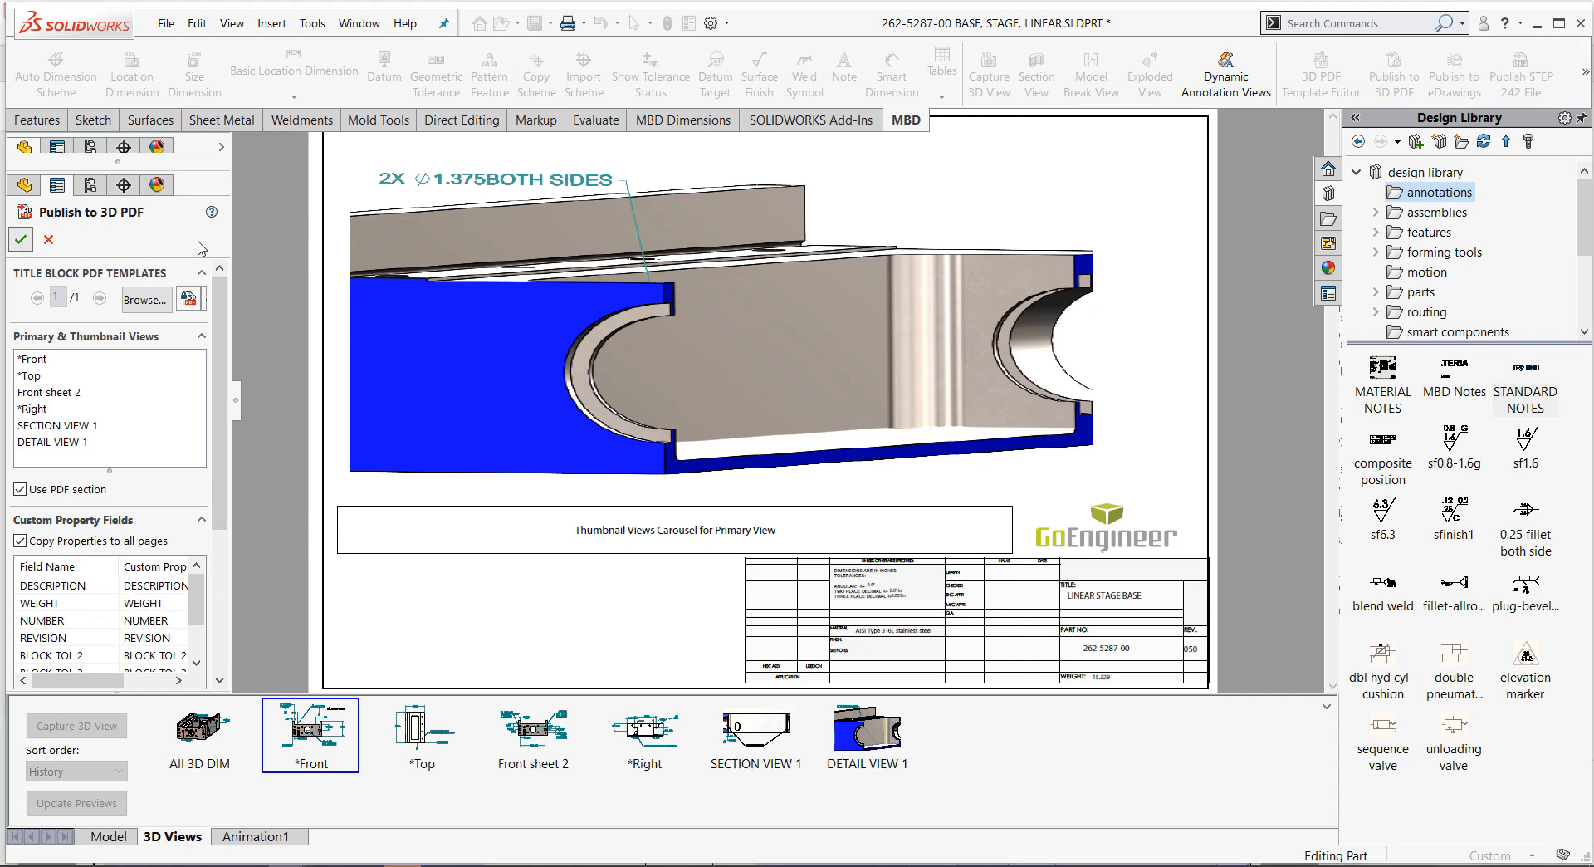
# - Try to save the 3D PDF over the existing 262-5287-00 BASE, STAGE, LINEAR WITH NOTES.pdf in the MBD Demo folder
pyautogui.click(565, 199)
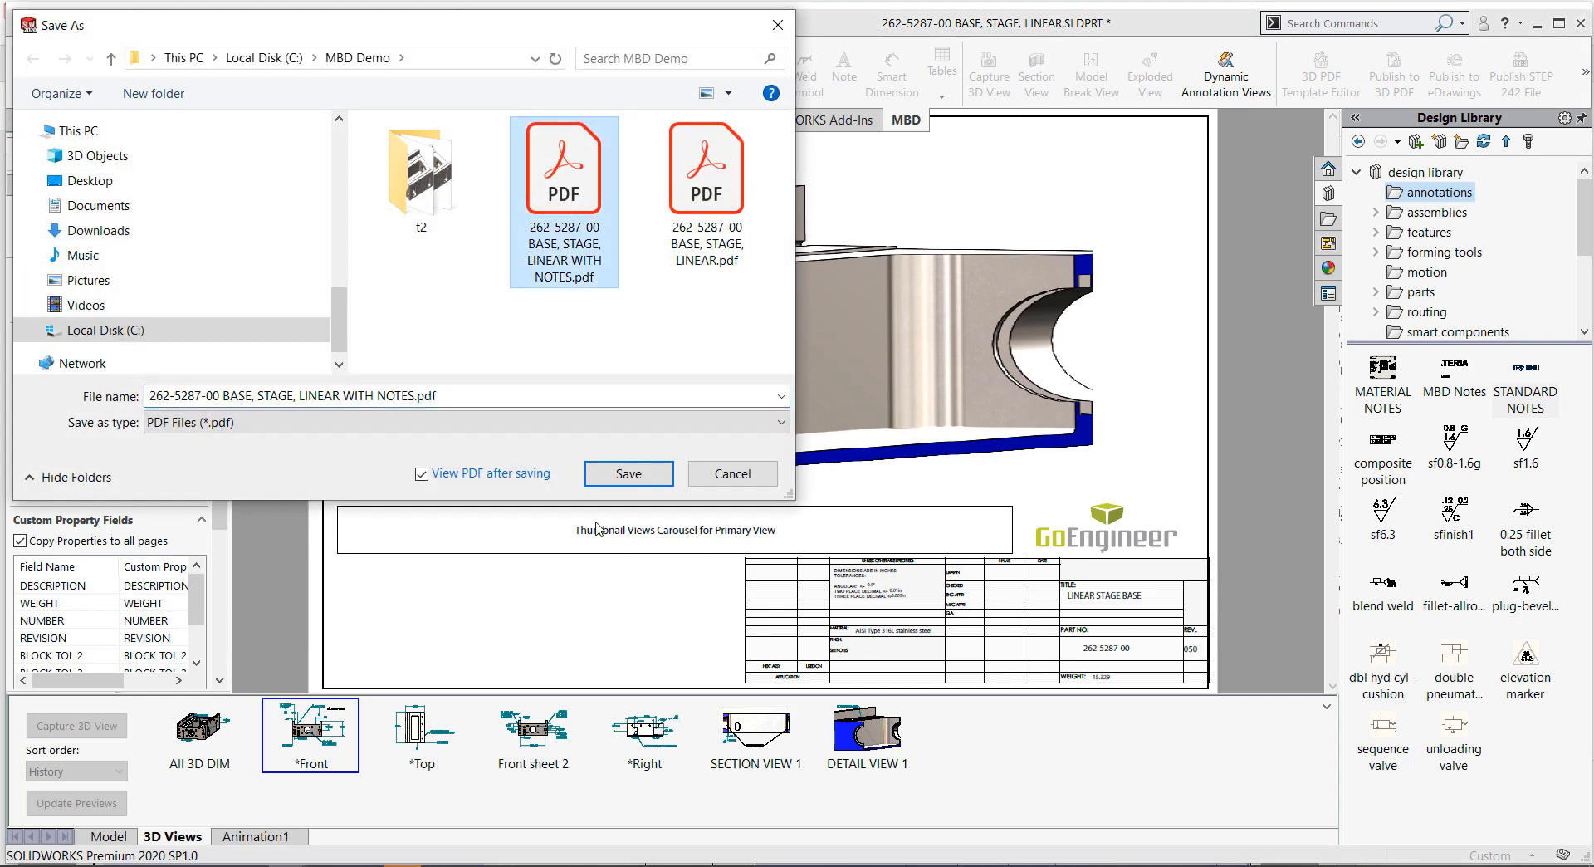
pyautogui.click(628, 473)
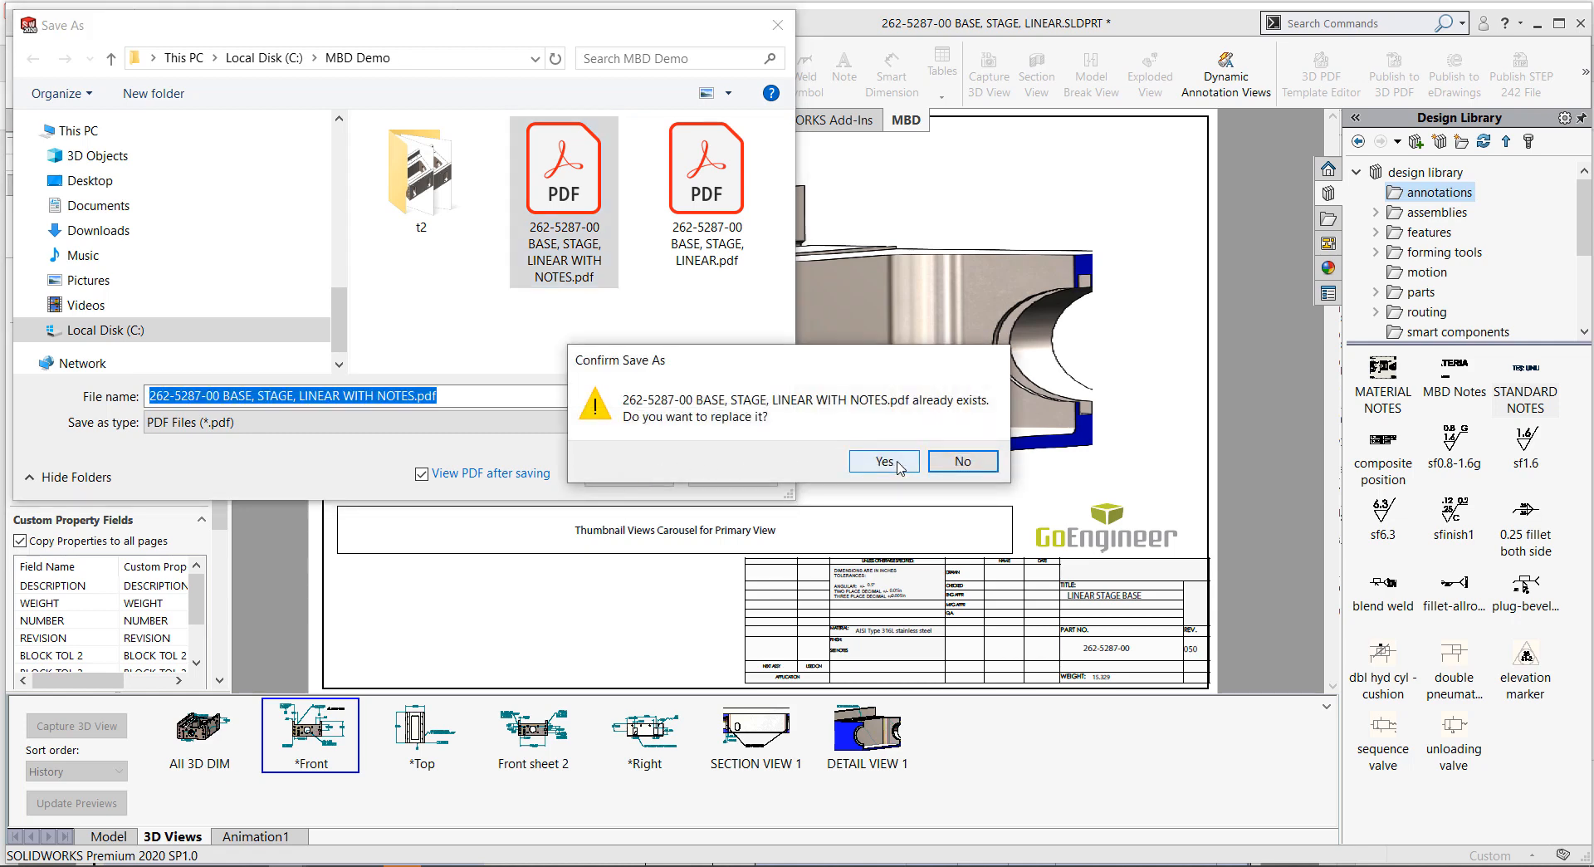
pyautogui.click(884, 463)
pyautogui.click(962, 505)
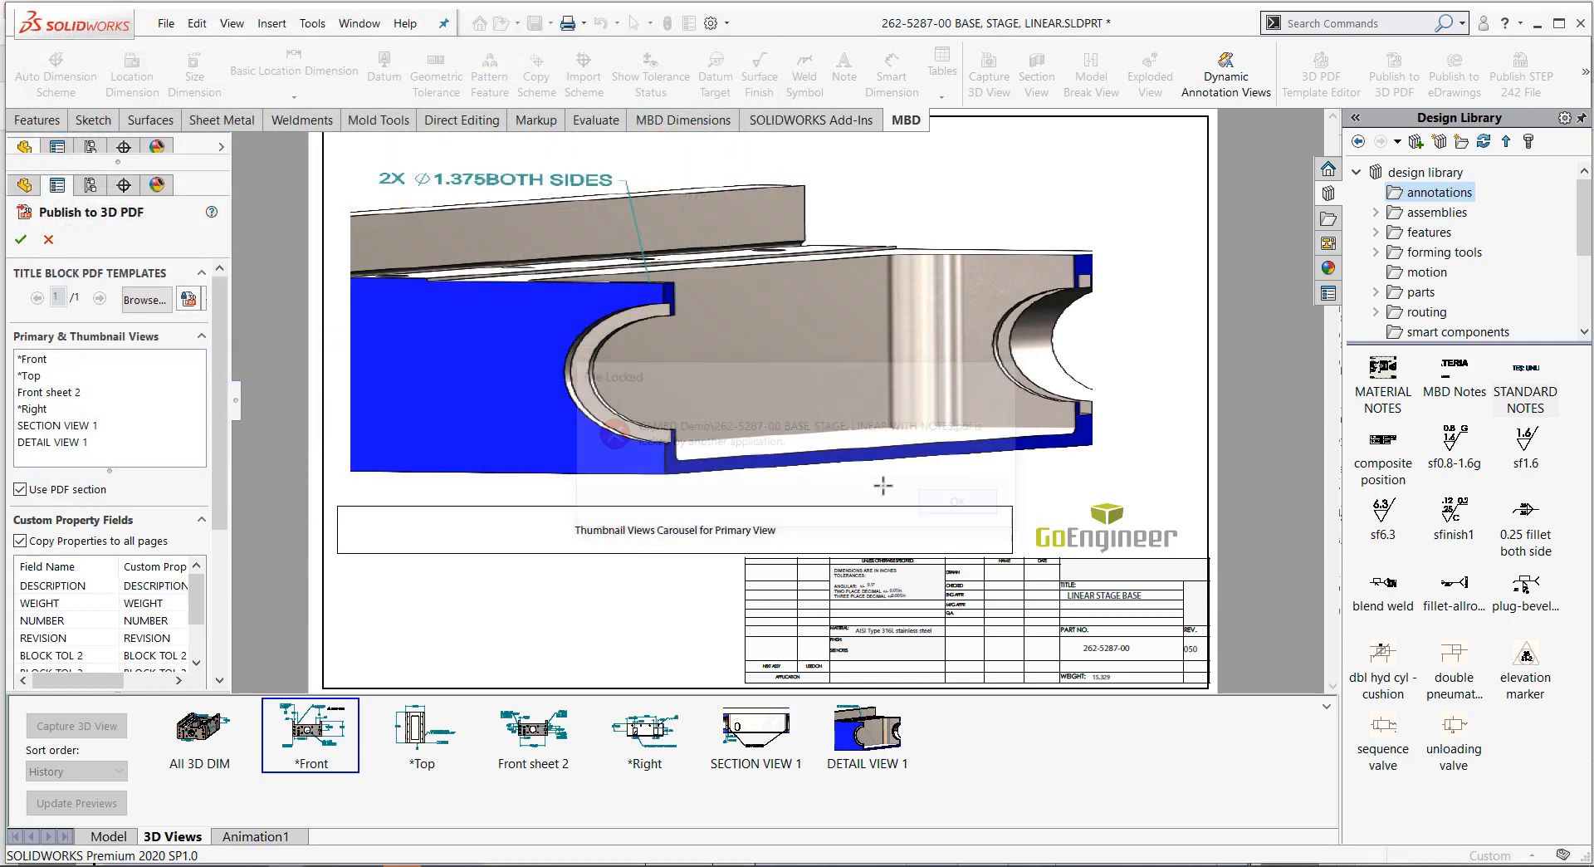
# - Publish the 3D PDF to the MBD Demo folder as NEW 262-5287-00 BASE, STAGE, LINEAR.pdf
pyautogui.click(21, 241)
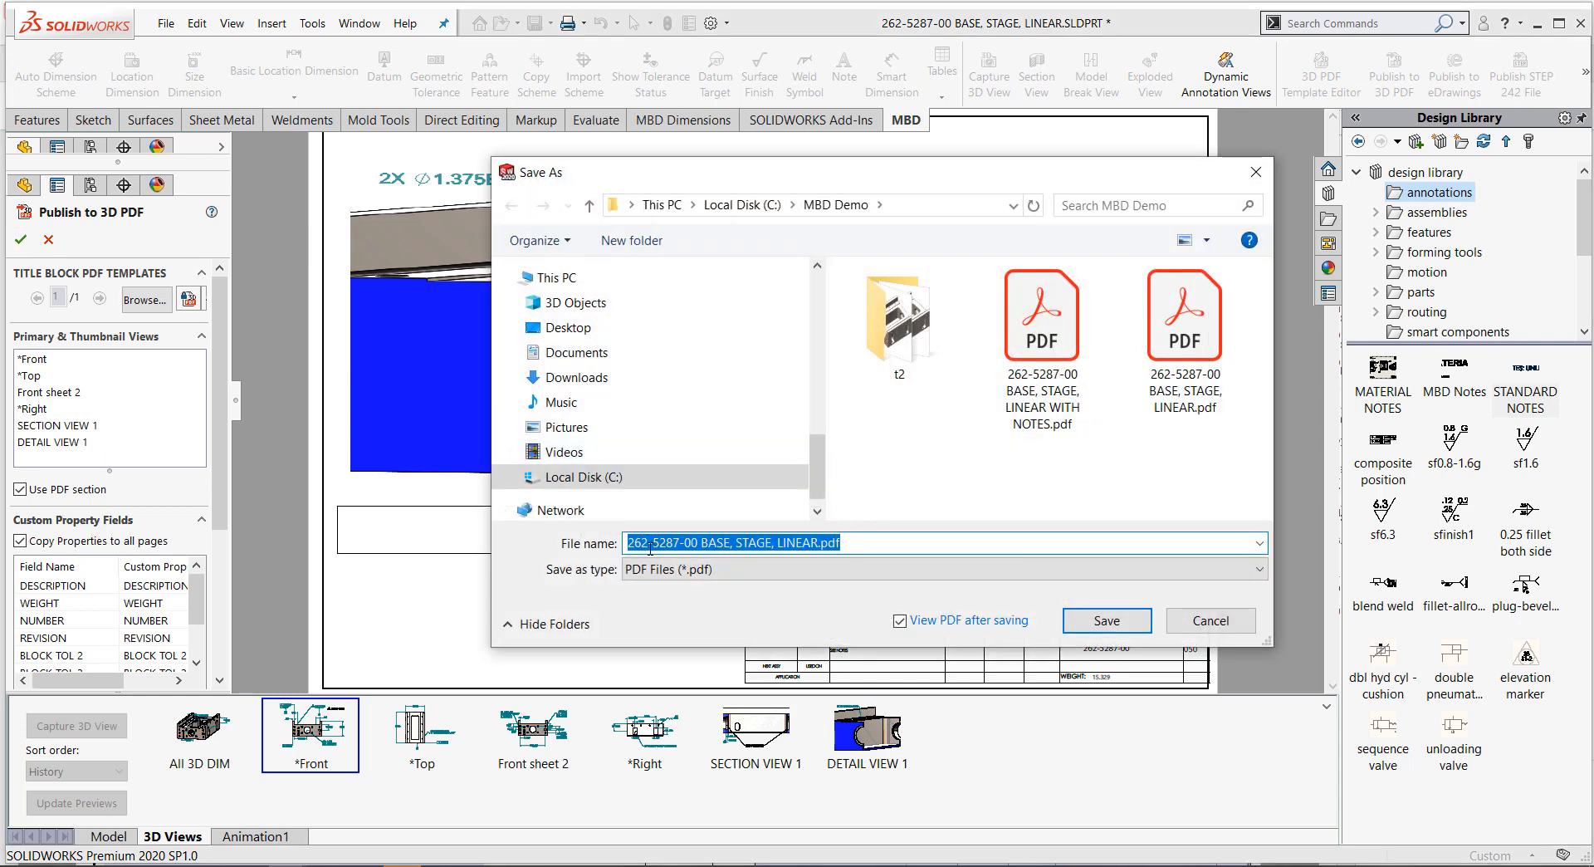
pyautogui.click(631, 542)
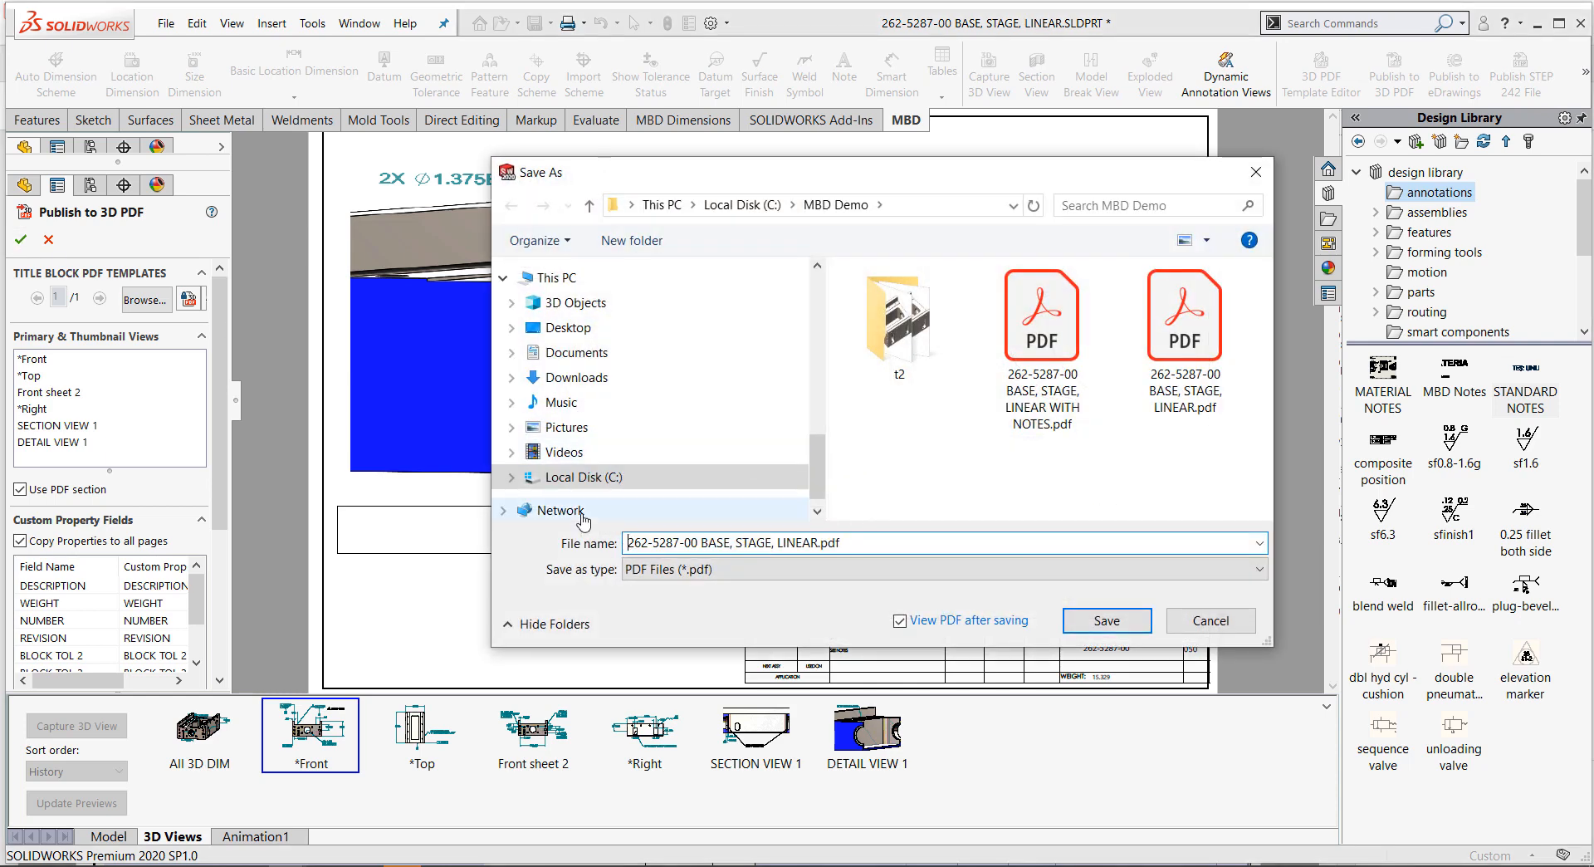
pyautogui.write('NEW')
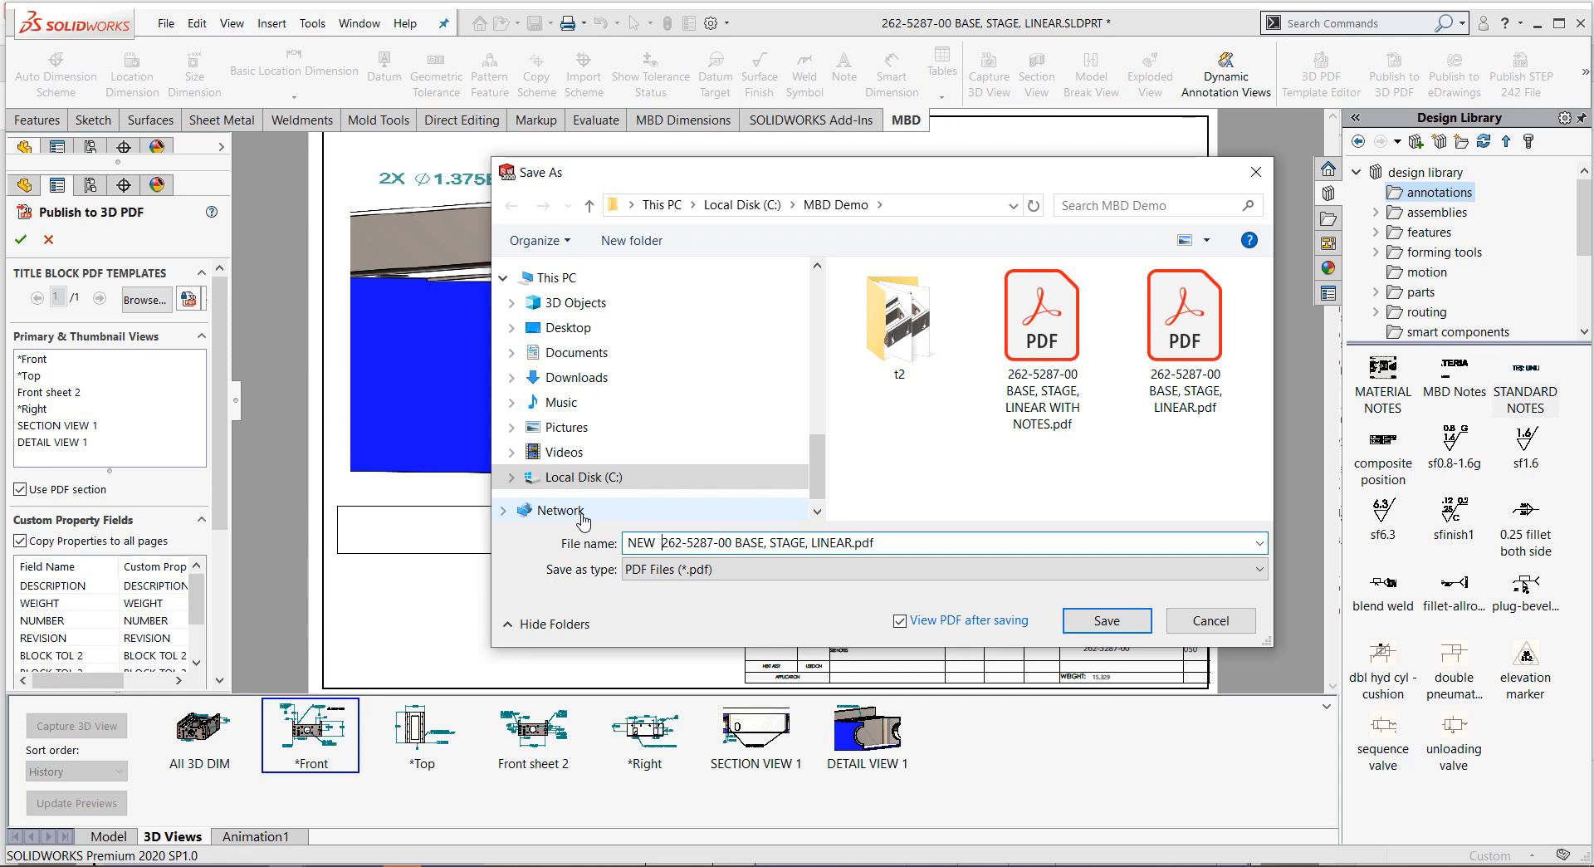
pyautogui.press('BackSpace')
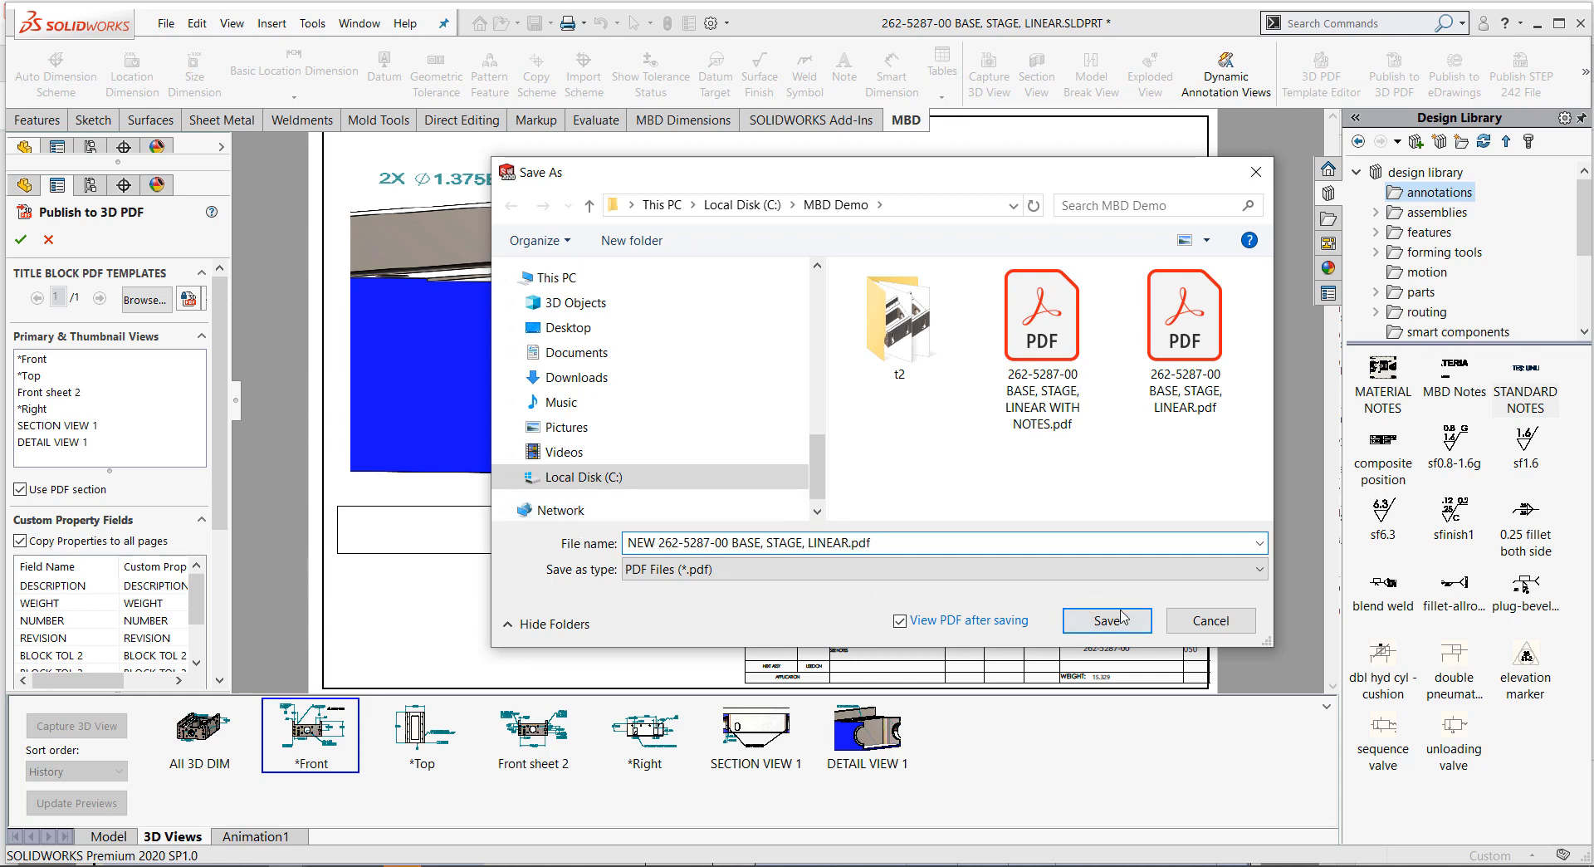
pyautogui.click(1094, 617)
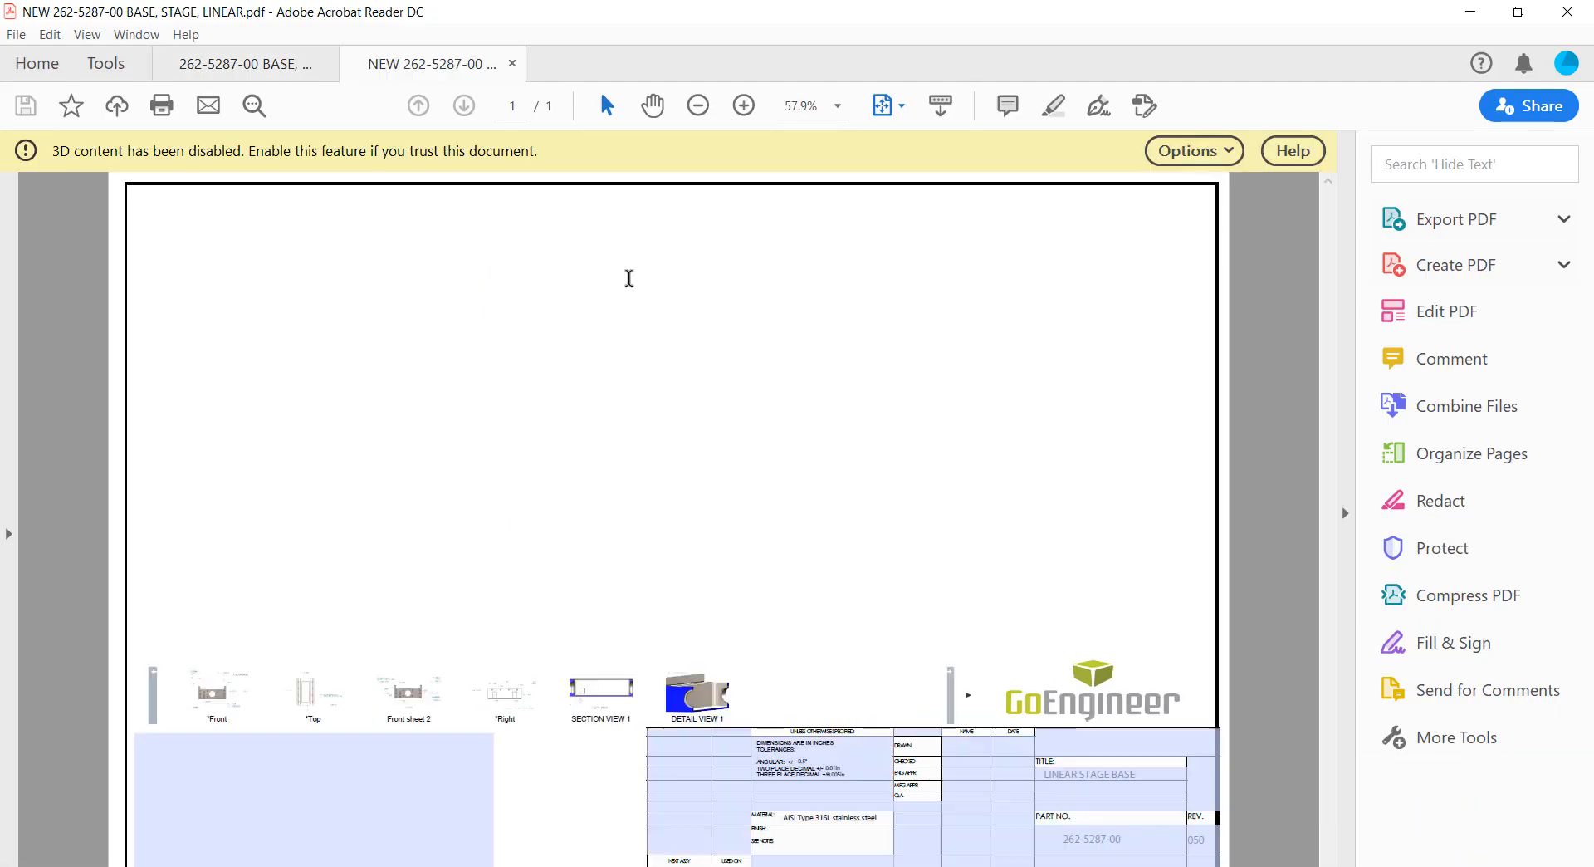
# - Trust the published PDF's 3D content and activate the *Front view of the model
pyautogui.click(1212, 156)
pyautogui.click(1218, 221)
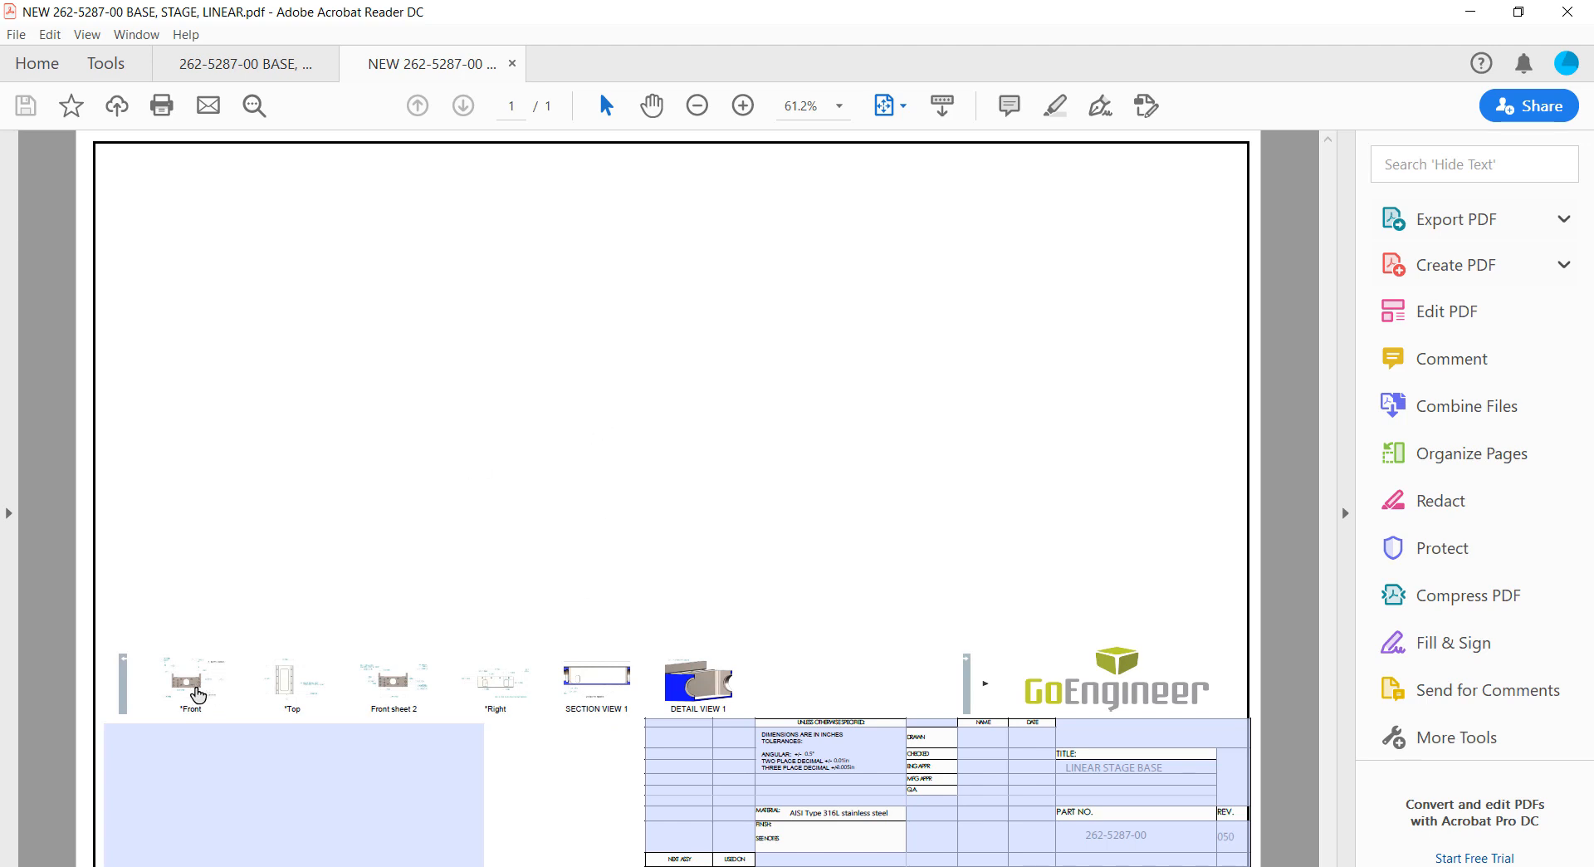
pyautogui.click(199, 694)
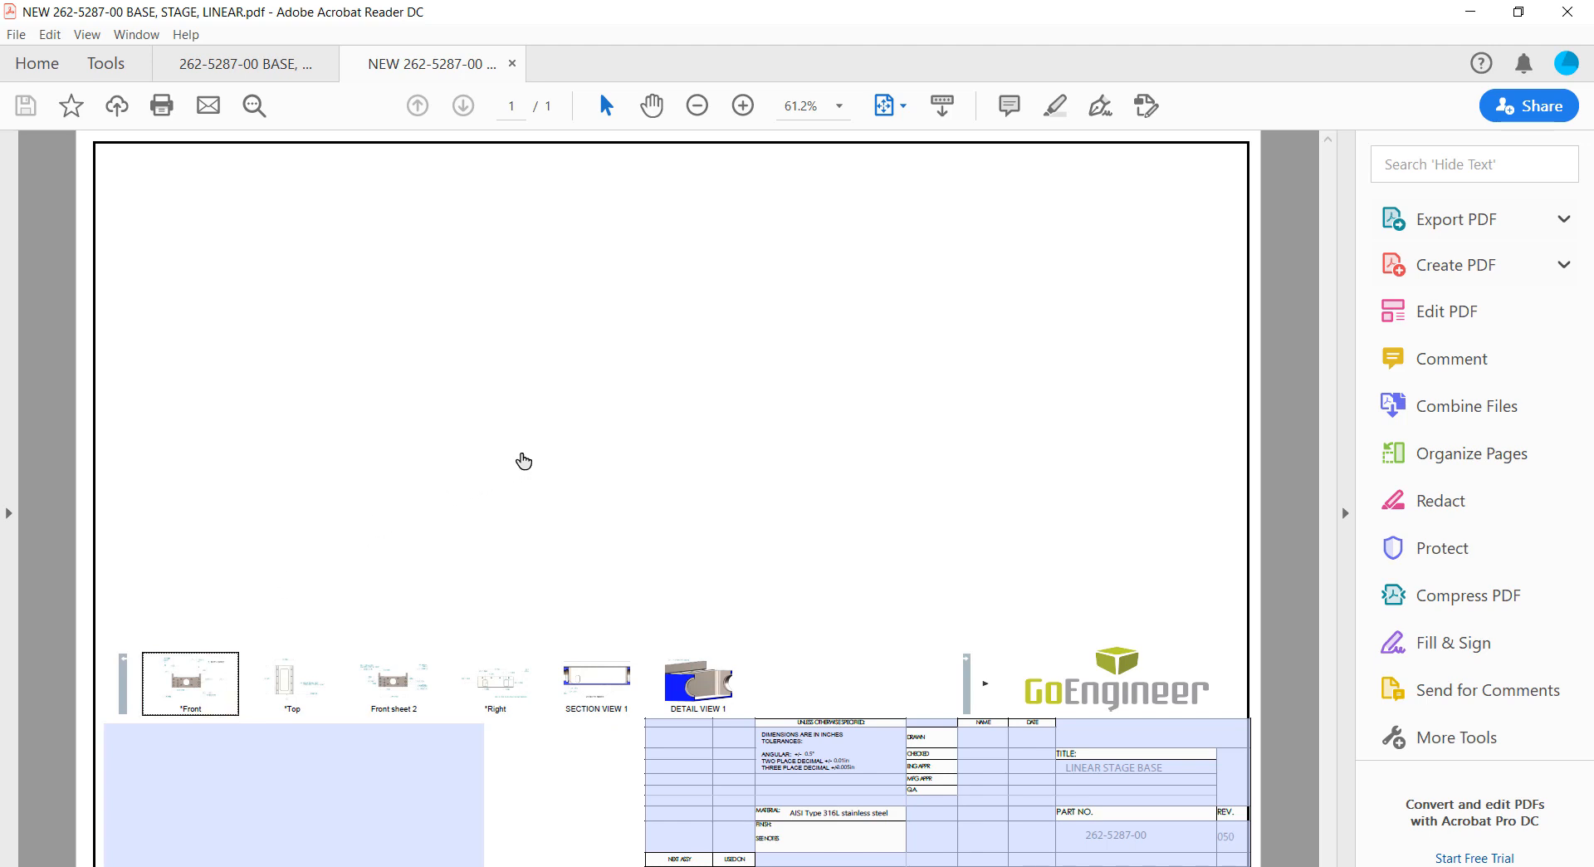
pyautogui.click(550, 447)
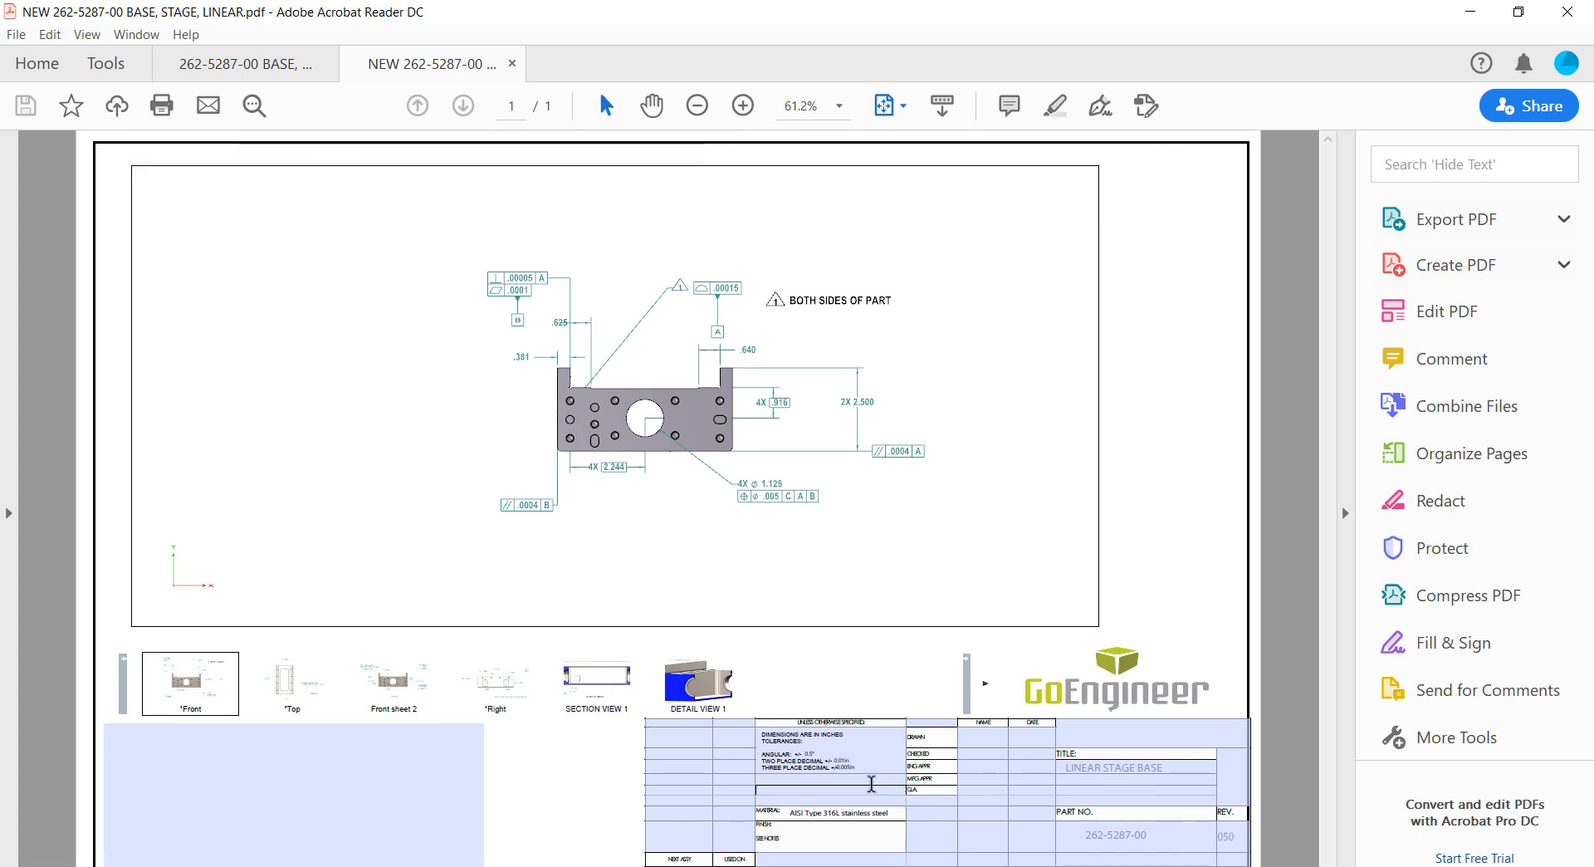
# - Examine the enlarged PDF page, including the front-view annotations, view thumbnails and title block, before reducing the magnification
pyautogui.click(740, 102)
pyautogui.click(740, 103)
pyautogui.click(740, 103)
pyautogui.click(739, 103)
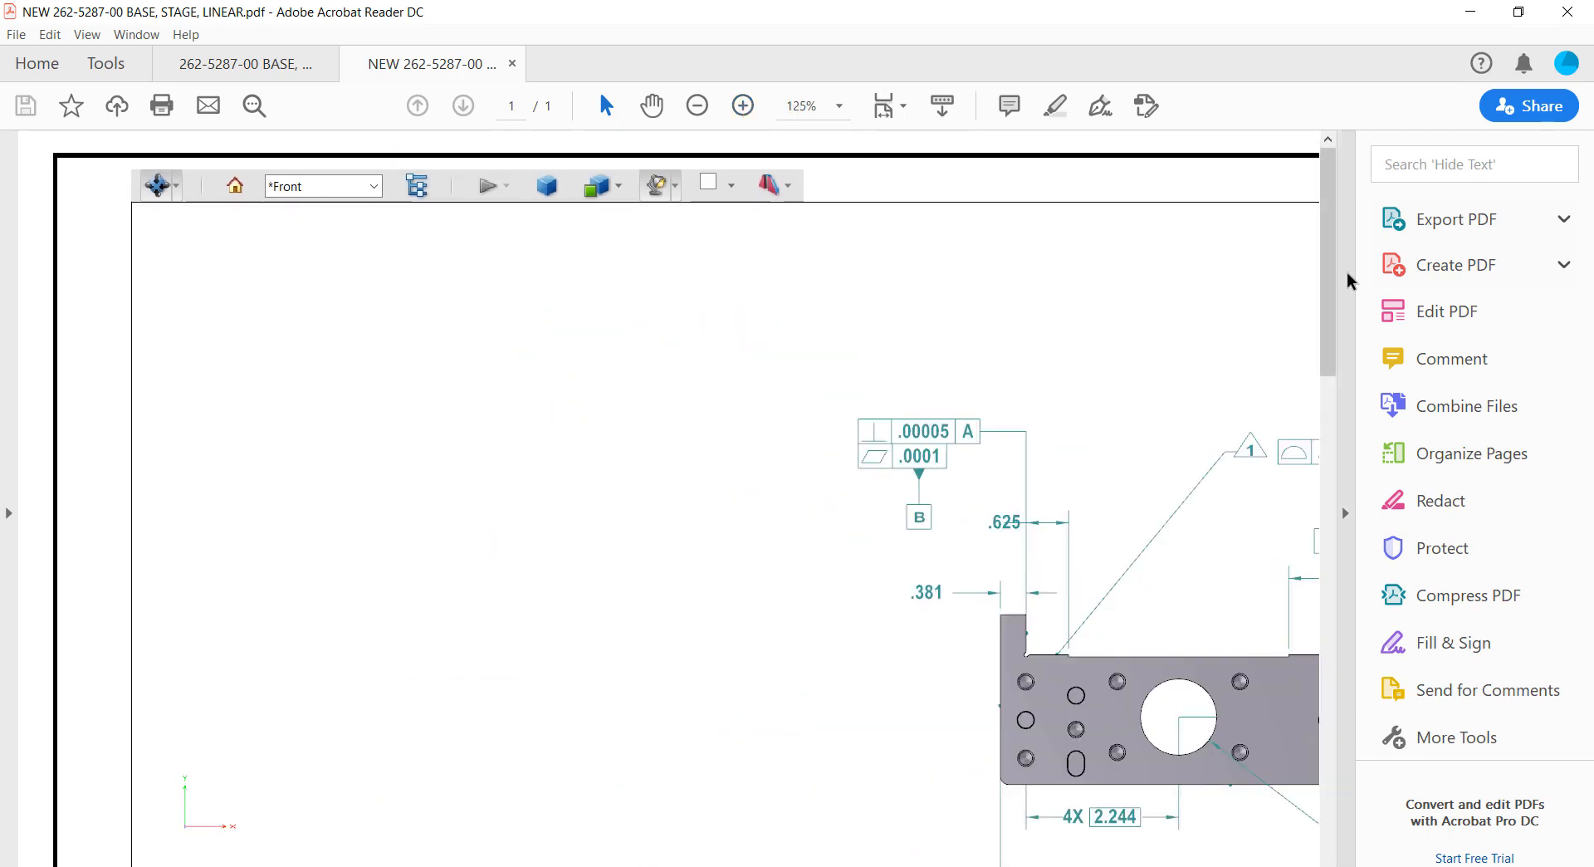
pyautogui.moveTo(1328, 278); pyautogui.dragTo(1328, 670)
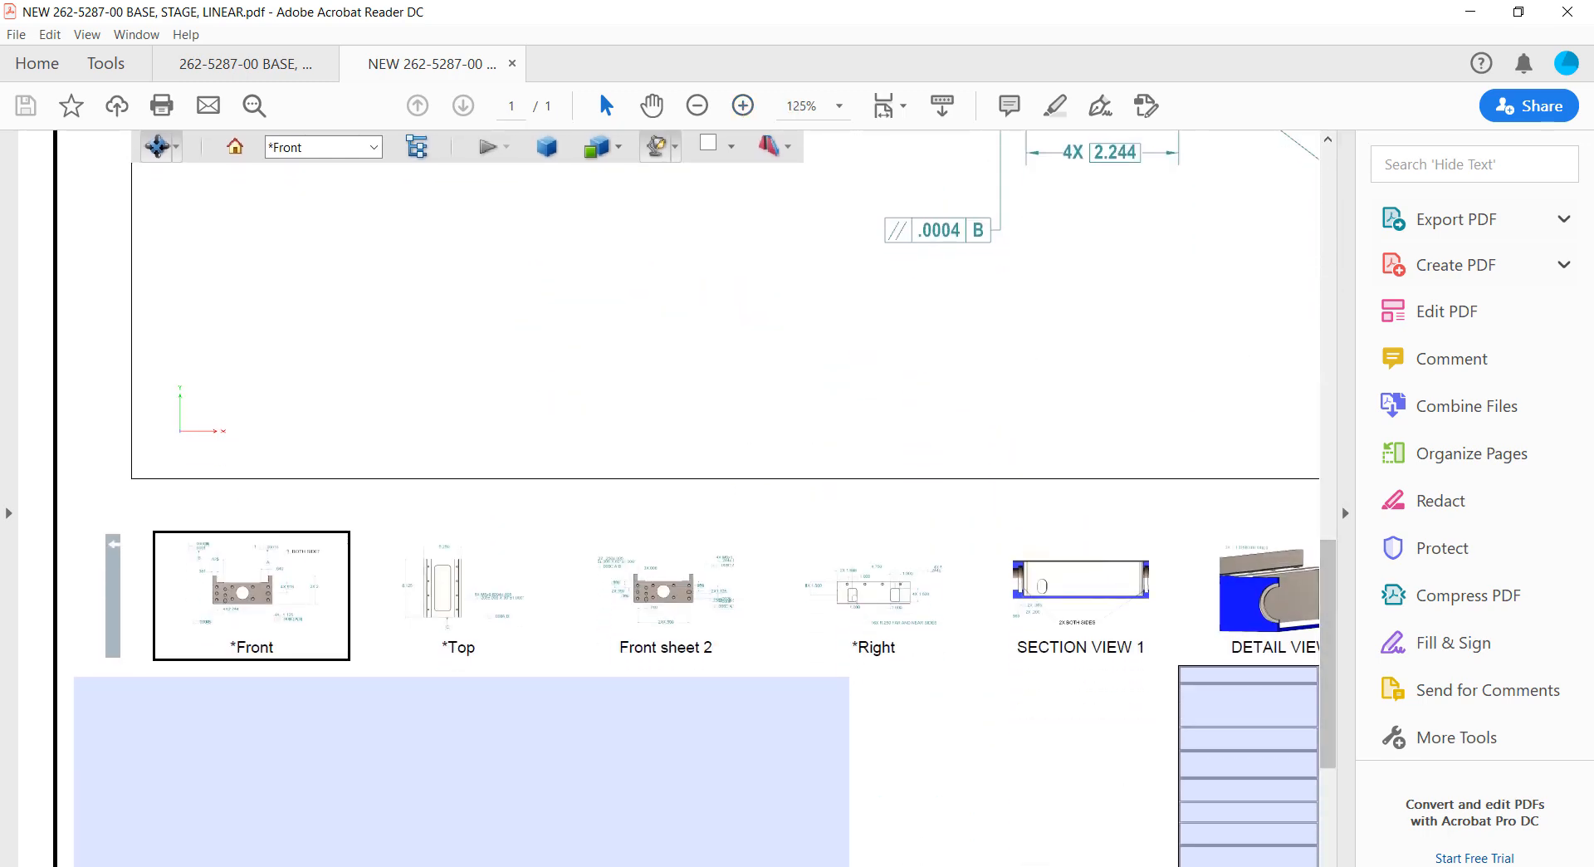
pyautogui.hscroll(10, 954, 780)
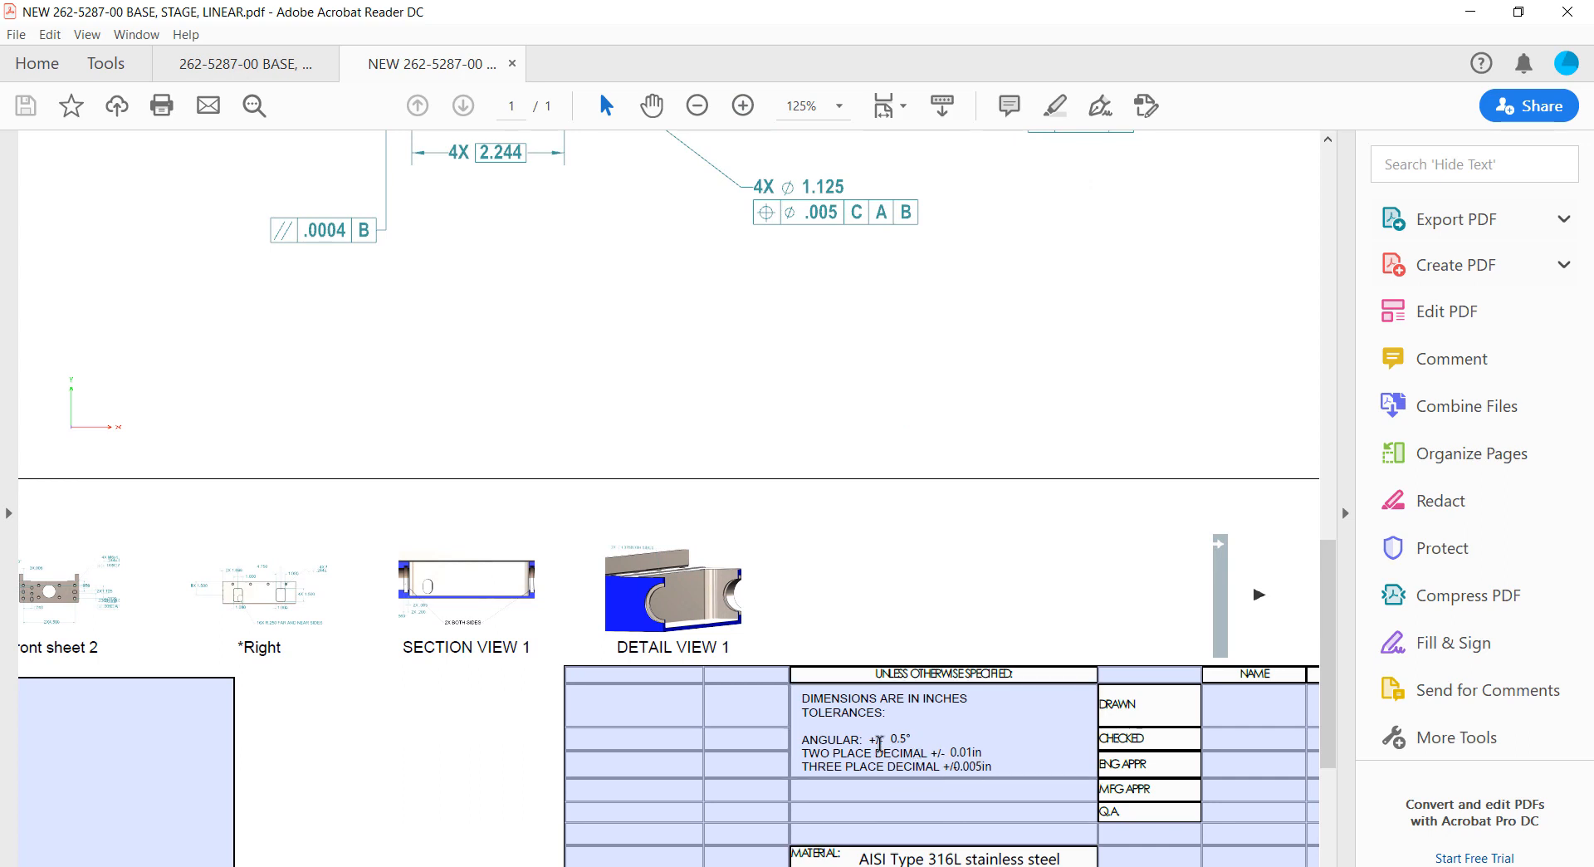
pyautogui.hscroll(10, 668, 498)
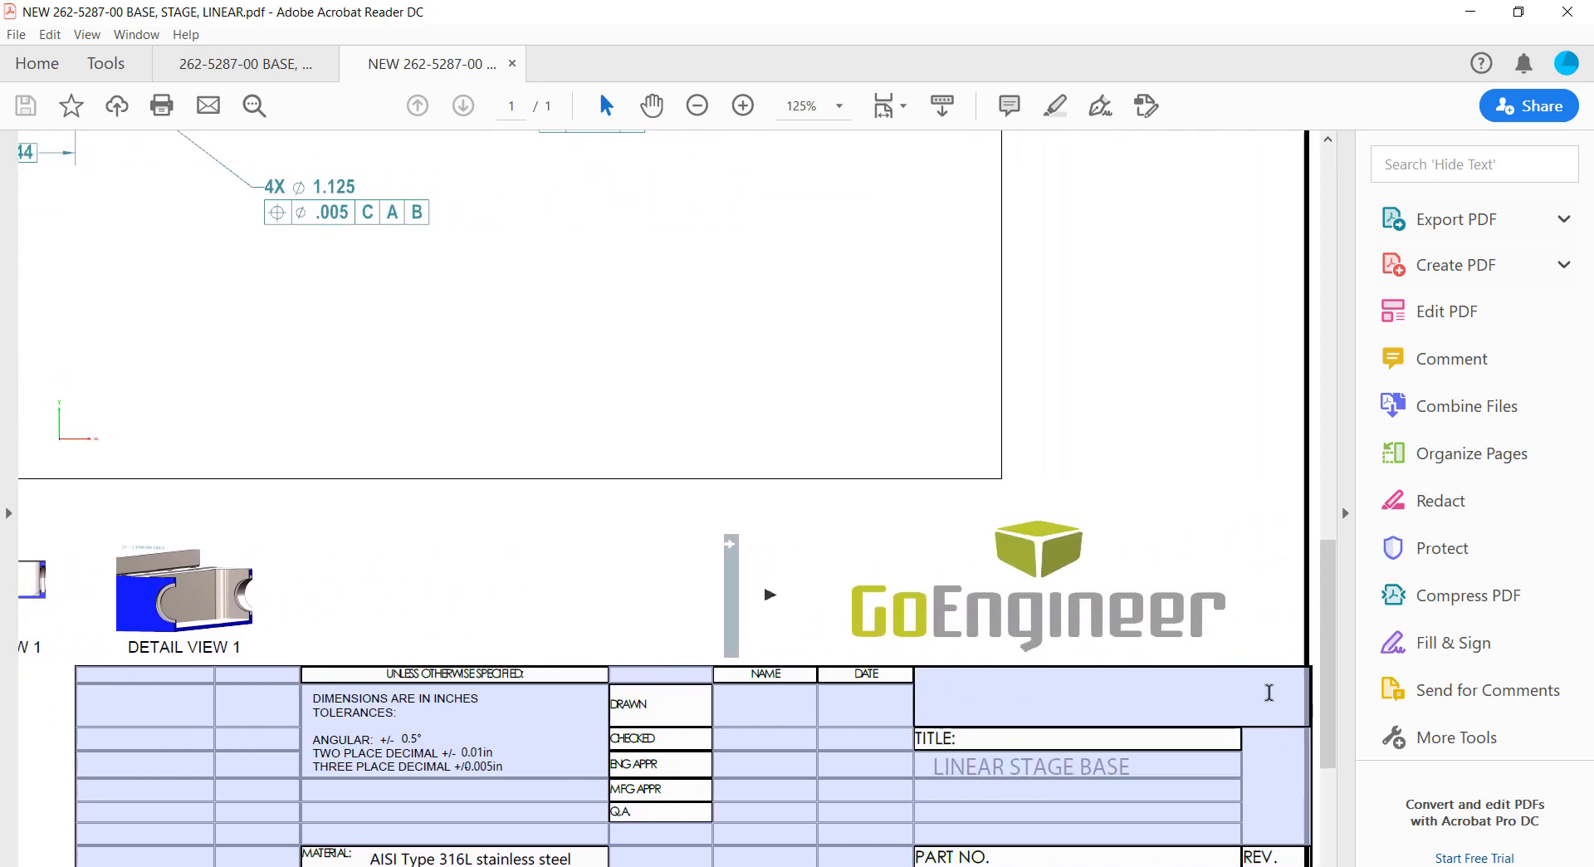
pyautogui.scroll(-3, 1327, 697)
pyautogui.moveTo(1326, 697)
pyautogui.mouseDown()
pyautogui.moveTo(1333, 743)
pyautogui.moveTo(1331, 530)
pyautogui.mouseUp()
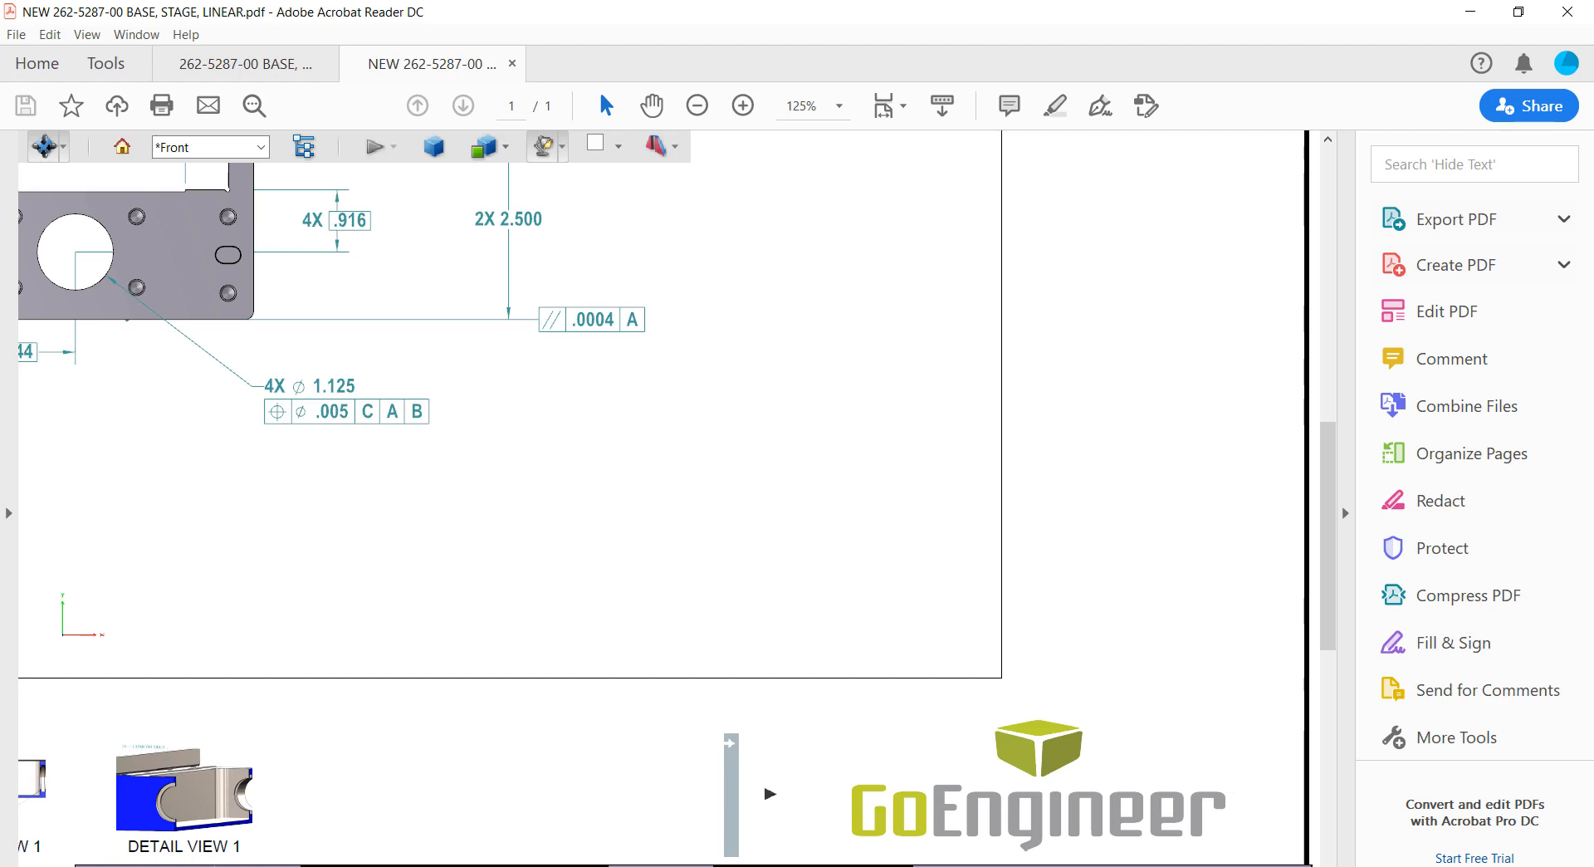
pyautogui.click(699, 105)
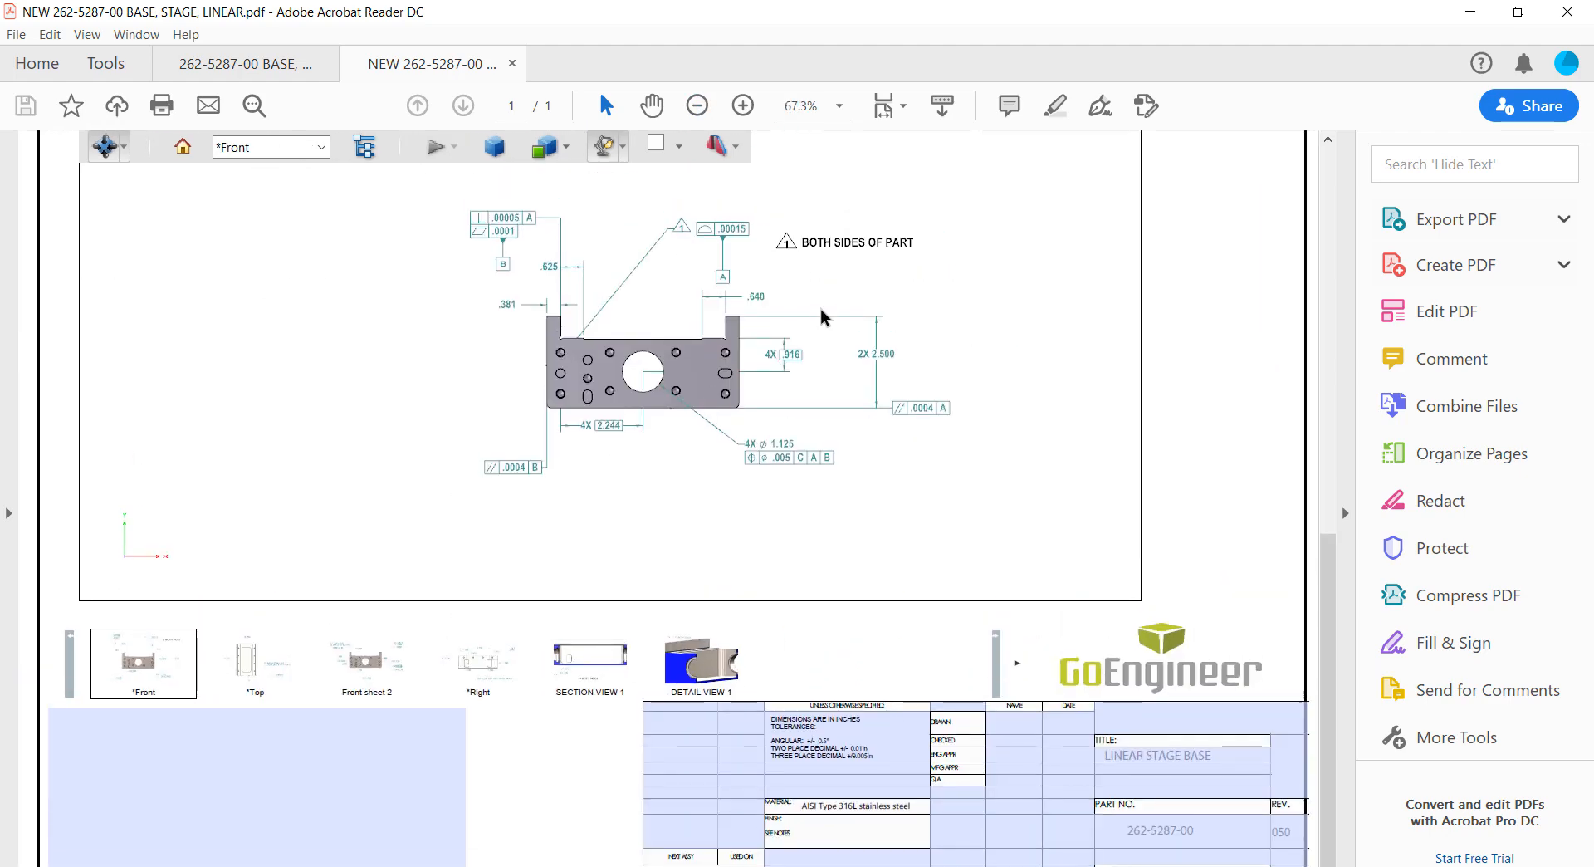
# - Inspect the annotated stage base in the PDF by rotating, enlarging and panning the 3D model
pyautogui.moveTo(820, 309); pyautogui.dragTo(679, 349)
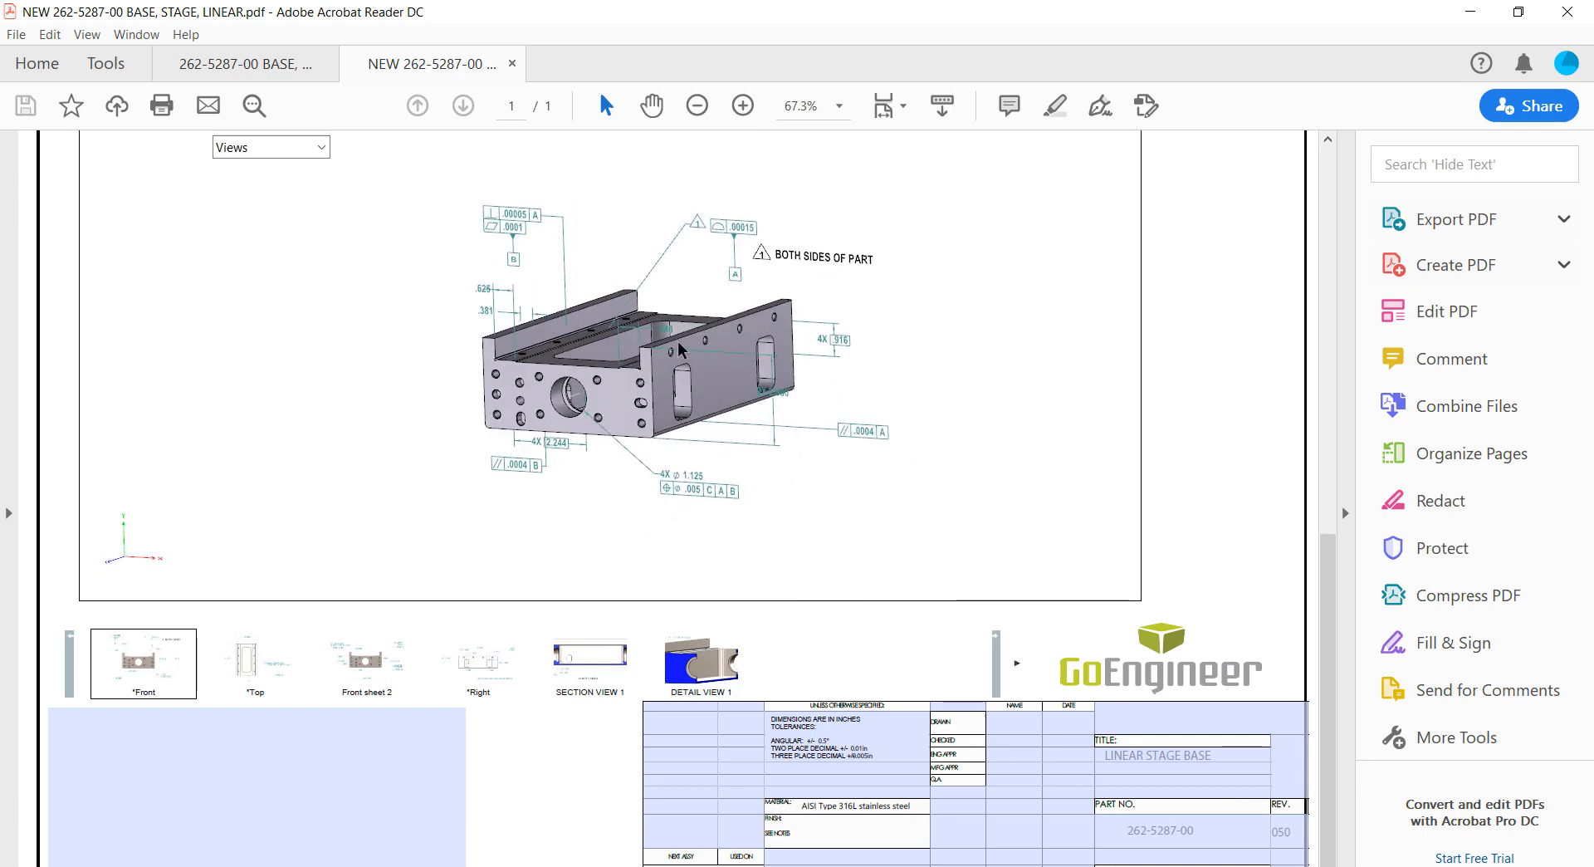
pyautogui.scroll(3, 824, 362)
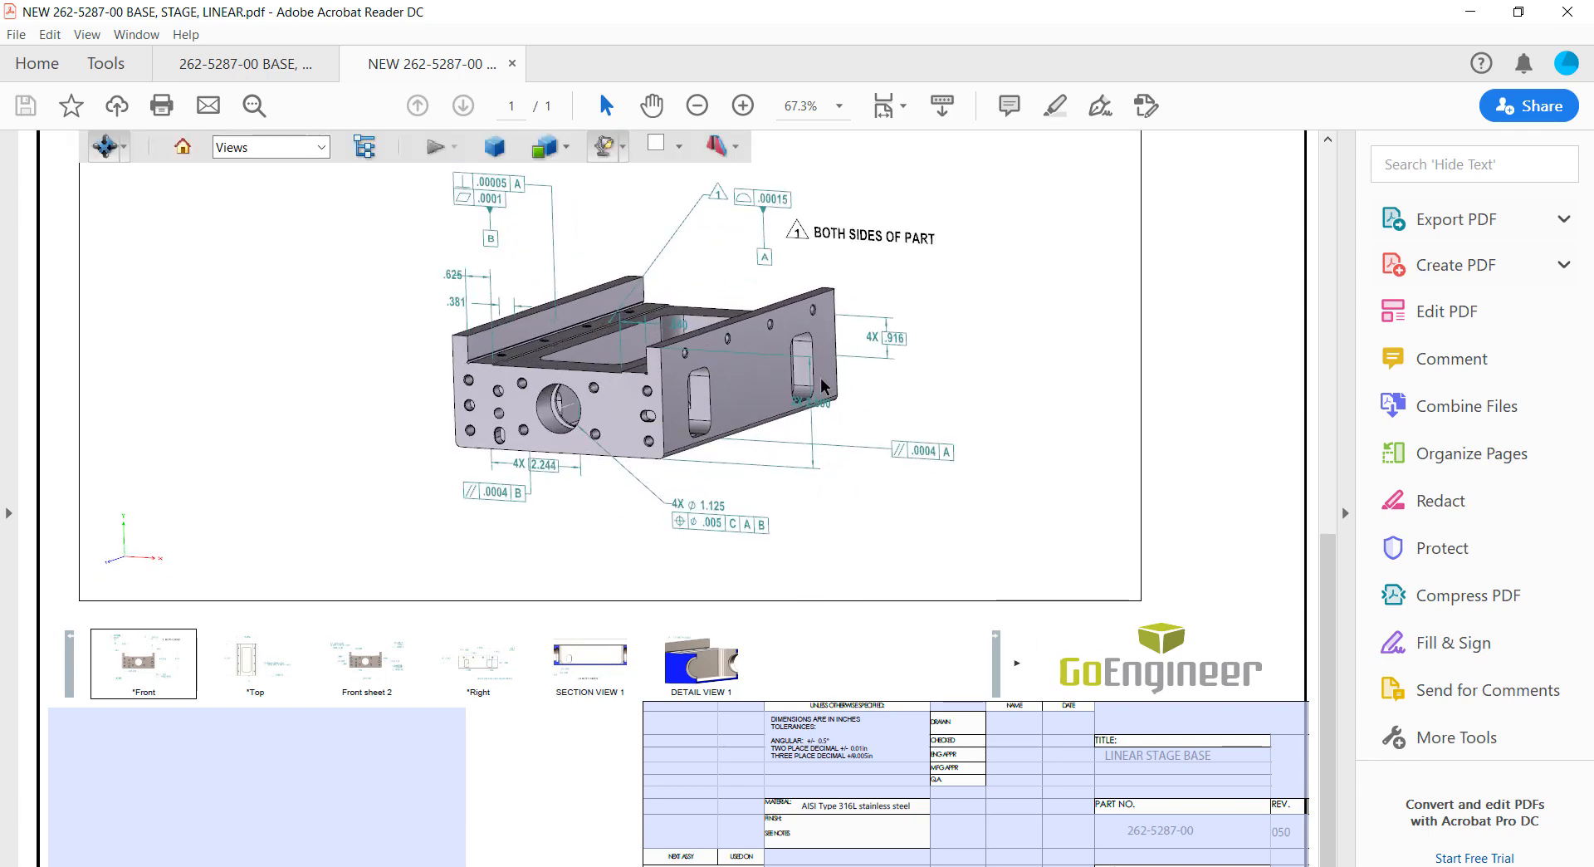
pyautogui.scroll(2, 820, 378)
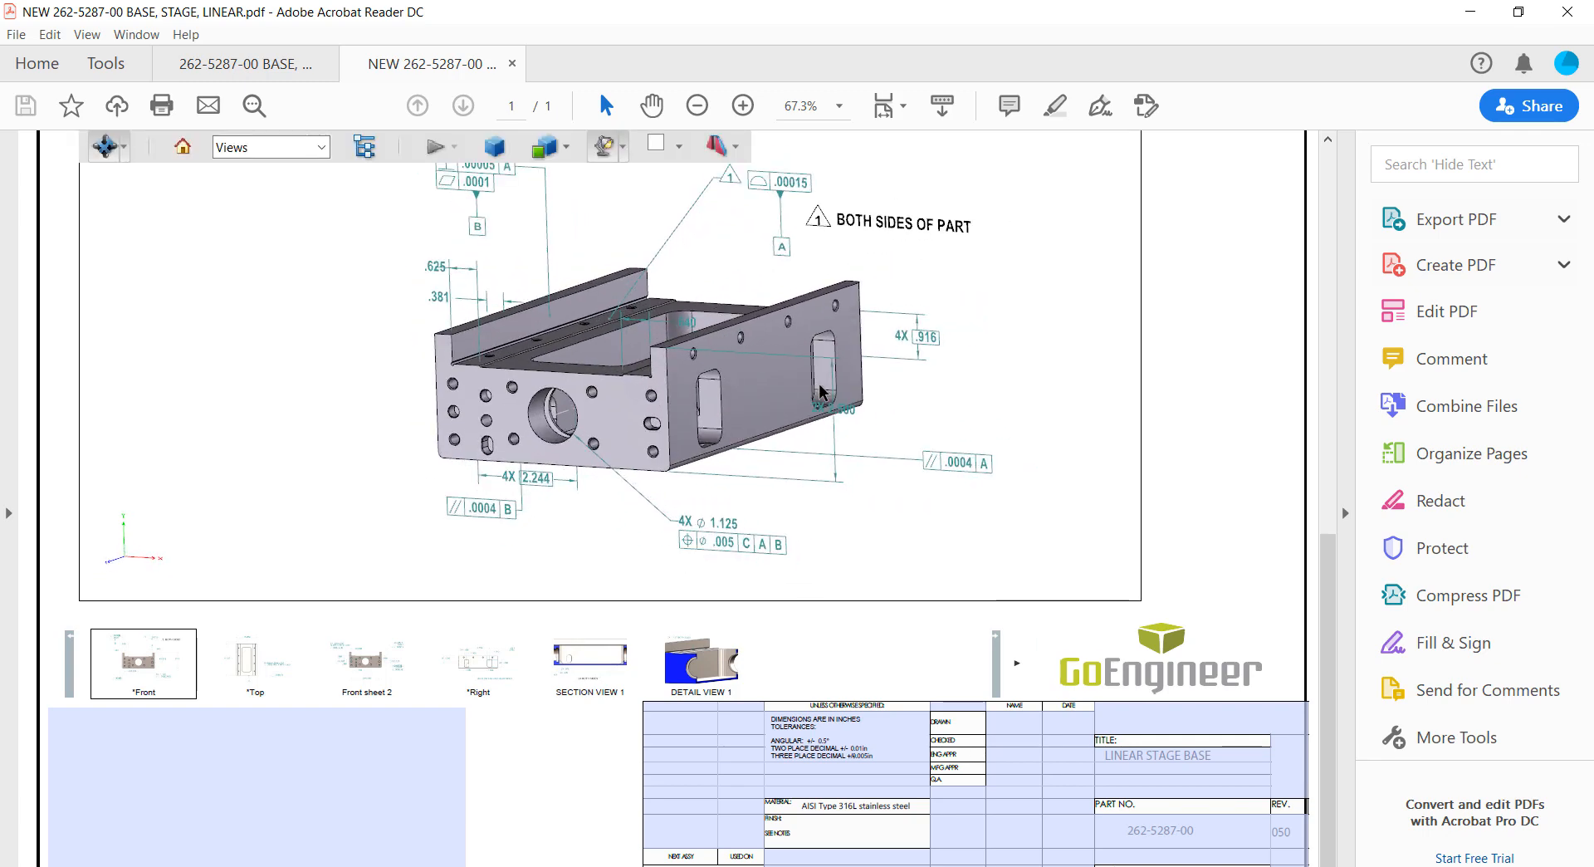
pyautogui.scroll(1, 819, 385)
pyautogui.scroll(-1, 820, 385)
pyautogui.moveTo(819, 387); pyautogui.dragTo(730, 400)
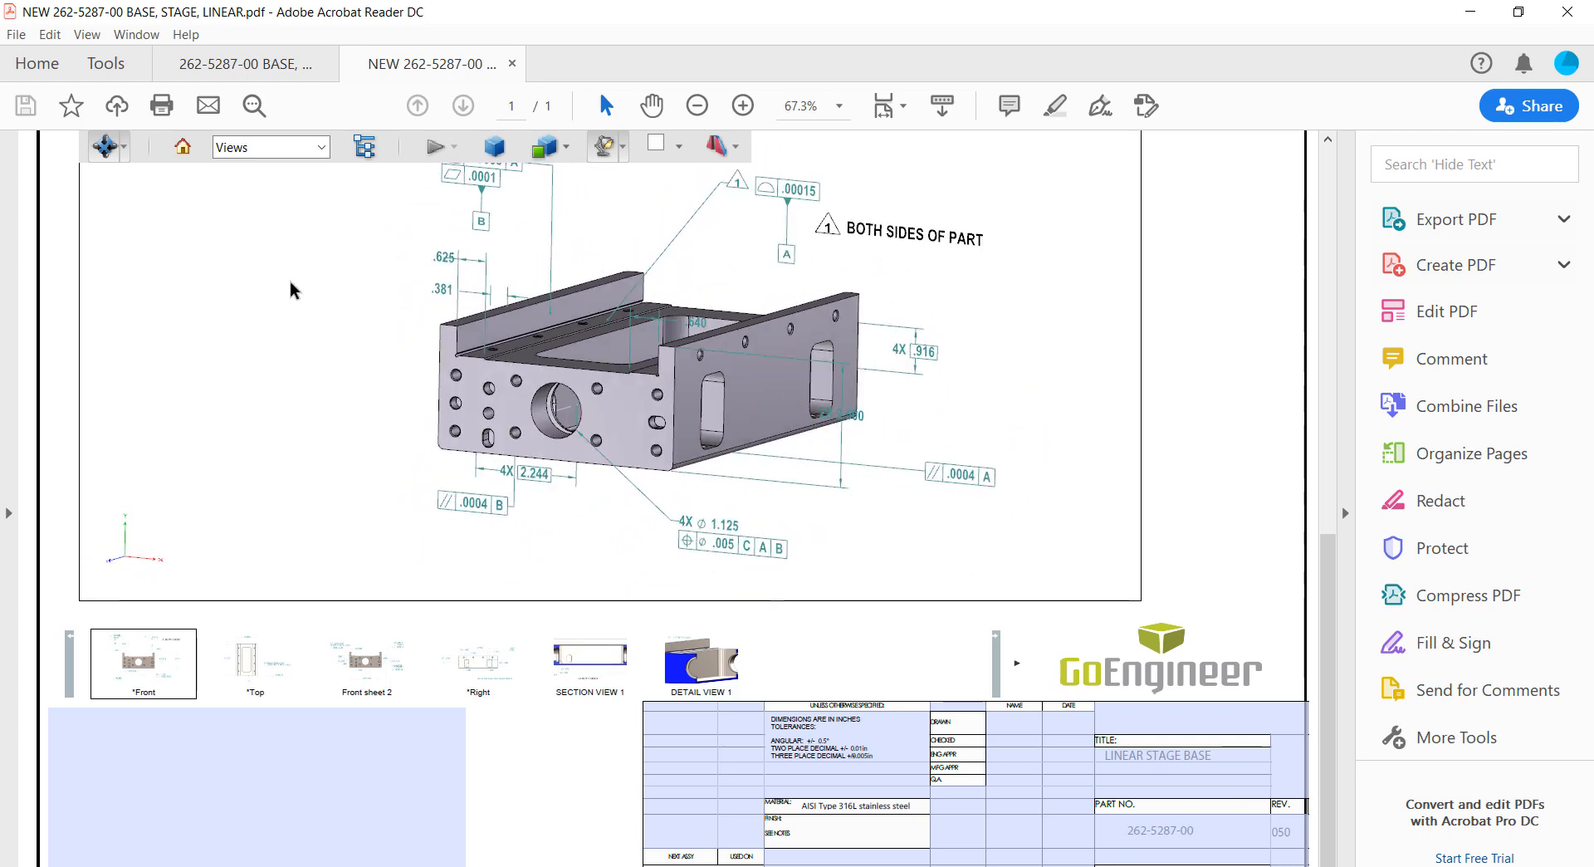
pyautogui.click(122, 149)
pyautogui.click(154, 244)
pyautogui.moveTo(365, 284); pyautogui.dragTo(341, 345)
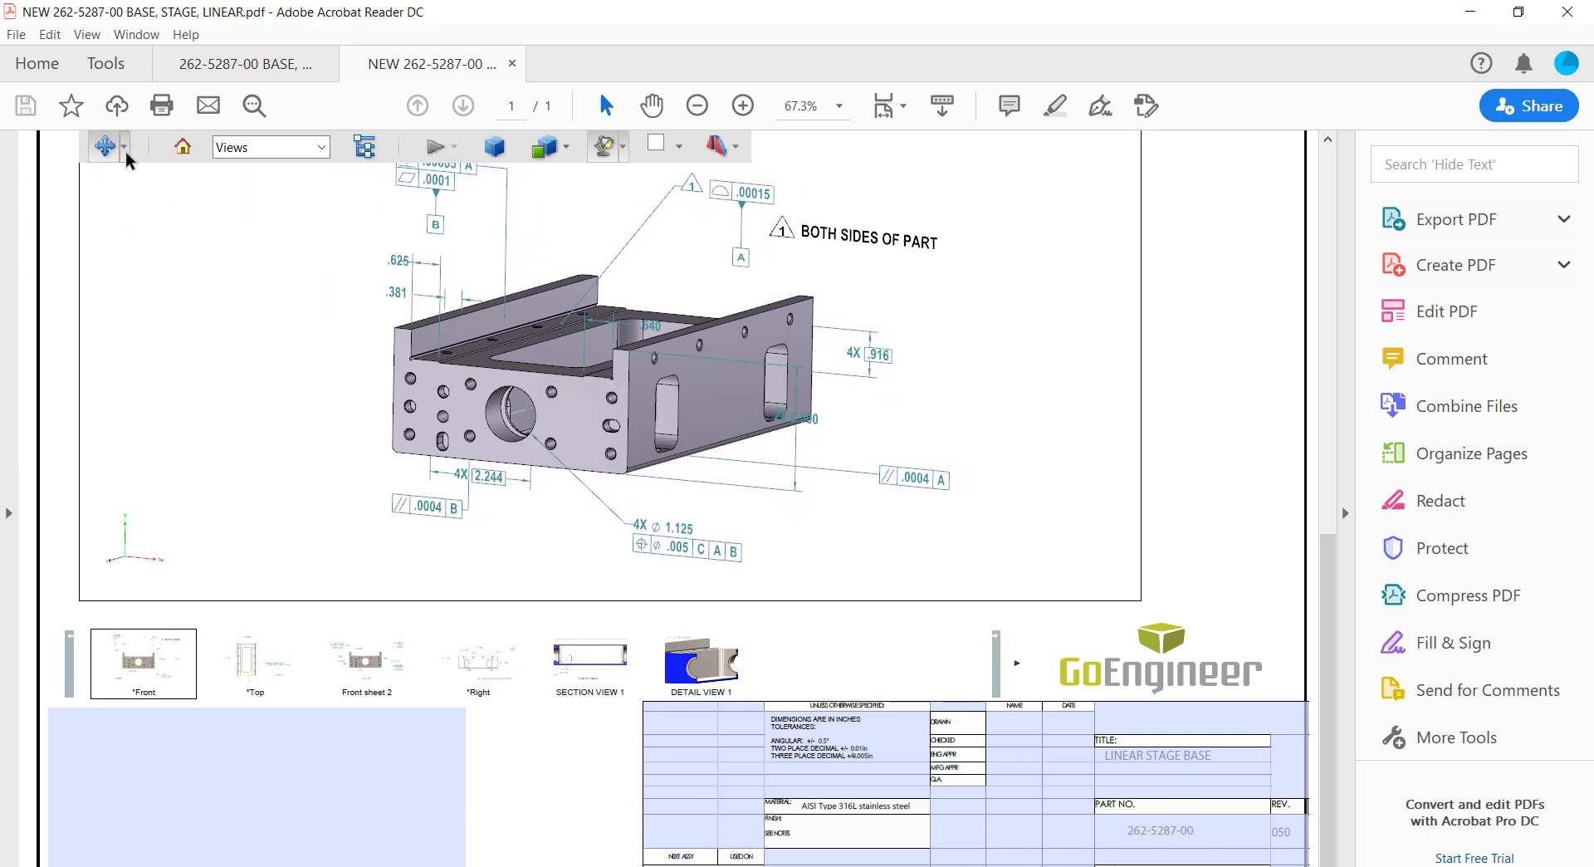
# - Review the *Top, Front sheet 2 and *Right views in the PDF, and return to *Front
pyautogui.click(247, 666)
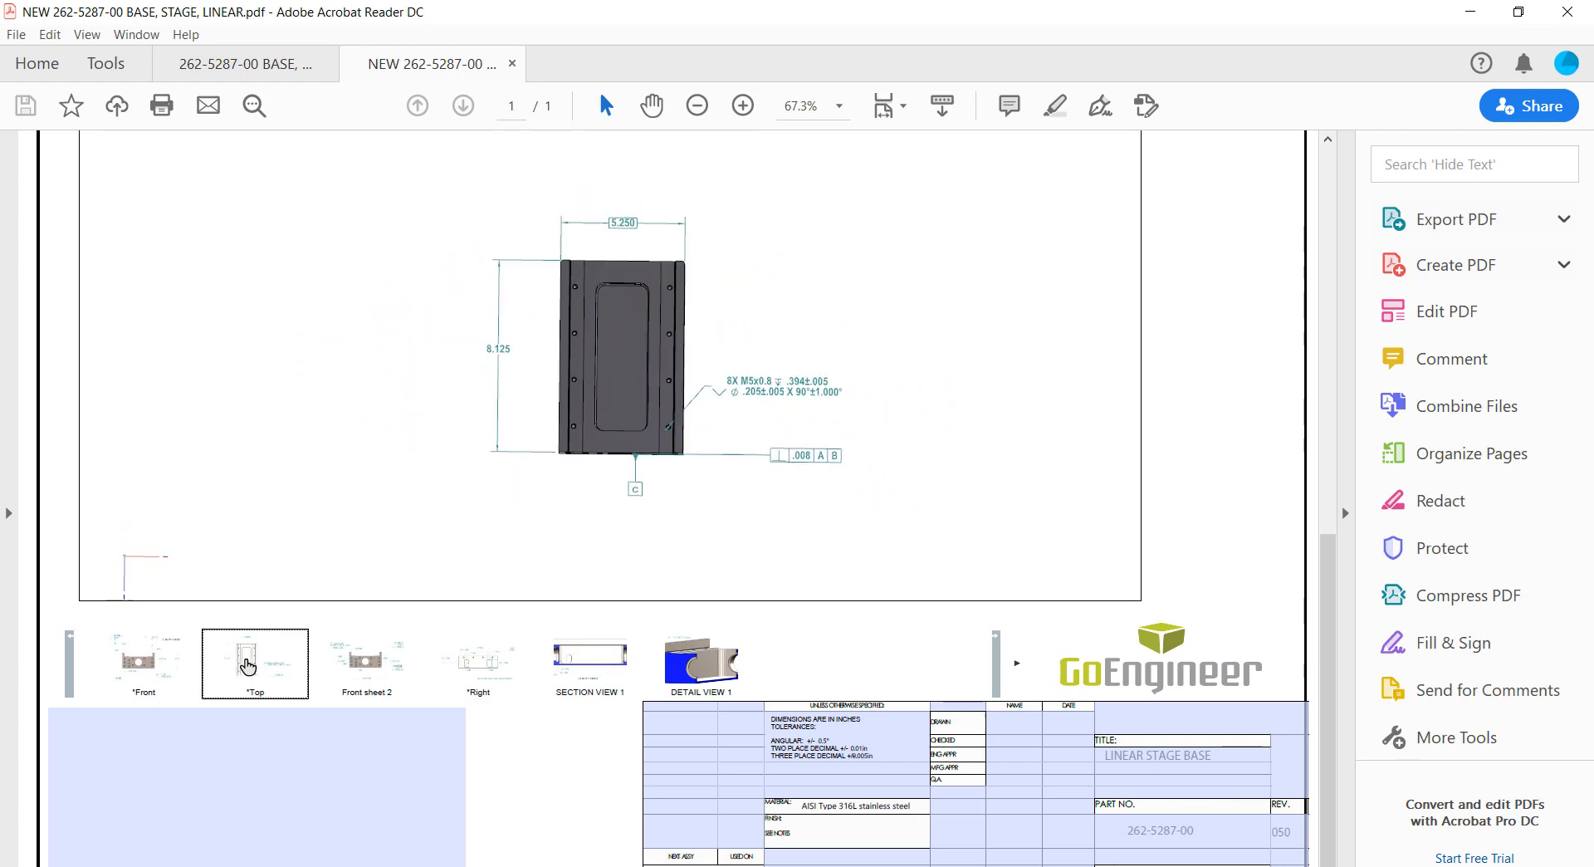
pyautogui.click(368, 679)
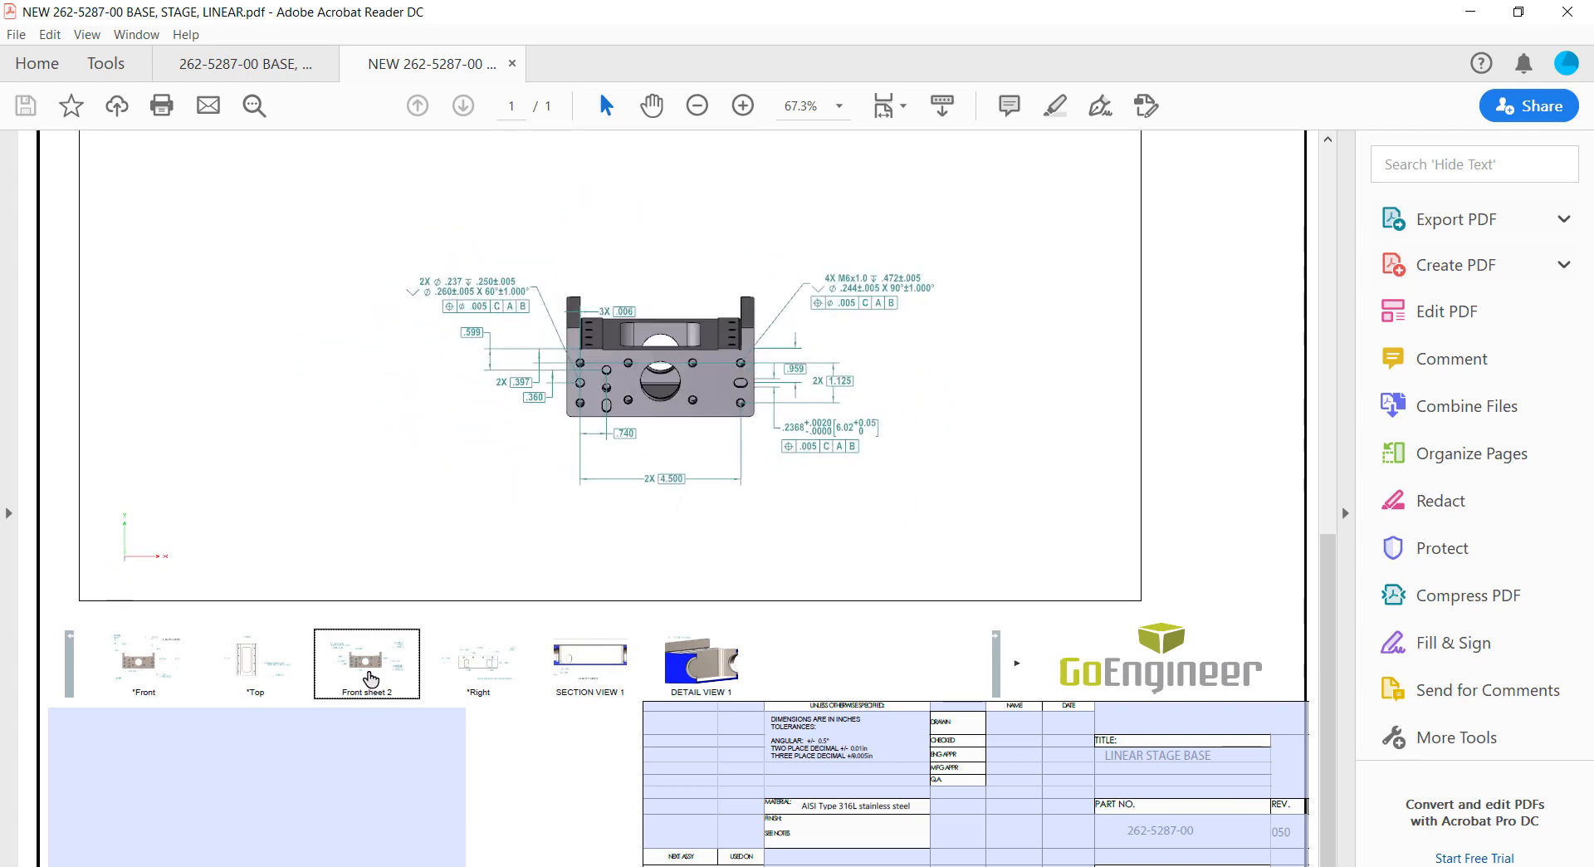
pyautogui.click(465, 672)
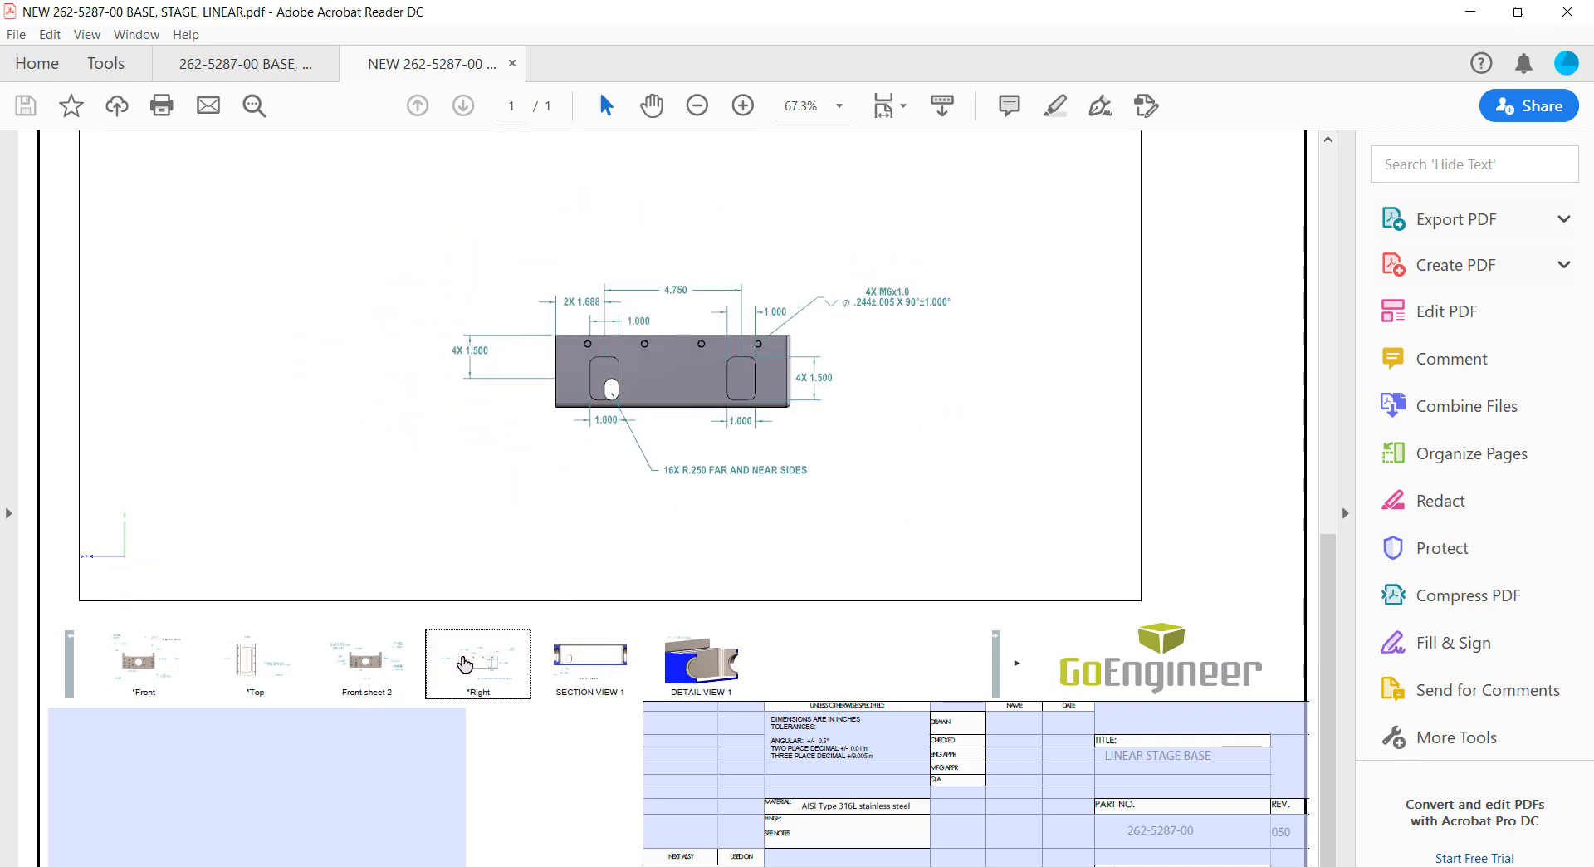
pyautogui.click(125, 662)
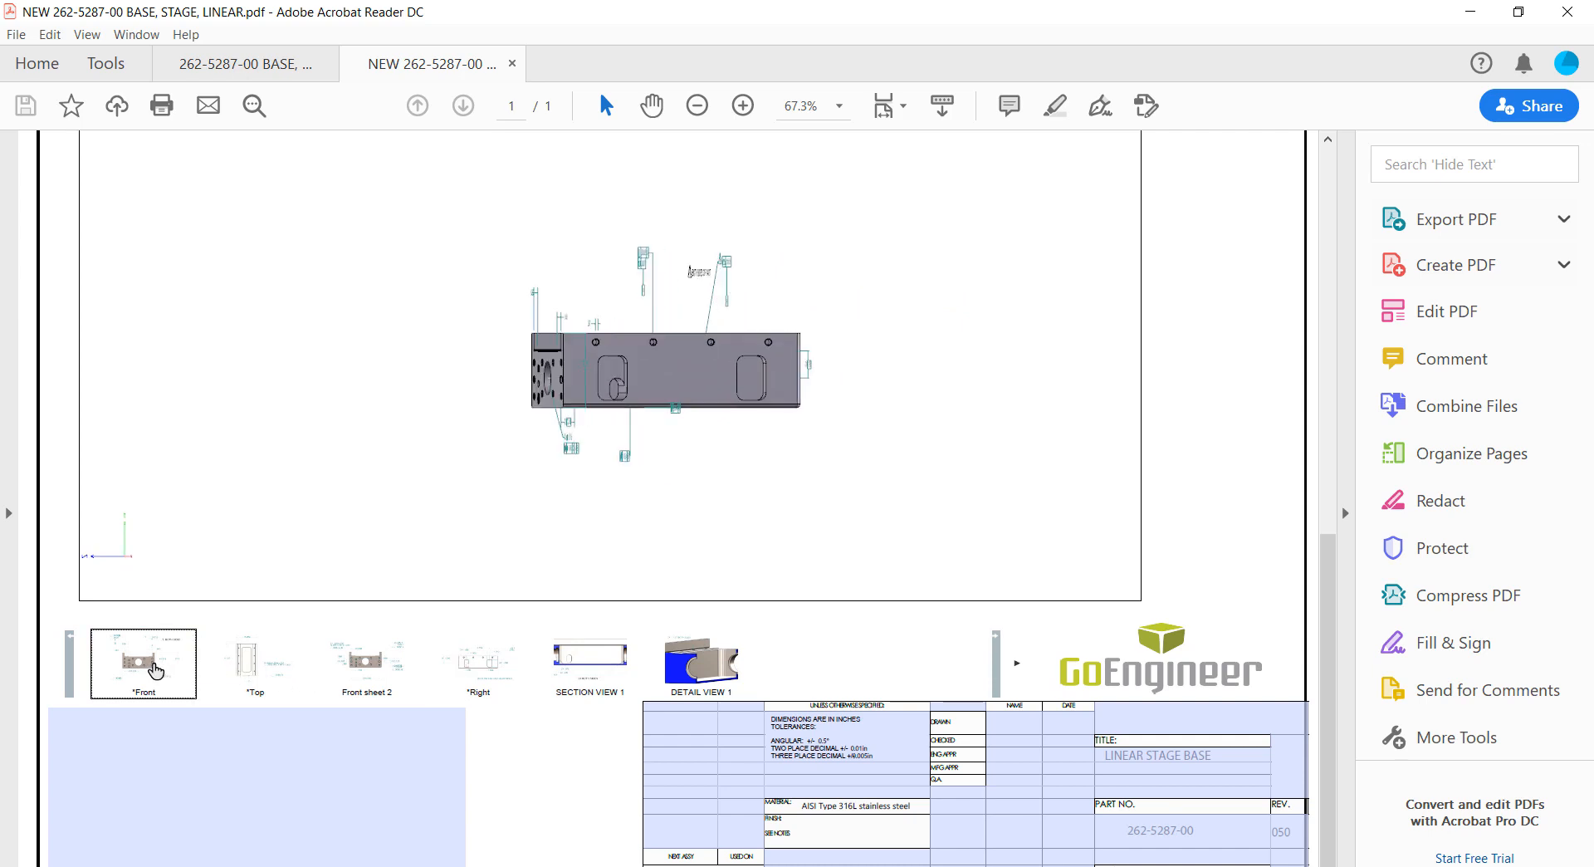
# - Pan the front view of the model and select the datum A symbol
pyautogui.moveTo(717, 321)
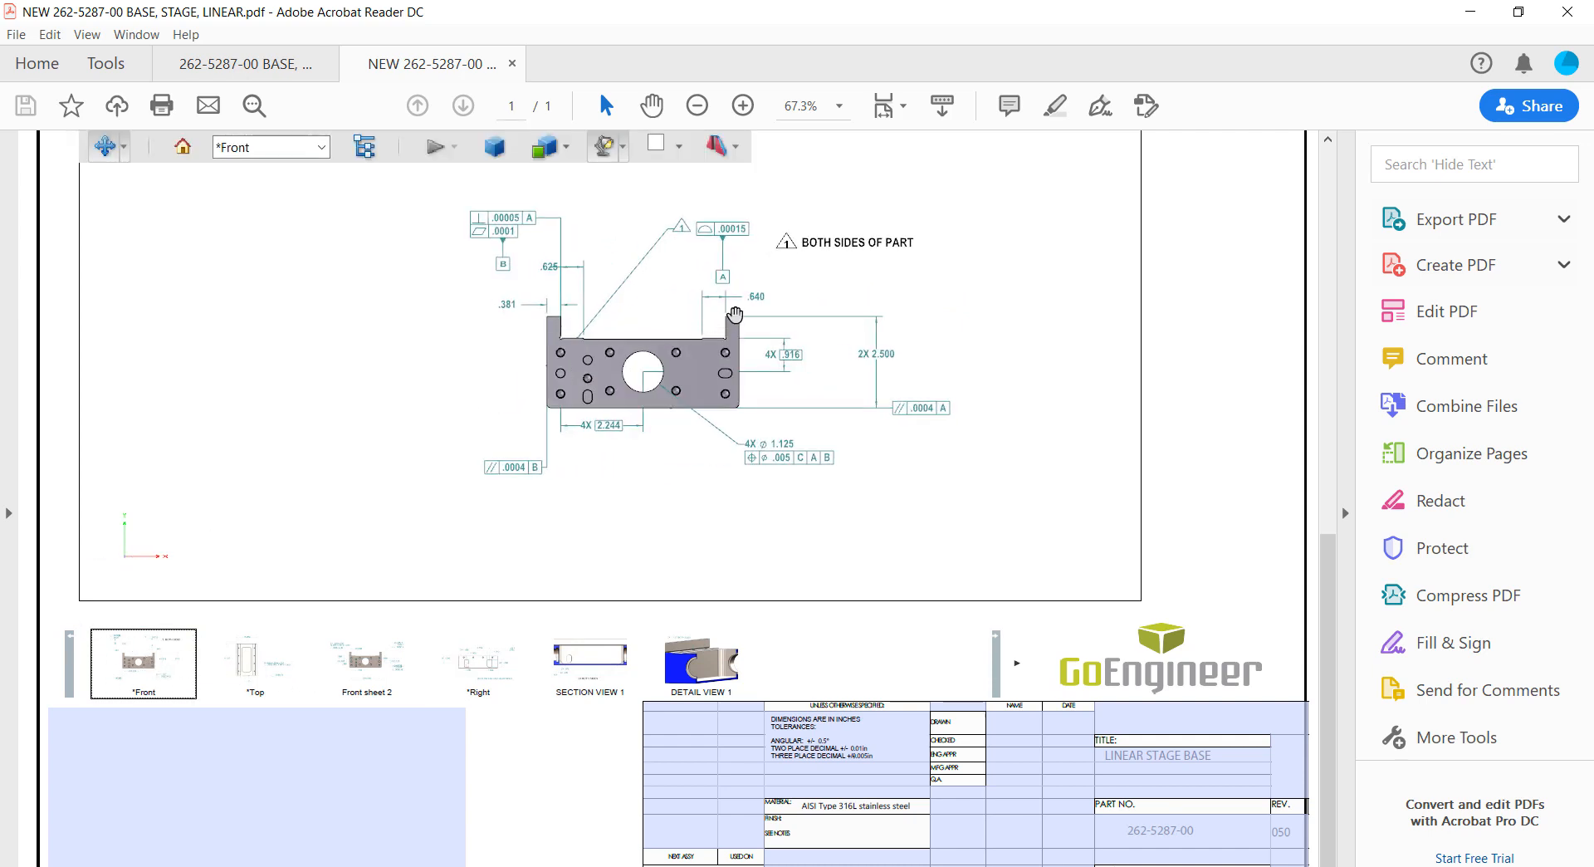
pyautogui.moveTo(669, 310); pyautogui.dragTo(558, 355)
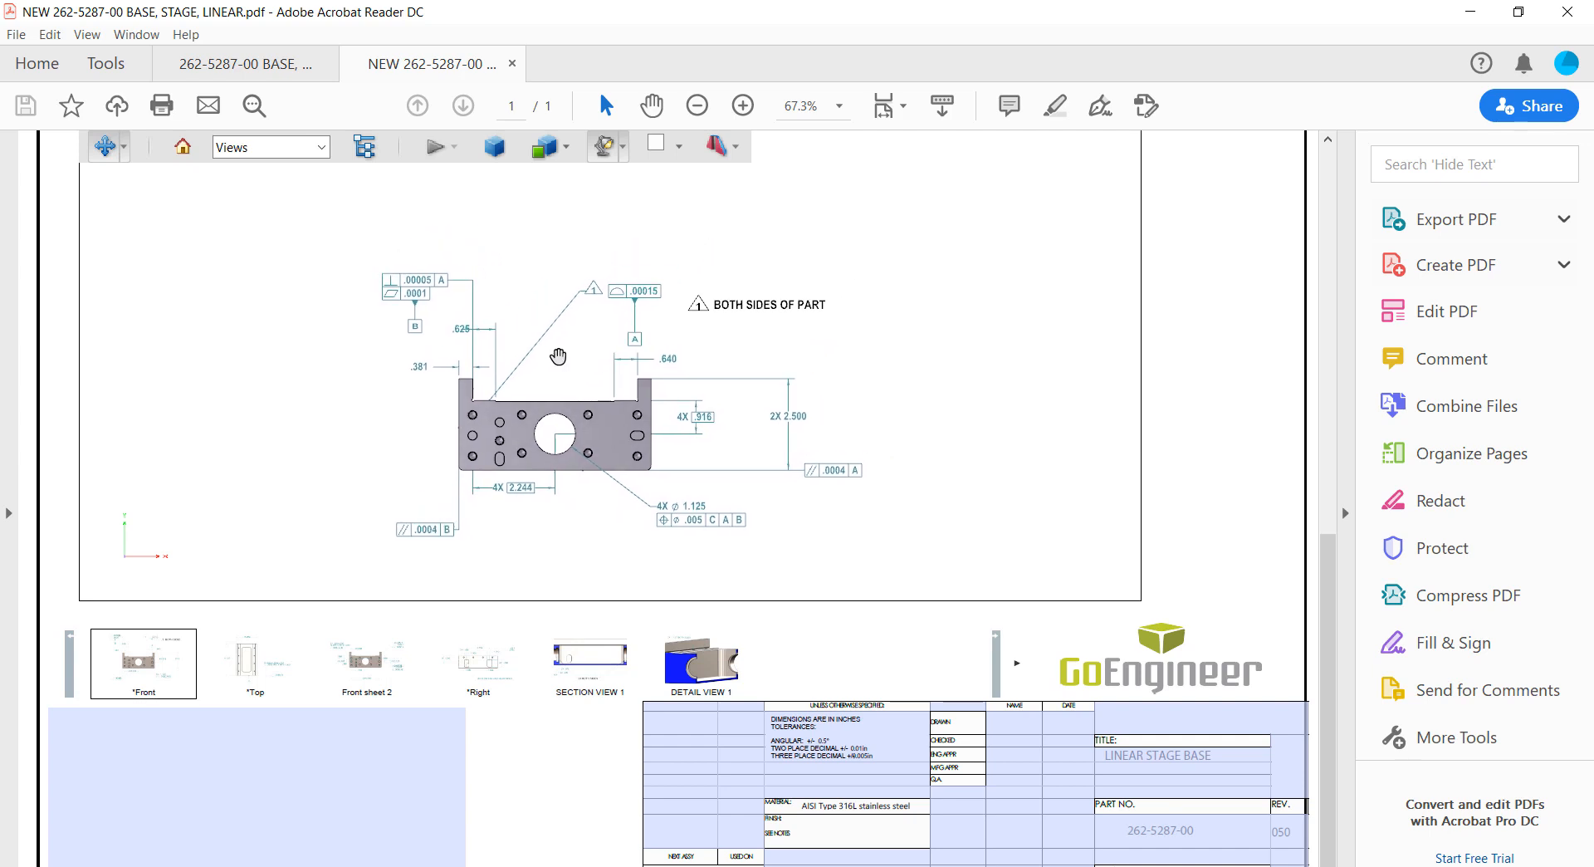
pyautogui.click(593, 415)
pyautogui.click(717, 341)
pyautogui.moveTo(576, 362); pyautogui.dragTo(568, 366)
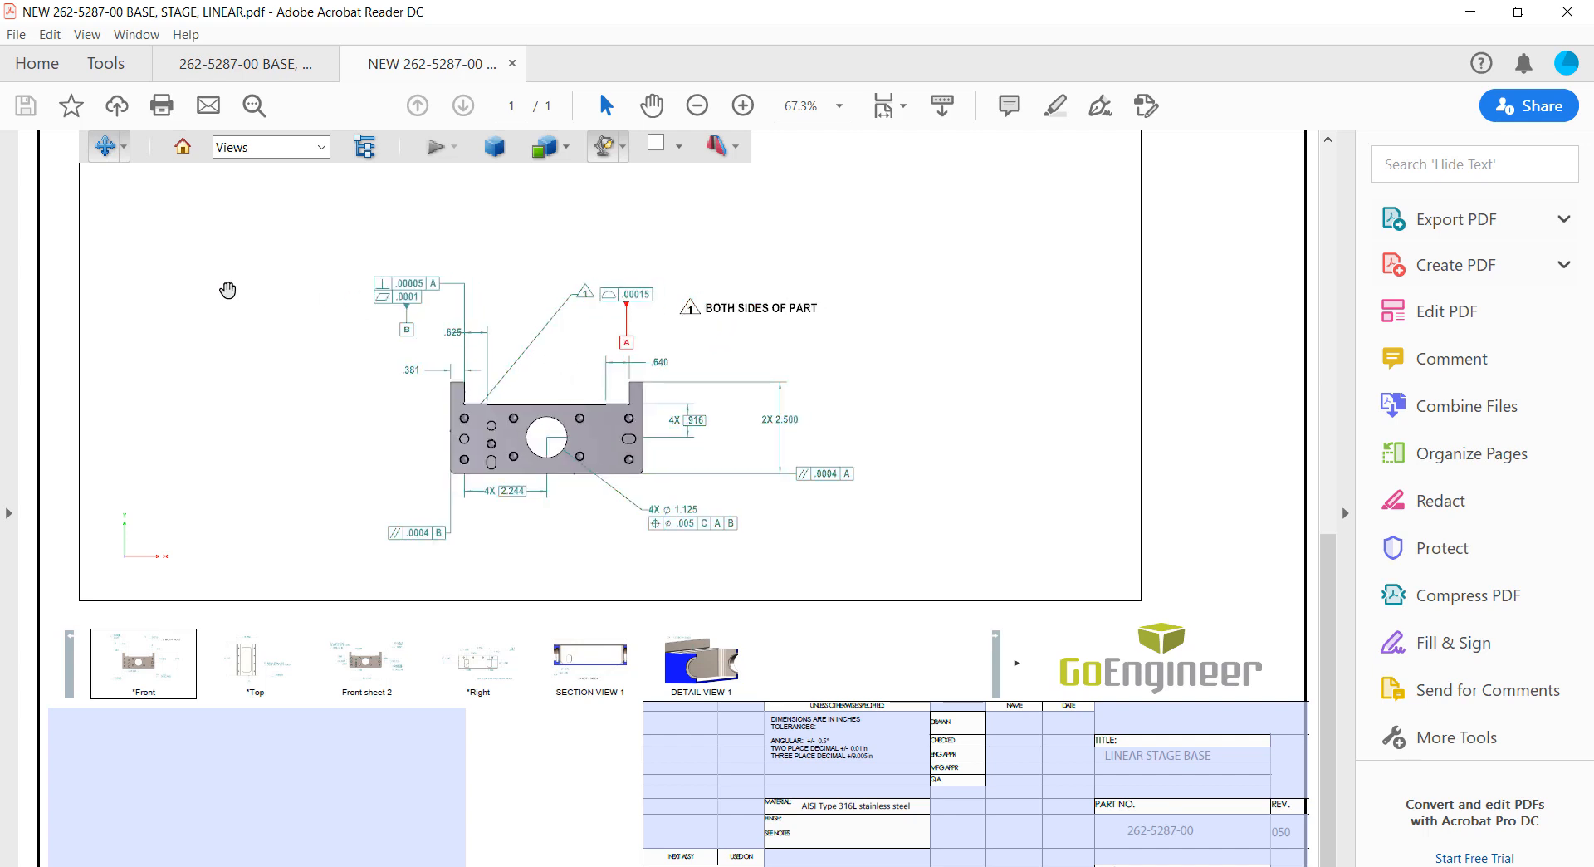
# - Spin the model to examine the faces referenced by datum A, and restore the *Front view
pyautogui.click(126, 148)
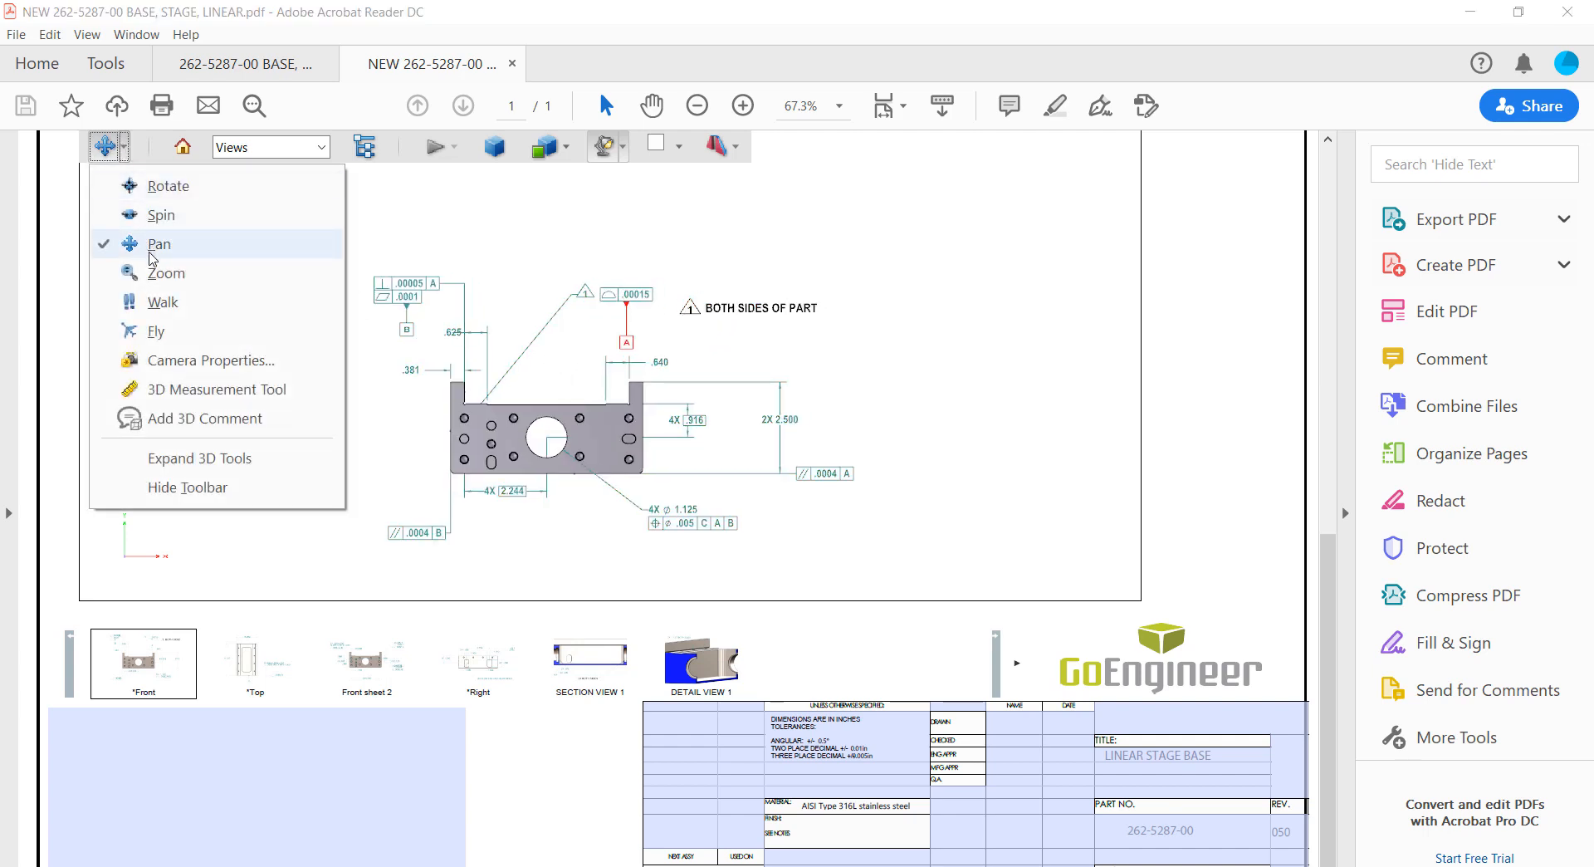
pyautogui.click(157, 215)
pyautogui.moveTo(463, 314); pyautogui.dragTo(517, 116)
pyautogui.moveTo(584, 311)
pyautogui.mouseDown()
pyautogui.moveTo(605, 277)
pyautogui.moveTo(855, 381)
pyautogui.mouseUp()
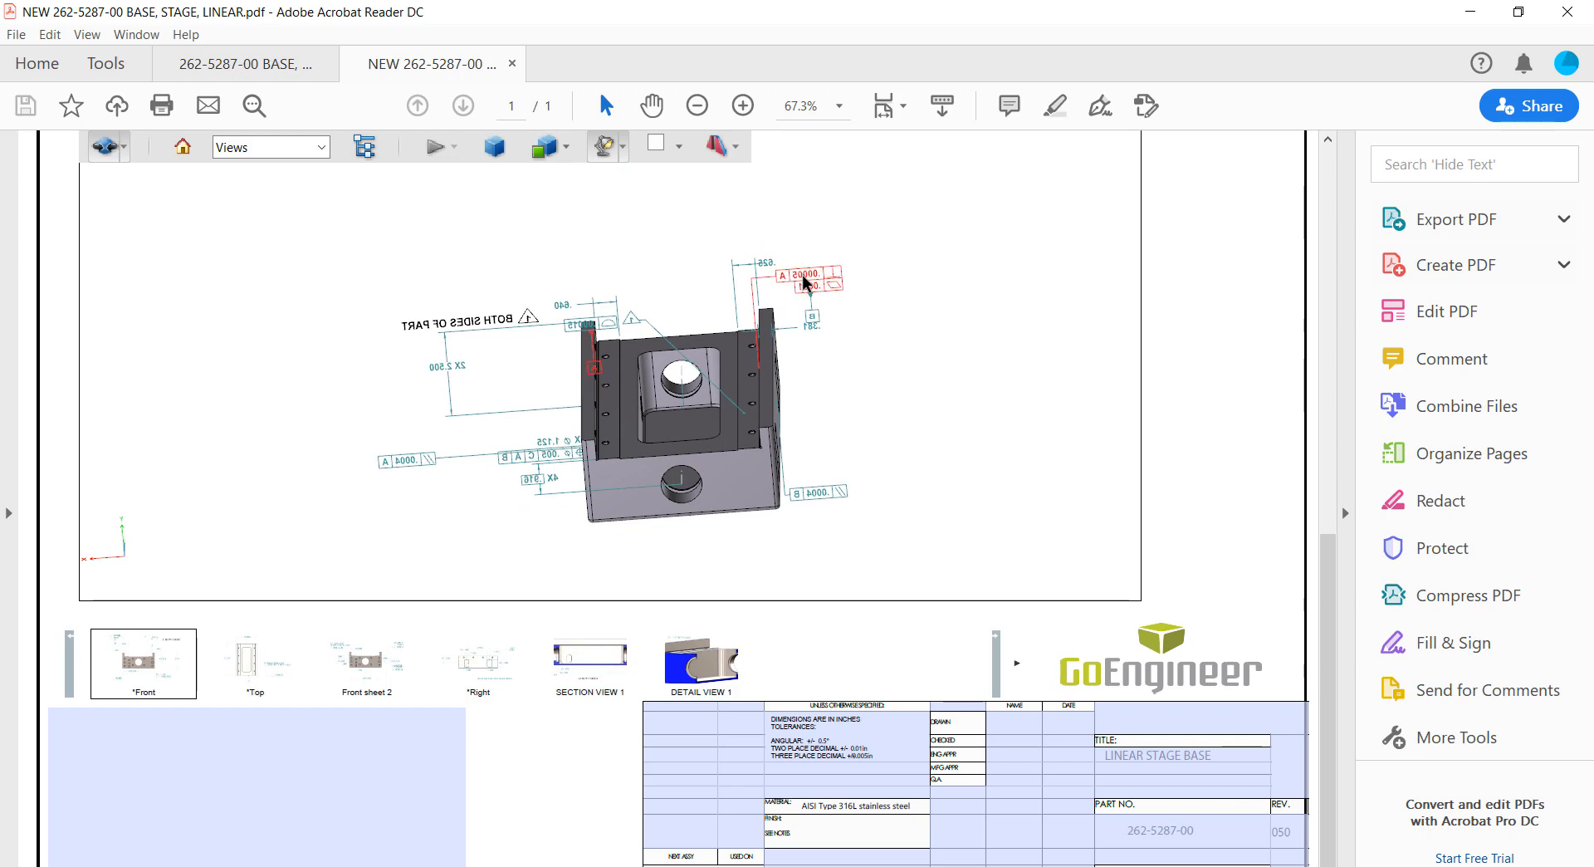
pyautogui.moveTo(584, 388)
pyautogui.mouseDown()
pyautogui.moveTo(530, 402)
pyautogui.moveTo(585, 377)
pyautogui.mouseUp()
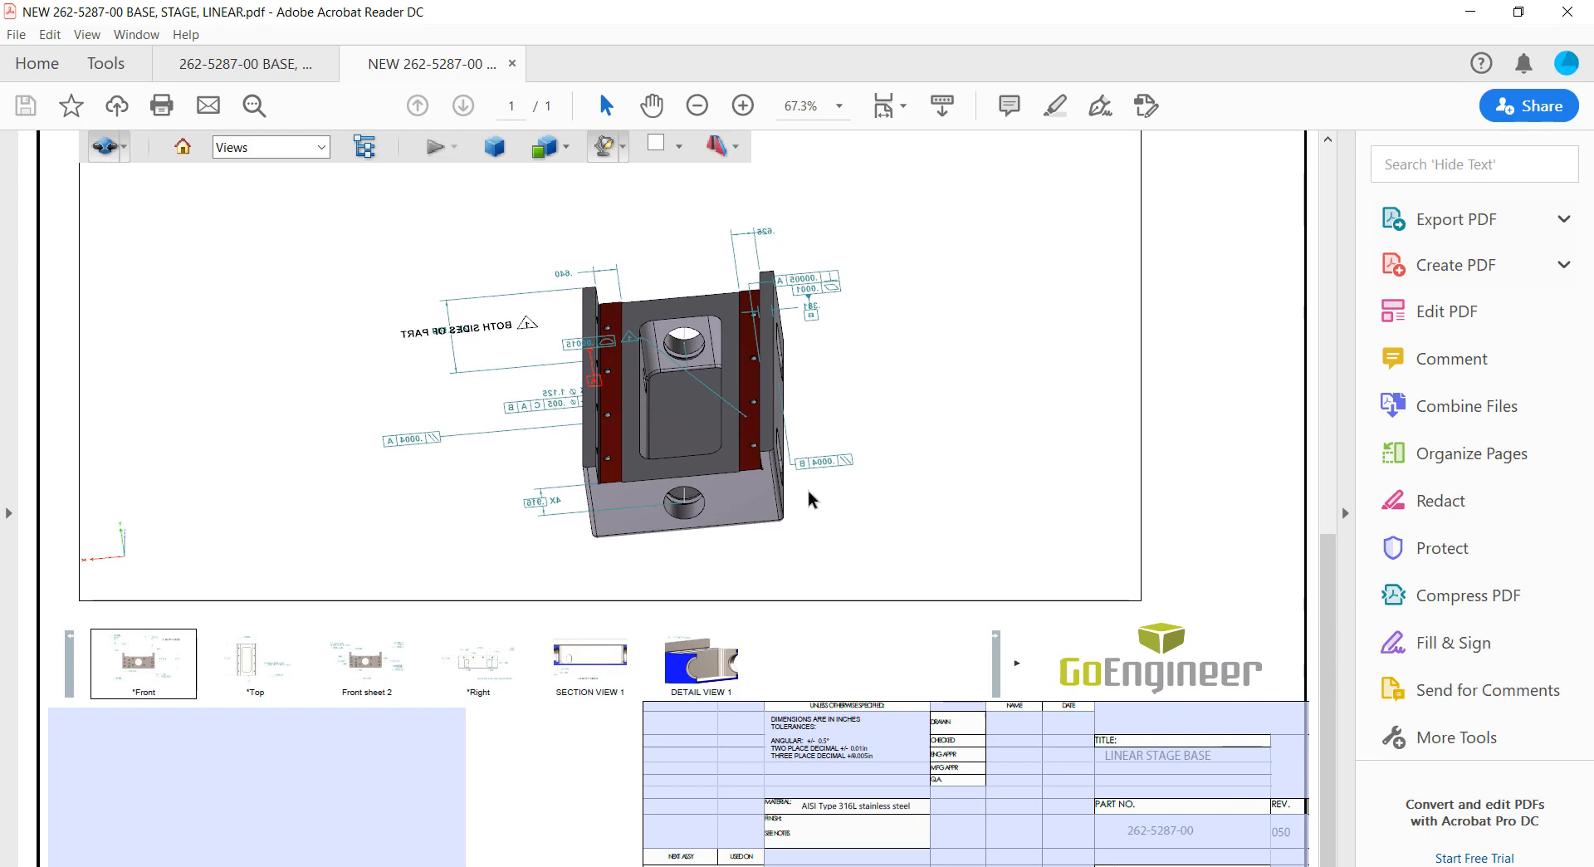
pyautogui.click(190, 634)
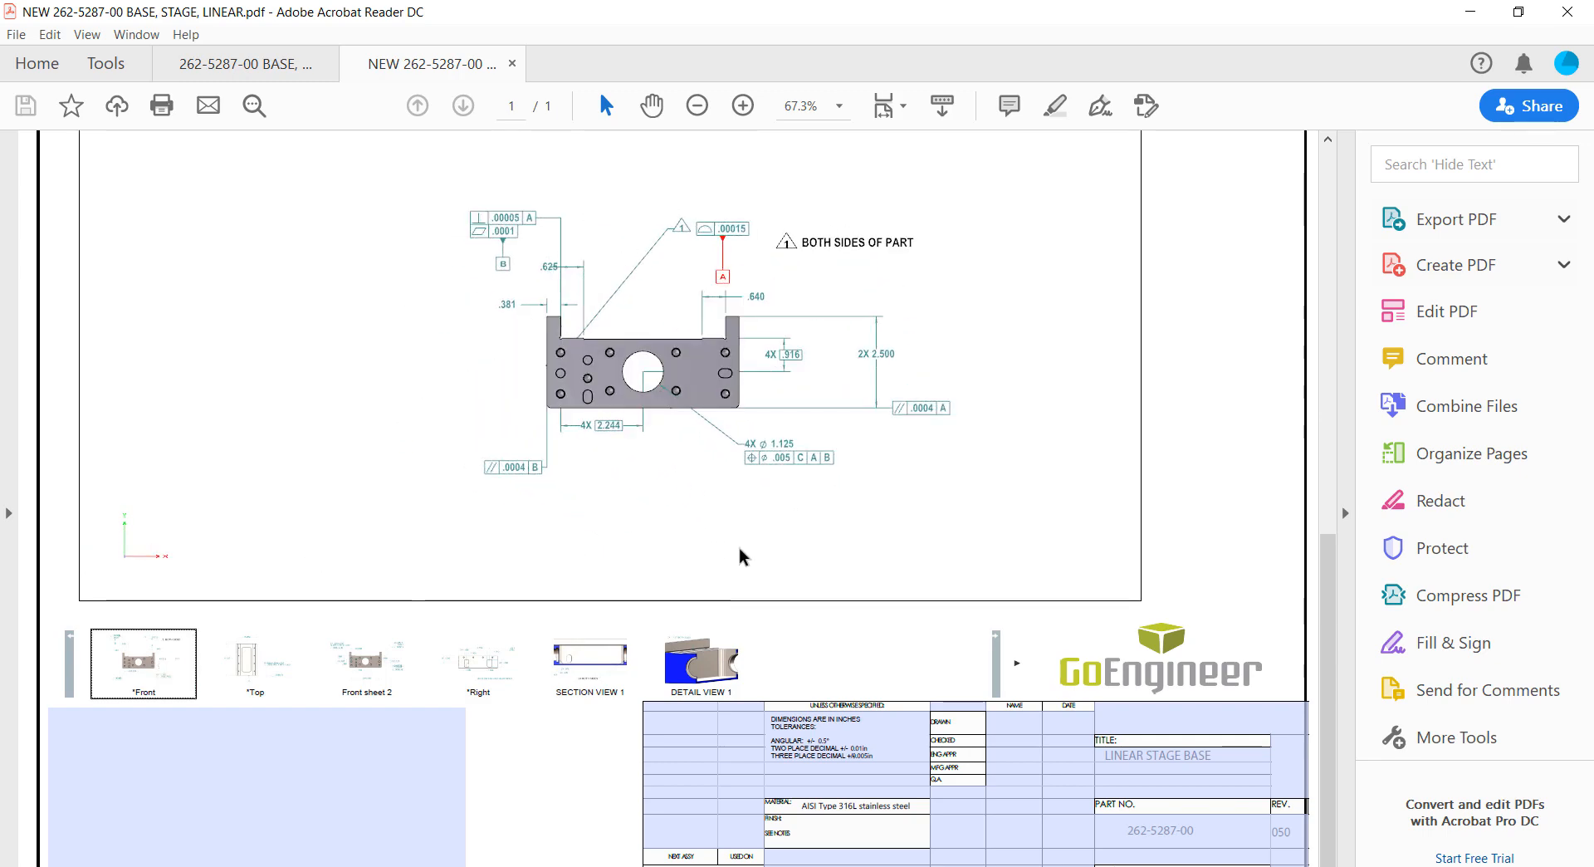
# - Select the 4X Ø1.125 hole callout, spin the model to check its referenced holes, and clear the selection
pyautogui.click(757, 443)
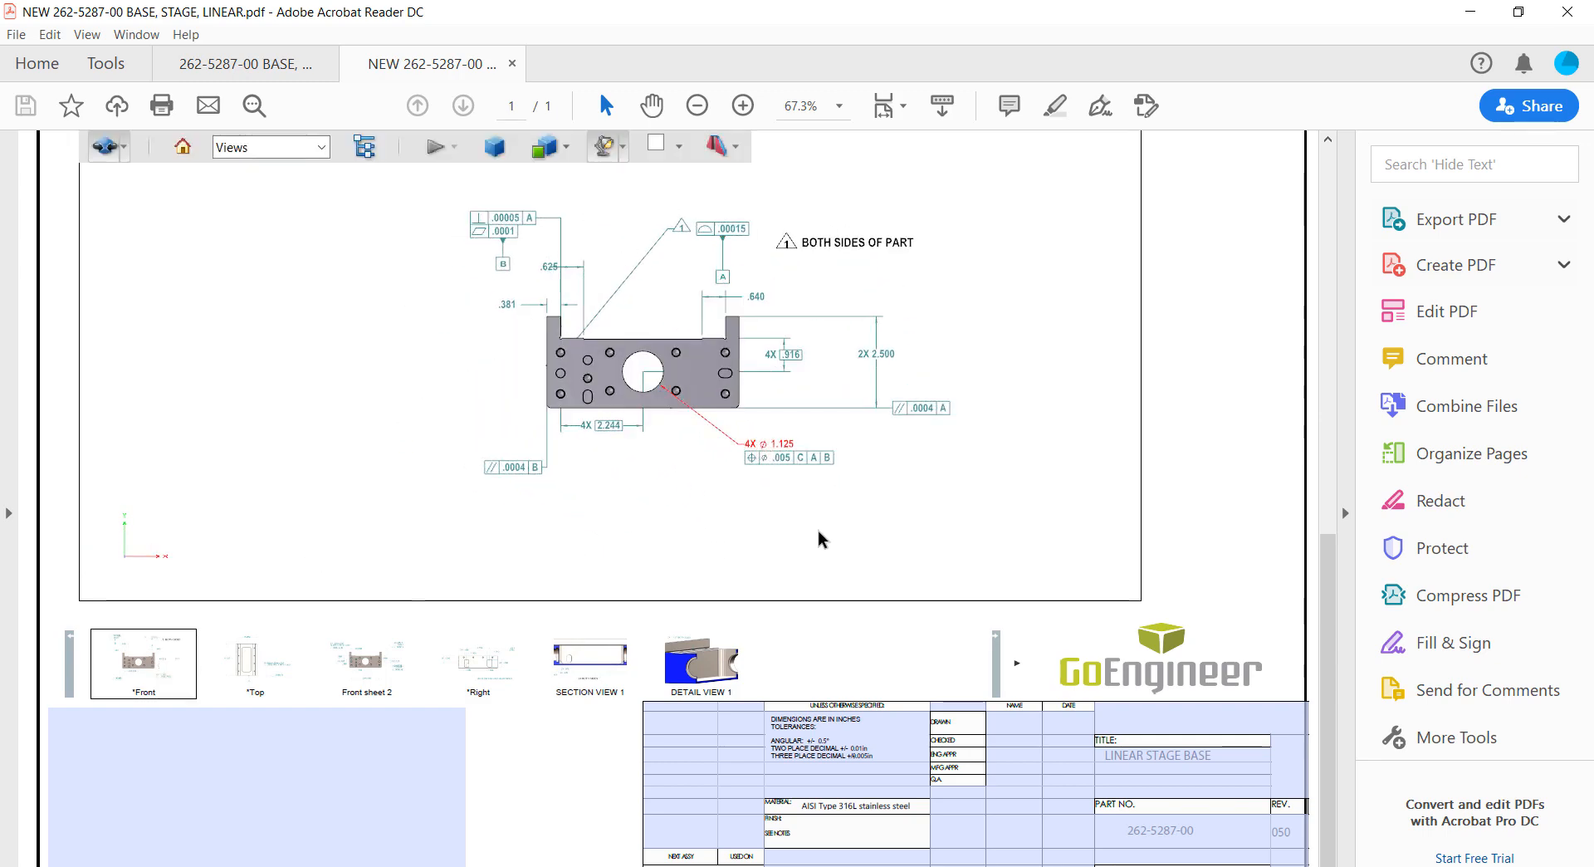
pyautogui.moveTo(818, 538); pyautogui.dragTo(606, 473)
pyautogui.click(888, 284)
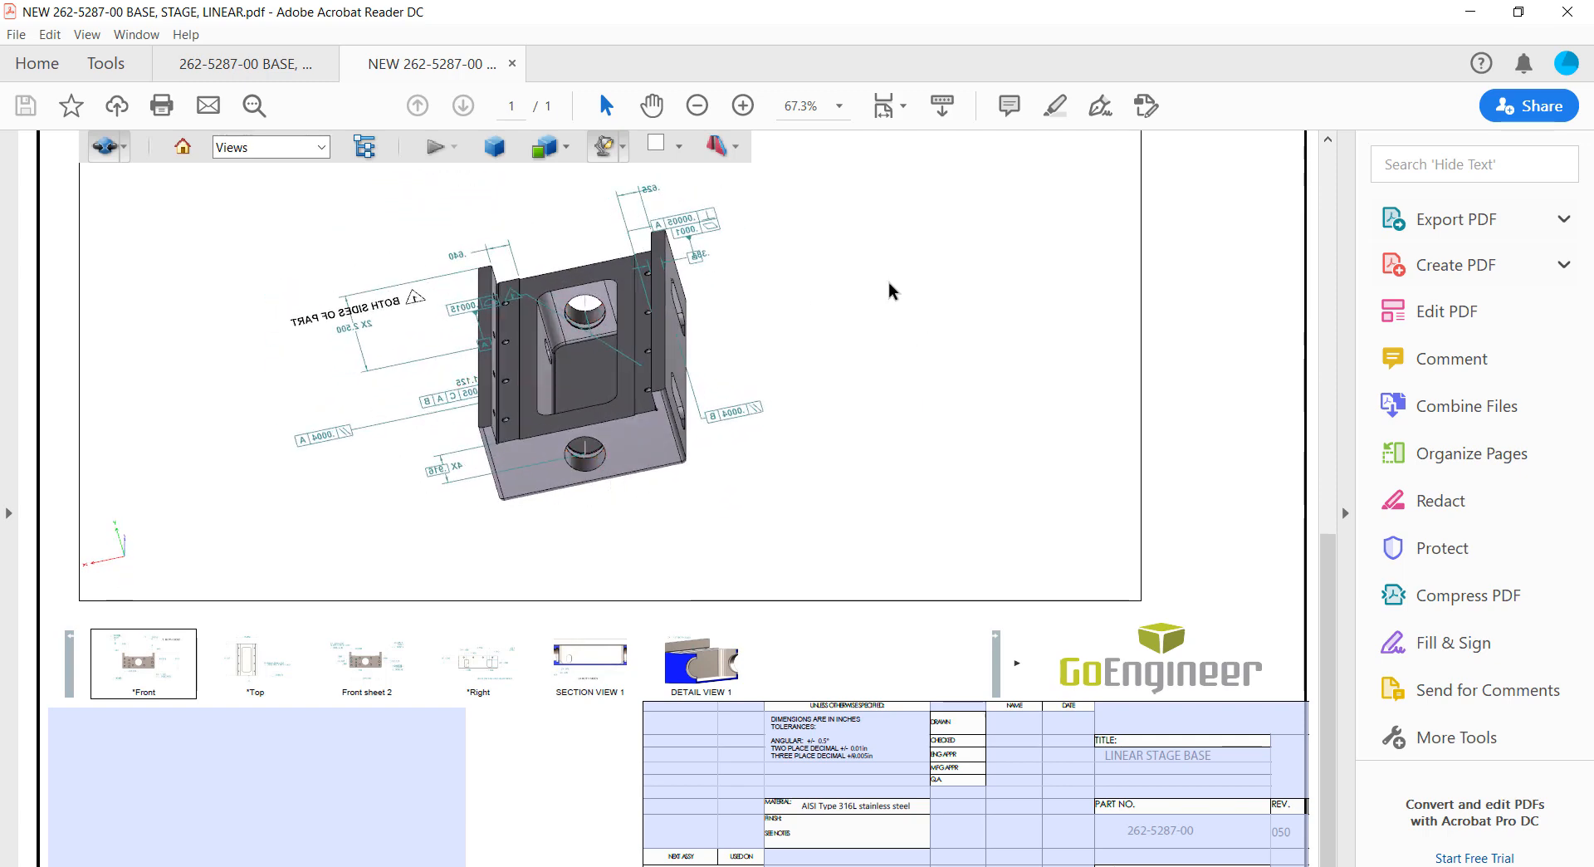